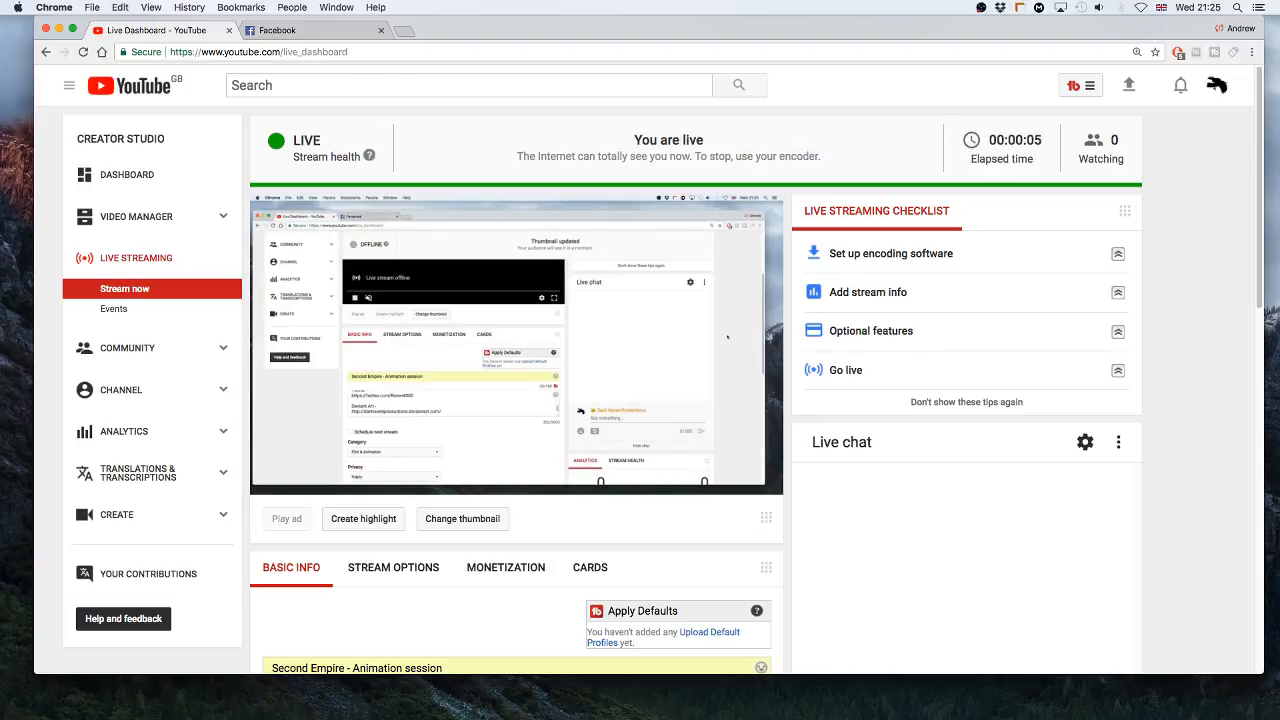
- Switch to Final Cut Pro and try to start a new project in the Untitled library
{"action": "key", "text": "super+Tab"}
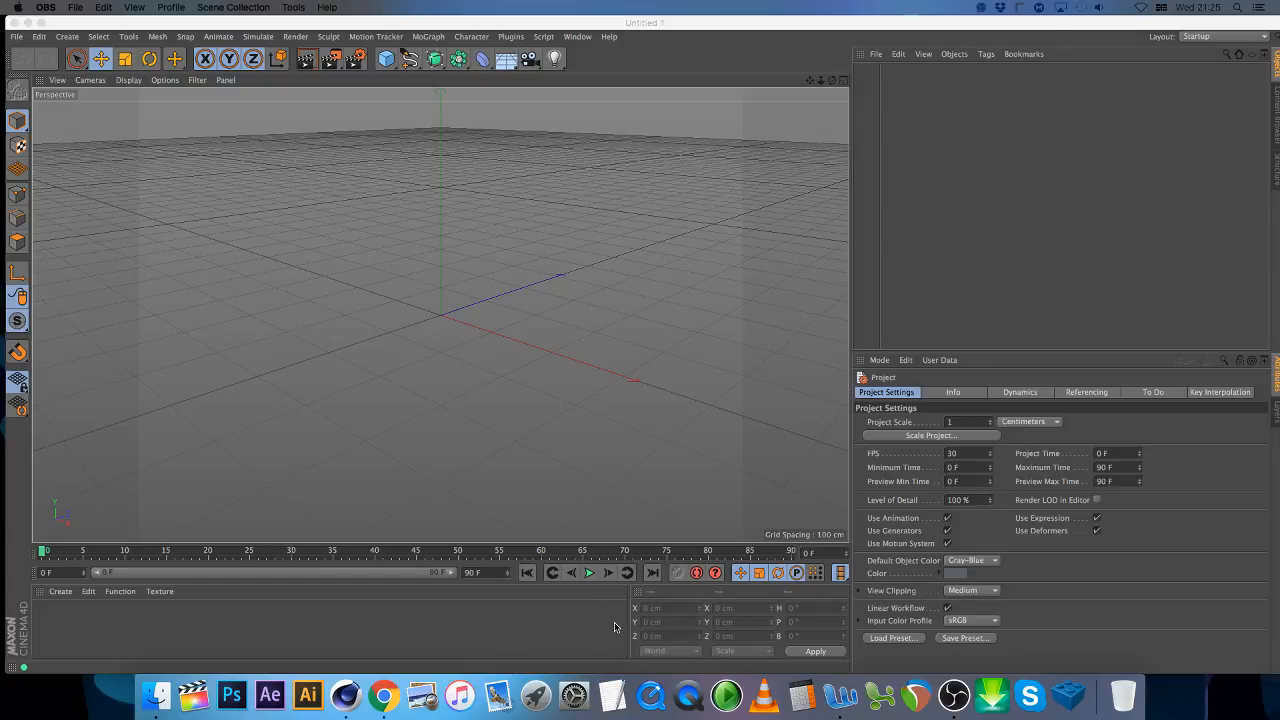
{"action": "left_click", "coordinate": [193, 695]}
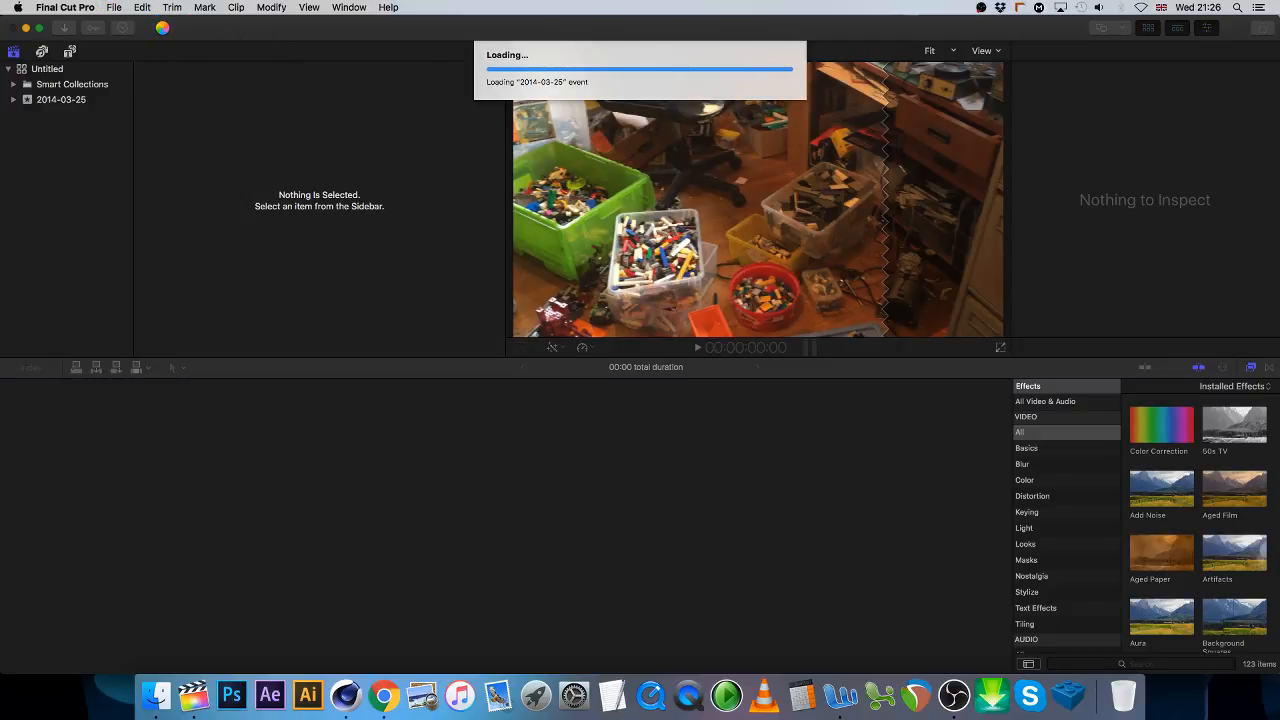
{"action": "left_click", "coordinate": [115, 8]}
{"action": "mouse_move", "coordinate": [125, 23]}
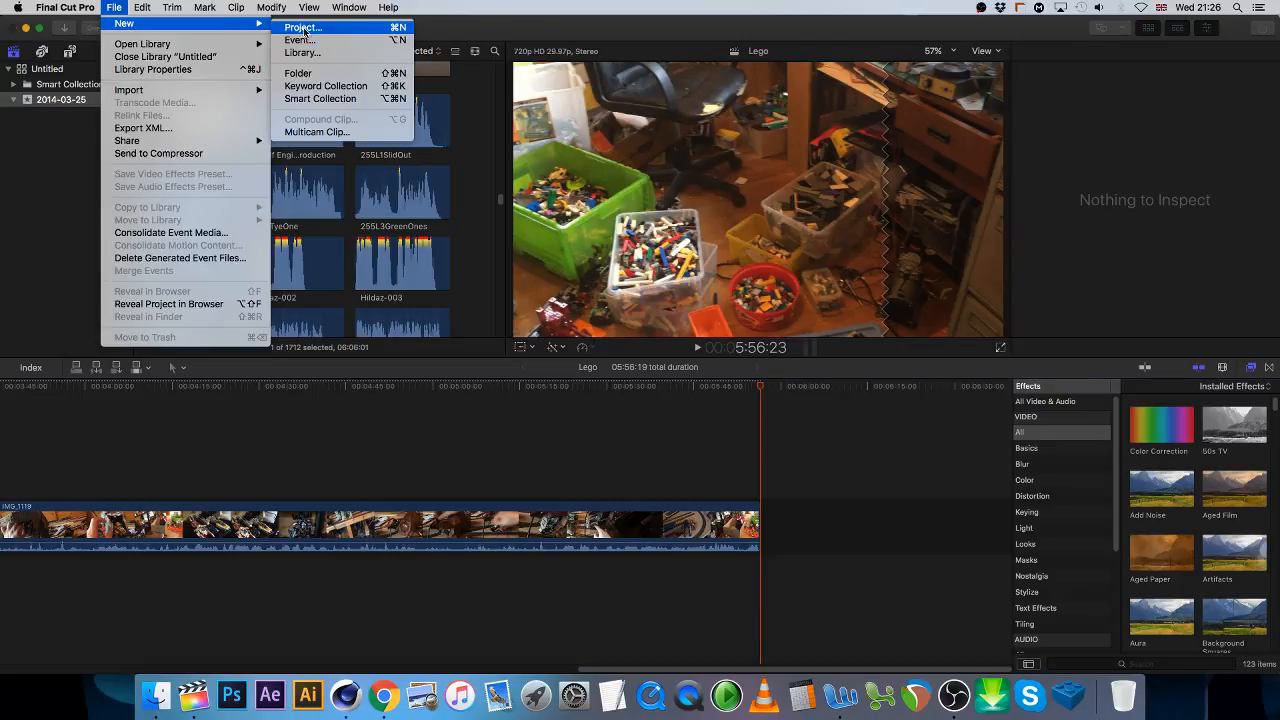
{"action": "left_click", "coordinate": [826, 140]}
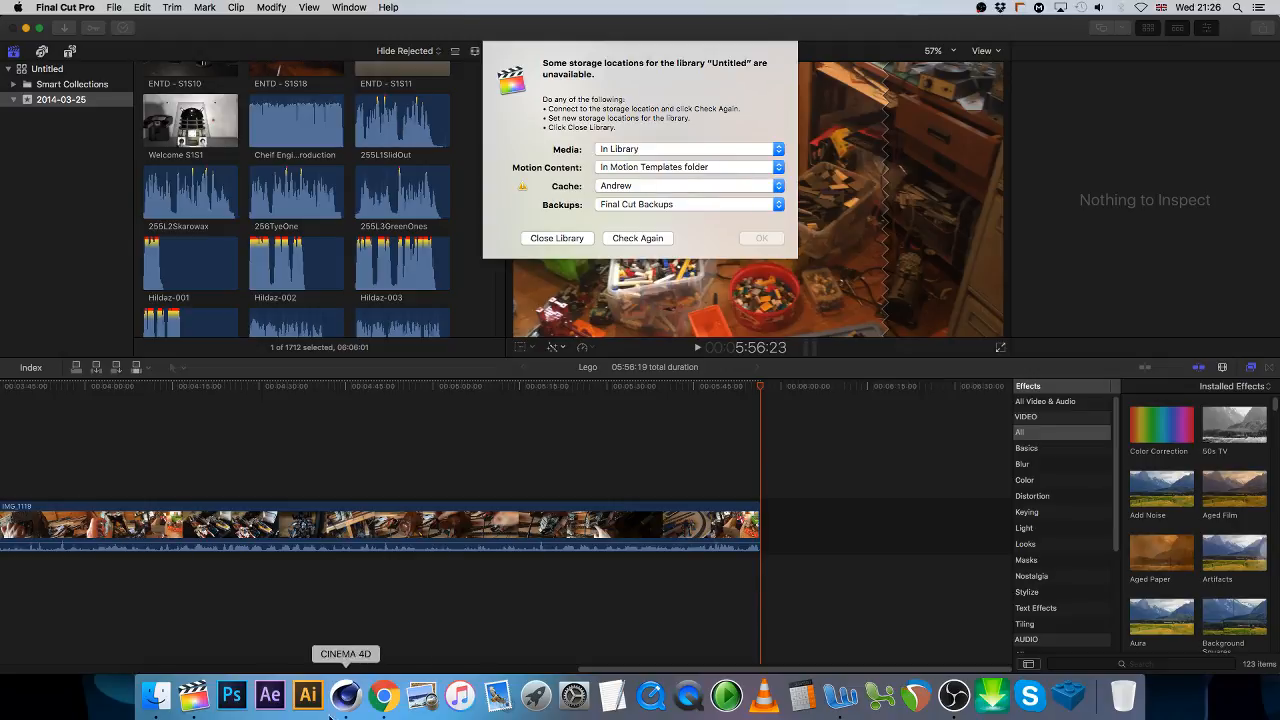
- Switch to Finder, close the Sleep Walker folder window and open a new Finder window
{"action": "left_click", "coordinate": [153, 705]}
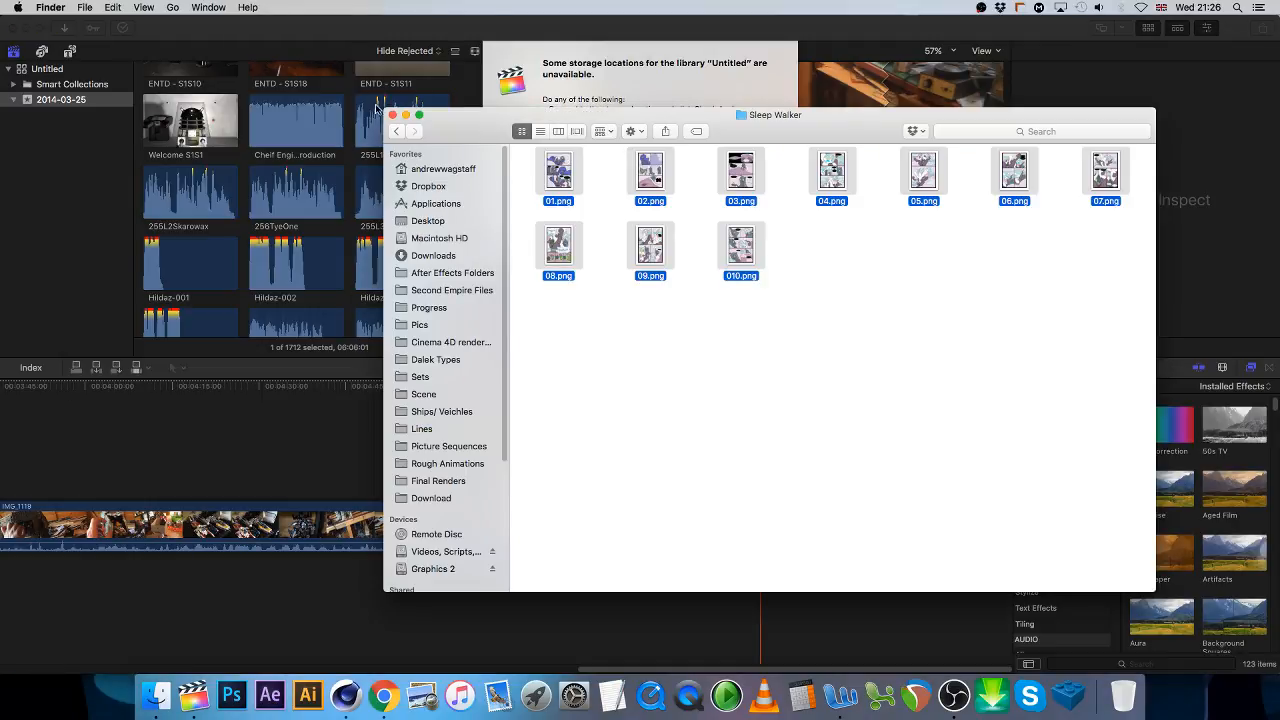
{"action": "left_click", "coordinate": [393, 115]}
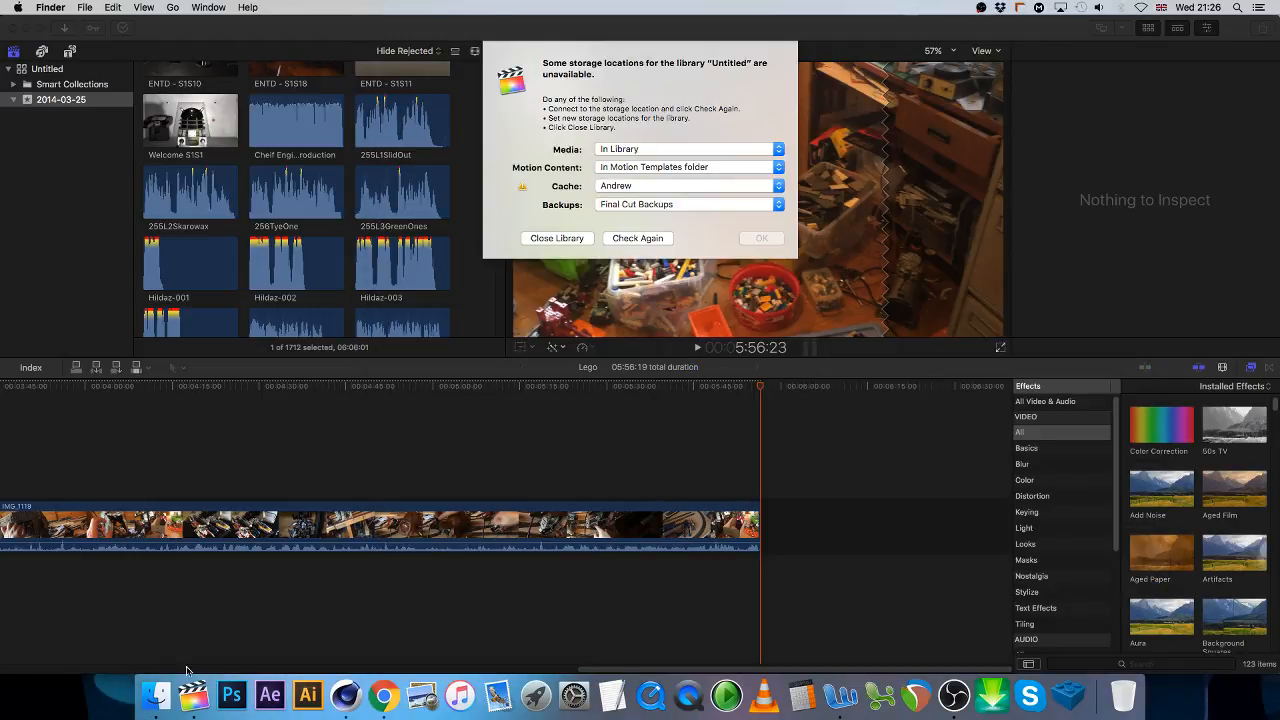
{"action": "right_click", "coordinate": [155, 697]}
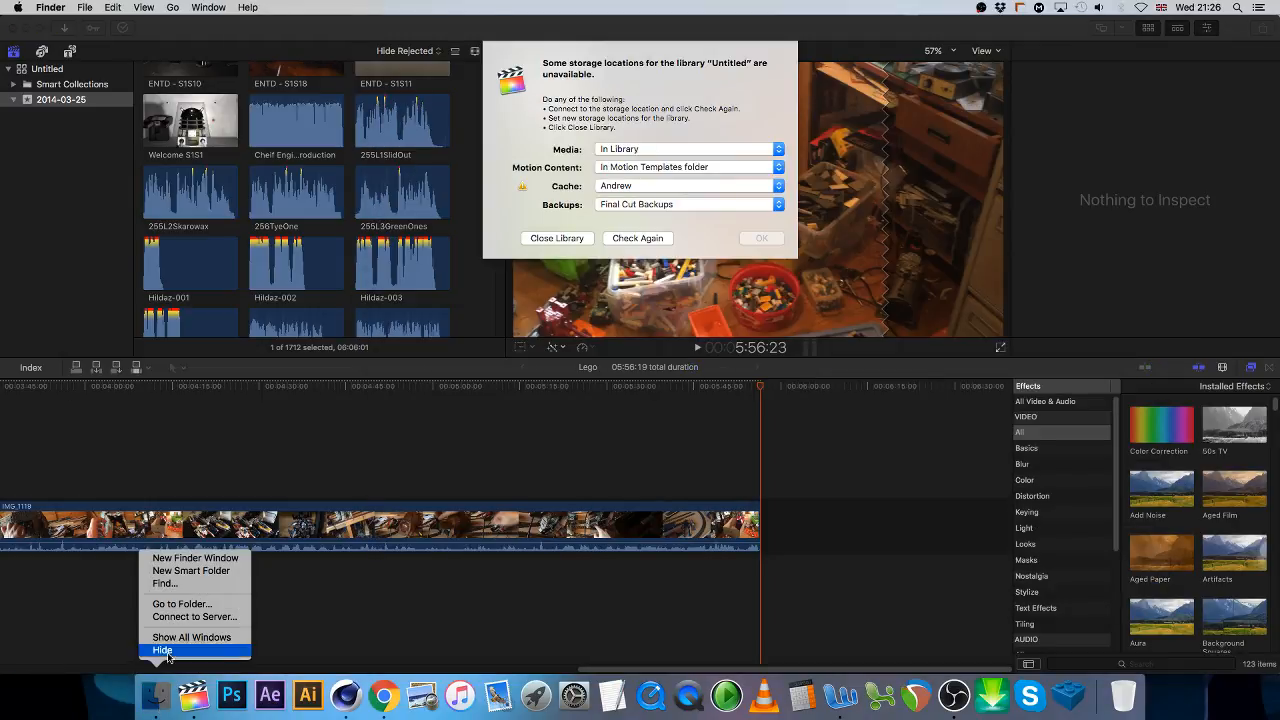
{"action": "left_click", "coordinate": [202, 562]}
{"action": "left_click_drag", "start_coordinate": [826, 141], "coordinate": [826, 2]}
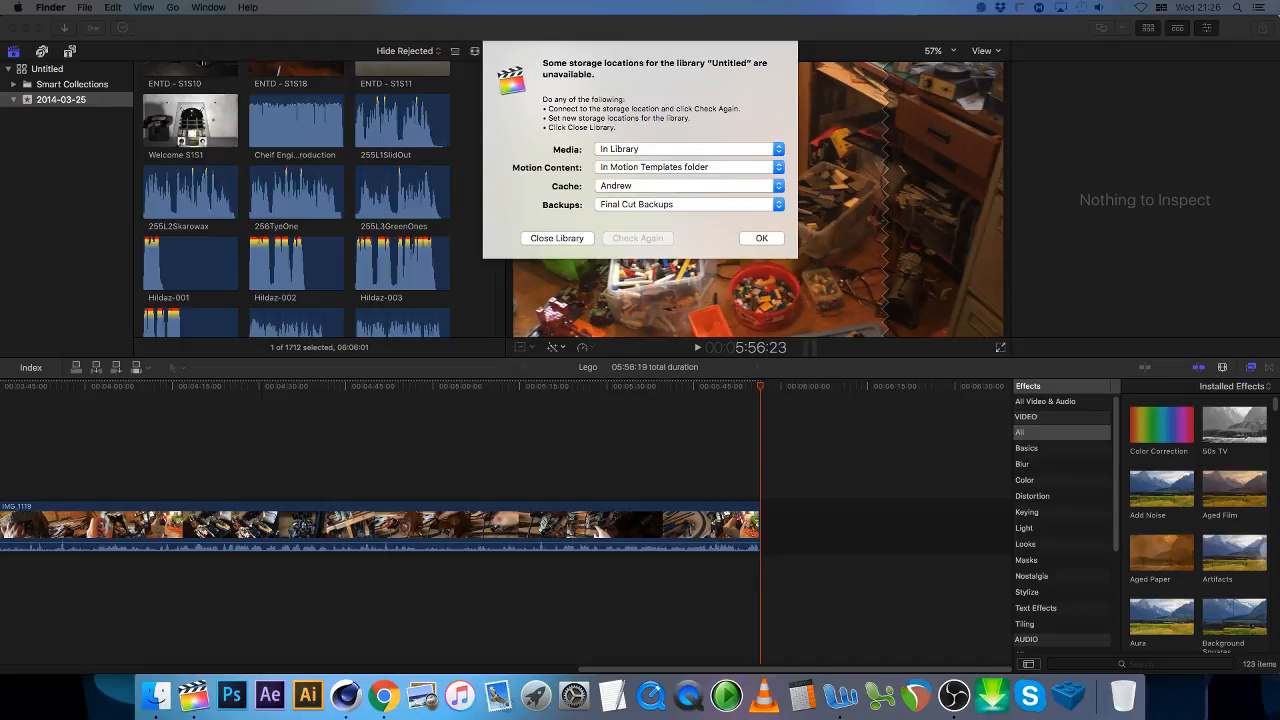
- Browse the Sets folder in Finder, then accept the library's storage locations in Final Cut Pro
{"action": "left_click_drag", "start_coordinate": [300, 700], "coordinate": [587, 95]}
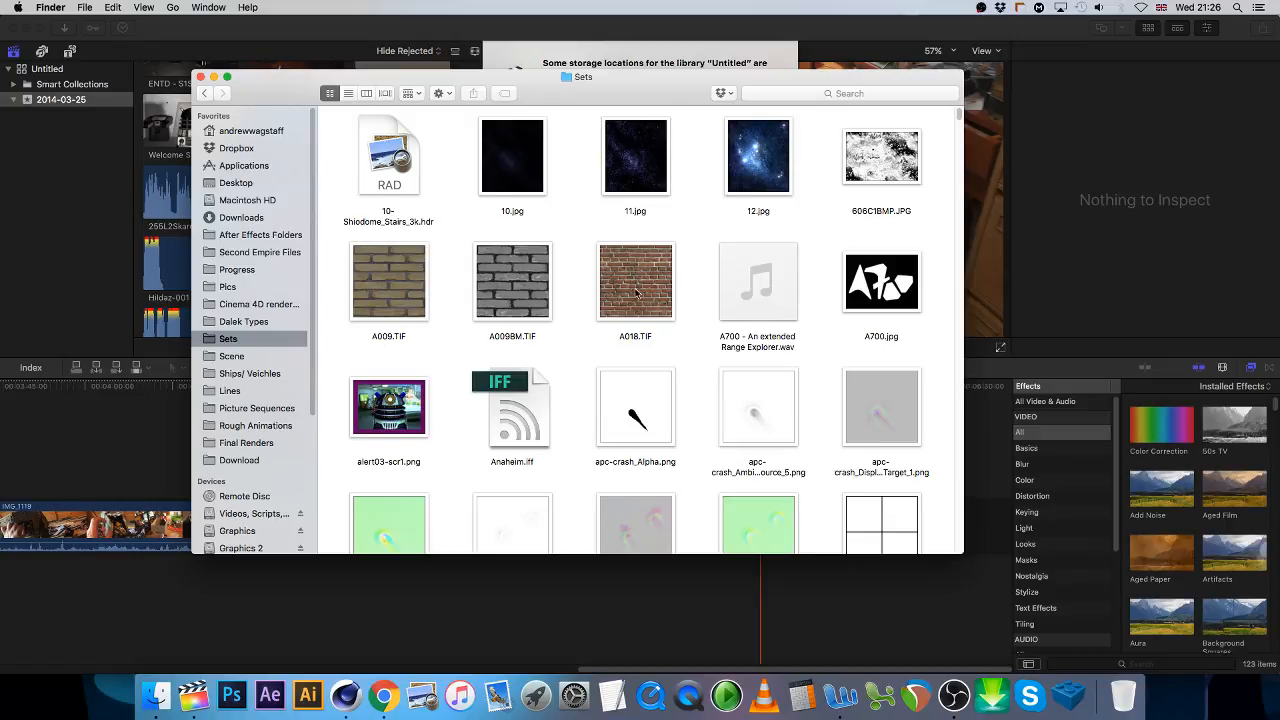
{"action": "scroll", "coordinate": [550, 331], "scroll_direction": "down", "scroll_amount": 10}
{"action": "scroll", "coordinate": [540, 328], "scroll_direction": "down", "scroll_amount": 10}
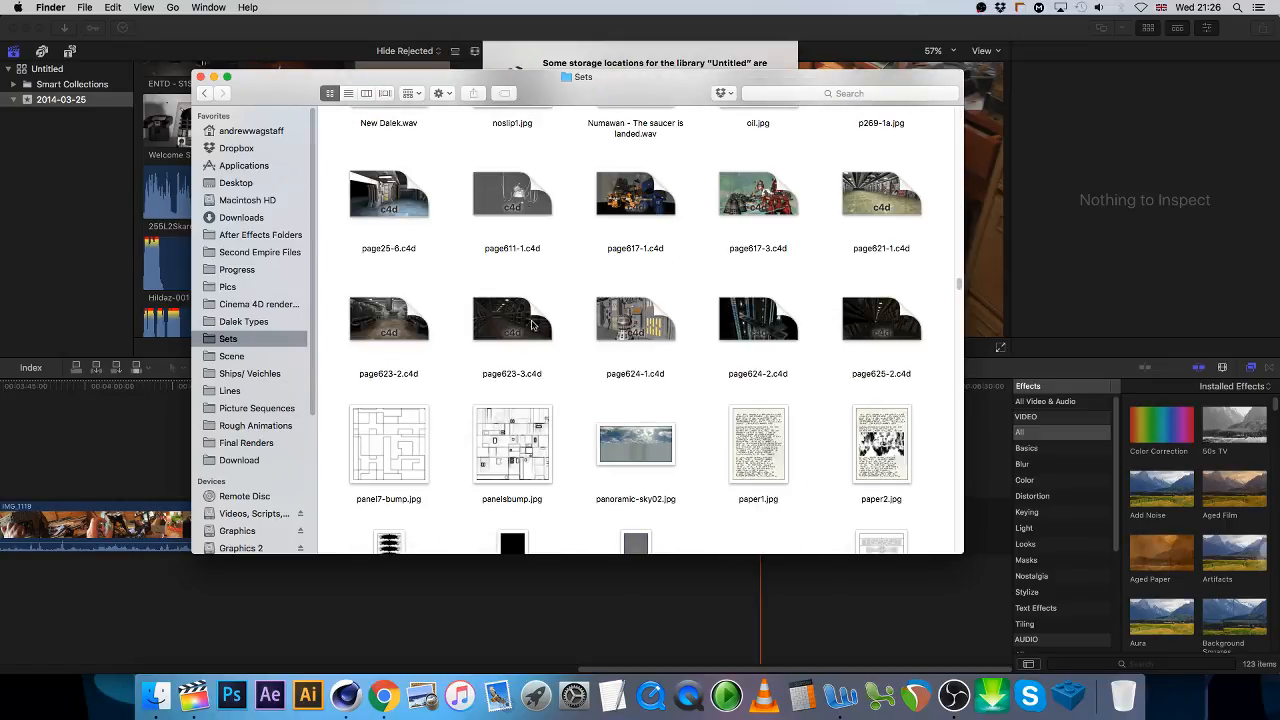
{"action": "left_click", "coordinate": [465, 585]}
{"action": "left_click", "coordinate": [751, 238]}
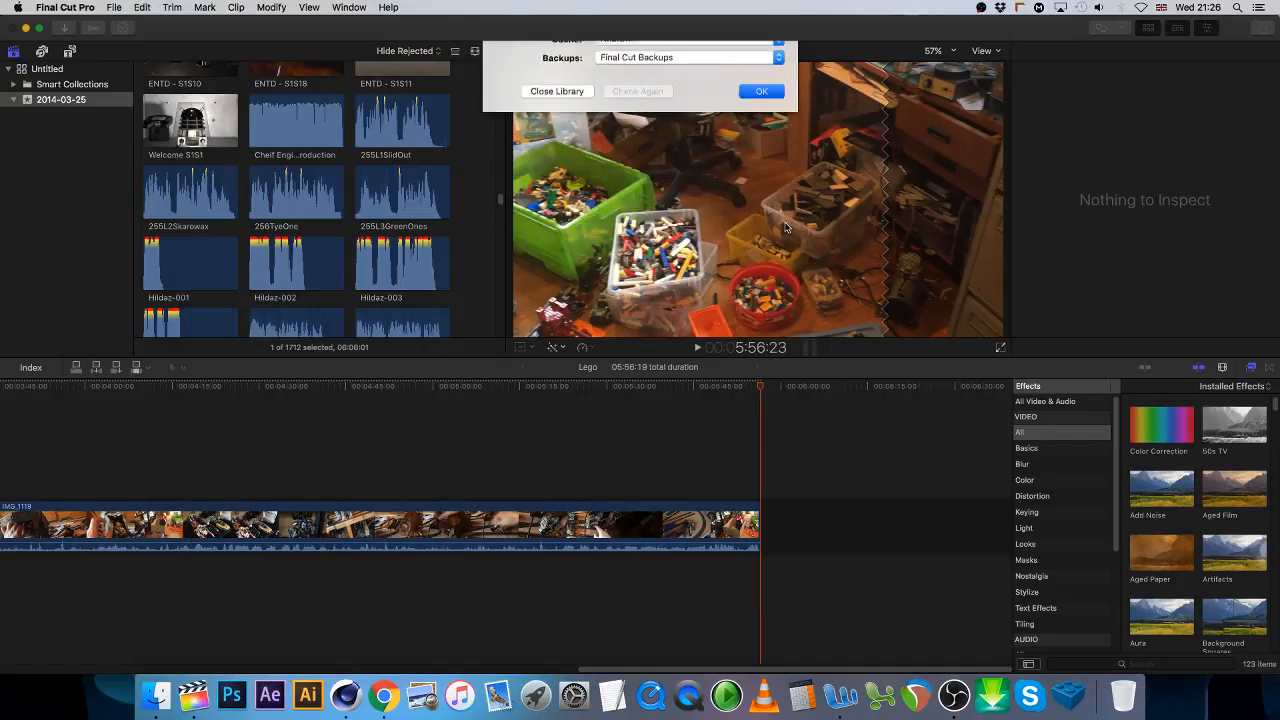
- Create a new project named Short - Delta in the 2014-03-25 event, keeping the 720p HD, 29.97p settings
{"action": "left_click", "coordinate": [115, 7]}
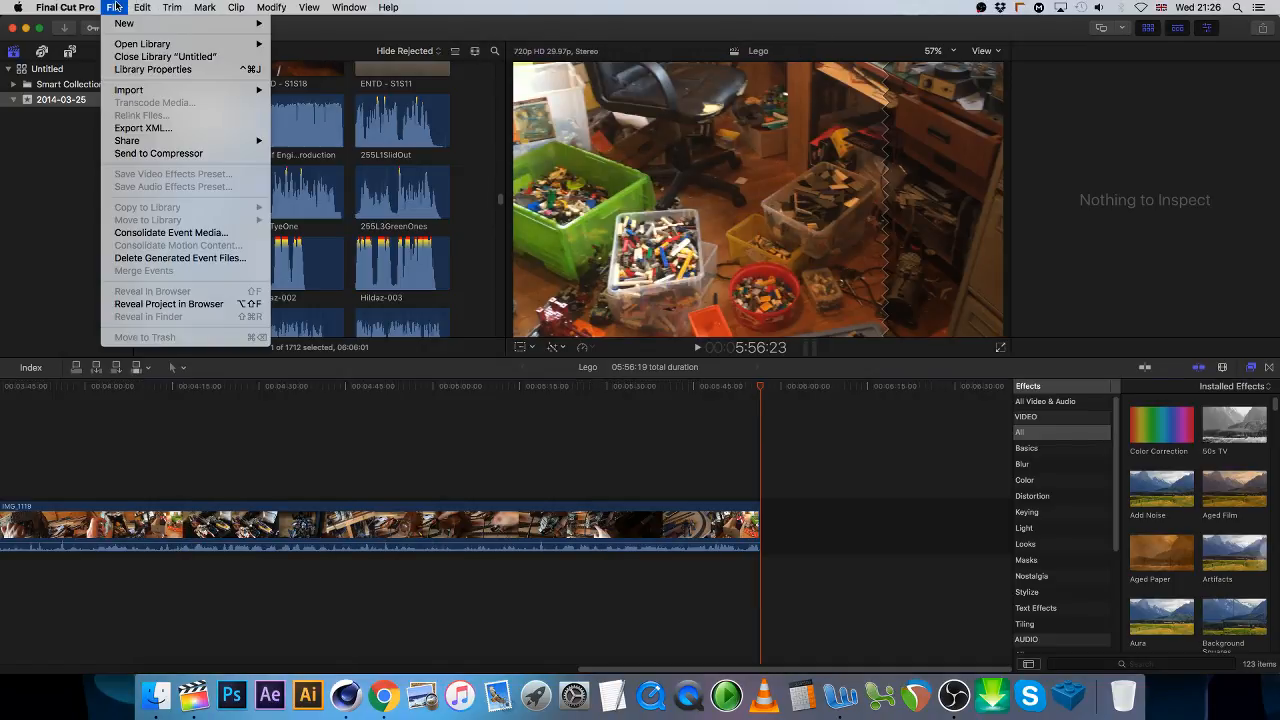
{"action": "mouse_move", "coordinate": [200, 22]}
{"action": "left_click", "coordinate": [314, 31]}
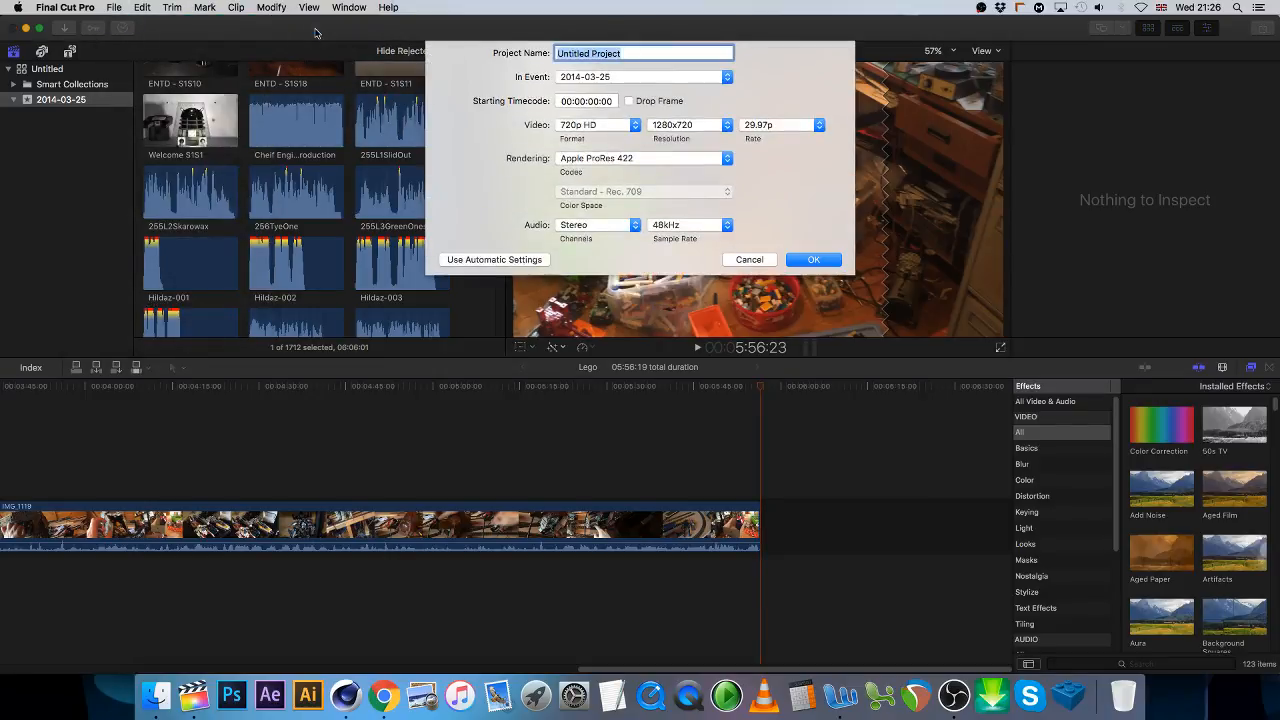
{"action": "type", "text": "Shor"}
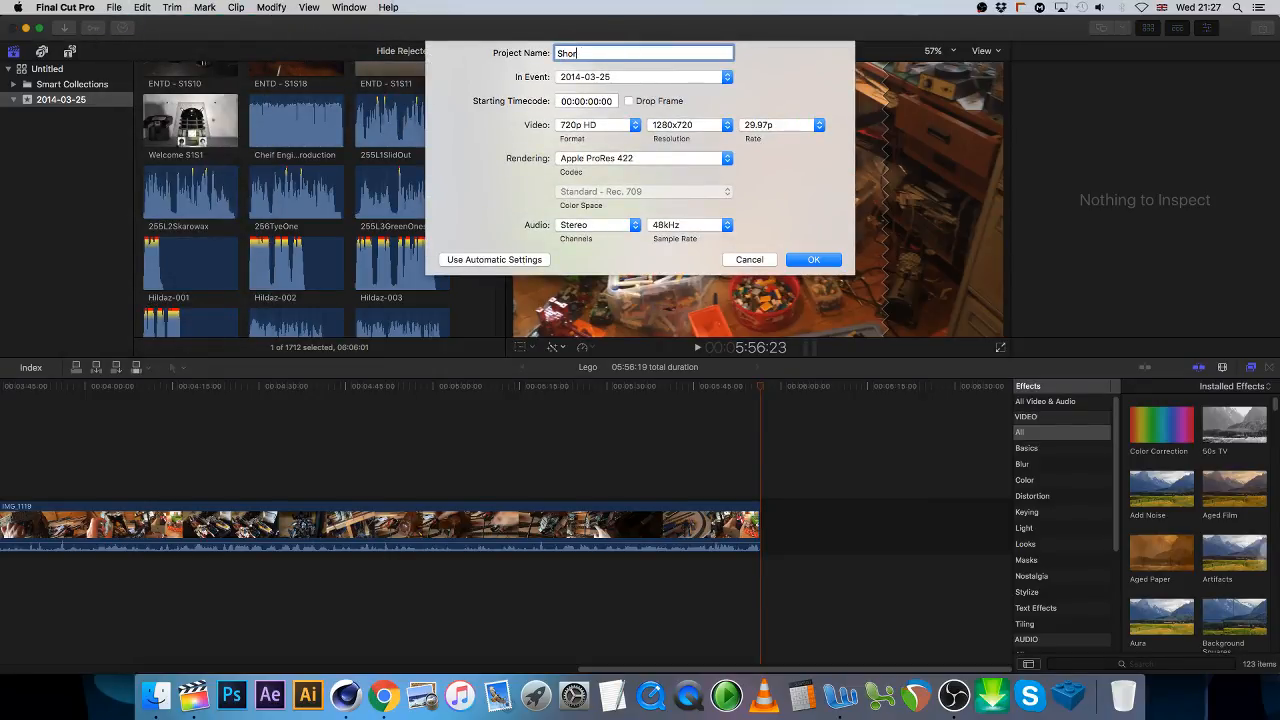
{"action": "type", "text": "t - Desk"}
{"action": "key", "text": "Return"}
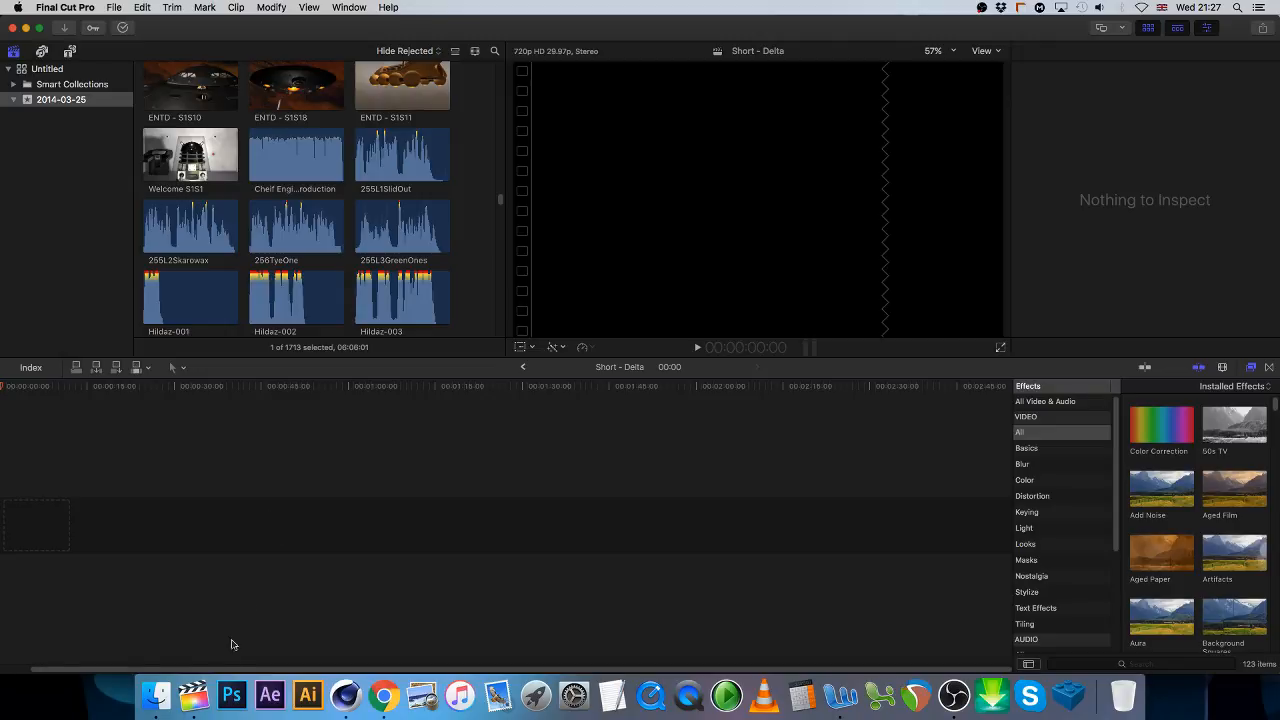
- In Finder, open the Lines folder in a new tab and open its Short - Delta subfolder
{"action": "left_click", "coordinate": [155, 700]}
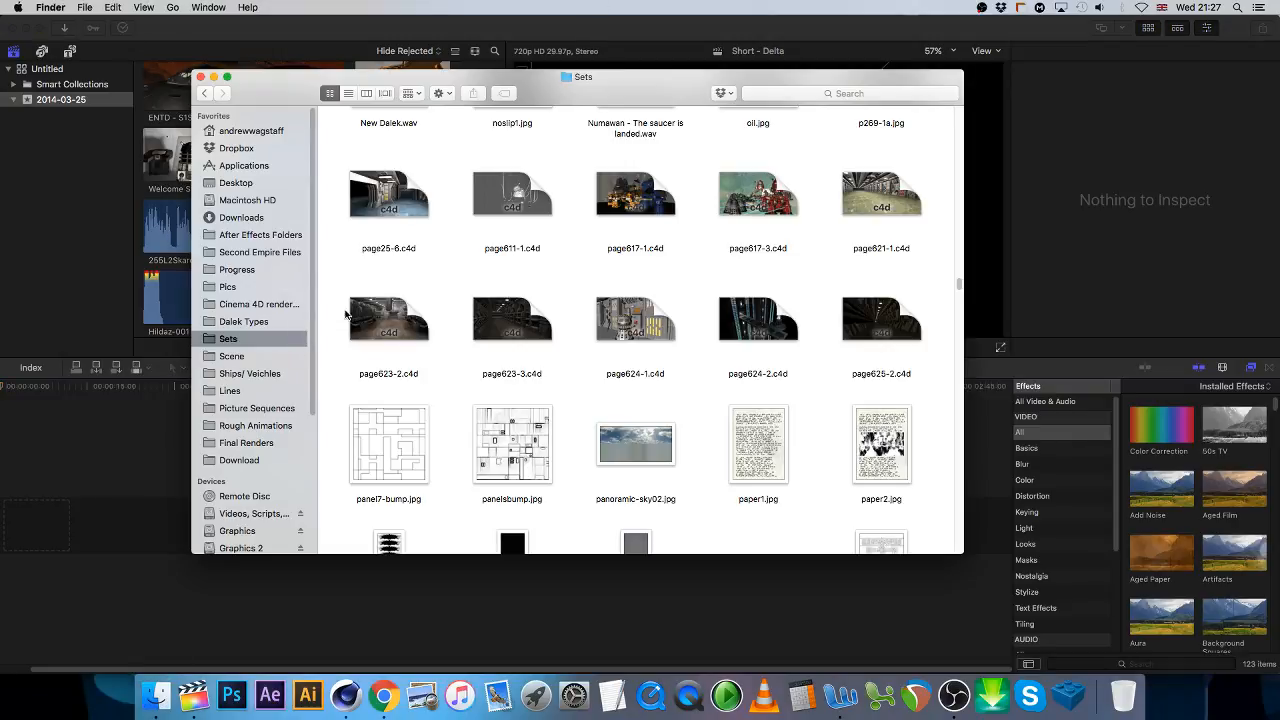
{"action": "right_click", "coordinate": [232, 392]}
{"action": "left_click", "coordinate": [265, 397]}
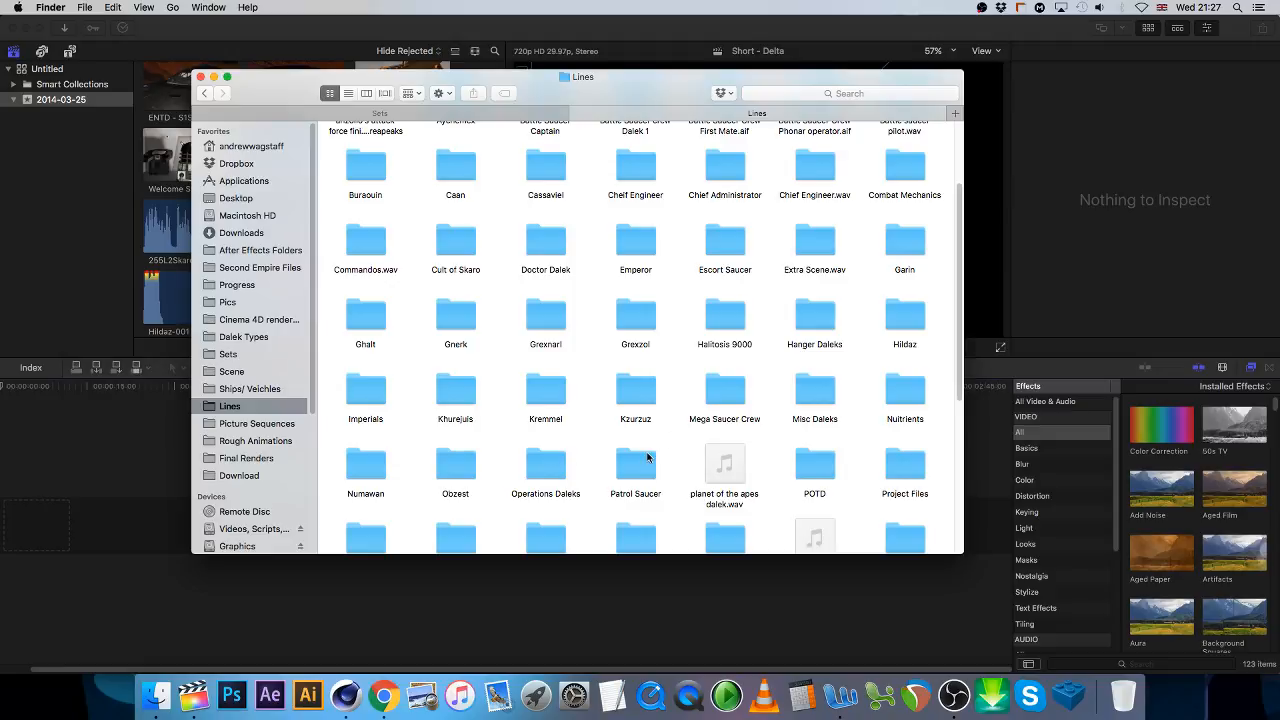
{"action": "scroll", "coordinate": [860, 434], "scroll_direction": "down", "scroll_amount": 5}
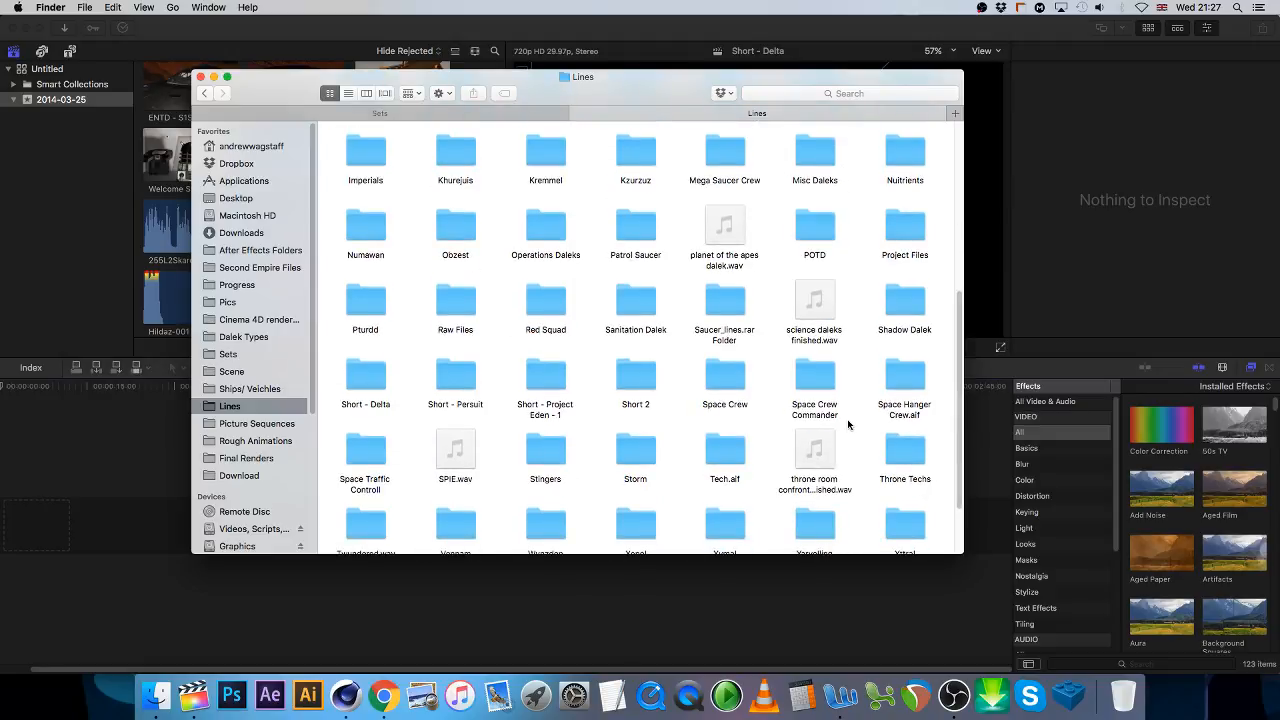
{"action": "double_click", "coordinate": [366, 377]}
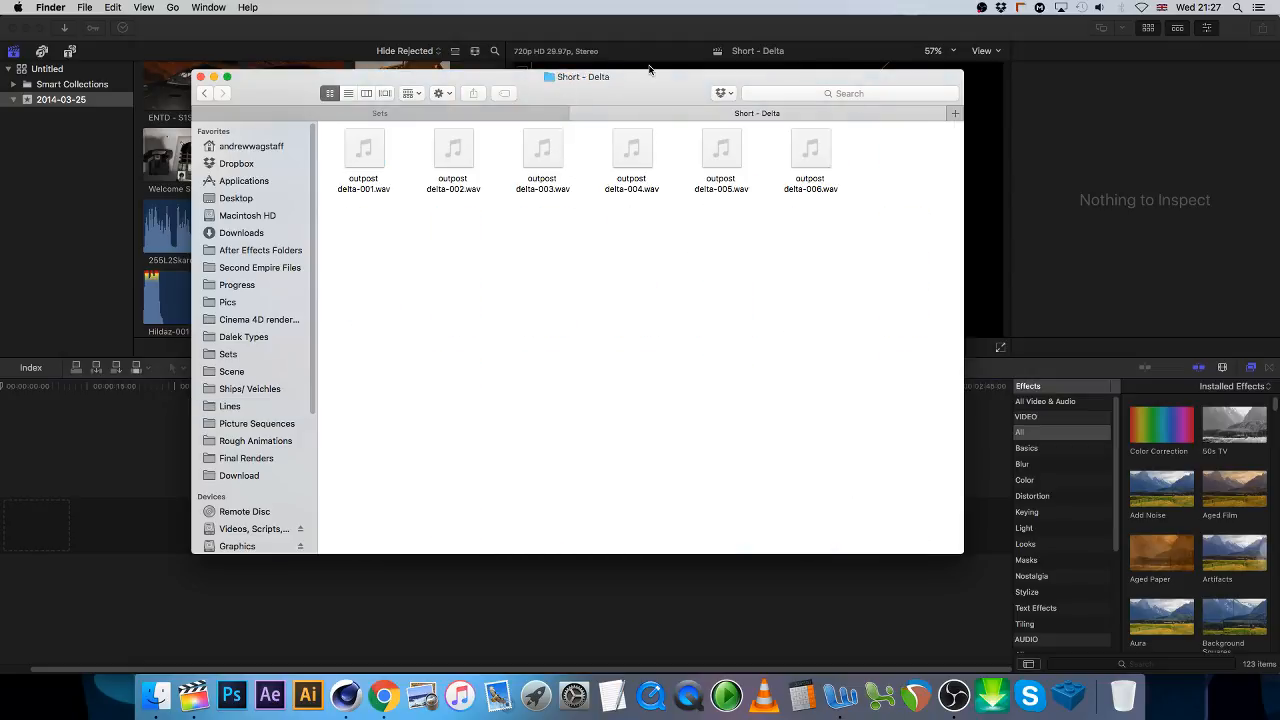
- Add outpost delta-001.wav and then outpost delta-002.wav to the timeline, moving the Finder window clear of it
{"action": "left_click_drag", "start_coordinate": [649, 83], "coordinate": [784, 318]}
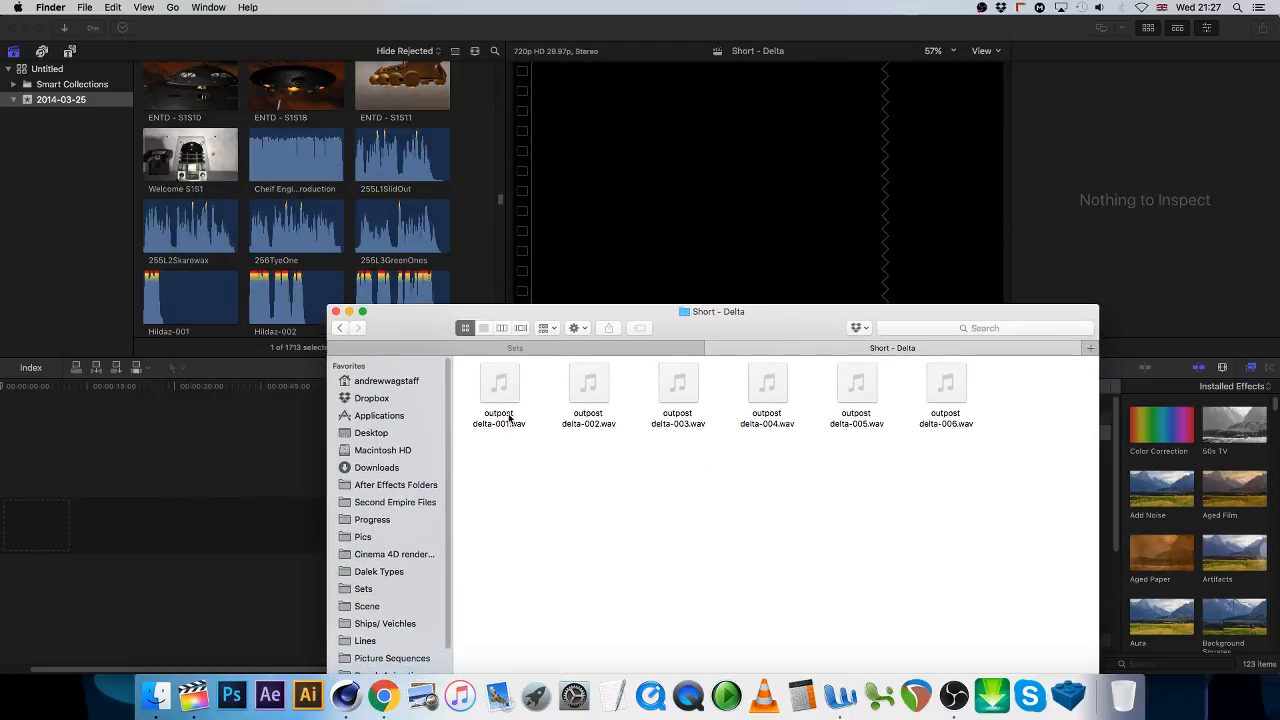
{"action": "left_click", "coordinate": [500, 382]}
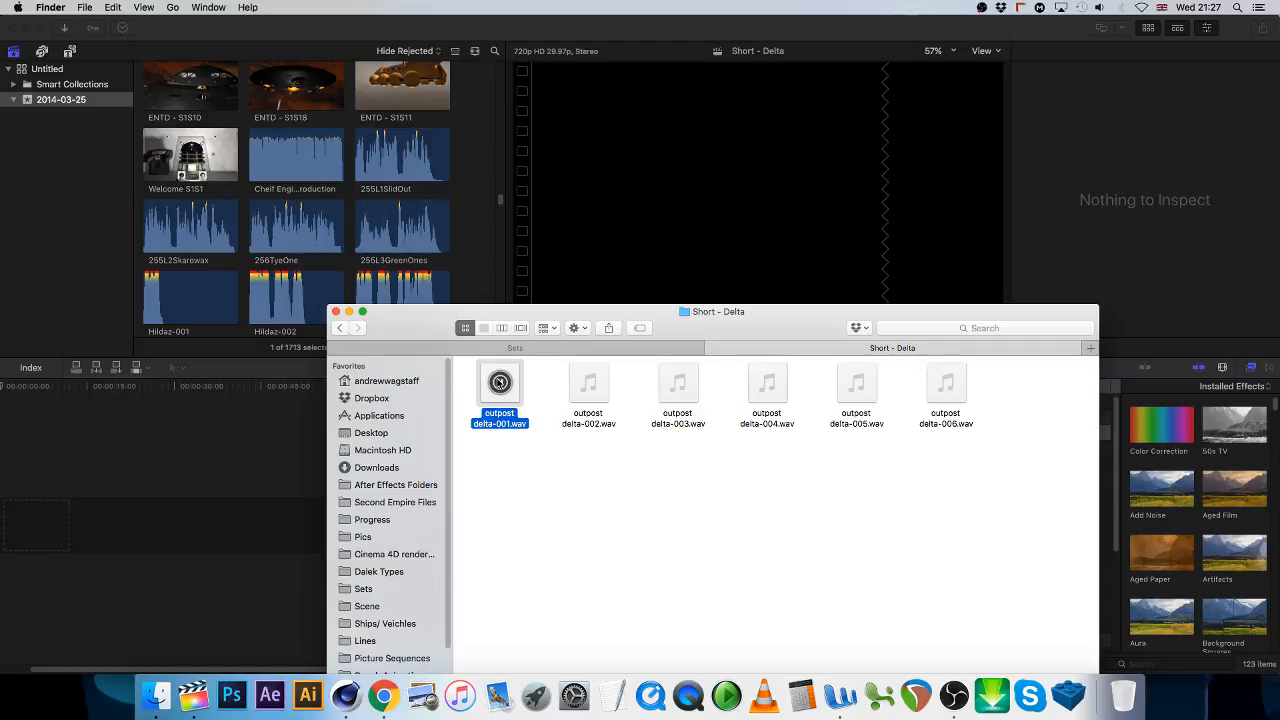
{"action": "left_click_drag", "start_coordinate": [500, 382], "coordinate": [35, 525]}
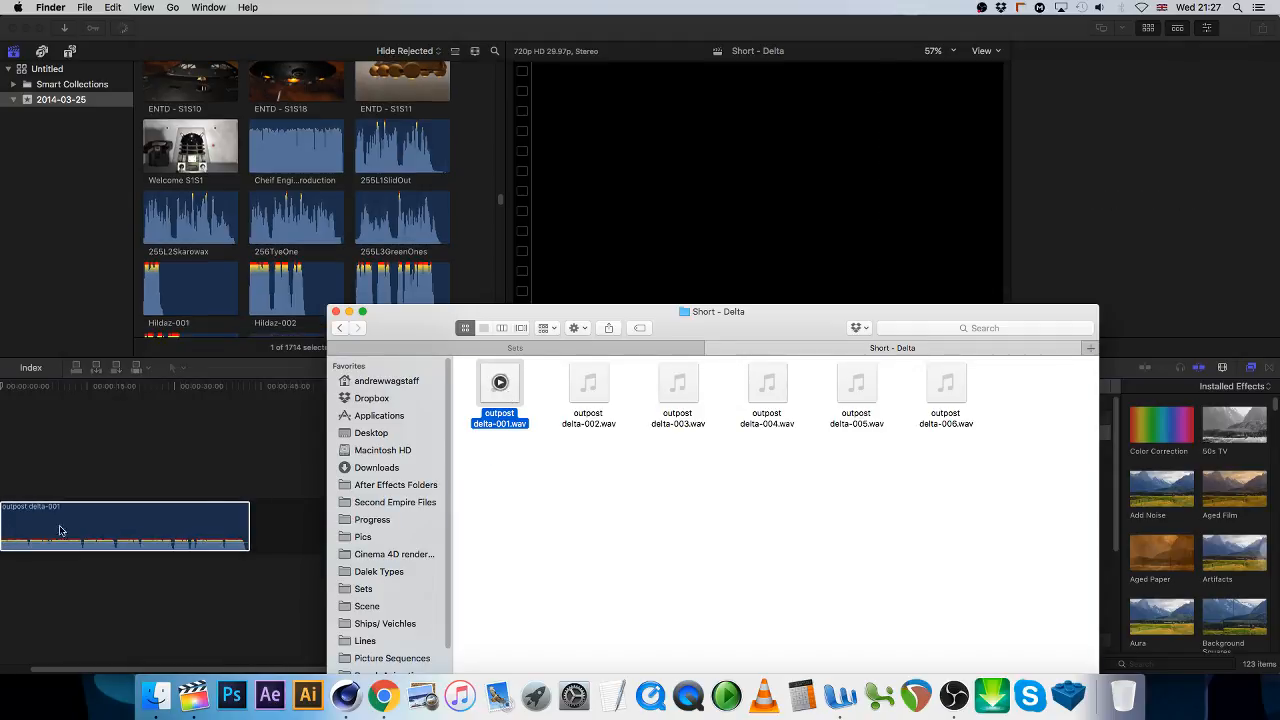
{"action": "left_click", "coordinate": [589, 383]}
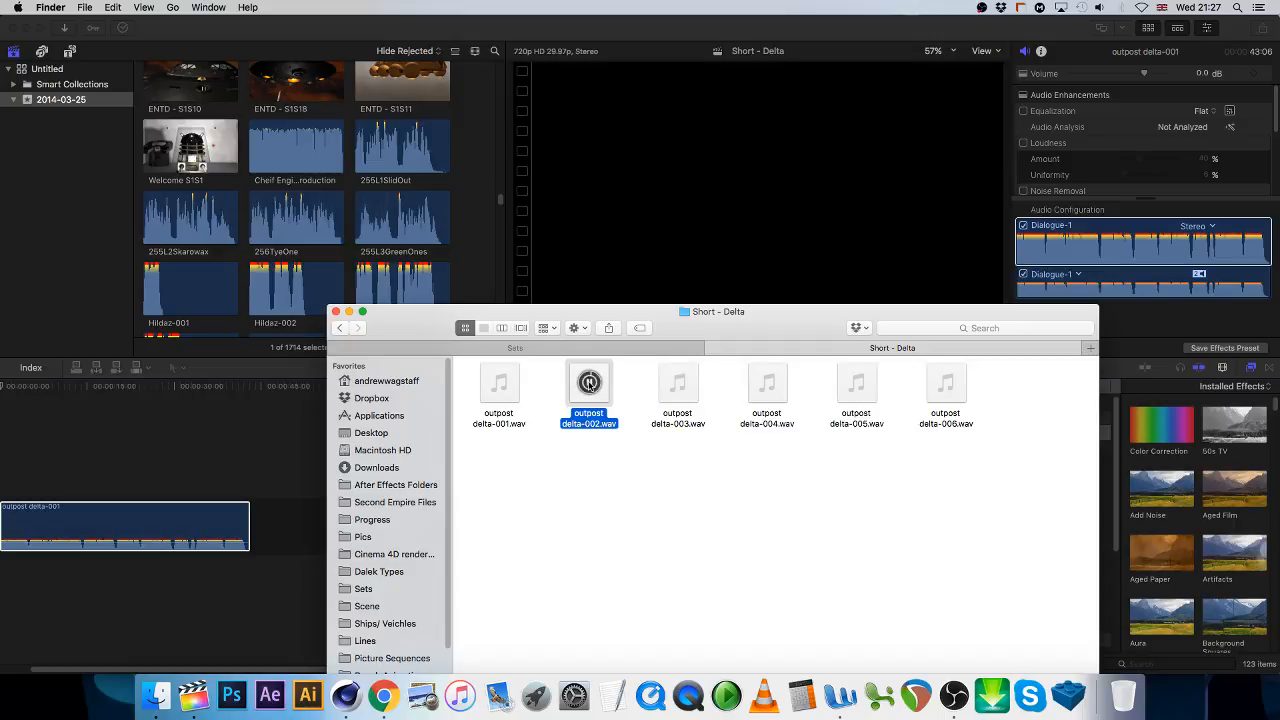
{"action": "left_click_drag", "start_coordinate": [674, 347], "coordinate": [870, 204]}
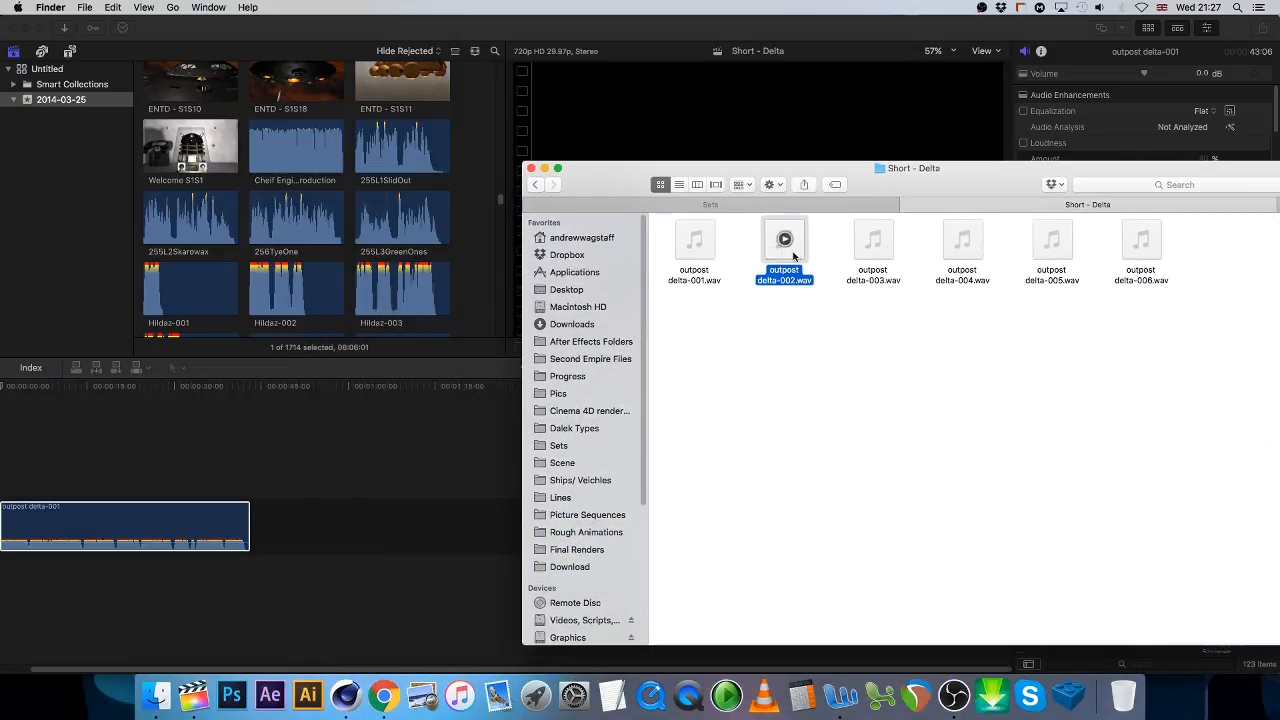
{"action": "left_click_drag", "start_coordinate": [800, 245], "coordinate": [360, 522]}
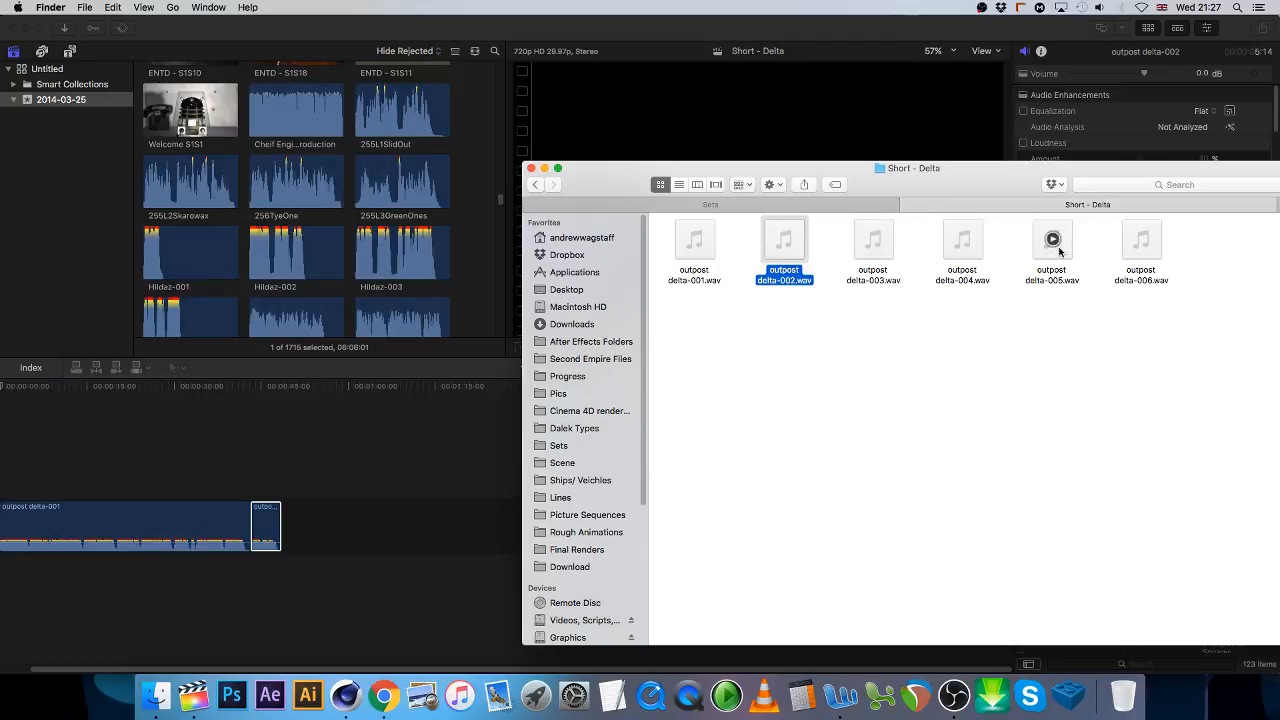
- Append outpost delta-005, 003, 006 and 004.wav to the timeline in that order, then close the Finder window
{"action": "left_click_drag", "start_coordinate": [1050, 250], "coordinate": [394, 530]}
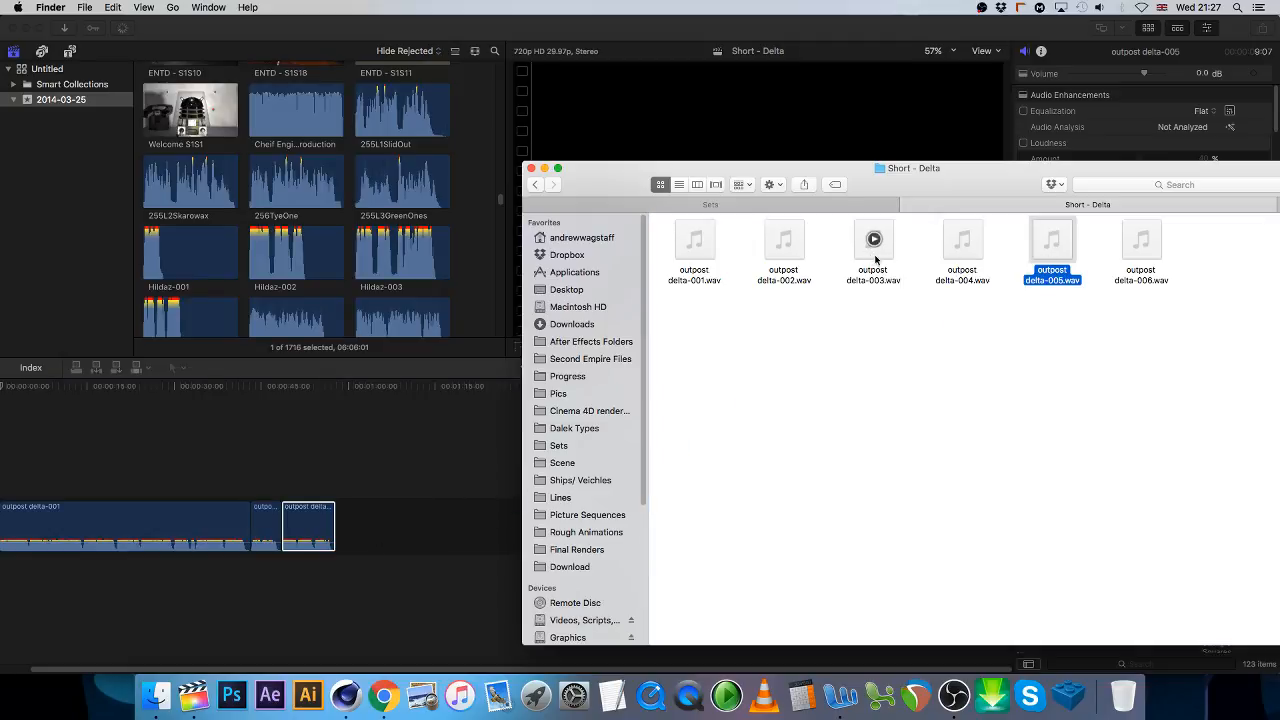
{"action": "left_click_drag", "start_coordinate": [881, 262], "coordinate": [412, 520]}
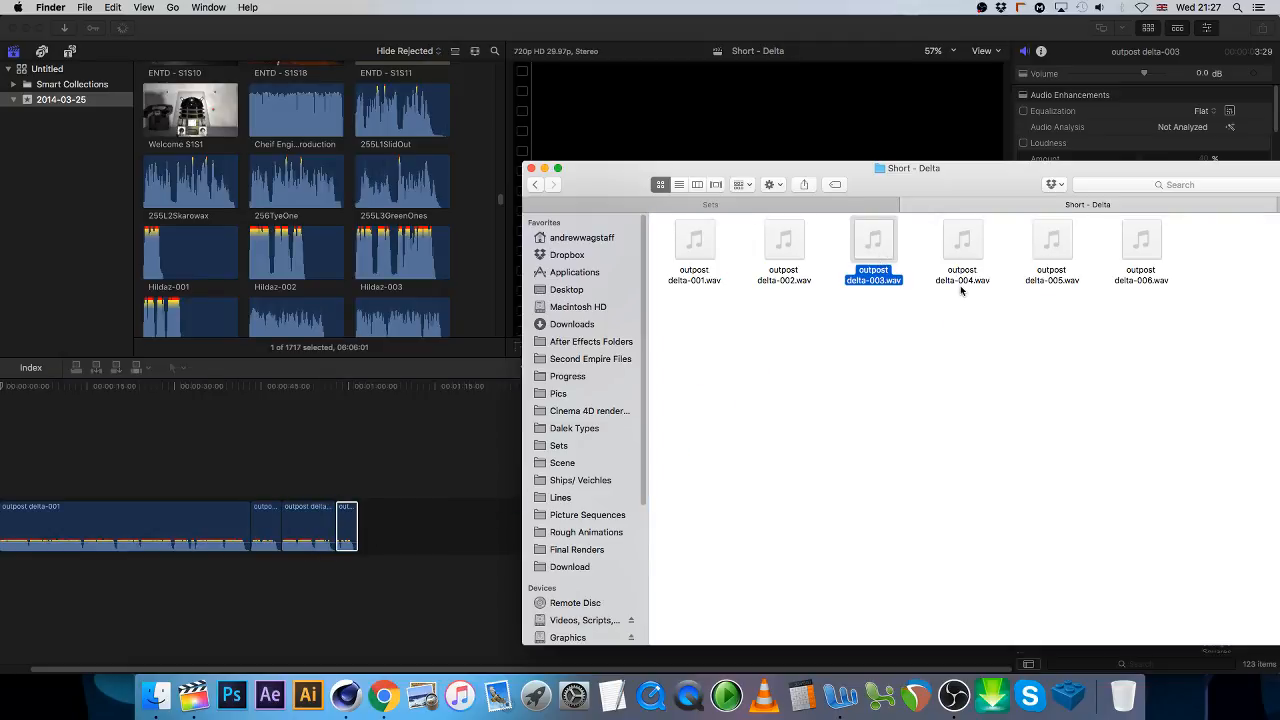
{"action": "left_click_drag", "start_coordinate": [1141, 250], "coordinate": [515, 503]}
{"action": "left_click_drag", "start_coordinate": [962, 245], "coordinate": [502, 509]}
{"action": "left_click", "coordinate": [531, 168]}
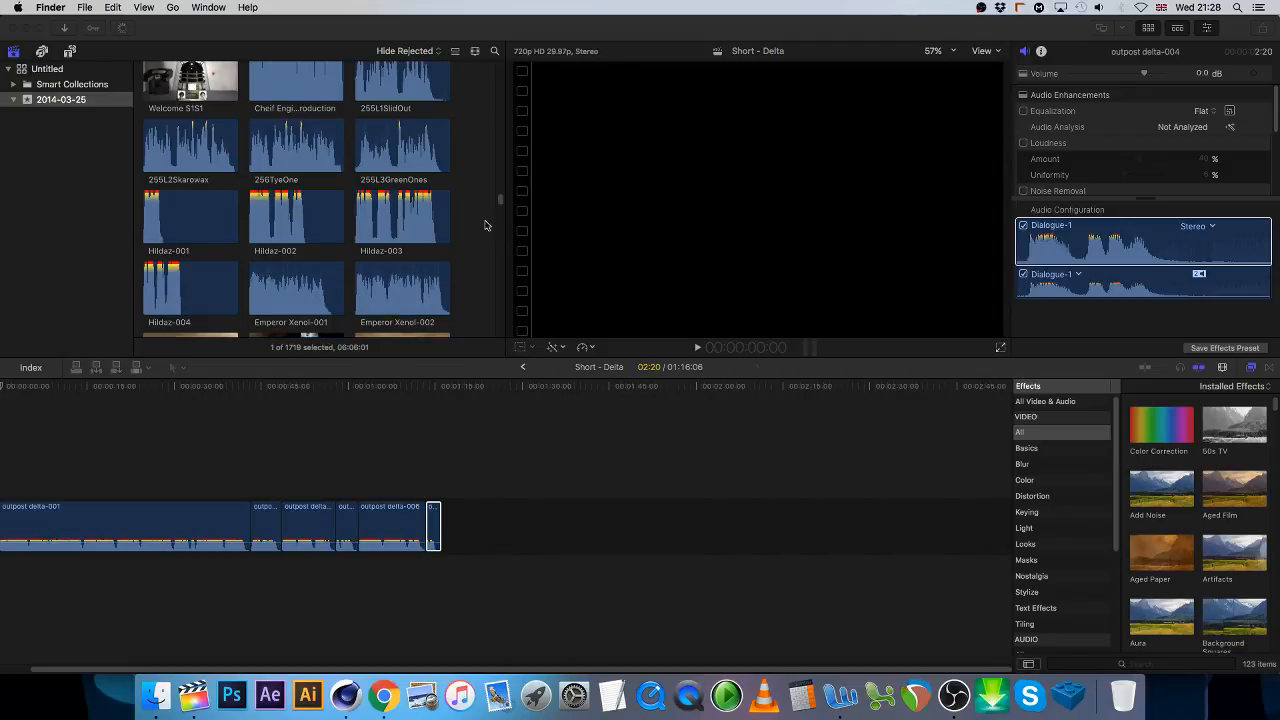
{"action": "left_click", "coordinate": [156, 697]}
{"action": "left_click", "coordinate": [297, 114]}
{"action": "right_click", "coordinate": [156, 697]}
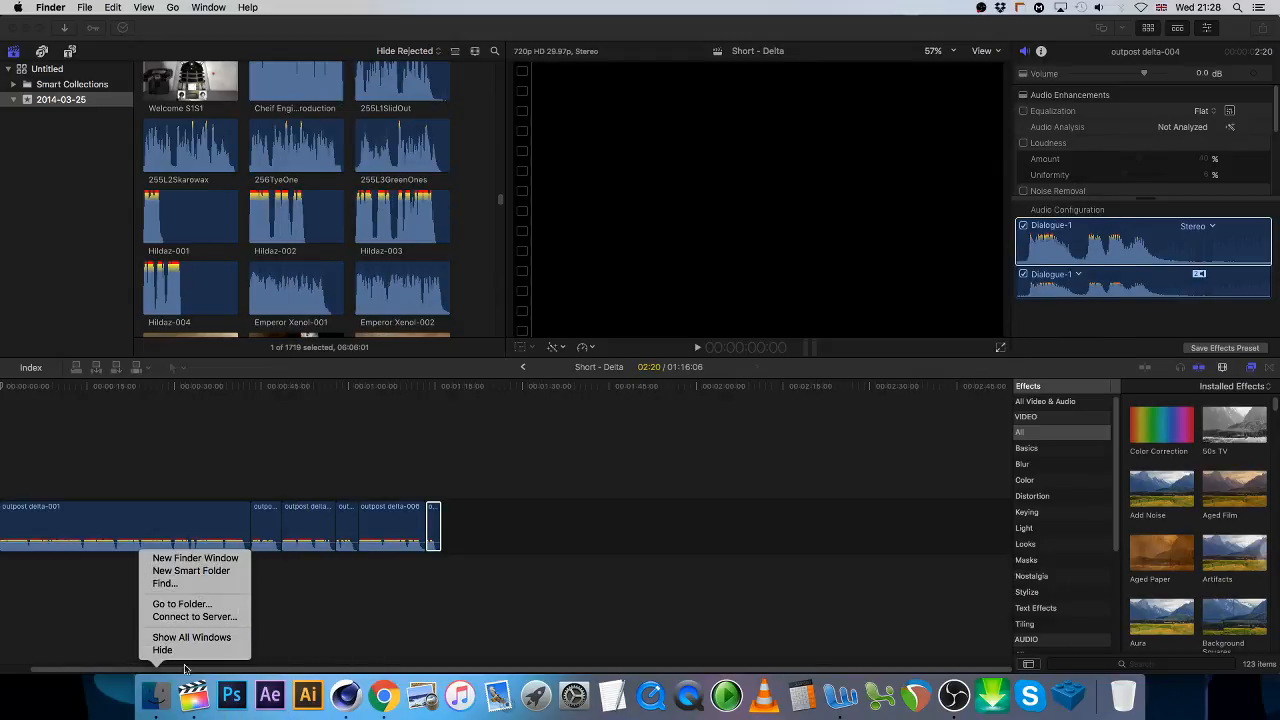
{"action": "left_click", "coordinate": [195, 558]}
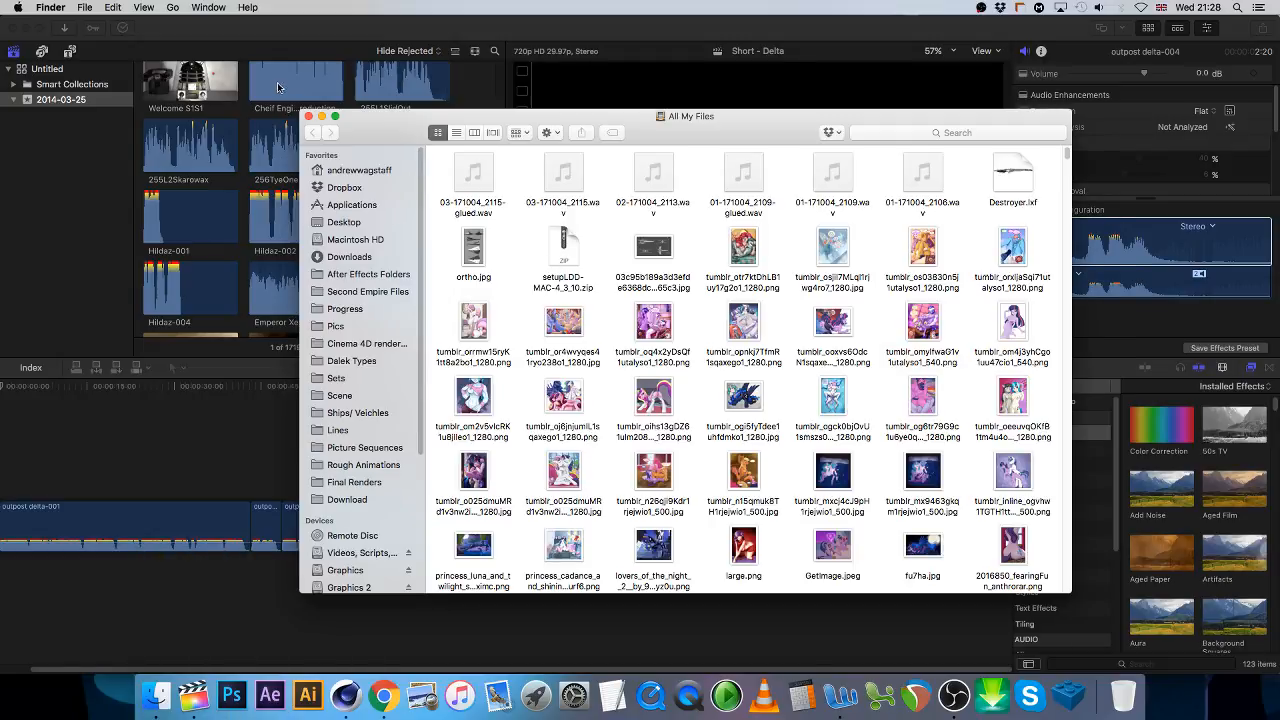
{"action": "left_click", "coordinate": [309, 116]}
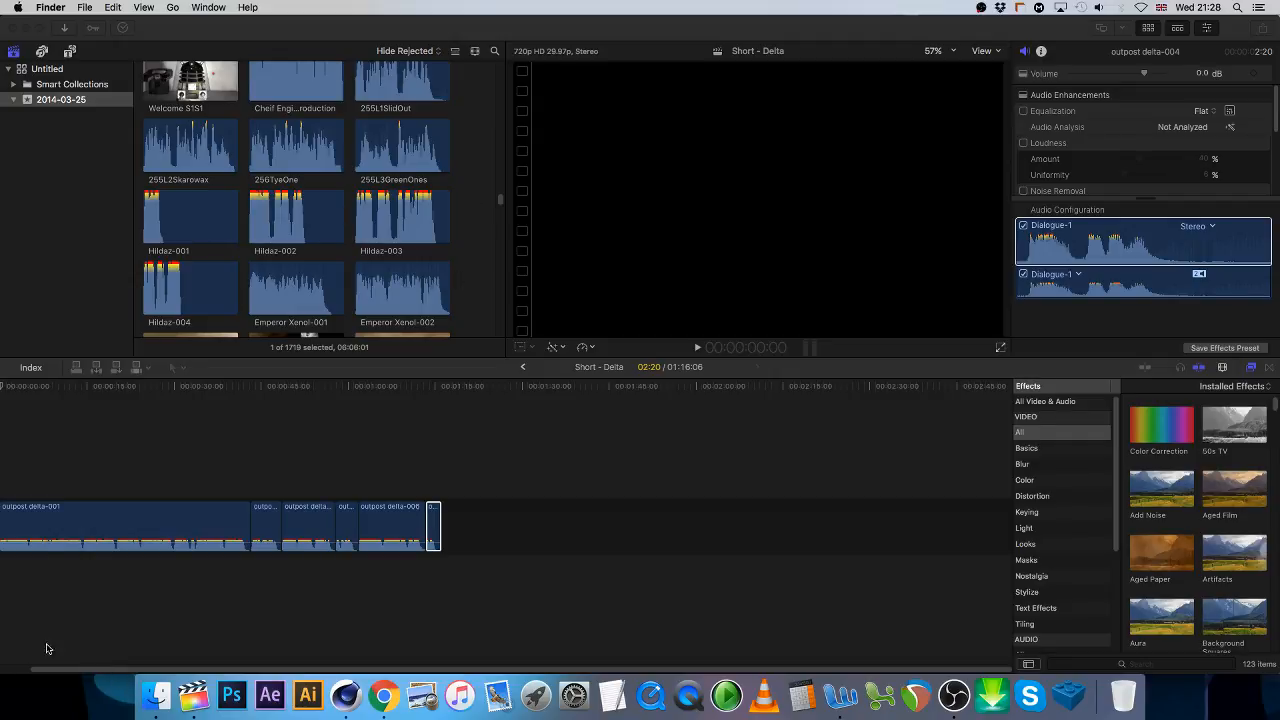
- Open a new Finder smart folder window, go to the Sets folder and open the Pics folder in a new tab
{"action": "right_click", "coordinate": [154, 706]}
{"action": "left_click", "coordinate": [218, 571]}
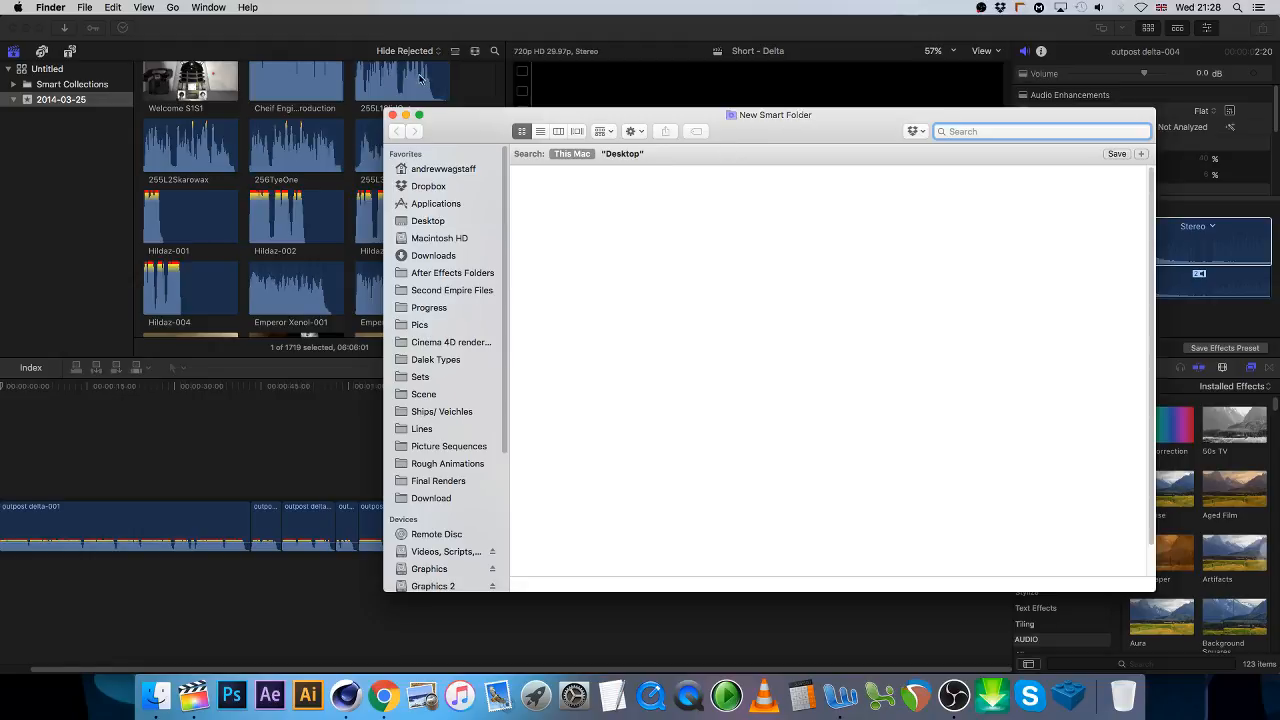
{"action": "left_click", "coordinate": [421, 377]}
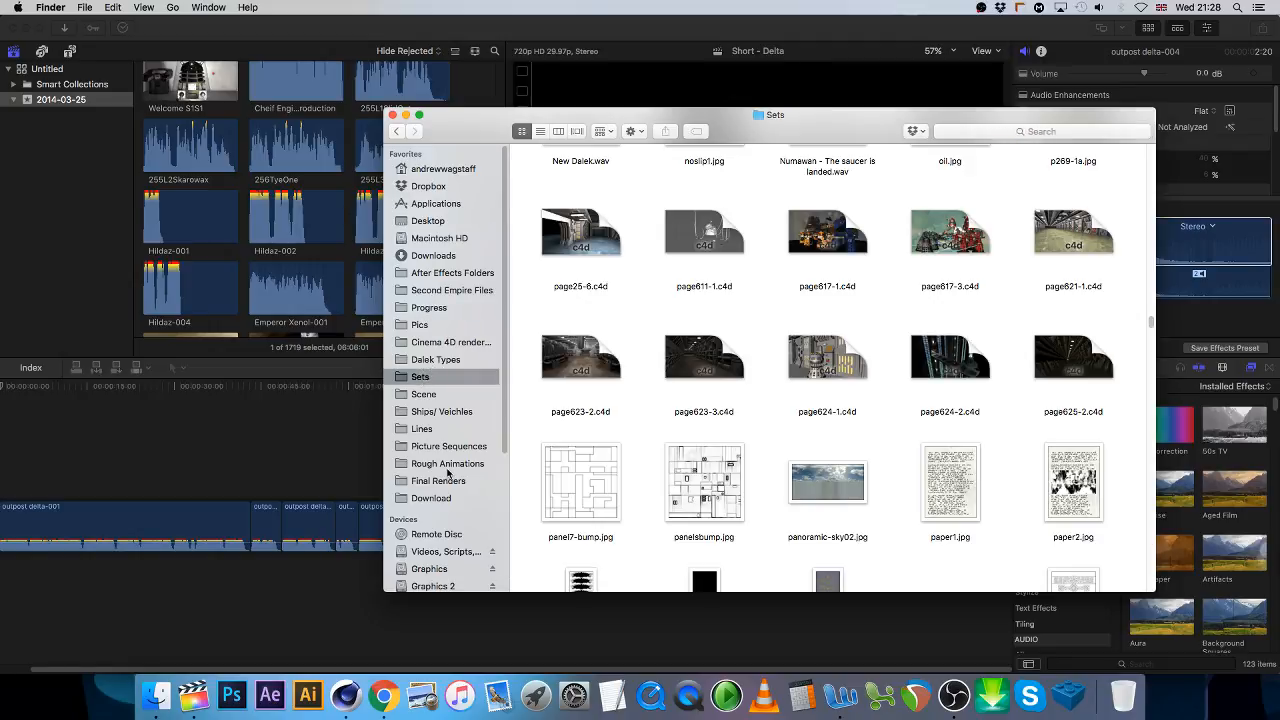
{"action": "right_click", "coordinate": [425, 307]}
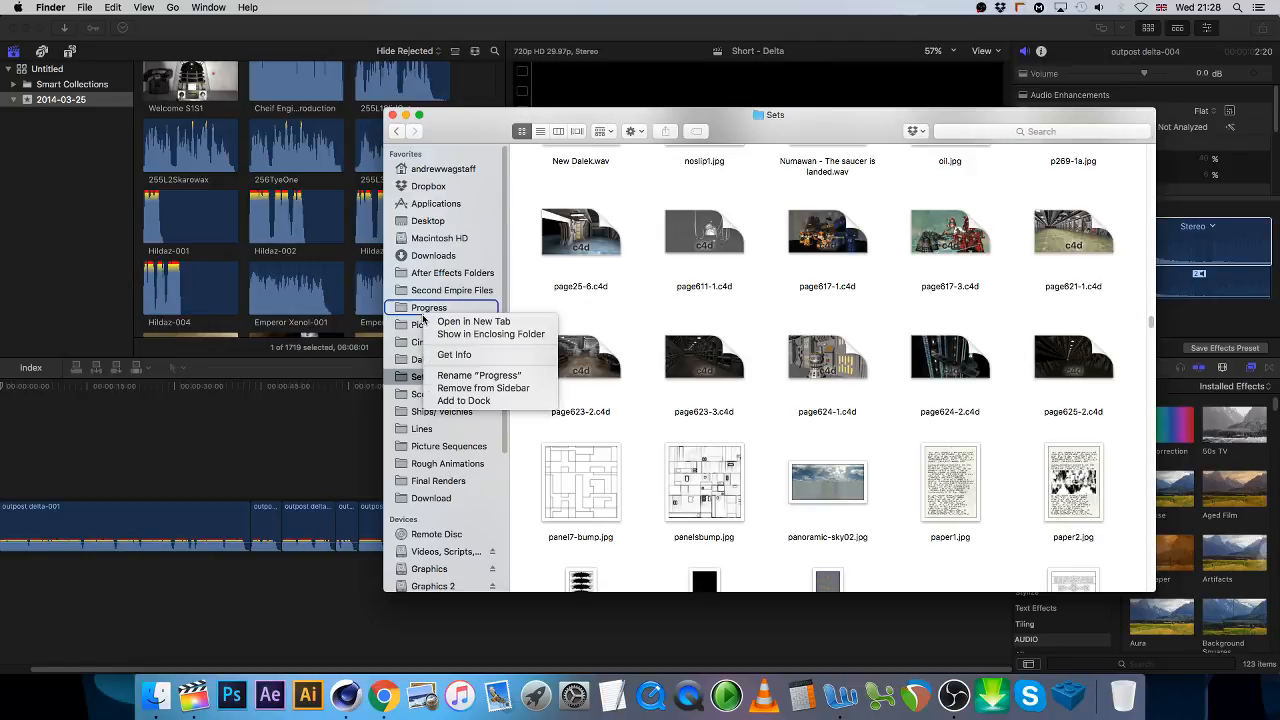
{"action": "right_click", "coordinate": [425, 325]}
{"action": "left_click", "coordinate": [430, 332]}
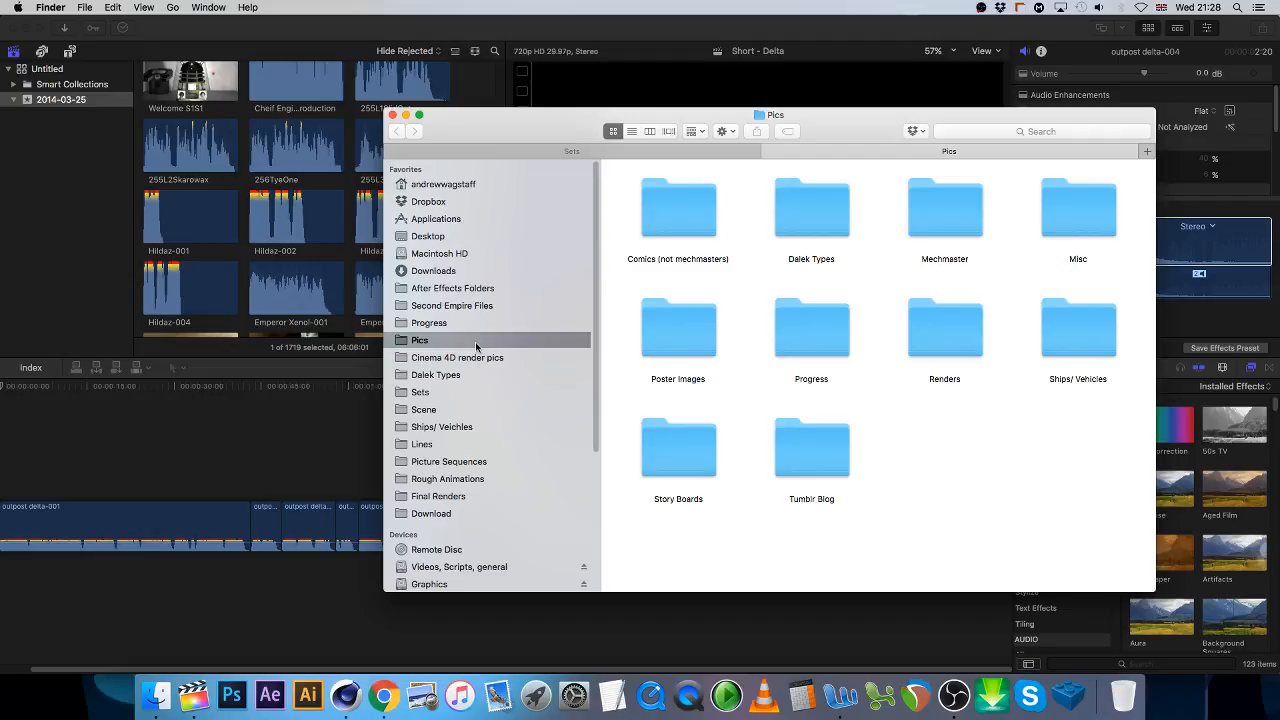
- Reposition the Finder window showing the Pics folder and enlarge it to fit more items per row
{"action": "left_click_drag", "start_coordinate": [855, 118], "coordinate": [2, 290]}
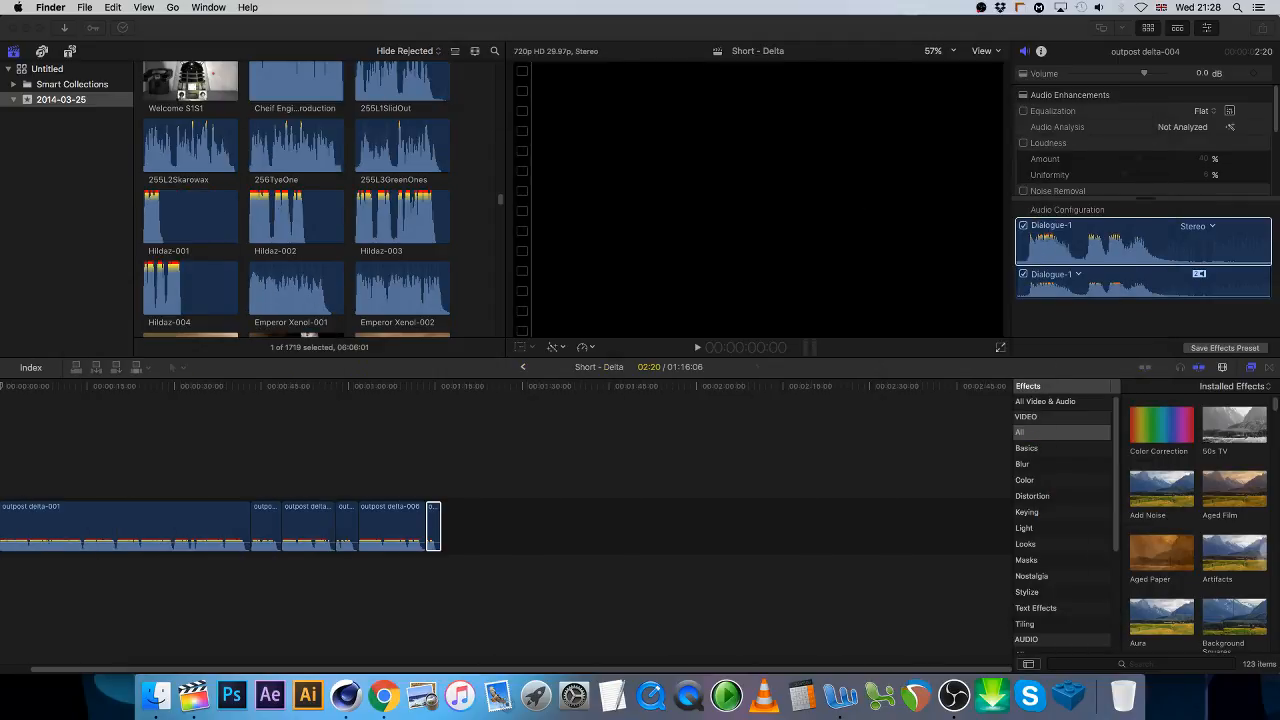
{"action": "left_click_drag", "start_coordinate": [0, 215], "coordinate": [448, 108]}
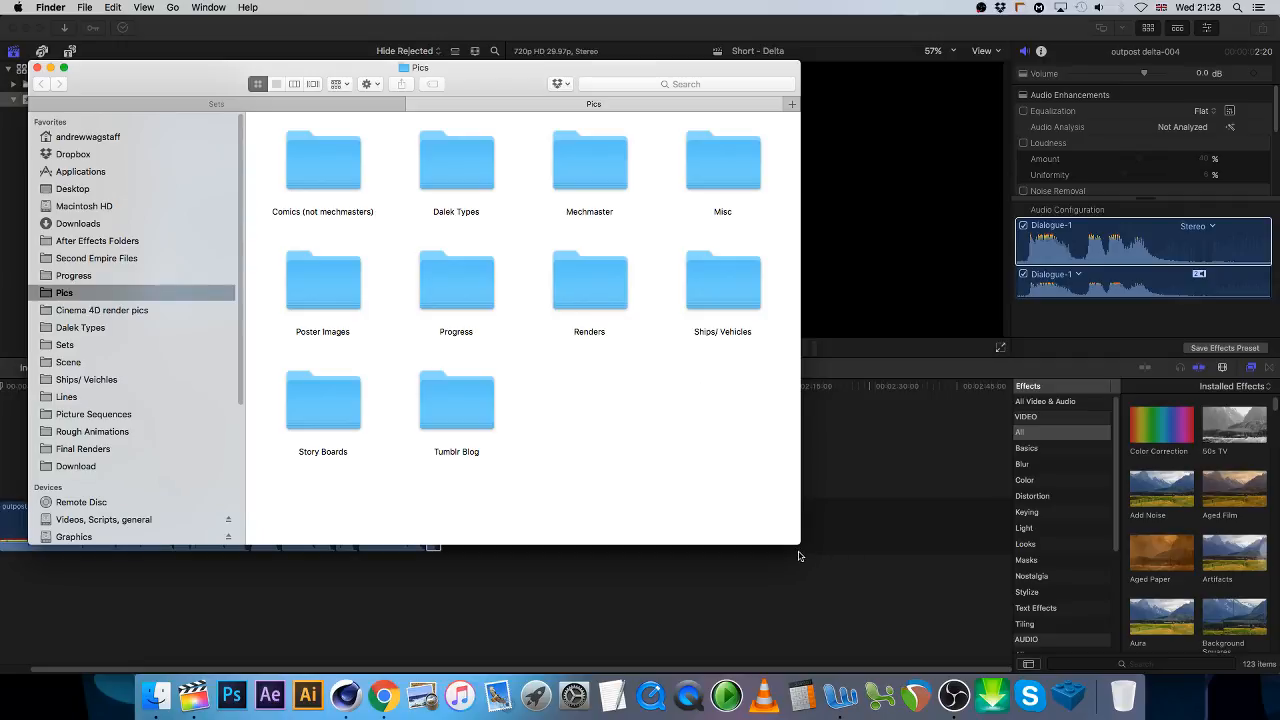
{"action": "left_click_drag", "start_coordinate": [799, 556], "coordinate": [1019, 634]}
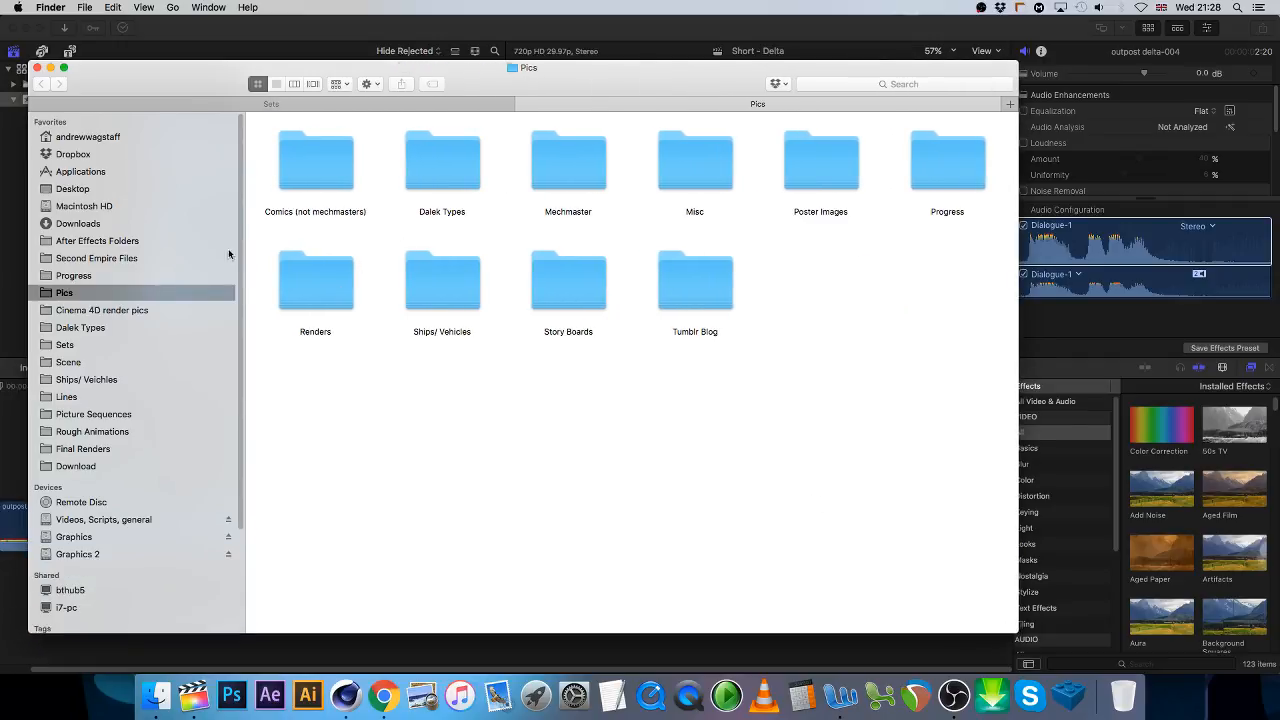
- Look through the pictures in the Renders folder, and return to the Pics folder
{"action": "double_click", "coordinate": [275, 298]}
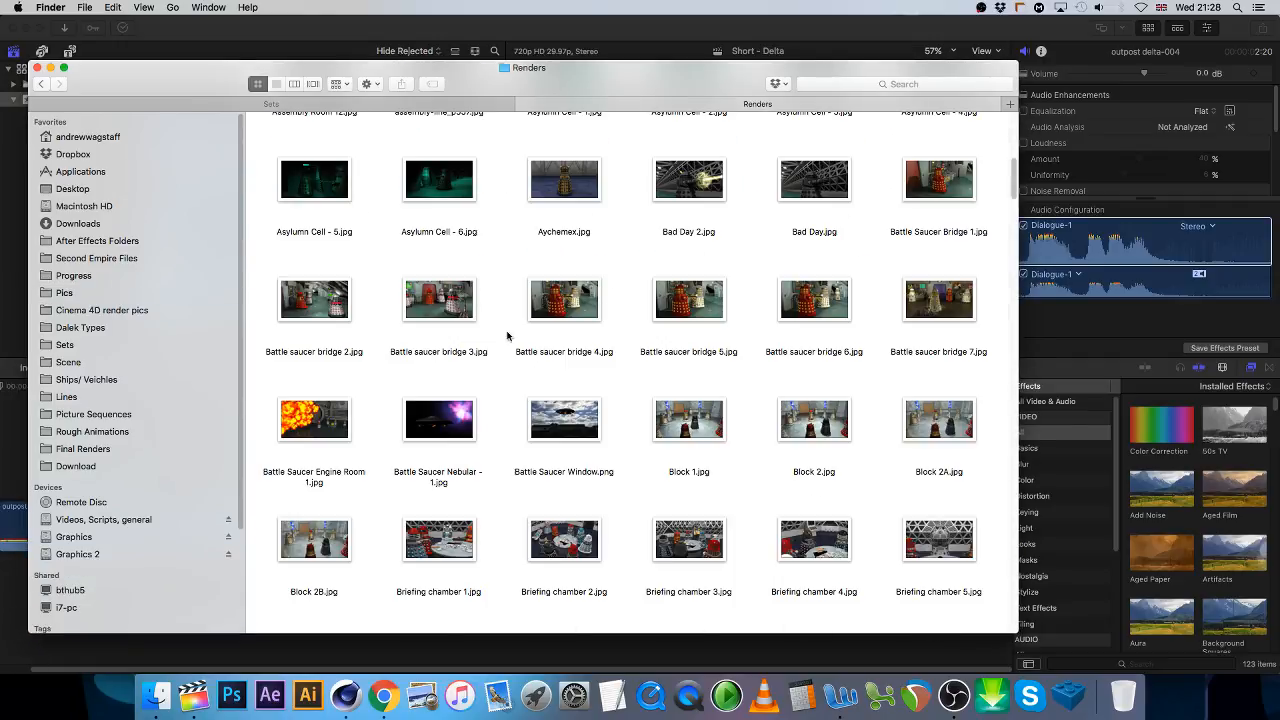
{"action": "scroll", "coordinate": [493, 318], "scroll_direction": "up", "scroll_amount": 10}
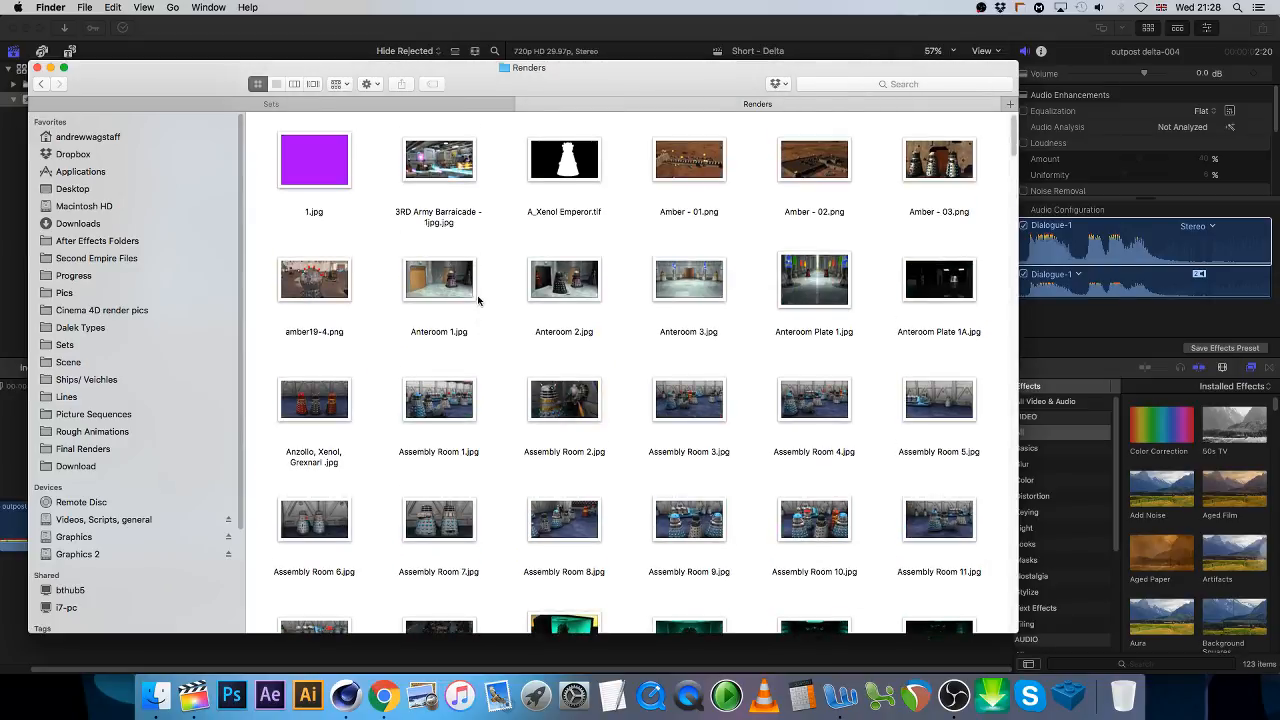
{"action": "scroll", "coordinate": [478, 300], "scroll_direction": "down", "scroll_amount": 10}
{"action": "left_click", "coordinate": [40, 84]}
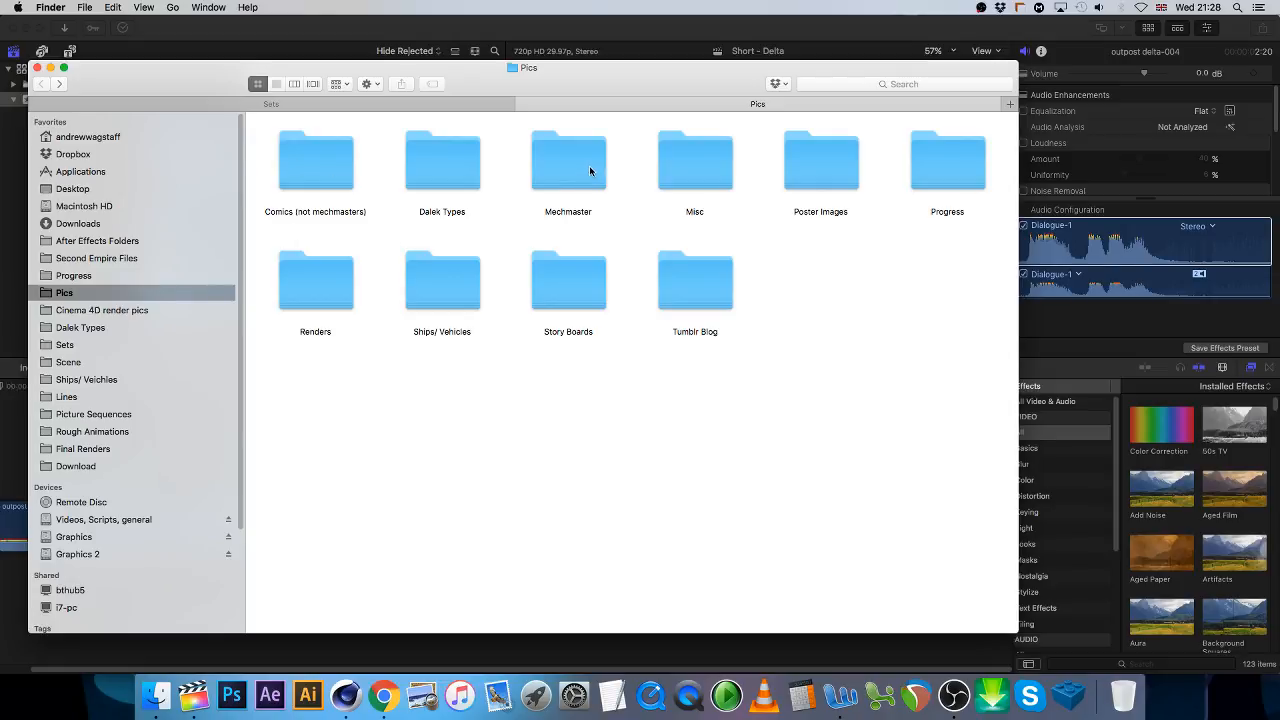
- Open the Dalek Types folder and add Dalek 5.jpg above outpost delta-001 on the timeline, moving the Finder window clear of it
{"action": "double_click", "coordinate": [447, 168]}
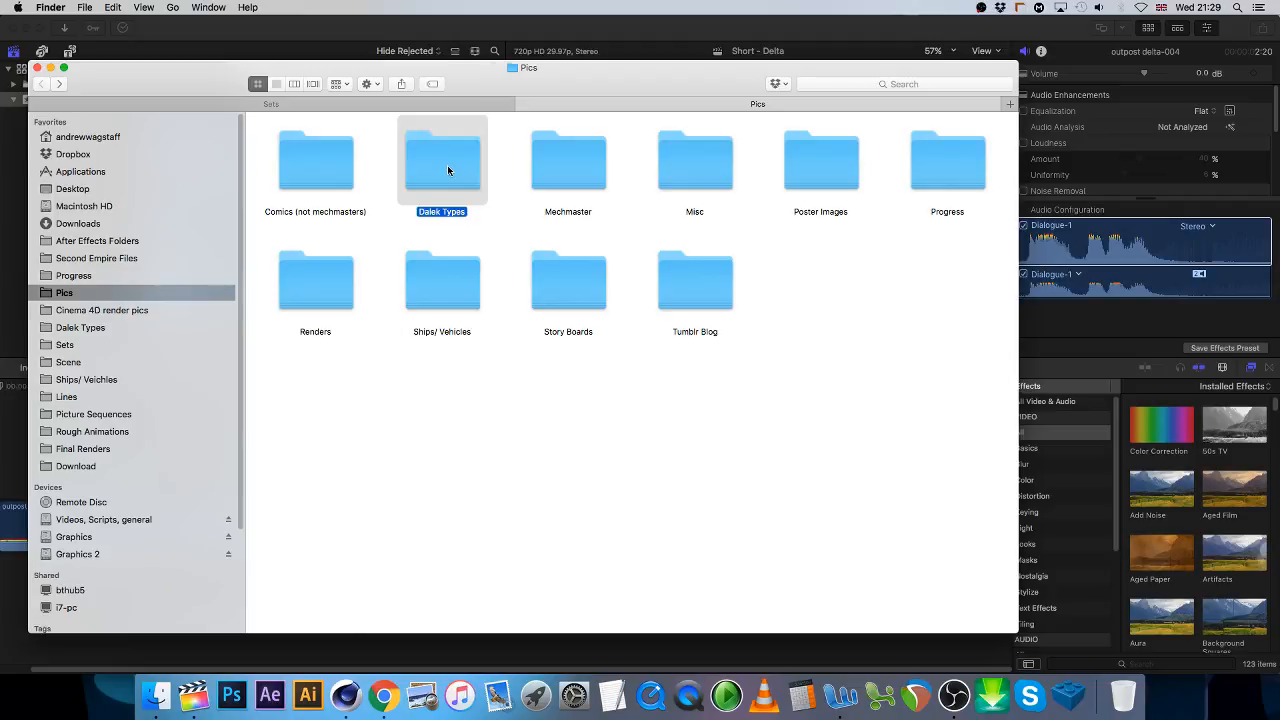
{"action": "scroll", "coordinate": [631, 344], "scroll_direction": "down", "scroll_amount": 3}
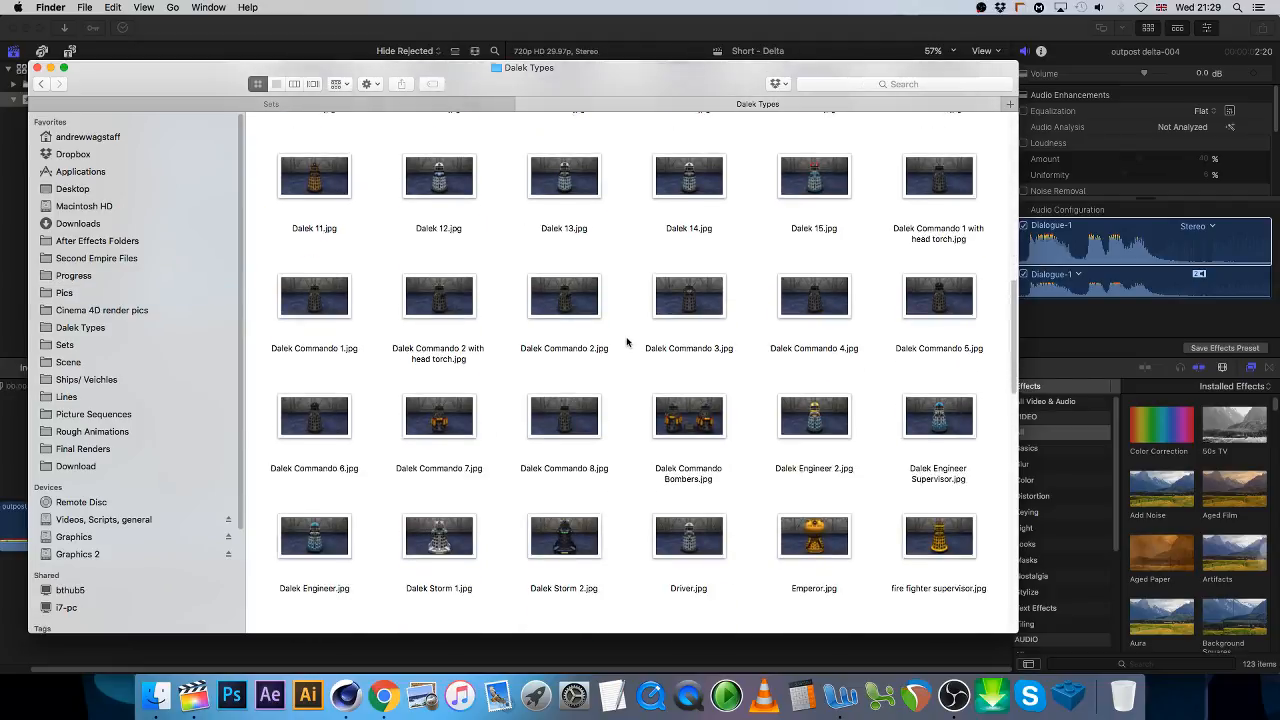
{"action": "scroll", "coordinate": [625, 341], "scroll_direction": "up", "scroll_amount": 15}
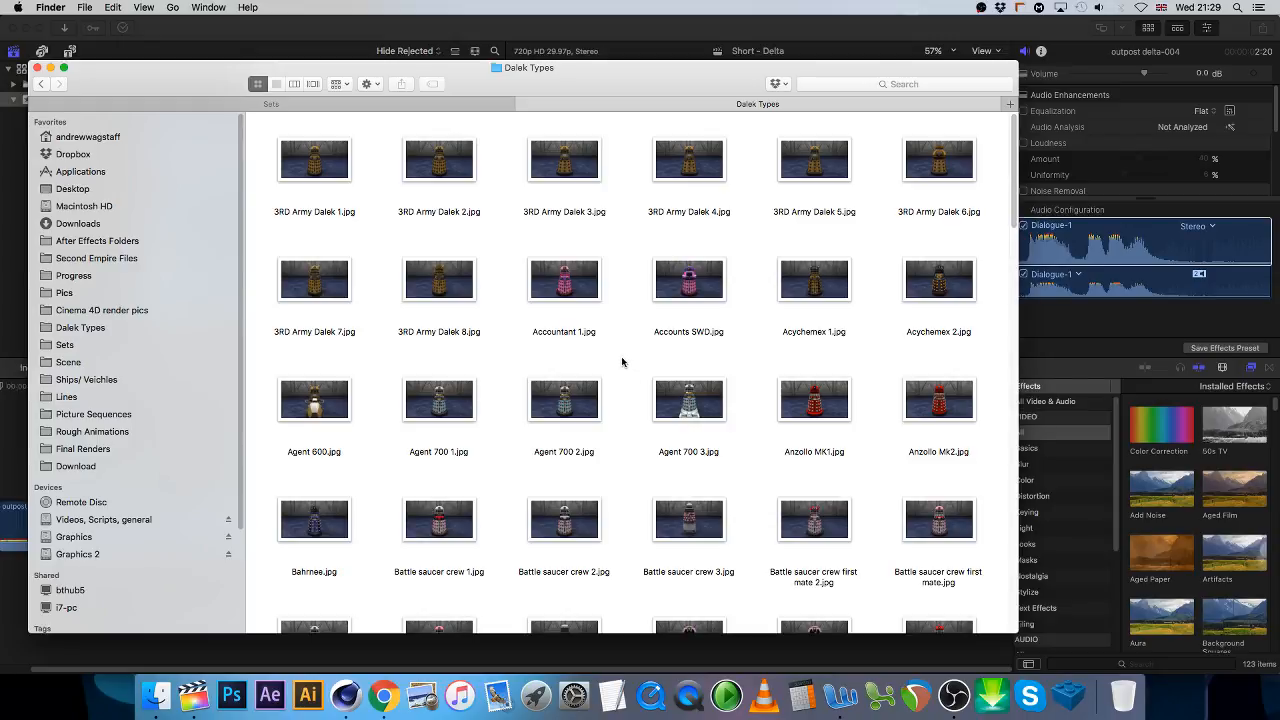
{"action": "scroll", "coordinate": [606, 400], "scroll_direction": "down", "scroll_amount": 5}
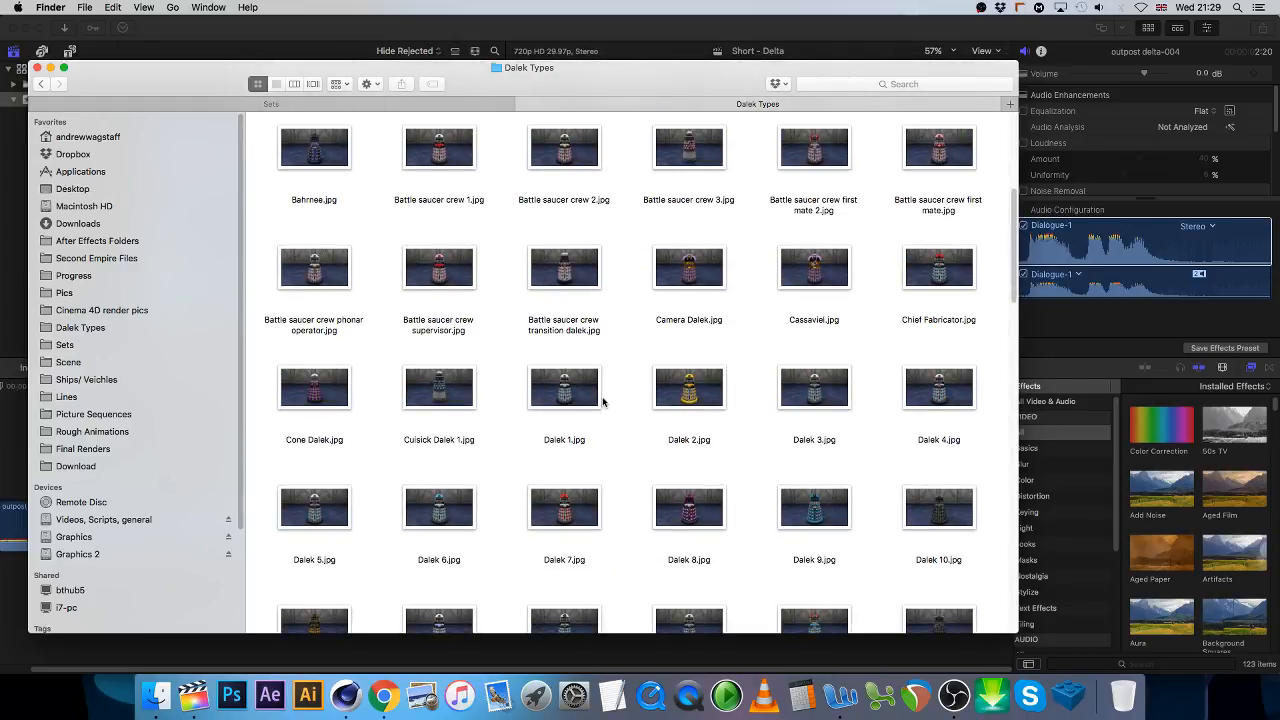
{"action": "scroll", "coordinate": [400, 412], "scroll_direction": "down", "scroll_amount": 1}
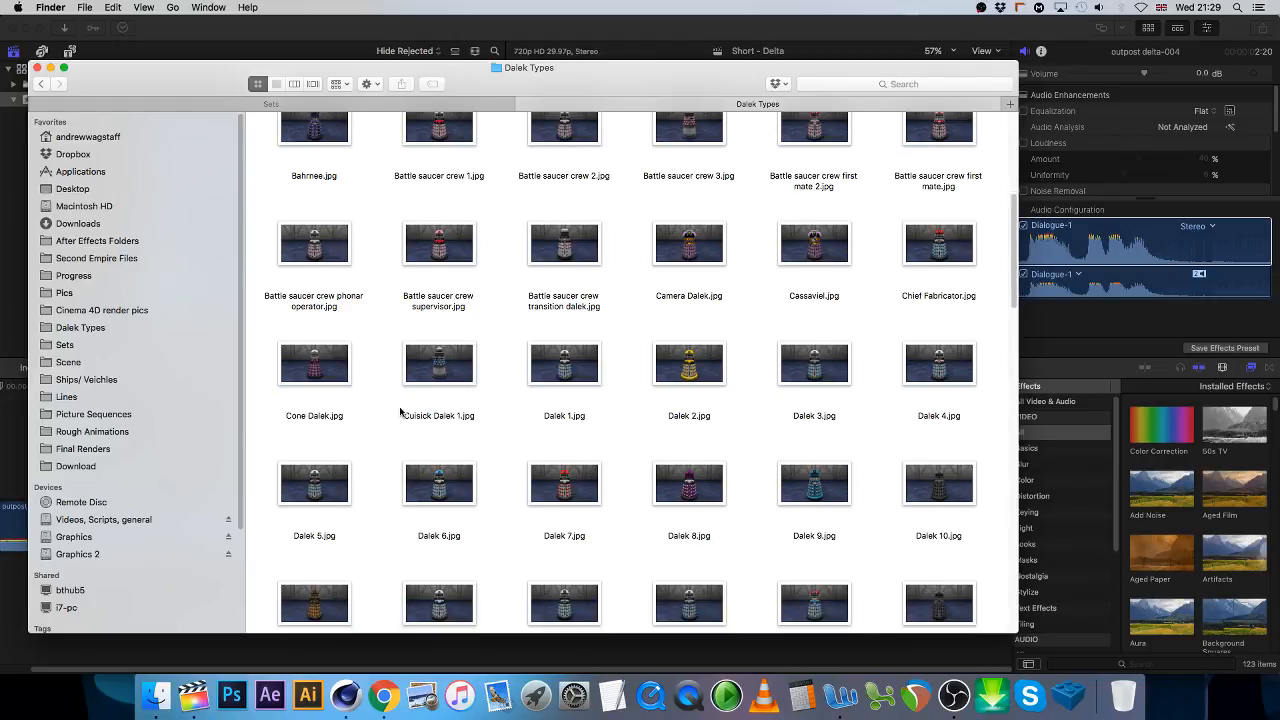
{"action": "left_click_drag", "start_coordinate": [517, 95], "coordinate": [829, 72]}
{"action": "left_click_drag", "start_coordinate": [628, 460], "coordinate": [89, 470]}
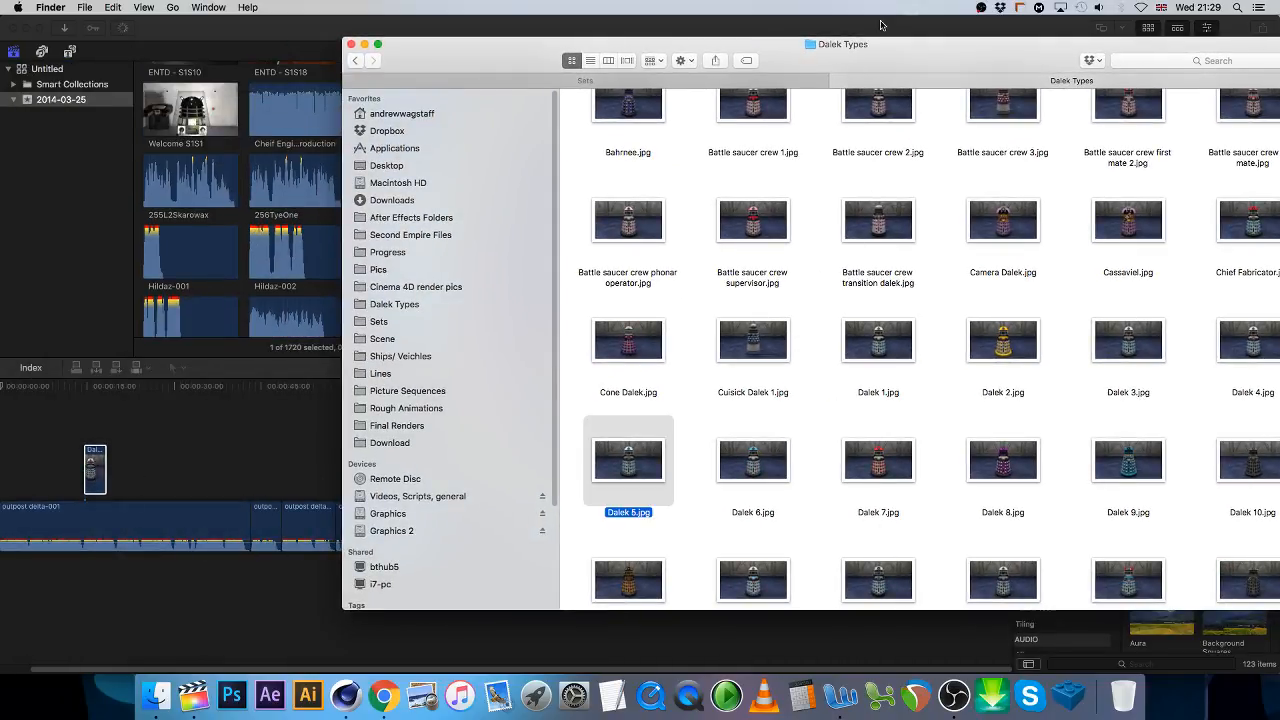
- Add Emperor.jpg and Supreme Dalek Garin.jpg from the Dalek Types folder above outpost delta-001 on the timeline
{"action": "left_click_drag", "start_coordinate": [891, 65], "coordinate": [663, 5]}
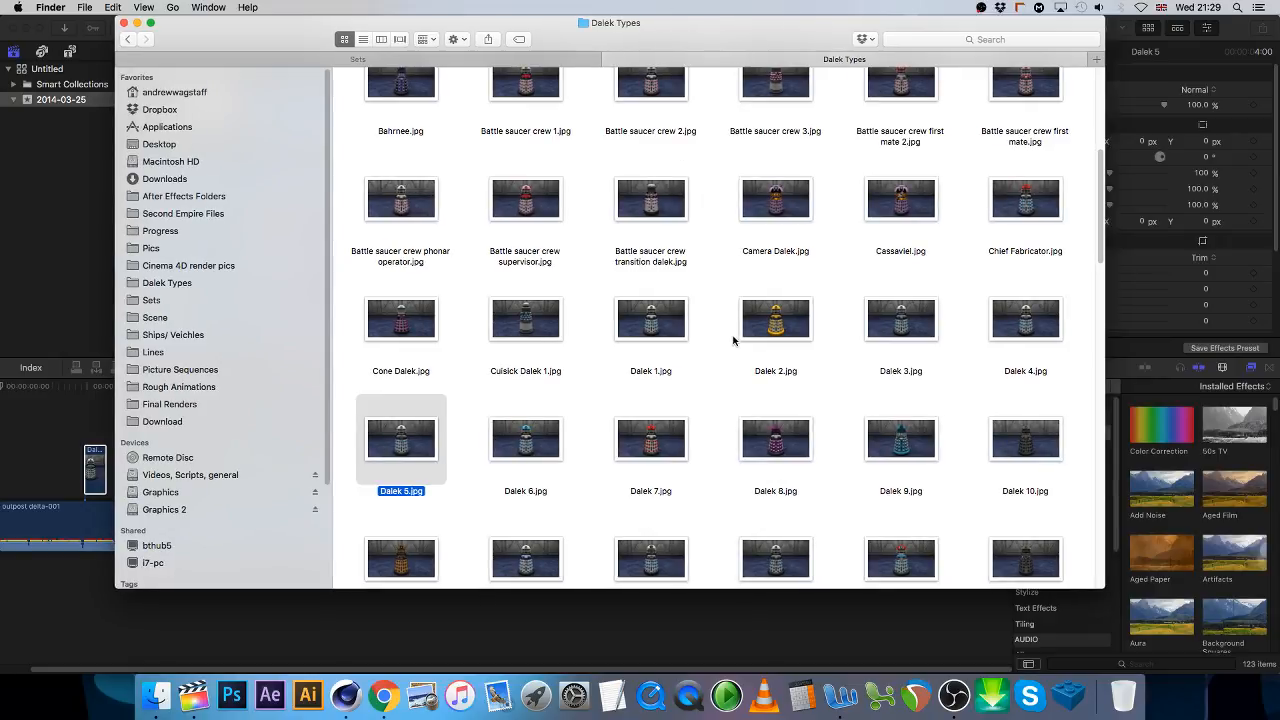
{"action": "scroll", "coordinate": [733, 341], "scroll_direction": "down", "scroll_amount": 15}
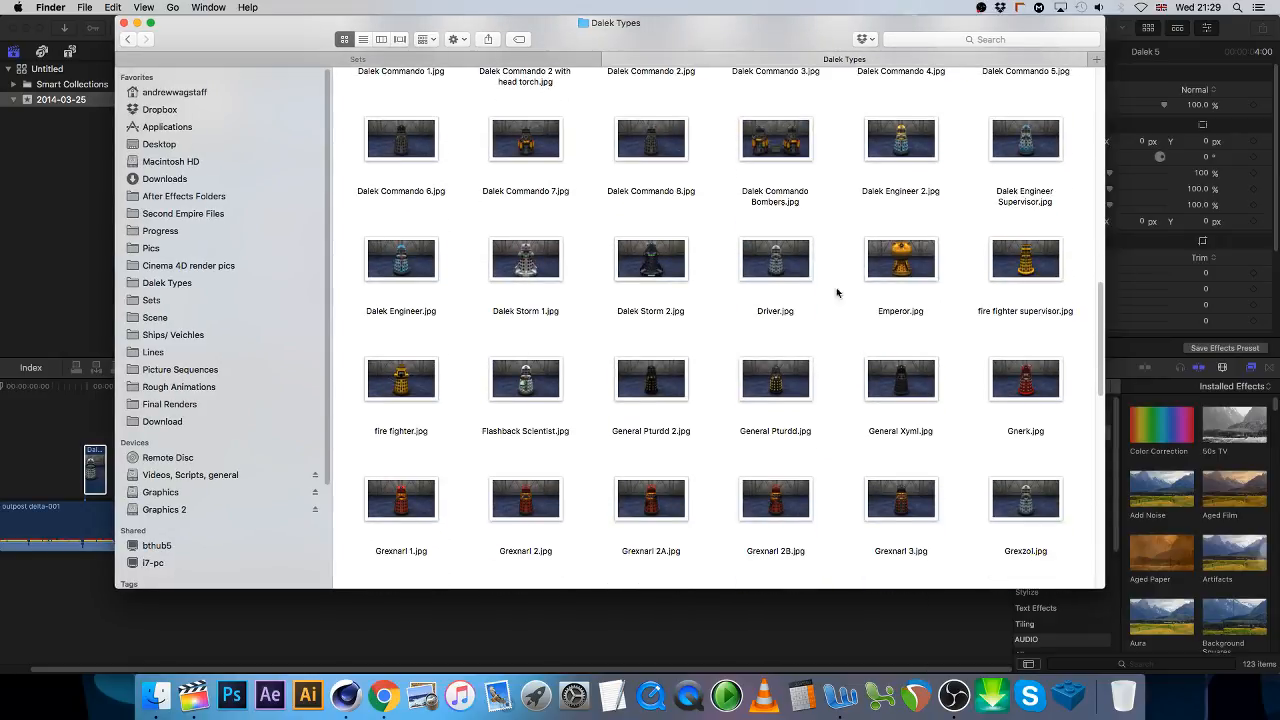
{"action": "left_click_drag", "start_coordinate": [905, 262], "coordinate": [44, 446]}
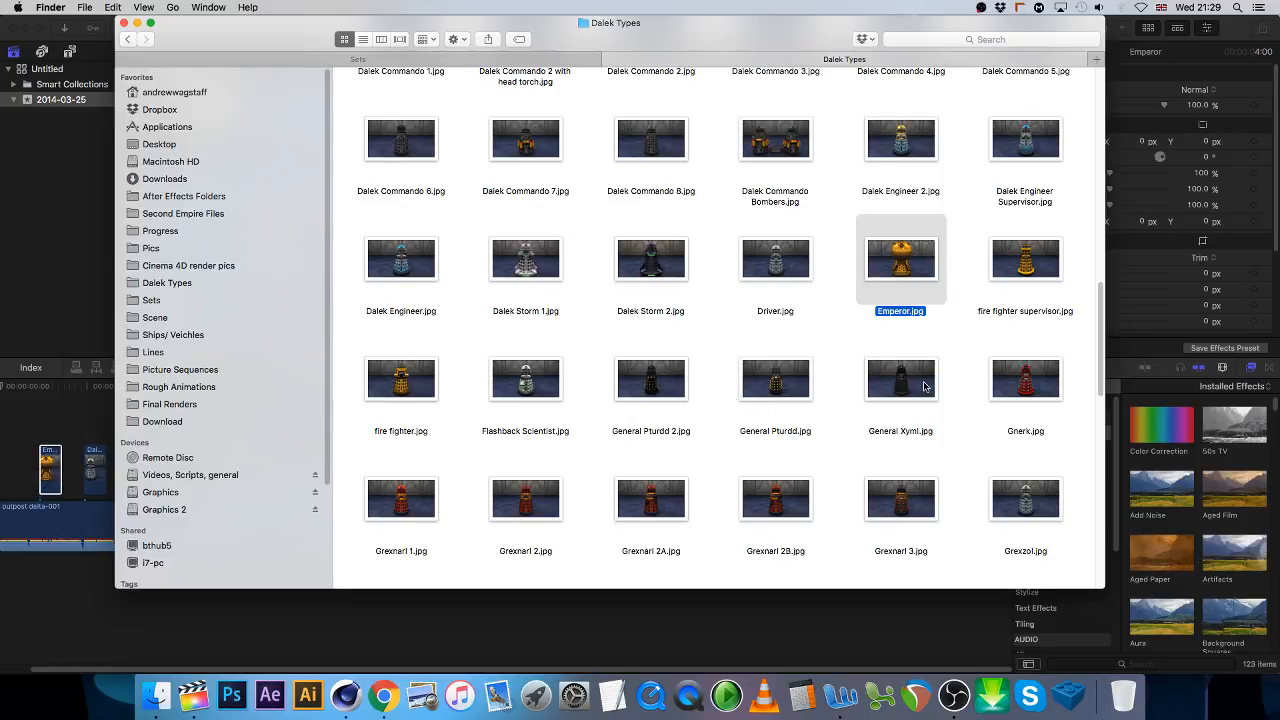
{"action": "scroll", "coordinate": [656, 352], "scroll_direction": "down", "scroll_amount": 5}
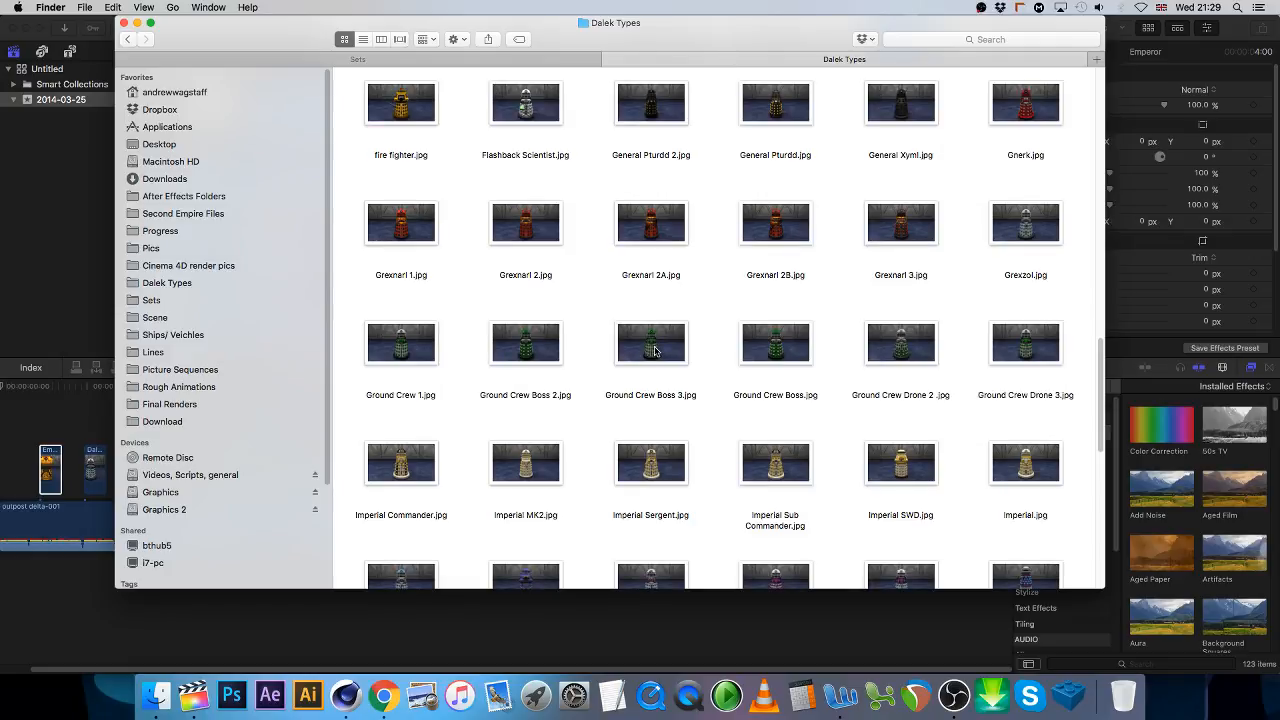
{"action": "scroll", "coordinate": [653, 352], "scroll_direction": "down", "scroll_amount": 3}
{"action": "scroll", "coordinate": [650, 352], "scroll_direction": "down", "scroll_amount": 5}
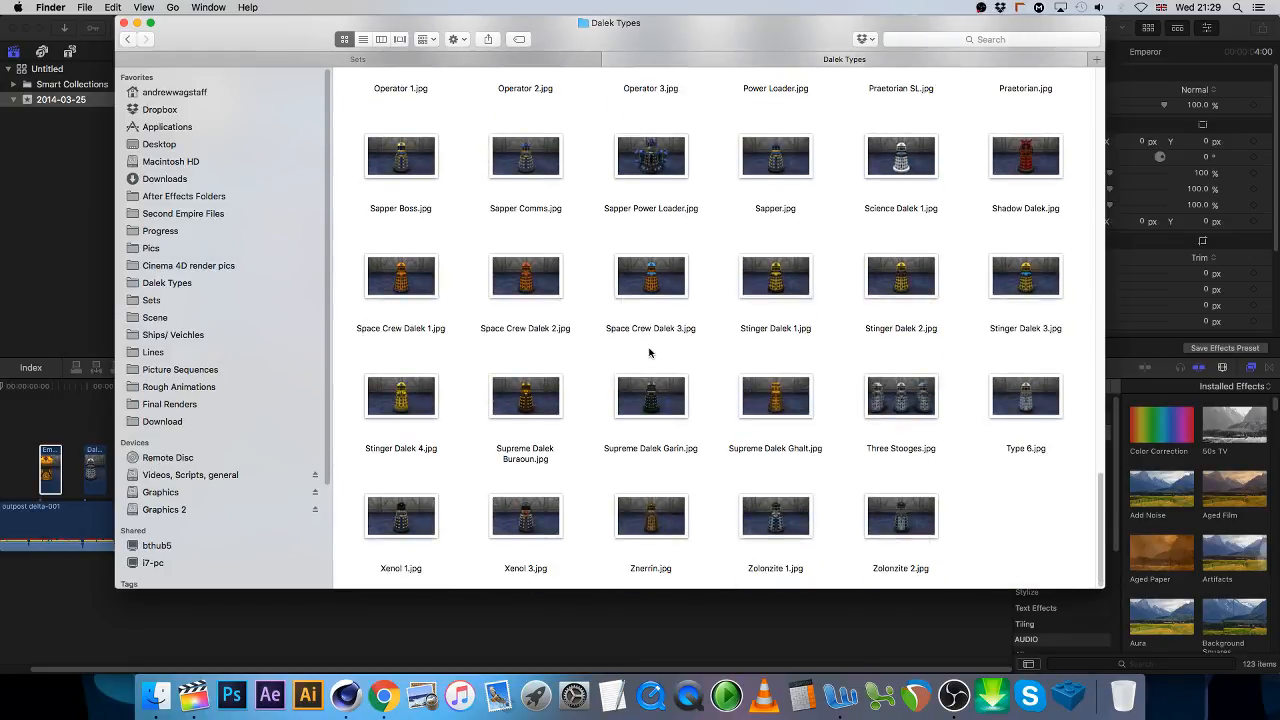
{"action": "left_click_drag", "start_coordinate": [694, 439], "coordinate": [73, 428]}
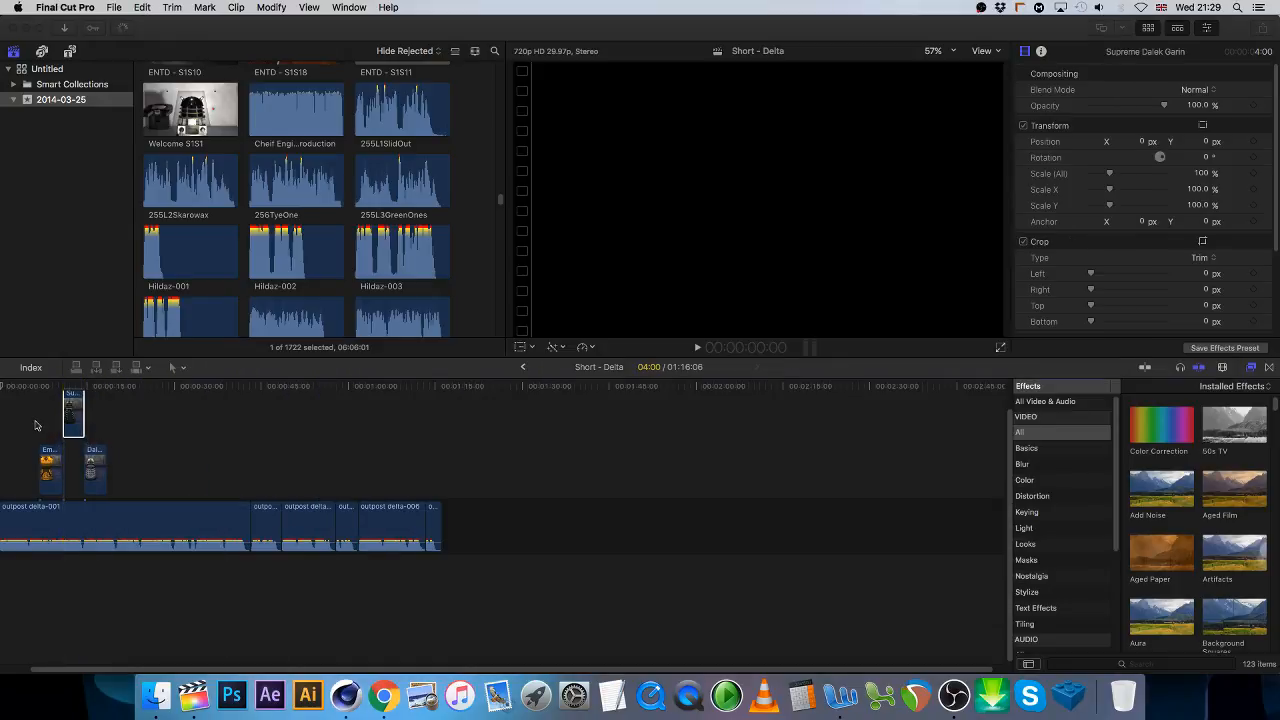
- Stretch the Dalek 5 clip across outpost delta-001, with the Supreme Dalek Garin clip directly after it and Emperor further along
{"action": "scroll", "coordinate": [463, 675], "scroll_direction": "left", "scroll_amount": 2}
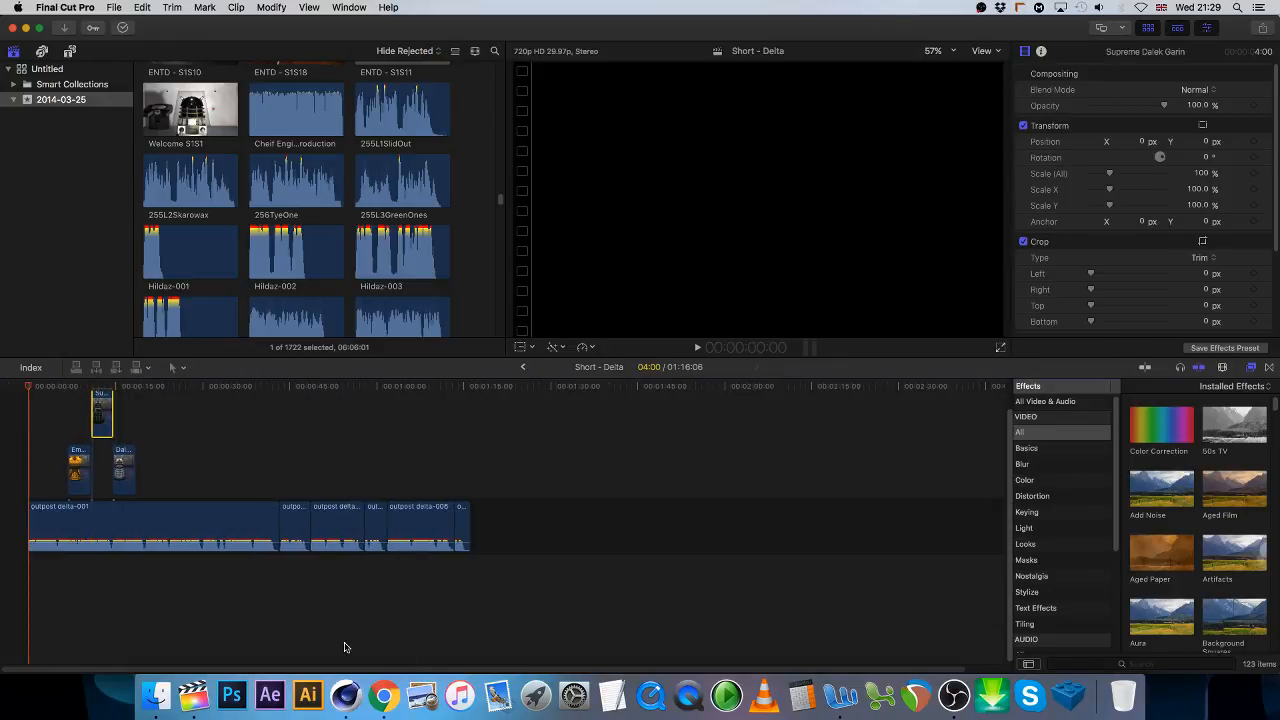
{"action": "left_click_drag", "start_coordinate": [79, 462], "coordinate": [333, 462]}
{"action": "left_click_drag", "start_coordinate": [104, 407], "coordinate": [292, 462]}
{"action": "left_click_drag", "start_coordinate": [127, 483], "coordinate": [284, 482]}
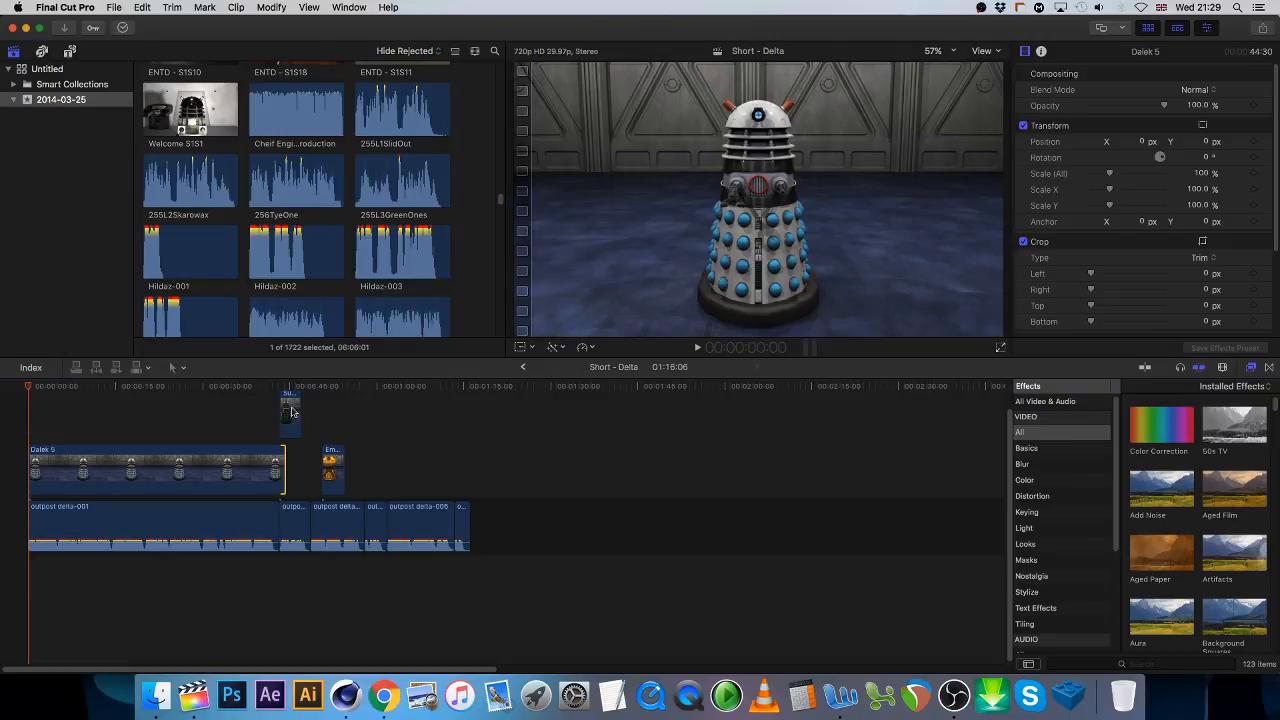
{"action": "left_click_drag", "start_coordinate": [293, 412], "coordinate": [302, 474]}
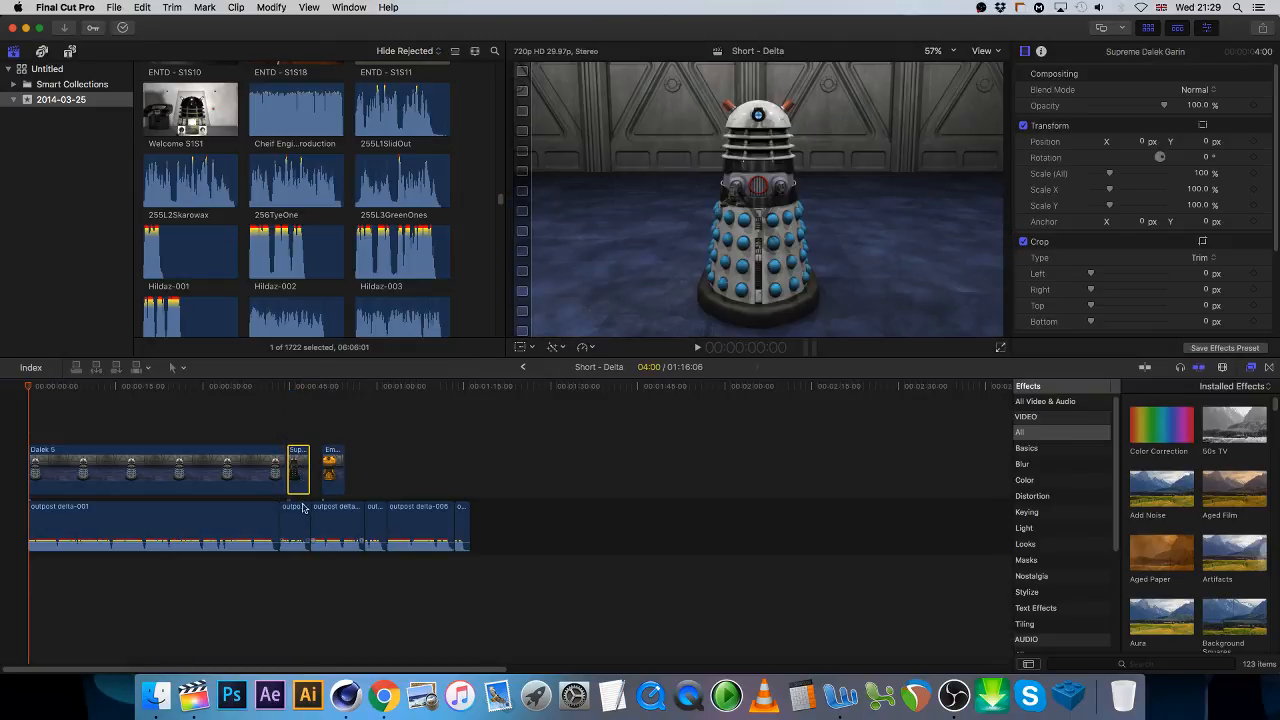
- Lengthen the Supreme Dalek Garin clip over outpost delta-002 and fit the Emperor clip above outpost delta-005, checking the remaining voice lines
{"action": "mouse_move", "coordinate": [326, 526]}
{"action": "left_mouse_down"}
{"action": "mouse_move", "coordinate": [535, 544]}
{"action": "mouse_move", "coordinate": [295, 519]}
{"action": "mouse_move", "coordinate": [310, 520]}
{"action": "left_mouse_up"}
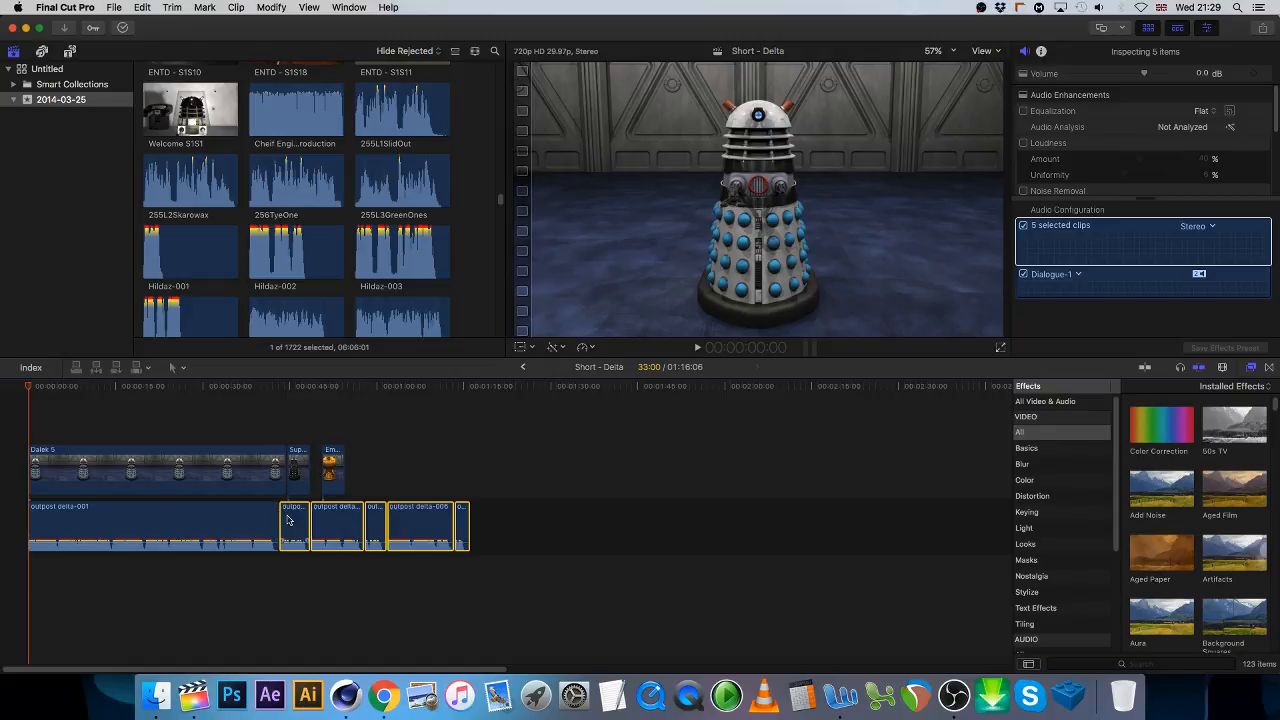
{"action": "left_click", "coordinate": [414, 480]}
{"action": "left_click", "coordinate": [433, 511]}
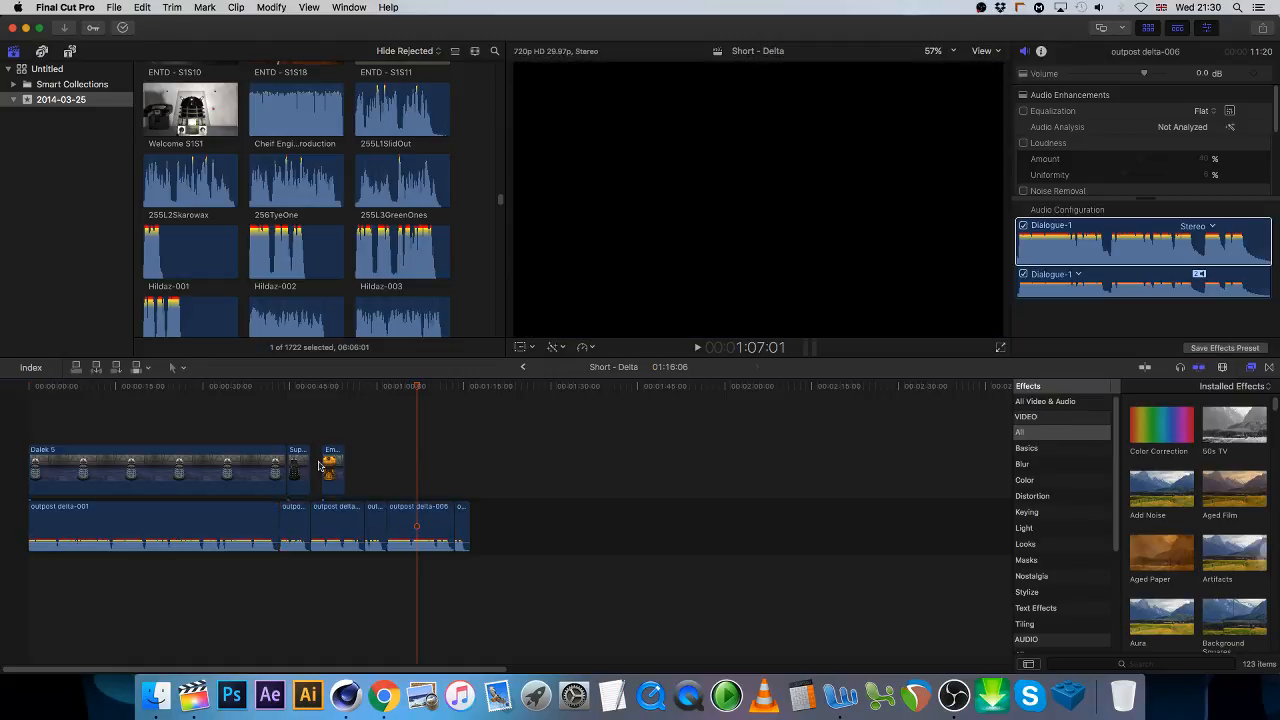
{"action": "mouse_move", "coordinate": [342, 473]}
{"action": "left_mouse_down"}
{"action": "mouse_move", "coordinate": [389, 473]}
{"action": "mouse_move", "coordinate": [300, 475]}
{"action": "mouse_move", "coordinate": [322, 477]}
{"action": "left_mouse_up"}
{"action": "left_click", "coordinate": [336, 518]}
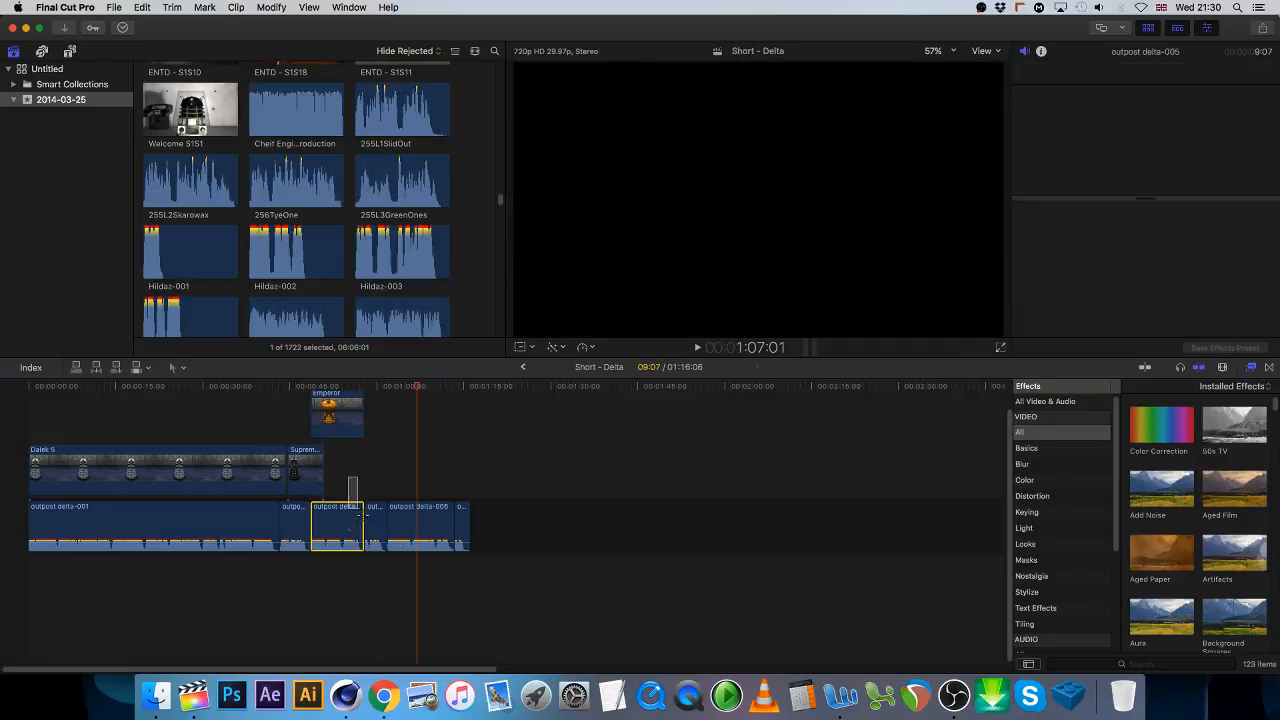
{"action": "left_click_drag", "start_coordinate": [476, 566], "coordinate": [346, 476]}
{"action": "left_click_drag", "start_coordinate": [354, 523], "coordinate": [371, 522]}
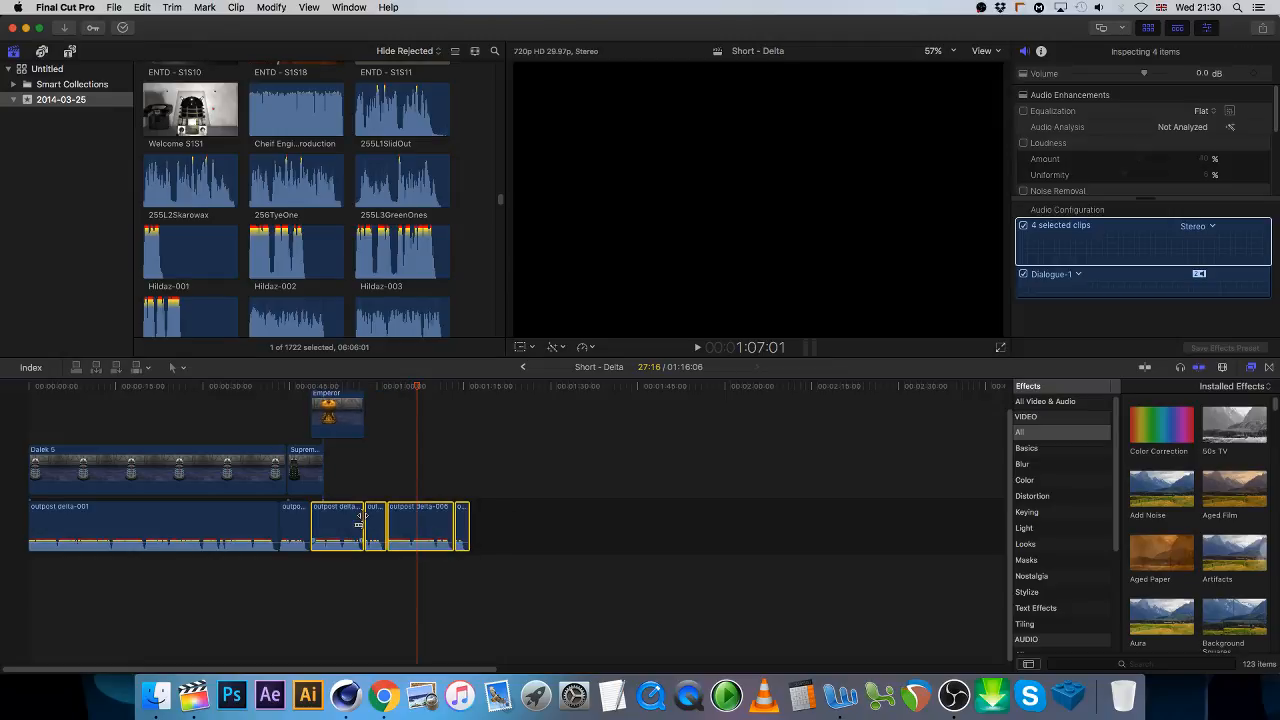
- Delete the Emperor, Supreme Dalek Garin and Dalek 5 clips from the timeline
{"action": "left_click", "coordinate": [343, 419]}
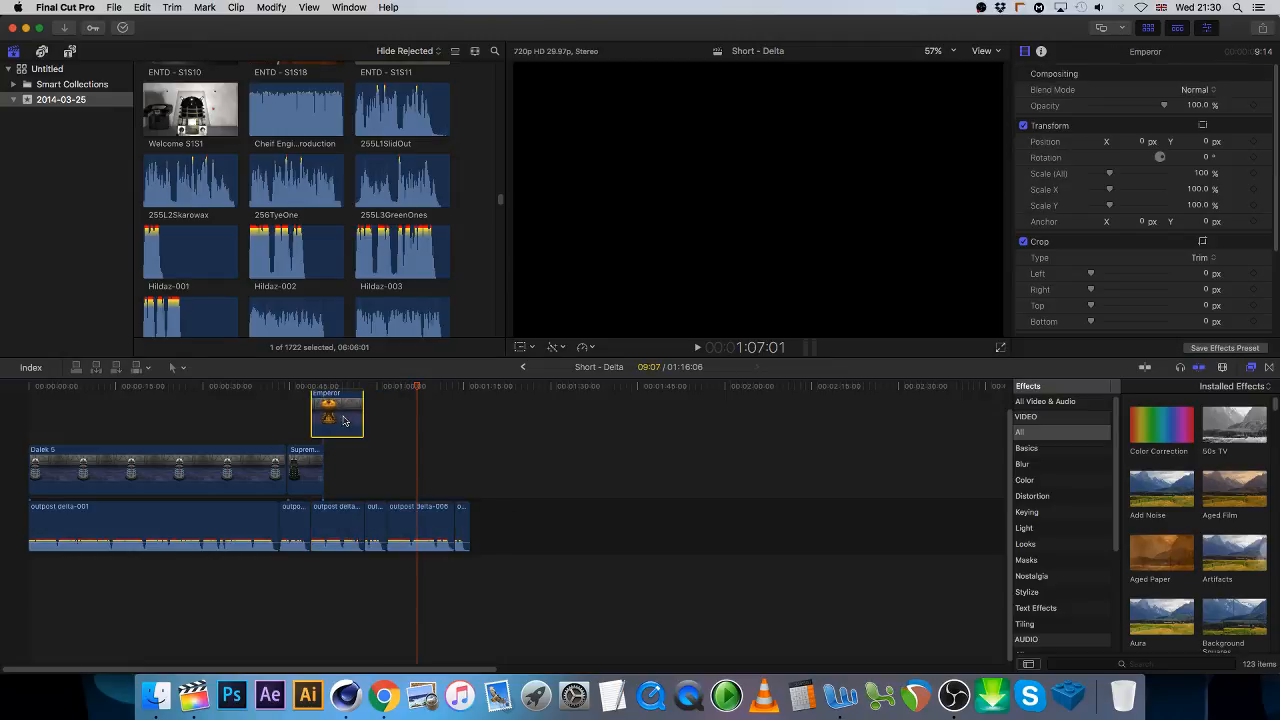
{"action": "key", "text": "Delete"}
{"action": "left_click", "coordinate": [300, 460]}
{"action": "key", "text": "Delete"}
{"action": "left_click", "coordinate": [265, 472]}
{"action": "key", "text": "Delete"}
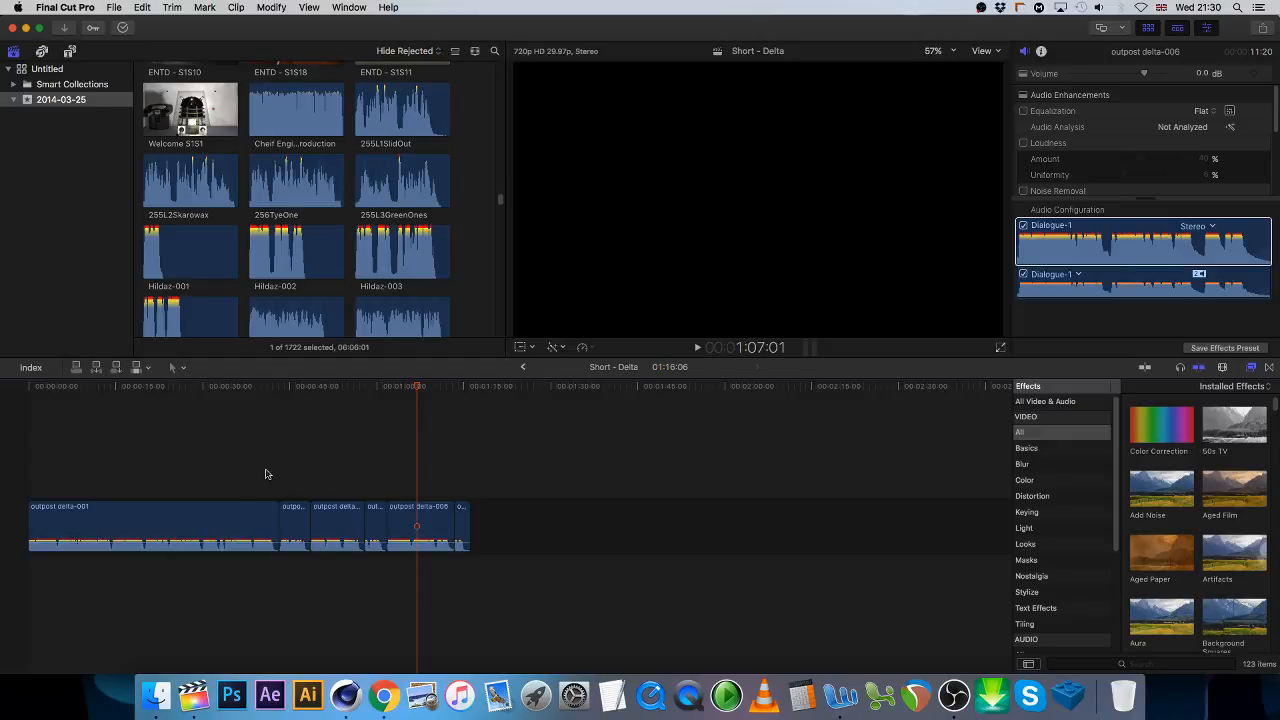
- Switch to Cinema 4D and bring up the Sets folder in Finder over it
{"action": "left_click", "coordinate": [345, 693]}
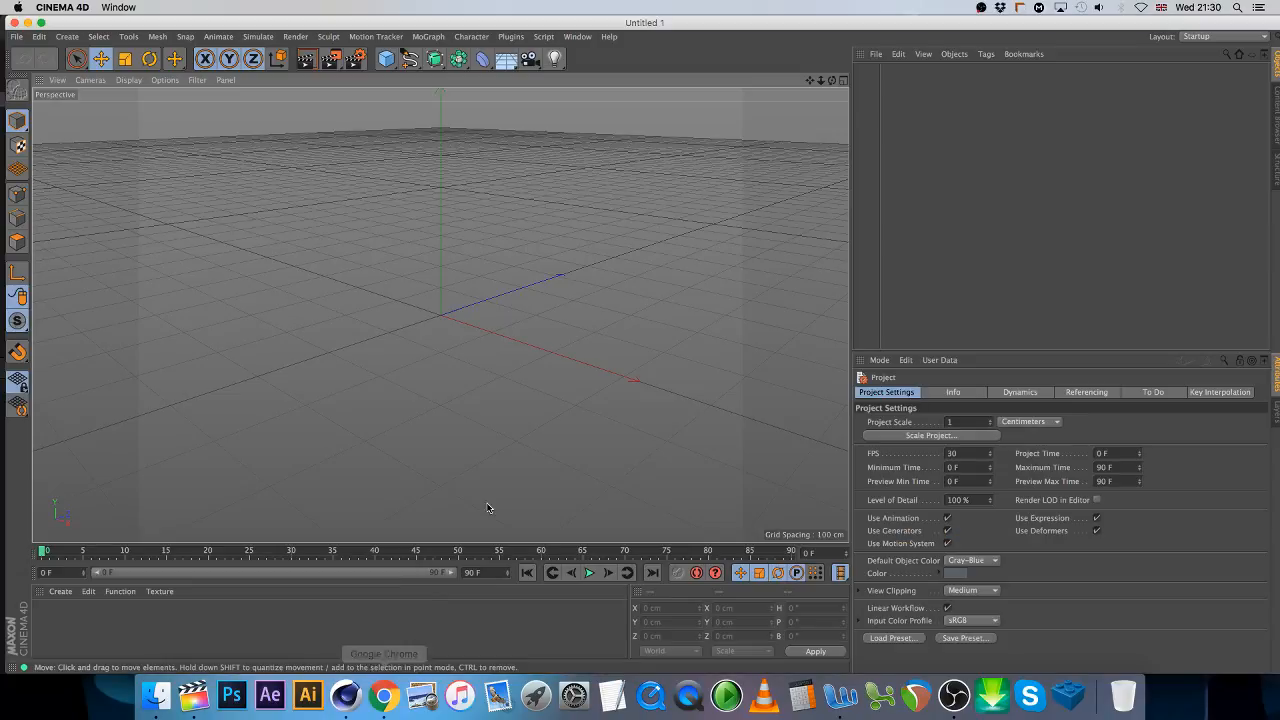
{"action": "left_click", "coordinate": [155, 693]}
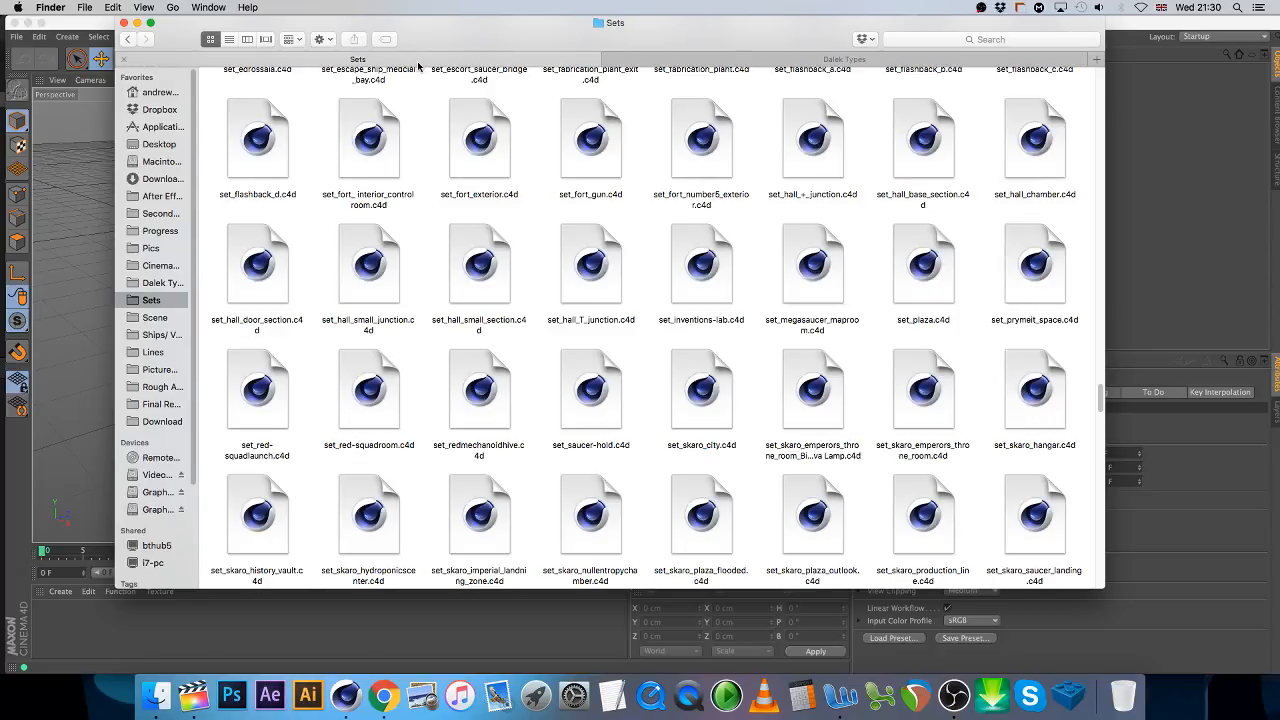
{"action": "left_click", "coordinate": [420, 62]}
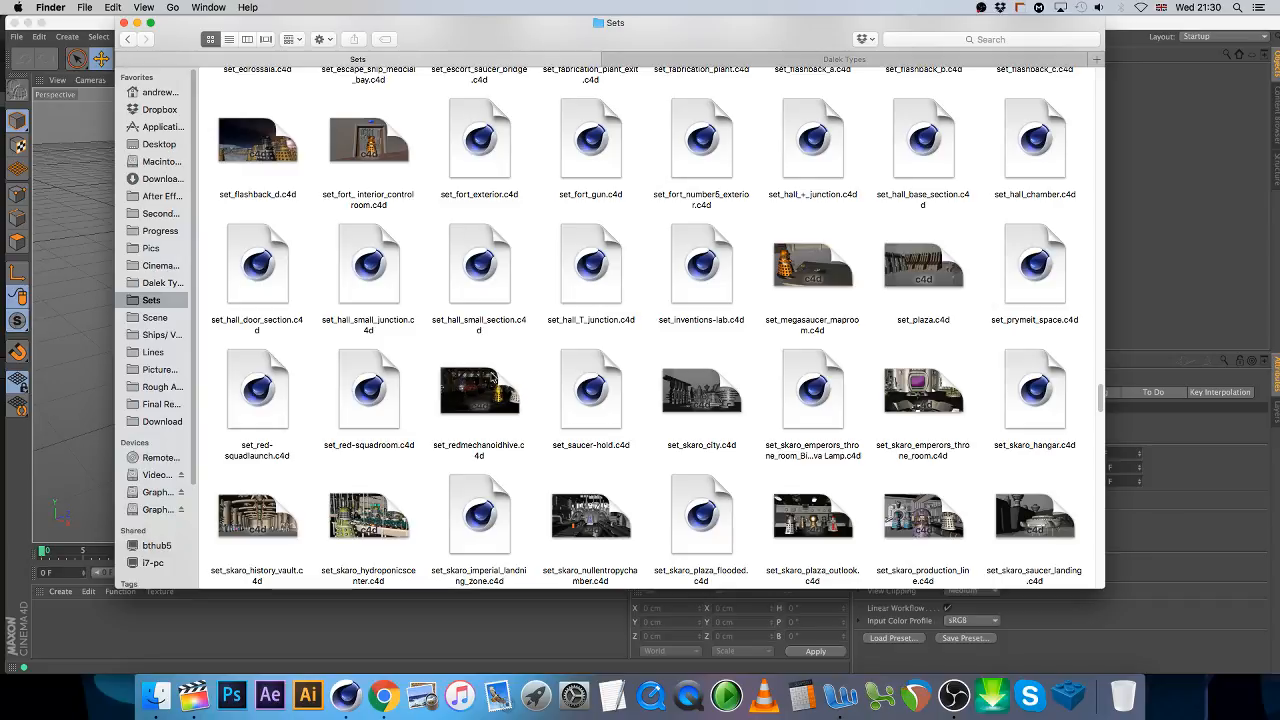
- Browse the Sets folder's Cinema 4D files for a set that suits the outpost scene
{"action": "scroll", "coordinate": [496, 375], "scroll_direction": "down", "scroll_amount": 5}
{"action": "scroll", "coordinate": [496, 370], "scroll_direction": "down", "scroll_amount": 6}
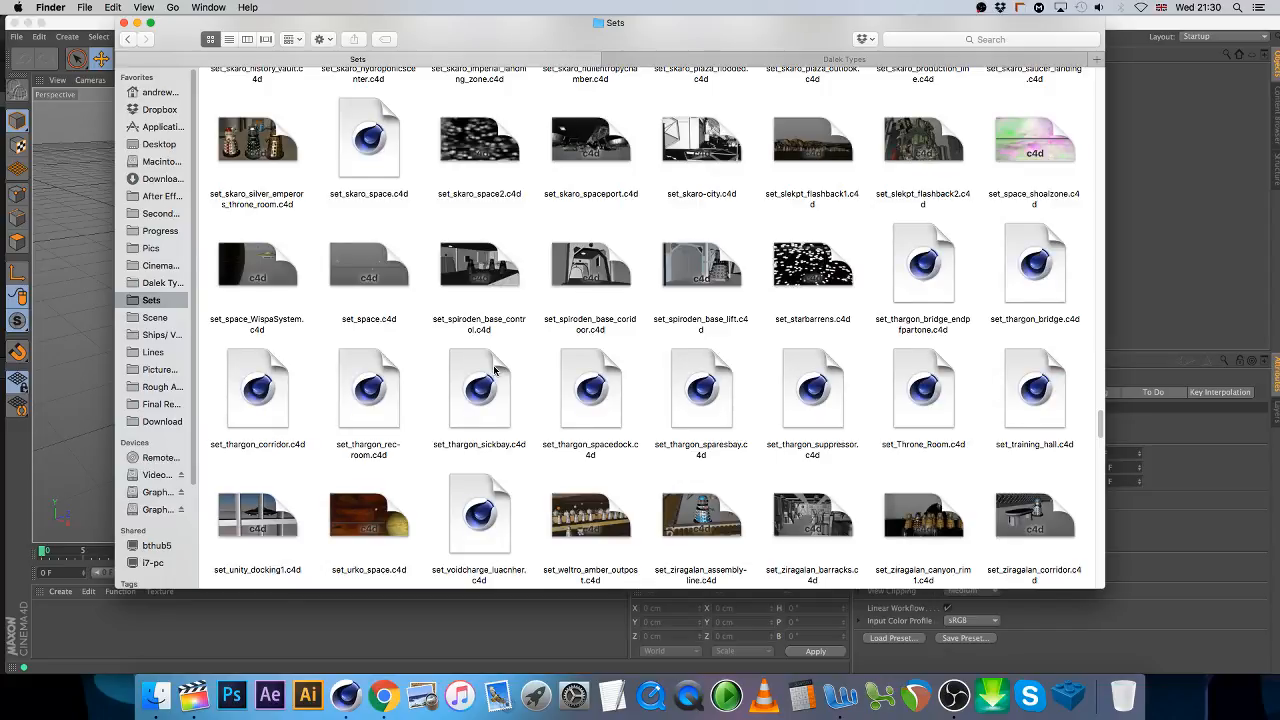
{"action": "scroll", "coordinate": [493, 367], "scroll_direction": "down", "scroll_amount": 5}
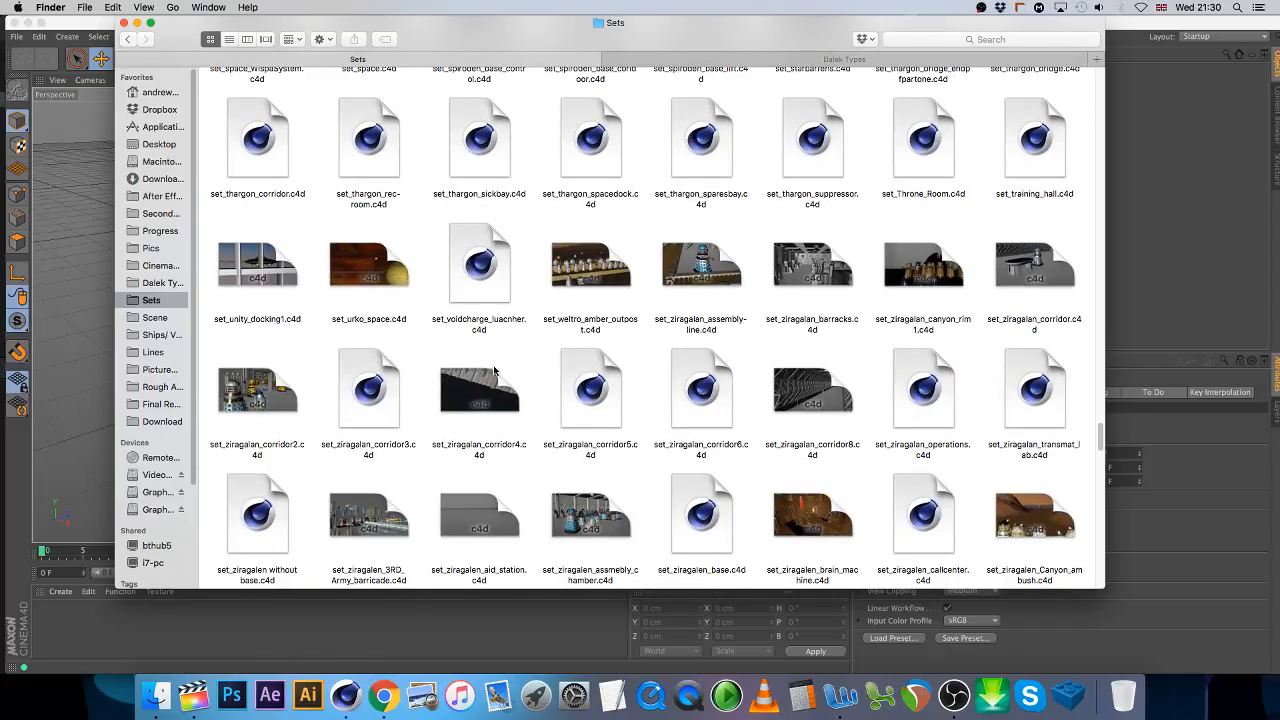
{"action": "scroll", "coordinate": [493, 370], "scroll_direction": "down", "scroll_amount": 5}
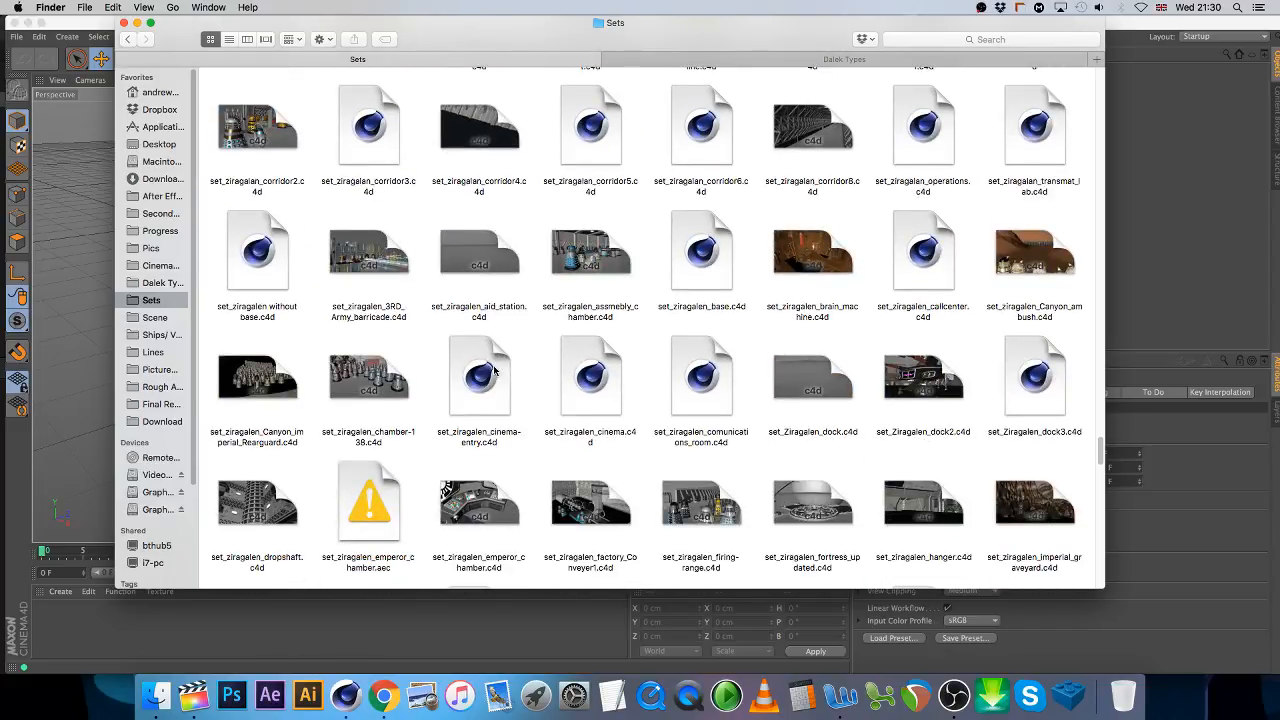
{"action": "scroll", "coordinate": [493, 370], "scroll_direction": "down", "scroll_amount": 4}
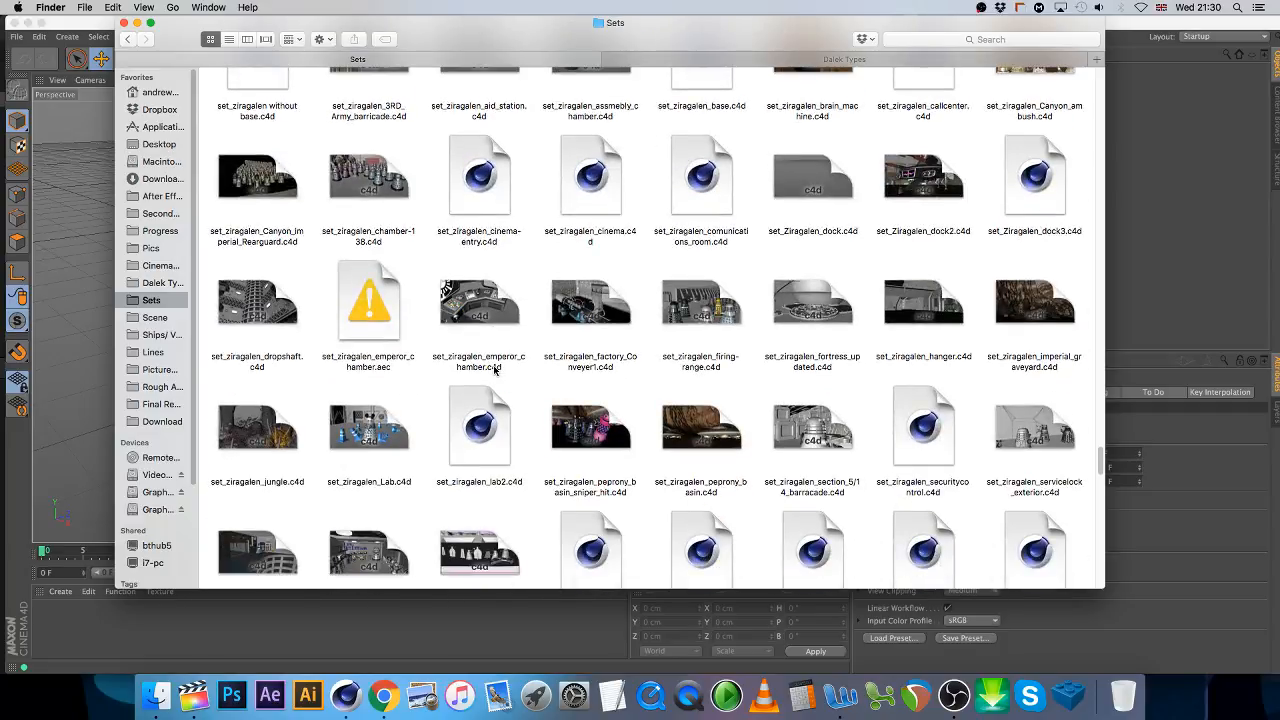
{"action": "scroll", "coordinate": [493, 370], "scroll_direction": "up", "scroll_amount": 15}
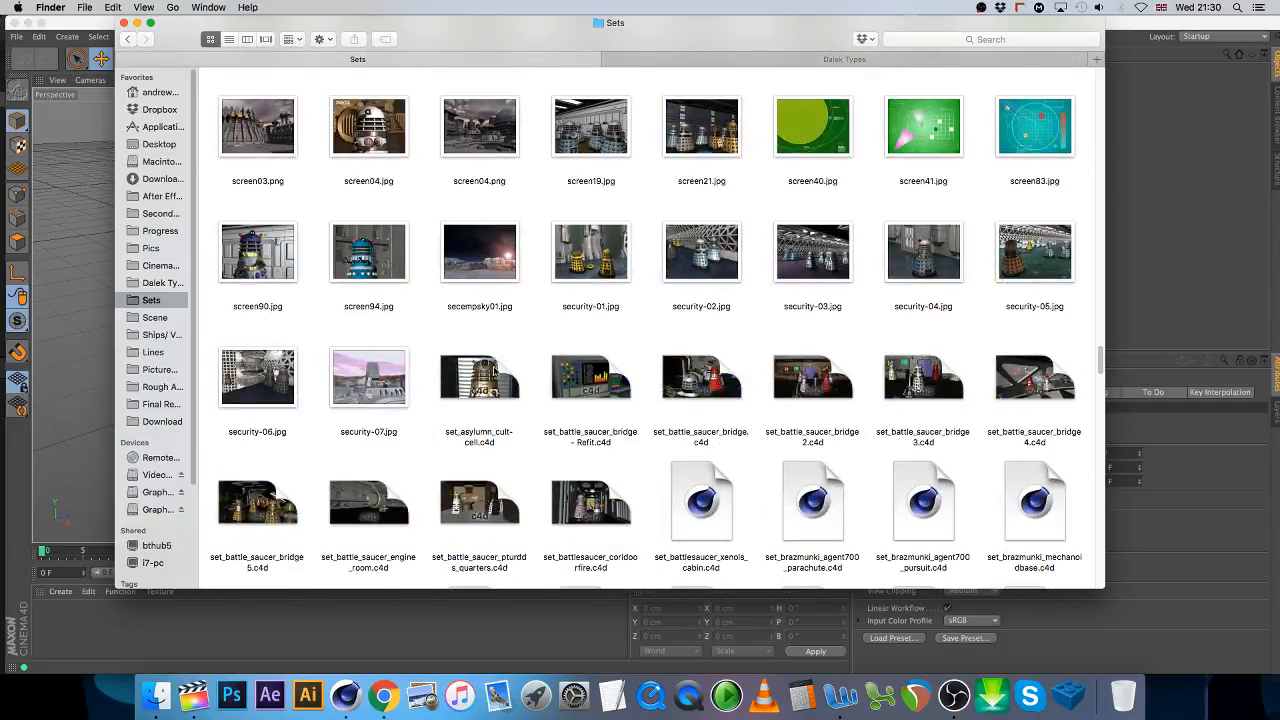
{"action": "scroll", "coordinate": [493, 370], "scroll_direction": "down", "scroll_amount": 6}
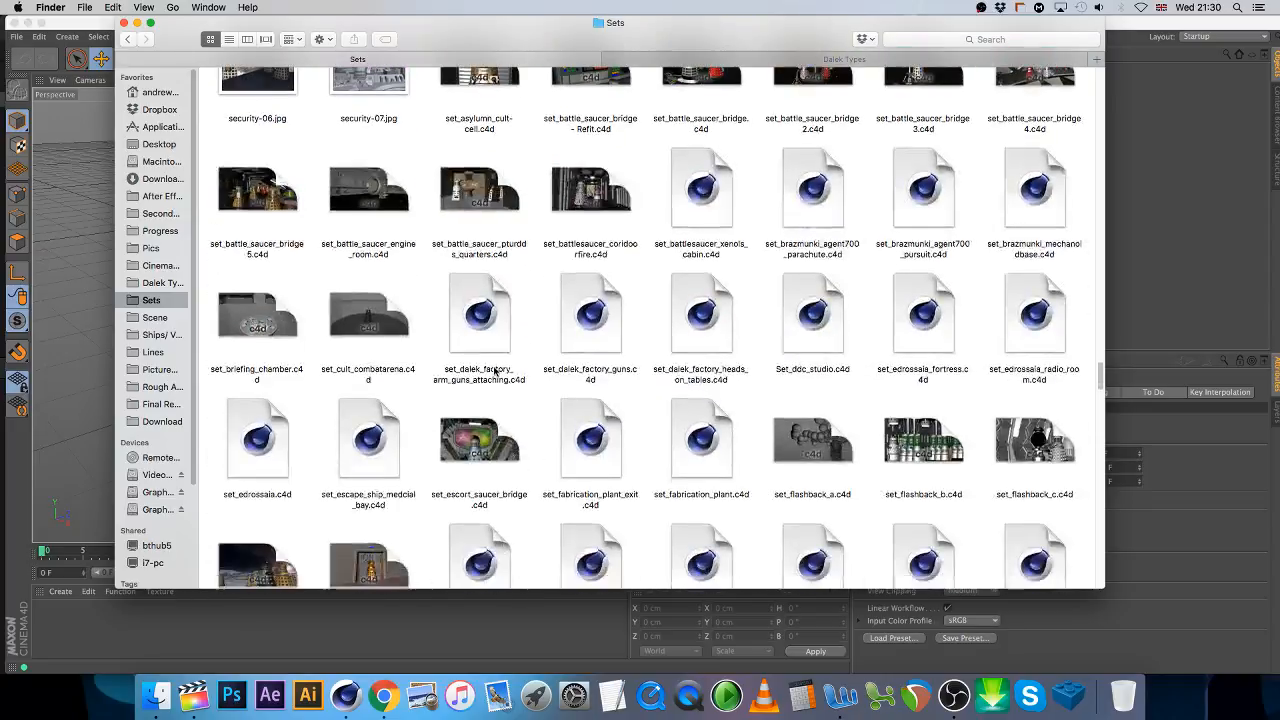
{"action": "scroll", "coordinate": [493, 370], "scroll_direction": "down", "scroll_amount": 4}
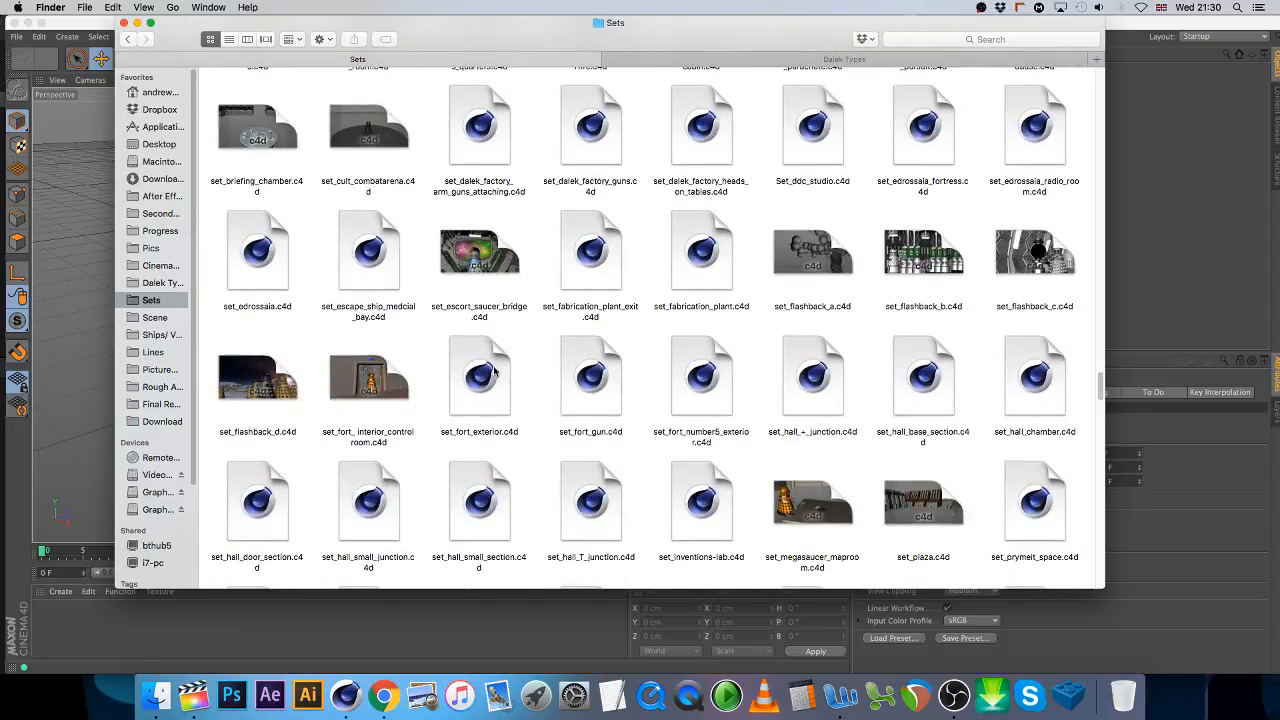
{"action": "scroll", "coordinate": [493, 370], "scroll_direction": "down", "scroll_amount": 1}
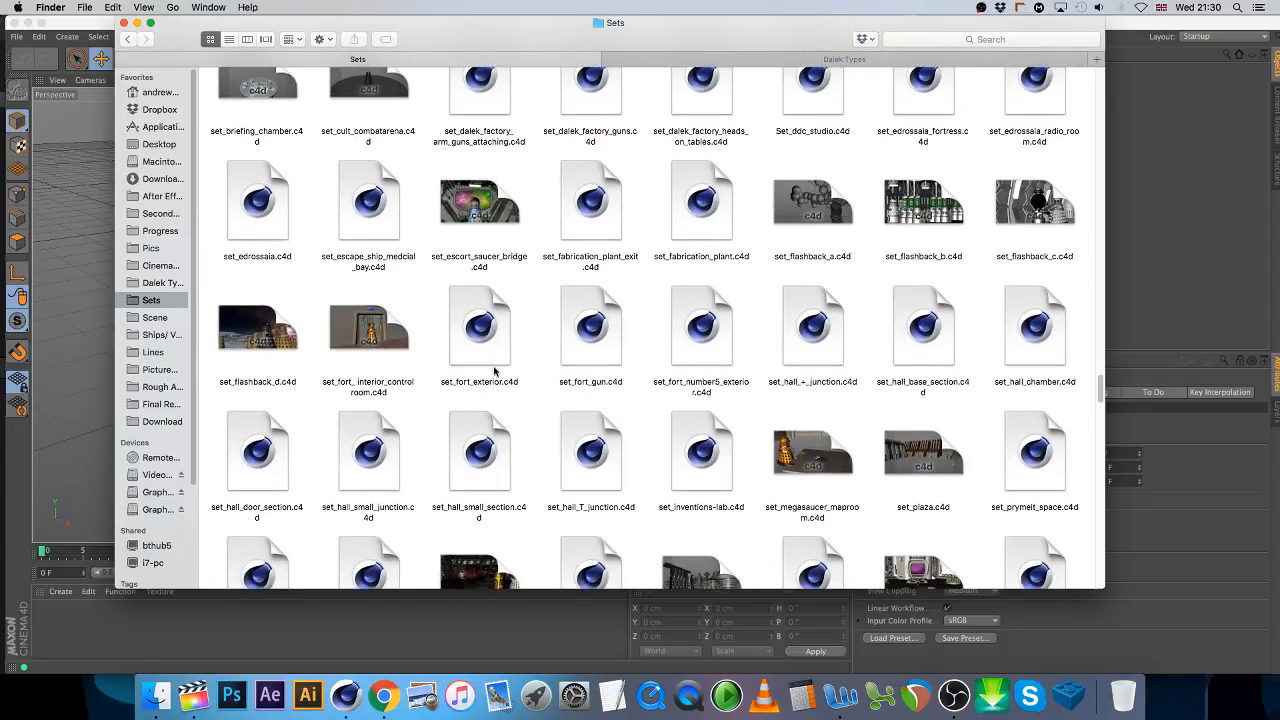
{"action": "scroll", "coordinate": [493, 370], "scroll_direction": "up", "scroll_amount": 3}
{"action": "scroll", "coordinate": [493, 370], "scroll_direction": "up", "scroll_amount": 3}
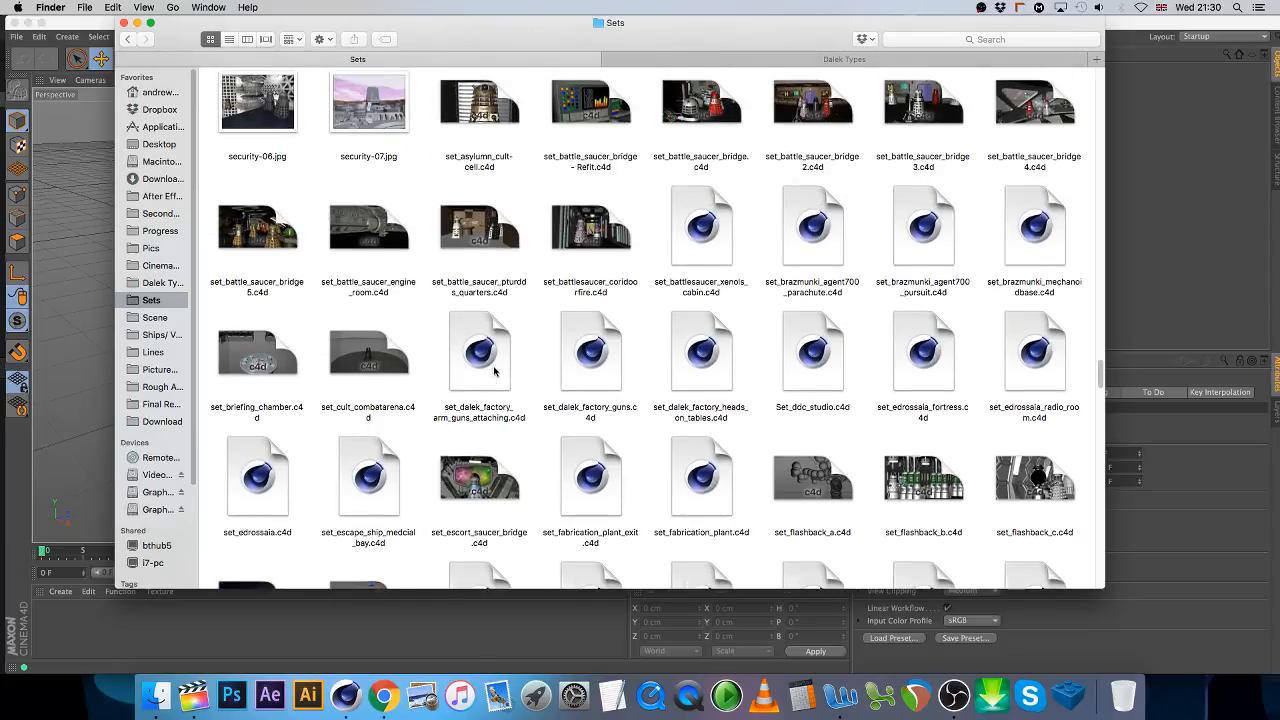
- Open set_edrossaia_radio_room.c4d in Cinema 4D and save it in the current version's format
{"action": "double_click", "coordinate": [1034, 357]}
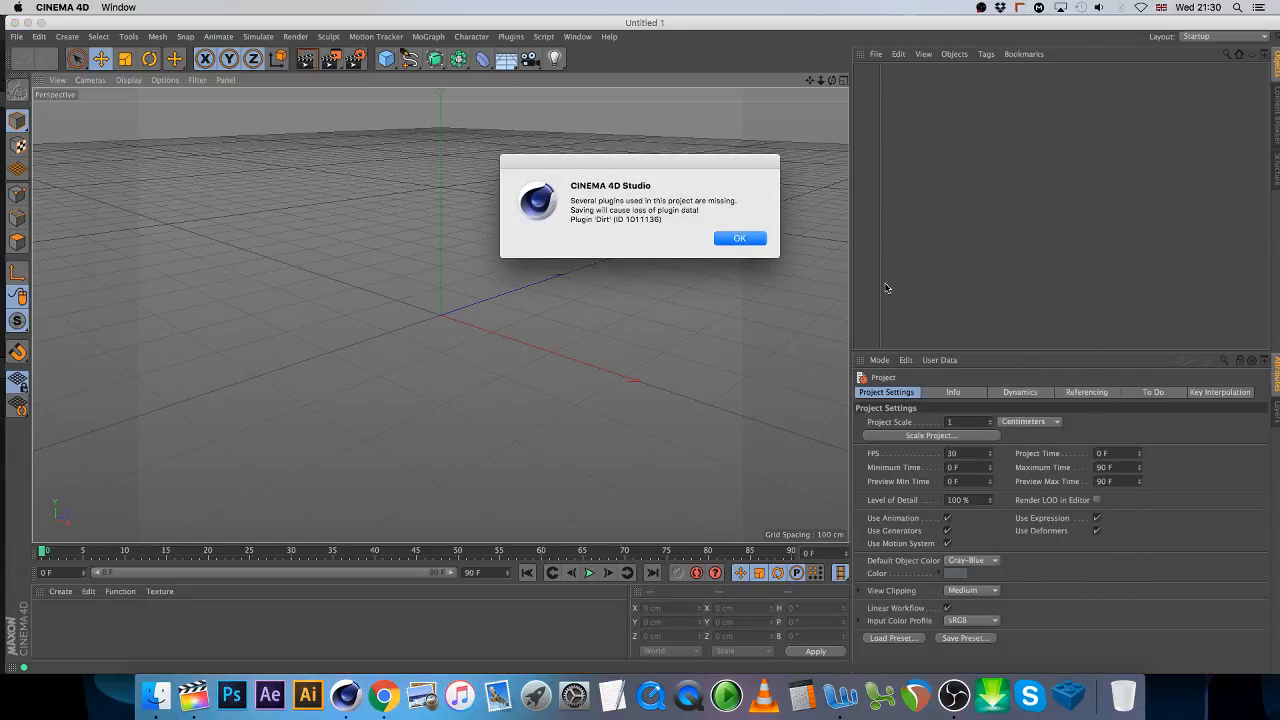
{"action": "left_click", "coordinate": [739, 239]}
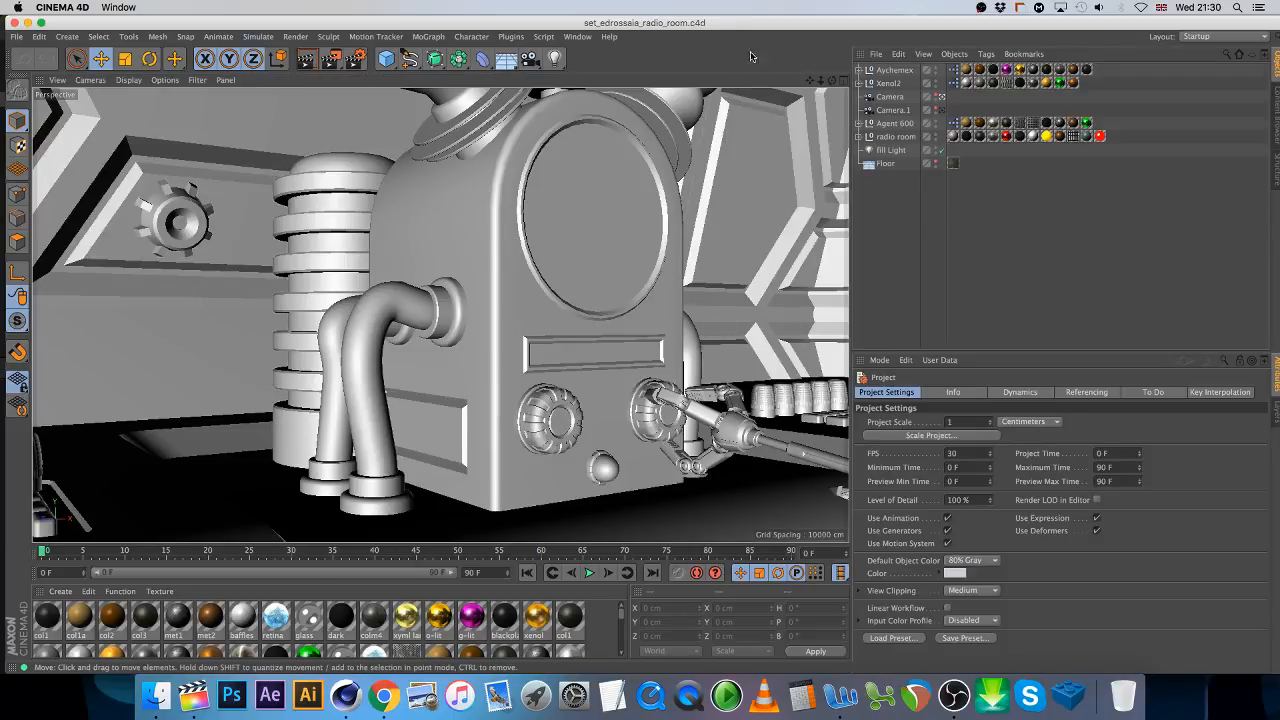
{"action": "left_click", "coordinate": [16, 37]}
{"action": "left_click", "coordinate": [55, 150]}
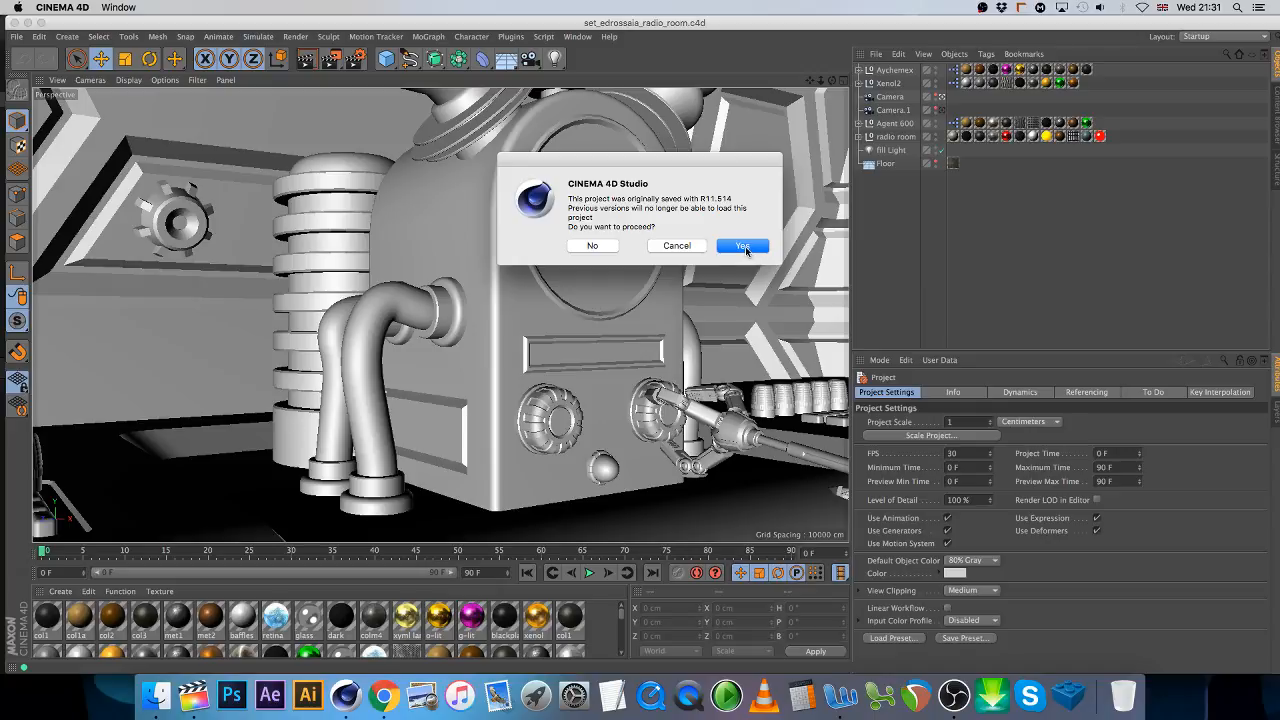
{"action": "left_click", "coordinate": [743, 246]}
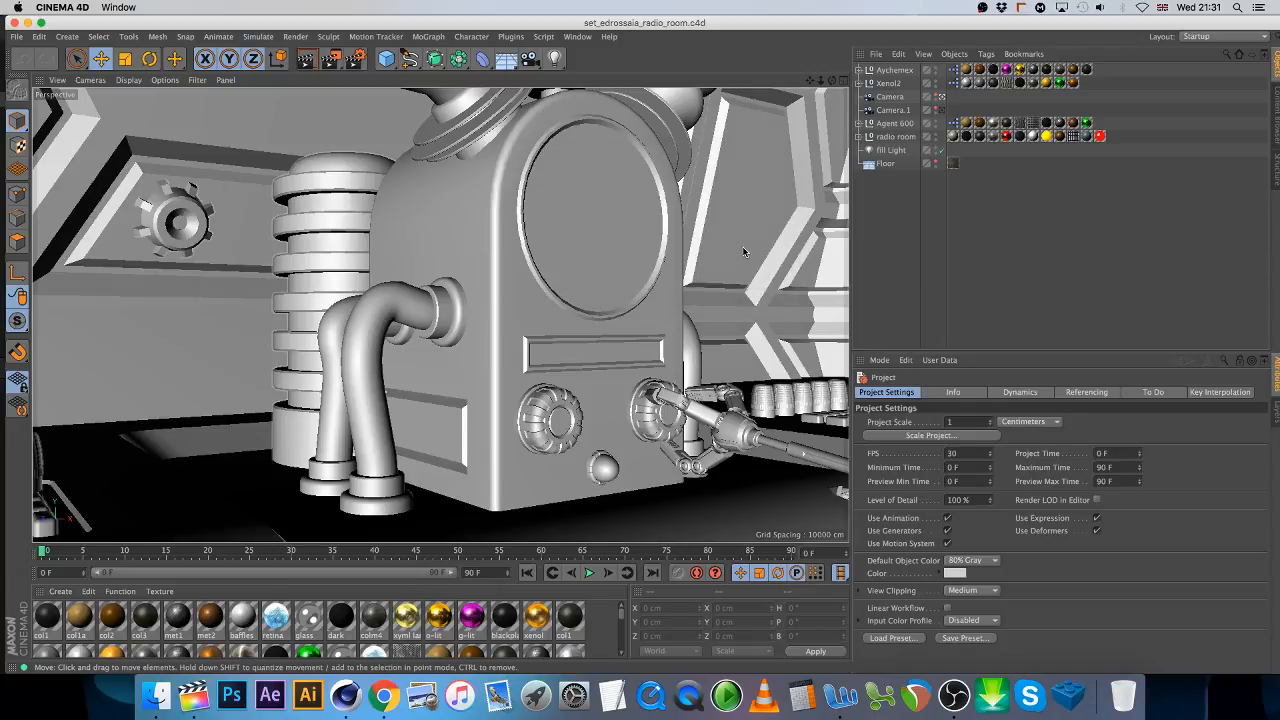
- Swing the Camera object around to face the radio room's door wall, and select the Agent 600 object
{"action": "left_click", "coordinate": [889, 98]}
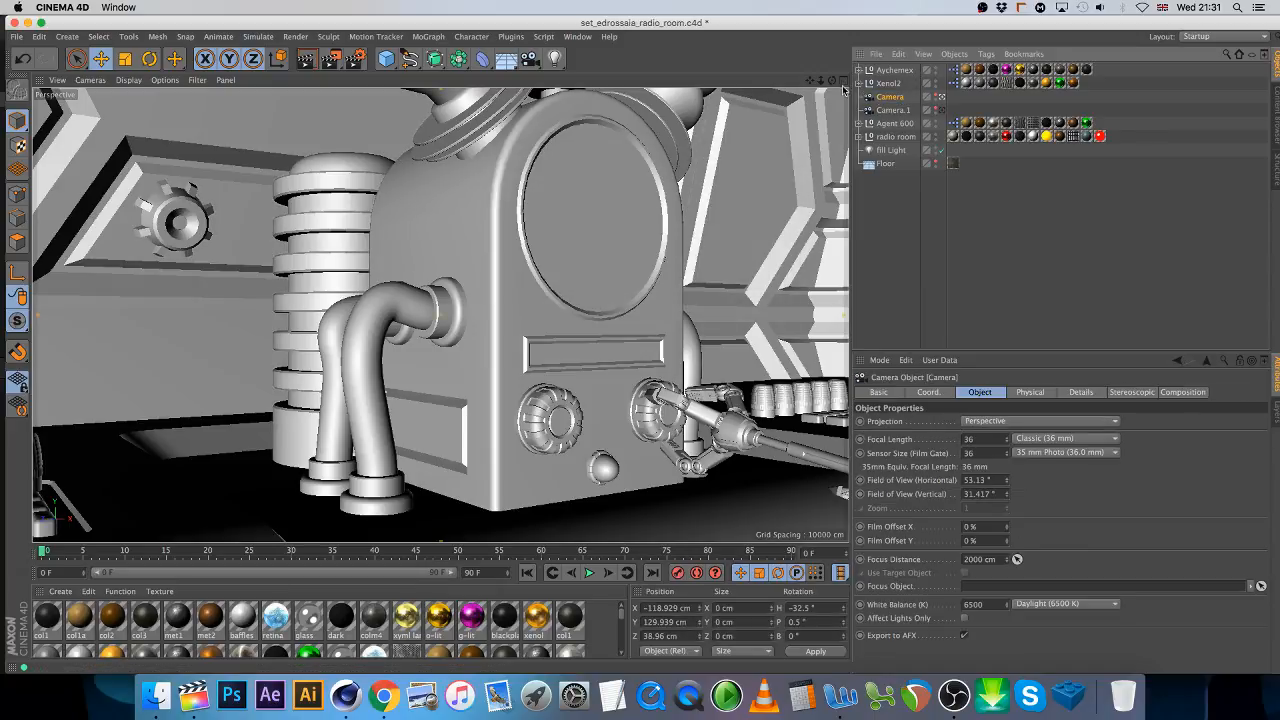
{"action": "left_click_drag", "start_coordinate": [832, 81], "coordinate": [1062, 86]}
{"action": "mouse_move", "coordinate": [812, 82]}
{"action": "left_mouse_down"}
{"action": "mouse_move", "coordinate": [860, 68]}
{"action": "mouse_move", "coordinate": [823, 72]}
{"action": "left_mouse_up"}
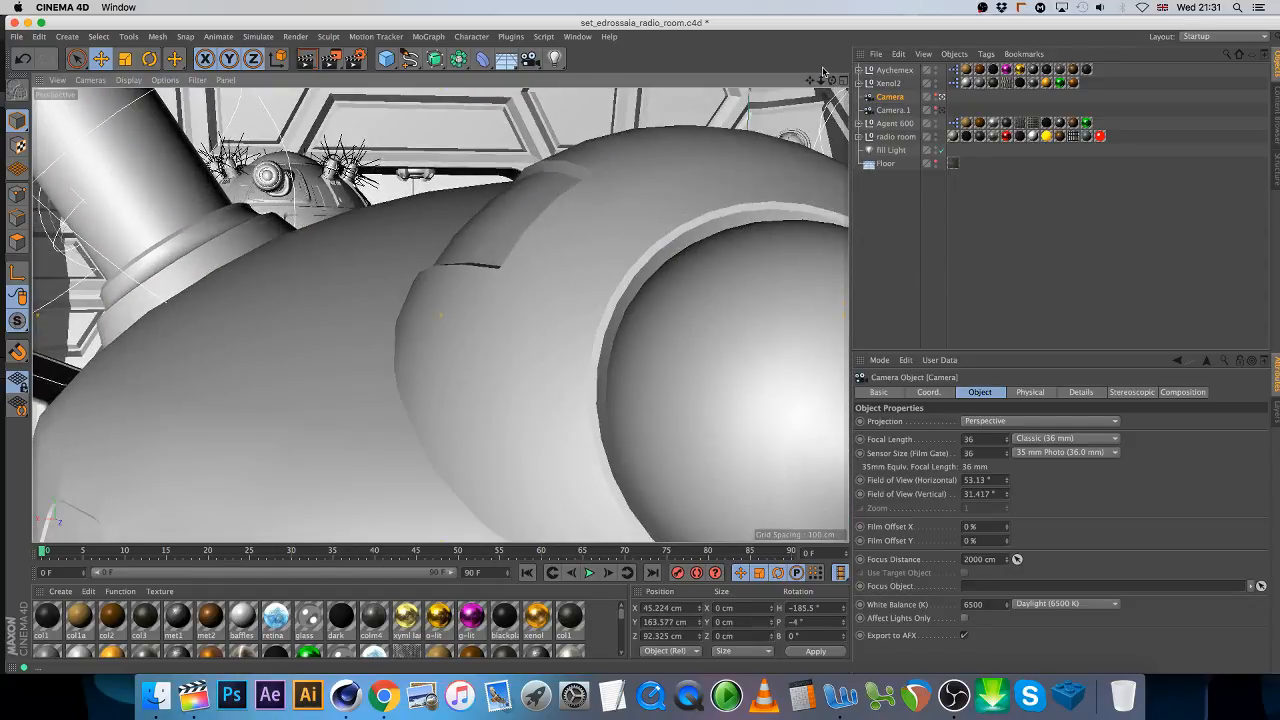
{"action": "left_click", "coordinate": [914, 125]}
- Save a copy of the project in the Scene folder as Short 10 - S1S1.c4d
{"action": "left_click", "coordinate": [17, 36]}
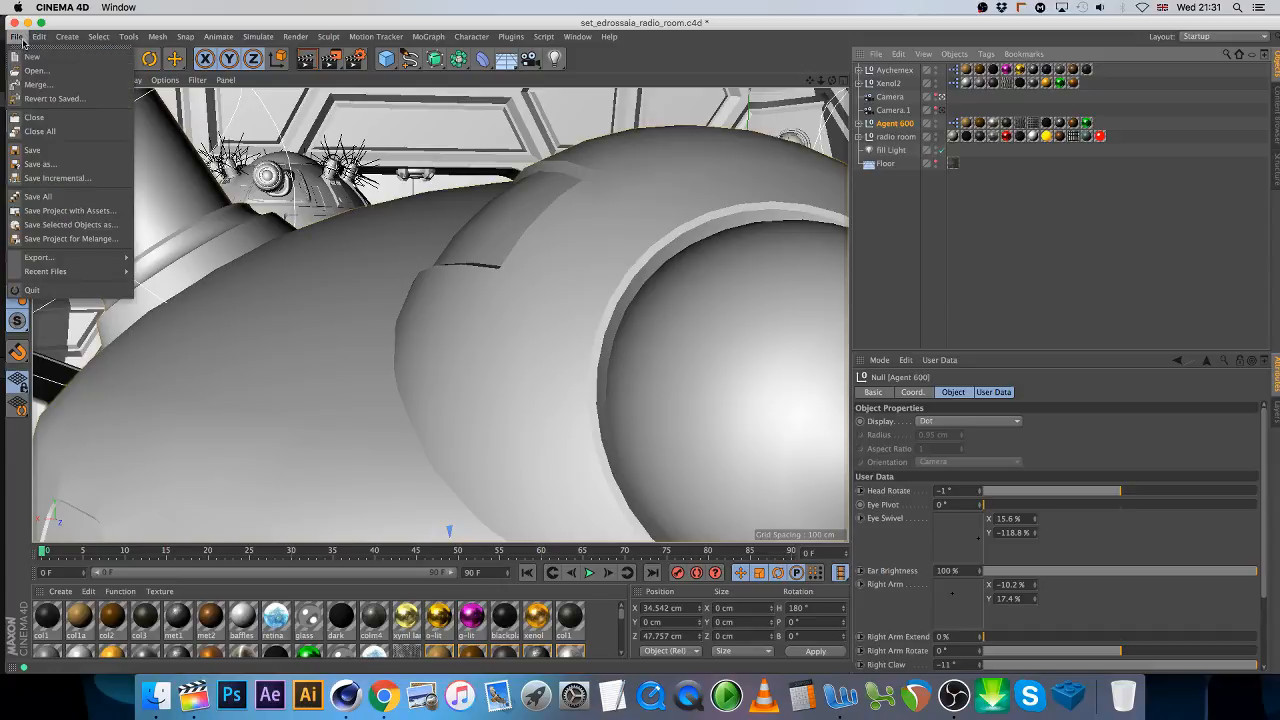
{"action": "left_click", "coordinate": [45, 172]}
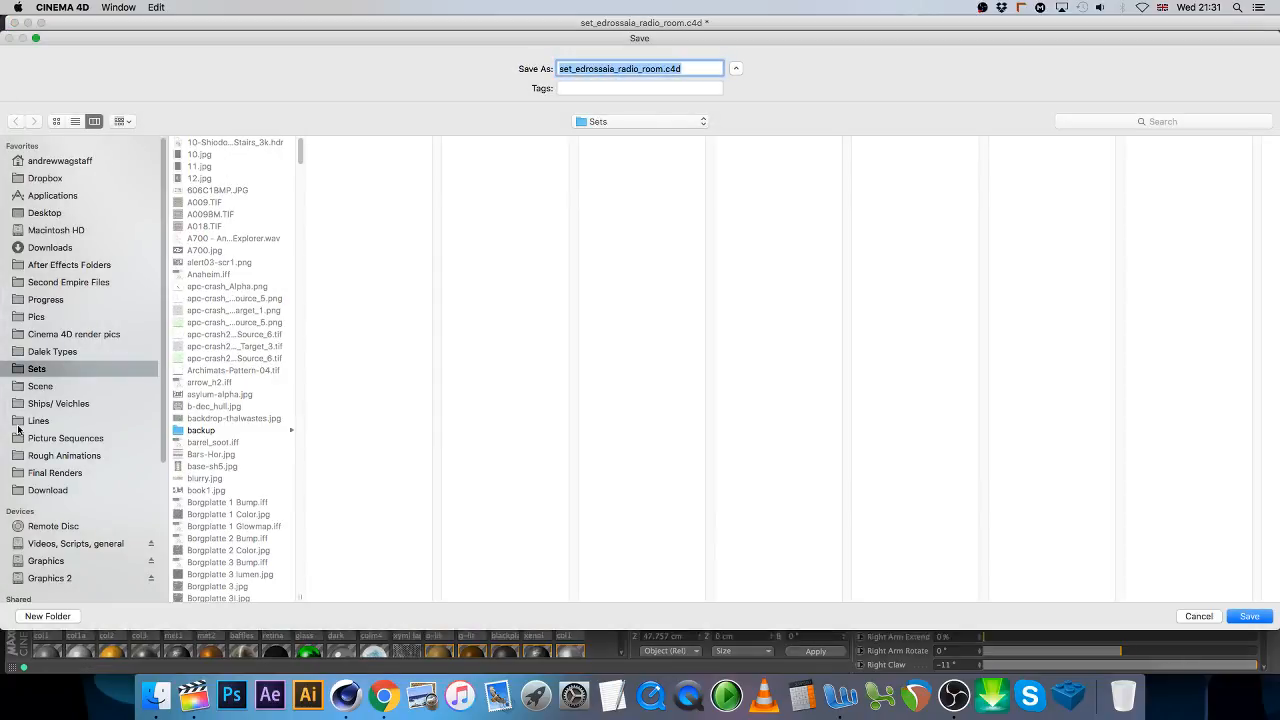
{"action": "left_click", "coordinate": [31, 388]}
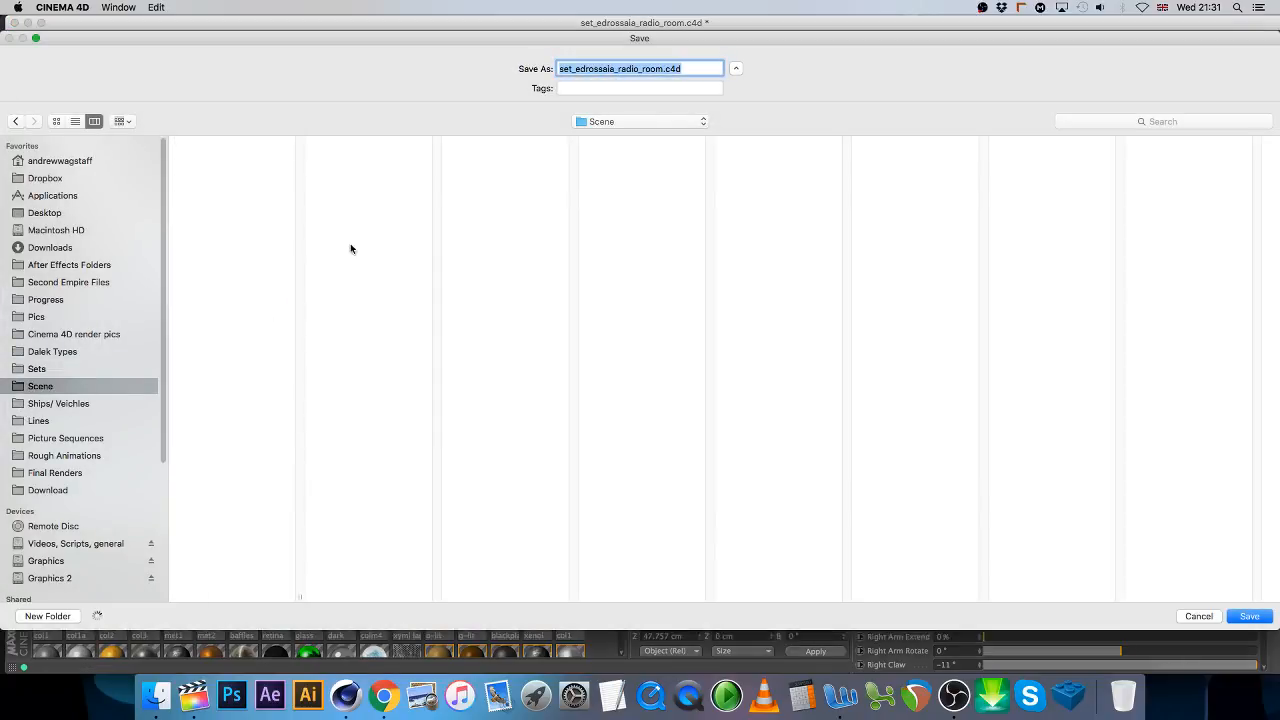
{"action": "left_click", "coordinate": [662, 68]}
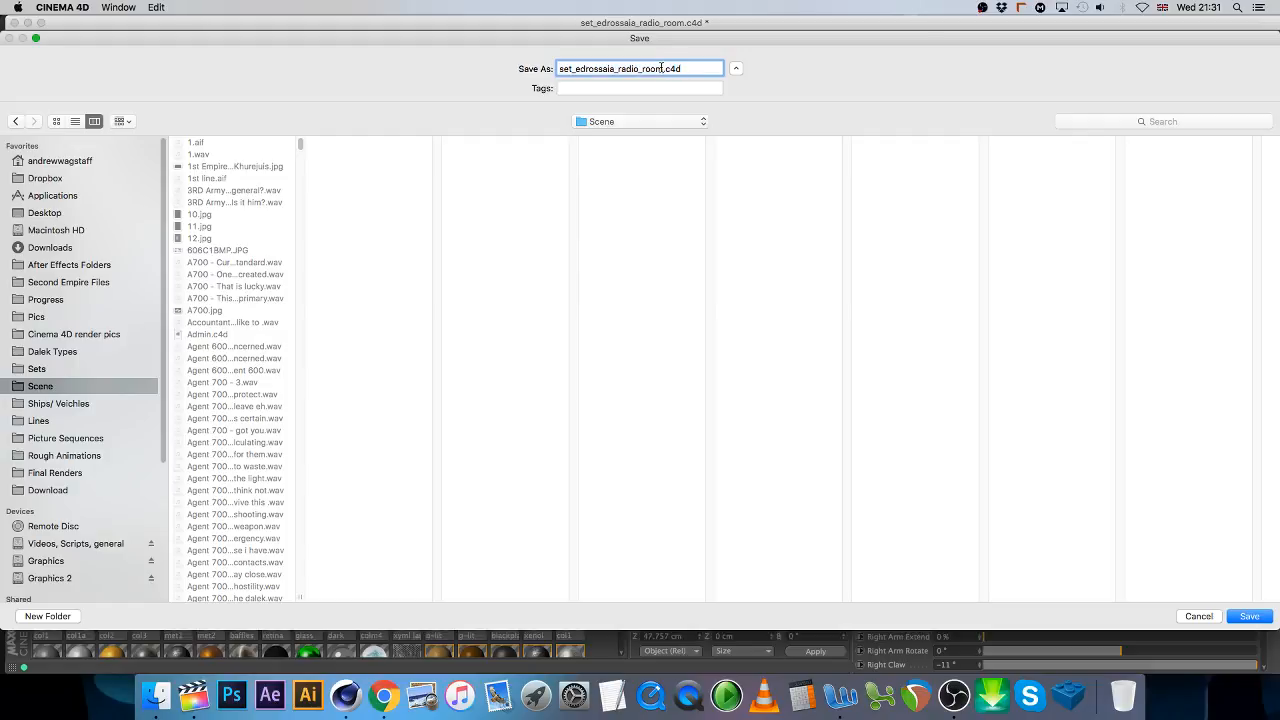
{"action": "left_click_drag", "start_coordinate": [300, 142], "coordinate": [297, 538]}
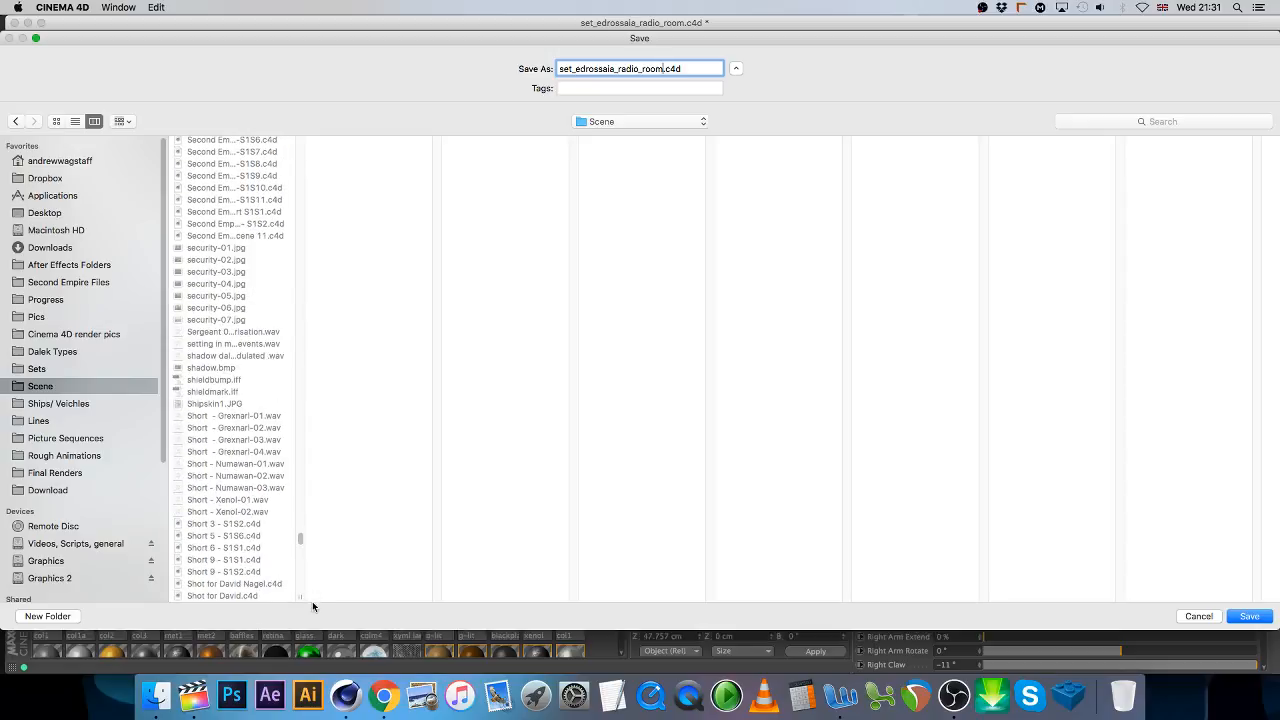
{"action": "left_click", "coordinate": [222, 571]}
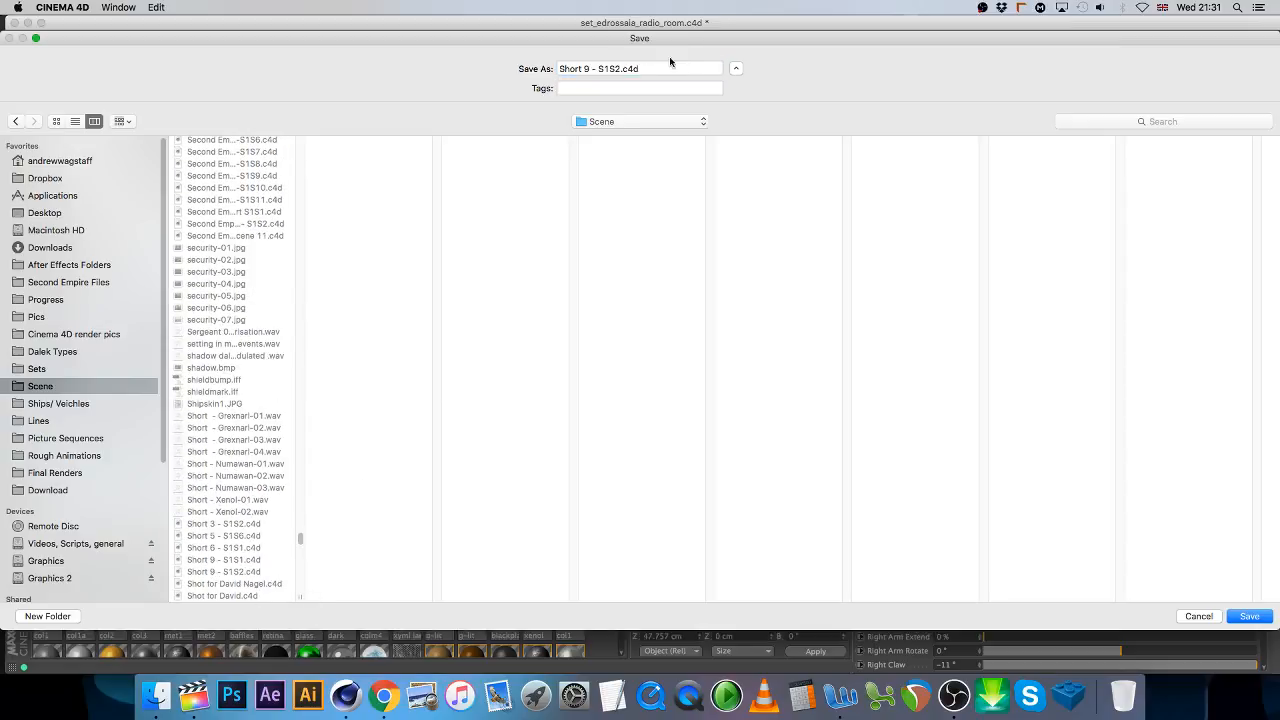
{"action": "left_click", "coordinate": [590, 69]}
{"action": "key", "text": "BackSpace"}
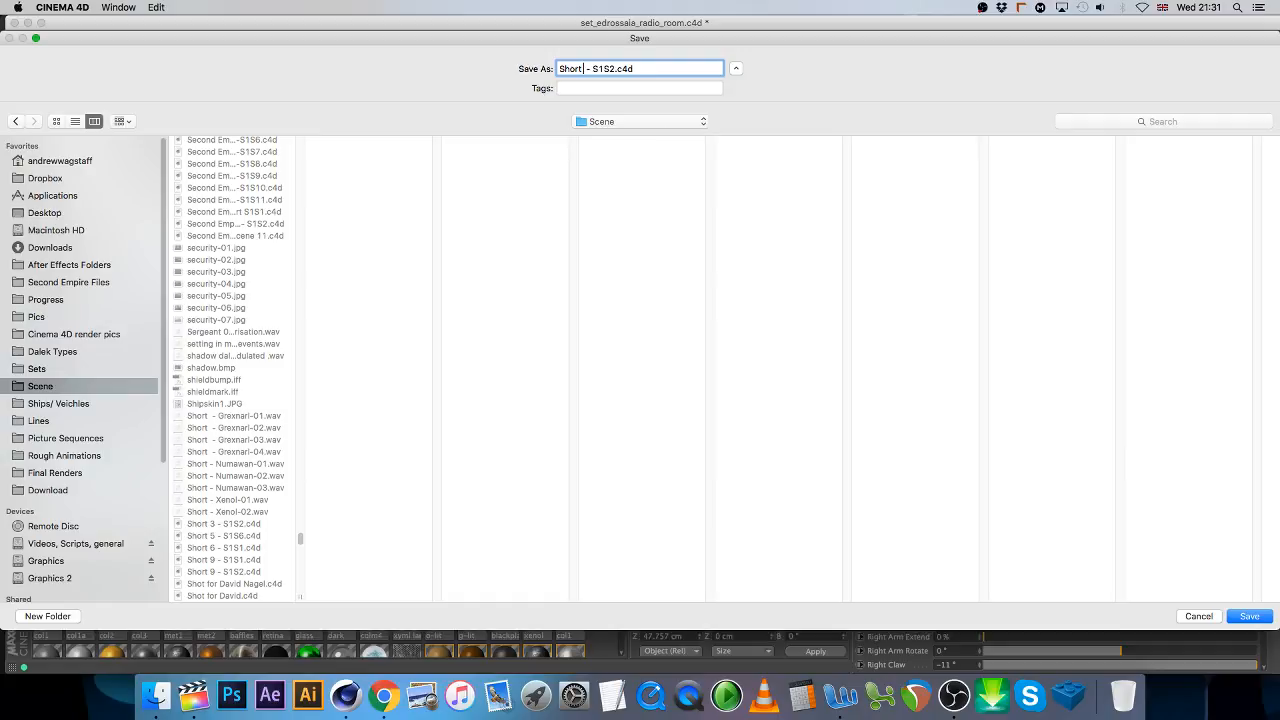
{"action": "type", "text": "10"}
{"action": "key", "text": "Return"}
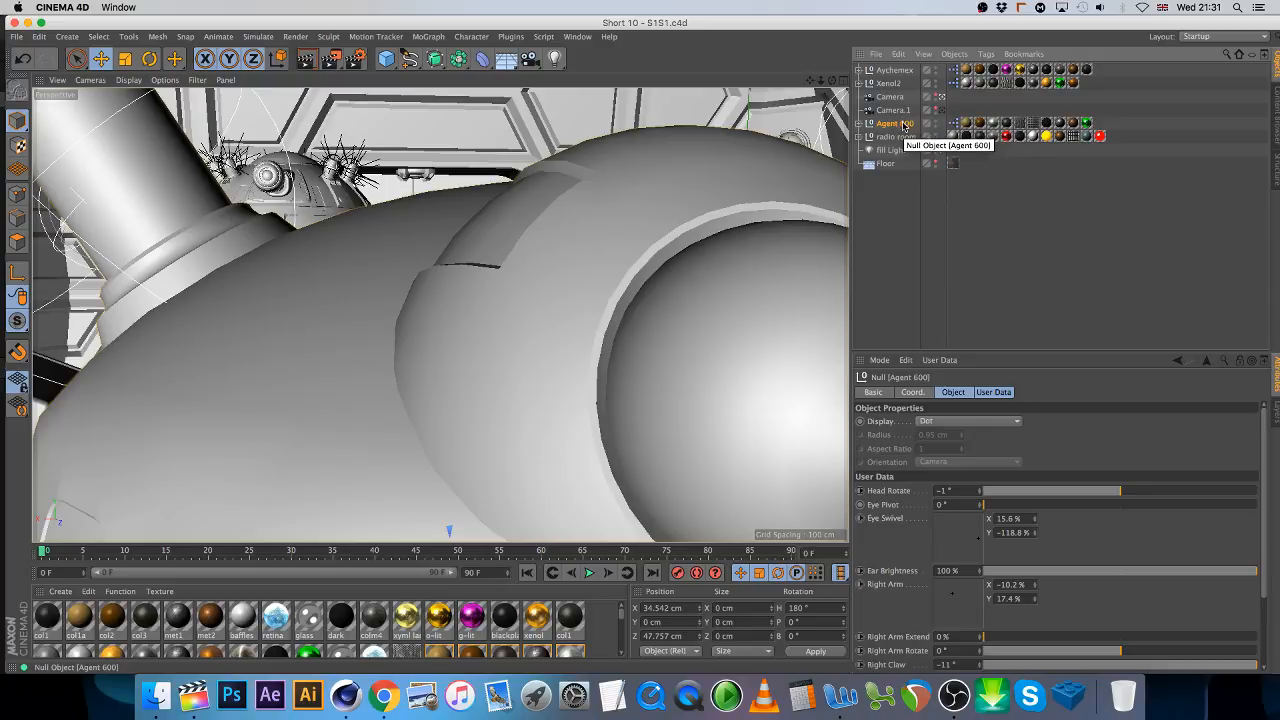
- Delete the Agent 600, Xenol2 and Aychemex characters from the radio room scene
{"action": "key", "text": "Delete"}
{"action": "left_click", "coordinate": [884, 86]}
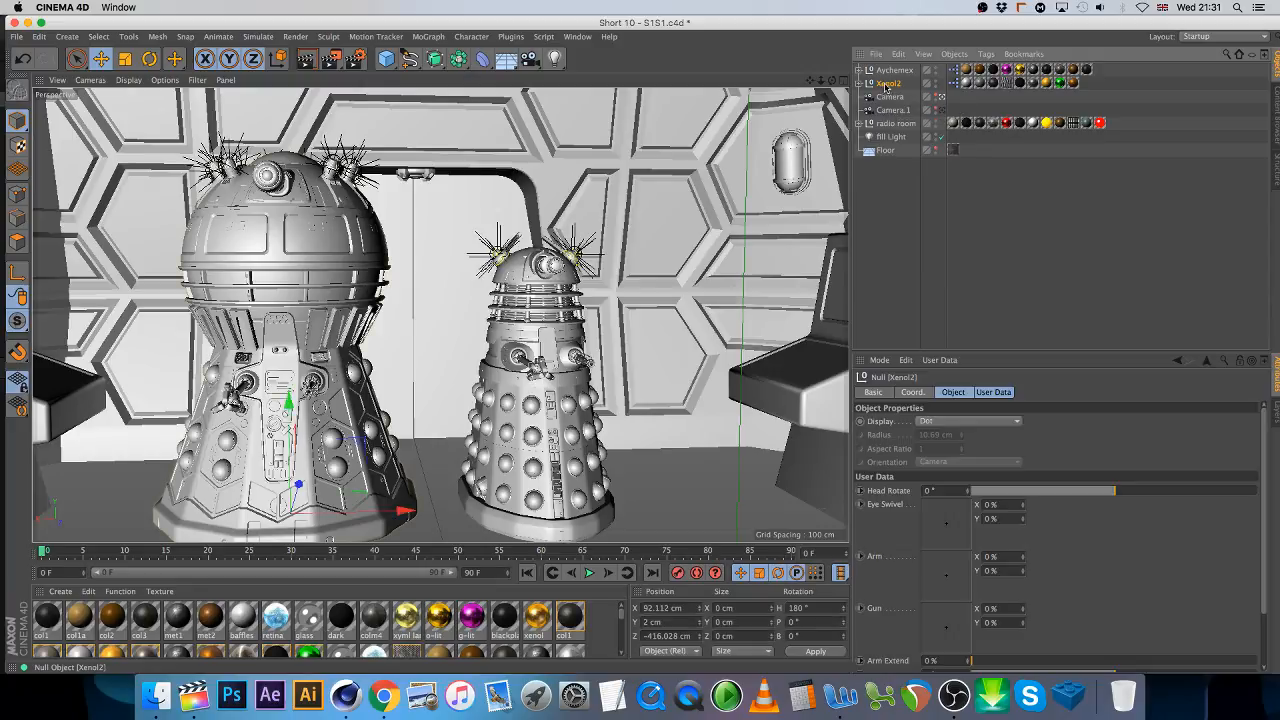
{"action": "key", "text": "Delete"}
{"action": "left_click", "coordinate": [890, 71]}
{"action": "key", "text": "Delete"}
- Centre the Camera on the door by setting its heading to -180° and its X position to 0 cm
{"action": "left_click", "coordinate": [890, 71]}
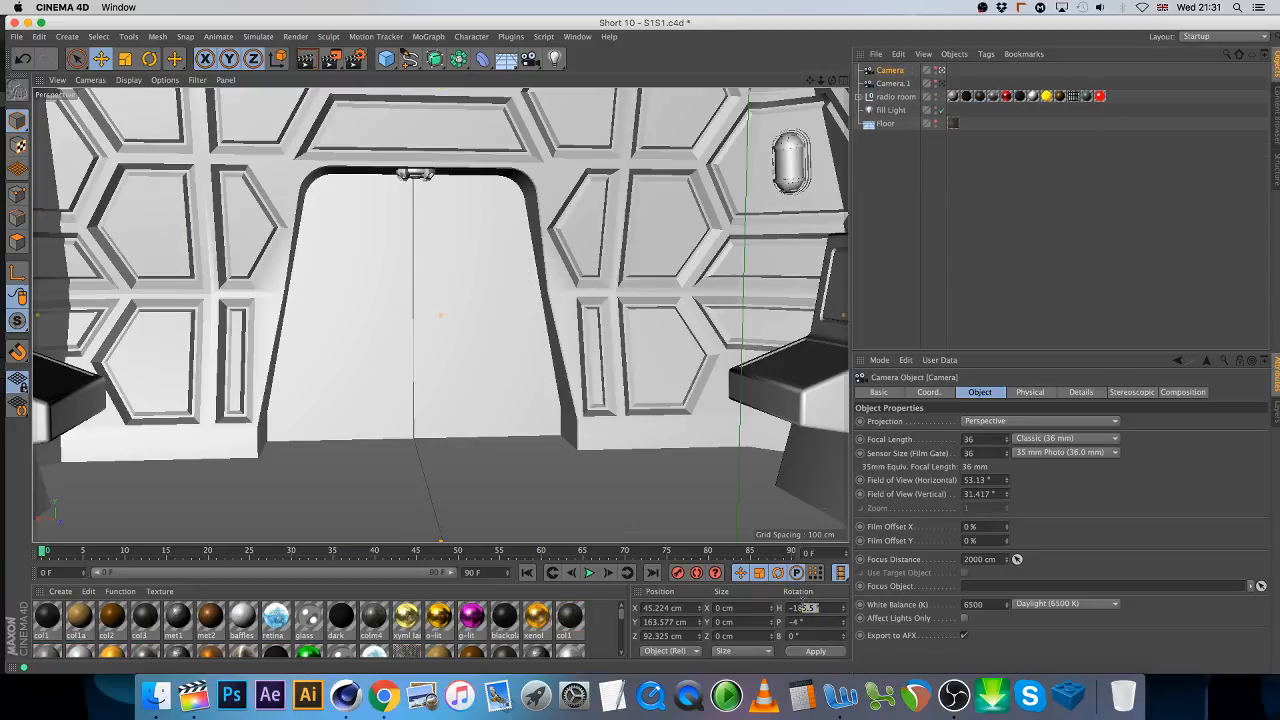
{"action": "type", "text": "0"}
{"action": "key", "text": "Return"}
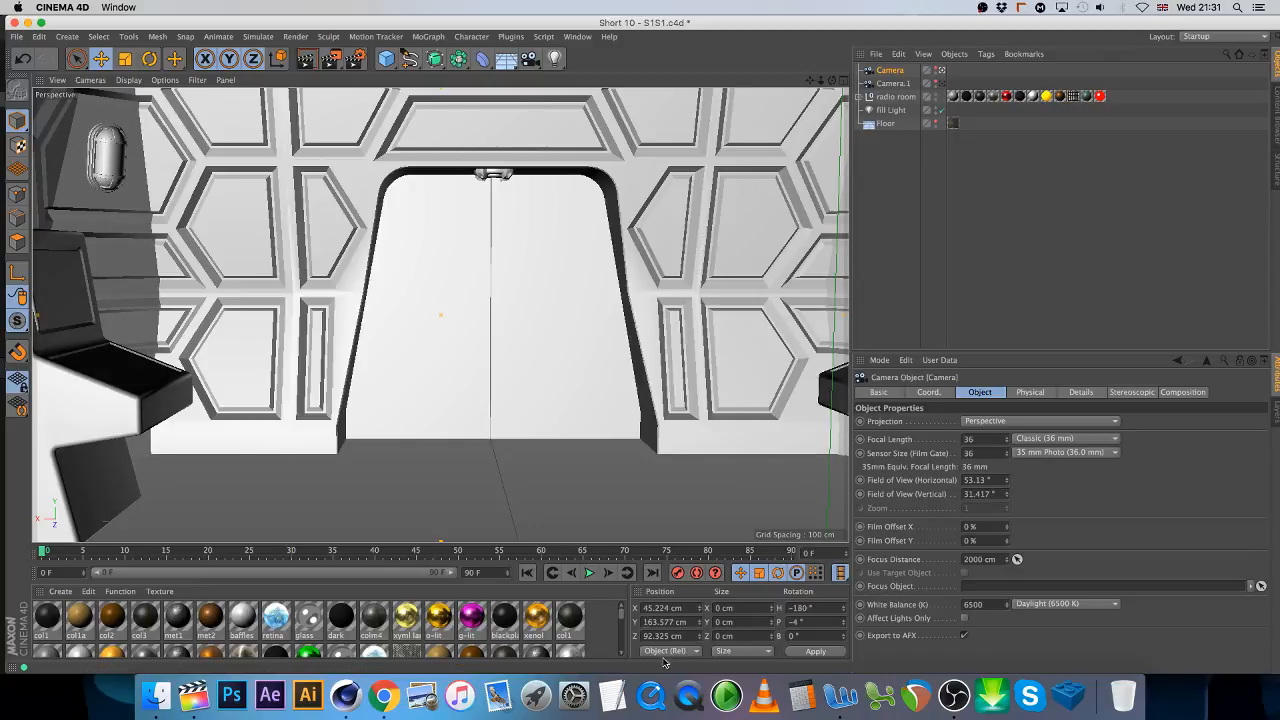
{"action": "left_click_drag", "start_coordinate": [677, 608], "coordinate": [589, 598]}
{"action": "type", "text": "0"}
{"action": "key", "text": "Return"}
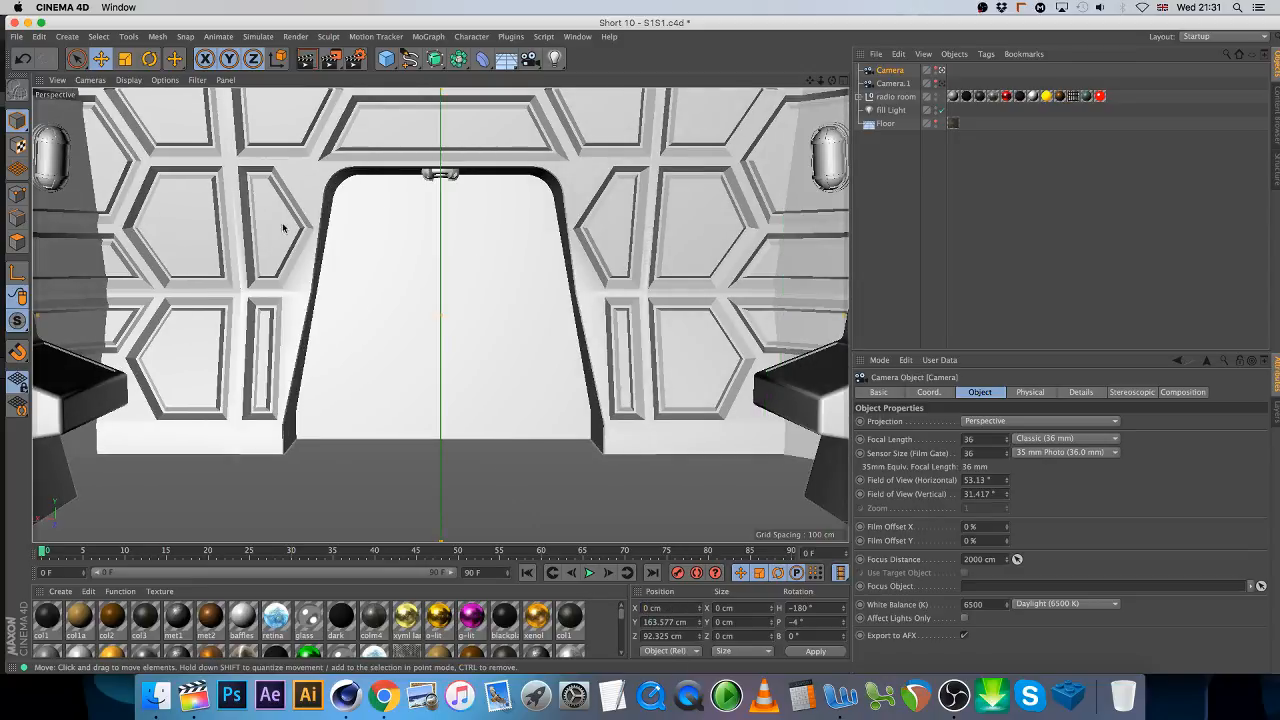
- Open the Dalek Types folder in a new Finder tab and open Thor.c4d from it in Cinema 4D
{"action": "left_click", "coordinate": [155, 697]}
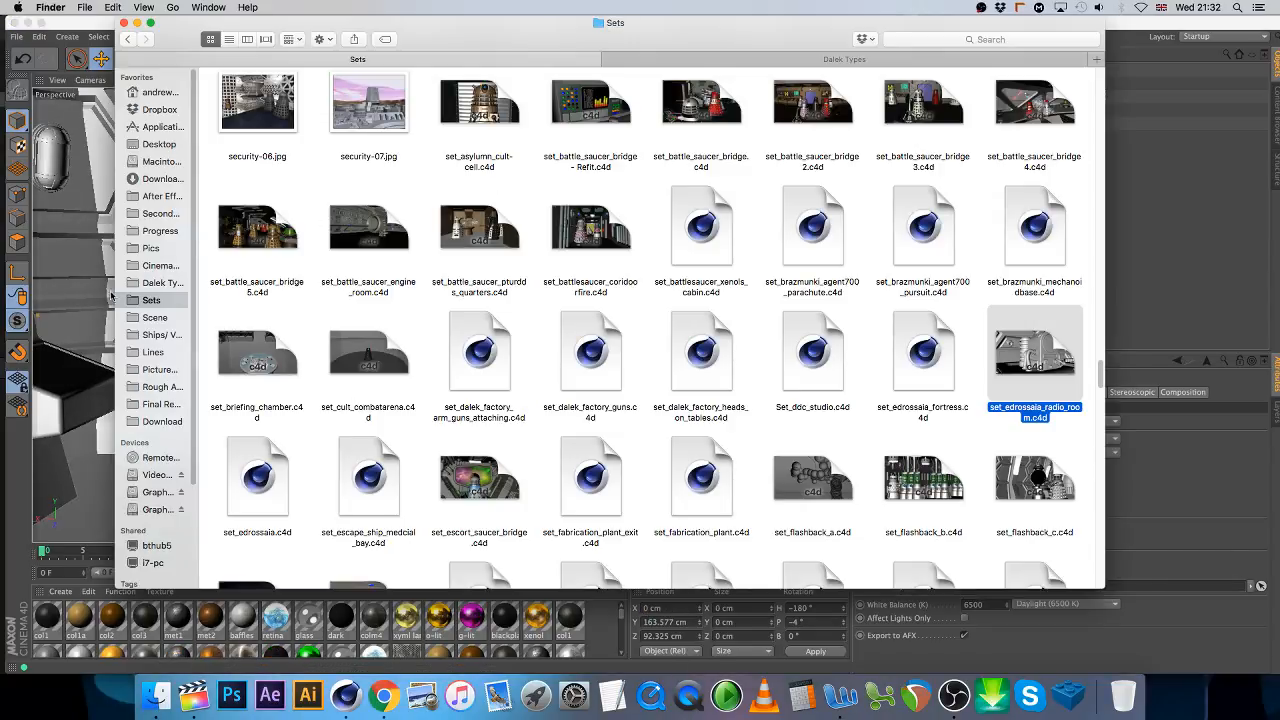
{"action": "right_click", "coordinate": [150, 284]}
{"action": "left_click", "coordinate": [190, 288]}
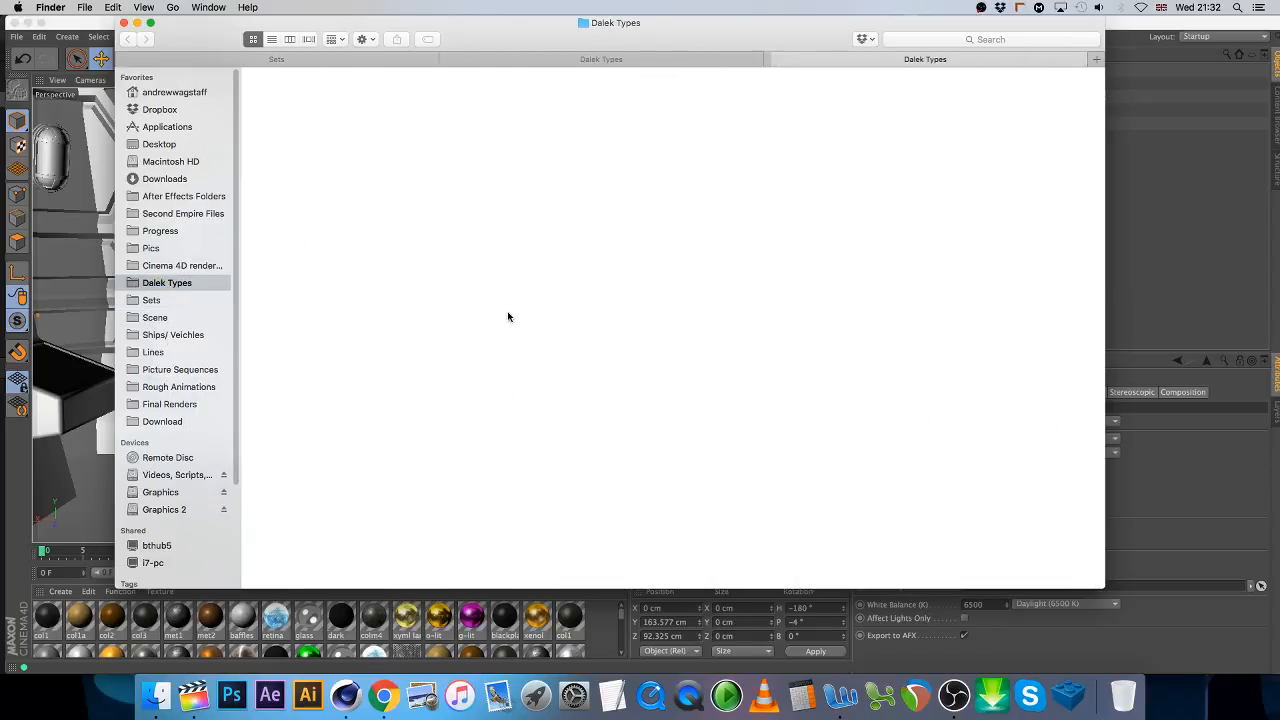
{"action": "scroll", "coordinate": [508, 325], "scroll_direction": "up", "scroll_amount": 10}
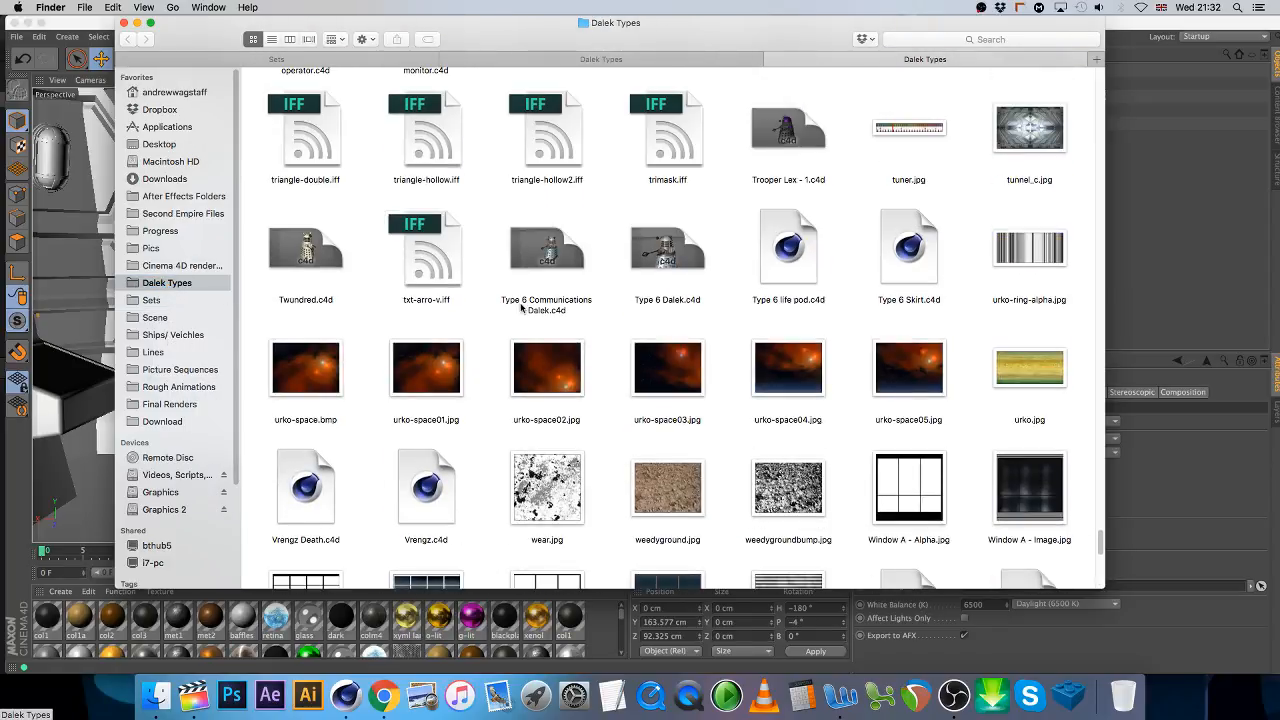
{"action": "scroll", "coordinate": [520, 308], "scroll_direction": "up", "scroll_amount": 5}
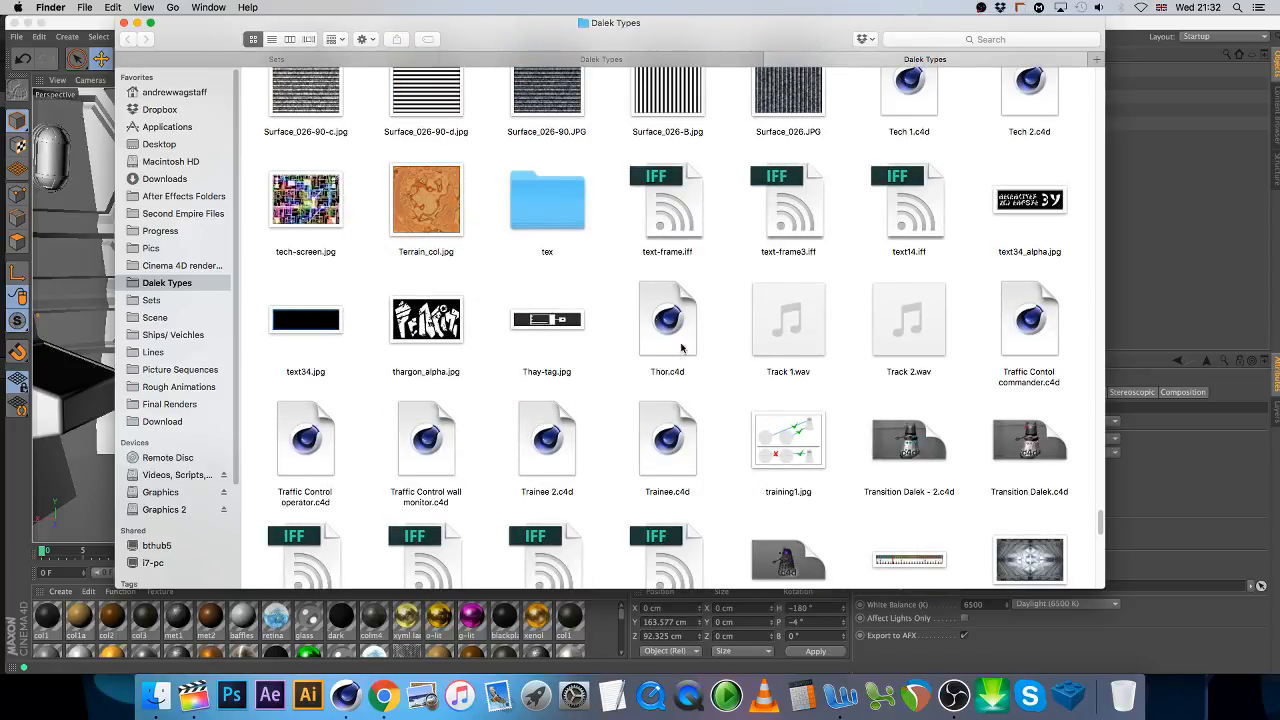
{"action": "left_click", "coordinate": [648, 311]}
{"action": "double_click", "coordinate": [648, 311]}
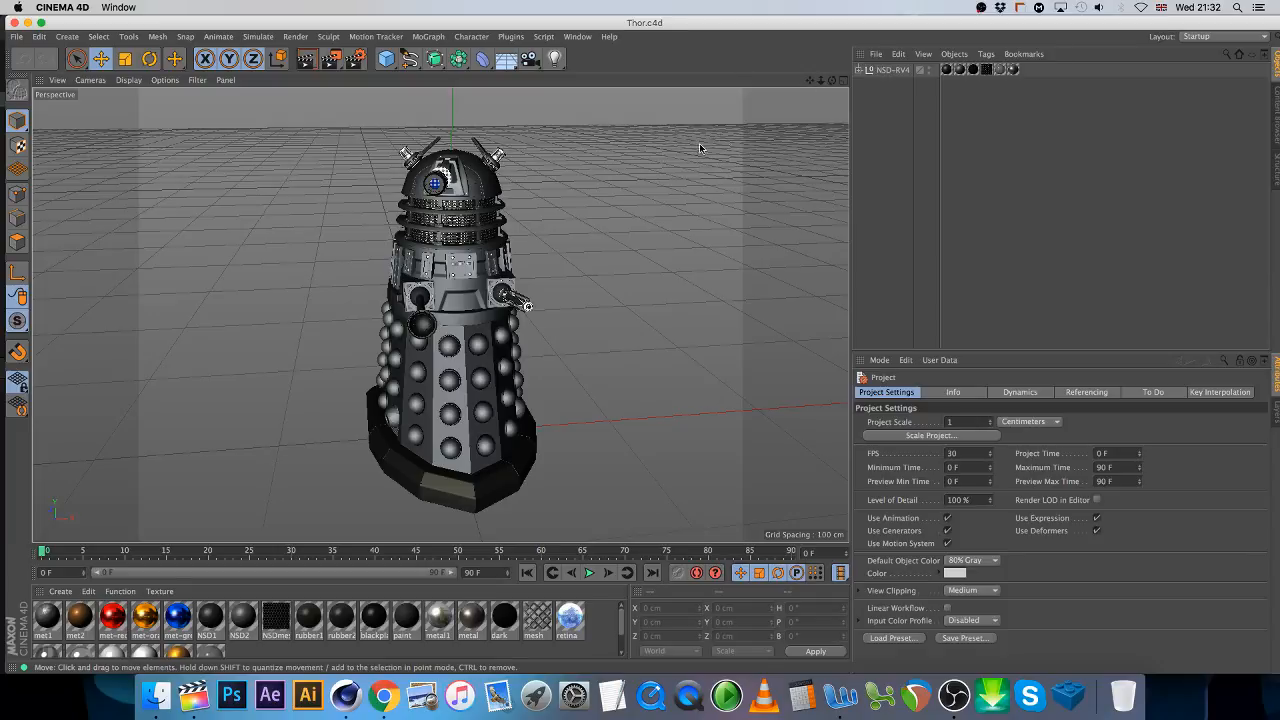
- Select the NSD-RV4 object and examine the Dalek's dome and neck up close from several angles
{"action": "left_click", "coordinate": [897, 73]}
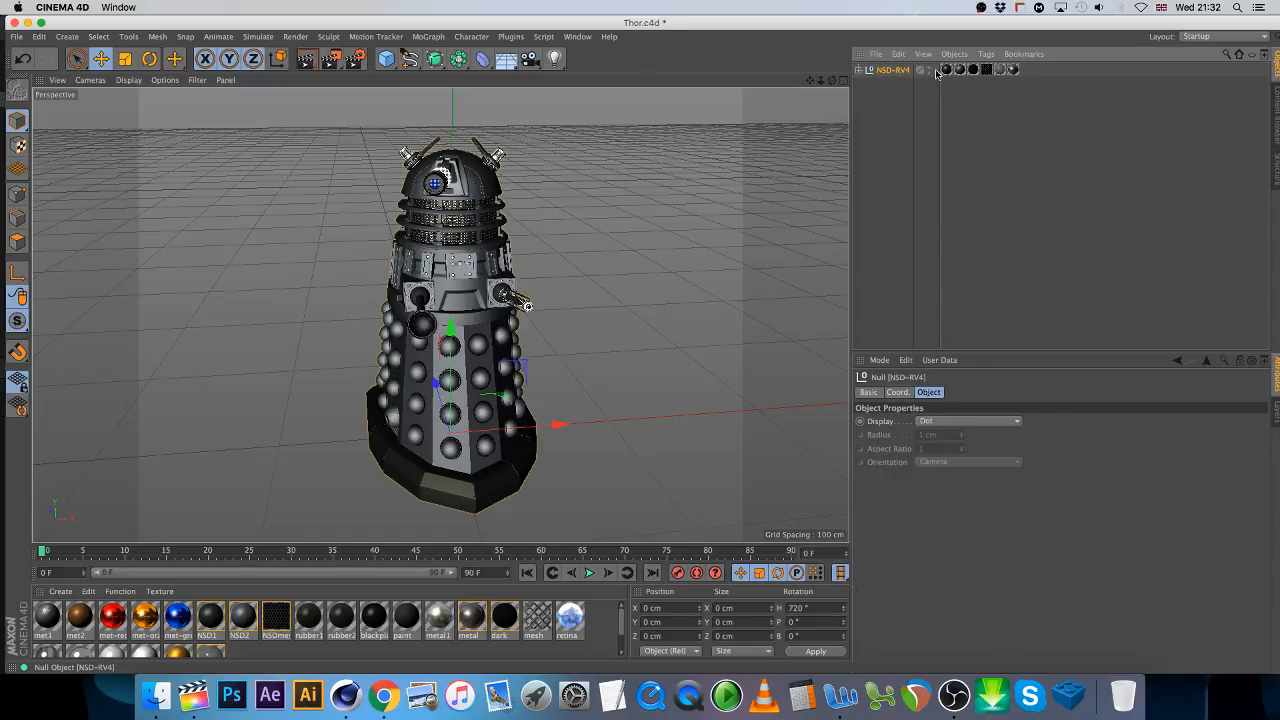
{"action": "mouse_move", "coordinate": [832, 81]}
{"action": "left_mouse_down"}
{"action": "mouse_move", "coordinate": [760, 60]}
{"action": "mouse_move", "coordinate": [612, 62]}
{"action": "mouse_move", "coordinate": [586, 180]}
{"action": "mouse_move", "coordinate": [680, 158]}
{"action": "mouse_move", "coordinate": [700, 106]}
{"action": "mouse_move", "coordinate": [728, 84]}
{"action": "mouse_move", "coordinate": [838, 94]}
{"action": "mouse_move", "coordinate": [728, 146]}
{"action": "mouse_move", "coordinate": [832, 84]}
{"action": "mouse_move", "coordinate": [818, 84]}
{"action": "left_mouse_up"}
{"action": "left_click", "coordinate": [858, 71]}
{"action": "left_click", "coordinate": [858, 71]}
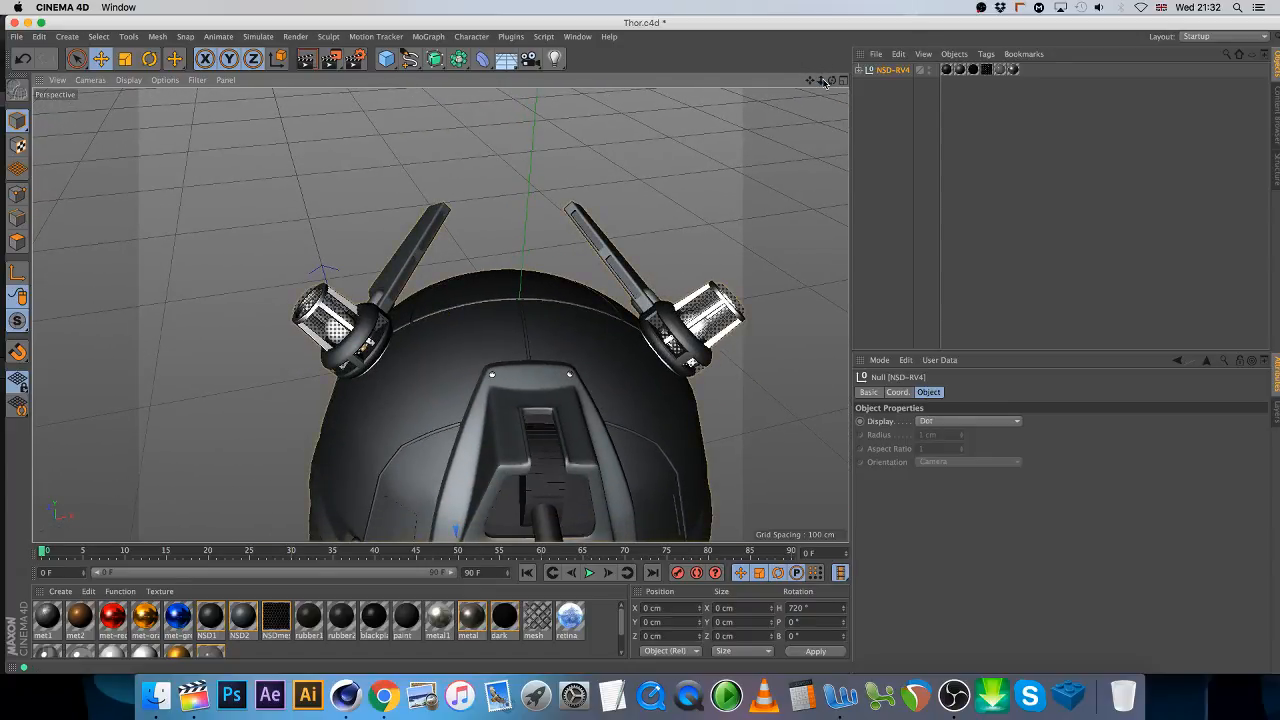
{"action": "left_click_drag", "start_coordinate": [824, 83], "coordinate": [822, 83]}
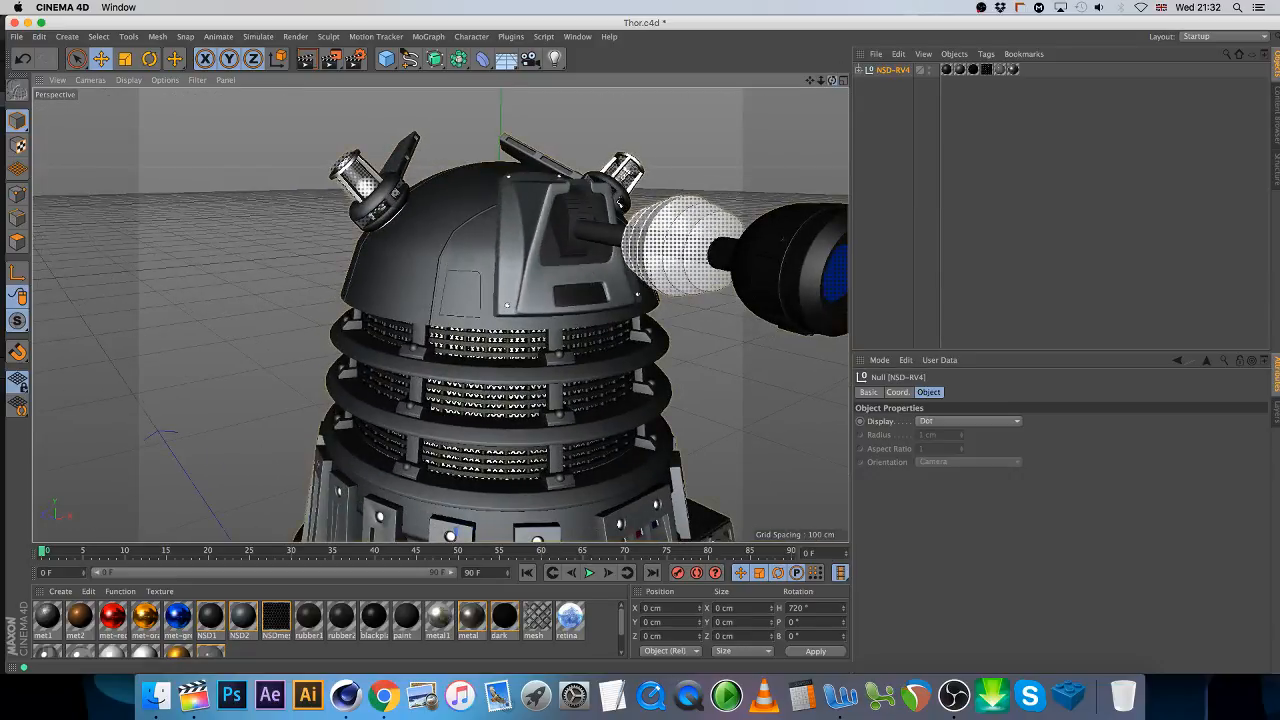
- Add a user data entry named Head to the NSD-RV4 object, with a Float Slider interface and Degree units
{"action": "left_click_drag", "start_coordinate": [824, 82], "coordinate": [820, 80]}
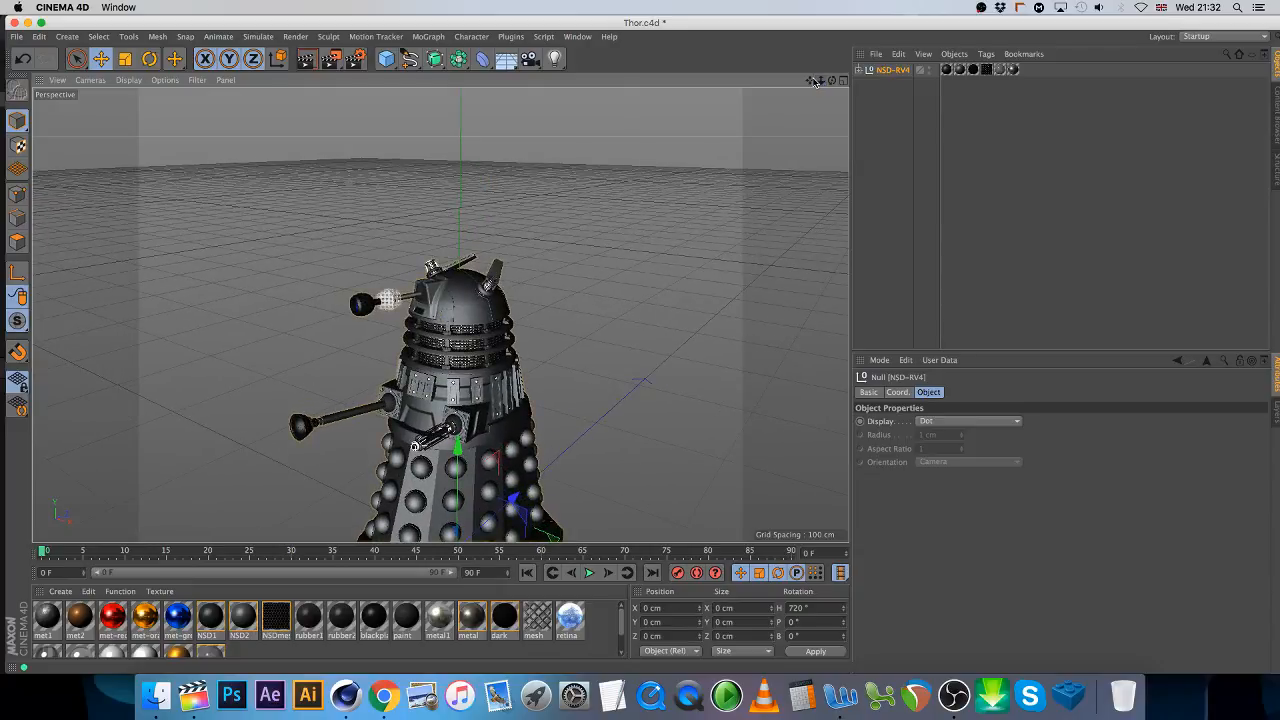
{"action": "left_click", "coordinate": [945, 362]}
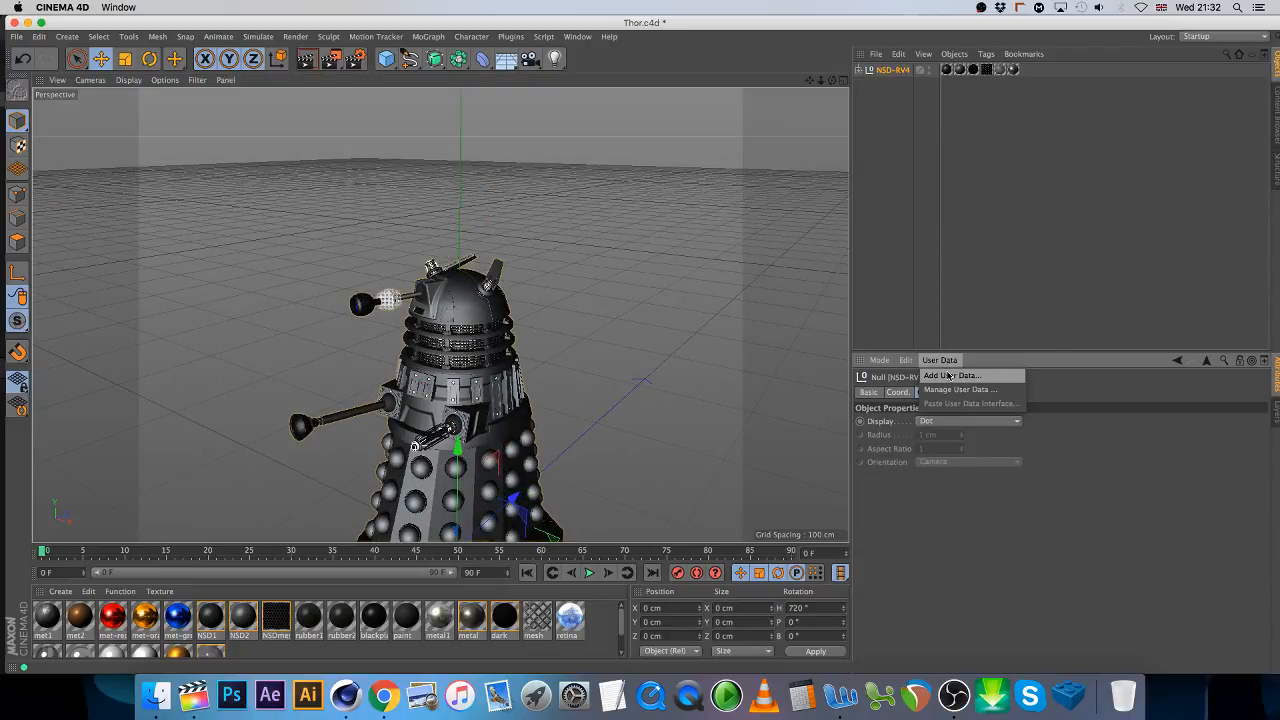
{"action": "left_click", "coordinate": [948, 375]}
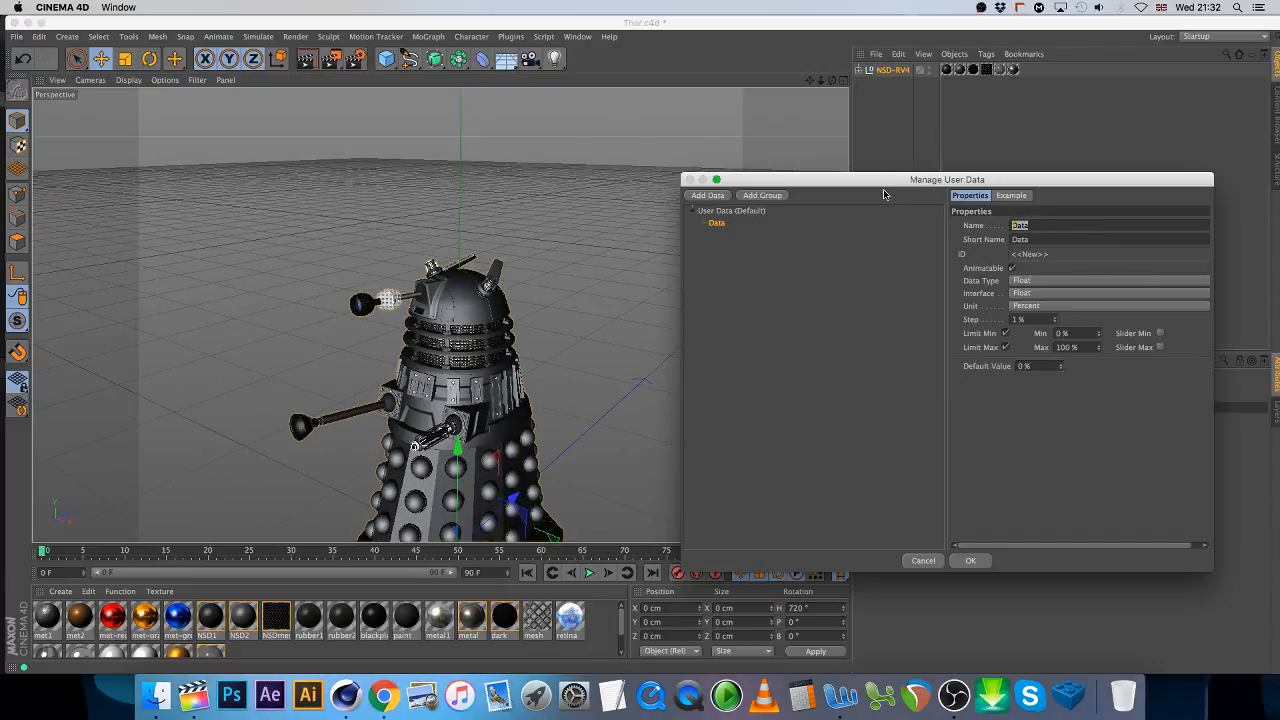
{"action": "type", "text": "Head"}
{"action": "left_click", "coordinate": [1072, 292]}
{"action": "left_click", "coordinate": [1077, 320]}
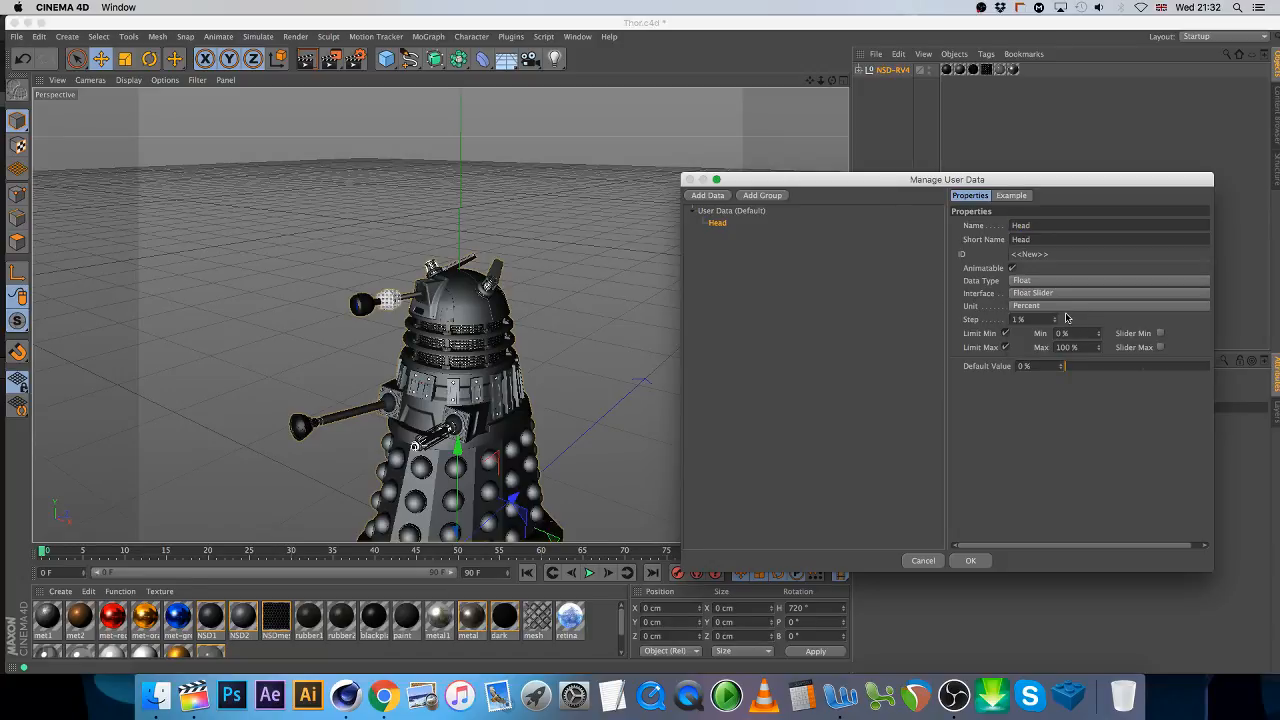
{"action": "left_click", "coordinate": [1047, 308]}
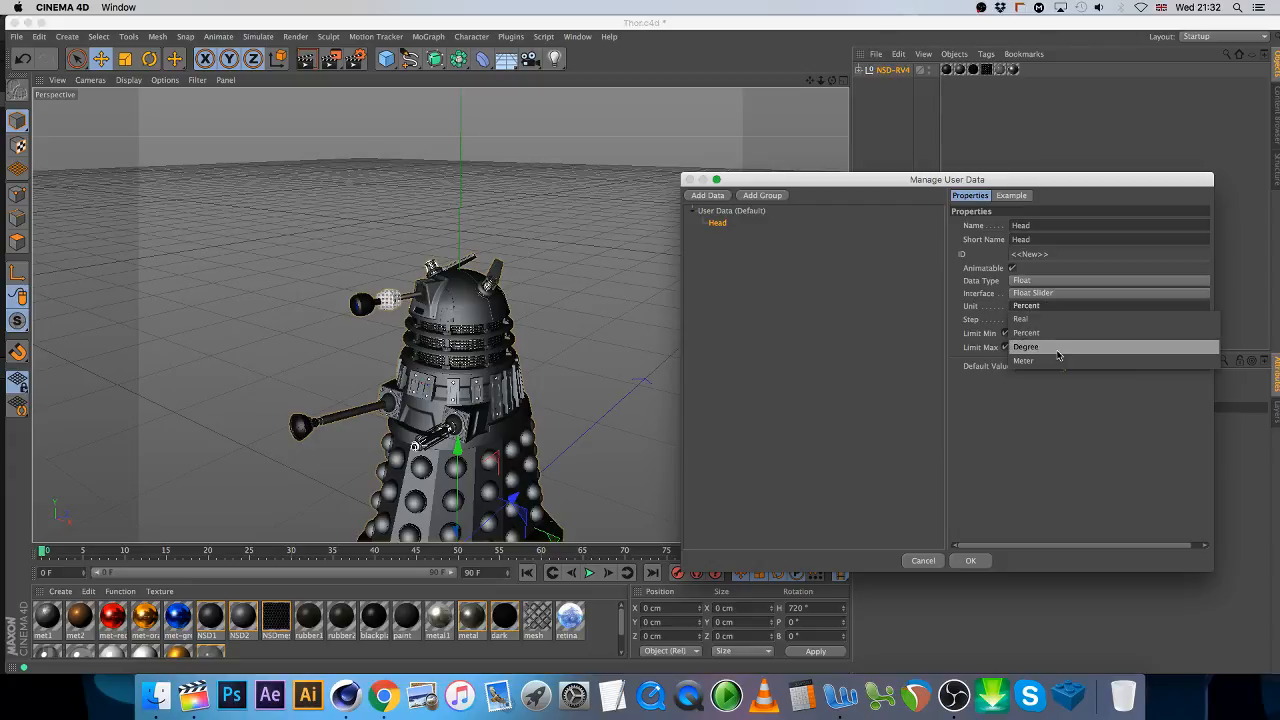
{"action": "left_click", "coordinate": [1054, 350]}
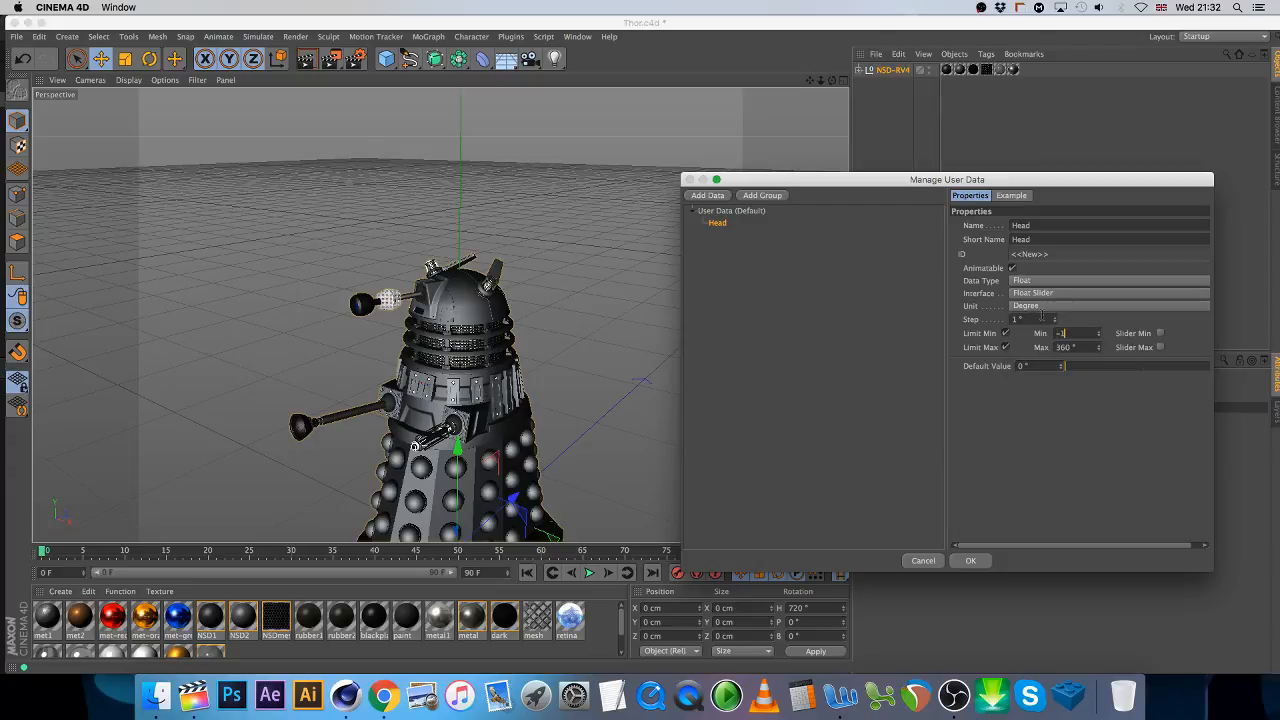
- Limit the Head slider's range to a minimum of -180° and a maximum of 180°
{"action": "type", "text": "-180"}
{"action": "key", "text": "Return"}
{"action": "double_click", "coordinate": [1075, 347]}
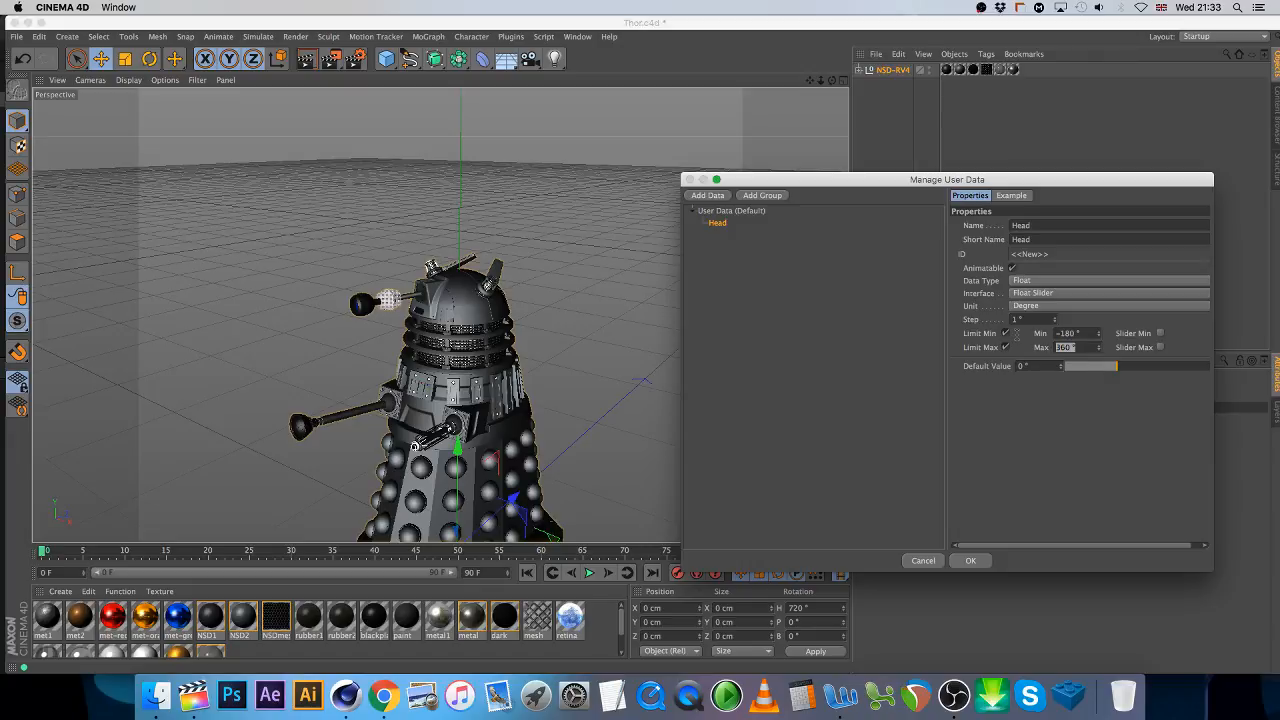
{"action": "type", "text": "180"}
{"action": "key", "text": "Return"}
- Add a user data entry named Eye as a Float Slider in degrees, and set its limits with a maximum of 90°
{"action": "left_click", "coordinate": [708, 196]}
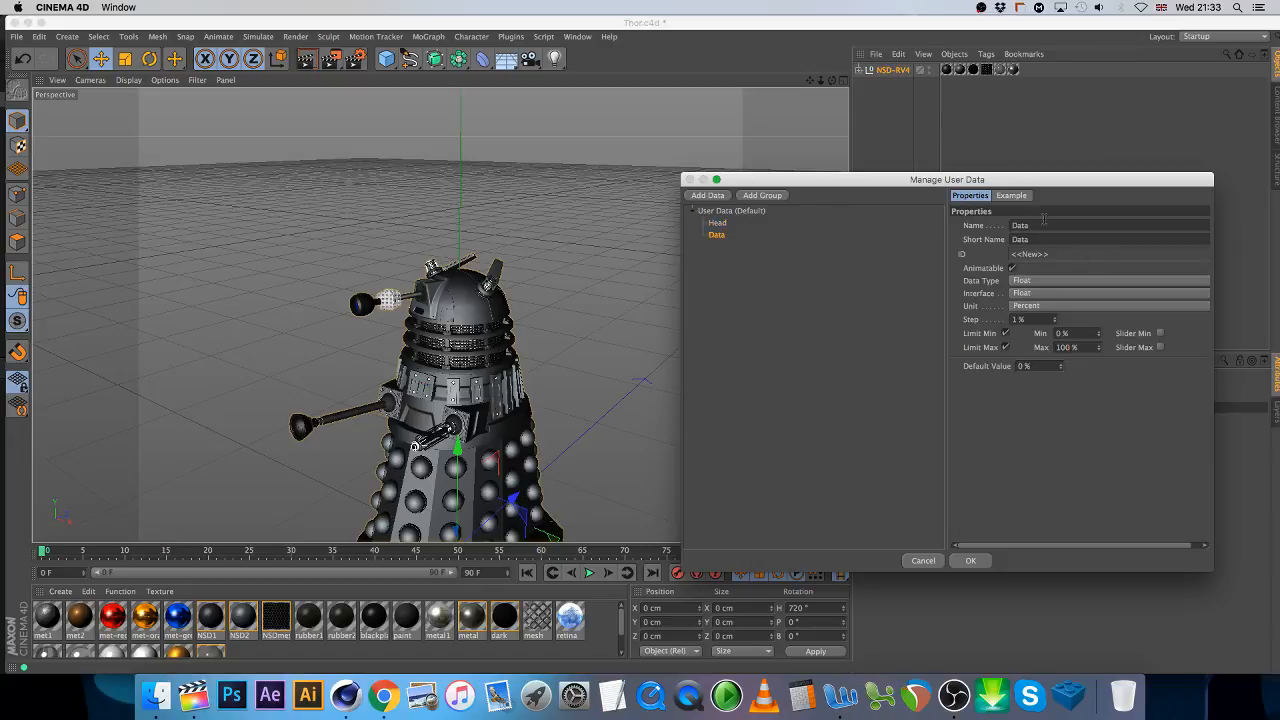
{"action": "left_click", "coordinate": [1043, 222]}
{"action": "left_click", "coordinate": [1028, 292]}
{"action": "left_click", "coordinate": [1040, 306]}
{"action": "left_click", "coordinate": [1040, 305]}
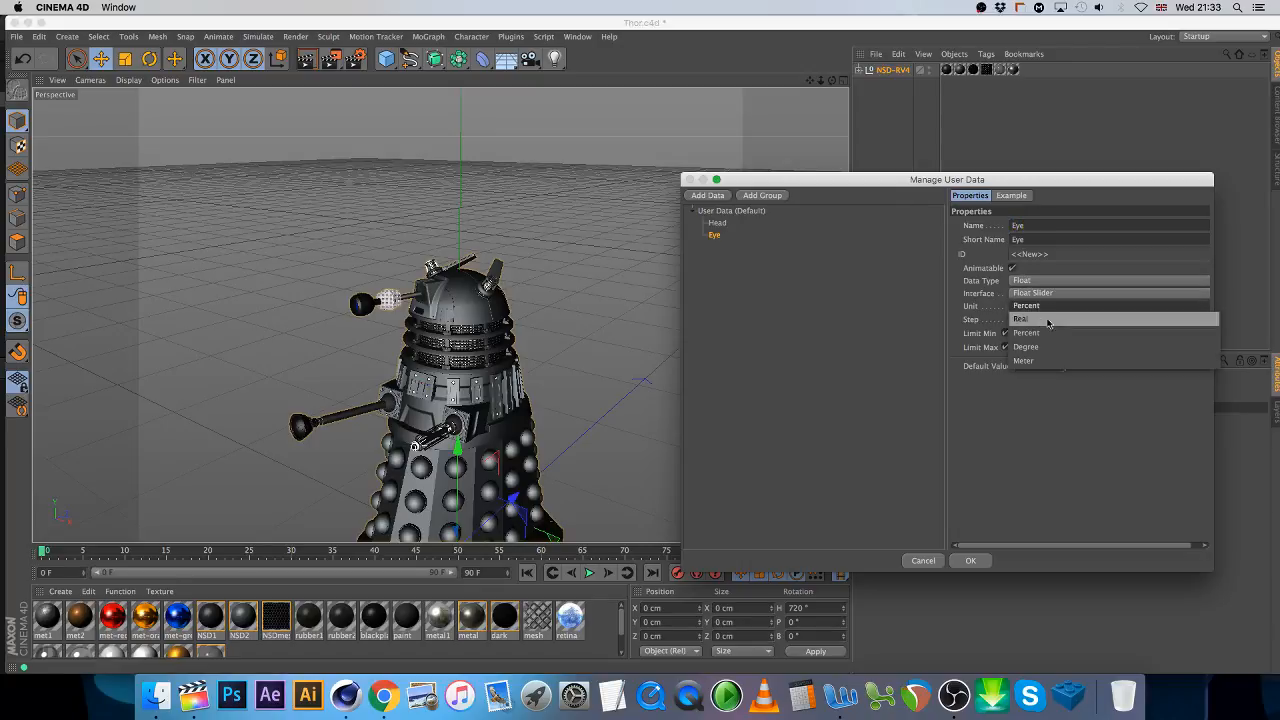
{"action": "left_click", "coordinate": [1057, 347]}
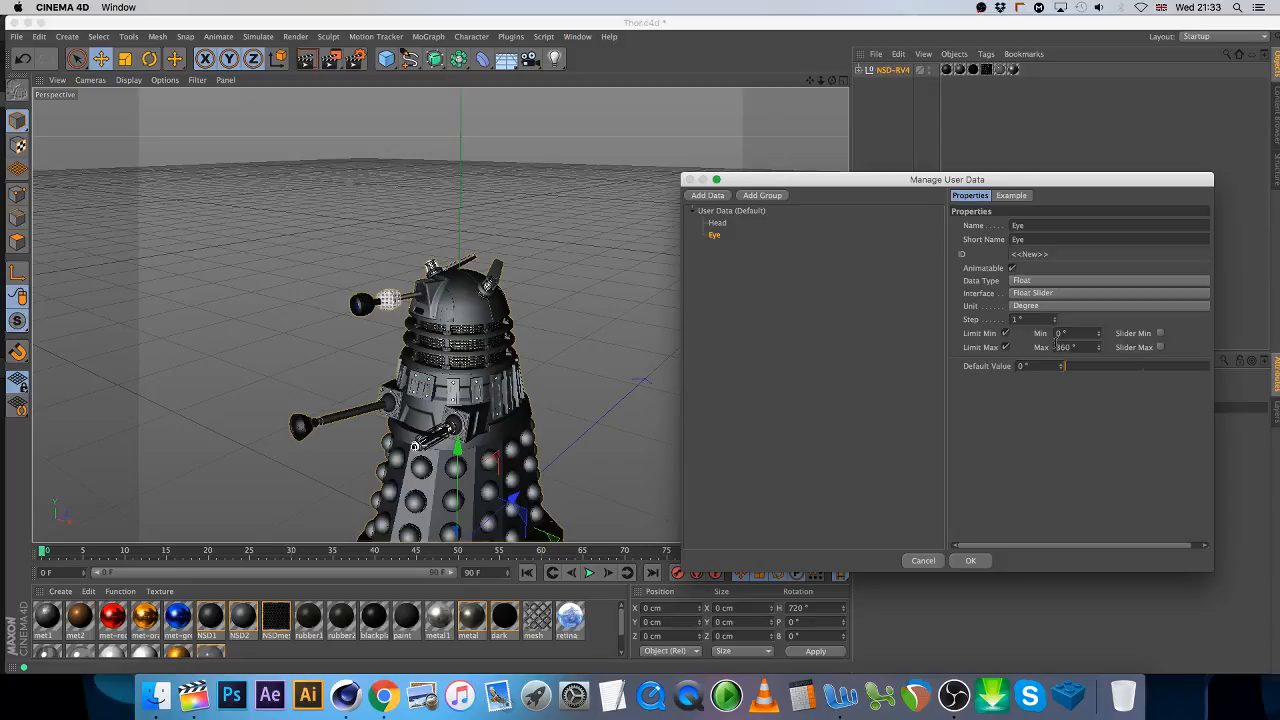
{"action": "left_click", "coordinate": [1075, 344]}
{"action": "type", "text": "90"}
{"action": "left_click", "coordinate": [1067, 331]}
{"action": "key", "text": "Return"}
- Add a user data entry named Ears with a Float Slider interface, keeping Percent as its unit
{"action": "left_click", "coordinate": [707, 196]}
{"action": "left_click", "coordinate": [1020, 225]}
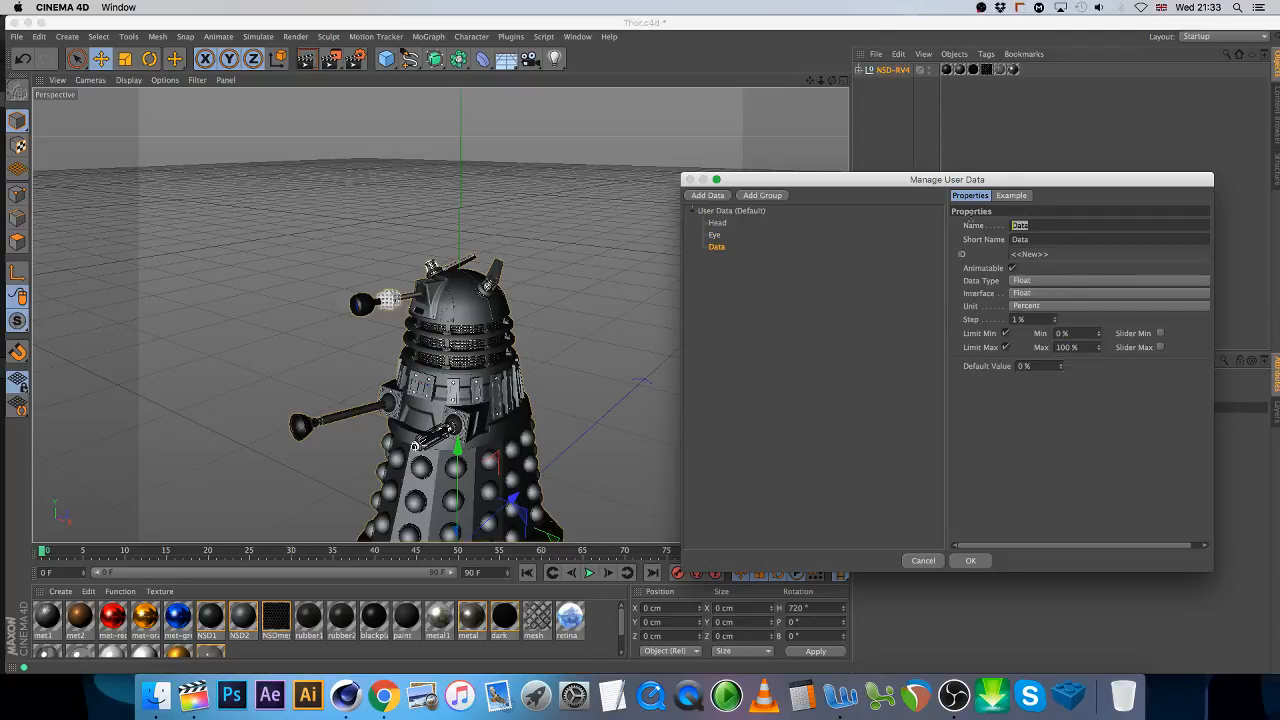
{"action": "type", "text": "Ears"}
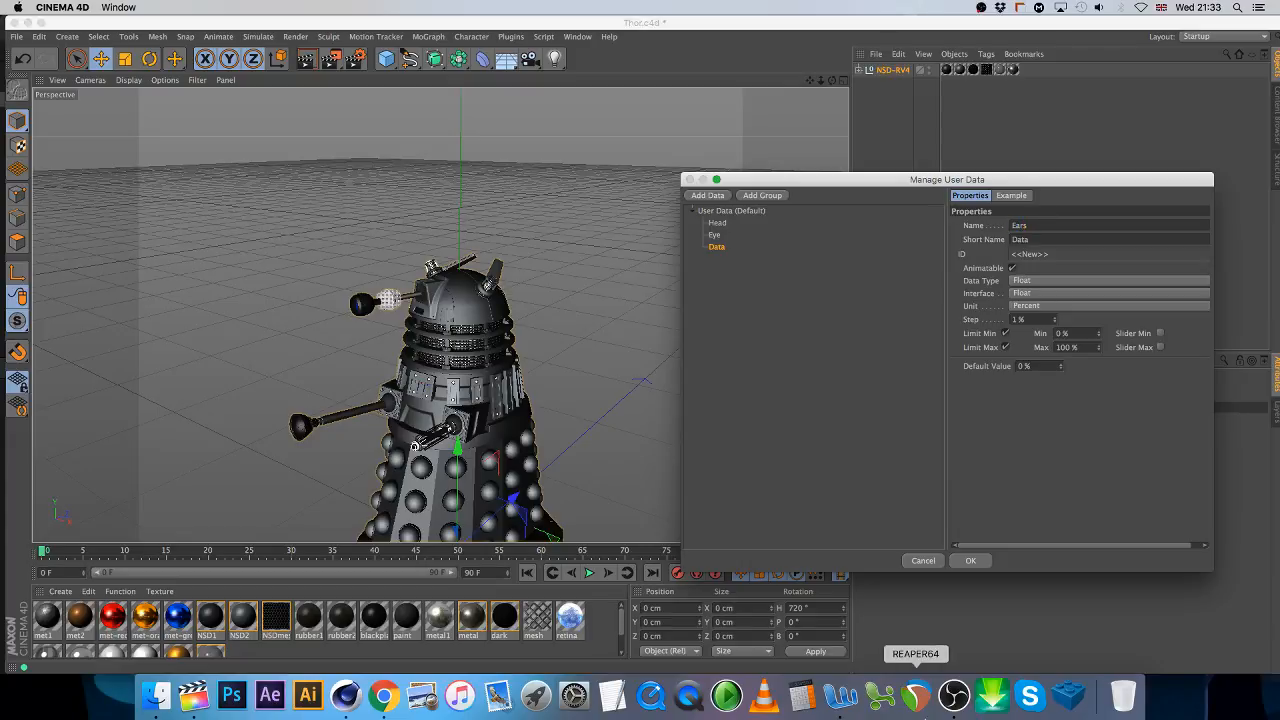
{"action": "left_click", "coordinate": [951, 702]}
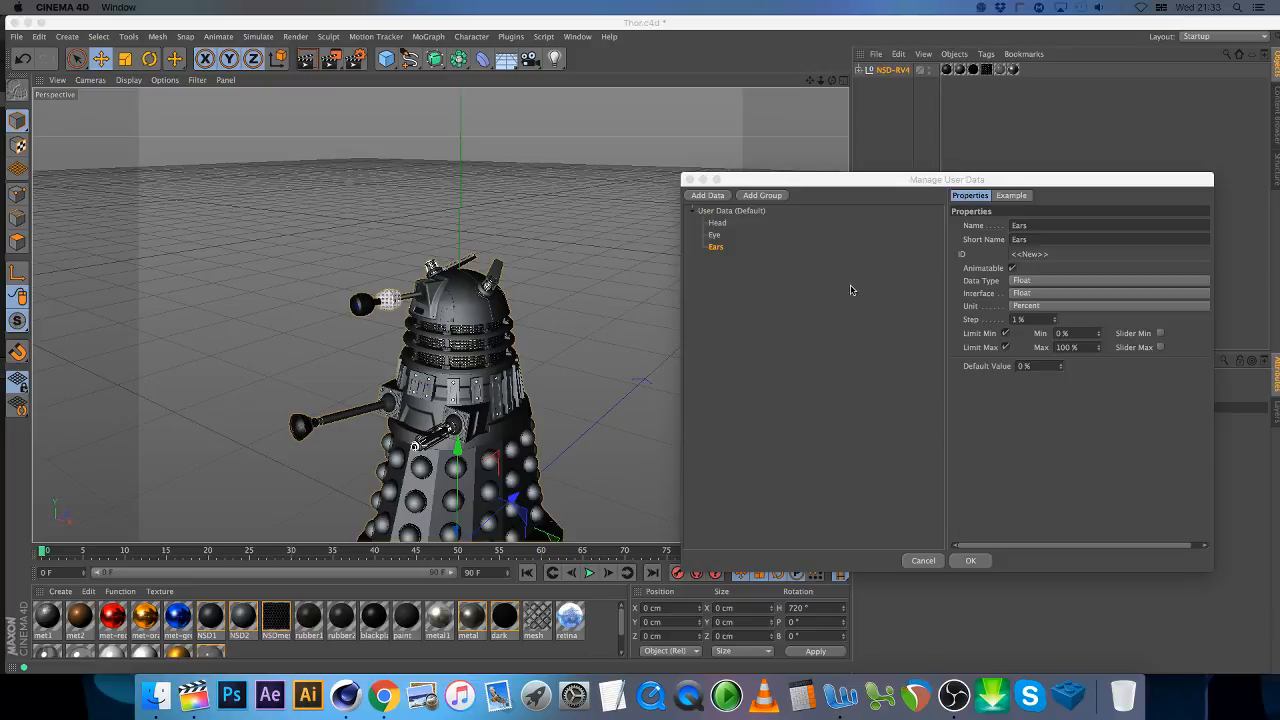
{"action": "left_click", "coordinate": [1039, 290]}
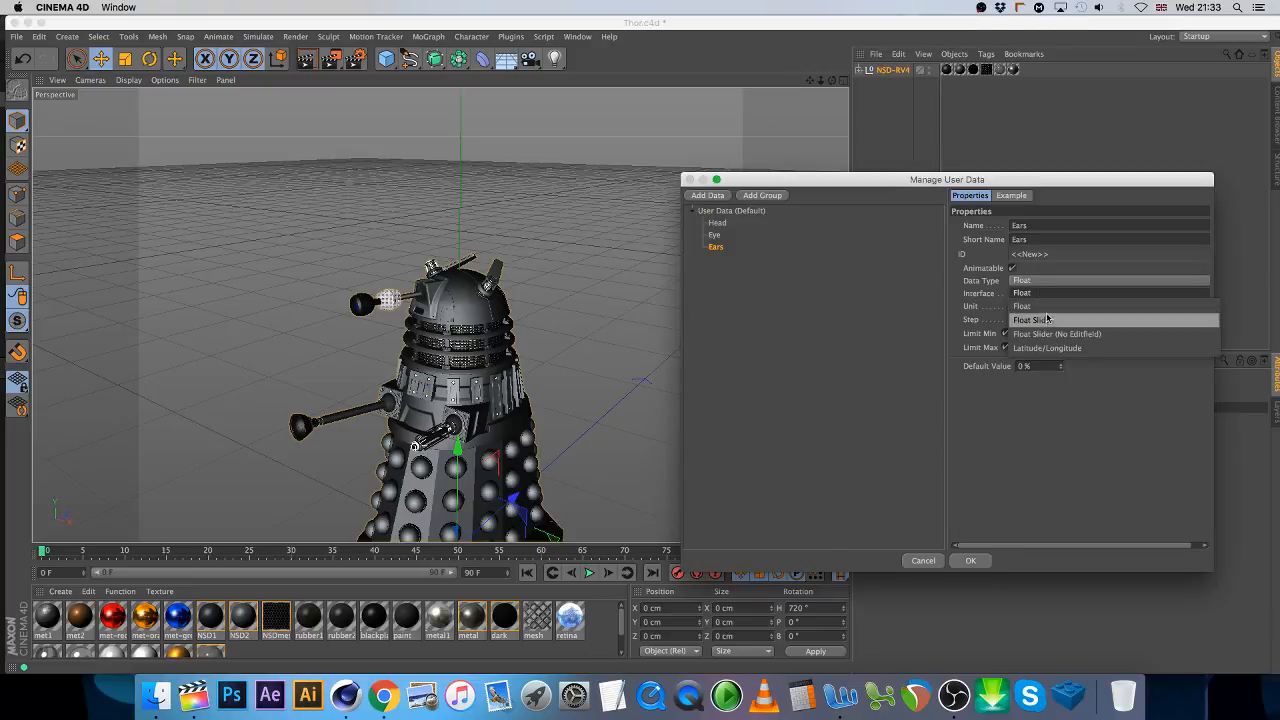
{"action": "left_click", "coordinate": [1044, 318]}
{"action": "left_click", "coordinate": [750, 280]}
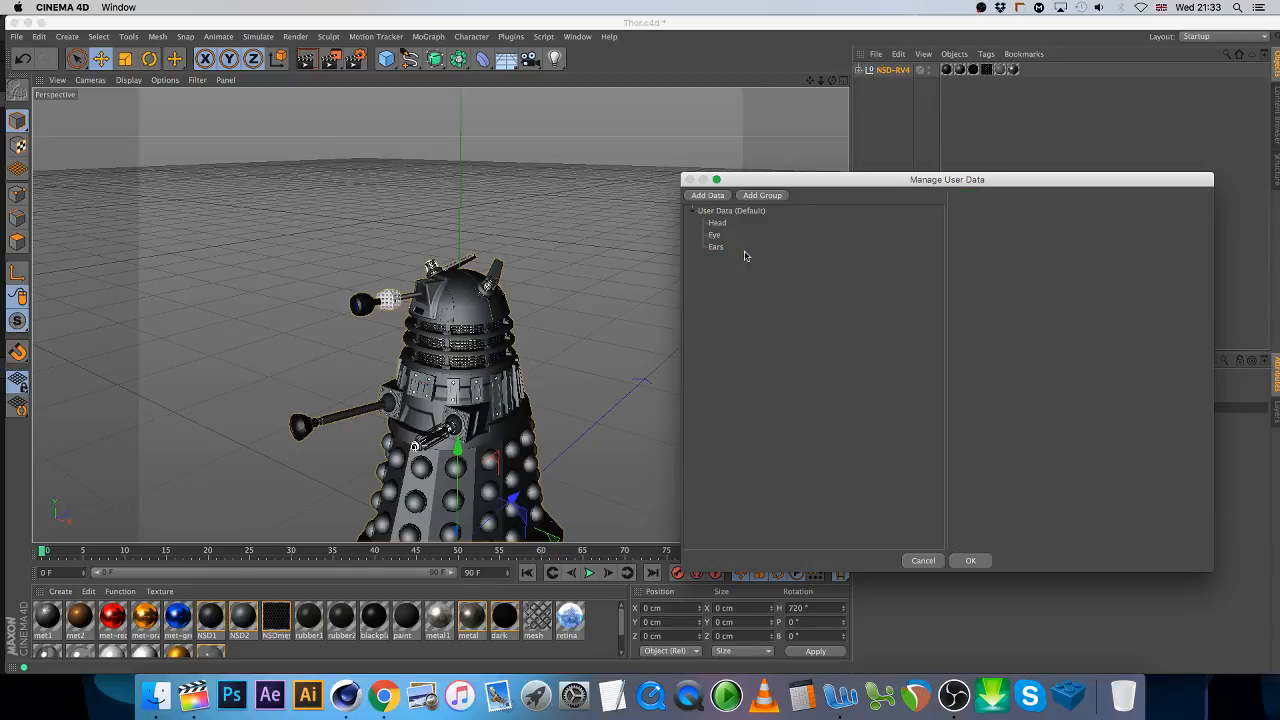
- Add a user data entry named Arm with the Vector data type, 2D Vector Field interface and Percent units
{"action": "left_click", "coordinate": [728, 211]}
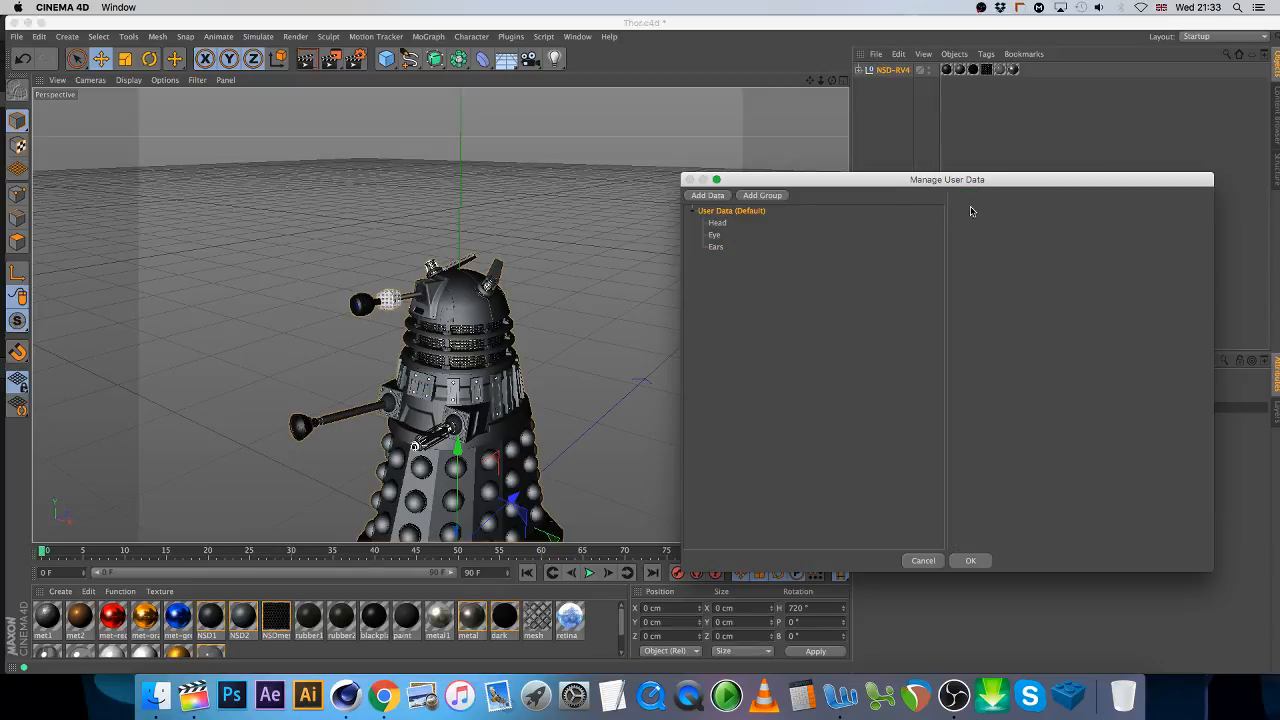
{"action": "left_click", "coordinate": [708, 195]}
{"action": "double_click", "coordinate": [1052, 225]}
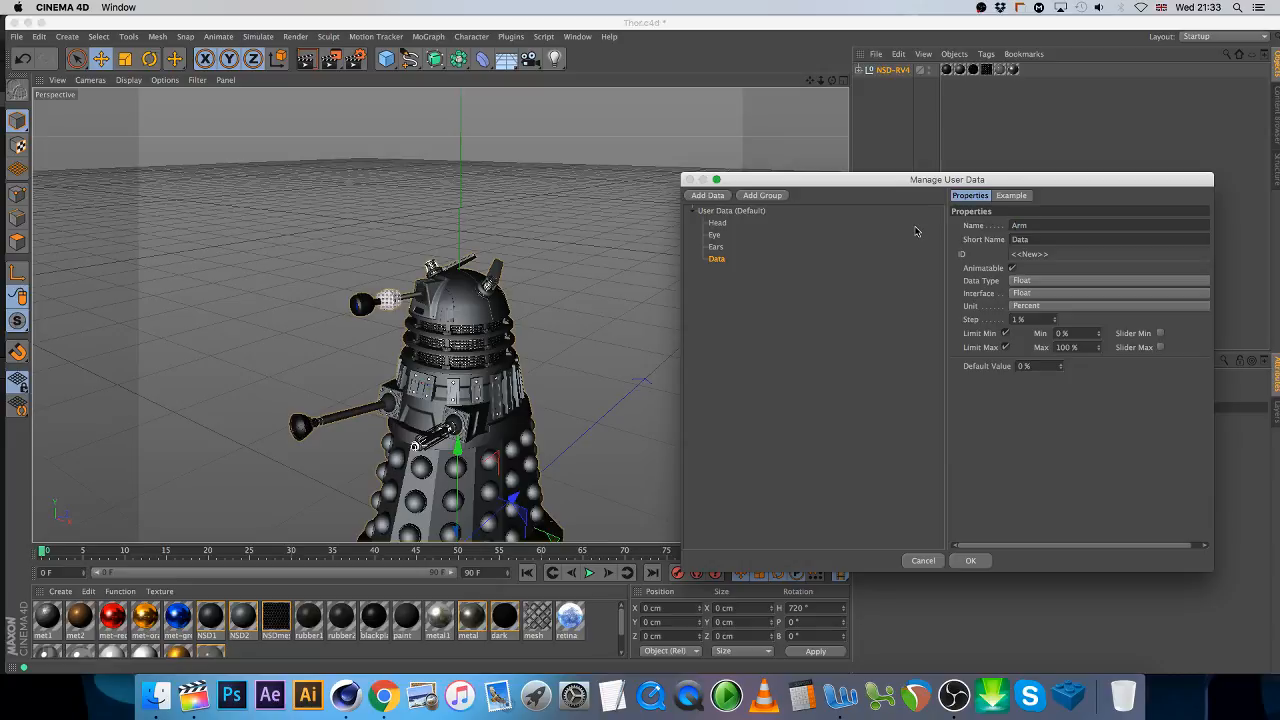
{"action": "left_click", "coordinate": [1034, 283]}
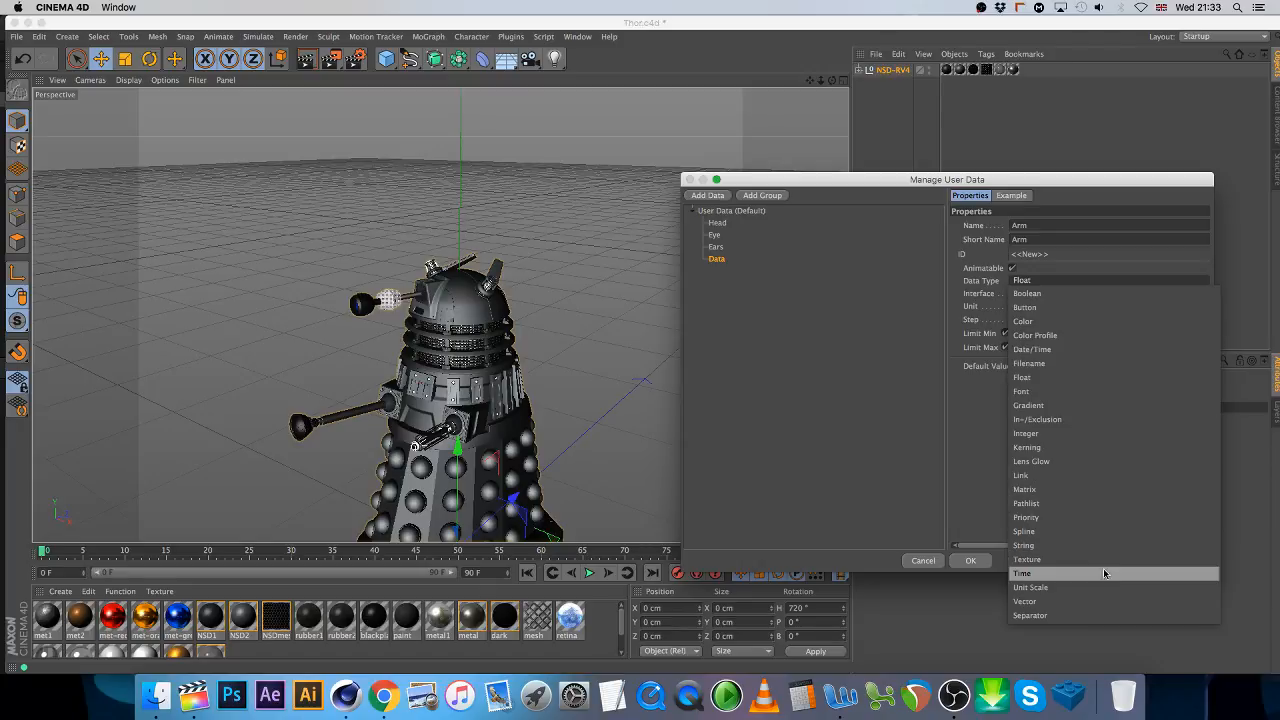
{"action": "left_click", "coordinate": [1100, 601]}
{"action": "left_click", "coordinate": [1060, 293]}
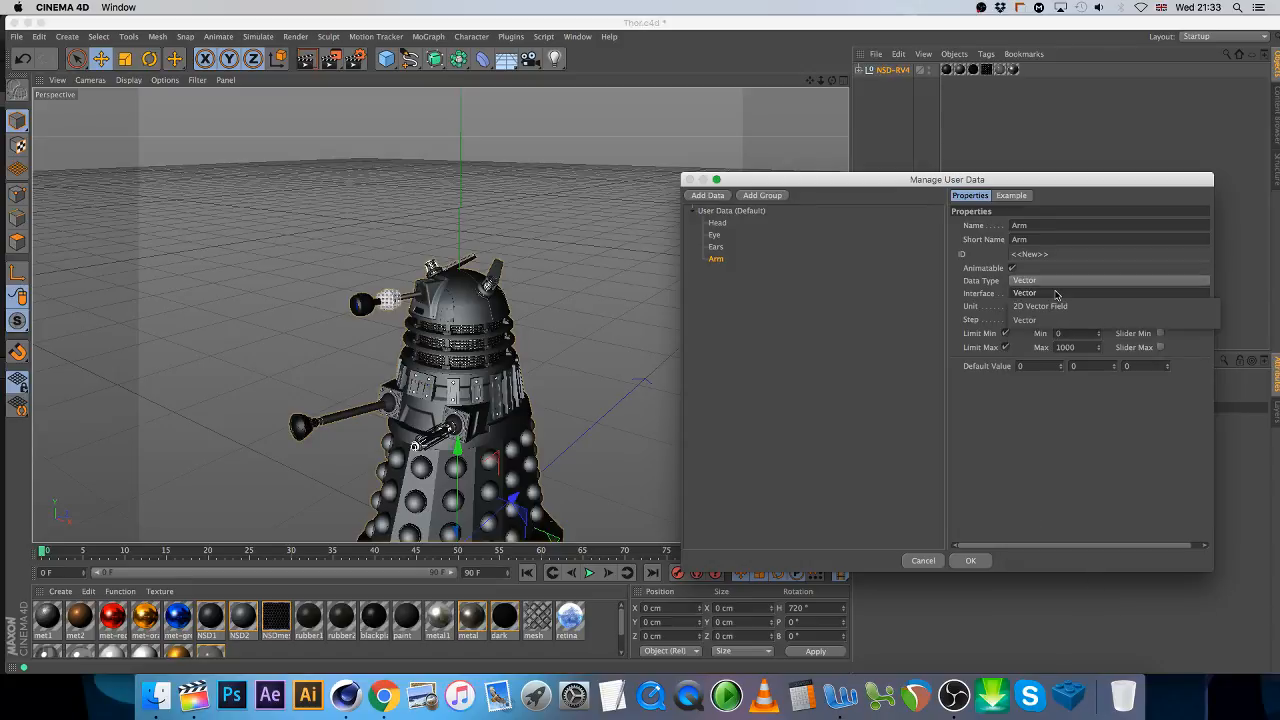
{"action": "left_click", "coordinate": [1058, 306]}
{"action": "left_click", "coordinate": [1060, 306]}
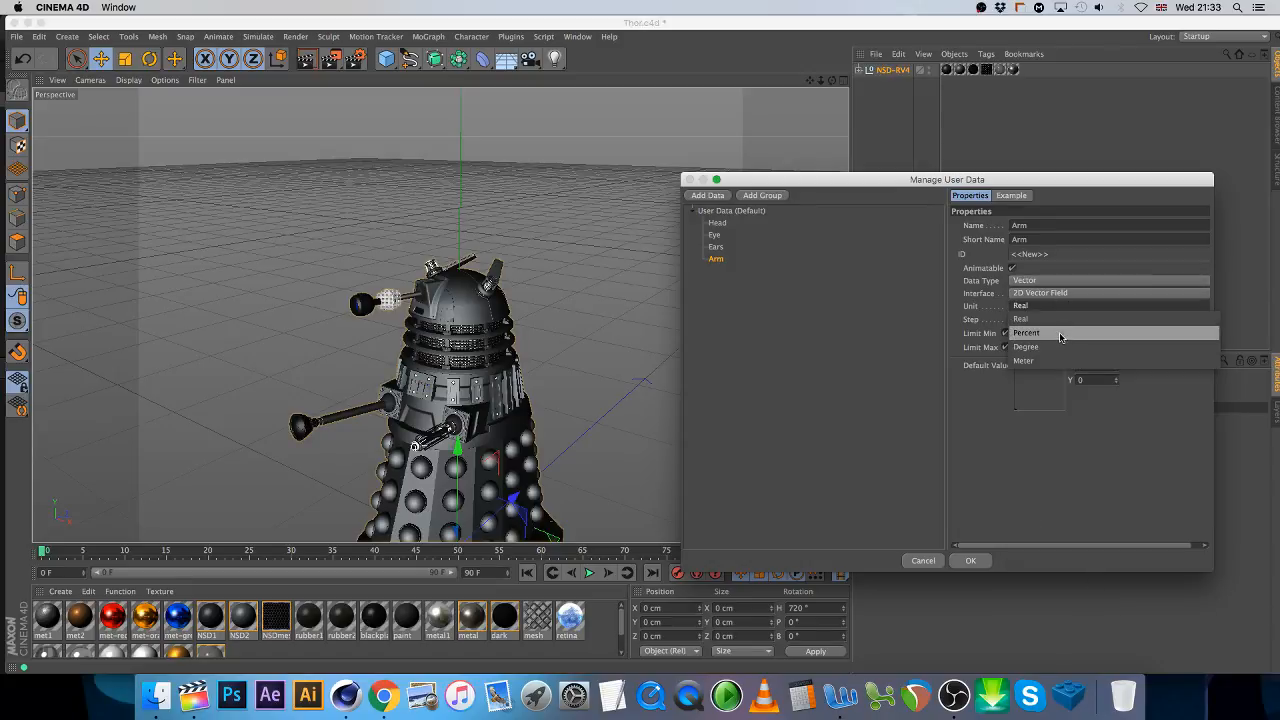
{"action": "left_click", "coordinate": [1063, 334]}
- Limit the Arm vector field to -45% minimum and 45% maximum, and accept the user data entries
{"action": "left_click", "coordinate": [1062, 333]}
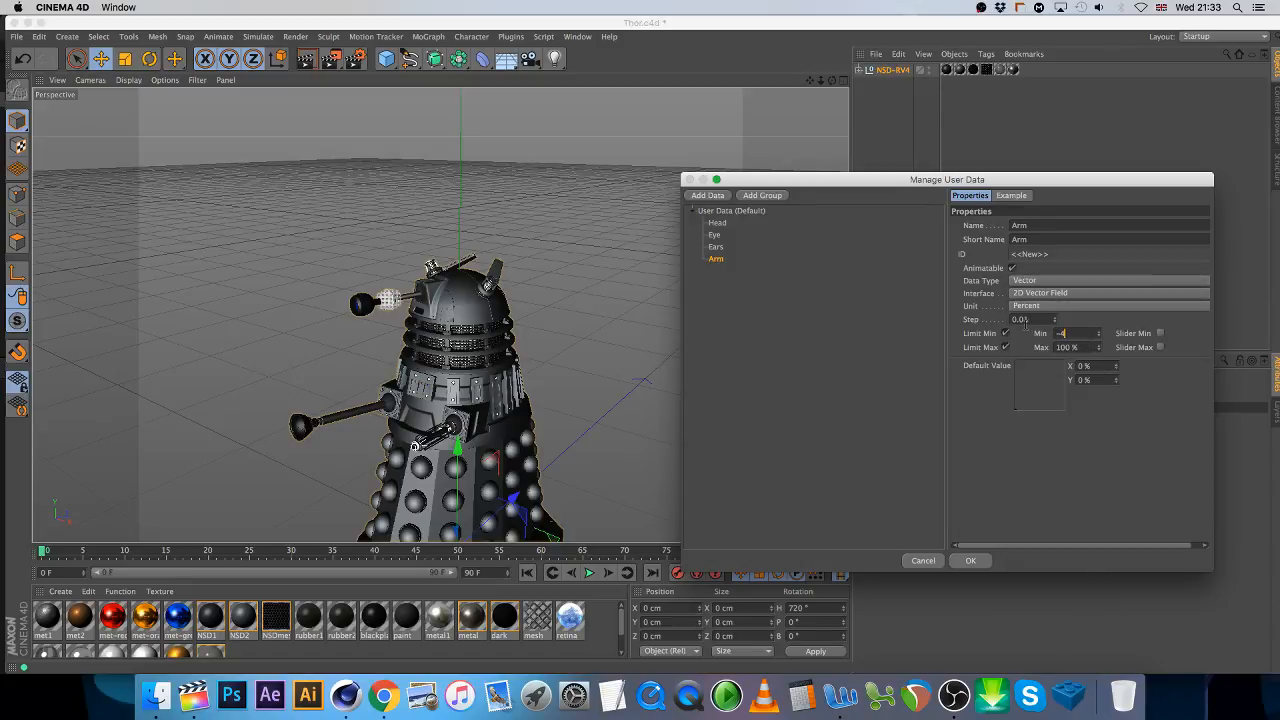
{"action": "type", "text": "-45"}
{"action": "key", "text": "Return"}
{"action": "left_click", "coordinate": [1069, 346]}
{"action": "key", "text": "Return"}
{"action": "key", "text": "Return"}
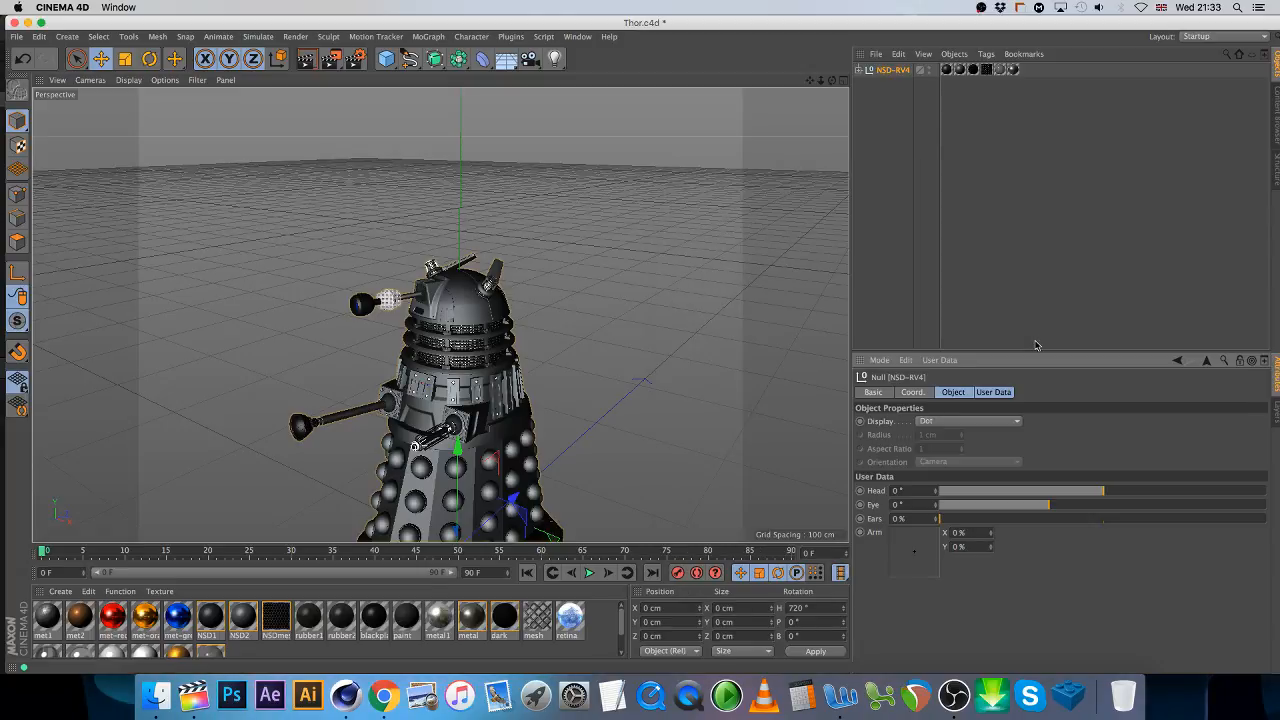
- Duplicate the Arm user data entry, place the copy at the end of the list and rename it Gun
{"action": "left_click", "coordinate": [938, 360]}
{"action": "left_click", "coordinate": [950, 390]}
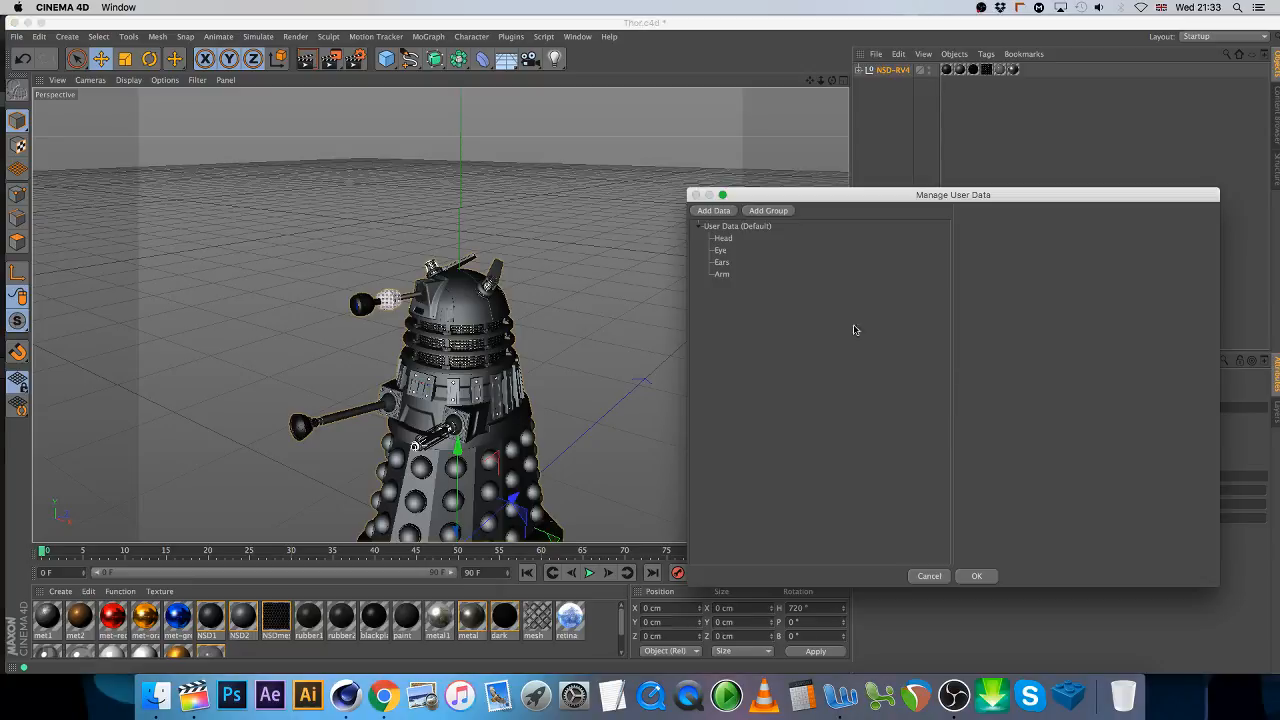
{"action": "left_click", "coordinate": [722, 274]}
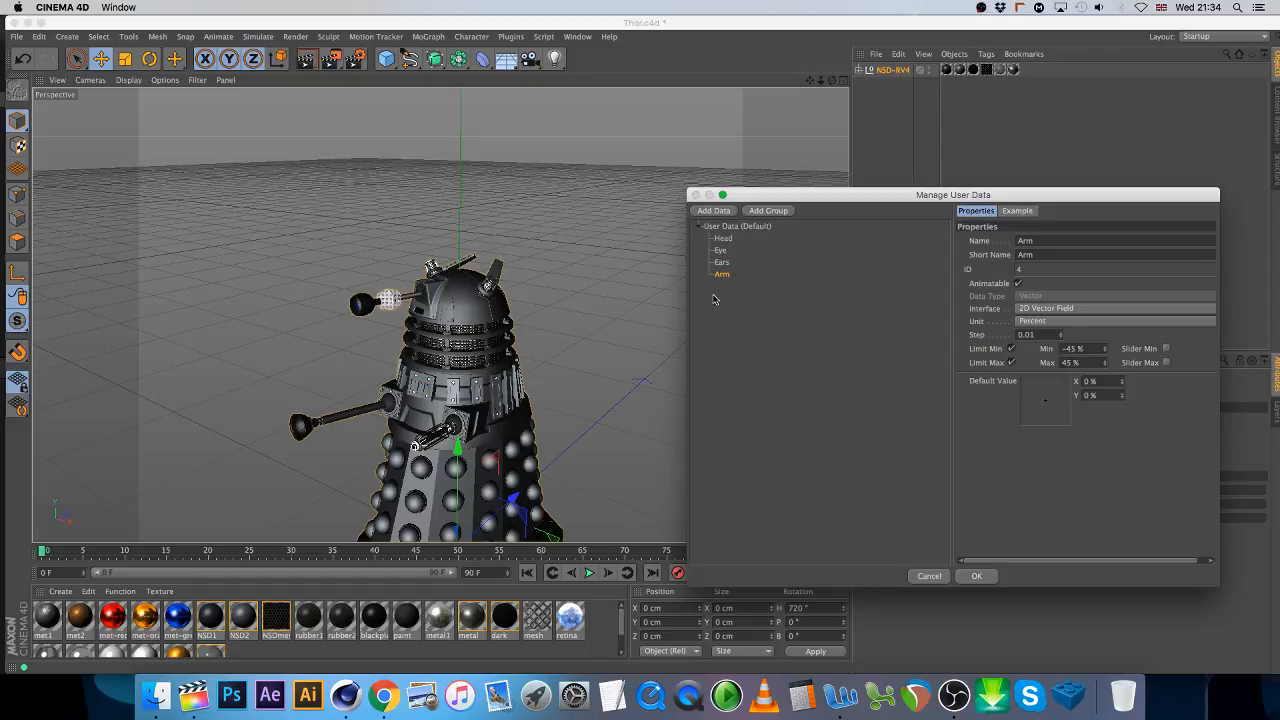
{"action": "right_click", "coordinate": [741, 230]}
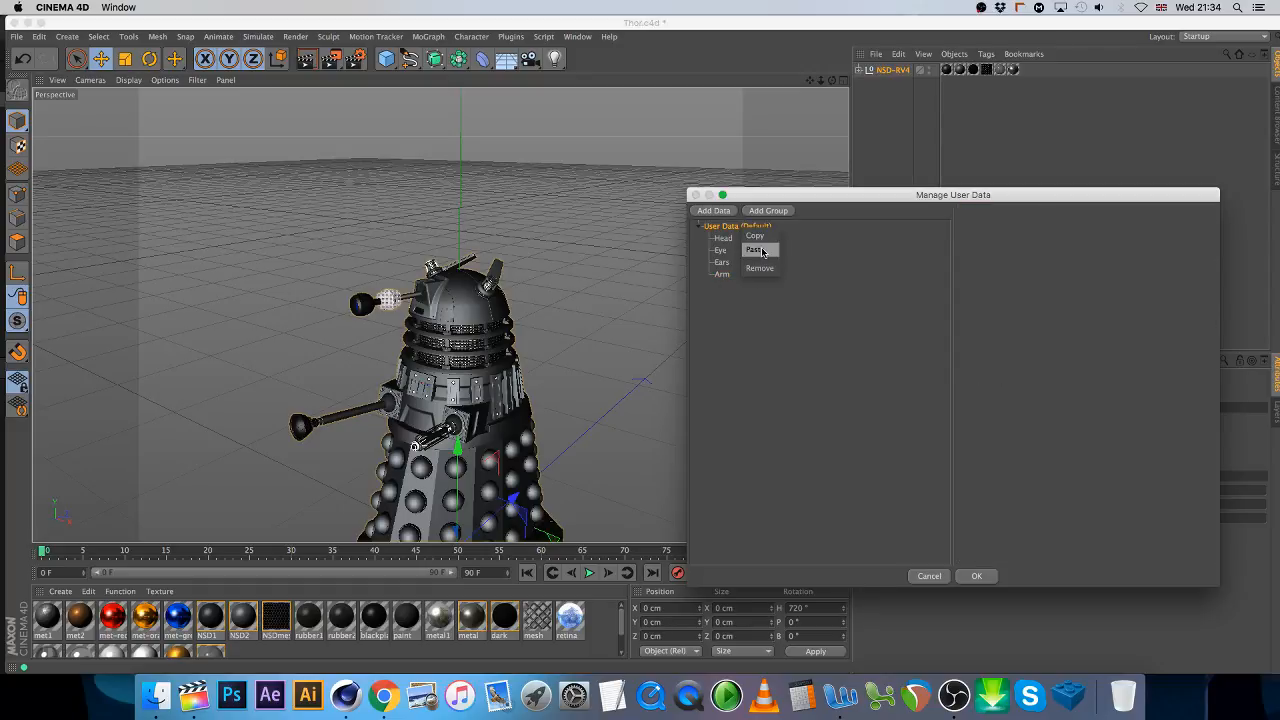
{"action": "left_click", "coordinate": [762, 250]}
{"action": "left_click", "coordinate": [721, 241]}
{"action": "left_click_drag", "start_coordinate": [722, 243], "coordinate": [725, 291]}
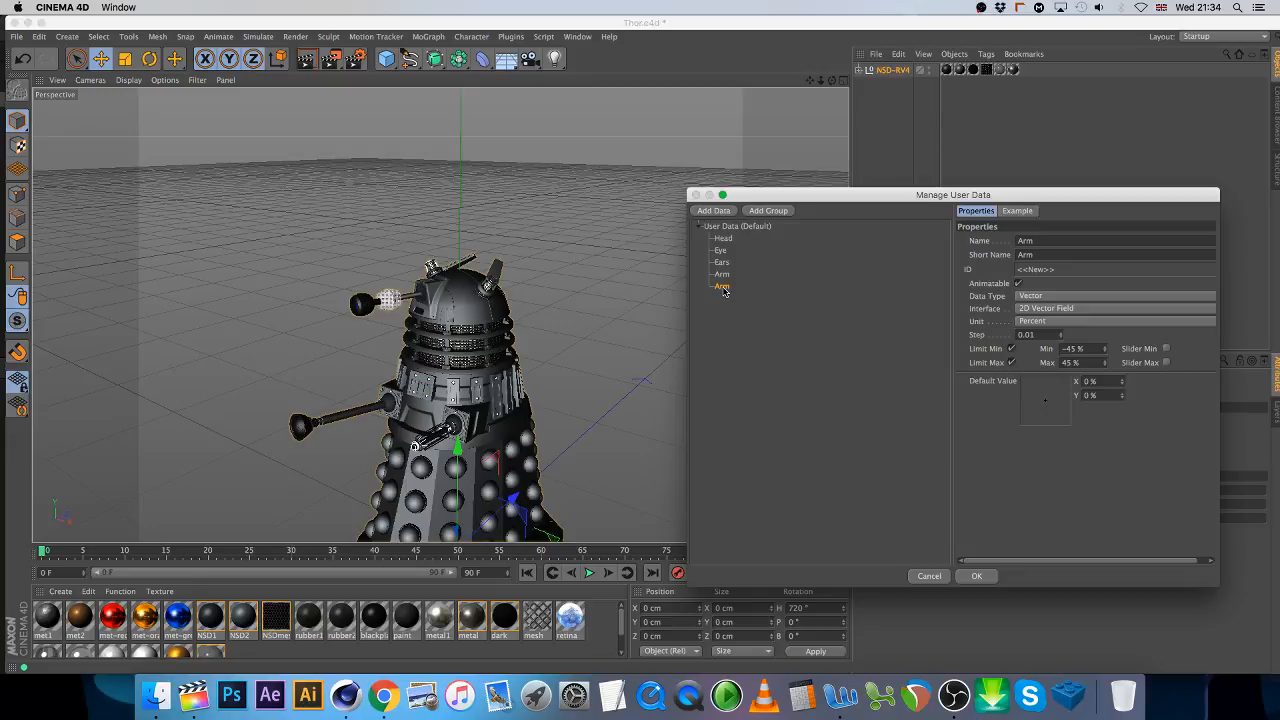
{"action": "left_click", "coordinate": [1135, 240]}
{"action": "type", "text": "Gu"}
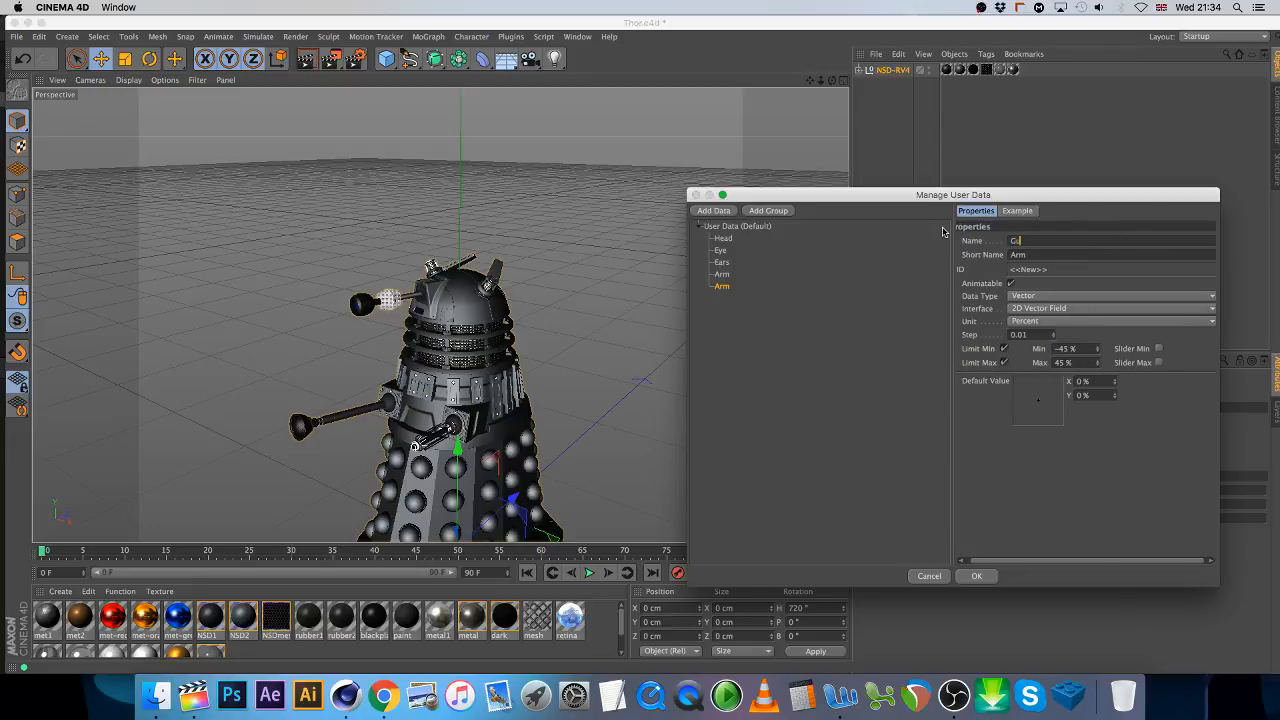
{"action": "type", "text": "n"}
{"action": "key", "text": "Return"}
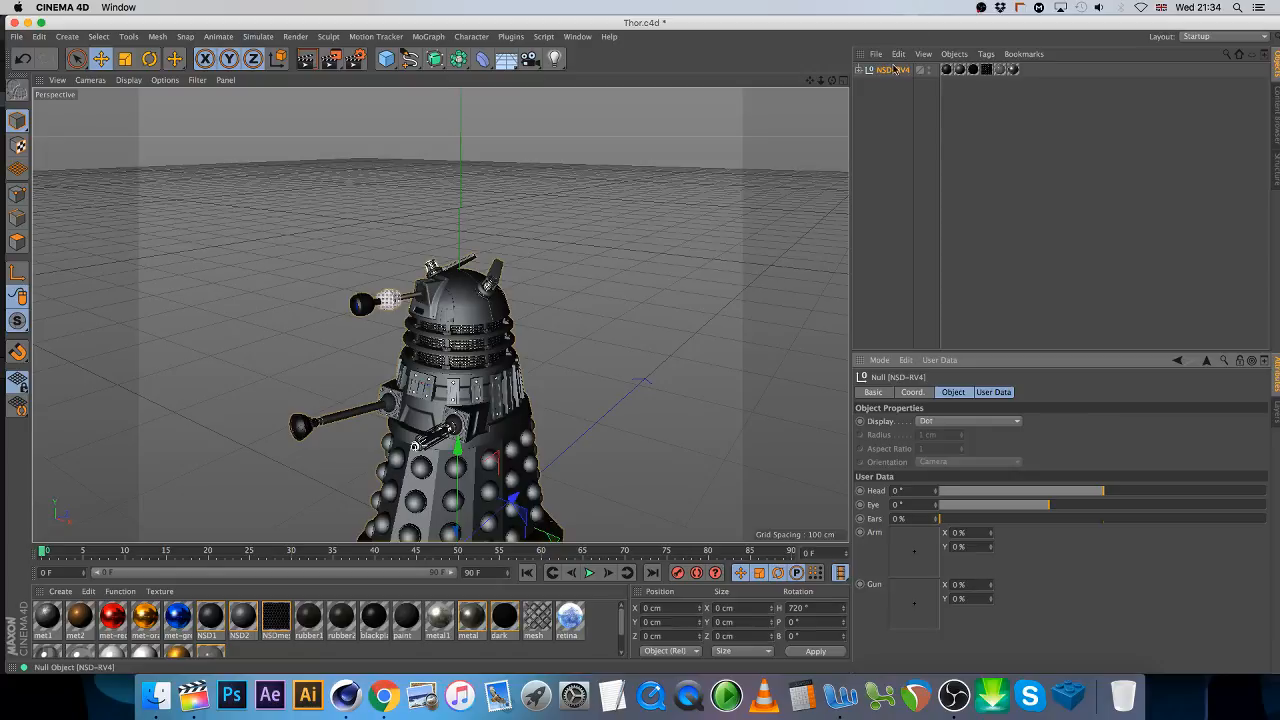
- Add an XPresso tag to the NSD-RV4 object and place NSD-RV4 as a node in the XPresso Editor
{"action": "left_click", "coordinate": [986, 54]}
{"action": "mouse_move", "coordinate": [1020, 71]}
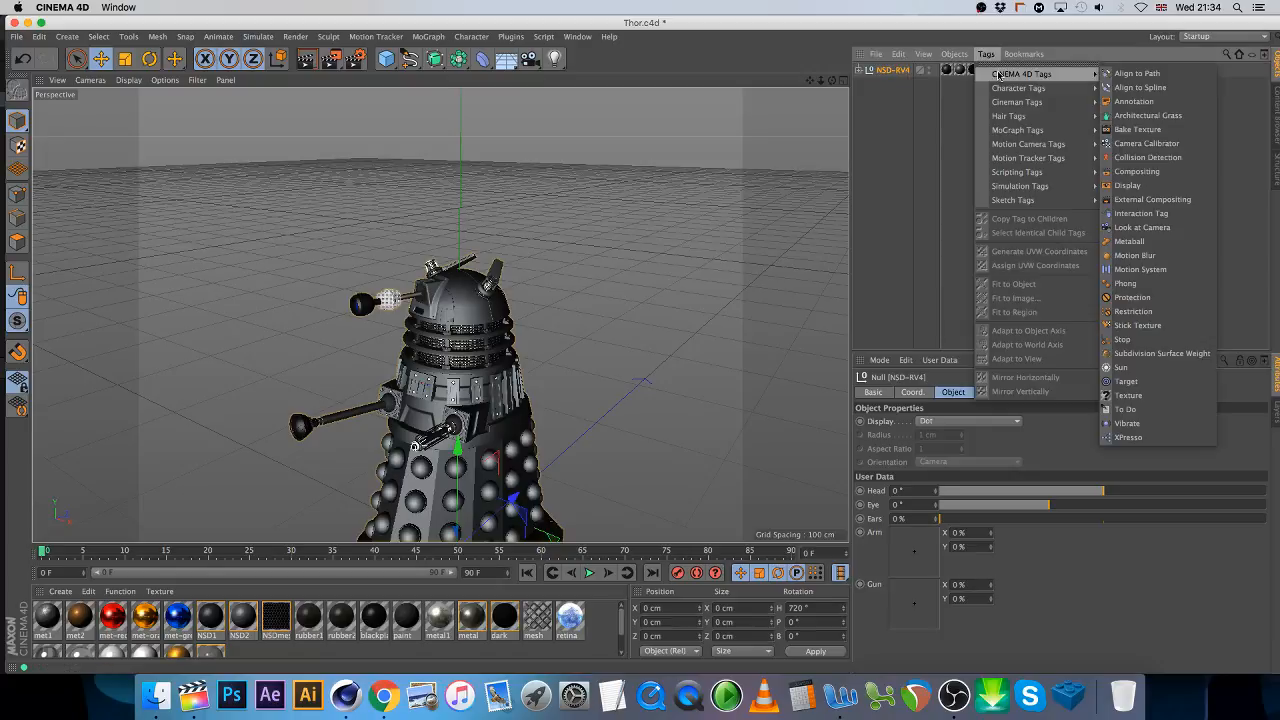
{"action": "left_click", "coordinate": [1158, 422]}
{"action": "left_click_drag", "start_coordinate": [890, 69], "coordinate": [230, 358]}
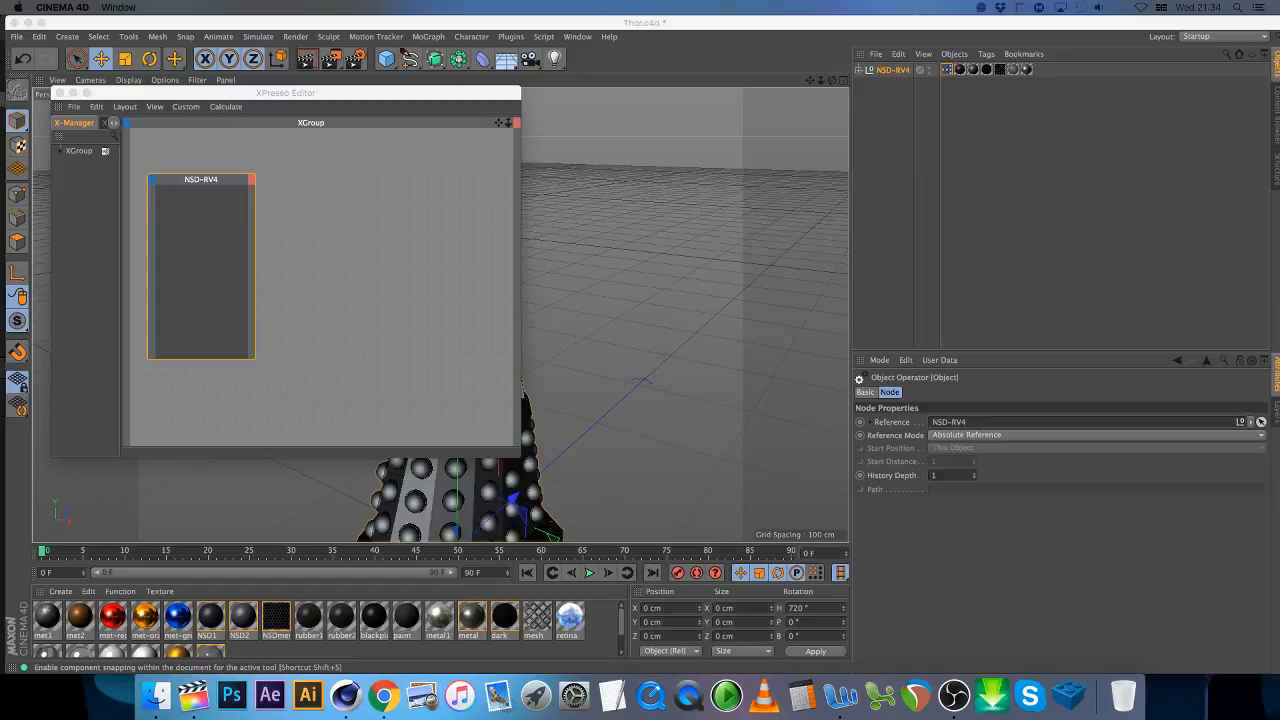
- Add the Head, Eye and Ears user data as output ports on the NSD-RV4 node
{"action": "left_click", "coordinate": [252, 180]}
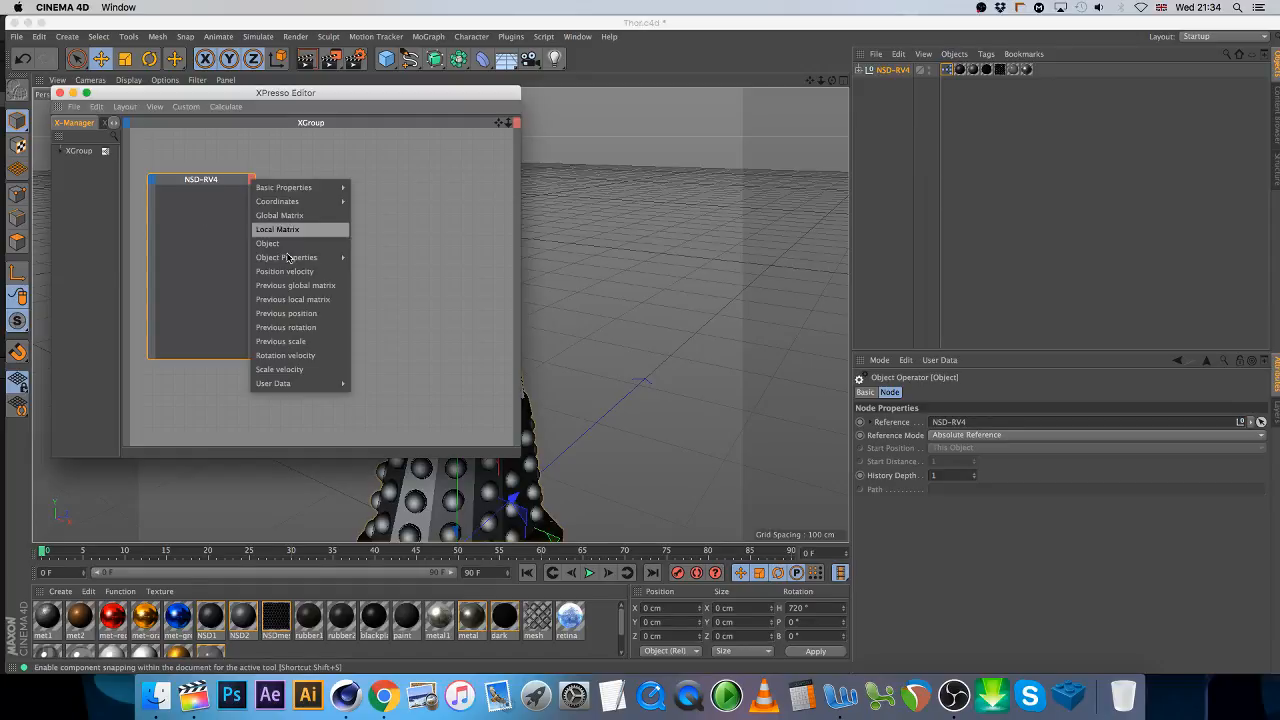
{"action": "mouse_move", "coordinate": [330, 383]}
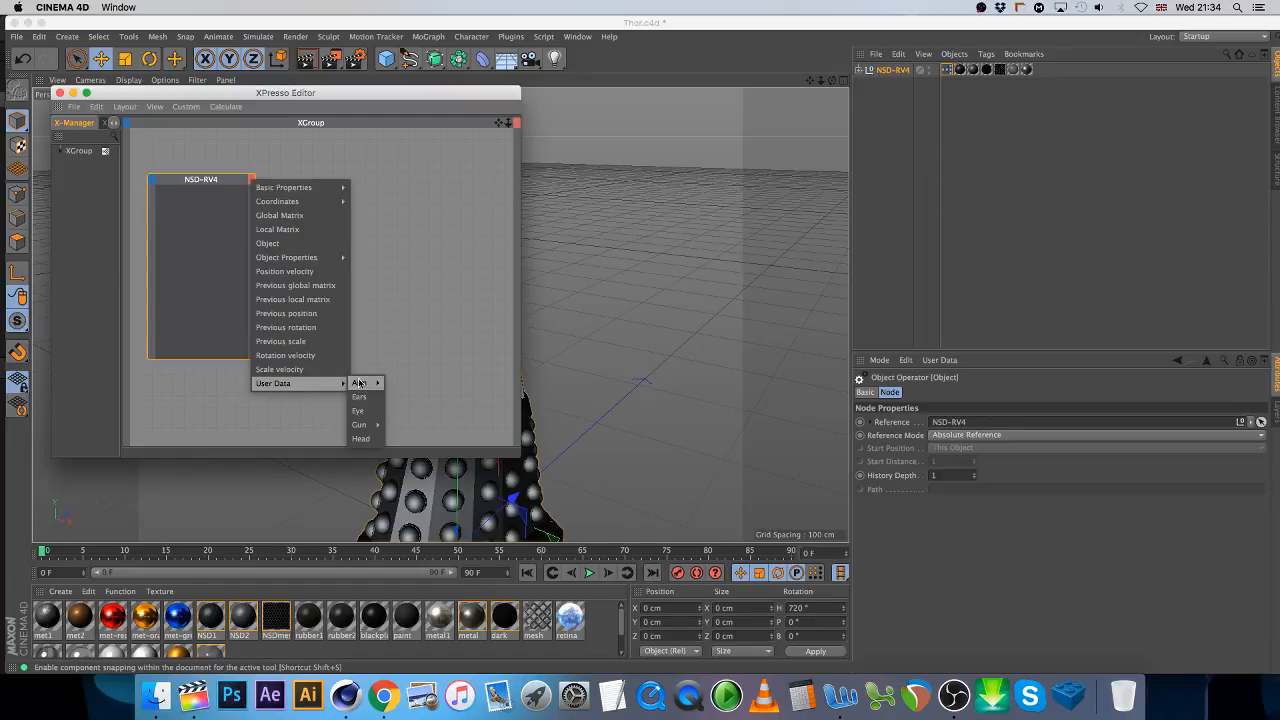
{"action": "left_click", "coordinate": [361, 440]}
{"action": "left_click", "coordinate": [252, 180]}
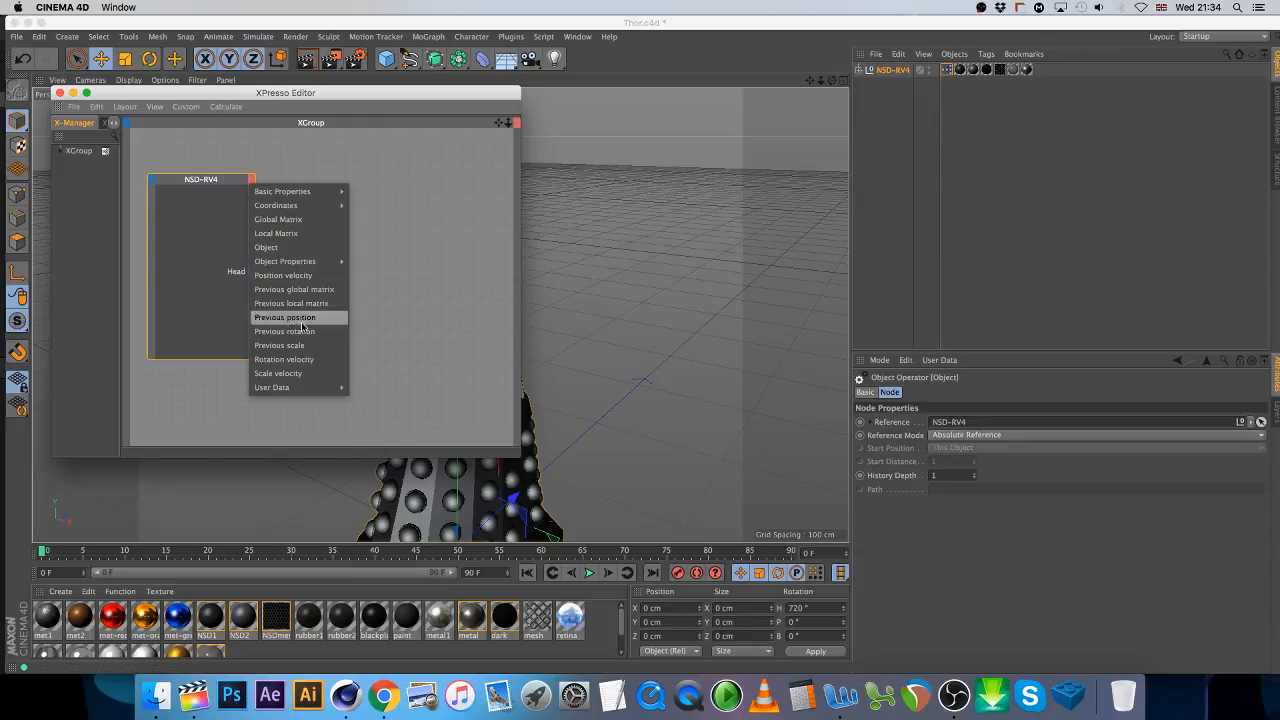
{"action": "mouse_move", "coordinate": [330, 387]}
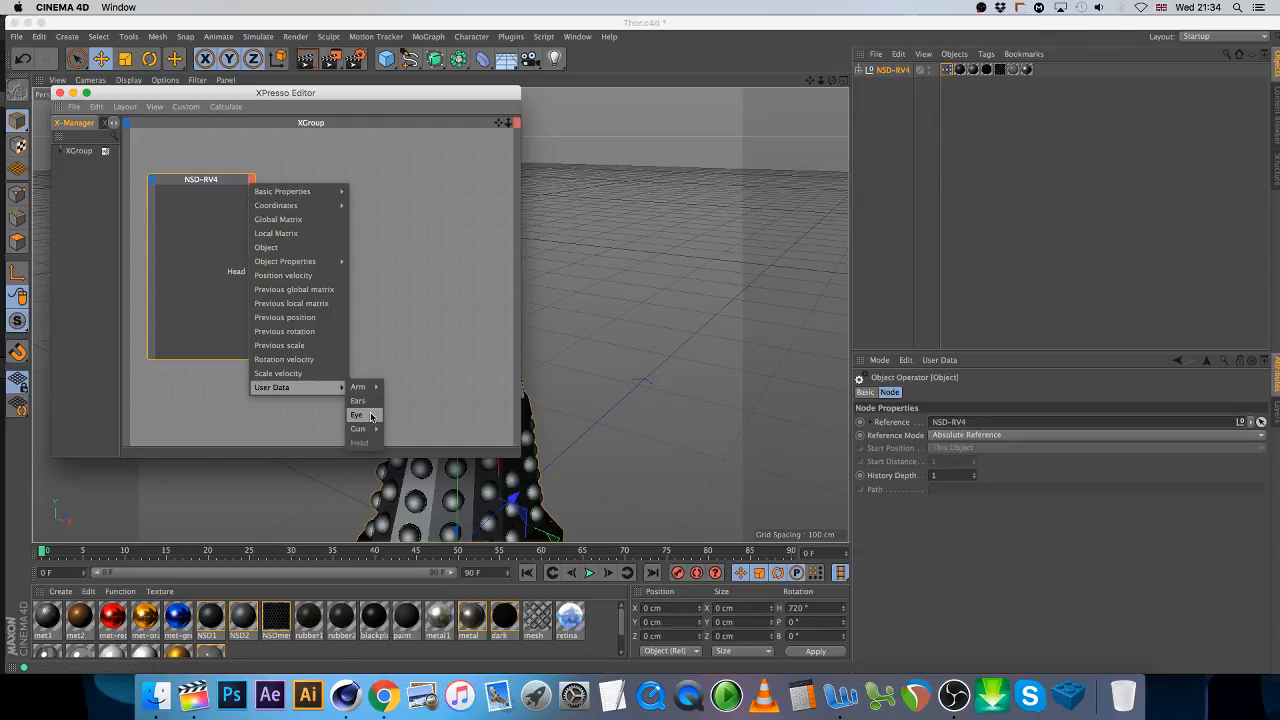
{"action": "left_click", "coordinate": [357, 414]}
{"action": "left_click", "coordinate": [251, 180]}
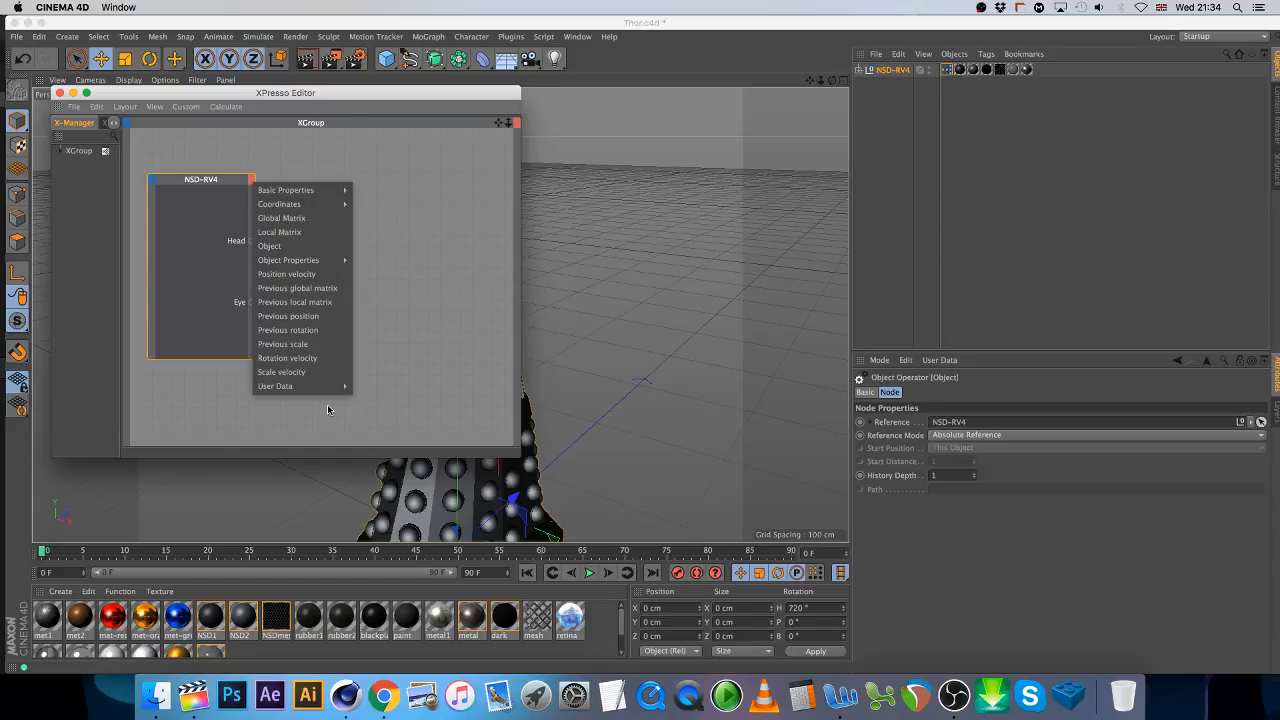
{"action": "mouse_move", "coordinate": [330, 386]}
{"action": "left_click", "coordinate": [369, 400]}
- Add Arm . X and Arm . Y user data output ports to the NSD-RV4 node
{"action": "left_click", "coordinate": [252, 180]}
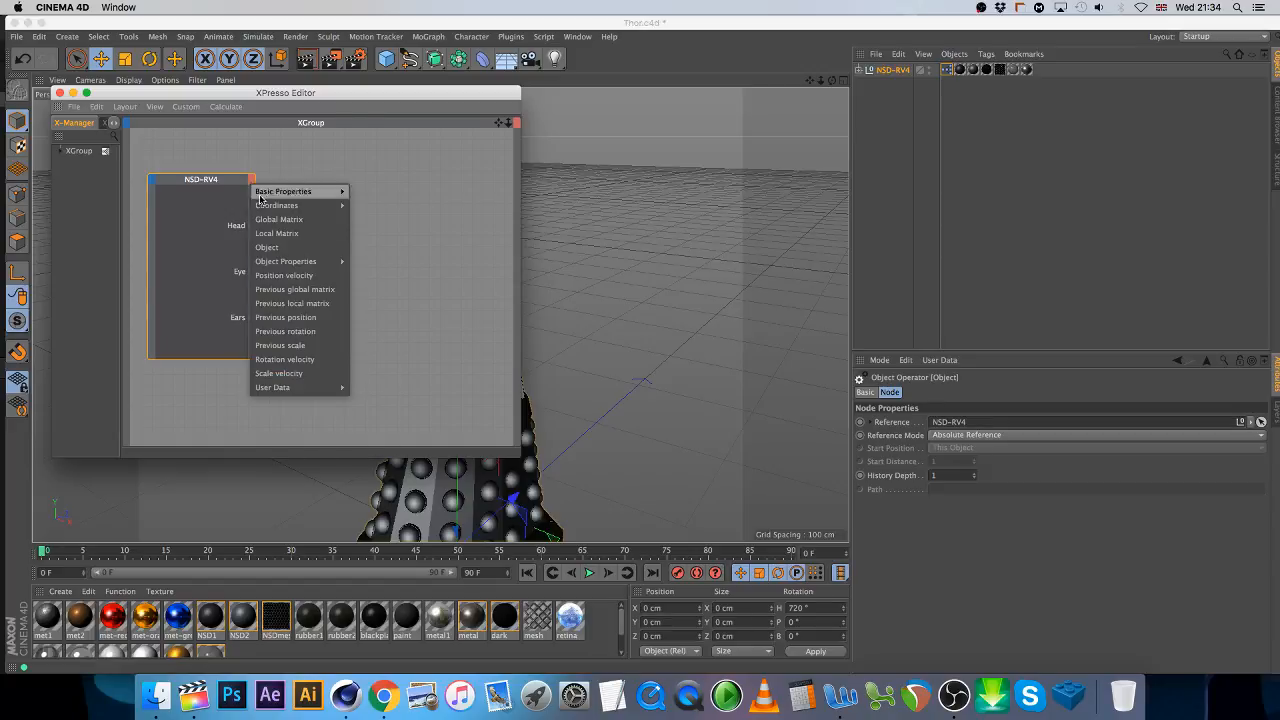
{"action": "mouse_move", "coordinate": [362, 387]}
{"action": "left_click", "coordinate": [398, 400]}
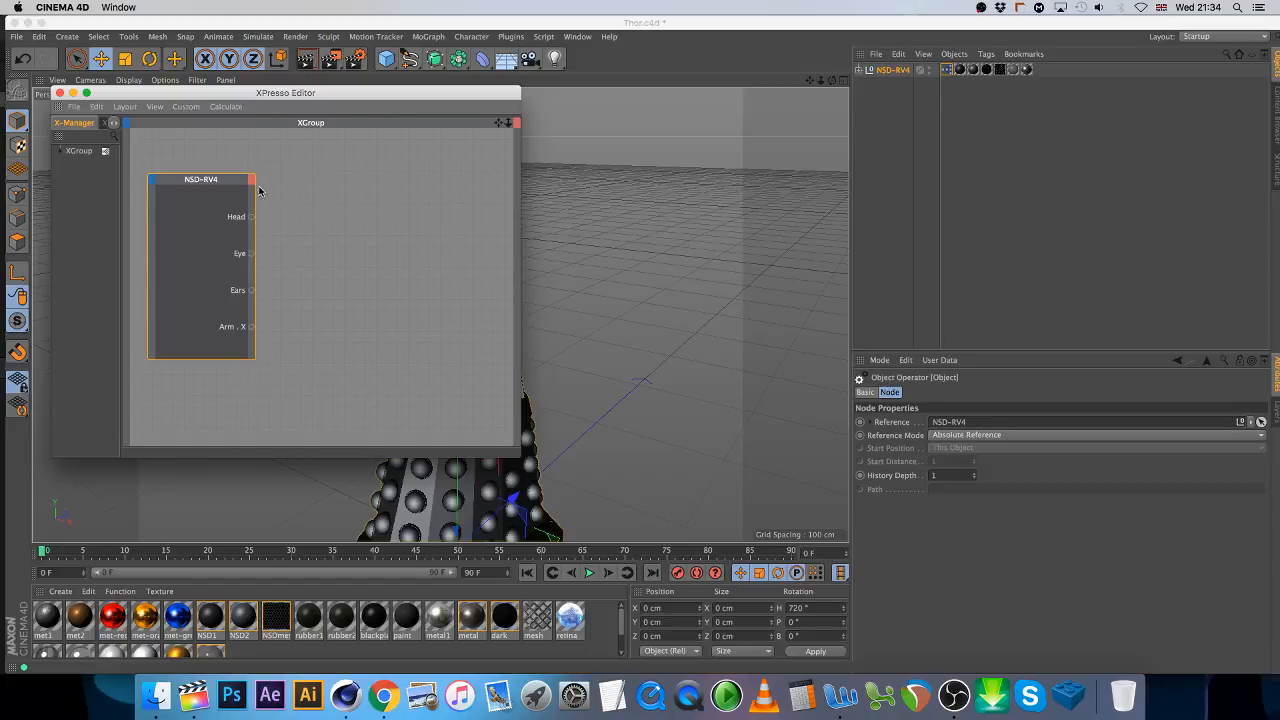
{"action": "left_click", "coordinate": [252, 180]}
{"action": "mouse_move", "coordinate": [318, 388]}
{"action": "mouse_move", "coordinate": [370, 398]}
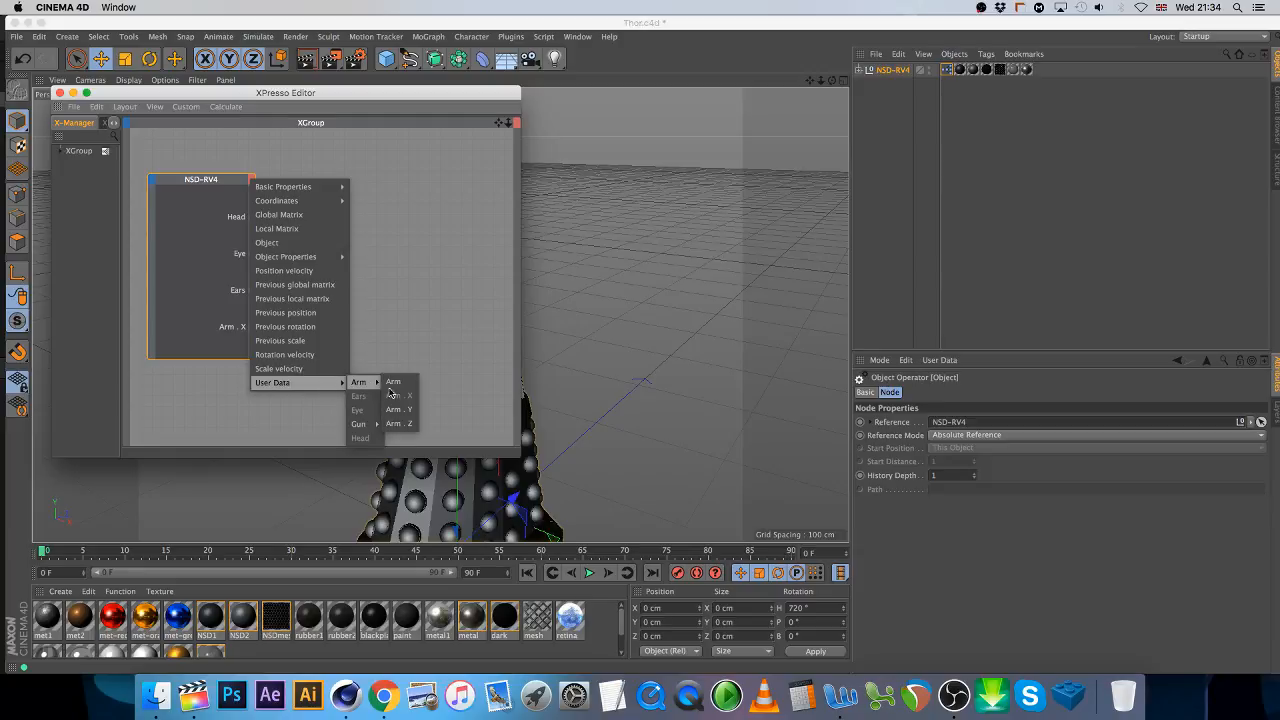
{"action": "left_click", "coordinate": [404, 413]}
- Add Gun . X and Gun . Y user data output ports to the NSD-RV4 node and make the node taller
{"action": "left_click", "coordinate": [252, 180]}
{"action": "mouse_move", "coordinate": [318, 388]}
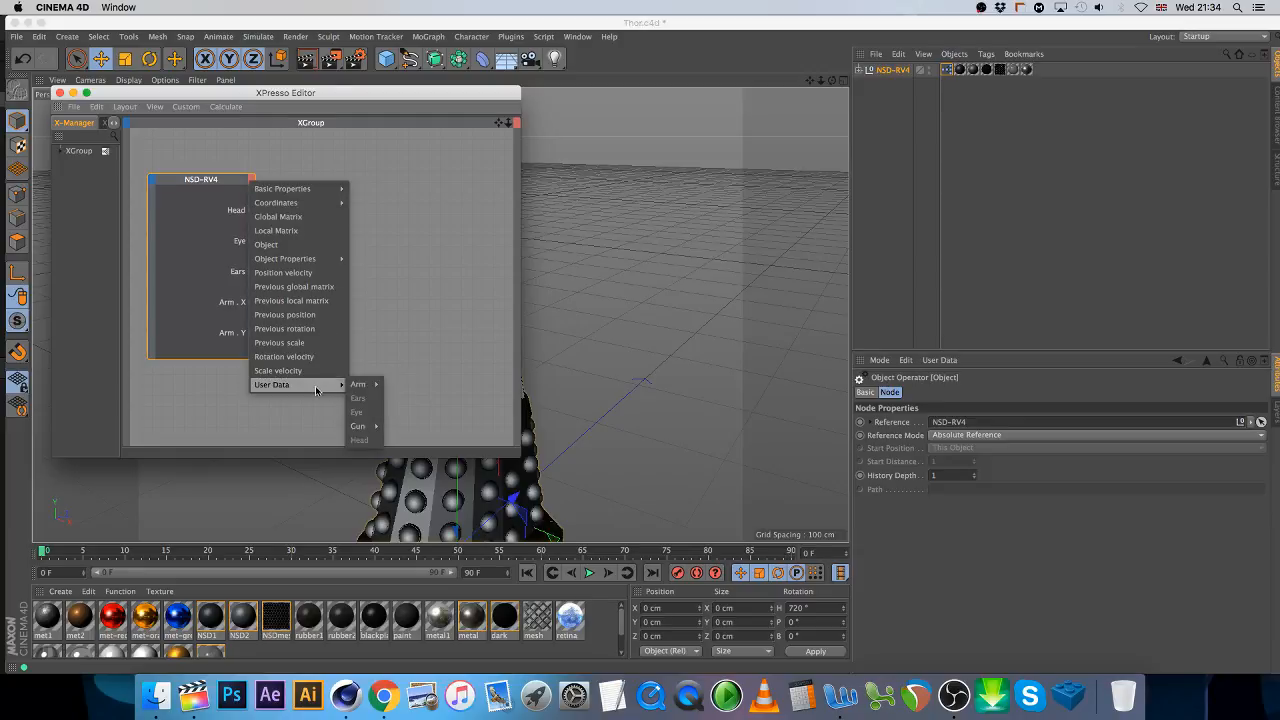
{"action": "left_click", "coordinate": [390, 430]}
{"action": "left_click", "coordinate": [252, 180]}
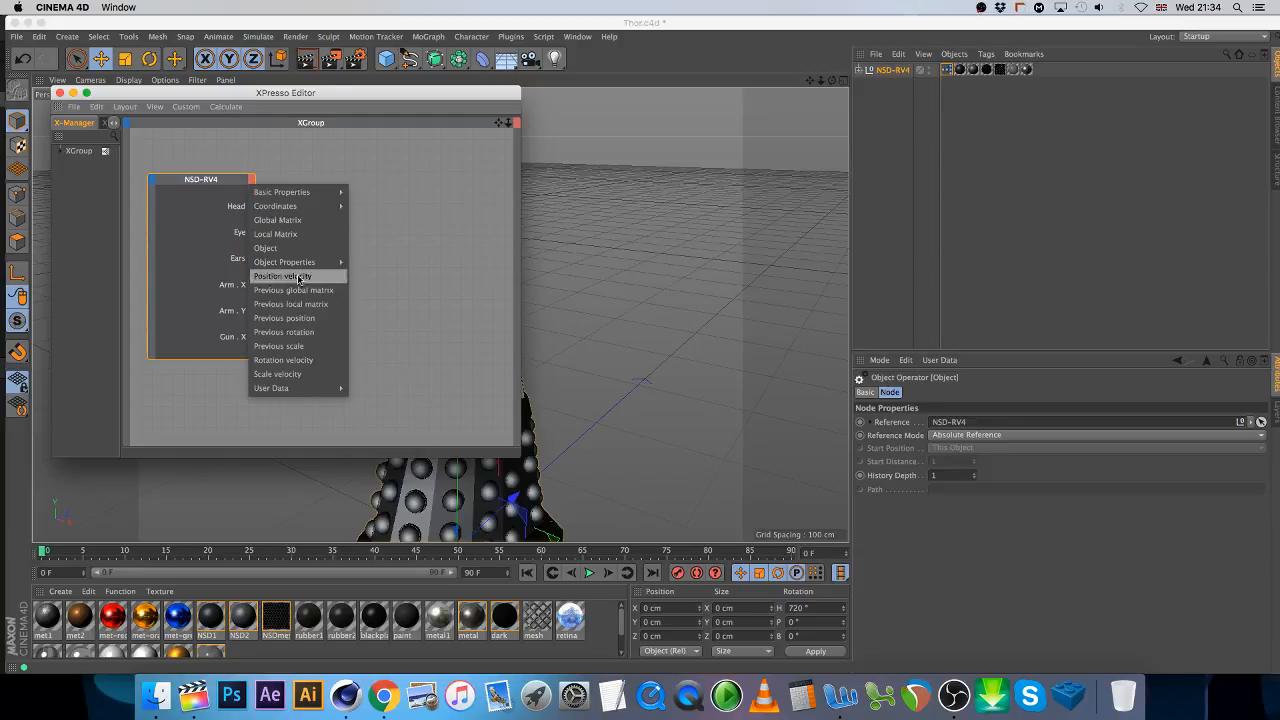
{"action": "mouse_move", "coordinate": [318, 388]}
{"action": "mouse_move", "coordinate": [388, 432]}
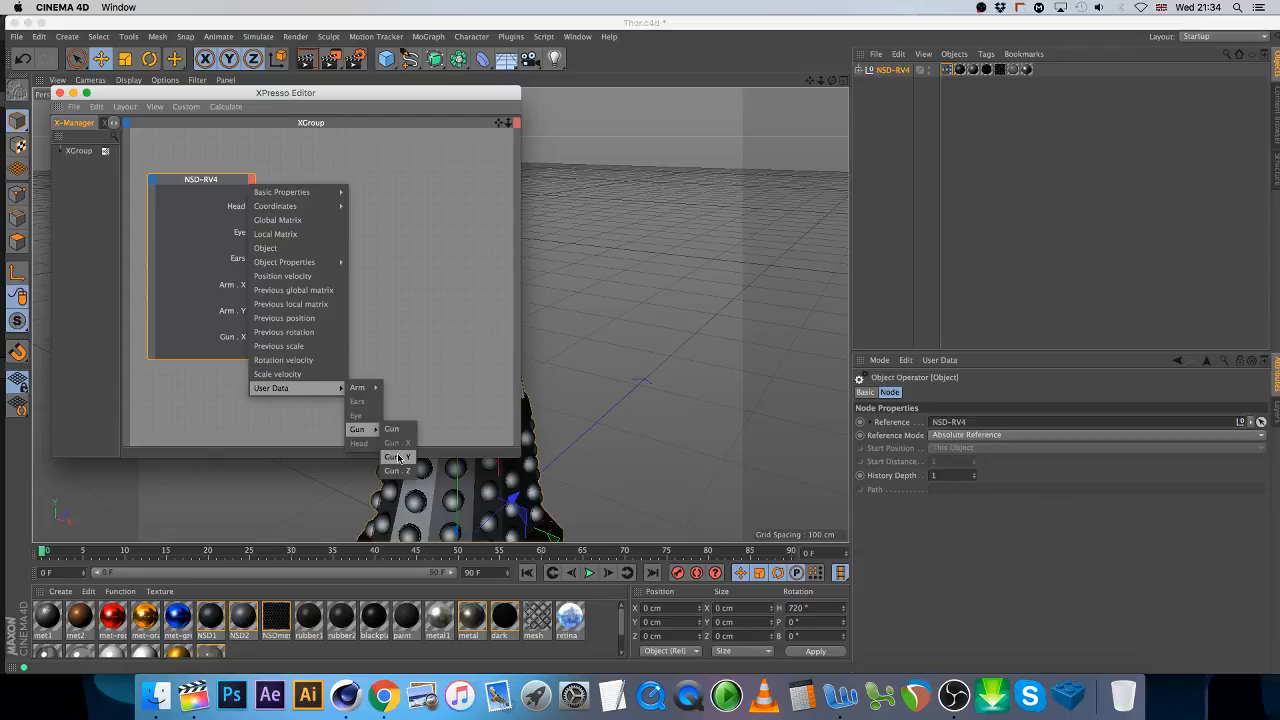
{"action": "left_click", "coordinate": [398, 457]}
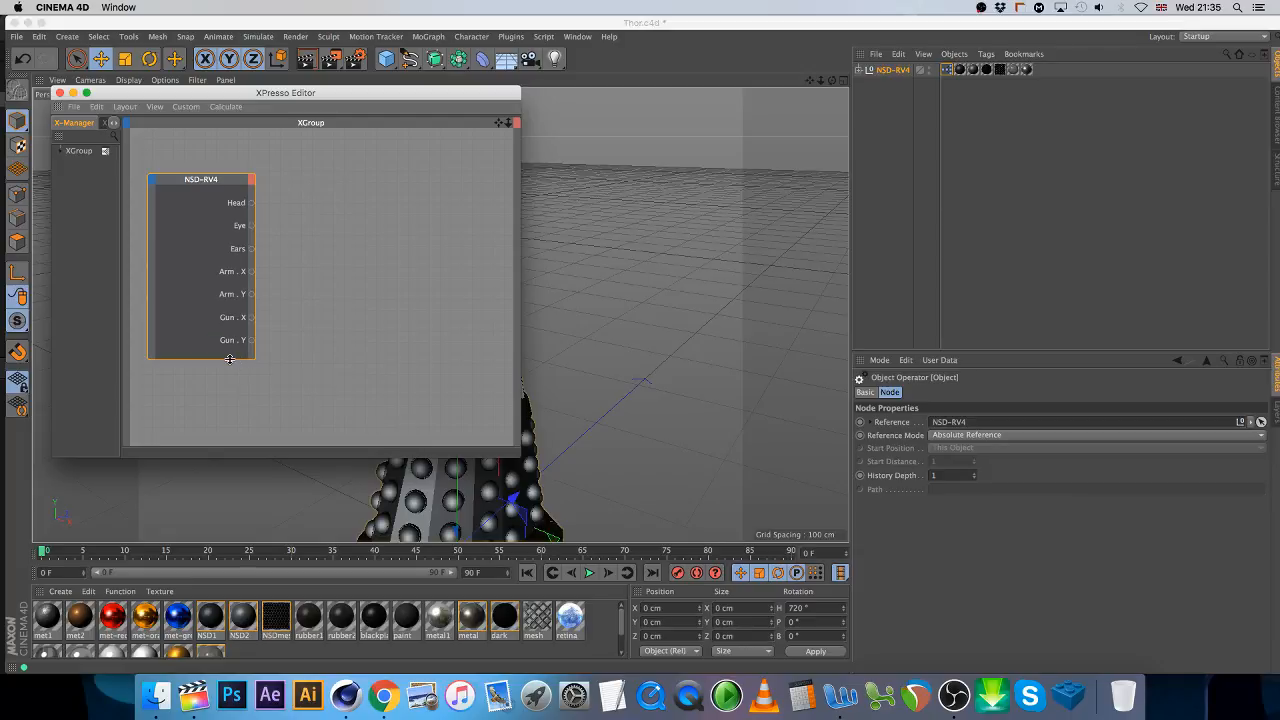
{"action": "left_click_drag", "start_coordinate": [230, 359], "coordinate": [230, 429]}
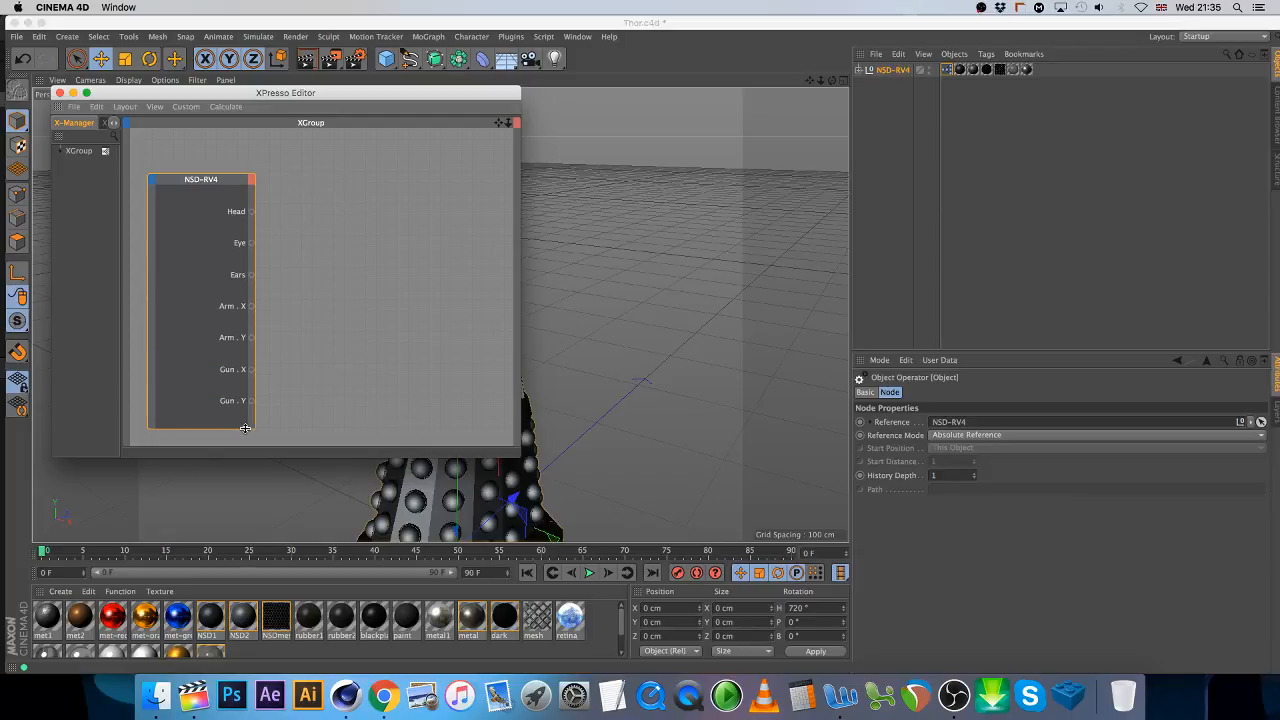
- Place the dome object as a node with a Rotation . H input and connect the Head output to it
{"action": "left_click", "coordinate": [862, 71]}
{"action": "left_click", "coordinate": [891, 86]}
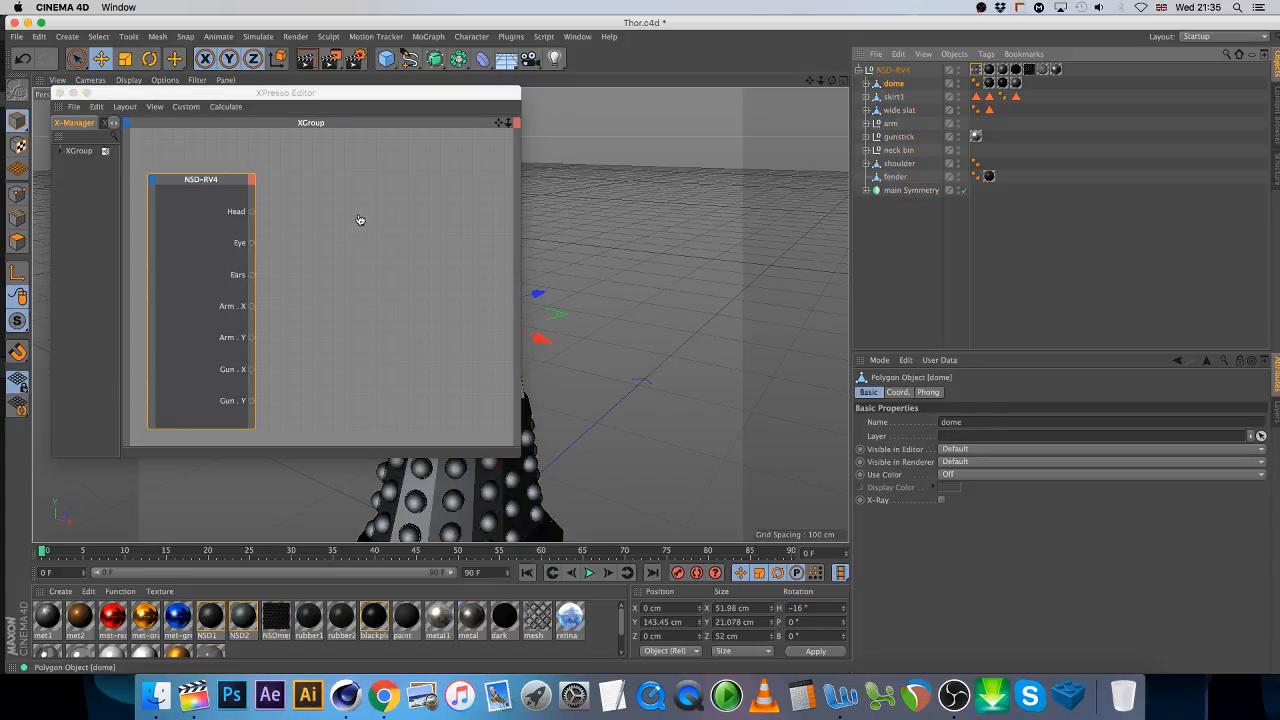
{"action": "left_click_drag", "start_coordinate": [360, 220], "coordinate": [372, 208]}
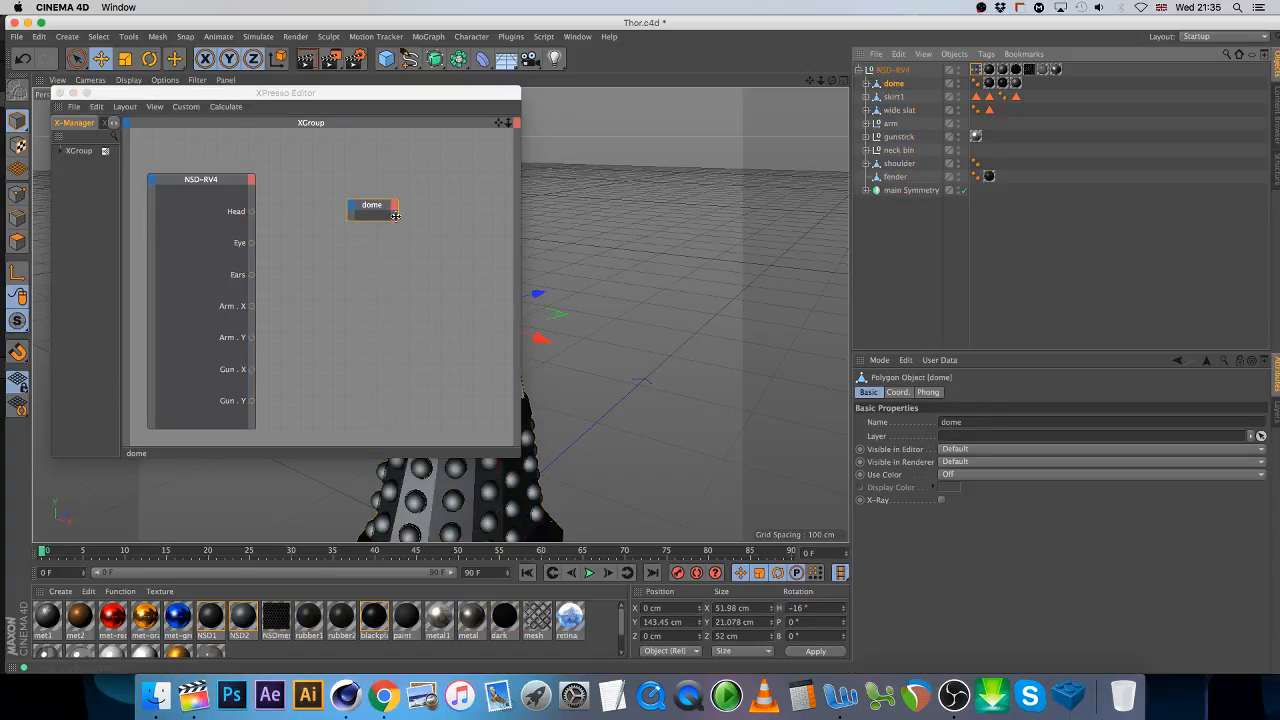
{"action": "left_click", "coordinate": [353, 206]}
{"action": "mouse_move", "coordinate": [381, 230]}
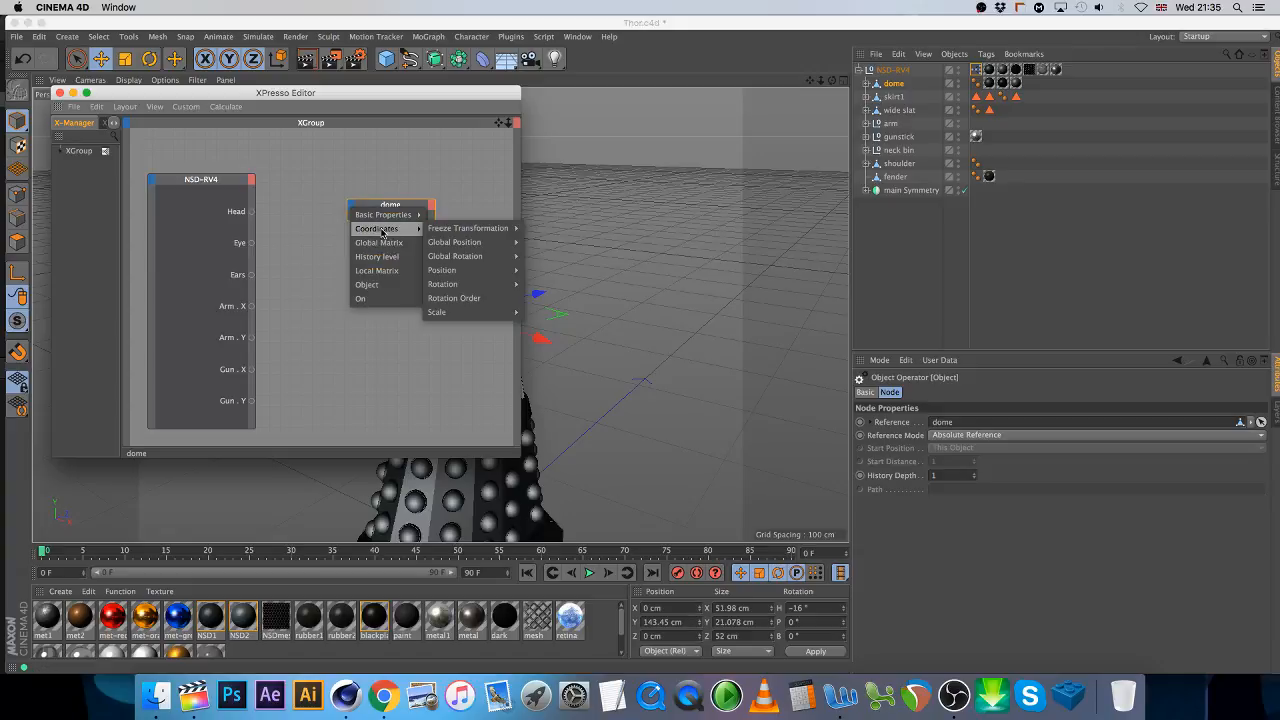
{"action": "mouse_move", "coordinate": [475, 285]}
{"action": "left_click", "coordinate": [557, 298]}
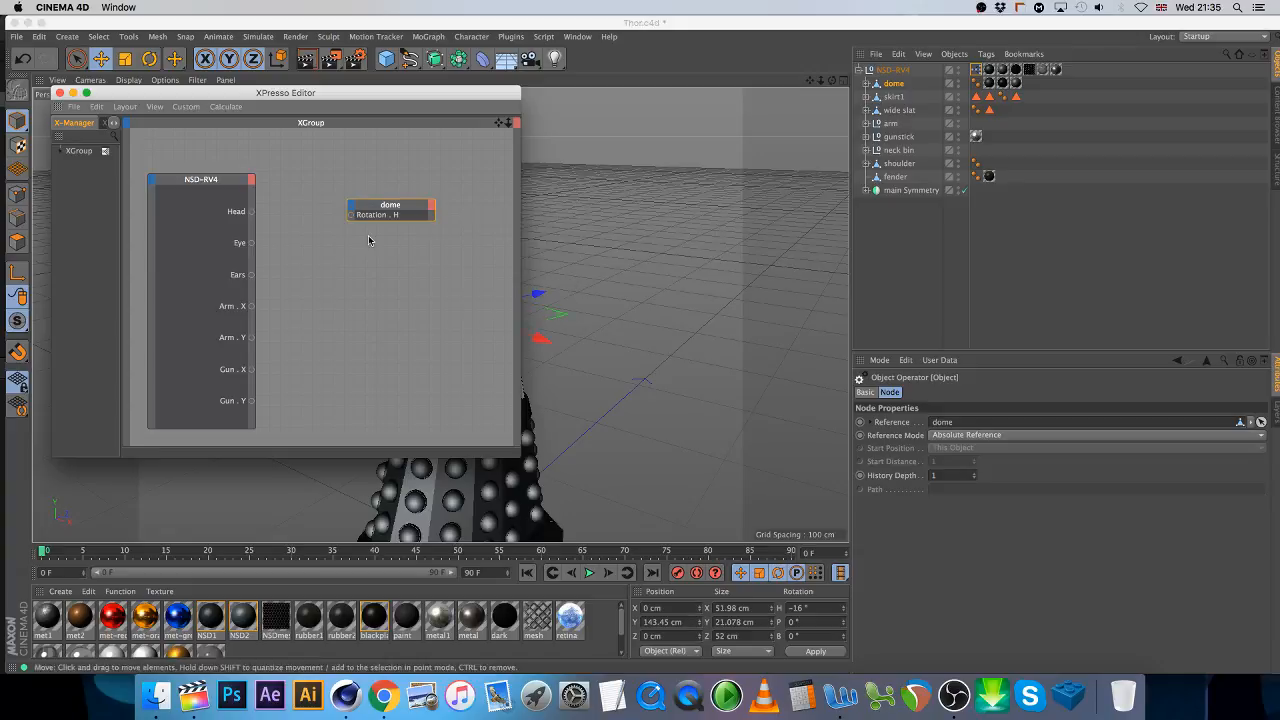
{"action": "left_click_drag", "start_coordinate": [324, 226], "coordinate": [352, 216]}
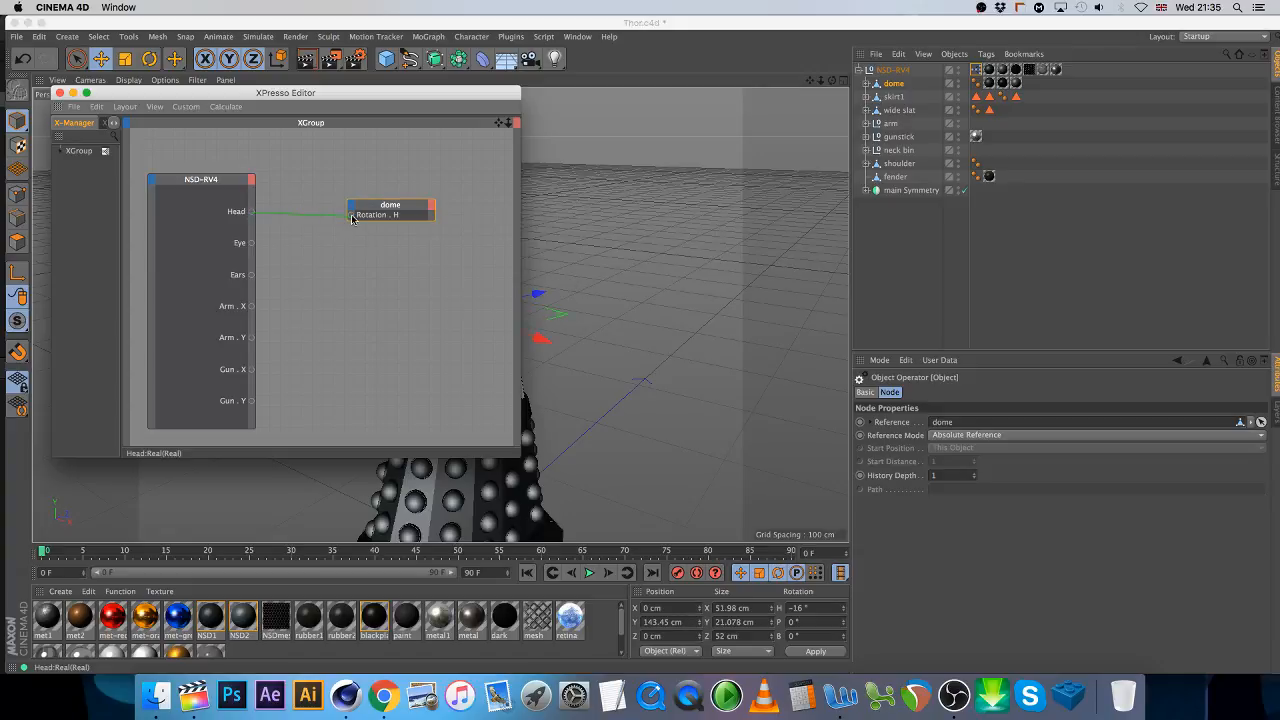
- Place the dome's eye pivot child as a node with a Rotation . P input and connect the Eye output to it
{"action": "left_click_drag", "start_coordinate": [363, 94], "coordinate": [421, 242]}
{"action": "left_click", "coordinate": [865, 84]}
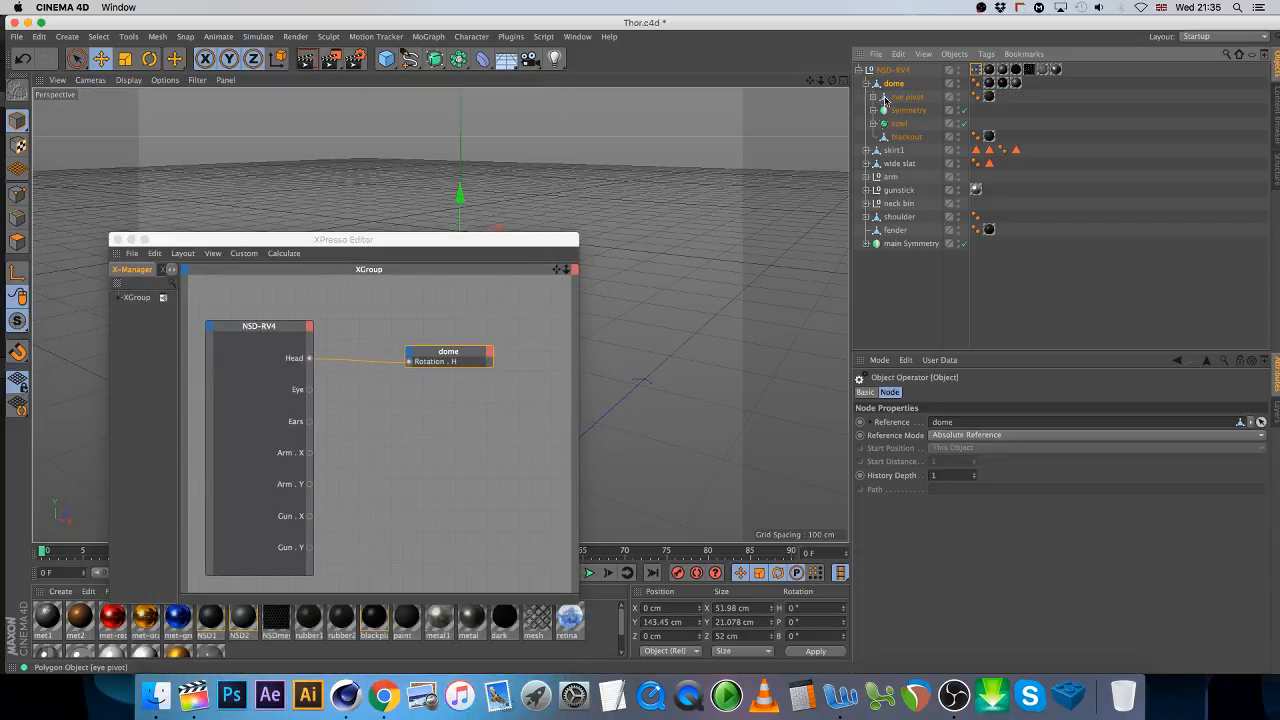
{"action": "left_click_drag", "start_coordinate": [889, 98], "coordinate": [428, 404]}
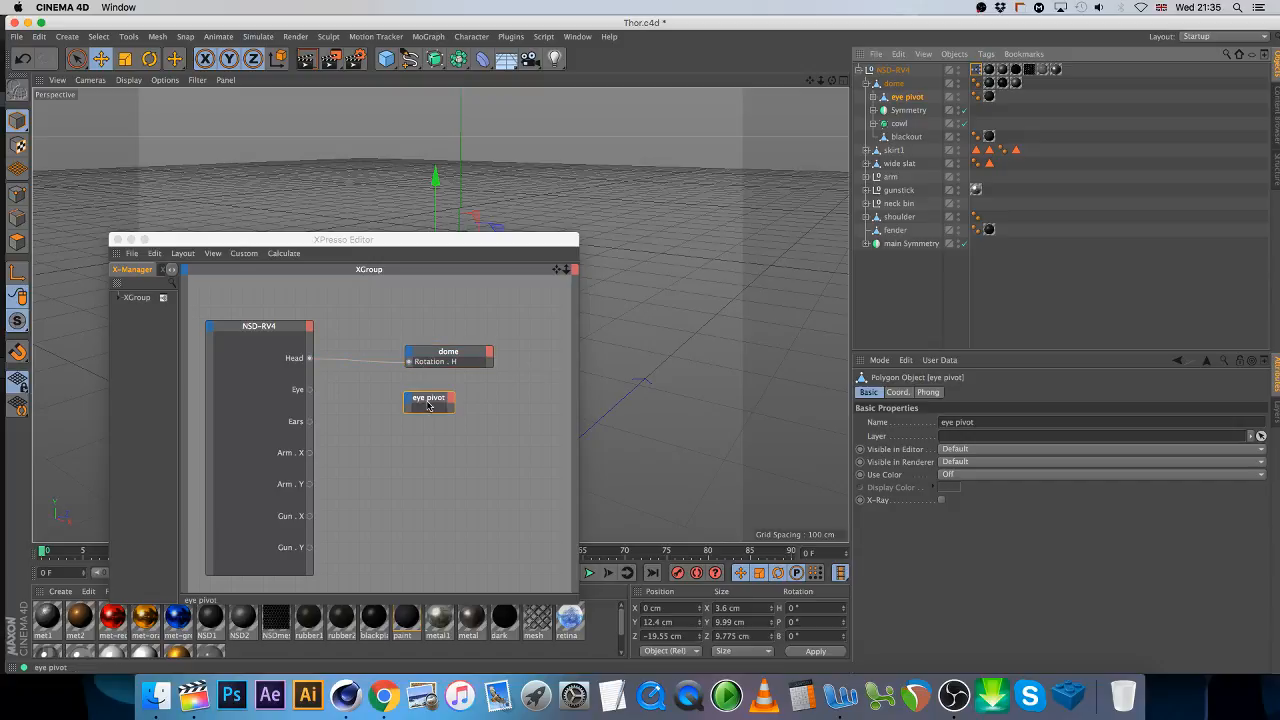
{"action": "left_click", "coordinate": [409, 400]}
{"action": "mouse_move", "coordinate": [440, 420]}
{"action": "mouse_move", "coordinate": [510, 475]}
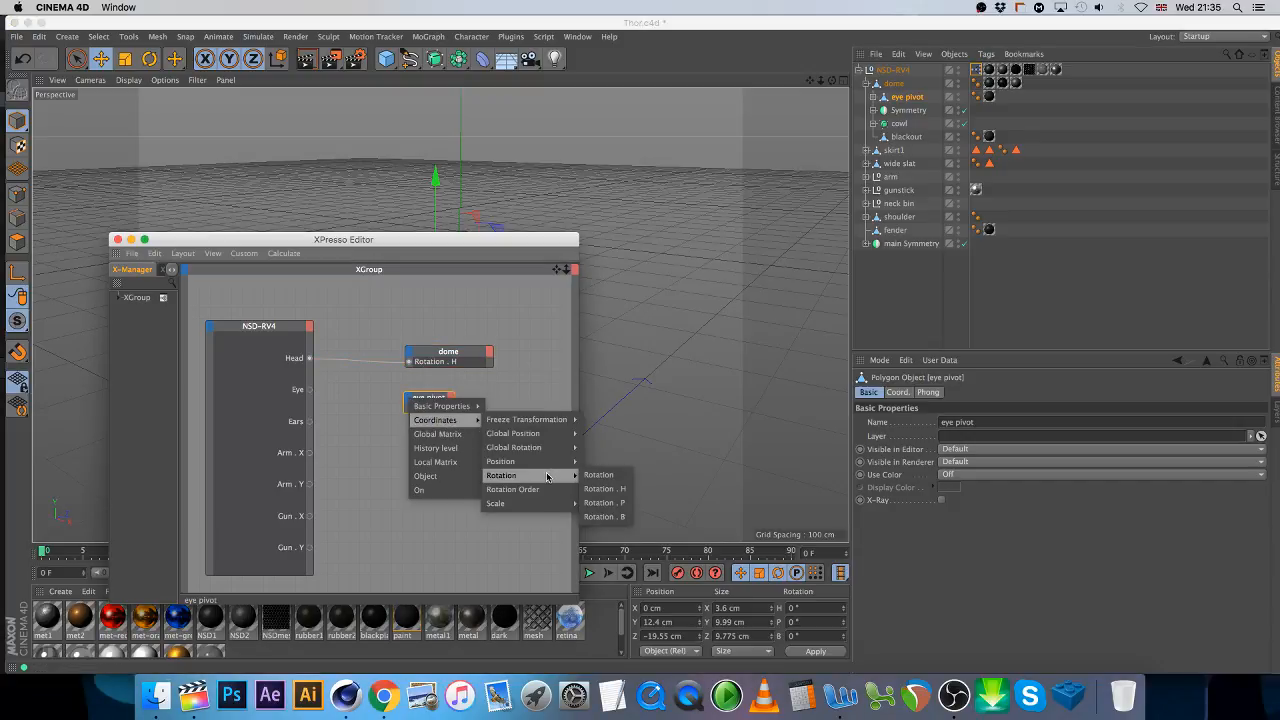
{"action": "left_click", "coordinate": [592, 502]}
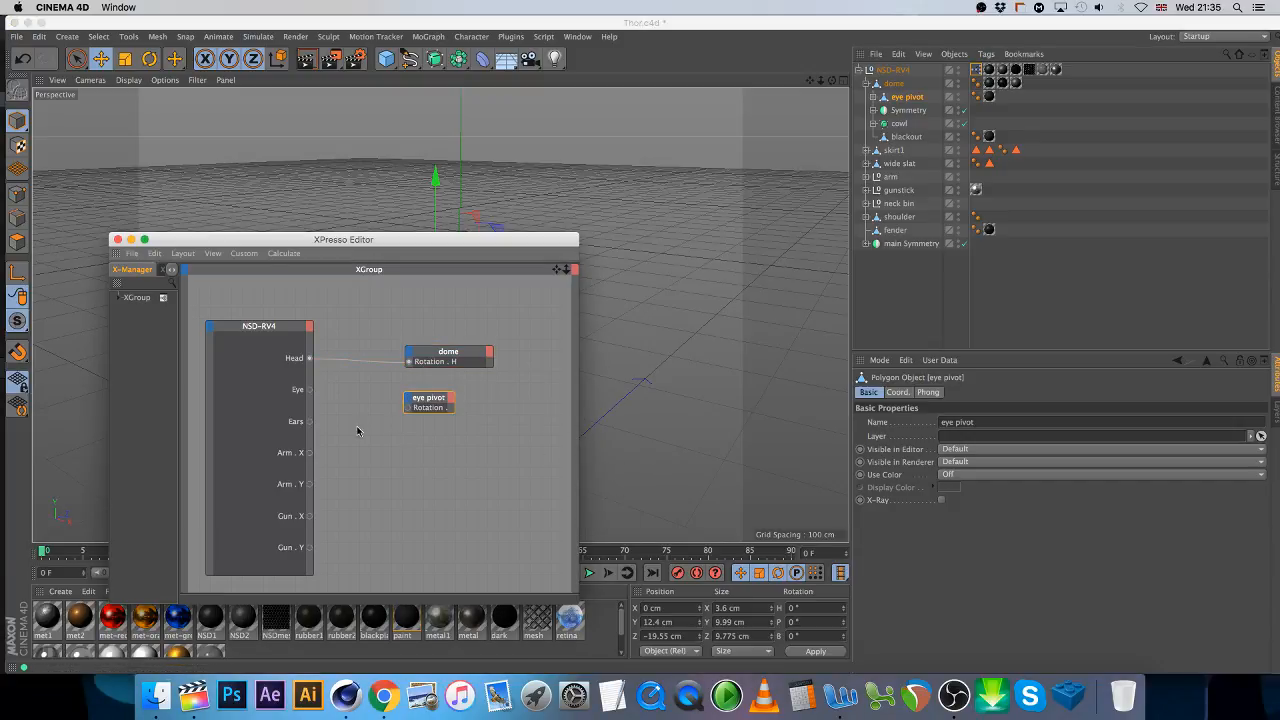
{"action": "left_click_drag", "start_coordinate": [310, 389], "coordinate": [409, 408]}
- Test the Eye control on NSD-RV4 by moving it to -45° with the Dalek's head in view
{"action": "left_click_drag", "start_coordinate": [364, 241], "coordinate": [399, 401]}
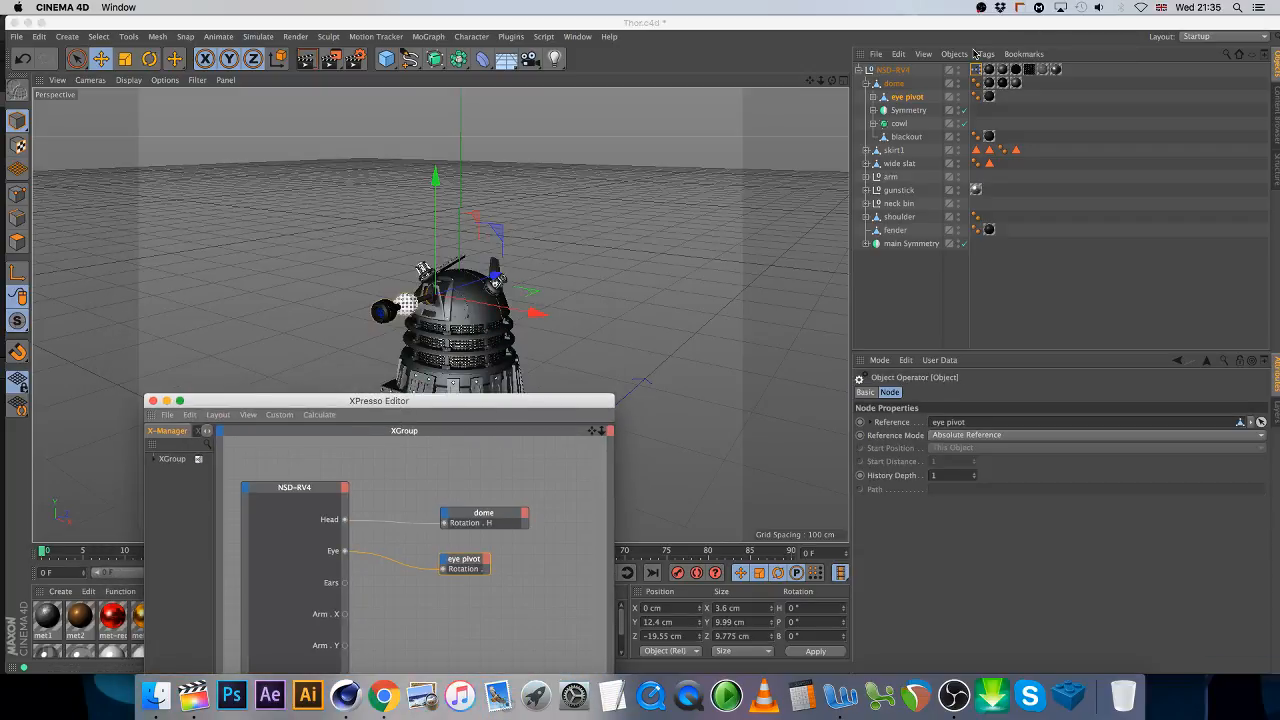
{"action": "left_click", "coordinate": [893, 70]}
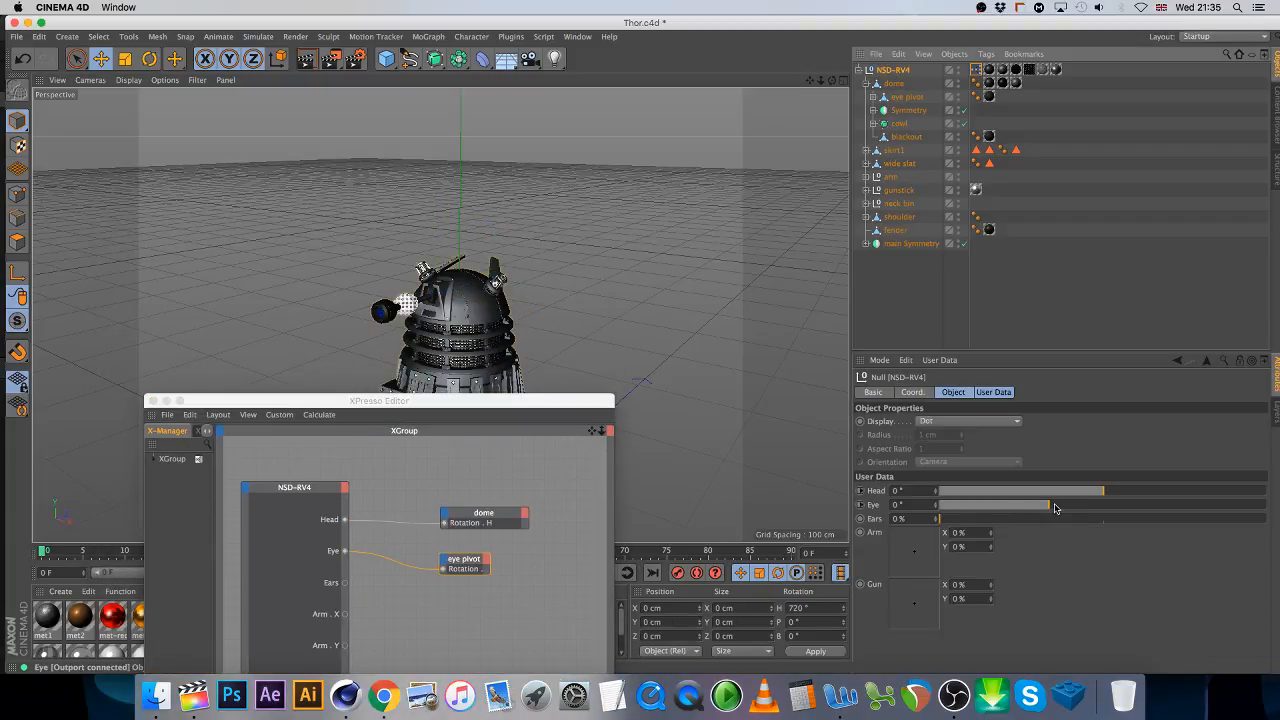
{"action": "left_click_drag", "start_coordinate": [1050, 508], "coordinate": [846, 484]}
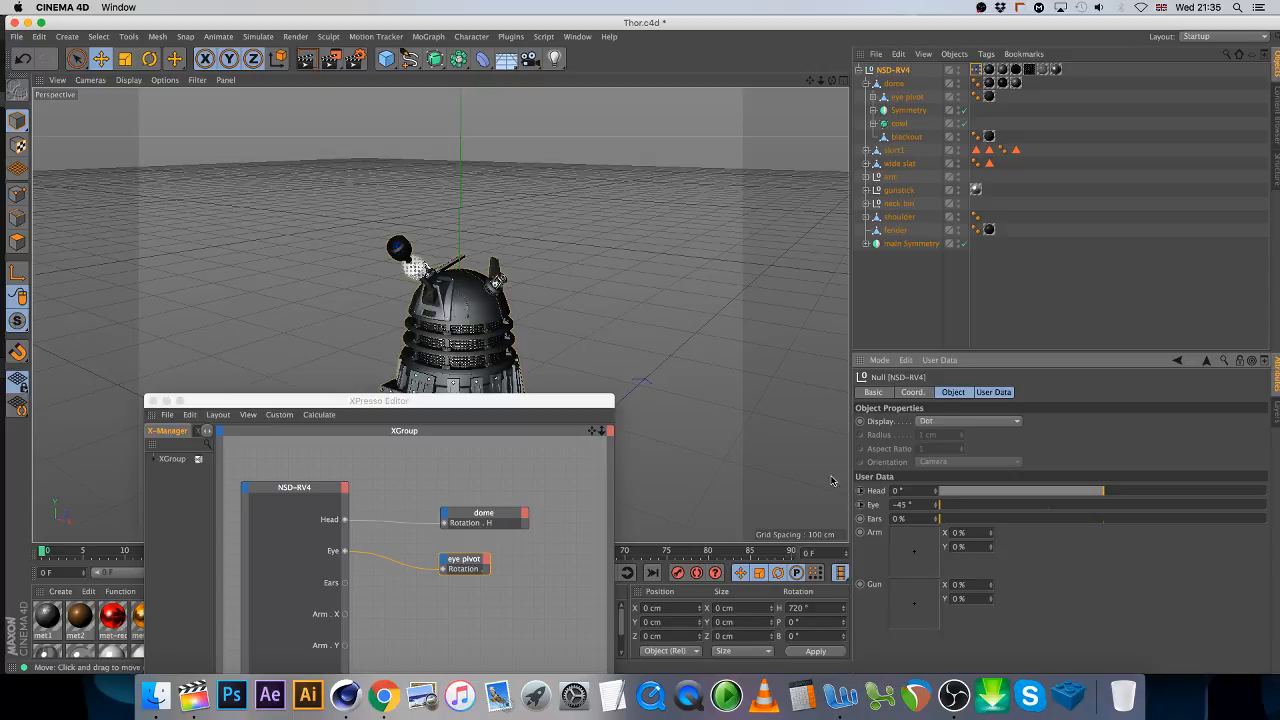
- Set the Eye user data limits to -90° minimum and 45° maximum, and accept the changes
{"action": "left_click", "coordinate": [940, 361]}
{"action": "left_click", "coordinate": [940, 395]}
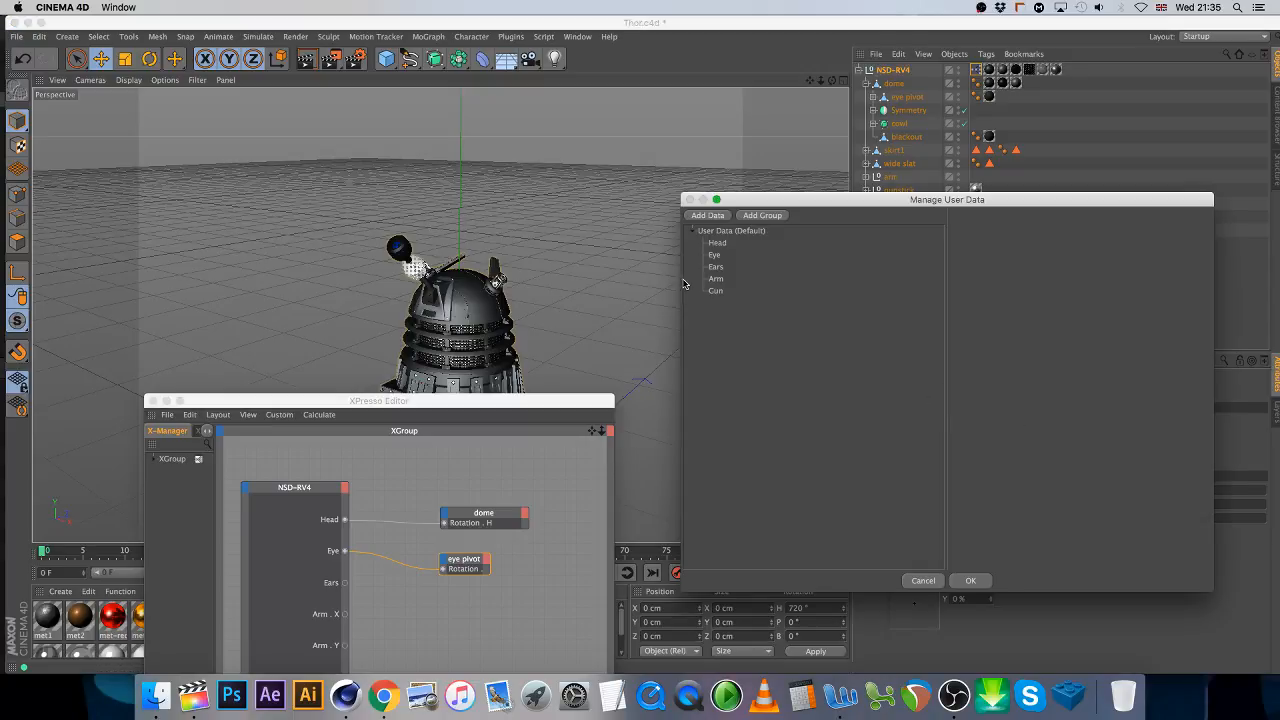
{"action": "left_click", "coordinate": [718, 243]}
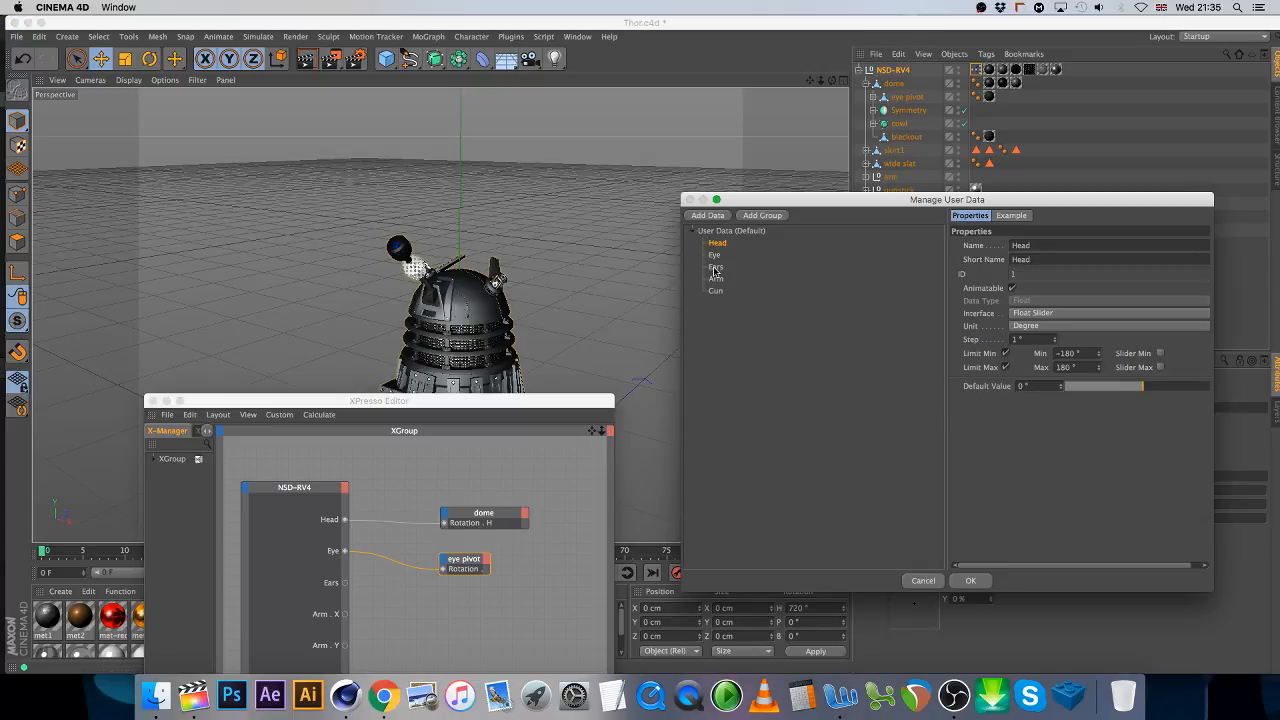
{"action": "left_click", "coordinate": [714, 256]}
{"action": "left_click_drag", "start_coordinate": [963, 200], "coordinate": [469, 463]}
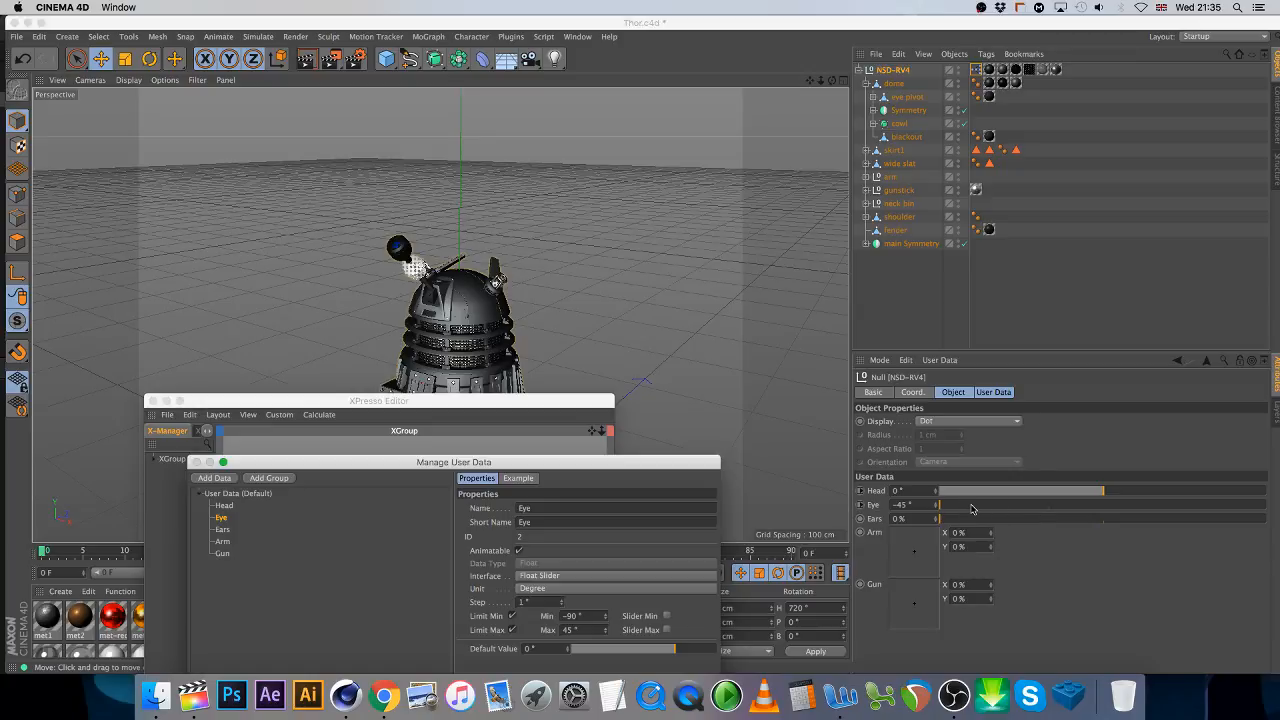
{"action": "left_click_drag", "start_coordinate": [645, 463], "coordinate": [640, 253]}
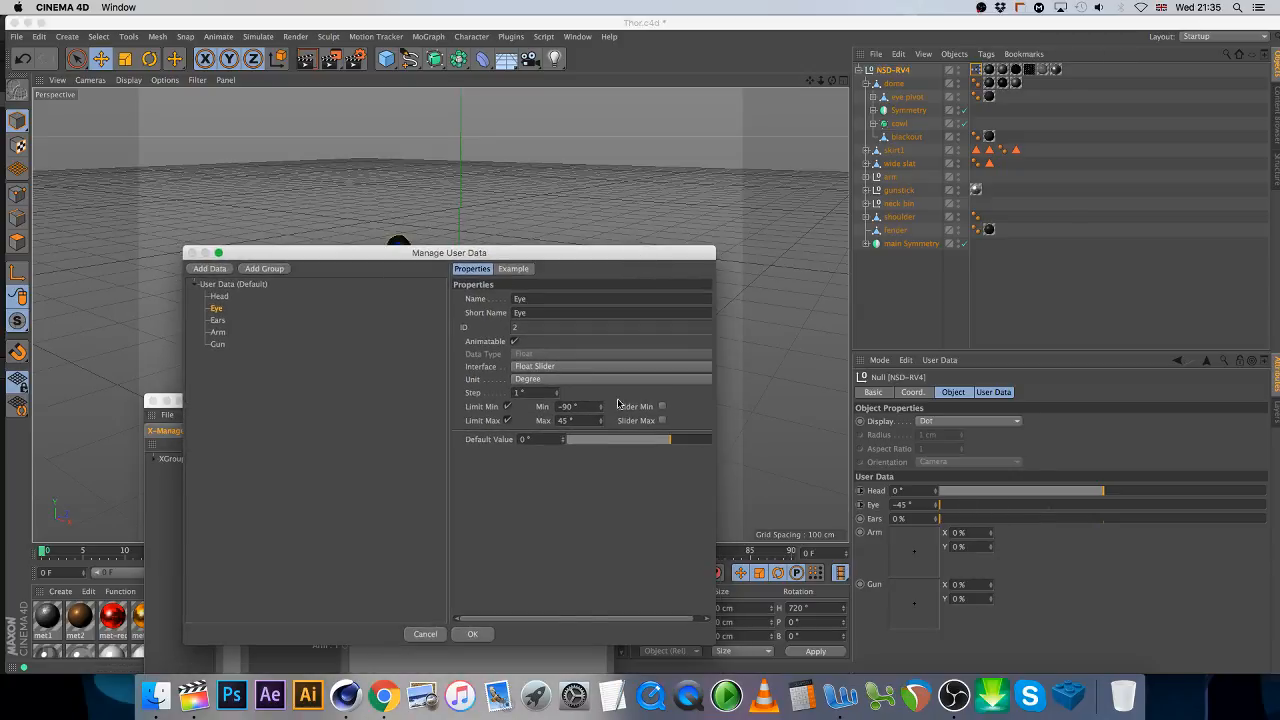
{"action": "left_click", "coordinate": [471, 634]}
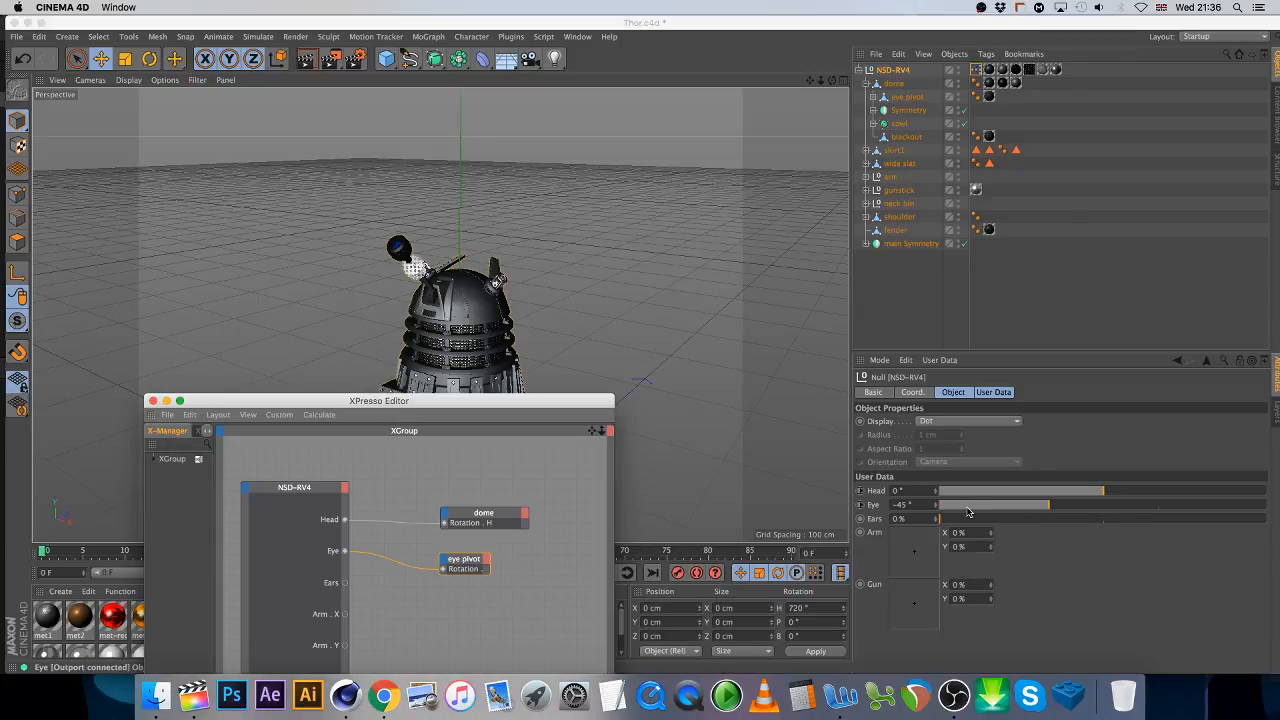
- Test the Eye control at 45° and return it to 0°
{"action": "left_click_drag", "start_coordinate": [1049, 507], "coordinate": [1270, 508]}
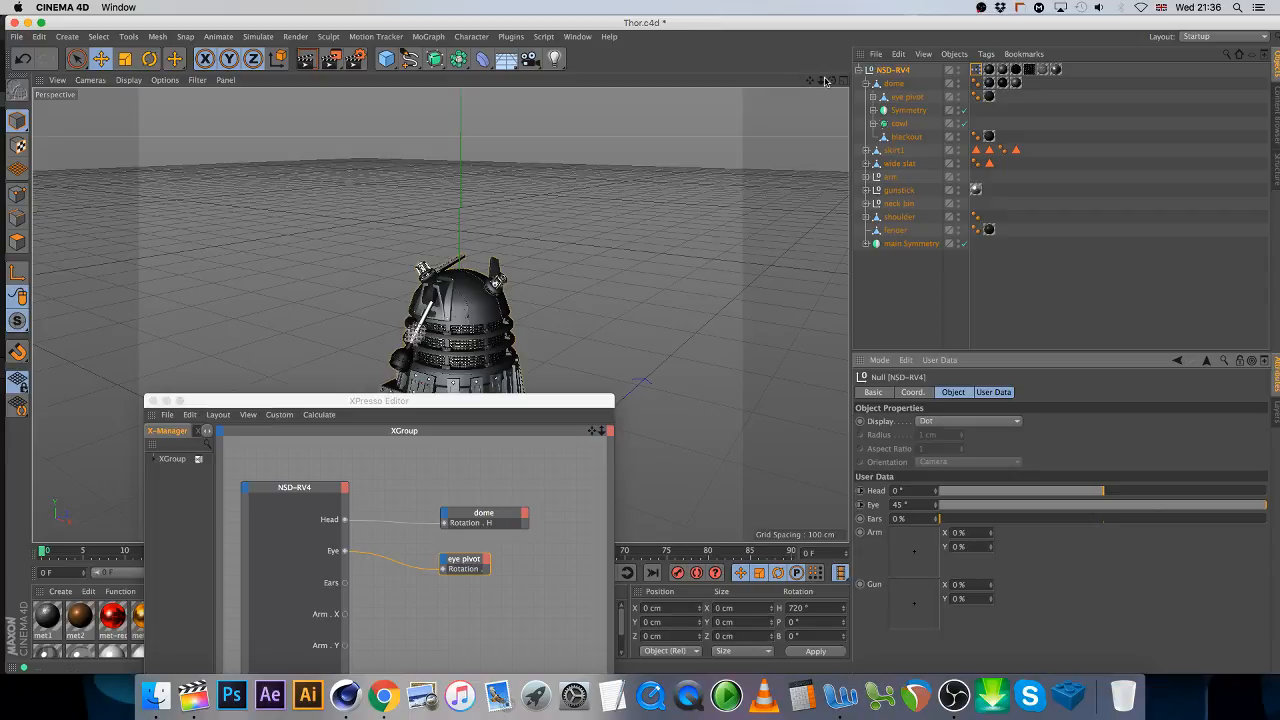
{"action": "left_click_drag", "start_coordinate": [826, 81], "coordinate": [868, 85]}
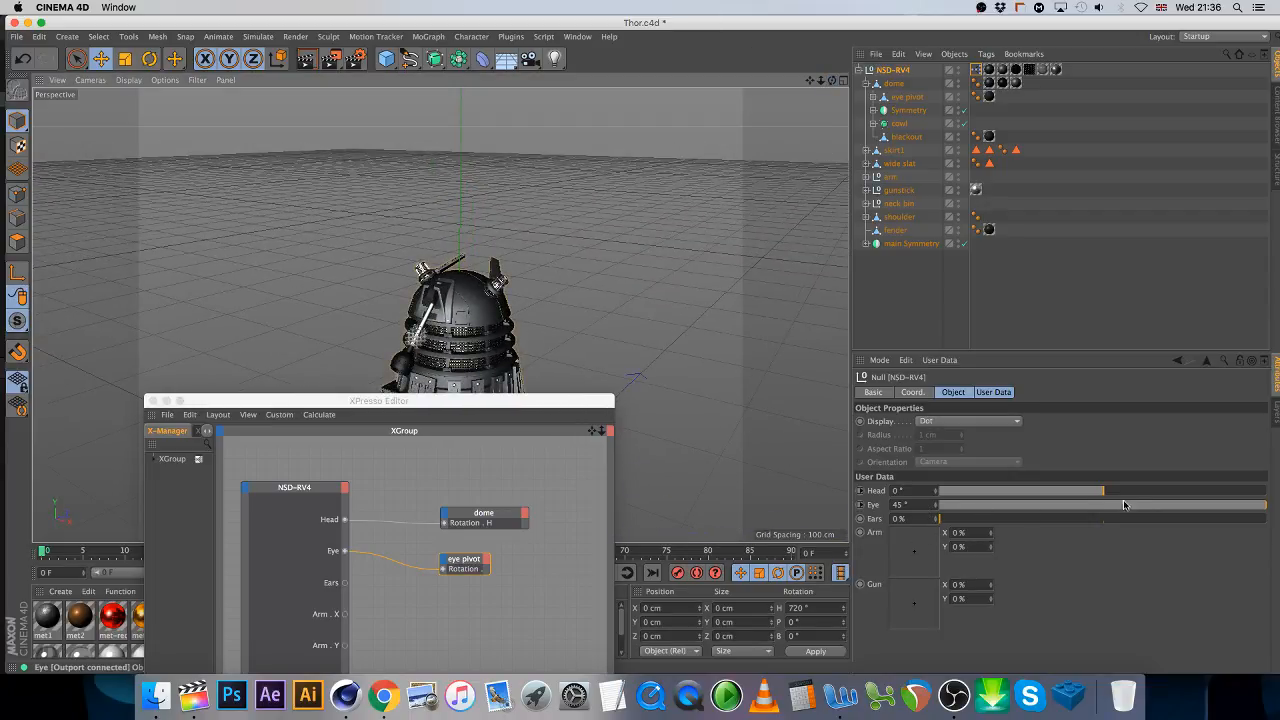
{"action": "left_click_drag", "start_coordinate": [1124, 505], "coordinate": [1160, 521]}
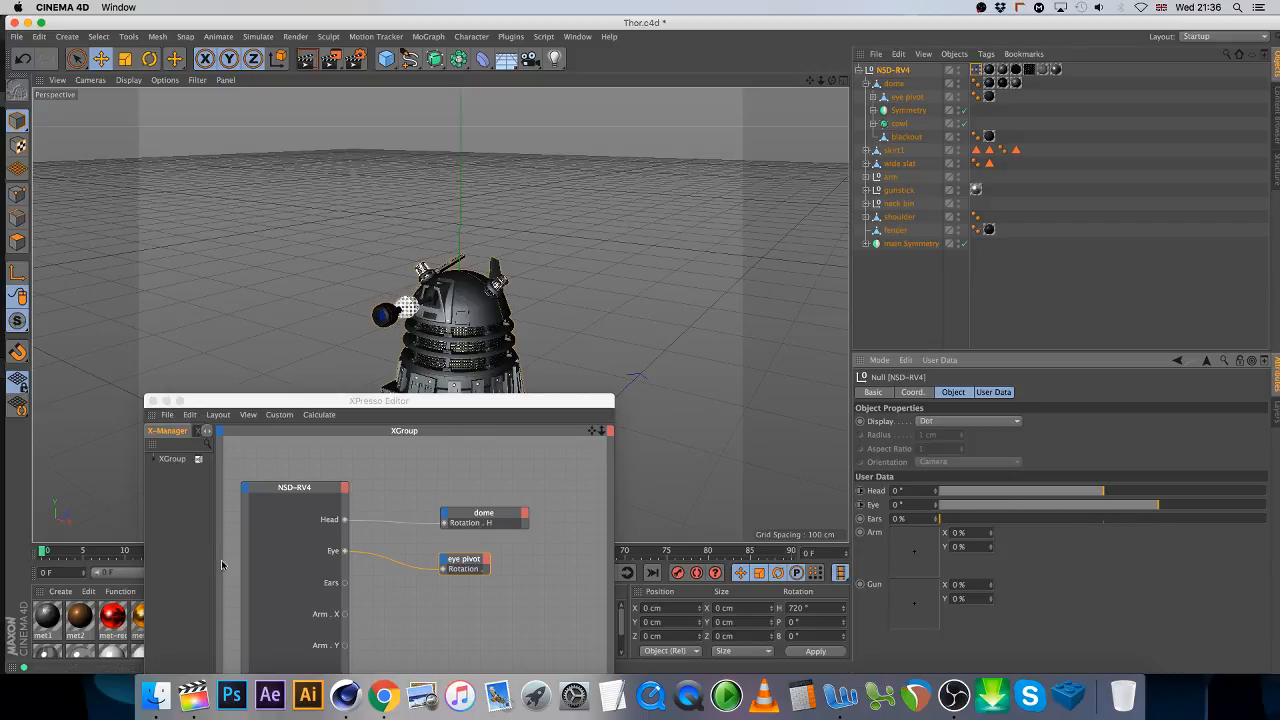
- Place the bulb material as a node with a Luminance Brightness input and connect the Ears output to it
{"action": "left_click_drag", "start_coordinate": [480, 400], "coordinate": [406, 152]}
{"action": "scroll", "coordinate": [344, 627], "scroll_direction": "down", "scroll_amount": 2}
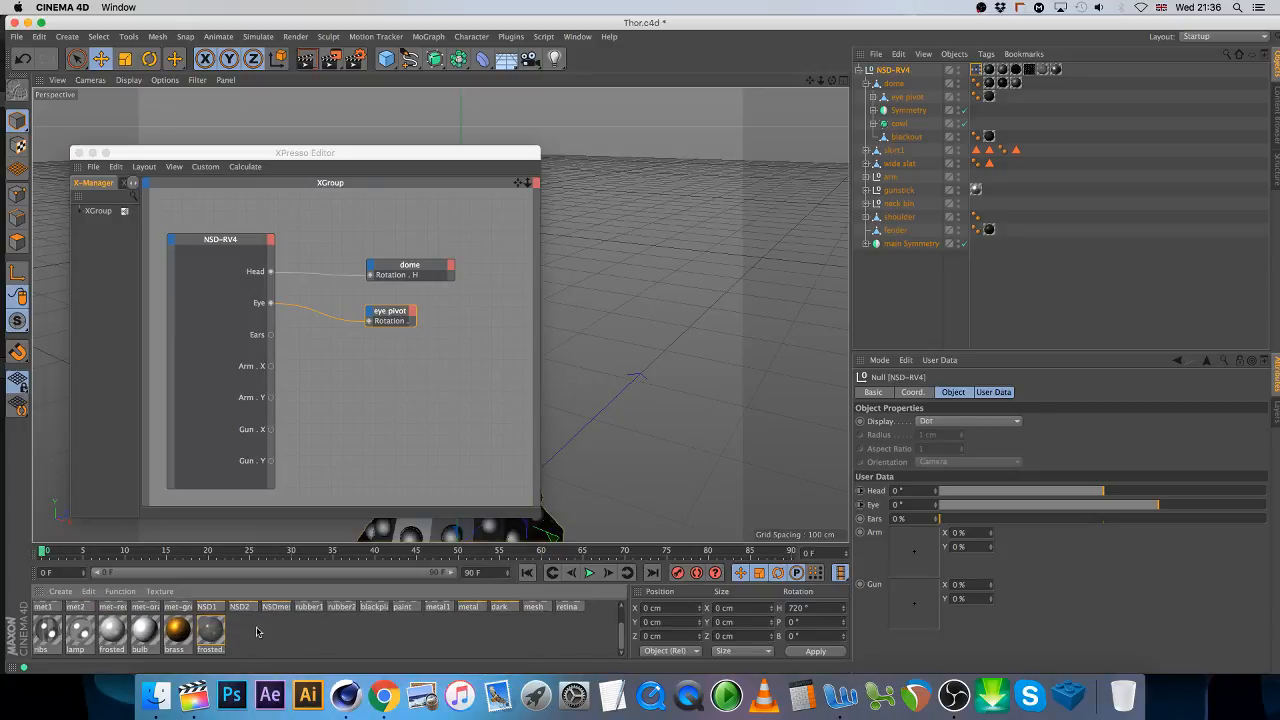
{"action": "left_click", "coordinate": [140, 632]}
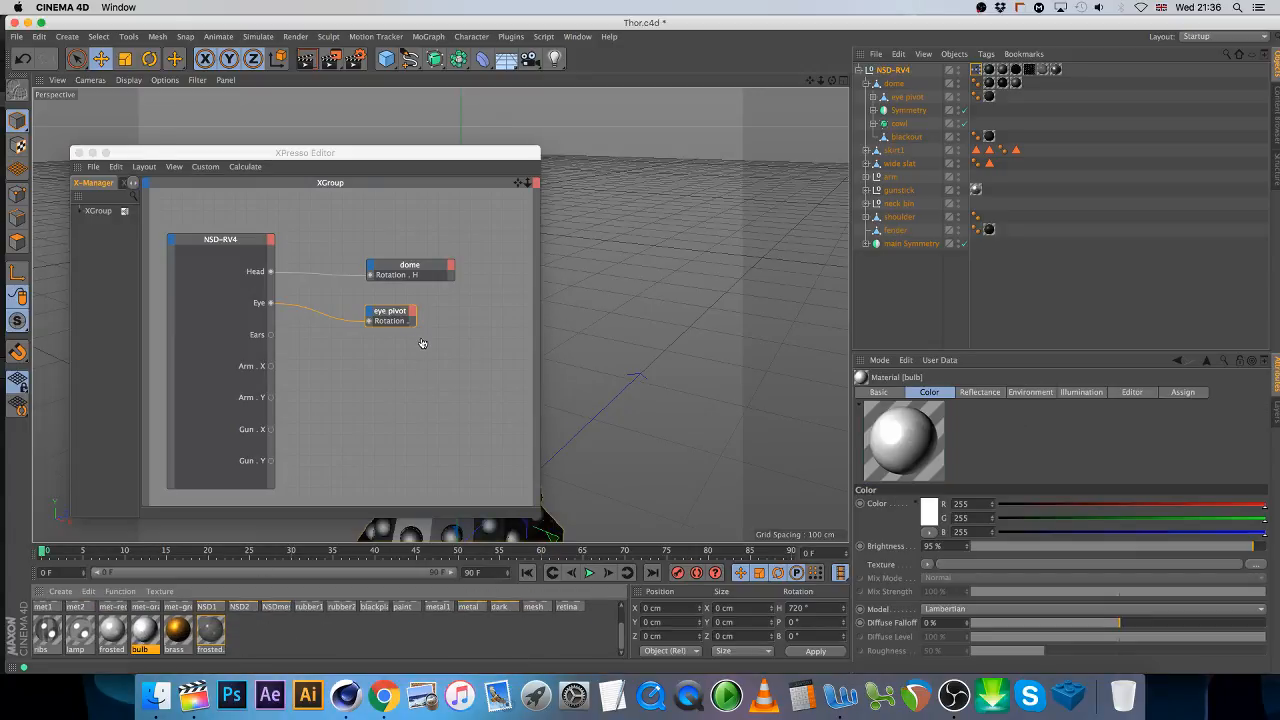
{"action": "left_click_drag", "start_coordinate": [399, 351], "coordinate": [397, 347]}
{"action": "left_click", "coordinate": [377, 341]}
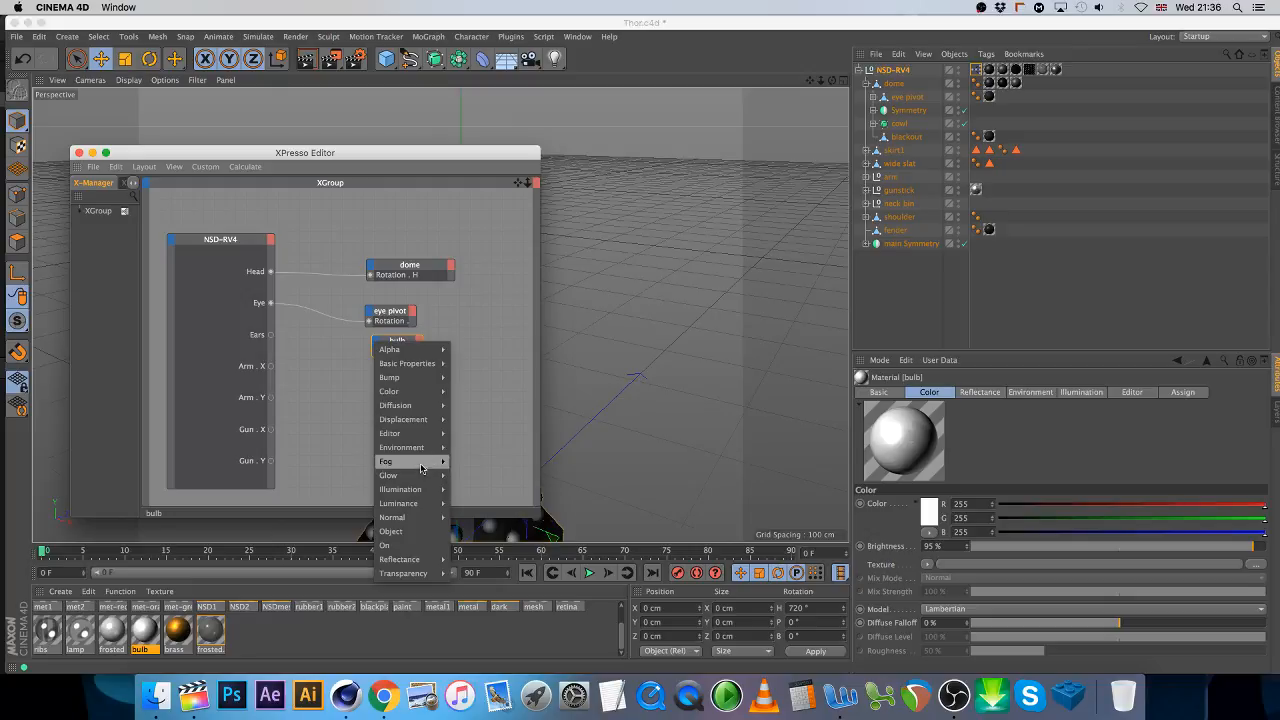
{"action": "mouse_move", "coordinate": [422, 497]}
{"action": "left_click", "coordinate": [481, 503]}
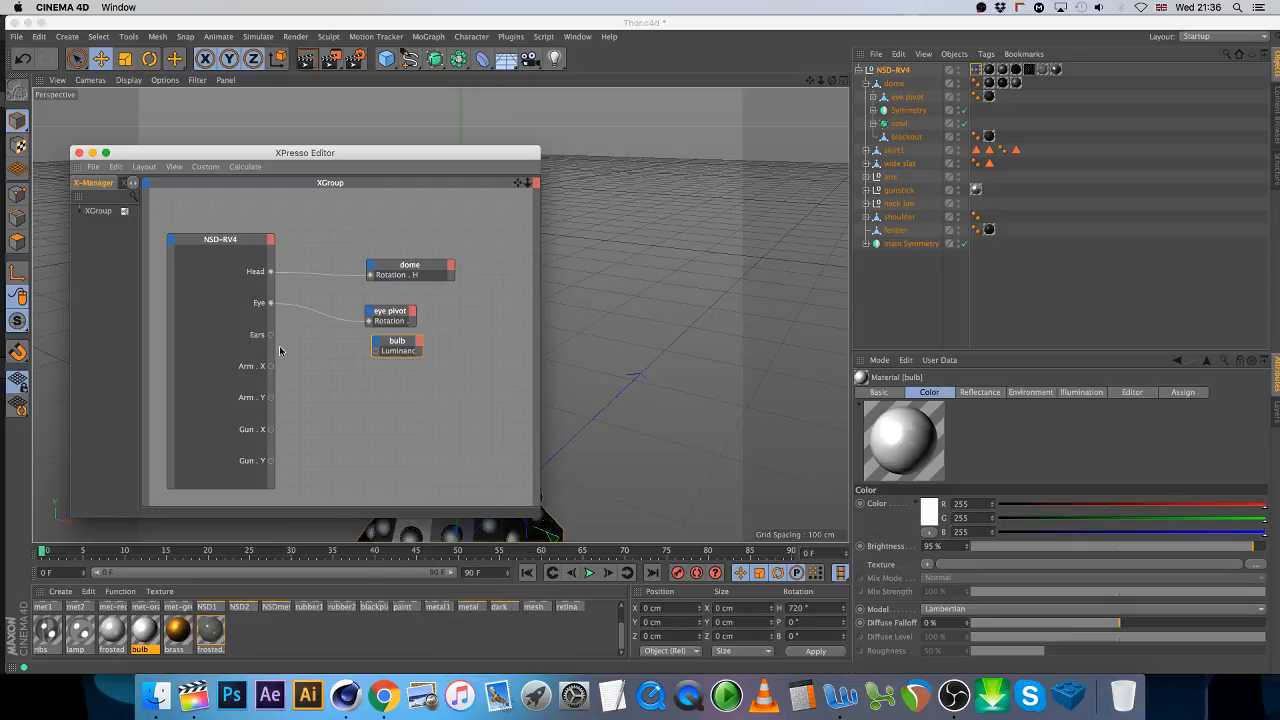
{"action": "left_click_drag", "start_coordinate": [270, 335], "coordinate": [444, 354]}
{"action": "left_click", "coordinate": [400, 348]}
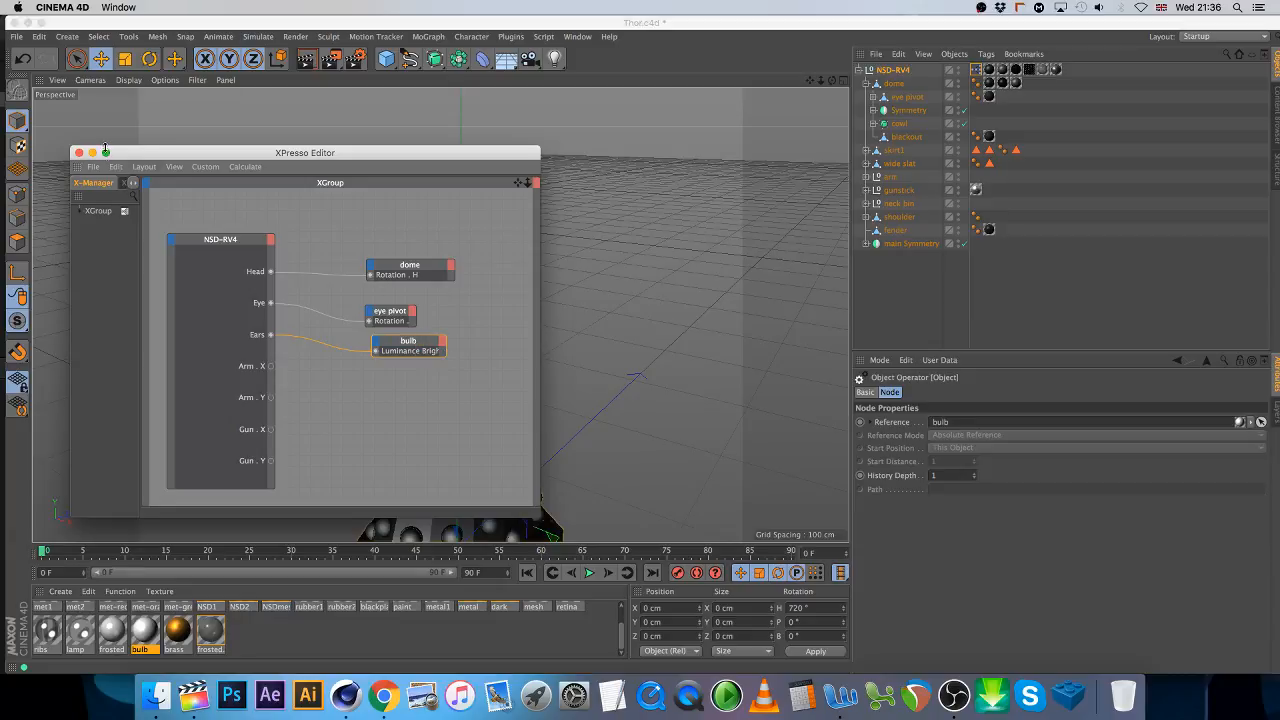
- Test the Ears control on NSD-RV4 with the Dalek's head in view
{"action": "left_click_drag", "start_coordinate": [169, 160], "coordinate": [170, 512]}
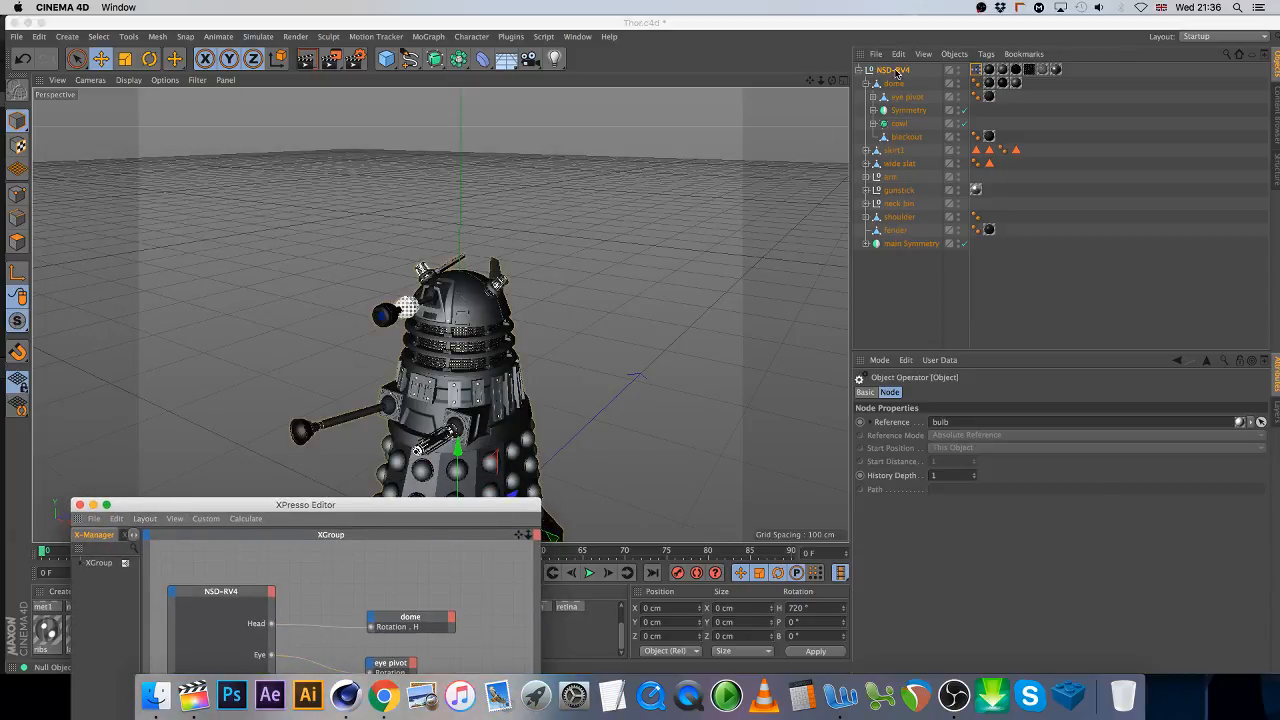
{"action": "left_click", "coordinate": [897, 70]}
{"action": "left_click_drag", "start_coordinate": [945, 519], "coordinate": [462, 138]}
- Enable the Luminance channel of the bulb material
{"action": "left_click", "coordinate": [145, 630]}
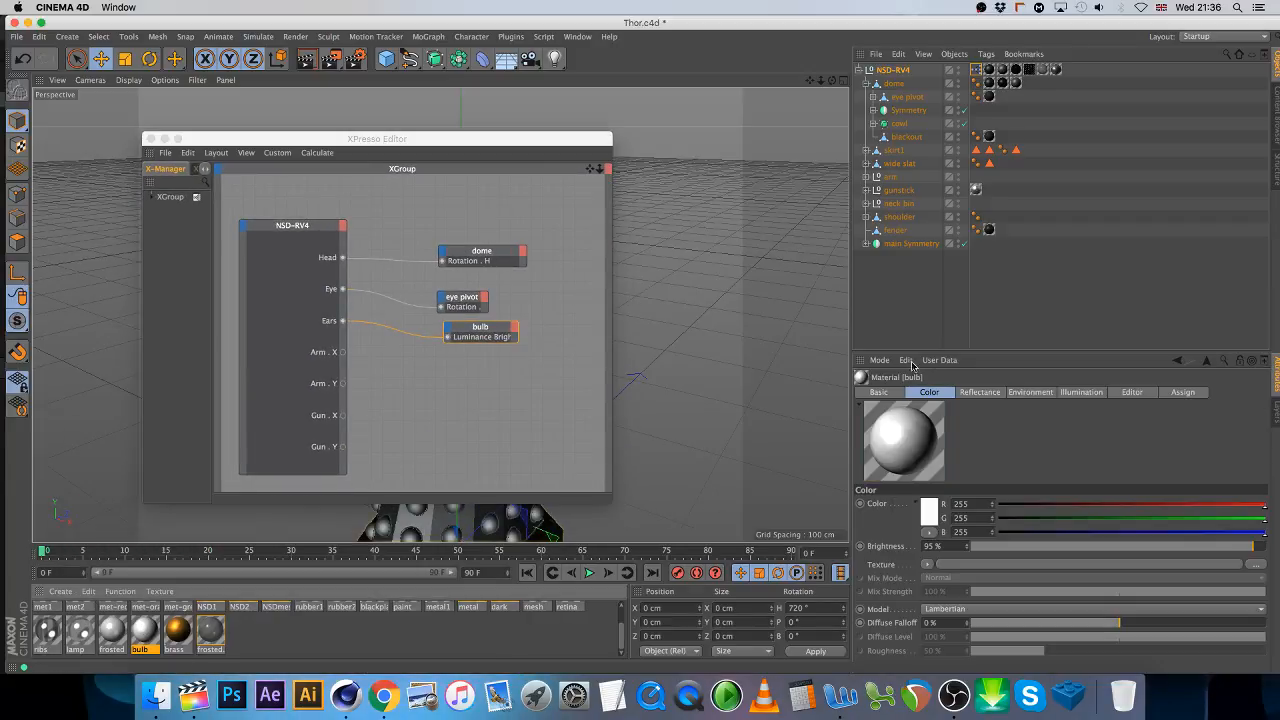
{"action": "left_click", "coordinate": [878, 392]}
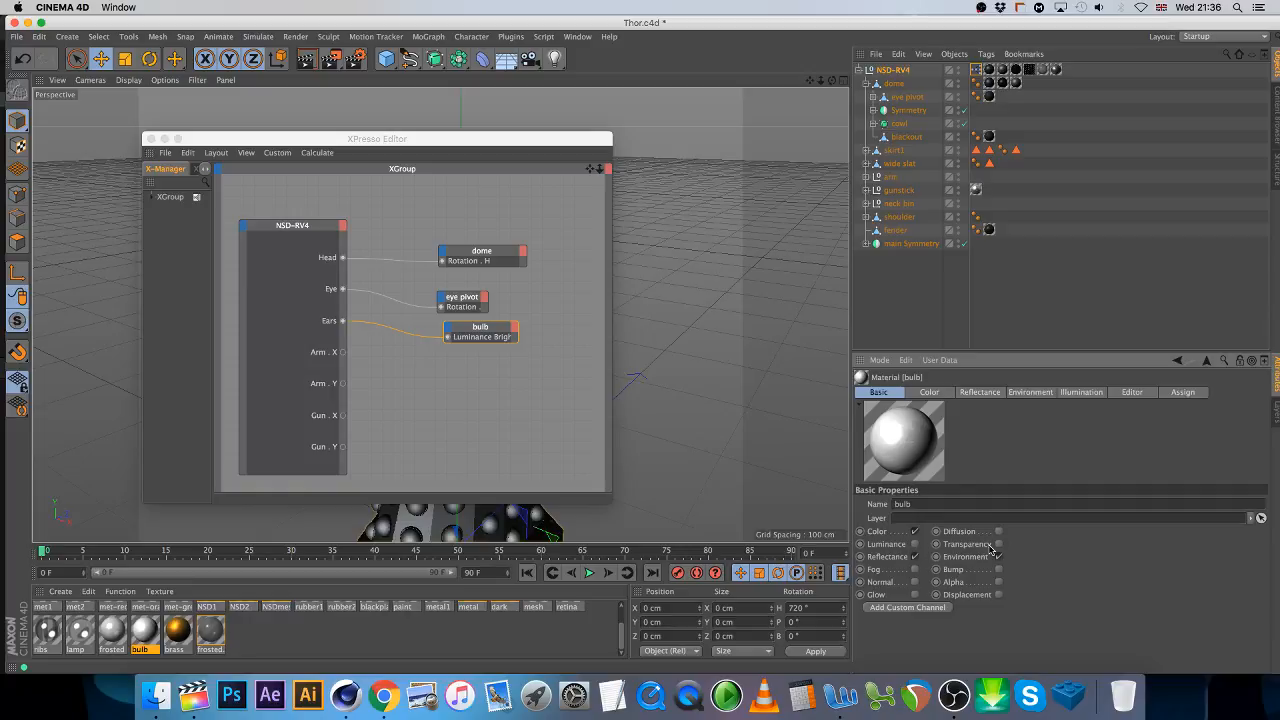
{"action": "left_click", "coordinate": [914, 544]}
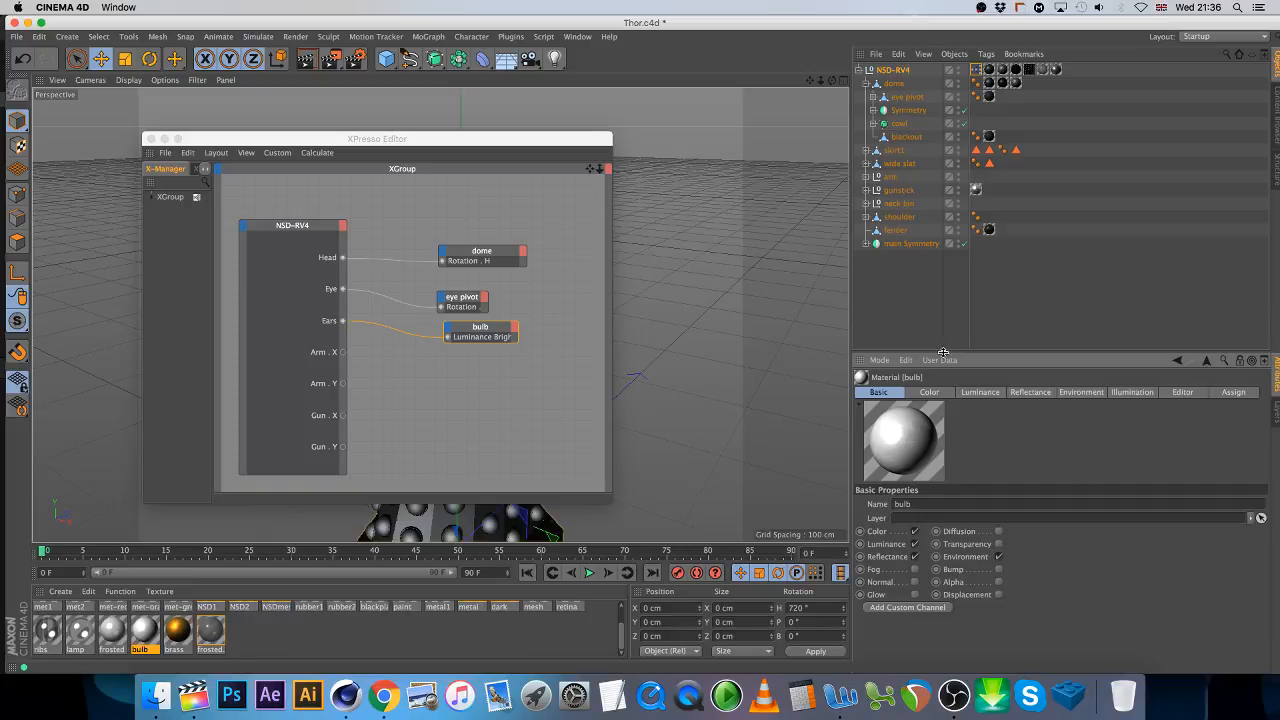
- Set the Ears control on NSD-RV4 to 100% and inspect the ear lights on the dome up close
{"action": "left_click_drag", "start_coordinate": [486, 140], "coordinate": [440, 488]}
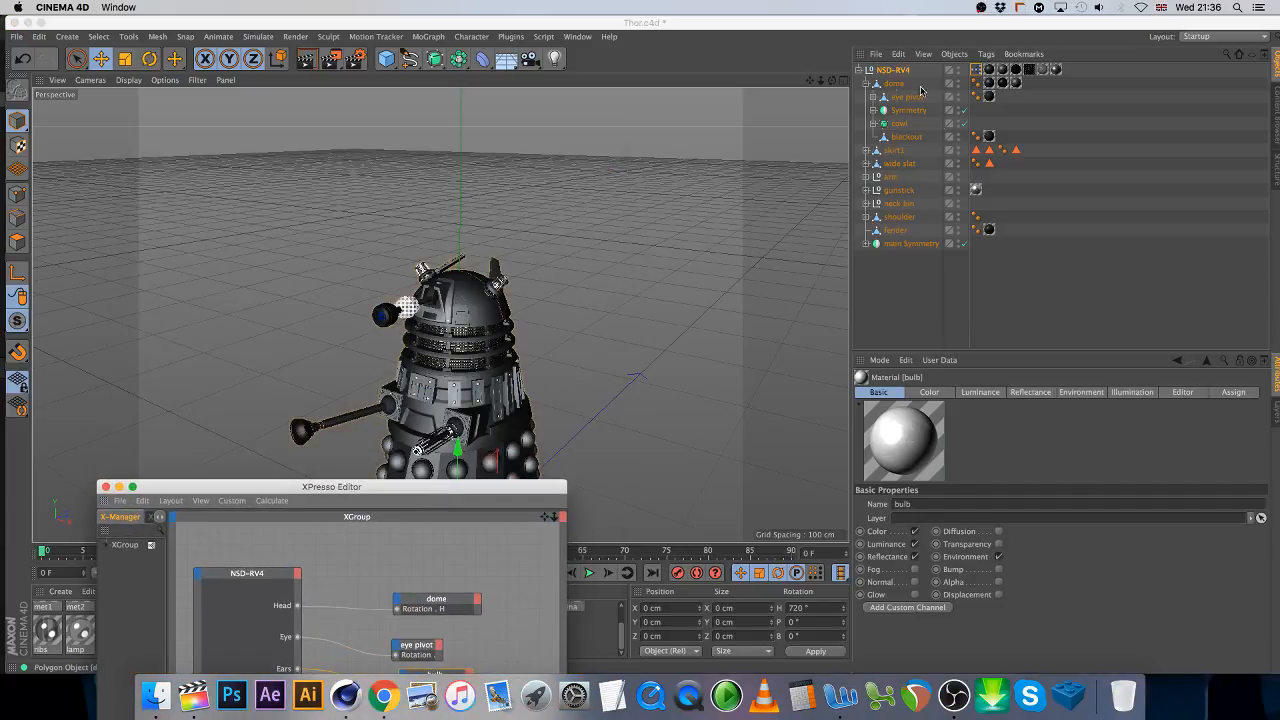
{"action": "left_click", "coordinate": [893, 70]}
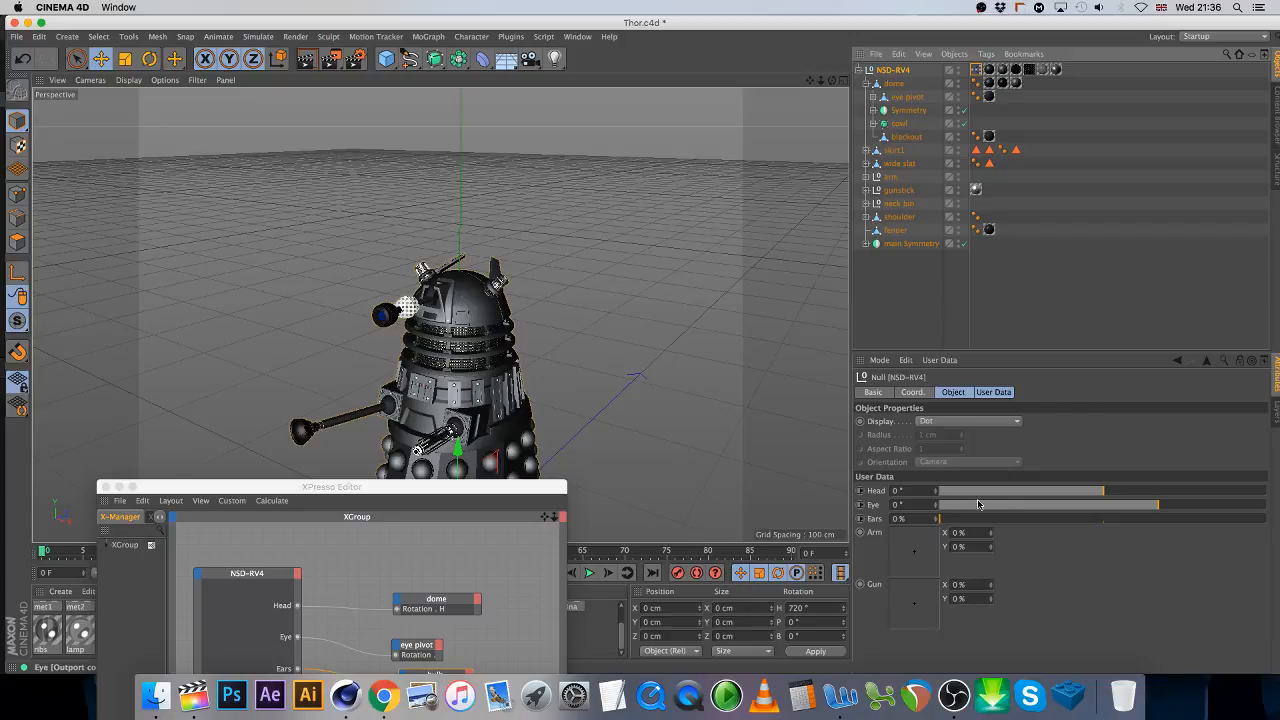
{"action": "left_click_drag", "start_coordinate": [968, 518], "coordinate": [1277, 505]}
{"action": "scroll", "coordinate": [500, 271], "scroll_direction": "up", "scroll_amount": 10}
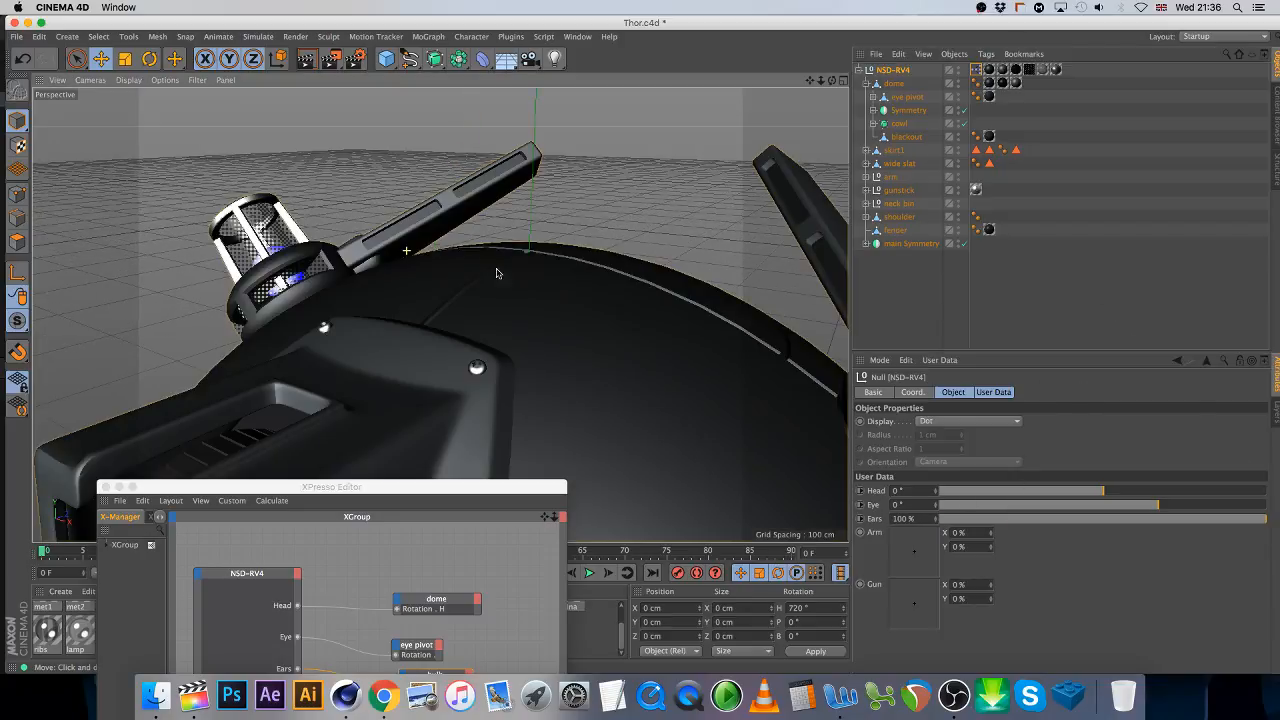
- Change the bulb material's luminance colour to a pale yellow with RGB 232, 223, 164
{"action": "left_click_drag", "start_coordinate": [330, 487], "coordinate": [290, 154]}
{"action": "left_click", "coordinate": [145, 630]}
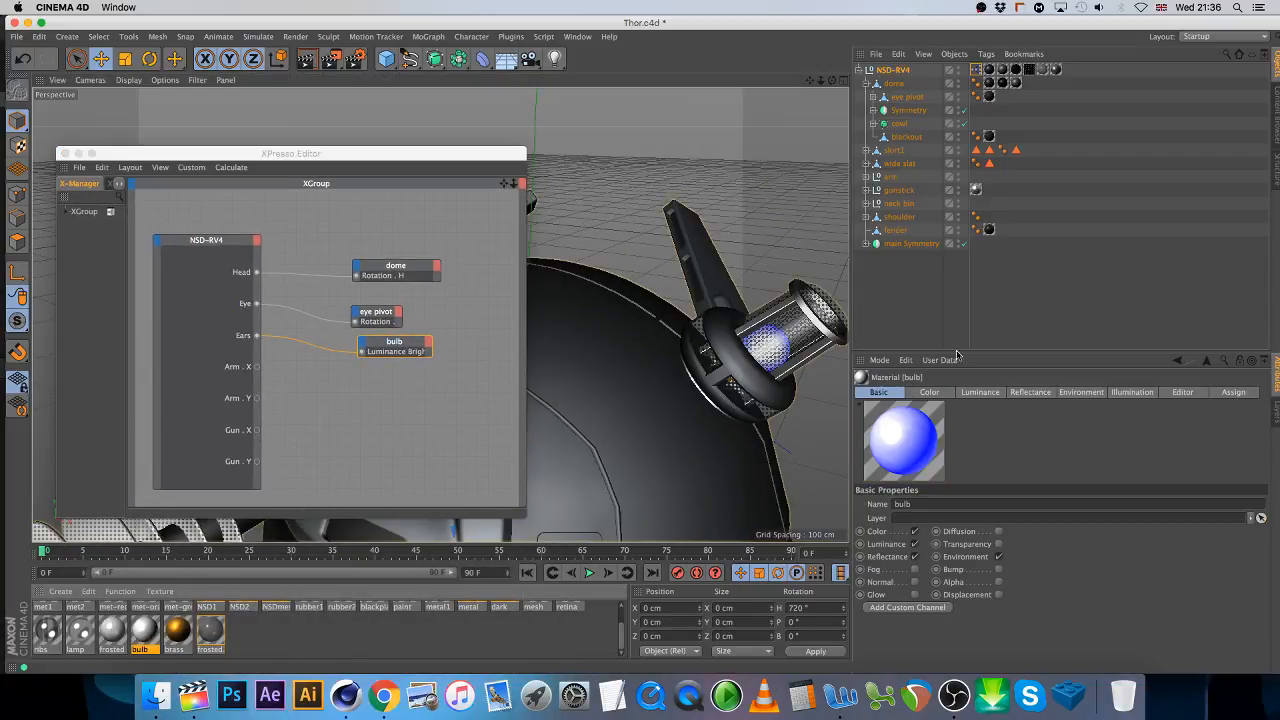
{"action": "left_click", "coordinate": [979, 393]}
{"action": "left_click", "coordinate": [926, 516]}
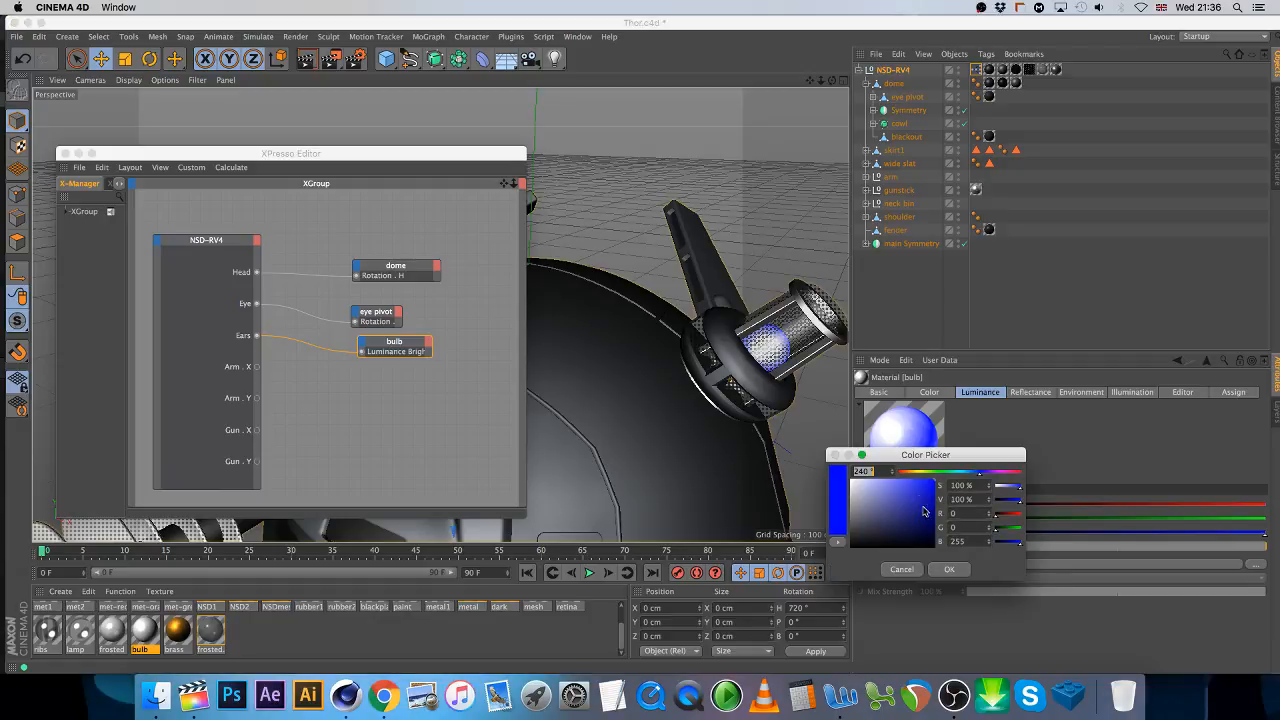
{"action": "left_click", "coordinate": [950, 570]}
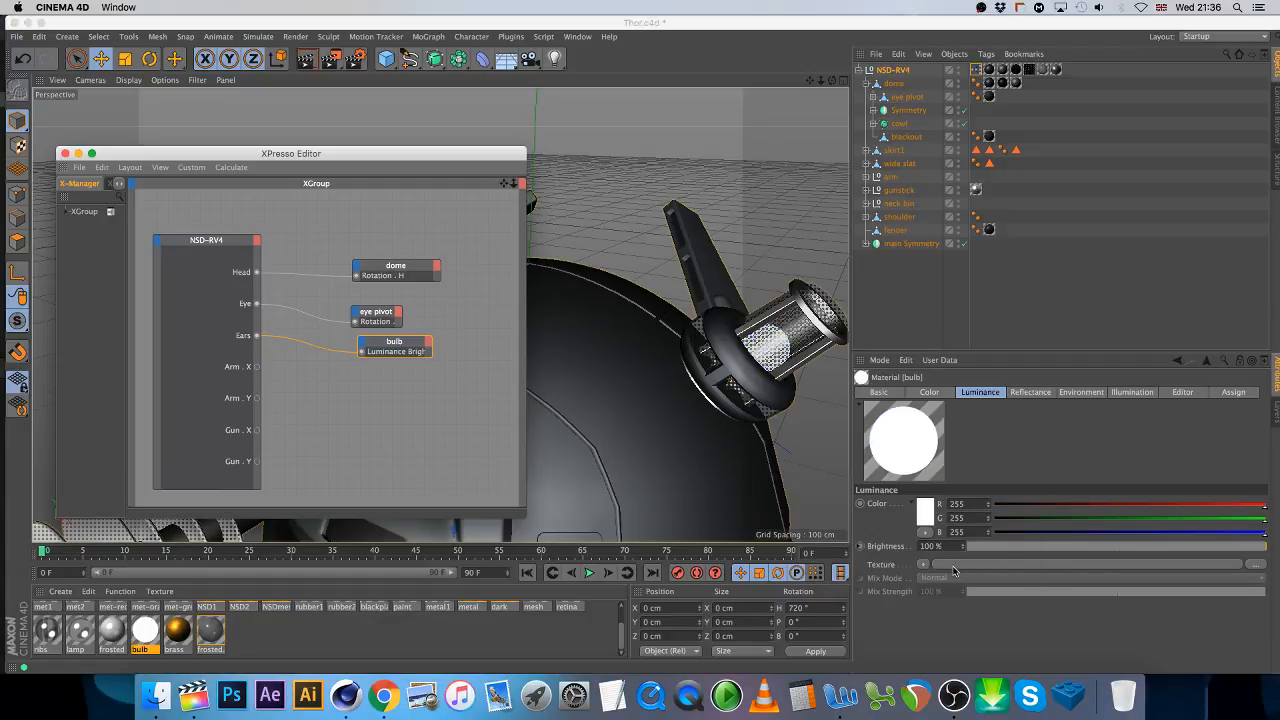
{"action": "left_click", "coordinate": [926, 514]}
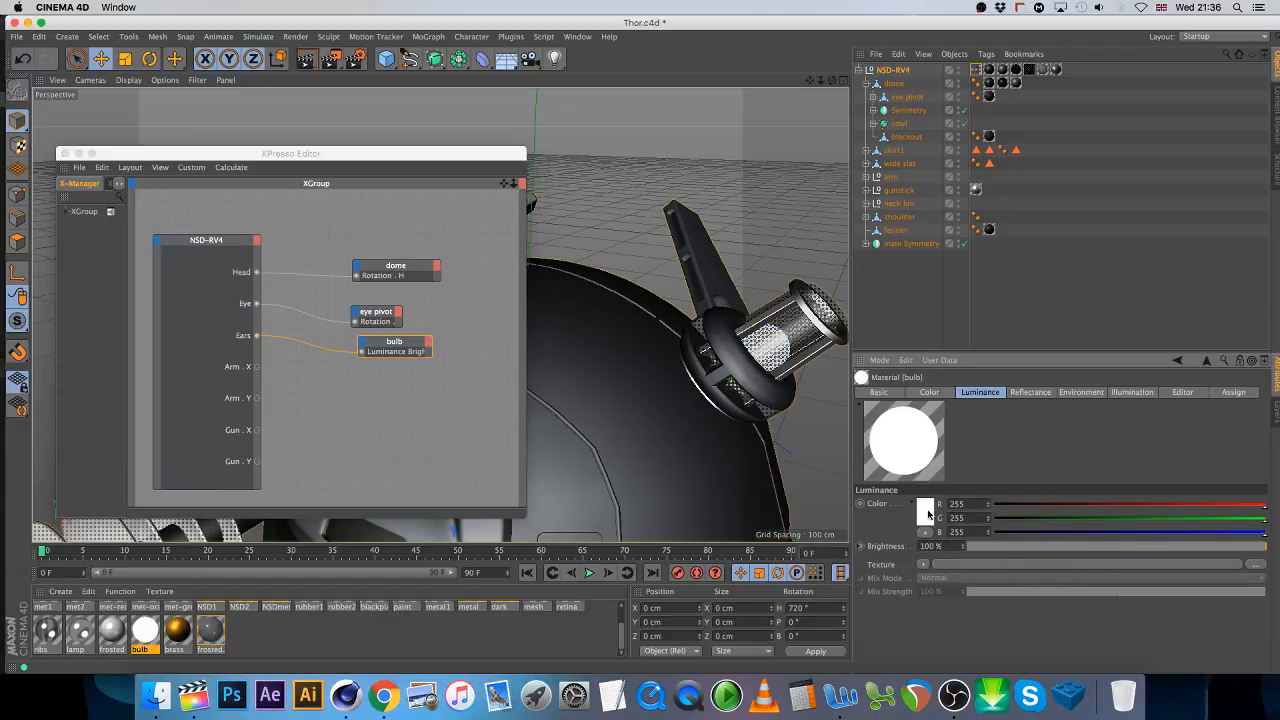
{"action": "left_click", "coordinate": [918, 469]}
{"action": "left_click_drag", "start_coordinate": [912, 500], "coordinate": [878, 485]}
{"action": "left_click", "coordinate": [951, 567]}
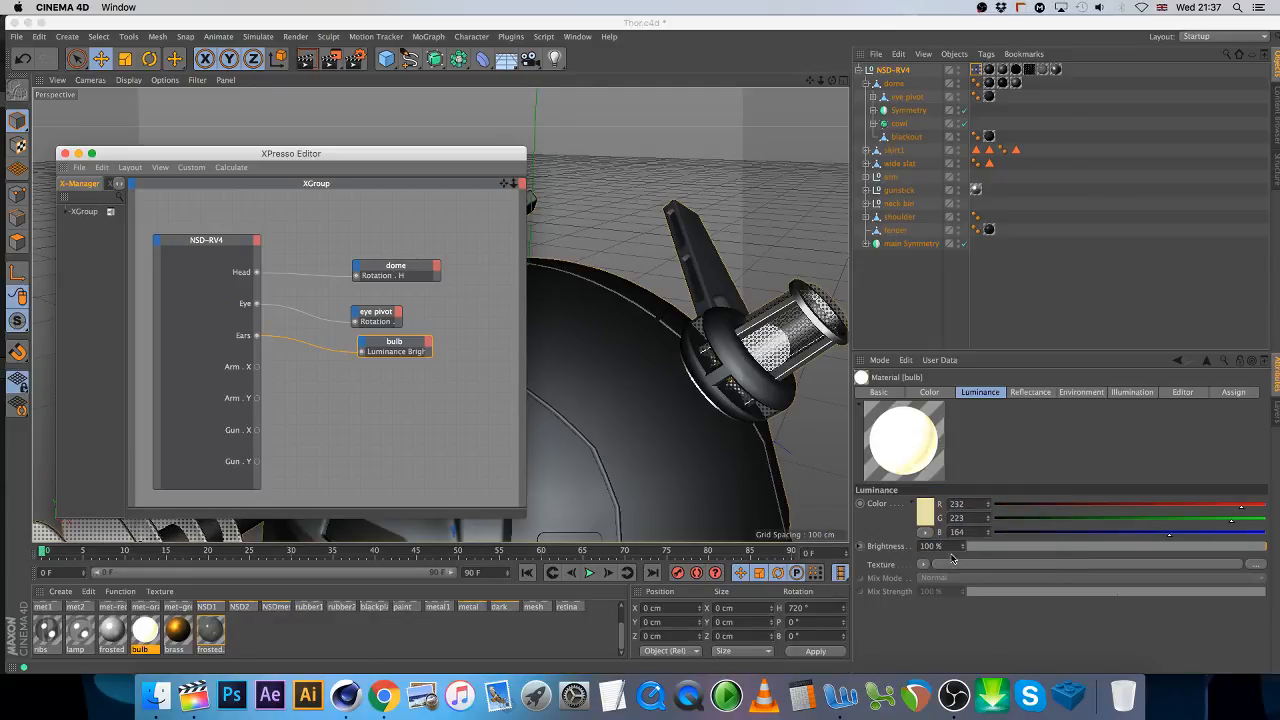
{"action": "left_click", "coordinate": [929, 392]}
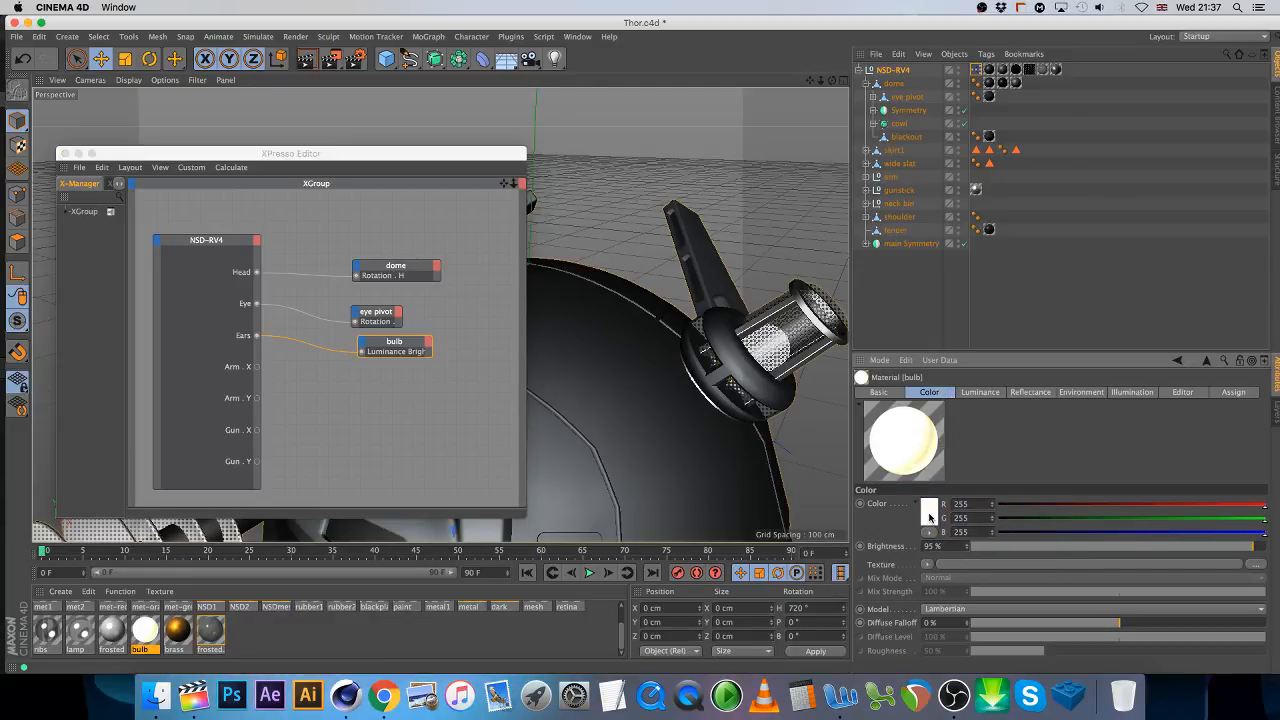
{"action": "left_click", "coordinate": [979, 393]}
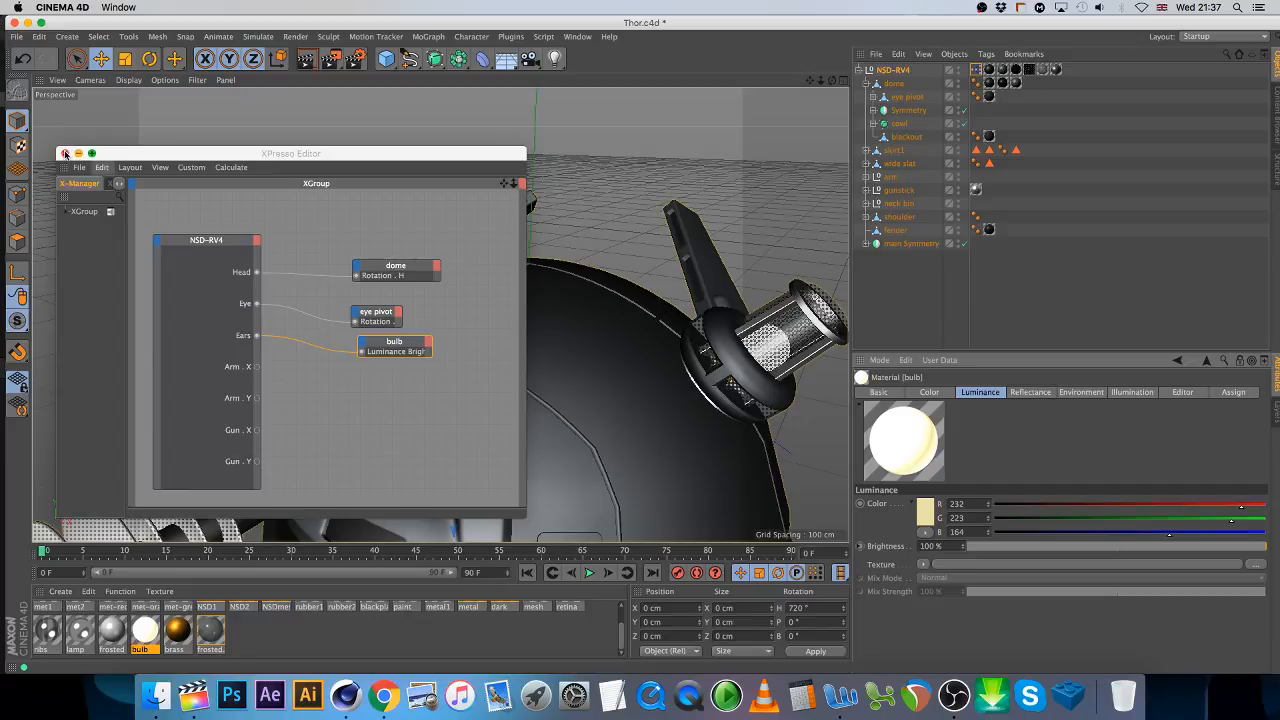
- Collapse the dome hierarchy and place the arm and gunstick objects as nodes below the bulb node
{"action": "scroll", "coordinate": [632, 260], "scroll_direction": "down", "scroll_amount": 3}
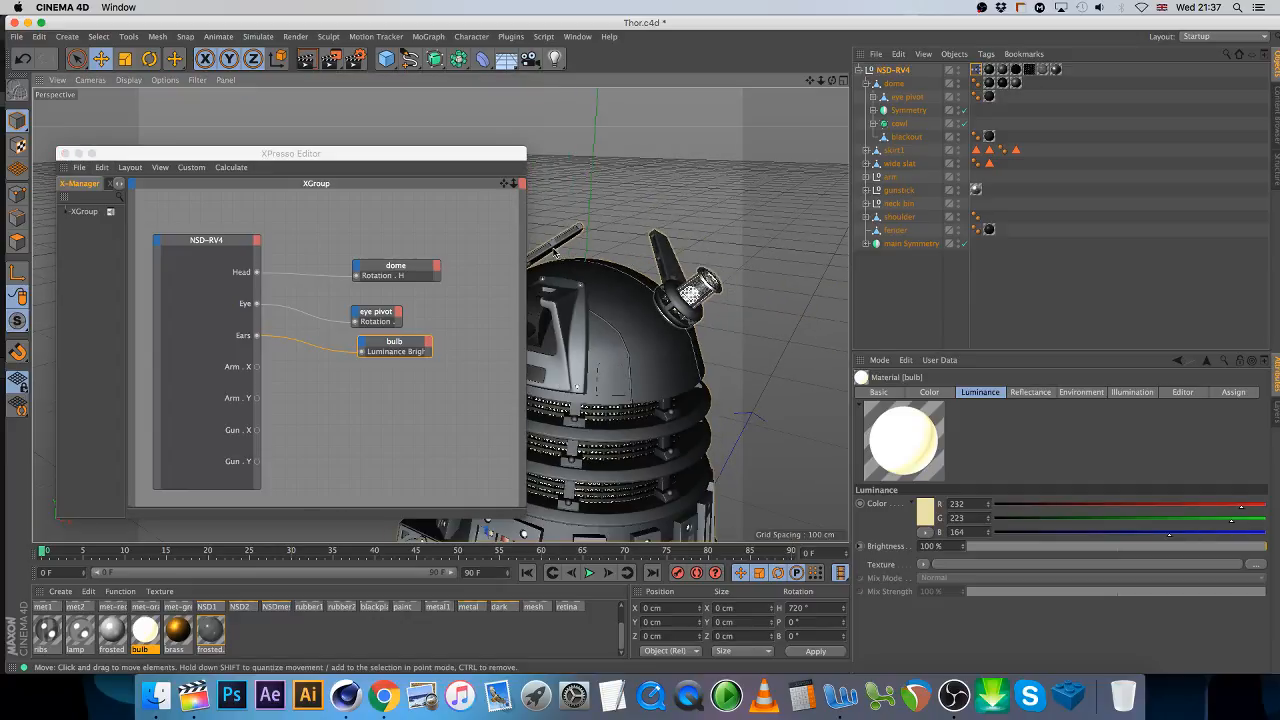
{"action": "left_click", "coordinate": [865, 84]}
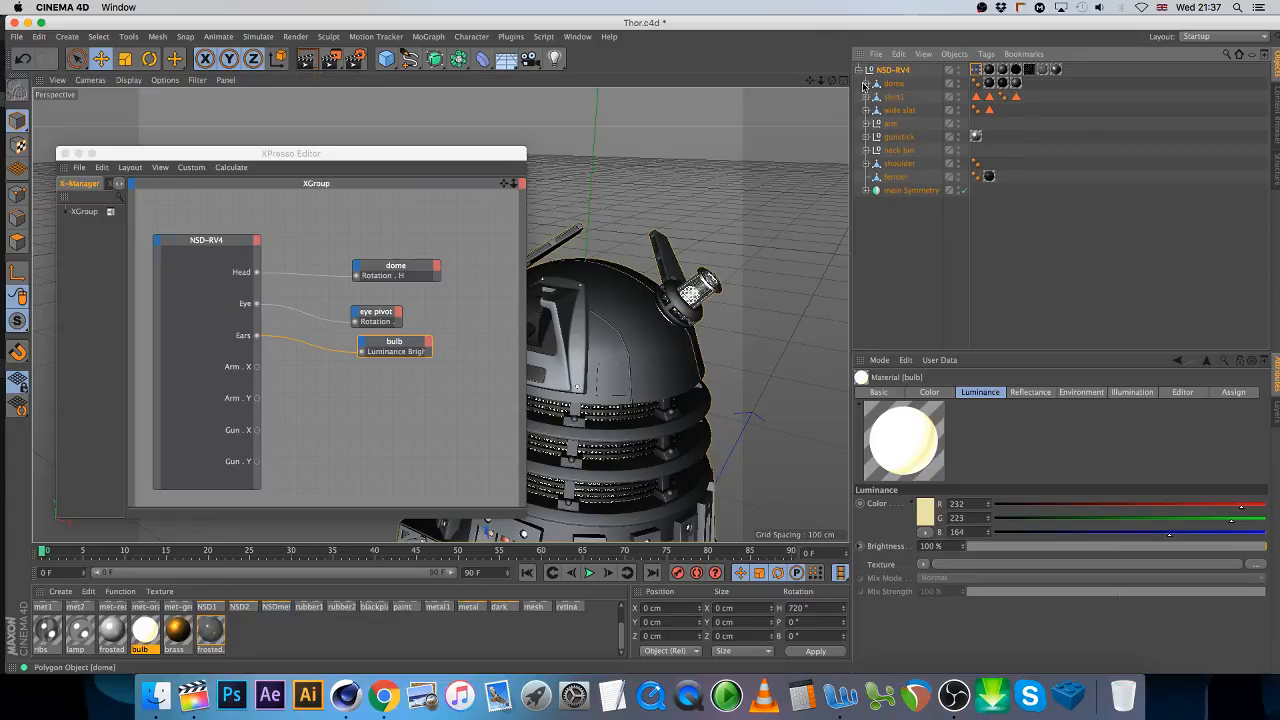
{"action": "left_click", "coordinate": [891, 125]}
{"action": "left_click_drag", "start_coordinate": [383, 417], "coordinate": [378, 412]}
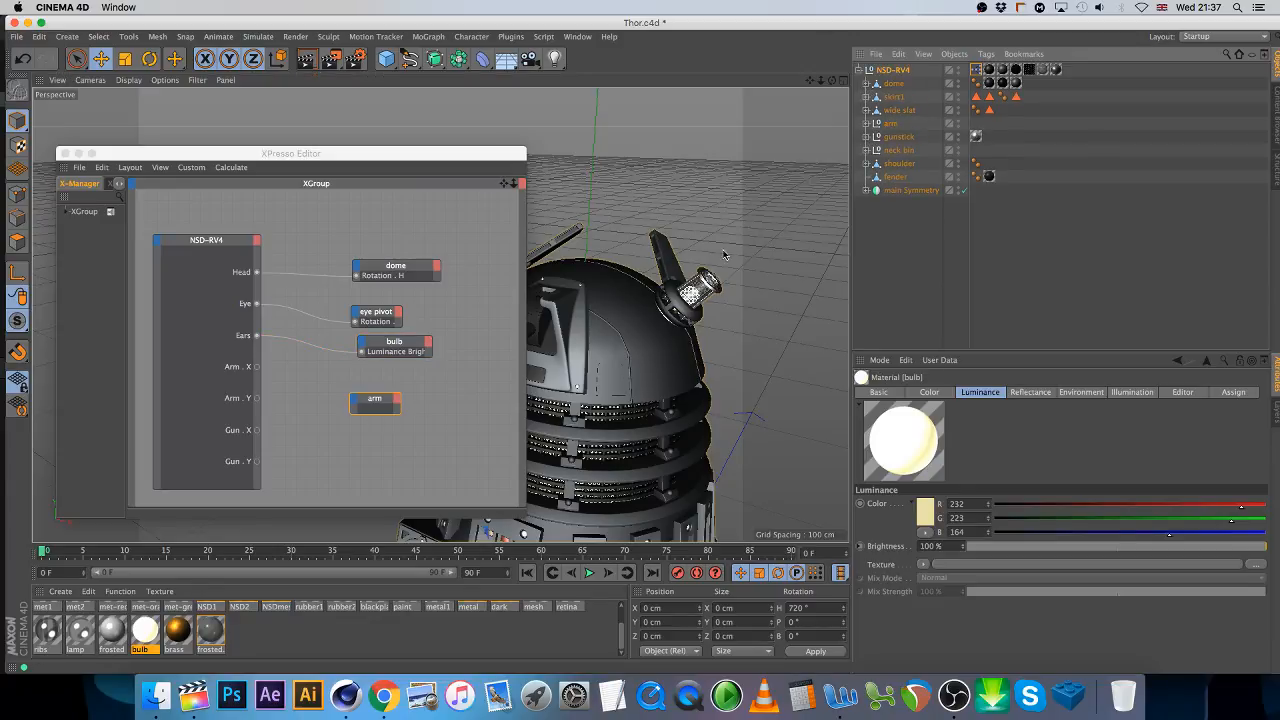
{"action": "left_click", "coordinate": [899, 138]}
{"action": "left_click_drag", "start_coordinate": [358, 461], "coordinate": [357, 459]}
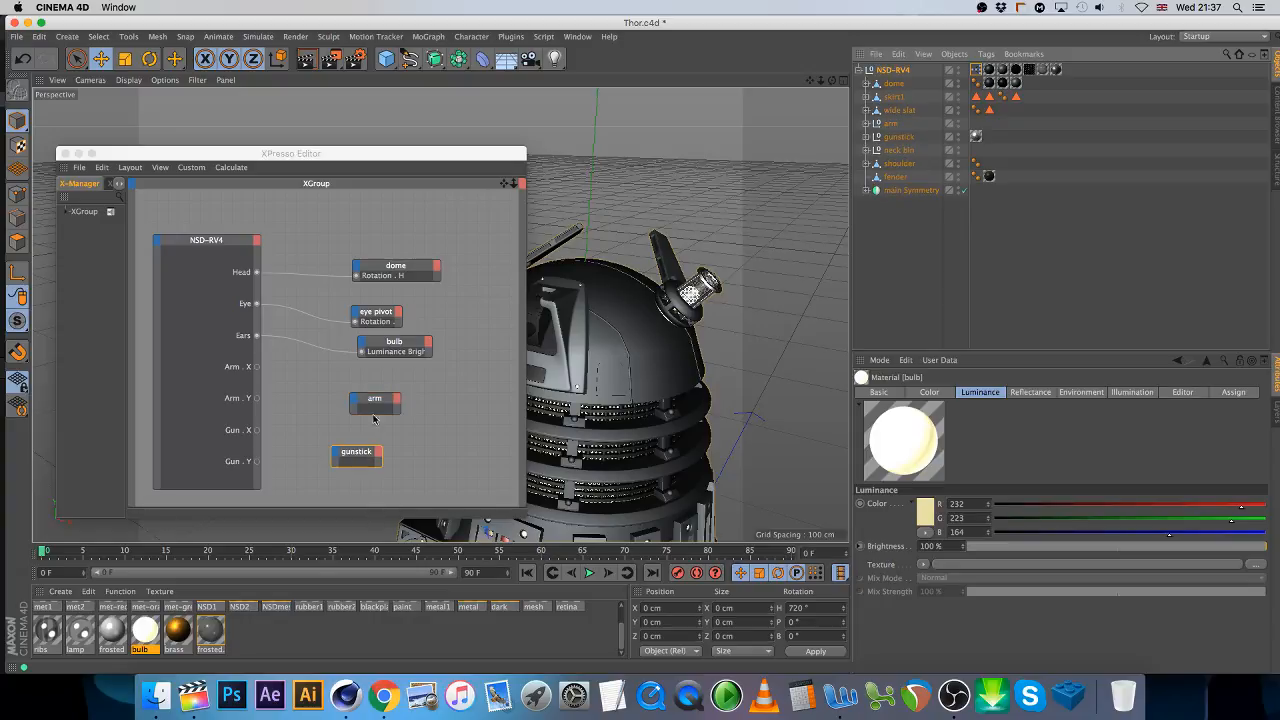
- Add Rotation . H and Rotation . P inputs to the arm node and connect the Arm . X and Arm . Y outputs to them
{"action": "left_click", "coordinate": [370, 412]}
{"action": "left_click", "coordinate": [353, 398]}
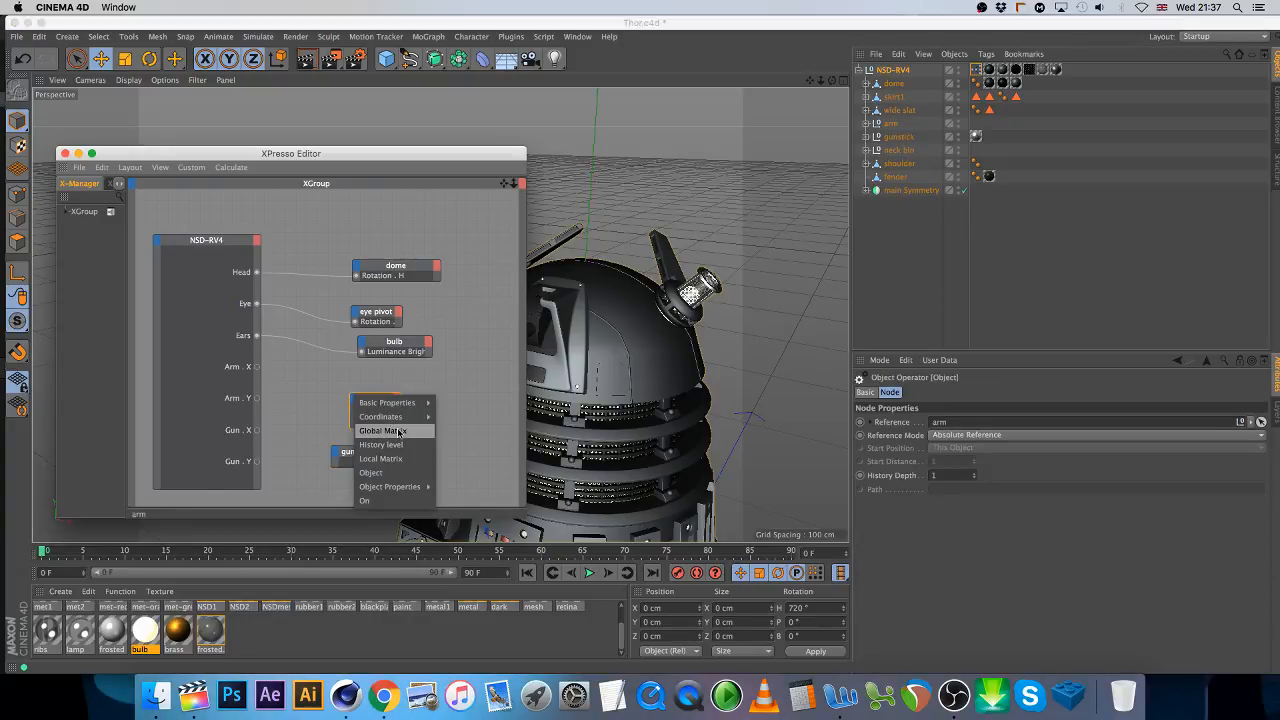
{"action": "mouse_move", "coordinate": [385, 416]}
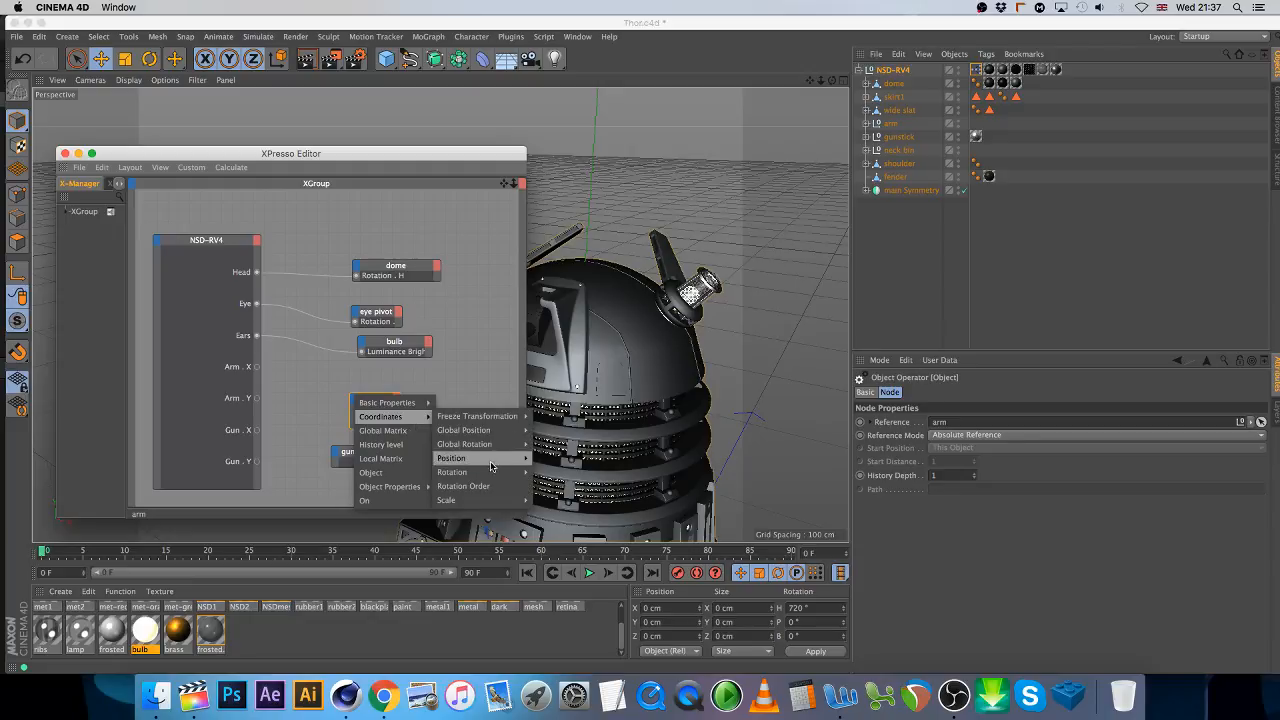
{"action": "mouse_move", "coordinate": [465, 472]}
{"action": "left_click", "coordinate": [548, 472]}
{"action": "left_click", "coordinate": [353, 399]}
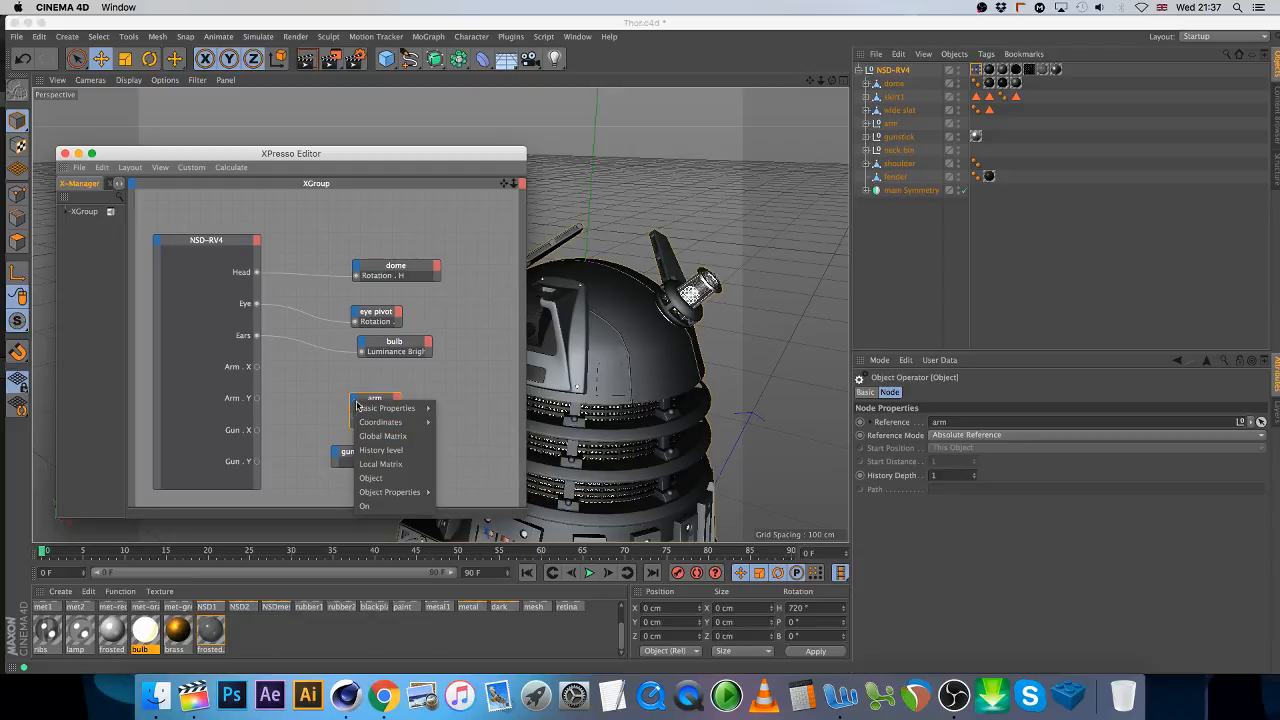
{"action": "mouse_move", "coordinate": [382, 422]}
{"action": "mouse_move", "coordinate": [465, 477]}
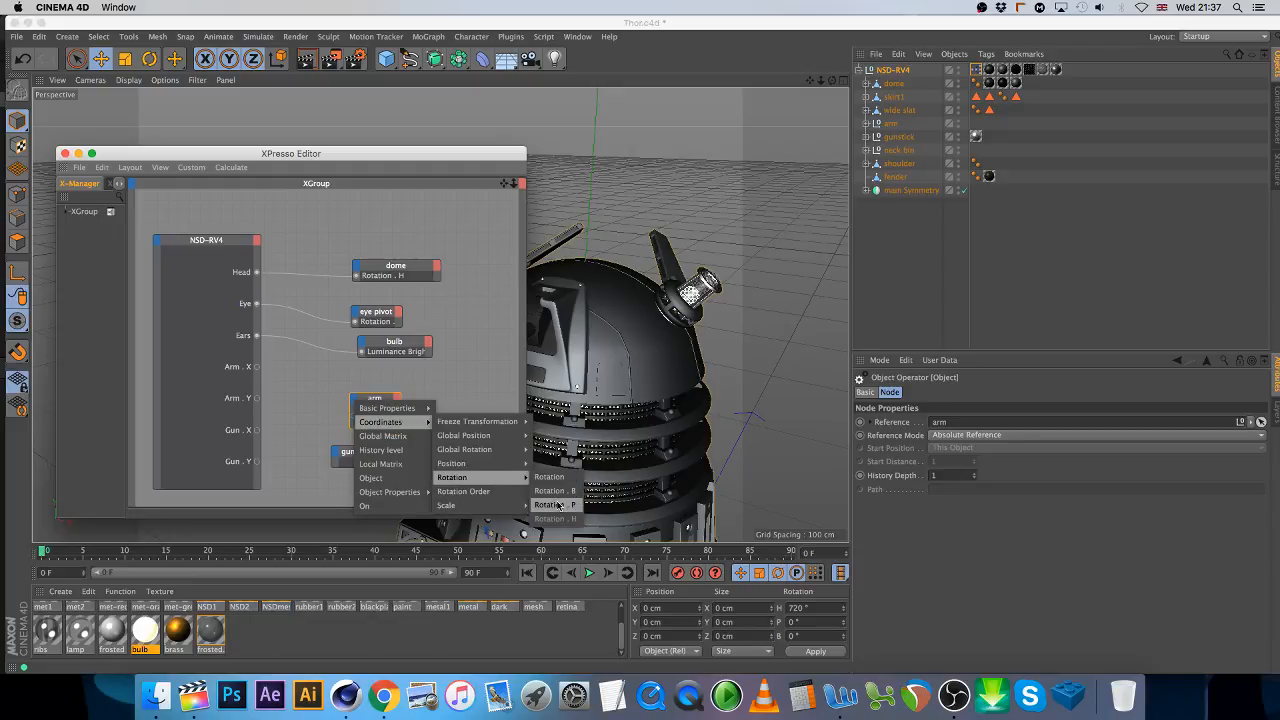
{"action": "left_click", "coordinate": [559, 505]}
{"action": "left_click_drag", "start_coordinate": [257, 366], "coordinate": [353, 410]}
{"action": "left_click_drag", "start_coordinate": [257, 398], "coordinate": [352, 423]}
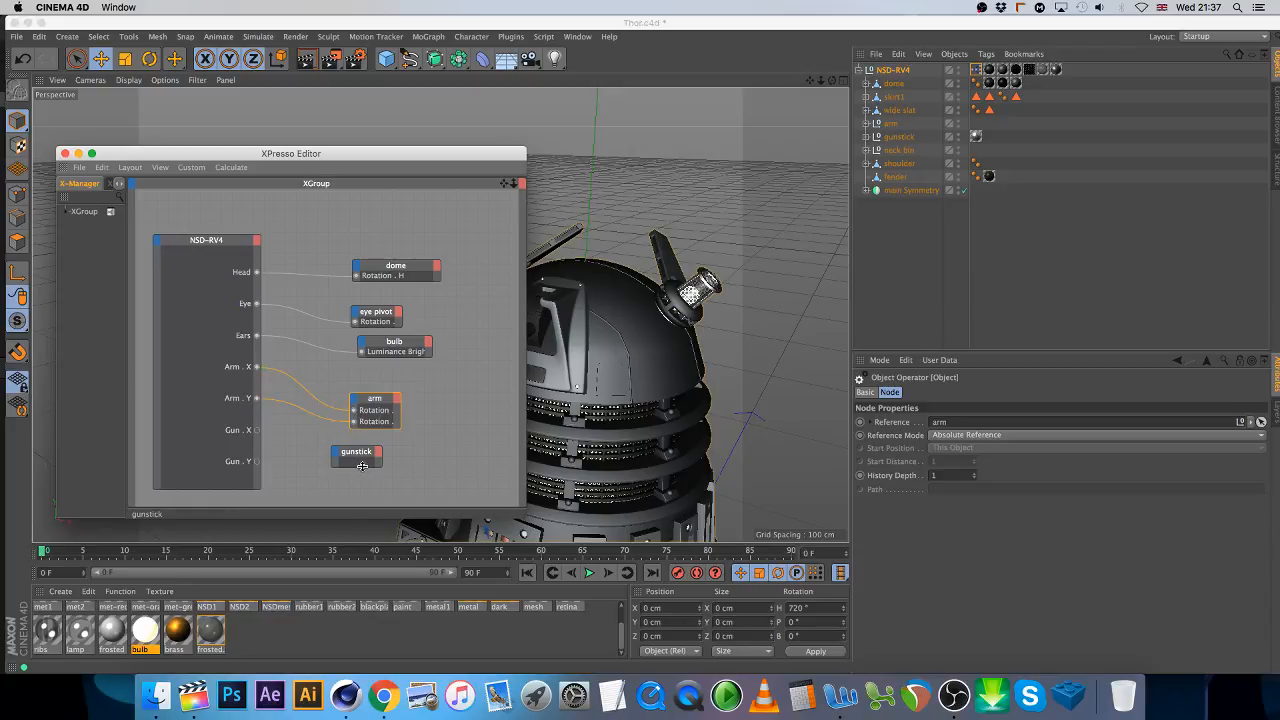
{"action": "left_click_drag", "start_coordinate": [362, 466], "coordinate": [379, 458]}
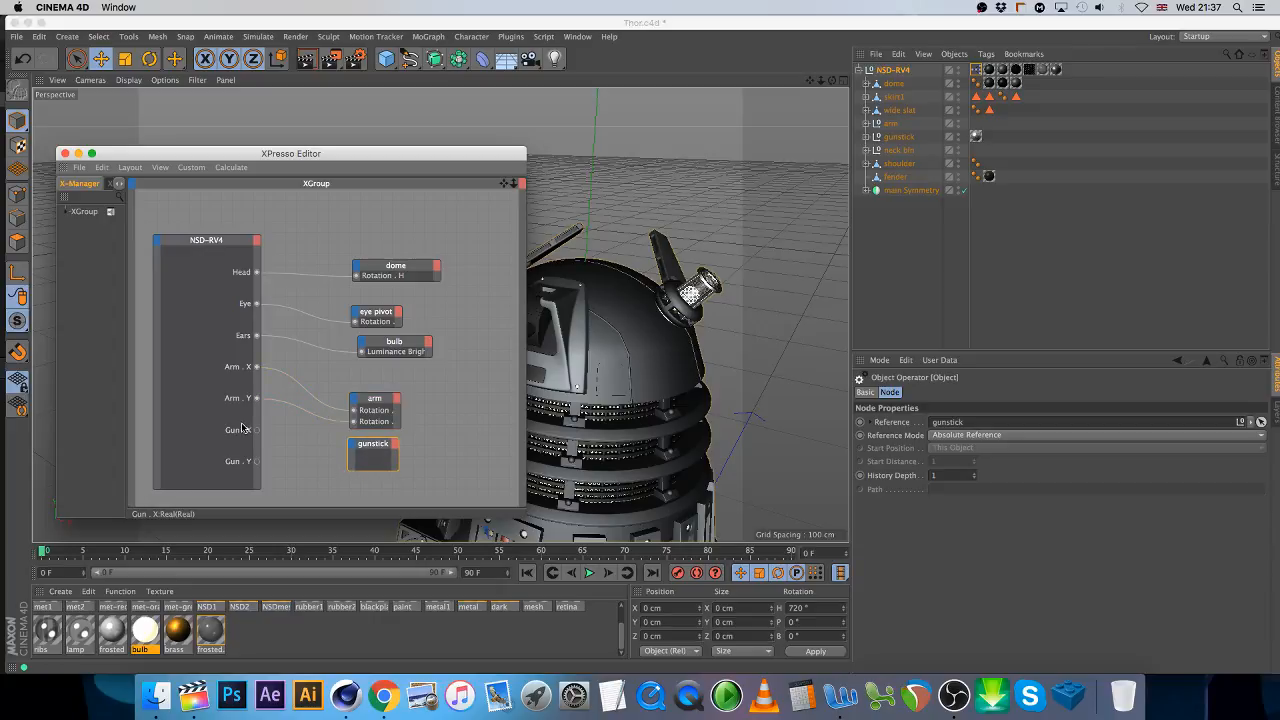
{"action": "left_click_drag", "start_coordinate": [257, 430], "coordinate": [413, 474]}
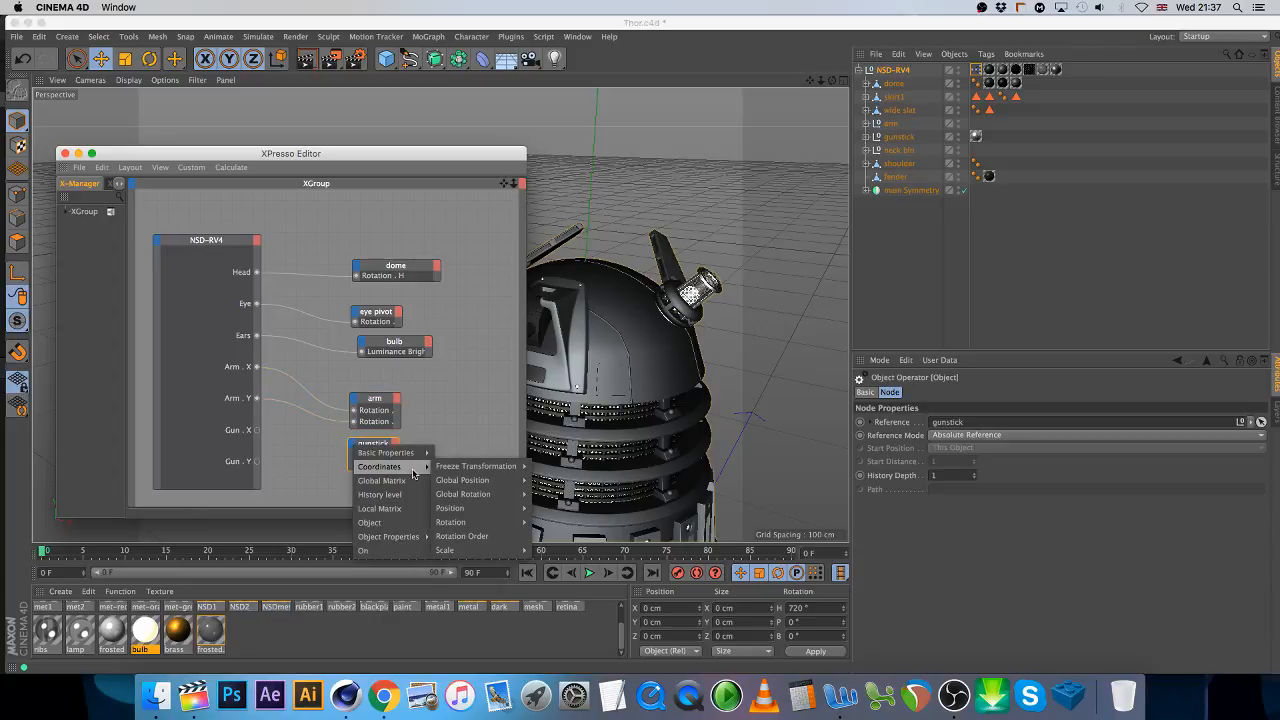
{"action": "left_click", "coordinate": [545, 496]}
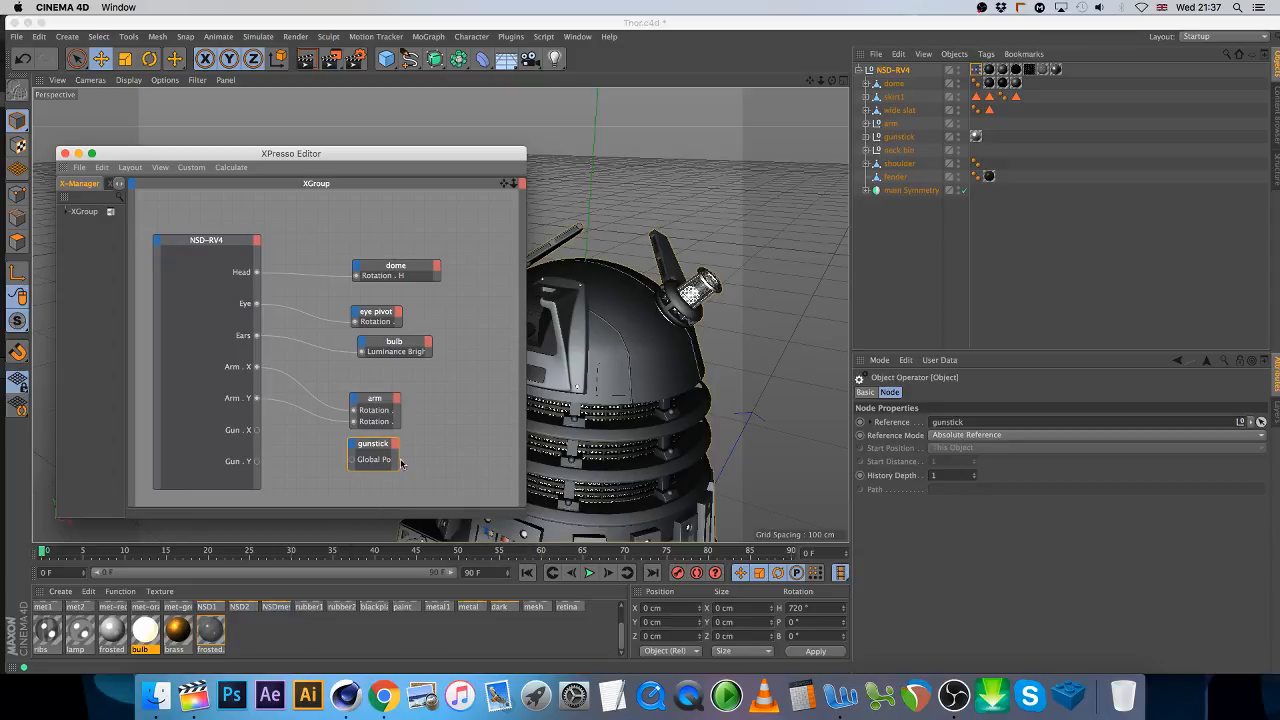
{"action": "left_click", "coordinate": [352, 444]}
{"action": "mouse_move", "coordinate": [491, 527]}
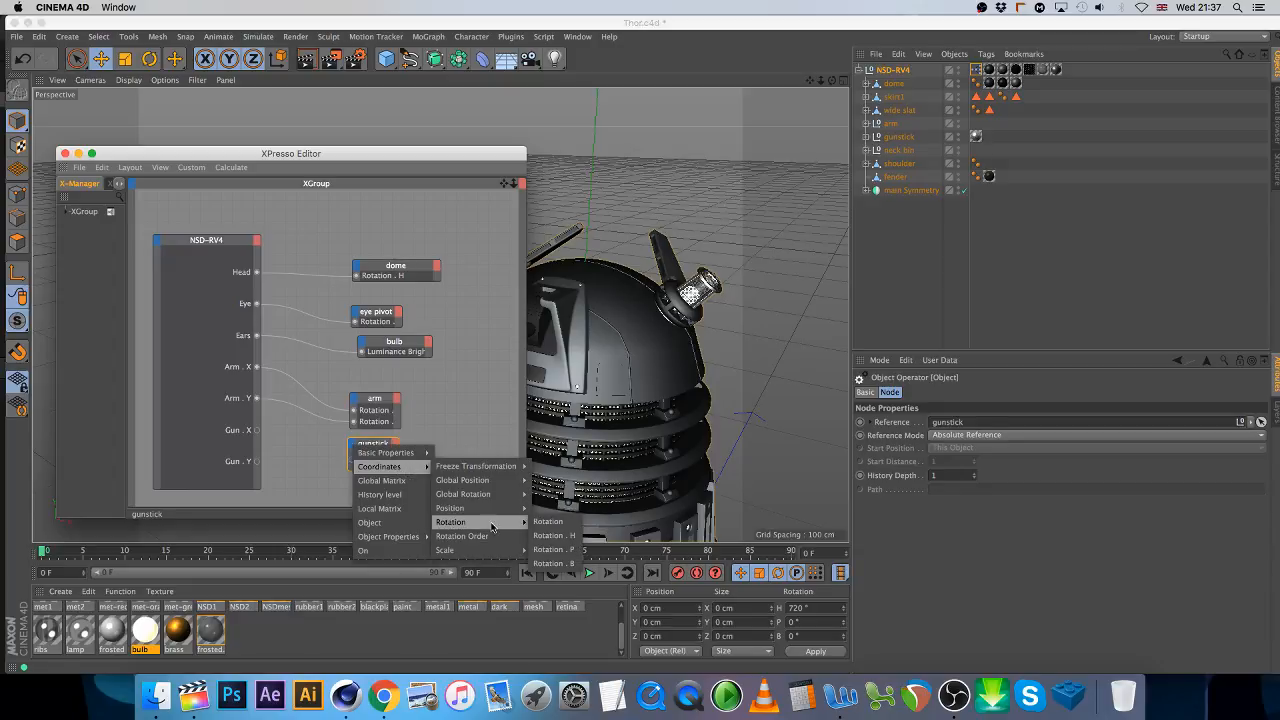
{"action": "left_click", "coordinate": [550, 535]}
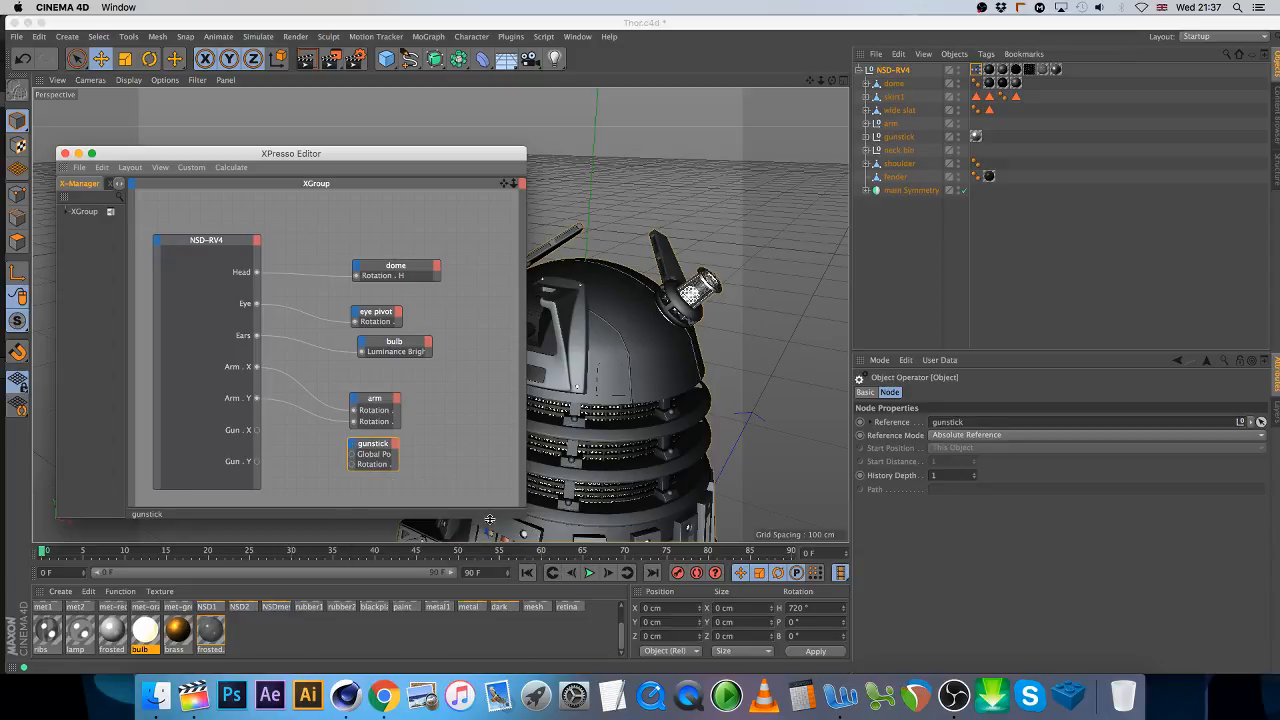
{"action": "left_click_drag", "start_coordinate": [376, 490], "coordinate": [375, 488]}
{"action": "double_click", "coordinate": [352, 455]}
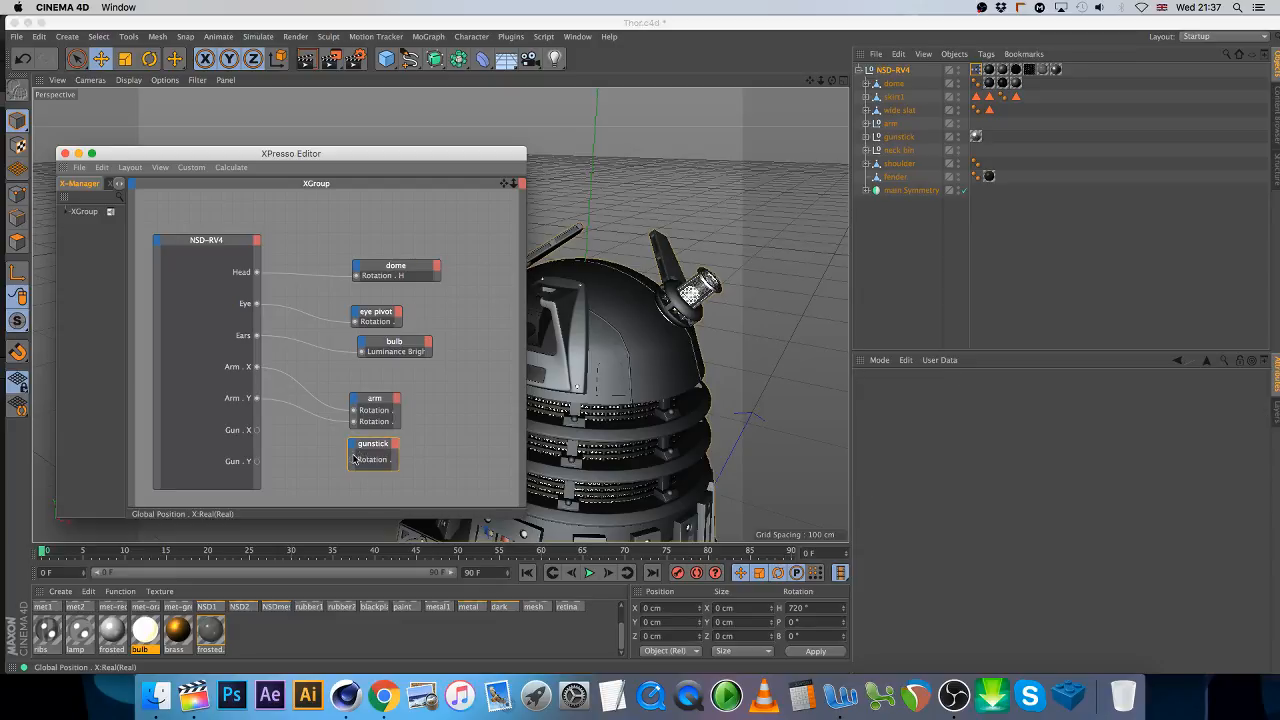
{"action": "double_click", "coordinate": [351, 461]}
- Add Rotation . H and Rotation . P inputs to the gunstick node, connect Gun . X and Gun . Y to them, and close the XPresso Editor
{"action": "left_click", "coordinate": [352, 445]}
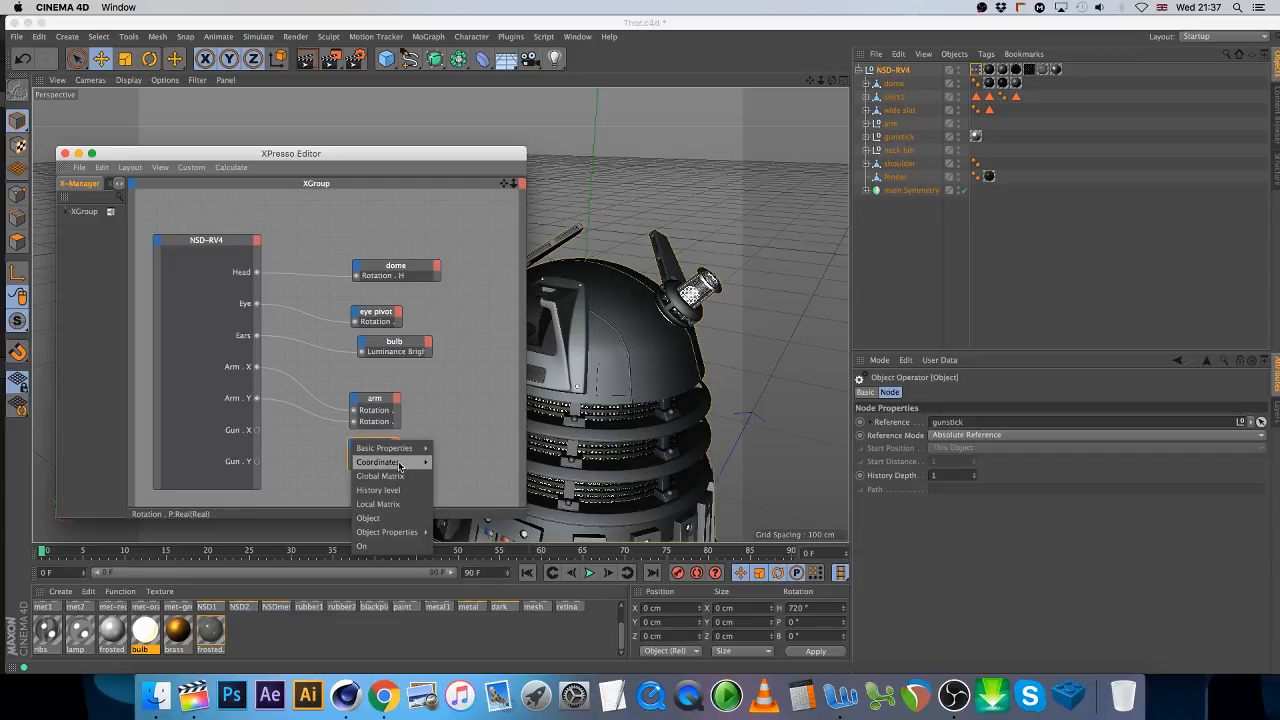
{"action": "mouse_move", "coordinate": [380, 462]}
{"action": "mouse_move", "coordinate": [480, 517]}
{"action": "left_click", "coordinate": [543, 530]}
{"action": "left_click", "coordinate": [352, 449]}
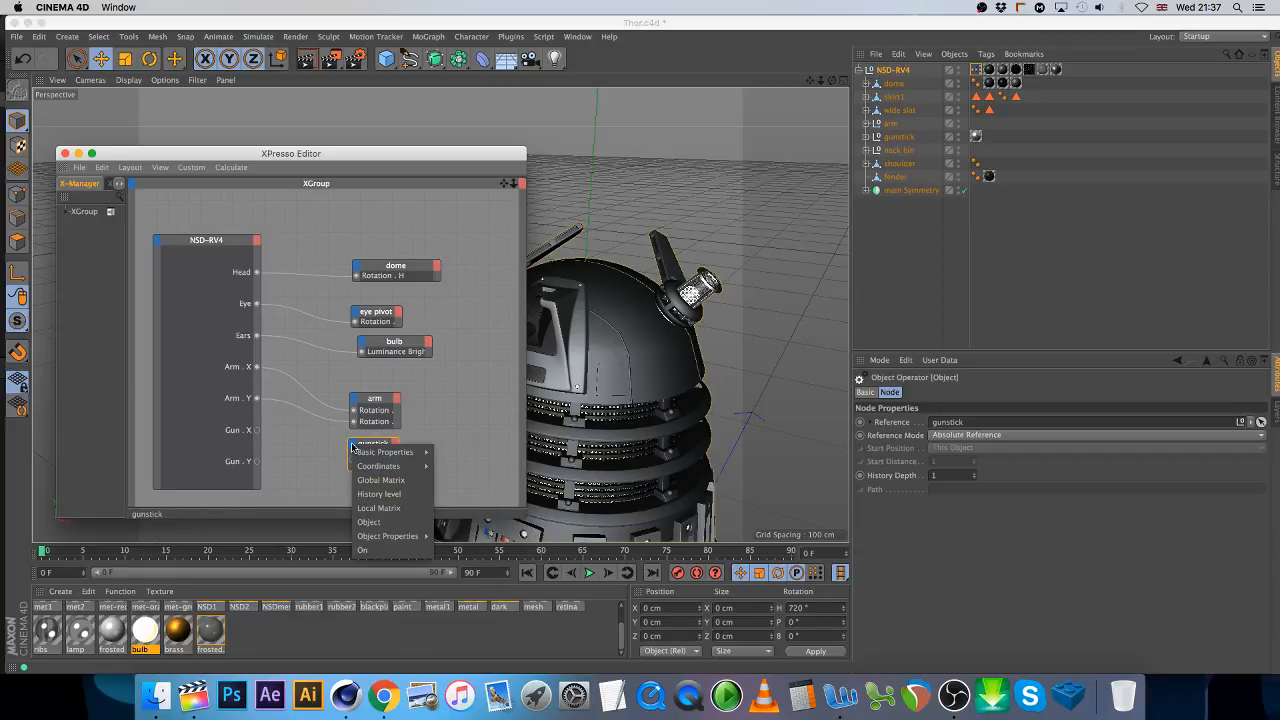
{"action": "mouse_move", "coordinate": [380, 466]}
{"action": "mouse_move", "coordinate": [478, 528]}
{"action": "left_click", "coordinate": [548, 548]}
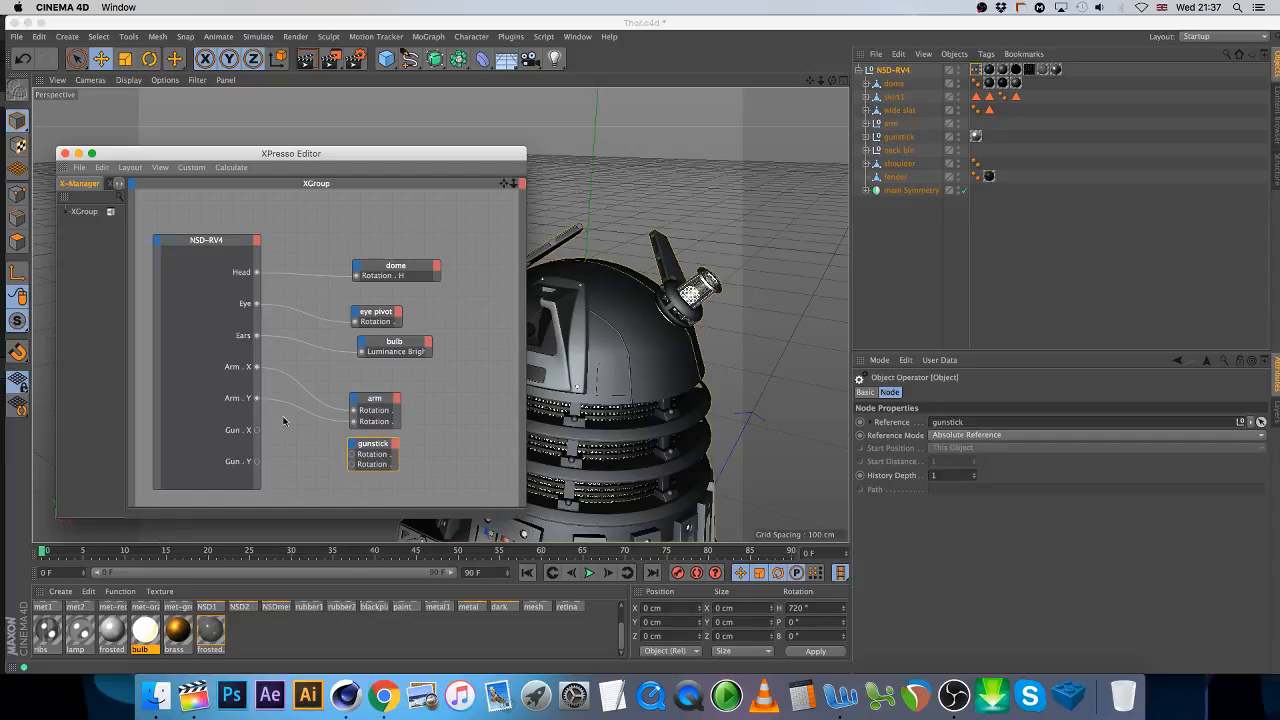
{"action": "left_click_drag", "start_coordinate": [350, 458], "coordinate": [352, 454]}
{"action": "left_click_drag", "start_coordinate": [257, 461], "coordinate": [354, 465]}
{"action": "left_click", "coordinate": [64, 154]}
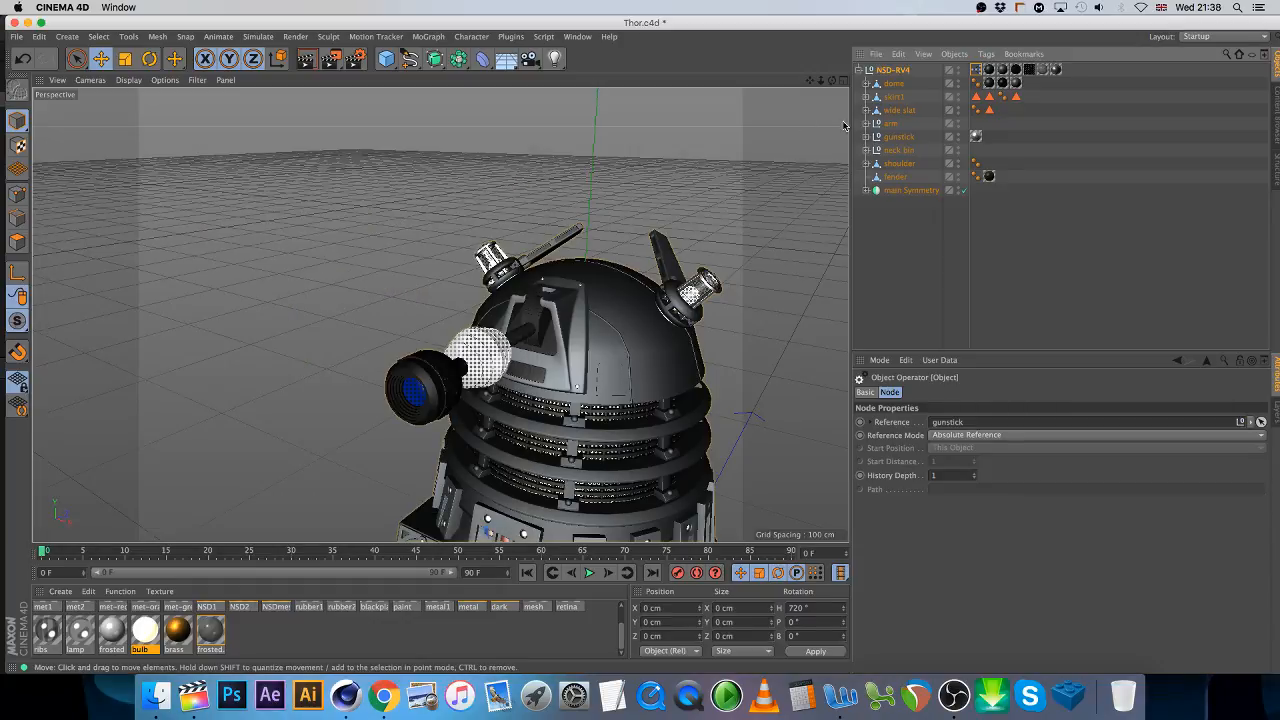
- Collapse the NSD-RV4 hierarchy and set its Ears control to 0%
{"action": "left_click_drag", "start_coordinate": [822, 81], "coordinate": [765, 84]}
{"action": "left_click", "coordinate": [859, 70]}
{"action": "left_click", "coordinate": [892, 70]}
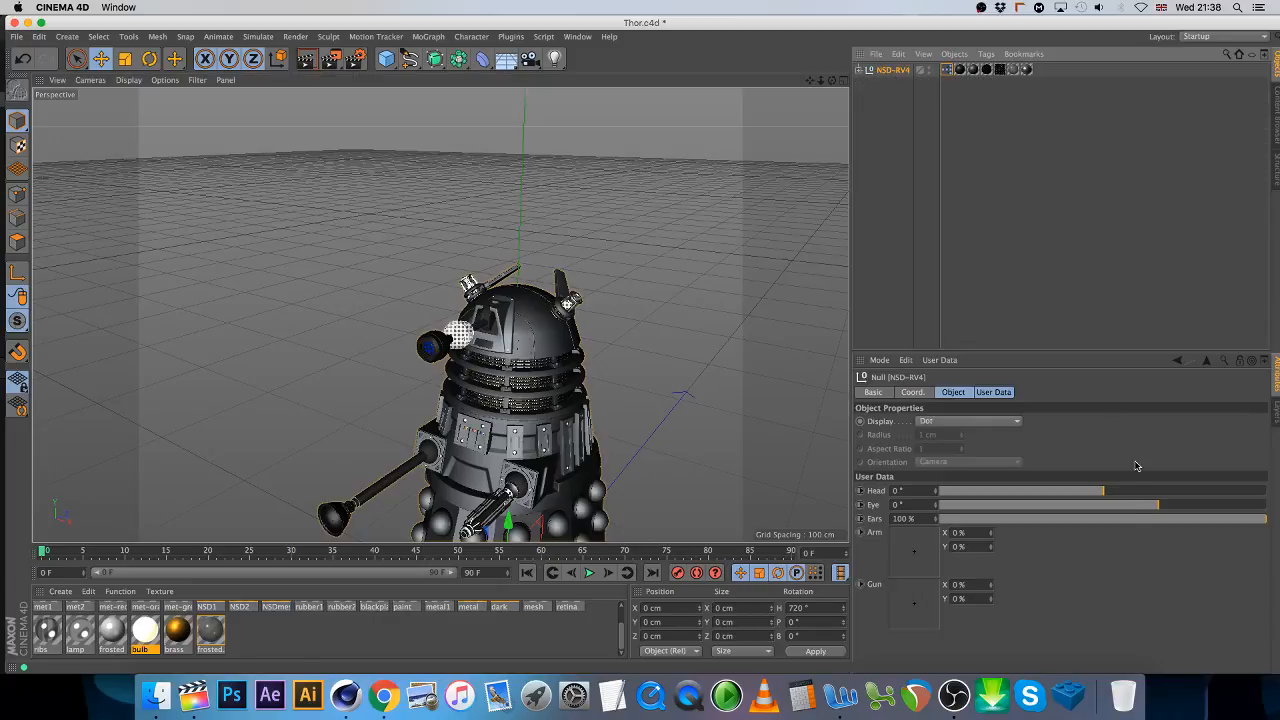
{"action": "mouse_move", "coordinate": [1112, 489]}
{"action": "left_mouse_down"}
{"action": "mouse_move", "coordinate": [1152, 489]}
{"action": "mouse_move", "coordinate": [938, 490]}
{"action": "mouse_move", "coordinate": [1266, 473]}
{"action": "mouse_move", "coordinate": [1104, 485]}
{"action": "left_mouse_up"}
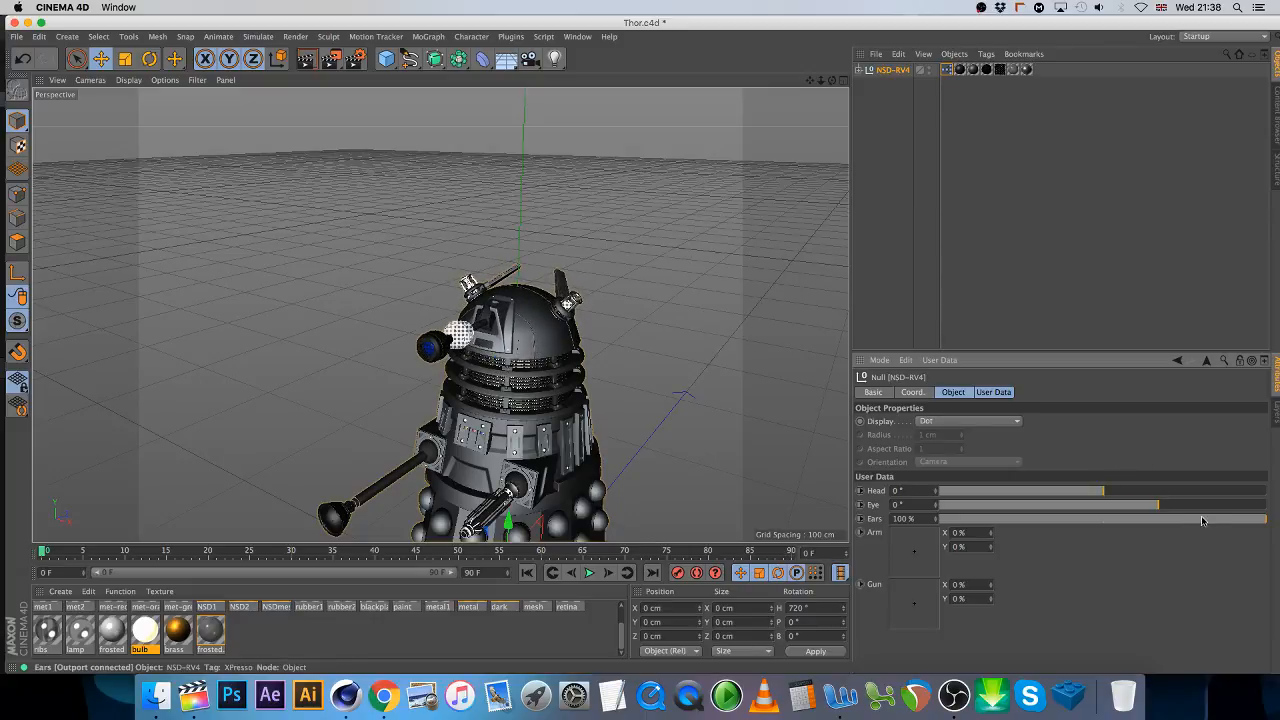
{"action": "left_click_drag", "start_coordinate": [1205, 520], "coordinate": [870, 517]}
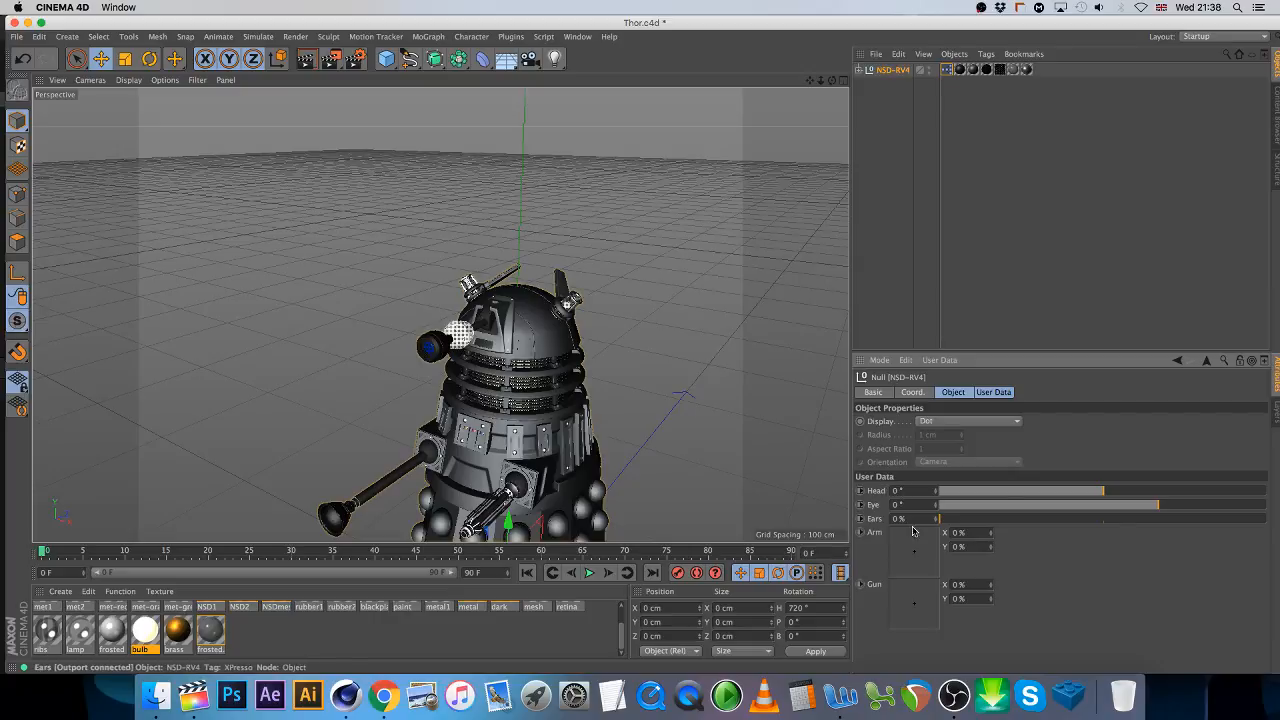
- Check the bulb material's Luminance and Reflectance settings and try it with the Reflectance channel disabled
{"action": "left_click", "coordinate": [148, 632]}
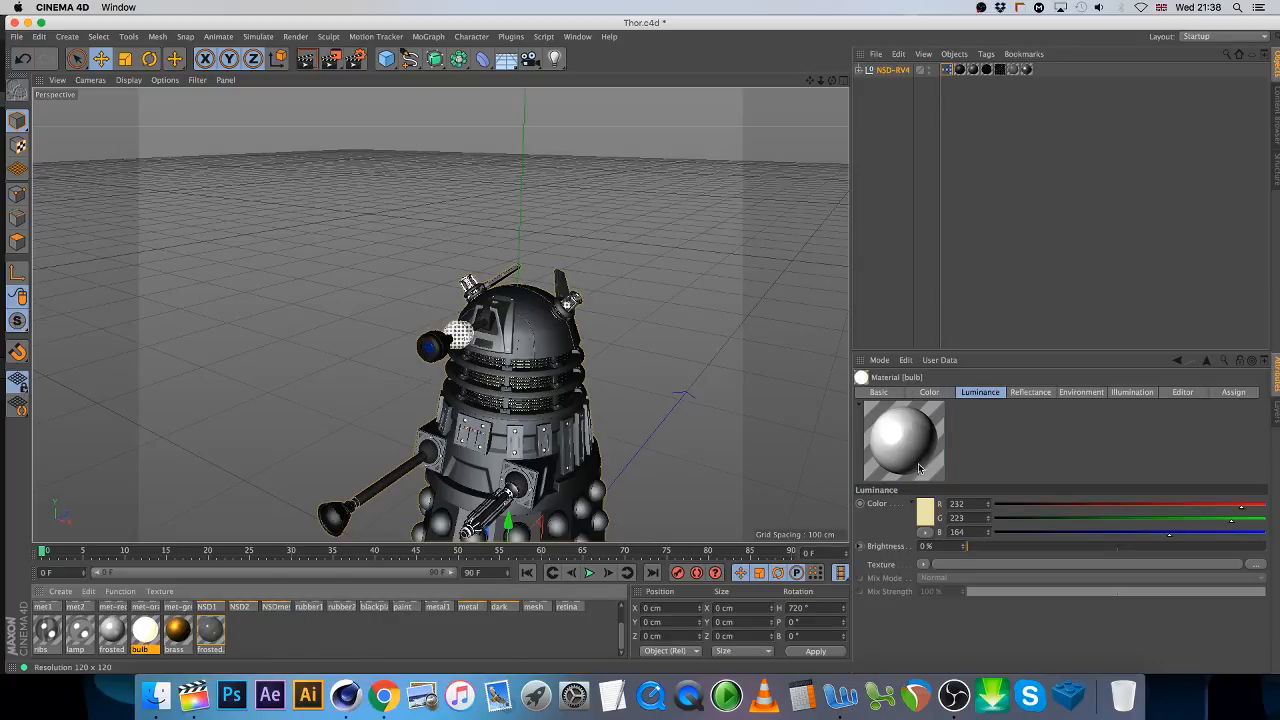
{"action": "left_click", "coordinate": [1041, 197]}
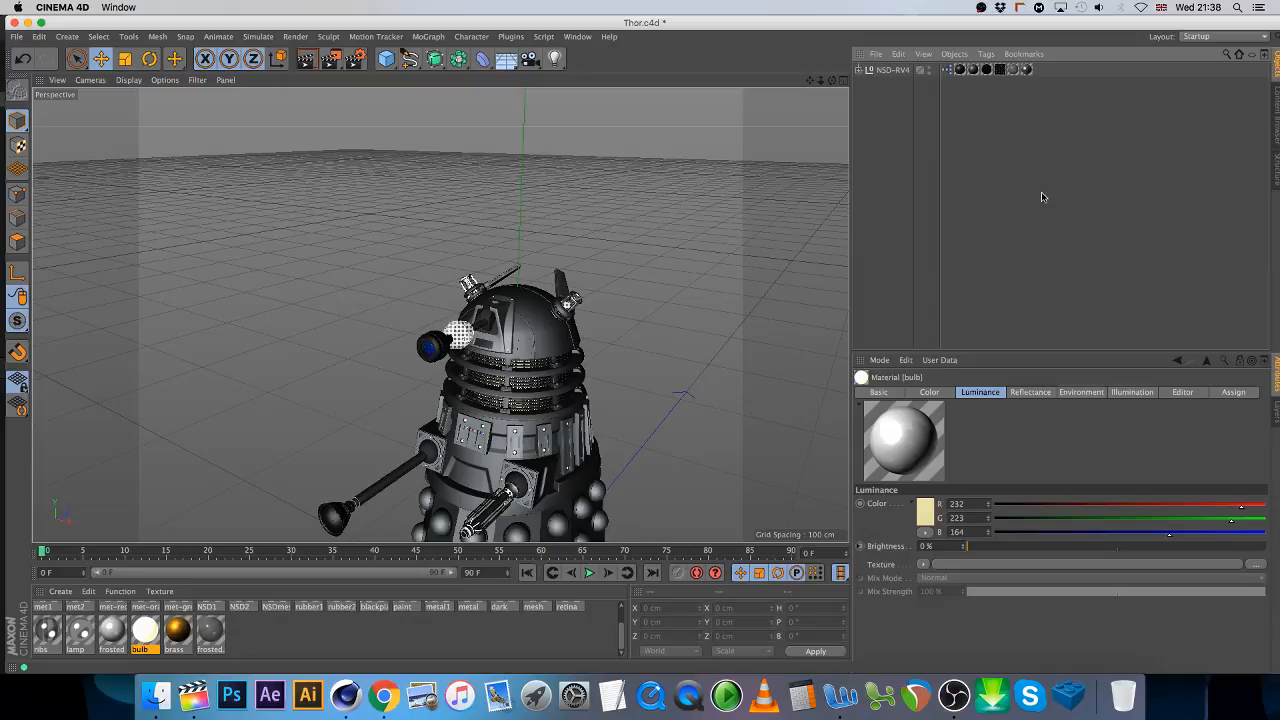
{"action": "left_click", "coordinate": [1030, 395]}
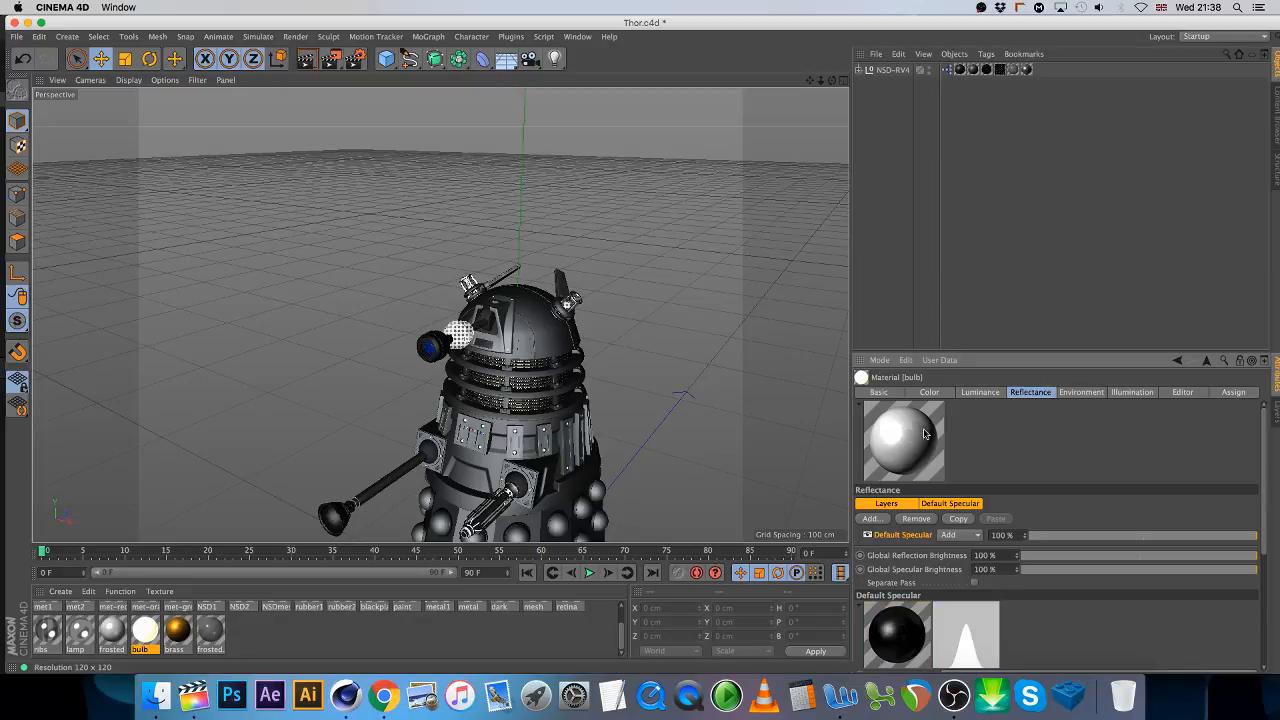
{"action": "left_click", "coordinate": [879, 392]}
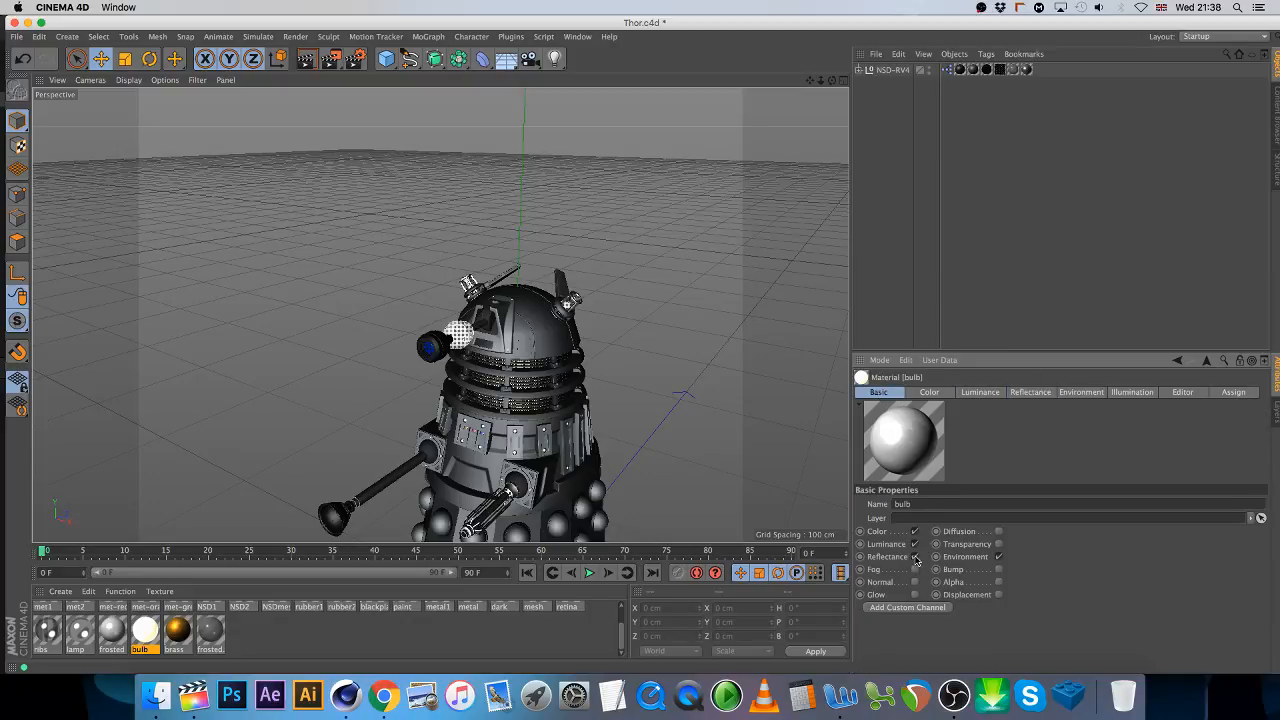
{"action": "left_click", "coordinate": [914, 557]}
{"action": "left_click", "coordinate": [893, 69]}
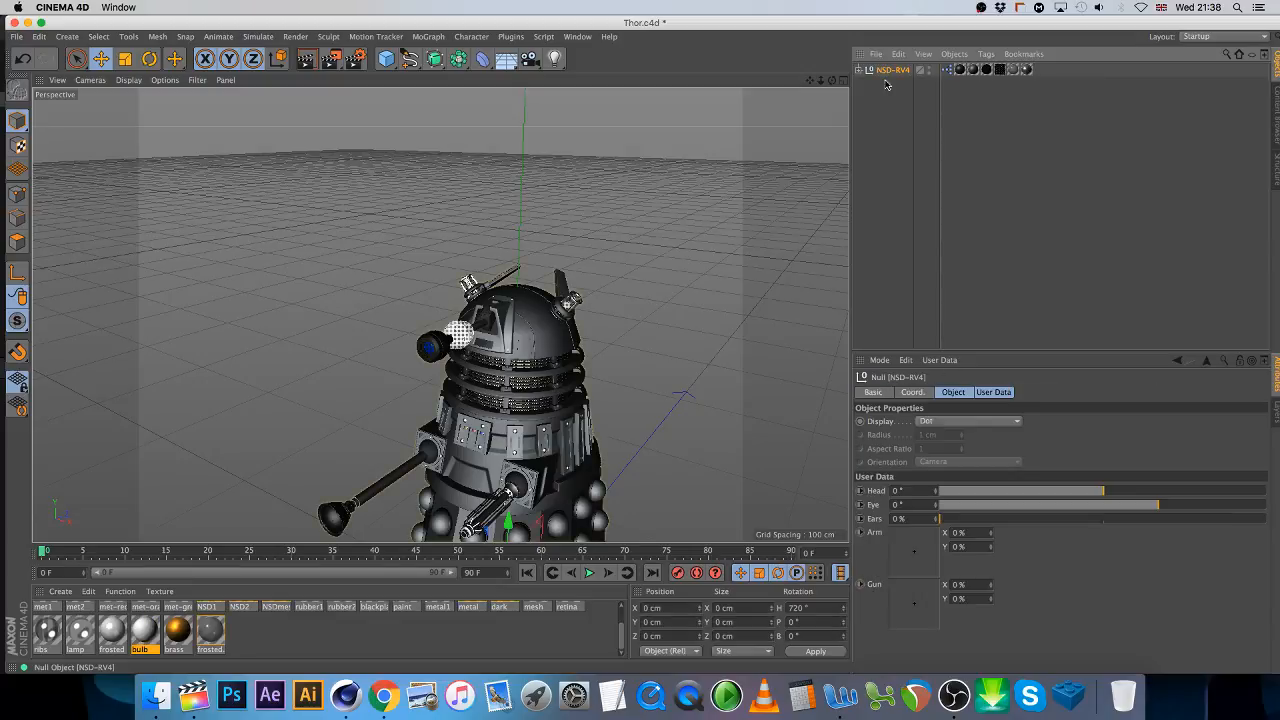
{"action": "left_click_drag", "start_coordinate": [957, 521], "coordinate": [705, 508]}
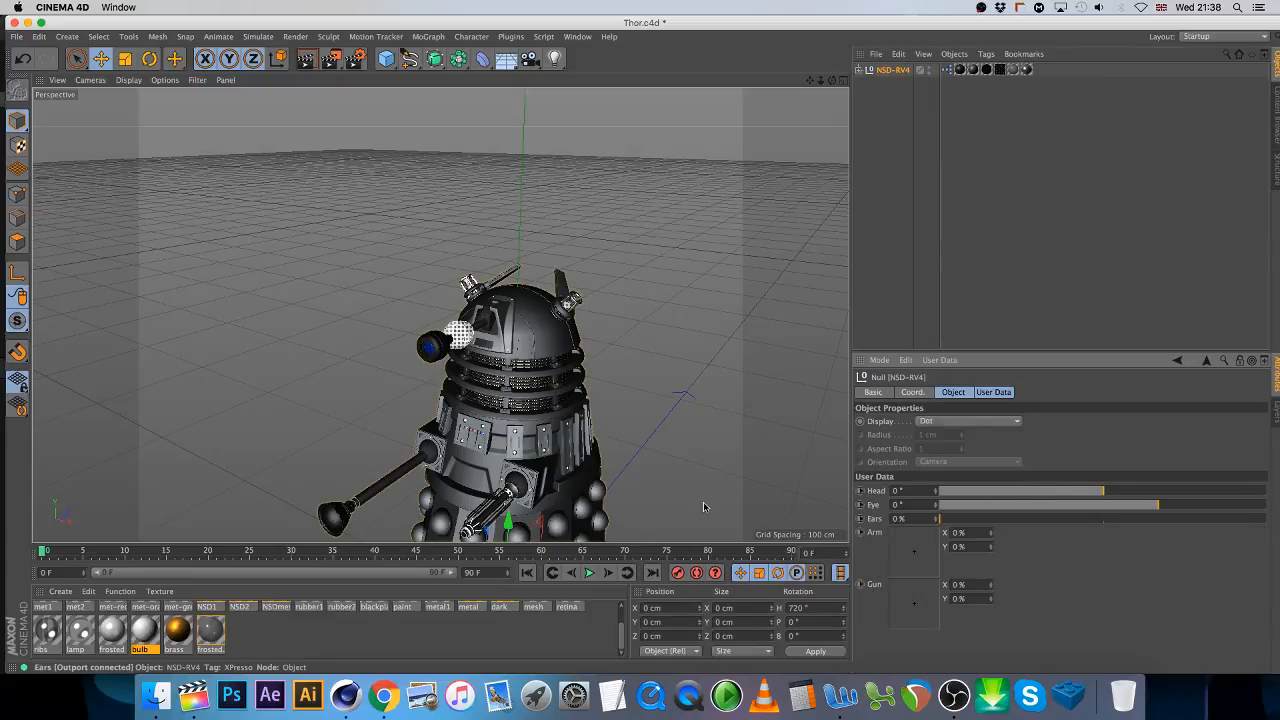
{"action": "left_click", "coordinate": [151, 643]}
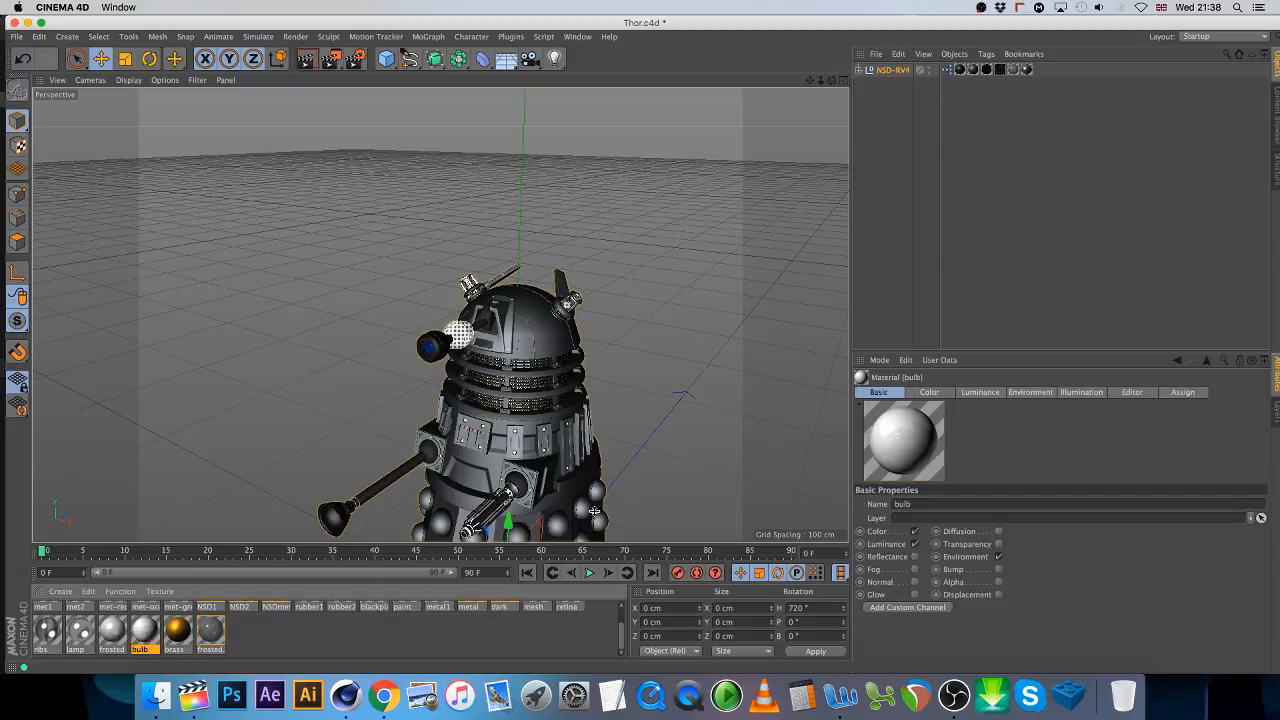
{"action": "left_click", "coordinate": [914, 557]}
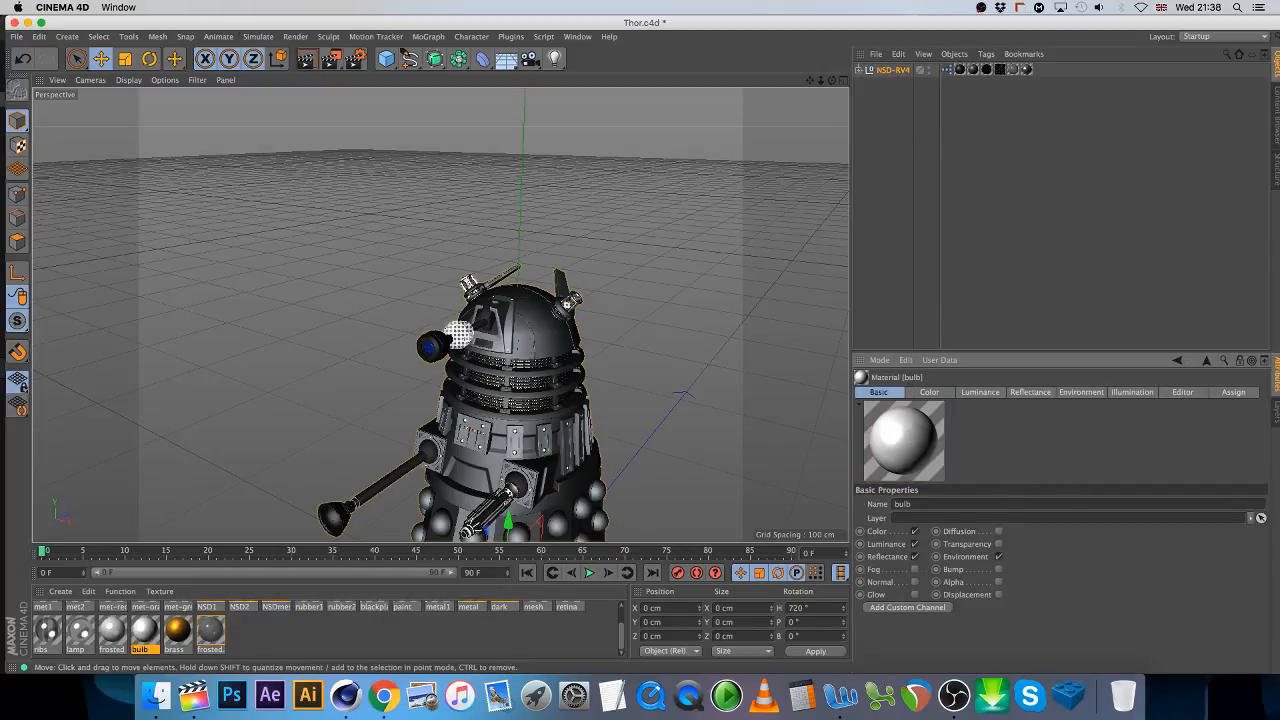
- Save the Thor project in the current file version
{"action": "left_click", "coordinate": [16, 36]}
{"action": "left_click", "coordinate": [32, 150]}
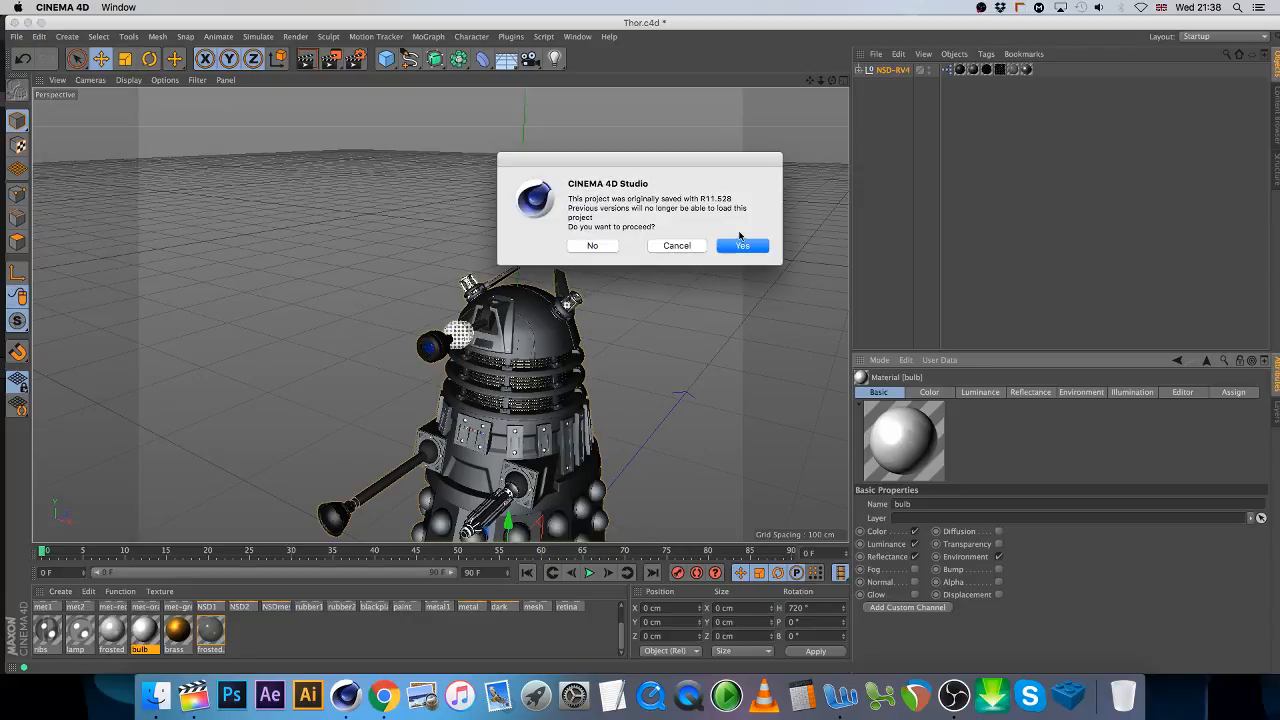
{"action": "left_click", "coordinate": [753, 248]}
- Copy the NSD-RV4 object and close Thor.c4d, saving its changes
{"action": "left_click", "coordinate": [876, 71]}
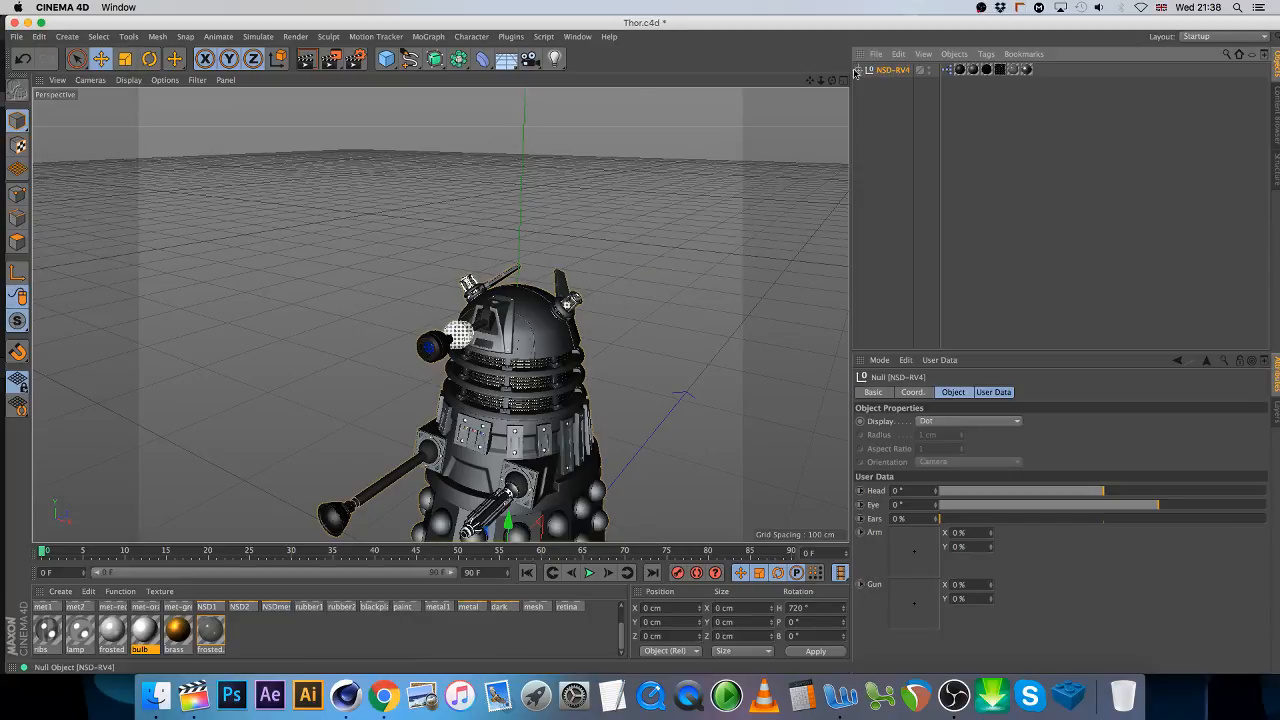
{"action": "left_click", "coordinate": [39, 36]}
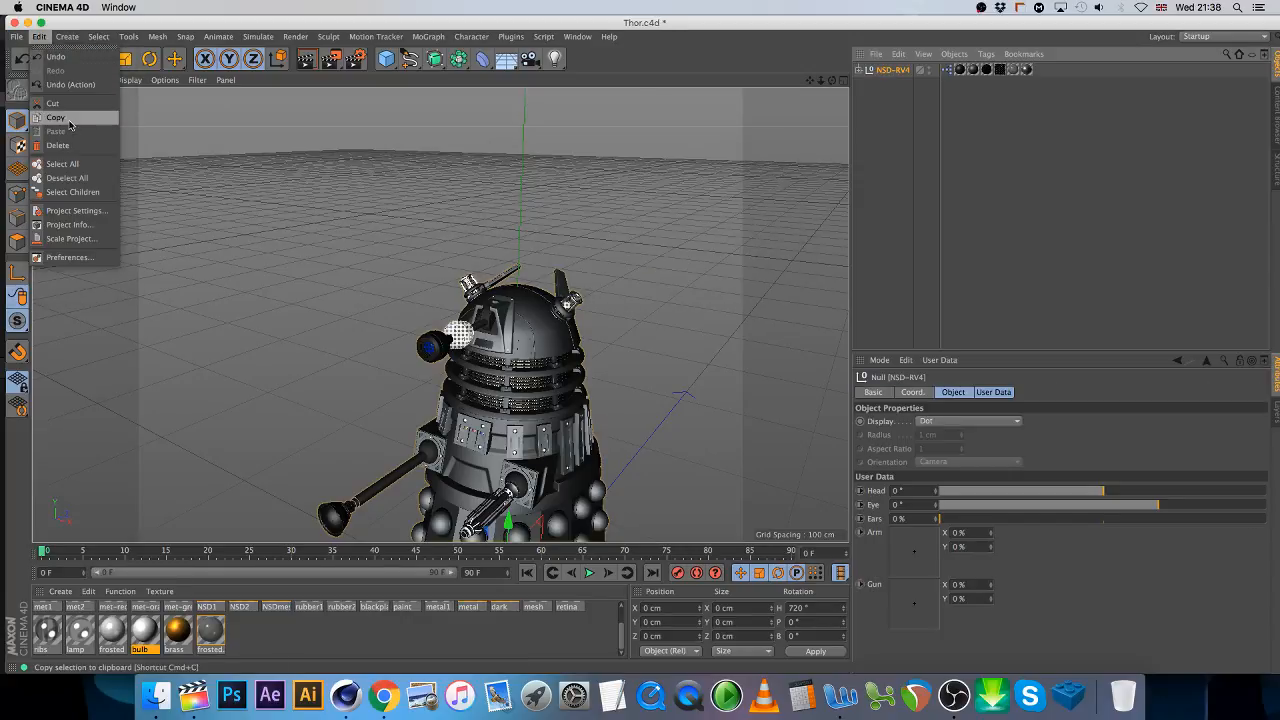
{"action": "left_click", "coordinate": [69, 121]}
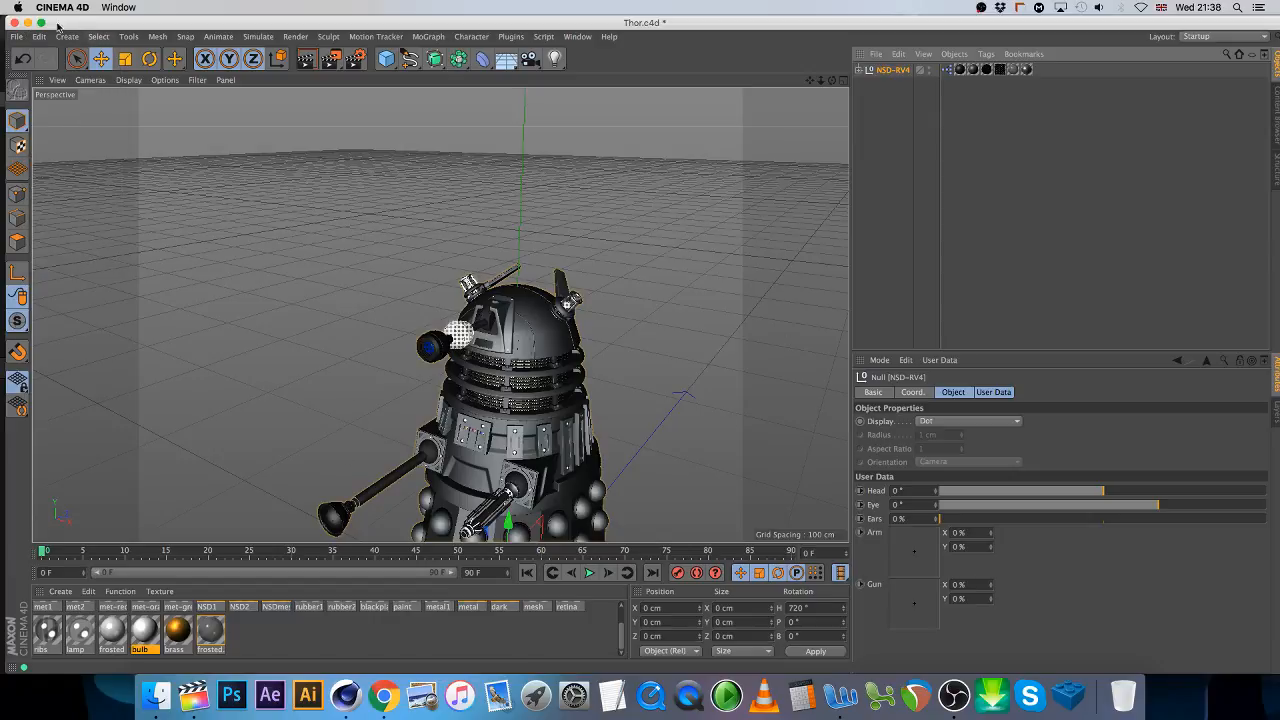
{"action": "left_click", "coordinate": [16, 36]}
{"action": "left_click", "coordinate": [54, 130]}
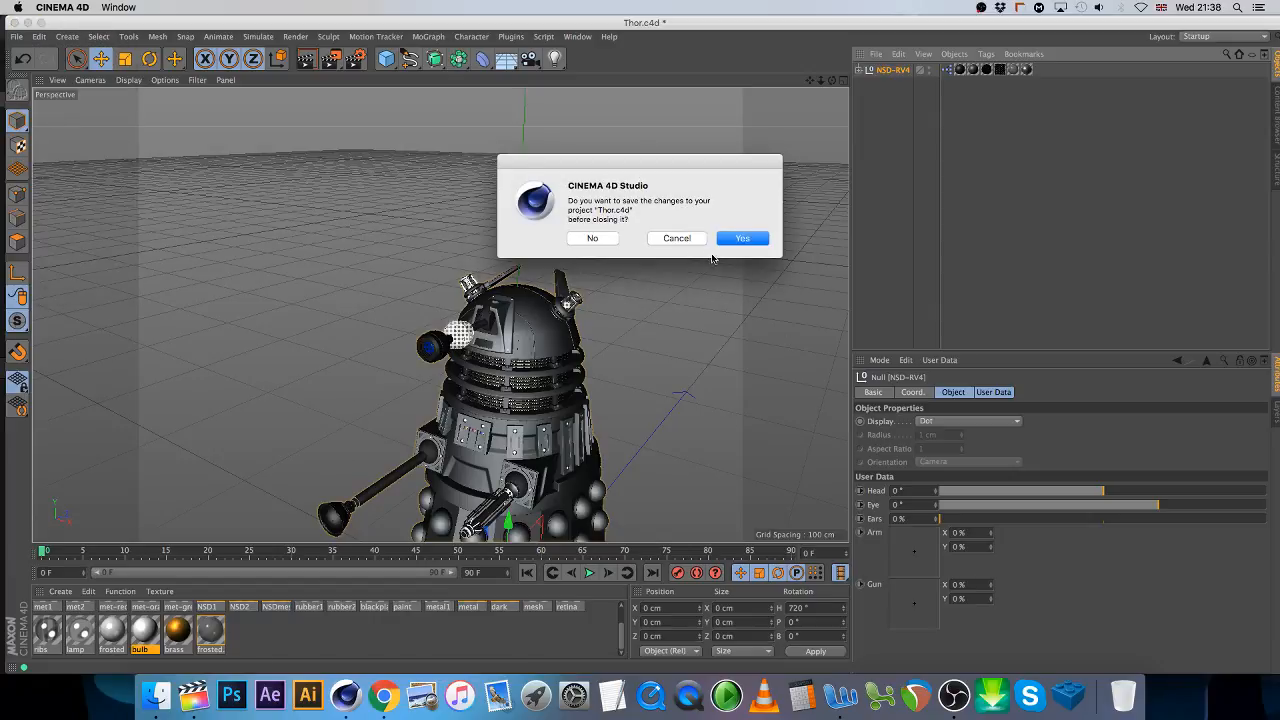
{"action": "left_click", "coordinate": [744, 240]}
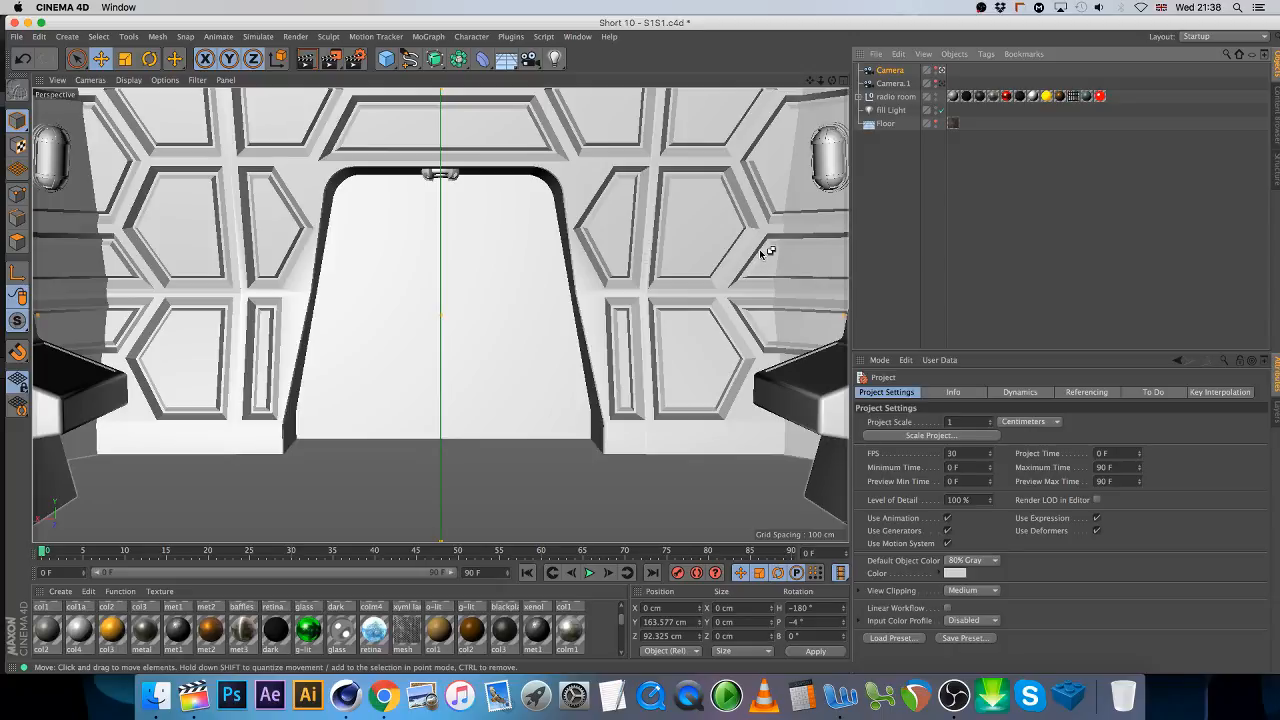
- Paste NSD-RV4 into the Short 10 - S1S1 scene and set its H rotation to 180°
{"action": "key", "text": "super+v"}
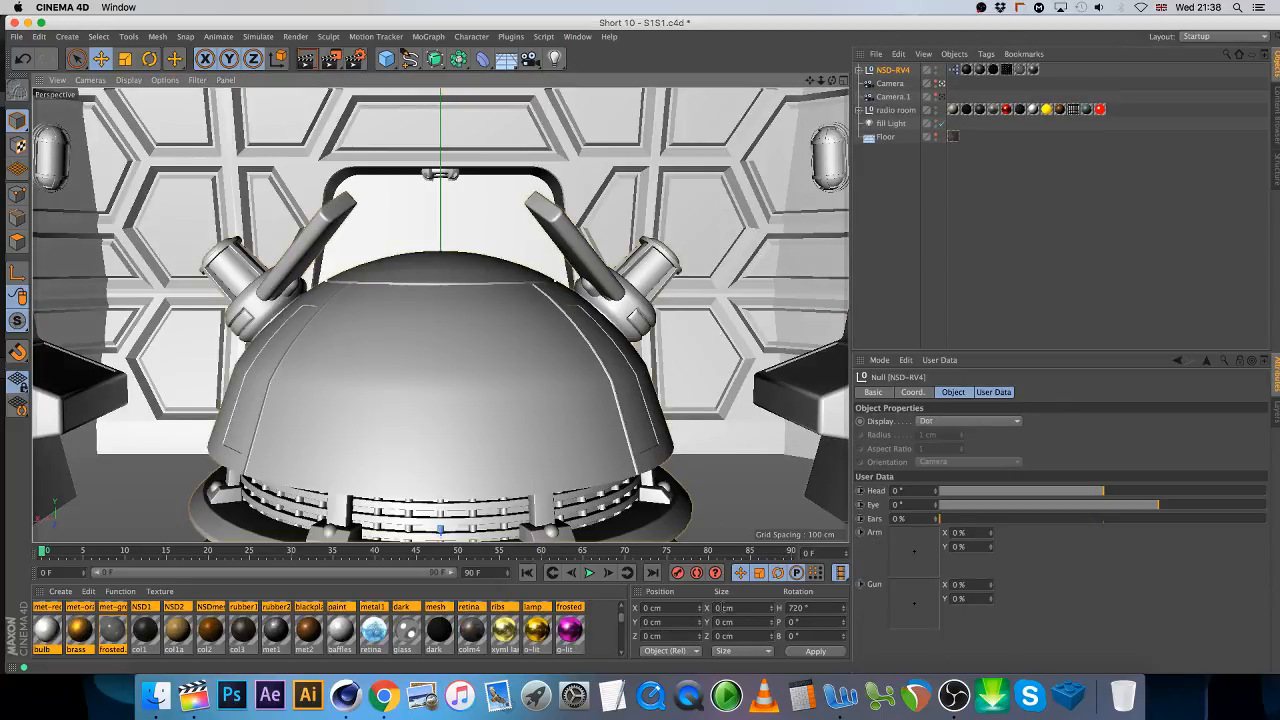
{"action": "left_click", "coordinate": [805, 608]}
{"action": "key", "text": "BackSpace"}
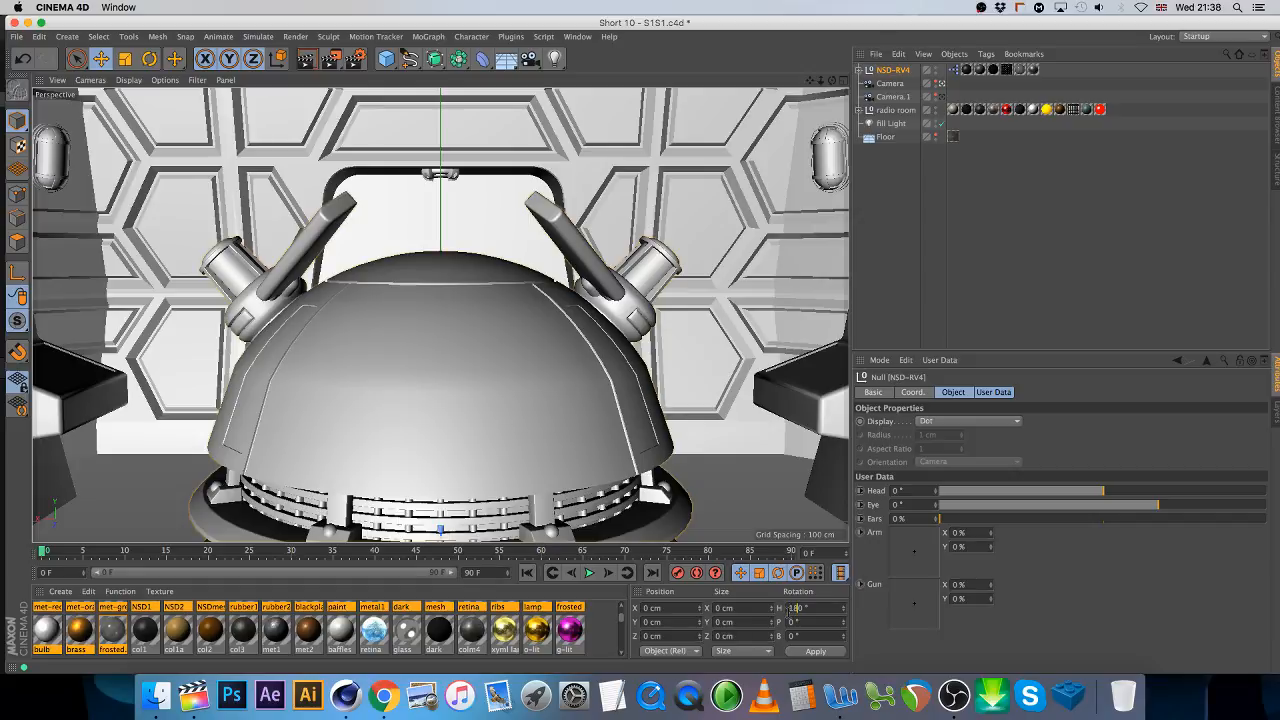
{"action": "key", "text": "Return"}
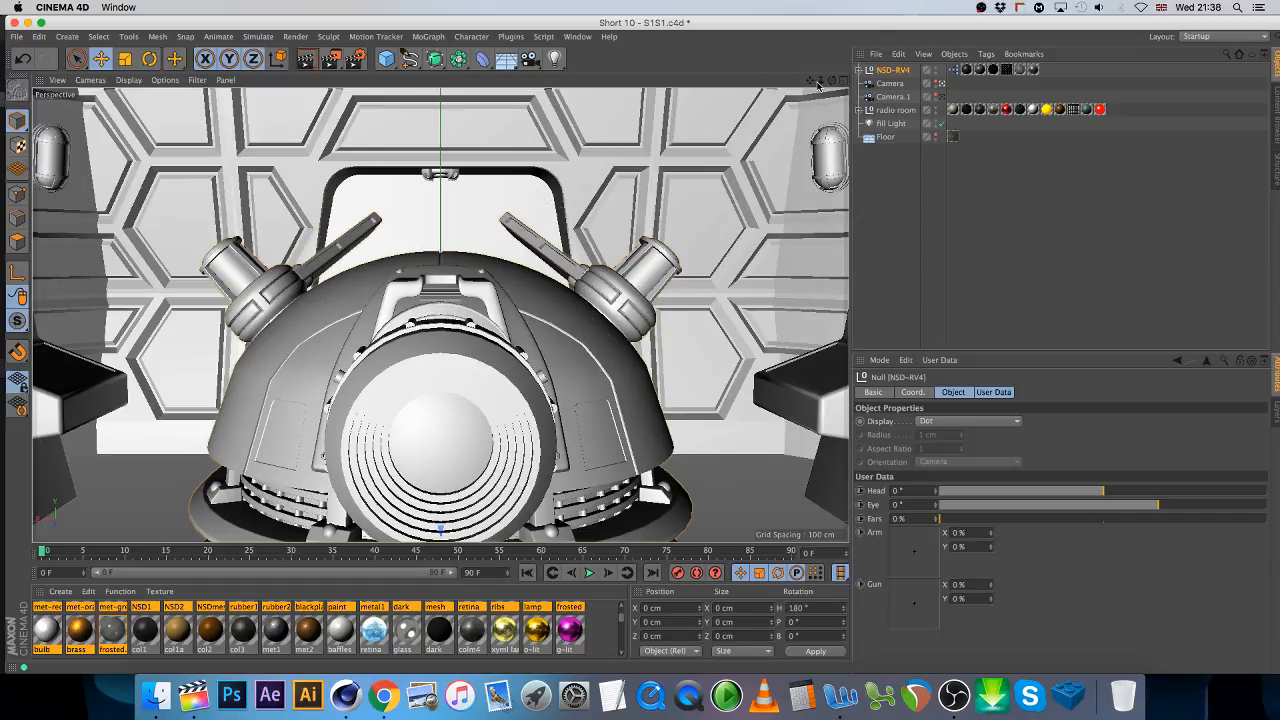
{"action": "left_click_drag", "start_coordinate": [810, 81], "coordinate": [820, 81]}
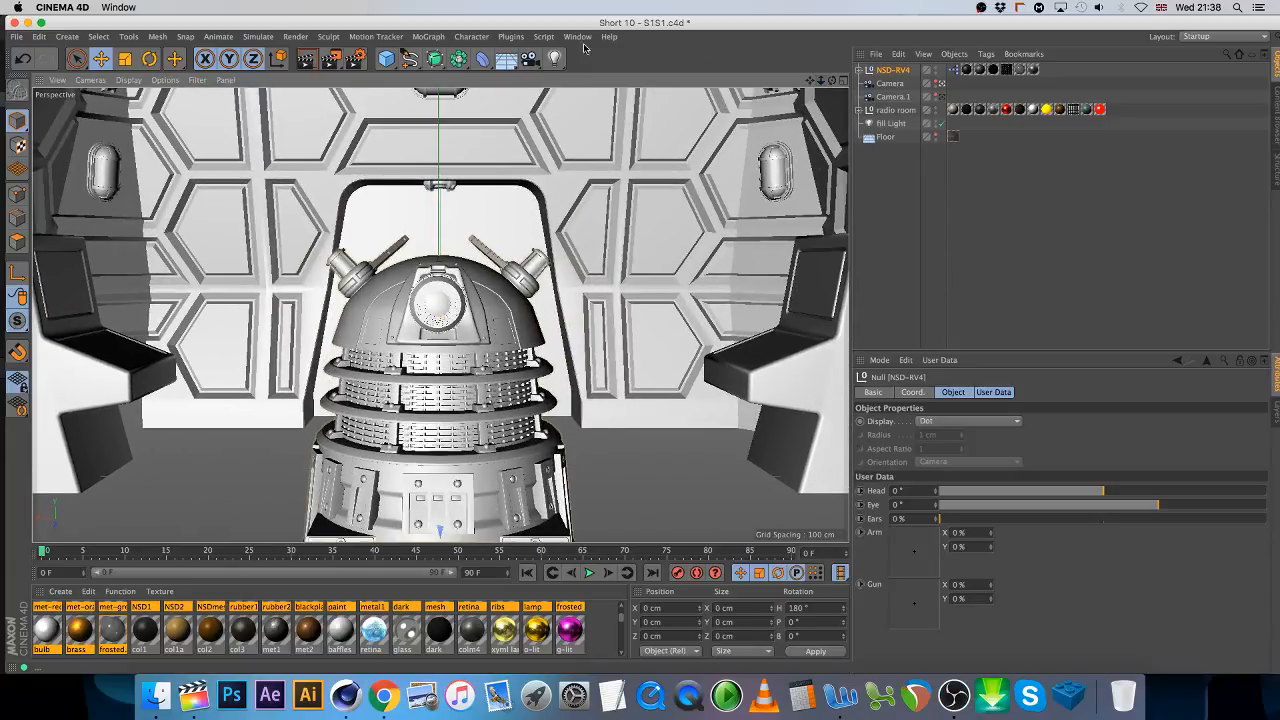
- Try rendering the active view, cancel it, and remove the unused and duplicate materials from the scene
{"action": "left_click", "coordinate": [307, 58]}
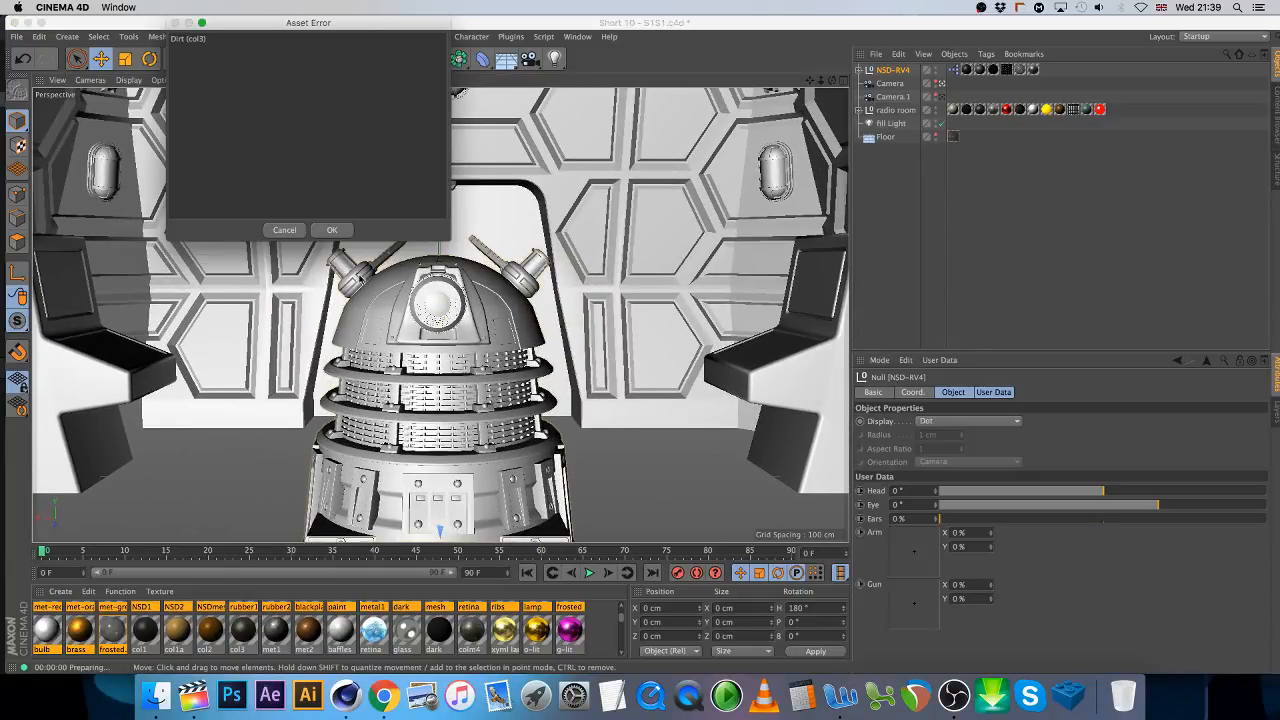
{"action": "left_click", "coordinate": [285, 230]}
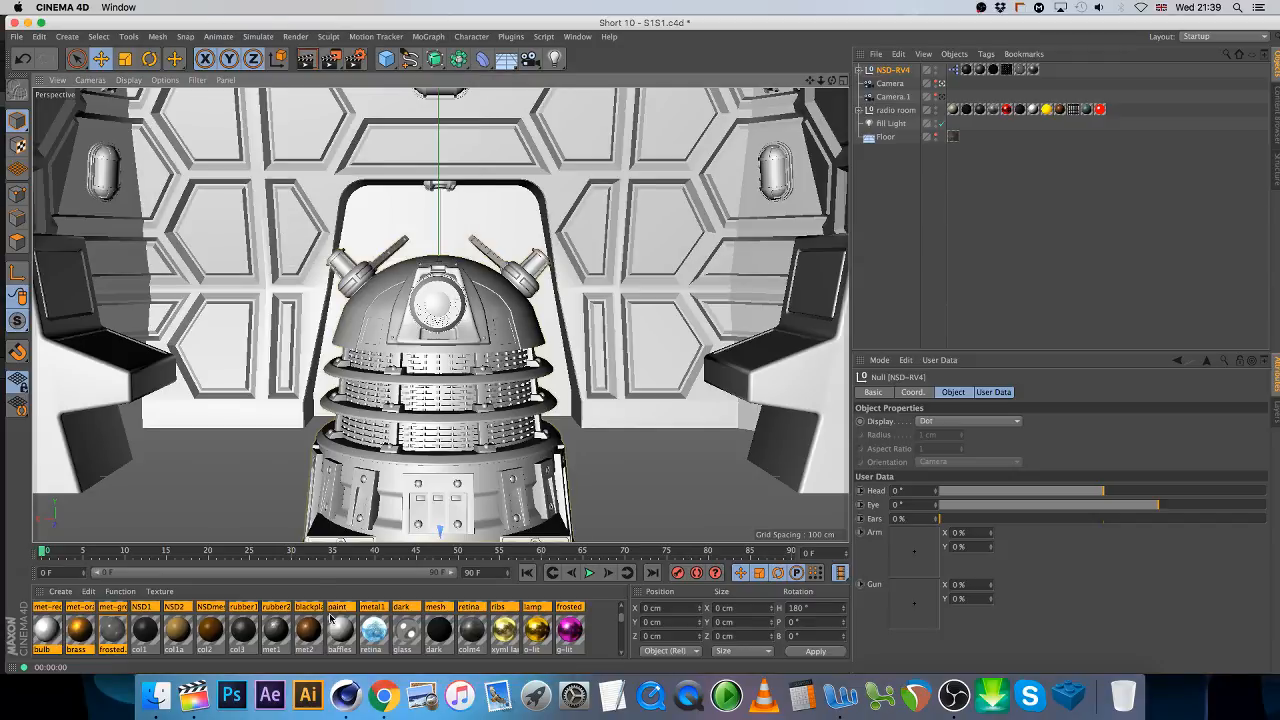
{"action": "left_click", "coordinate": [120, 591]}
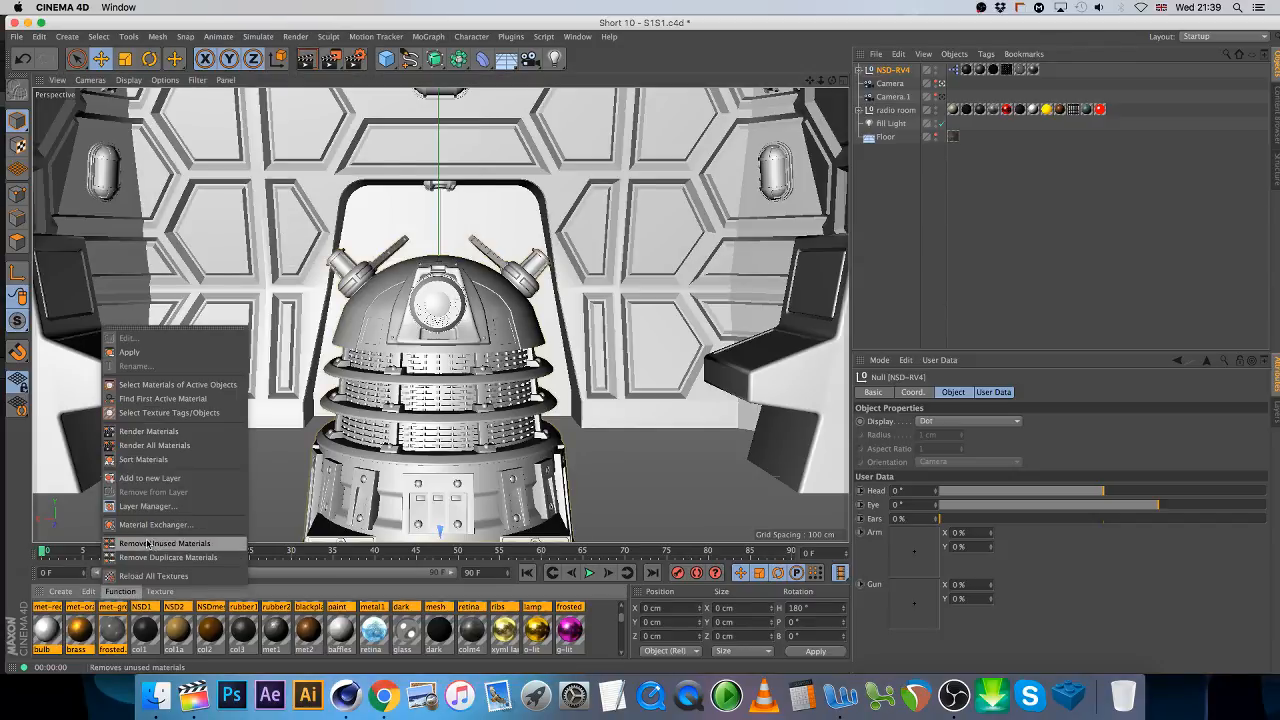
{"action": "left_click", "coordinate": [150, 543]}
{"action": "left_click", "coordinate": [126, 592]}
{"action": "left_click", "coordinate": [156, 558]}
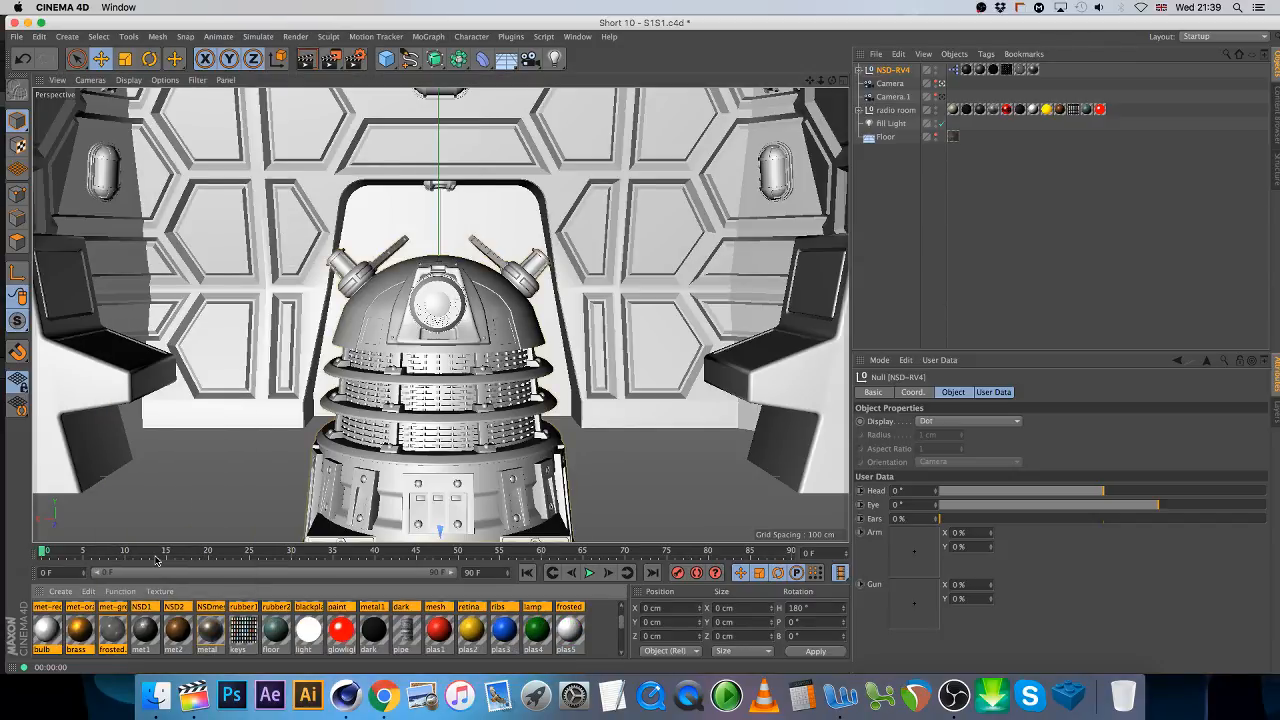
- Clear the Dirt texture from the col3 material's Diffusion channel and render the active view
{"action": "left_click", "coordinate": [306, 58]}
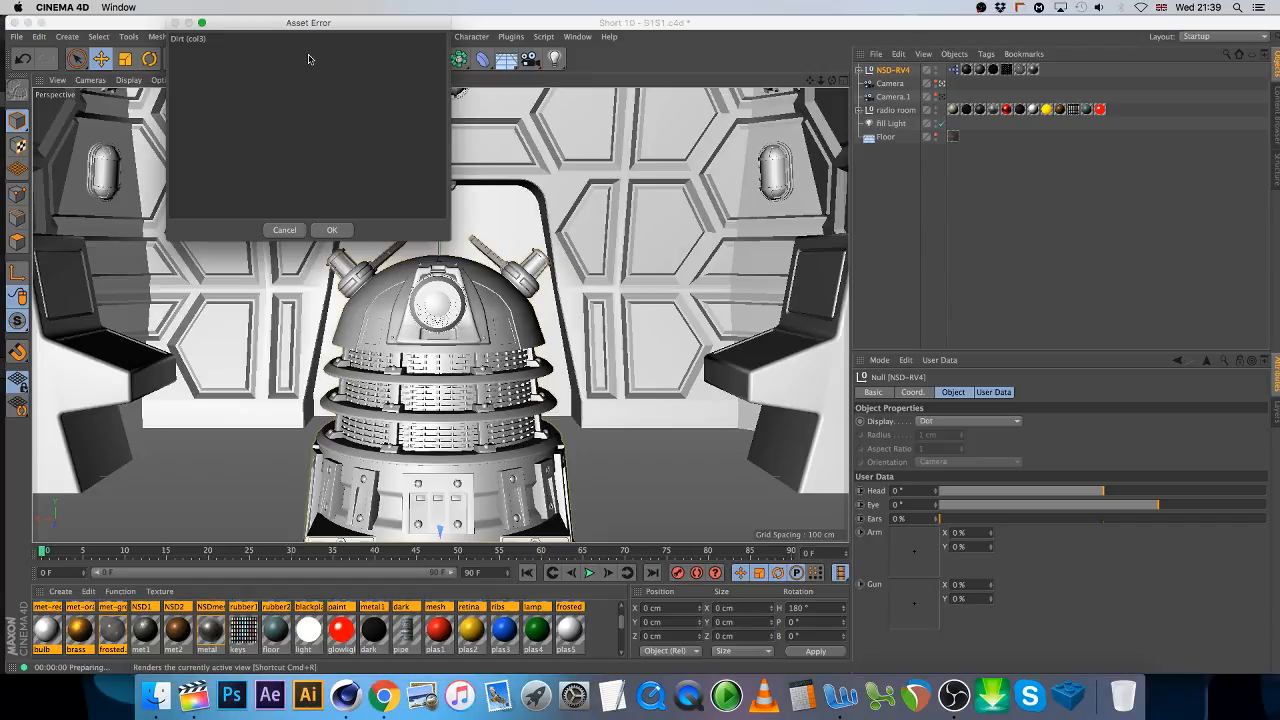
{"action": "left_click", "coordinate": [284, 230]}
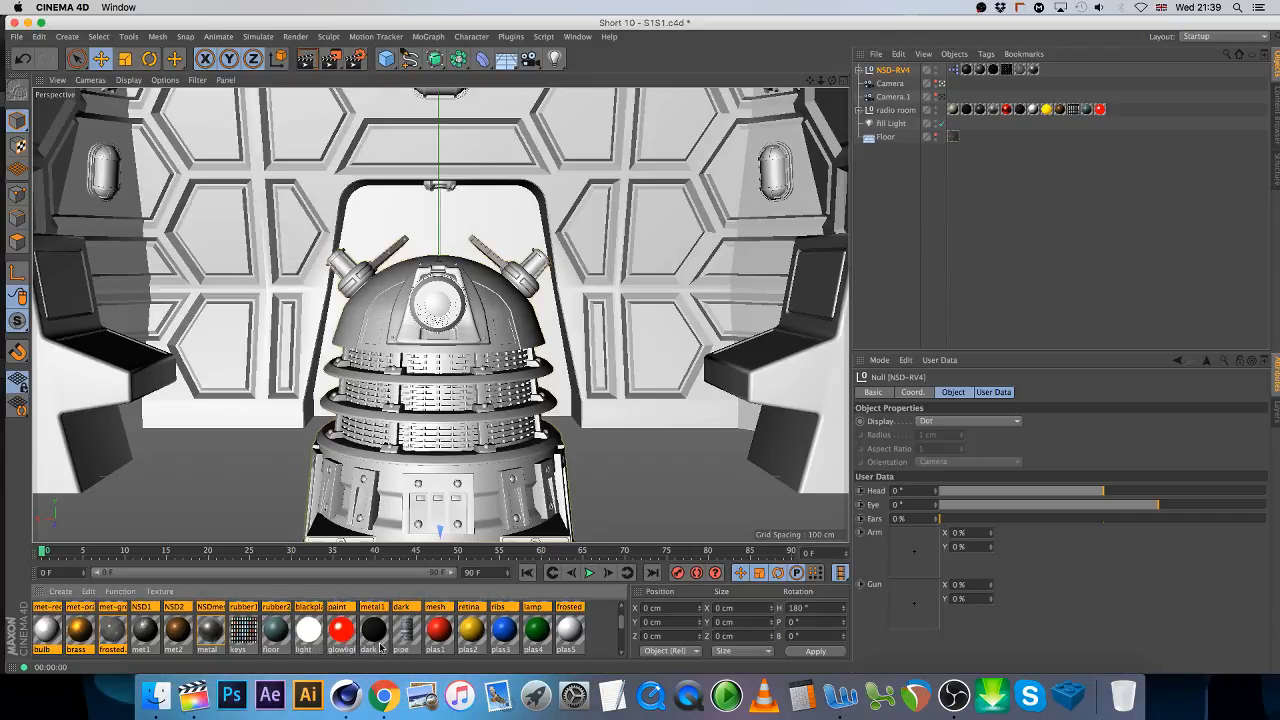
{"action": "scroll", "coordinate": [519, 628], "scroll_direction": "down", "scroll_amount": 5}
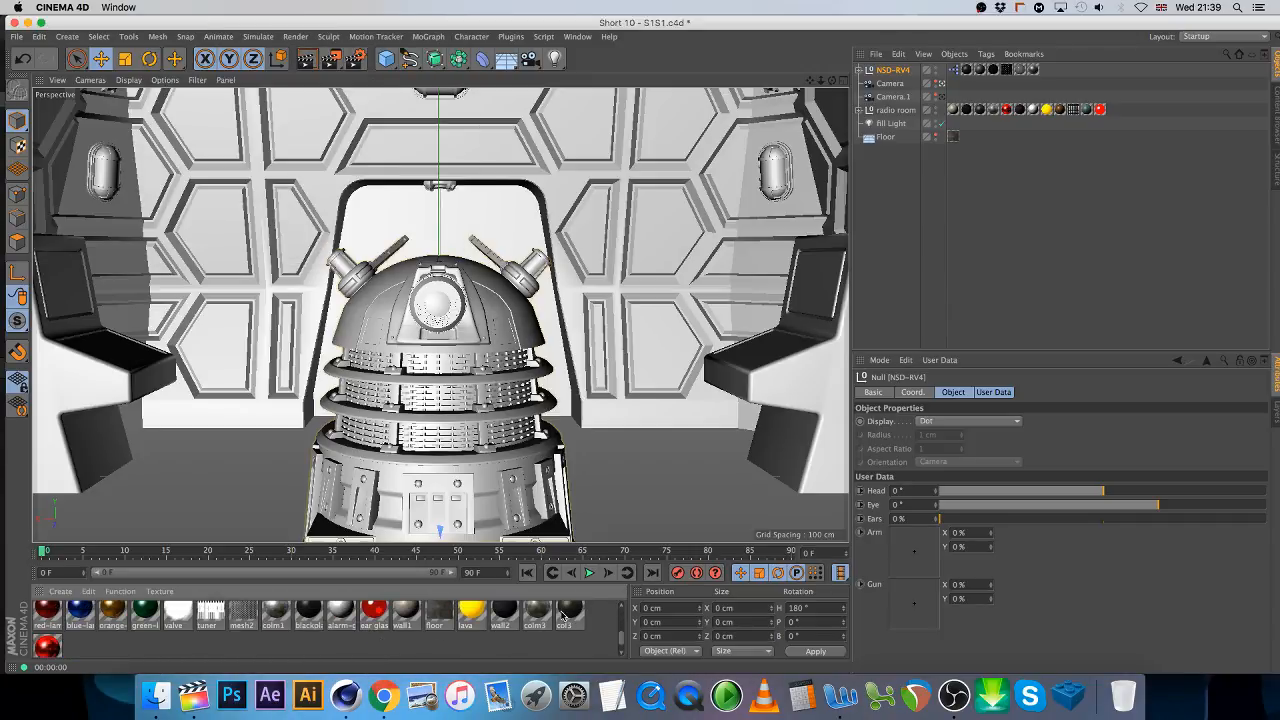
{"action": "left_click", "coordinate": [566, 612]}
{"action": "left_click", "coordinate": [973, 392]}
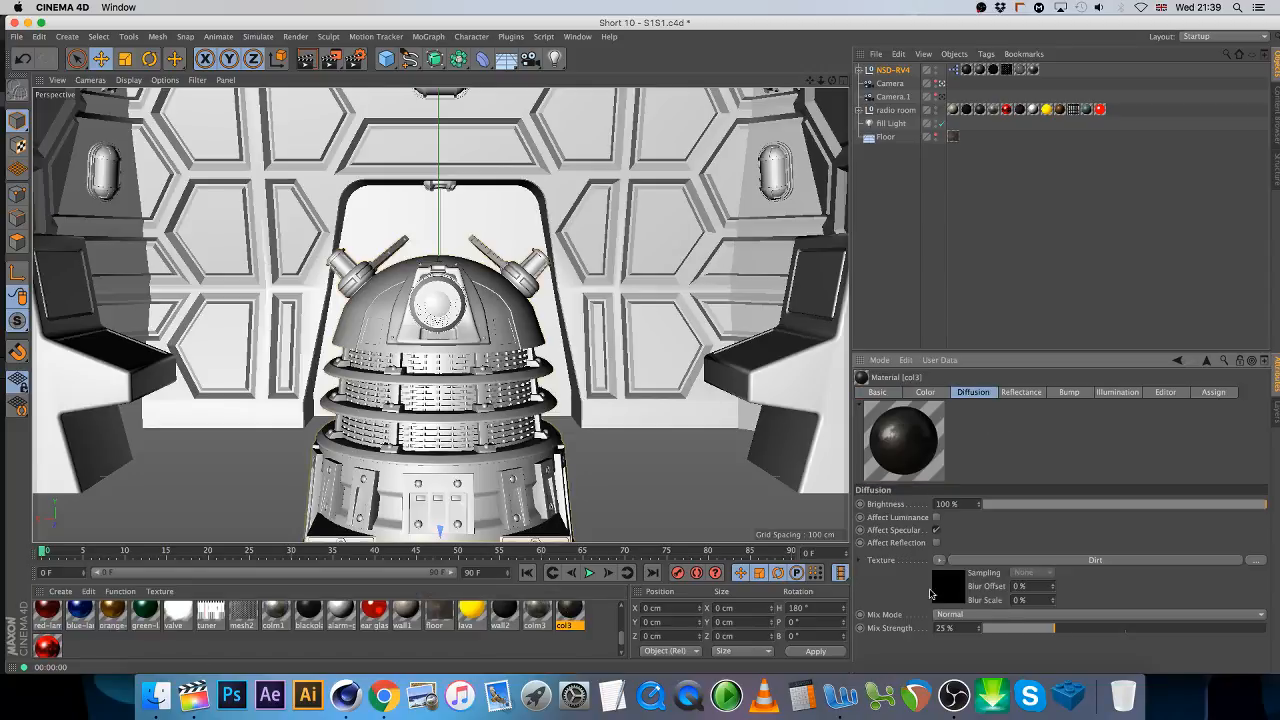
{"action": "left_click", "coordinate": [942, 558]}
{"action": "left_click", "coordinate": [975, 210]}
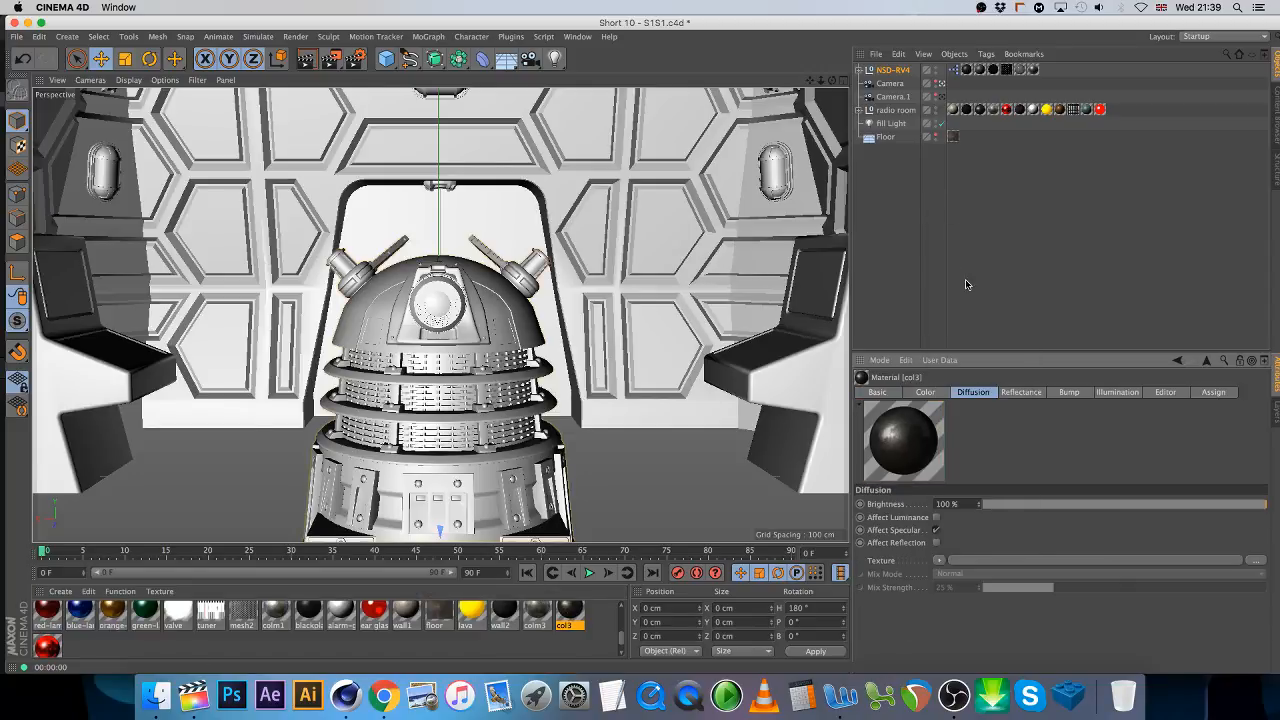
{"action": "left_click", "coordinate": [305, 58]}
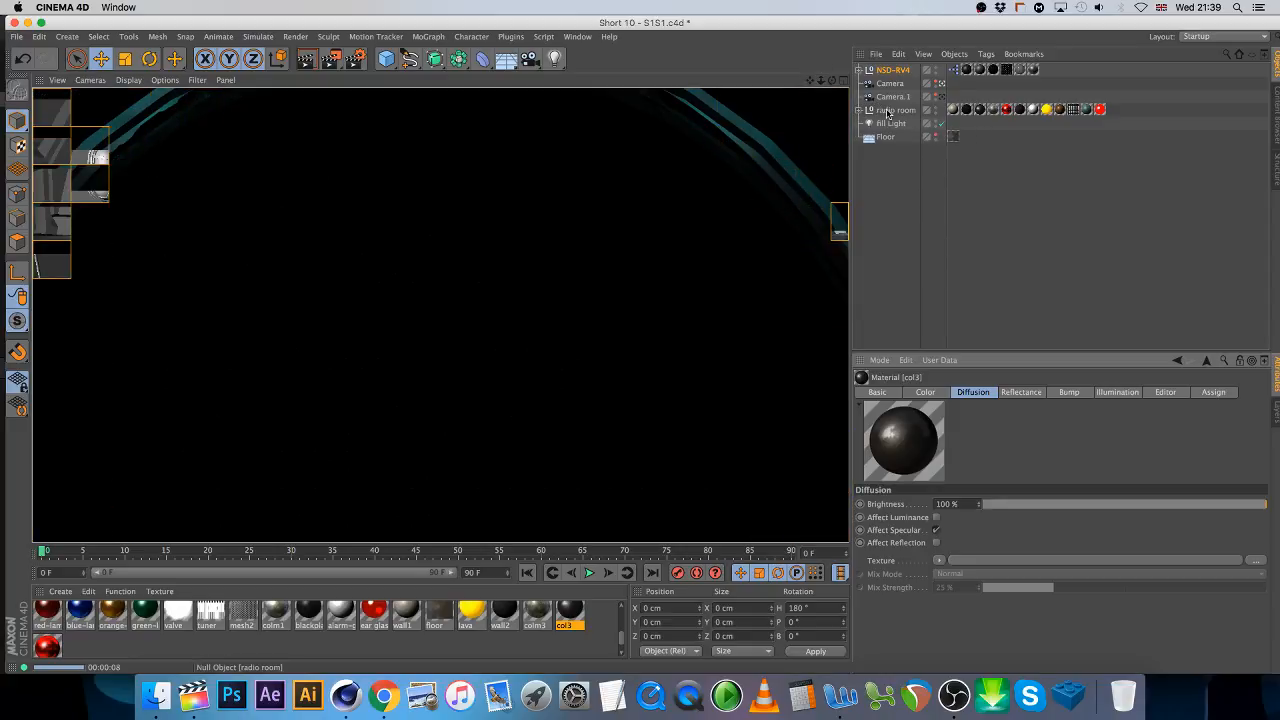
- Hide the radio object inside the radio room group and render the active view
{"action": "left_click", "coordinate": [857, 110]}
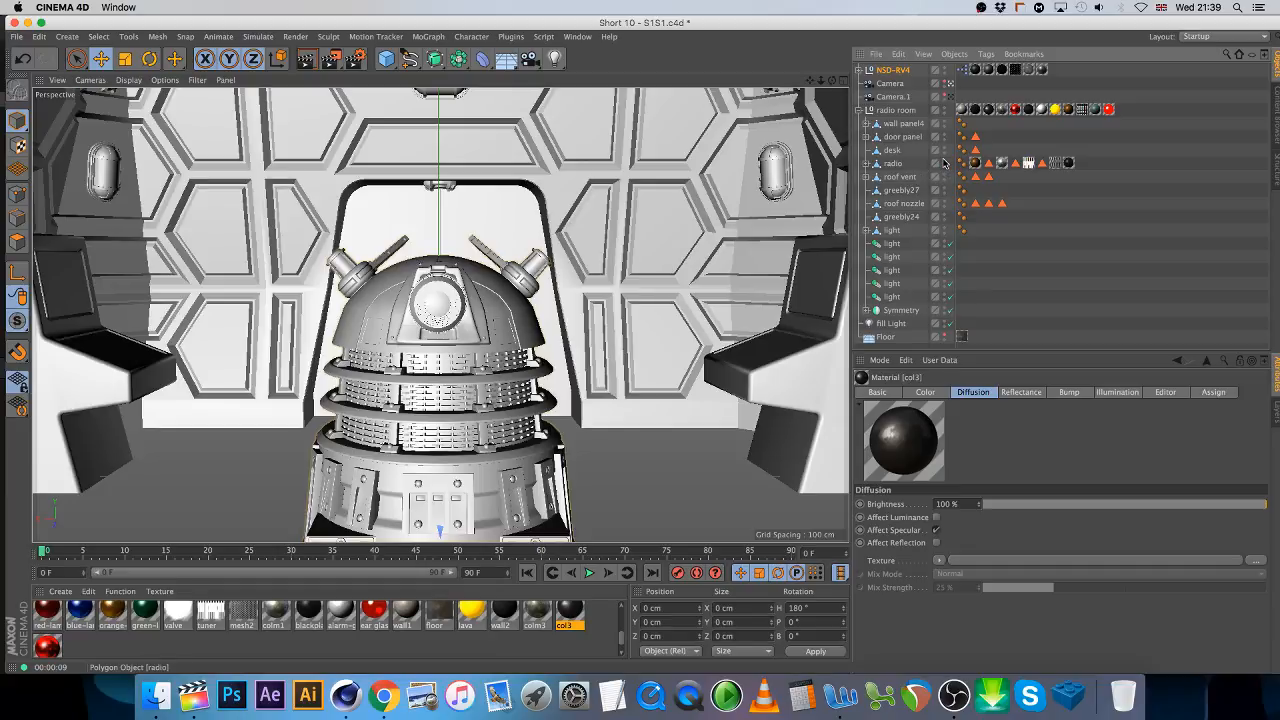
{"action": "left_click", "coordinate": [305, 58]}
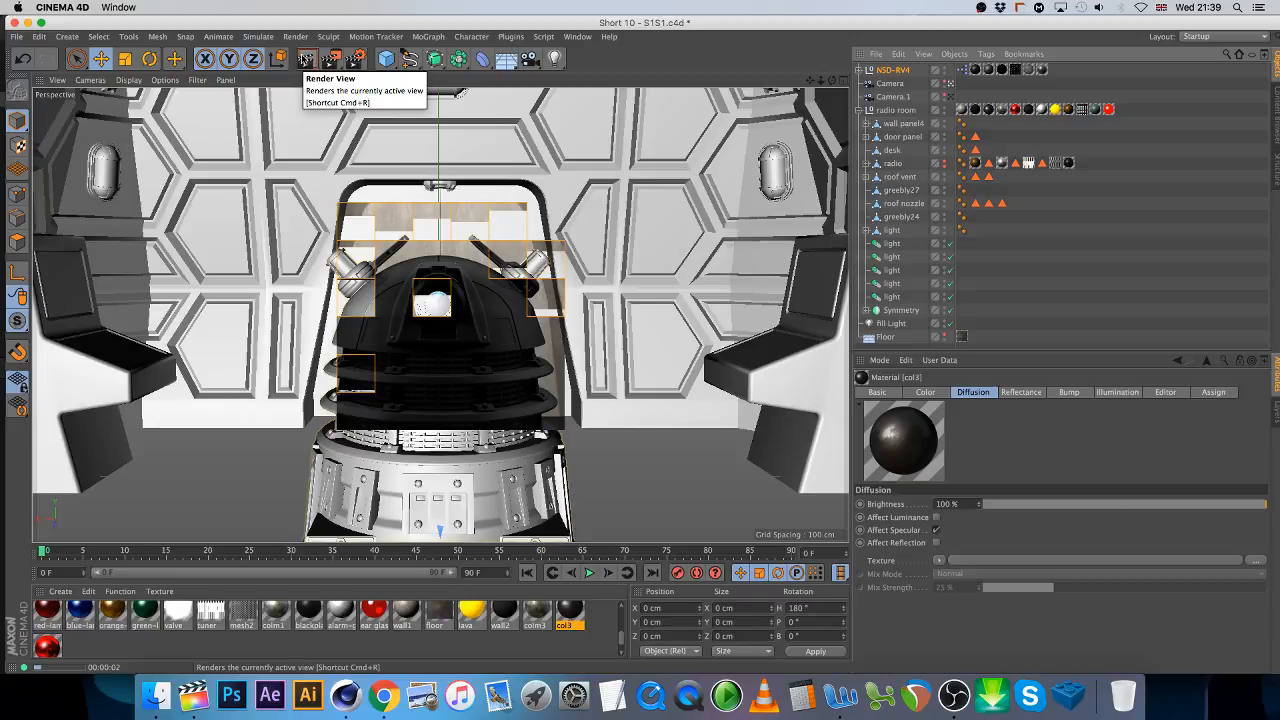
- Add an omni light, restrict movement to the Y axis, and raise the light to about 77 cm
{"action": "left_click", "coordinate": [552, 62]}
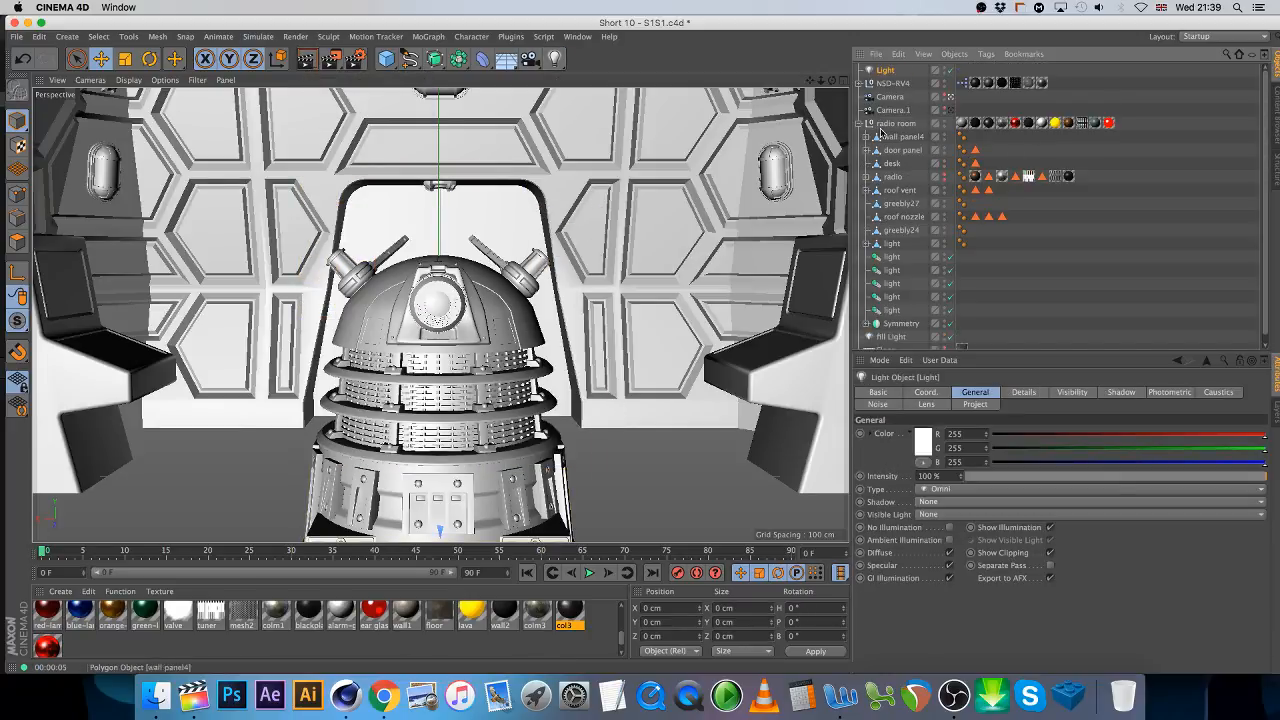
{"action": "left_click", "coordinate": [253, 59]}
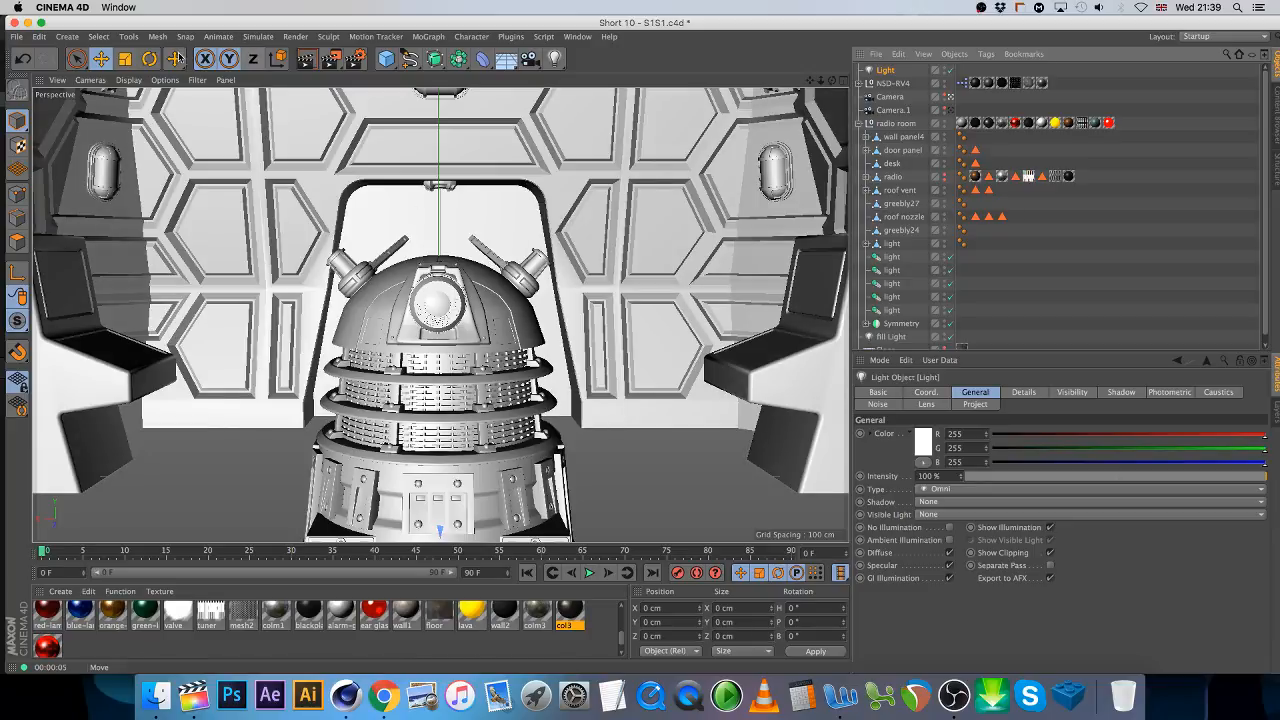
{"action": "left_click", "coordinate": [205, 59]}
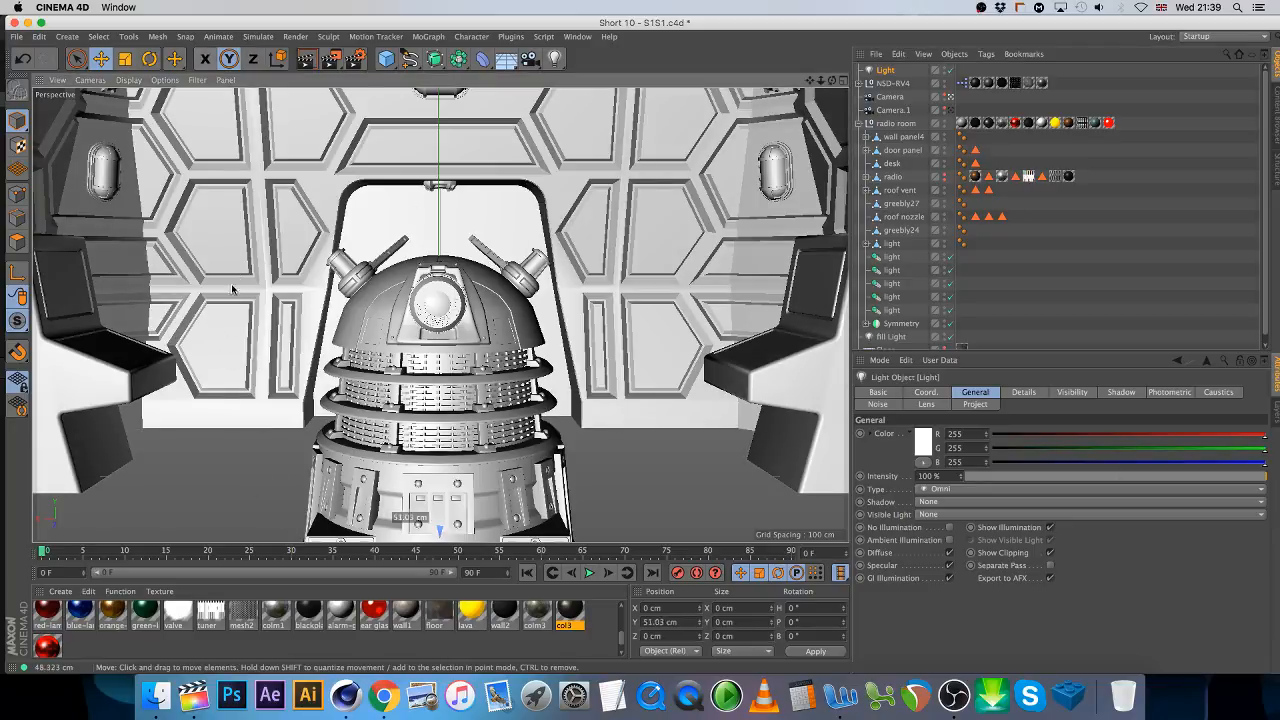
{"action": "left_click_drag", "start_coordinate": [400, 518], "coordinate": [345, 604]}
{"action": "left_click_drag", "start_coordinate": [431, 466], "coordinate": [449, 258]}
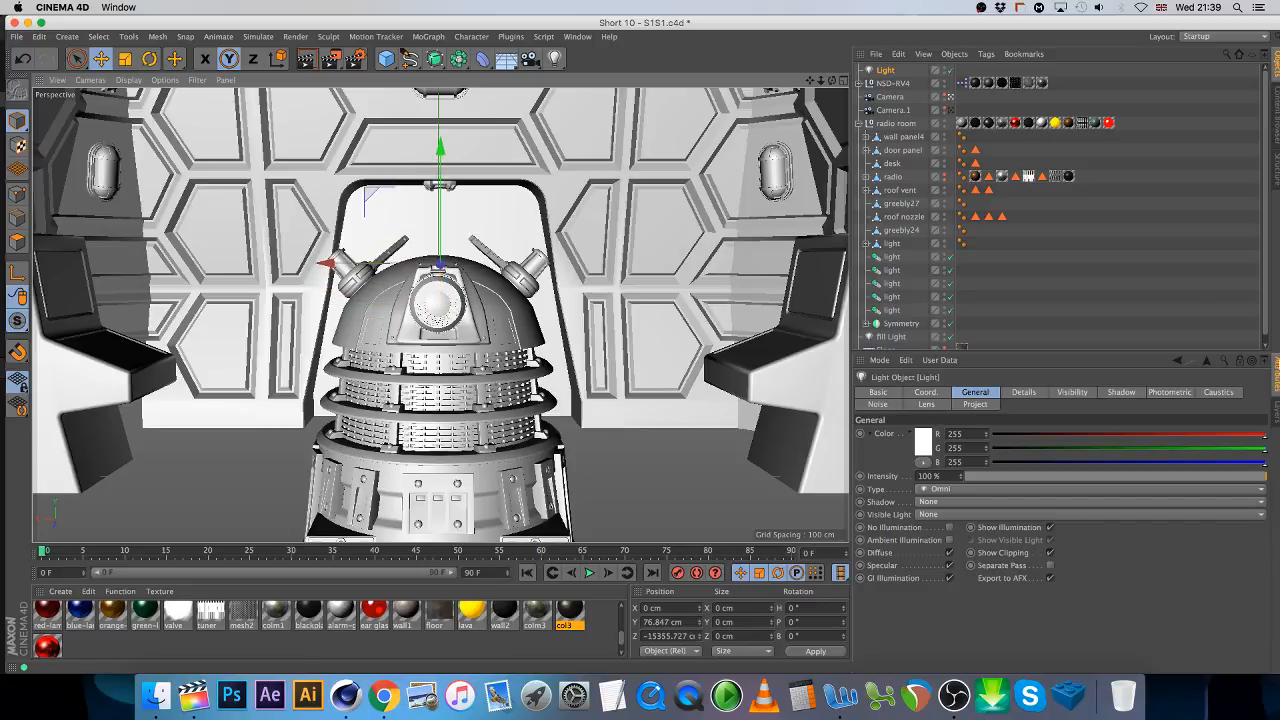
- Set the light's project mode to Include, add NSD-RV4 as its only object, and test-render the view
{"action": "left_click", "coordinate": [975, 404]}
{"action": "left_click", "coordinate": [955, 433]}
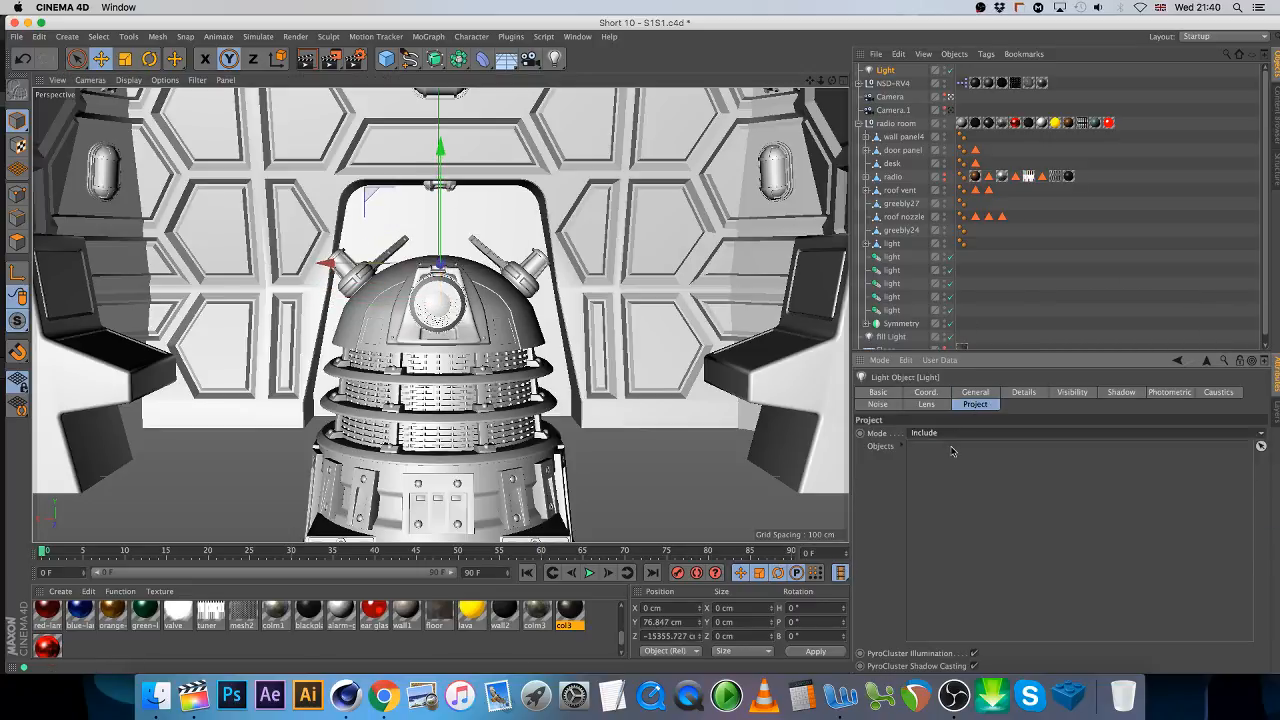
{"action": "left_click", "coordinate": [958, 448]}
{"action": "left_click", "coordinate": [889, 86]}
{"action": "left_click_drag", "start_coordinate": [889, 86], "coordinate": [990, 450]}
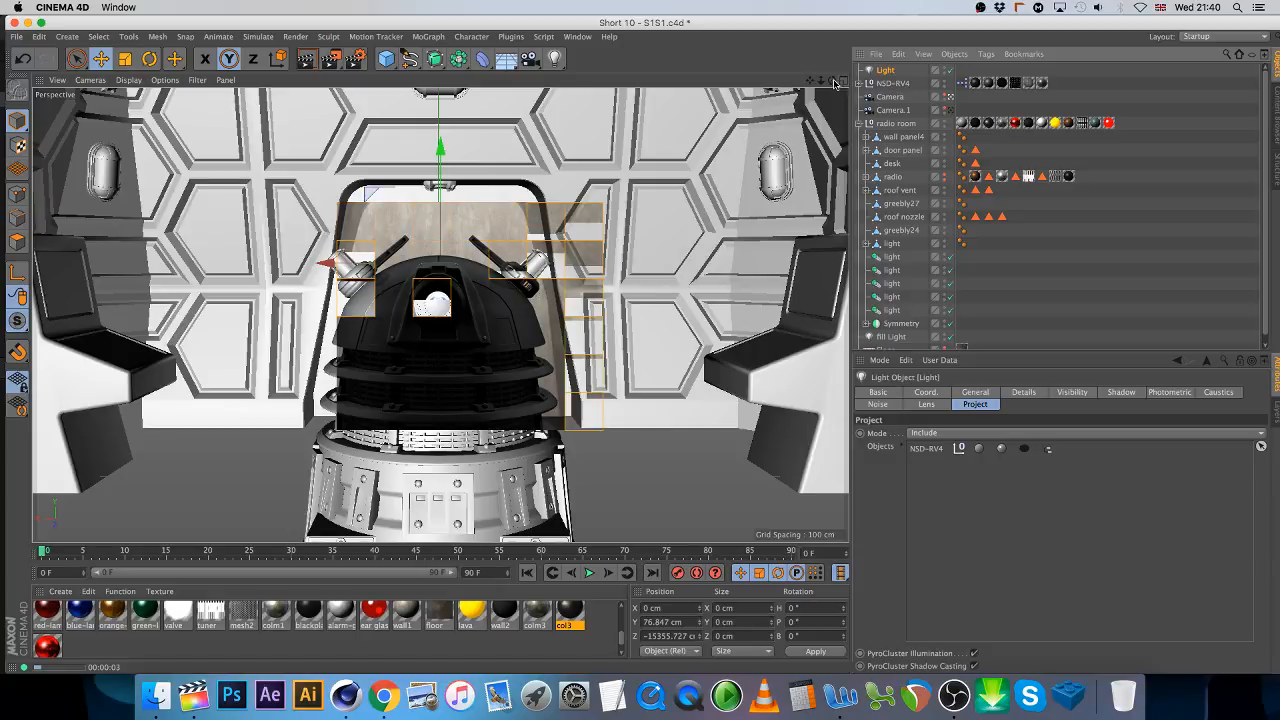
- Look through Camera.1 and move the light to about 182 cm in Y and 107 cm in Z
{"action": "left_click", "coordinate": [951, 111]}
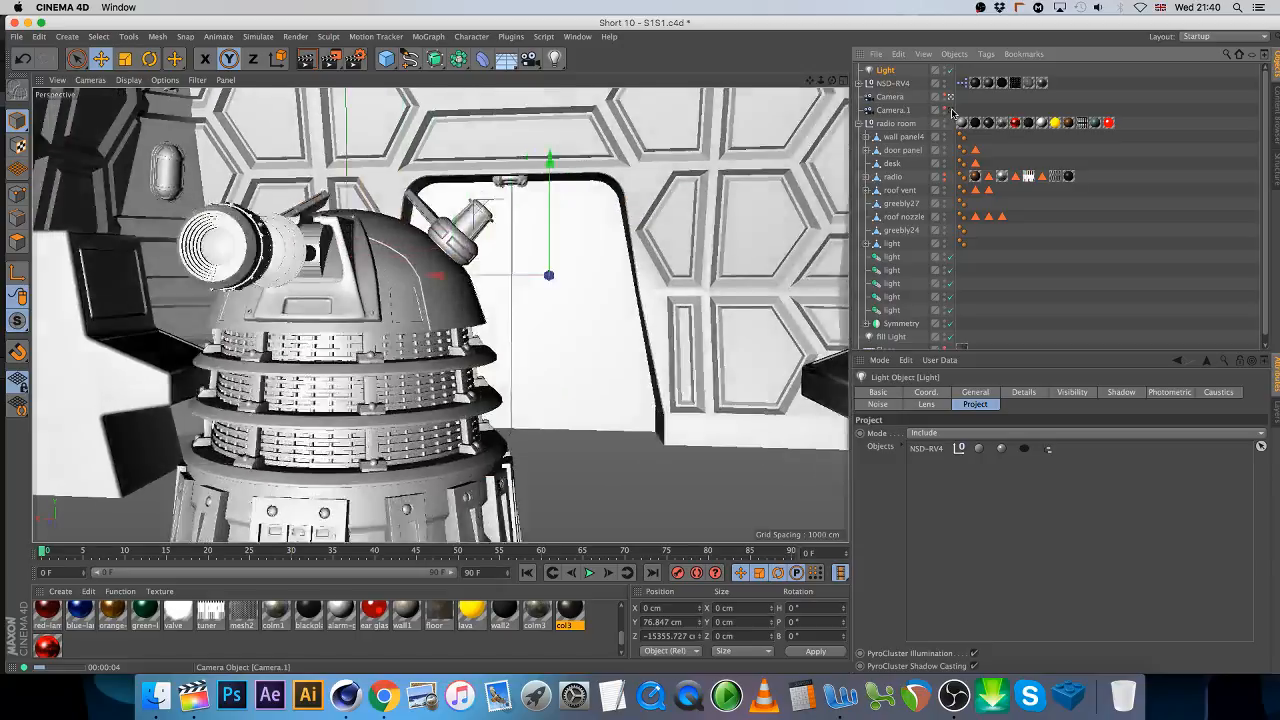
{"action": "left_click_drag", "start_coordinate": [810, 80], "coordinate": [440, 315]}
{"action": "left_click_drag", "start_coordinate": [823, 85], "coordinate": [823, 85]}
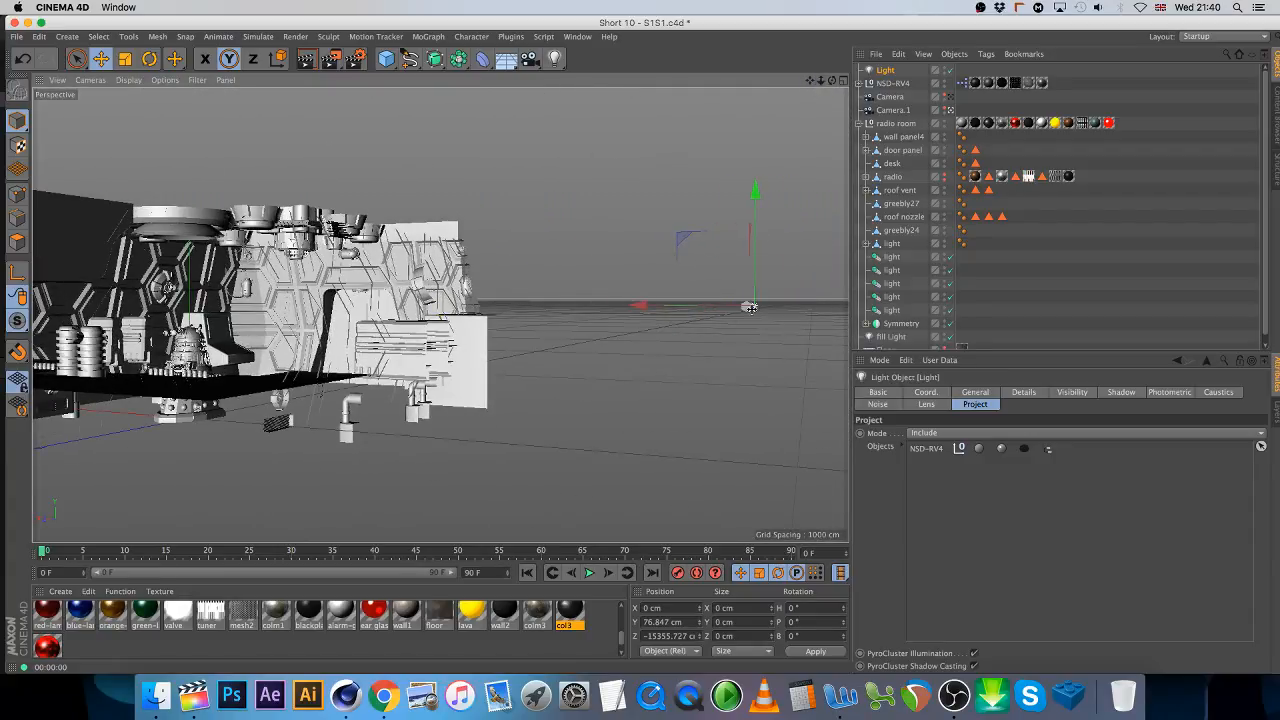
{"action": "mouse_move", "coordinate": [702, 301]}
{"action": "left_mouse_down"}
{"action": "mouse_move", "coordinate": [691, 287]}
{"action": "mouse_move", "coordinate": [691, 320]}
{"action": "left_mouse_up"}
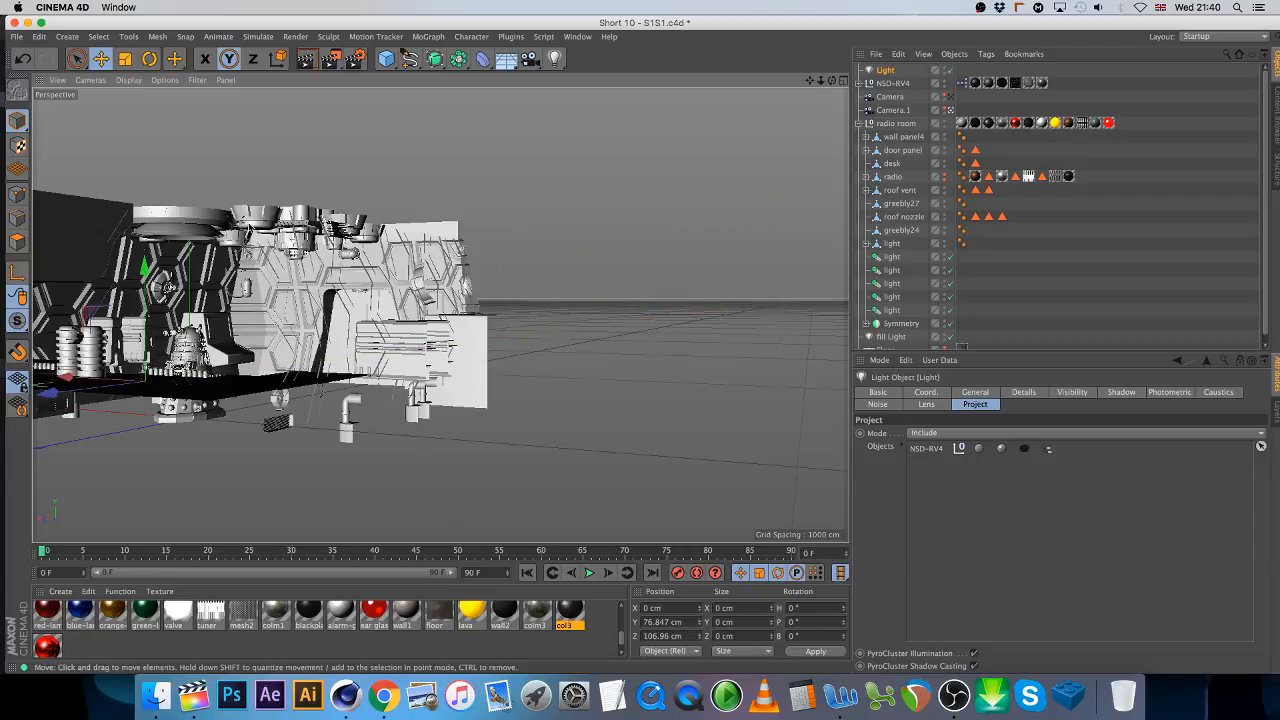
{"action": "left_click_drag", "start_coordinate": [144, 263], "coordinate": [144, 203]}
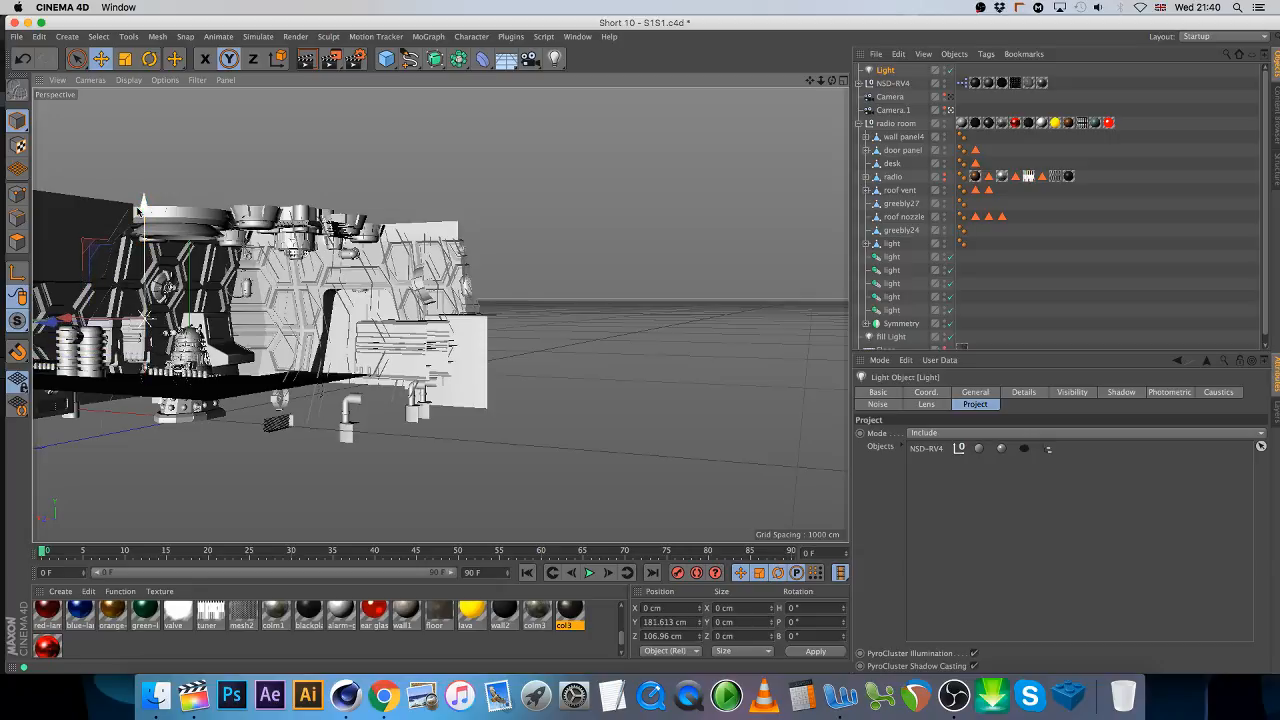
- Return to the first camera, render the active view, and collapse the radio room hierarchy
{"action": "left_click", "coordinate": [950, 97]}
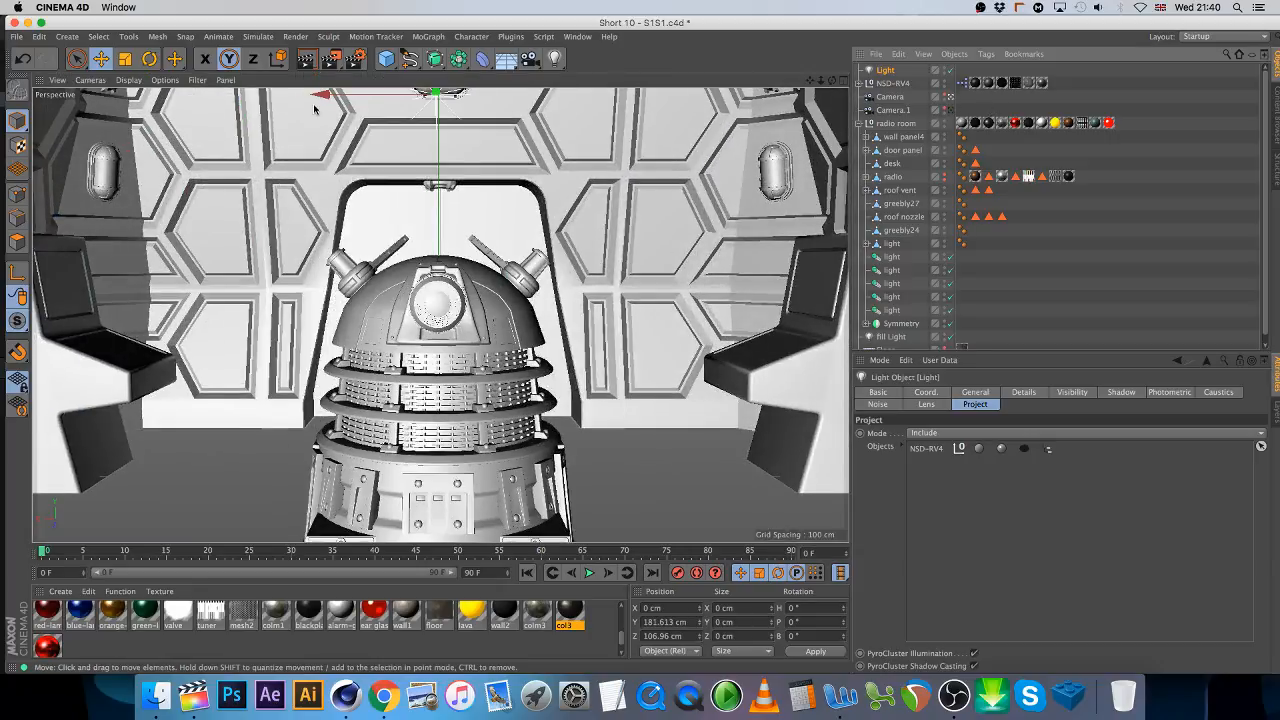
{"action": "left_click", "coordinate": [299, 63]}
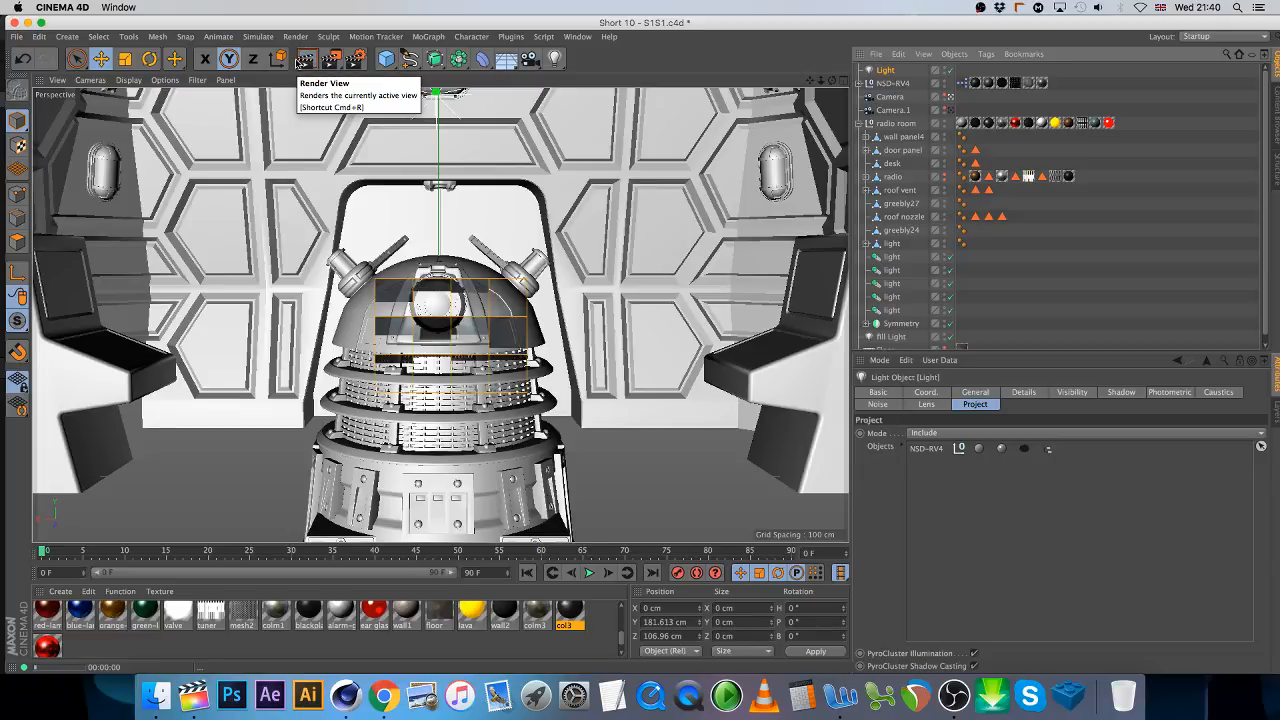
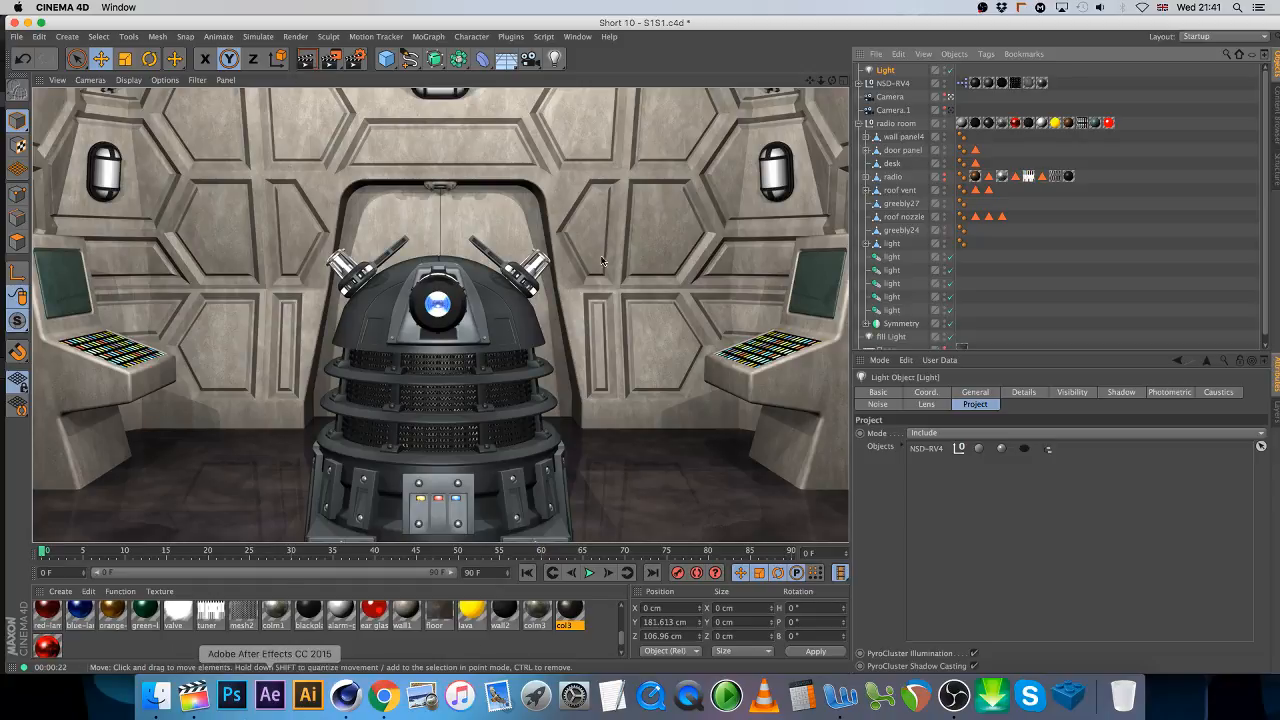
{"action": "left_click", "coordinate": [858, 123]}
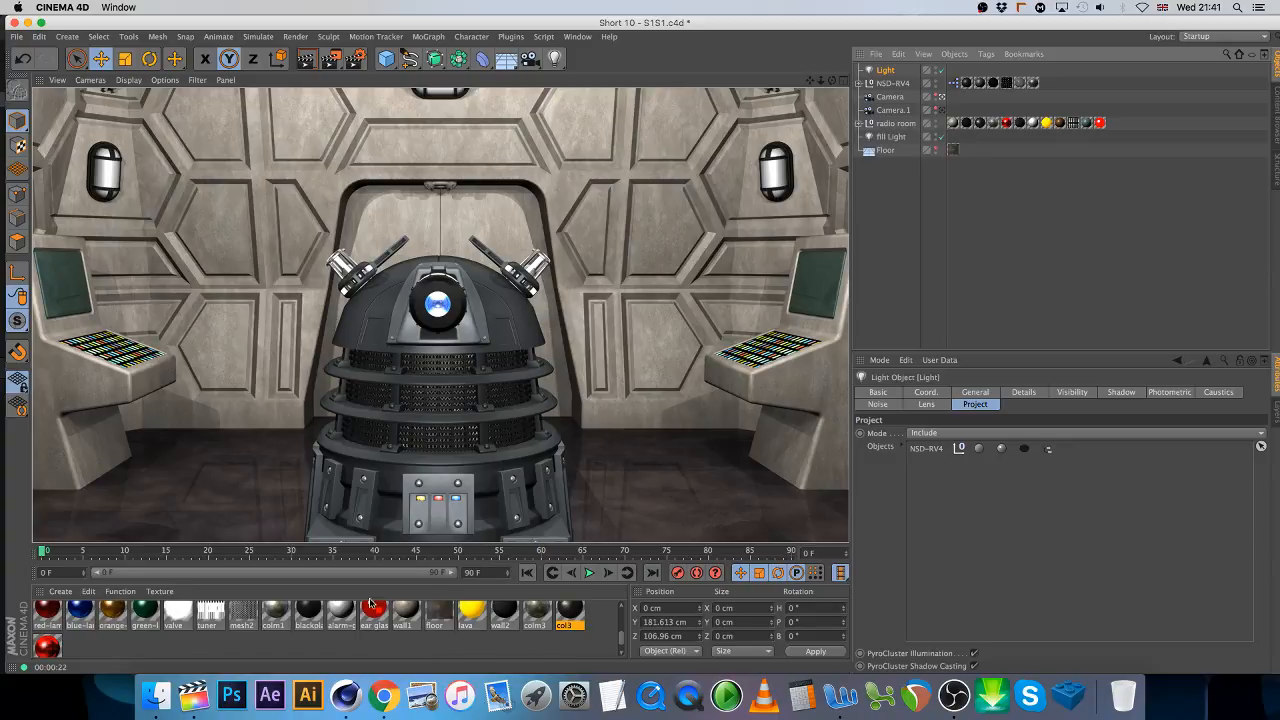
- Find Ground Crew Boss 1.c4d in Finder's Dalek Types folder and open it in Cinema 4D
{"action": "left_click", "coordinate": [158, 697]}
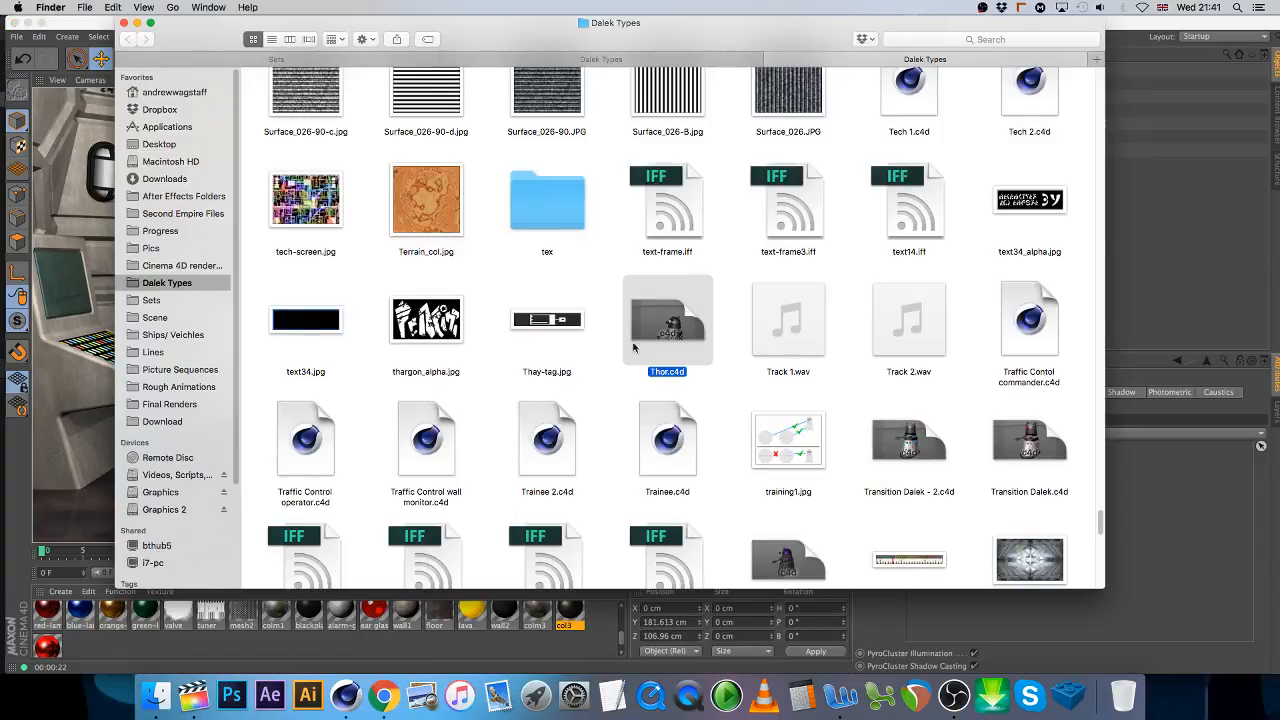
{"action": "scroll", "coordinate": [604, 406], "scroll_direction": "up", "scroll_amount": 8}
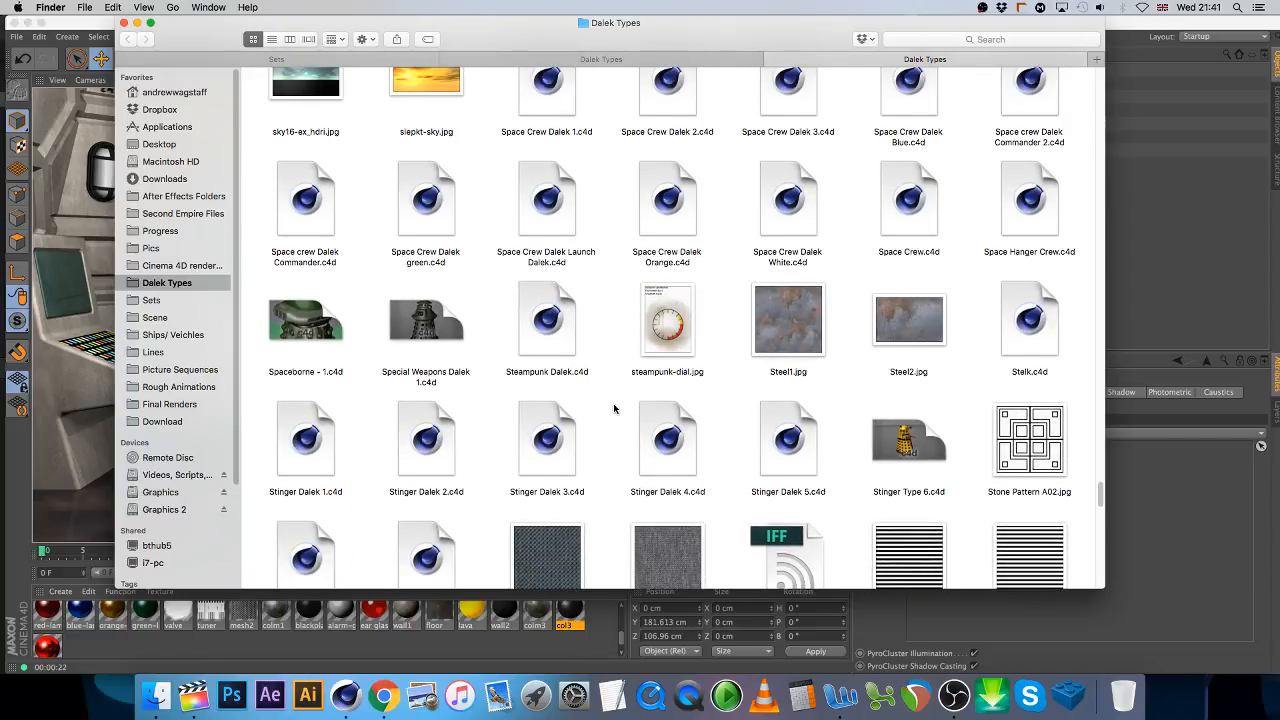
{"action": "scroll", "coordinate": [464, 386], "scroll_direction": "up", "scroll_amount": 5}
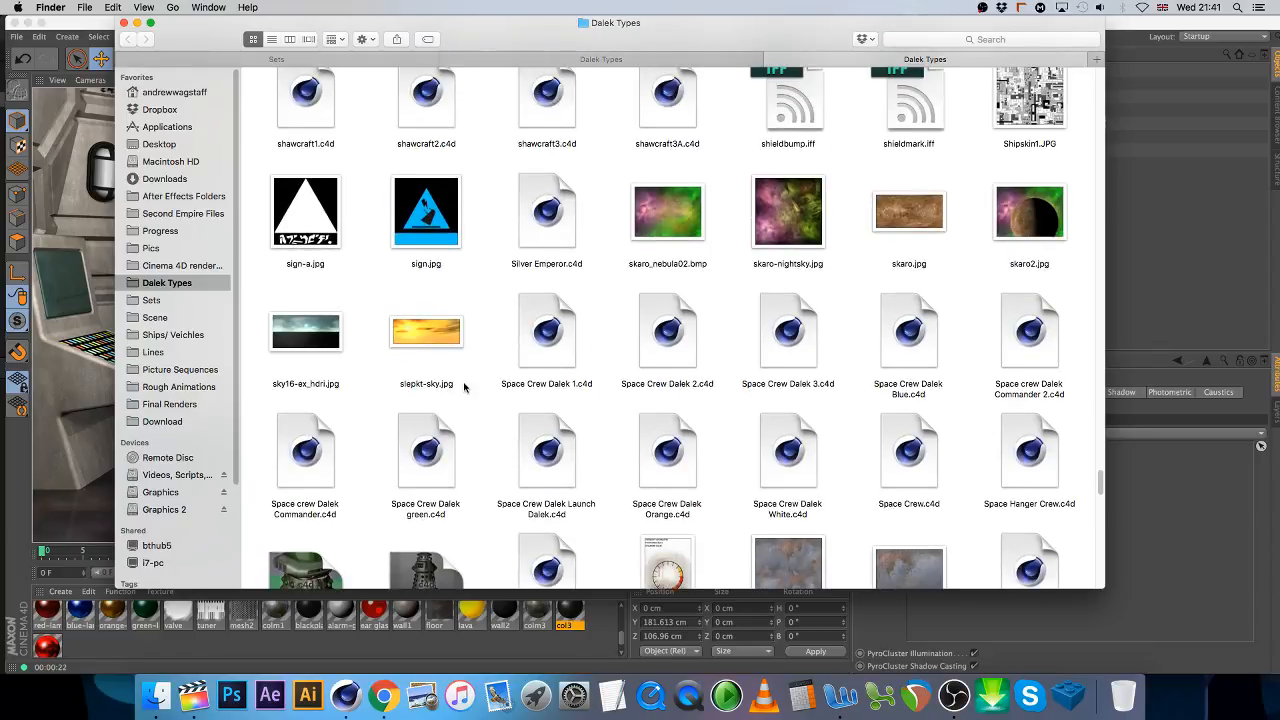
{"action": "scroll", "coordinate": [463, 384], "scroll_direction": "up", "scroll_amount": 15}
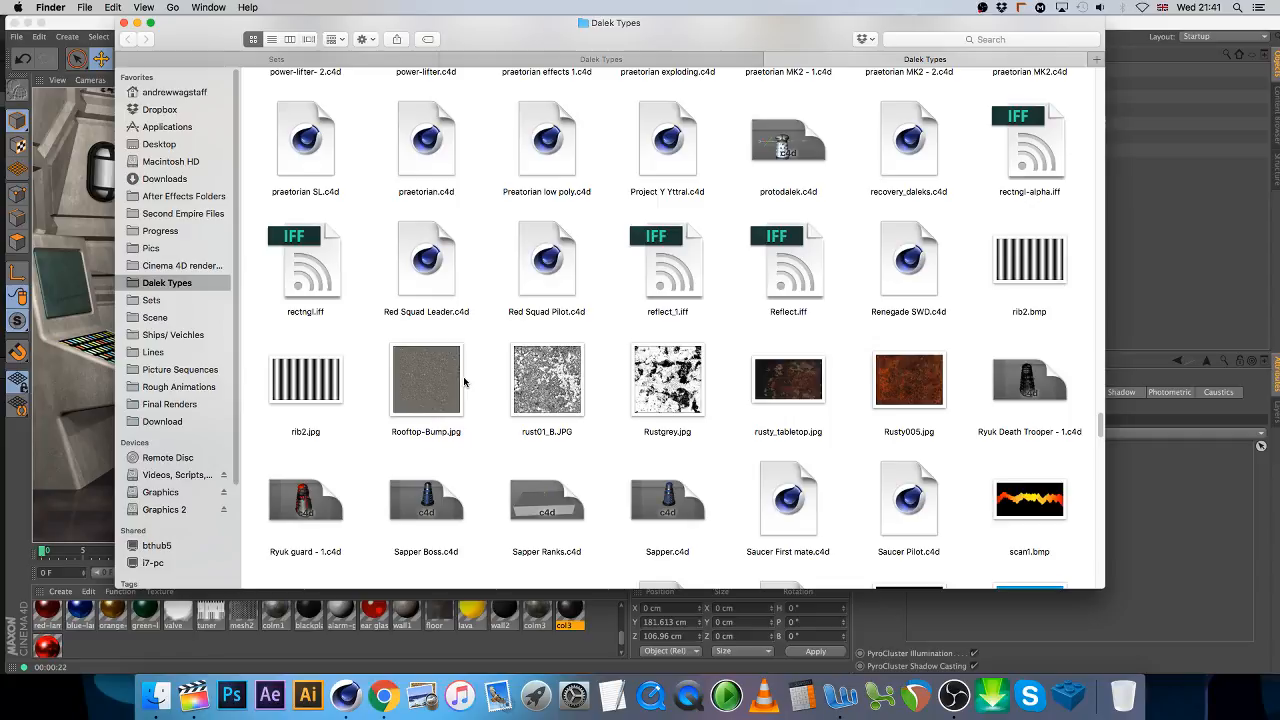
{"action": "scroll", "coordinate": [464, 381], "scroll_direction": "up", "scroll_amount": 3}
{"action": "scroll", "coordinate": [463, 376], "scroll_direction": "up", "scroll_amount": 2}
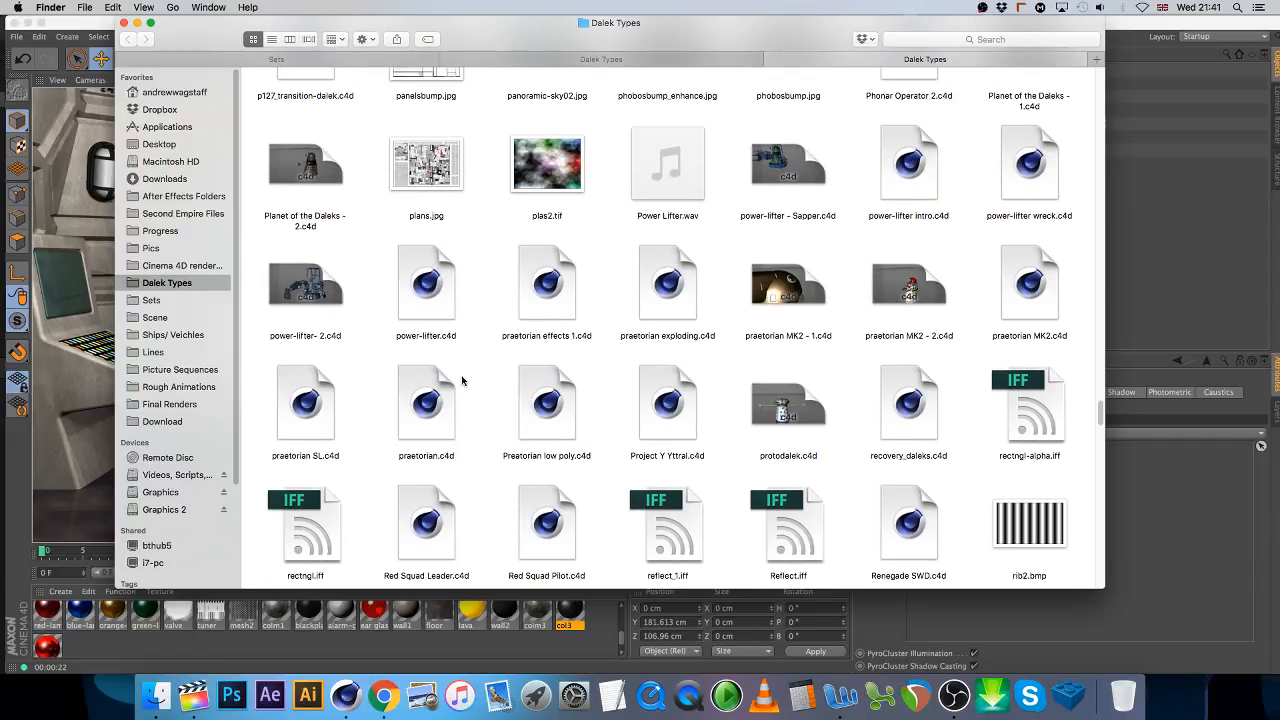
{"action": "scroll", "coordinate": [463, 378], "scroll_direction": "up", "scroll_amount": 5}
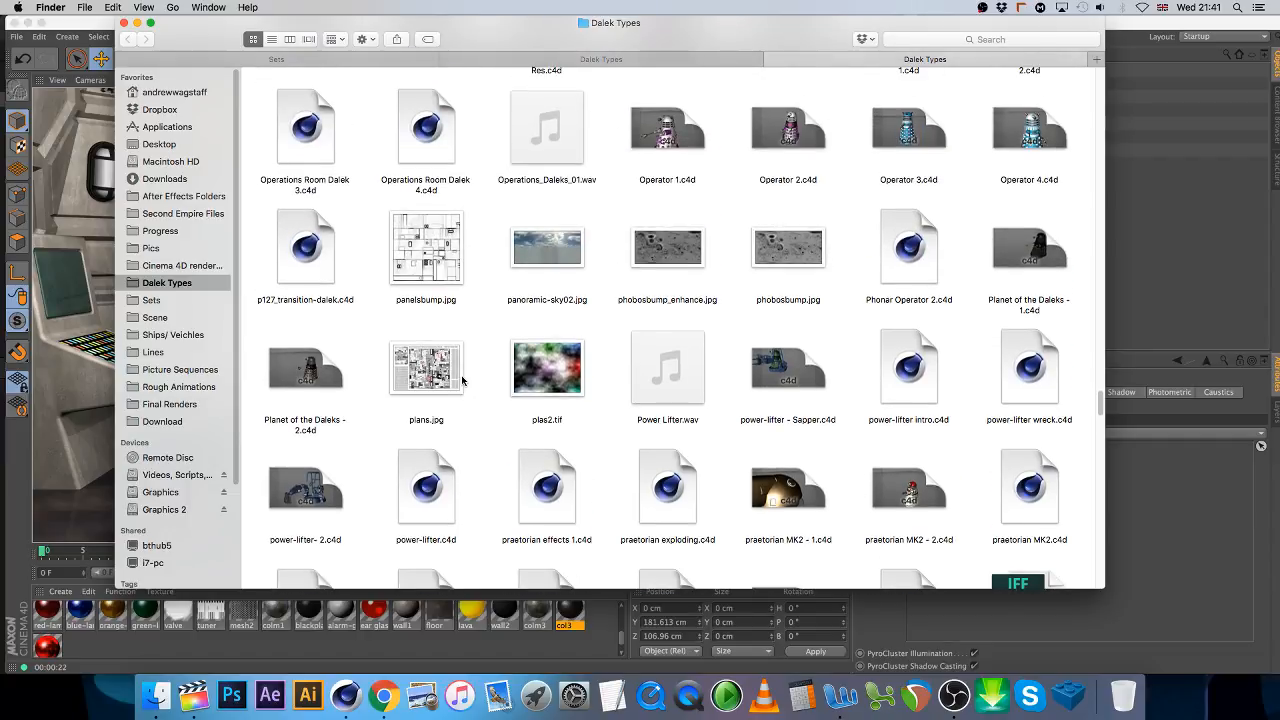
{"action": "scroll", "coordinate": [463, 380], "scroll_direction": "up", "scroll_amount": 5}
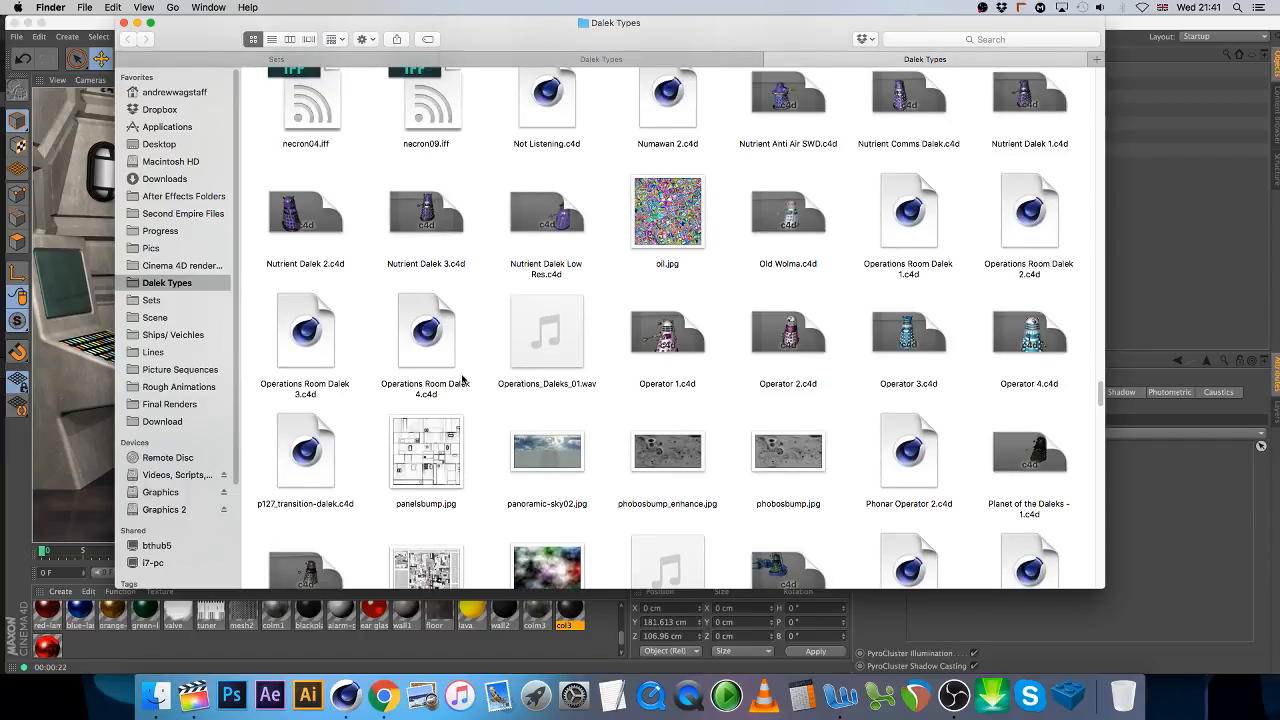
{"action": "scroll", "coordinate": [463, 378], "scroll_direction": "up", "scroll_amount": 1}
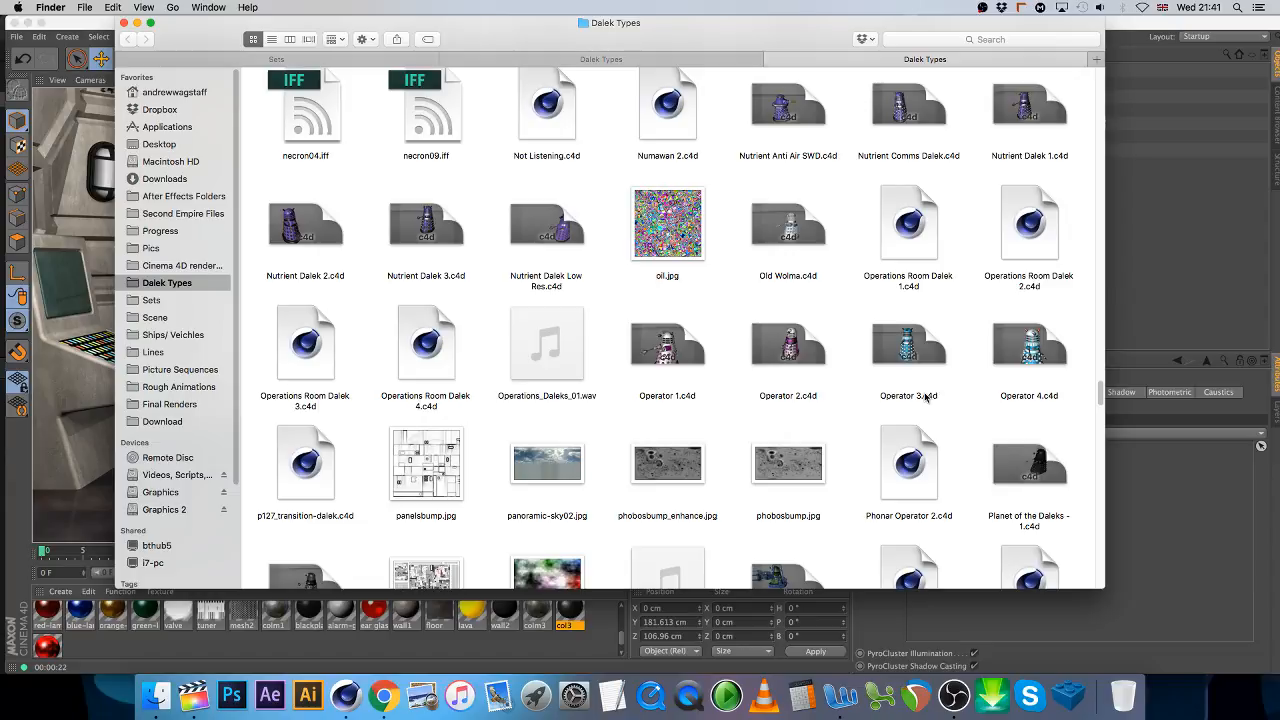
{"action": "scroll", "coordinate": [452, 288], "scroll_direction": "up", "scroll_amount": 10}
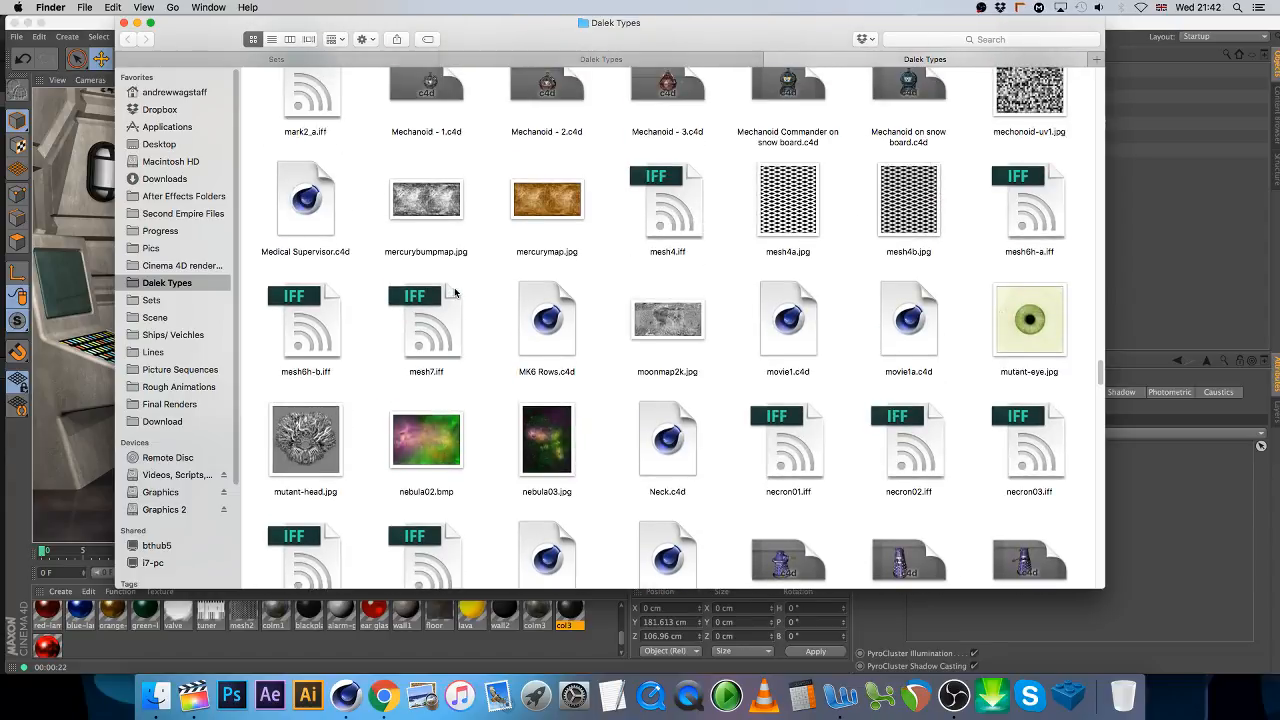
{"action": "scroll", "coordinate": [454, 292], "scroll_direction": "up", "scroll_amount": 5}
{"action": "scroll", "coordinate": [454, 292], "scroll_direction": "up", "scroll_amount": 5}
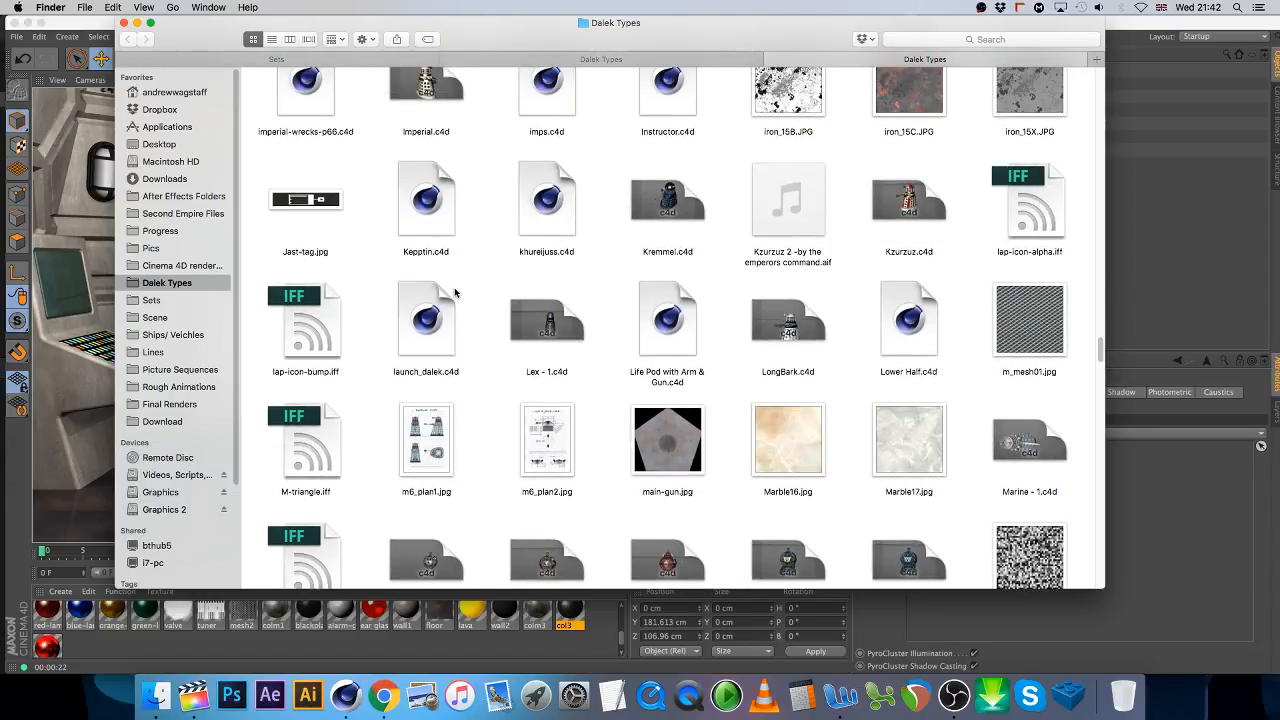
{"action": "scroll", "coordinate": [454, 291], "scroll_direction": "up", "scroll_amount": 9}
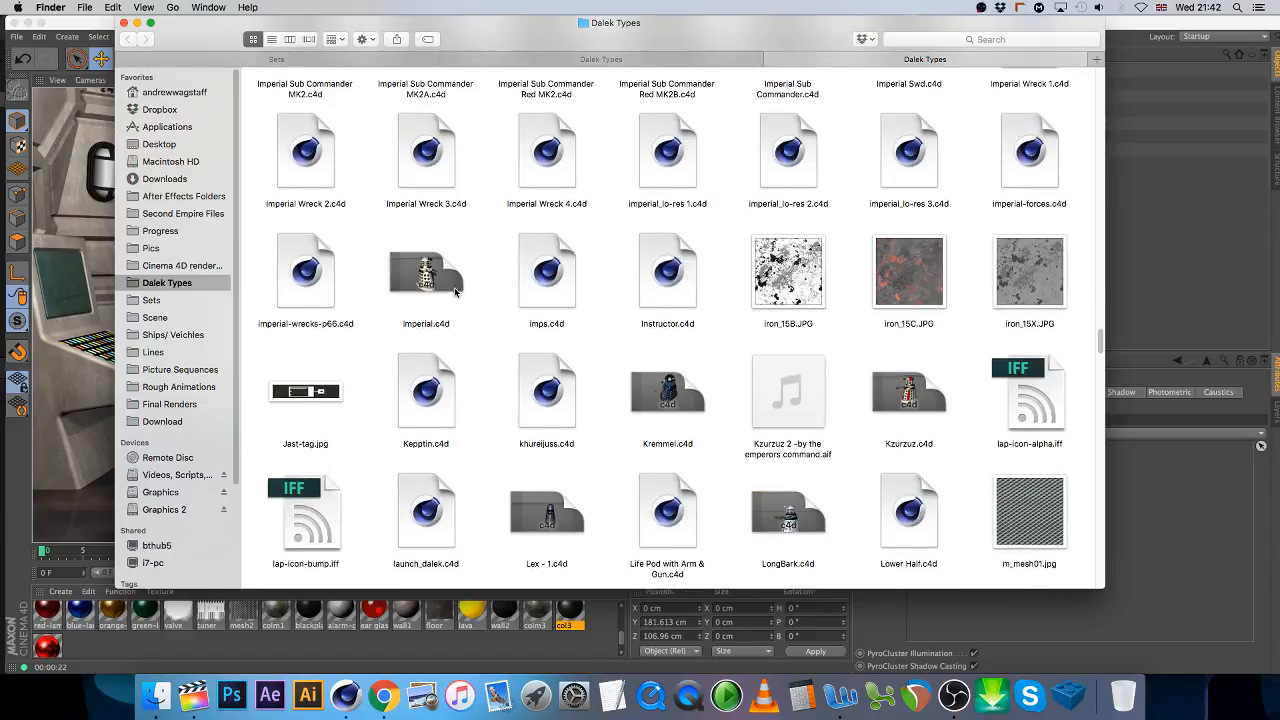
{"action": "scroll", "coordinate": [454, 292], "scroll_direction": "up", "scroll_amount": 6}
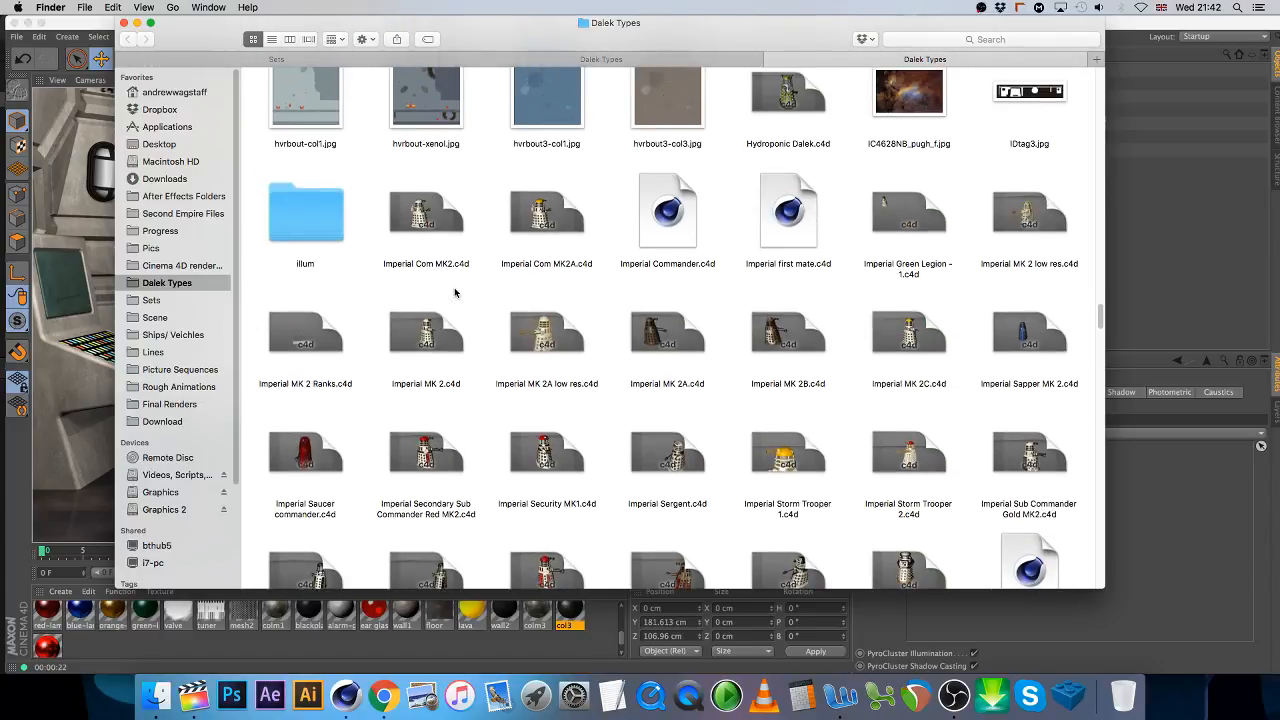
{"action": "scroll", "coordinate": [454, 292], "scroll_direction": "up", "scroll_amount": 9}
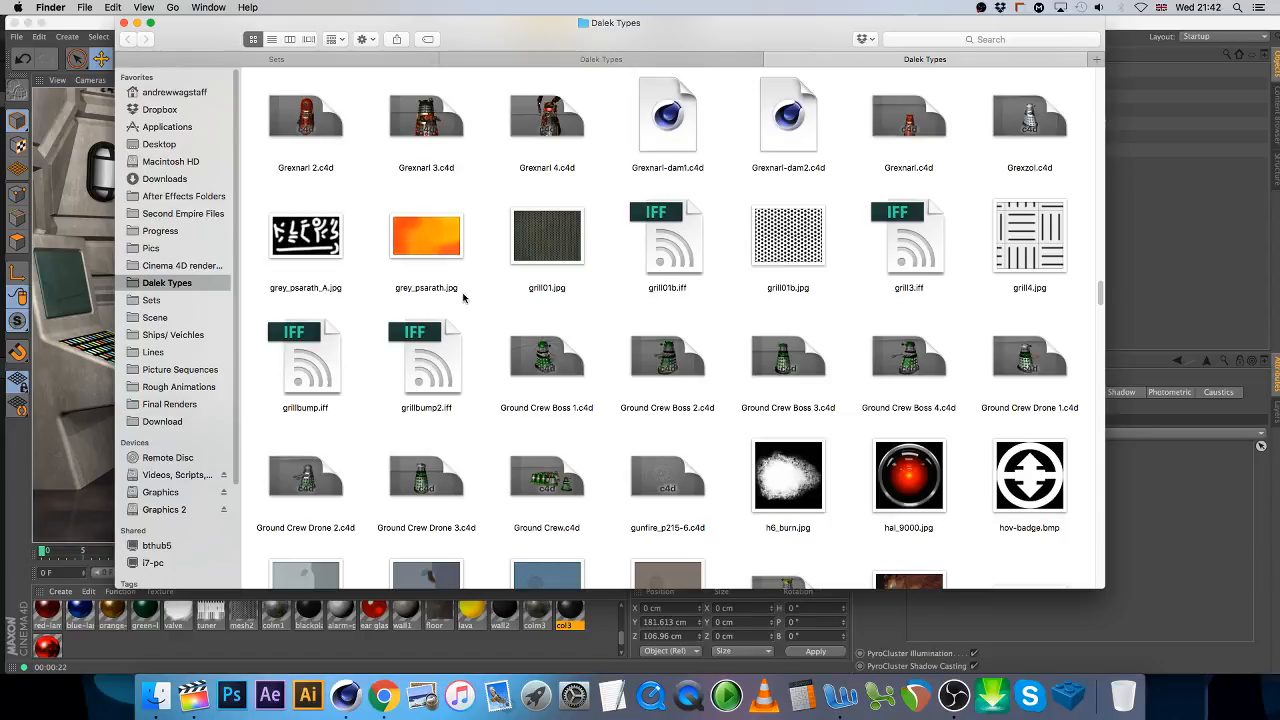
{"action": "double_click", "coordinate": [548, 352]}
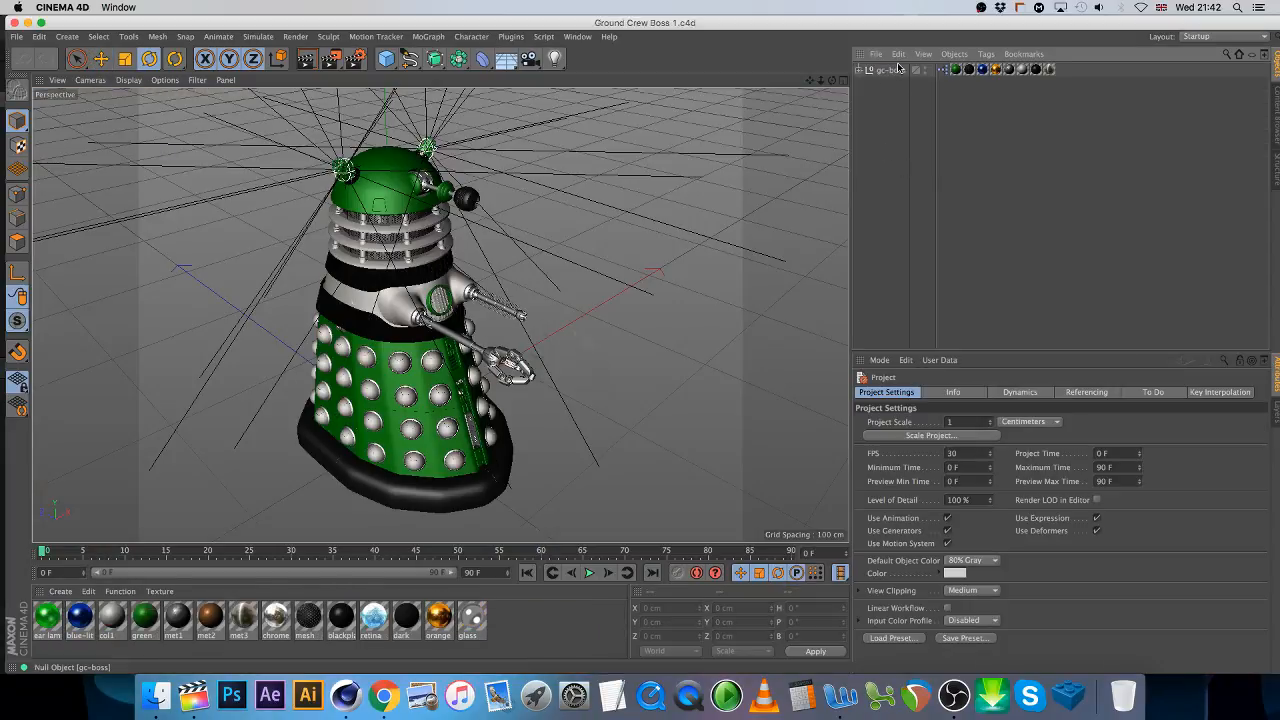
- Expand the gc-boss hierarchy through head and ears, and delete the Light inside head sym
{"action": "left_click", "coordinate": [893, 70]}
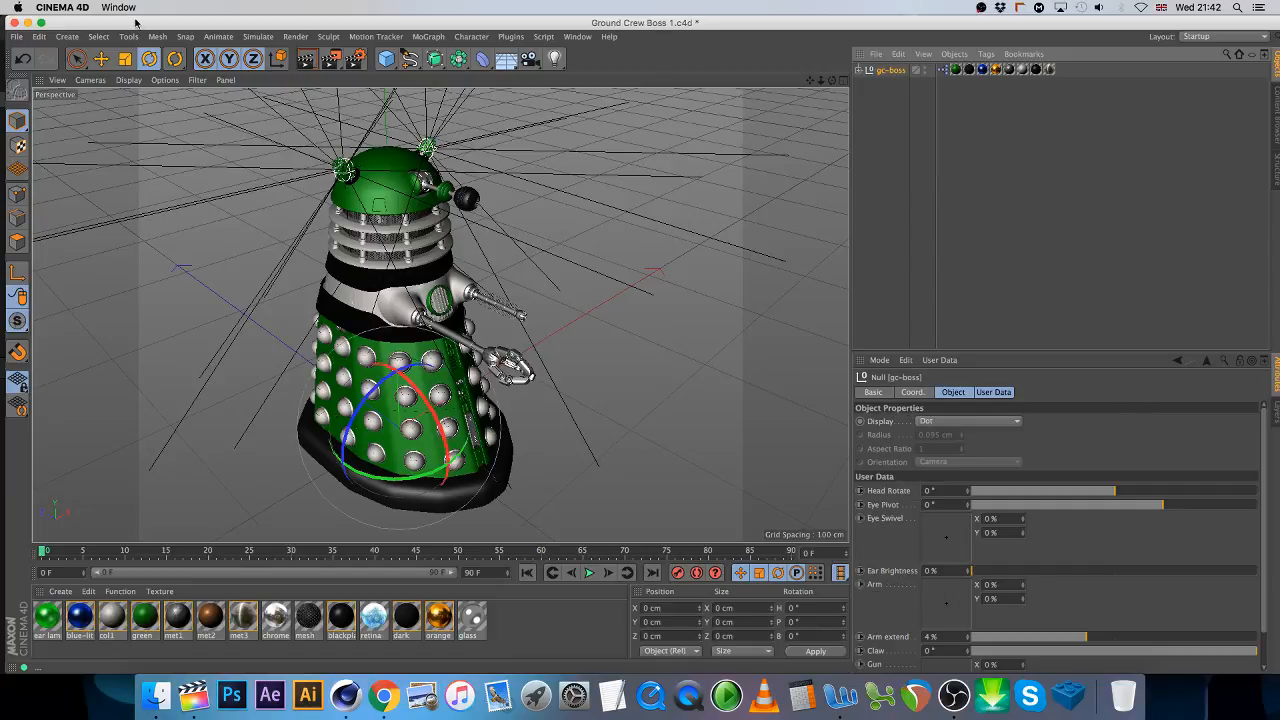
{"action": "left_click", "coordinate": [858, 70]}
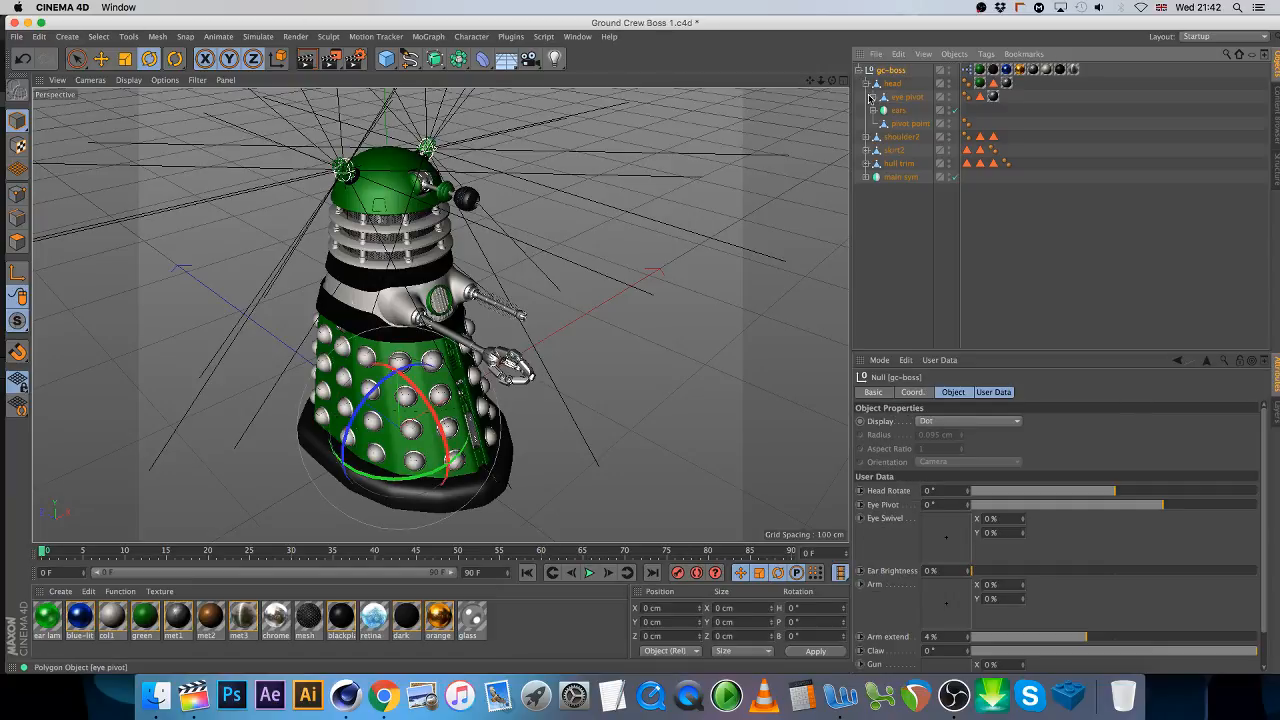
{"action": "left_click", "coordinate": [877, 112]}
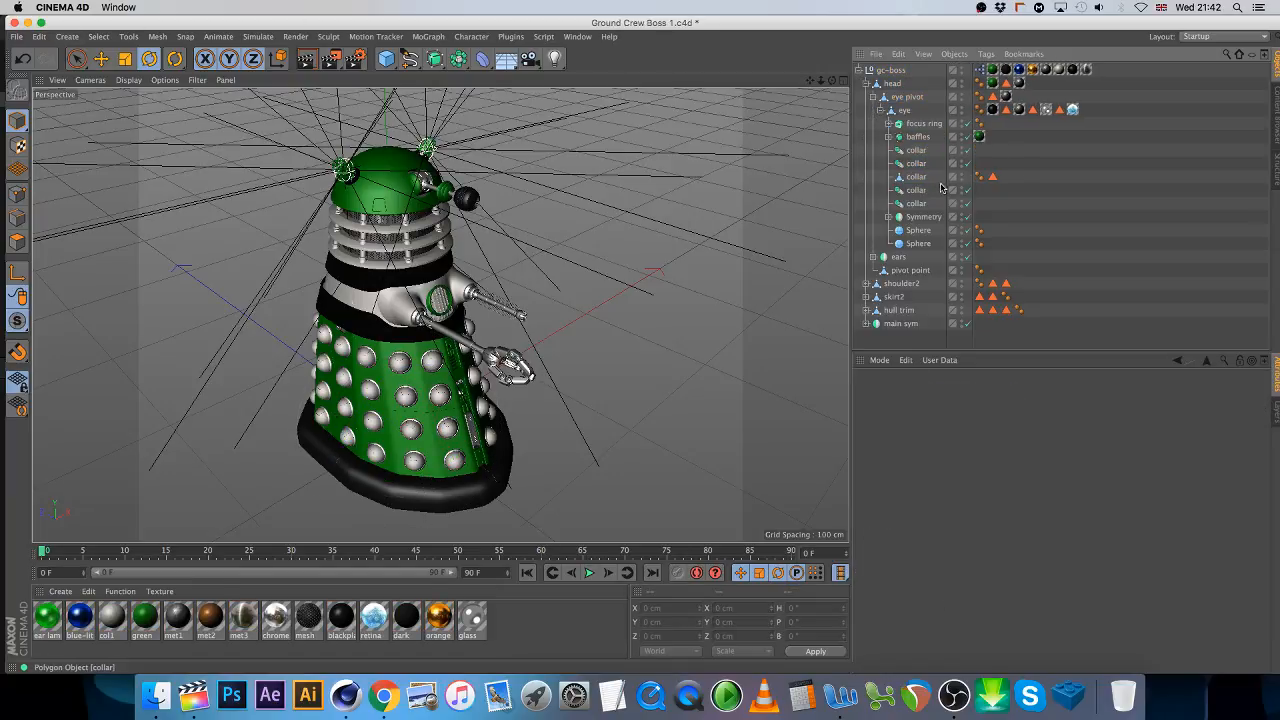
{"action": "left_click", "coordinate": [880, 110]}
{"action": "left_click", "coordinate": [873, 98]}
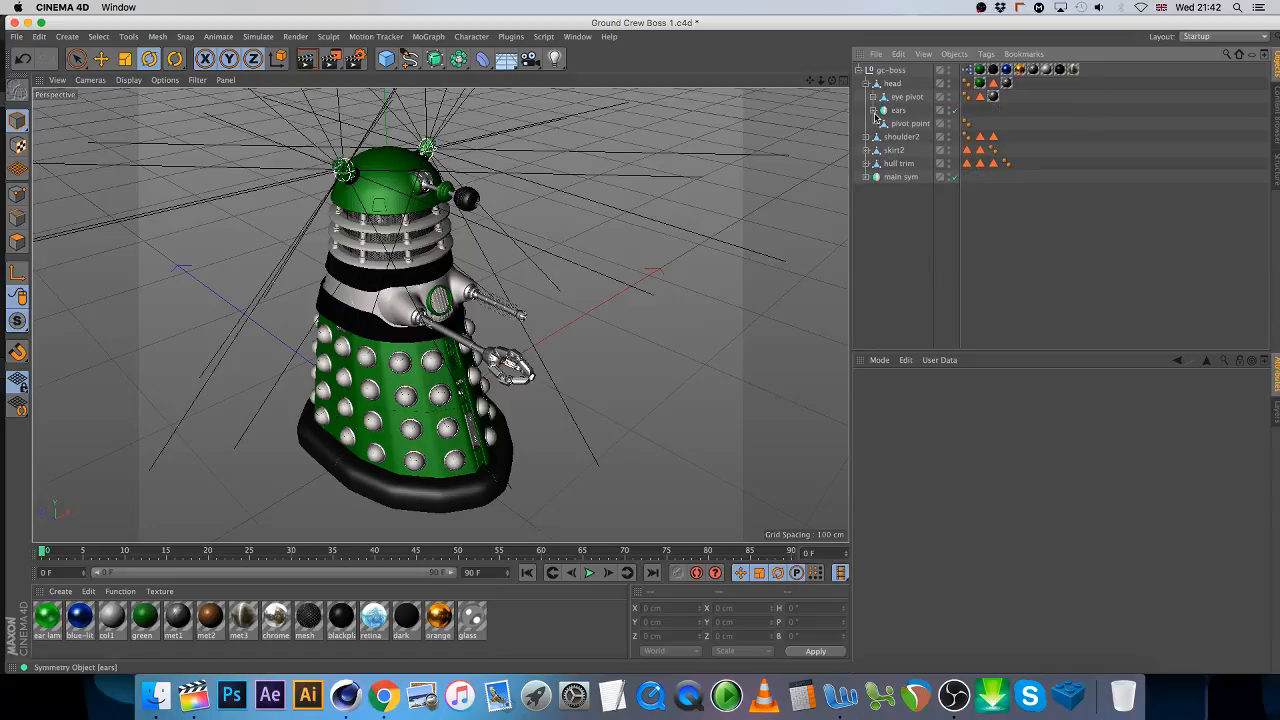
{"action": "left_click", "coordinate": [874, 110]}
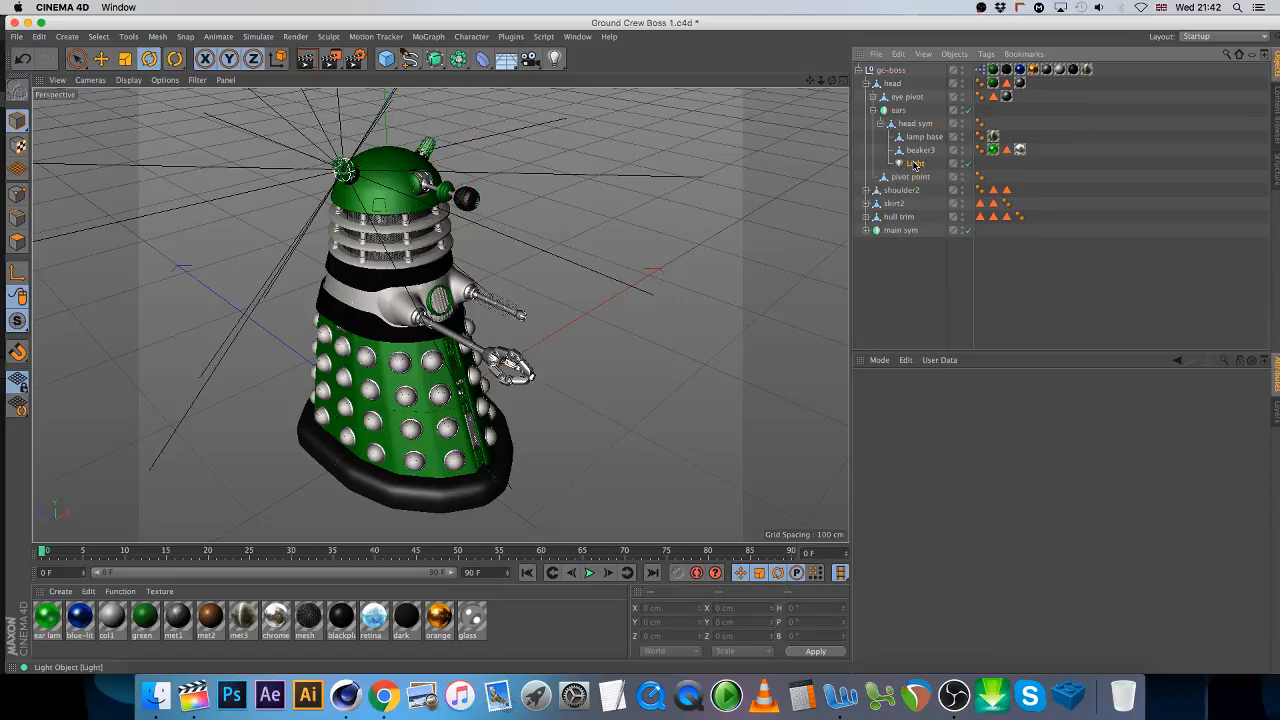
- Turn off Transparency for the ear lamp lit material and collapse the gc-boss hierarchy
{"action": "left_click", "coordinate": [47, 617]}
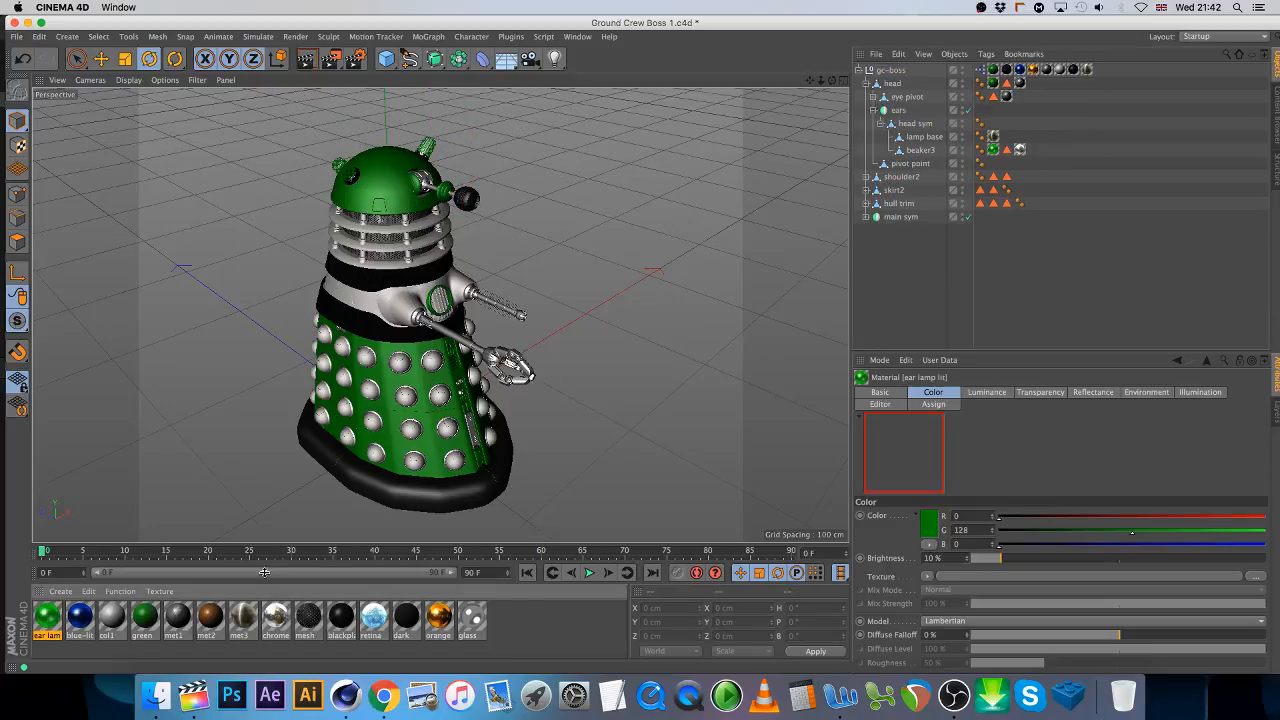
{"action": "left_click", "coordinate": [880, 392]}
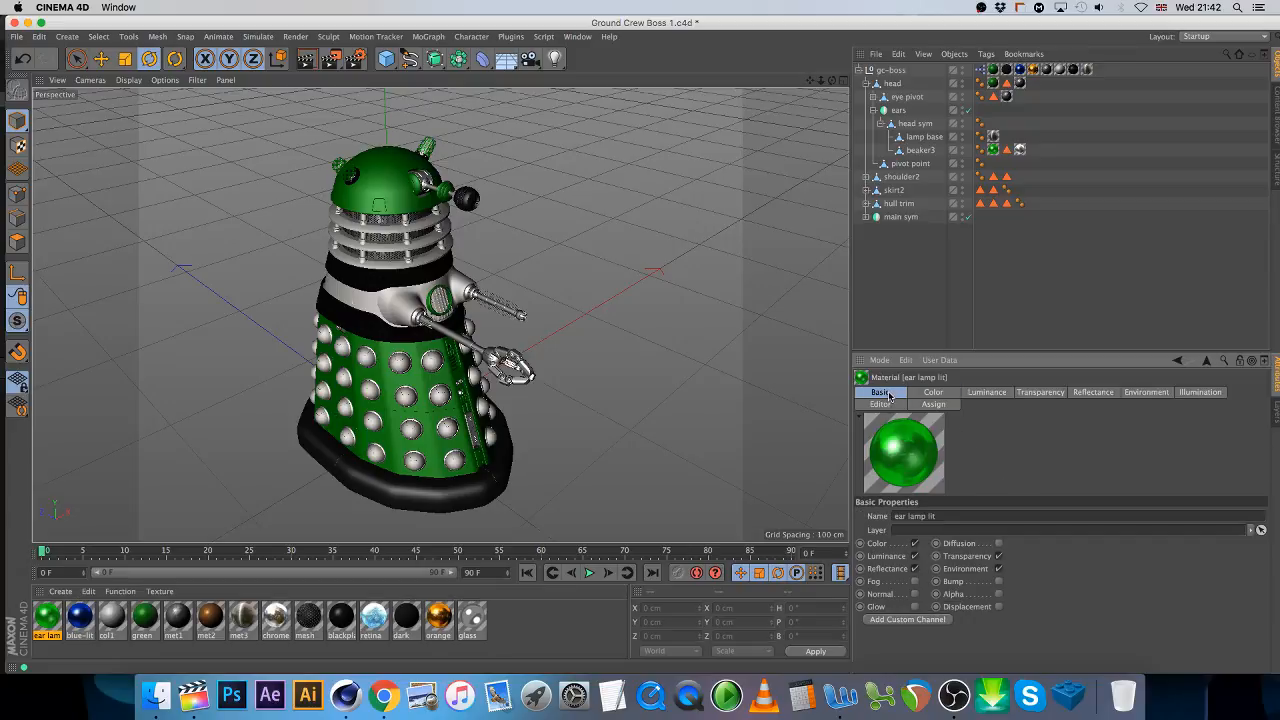
{"action": "left_click", "coordinate": [999, 556]}
{"action": "left_click", "coordinate": [865, 83]}
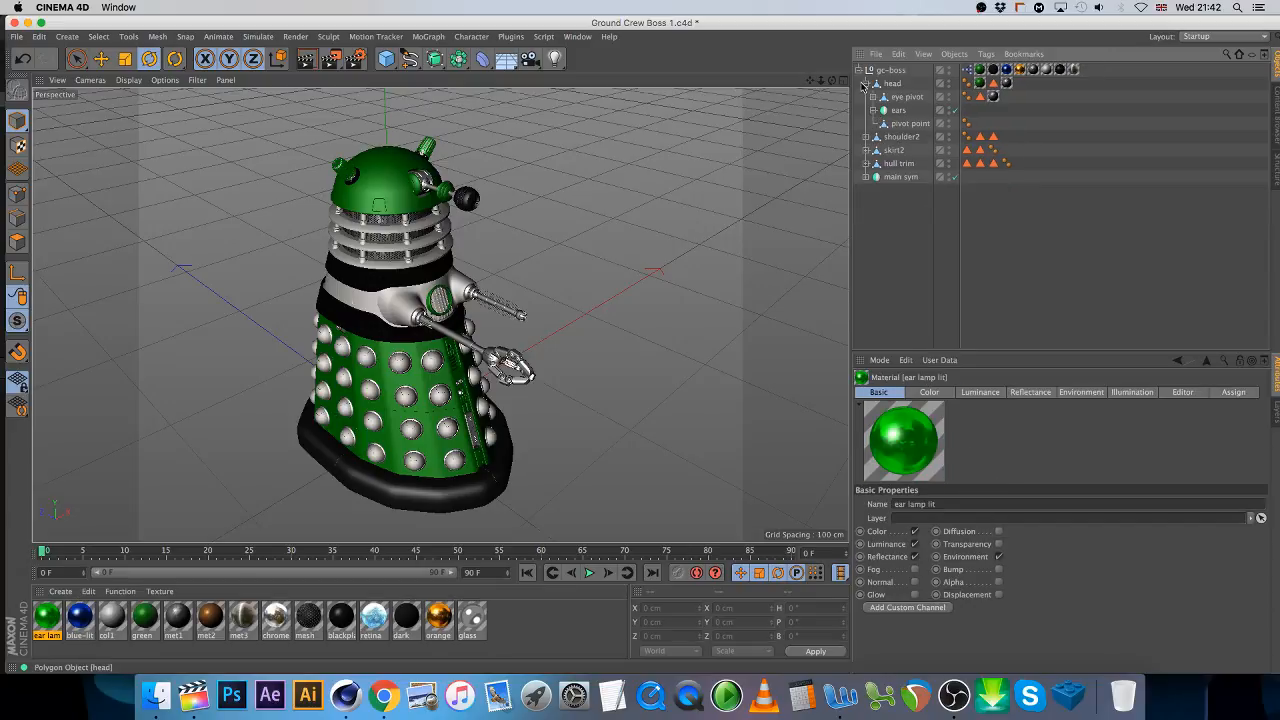
{"action": "left_click", "coordinate": [858, 70]}
- Open gc-boss's XPresso setup and delete the two undefined Object nodes wired to Ear Brightness
{"action": "left_click", "coordinate": [888, 72]}
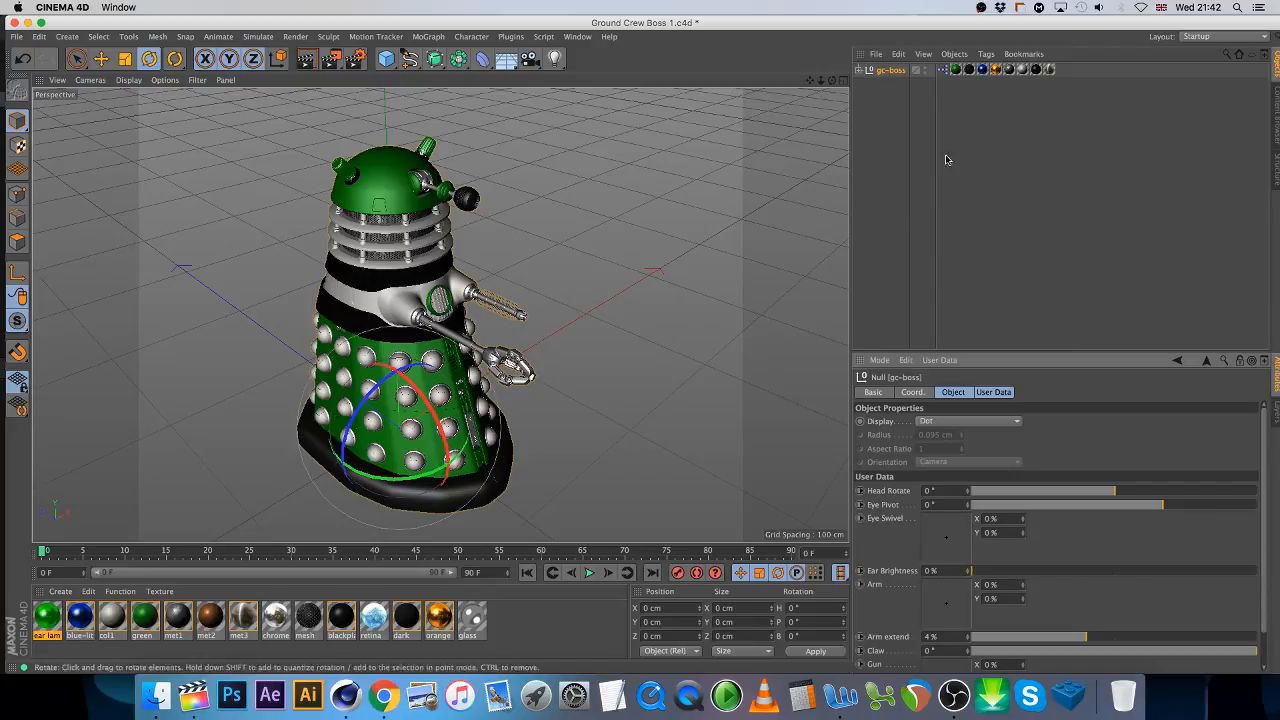
{"action": "double_click", "coordinate": [944, 72]}
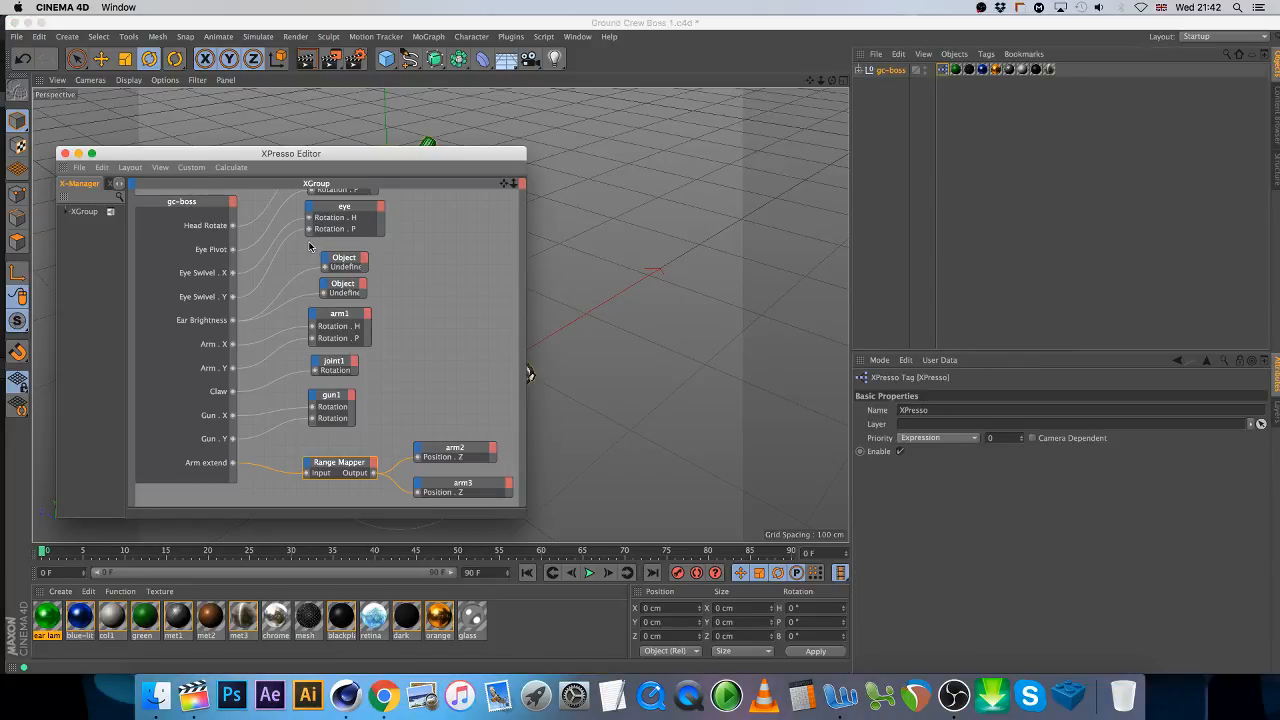
{"action": "left_click_drag", "start_coordinate": [309, 246], "coordinate": [378, 300]}
{"action": "key", "text": "Delete"}
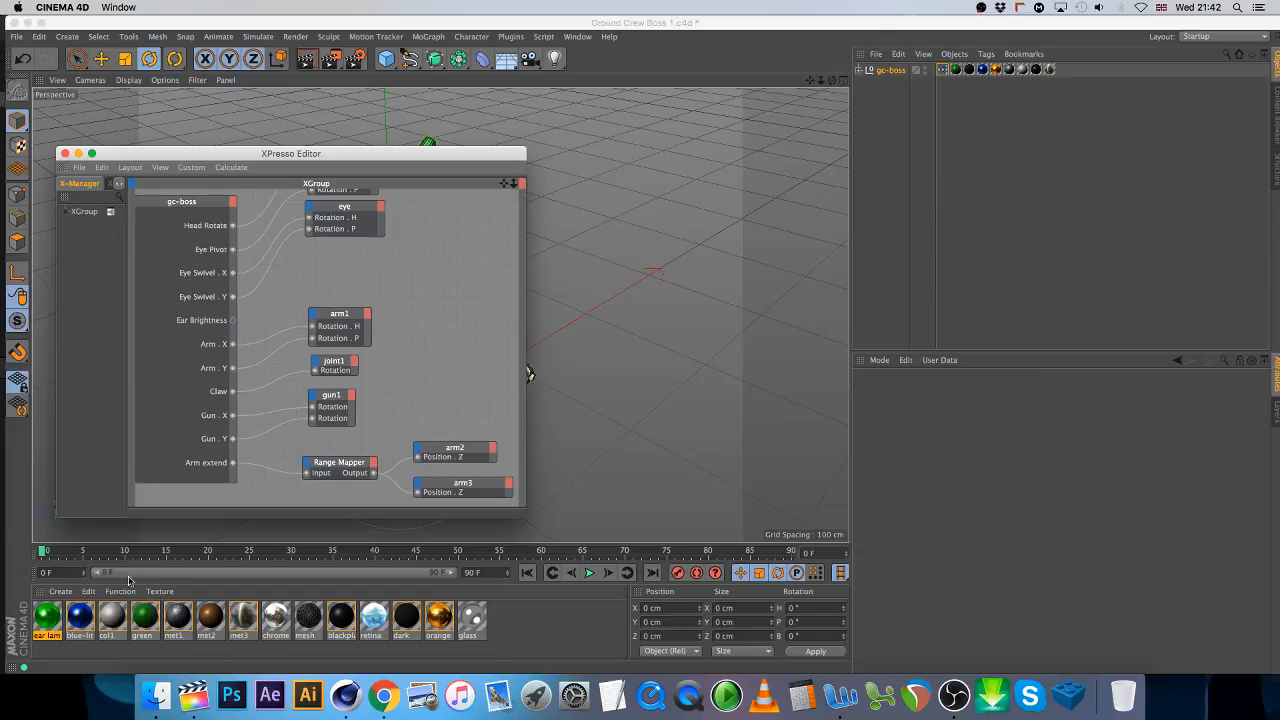
- Add the ear lamp lit material as an XPresso node with a Luminance Brightness input and connect Ear Brightness to it
{"action": "left_click", "coordinate": [41, 620]}
{"action": "left_click_drag", "start_coordinate": [345, 262], "coordinate": [353, 252]}
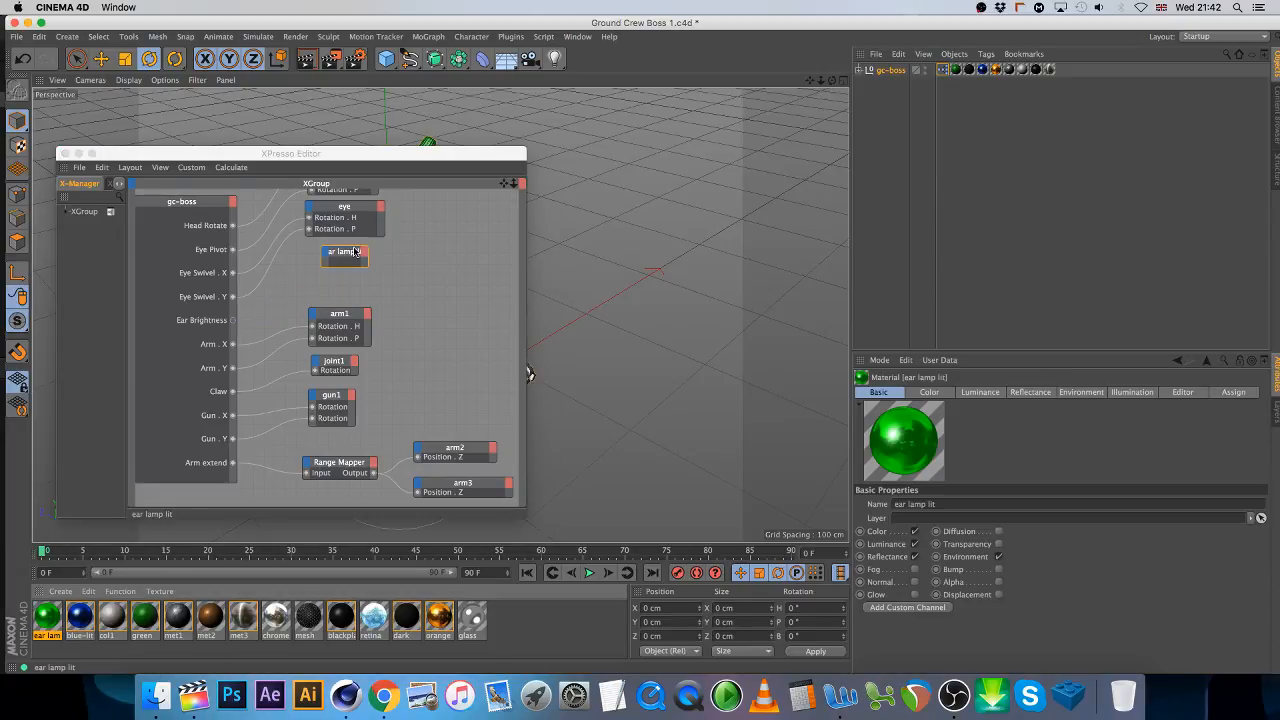
{"action": "left_click", "coordinate": [347, 266]}
{"action": "left_click", "coordinate": [324, 252]}
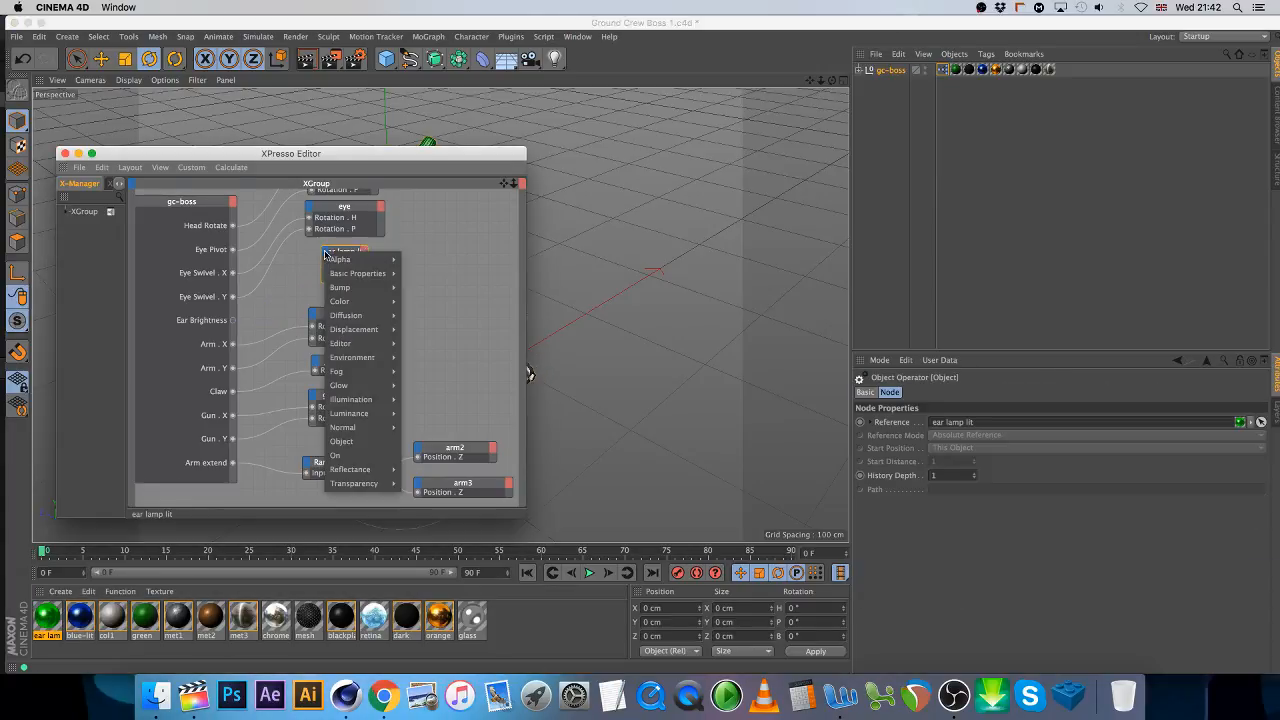
{"action": "mouse_move", "coordinate": [372, 413]}
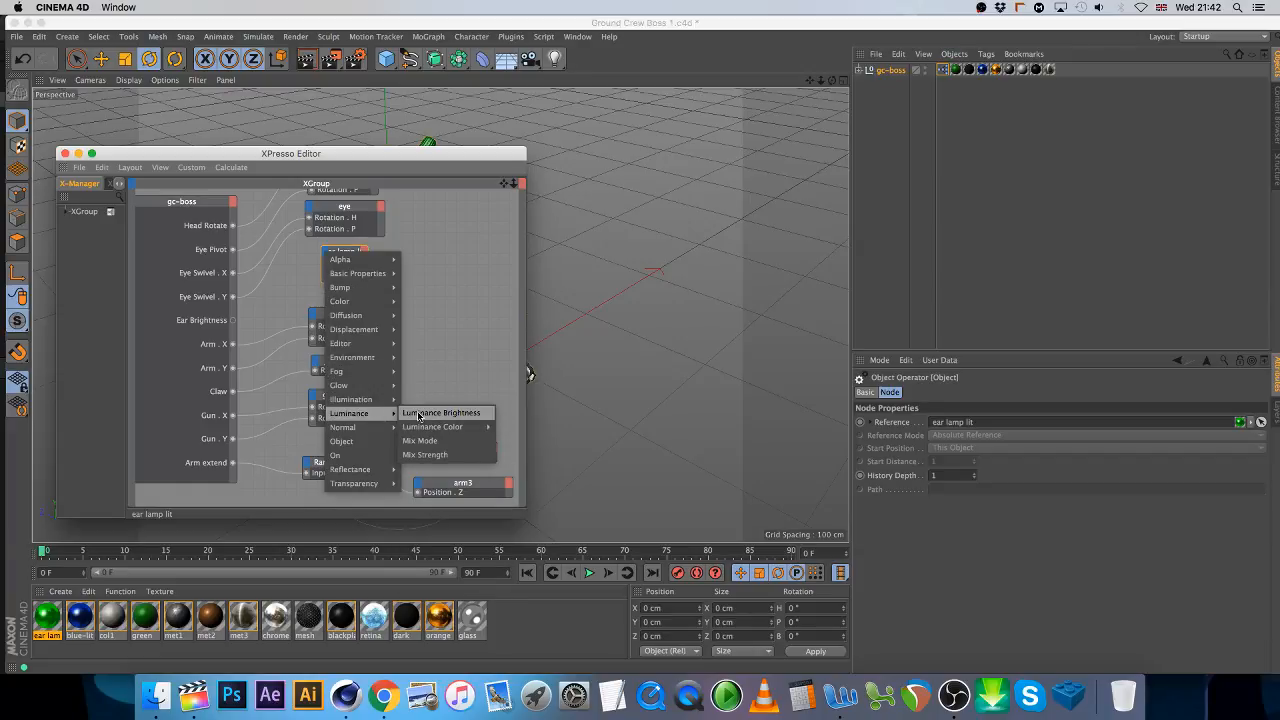
{"action": "left_click", "coordinate": [423, 414]}
{"action": "left_click_drag", "start_coordinate": [232, 320], "coordinate": [325, 270]}
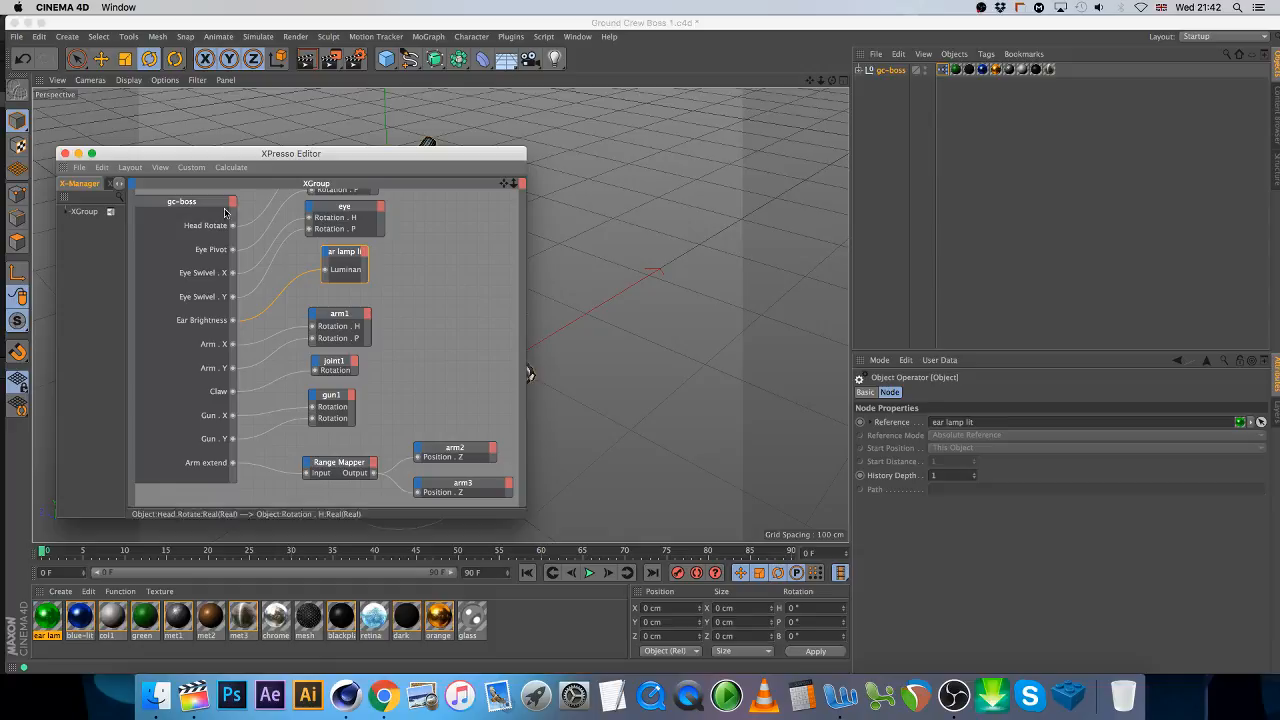
- Close the XPresso Editor and test gc-boss's Ear Brightness control, leaving it at 0%
{"action": "left_click", "coordinate": [65, 153]}
{"action": "left_click", "coordinate": [893, 71]}
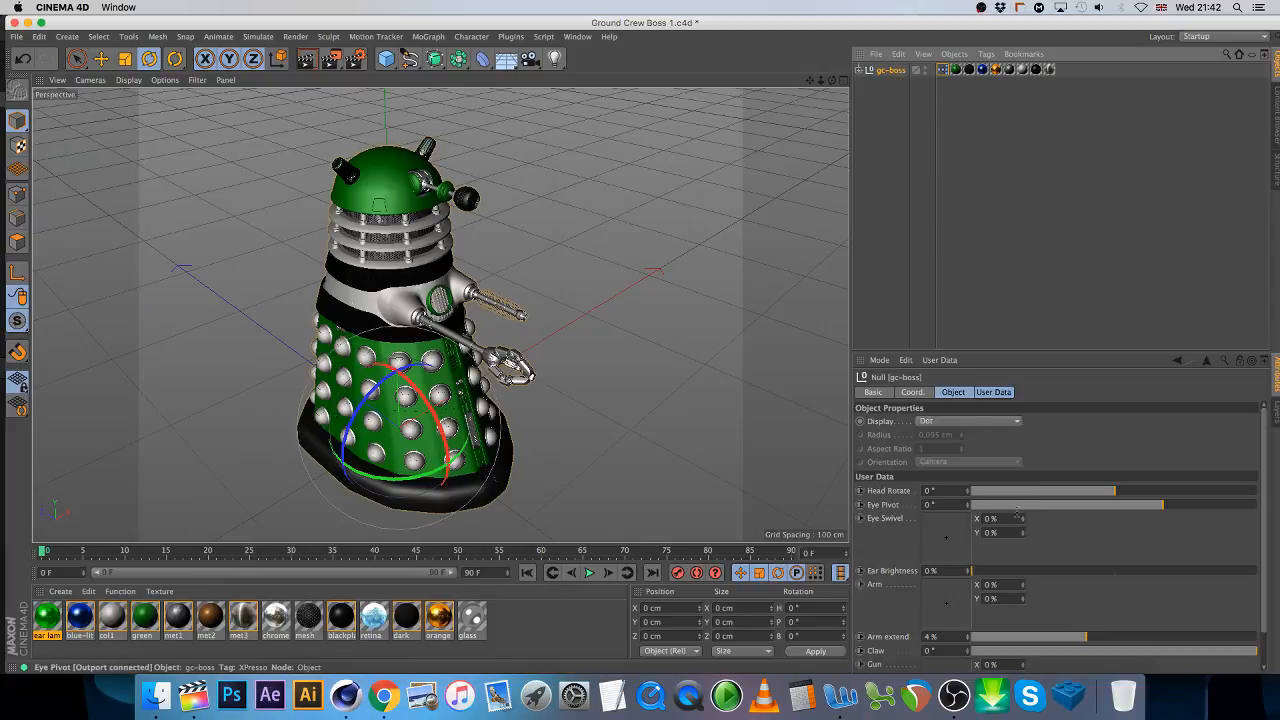
{"action": "left_click_drag", "start_coordinate": [975, 571], "coordinate": [723, 509]}
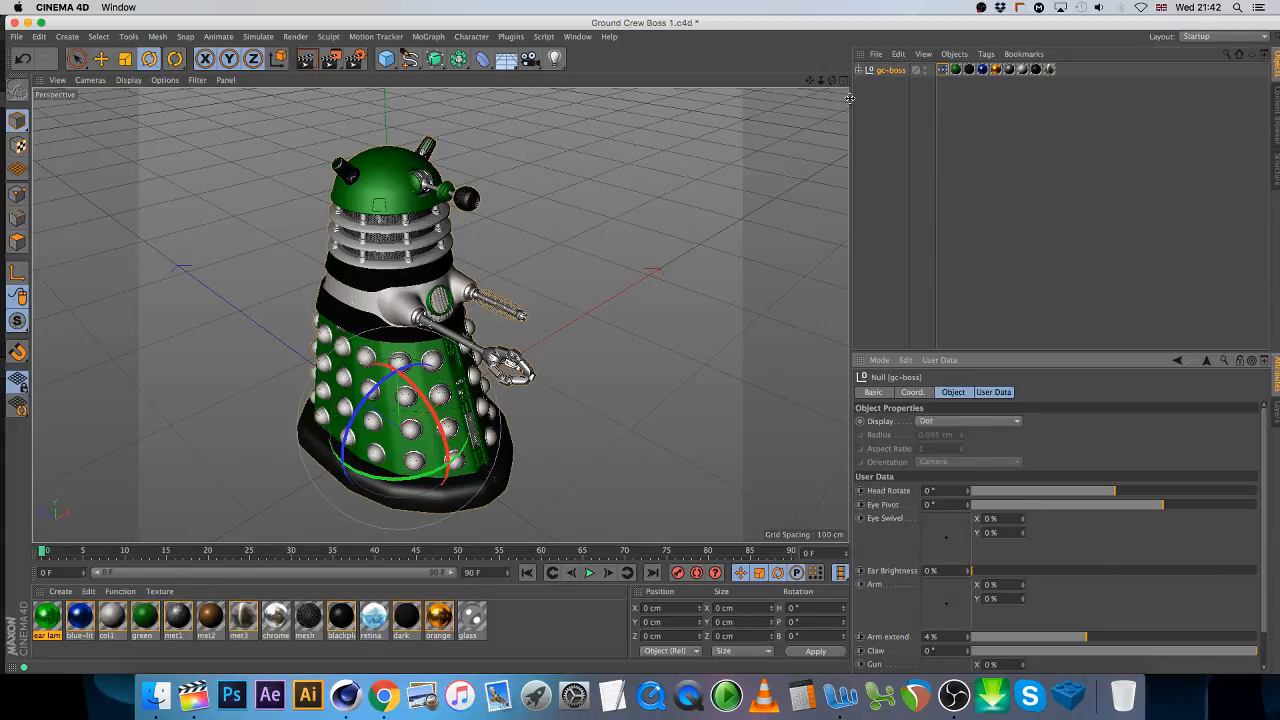
- Save Ground Crew Boss 1.c4d, accepting the conversion from the older project version
{"action": "left_click", "coordinate": [16, 36]}
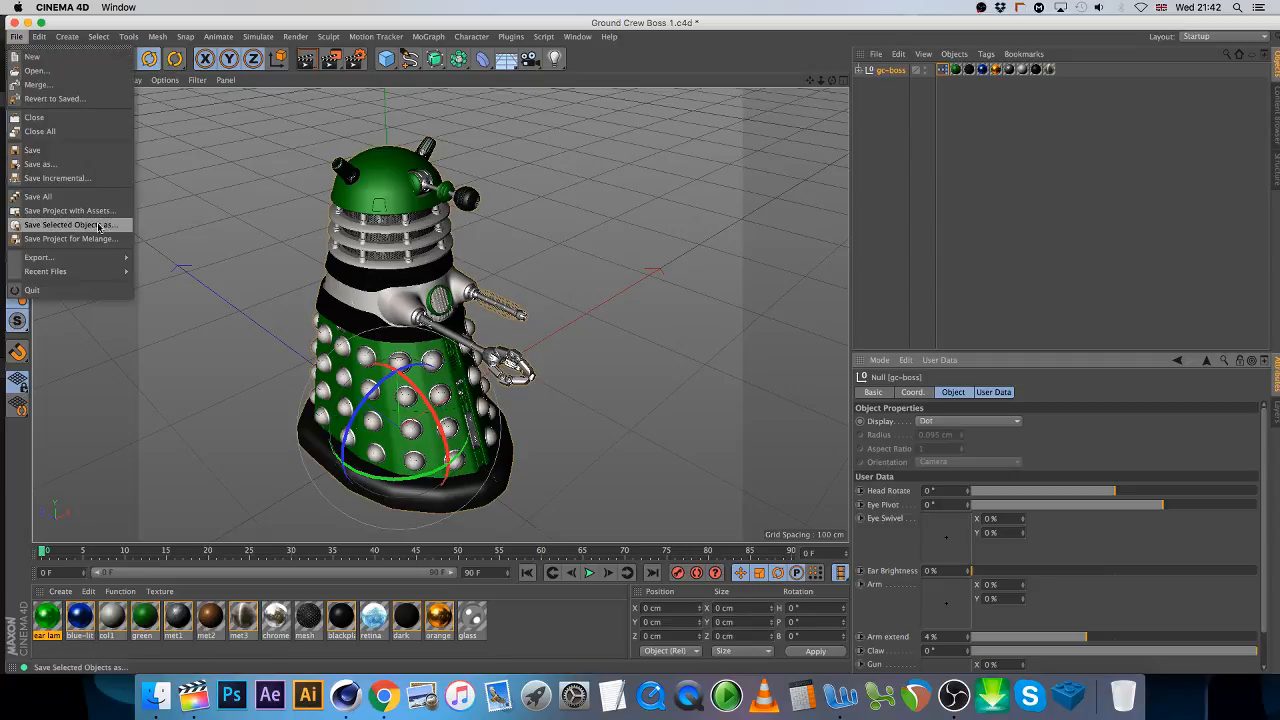
{"action": "left_click", "coordinate": [88, 150]}
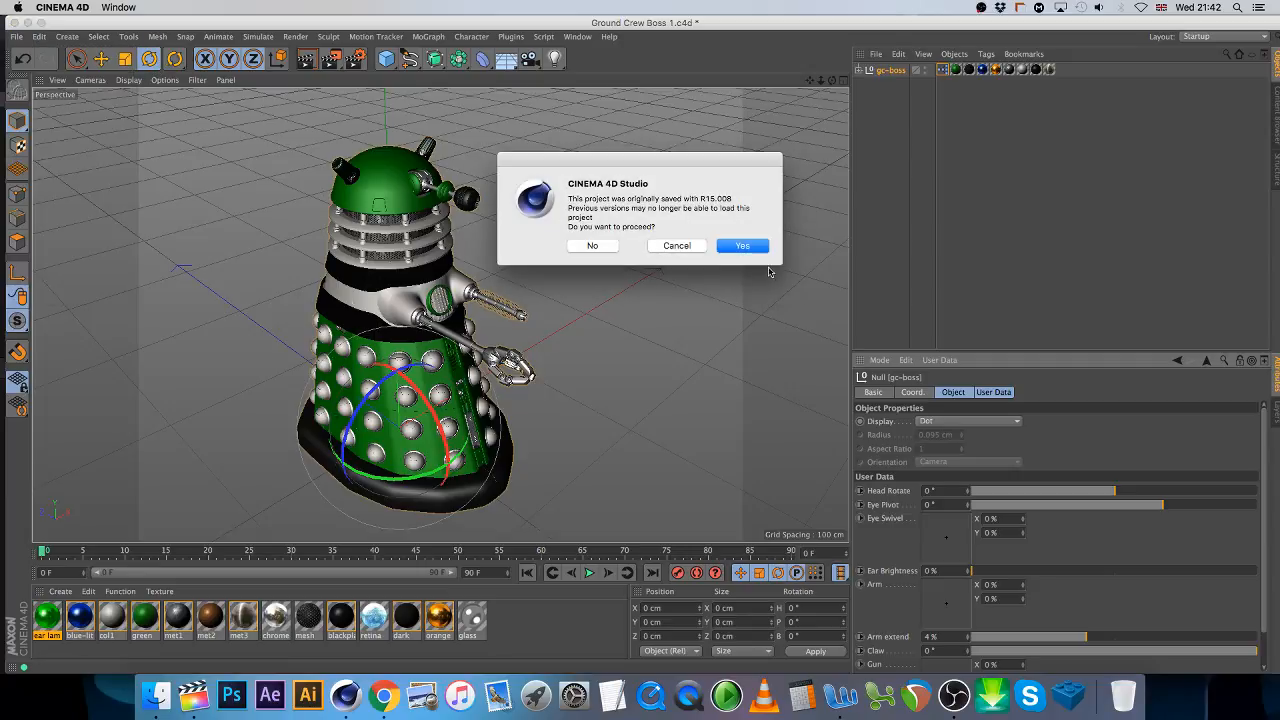
{"action": "left_click", "coordinate": [745, 246]}
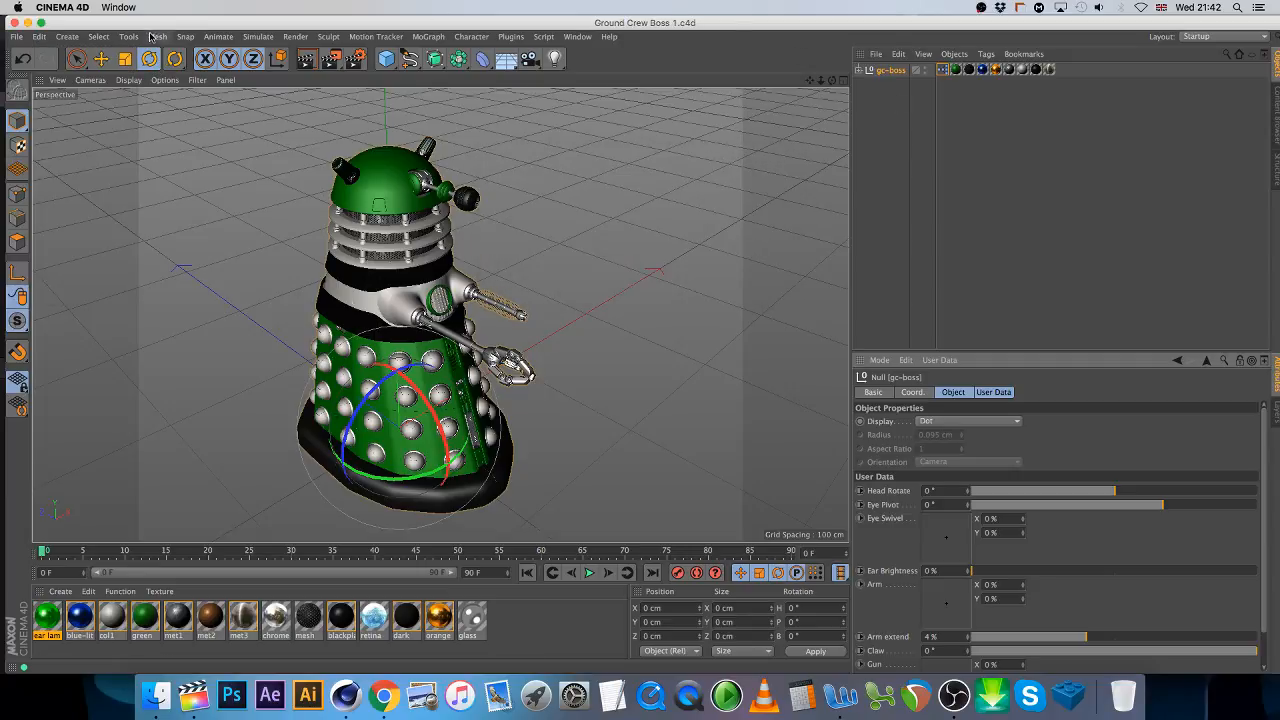
- Copy the gc-boss object and close the Ground Crew Boss 1 project
{"action": "left_click", "coordinate": [40, 37]}
{"action": "left_click", "coordinate": [67, 116]}
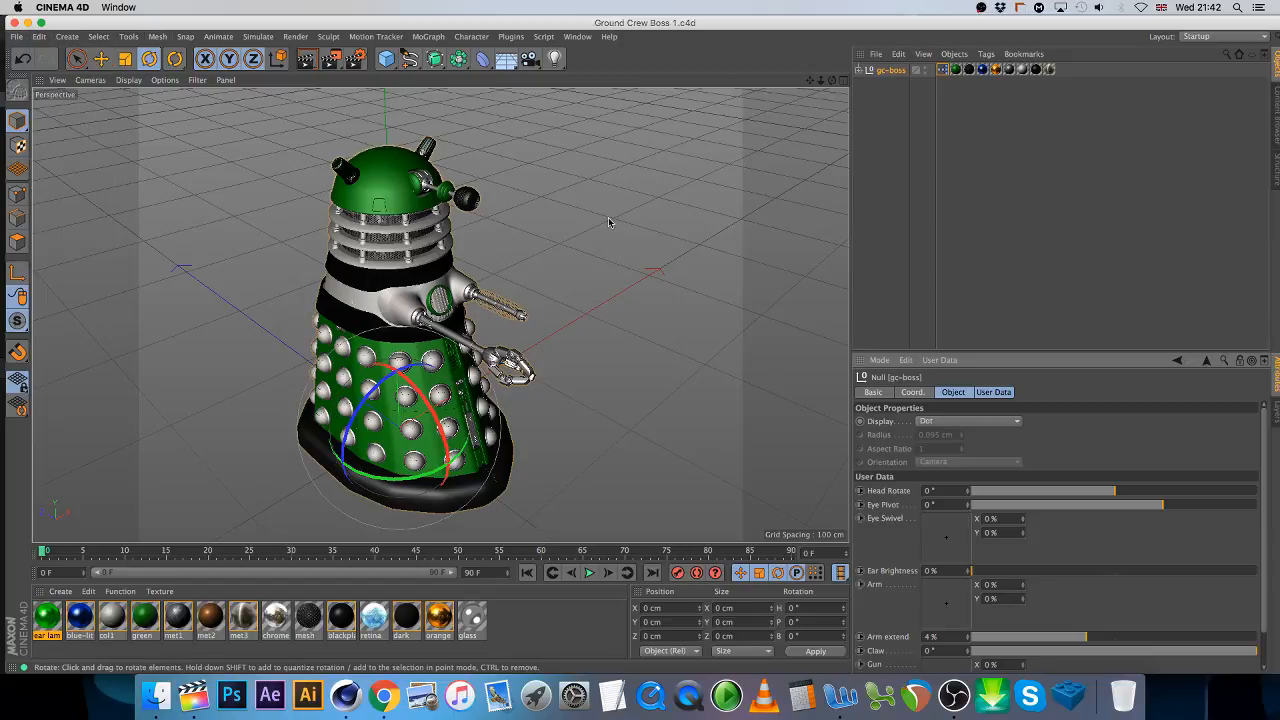
{"action": "left_click", "coordinate": [16, 36]}
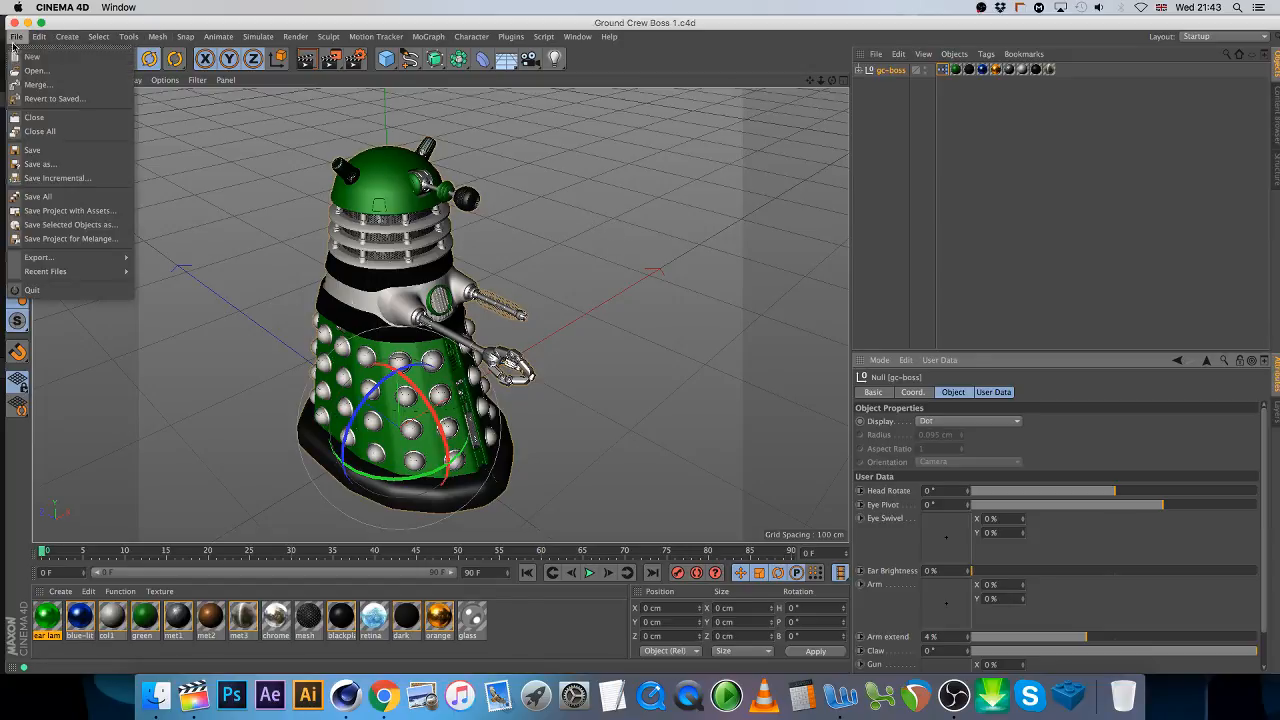
{"action": "left_click", "coordinate": [40, 118]}
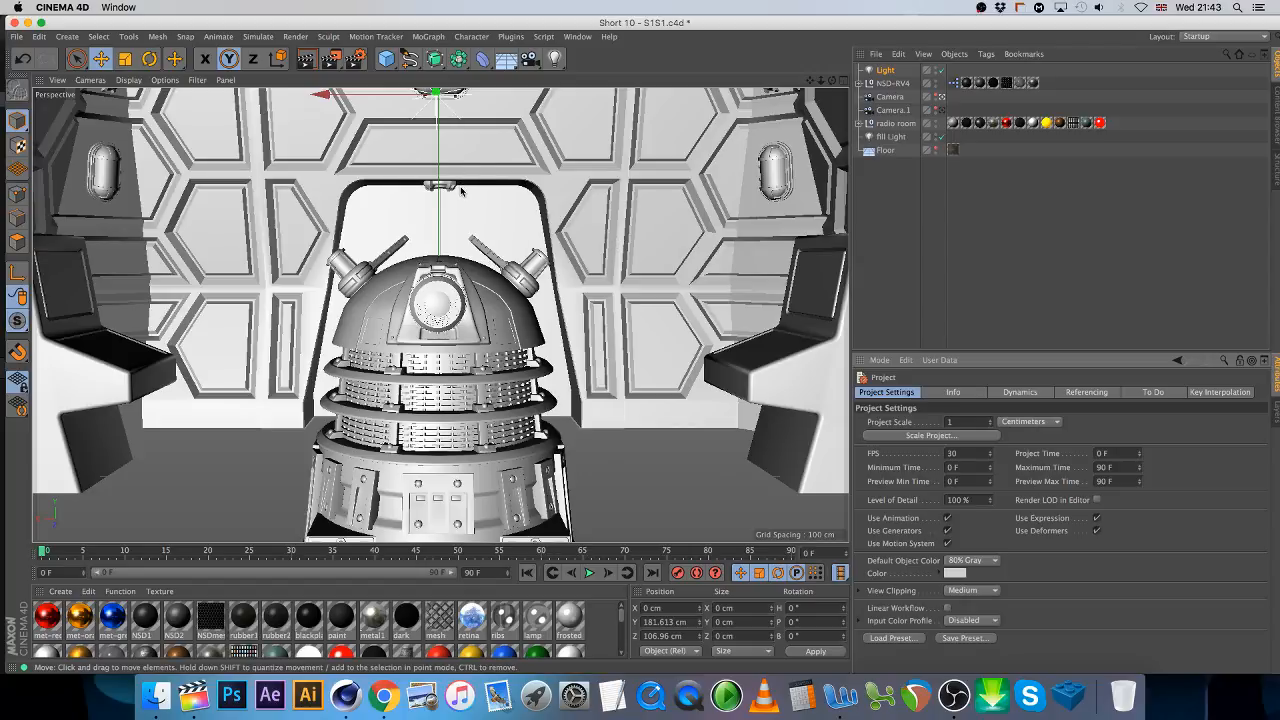
- Turn on Textures display in the Short 10 - S1S1 viewport
{"action": "left_click", "coordinate": [165, 79]}
{"action": "mouse_move", "coordinate": [133, 82]}
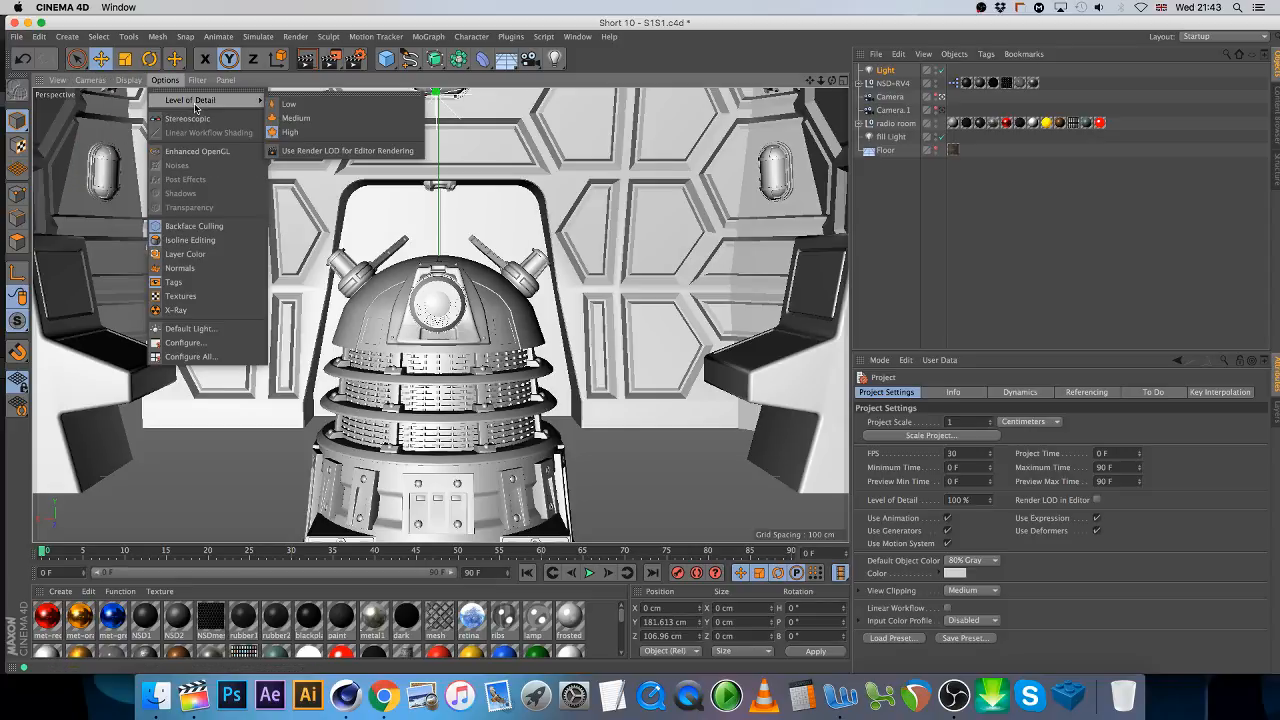
{"action": "left_click", "coordinate": [206, 298]}
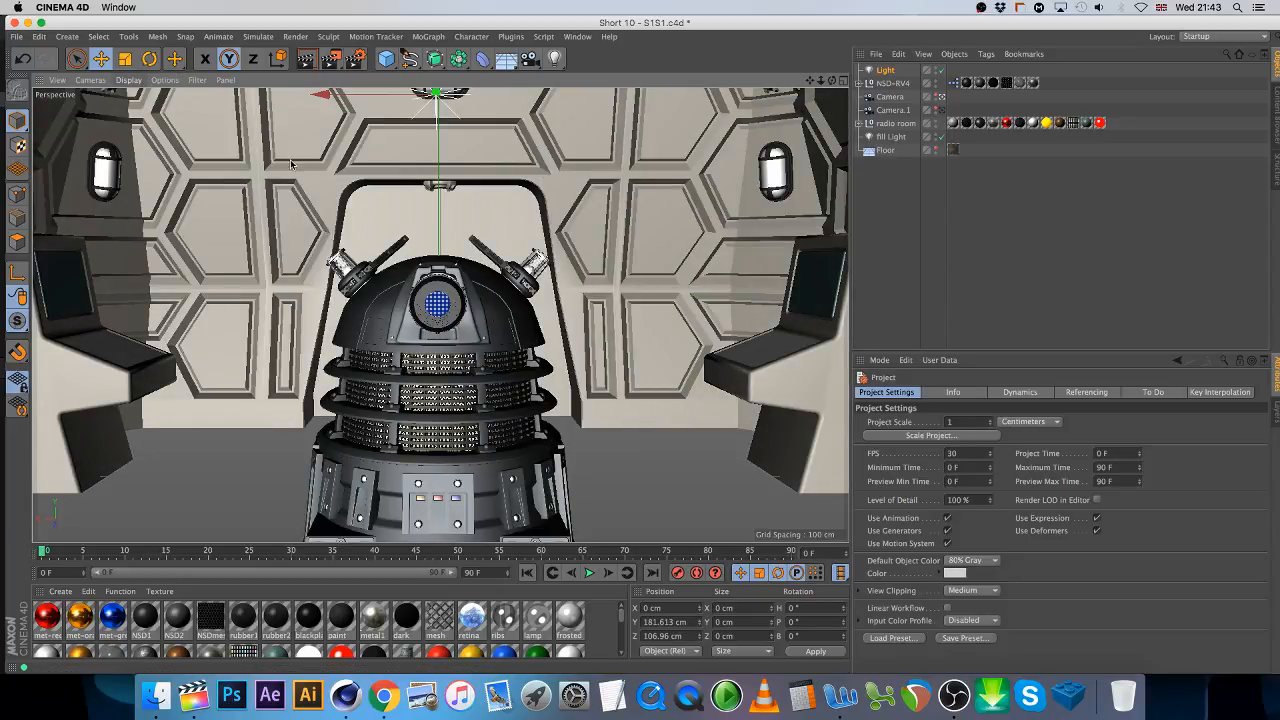
- Paste gc-boss into the scene and move it across the floor to about X -130 cm, Z -330 cm
{"action": "key", "text": "super+v"}
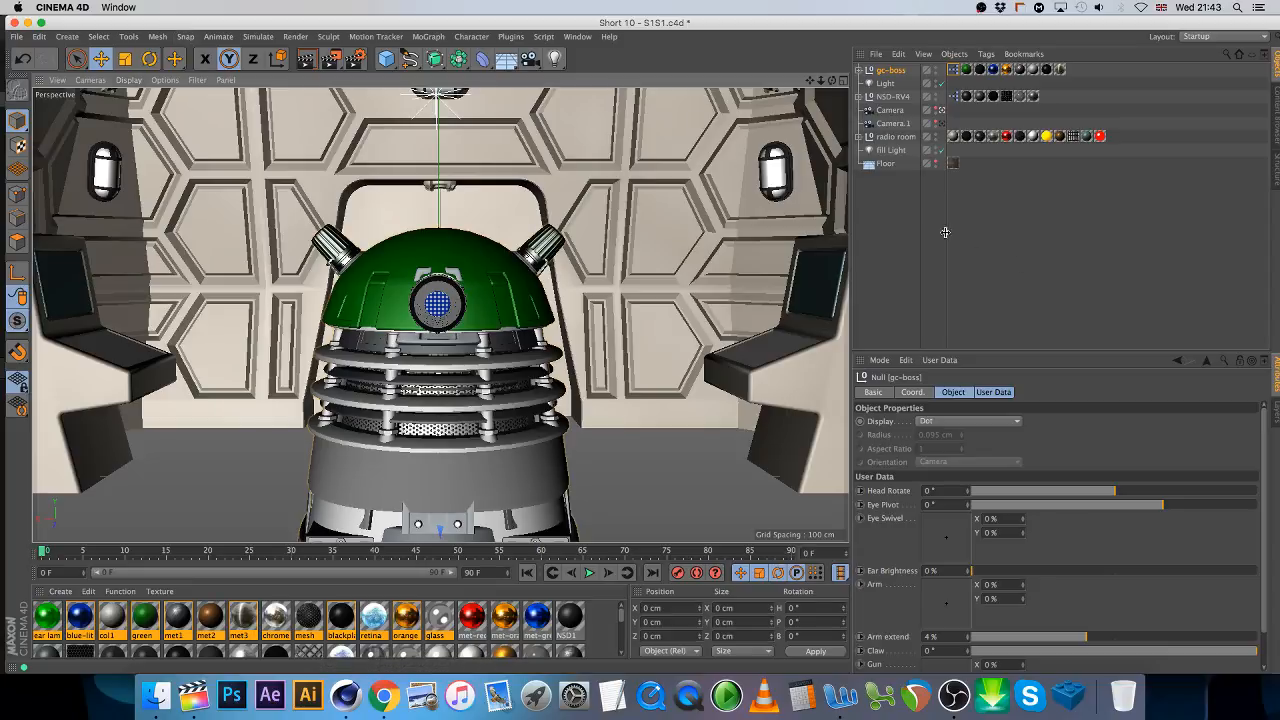
{"action": "left_click", "coordinate": [229, 59]}
{"action": "left_click_drag", "start_coordinate": [607, 466], "coordinate": [666, 333]}
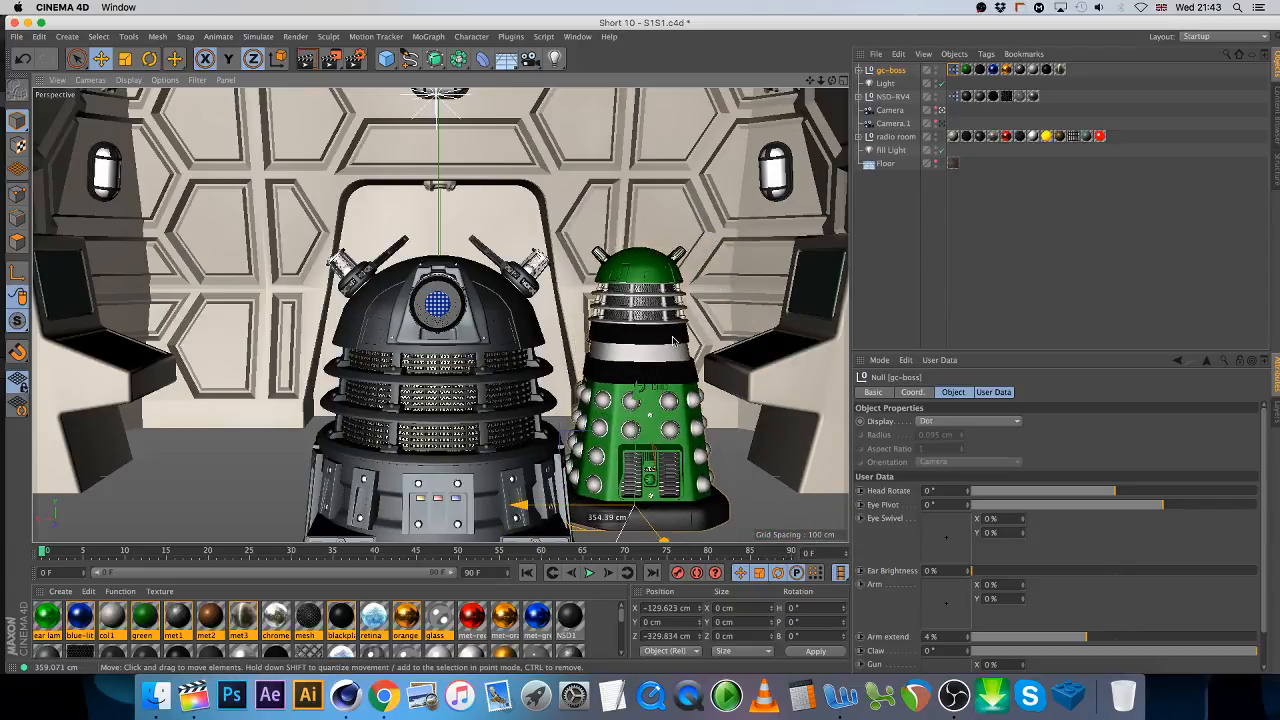
- Rotate gc-boss to a heading of about 27° and move it to about X -149 cm, Z -291 cm
{"action": "left_click", "coordinate": [150, 59]}
{"action": "left_click_drag", "start_coordinate": [622, 527], "coordinate": [680, 522]}
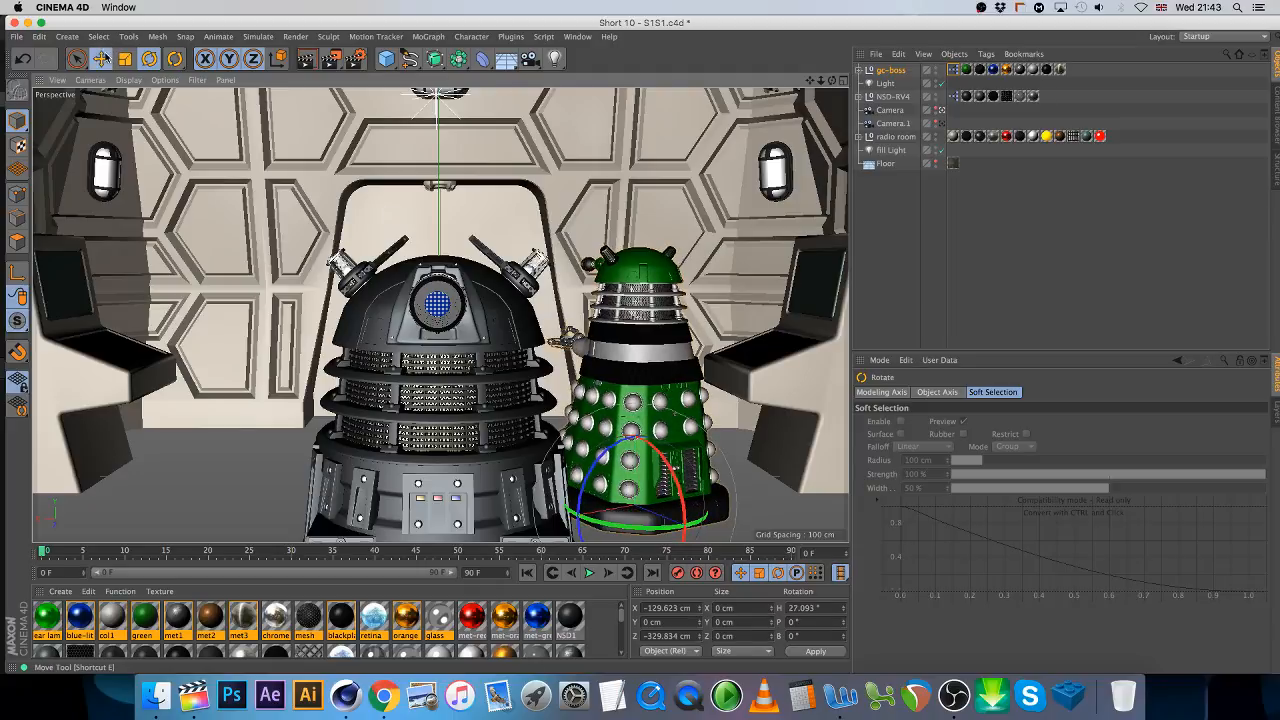
{"action": "left_click", "coordinate": [101, 59]}
{"action": "left_click", "coordinate": [229, 59]}
{"action": "left_click_drag", "start_coordinate": [586, 452], "coordinate": [628, 464]}
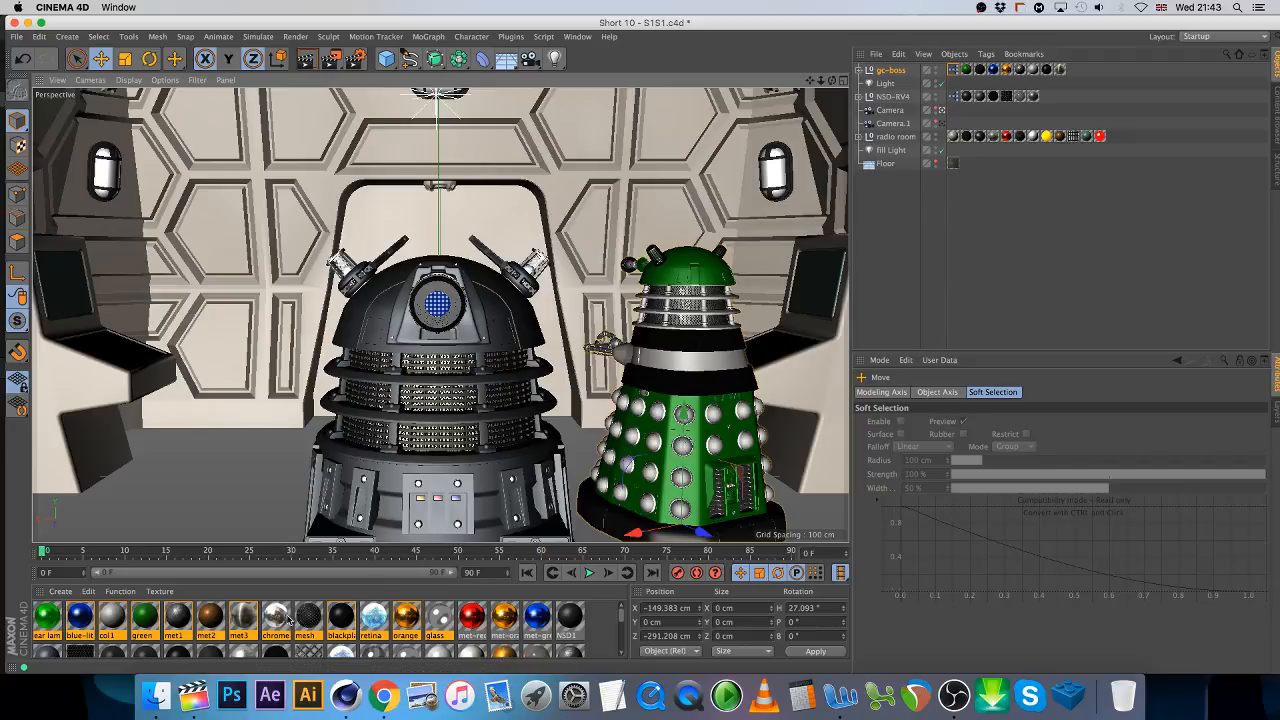
- Find Dalek 22.c4d in the Dalek Types folder and open it in Cinema 4D
{"action": "left_click", "coordinate": [148, 704]}
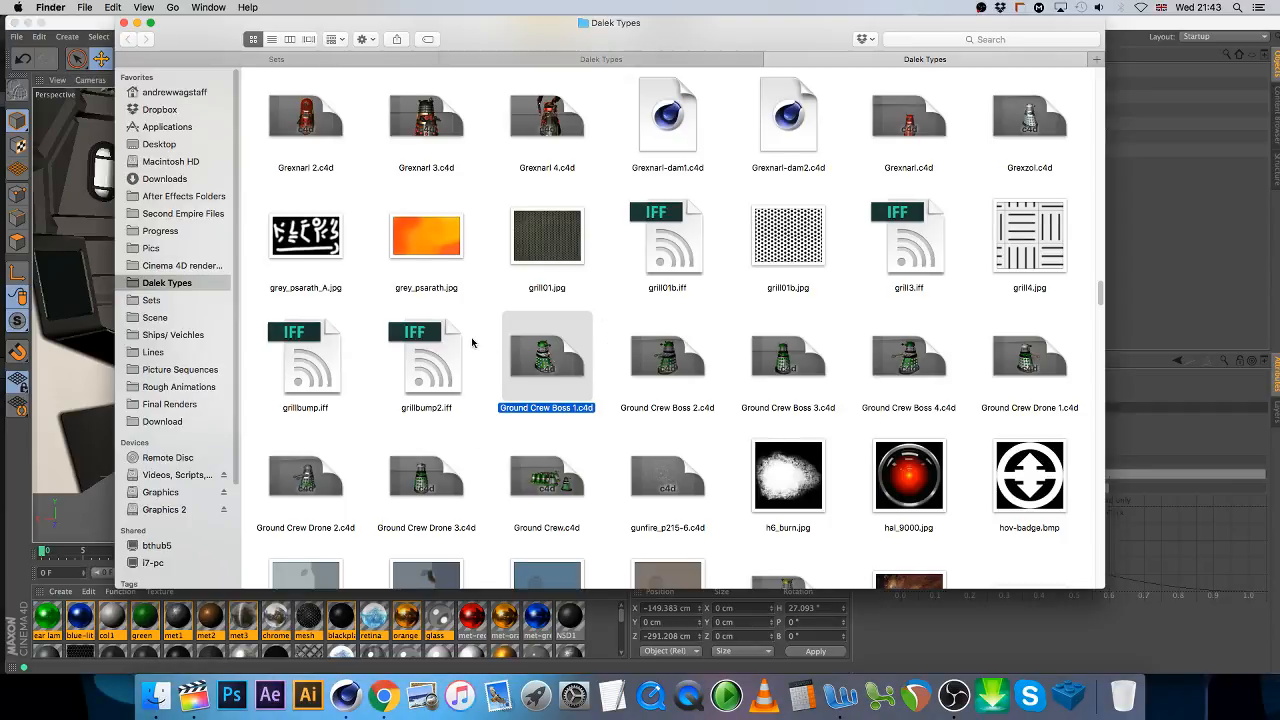
{"action": "scroll", "coordinate": [472, 343], "scroll_direction": "up", "scroll_amount": 5}
{"action": "scroll", "coordinate": [473, 350], "scroll_direction": "up", "scroll_amount": 3}
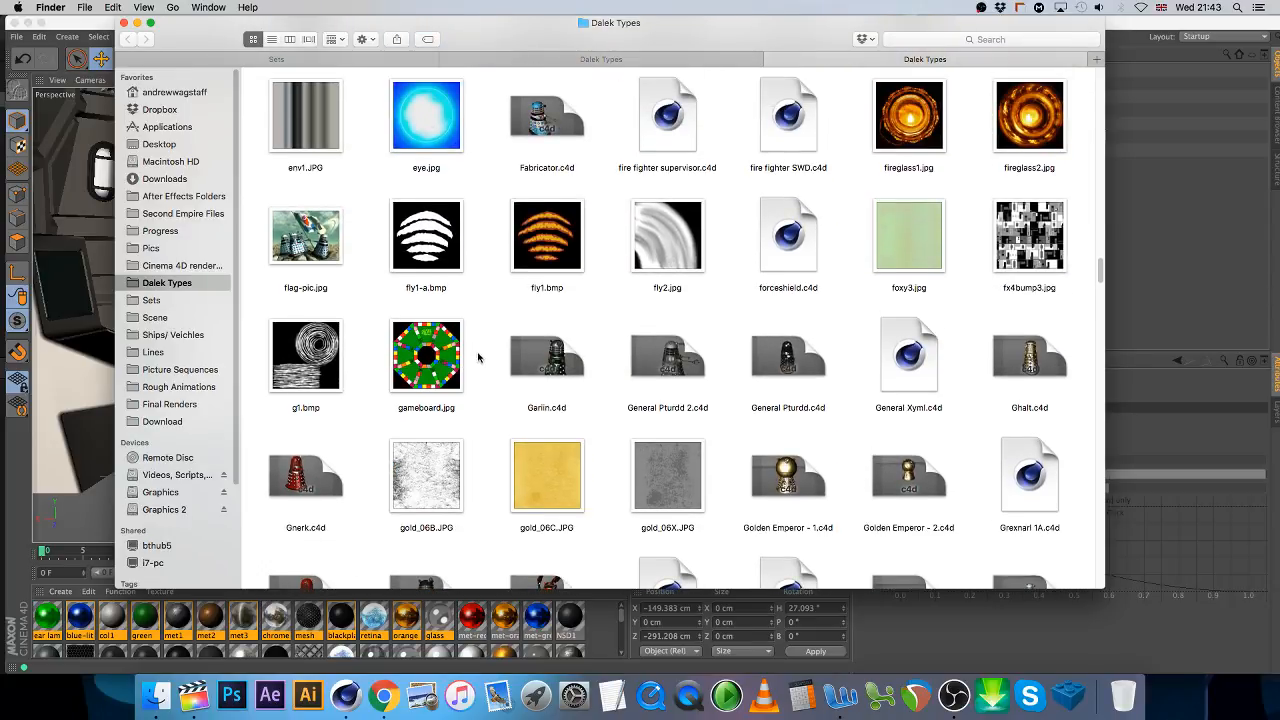
{"action": "scroll", "coordinate": [478, 357], "scroll_direction": "up", "scroll_amount": 5}
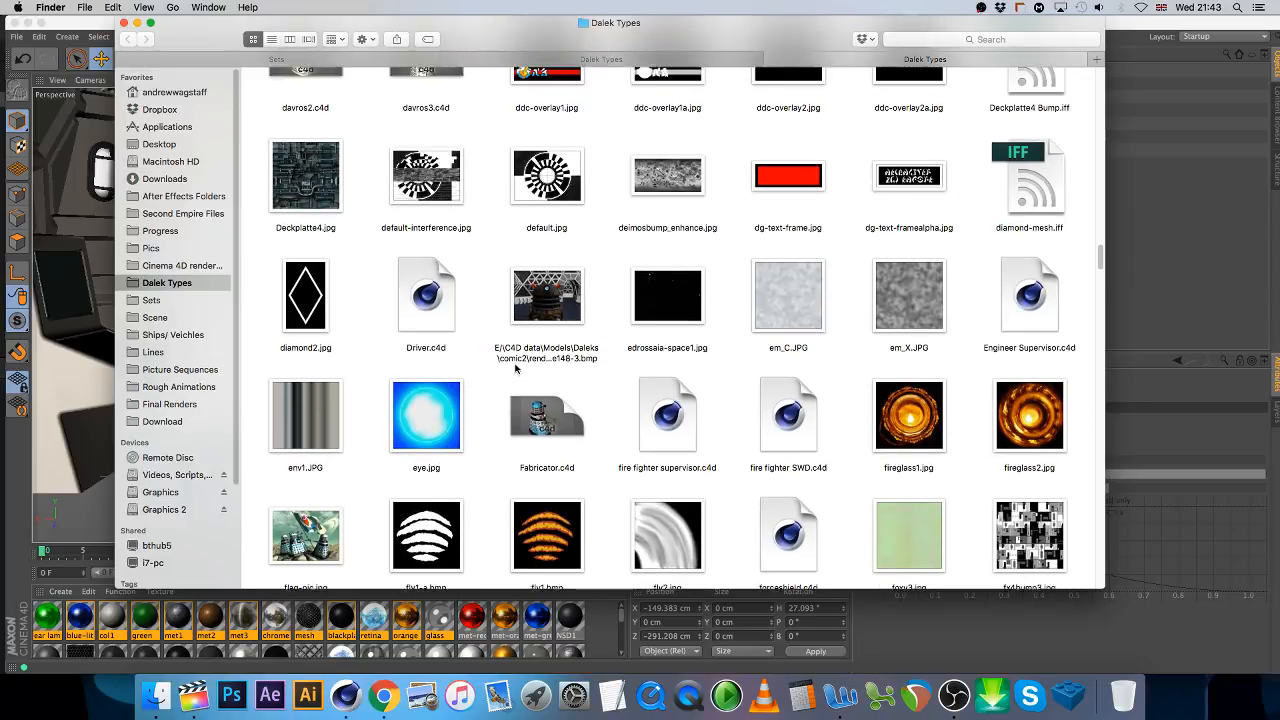
{"action": "scroll", "coordinate": [508, 366], "scroll_direction": "up", "scroll_amount": 10}
{"action": "scroll", "coordinate": [507, 366], "scroll_direction": "up", "scroll_amount": 5}
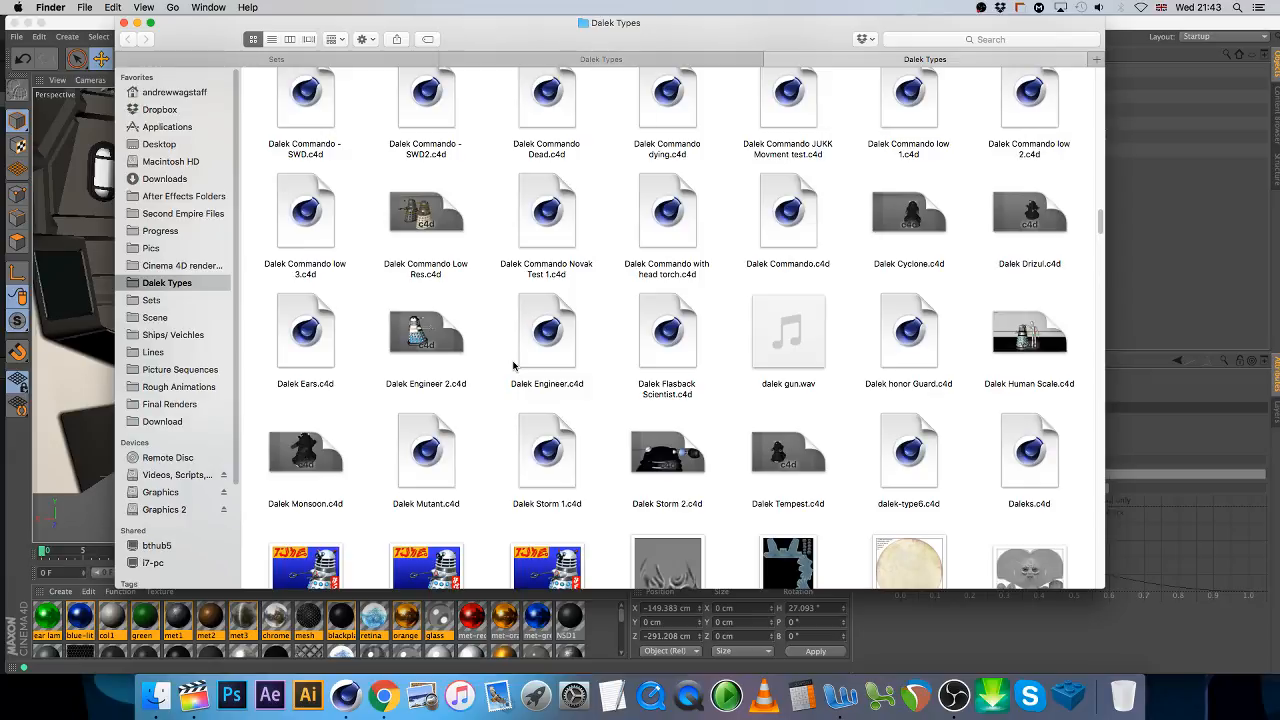
{"action": "scroll", "coordinate": [501, 365], "scroll_direction": "up", "scroll_amount": 7}
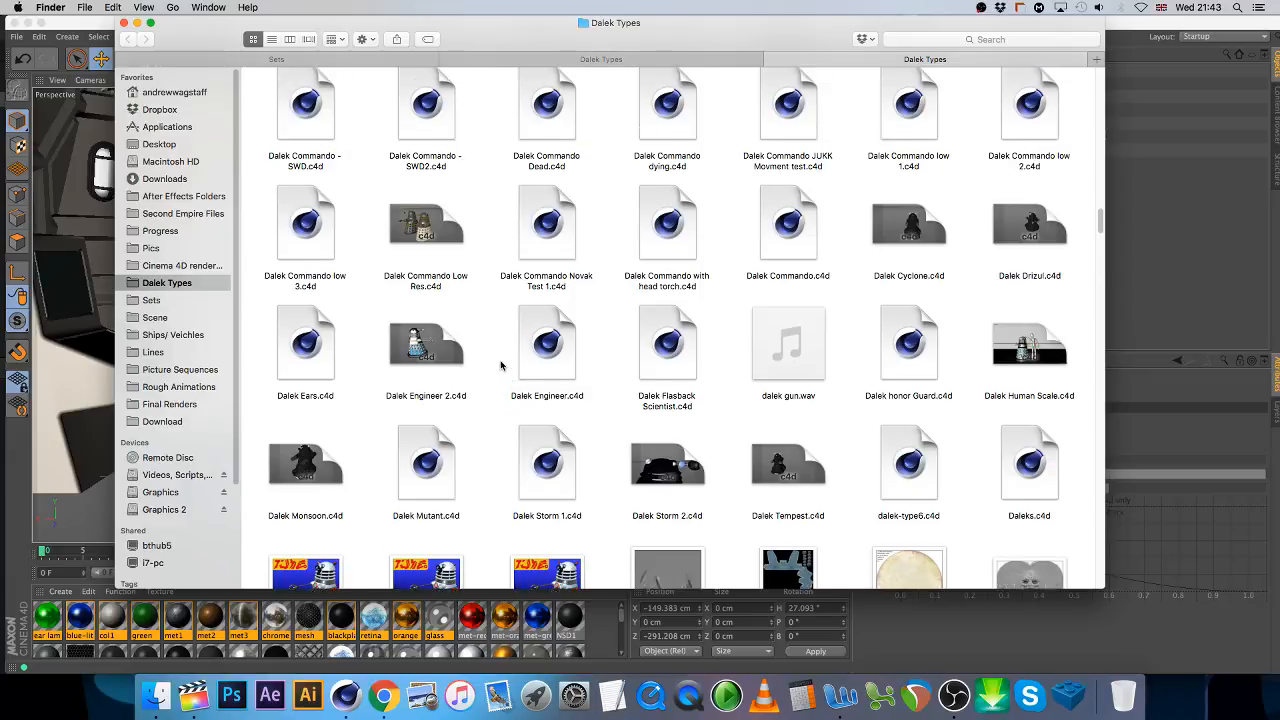
{"action": "scroll", "coordinate": [501, 365], "scroll_direction": "up", "scroll_amount": 4}
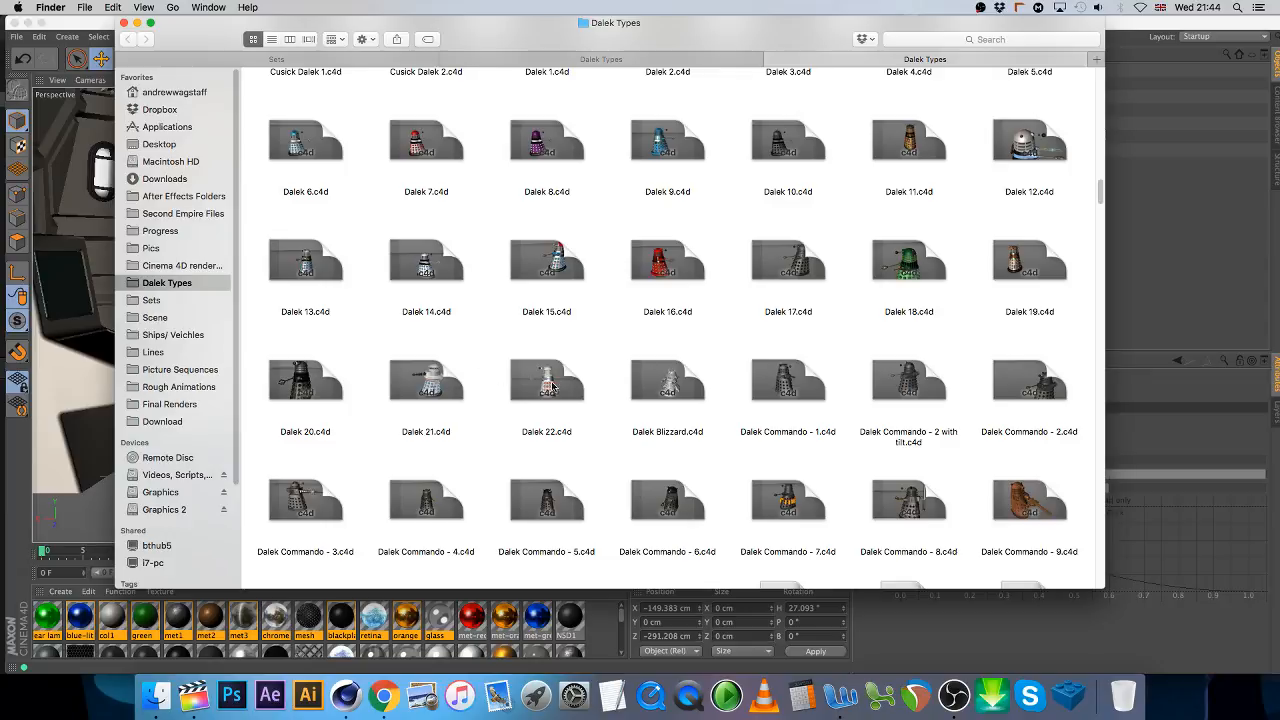
{"action": "double_click", "coordinate": [541, 367]}
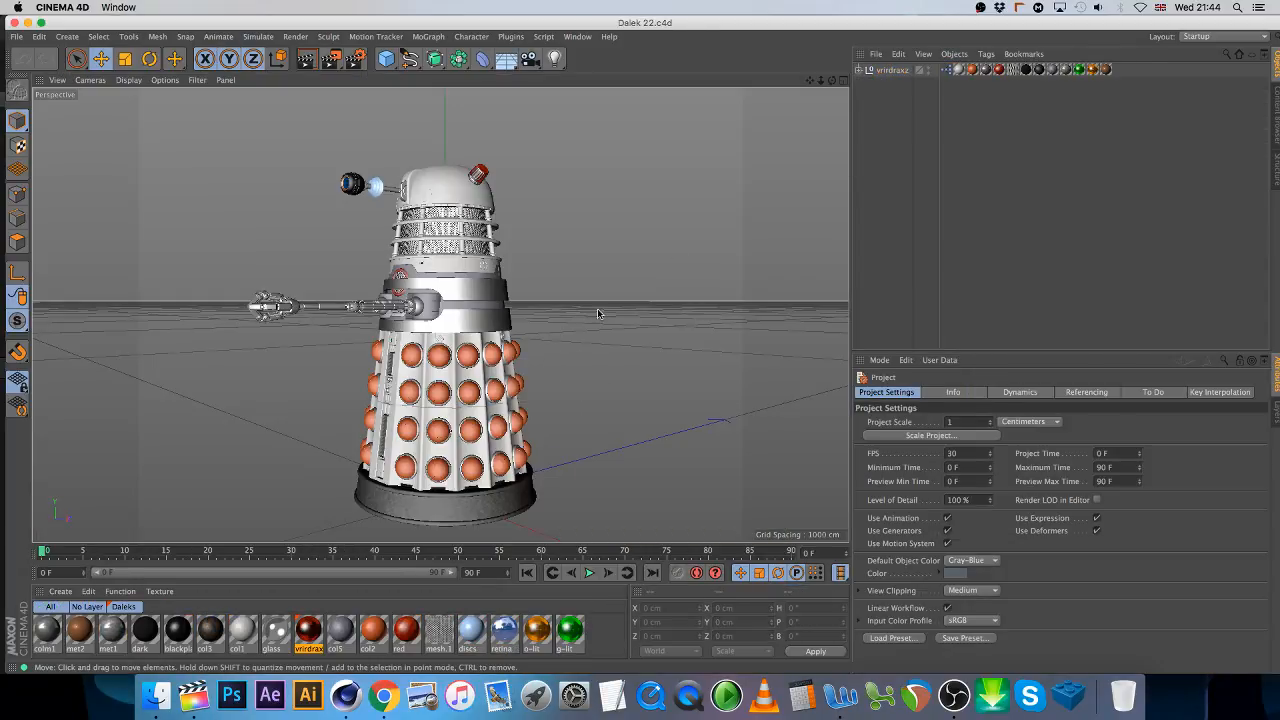
- Copy the vrirdraxz object and close the Dalek 22 project, saving its changes
{"action": "left_click", "coordinate": [888, 71]}
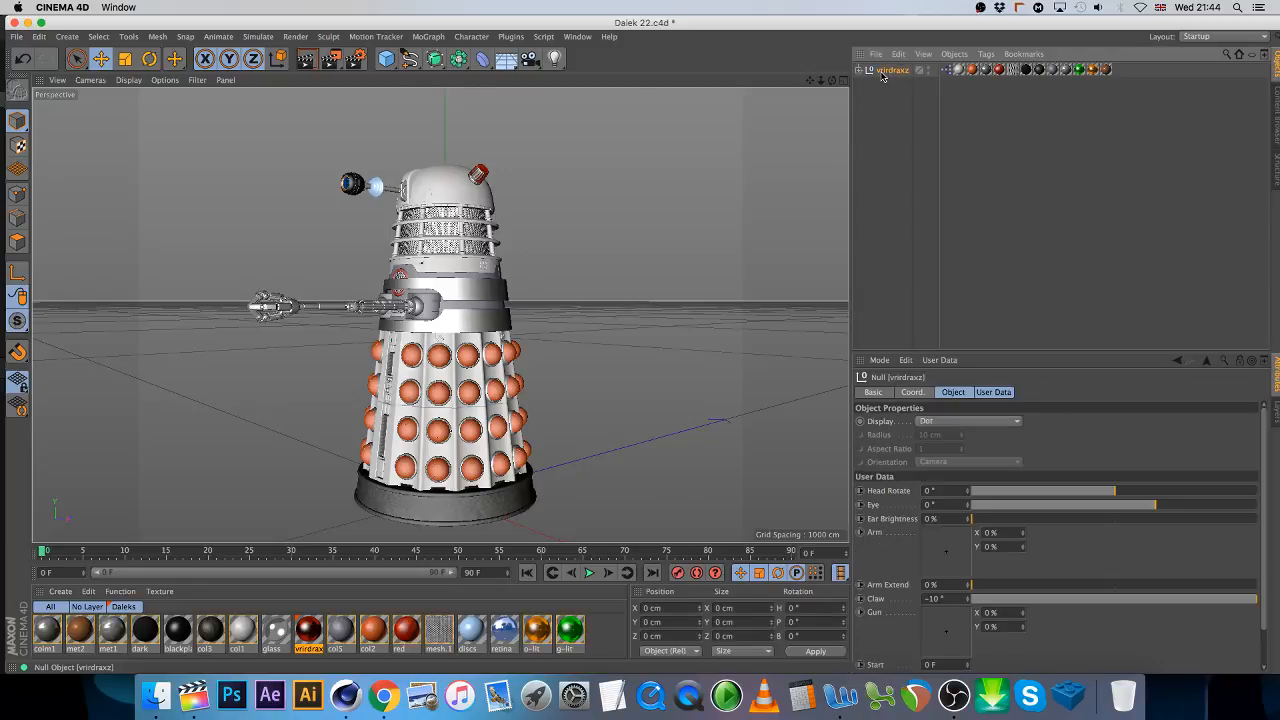
{"action": "left_click_drag", "start_coordinate": [1070, 519], "coordinate": [756, 530]}
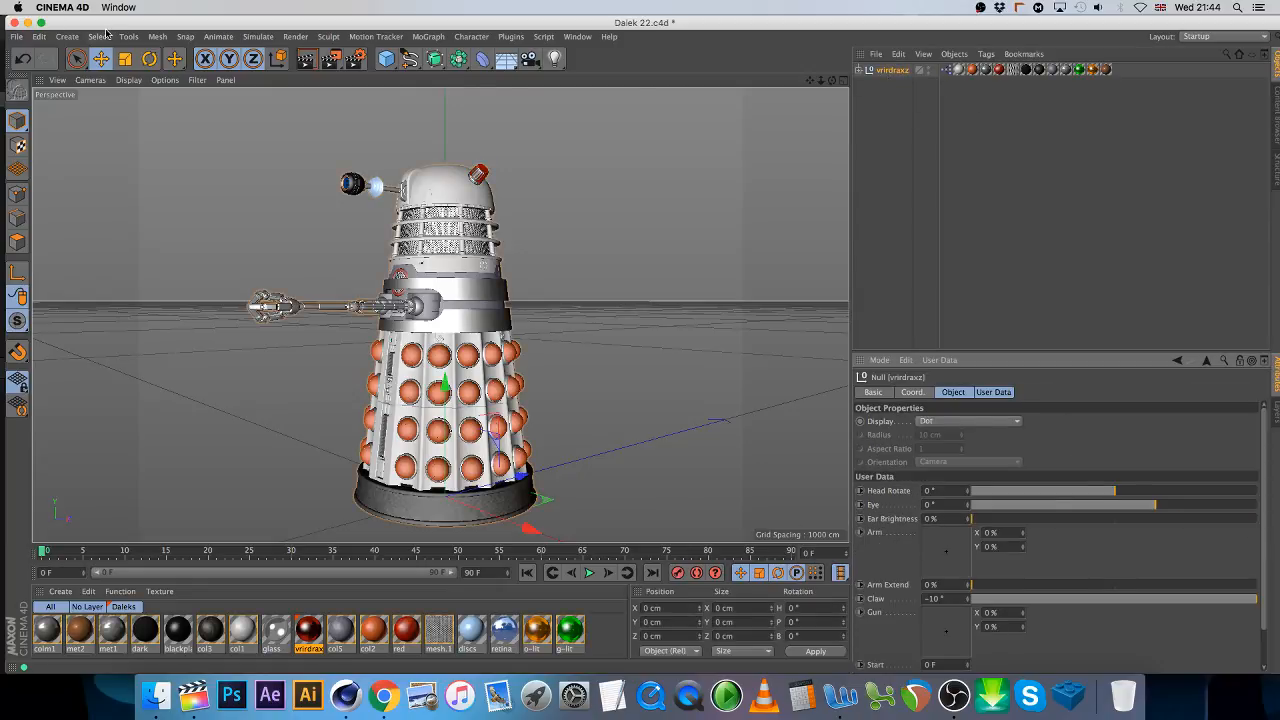
{"action": "left_click", "coordinate": [39, 39]}
{"action": "left_click", "coordinate": [62, 118]}
{"action": "left_click", "coordinate": [18, 39]}
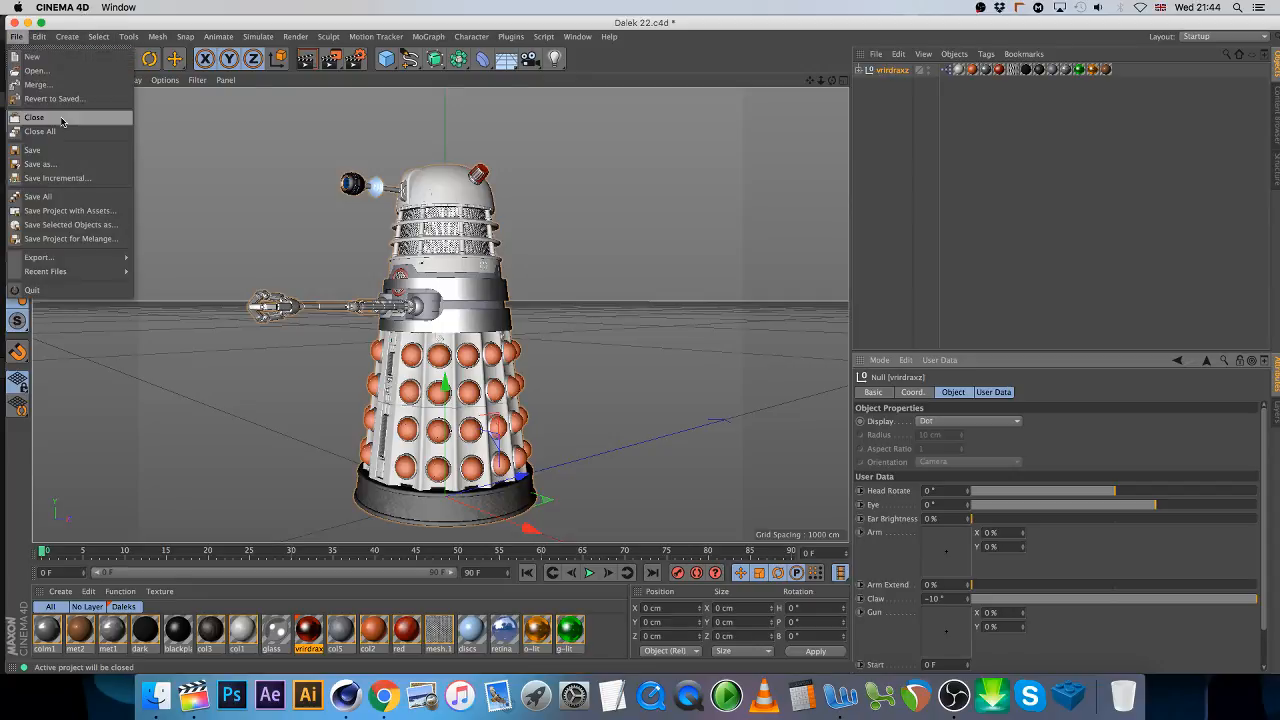
{"action": "left_click", "coordinate": [62, 118]}
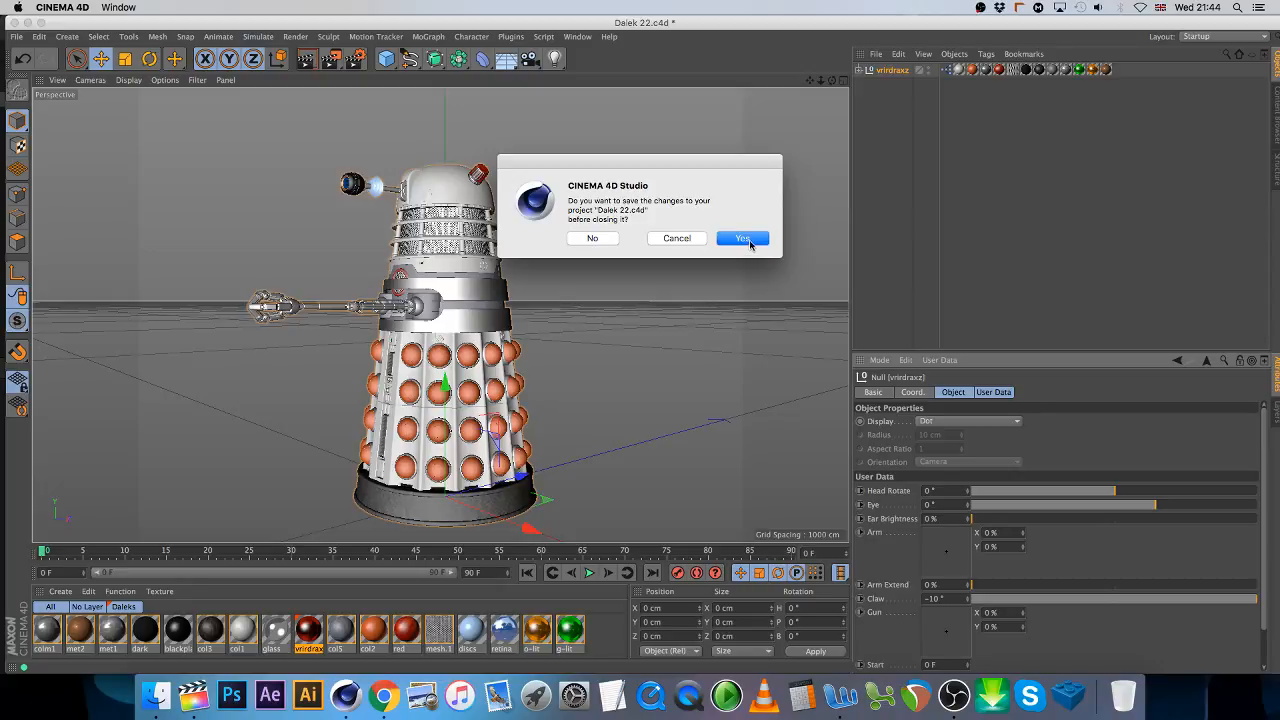
{"action": "left_click", "coordinate": [745, 240]}
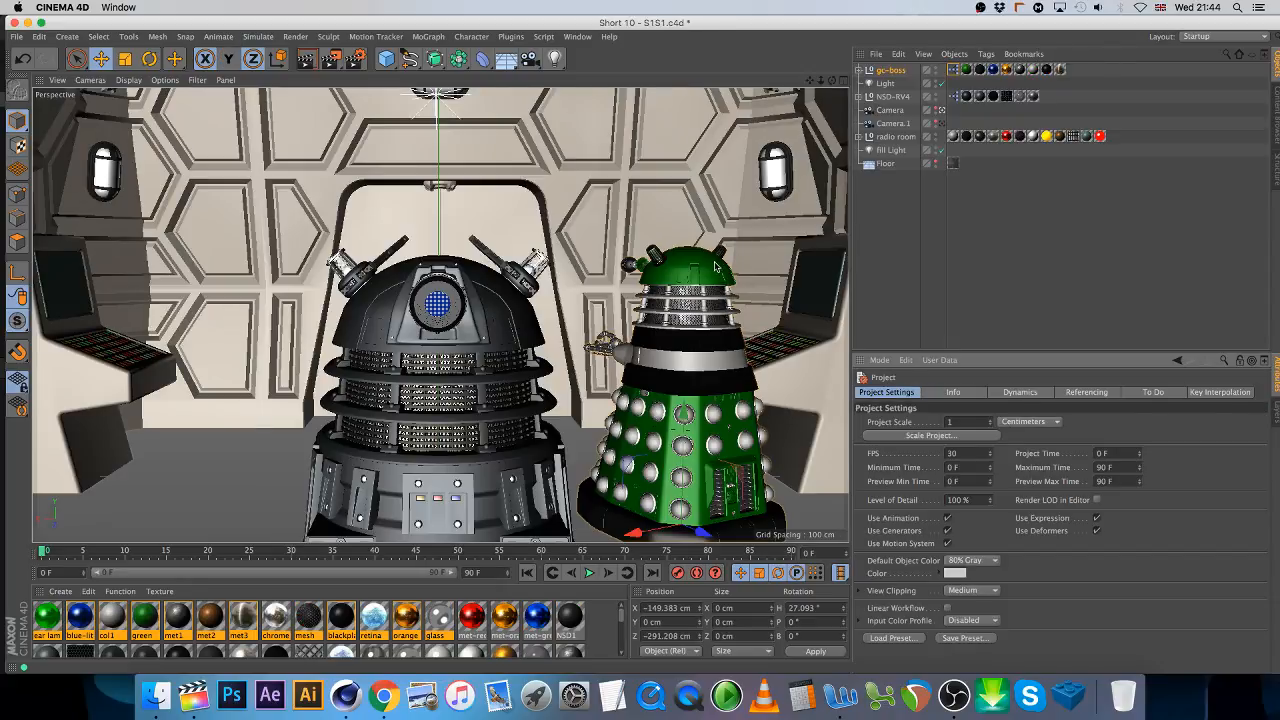
- Paste vrirdraxz into the Short 10 - S1S1 scene and move it to about X 158 cm, Z -291 cm
{"action": "key", "text": "super+v"}
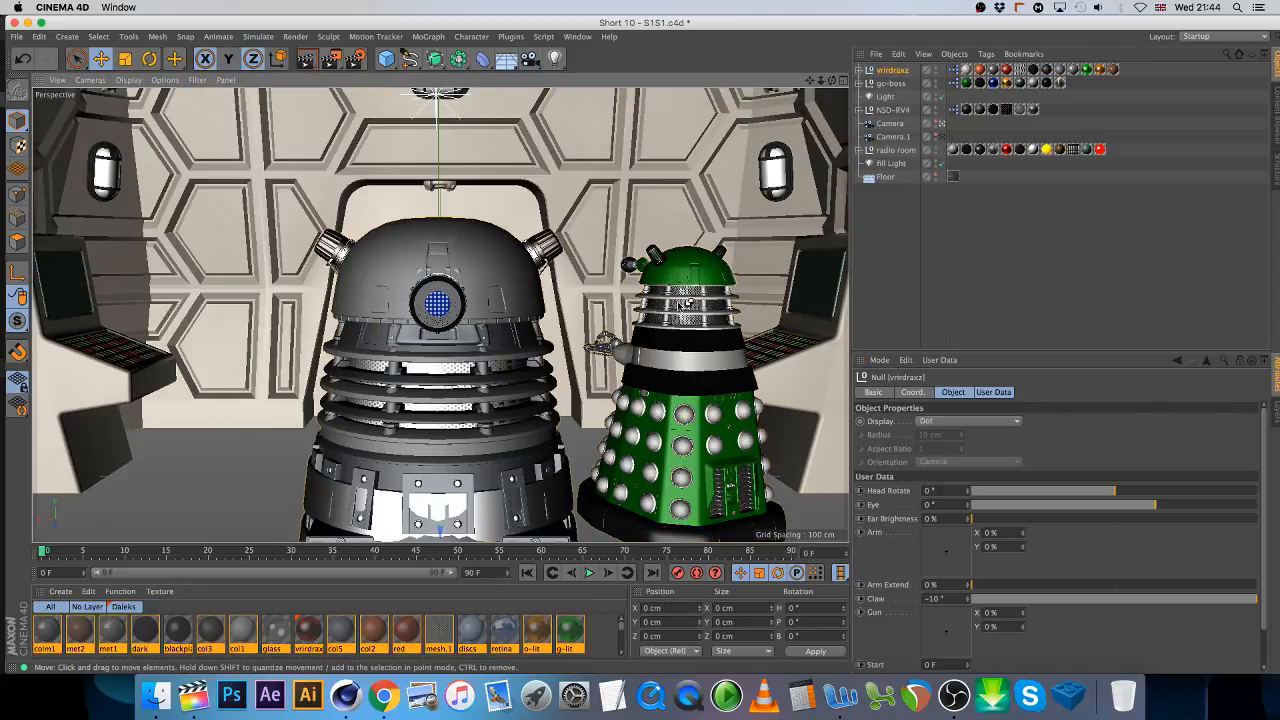
{"action": "left_click_drag", "start_coordinate": [575, 376], "coordinate": [530, 311]}
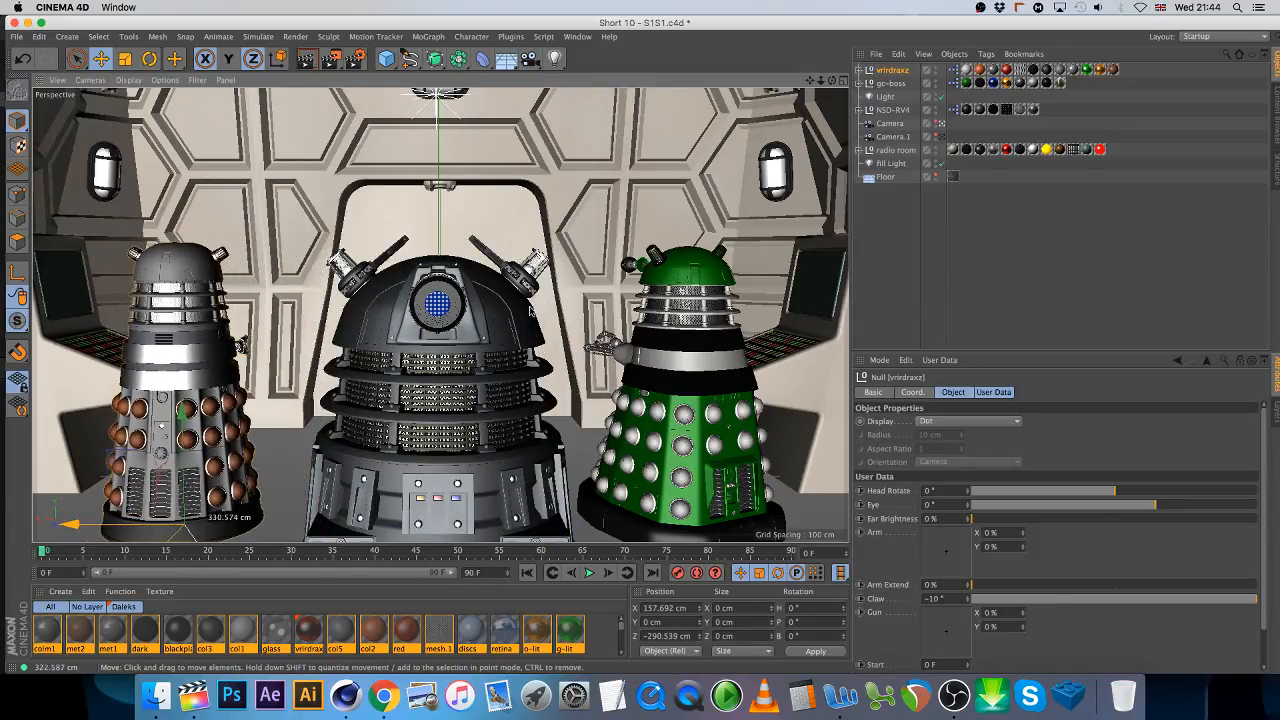
- Rotate vrirdraxz to a heading of about -25° and render the active view
{"action": "key", "text": "r"}
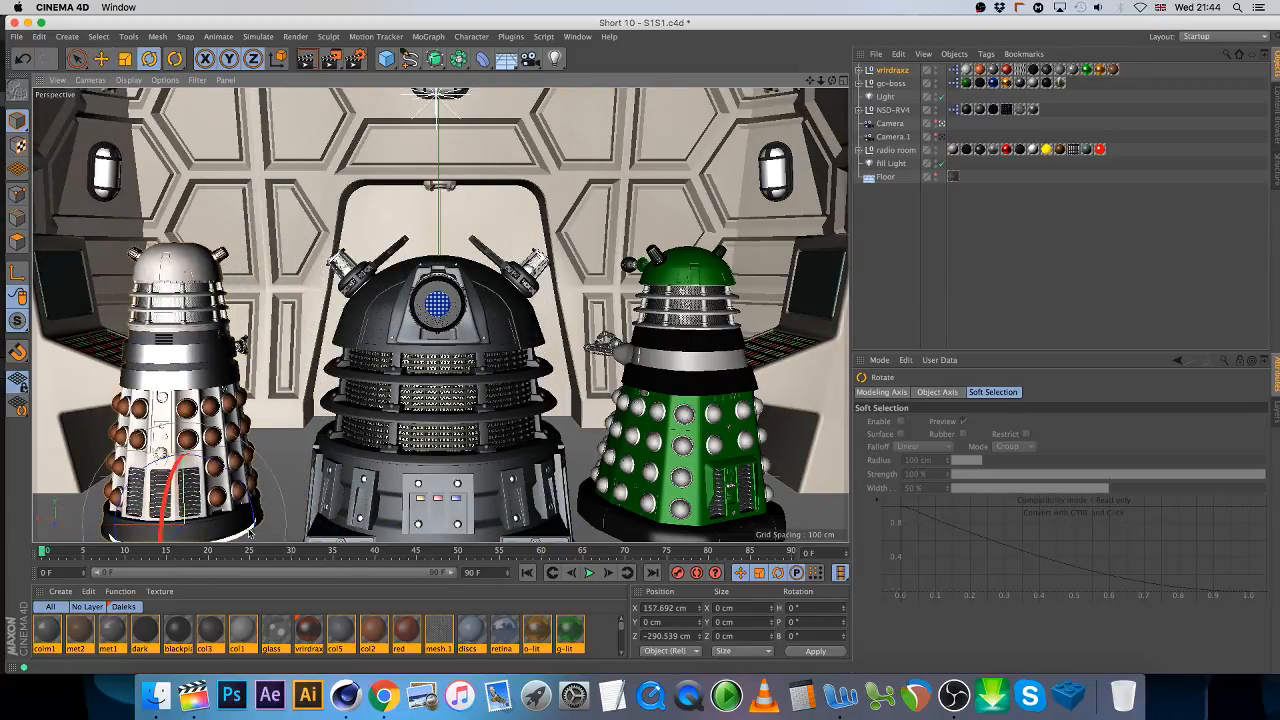
{"action": "left_click_drag", "start_coordinate": [249, 533], "coordinate": [203, 534]}
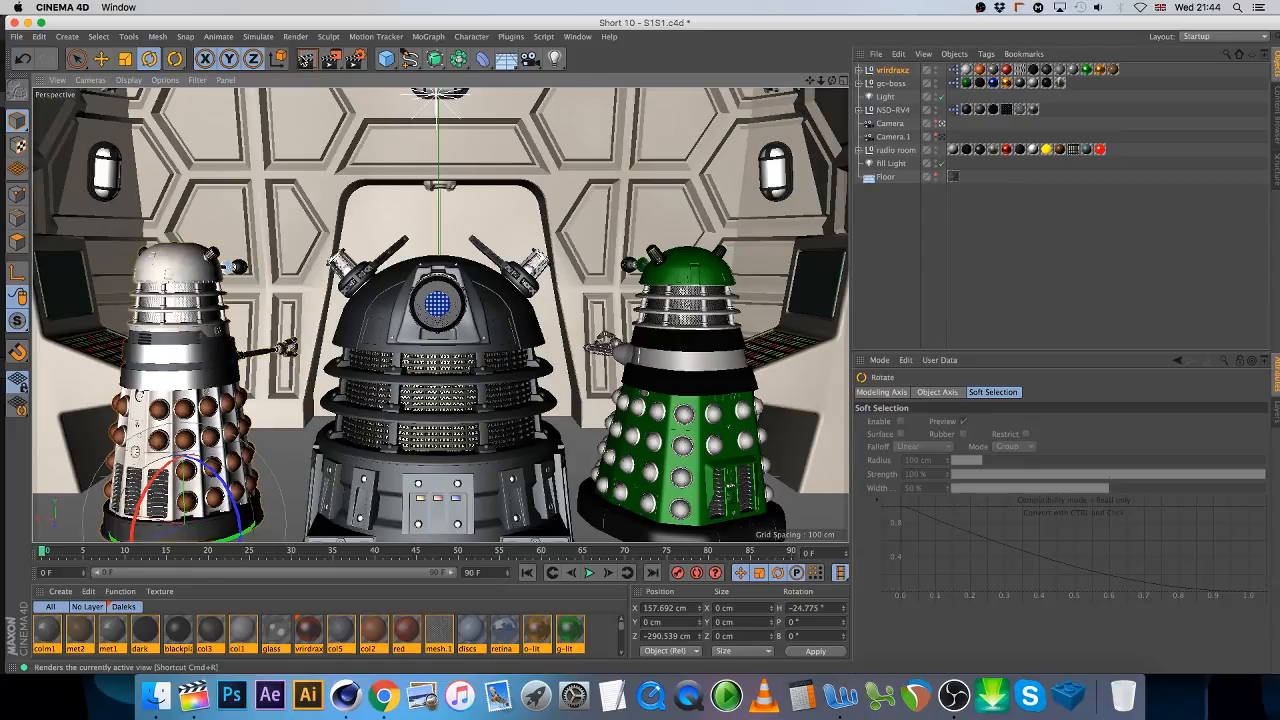
{"action": "left_click", "coordinate": [306, 59]}
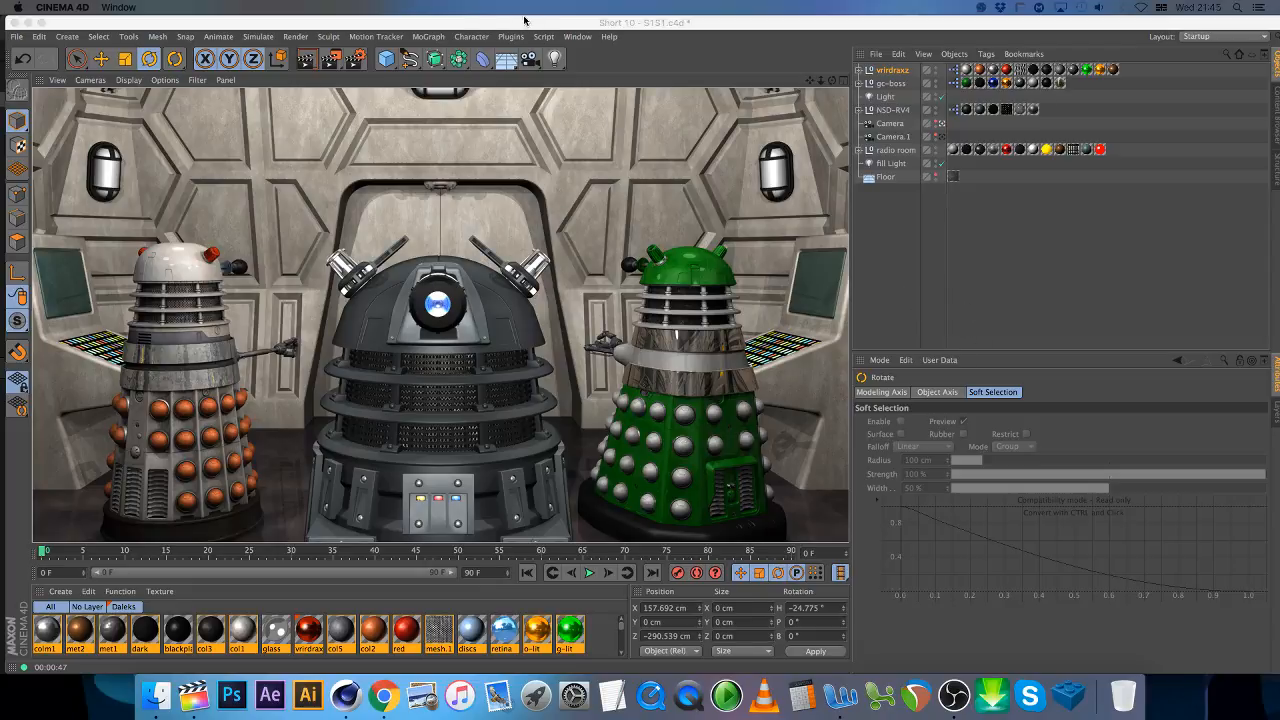
- Add a MoGraph Sound effector, place it below Floor in the object hierarchy, and set its start offset to 25 F
{"action": "left_click", "coordinate": [430, 36]}
{"action": "mouse_move", "coordinate": [450, 57]}
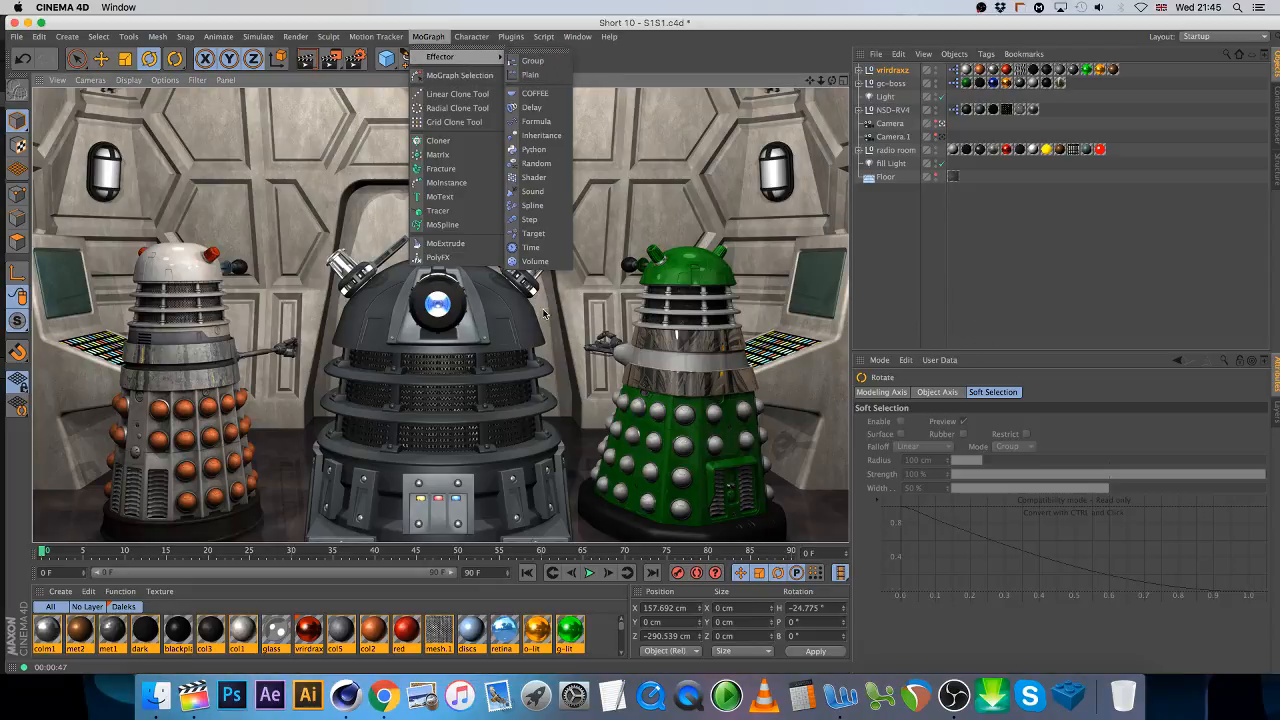
{"action": "left_click", "coordinate": [533, 191]}
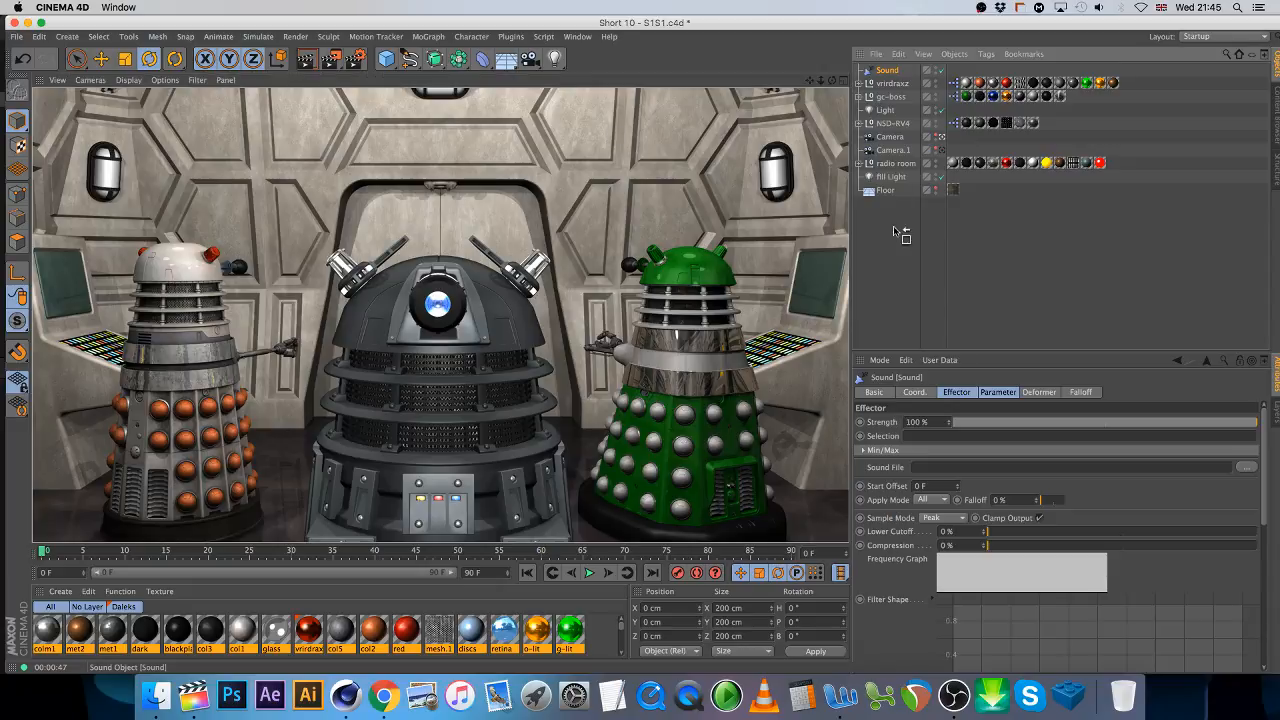
{"action": "left_click_drag", "start_coordinate": [894, 229], "coordinate": [896, 231]}
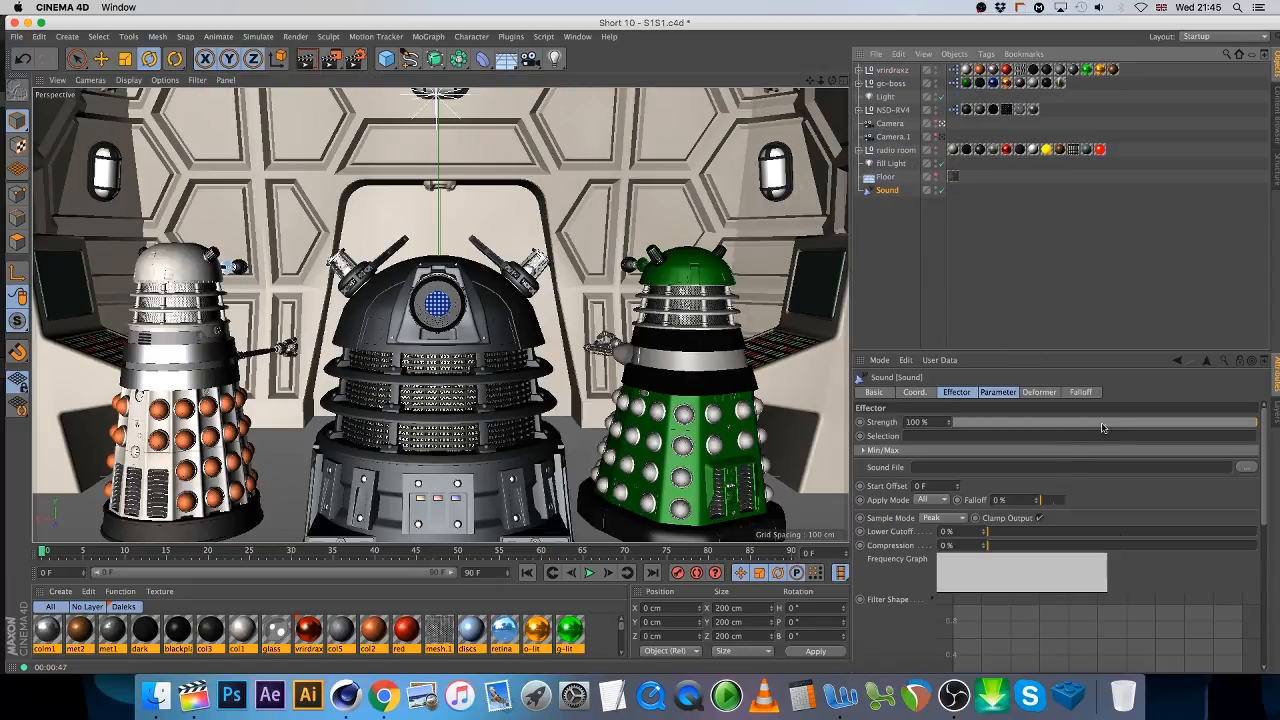
{"action": "left_click", "coordinate": [944, 486]}
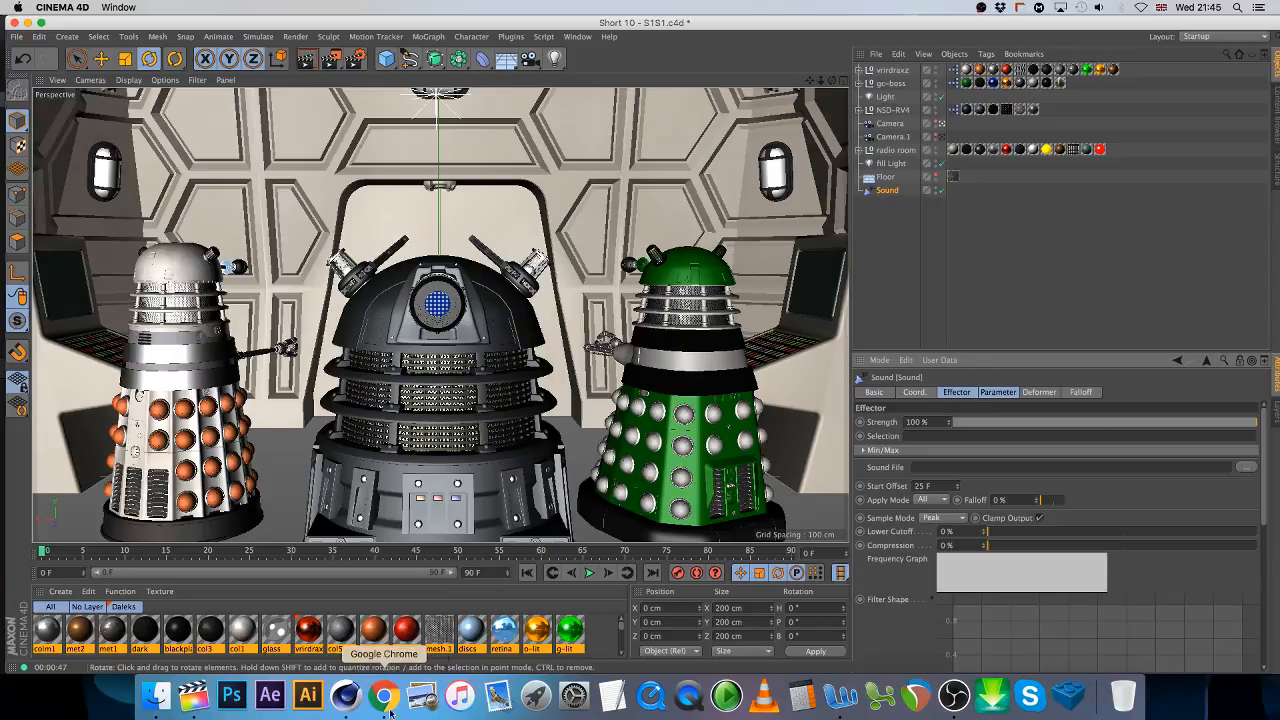
- Lower the output frame rate in the render settings and check the save options
{"action": "left_click", "coordinate": [356, 58]}
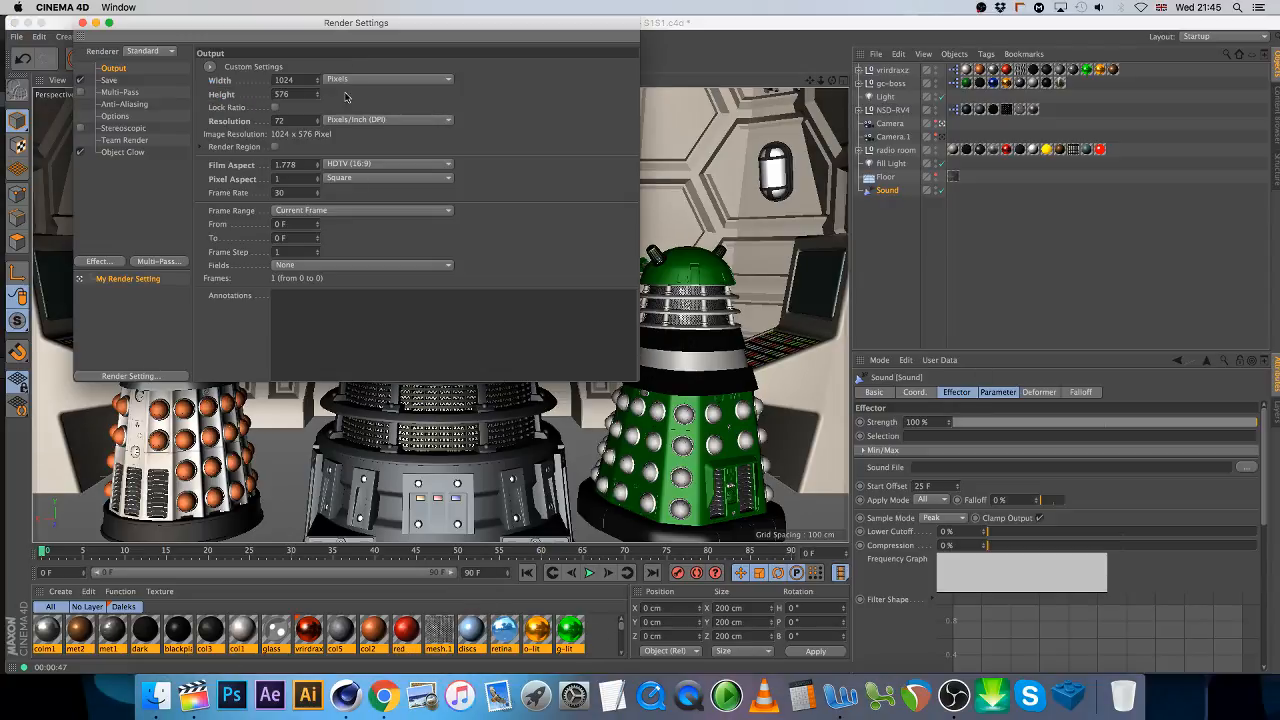
{"action": "left_click", "coordinate": [320, 196]}
{"action": "left_click", "coordinate": [320, 196]}
{"action": "left_click", "coordinate": [320, 196]}
{"action": "left_click", "coordinate": [109, 80]}
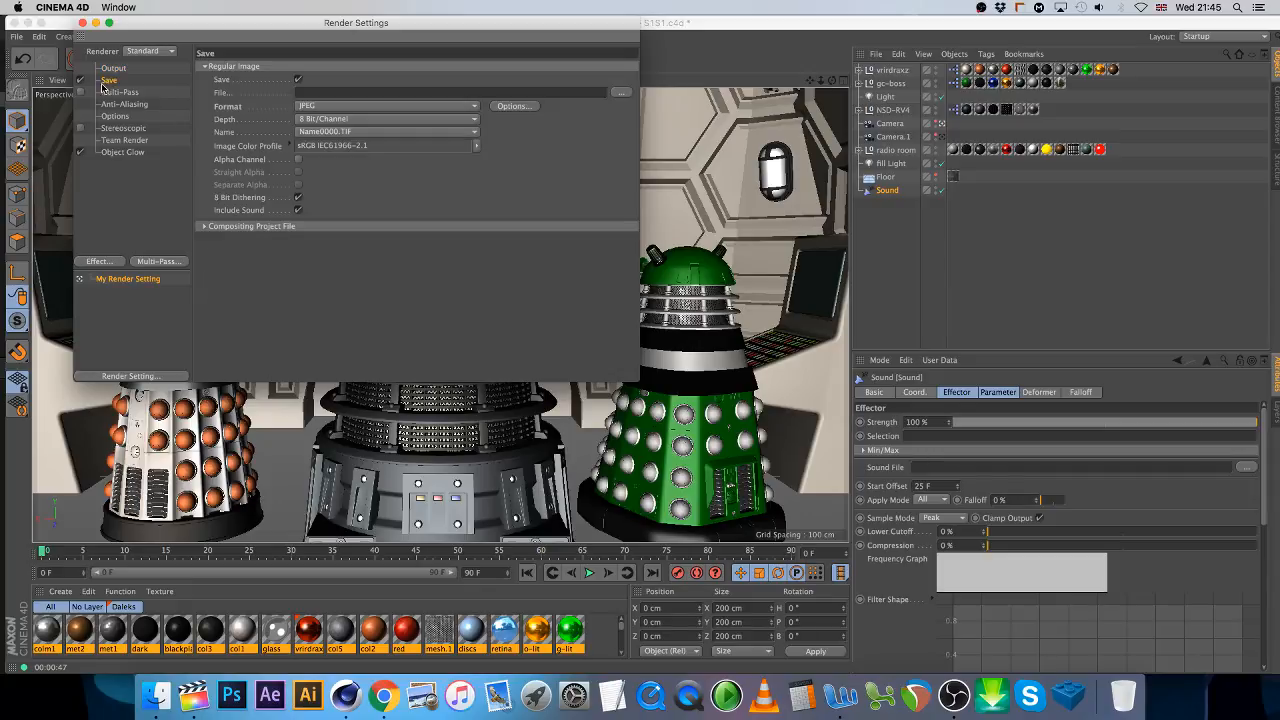
{"action": "left_click", "coordinate": [82, 22]}
- Set the project frame rate to 25 FPS and extend the timeline and preview range to 1000 F
{"action": "left_click", "coordinate": [40, 37]}
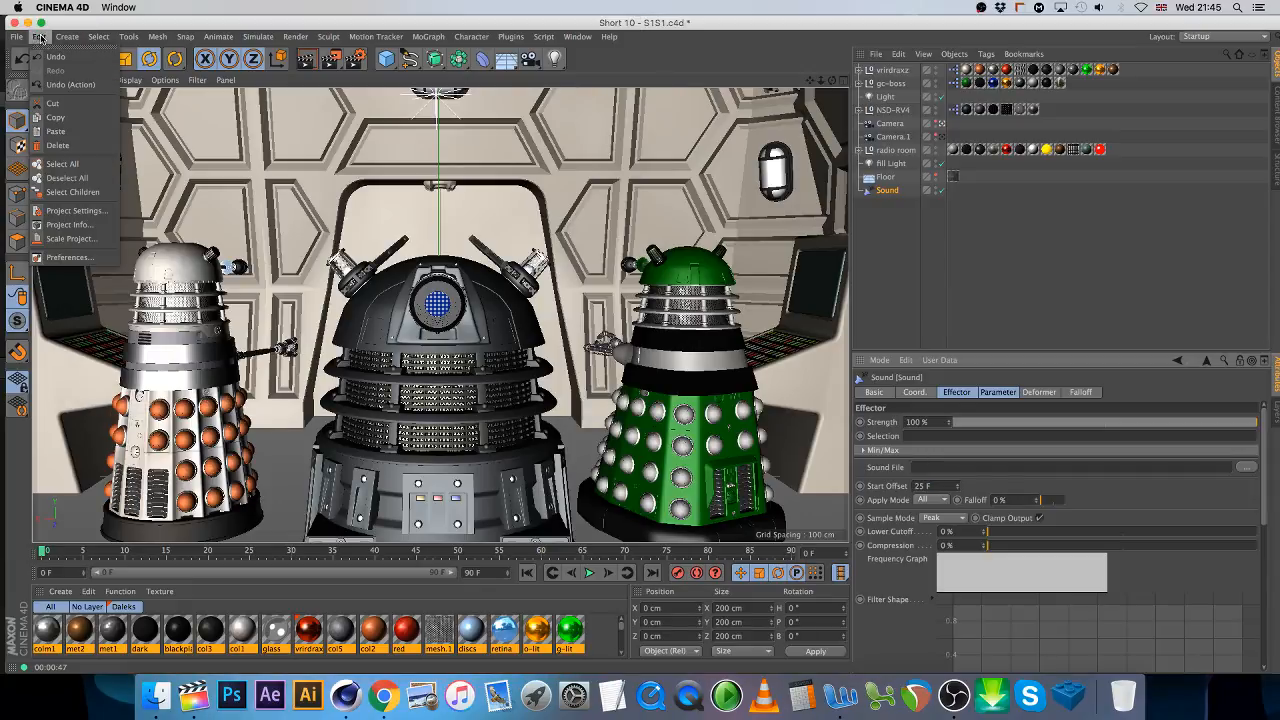
{"action": "left_click", "coordinate": [70, 210]}
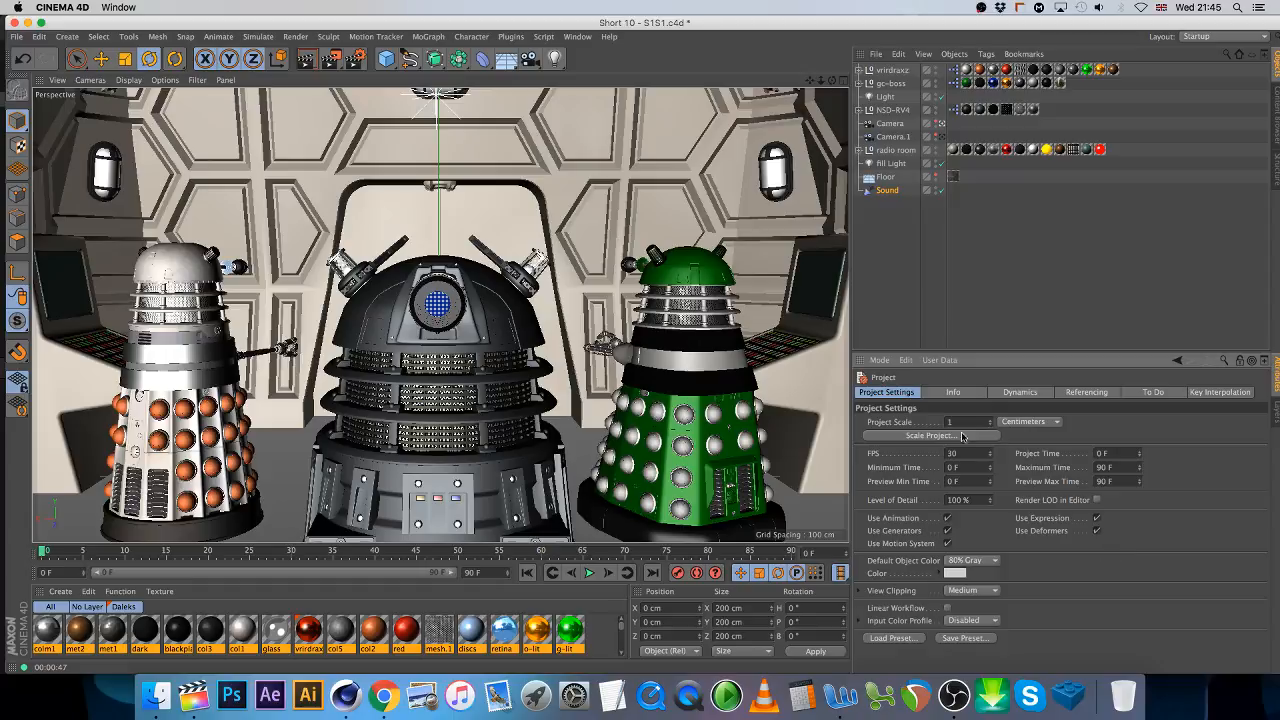
{"action": "left_click", "coordinate": [990, 457]}
{"action": "left_click", "coordinate": [990, 457]}
{"action": "left_click", "coordinate": [990, 457]}
{"action": "left_click", "coordinate": [990, 457]}
{"action": "left_click", "coordinate": [990, 457]}
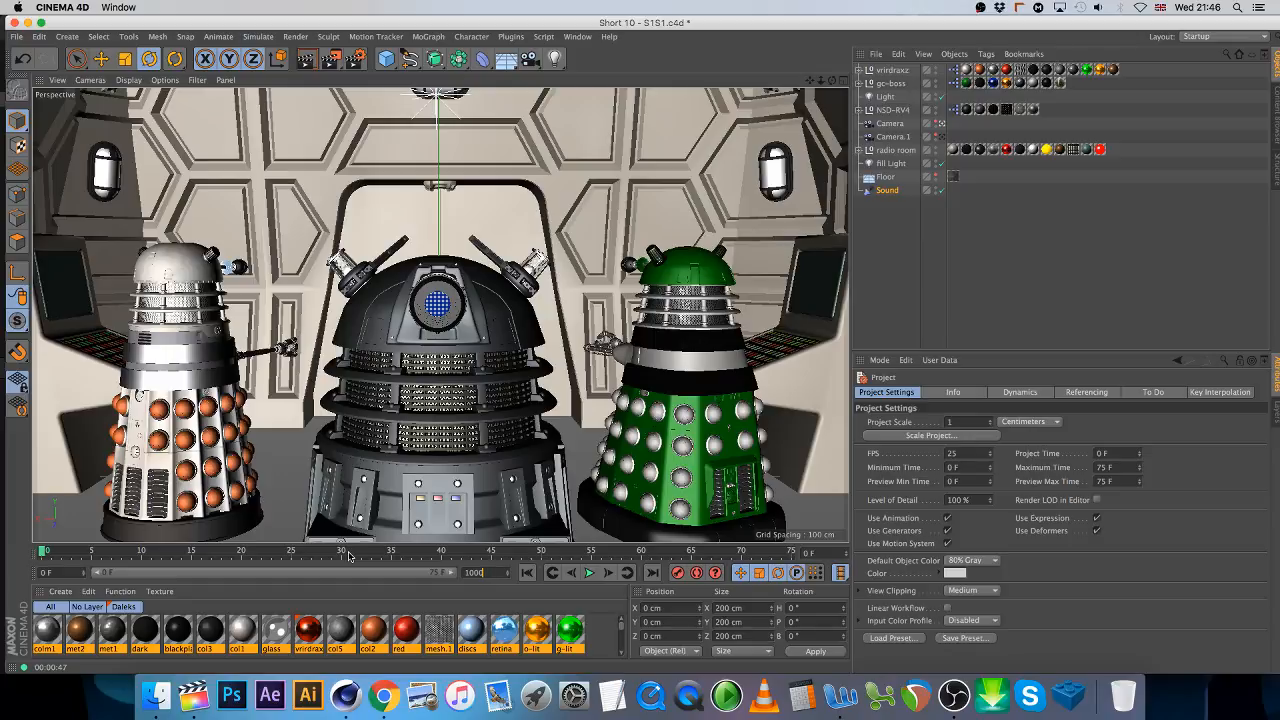
{"action": "key", "text": "Return"}
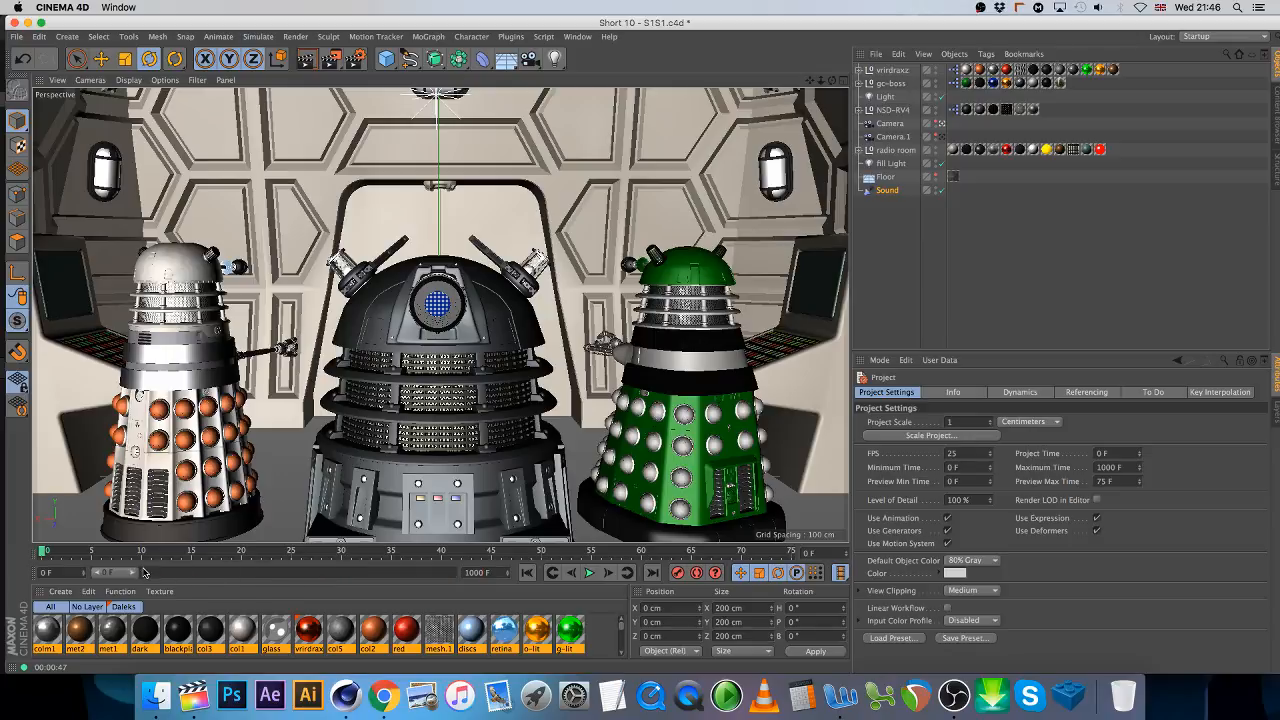
{"action": "left_click_drag", "start_coordinate": [133, 573], "coordinate": [560, 598]}
- Load outpost delta-001.wav from Short - Delta into the Sound effector, copying it to the document path, and set the start offset to 25 F
{"action": "left_click", "coordinate": [887, 190]}
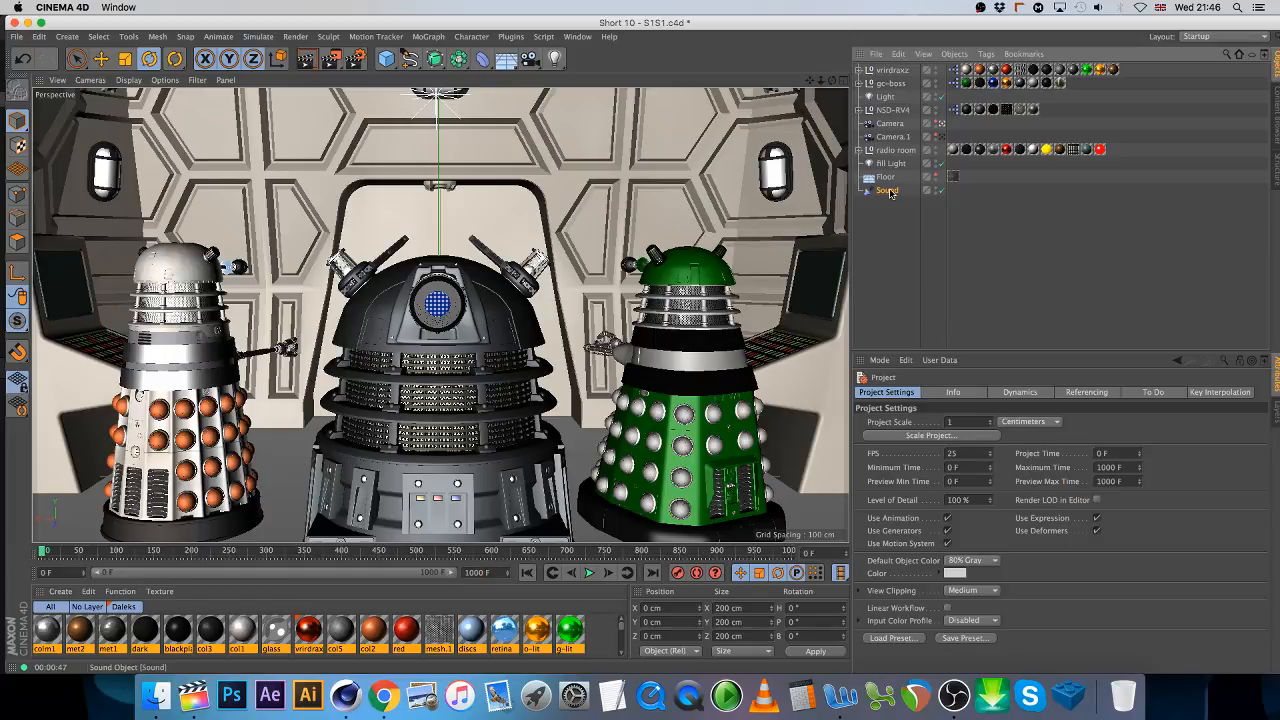
{"action": "left_click", "coordinate": [1243, 468]}
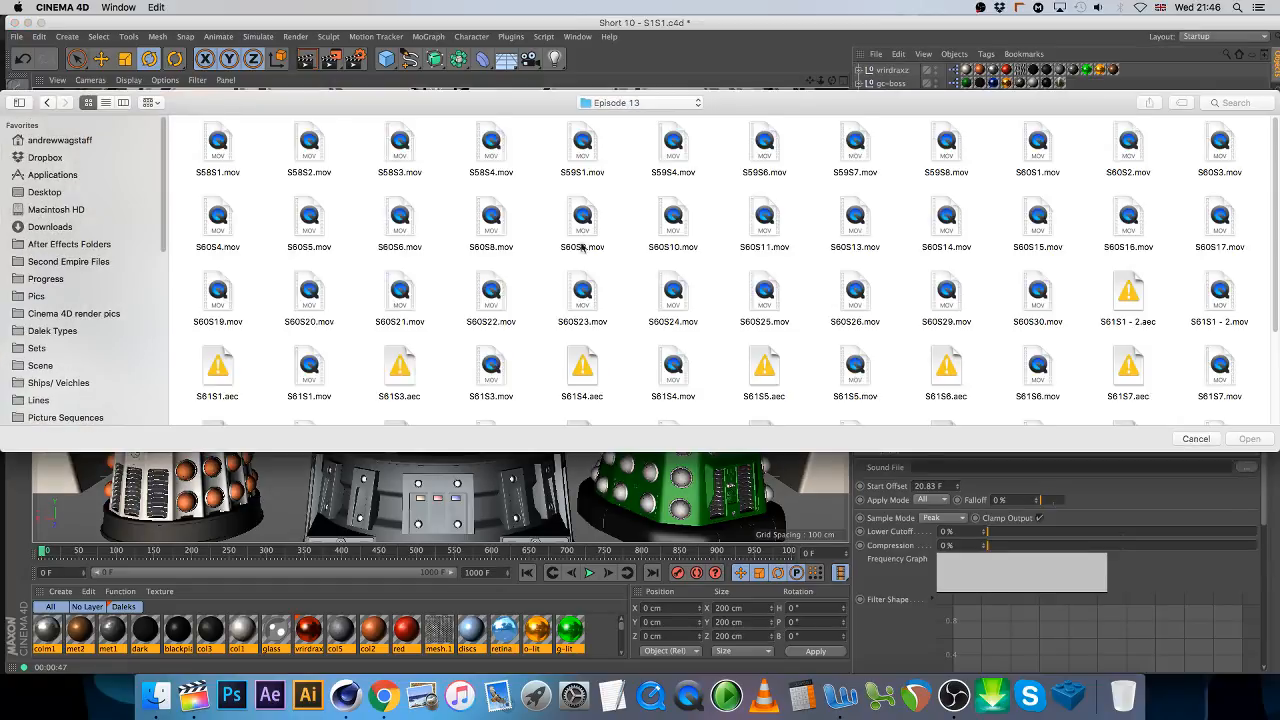
{"action": "left_click", "coordinate": [667, 104]}
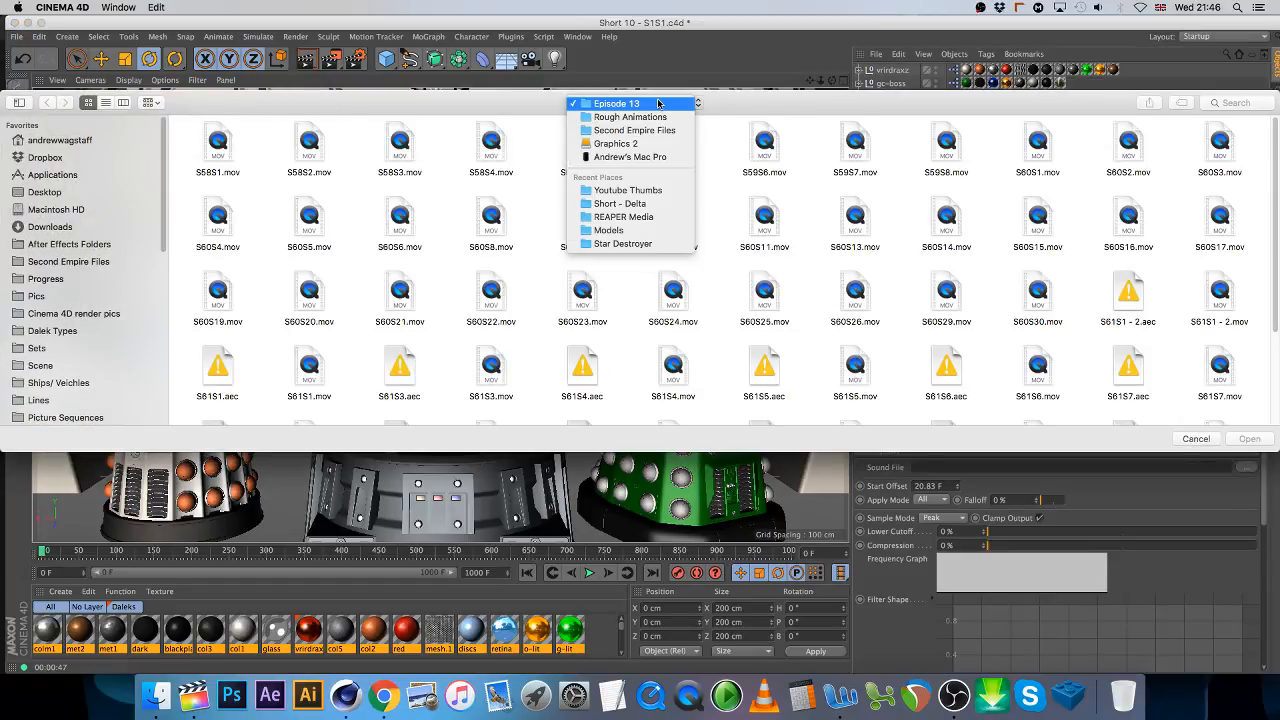
{"action": "left_click", "coordinate": [651, 204]}
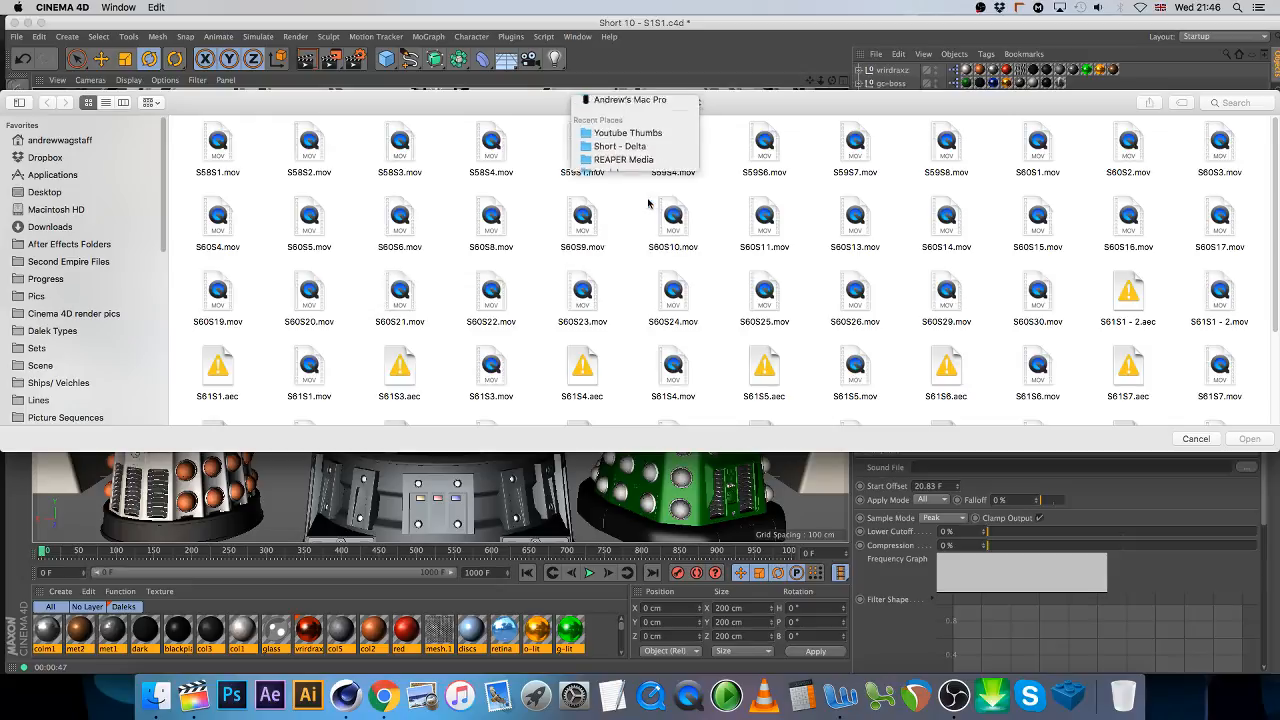
{"action": "left_click", "coordinate": [234, 158]}
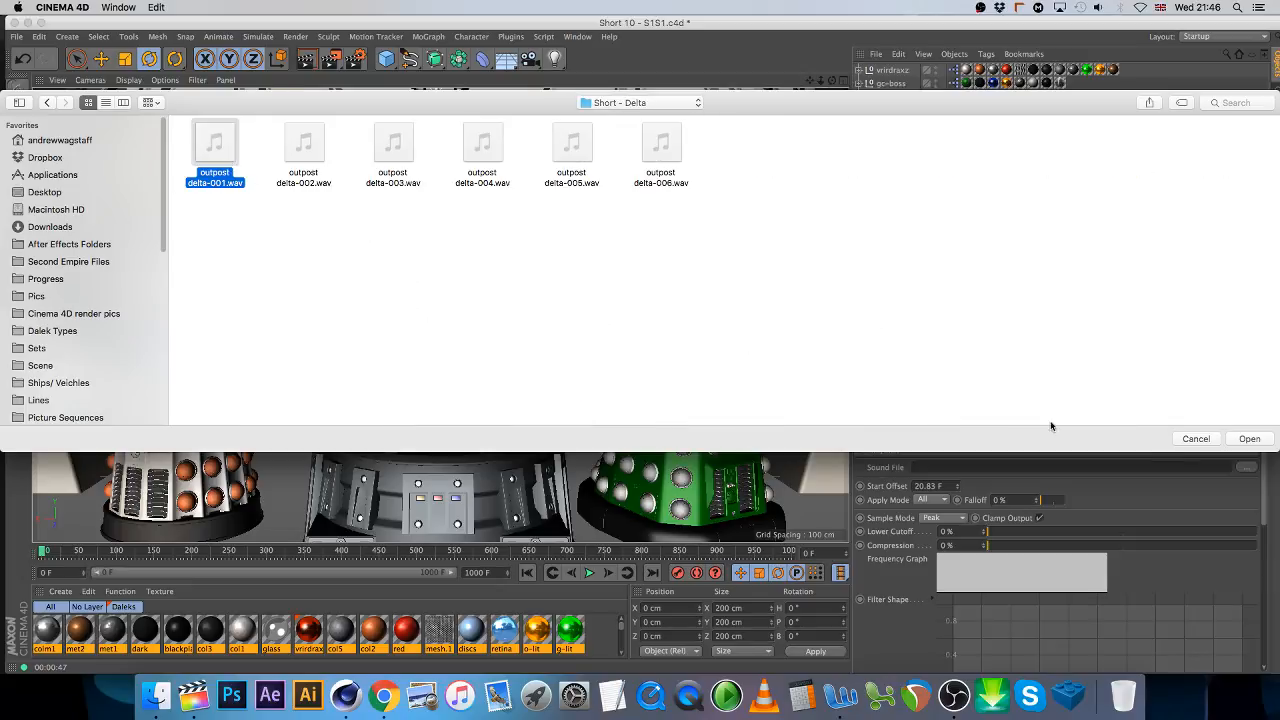
{"action": "left_click", "coordinate": [1247, 440]}
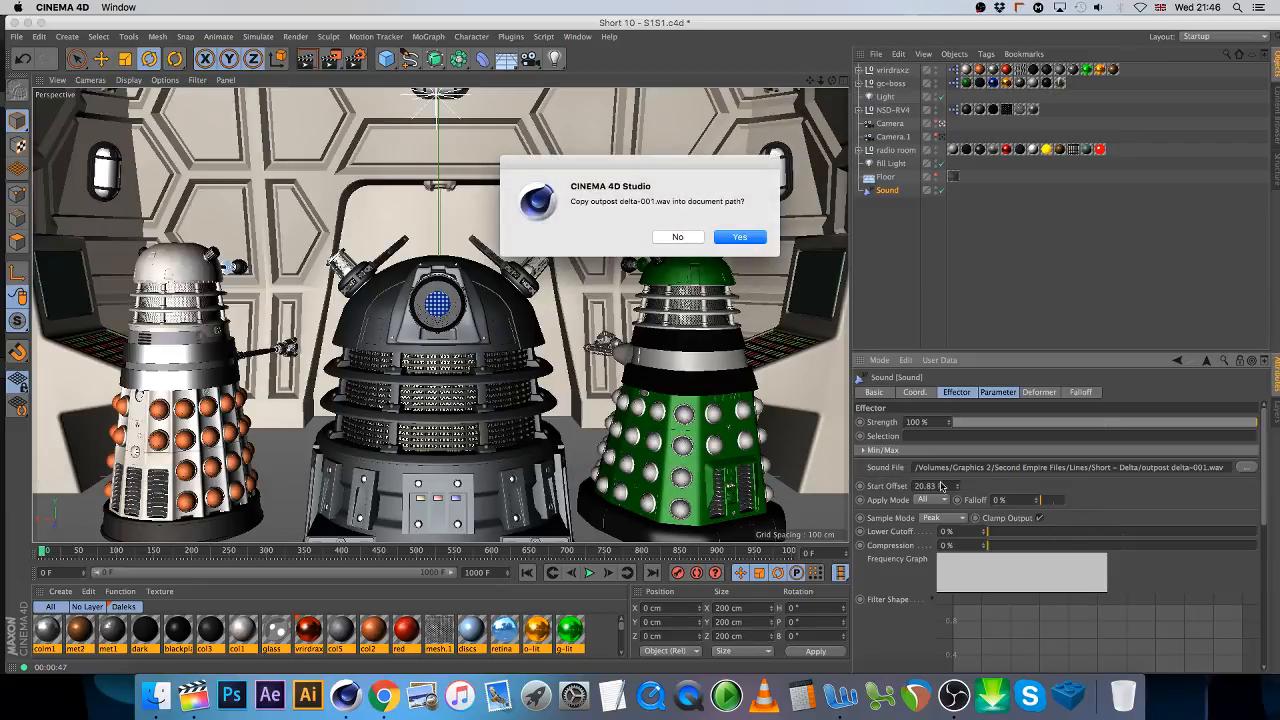
{"action": "left_click", "coordinate": [742, 237]}
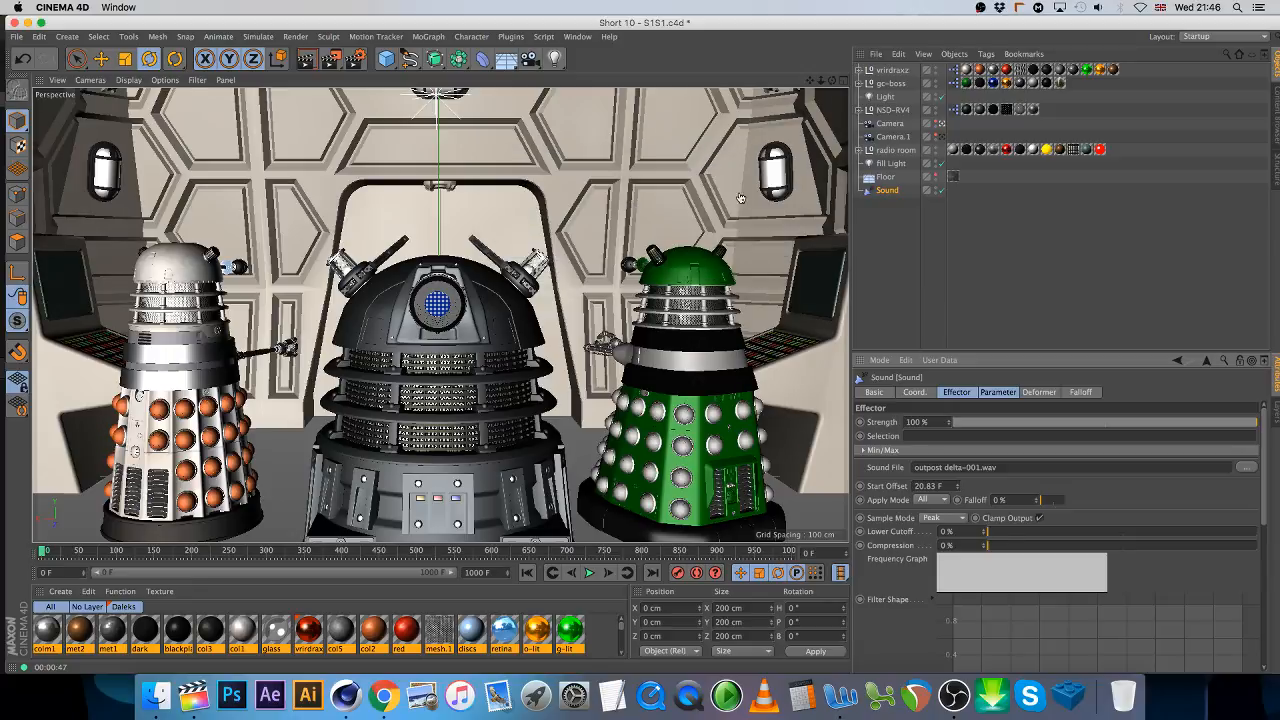
{"action": "double_click", "coordinate": [940, 486]}
{"action": "type", "text": "25"}
- Add an XPresso tag to the Sound effector and place a Sound node with an Object output port in its graph
{"action": "left_click", "coordinate": [986, 54]}
{"action": "mouse_move", "coordinate": [1010, 76]}
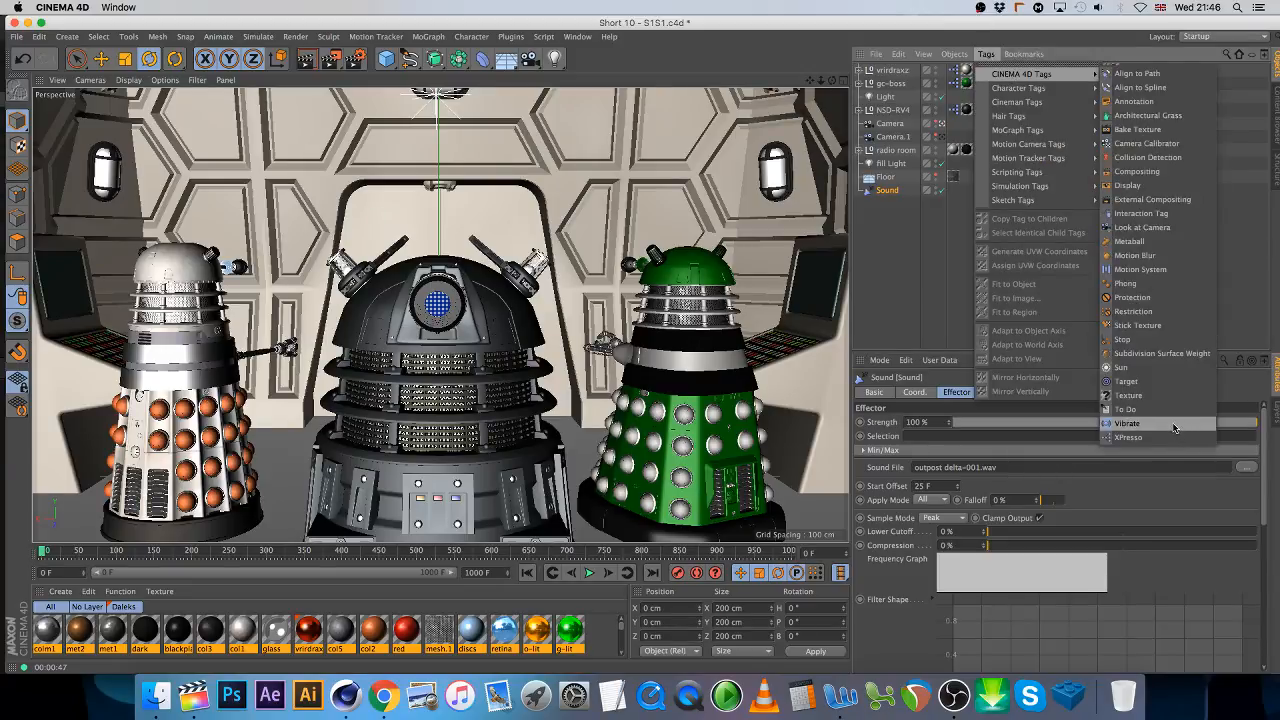
{"action": "left_click", "coordinate": [1155, 427]}
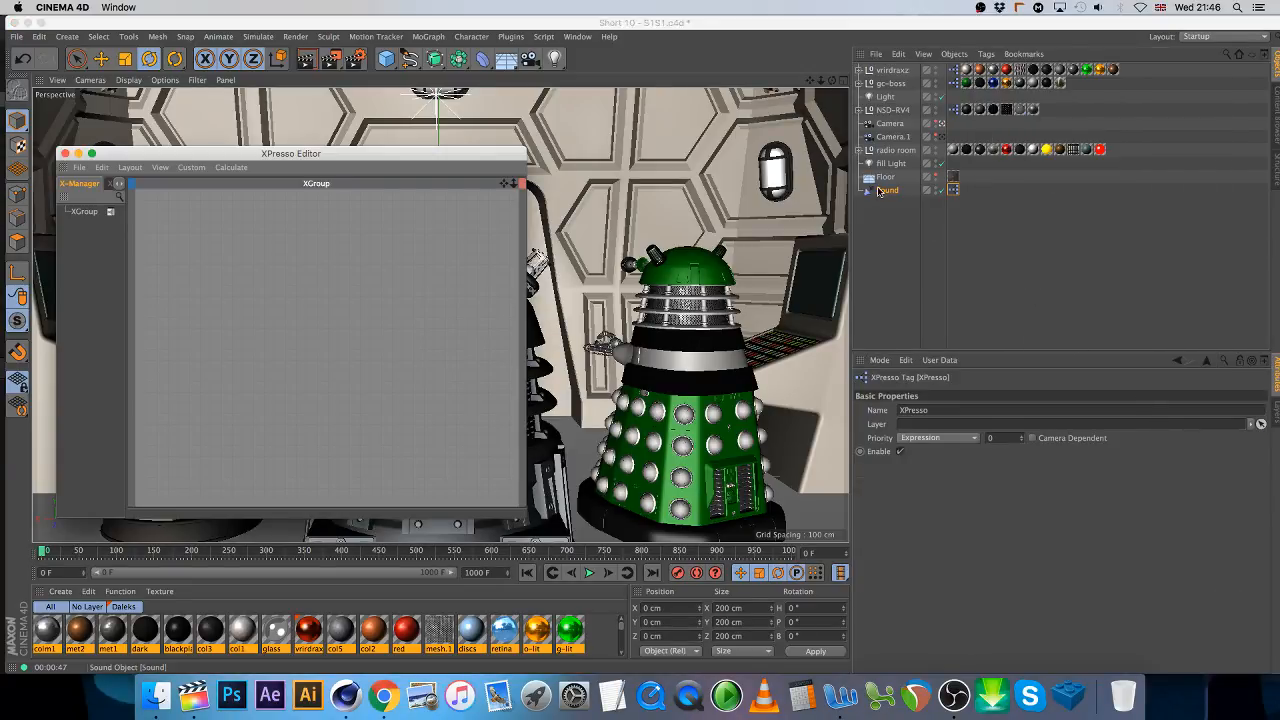
{"action": "left_click_drag", "start_coordinate": [886, 192], "coordinate": [170, 218]}
{"action": "left_click", "coordinate": [184, 219]}
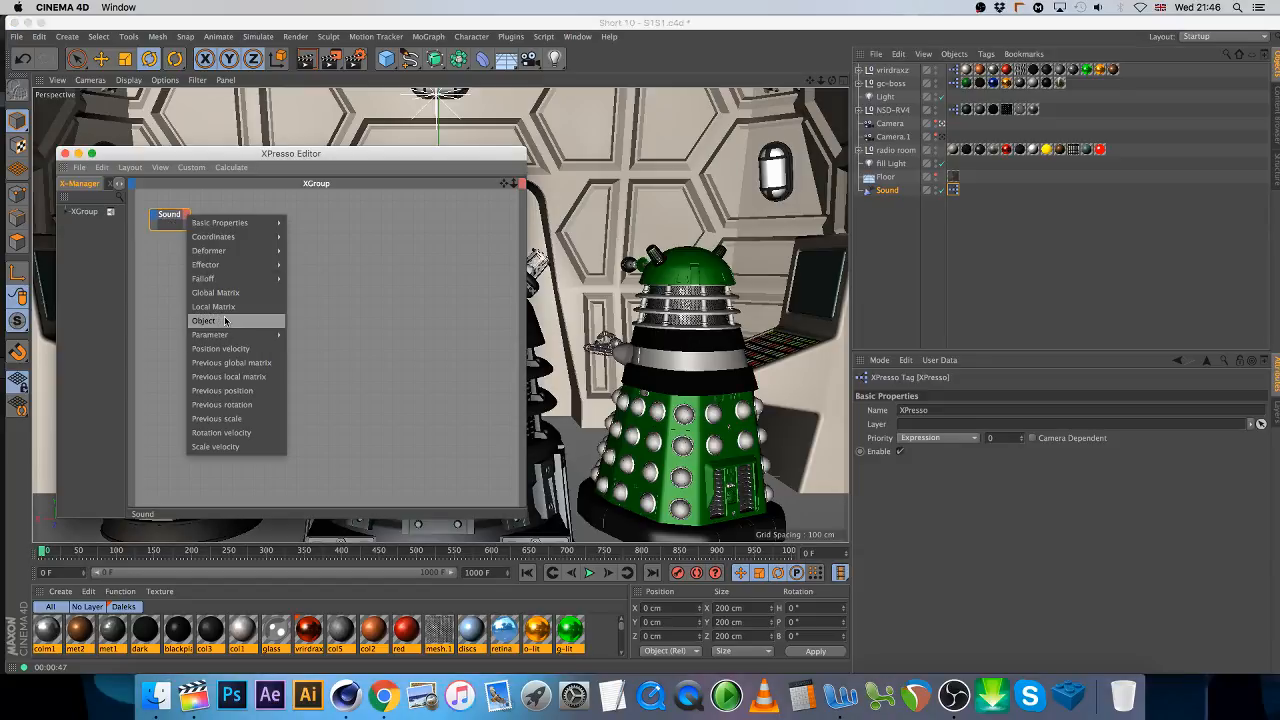
{"action": "left_click", "coordinate": [225, 320]}
- Add a Range Mapper node below the Sound node and set its Output Upper to 100
{"action": "right_click", "coordinate": [241, 300]}
{"action": "mouse_move", "coordinate": [268, 306]}
{"action": "mouse_move", "coordinate": [332, 306]}
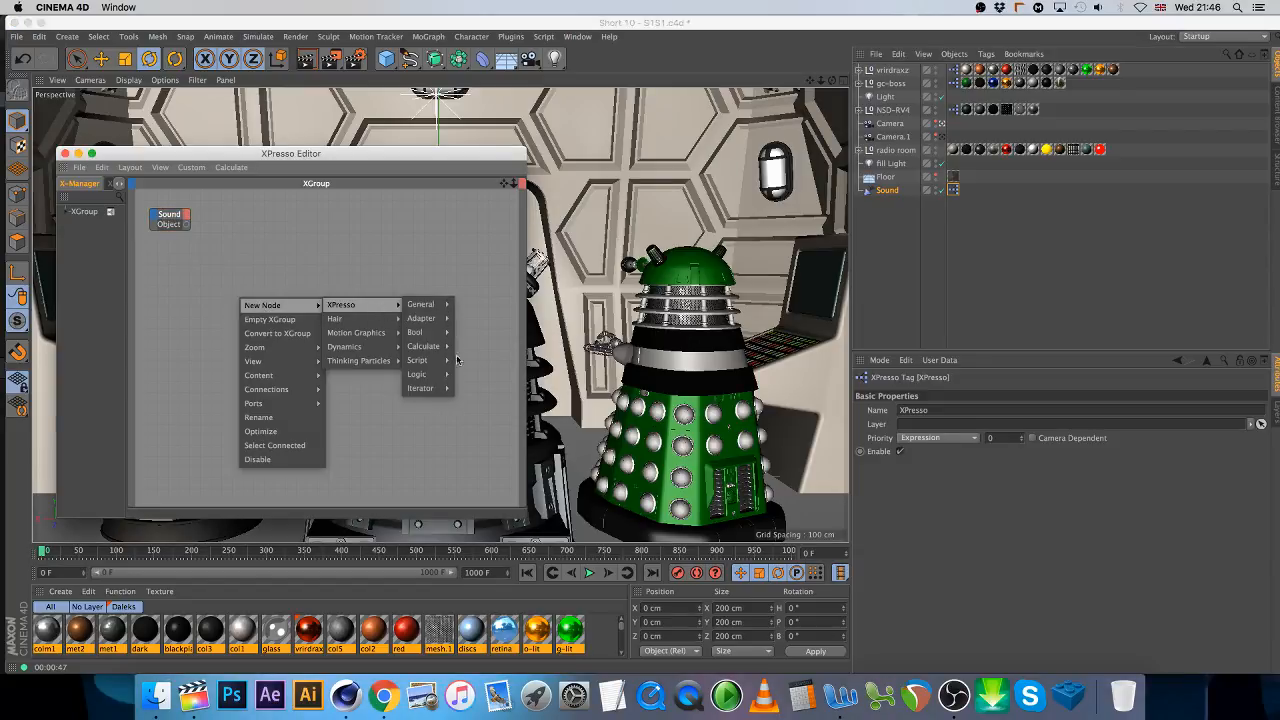
{"action": "mouse_move", "coordinate": [440, 346]}
{"action": "left_click", "coordinate": [494, 567]}
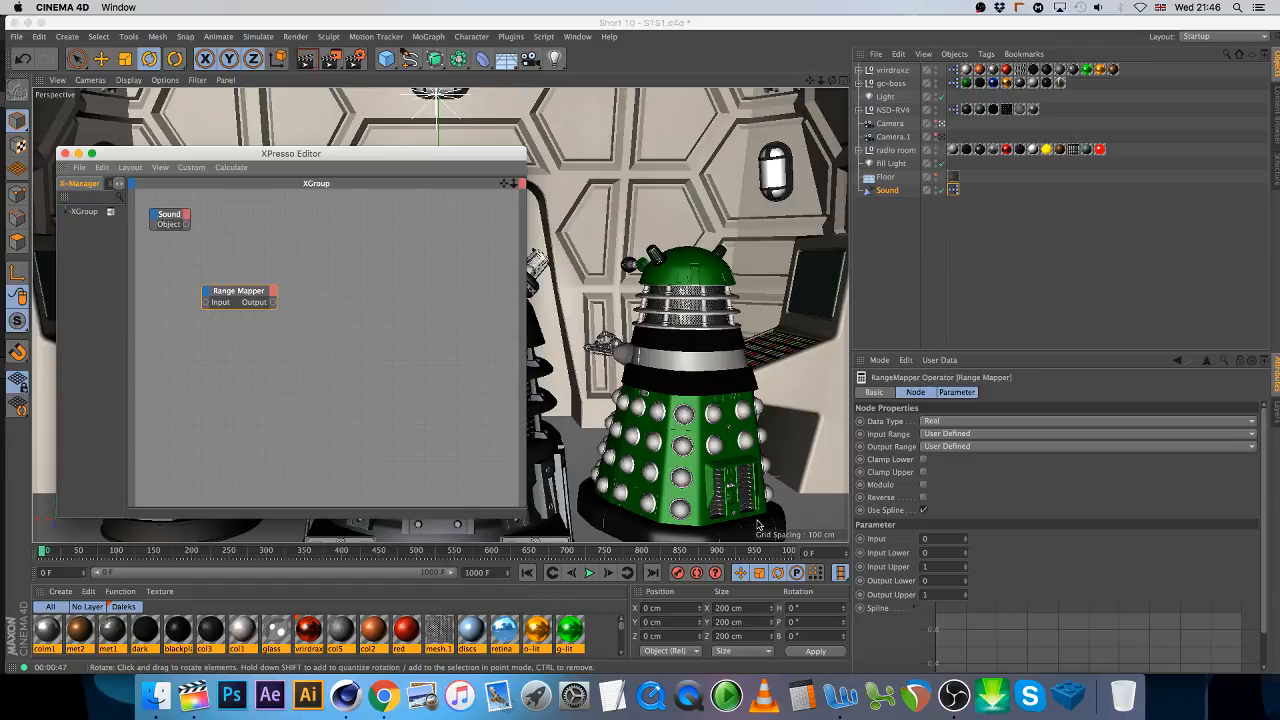
{"action": "left_click", "coordinate": [928, 594]}
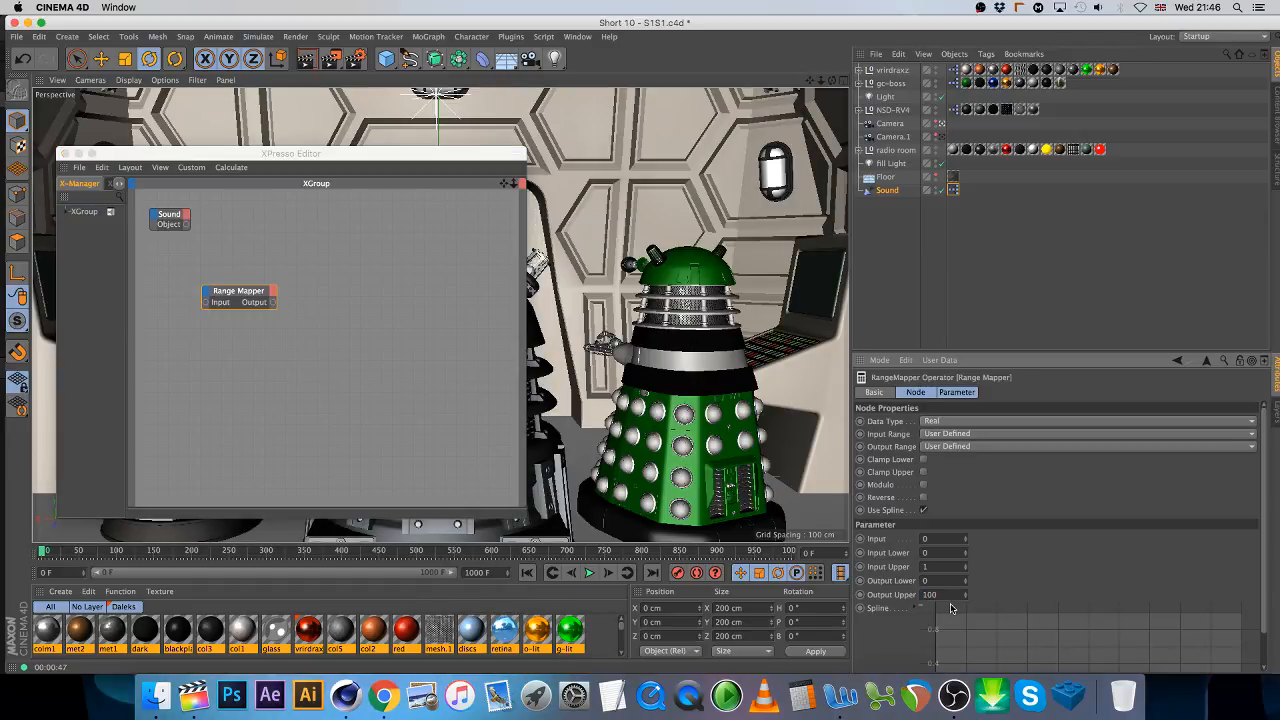
{"action": "right_click", "coordinate": [248, 357]}
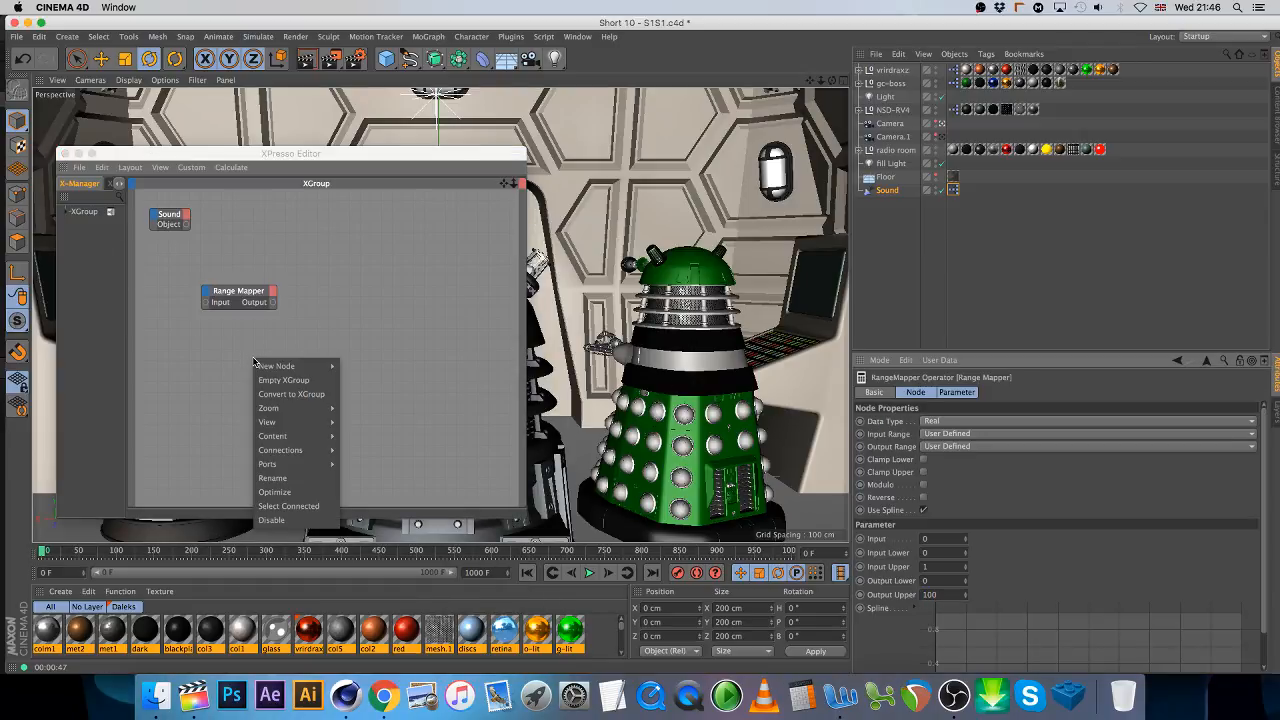
{"action": "mouse_move", "coordinate": [300, 366]}
{"action": "mouse_move", "coordinate": [380, 393]}
{"action": "left_click", "coordinate": [465, 421]}
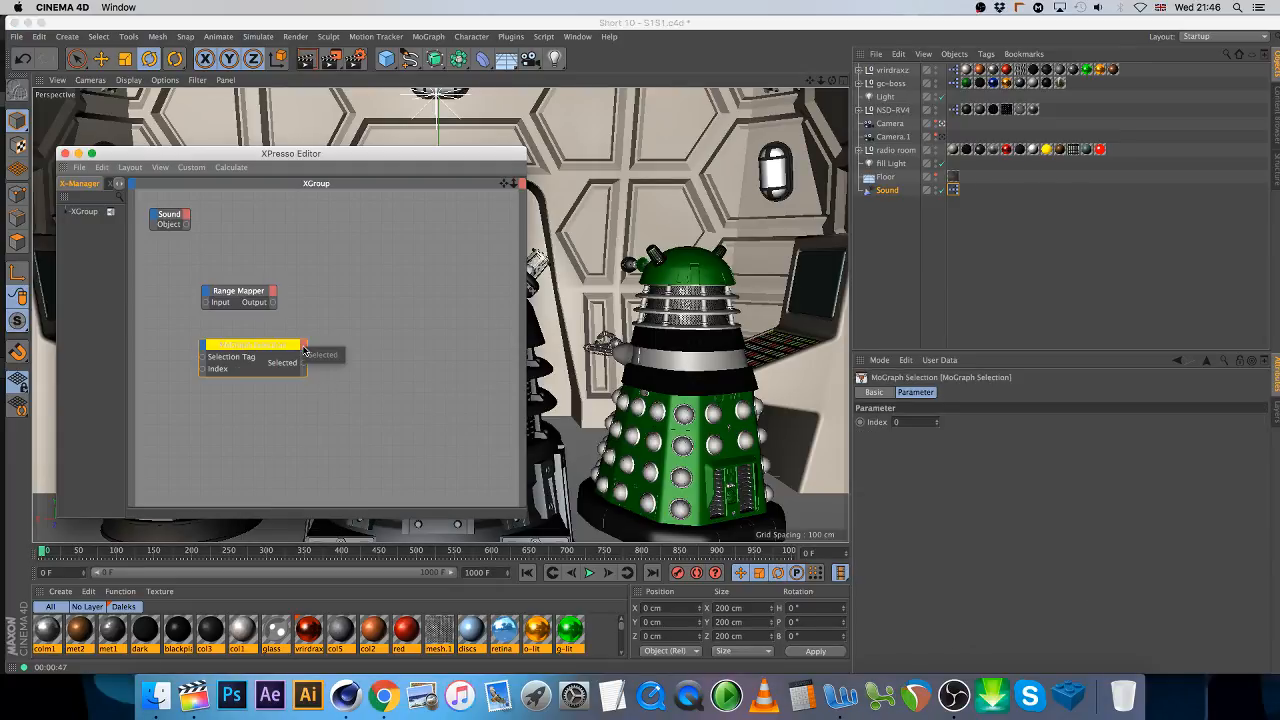
{"action": "key", "text": "Delete"}
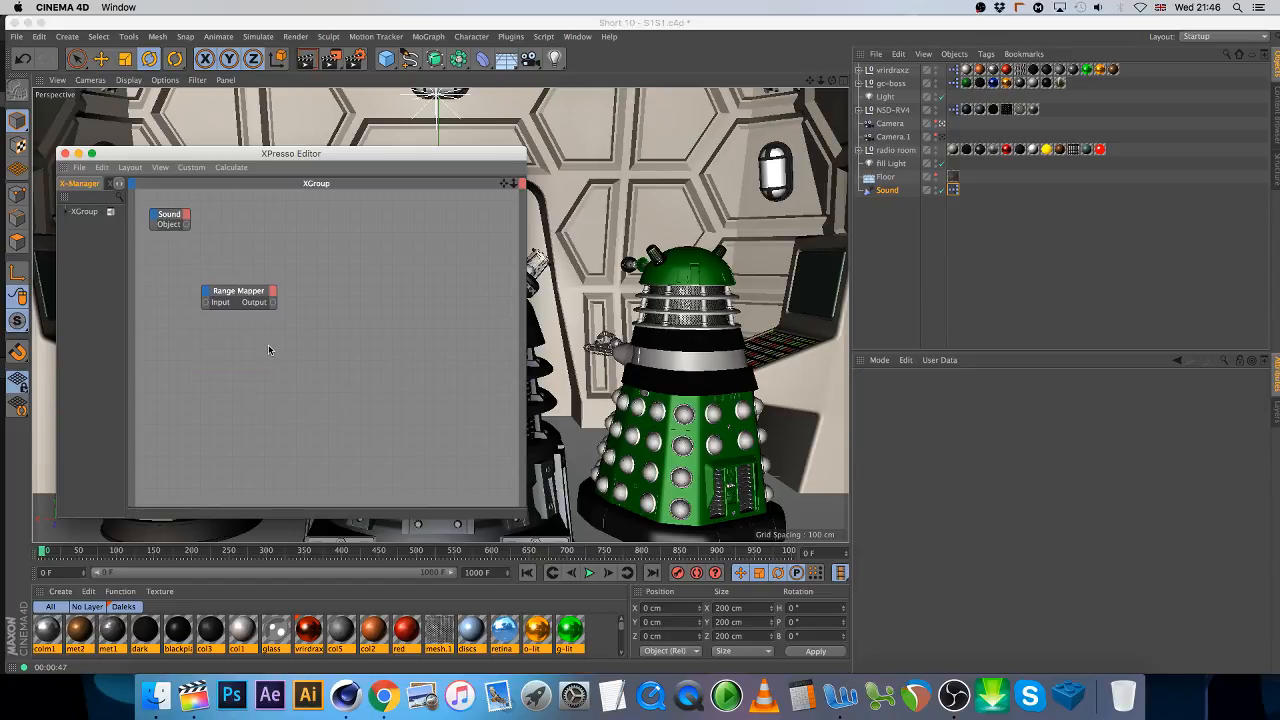
- Add a Motion Graphics Sample node with a Strength output beside the Sound node and connect Sound's Object output to its Effector input
{"action": "right_click", "coordinate": [268, 347]}
{"action": "mouse_move", "coordinate": [300, 354]}
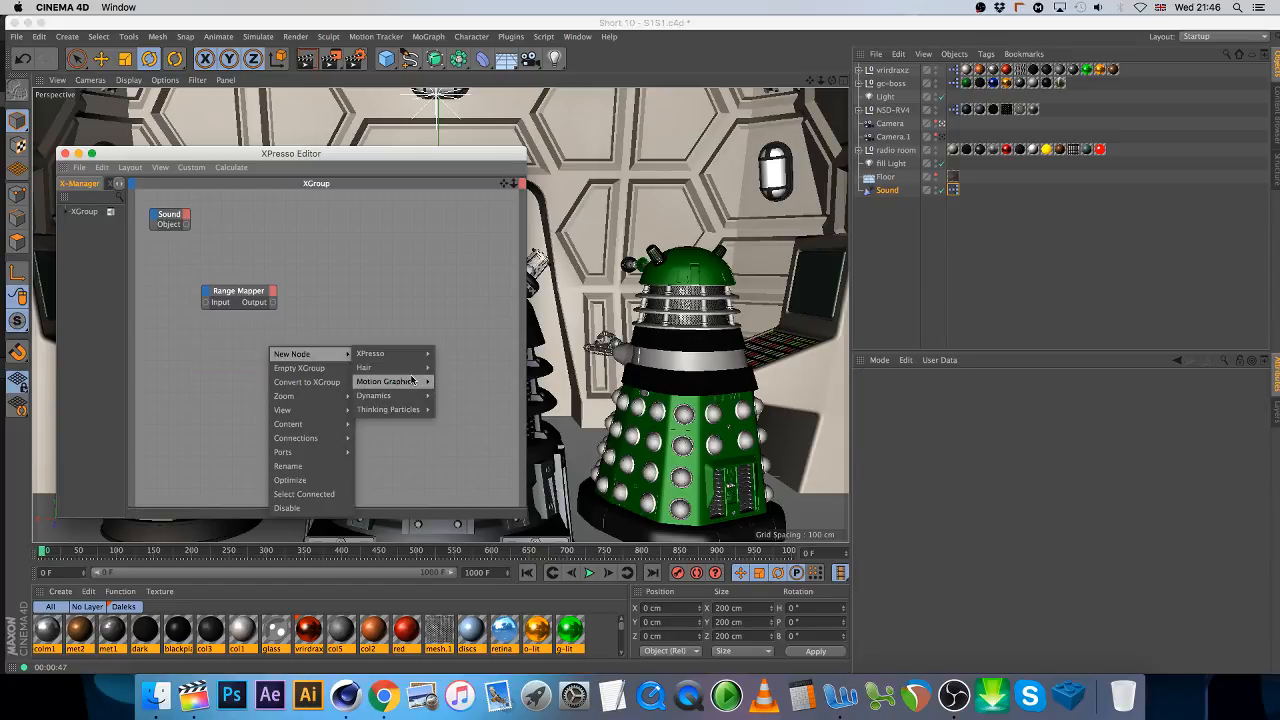
{"action": "mouse_move", "coordinate": [400, 381]}
{"action": "left_click", "coordinate": [449, 423]}
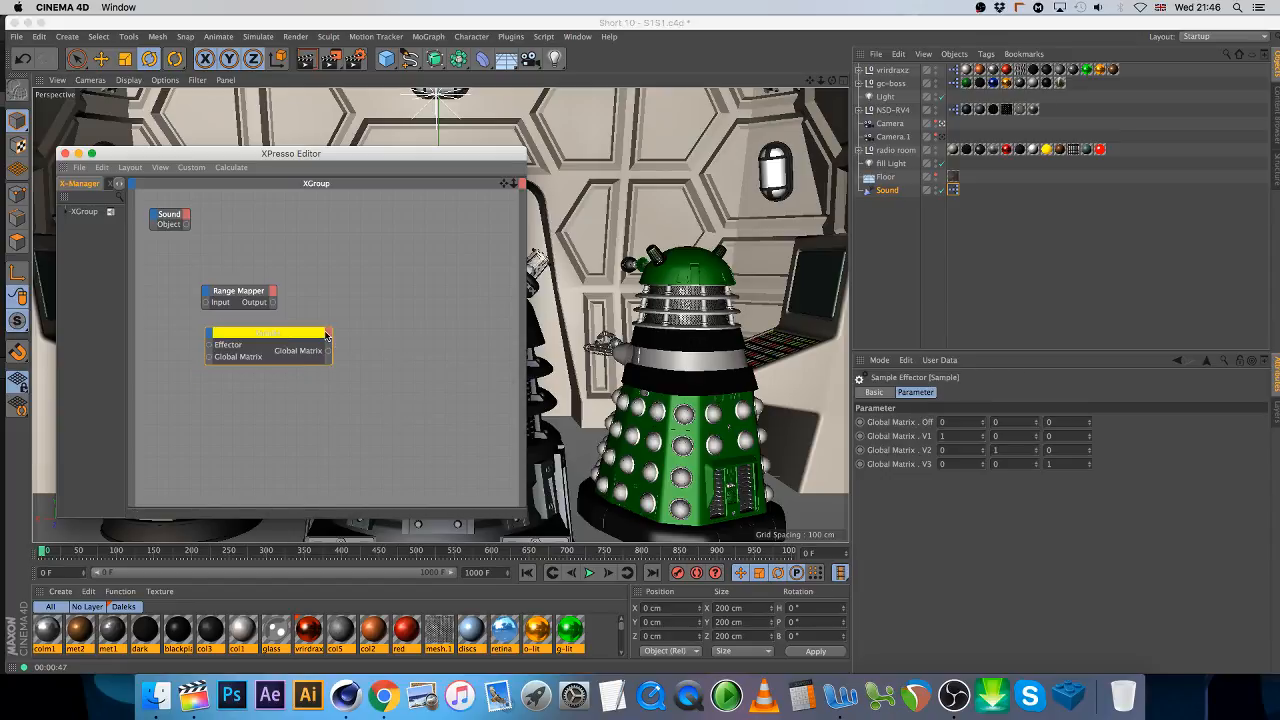
{"action": "left_click", "coordinate": [326, 333]}
{"action": "left_click", "coordinate": [345, 368]}
{"action": "left_click_drag", "start_coordinate": [282, 339], "coordinate": [291, 207]}
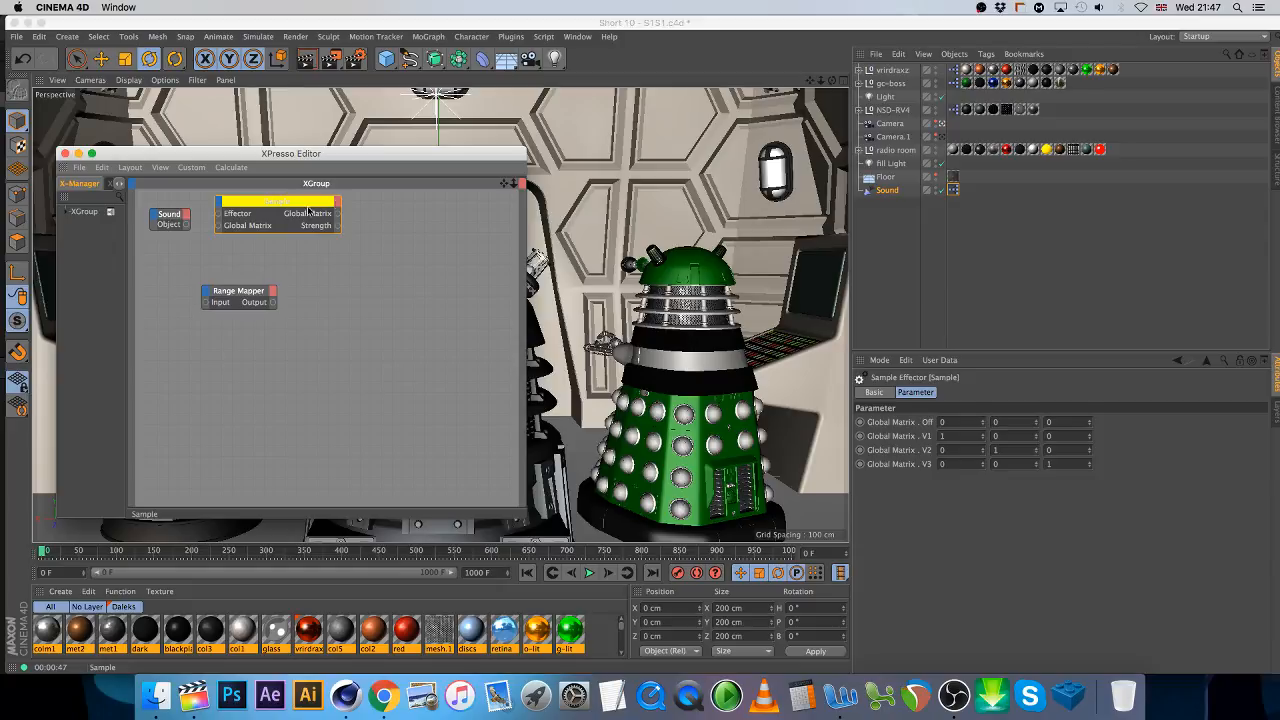
{"action": "left_click_drag", "start_coordinate": [261, 206], "coordinate": [214, 230]}
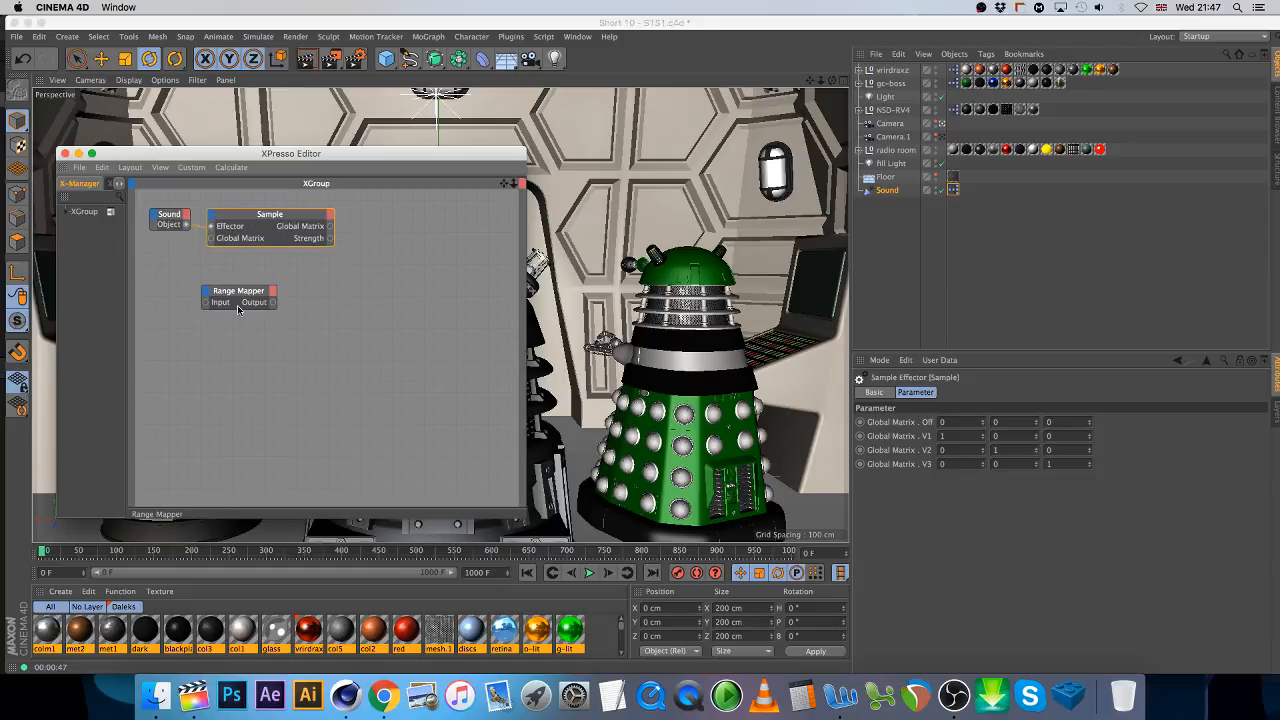
- Place the Range Mapper node beside the Sample node and connect Sample's Strength output to the Range Mapper's Input
{"action": "left_click_drag", "start_coordinate": [229, 300], "coordinate": [365, 234]}
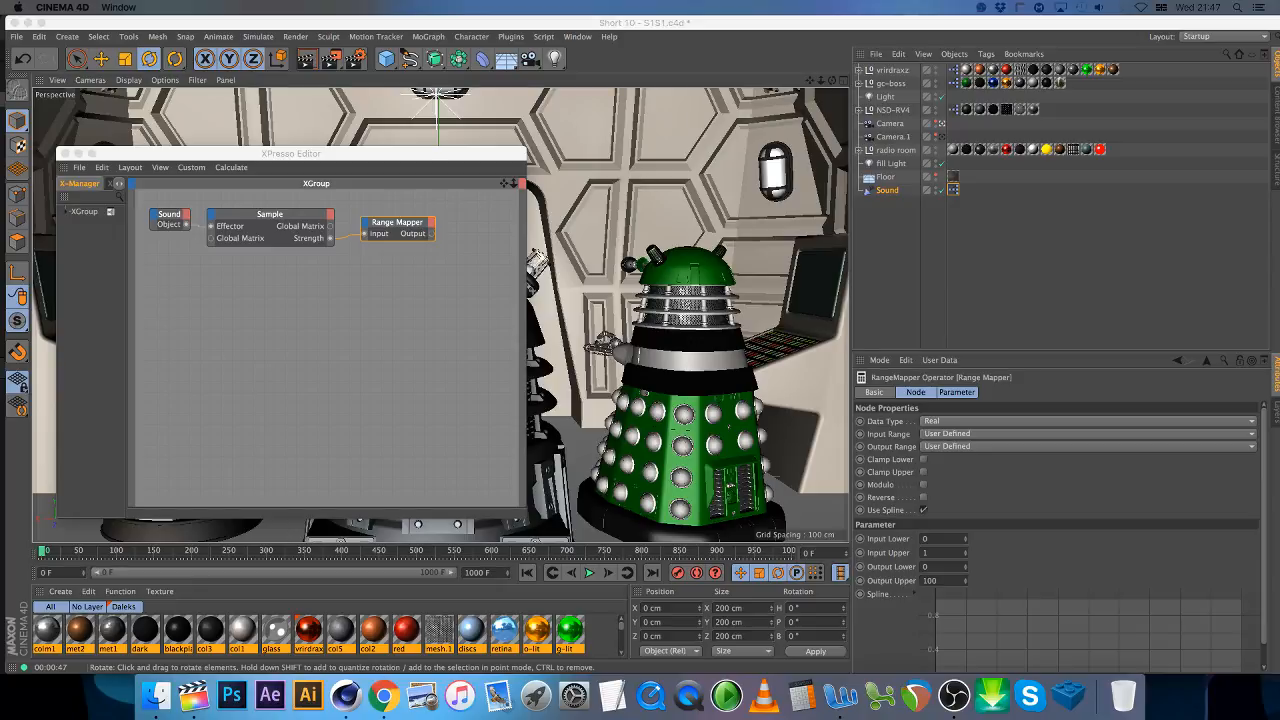
{"action": "left_click", "coordinate": [859, 111]}
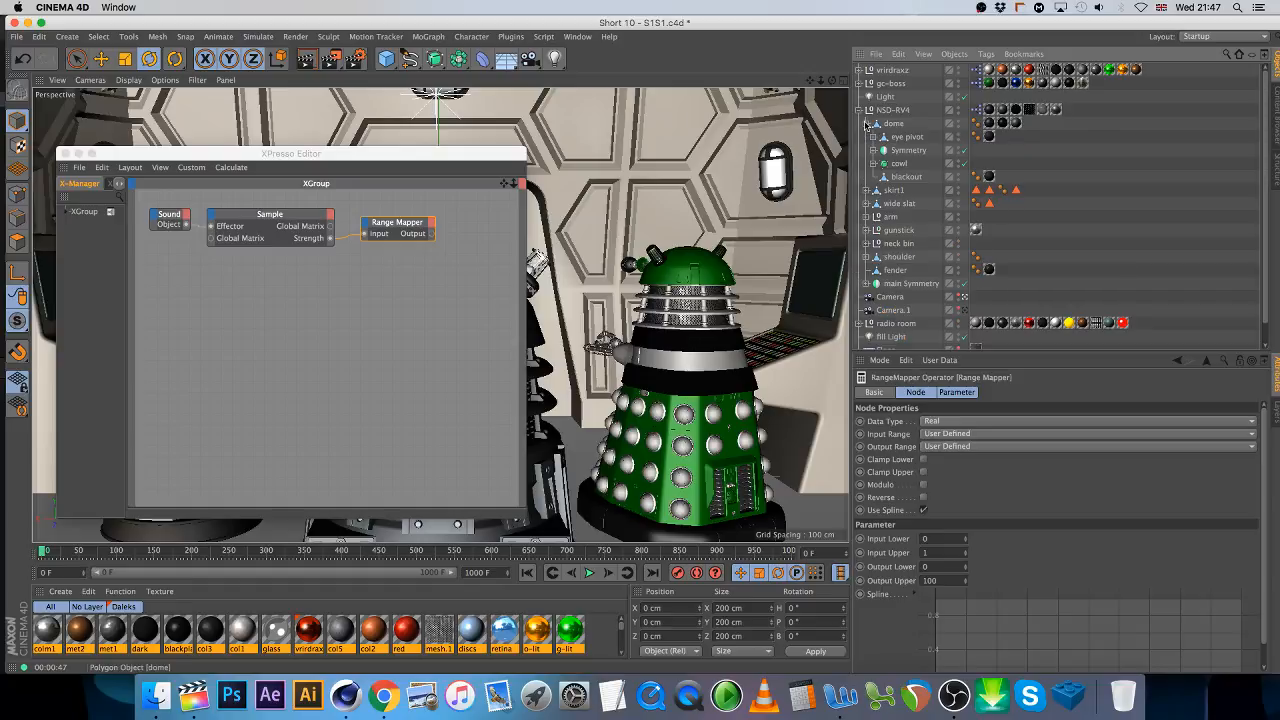
{"action": "left_click", "coordinate": [860, 110]}
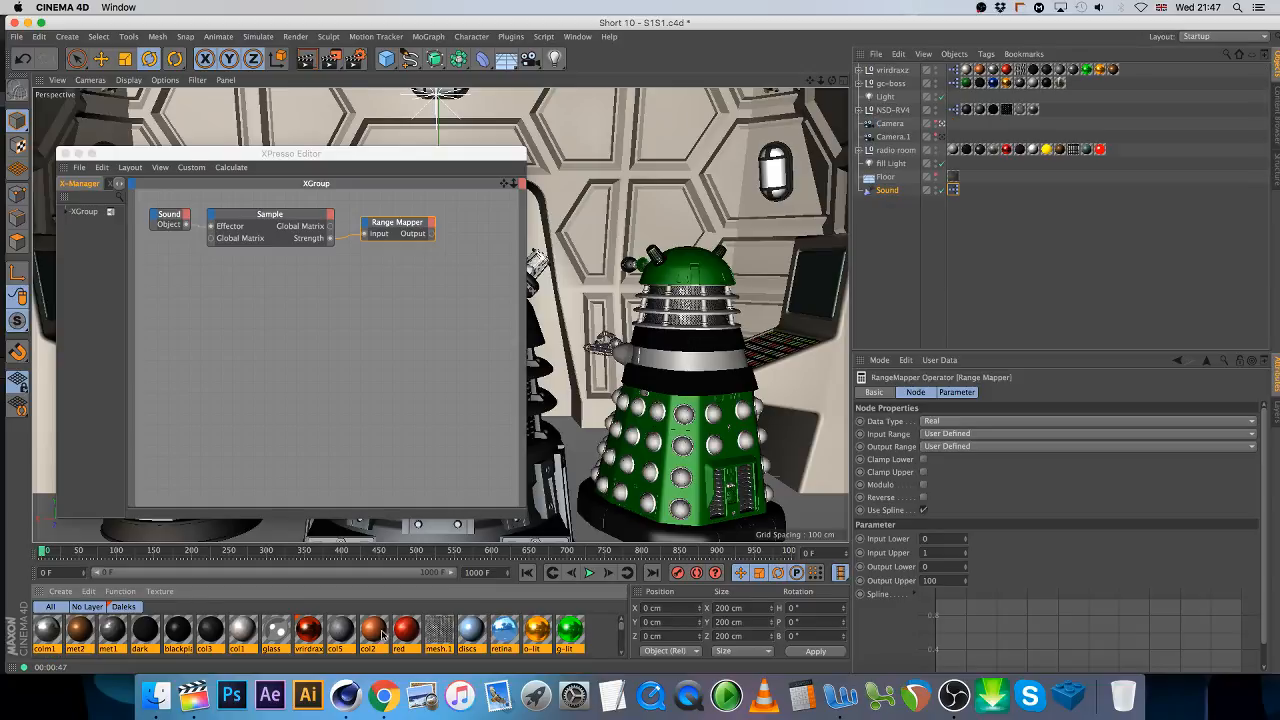
- Add the bulb material as an XPresso node with a Luminance input, connect the Range Mapper's Output to it, and close the XPresso Editor
{"action": "scroll", "coordinate": [388, 633], "scroll_direction": "down", "scroll_amount": 5}
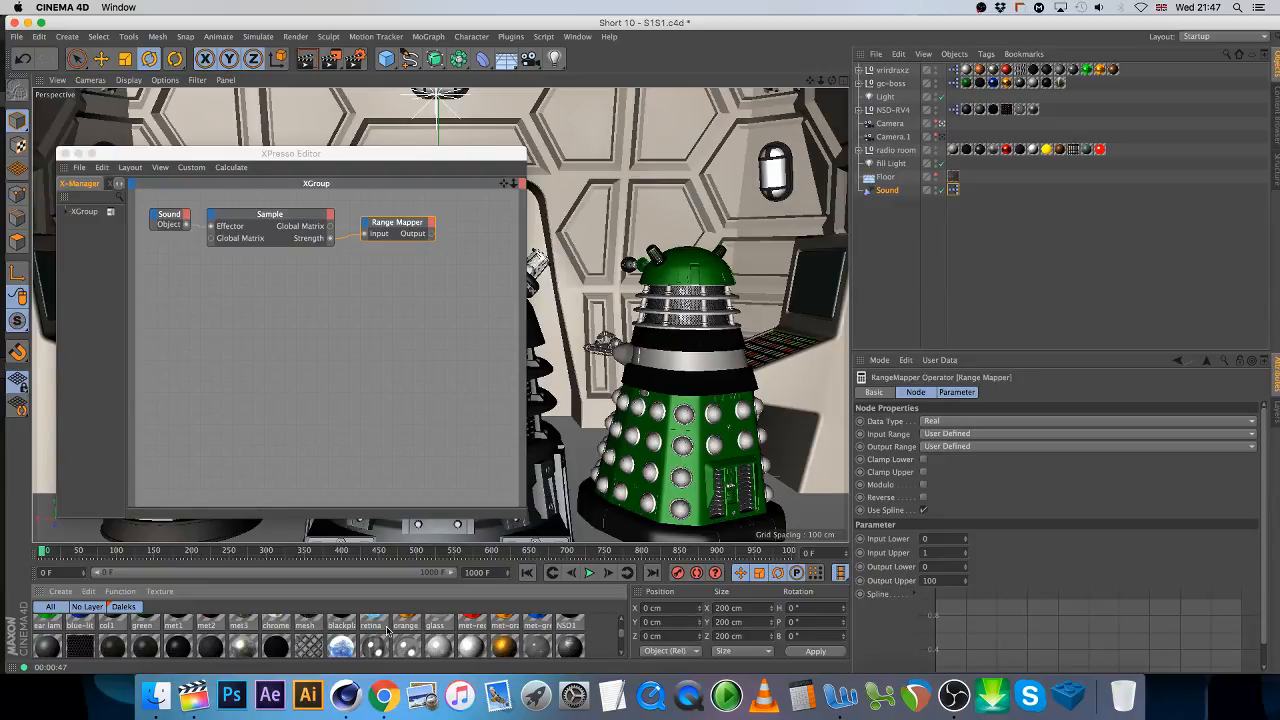
{"action": "left_click", "coordinate": [470, 628]}
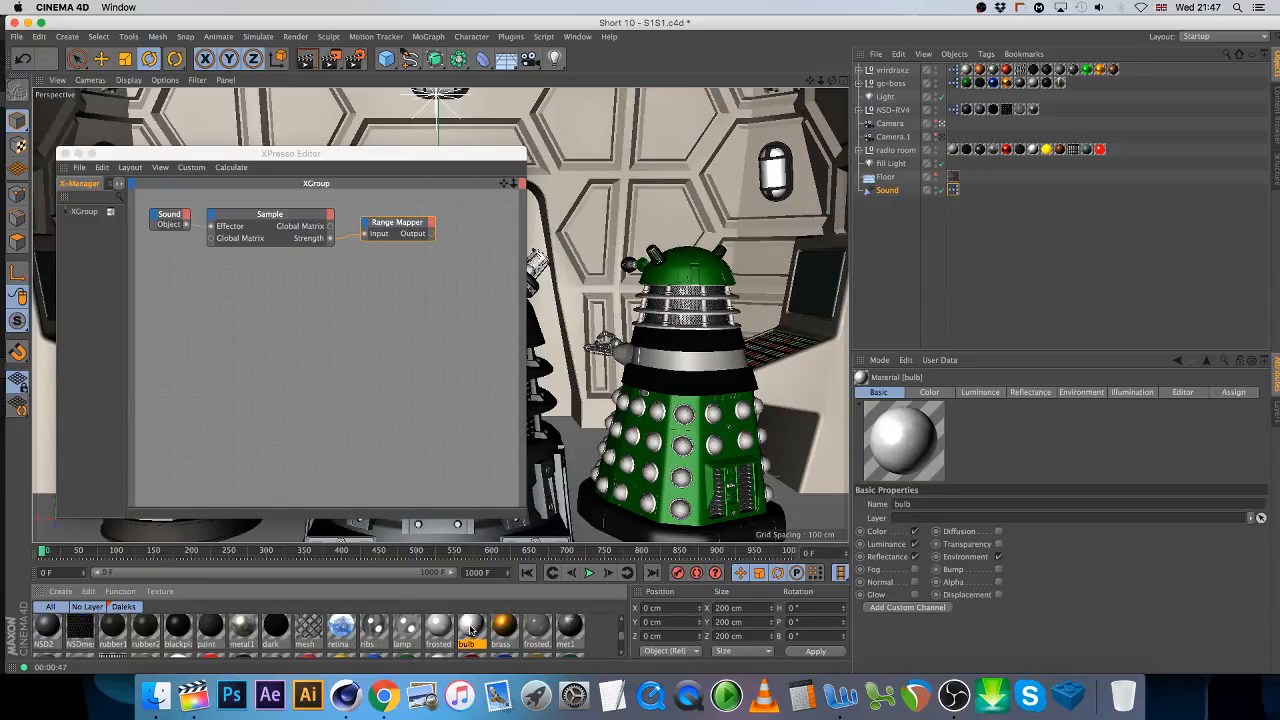
{"action": "left_click_drag", "start_coordinate": [431, 289], "coordinate": [430, 270]}
{"action": "left_click", "coordinate": [455, 268]}
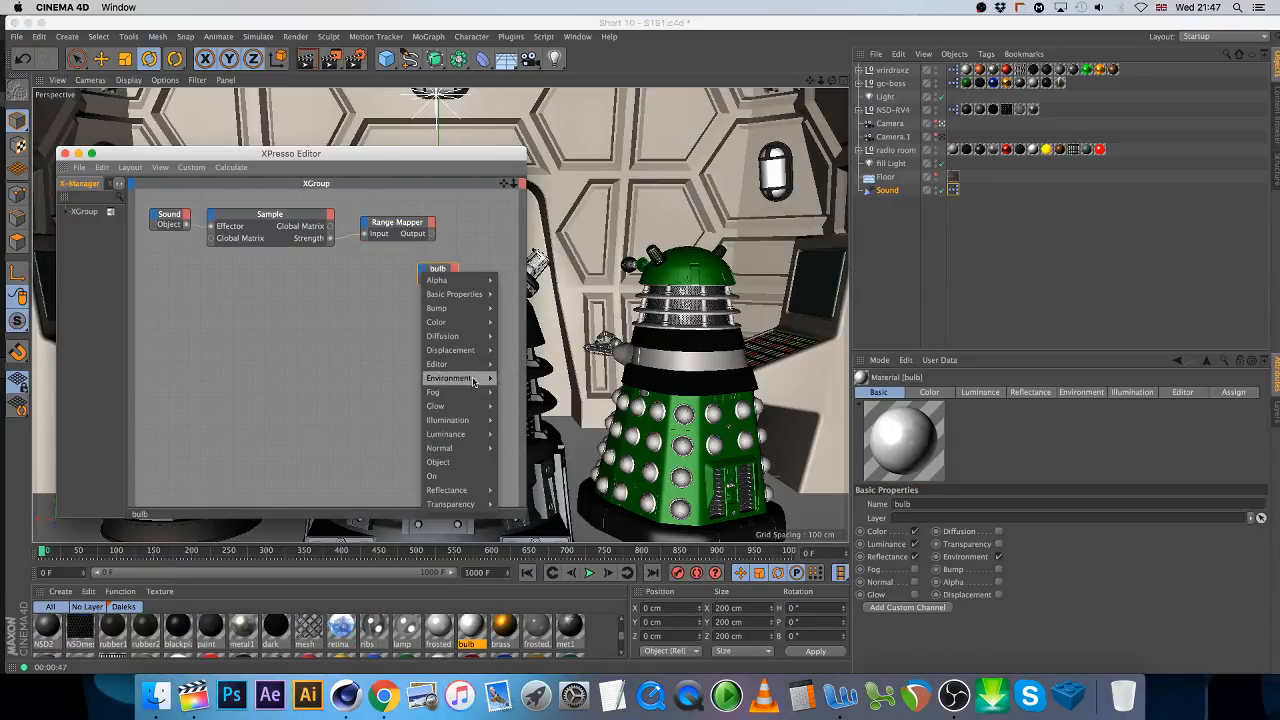
{"action": "mouse_move", "coordinate": [464, 434]}
{"action": "left_click", "coordinate": [506, 431]}
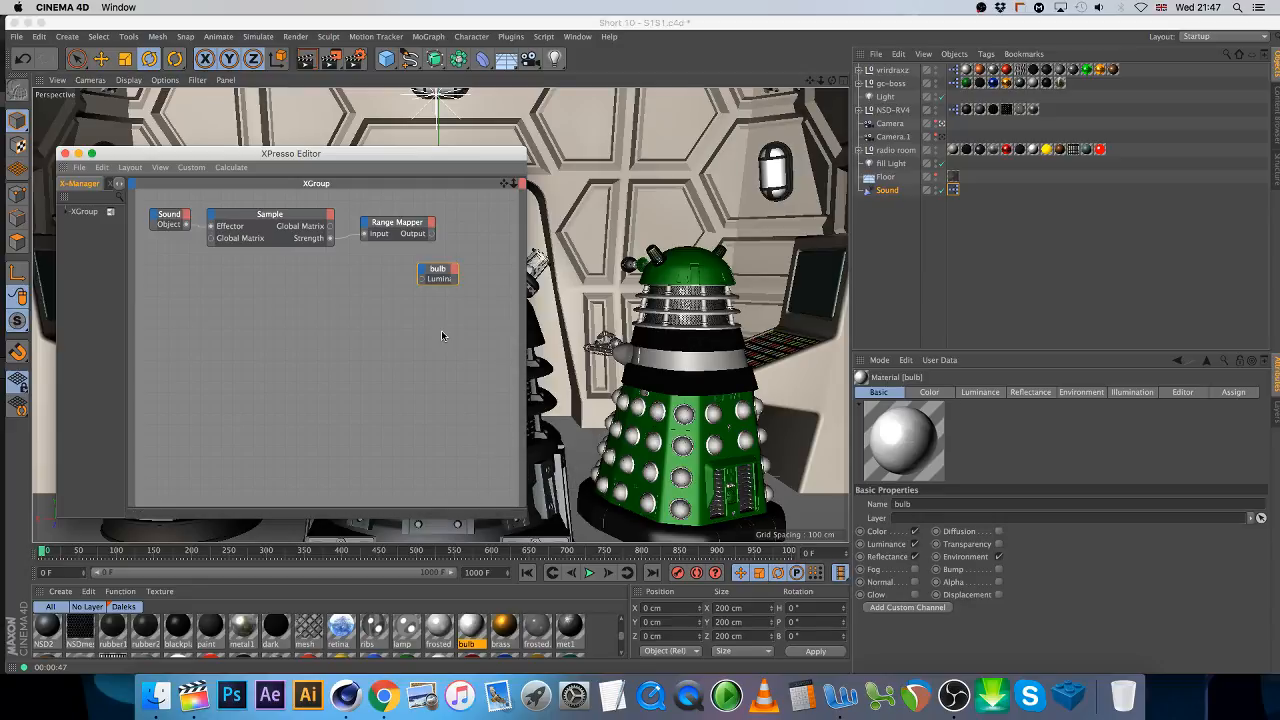
{"action": "left_click_drag", "start_coordinate": [431, 234], "coordinate": [422, 279]}
{"action": "left_click", "coordinate": [64, 154]}
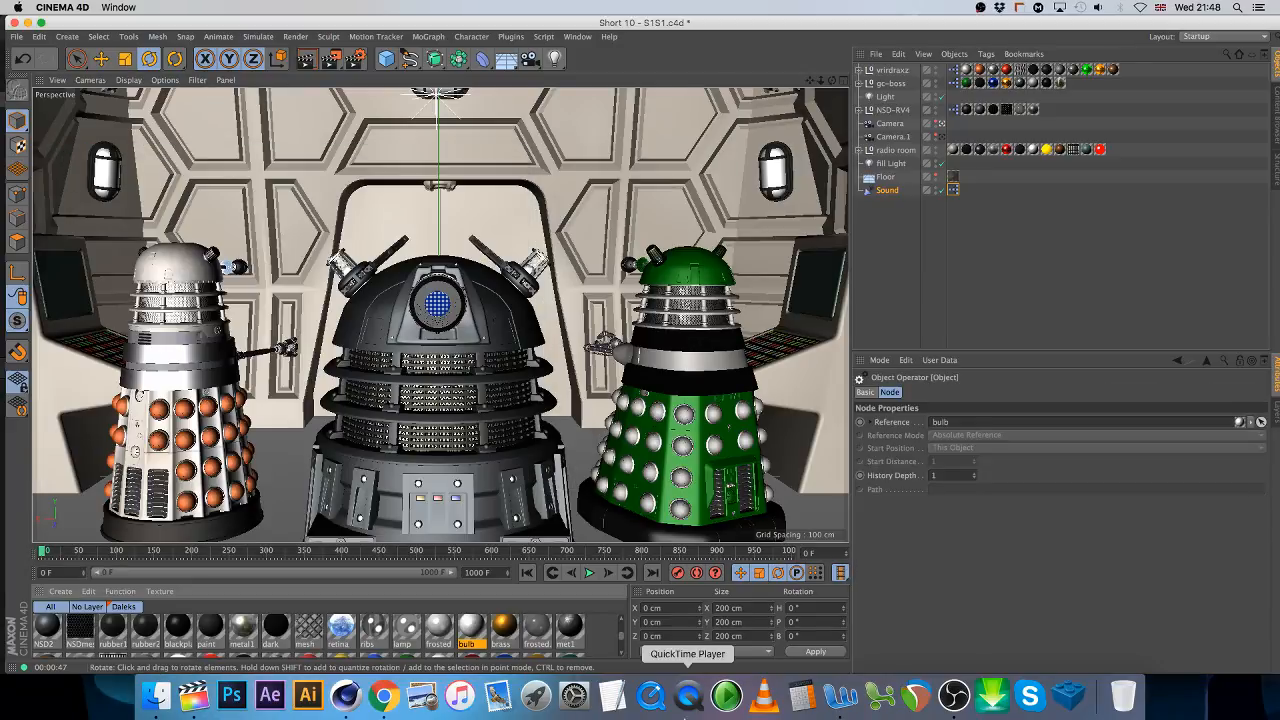
- Play the animation to preview the sound-driven bulb
{"action": "left_click", "coordinate": [589, 573]}
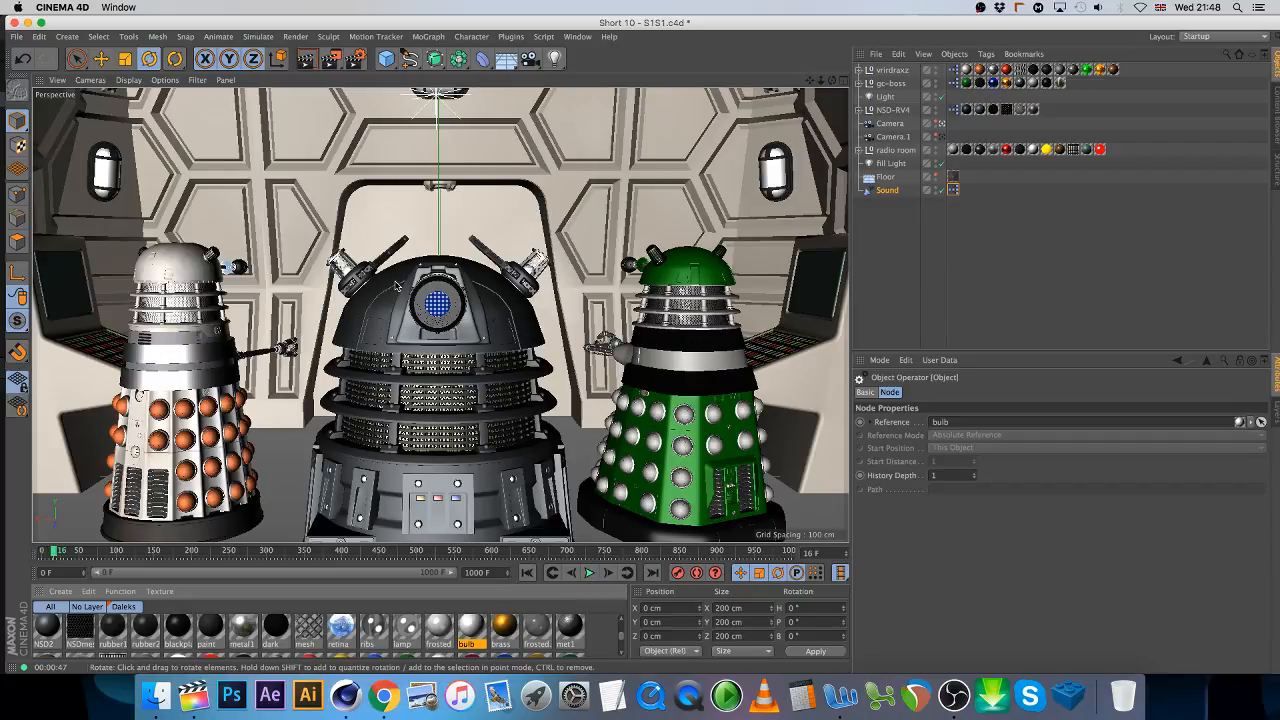
{"action": "left_click", "coordinate": [218, 36]}
{"action": "left_click", "coordinate": [281, 196]}
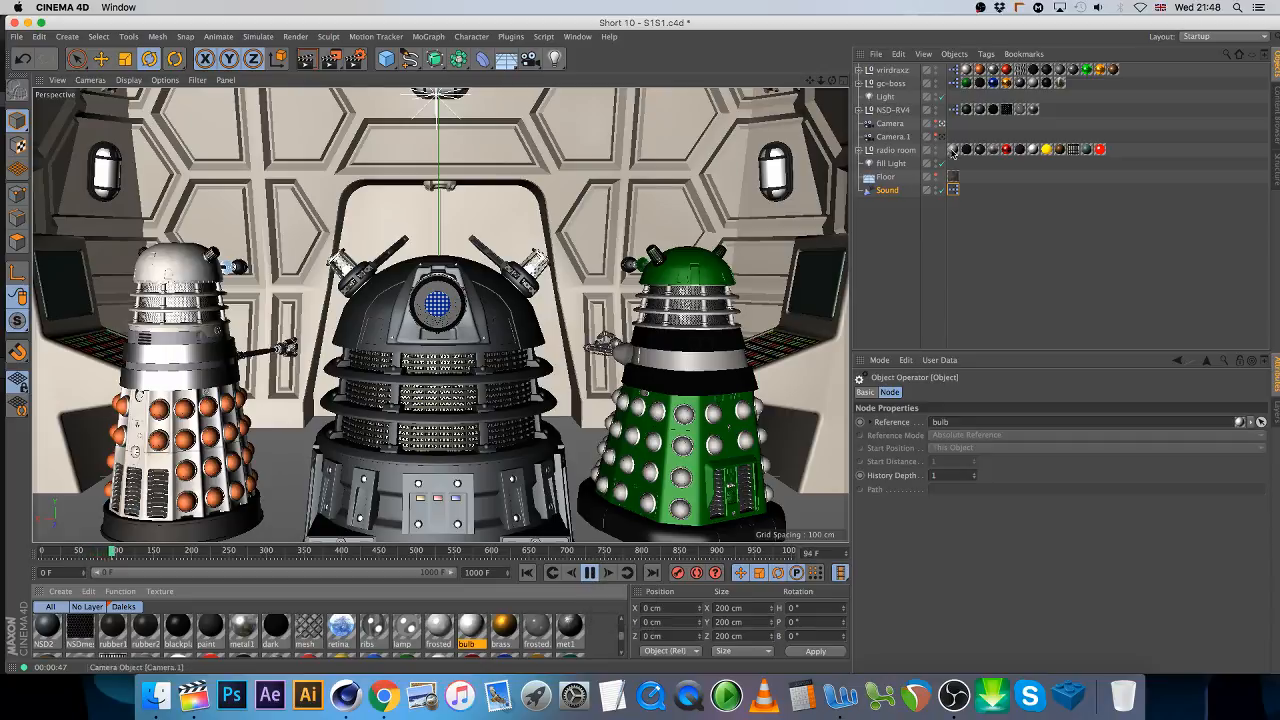
- Set the Sound effector's Strength to 25% and its Maximum to 22%
{"action": "left_click", "coordinate": [887, 190]}
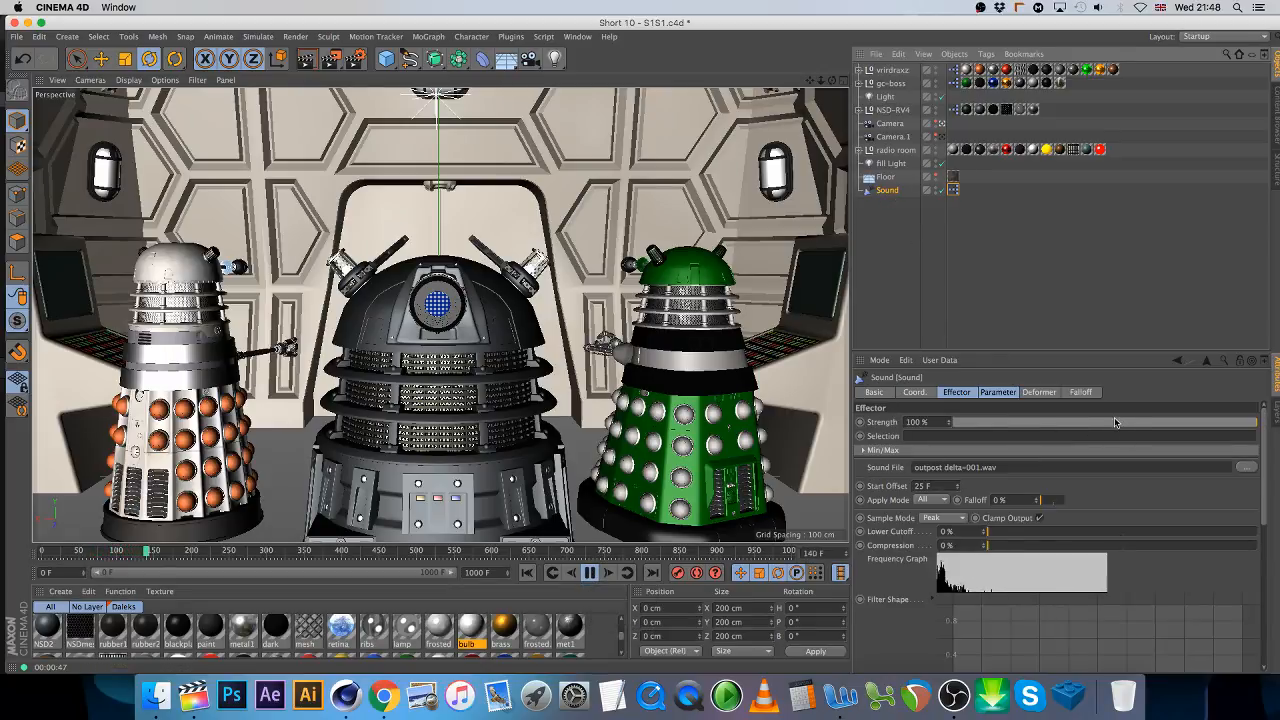
{"action": "left_click_drag", "start_coordinate": [1115, 422], "coordinate": [1026, 424]}
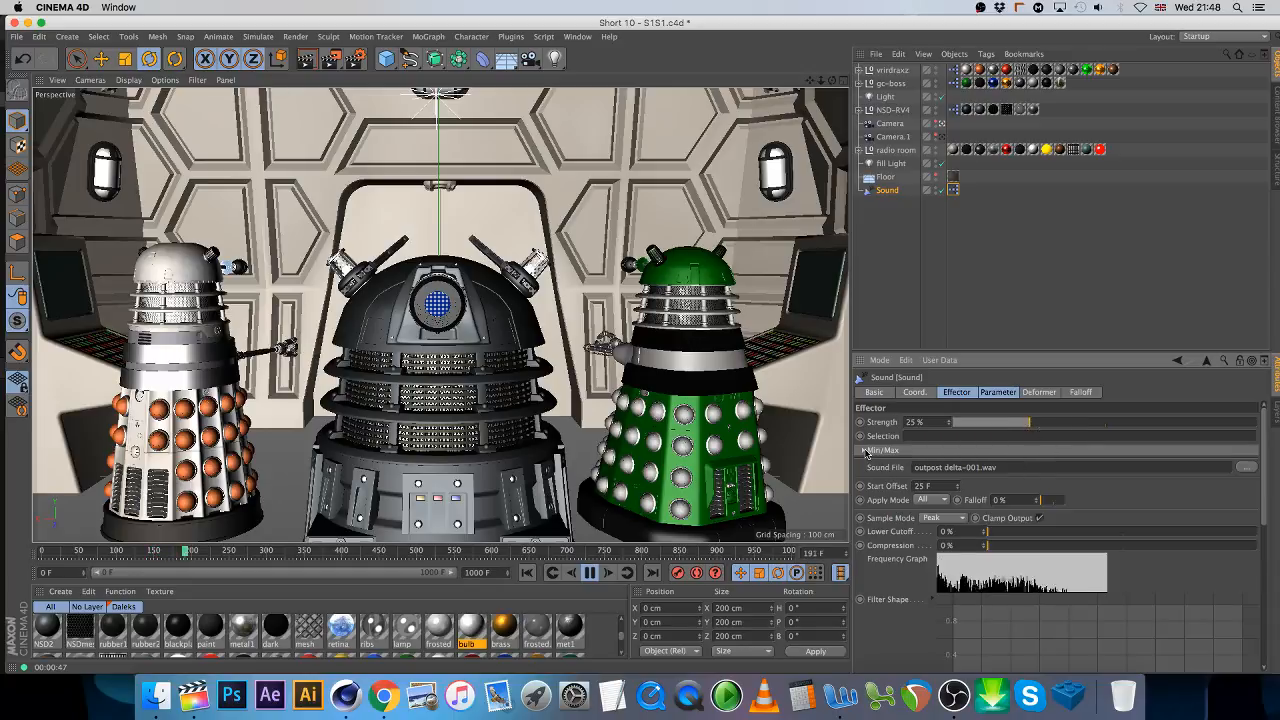
{"action": "left_click", "coordinate": [865, 450]}
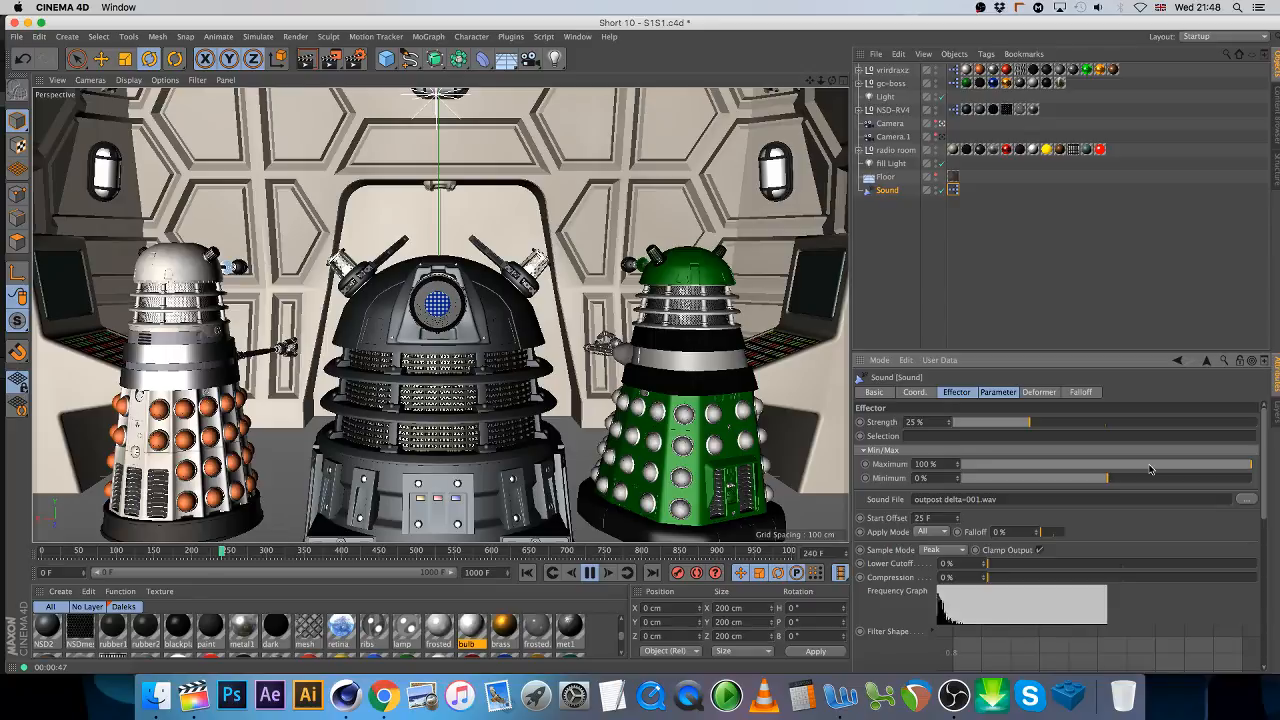
{"action": "mouse_move", "coordinate": [1150, 466]}
{"action": "left_mouse_down"}
{"action": "mouse_move", "coordinate": [1123, 467]}
{"action": "mouse_move", "coordinate": [1138, 472]}
{"action": "left_mouse_up"}
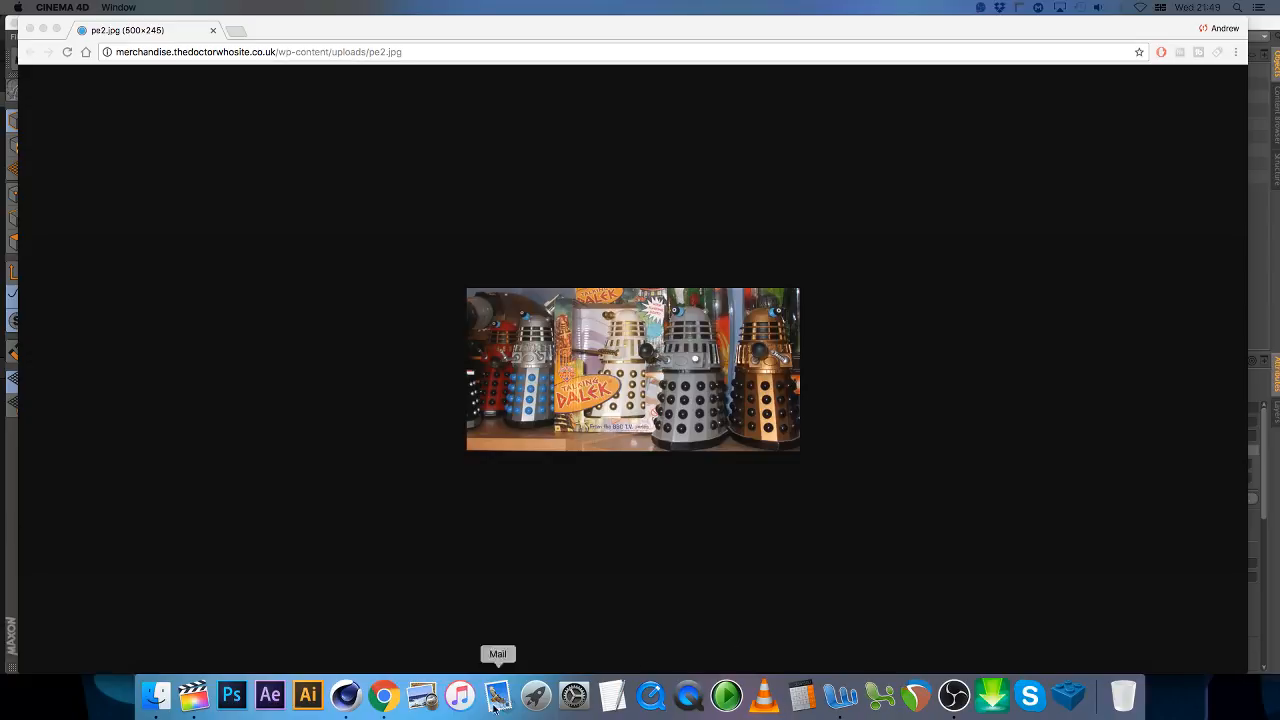
- Stop the playback in Cinema 4D and close the Chrome window with the pe2.jpg image
{"action": "left_click", "coordinate": [345, 695]}
{"action": "left_click", "coordinate": [590, 573]}
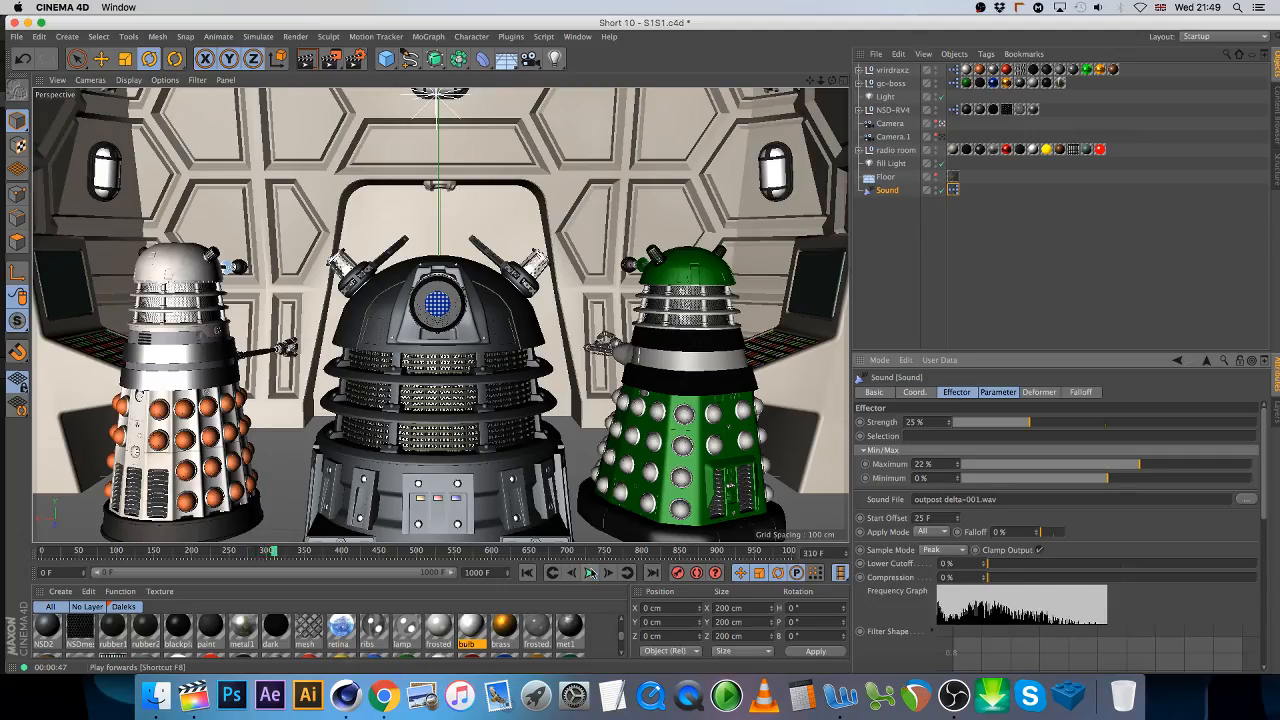
{"action": "left_click", "coordinate": [393, 701]}
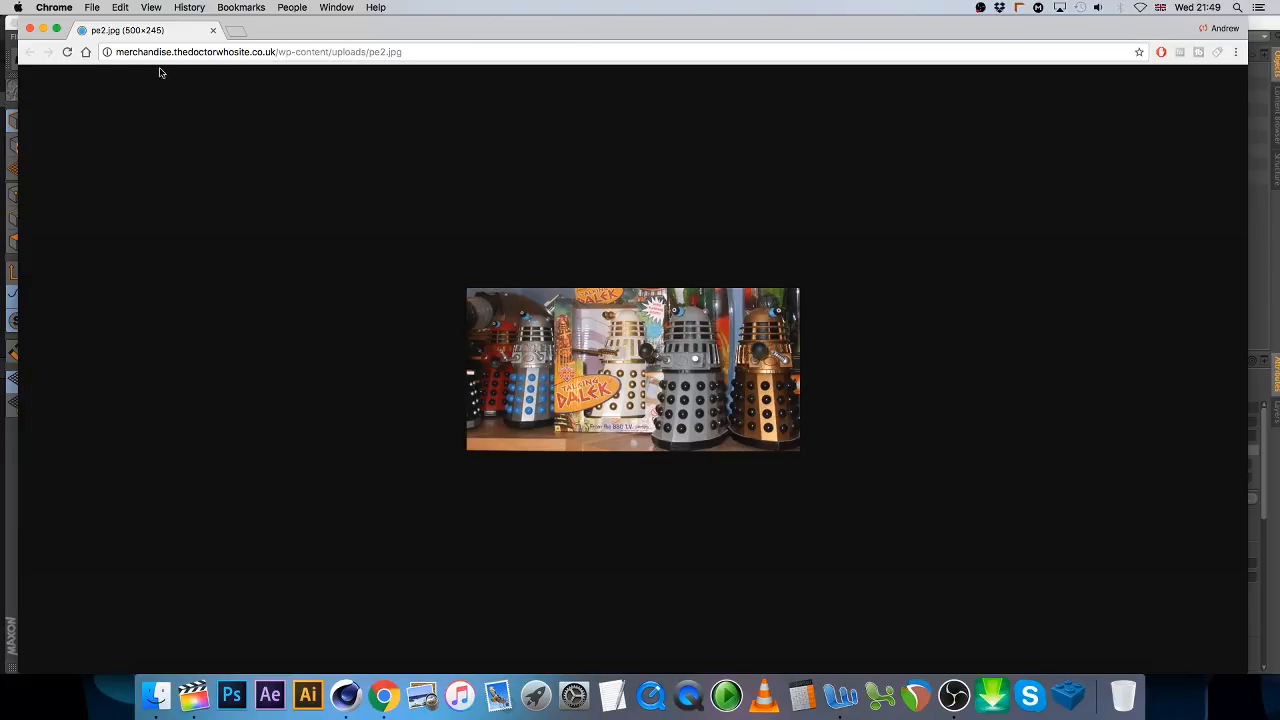
{"action": "left_click", "coordinate": [30, 29]}
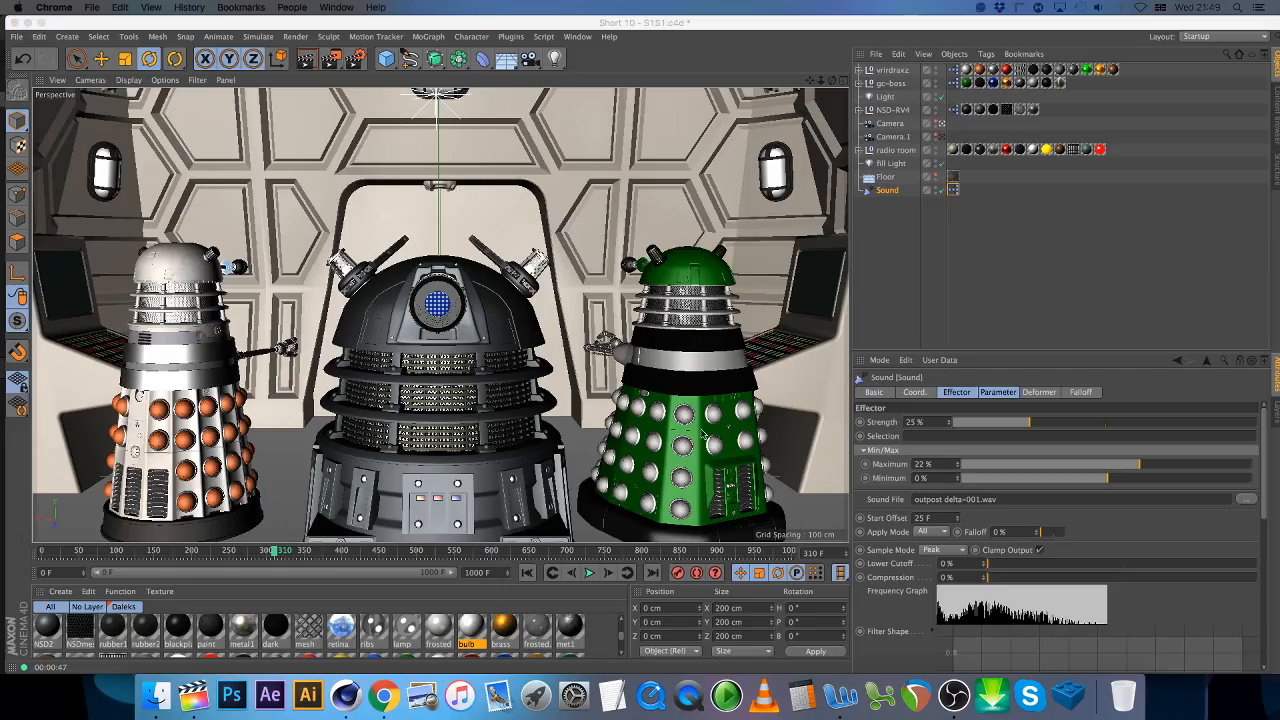
- Set the timeline's end to frame 1250 and extend the preview range to cover all of it
{"action": "left_click_drag", "start_coordinate": [538, 557], "coordinate": [790, 560]}
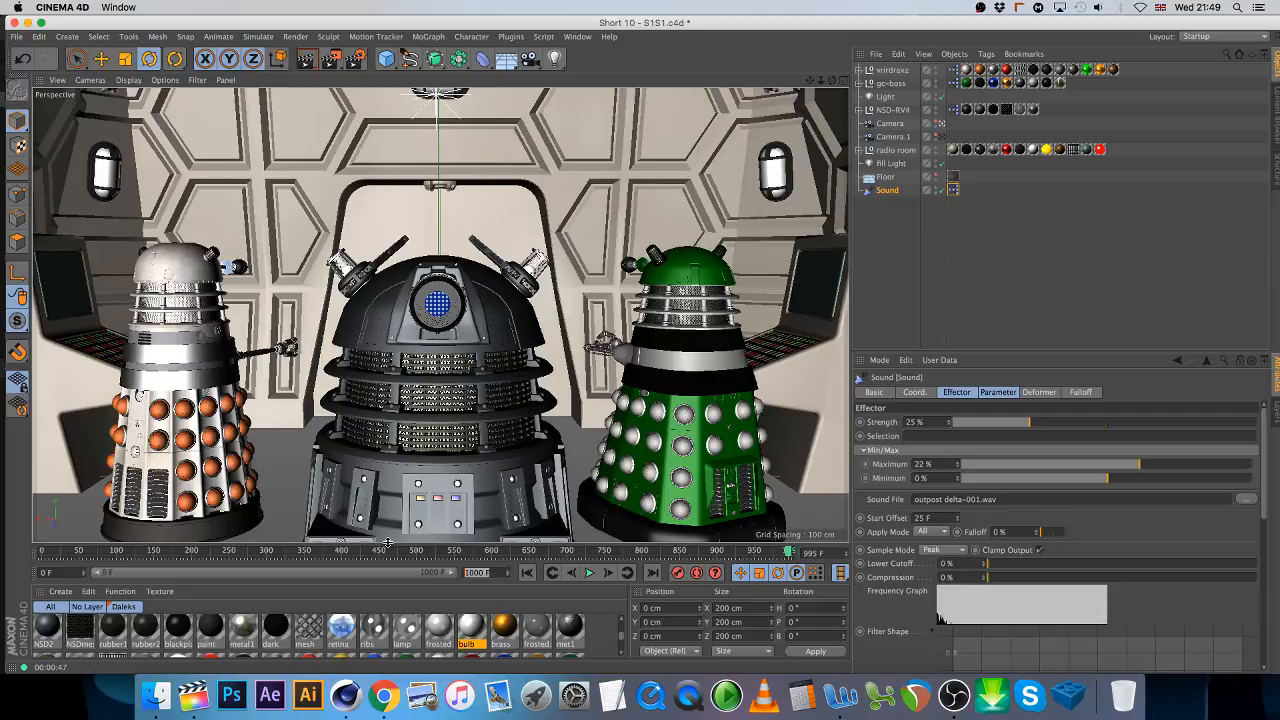
{"action": "type", "text": "1250"}
{"action": "key", "text": "Return"}
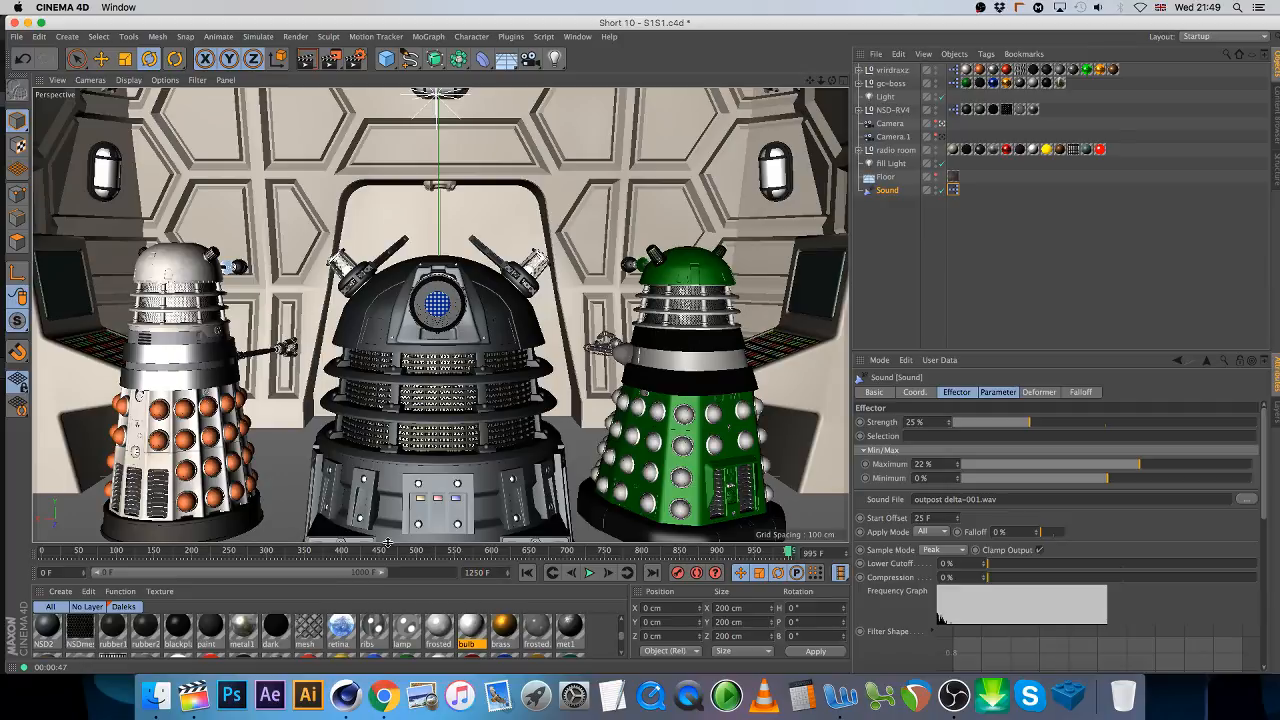
{"action": "left_click_drag", "start_coordinate": [379, 573], "coordinate": [468, 576]}
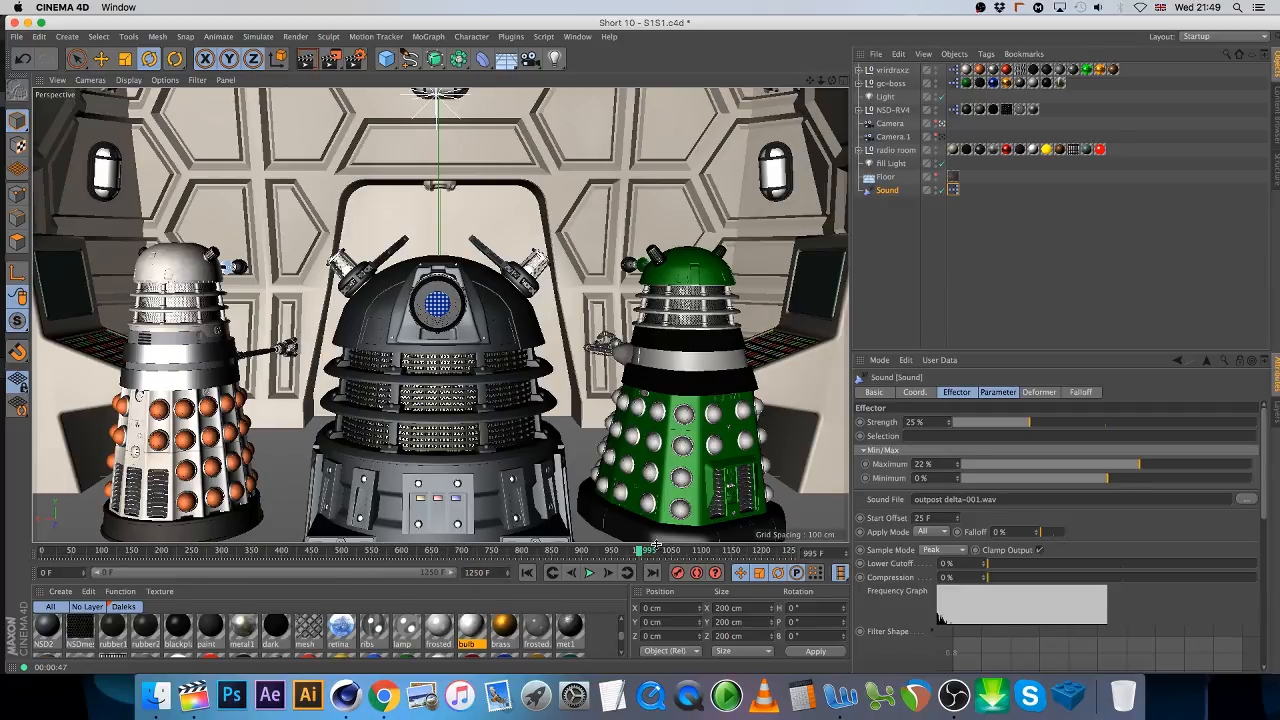
- Scrub to frame 1100 and set the timeline's end to frame 1100
{"action": "left_click_drag", "start_coordinate": [645, 553], "coordinate": [703, 562]}
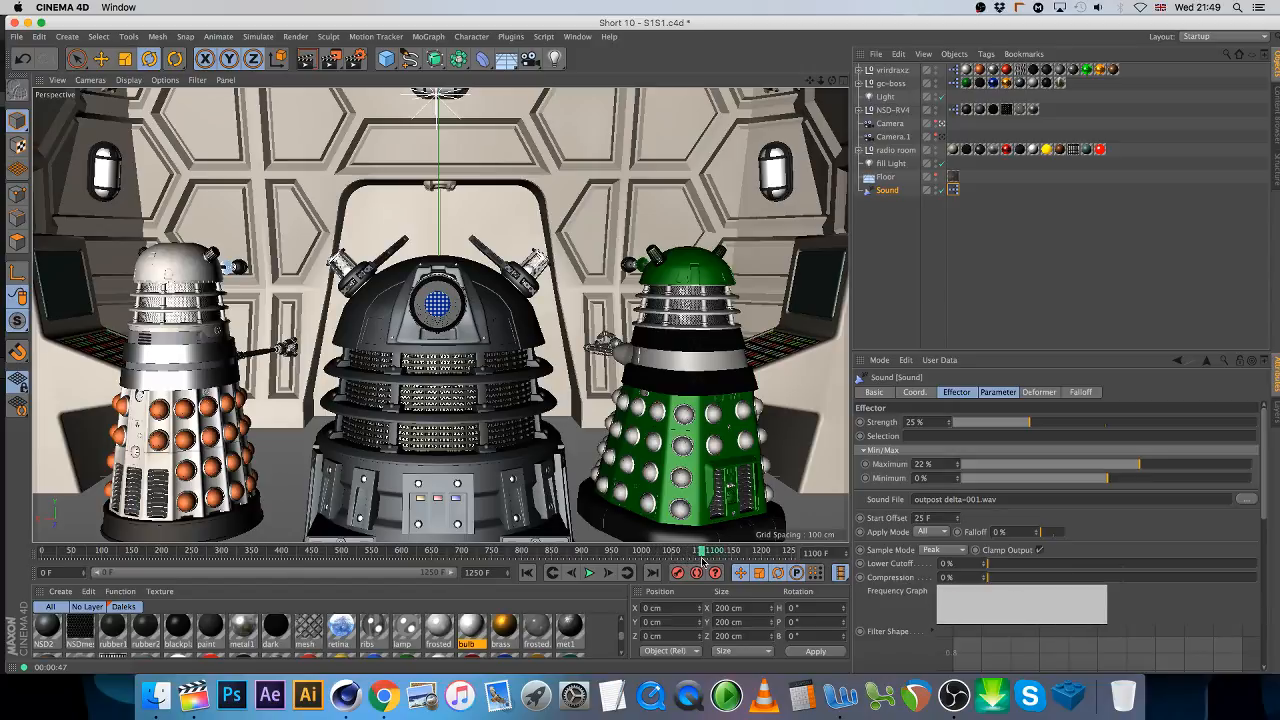
{"action": "left_click_drag", "start_coordinate": [492, 573], "coordinate": [416, 566]}
{"action": "type", "text": "1100"}
{"action": "key", "text": "Return"}
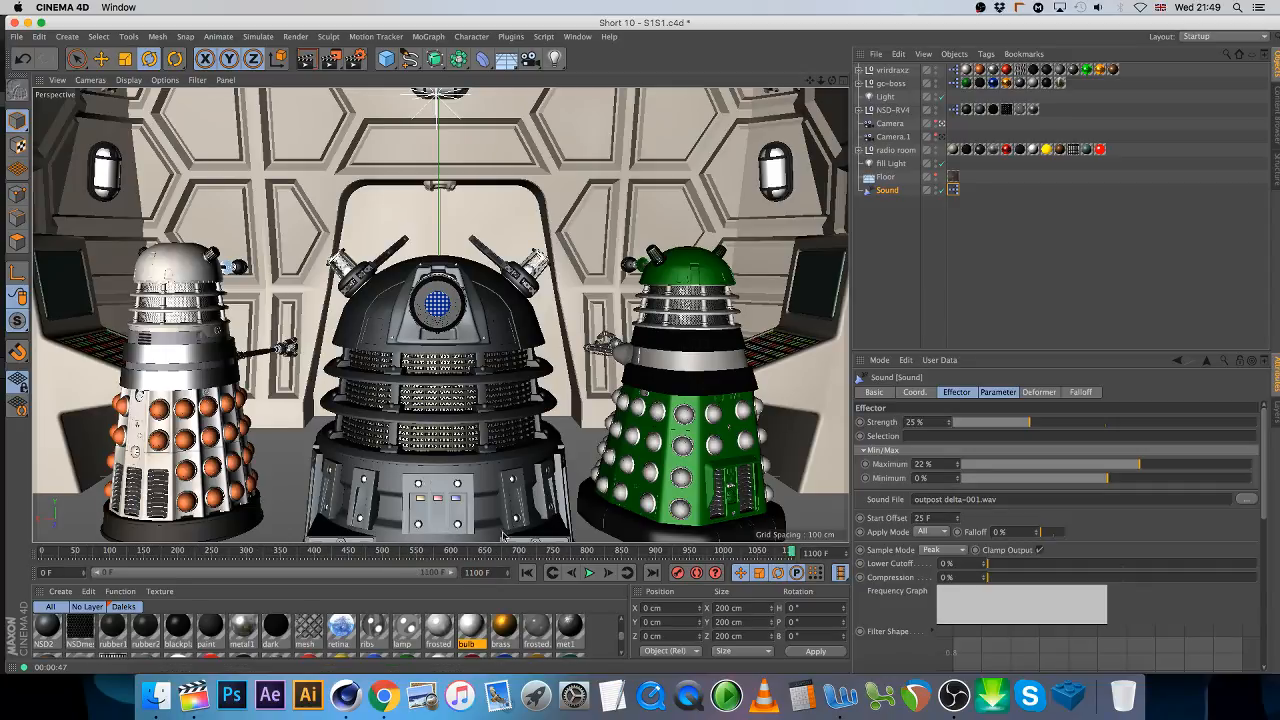
- Pull the Camera back to about Z 232 cm at frame 0 and record a keyframe
{"action": "left_click", "coordinate": [886, 124]}
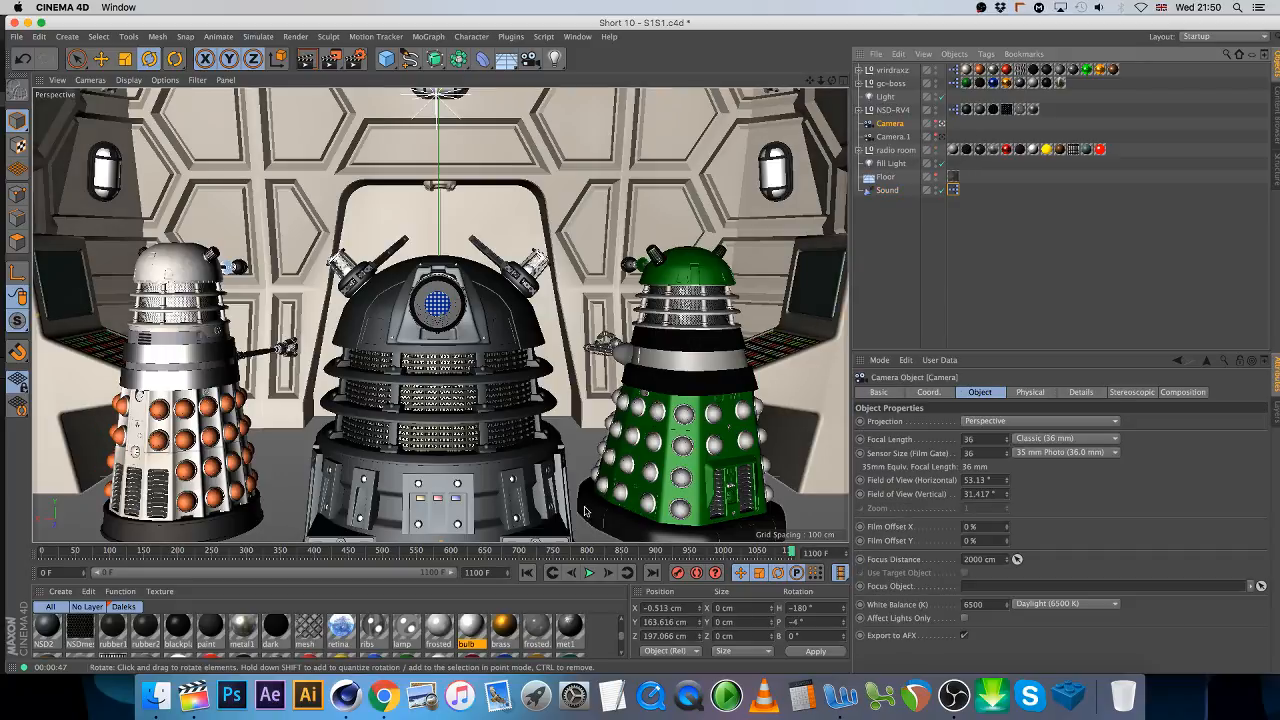
{"action": "left_click", "coordinate": [527, 572]}
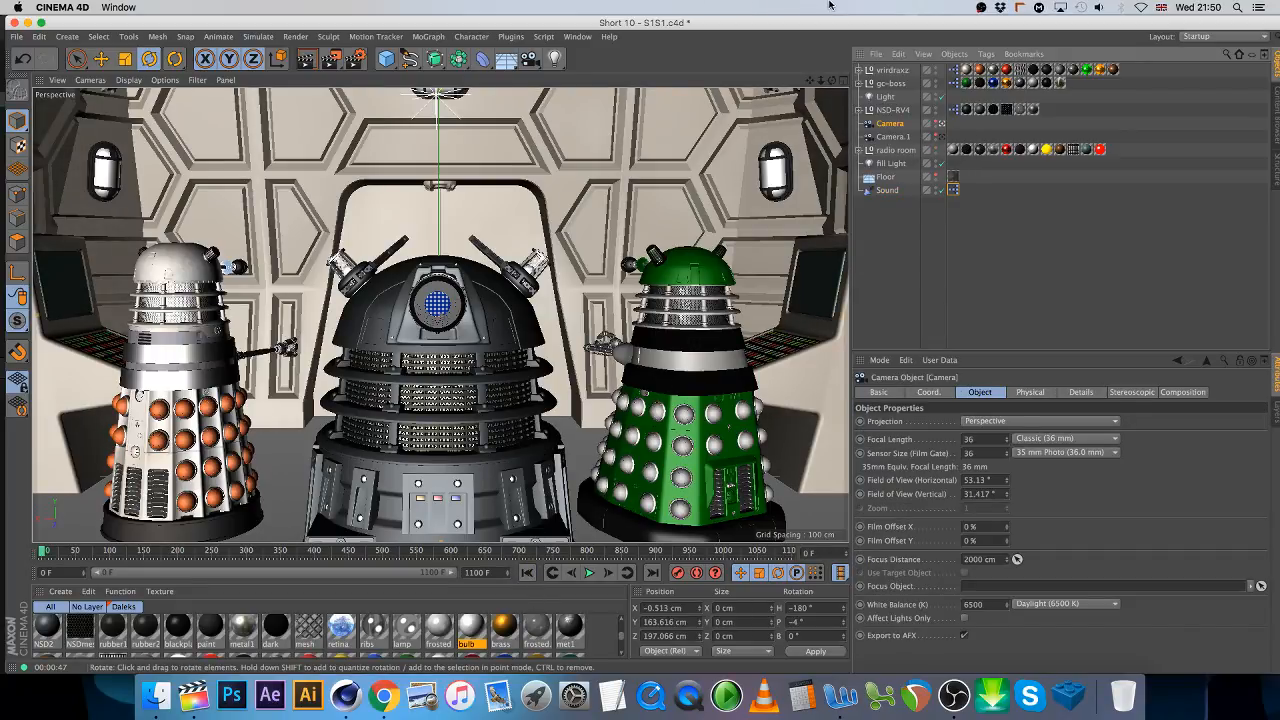
{"action": "left_click_drag", "start_coordinate": [822, 82], "coordinate": [822, 85]}
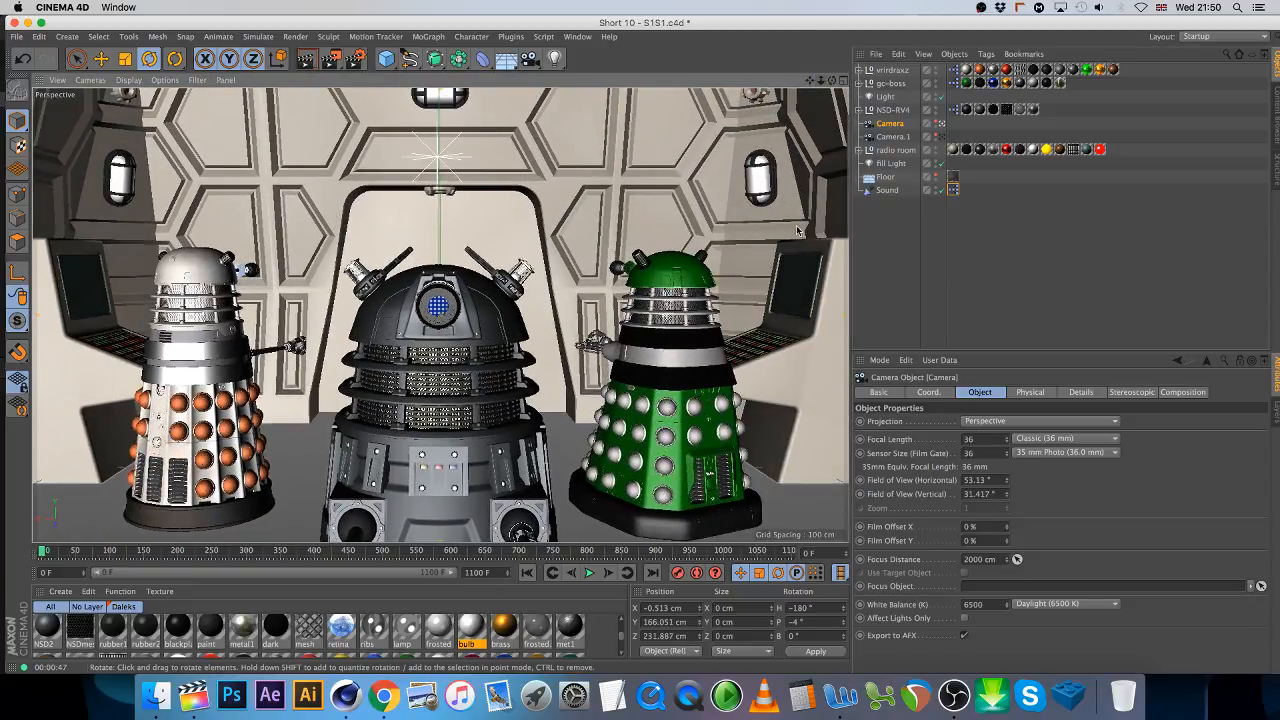
- At frame 1100, move the Camera closer to about Z 165 cm, tilt it up about 5.45°, record a keyframe, and scrub through the move
{"action": "left_click", "coordinate": [653, 573]}
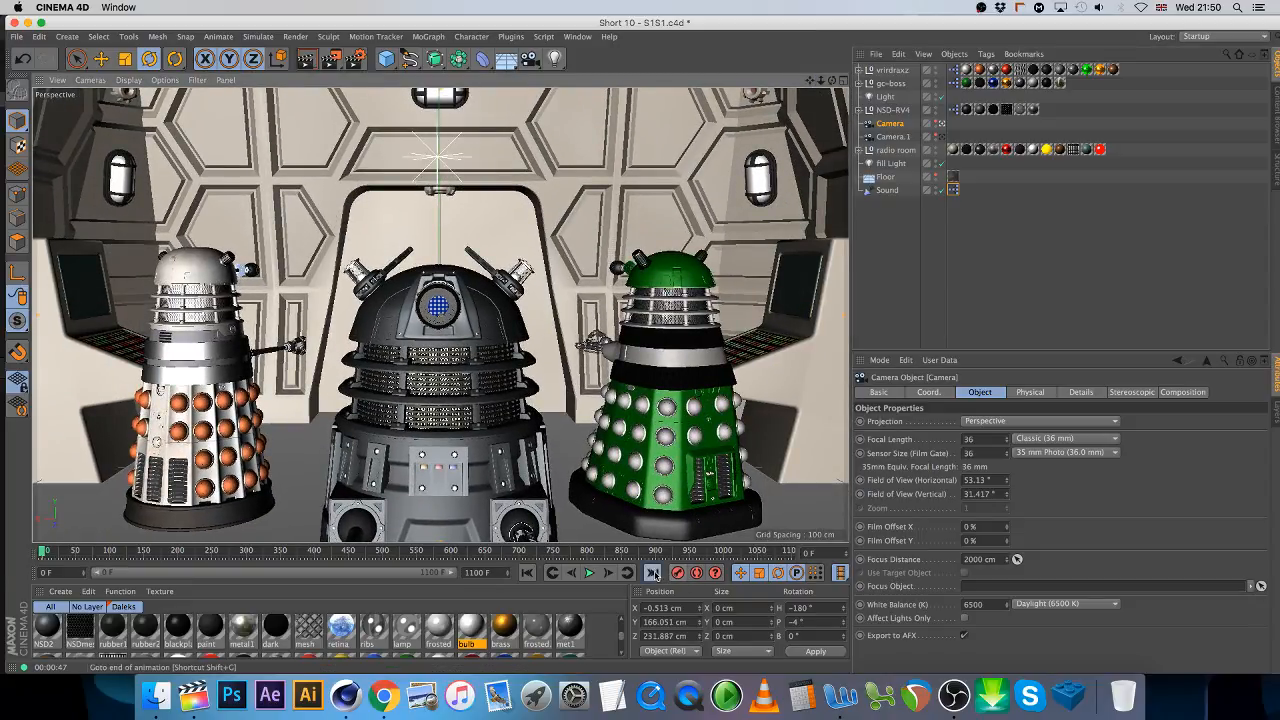
{"action": "mouse_move", "coordinate": [827, 88]}
{"action": "left_mouse_down"}
{"action": "mouse_move", "coordinate": [833, 76]}
{"action": "mouse_move", "coordinate": [818, 73]}
{"action": "left_mouse_up"}
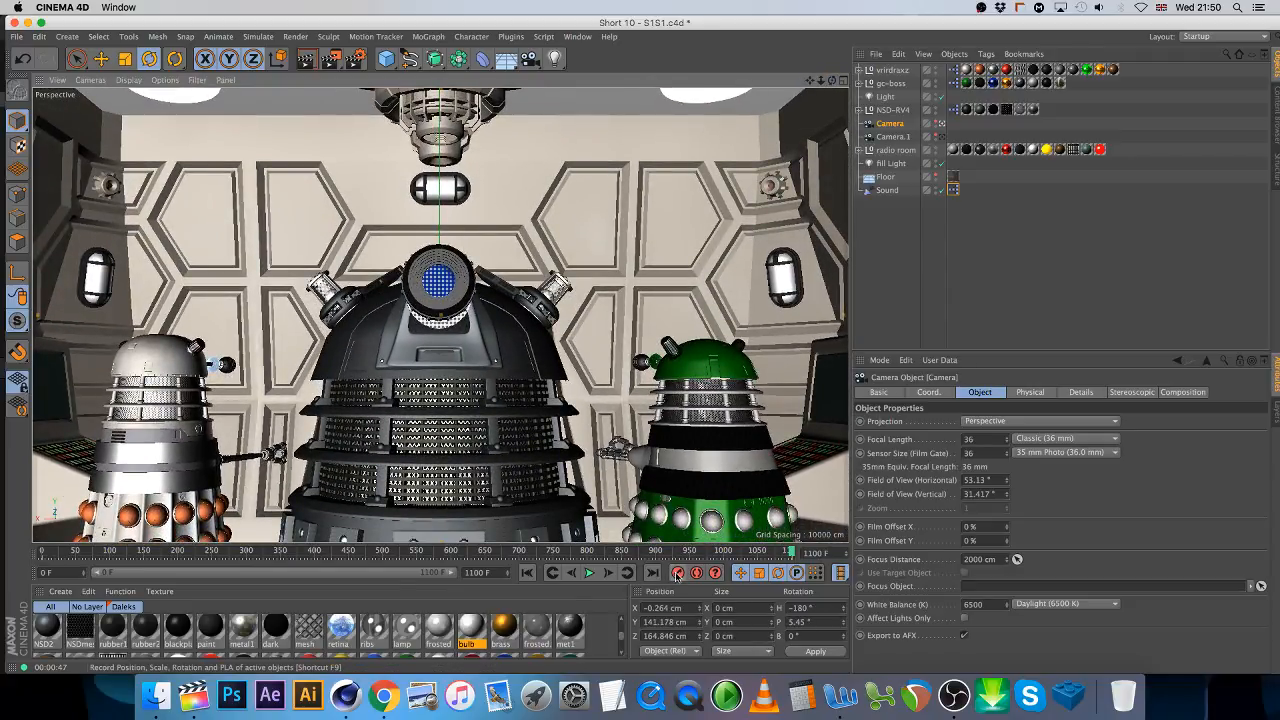
{"action": "left_click_drag", "start_coordinate": [42, 553], "coordinate": [792, 552]}
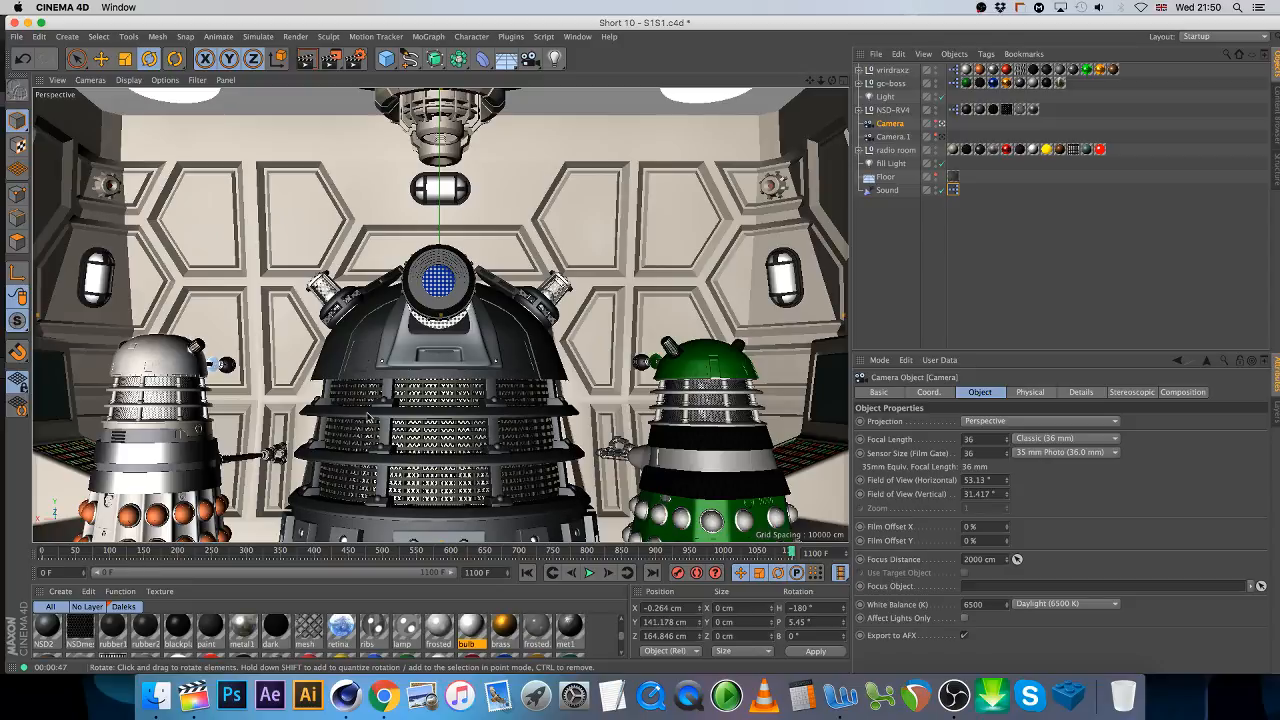
- At frame 0, move the green Dalek (gc-boss) forward and outward to about X -186 cm, Z -219 cm
{"action": "left_click", "coordinate": [733, 497]}
{"action": "left_click", "coordinate": [550, 570]}
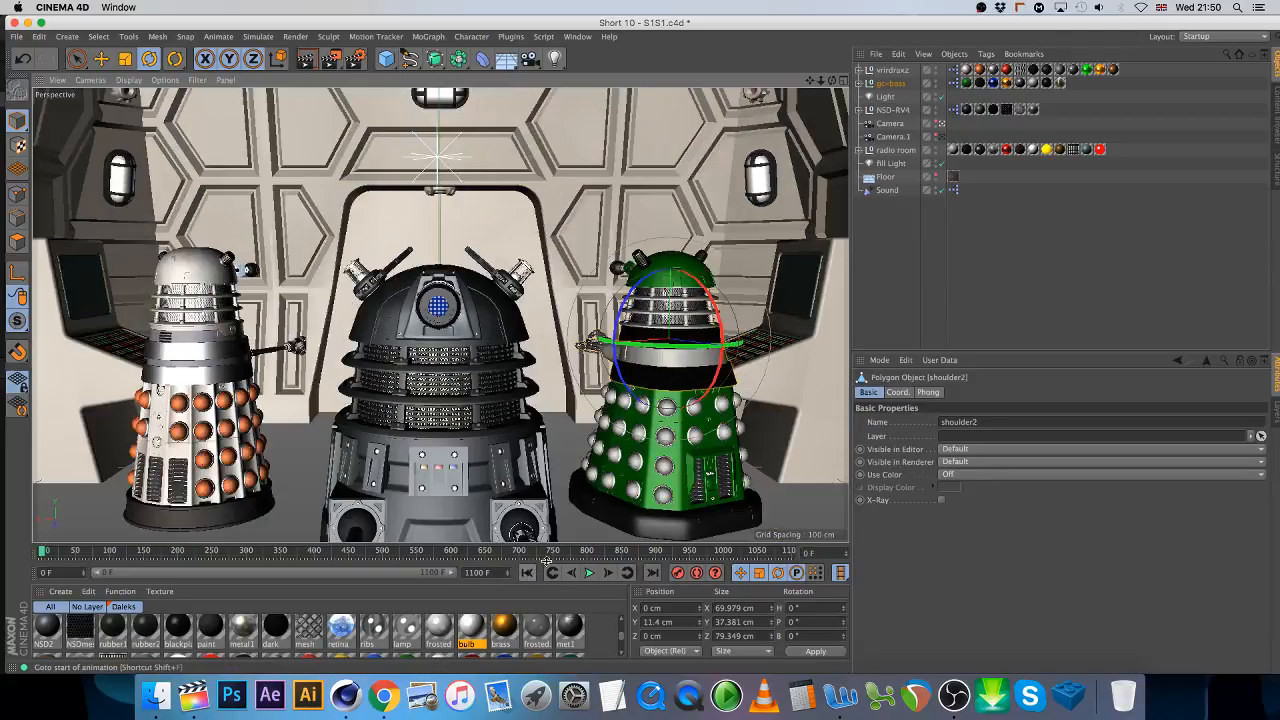
{"action": "left_click", "coordinate": [101, 58]}
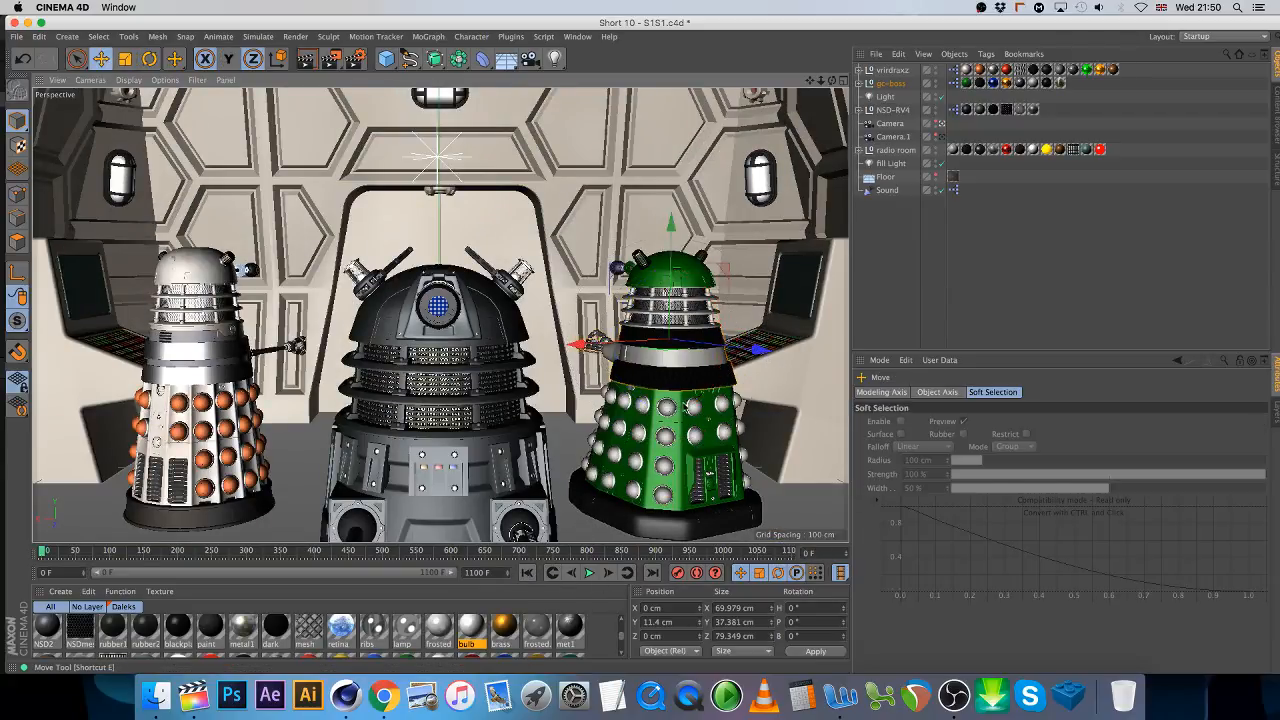
{"action": "left_click", "coordinate": [722, 520]}
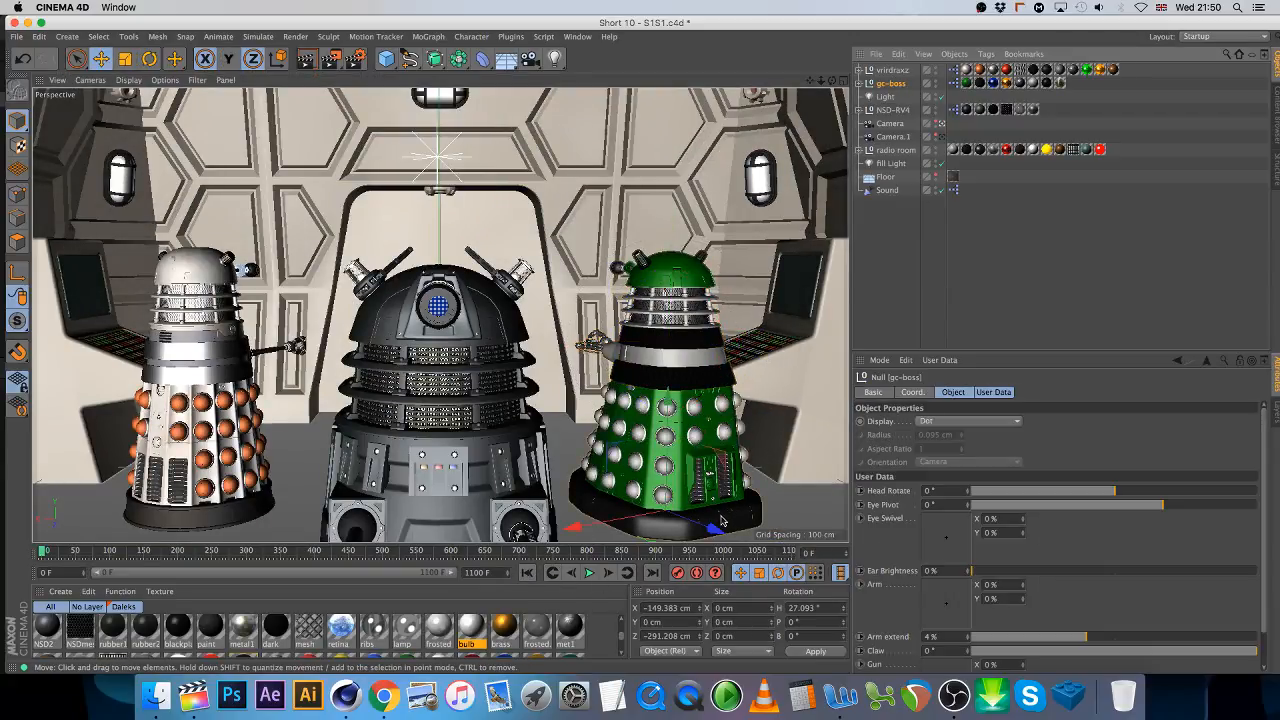
{"action": "left_click_drag", "start_coordinate": [722, 520], "coordinate": [711, 532]}
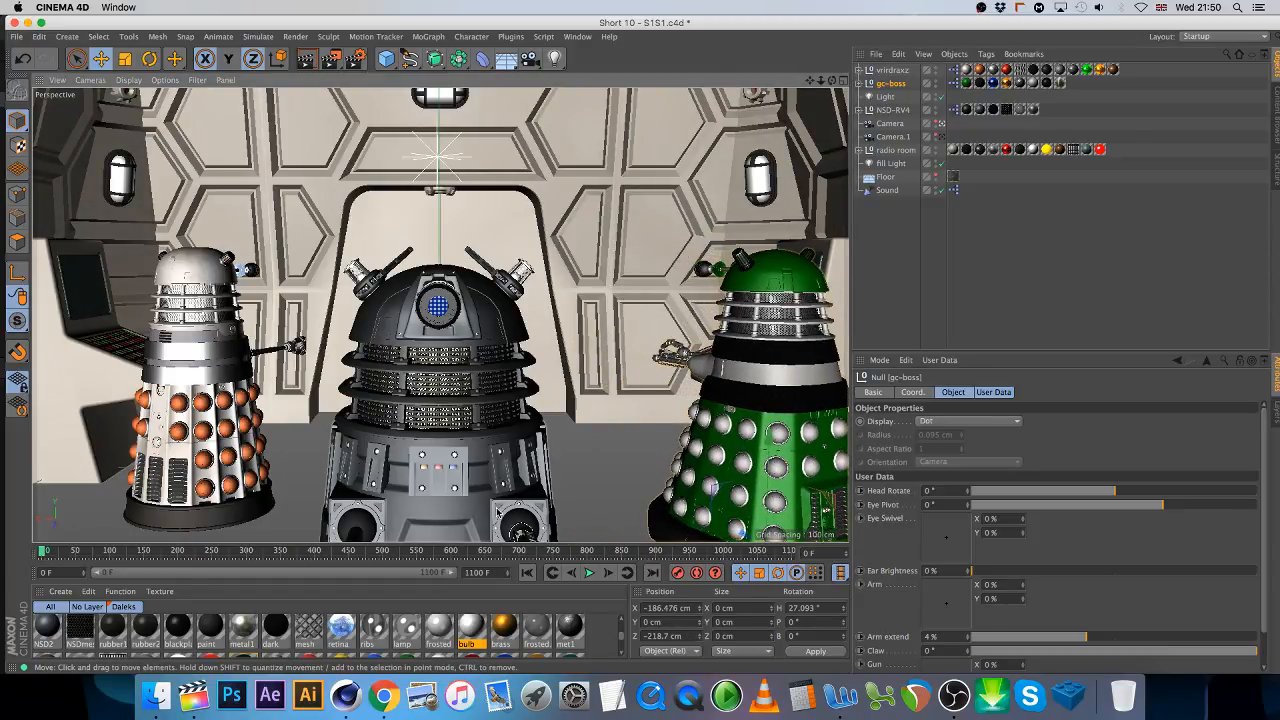
- Open Dalek 12.c4d from the Dalek Types folder and copy its Dalek object
{"action": "left_click", "coordinate": [155, 695]}
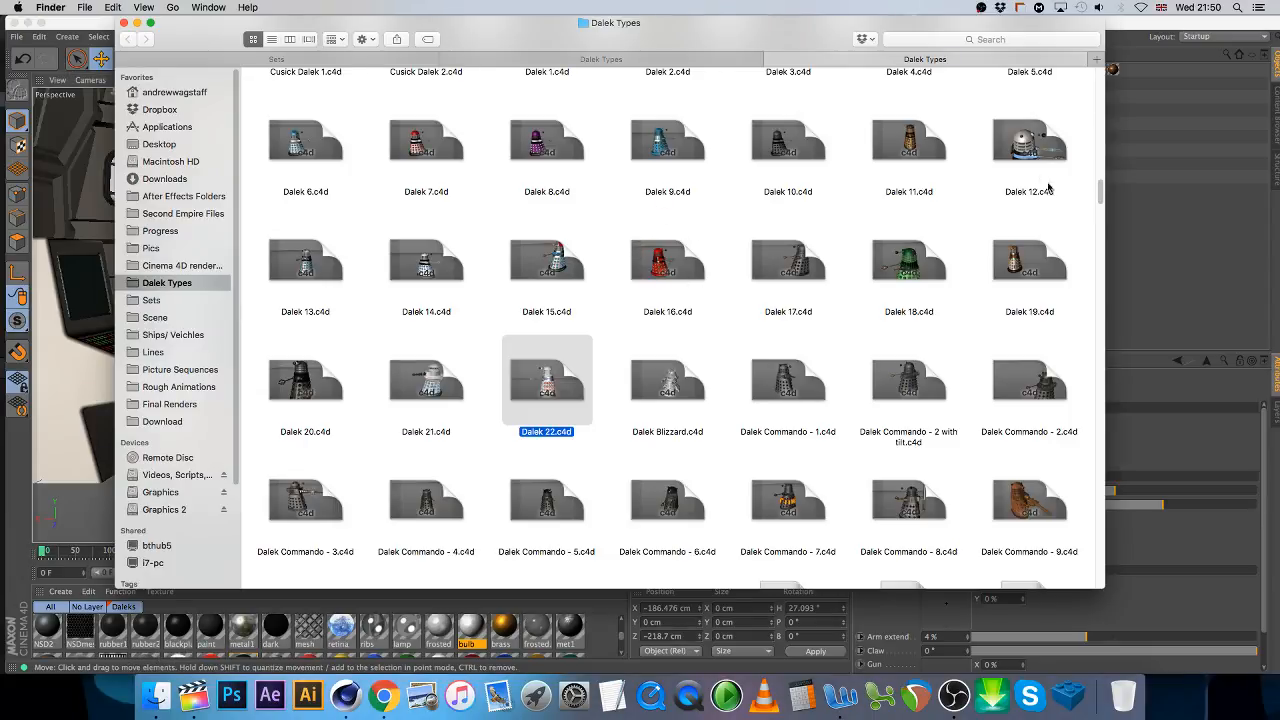
{"action": "double_click", "coordinate": [1030, 145]}
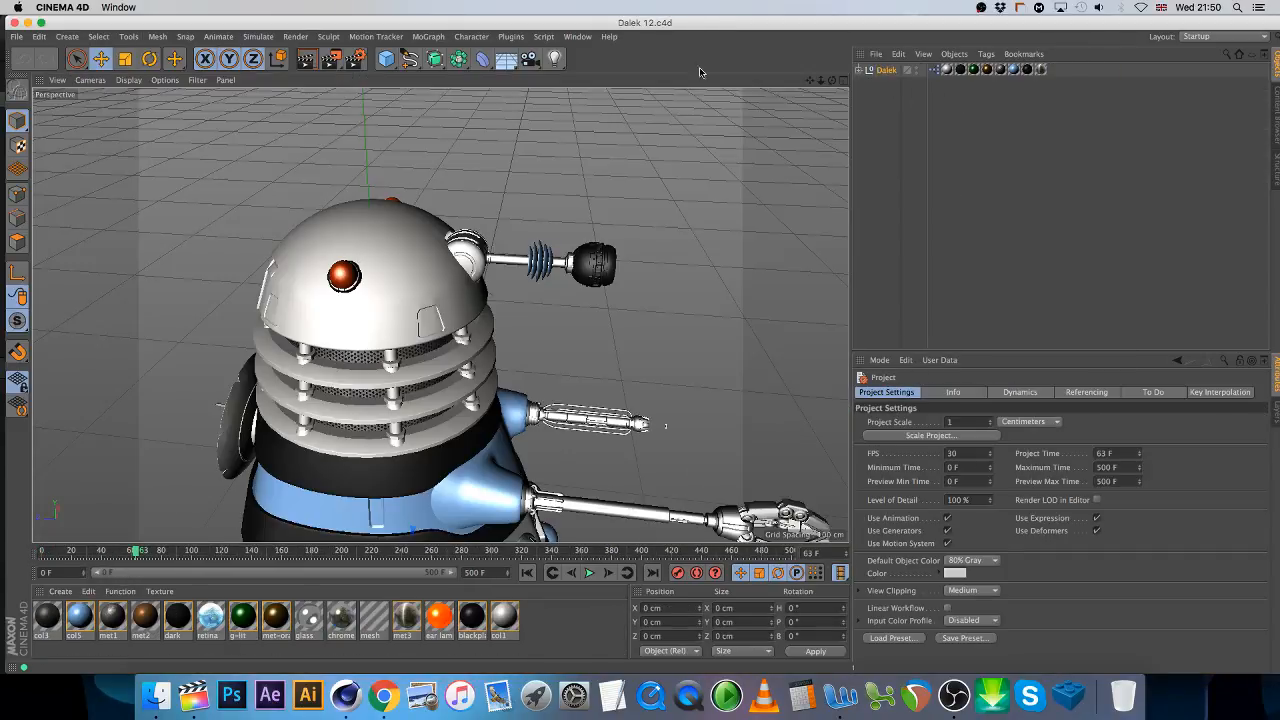
{"action": "left_click", "coordinate": [39, 37]}
{"action": "left_click", "coordinate": [80, 119]}
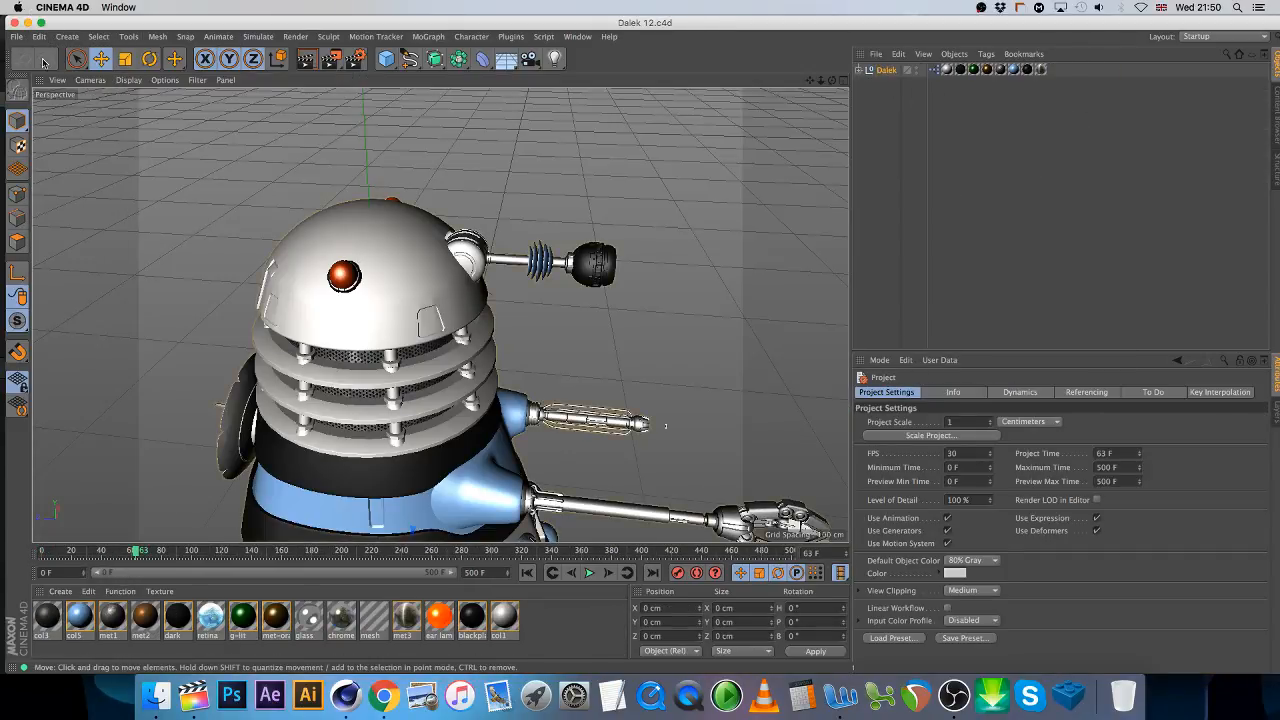
- Switch to the Short 10 - S1S1.c4d scene and paste the copied Dalek into it
{"action": "left_click", "coordinate": [17, 36]}
{"action": "left_click", "coordinate": [34, 117]}
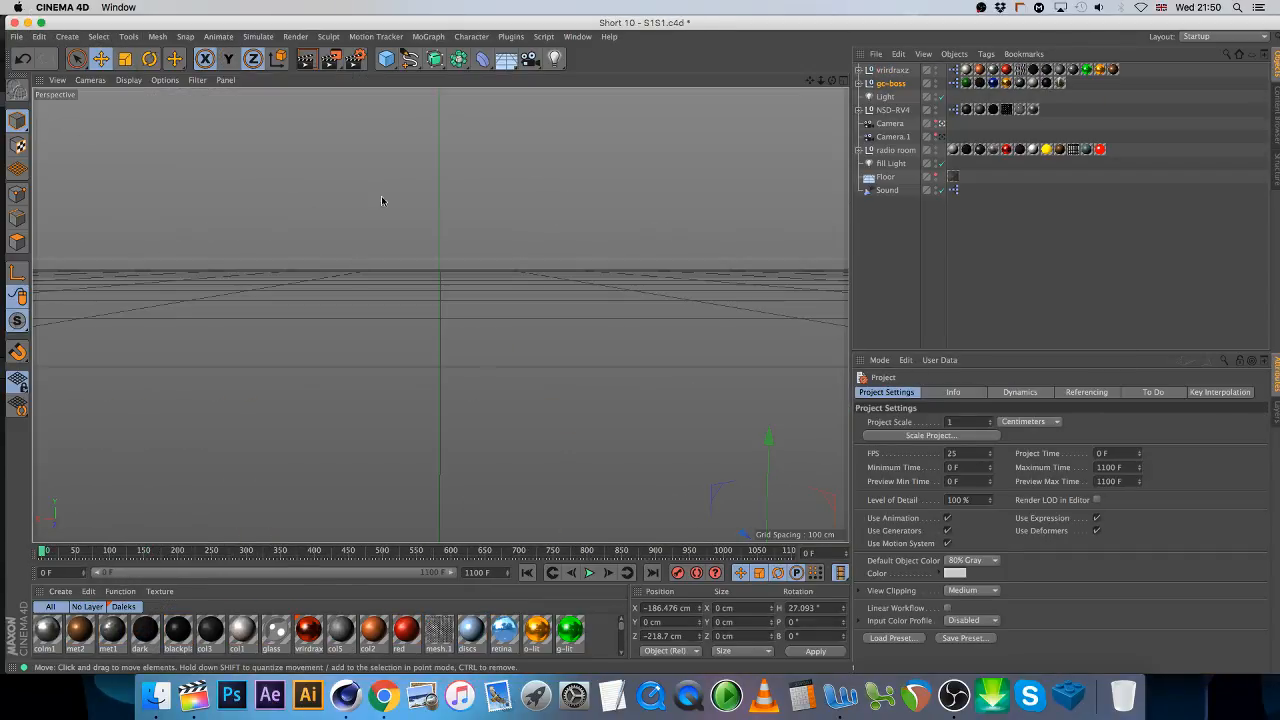
{"action": "key", "text": "super+v"}
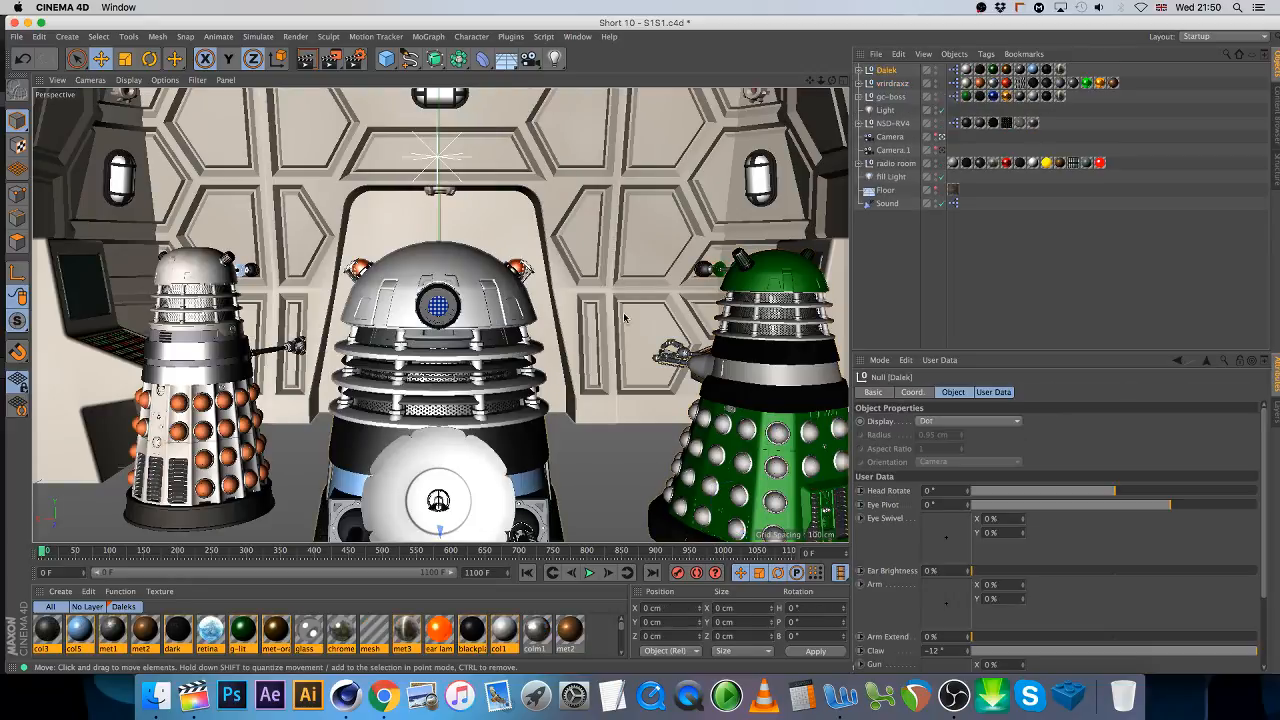
- Rotate the pasted Dalek about its vertical axis only, to a heading of -52°
{"action": "key", "text": "r"}
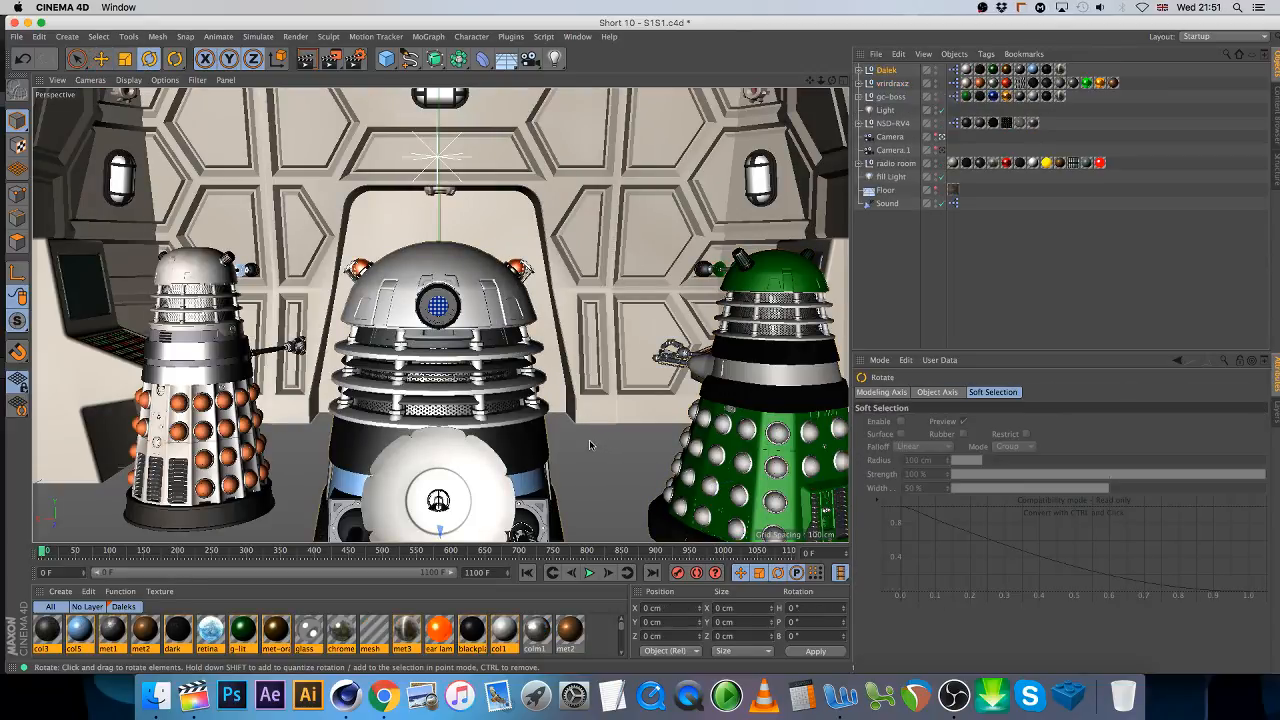
{"action": "left_click", "coordinate": [205, 58]}
{"action": "left_click", "coordinate": [253, 58]}
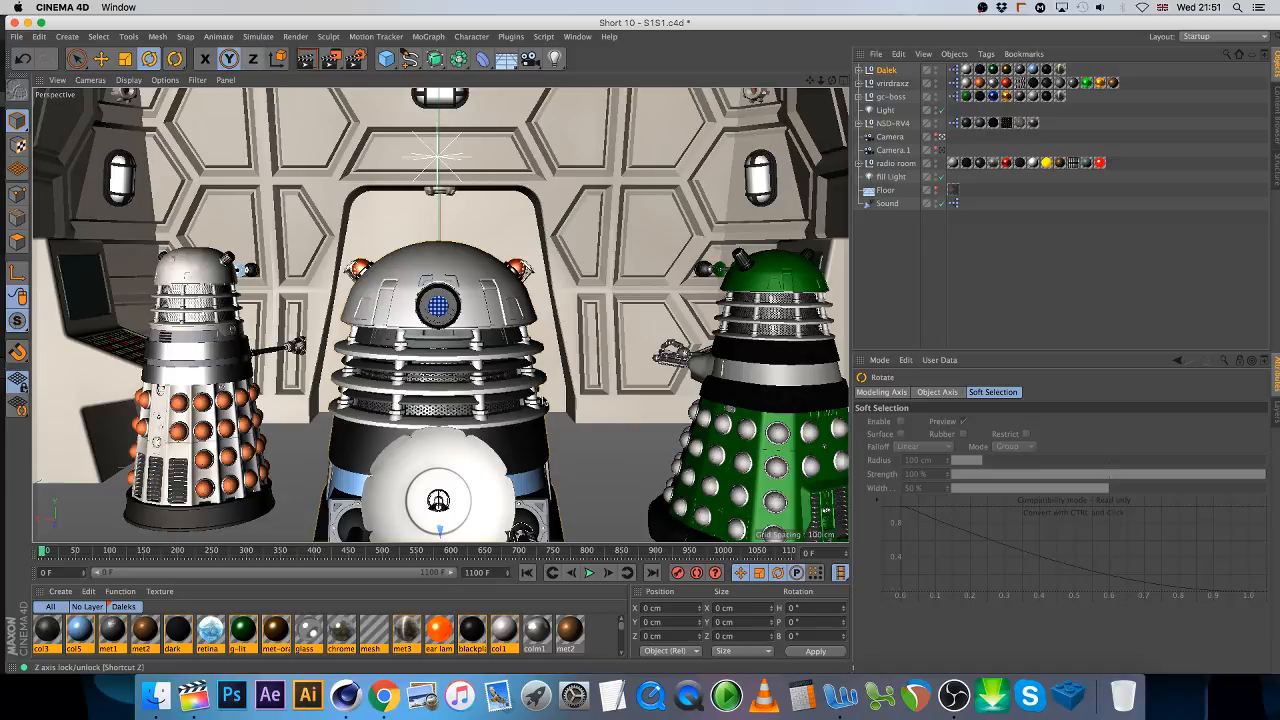
{"action": "left_click_drag", "start_coordinate": [443, 435], "coordinate": [382, 426]}
- Move the pasted Dalek to about X 162 cm, Z -50 cm and set its Head Rotate to 31°
{"action": "left_click", "coordinate": [100, 58]}
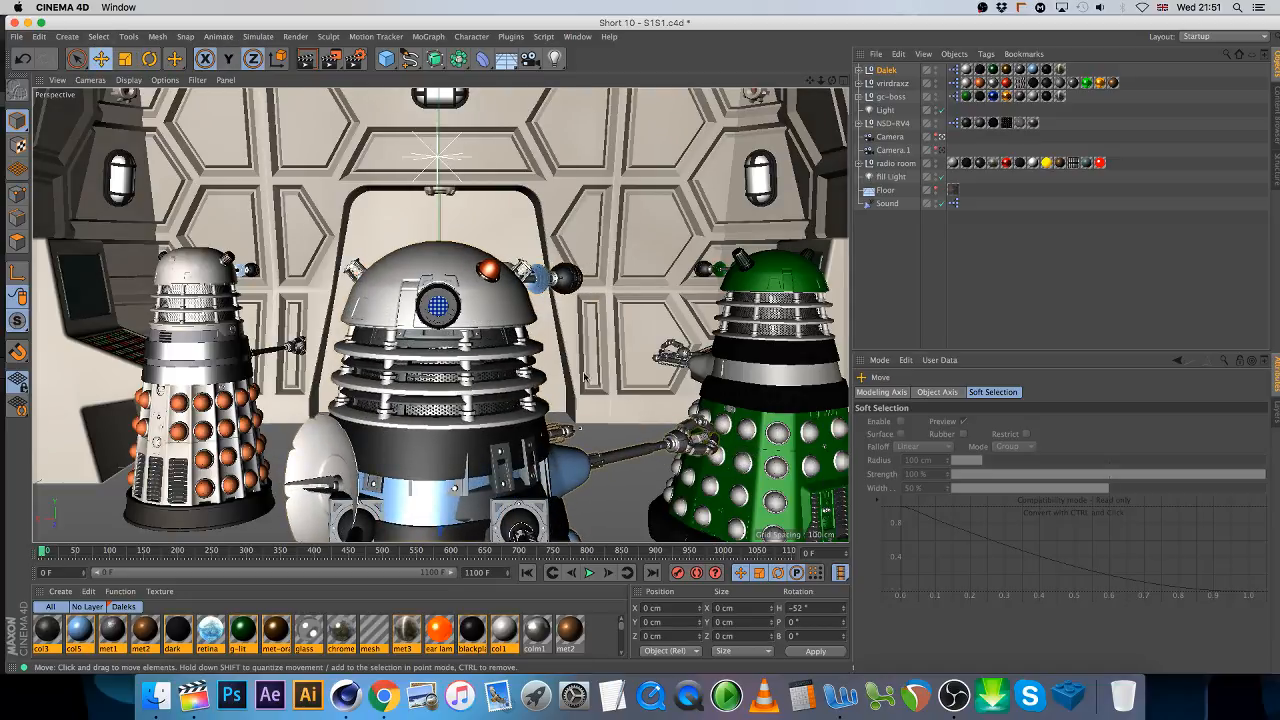
{"action": "left_click_drag", "start_coordinate": [367, 444], "coordinate": [70, 445]}
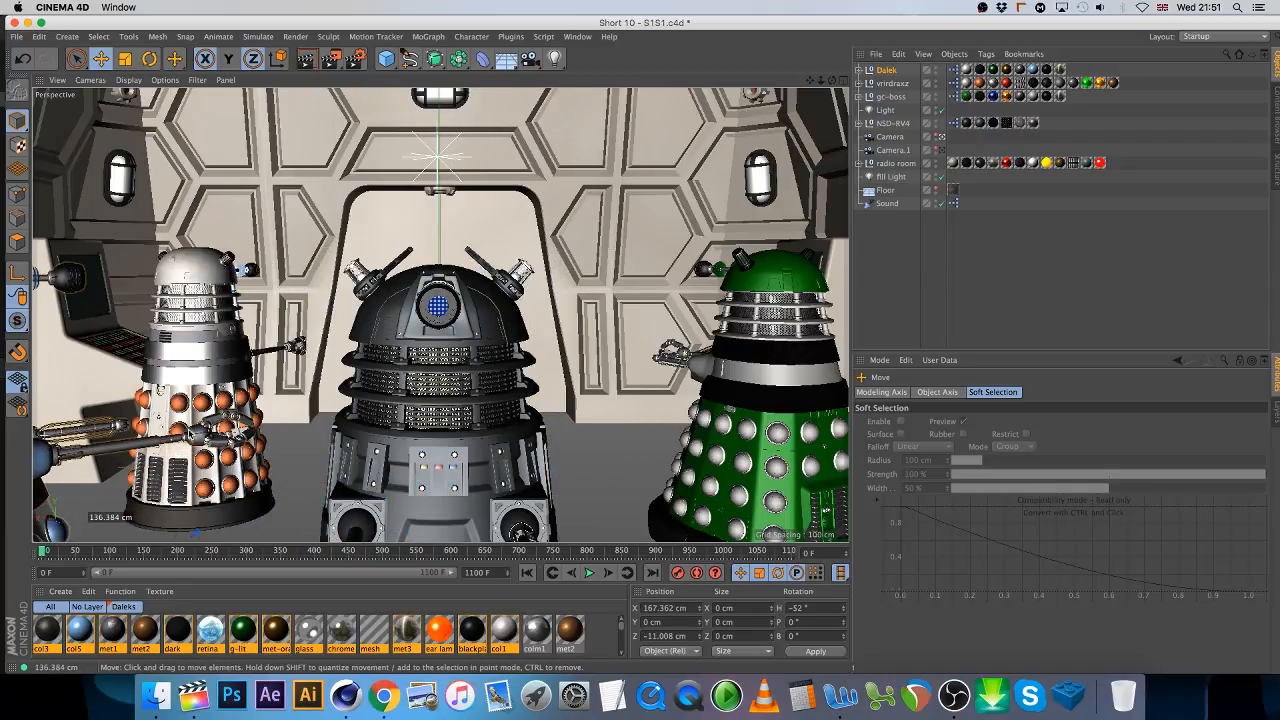
{"action": "left_click_drag", "start_coordinate": [722, 250], "coordinate": [769, 227]}
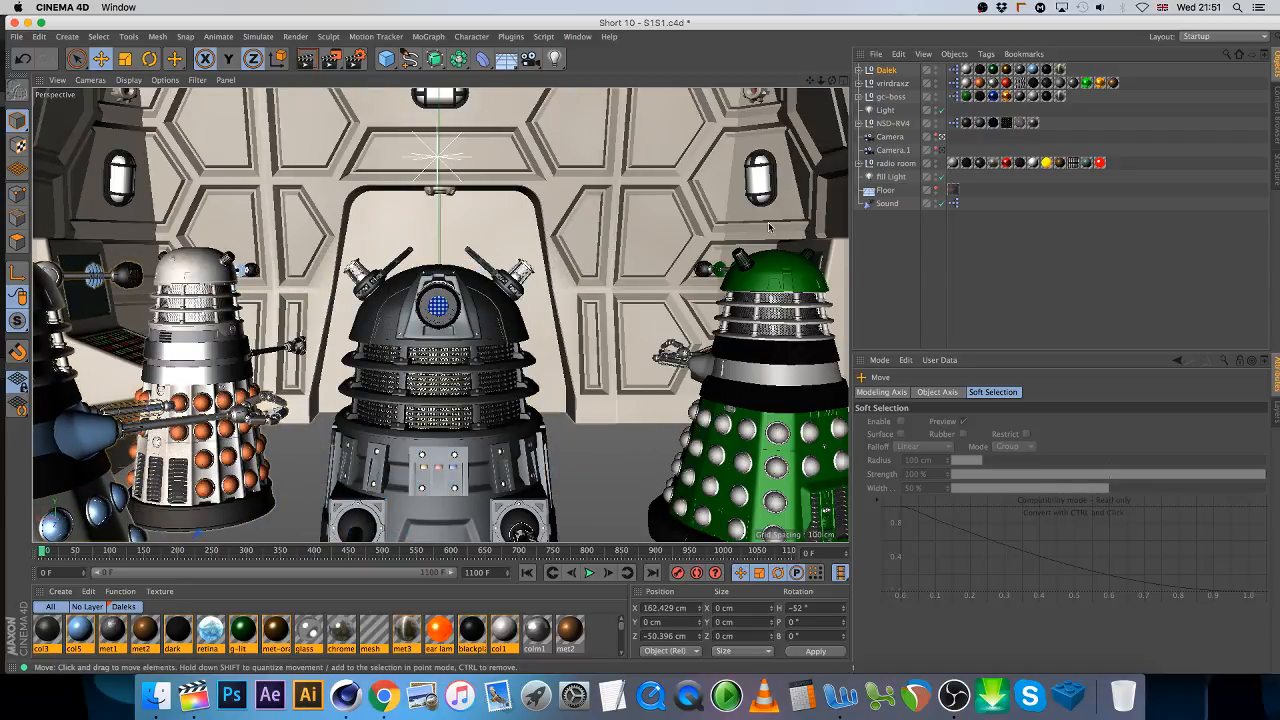
{"action": "left_click", "coordinate": [885, 70]}
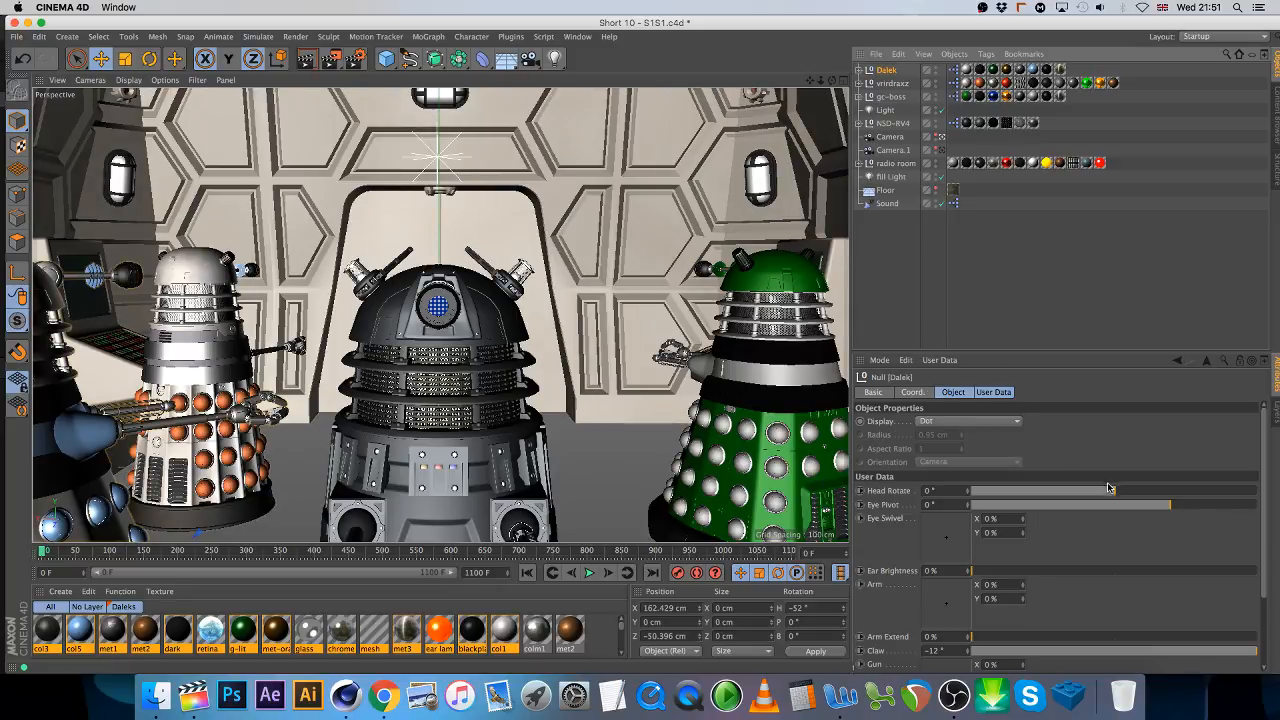
{"action": "left_click_drag", "start_coordinate": [1108, 488], "coordinate": [1140, 487]}
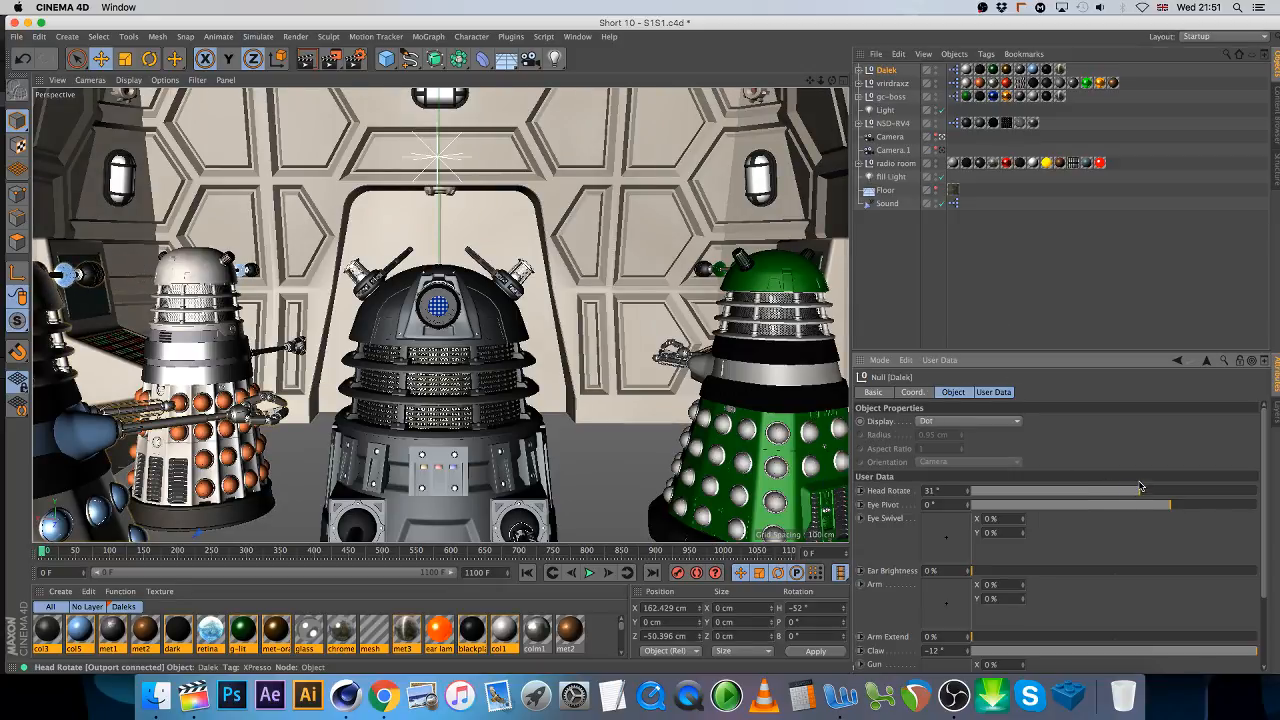
- Shift the green Dalek (gc-boss) to about X -192 cm, Z -222 cm and record its keyframe at frame 0
{"action": "left_click", "coordinate": [891, 97]}
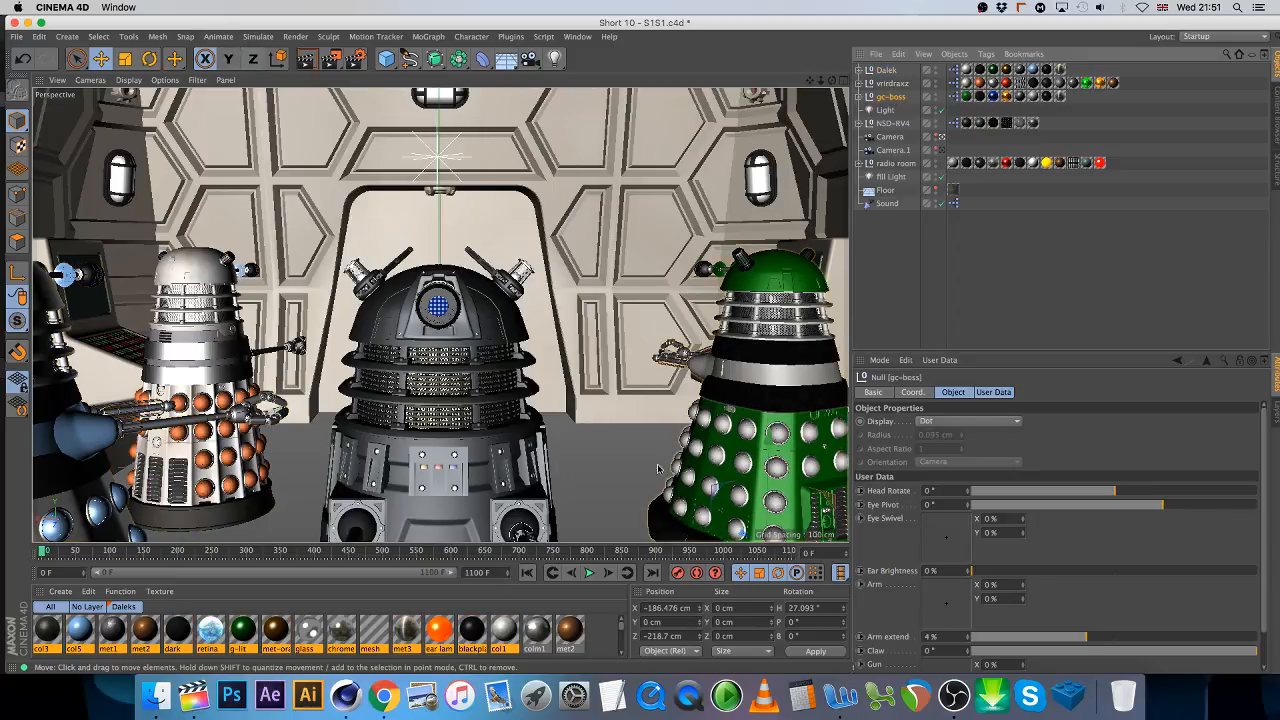
{"action": "left_click_drag", "start_coordinate": [636, 455], "coordinate": [623, 448]}
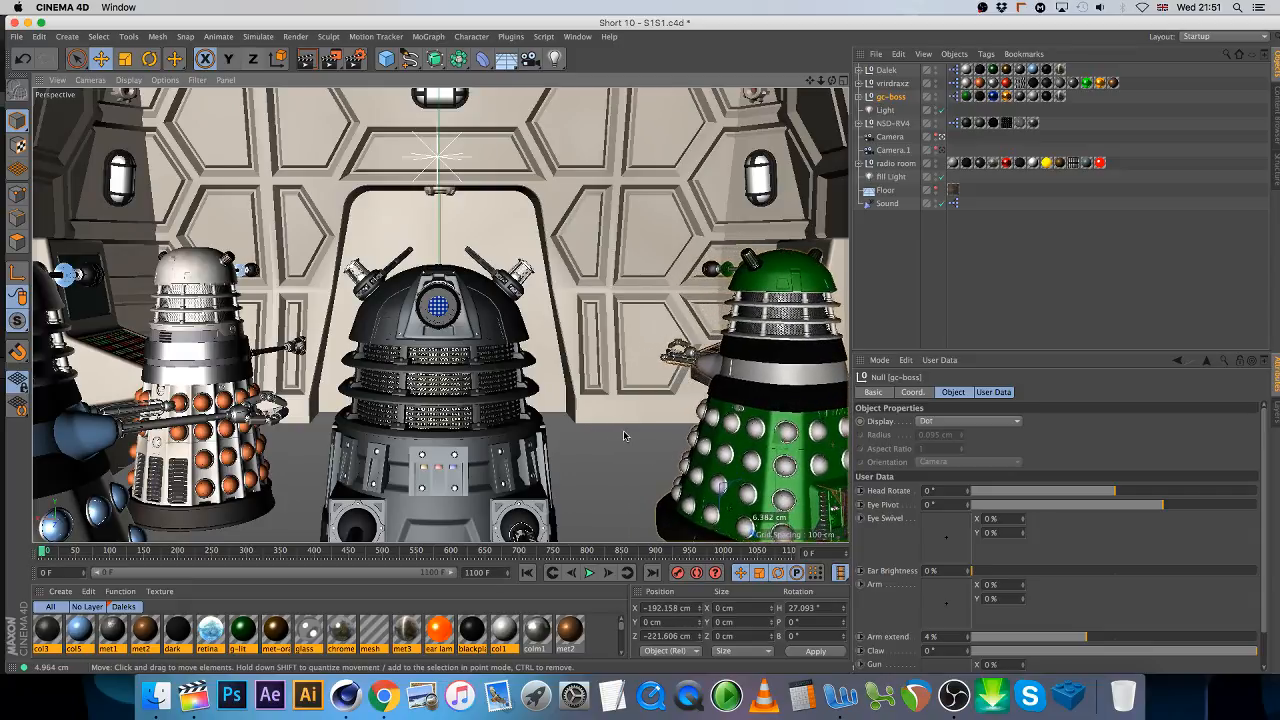
{"action": "left_click", "coordinate": [205, 60]}
{"action": "left_click", "coordinate": [253, 60]}
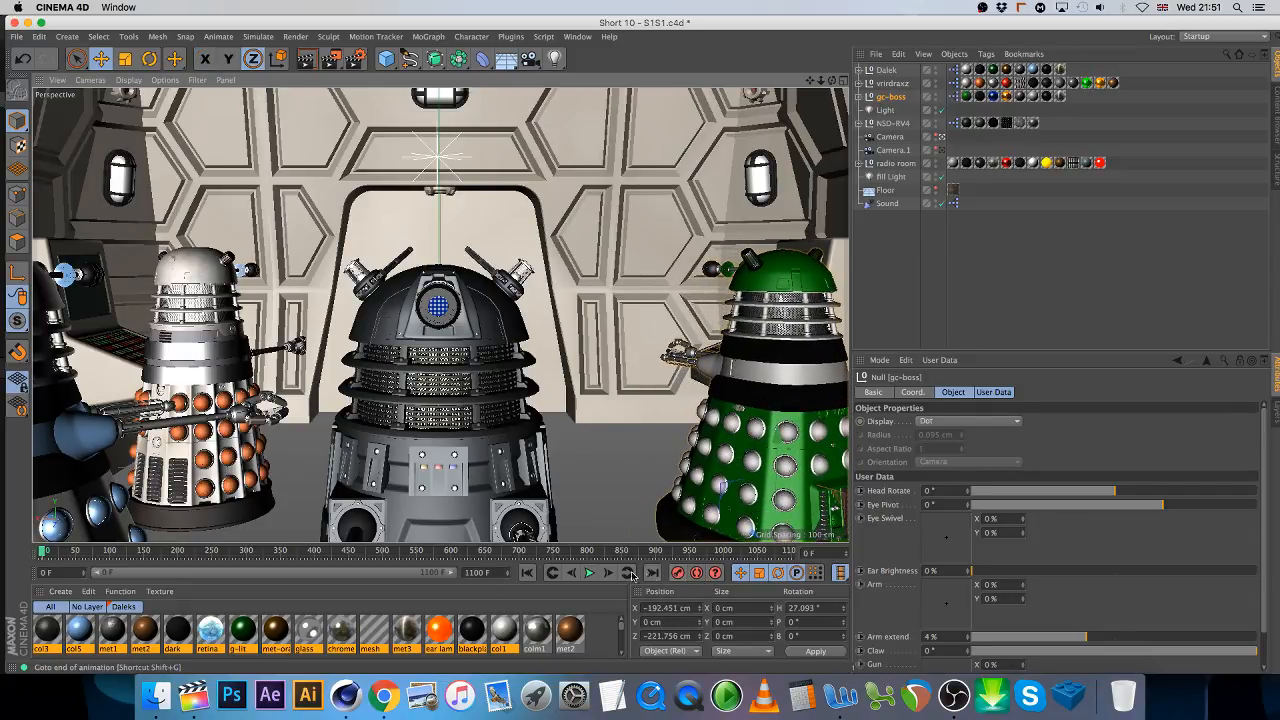
- At frame 150, move gc-boss to about X -162 cm, Z -282 cm and record a keyframe
{"action": "left_click", "coordinate": [144, 552]}
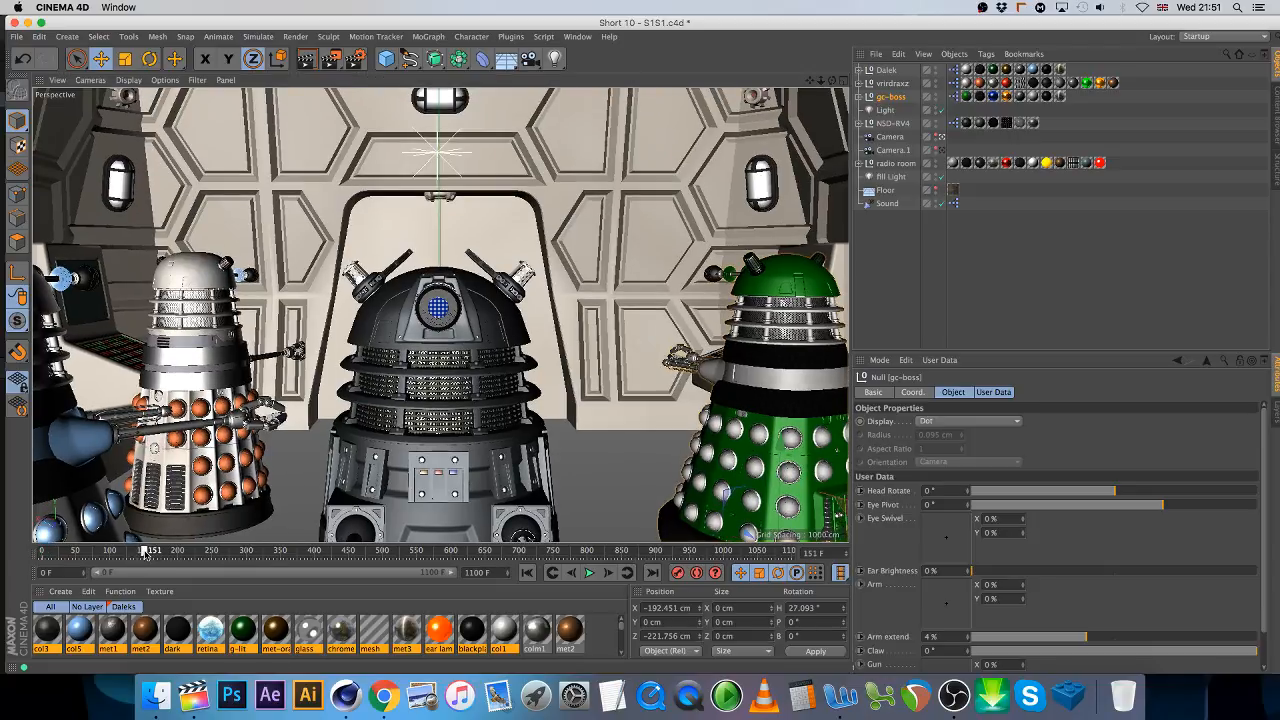
{"action": "left_click_drag", "start_coordinate": [144, 553], "coordinate": [143, 553]}
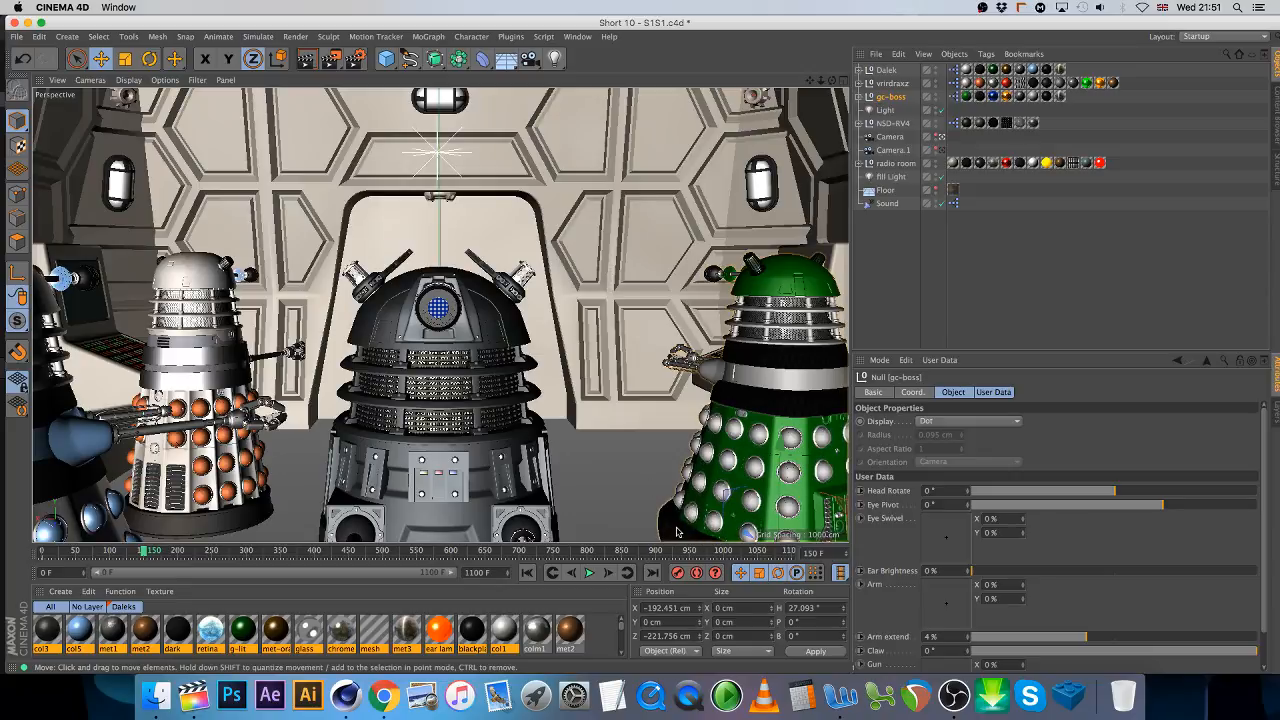
{"action": "left_click_drag", "start_coordinate": [686, 522], "coordinate": [598, 475]}
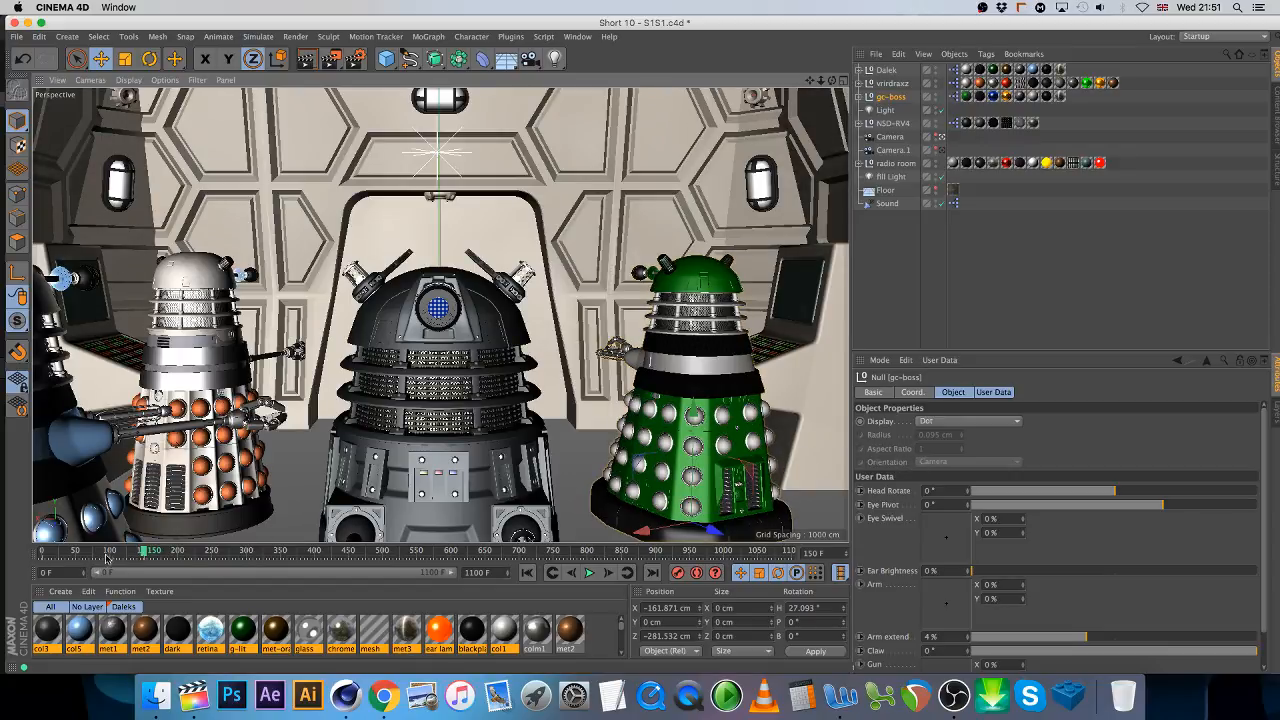
- Animate gc-boss's Head Rotate with keyframes at 0° on frame 100 and 47° on frame 150
{"action": "left_click", "coordinate": [110, 551]}
{"action": "left_click_drag", "start_coordinate": [110, 553], "coordinate": [112, 553]}
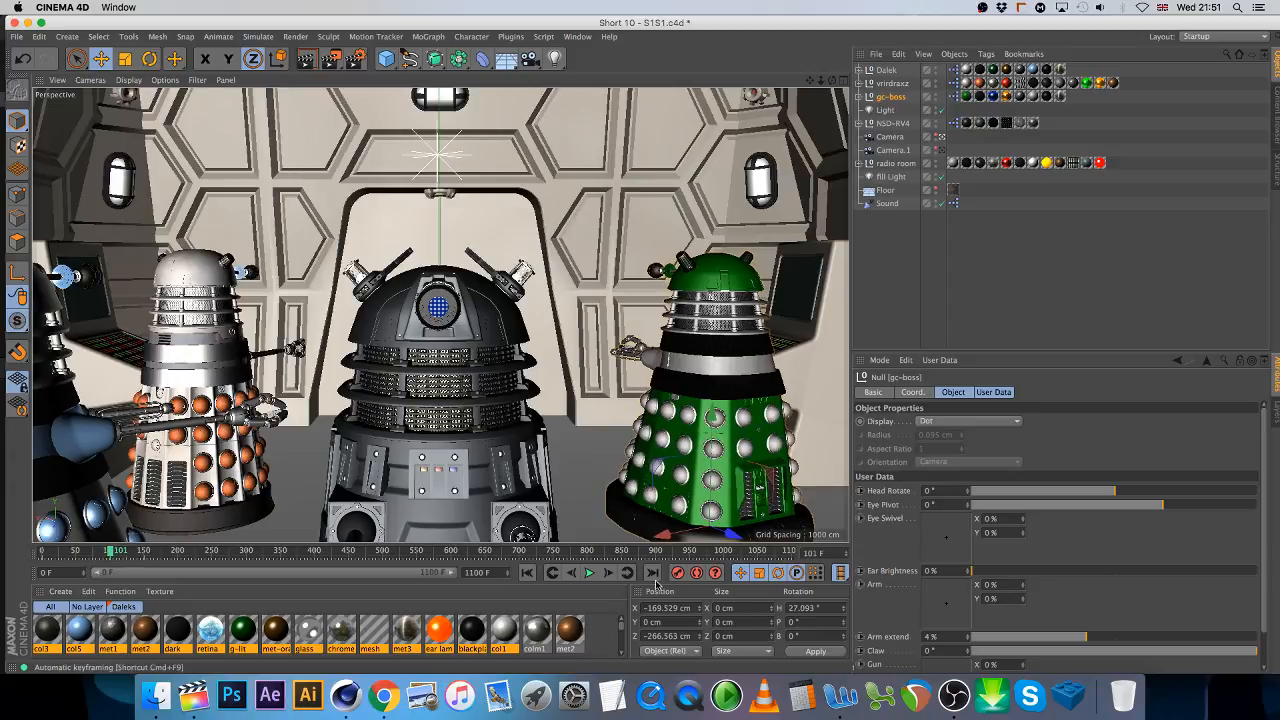
{"action": "left_click", "coordinate": [569, 573]}
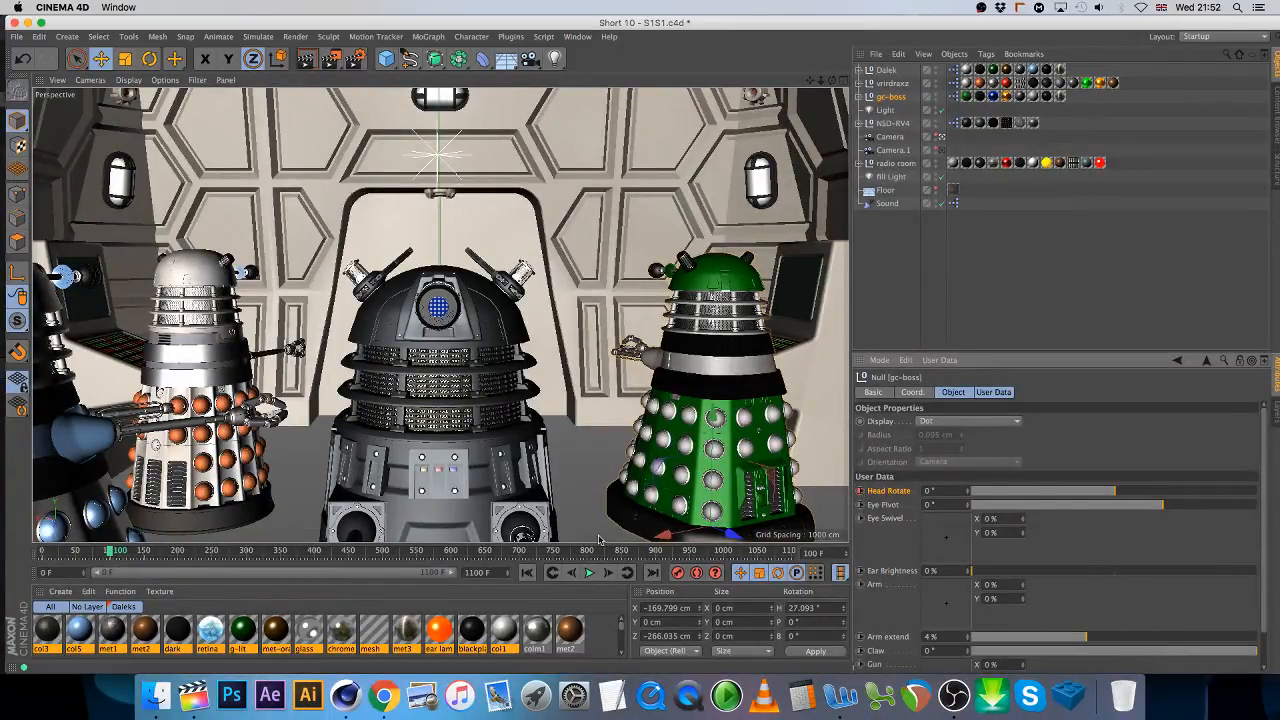
{"action": "left_click", "coordinate": [143, 552]}
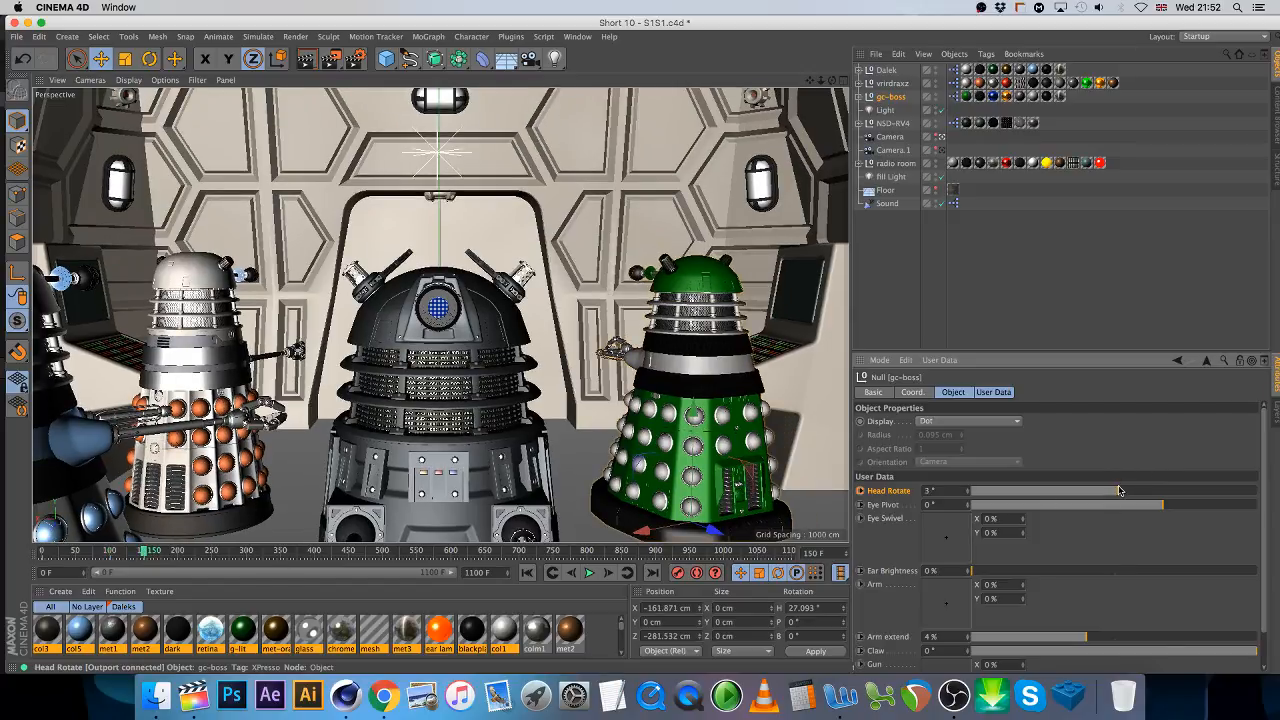
{"action": "left_click_drag", "start_coordinate": [1119, 490], "coordinate": [1153, 490]}
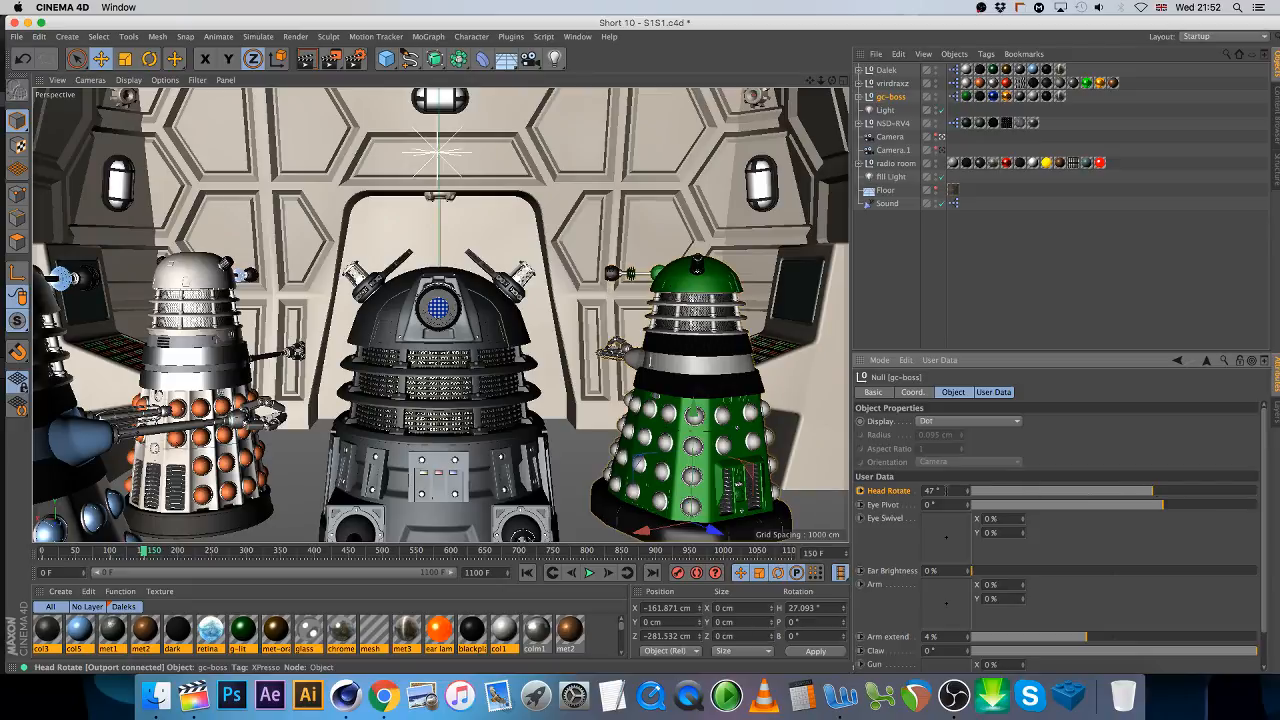
{"action": "left_click", "coordinate": [859, 490]}
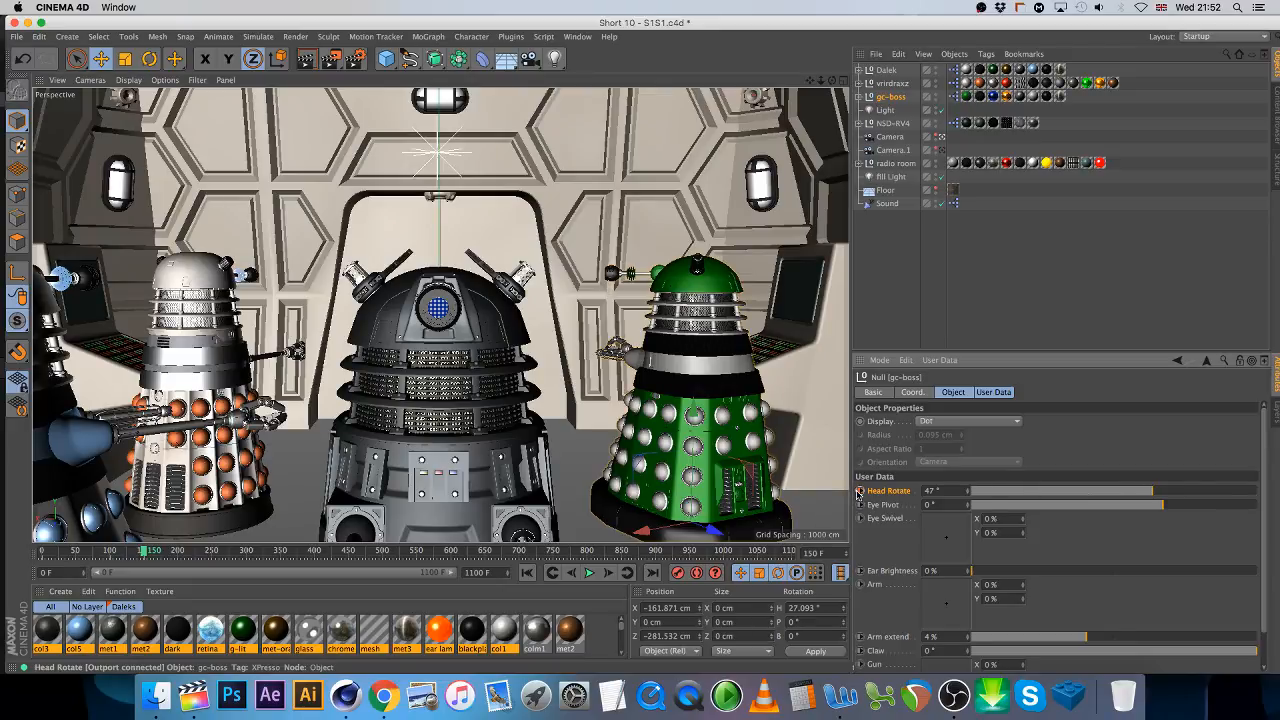
- Keyframe vrirdraxz's Head Rotate at 0° on frame 150 and -55° on frame 226
{"action": "left_click", "coordinate": [893, 84]}
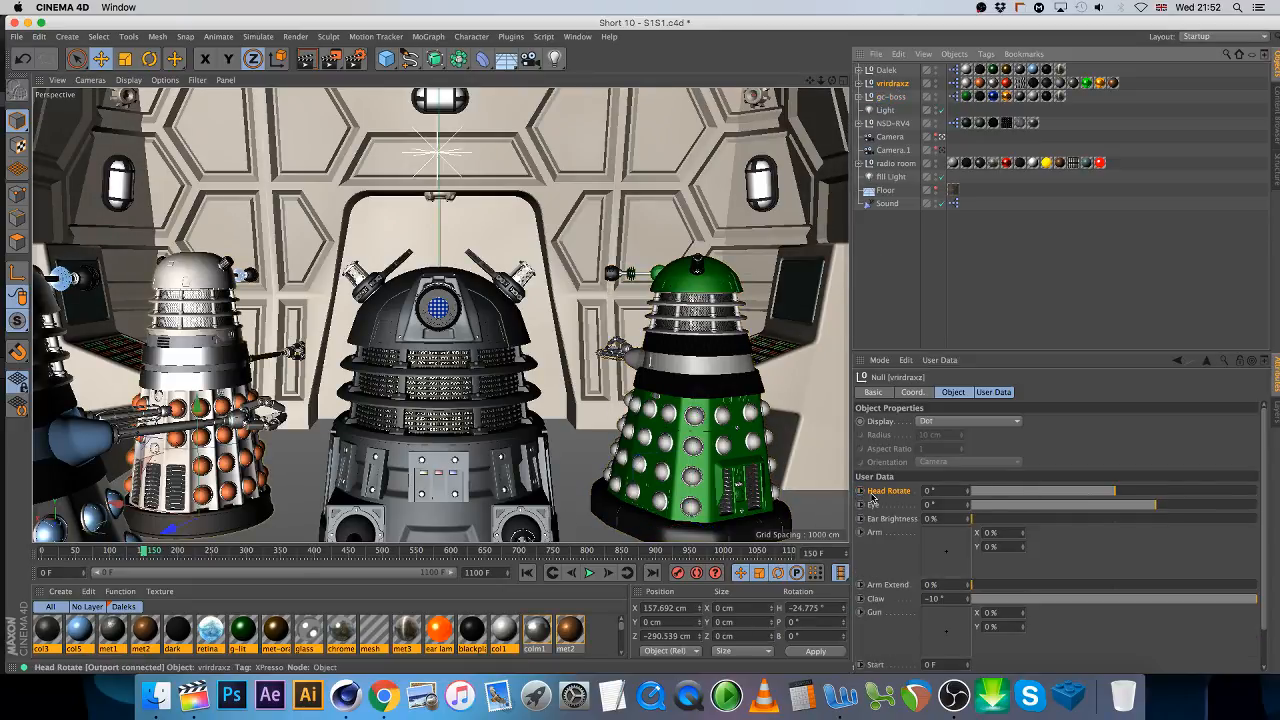
{"action": "left_click", "coordinate": [197, 551]}
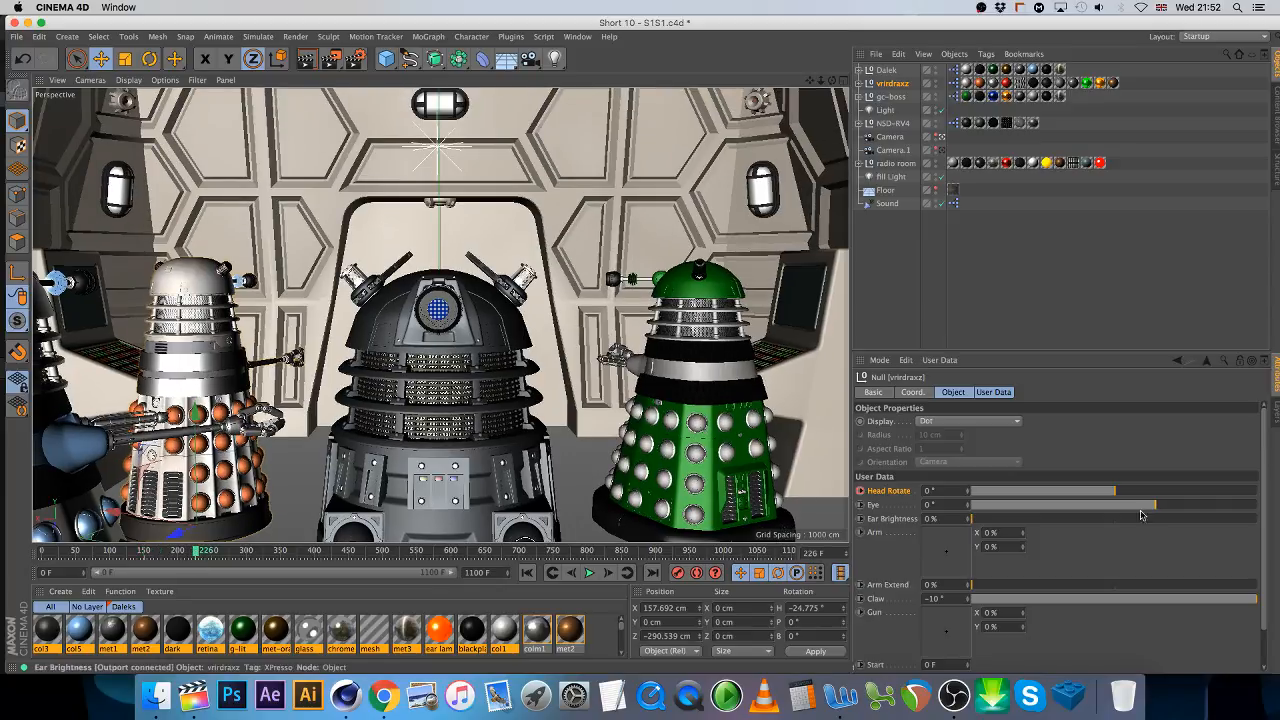
{"action": "left_click_drag", "start_coordinate": [1115, 492], "coordinate": [1071, 492]}
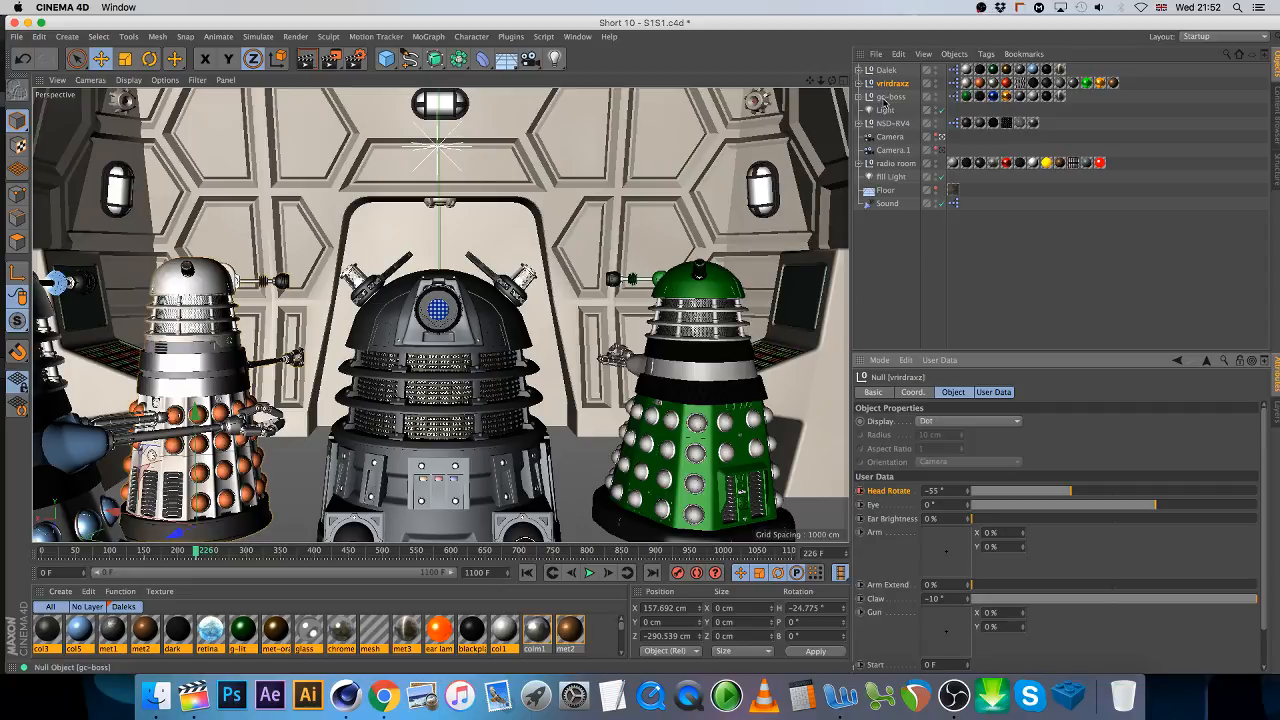
- Keyframe the pasted Dalek's Head Rotate at 31° on frame 226 and -62° on frame 347
{"action": "left_click", "coordinate": [886, 70]}
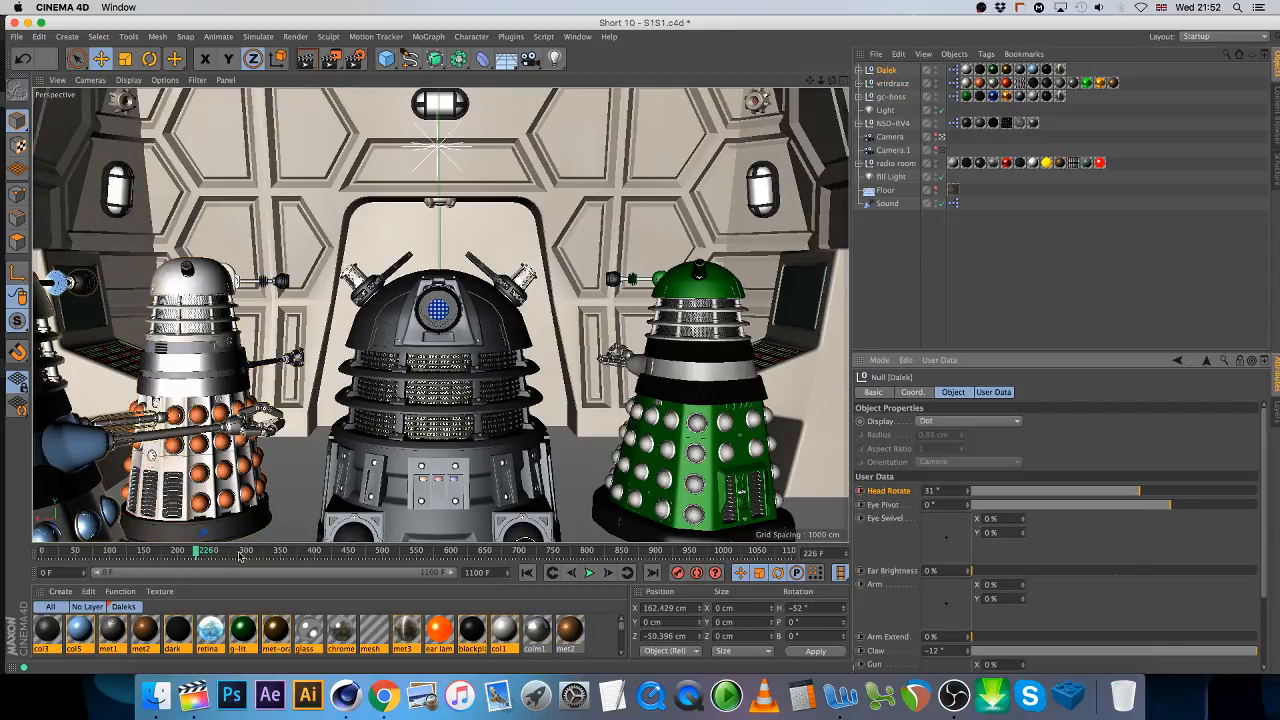
{"action": "left_click", "coordinate": [277, 553]}
{"action": "left_click_drag", "start_coordinate": [1139, 491], "coordinate": [1066, 483]}
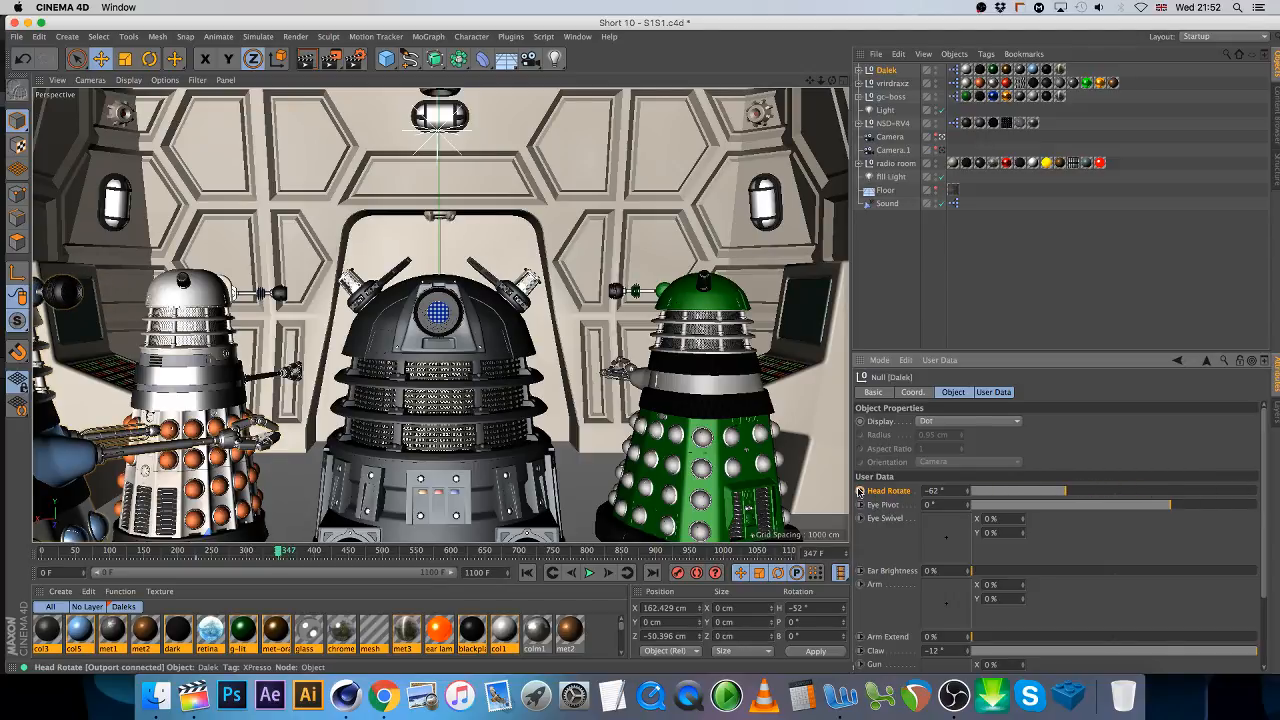
{"action": "left_click", "coordinate": [861, 492], "text": "ctrl"}
- Hold the pasted Dalek's Head Rotate at -62° with a keyframe on frame 417 and set it to 27° on frame 501
{"action": "left_click", "coordinate": [326, 551]}
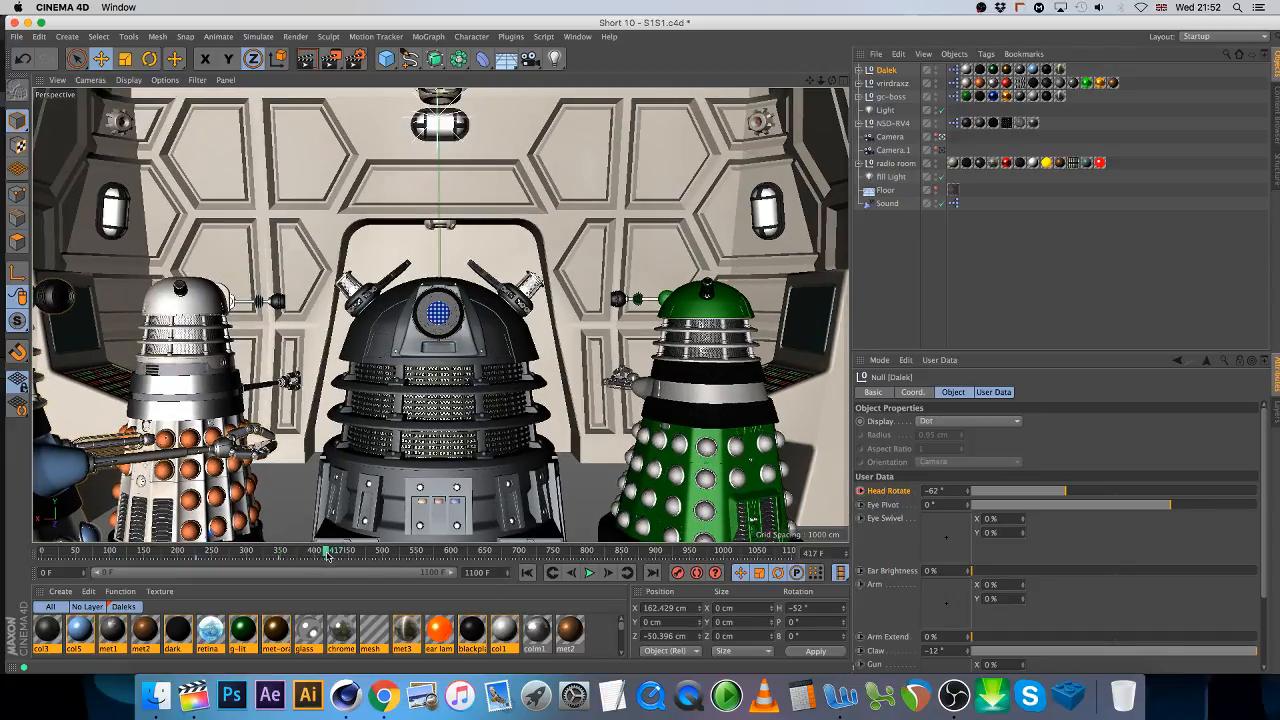
{"action": "left_click", "coordinate": [859, 492], "text": "ctrl"}
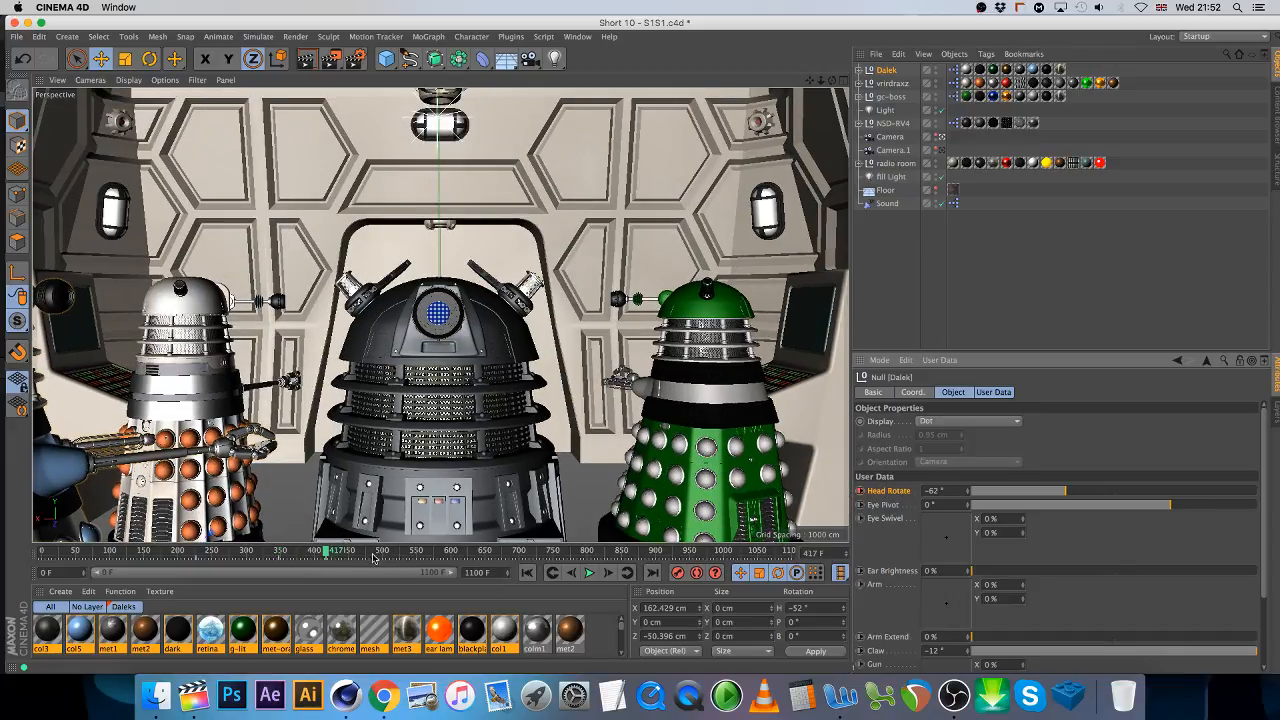
{"action": "left_click", "coordinate": [383, 551]}
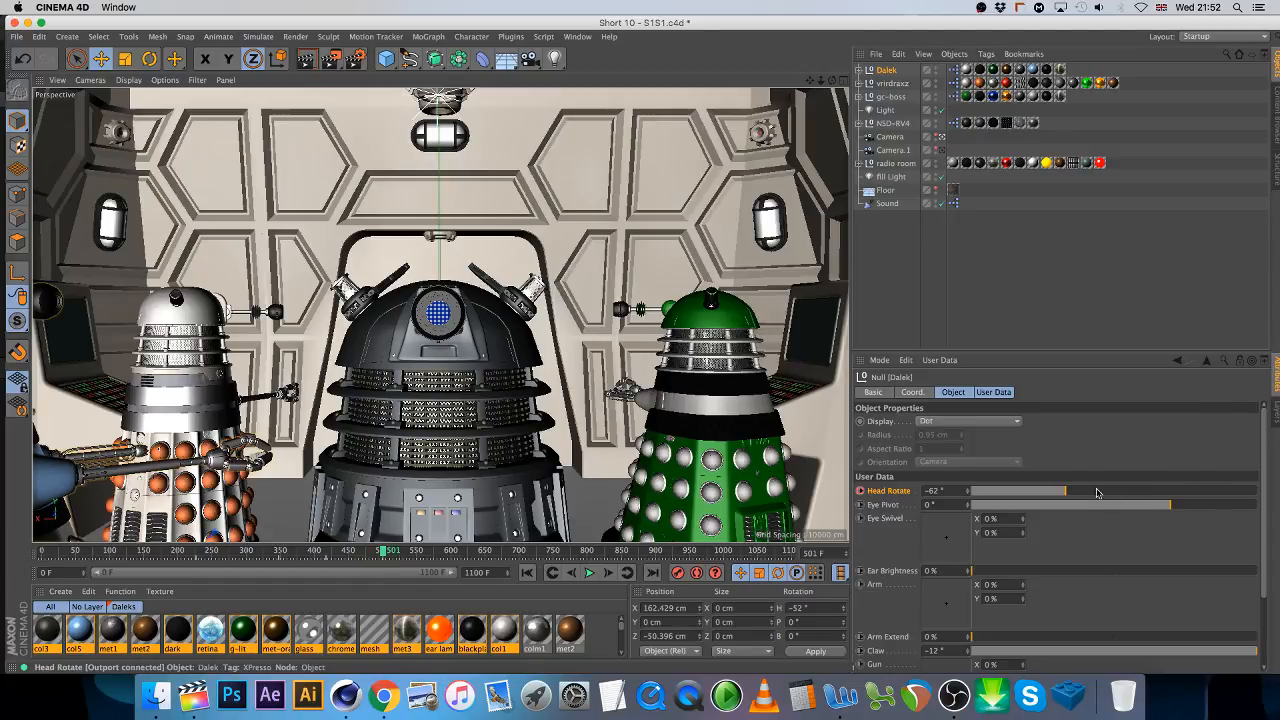
{"action": "left_click_drag", "start_coordinate": [1080, 492], "coordinate": [1137, 497]}
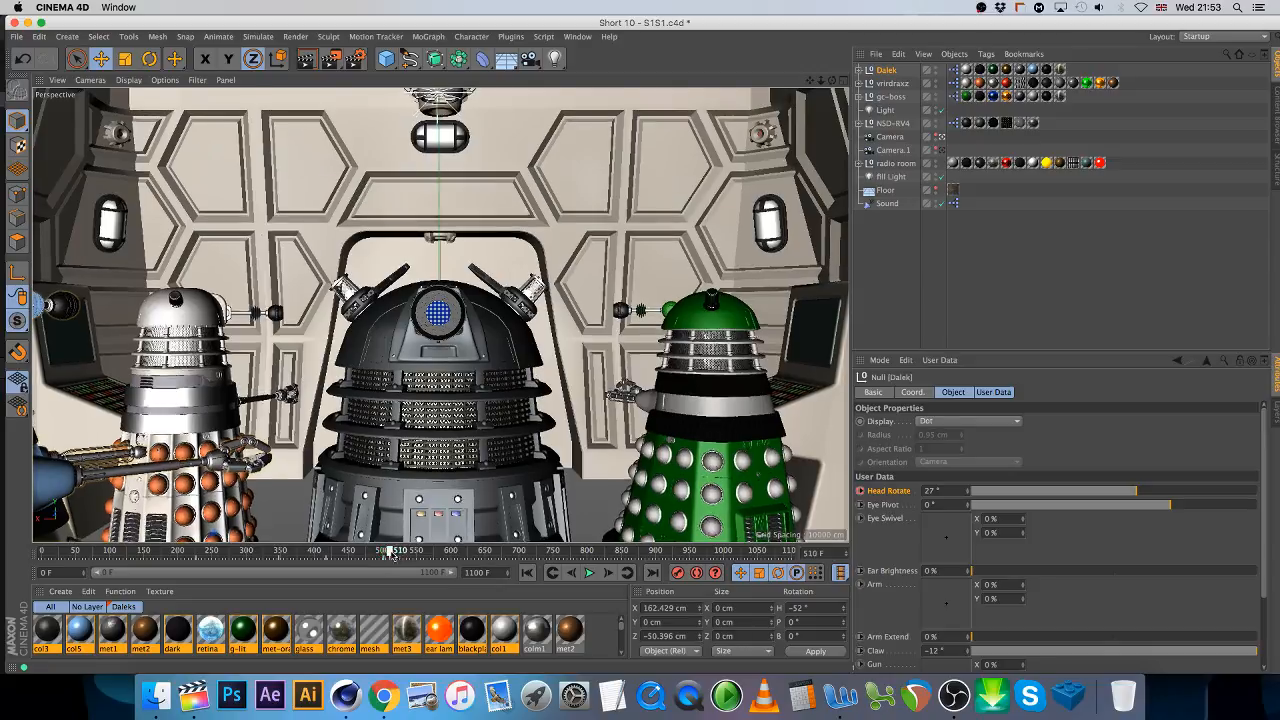
- Keyframe vrirdraxz's Head Rotate at -55° on frame 534 and 4° on frame 645
{"action": "left_click", "coordinate": [893, 83]}
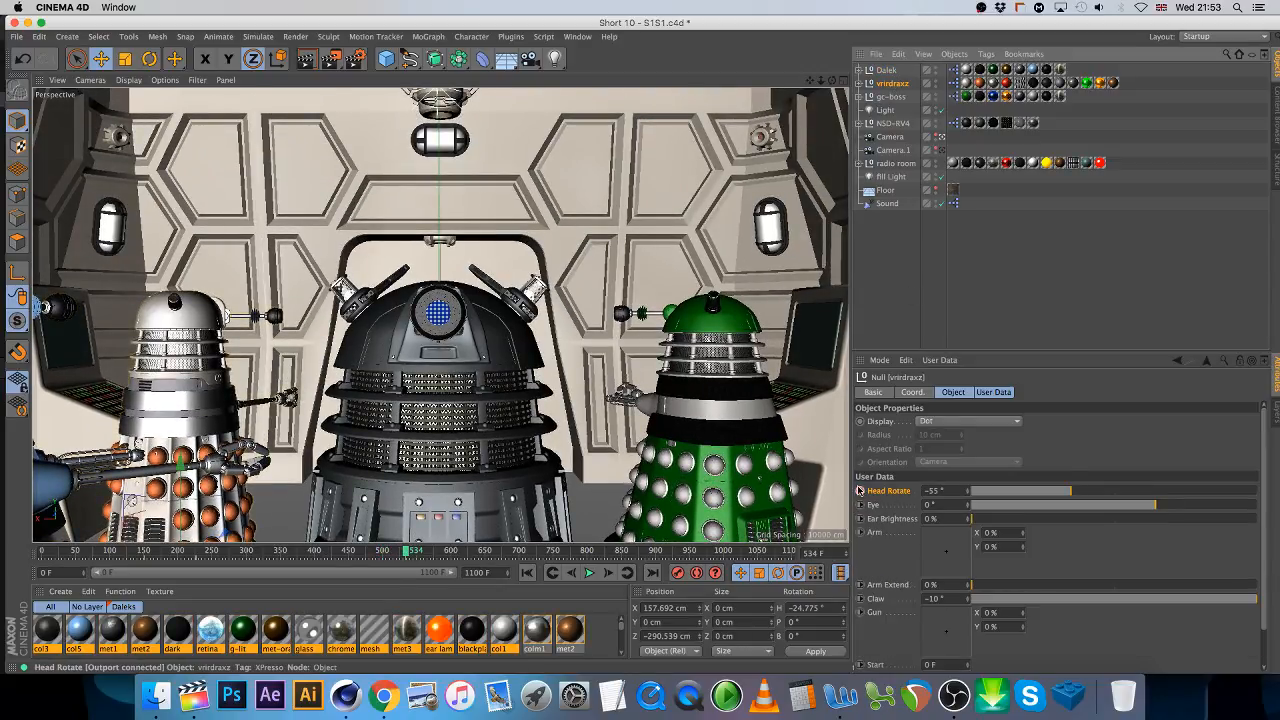
{"action": "left_click", "coordinate": [481, 553]}
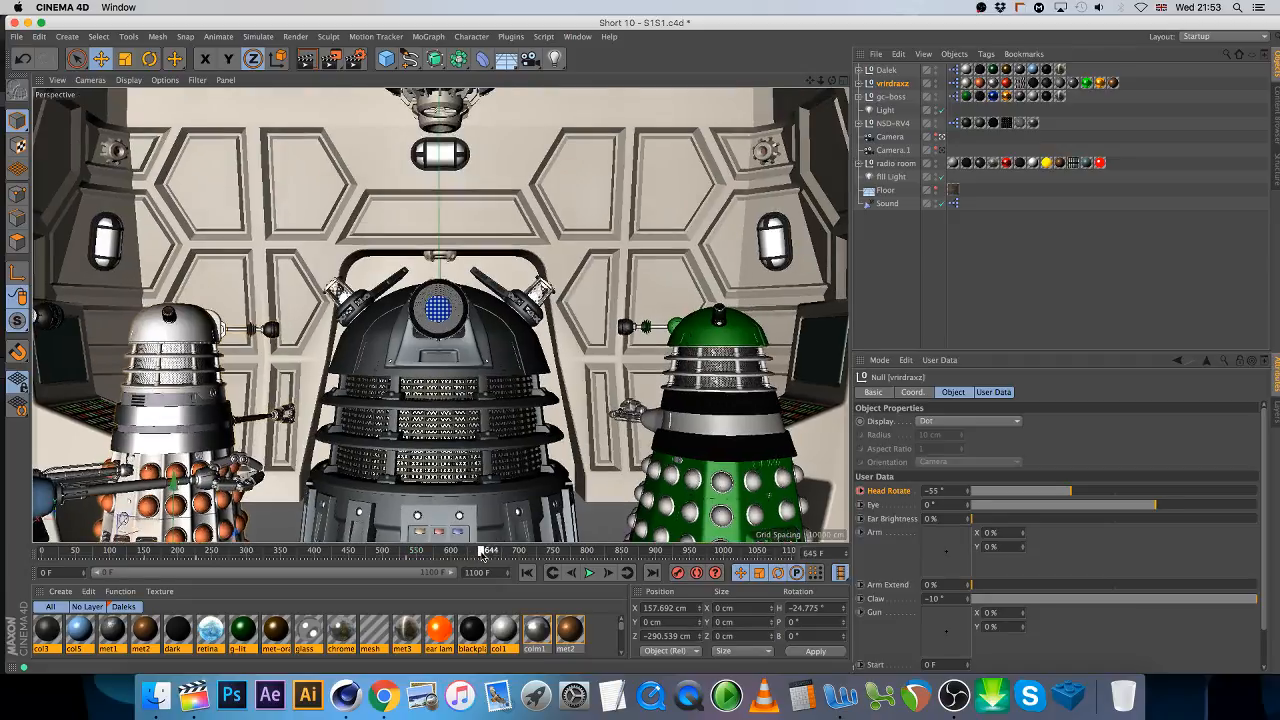
{"action": "left_click_drag", "start_coordinate": [1071, 494], "coordinate": [1118, 494]}
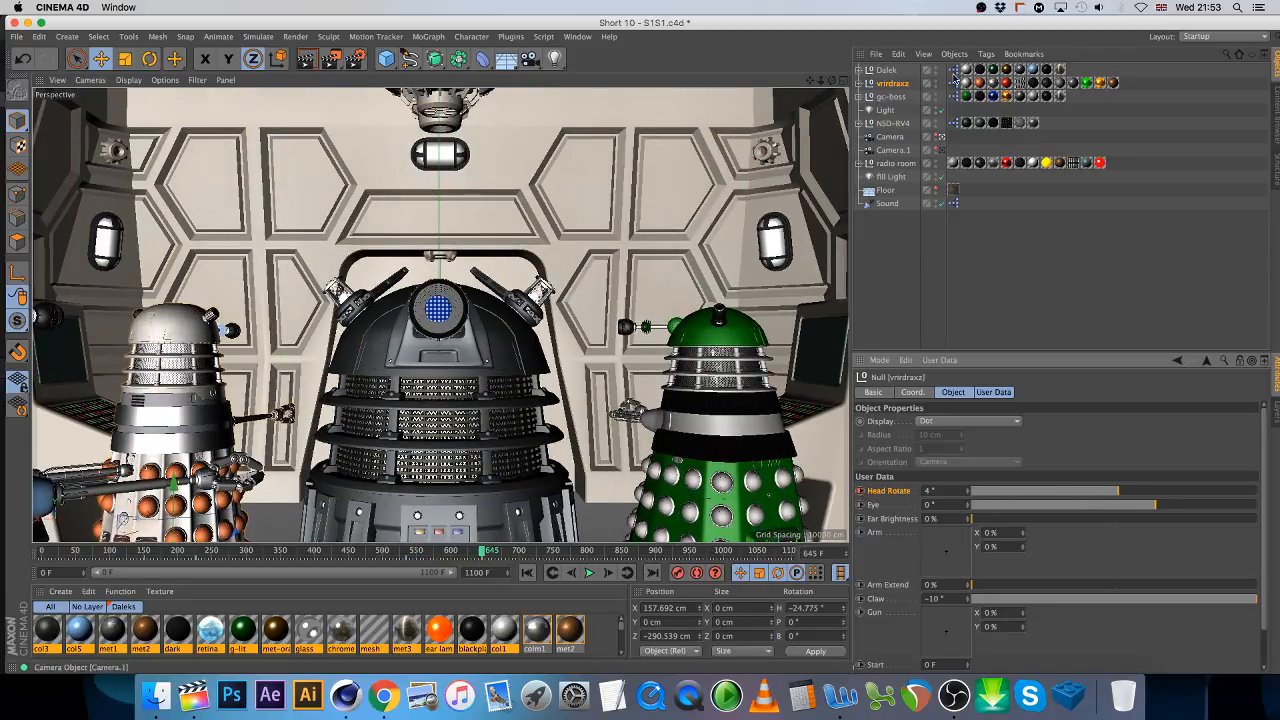
- Keyframe gc-boss's Head Rotate at 47° and Eye Pivot at 0° on frame 645, and at 15° and 23° on frame 728
{"action": "left_click", "coordinate": [890, 97]}
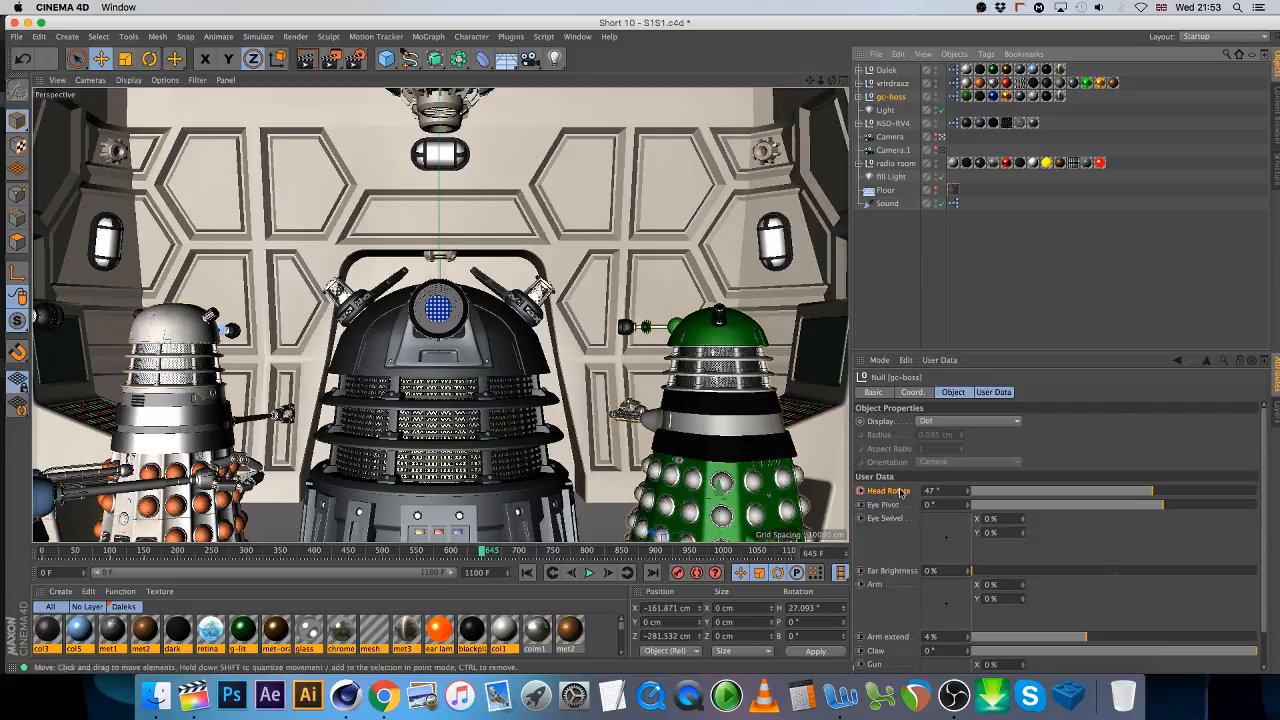
{"action": "left_click", "coordinate": [860, 505]}
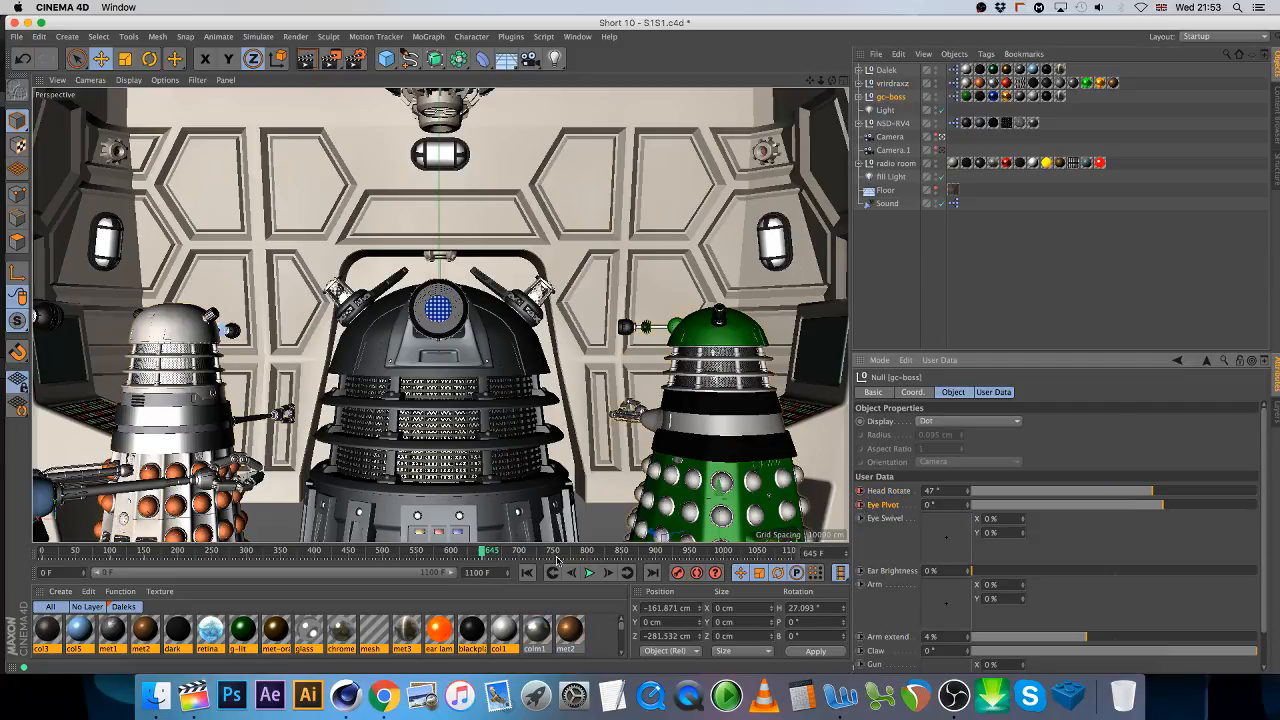
{"action": "left_click", "coordinate": [545, 552]}
{"action": "left_click_drag", "start_coordinate": [1150, 491], "coordinate": [1208, 506]}
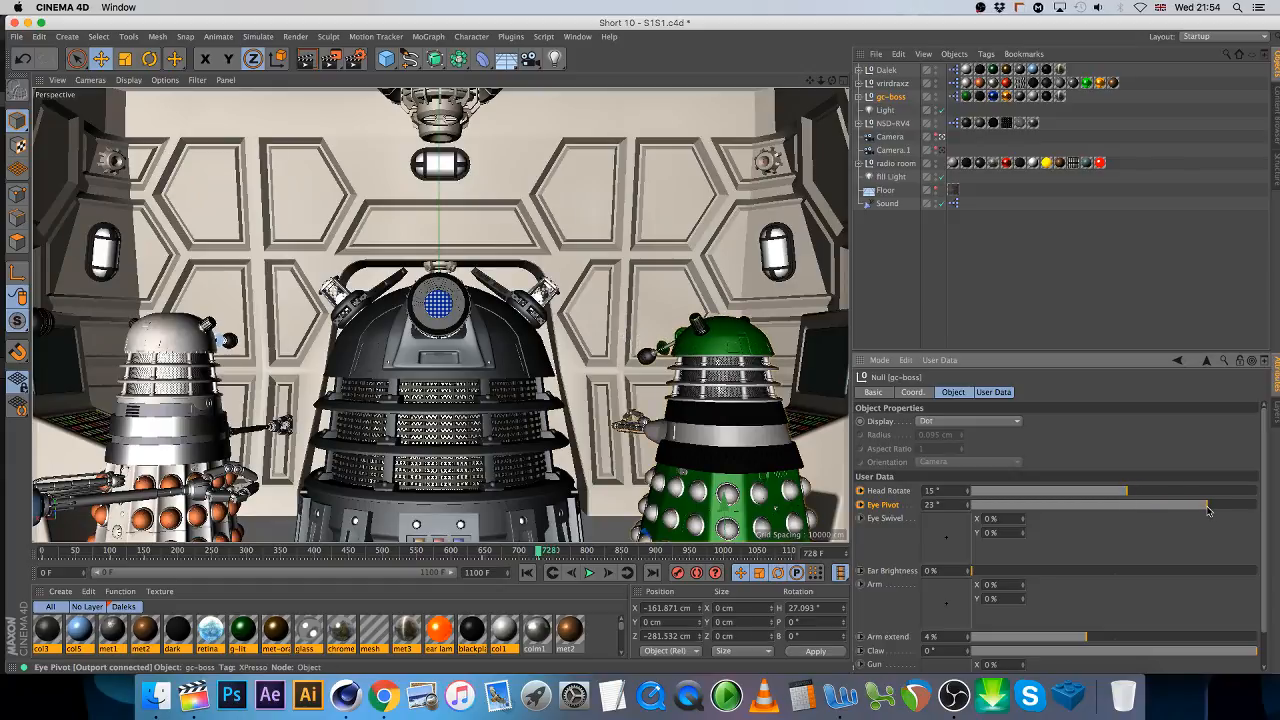
{"action": "left_click", "coordinate": [860, 492]}
{"action": "left_click", "coordinate": [860, 505]}
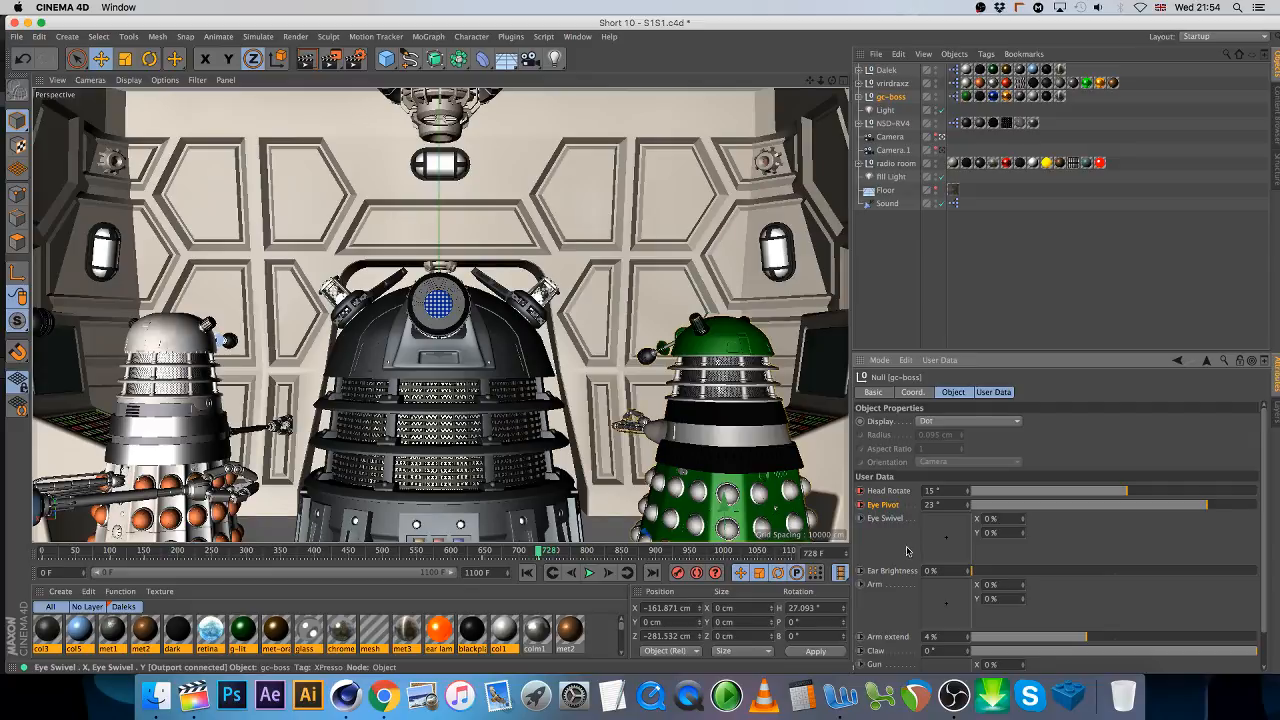
- Hold gc-boss's Eye Pivot at 23° on frame 830 and keyframe it at -5° on frame 929
{"action": "left_click_drag", "start_coordinate": [547, 551], "coordinate": [617, 551]}
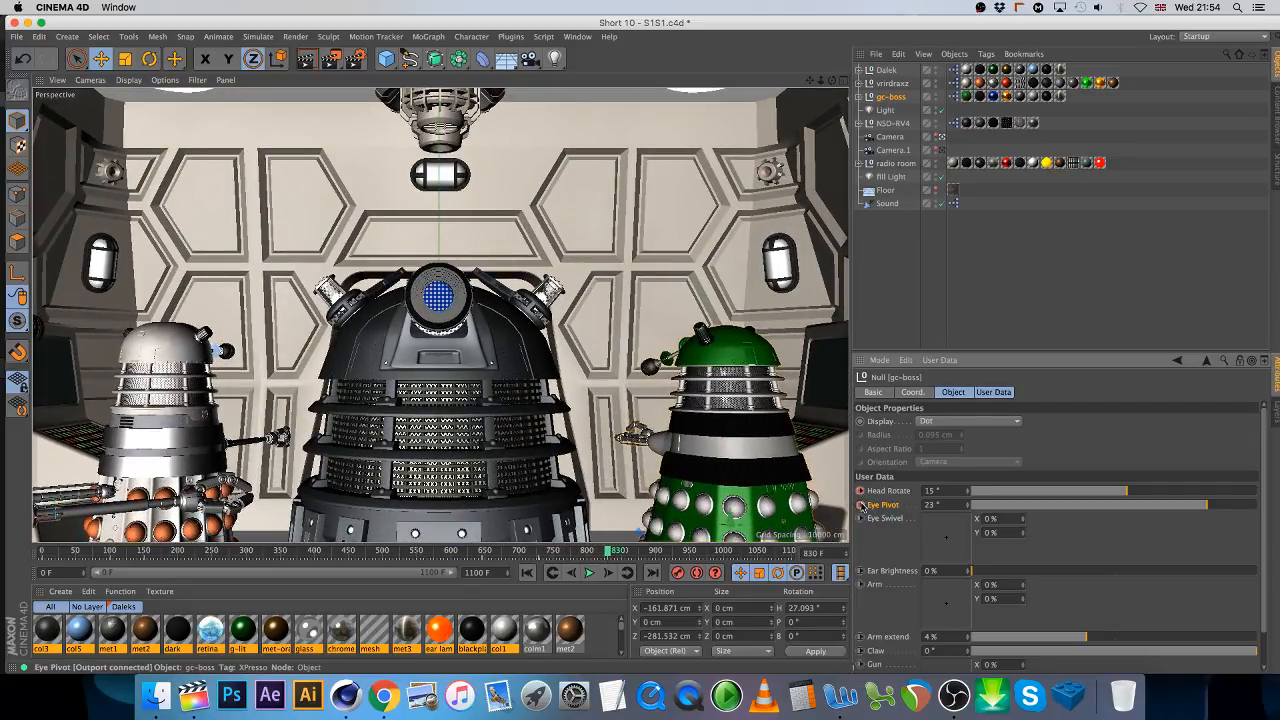
{"action": "left_click", "coordinate": [675, 551]}
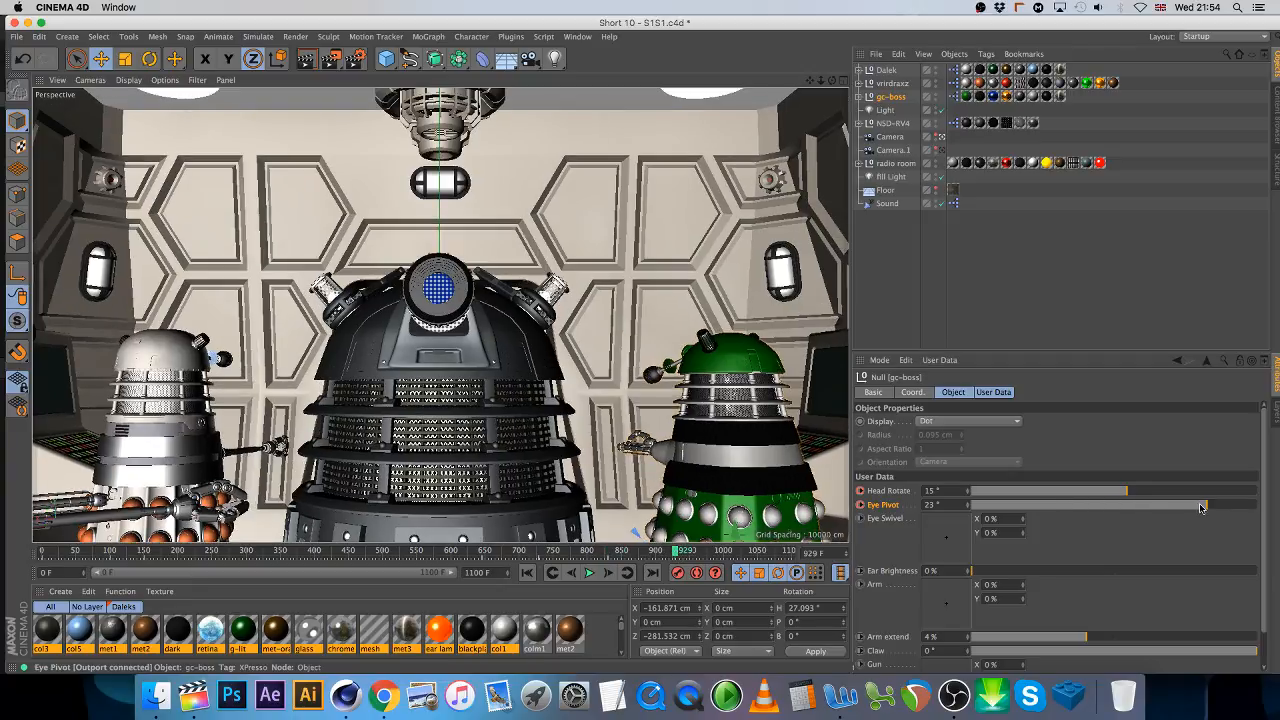
{"action": "left_click_drag", "start_coordinate": [1175, 506], "coordinate": [1154, 506]}
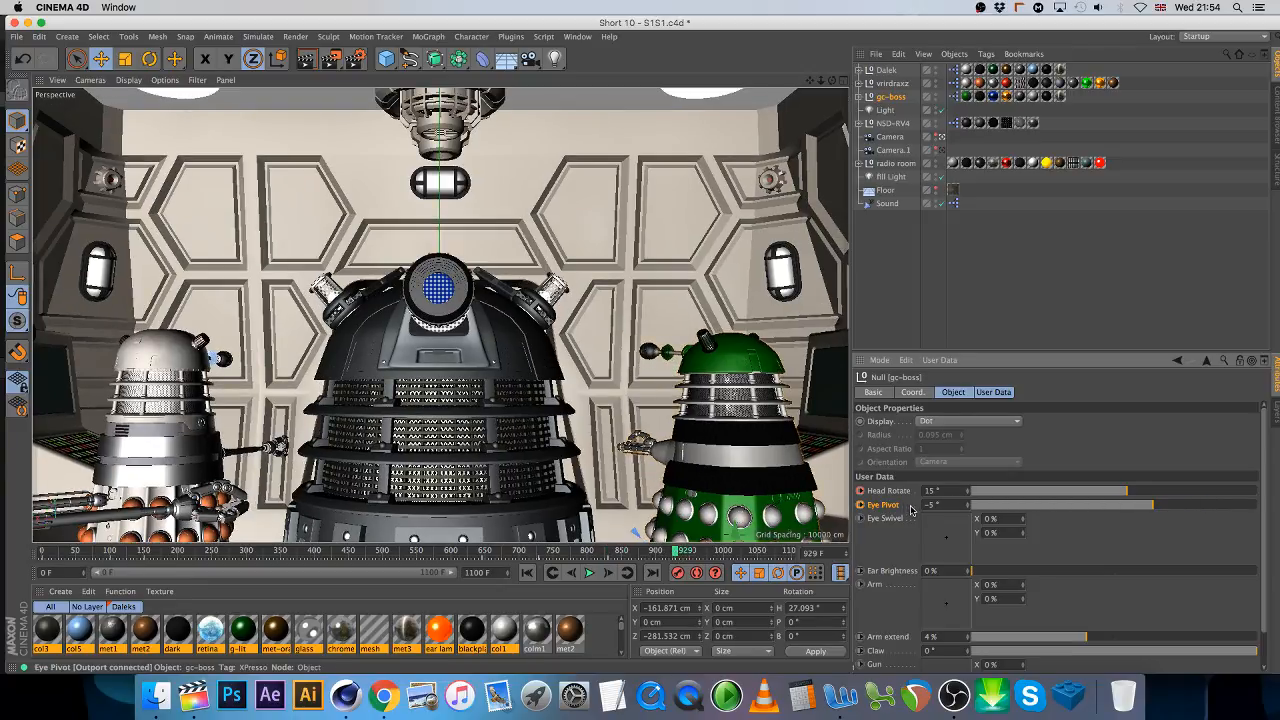
{"action": "left_click", "coordinate": [860, 505]}
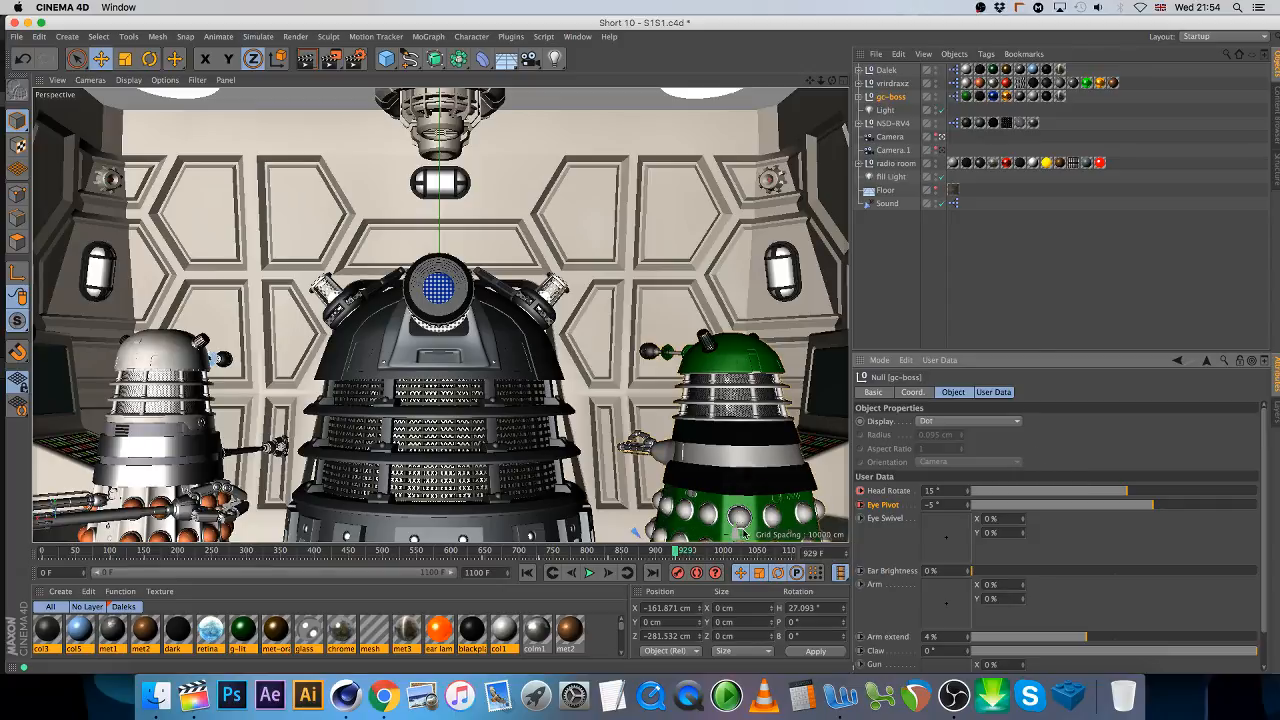
- Scrub the animation through to frame 1100 and save the project
{"action": "left_click_drag", "start_coordinate": [702, 551], "coordinate": [805, 540]}
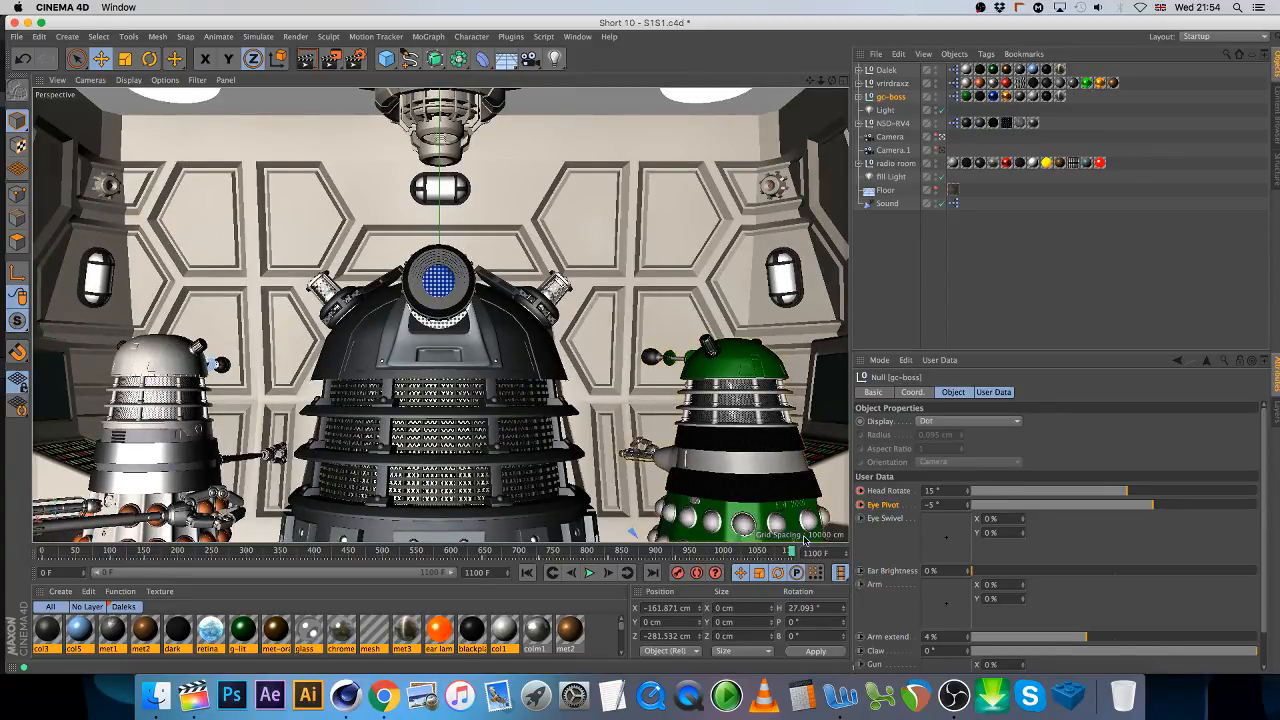
{"action": "left_click", "coordinate": [20, 37]}
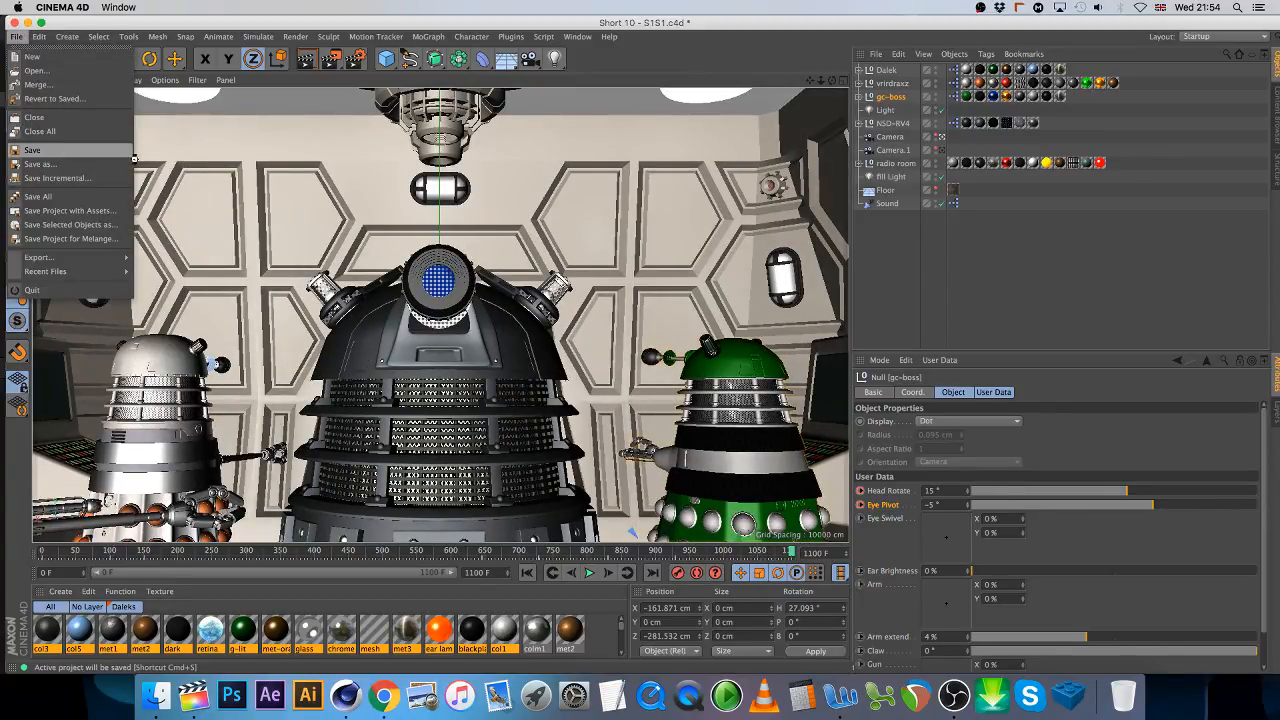
{"action": "left_click", "coordinate": [72, 159]}
- Set the render's save format to QuickTime Movie in the render settings
{"action": "left_click", "coordinate": [356, 59]}
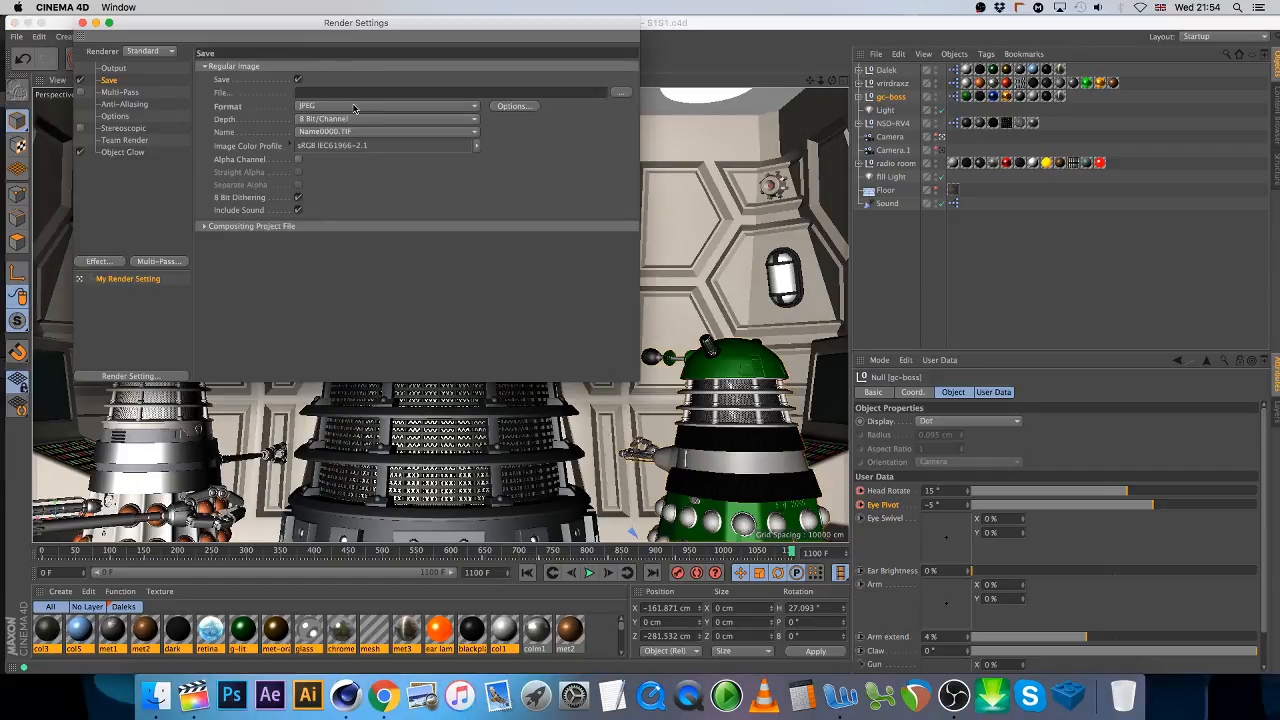
{"action": "left_click", "coordinate": [353, 108]}
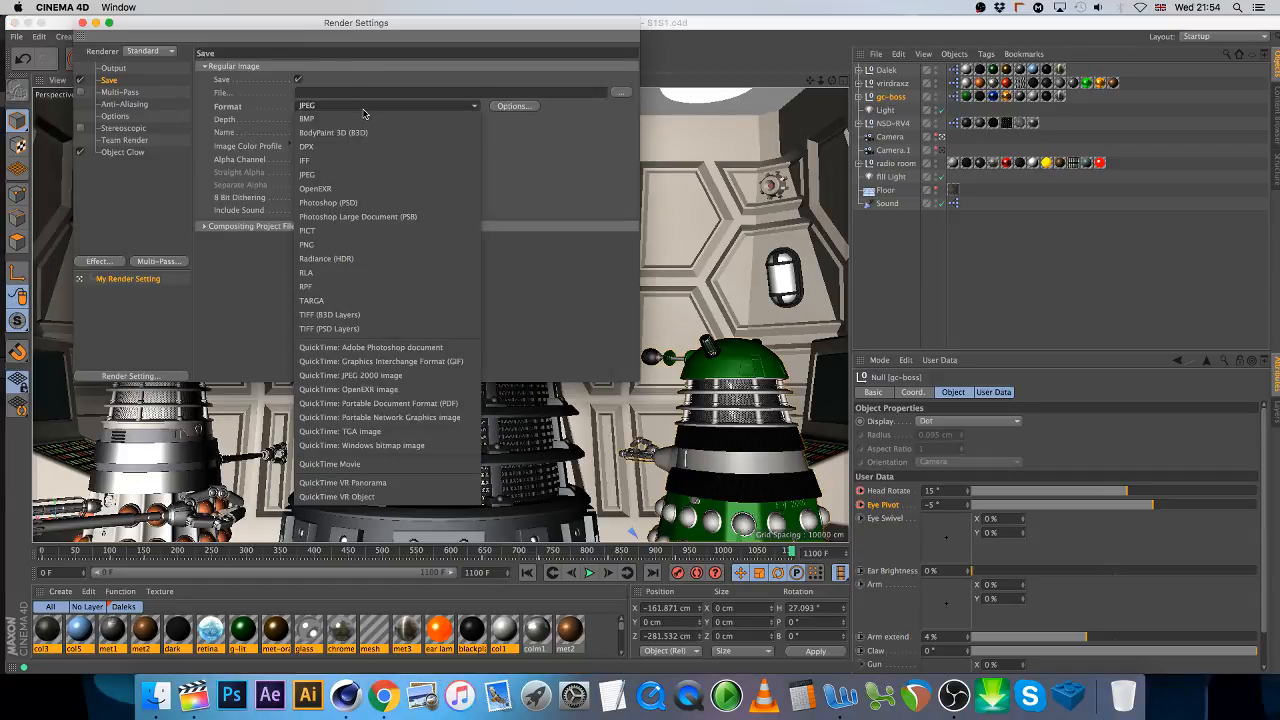
{"action": "left_click", "coordinate": [425, 465]}
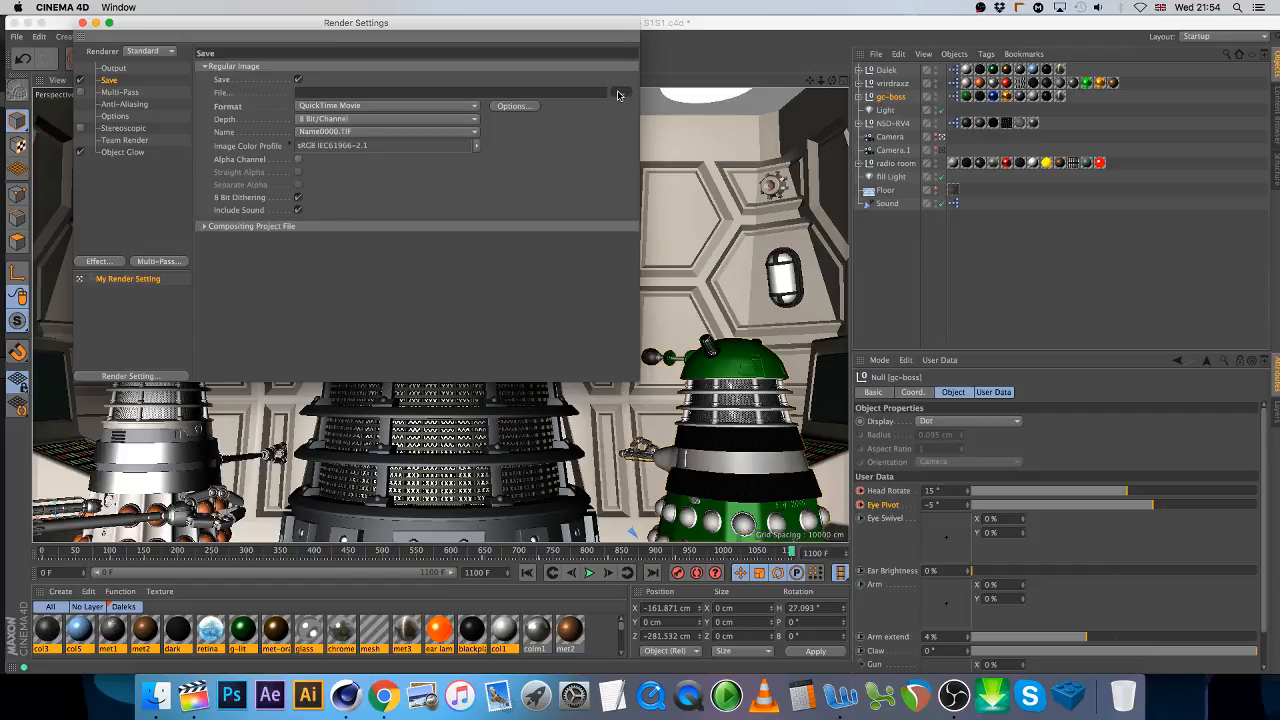
- Set the render output file to S1S1 in a new folder named Short - Delta inside Rough Animations
{"action": "left_click", "coordinate": [621, 92]}
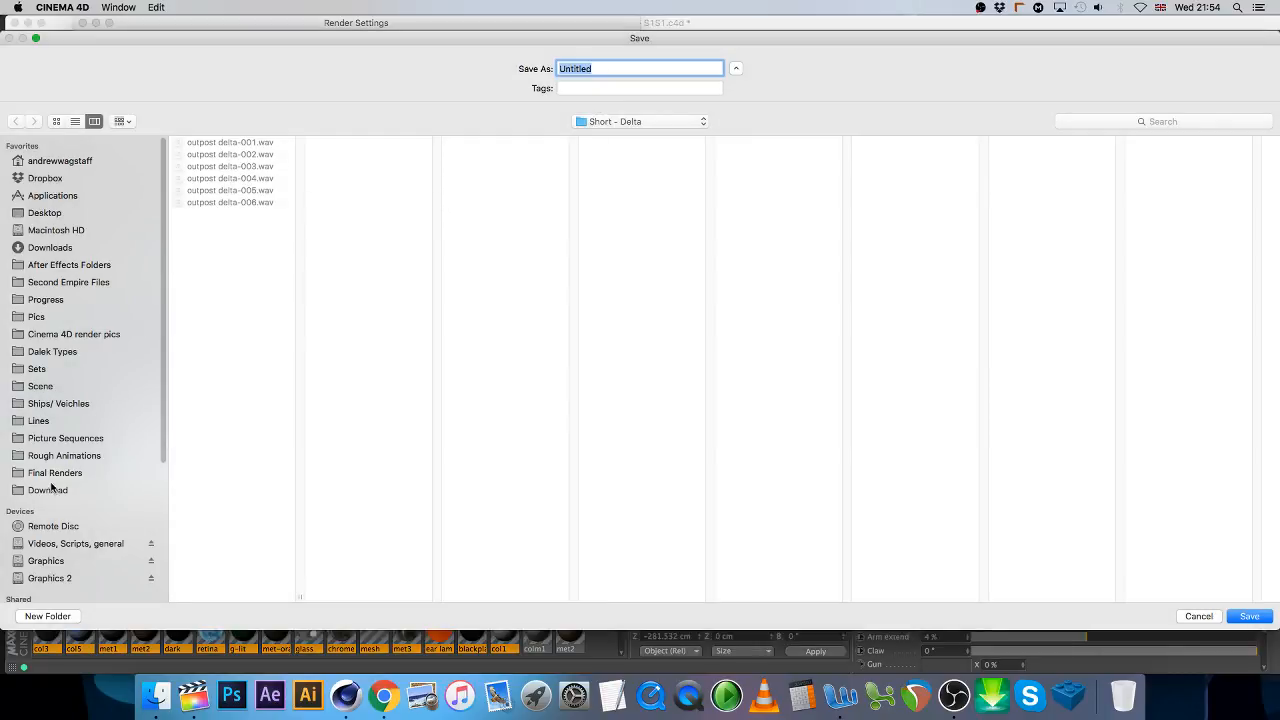
{"action": "left_click", "coordinate": [47, 453]}
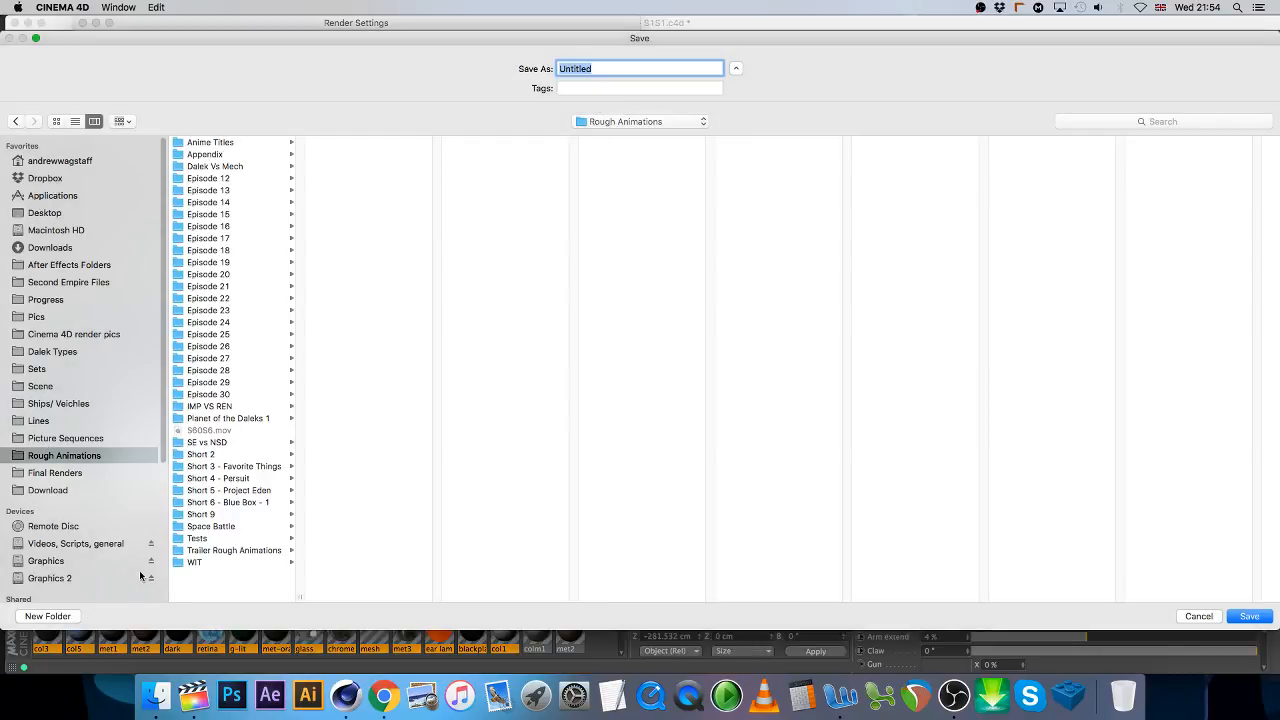
{"action": "left_click", "coordinate": [76, 616]}
{"action": "type", "text": "Short - Delta"}
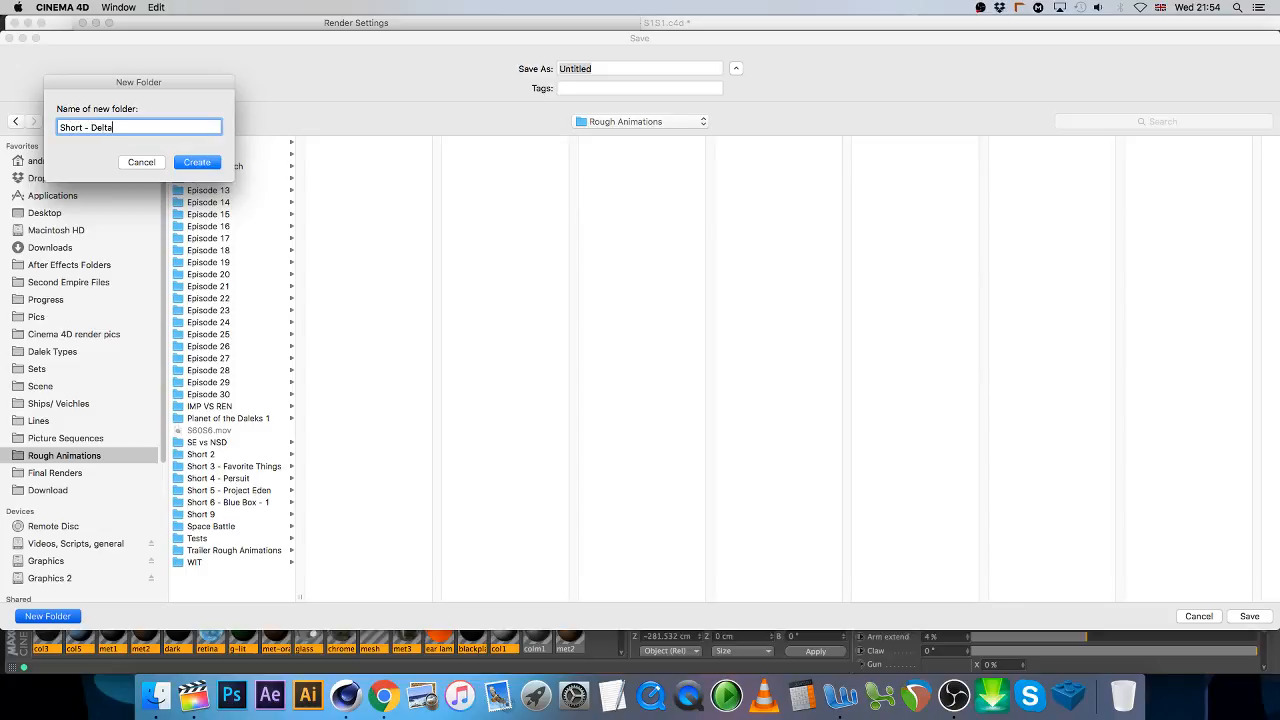
{"action": "key", "text": "Return"}
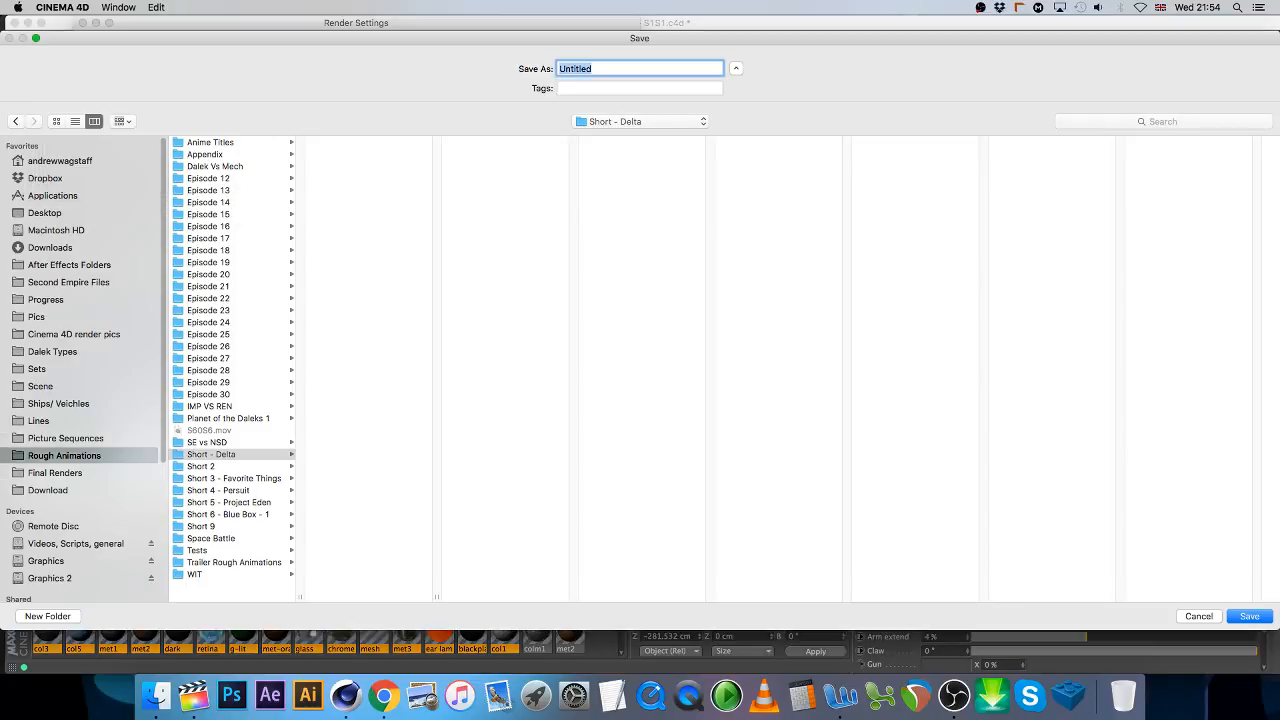
{"action": "type", "text": "S1S1"}
{"action": "key", "text": "Return"}
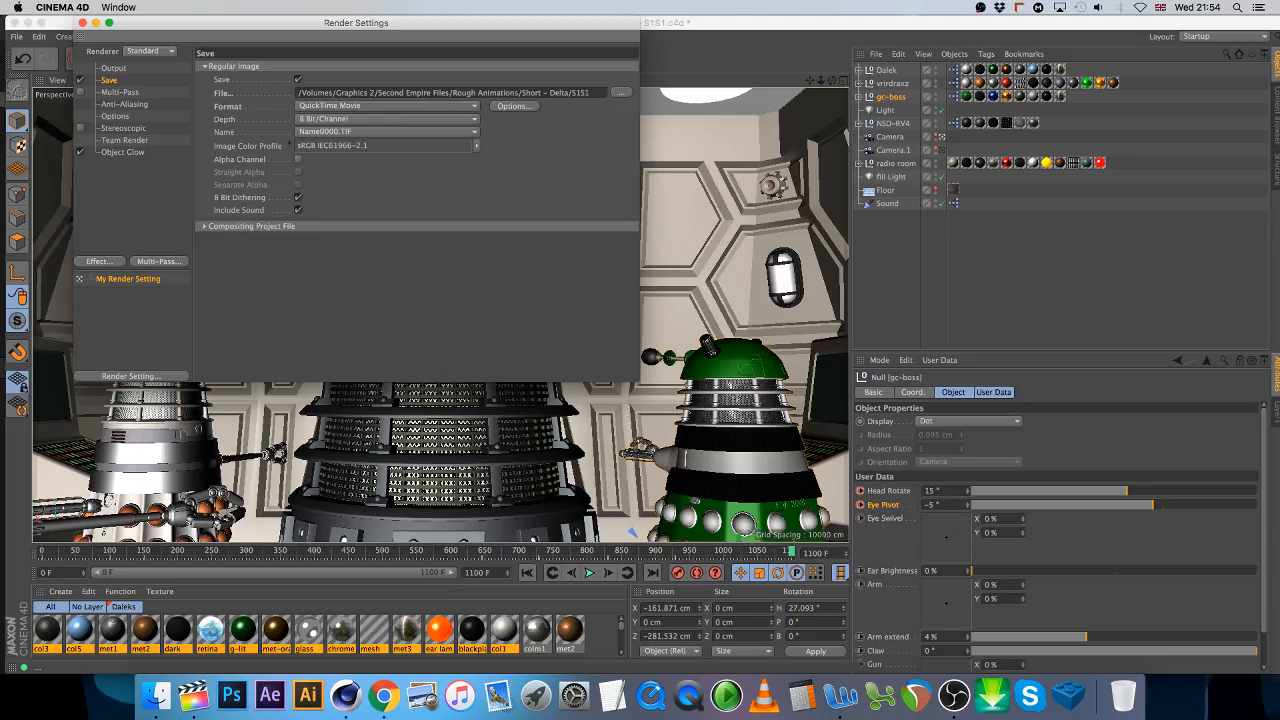
{"action": "left_click", "coordinate": [83, 23]}
- Save the project and render the current frame to the Picture Viewer
{"action": "left_click", "coordinate": [16, 36]}
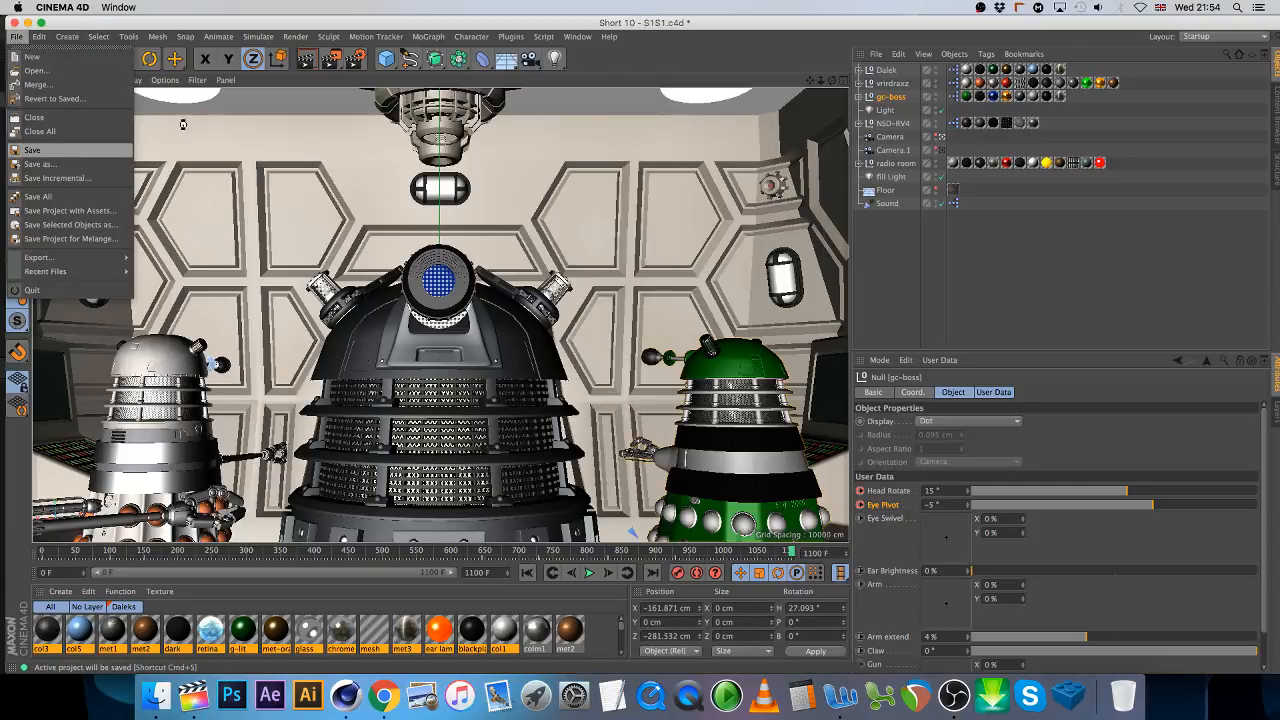
{"action": "left_click", "coordinate": [70, 133]}
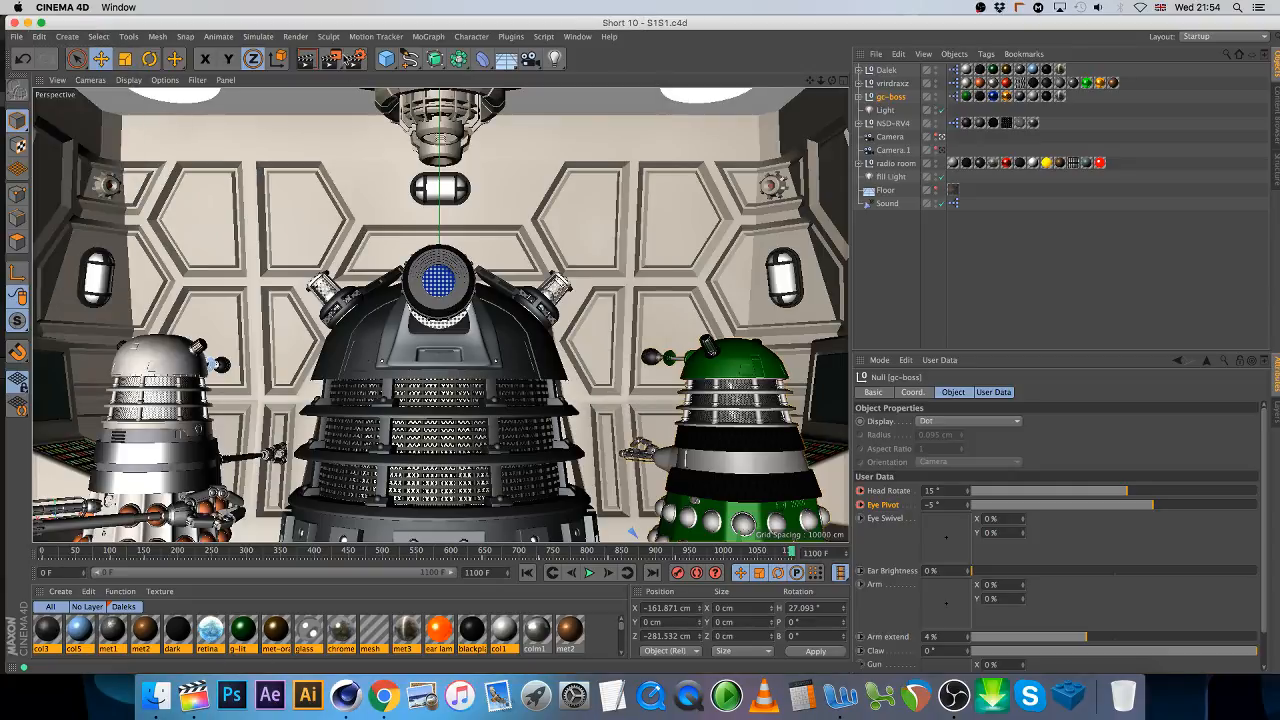
{"action": "left_click", "coordinate": [324, 65]}
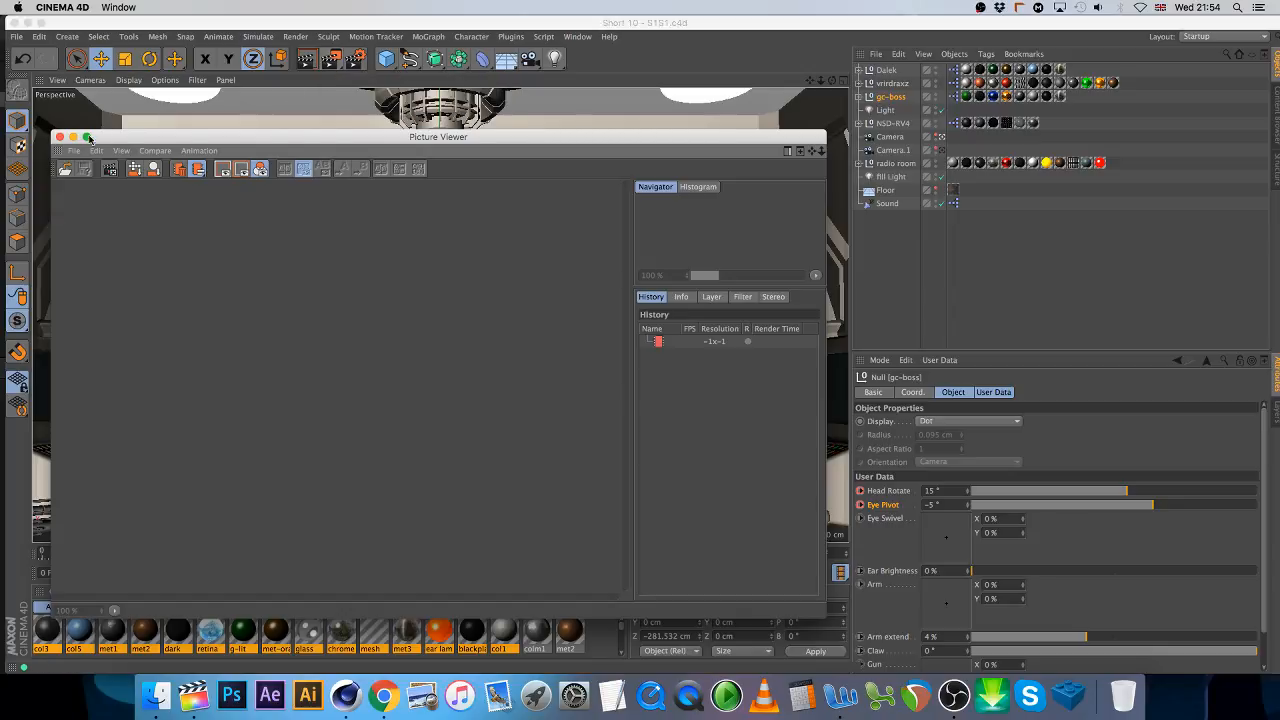
{"action": "left_click", "coordinate": [86, 137]}
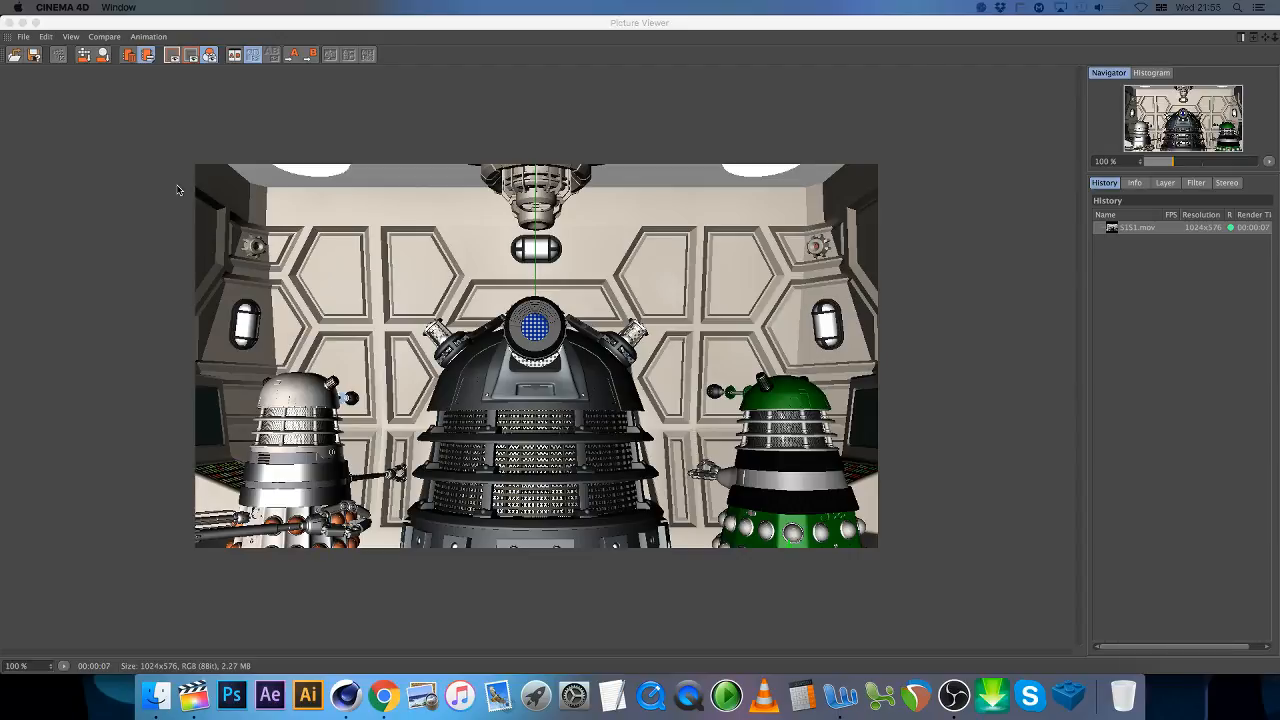
{"action": "left_click", "coordinate": [8, 21]}
- Set the render output to All Frames with the 1280 x 1024 preset and an HDTV (16:9) film aspect
{"action": "left_click", "coordinate": [352, 58]}
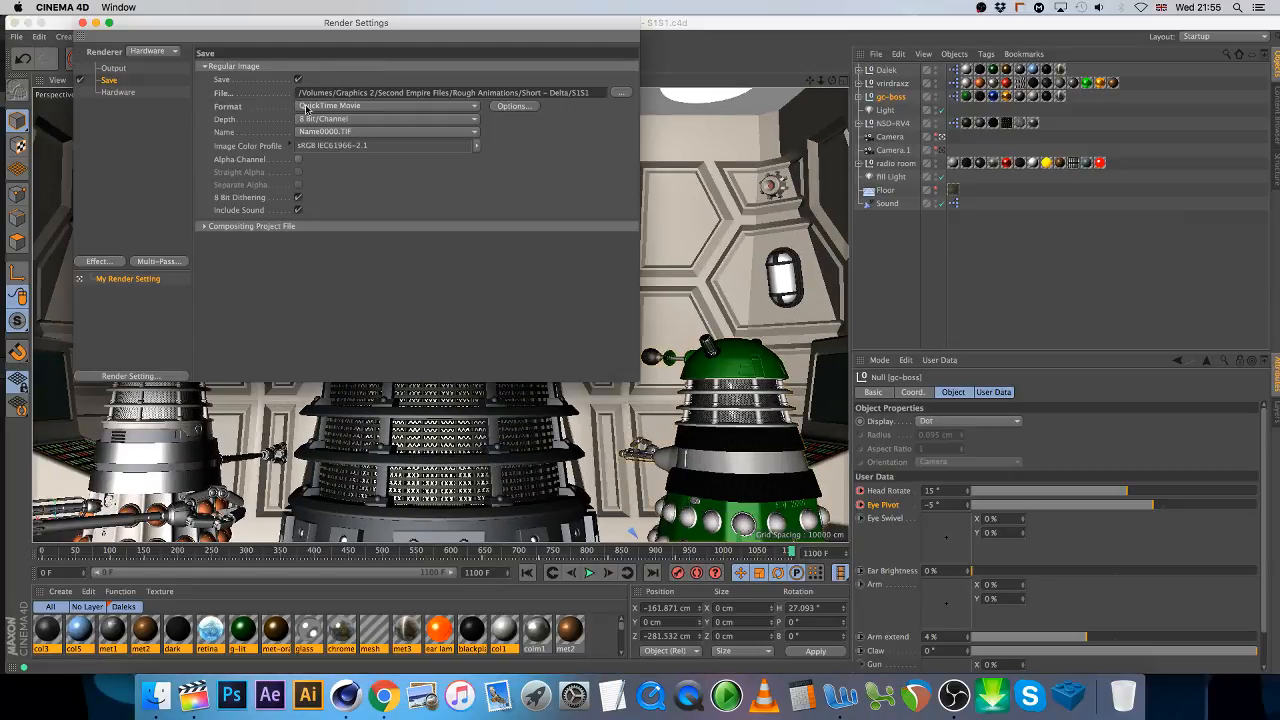
{"action": "left_click", "coordinate": [113, 68]}
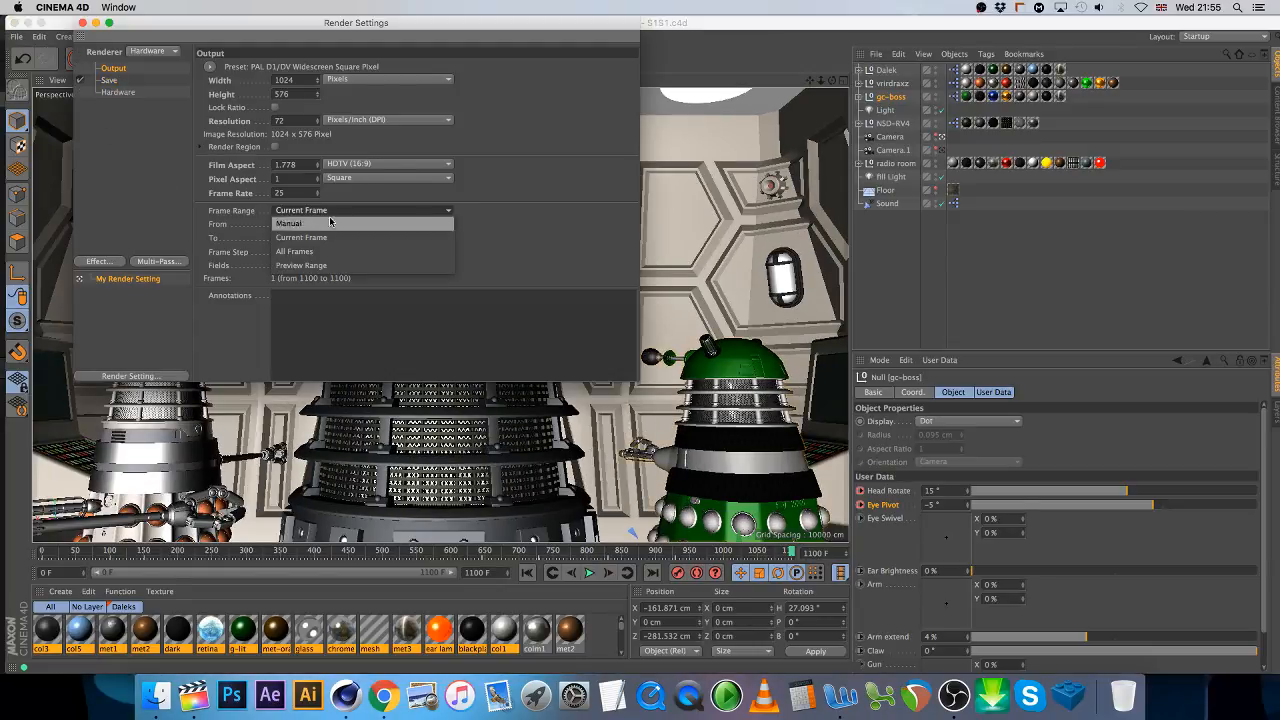
{"action": "left_click", "coordinate": [209, 66]}
{"action": "mouse_move", "coordinate": [230, 79]}
{"action": "left_click", "coordinate": [308, 164]}
{"action": "left_click", "coordinate": [345, 165]}
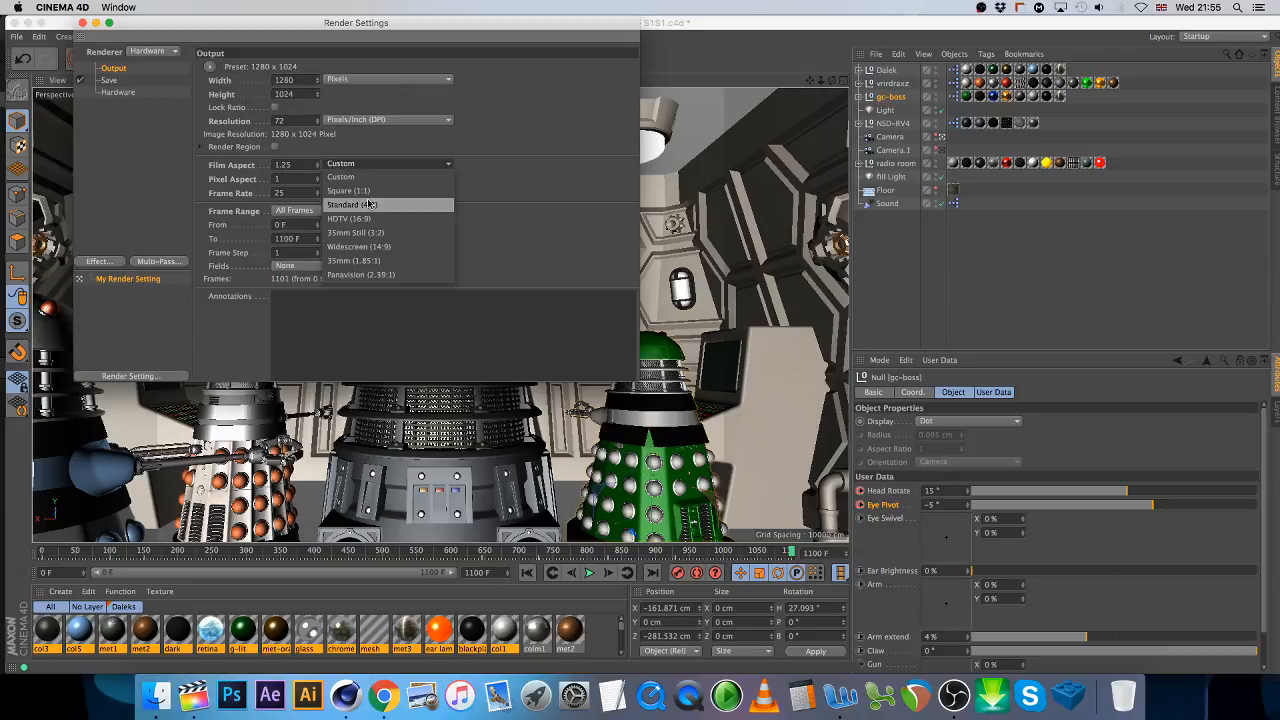
{"action": "left_click", "coordinate": [359, 211]}
{"action": "left_click", "coordinate": [82, 22]}
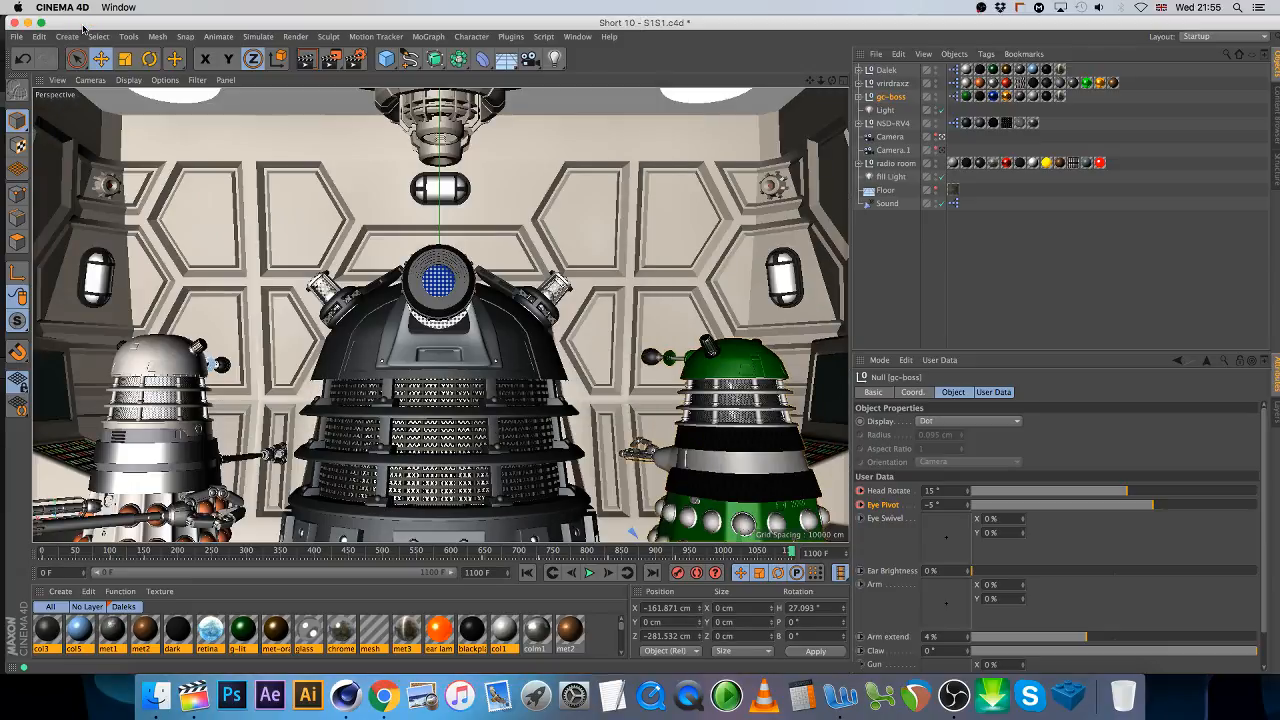
- Save the project and render the full animation to the Picture Viewer, overwriting S1S1.mov
{"action": "left_click", "coordinate": [16, 36]}
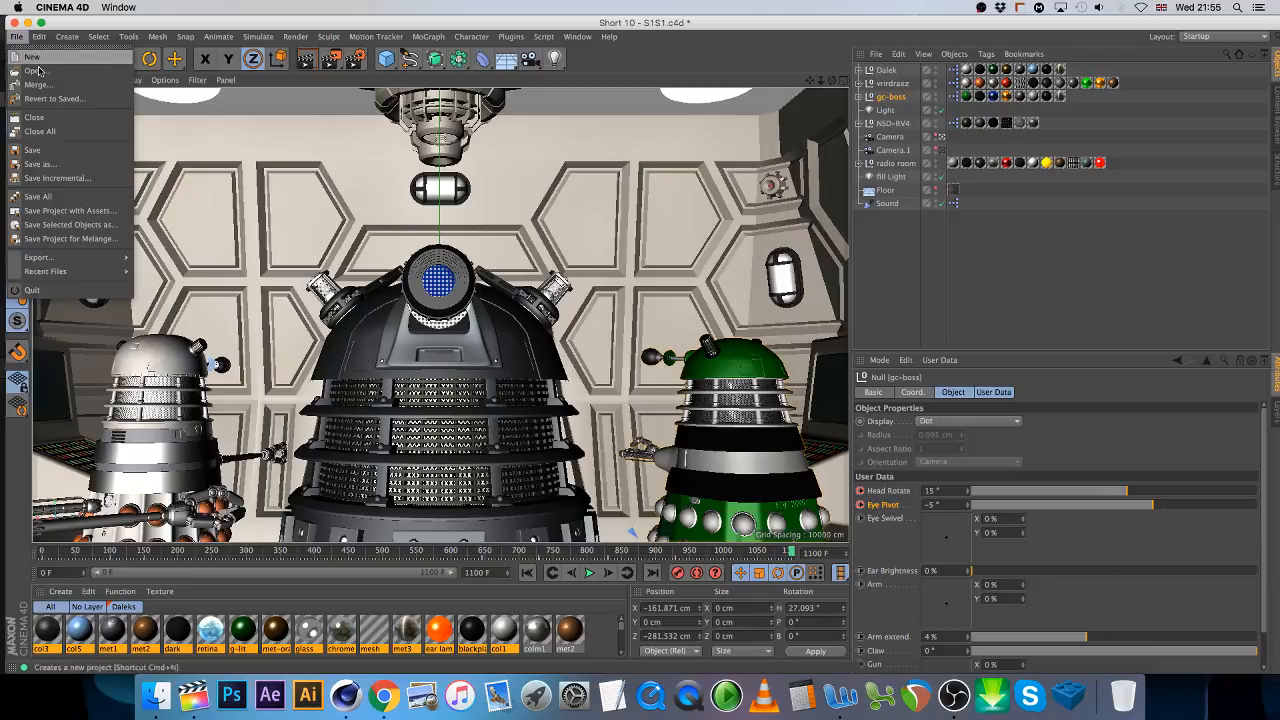
{"action": "left_click", "coordinate": [78, 150]}
{"action": "left_click", "coordinate": [340, 64]}
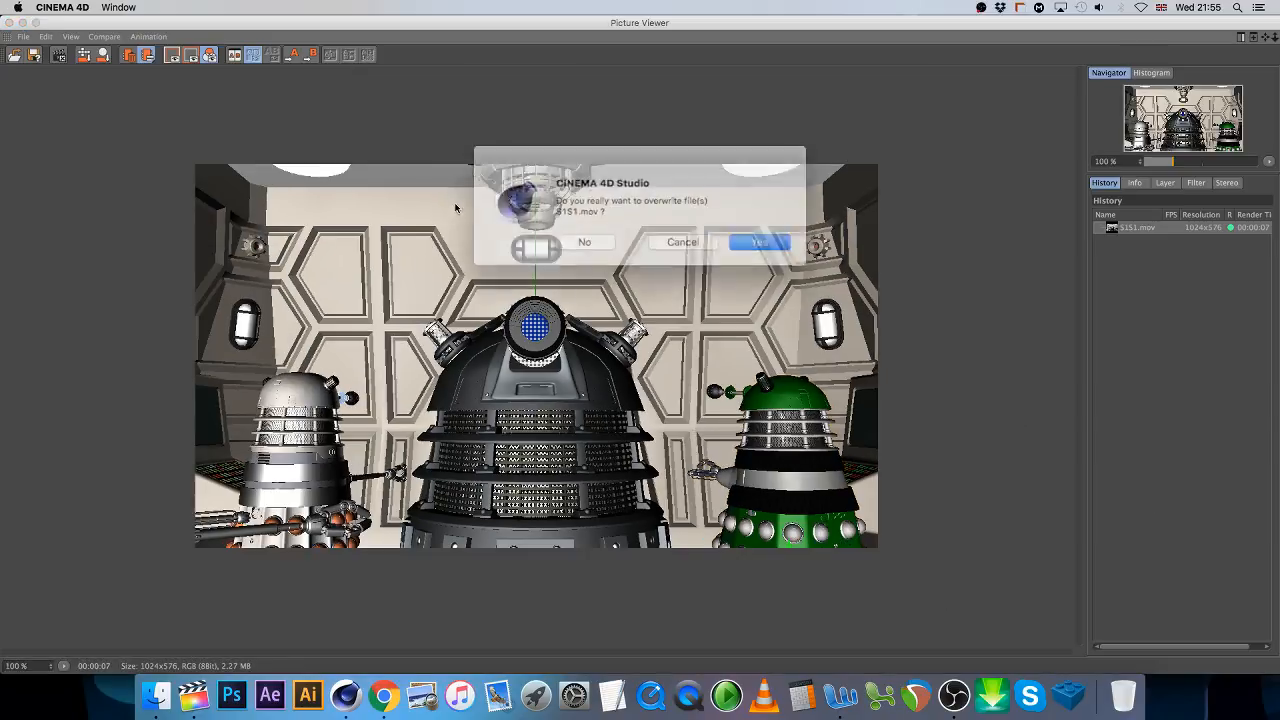
{"action": "left_click", "coordinate": [735, 238]}
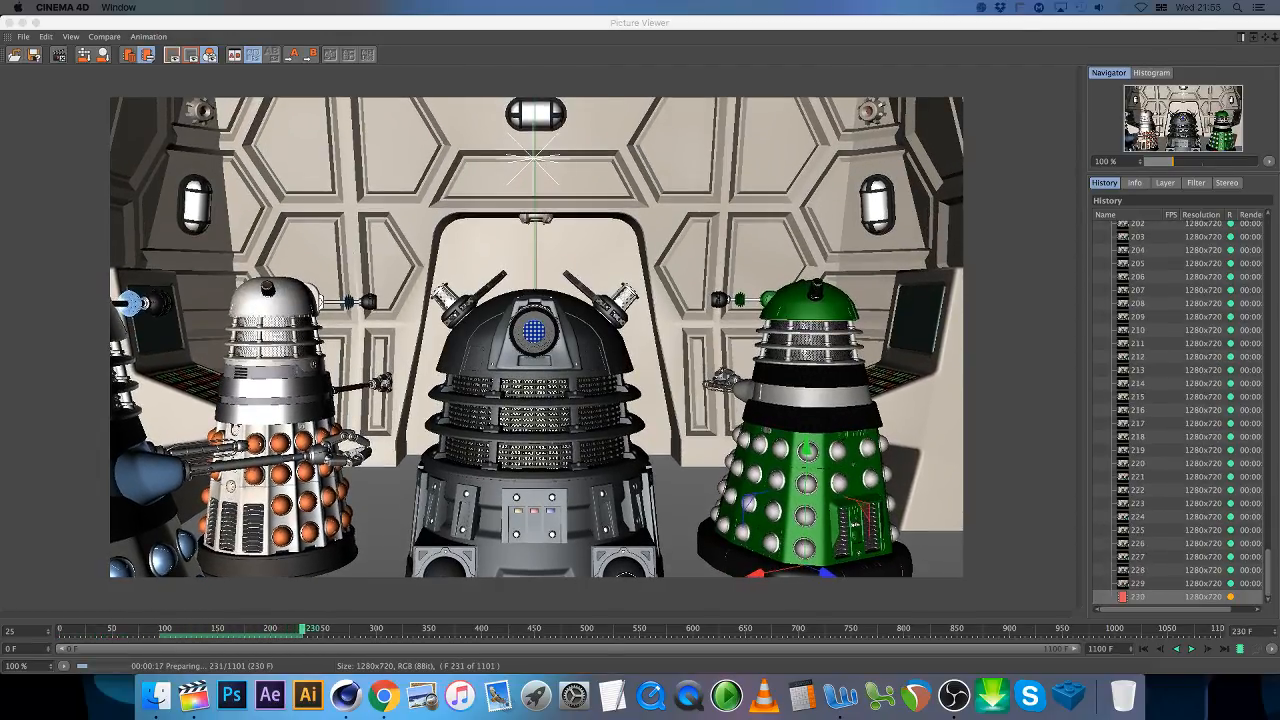
- View frame 266 of the rendered sequence and close the Picture Viewer
{"action": "left_click", "coordinate": [1160, 653]}
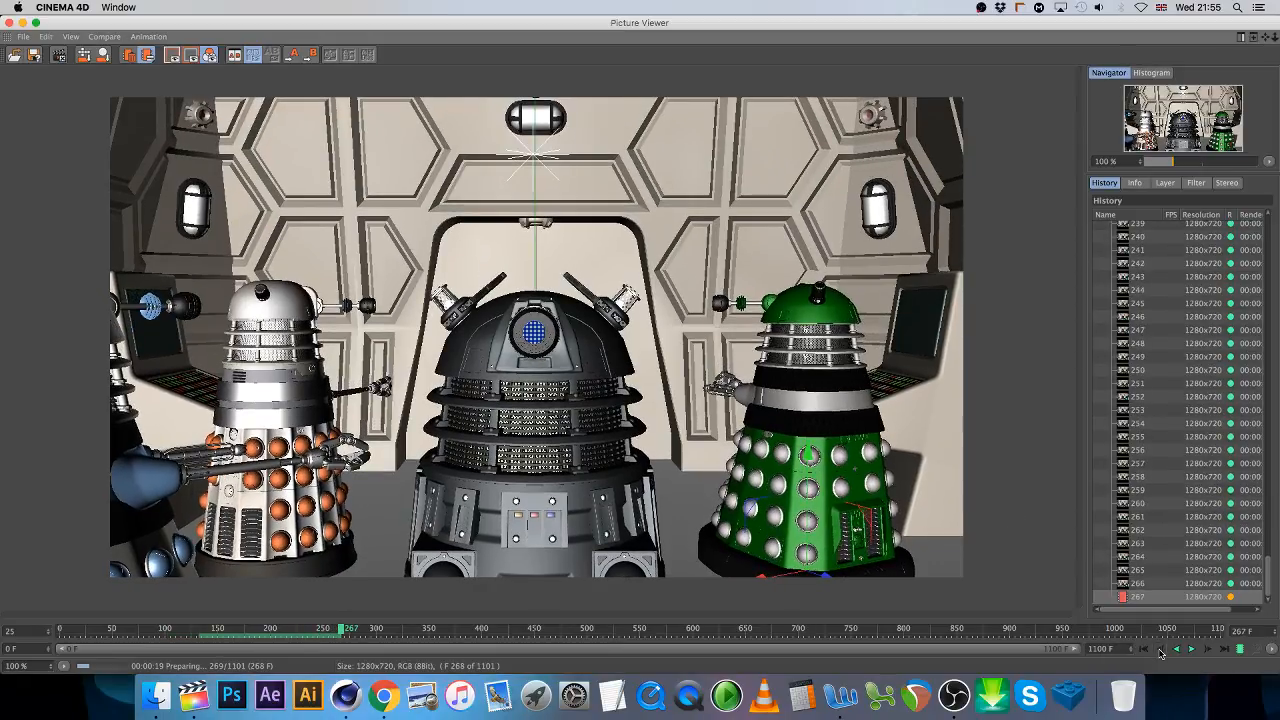
{"action": "left_click", "coordinate": [1160, 653]}
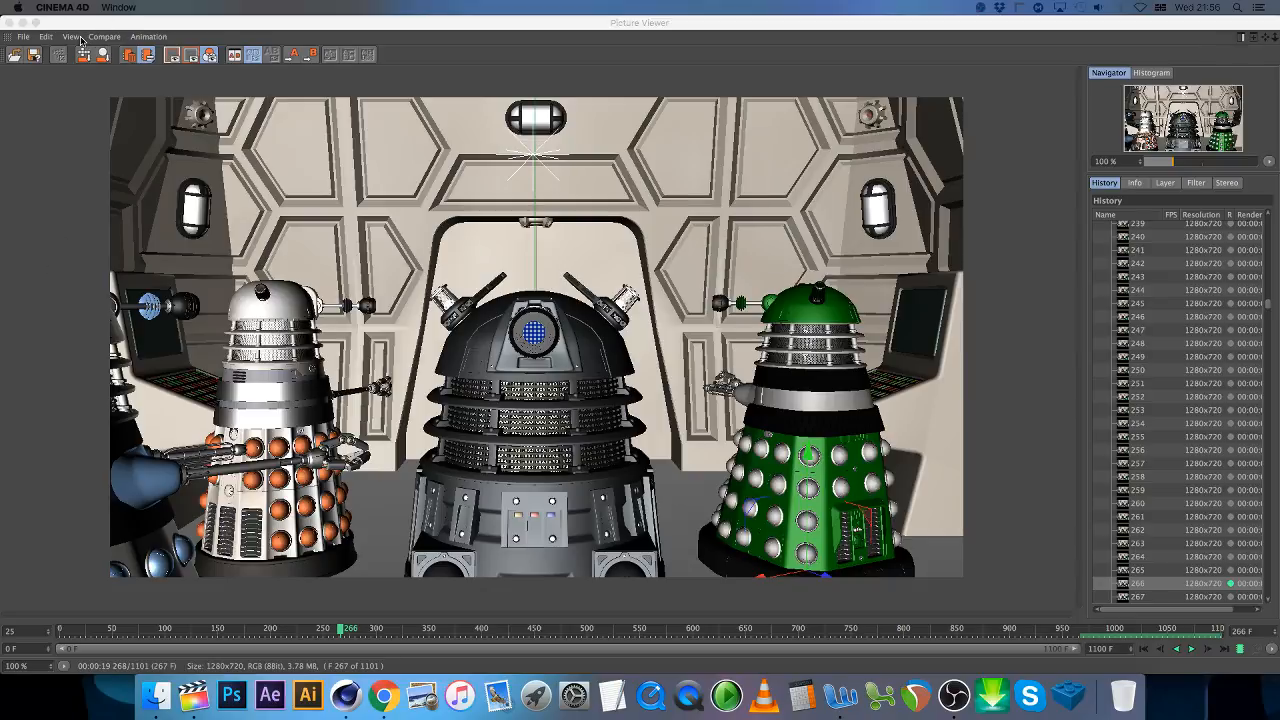
{"action": "left_click", "coordinate": [10, 22]}
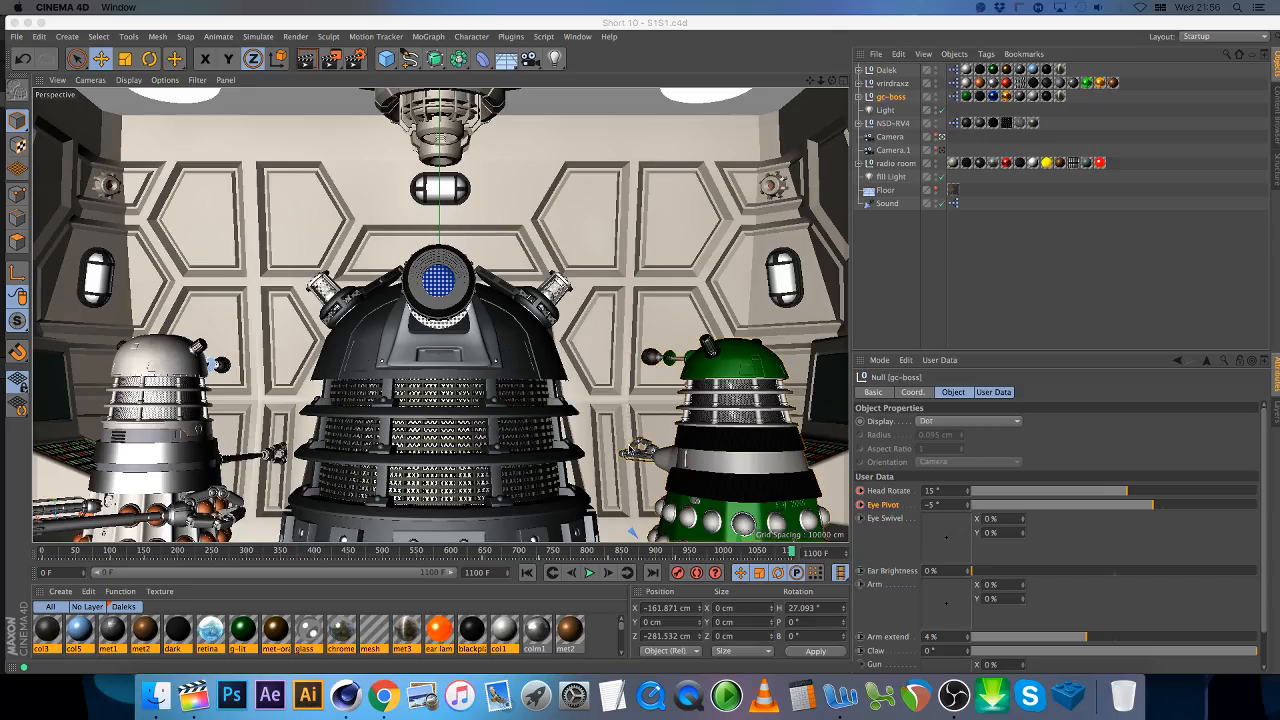
- Switch to Finder and open the Short - Delta folder inside Rough Animations
{"action": "left_click", "coordinate": [190, 706]}
{"action": "left_click", "coordinate": [157, 703]}
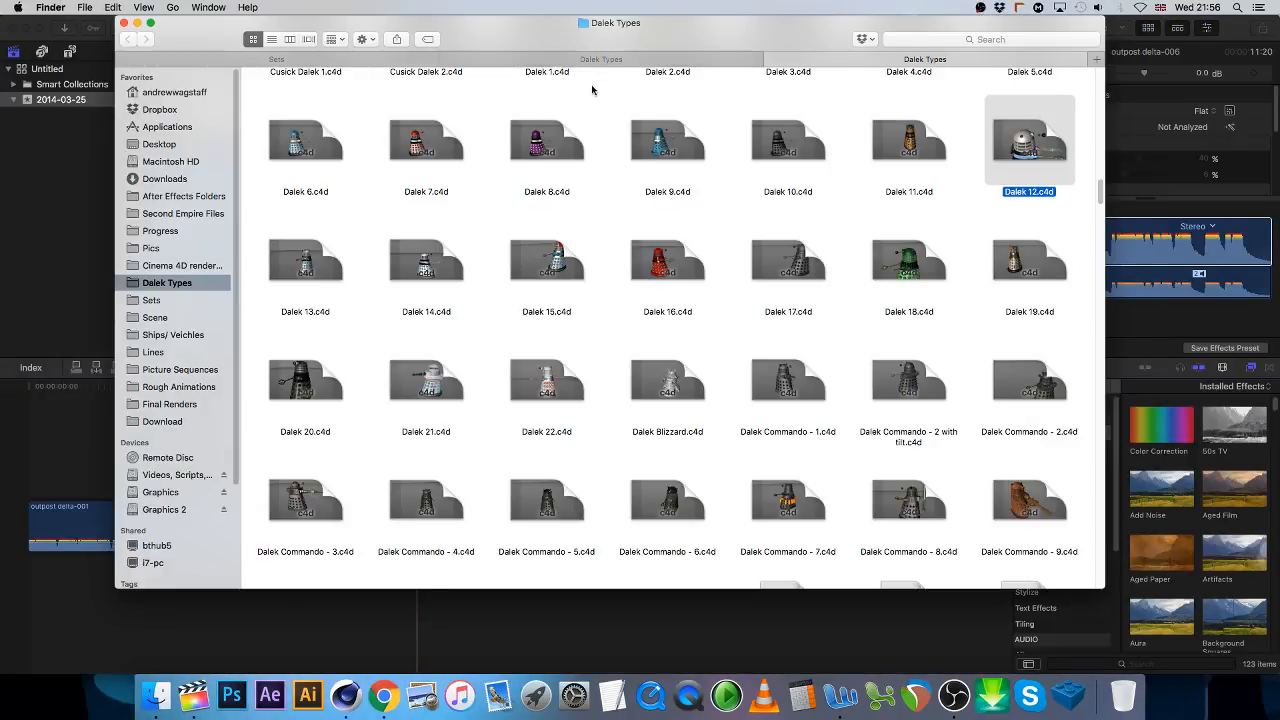
{"action": "left_click", "coordinate": [178, 387]}
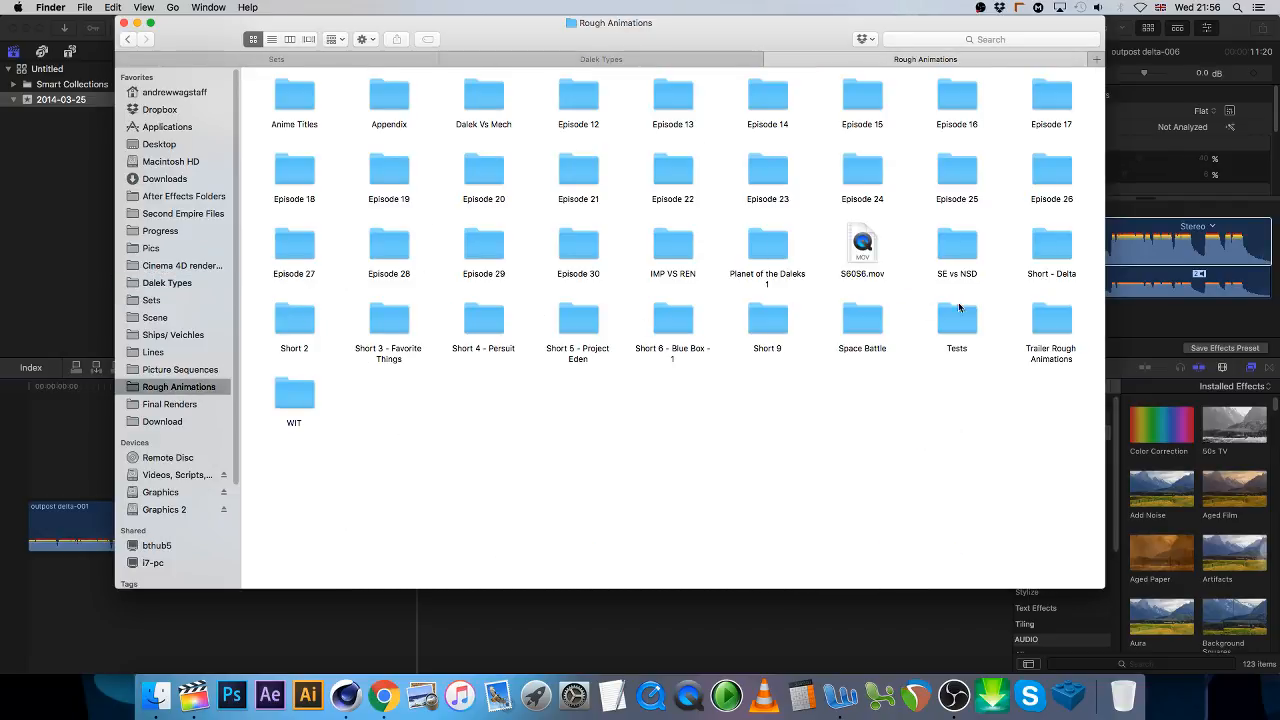
{"action": "double_click", "coordinate": [1034, 240]}
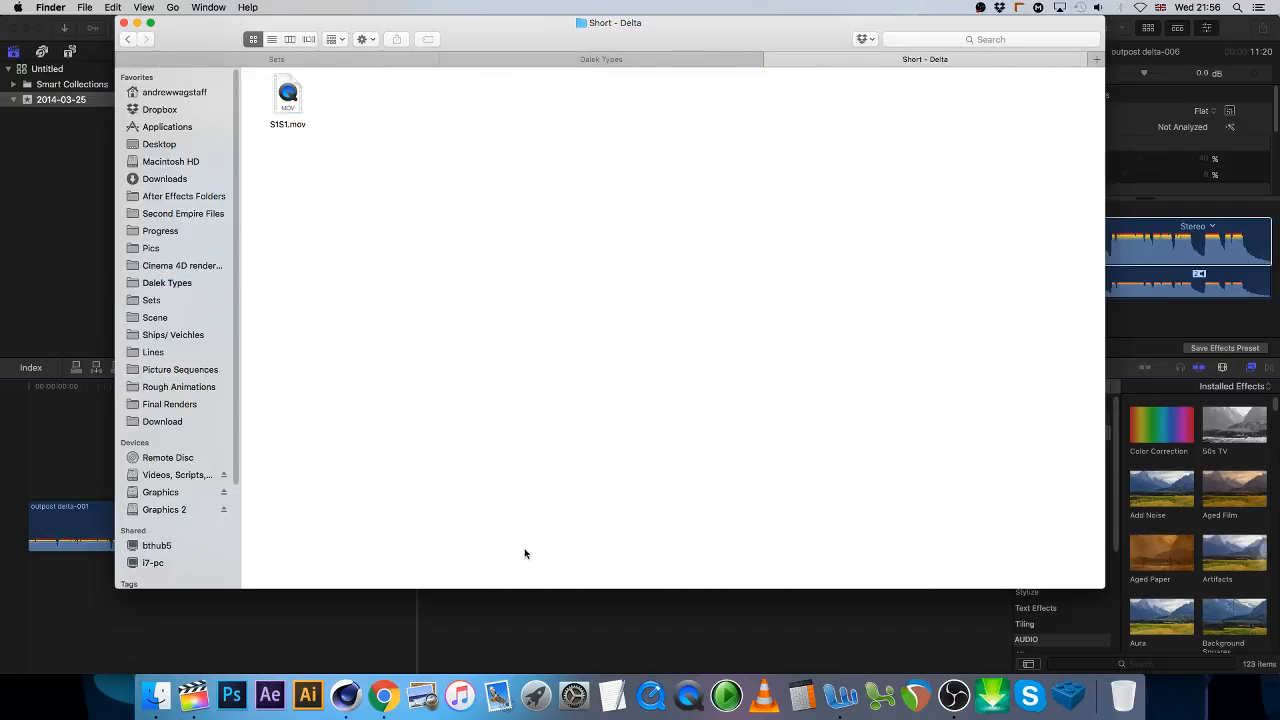
- Add S1S1.mov from the Short - Delta folder to the Final Cut Pro timeline, above the outpost delta-001 clip at the start
{"action": "left_click_drag", "start_coordinate": [535, 585], "coordinate": [556, 425]}
{"action": "left_click_drag", "start_coordinate": [325, 100], "coordinate": [30, 476]}
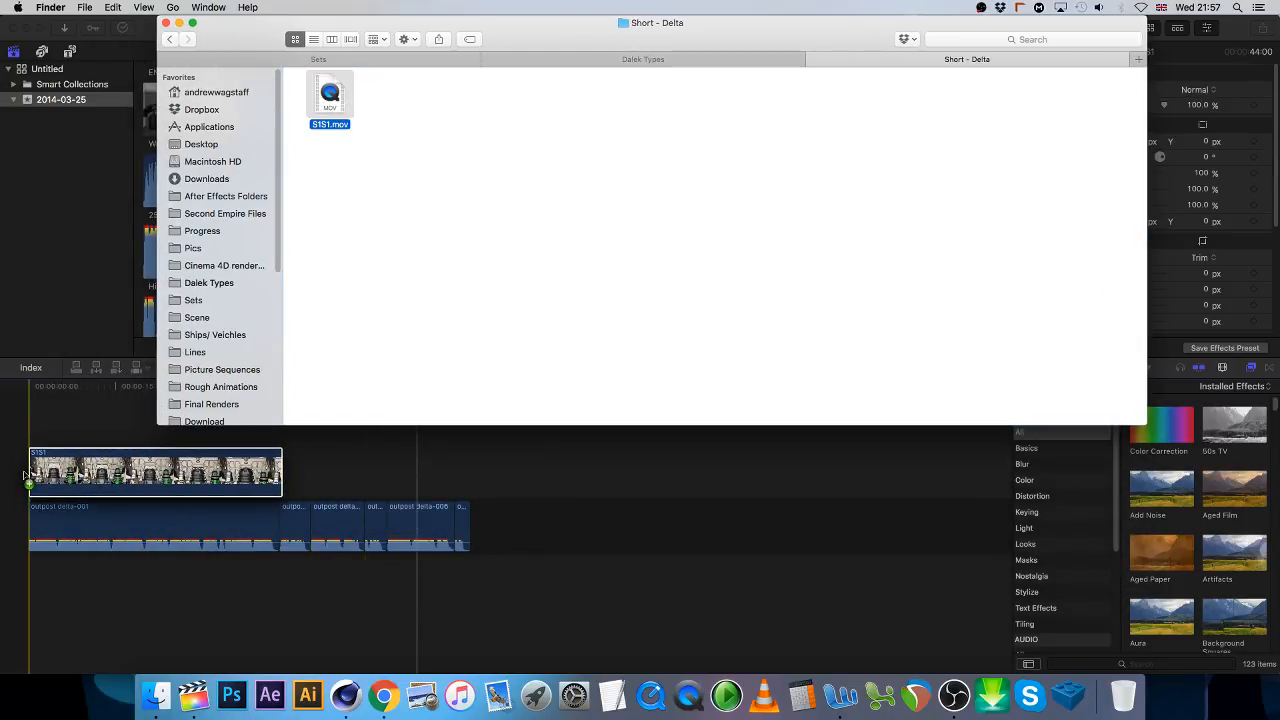
{"action": "left_click", "coordinate": [280, 568]}
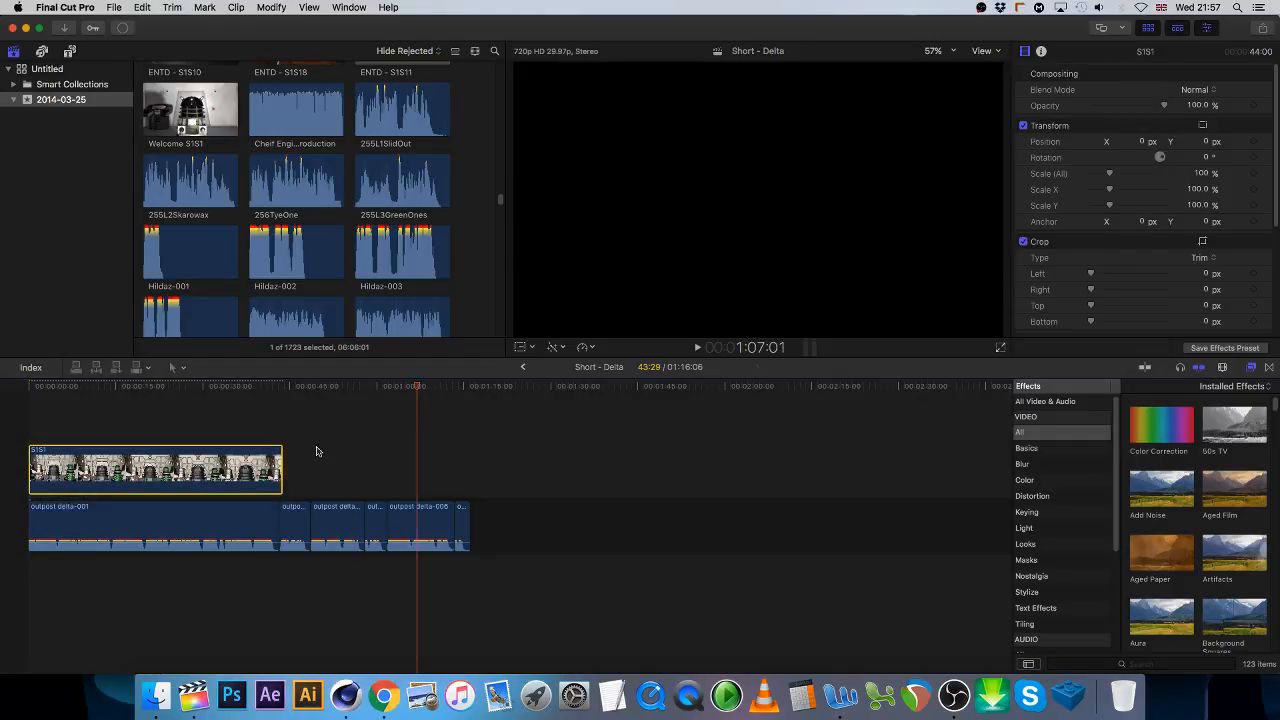
- Select the audio clips following outpost delta-001, and play the timeline from the start to check S1S1 against the sound
{"action": "left_click_drag", "start_coordinate": [527, 530], "coordinate": [295, 519]}
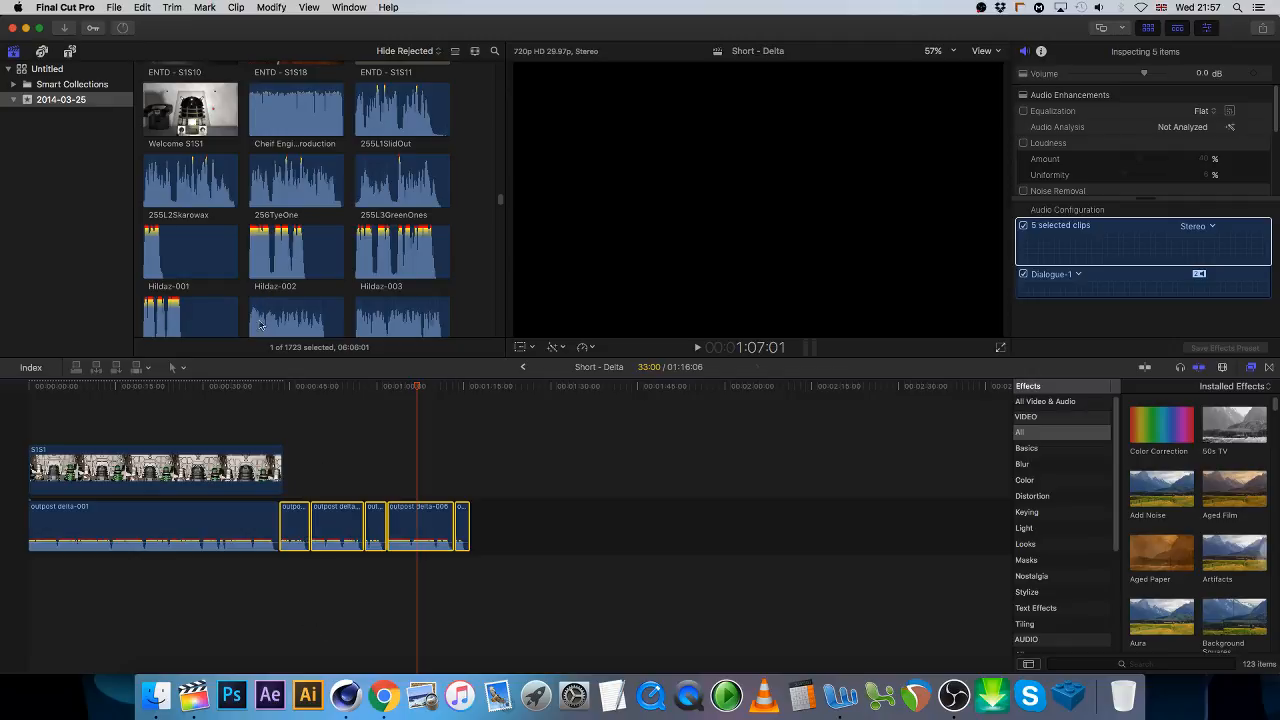
{"action": "left_click_drag", "start_coordinate": [265, 389], "coordinate": [20, 395]}
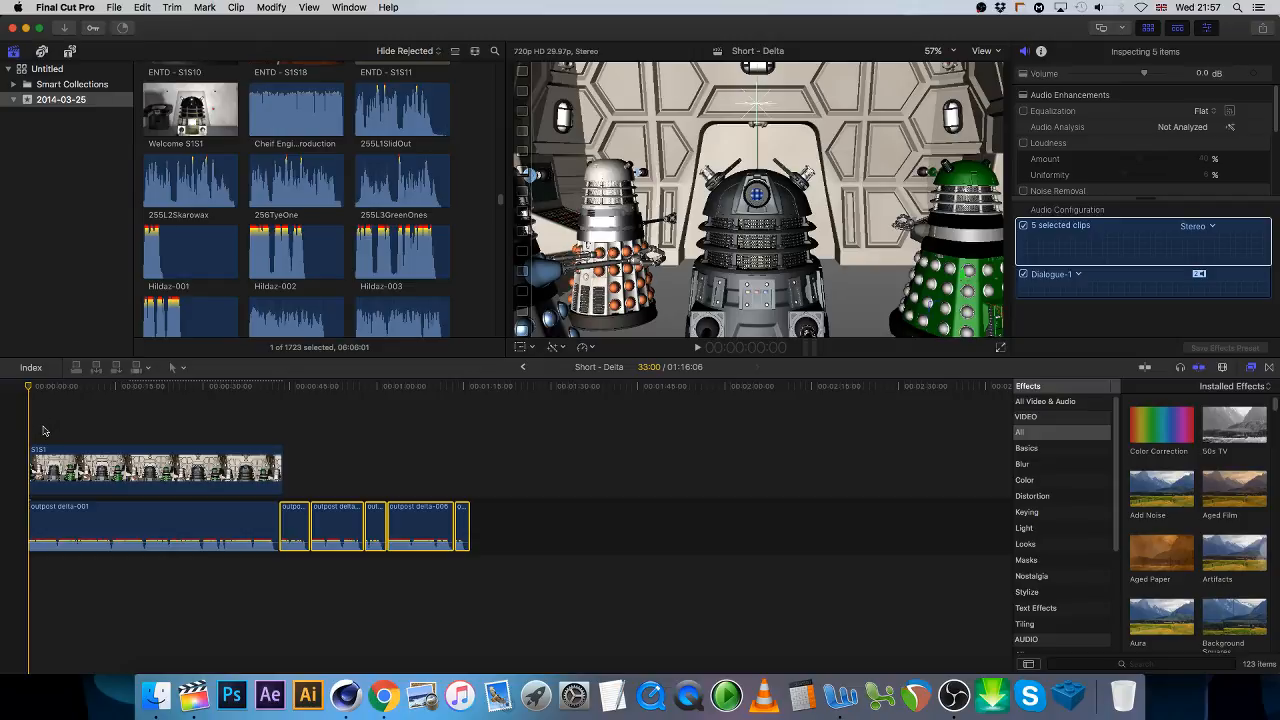
{"action": "key", "text": "space"}
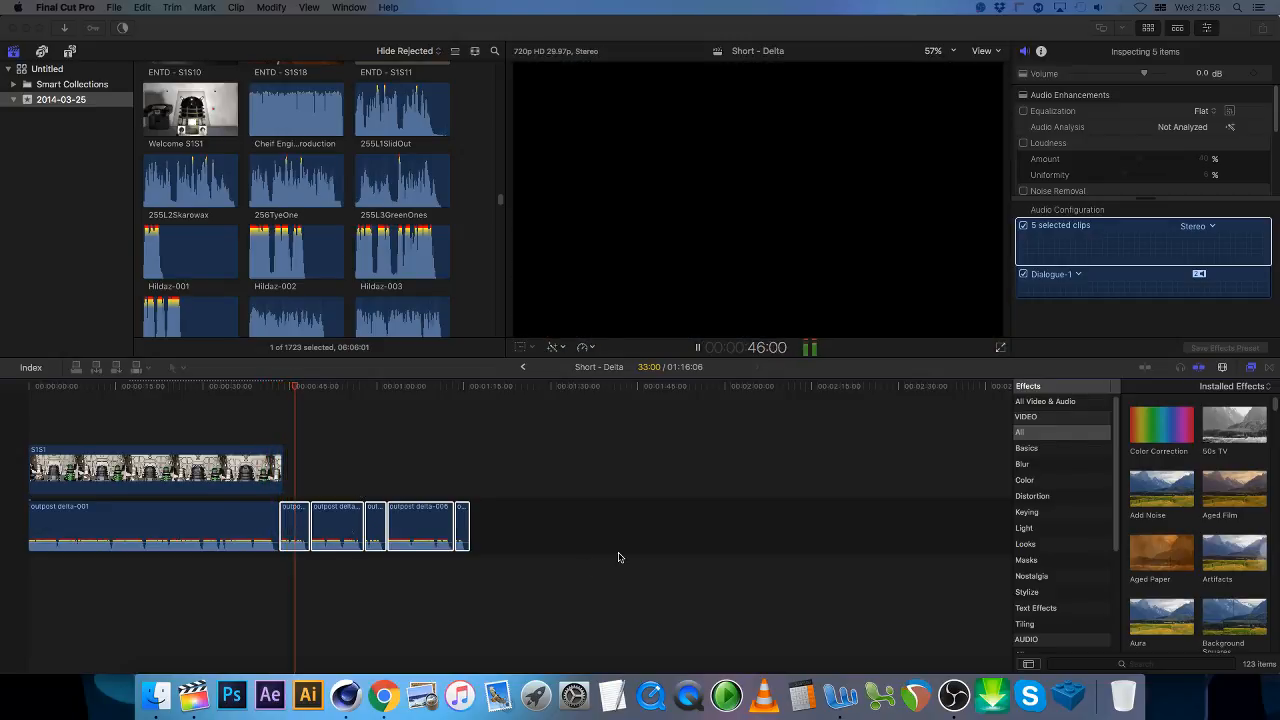
{"action": "left_click", "coordinate": [571, 471]}
{"action": "key", "text": "space"}
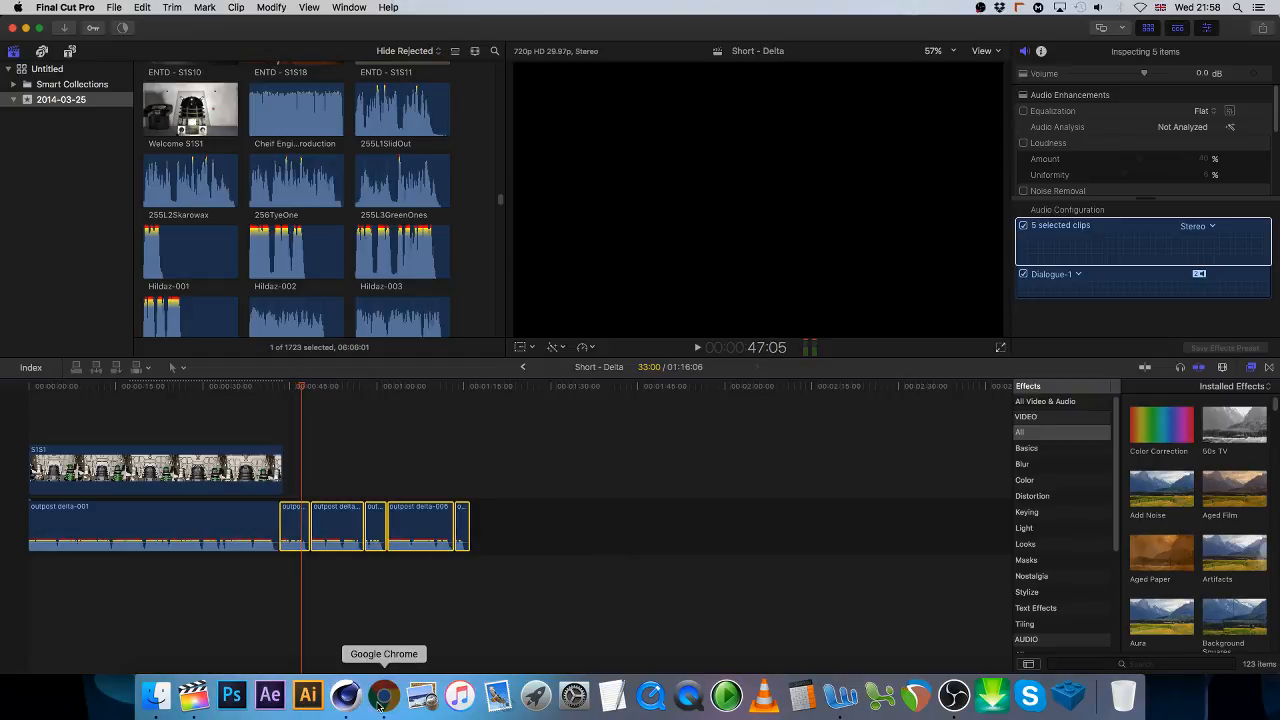
- Switch to Cinema 4D, close the Short 10 - S1S1.c4d project and reopen it from the recent files
{"action": "left_click", "coordinate": [345, 695]}
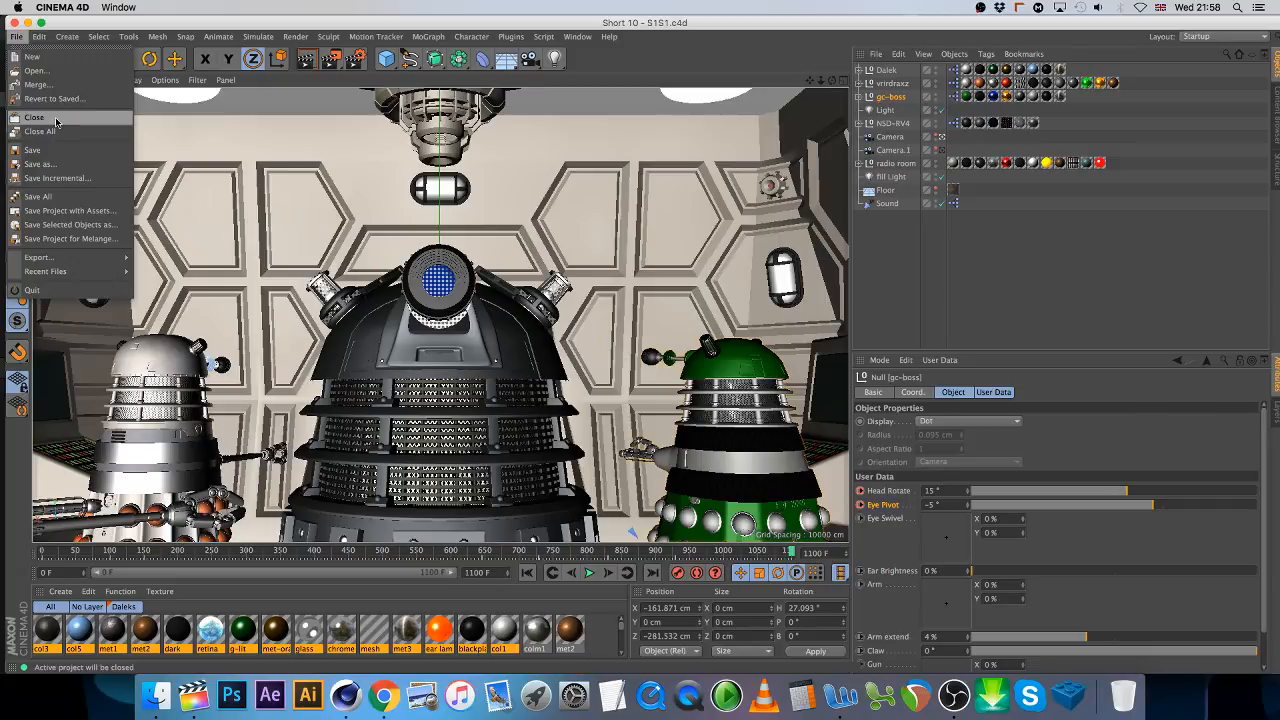
{"action": "left_click", "coordinate": [56, 117]}
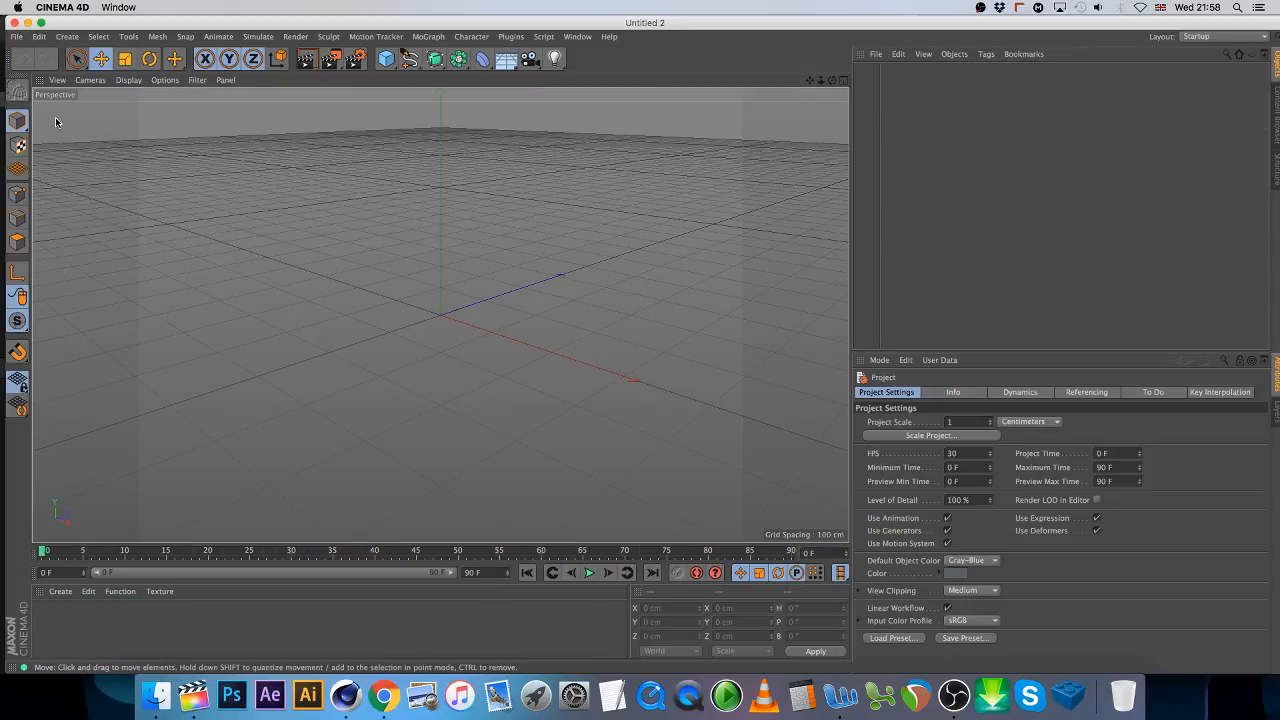
{"action": "left_click", "coordinate": [156, 697]}
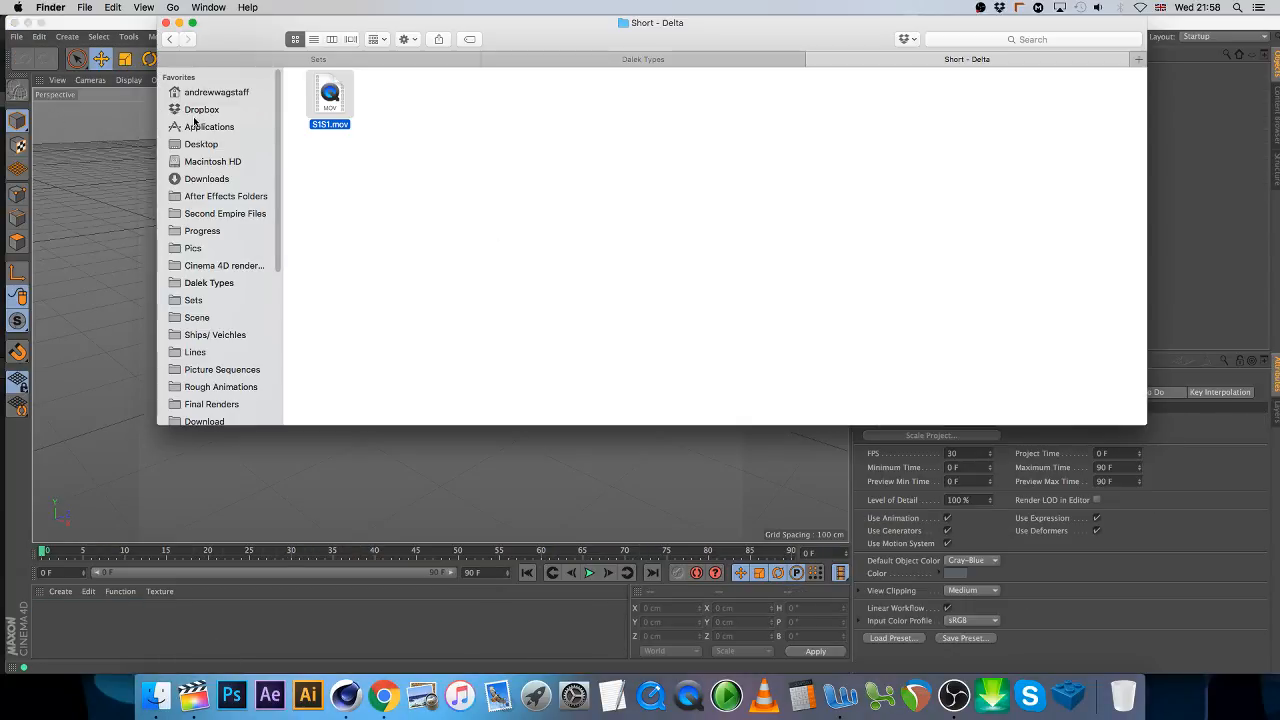
{"action": "left_click", "coordinate": [40, 40]}
{"action": "left_click", "coordinate": [16, 36]}
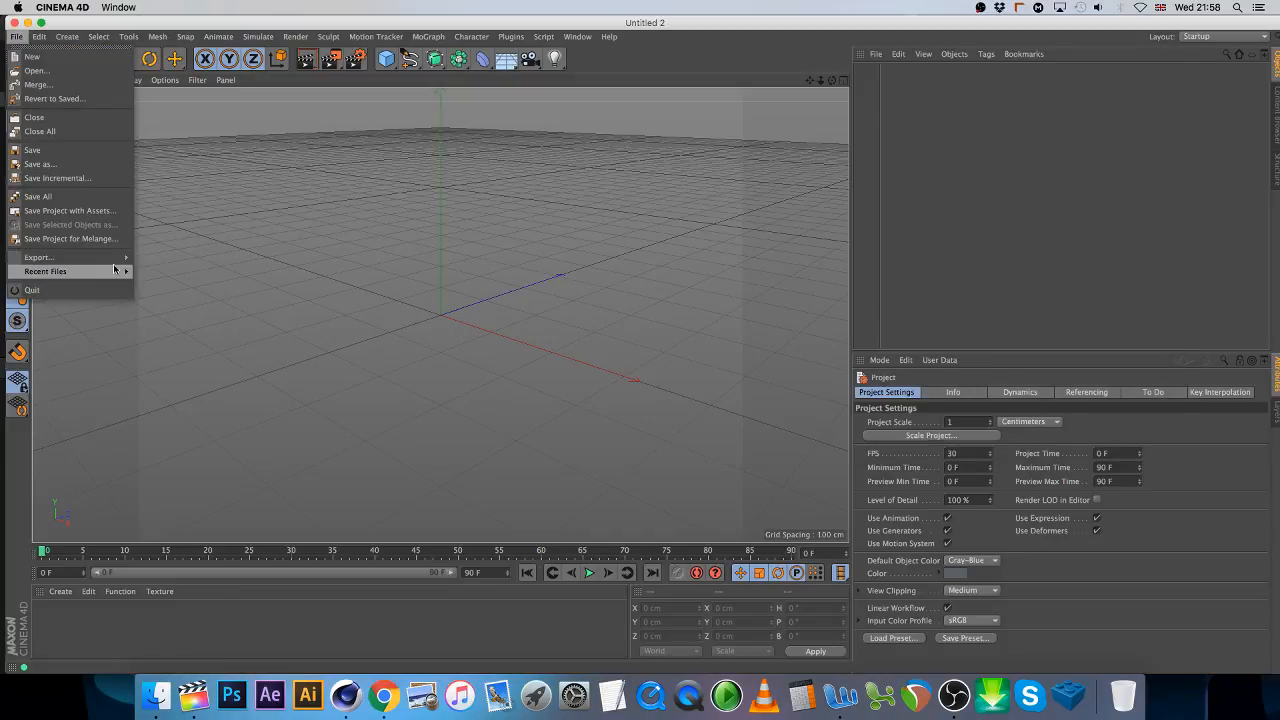
{"action": "mouse_move", "coordinate": [118, 271]}
{"action": "left_click", "coordinate": [183, 270]}
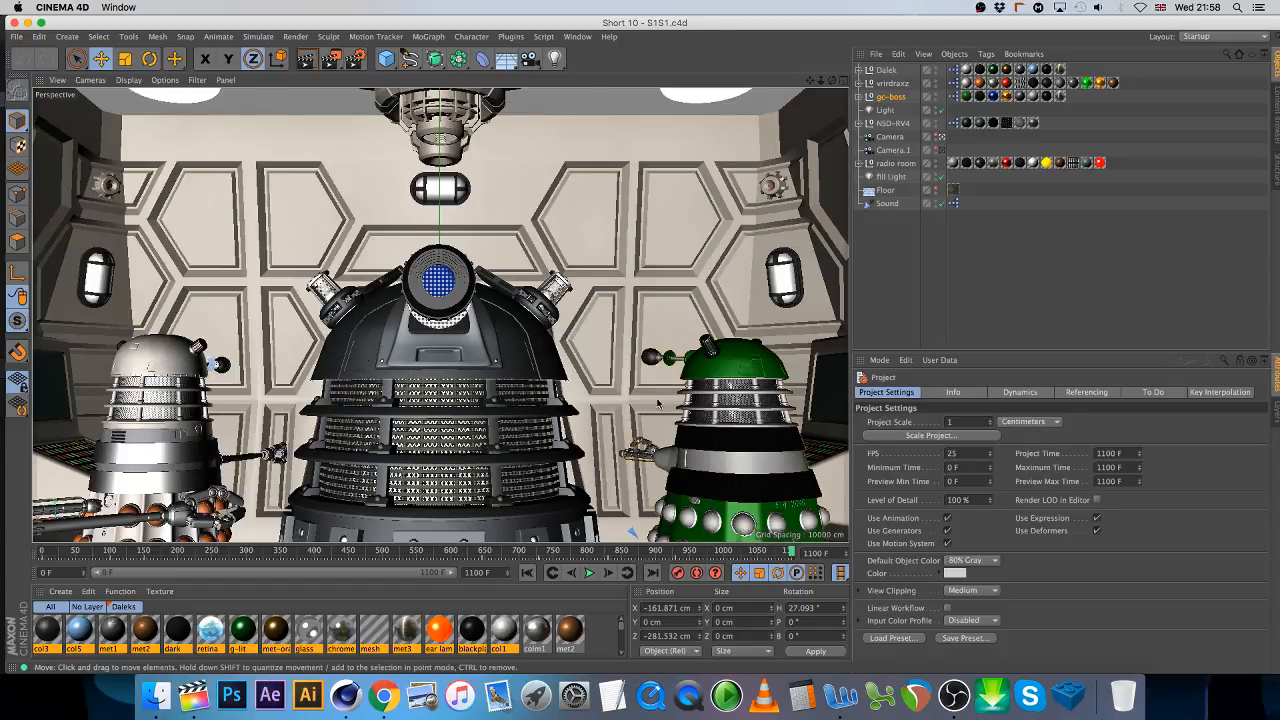
- Set the renderer to Standard and the render's save format to PNG
{"action": "left_click", "coordinate": [357, 60]}
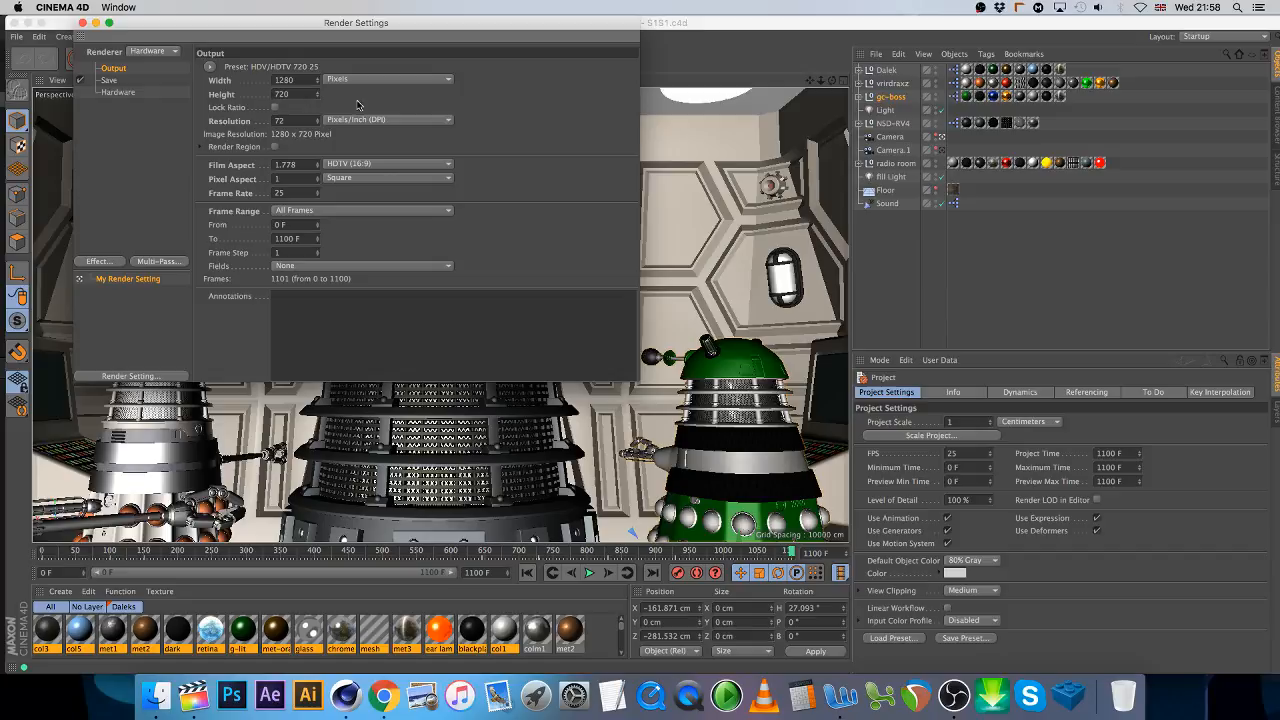
{"action": "left_click", "coordinate": [110, 80]}
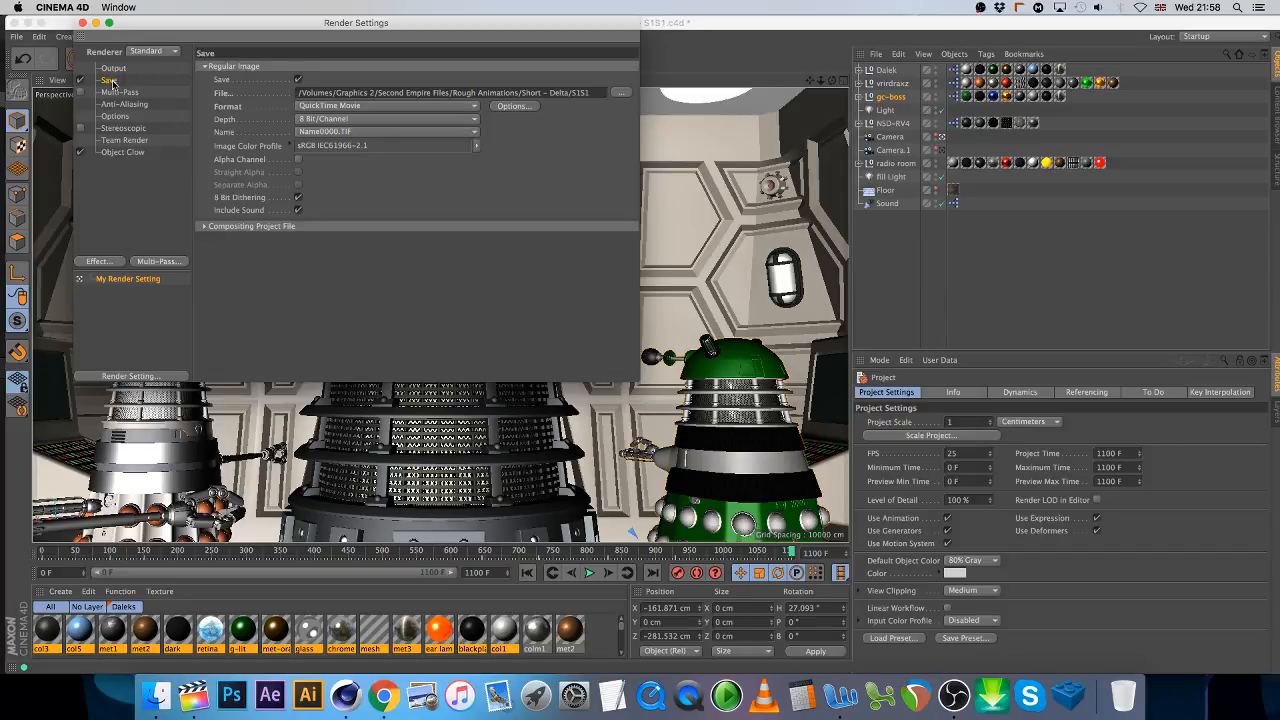
{"action": "left_click", "coordinate": [455, 106]}
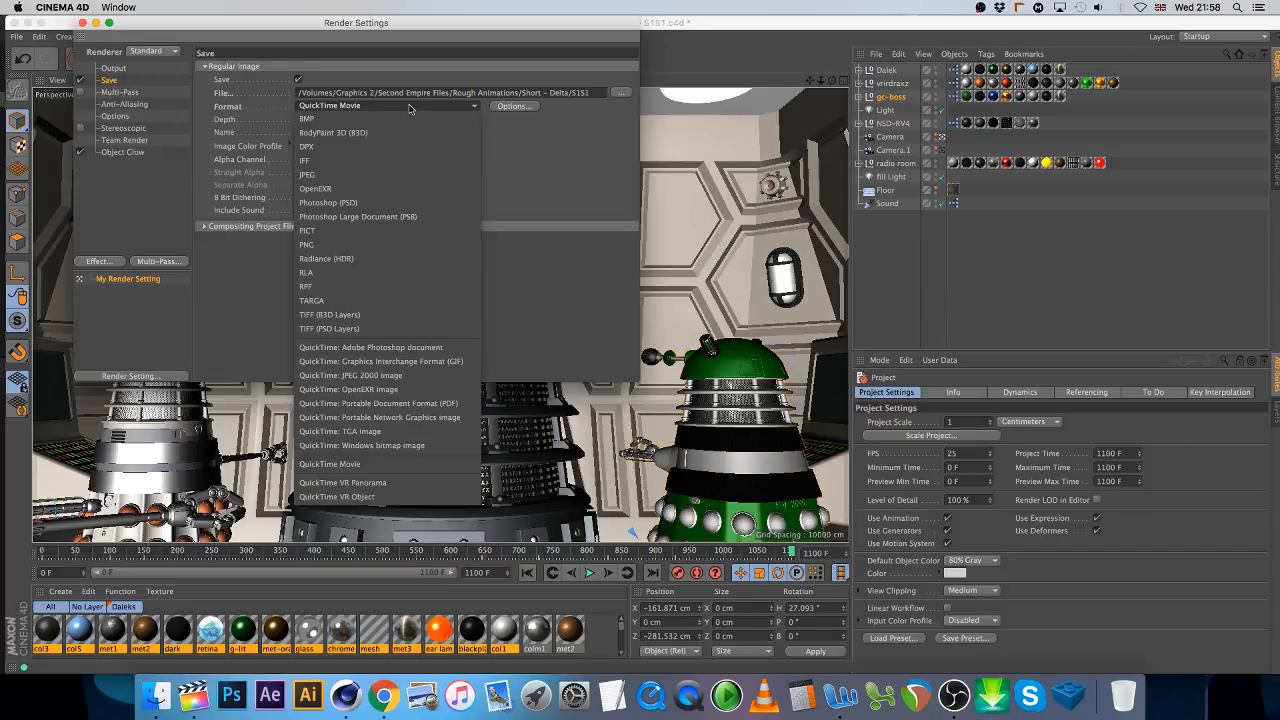
{"action": "left_click", "coordinate": [363, 245]}
- Create a folder named SD - S1s1 inside Picture Sequences for the render output
{"action": "left_click", "coordinate": [621, 92]}
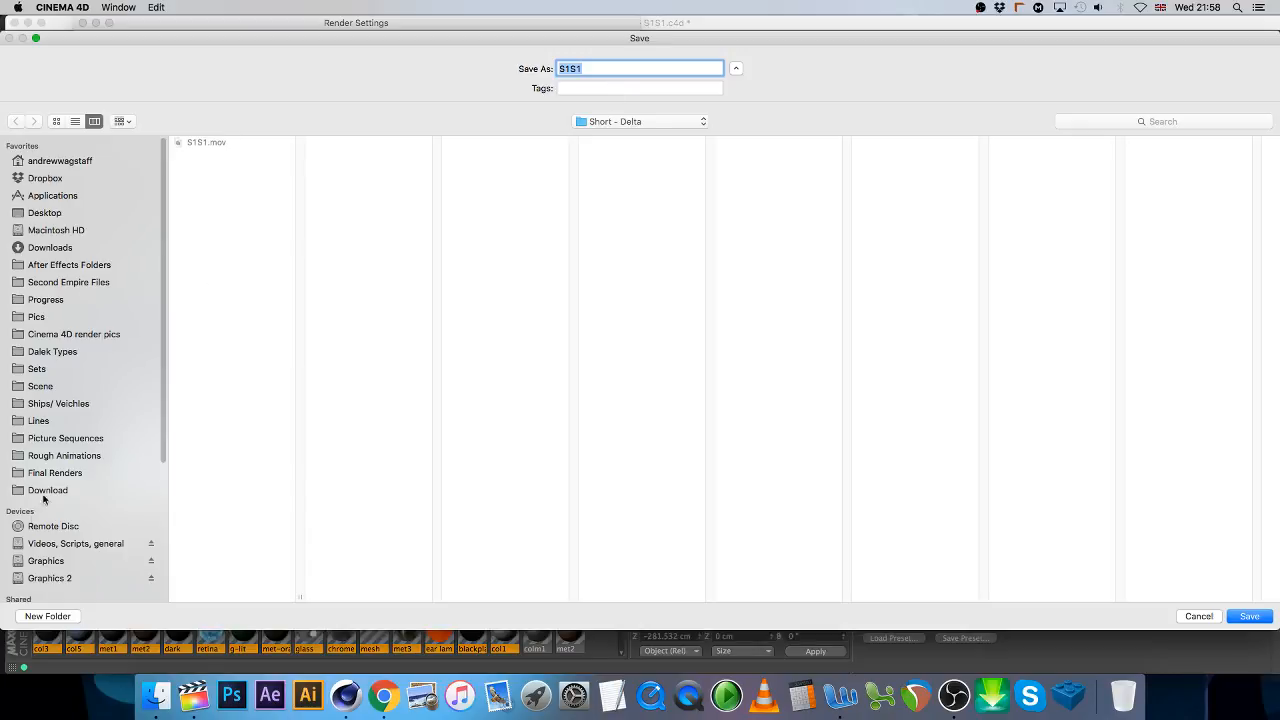
{"action": "left_click", "coordinate": [60, 438]}
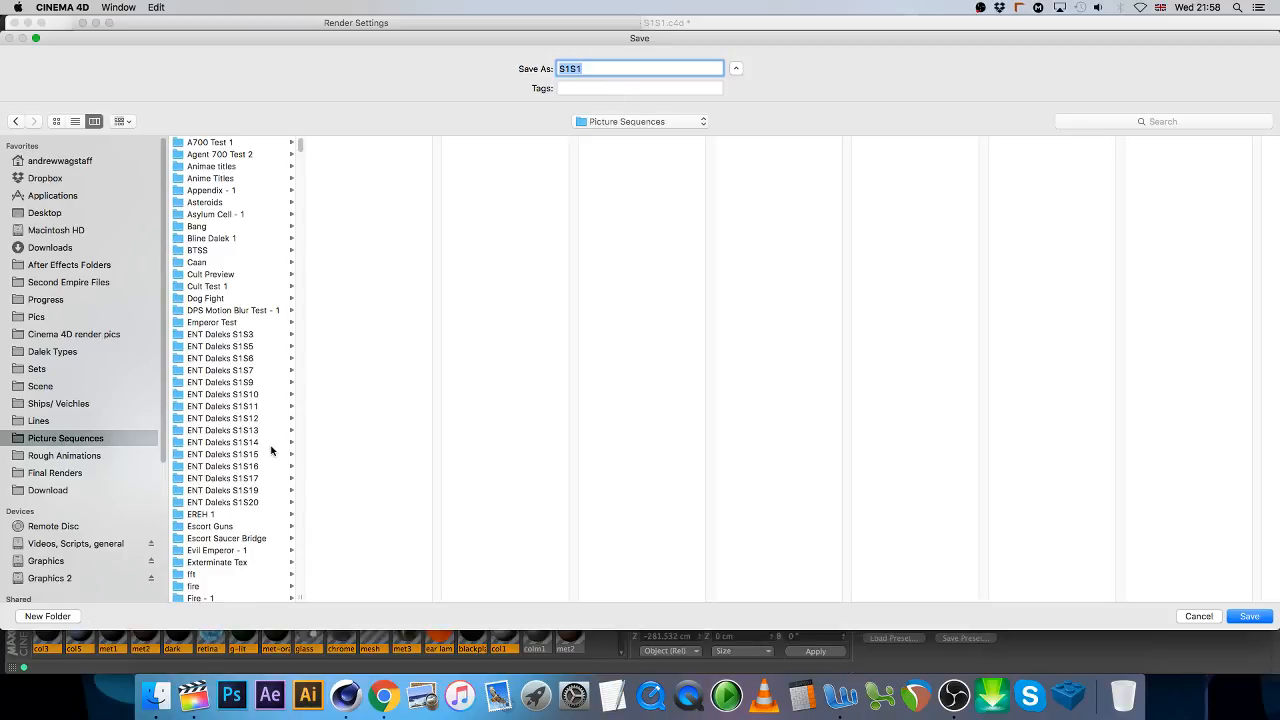
{"action": "left_click", "coordinate": [48, 616]}
{"action": "type", "text": "SD - S1s1"}
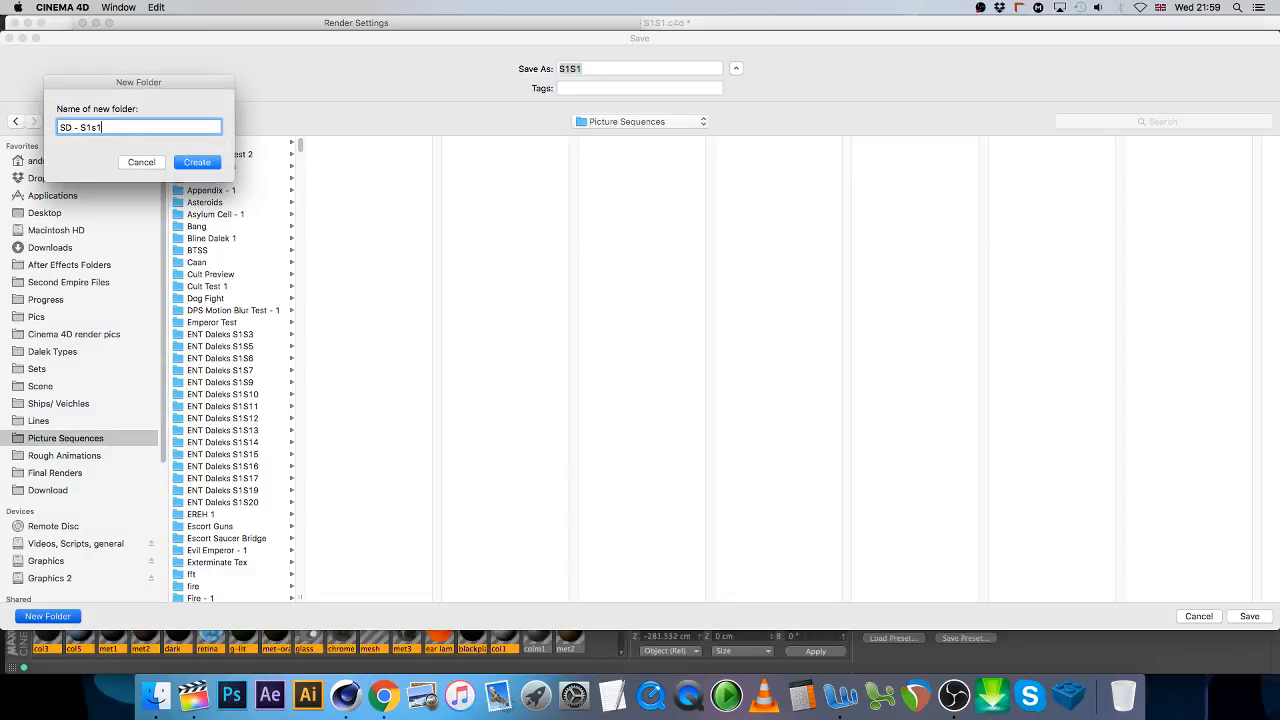
{"action": "key", "text": "Return"}
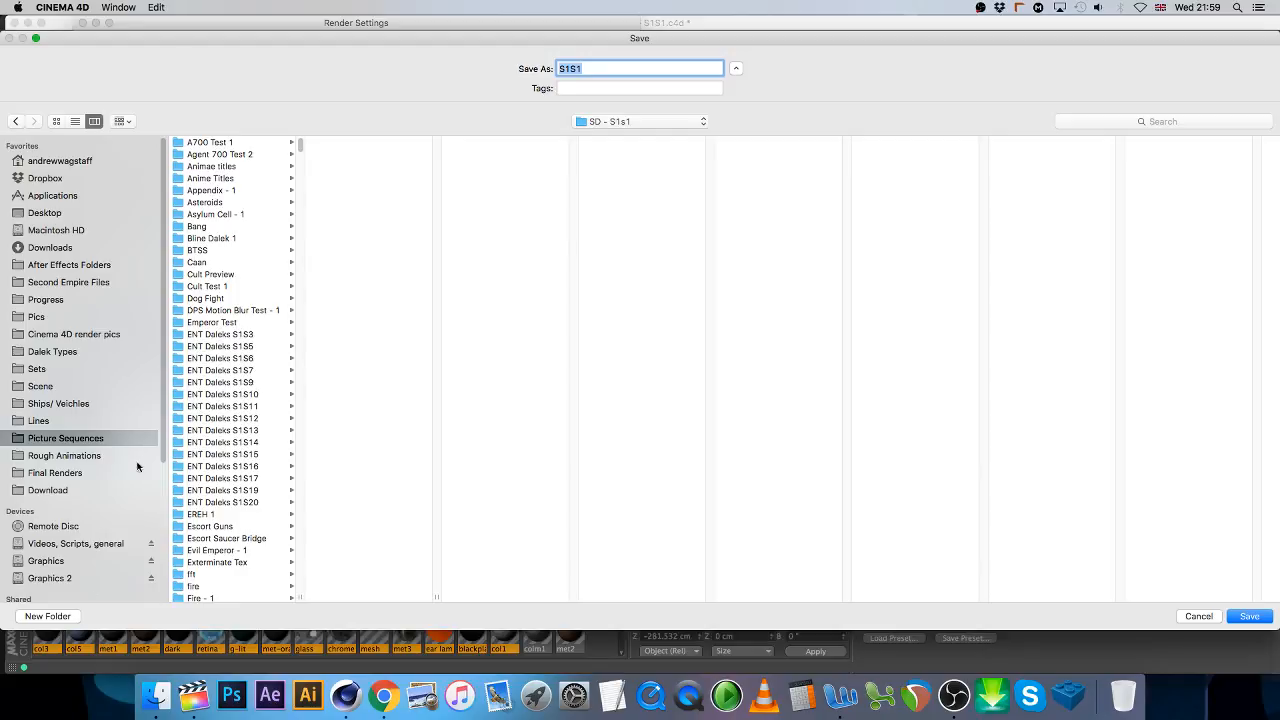
- Rename the new SD folder as SD - S1S1 and set the render output to save there as S1S1
{"action": "left_click_drag", "start_coordinate": [300, 145], "coordinate": [307, 173]}
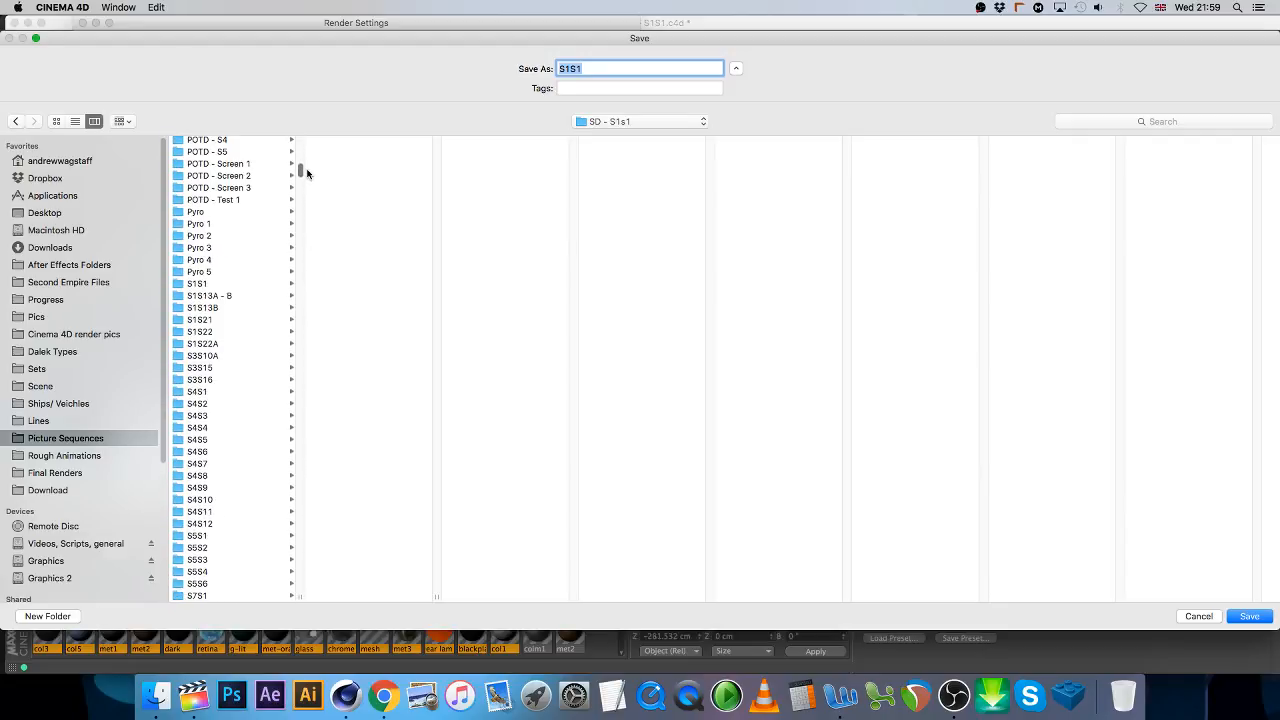
{"action": "scroll", "coordinate": [303, 180], "scroll_direction": "down", "scroll_amount": 20}
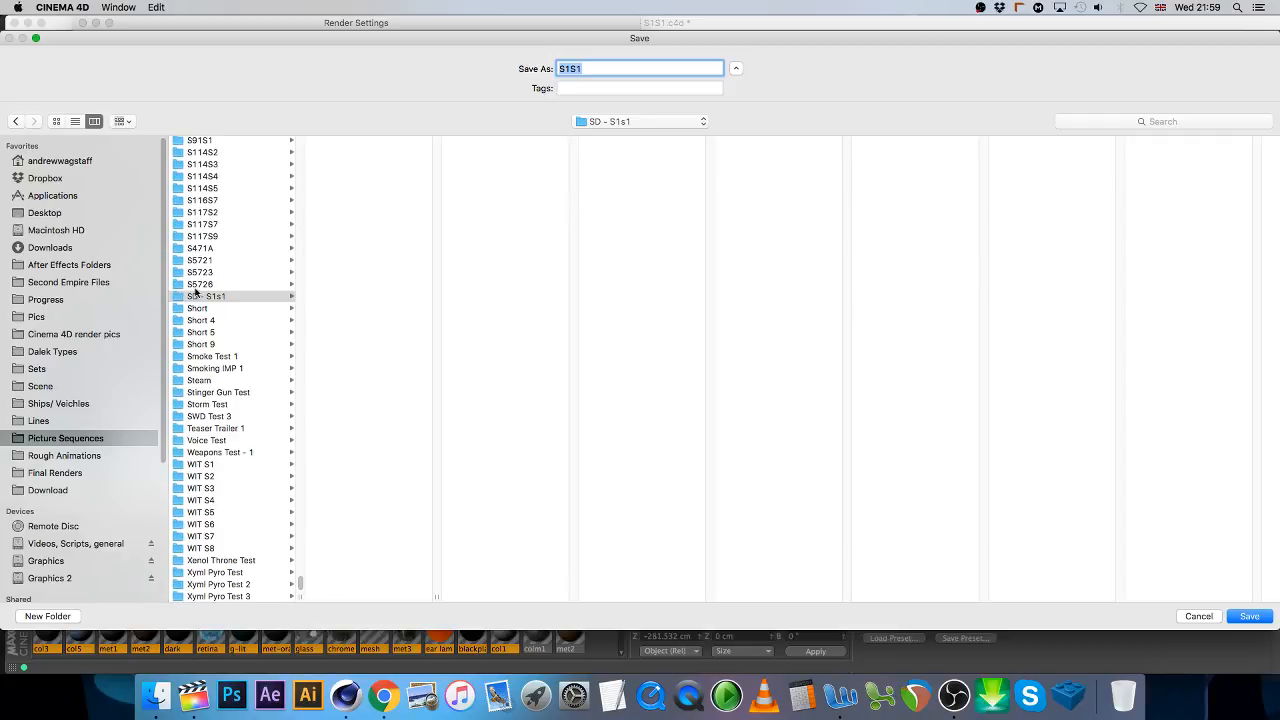
{"action": "left_click", "coordinate": [199, 296]}
{"action": "right_click", "coordinate": [203, 297]}
{"action": "left_click", "coordinate": [236, 301]}
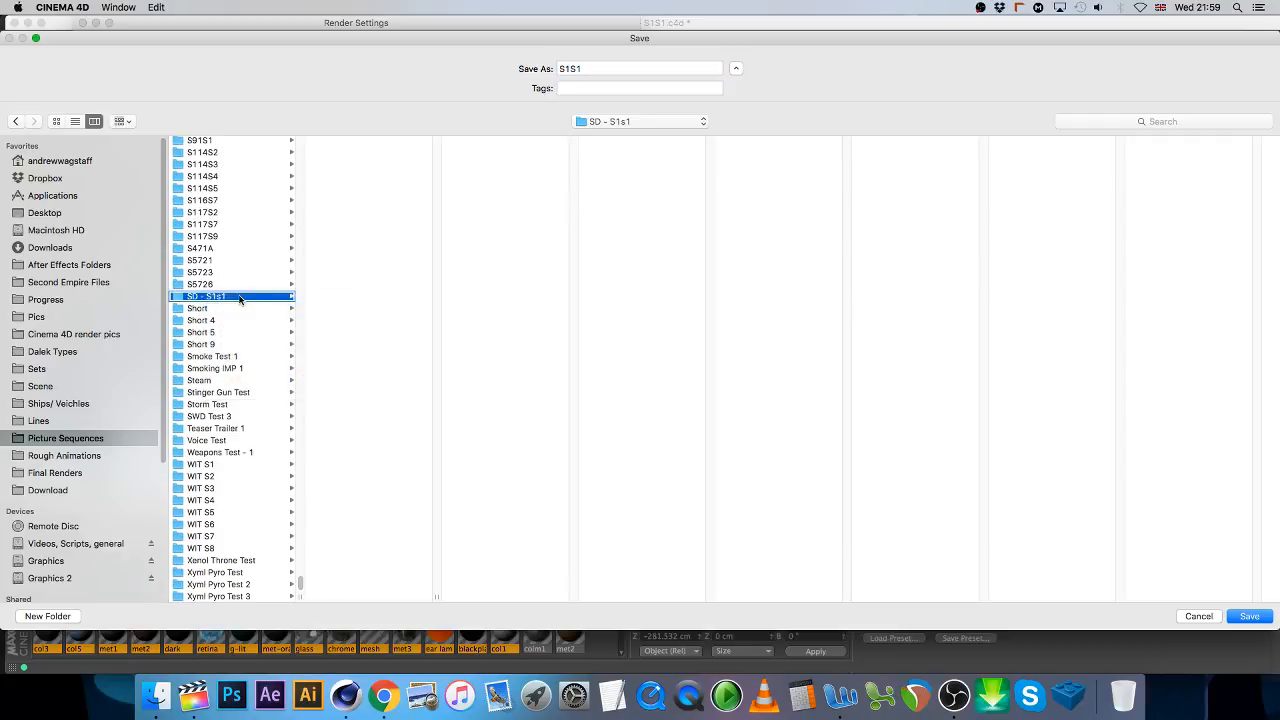
{"action": "key", "text": "BackSpace"}
{"action": "key", "text": "BackSpace"}
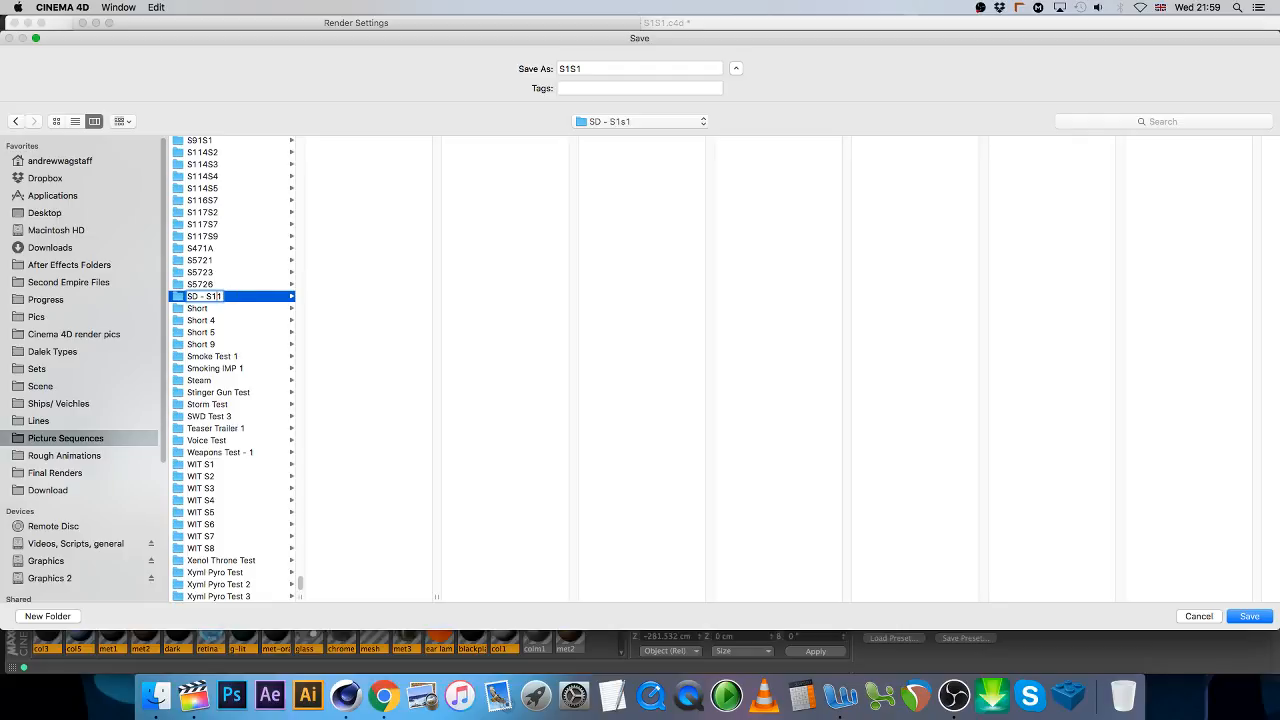
{"action": "type", "text": "S1"}
{"action": "left_click", "coordinate": [352, 320]}
{"action": "left_click", "coordinate": [1250, 616]}
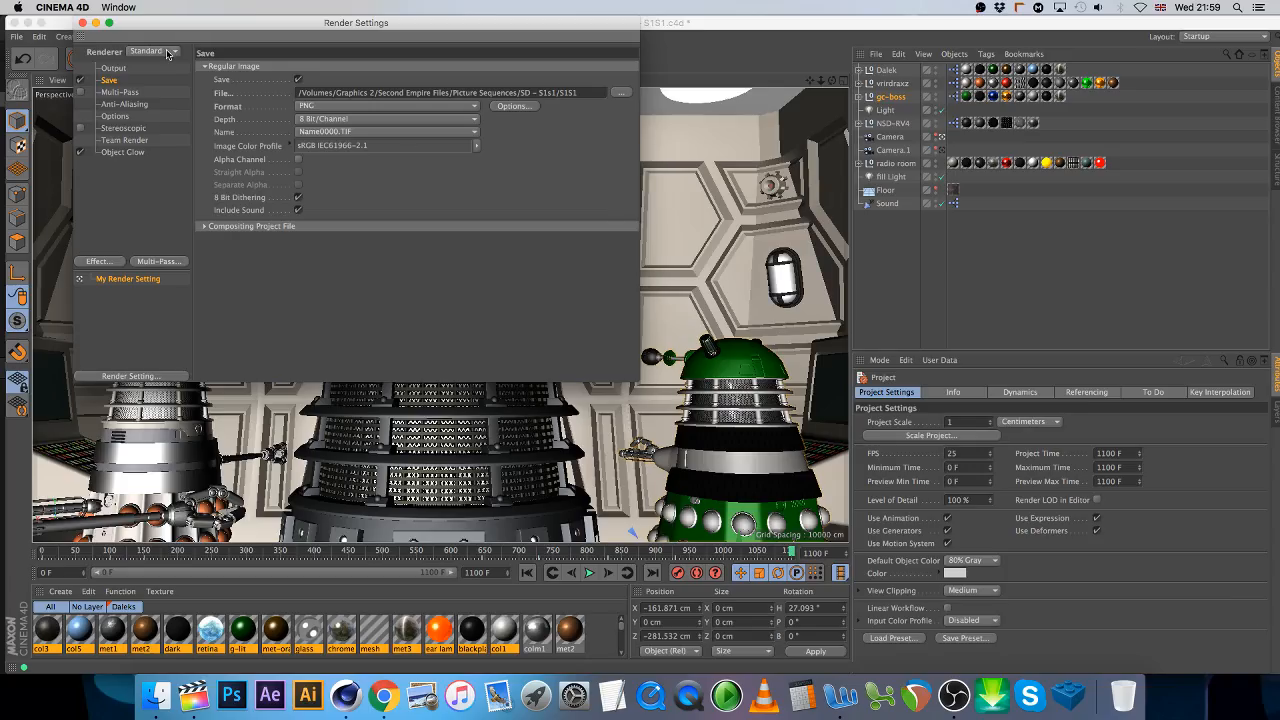
- Close the render settings, save the project and add it to the render queue
{"action": "left_click", "coordinate": [83, 22]}
{"action": "left_click", "coordinate": [16, 36]}
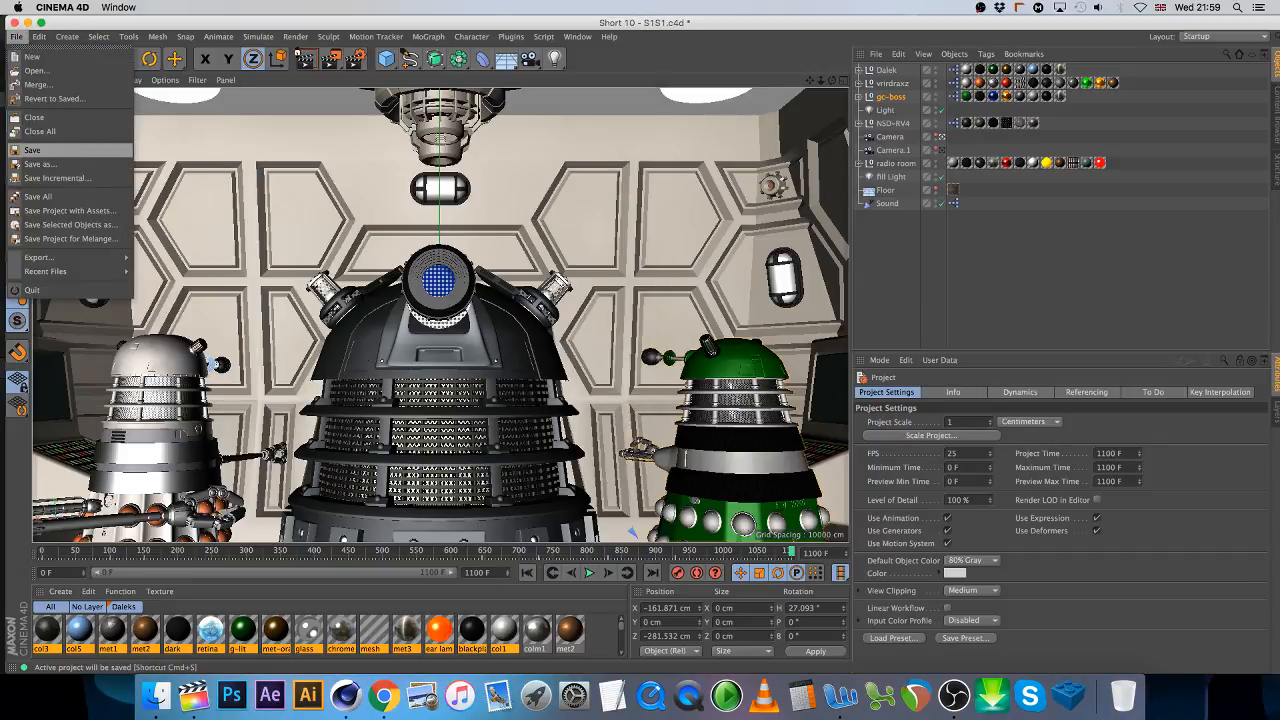
{"action": "left_click", "coordinate": [74, 150]}
{"action": "left_click", "coordinate": [295, 36]}
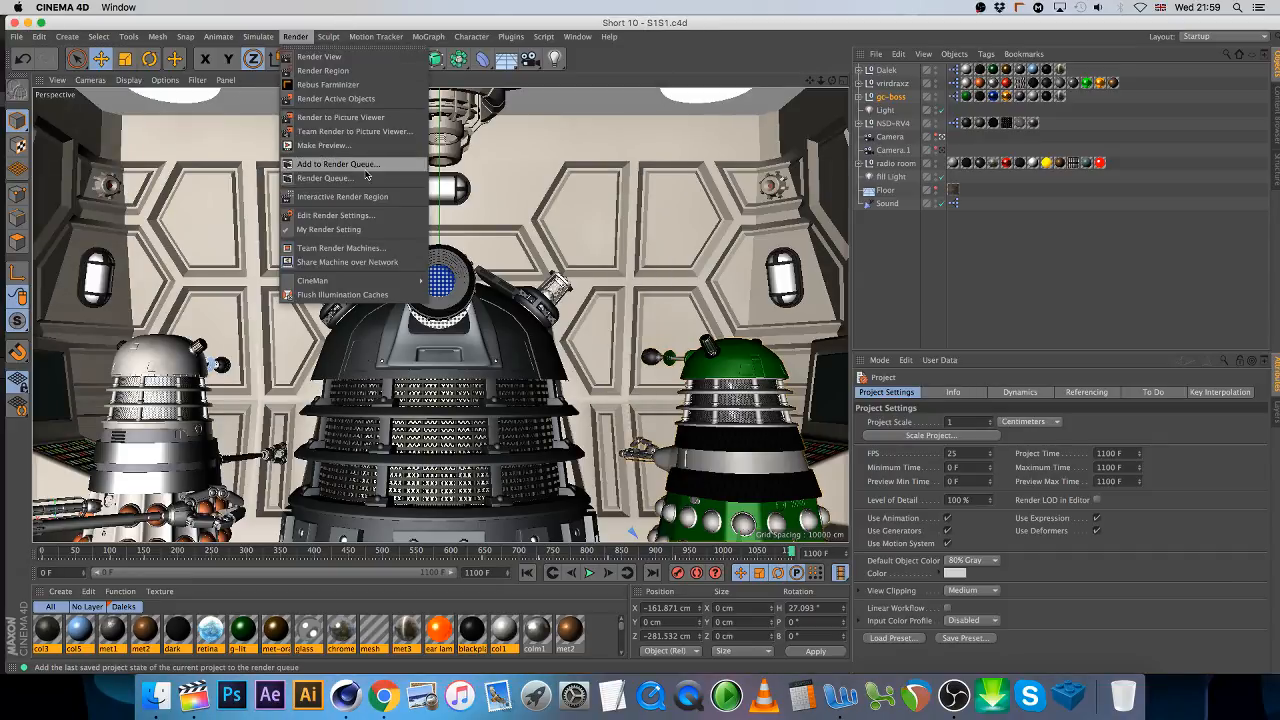
{"action": "left_click", "coordinate": [310, 178]}
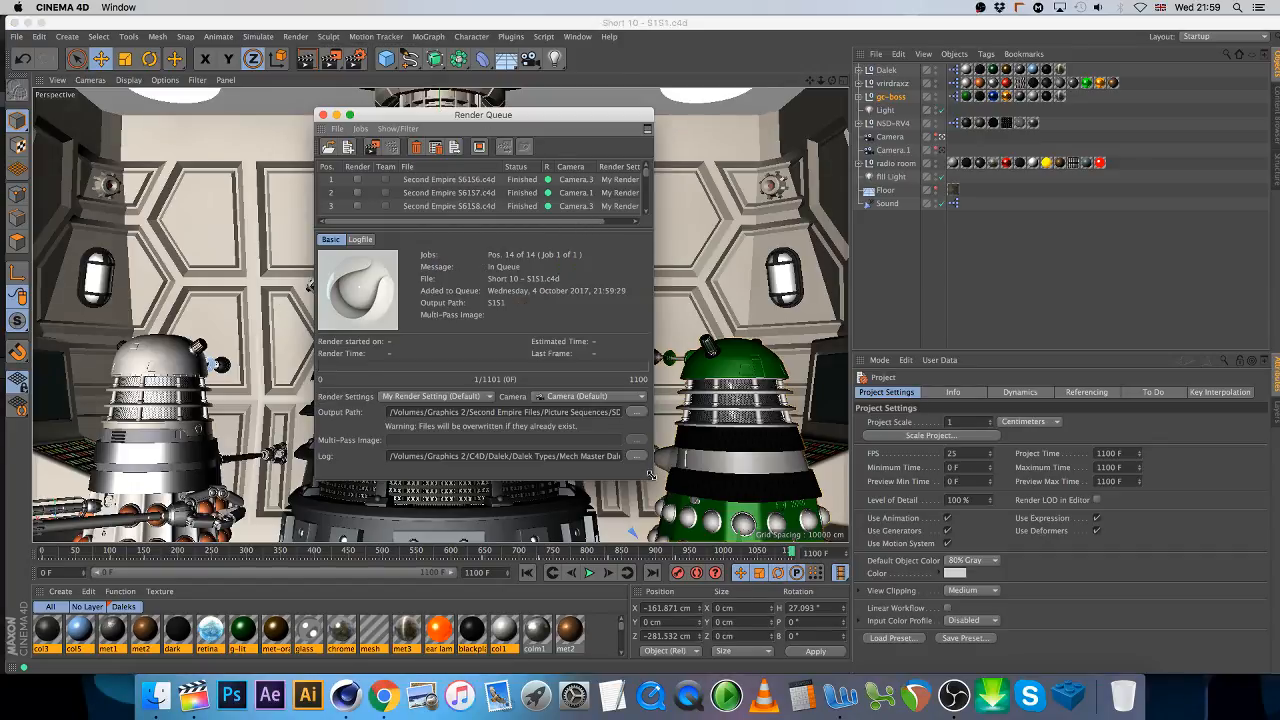
- Enlarge the Render Queue, delete the finished Second Empire jobs at positions 1 to 13, and close the queue
{"action": "left_click_drag", "start_coordinate": [652, 479], "coordinate": [1075, 678]}
{"action": "left_click", "coordinate": [440, 180]}
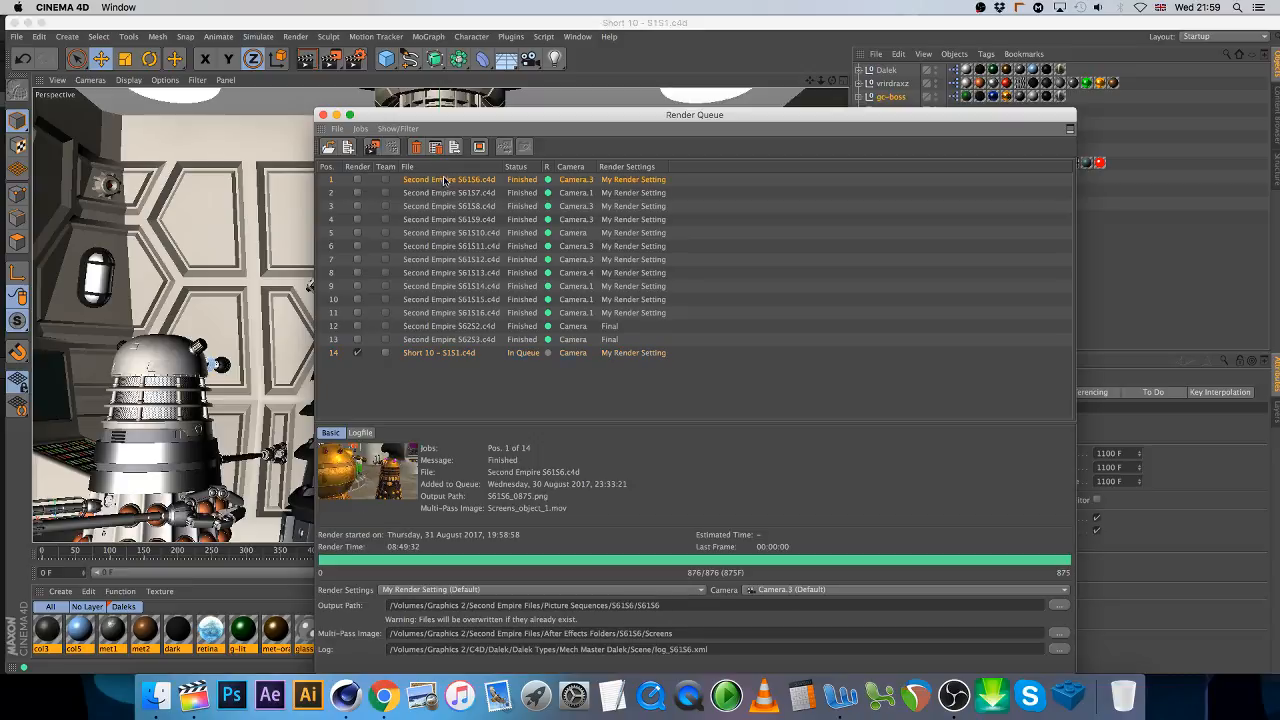
{"action": "left_click", "coordinate": [457, 340], "text": "shift"}
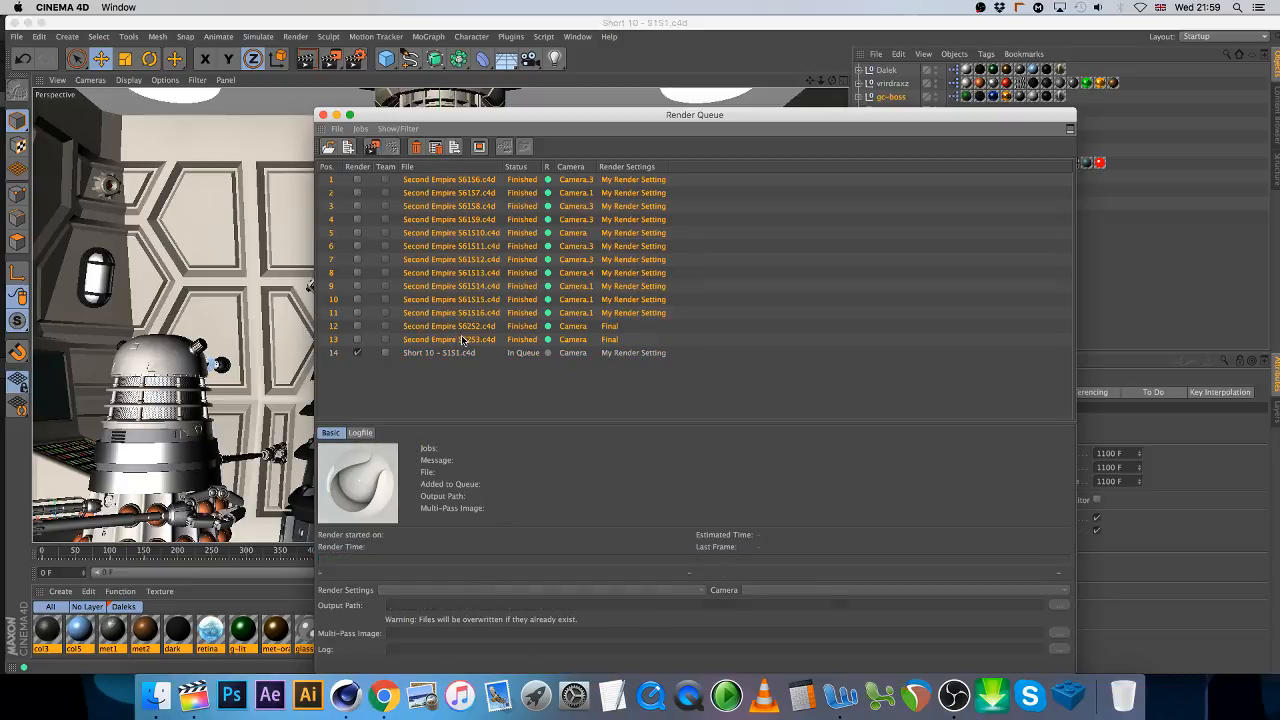
{"action": "key", "text": "Delete"}
{"action": "left_click", "coordinate": [322, 114]}
- Close the current project and open set_skaro_emperors_throne_room.c4d from the Sets folder in Finder
{"action": "left_click", "coordinate": [15, 37]}
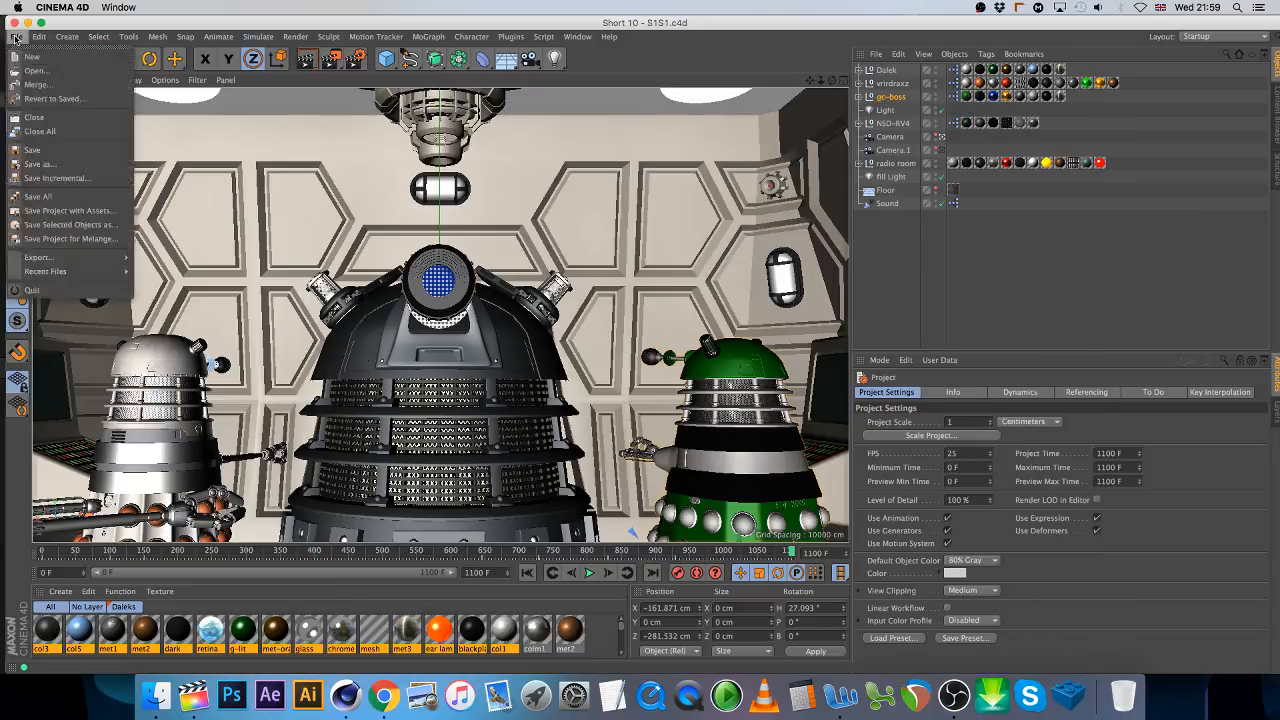
{"action": "left_click", "coordinate": [45, 118]}
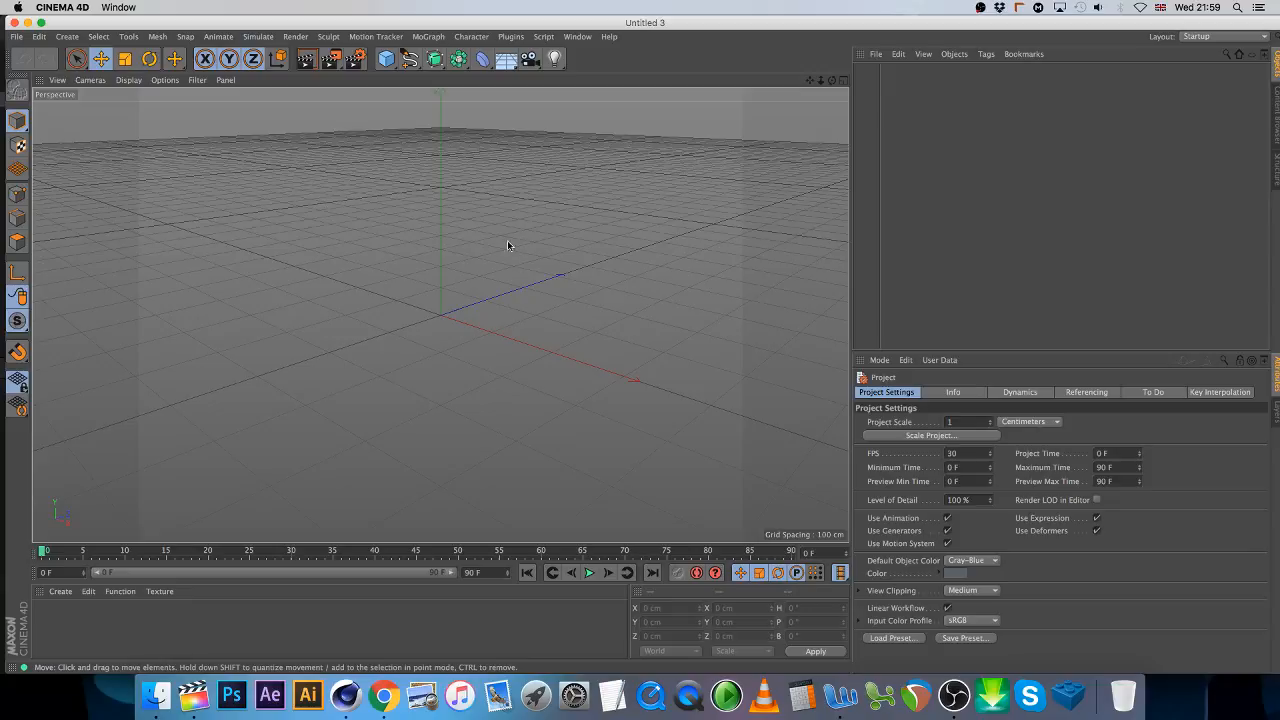
{"action": "left_click", "coordinate": [155, 697]}
{"action": "left_click", "coordinate": [364, 57]}
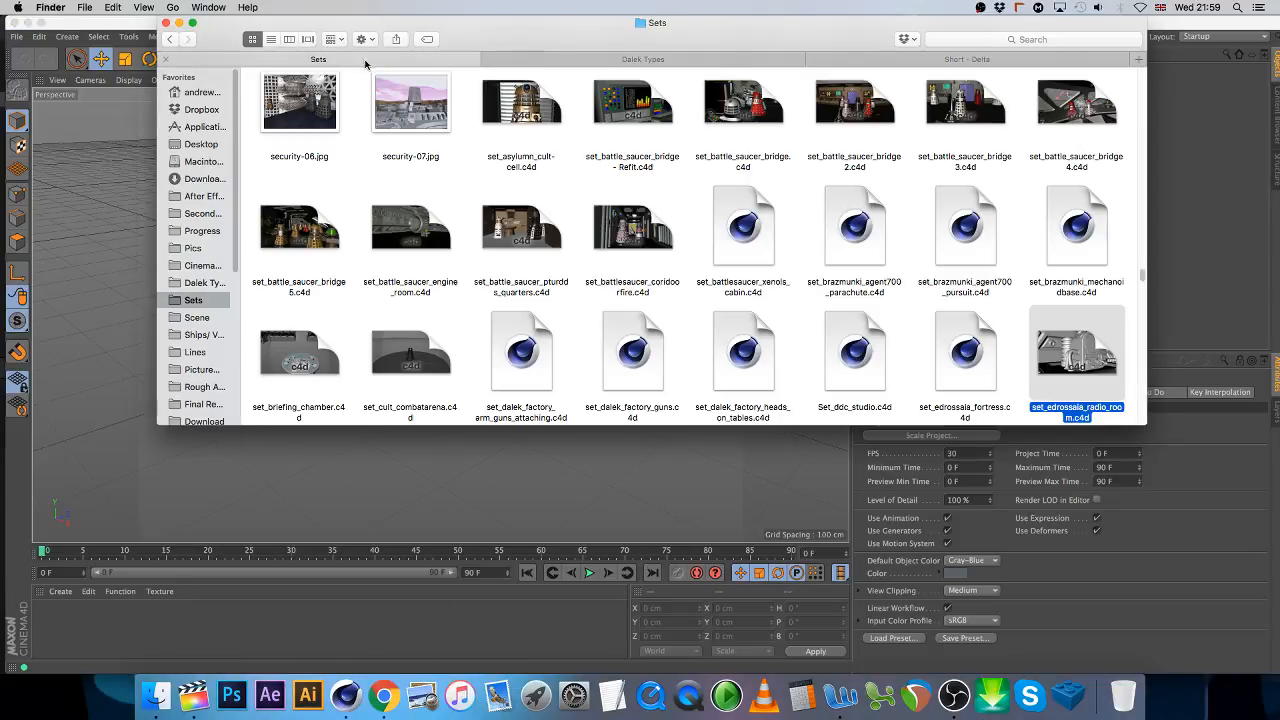
{"action": "scroll", "coordinate": [432, 200], "scroll_direction": "down", "scroll_amount": 5}
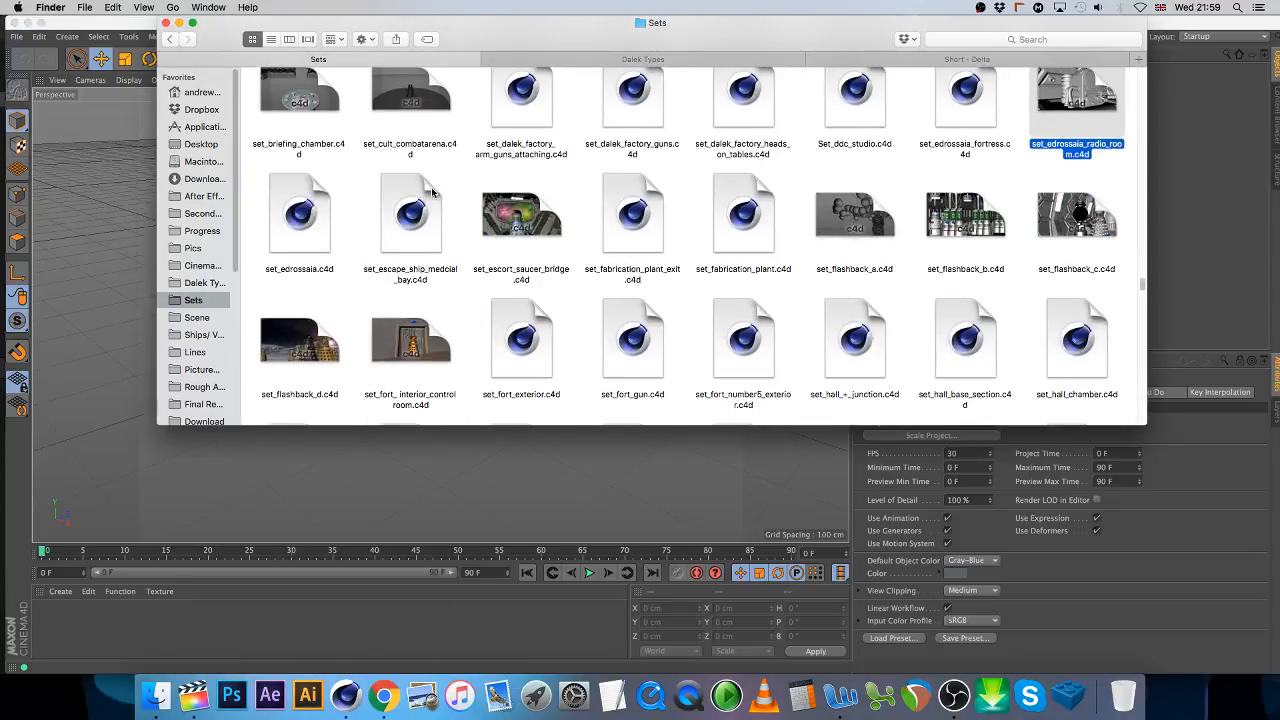
{"action": "scroll", "coordinate": [429, 190], "scroll_direction": "down", "scroll_amount": 10}
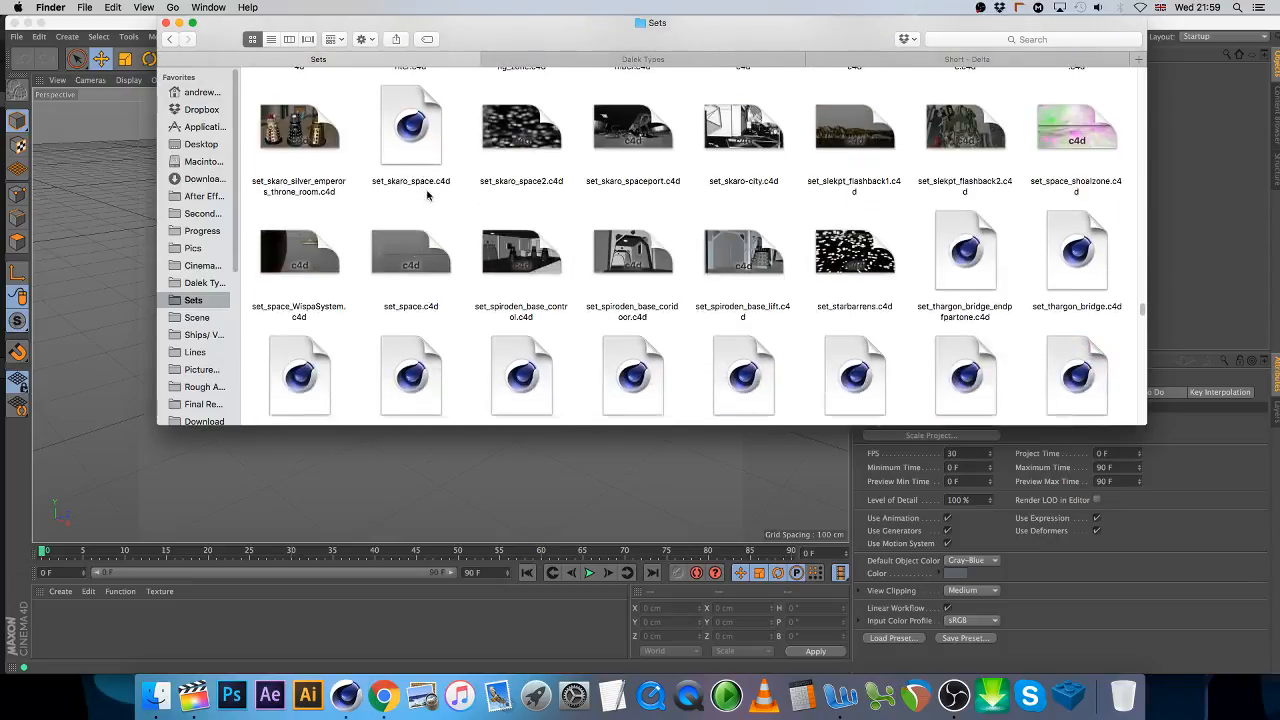
{"action": "scroll", "coordinate": [428, 195], "scroll_direction": "up", "scroll_amount": 5}
{"action": "double_click", "coordinate": [975, 315]}
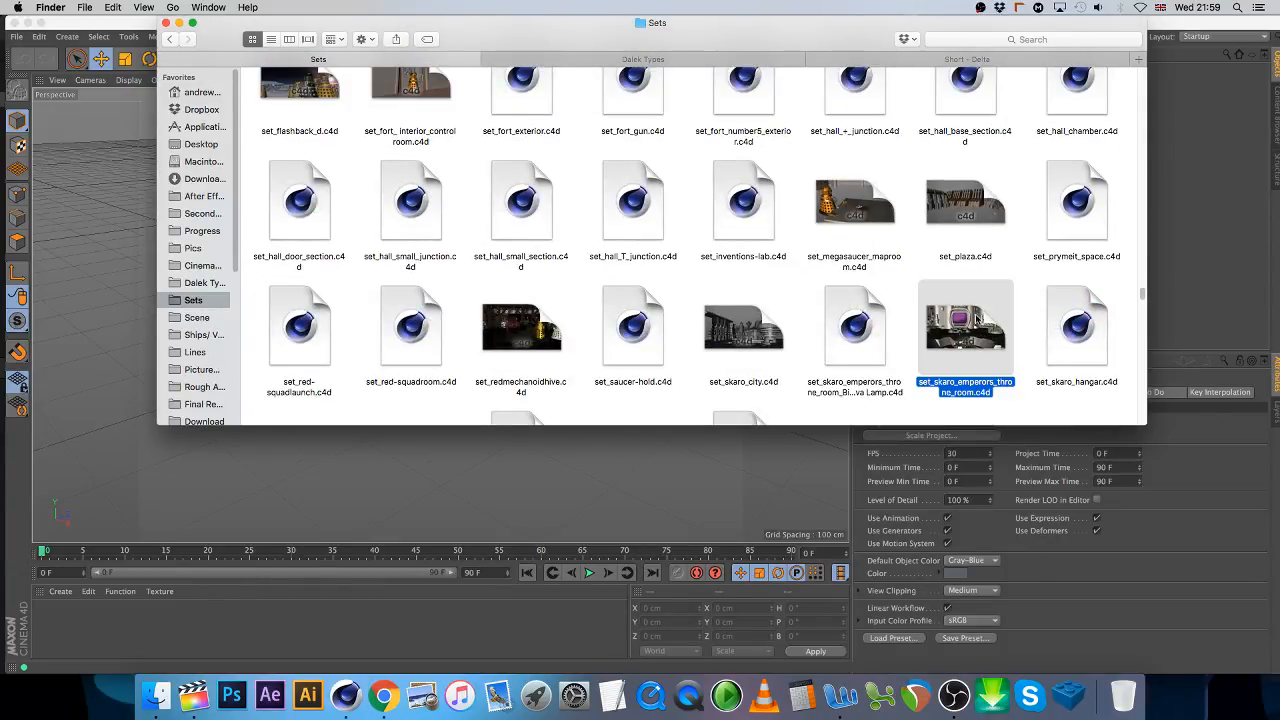
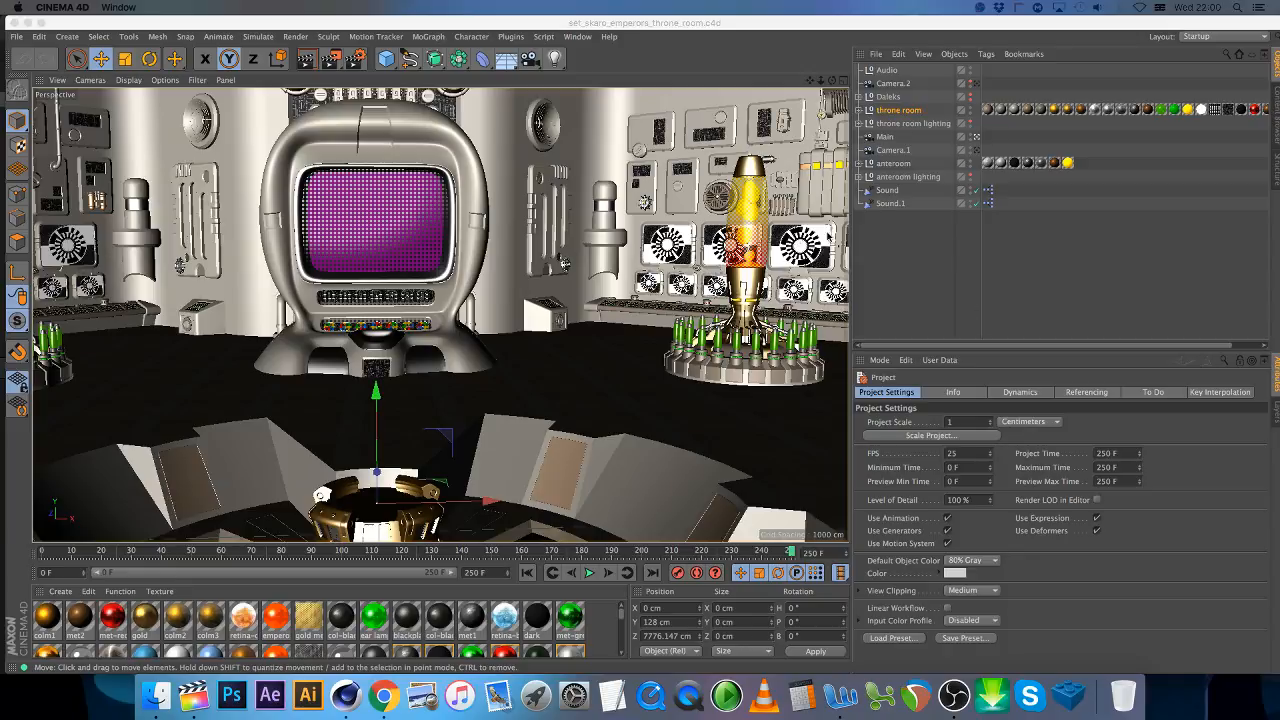
- Reframe the Main camera to look down on the golden Emperor with the green Dalek beside it on the throne room floor
{"action": "left_click", "coordinate": [859, 97]}
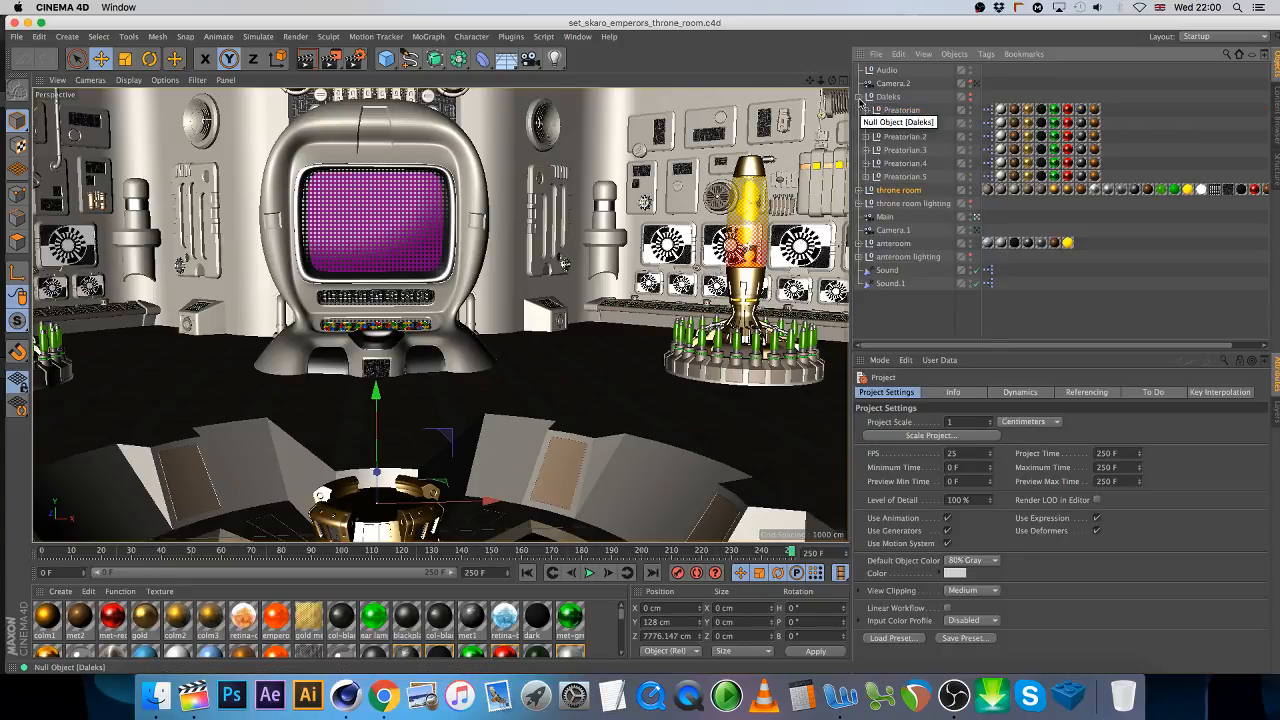
{"action": "left_click", "coordinate": [859, 98]}
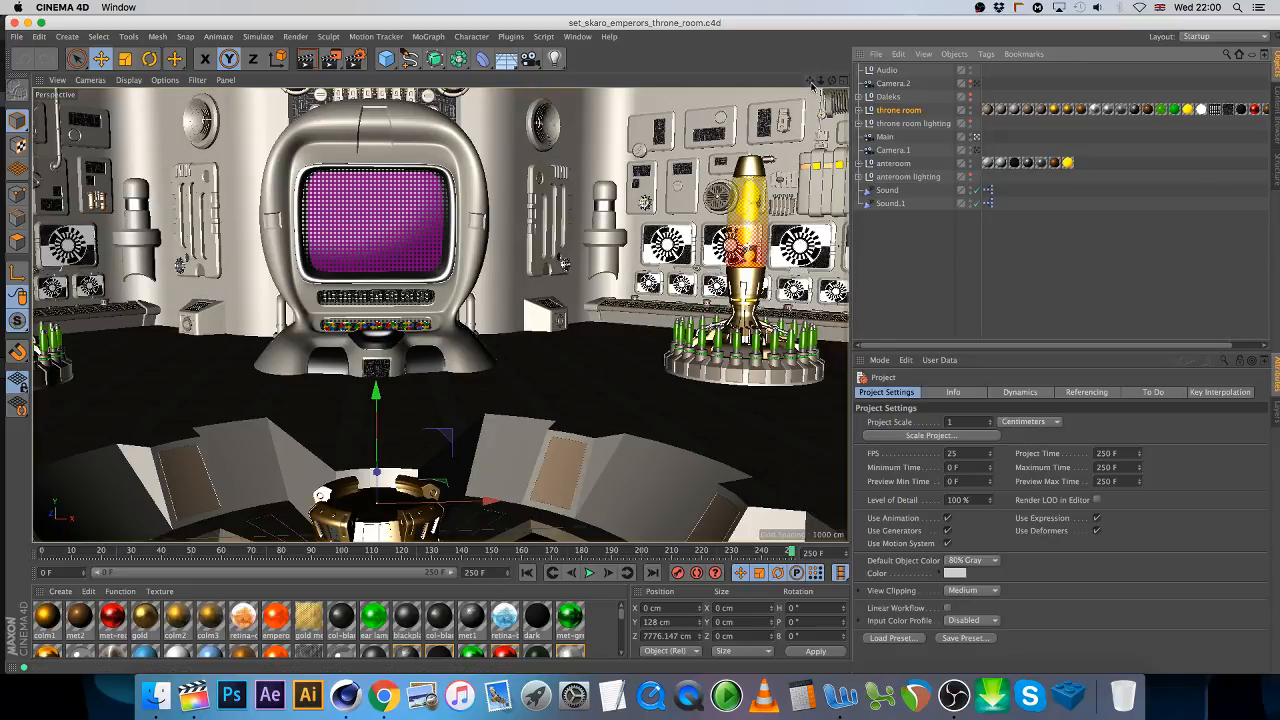
{"action": "left_click_drag", "start_coordinate": [809, 80], "coordinate": [124, 26]}
{"action": "left_click_drag", "start_coordinate": [822, 81], "coordinate": [940, 78]}
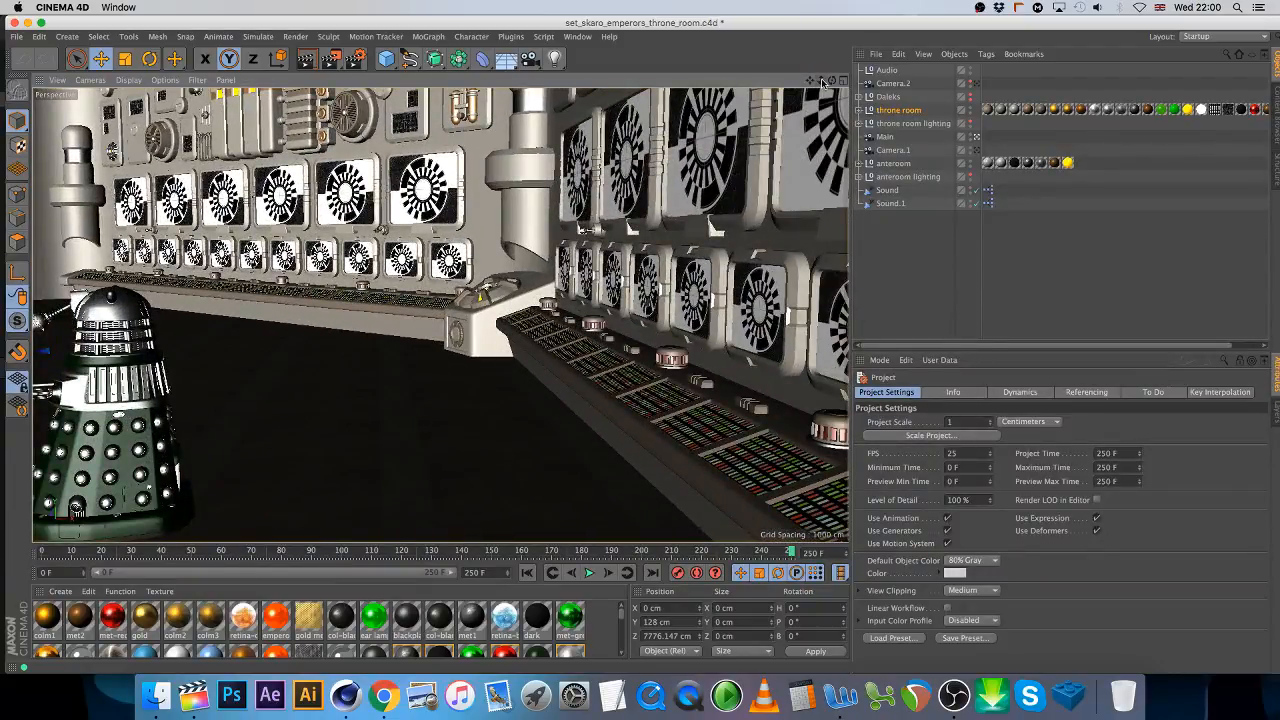
{"action": "left_click", "coordinate": [885, 136]}
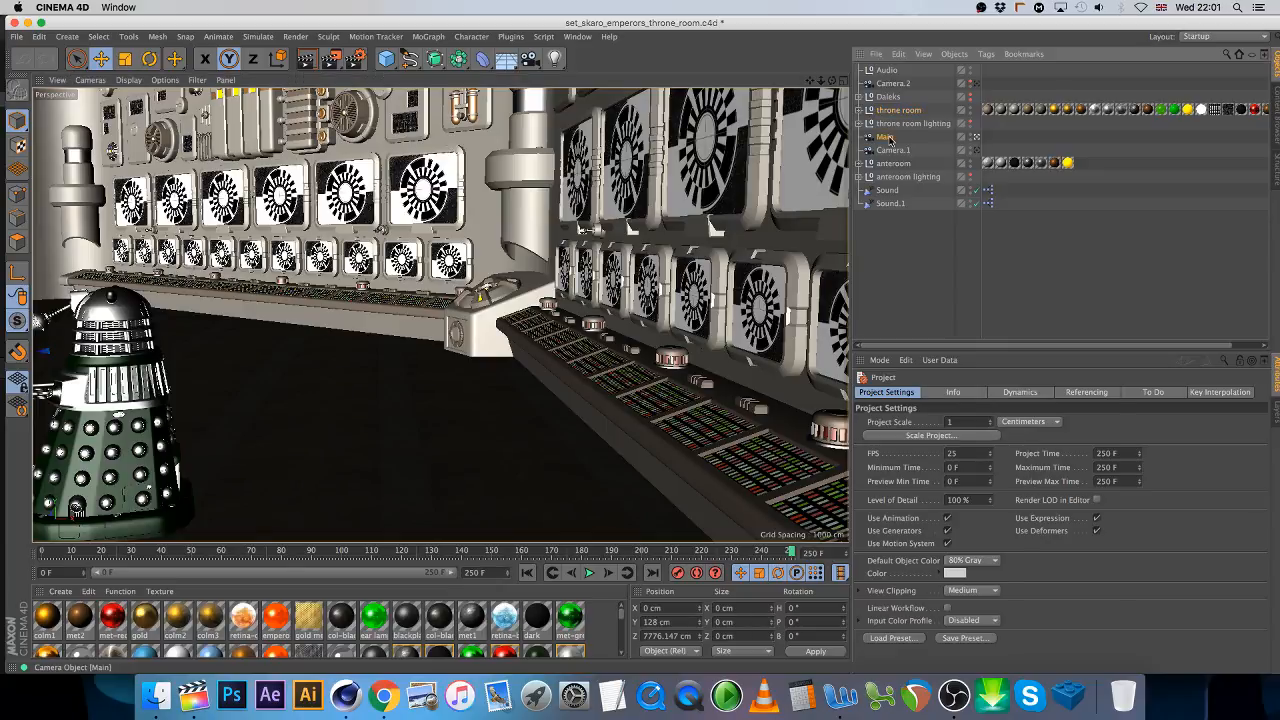
{"action": "left_click_drag", "start_coordinate": [832, 81], "coordinate": [757, 122]}
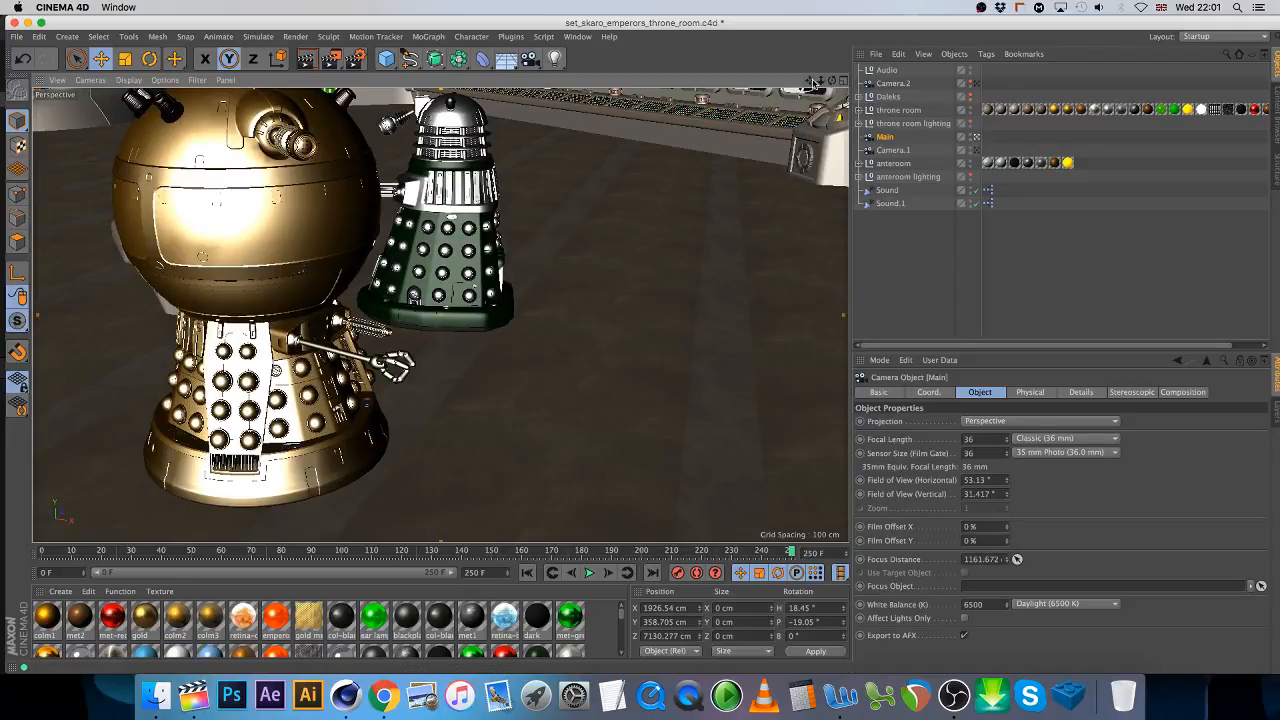
{"action": "left_click_drag", "start_coordinate": [811, 81], "coordinate": [772, 116]}
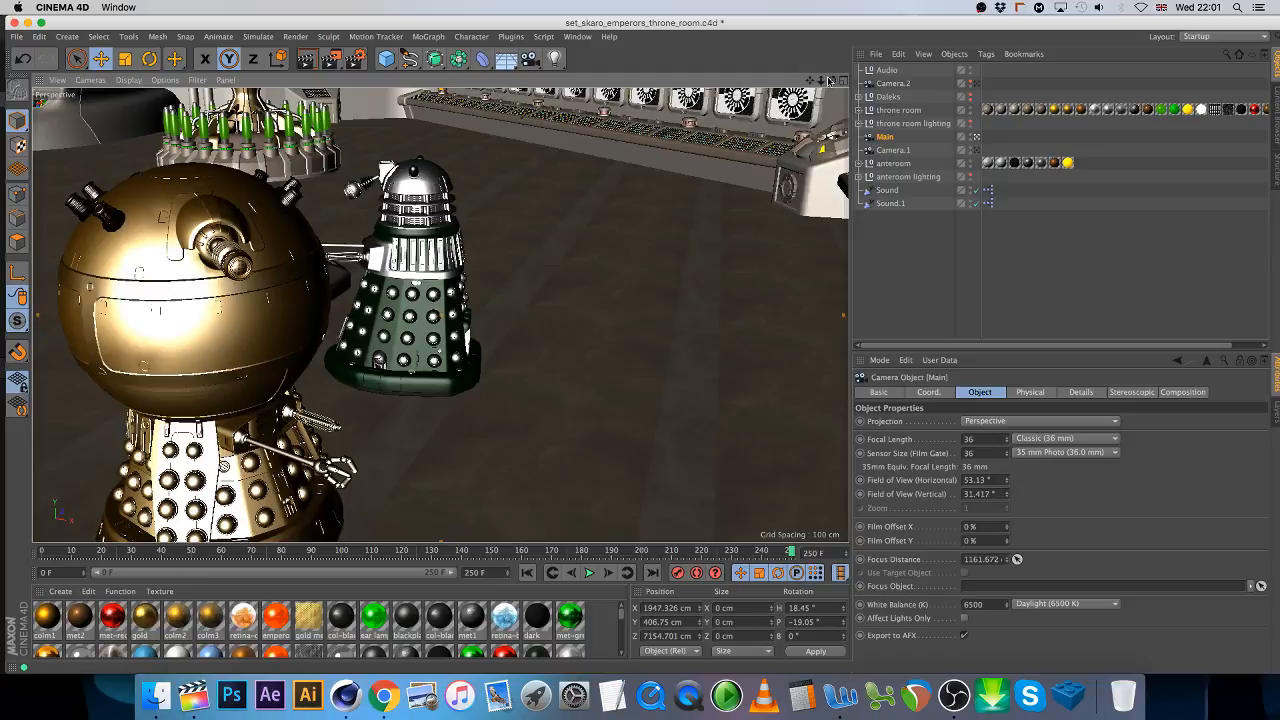
{"action": "left_click_drag", "start_coordinate": [829, 80], "coordinate": [832, 83]}
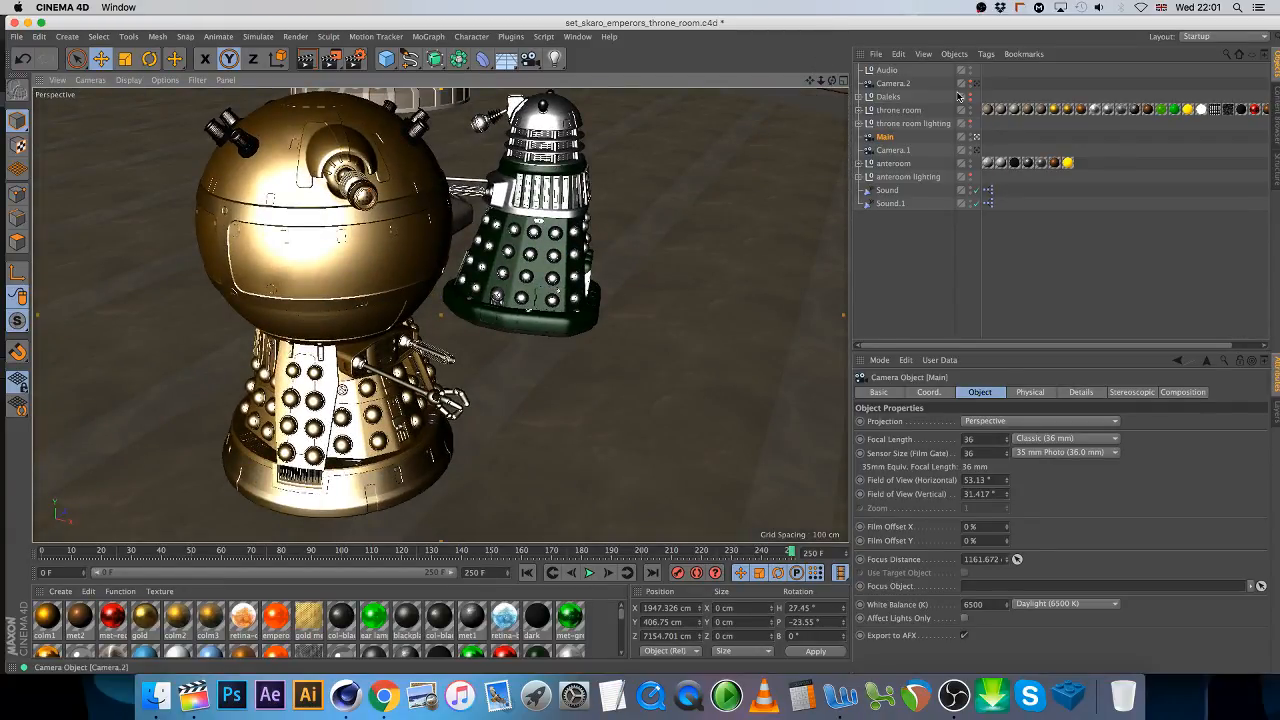
- Move the green Dalek in the throne room group to about X 1873 cm, Z -133 cm with Y locked, and activate the Rotate tool
{"action": "left_click", "coordinate": [858, 97]}
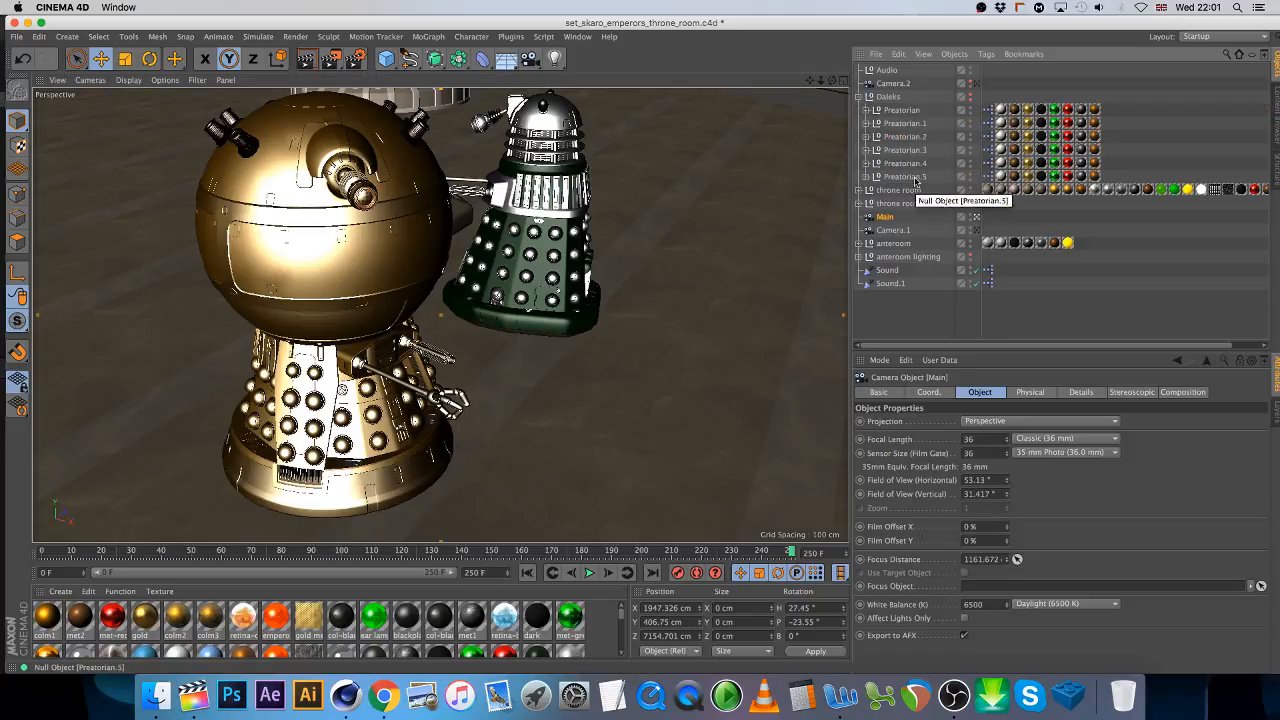
{"action": "left_click", "coordinate": [858, 97]}
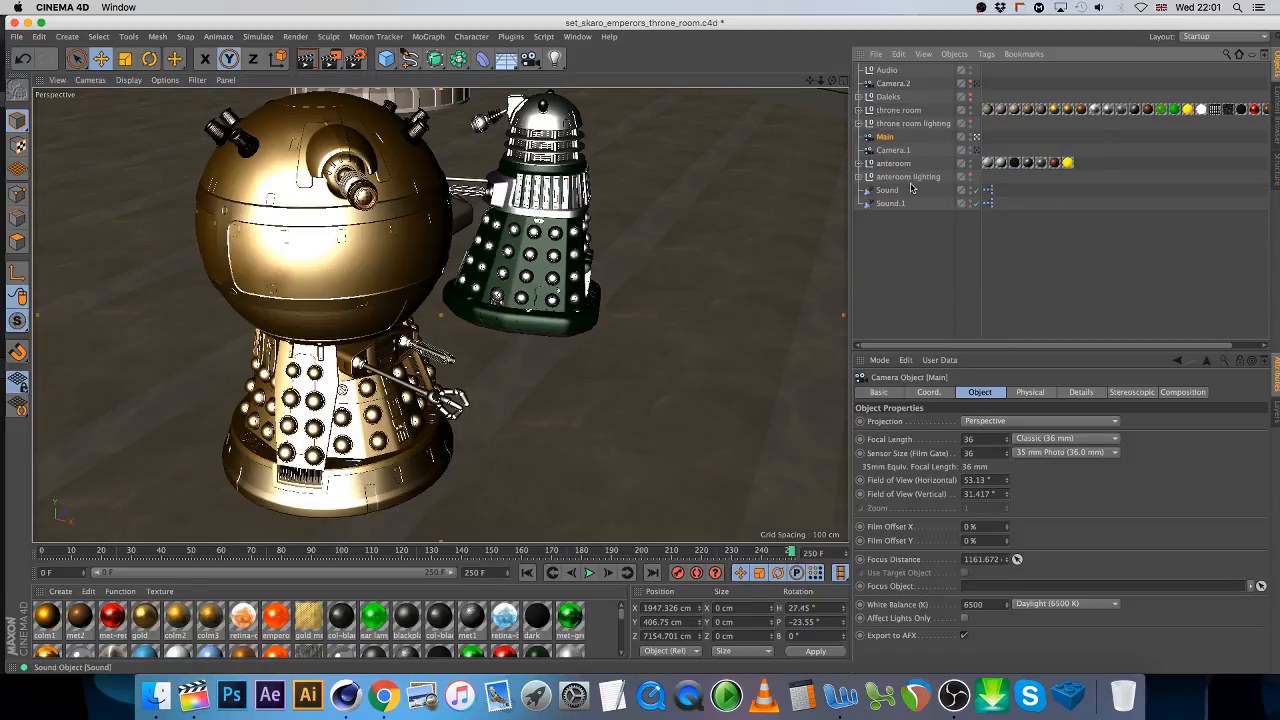
{"action": "left_click", "coordinate": [858, 110]}
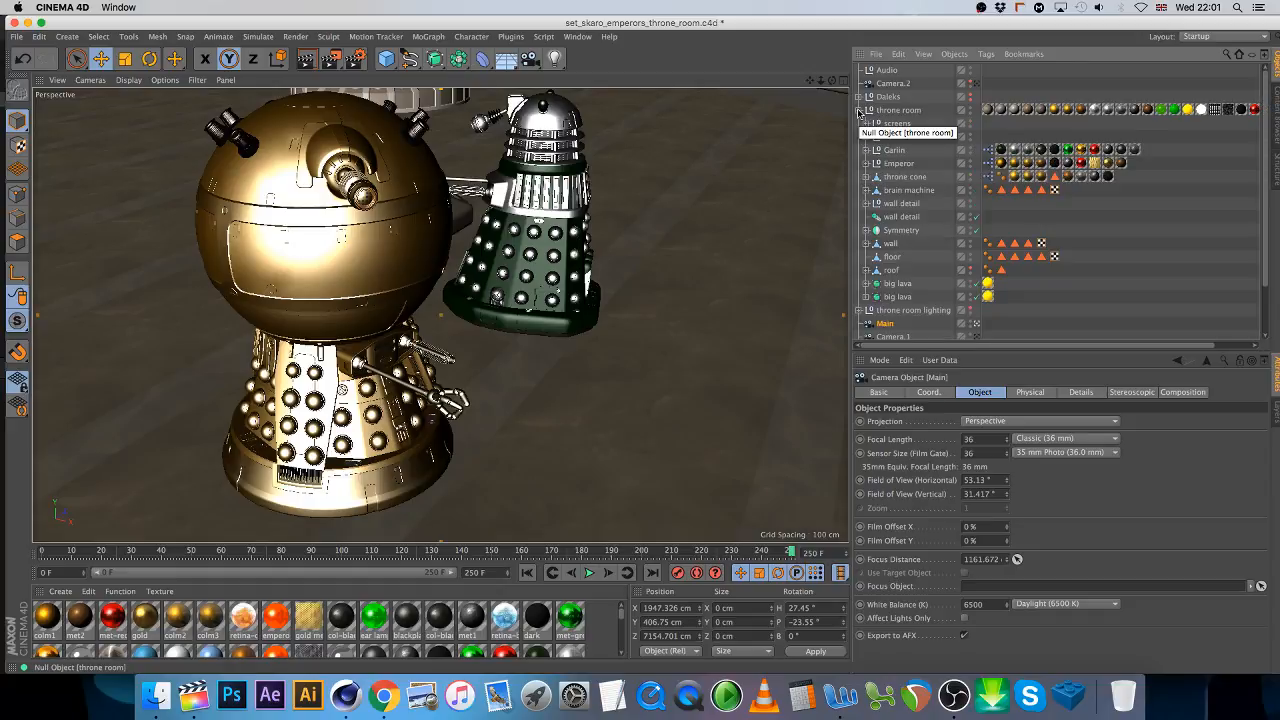
{"action": "left_click", "coordinate": [894, 150]}
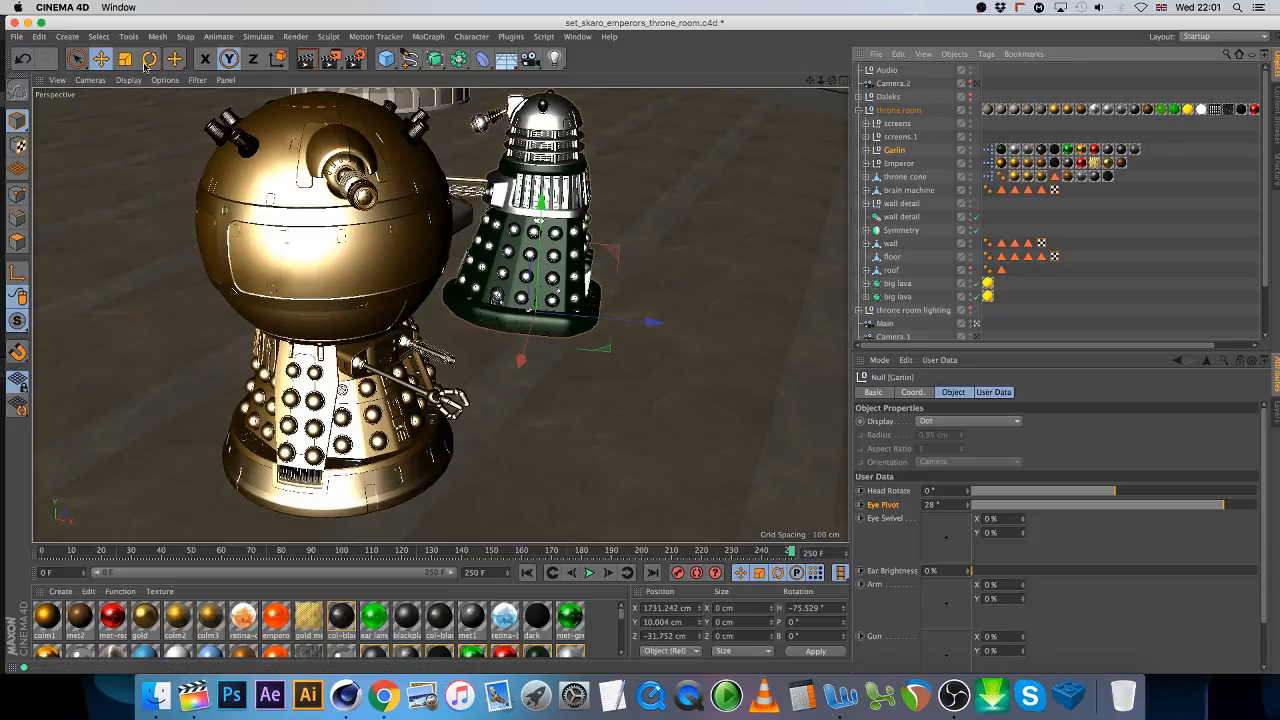
{"action": "left_click", "coordinate": [229, 59]}
{"action": "left_click", "coordinate": [205, 59]}
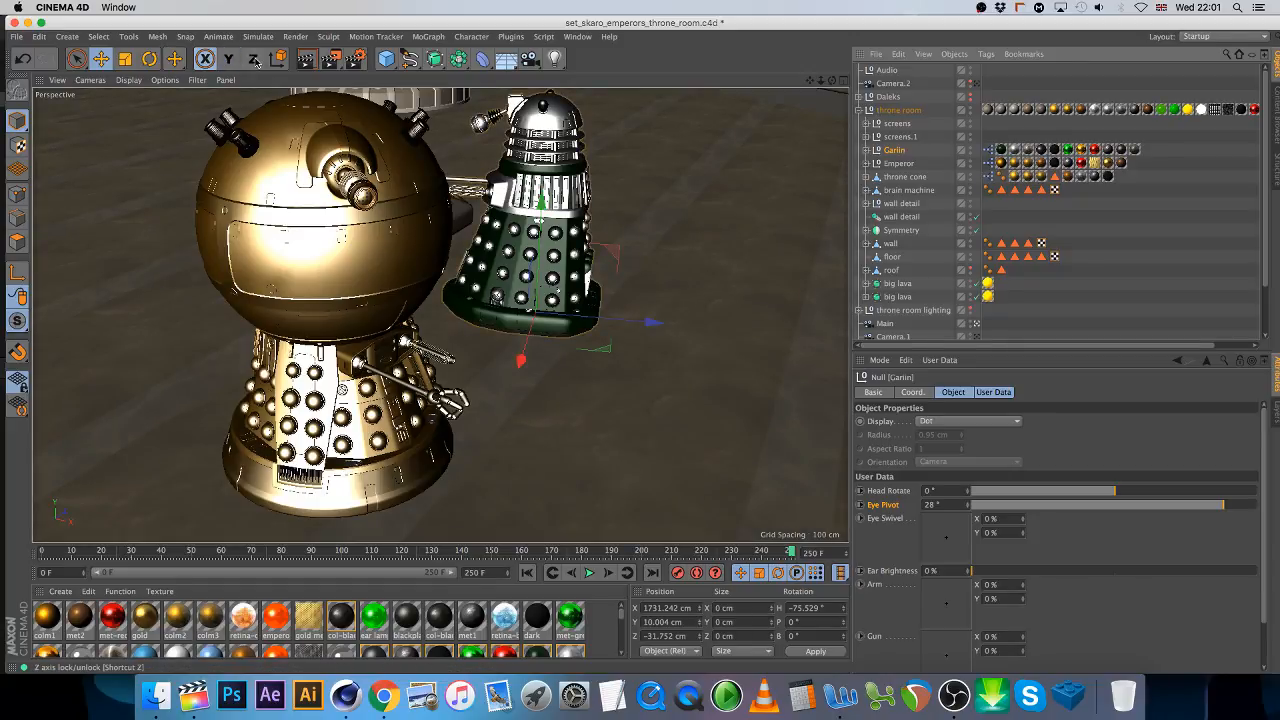
{"action": "left_click", "coordinate": [253, 59]}
{"action": "left_click_drag", "start_coordinate": [617, 405], "coordinate": [757, 452]}
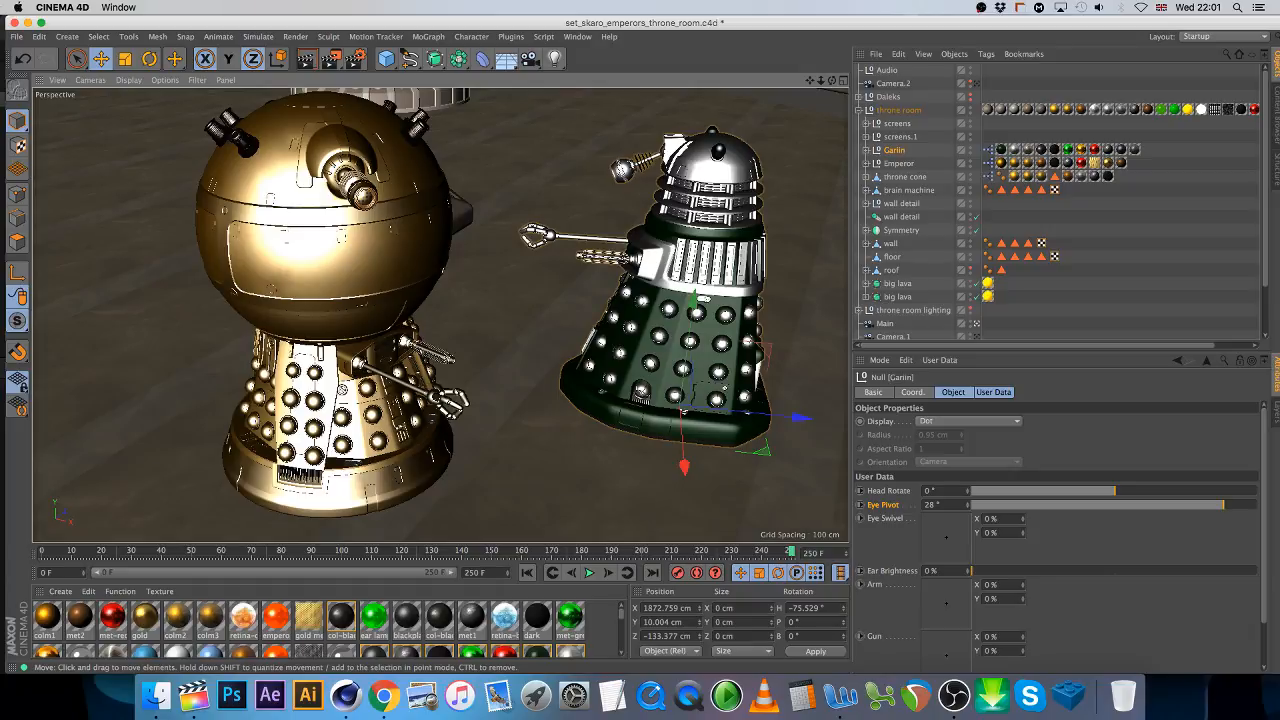
{"action": "left_click", "coordinate": [149, 58]}
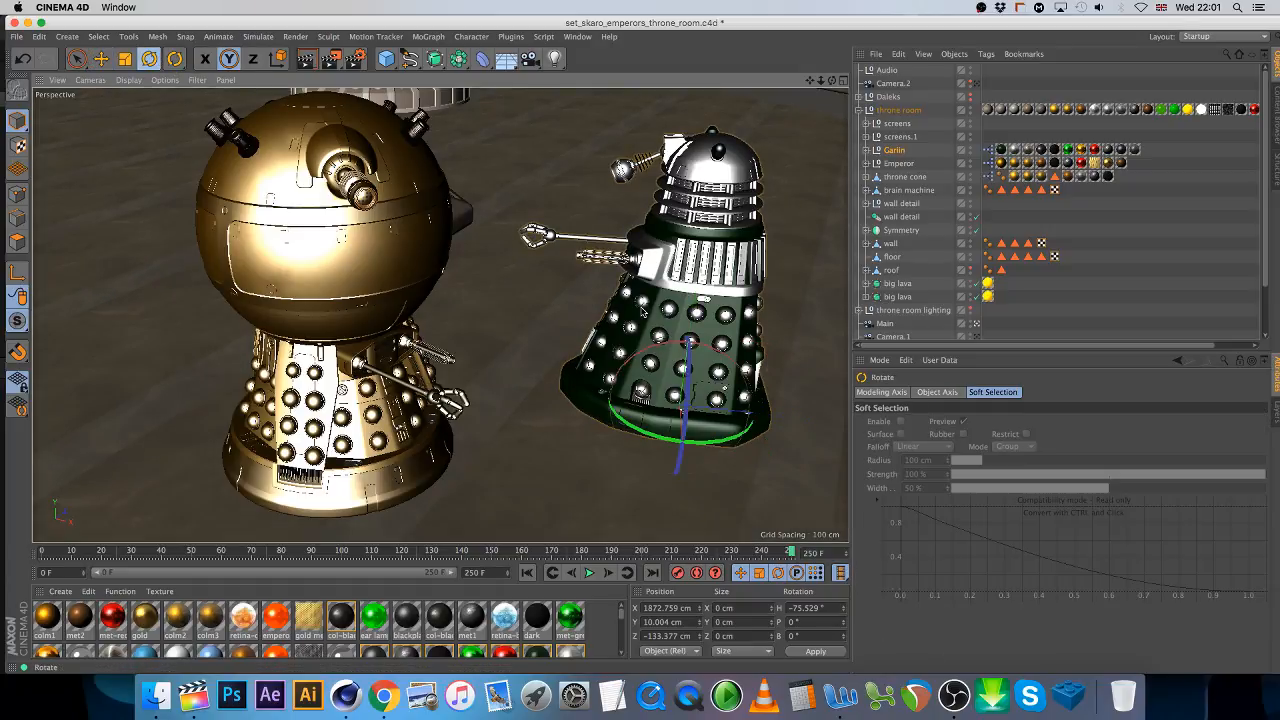
- Save the project under the new name Short 10 - S1S2.c4d in the Scene folder
{"action": "left_click", "coordinate": [16, 36]}
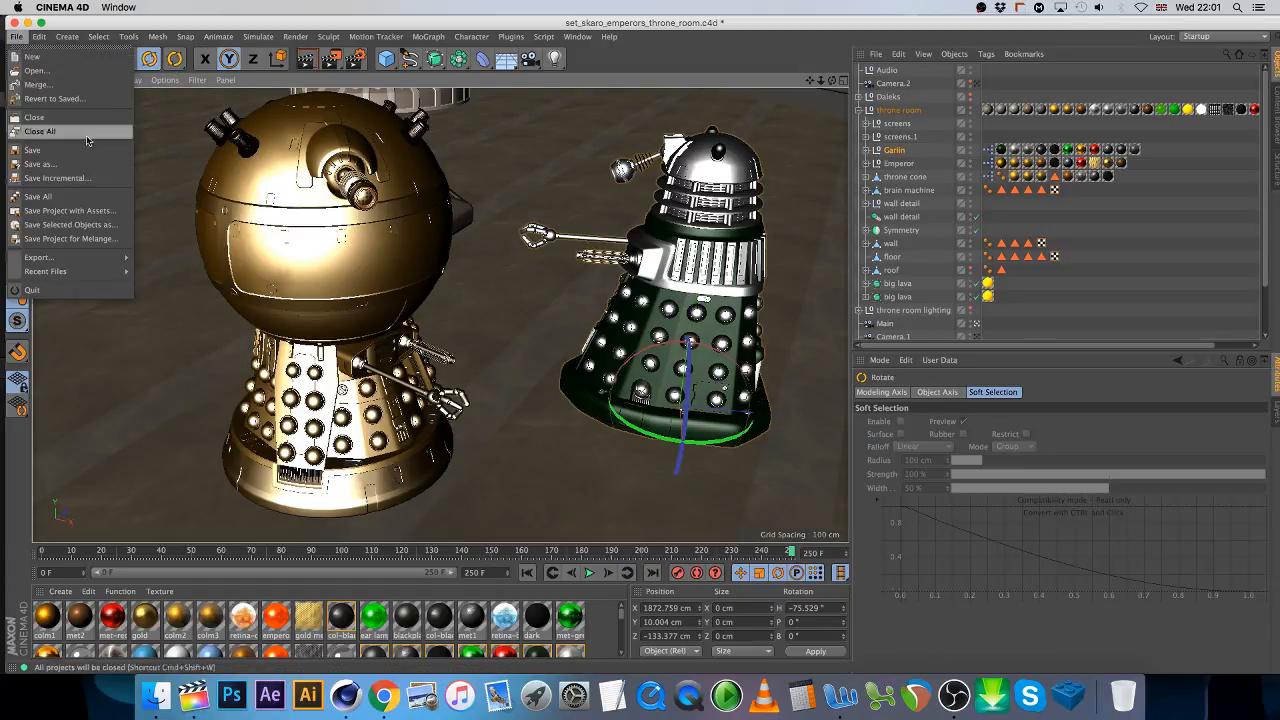
{"action": "left_click", "coordinate": [93, 163]}
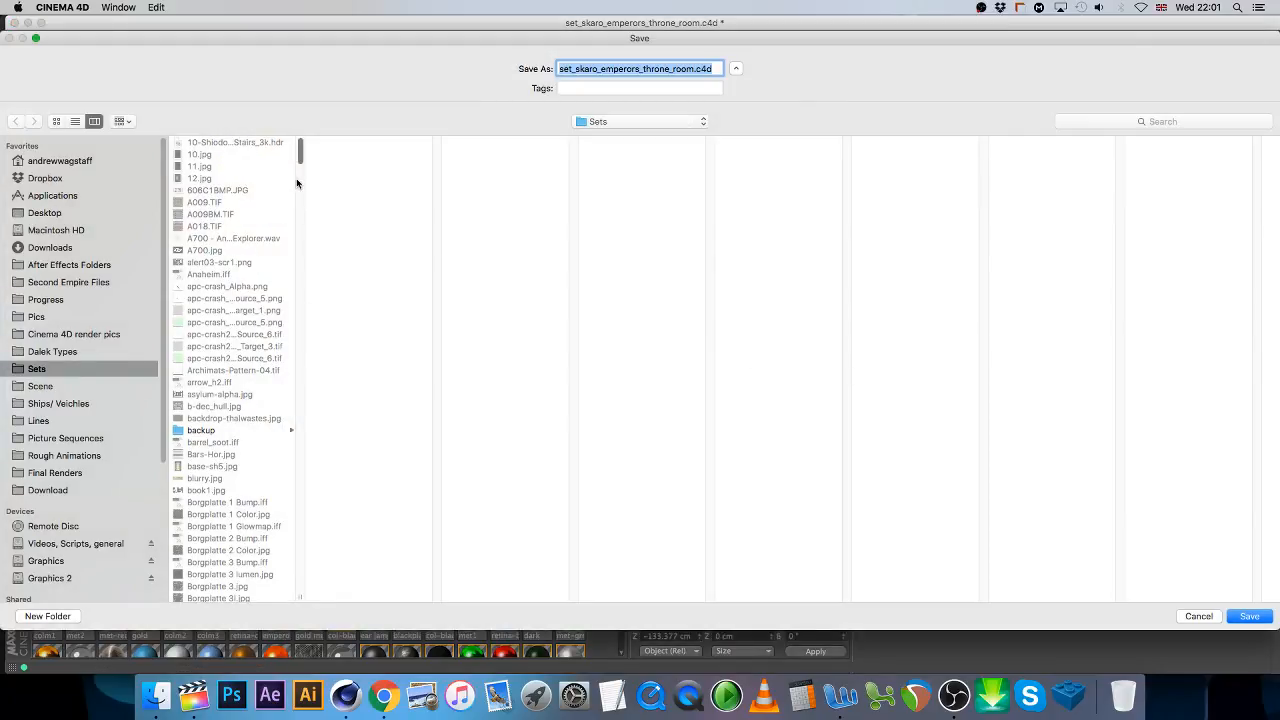
{"action": "left_click", "coordinate": [40, 386]}
{"action": "left_click_drag", "start_coordinate": [301, 147], "coordinate": [478, 600]}
{"action": "scroll", "coordinate": [372, 490], "scroll_direction": "up", "scroll_amount": 20}
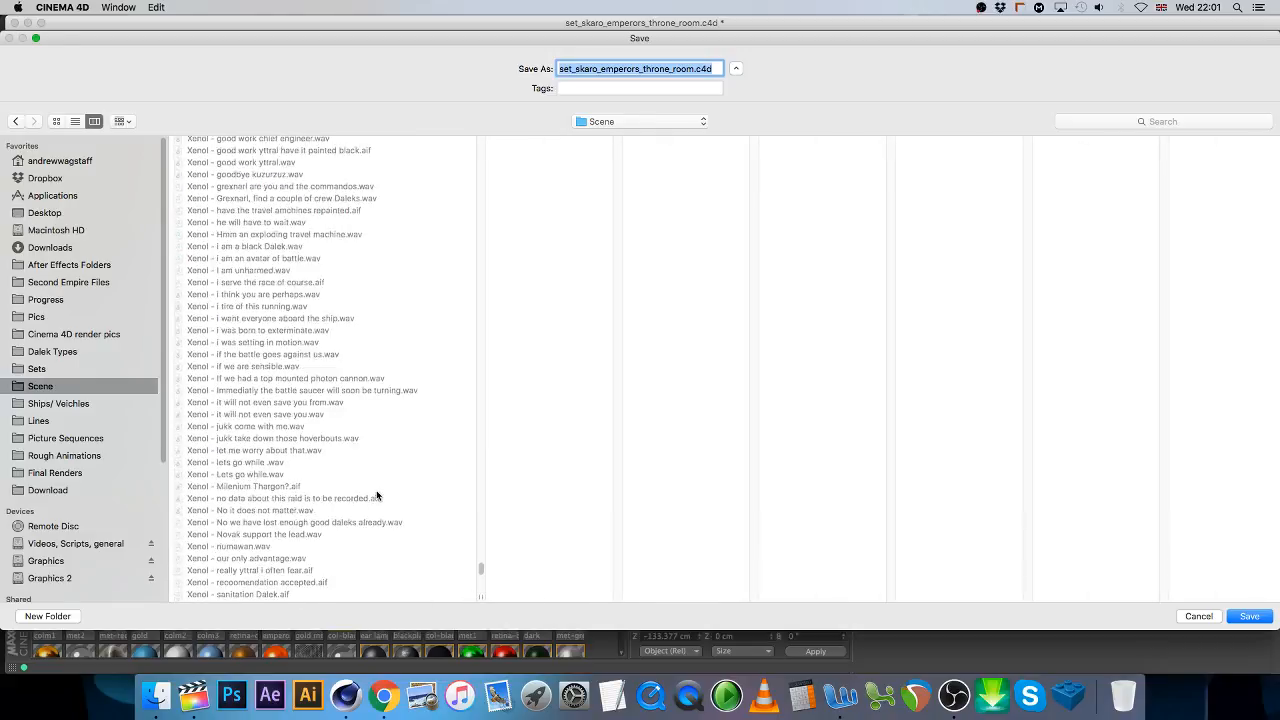
{"action": "scroll", "coordinate": [372, 490], "scroll_direction": "up", "scroll_amount": 20}
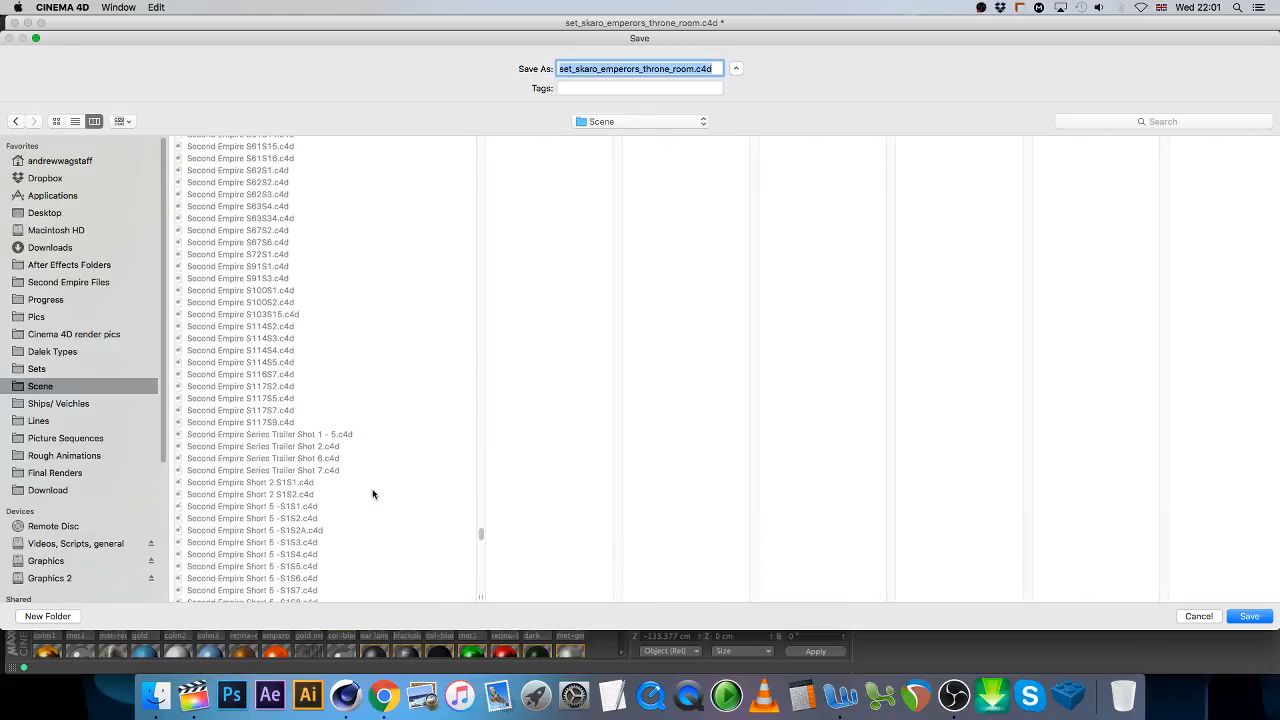
{"action": "scroll", "coordinate": [420, 485], "scroll_direction": "down", "scroll_amount": 15}
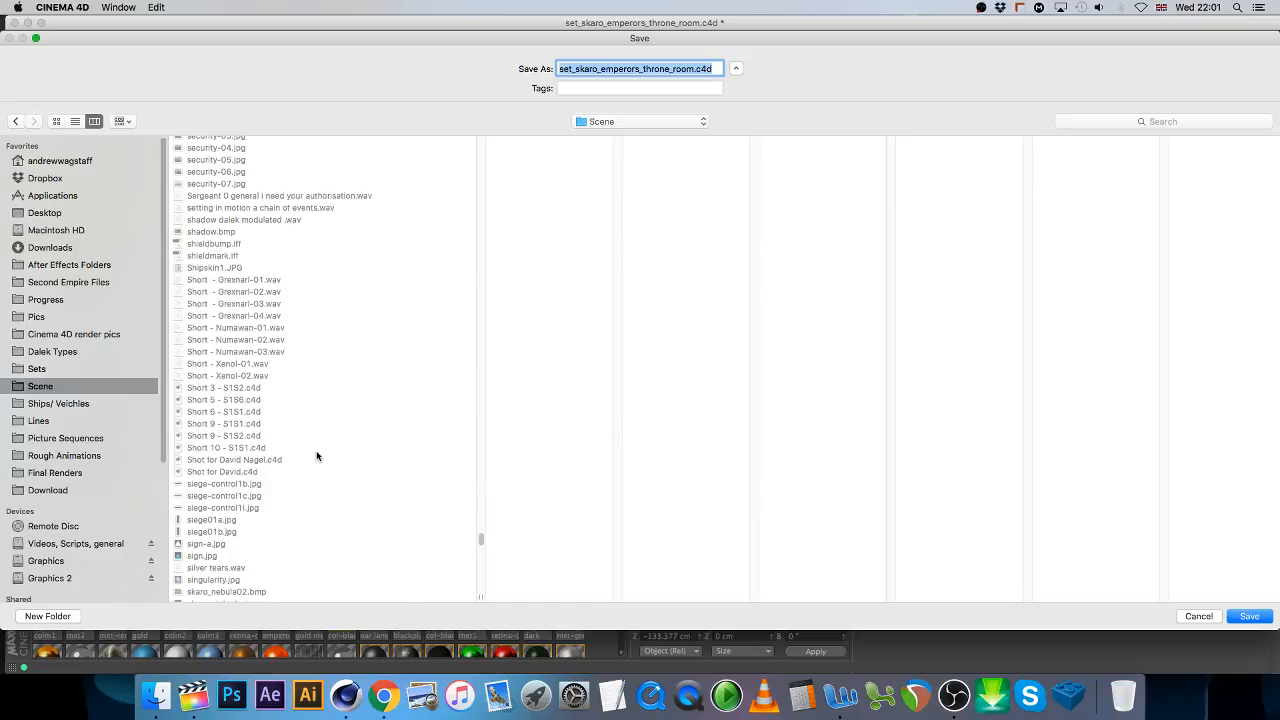
{"action": "left_click", "coordinate": [232, 448]}
{"action": "left_click", "coordinate": [620, 68]}
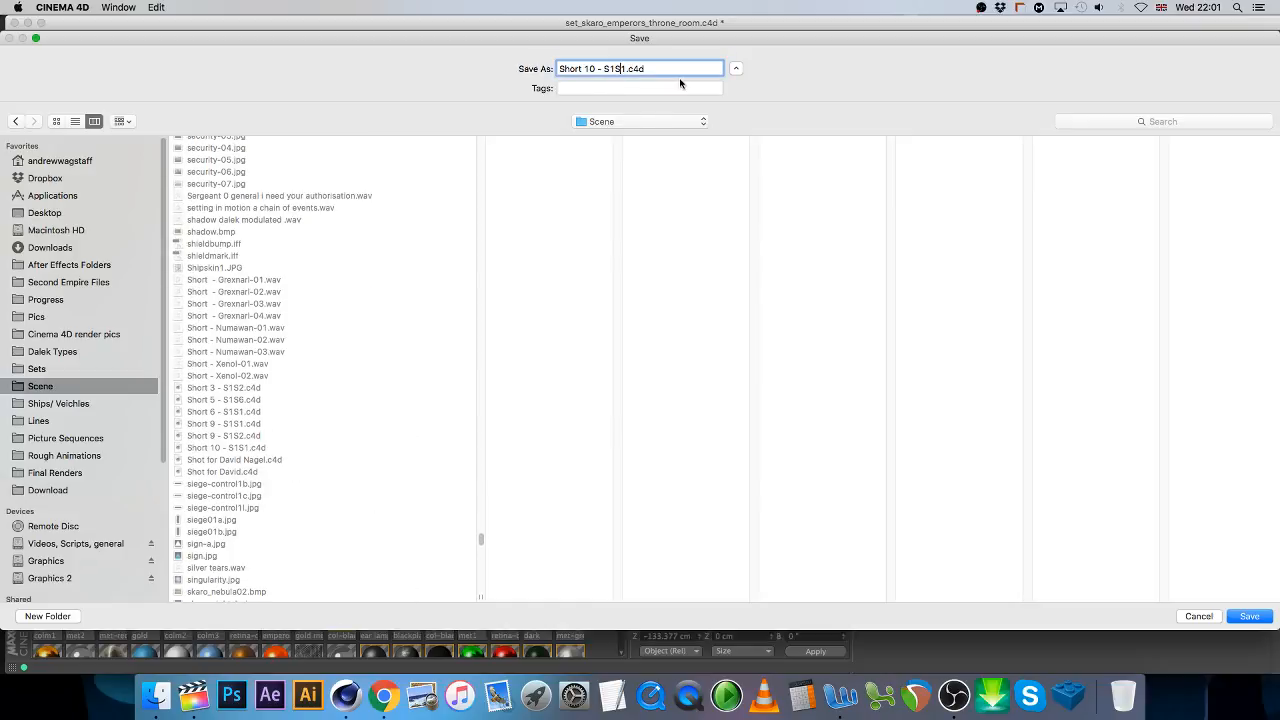
{"action": "key", "text": "BackSpace"}
{"action": "key", "text": "Return"}
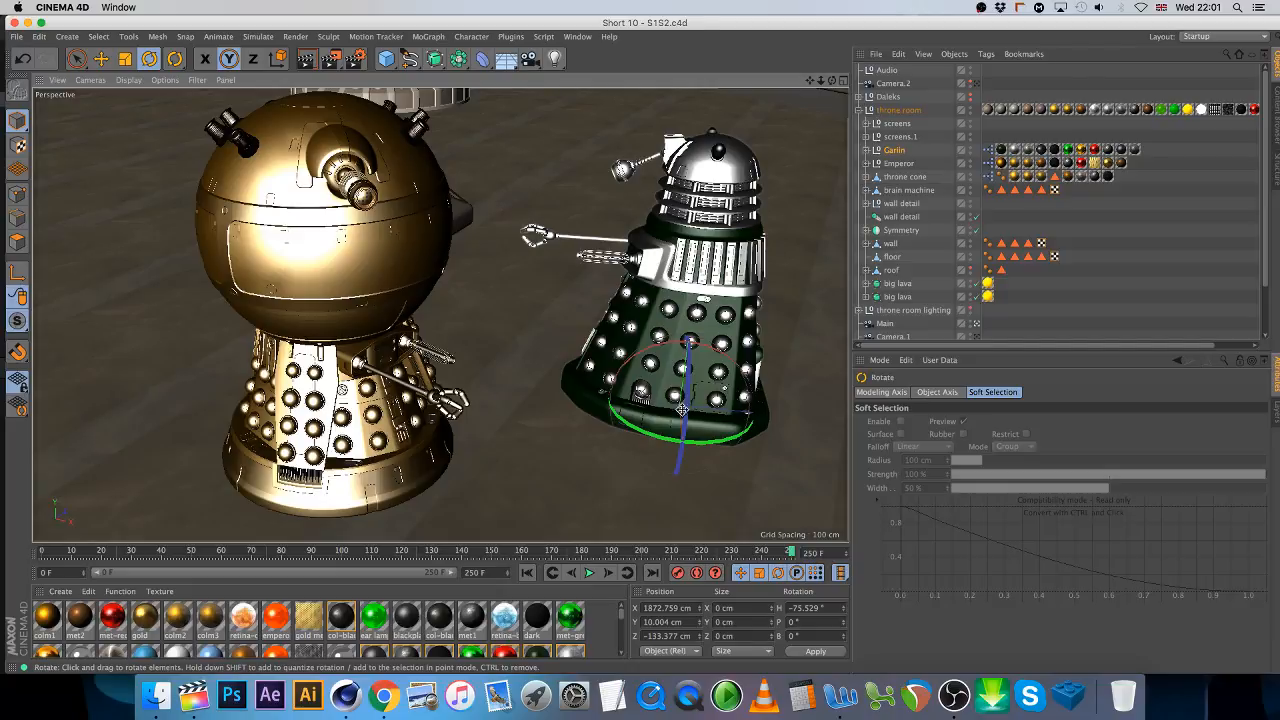
- Rotate the green Dalek to a heading of about 57° and set its Eye Pivot to -10°
{"action": "left_click_drag", "start_coordinate": [634, 436], "coordinate": [785, 438]}
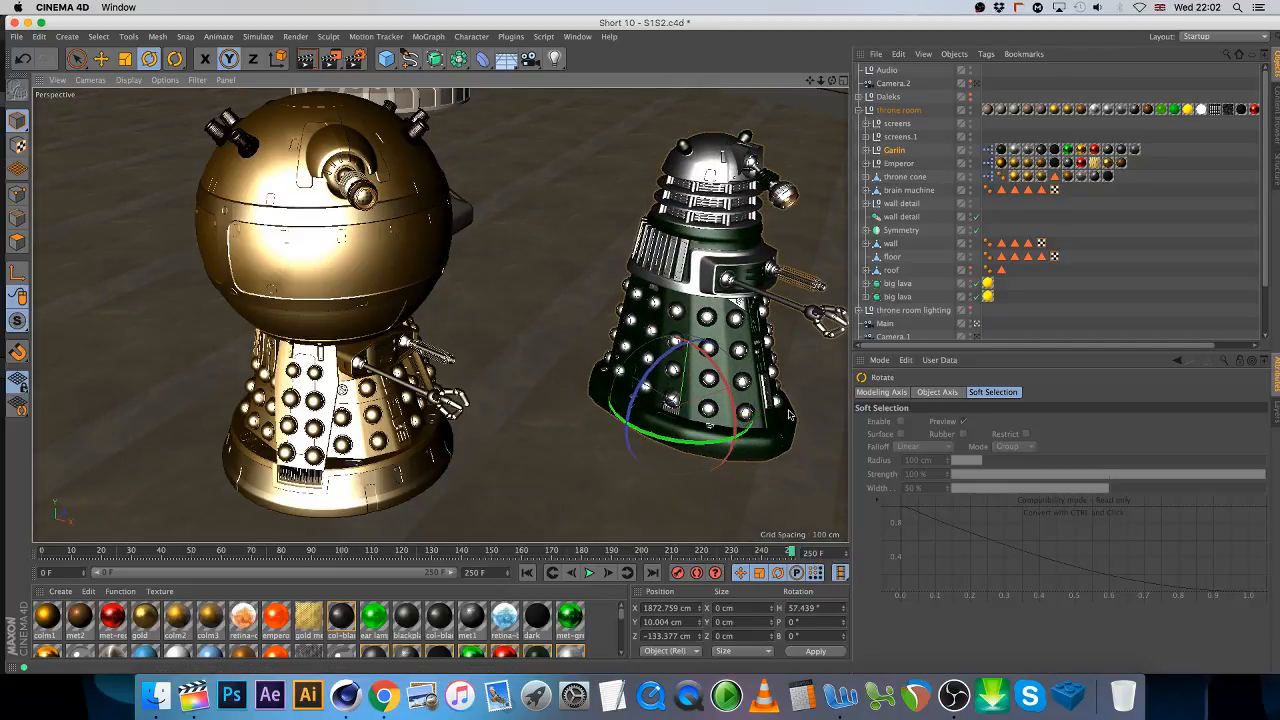
{"action": "left_click", "coordinate": [897, 153]}
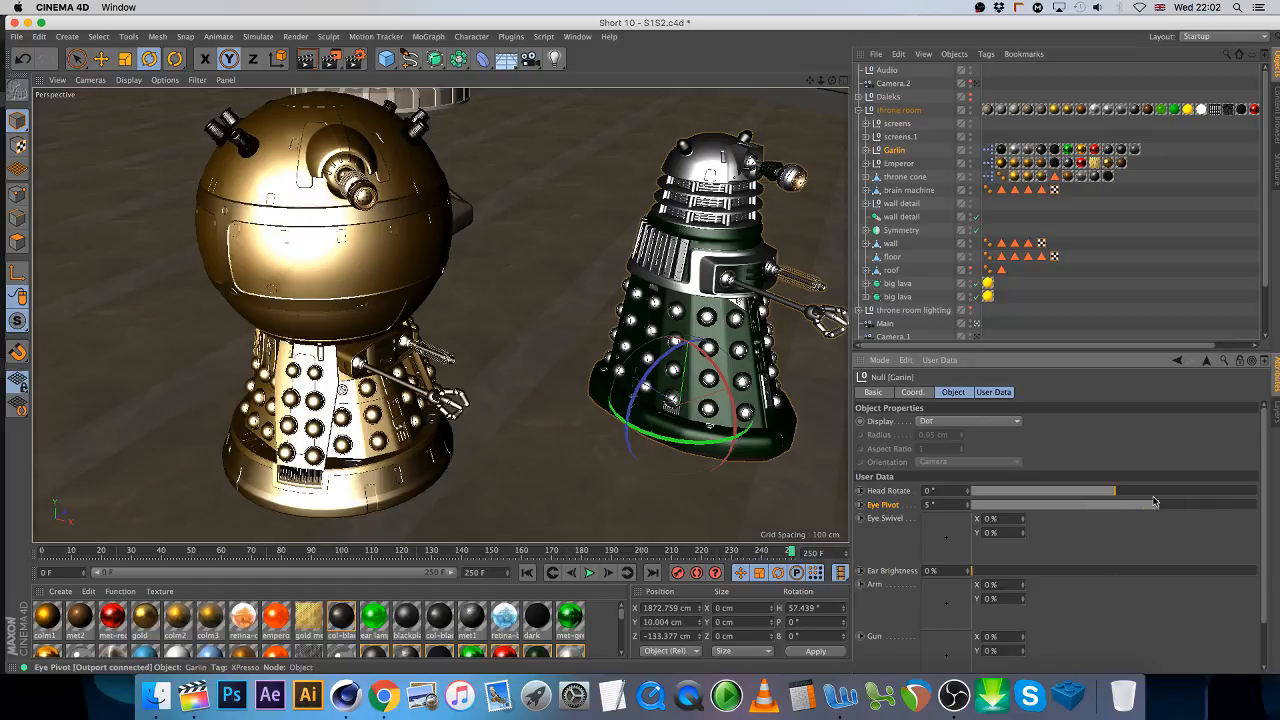
{"action": "left_click_drag", "start_coordinate": [1154, 501], "coordinate": [1115, 502]}
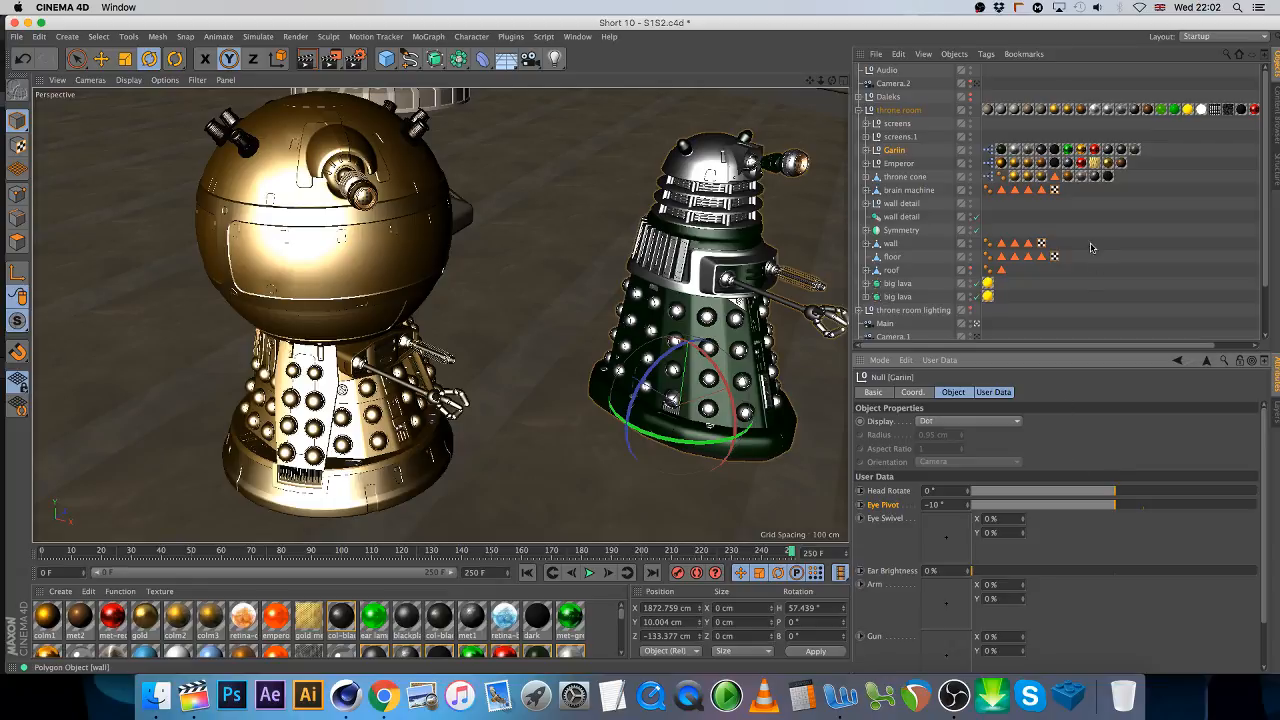
- Load outpost delta-002.wav from the Short - Delta folder into the first Sound effector and copy the file into the document path
{"action": "scroll", "coordinate": [897, 346], "scroll_direction": "down", "scroll_amount": 2}
{"action": "left_click", "coordinate": [890, 319]}
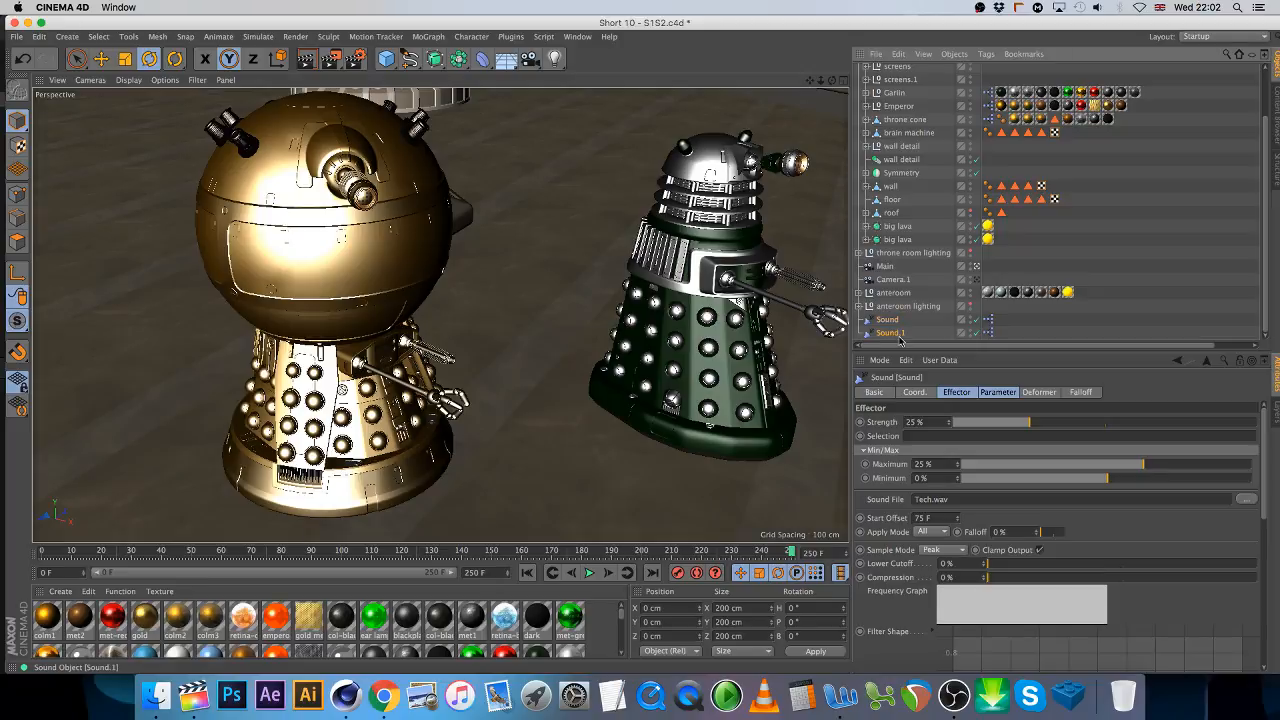
{"action": "left_click", "coordinate": [1245, 500]}
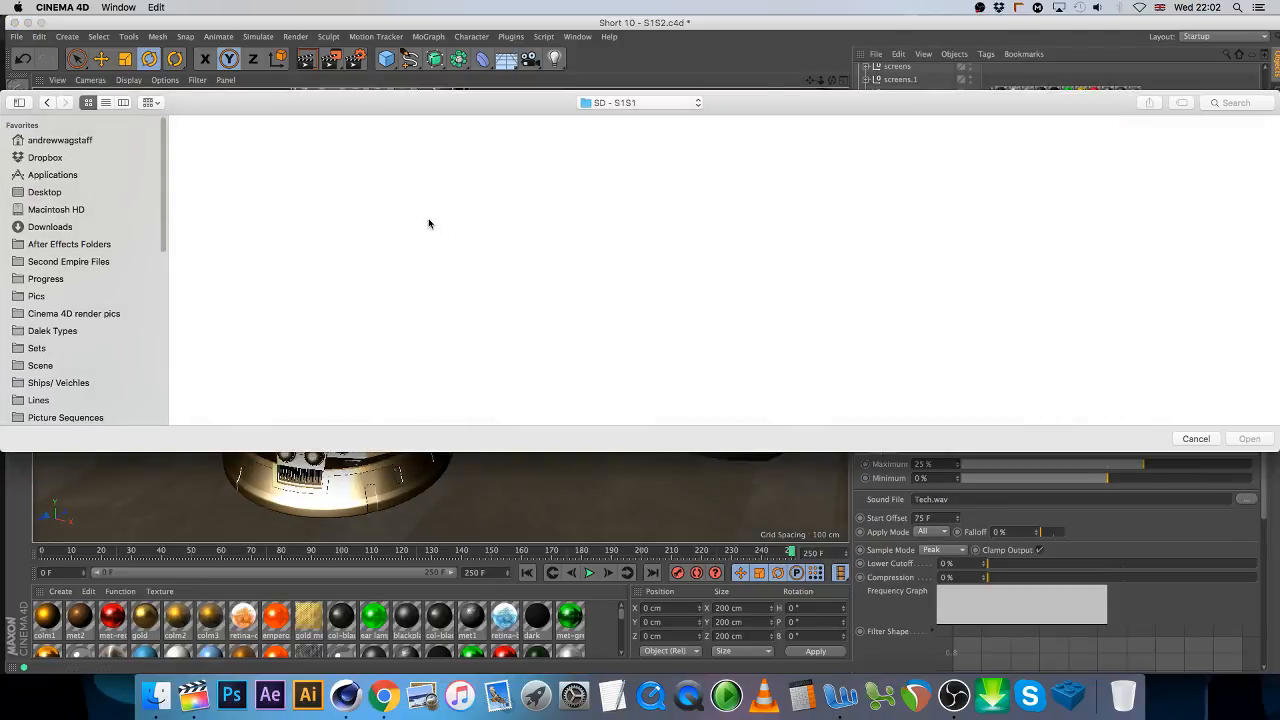
{"action": "left_click", "coordinate": [615, 104]}
{"action": "left_click", "coordinate": [666, 216]}
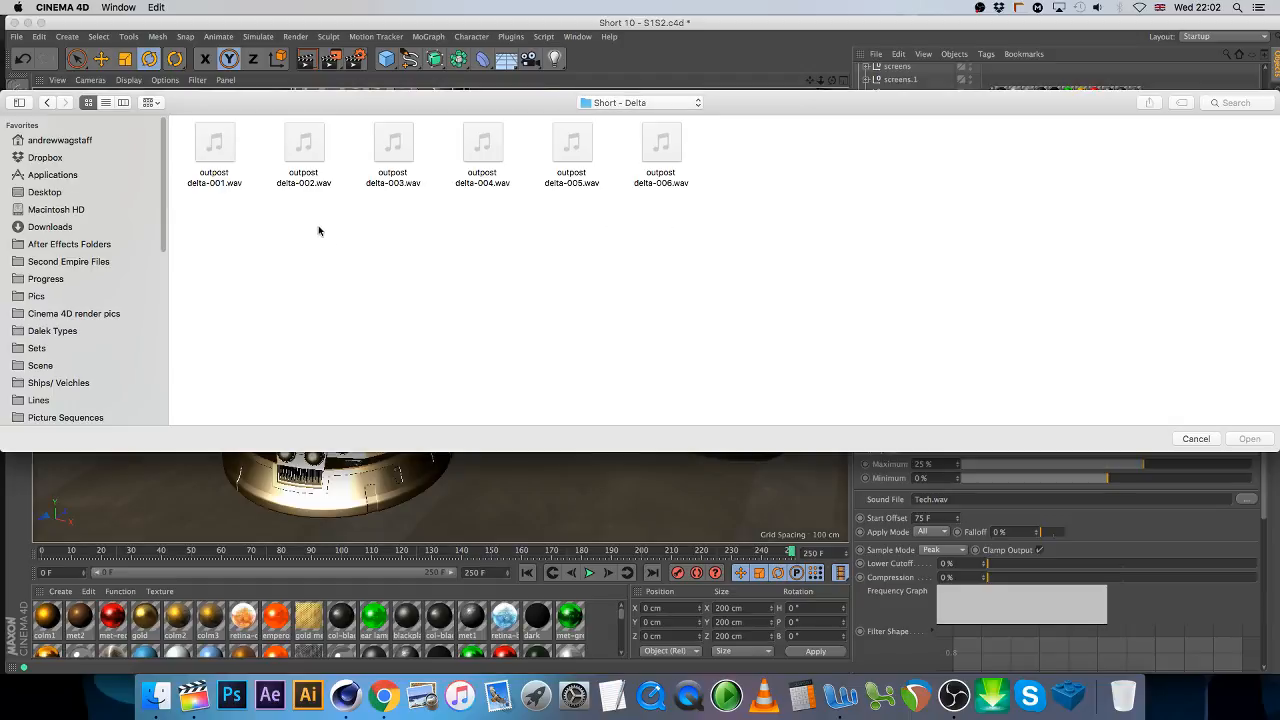
{"action": "double_click", "coordinate": [304, 148]}
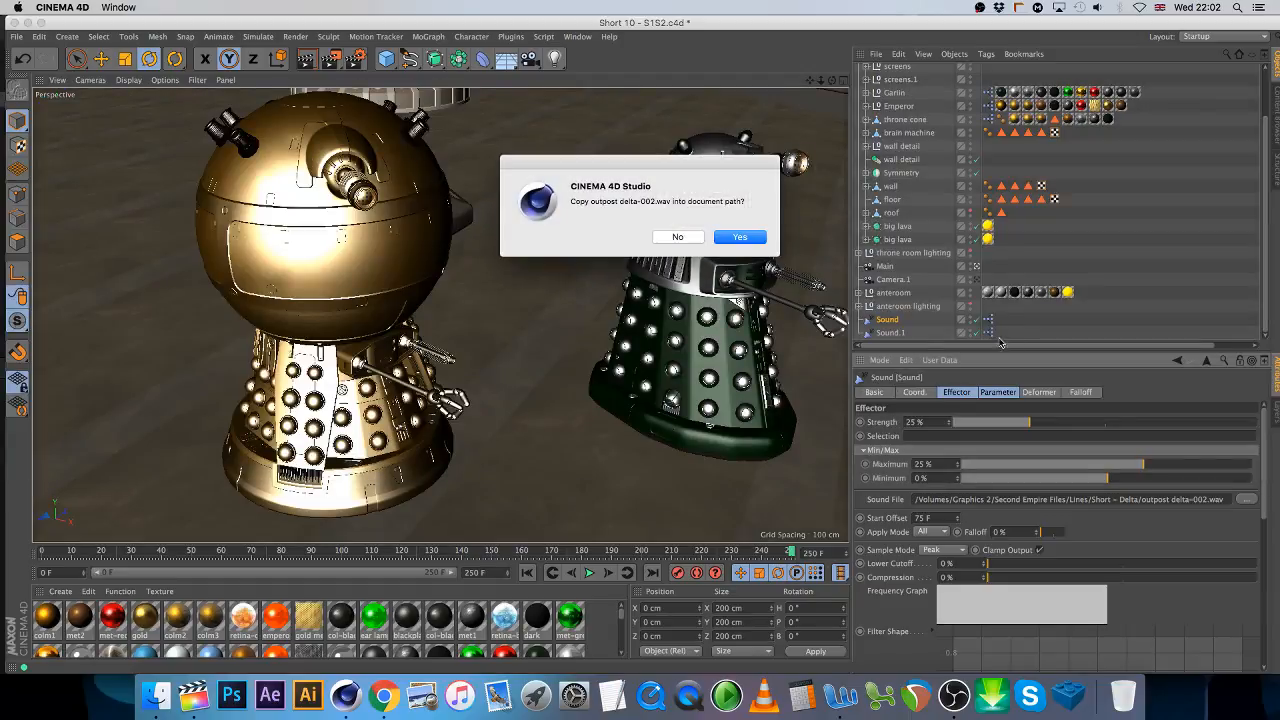
{"action": "left_click", "coordinate": [742, 237]}
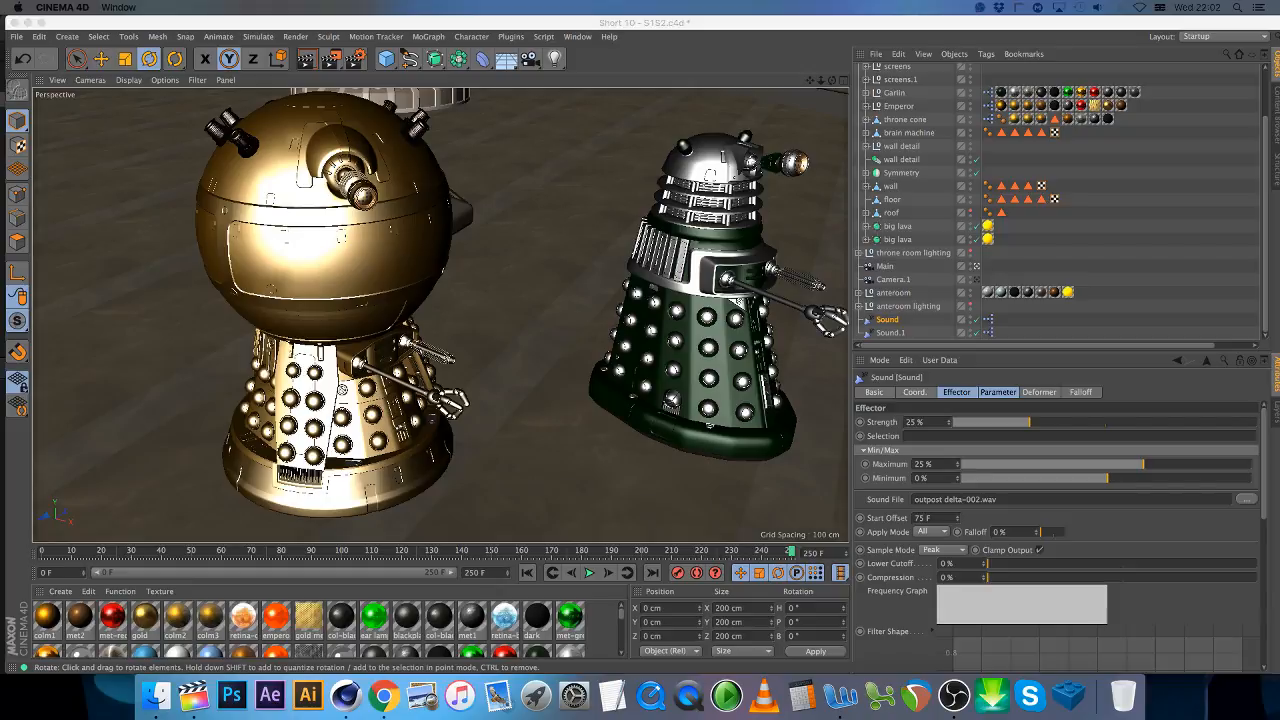
- Switch to Chrome, search Google Images for palitoy talking dalek, and open the picture of the silver talking Dalek with its box
{"action": "left_click_drag", "start_coordinate": [0, 168], "coordinate": [497, 45]}
{"action": "left_click", "coordinate": [514, 300]}
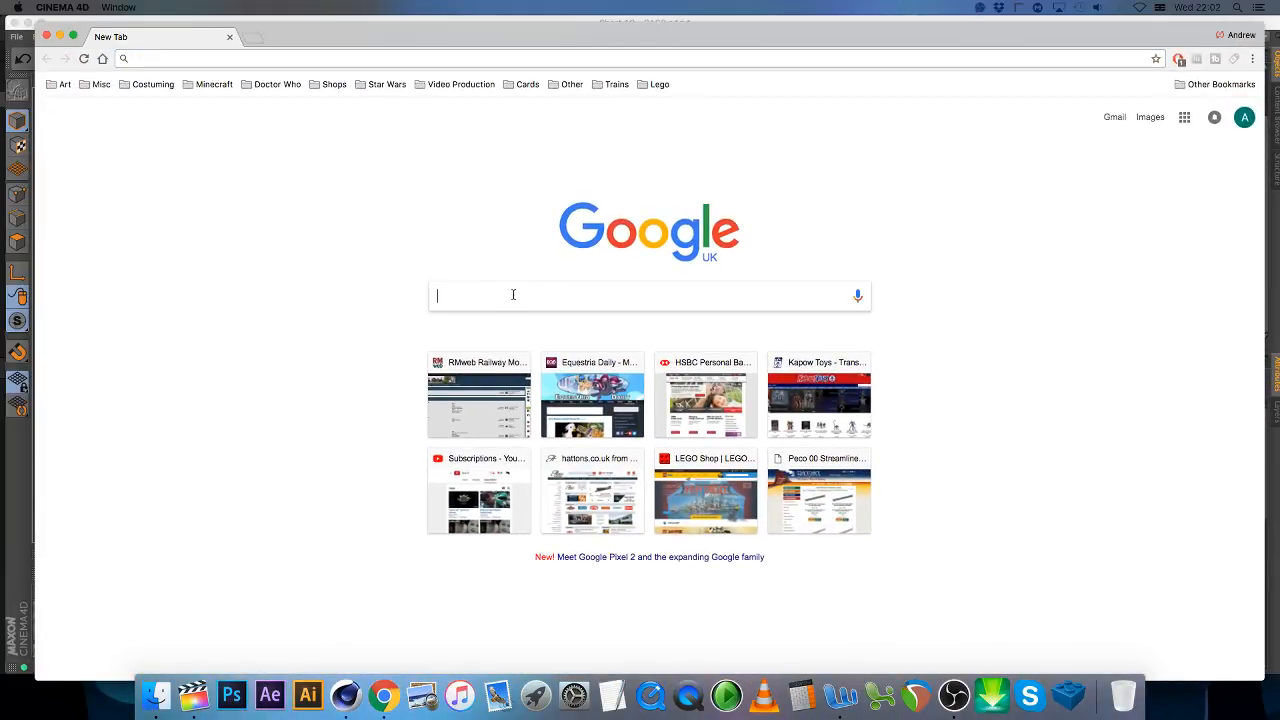
{"action": "type", "text": "palitoy"}
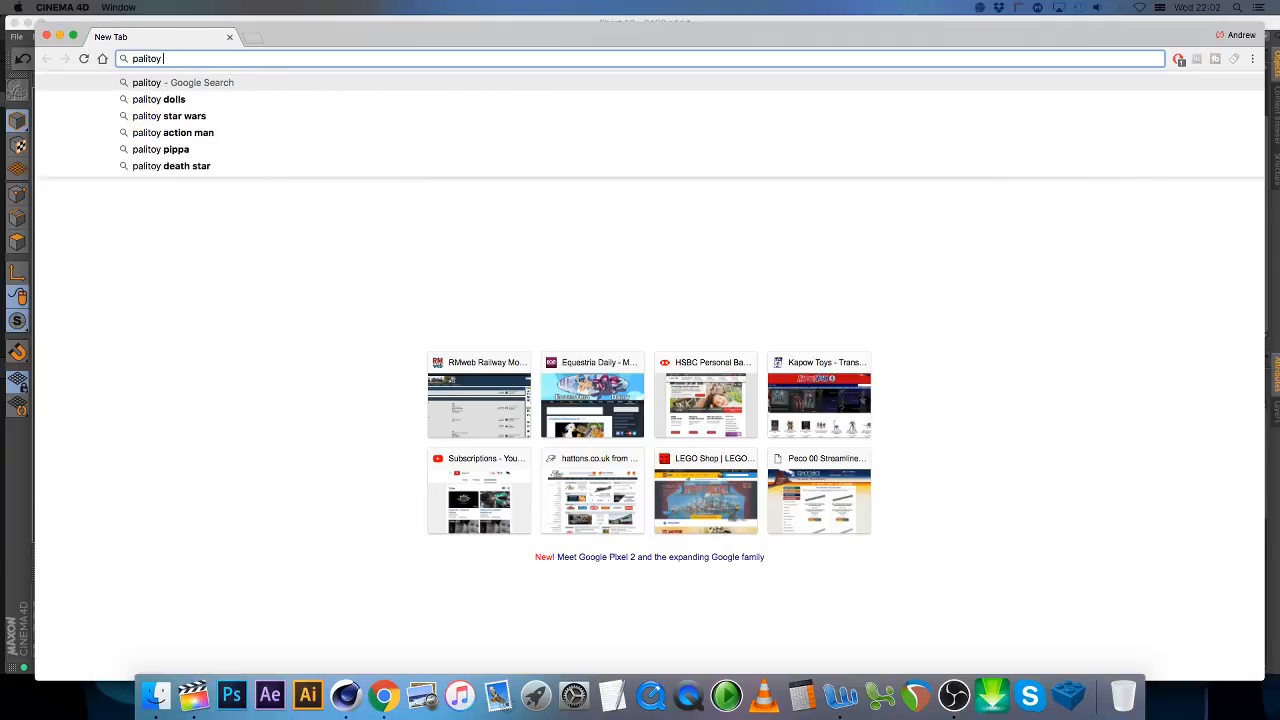
{"action": "type", "text": " talking da"}
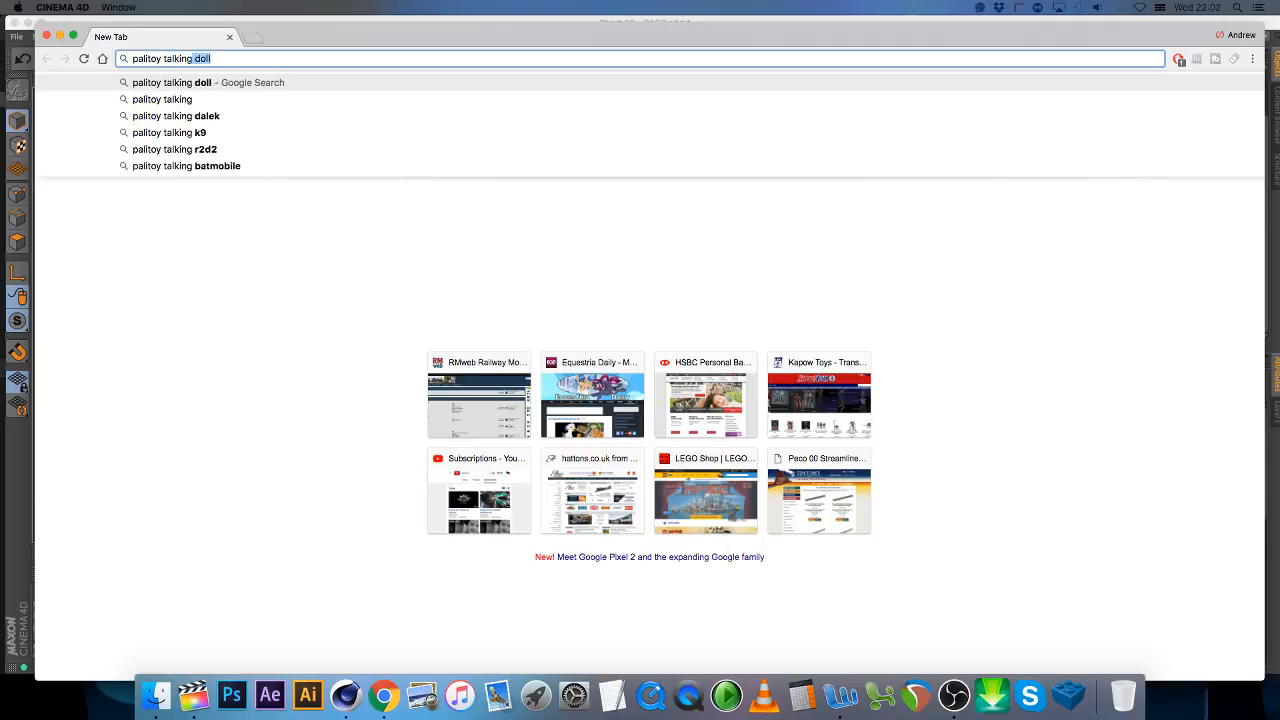
{"action": "type", "text": "lek"}
{"action": "key", "text": "Return"}
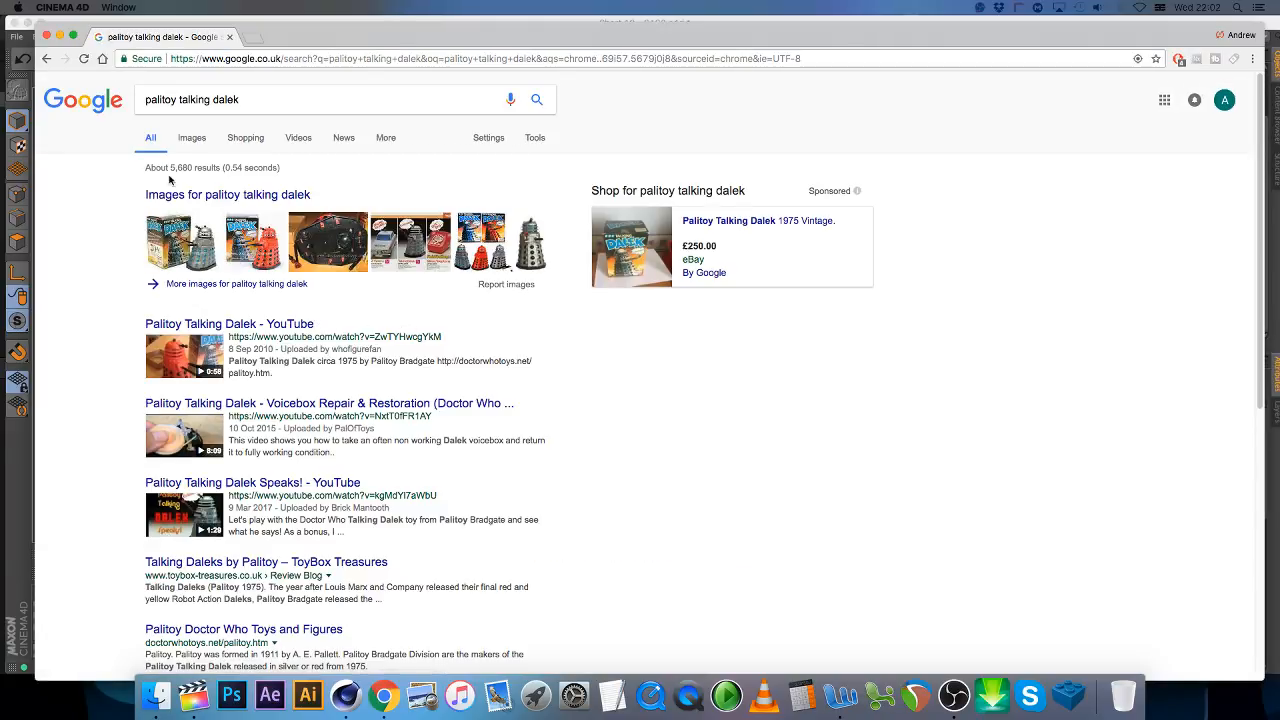
{"action": "left_click", "coordinate": [194, 143]}
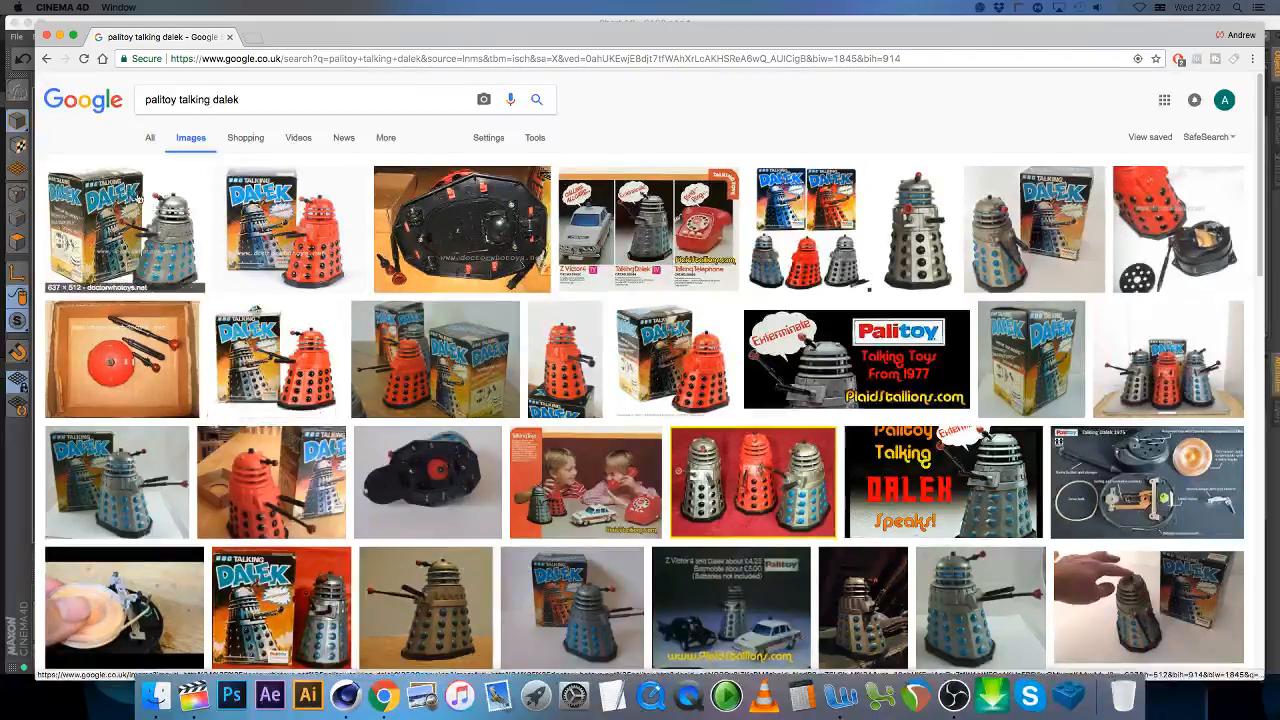
{"action": "left_click", "coordinate": [140, 212]}
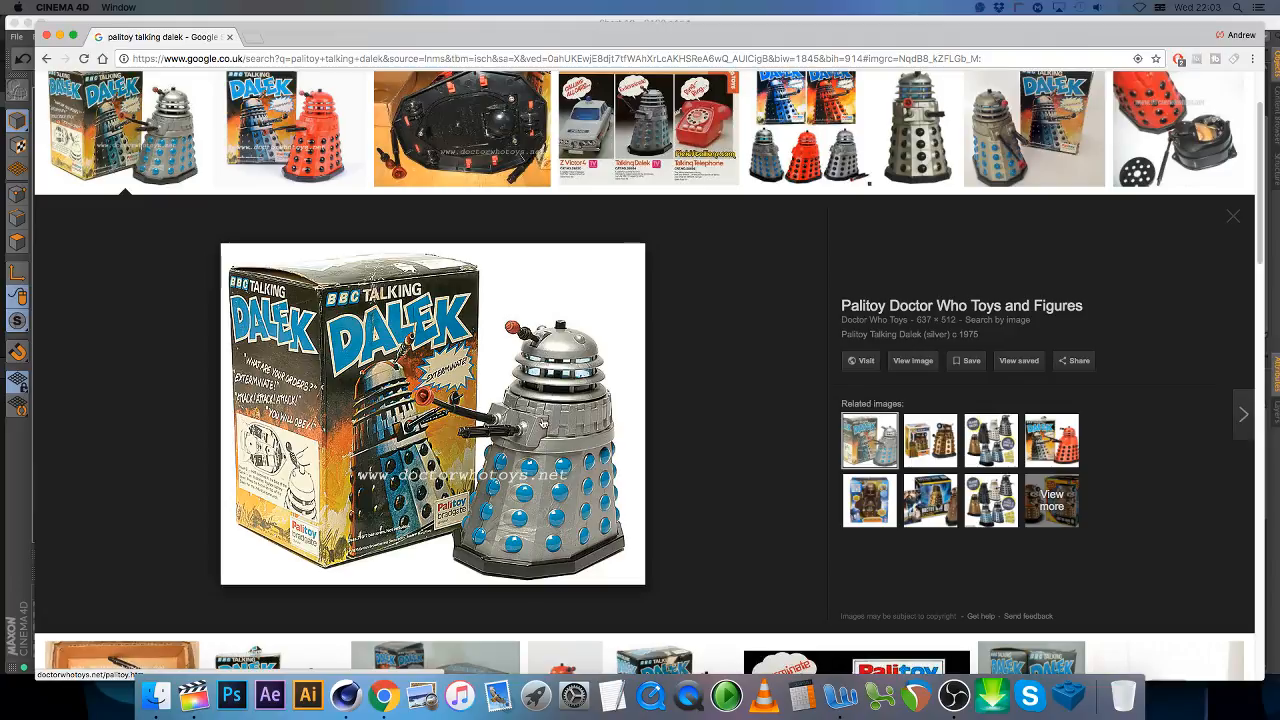
- Preview the red boxed talking Dalek and the silver ToyBox Treasures Dalek in the image results, closing the preview when finished
{"action": "left_click", "coordinate": [1066, 447]}
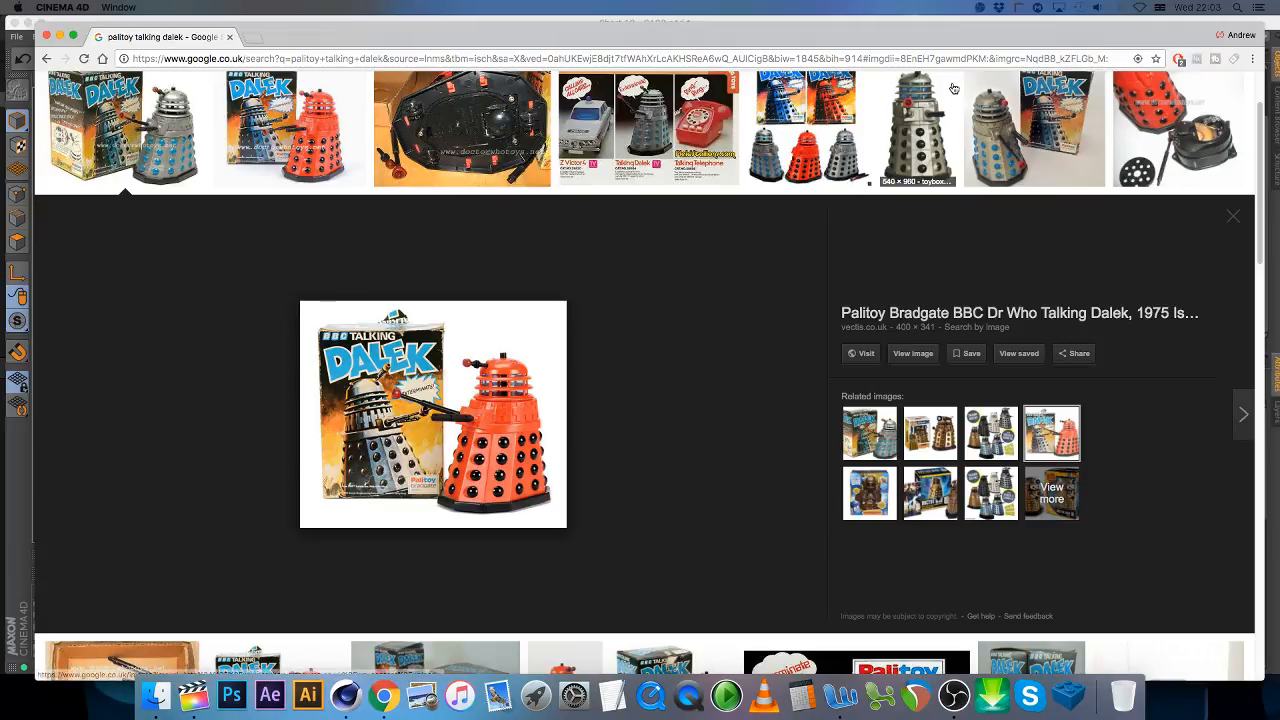
{"action": "left_click", "coordinate": [921, 113]}
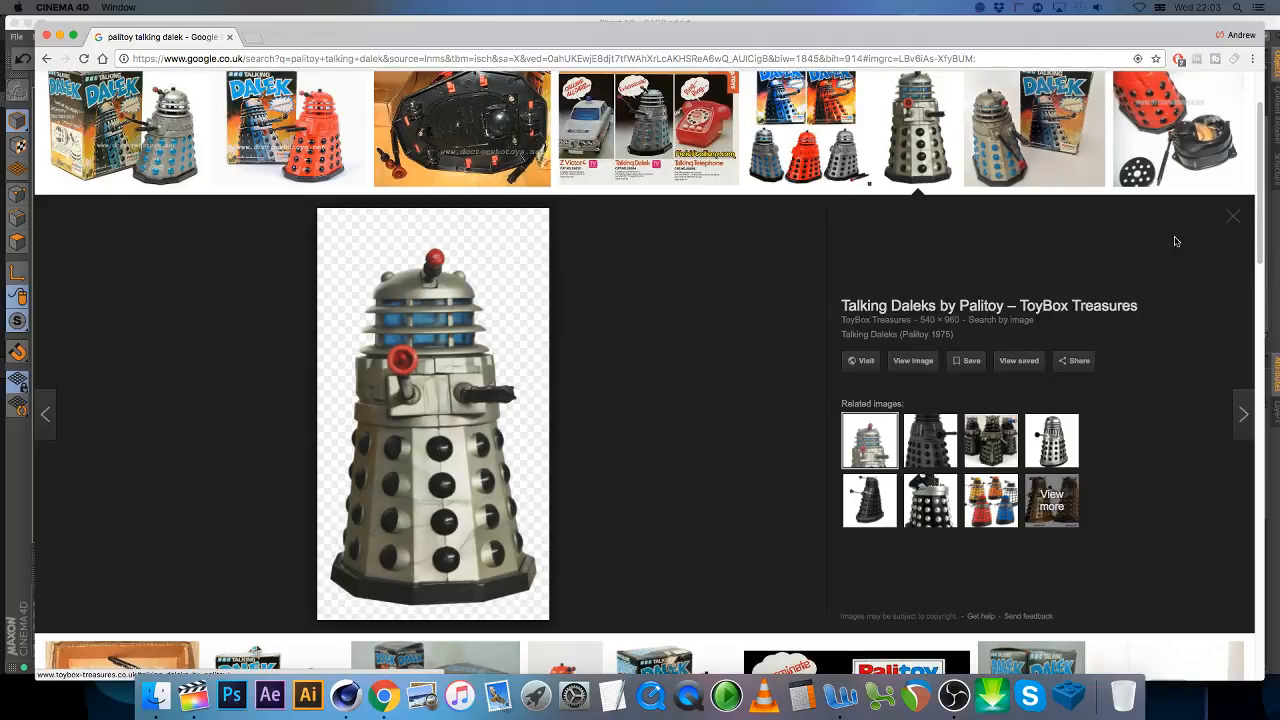
{"action": "left_click", "coordinate": [346, 696]}
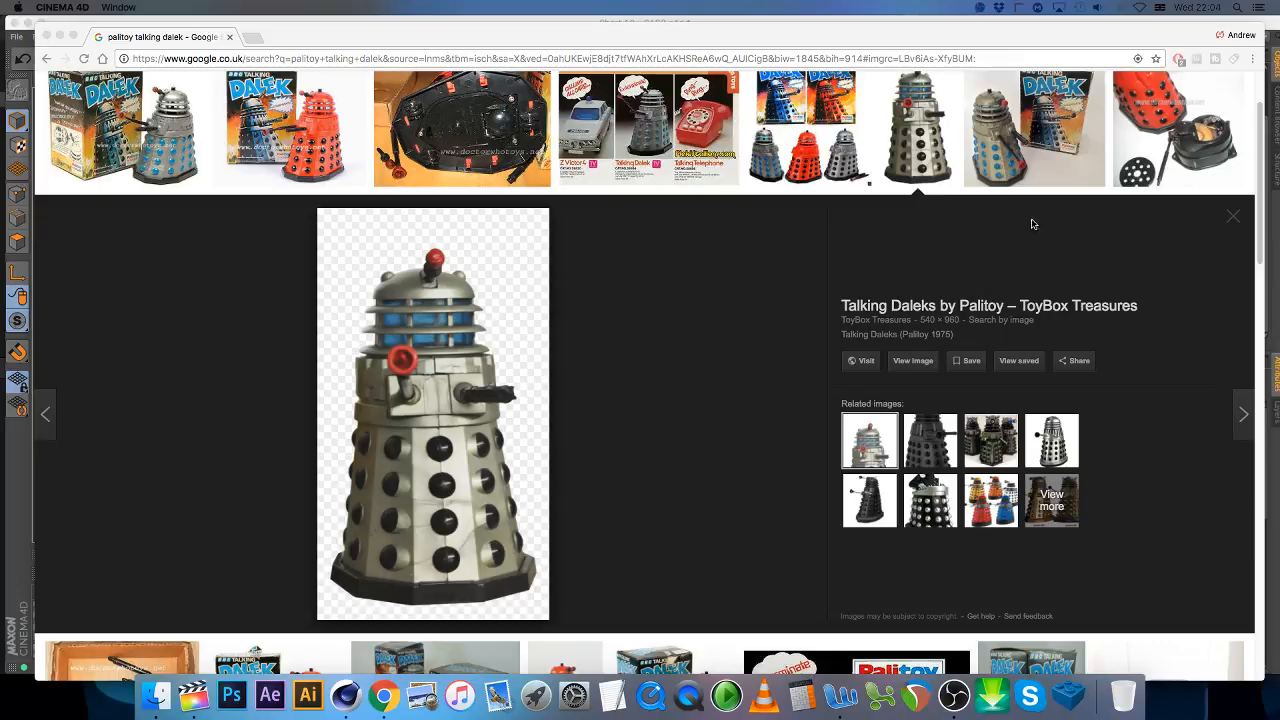
{"action": "left_click", "coordinate": [1233, 217]}
{"action": "left_click", "coordinate": [1233, 217]}
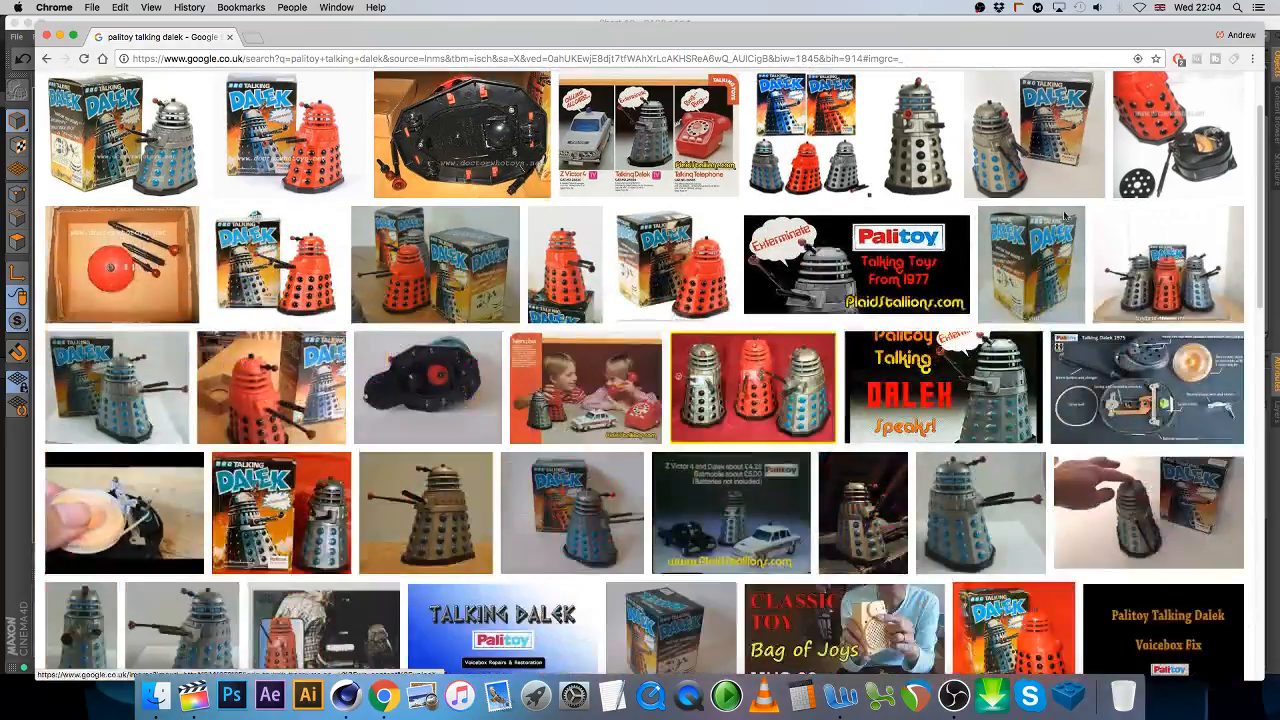
- Browse further through the talking Dalek image results, close the browser window and return to Cinema 4D
{"action": "scroll", "coordinate": [432, 310], "scroll_direction": "down", "scroll_amount": 5}
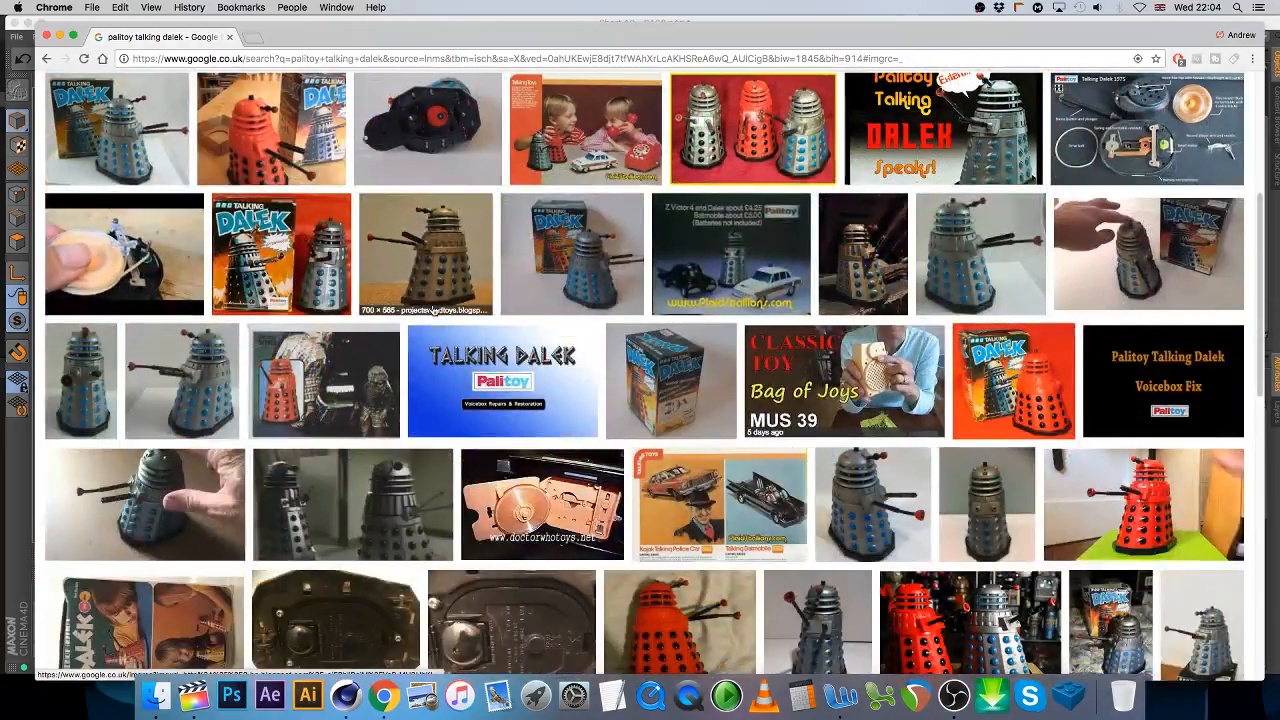
{"action": "scroll", "coordinate": [432, 310], "scroll_direction": "down", "scroll_amount": 5}
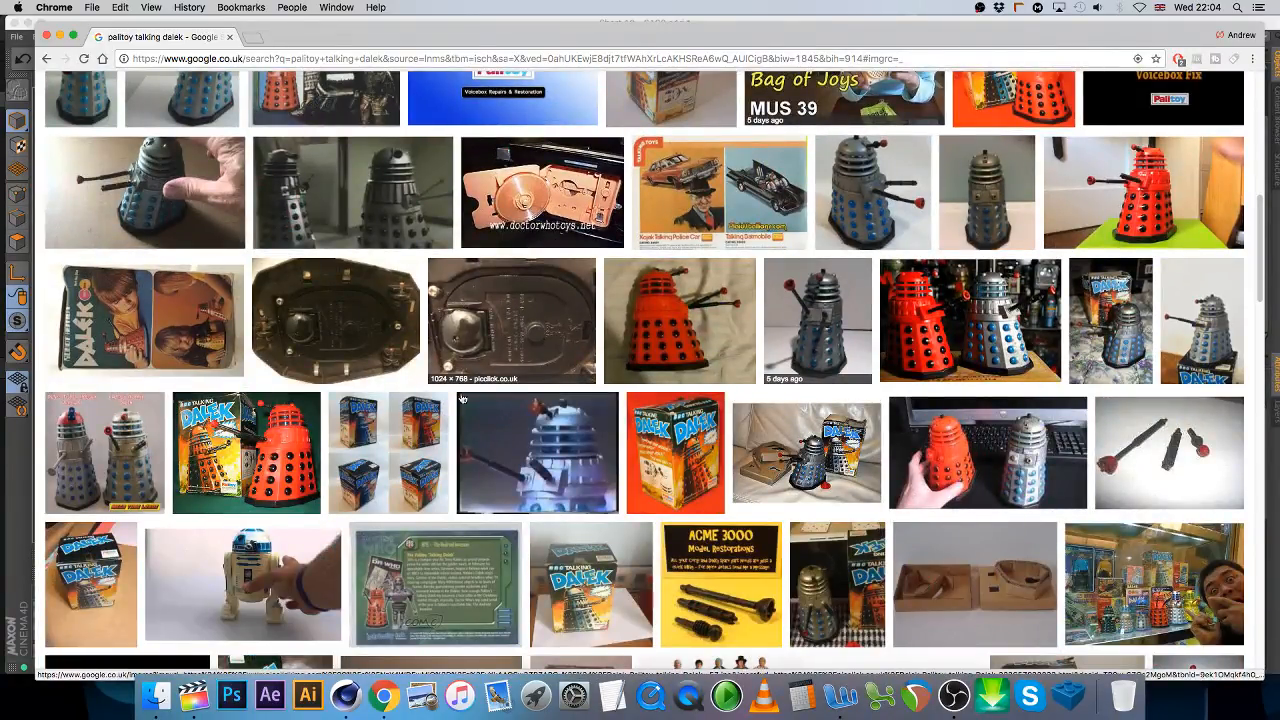
{"action": "scroll", "coordinate": [285, 289], "scroll_direction": "down", "scroll_amount": 4}
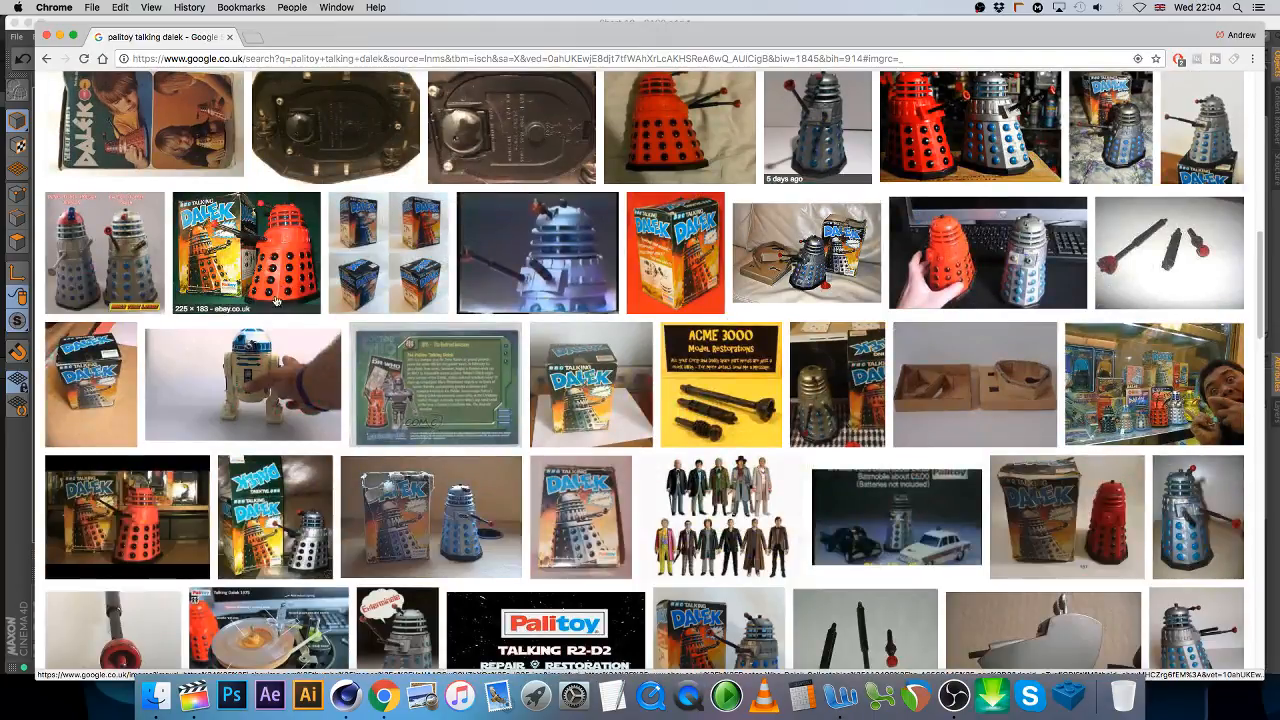
{"action": "scroll", "coordinate": [280, 295], "scroll_direction": "down", "scroll_amount": 5}
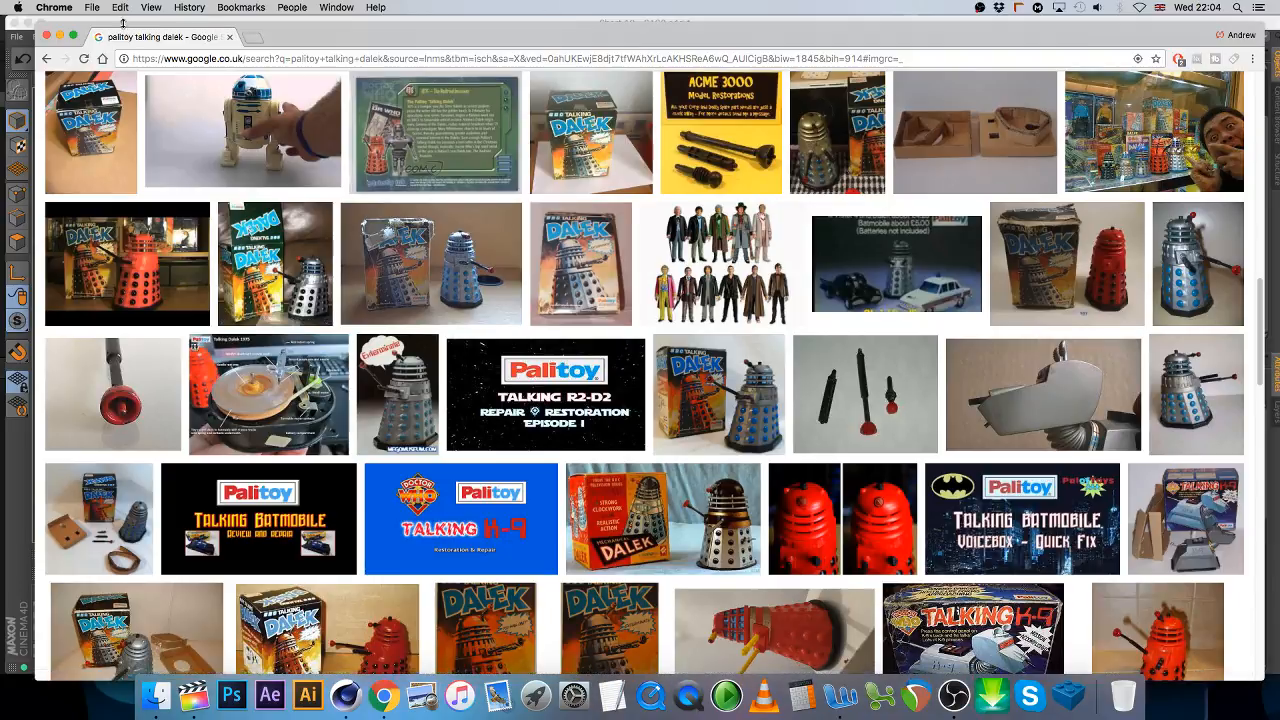
{"action": "left_click", "coordinate": [47, 35]}
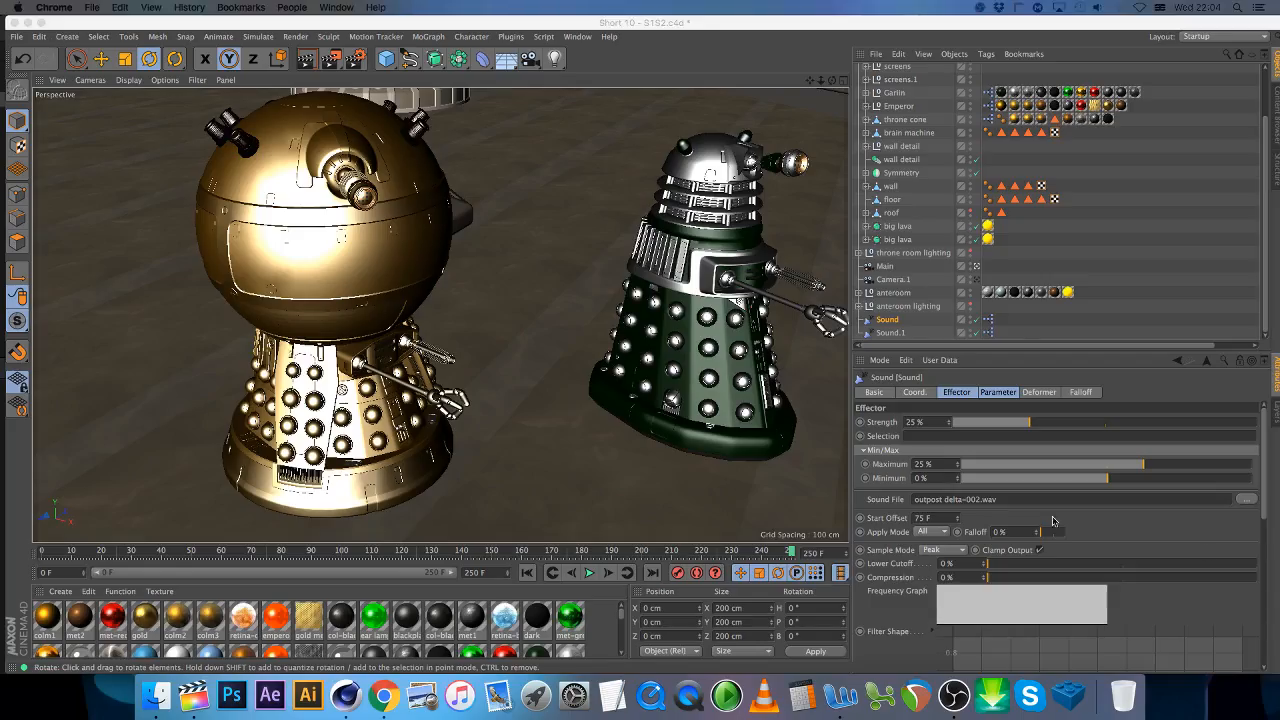
- Scrub the timeline to frame 40 and set the first Sound effector's Start Offset to 25 F
{"action": "left_click_drag", "start_coordinate": [61, 551], "coordinate": [161, 555]}
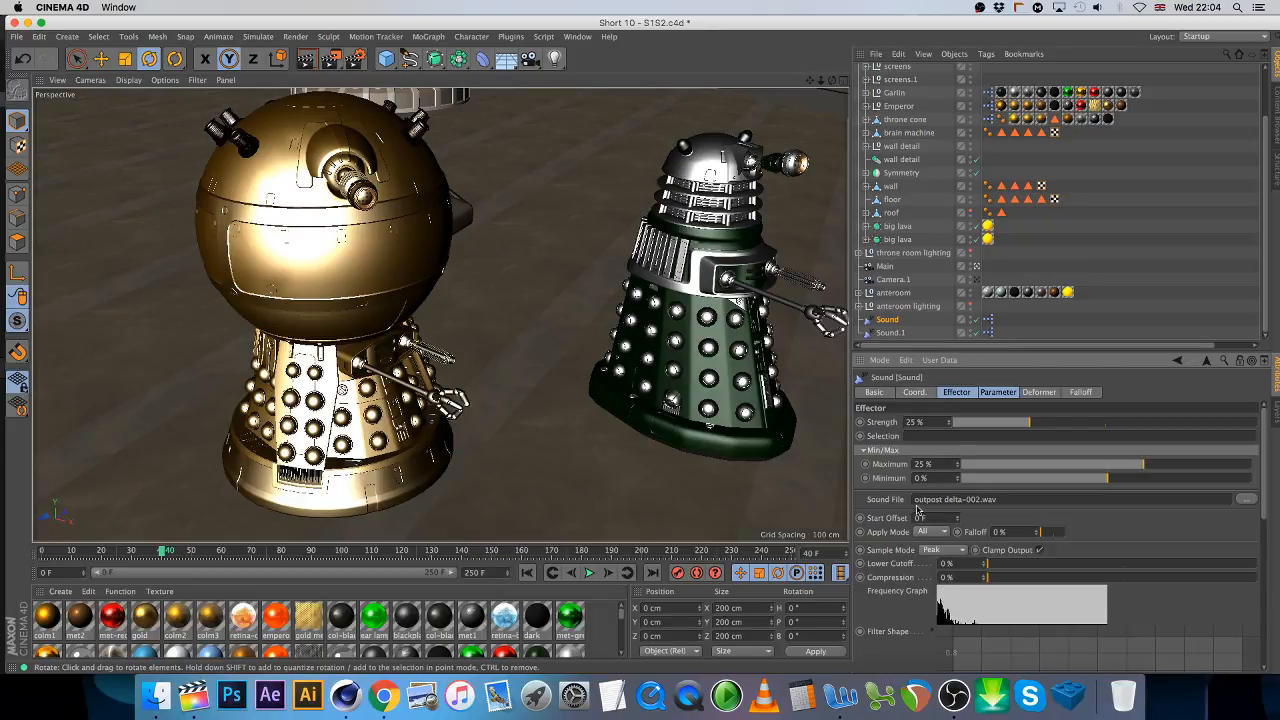
{"action": "left_click_drag", "start_coordinate": [926, 517], "coordinate": [845, 510]}
{"action": "type", "text": "25"}
{"action": "key", "text": "Return"}
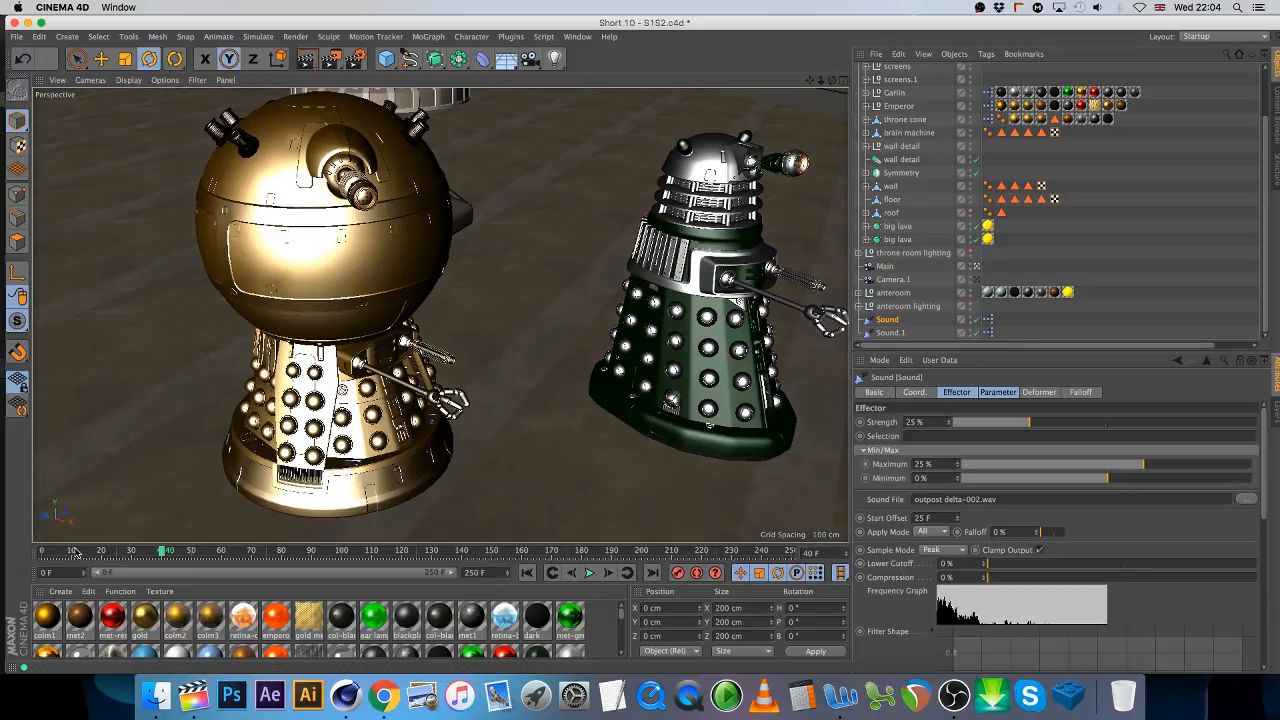
- Enable sound playback while scrubbing, scrub through the voice clip, and set the timeline's end to 140 F
{"action": "left_click_drag", "start_coordinate": [77, 552], "coordinate": [201, 553]}
{"action": "left_click", "coordinate": [229, 38]}
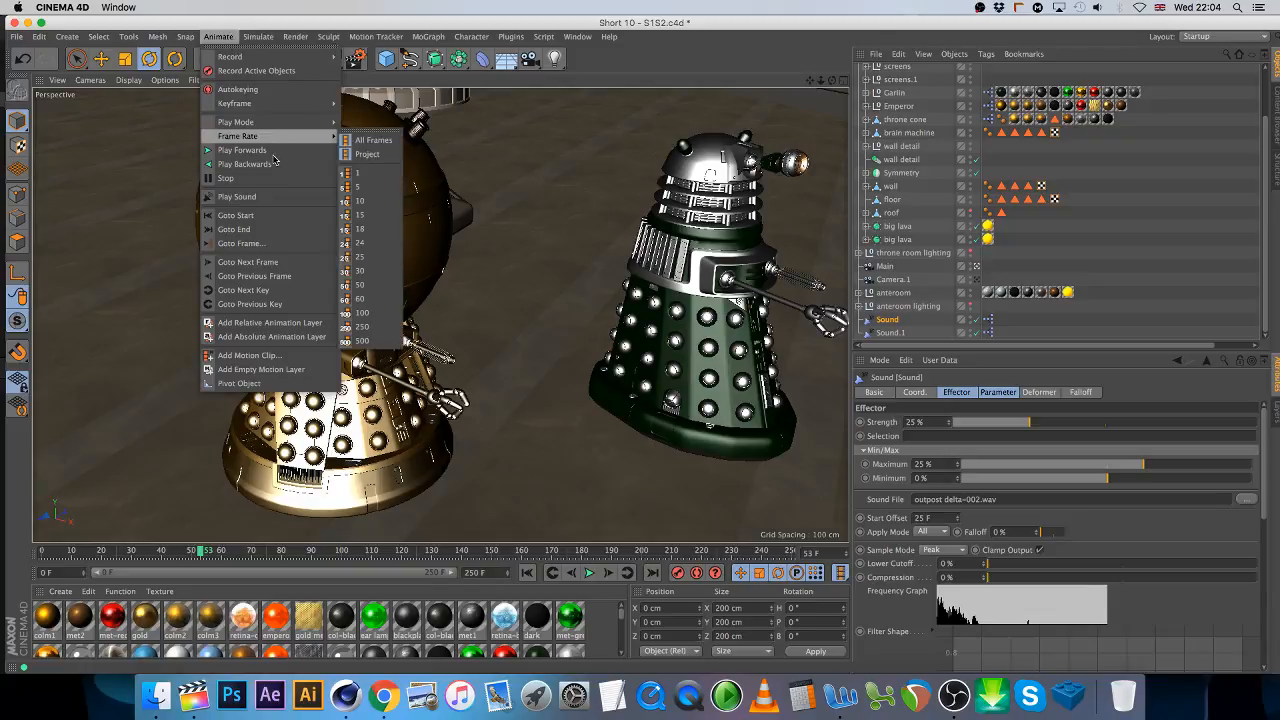
{"action": "left_click", "coordinate": [270, 197]}
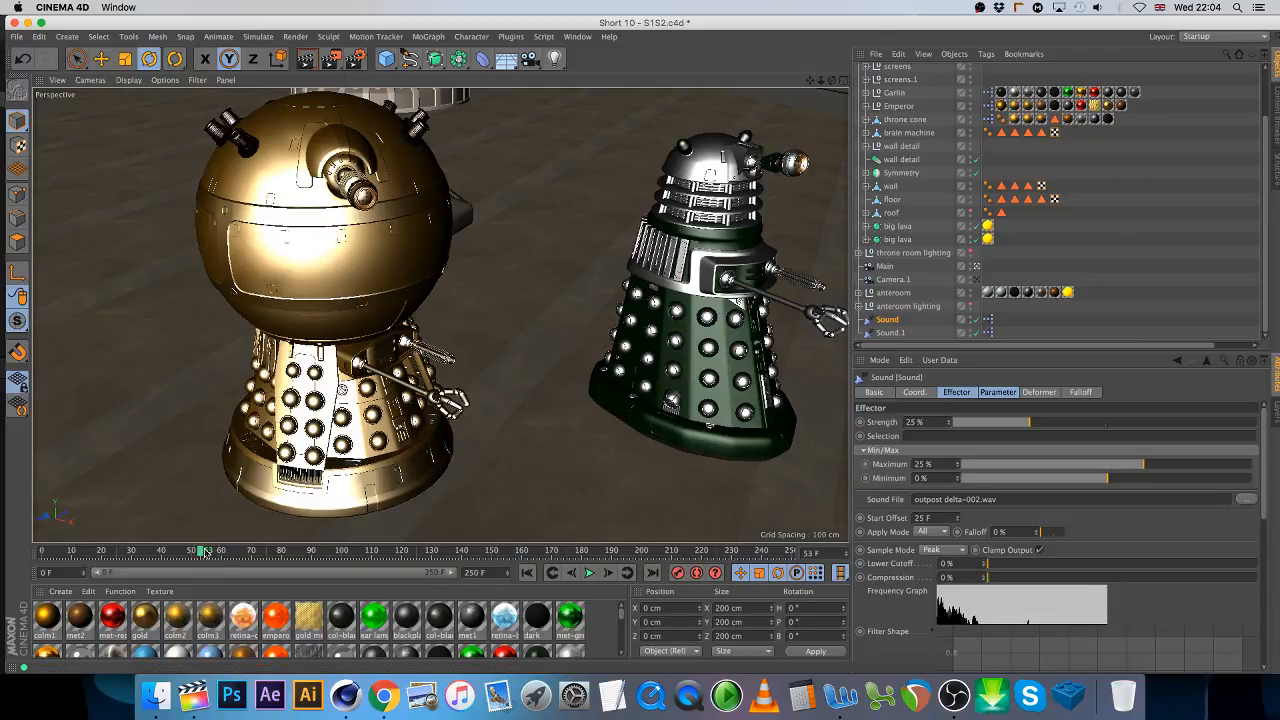
{"action": "left_click_drag", "start_coordinate": [203, 553], "coordinate": [470, 555]}
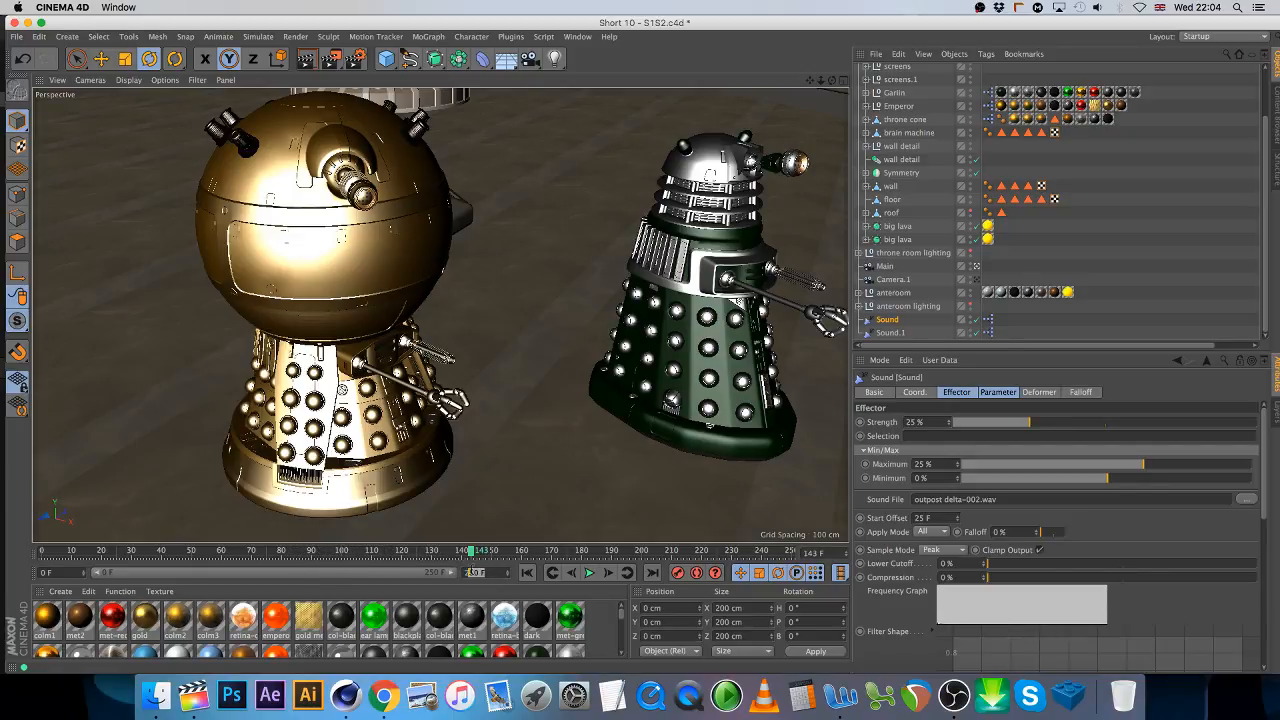
{"action": "double_click", "coordinate": [471, 572]}
{"action": "type", "text": "140 F"}
{"action": "key", "text": "Return"}
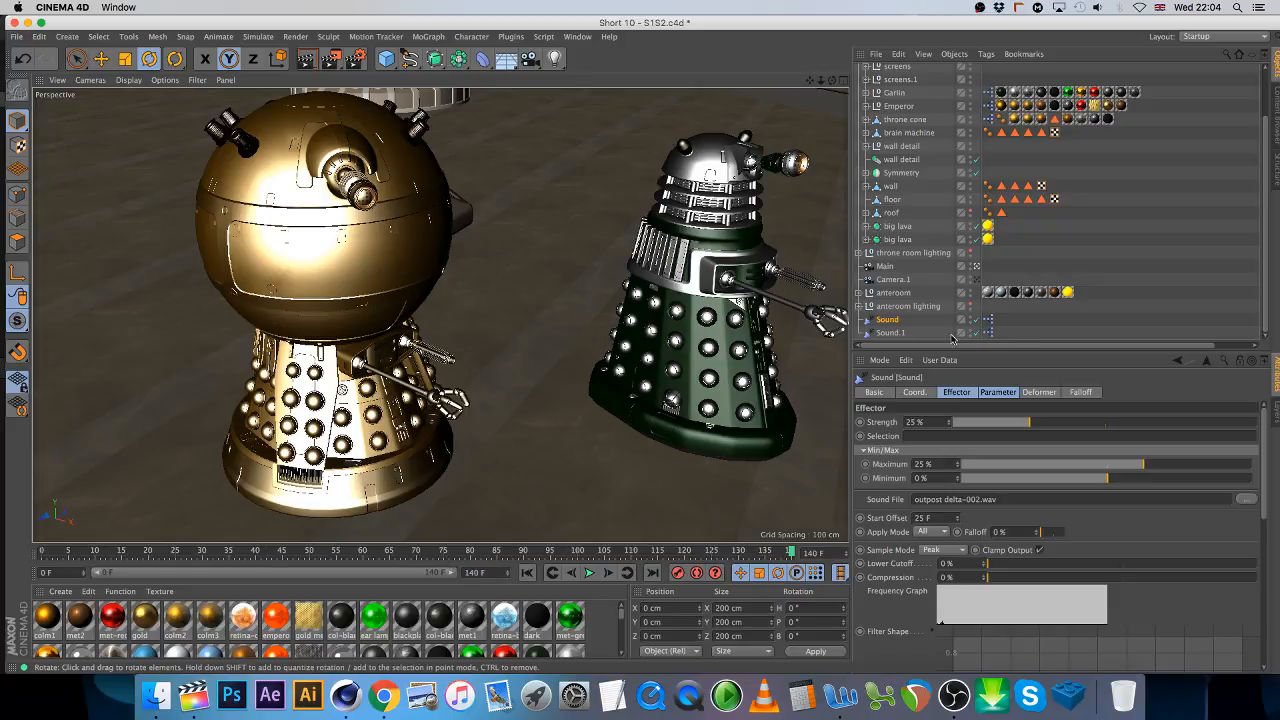
- Open the first Sound effector's XPresso graph and add the effector as a node with an Object output
{"action": "double_click", "coordinate": [989, 320]}
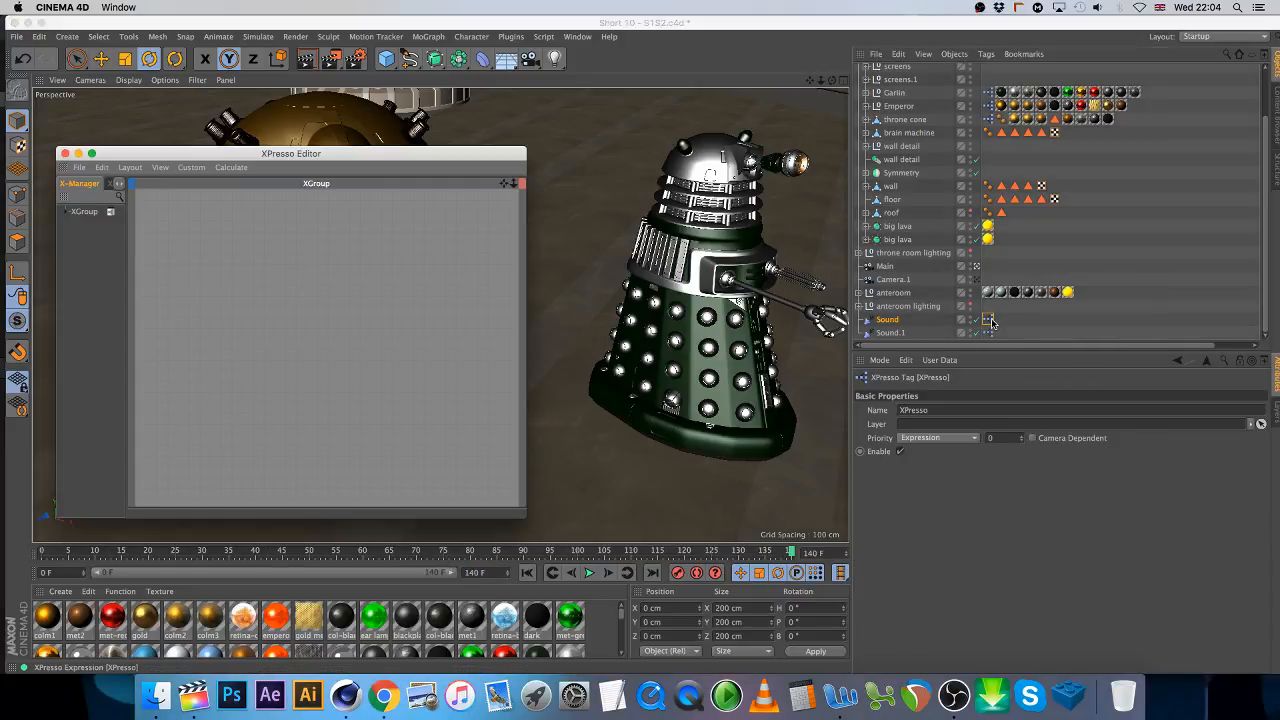
{"action": "left_click", "coordinate": [377, 620]}
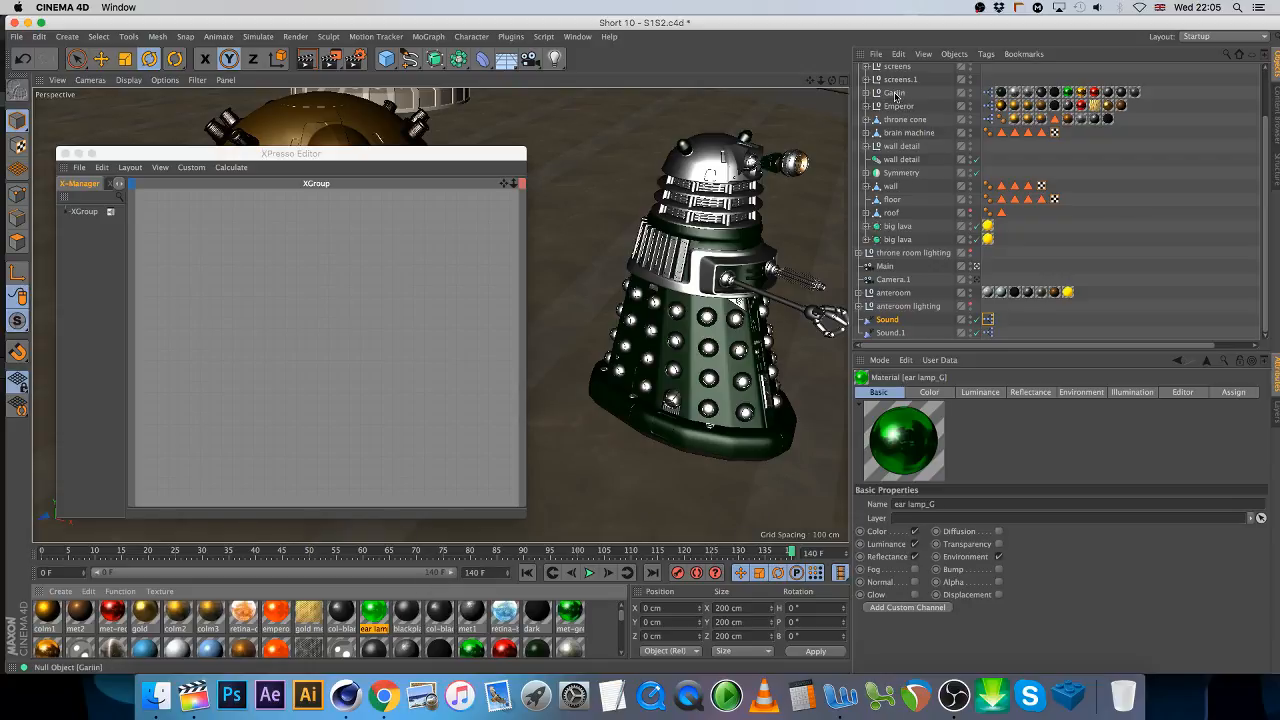
{"action": "left_click_drag", "start_coordinate": [887, 319], "coordinate": [193, 240]}
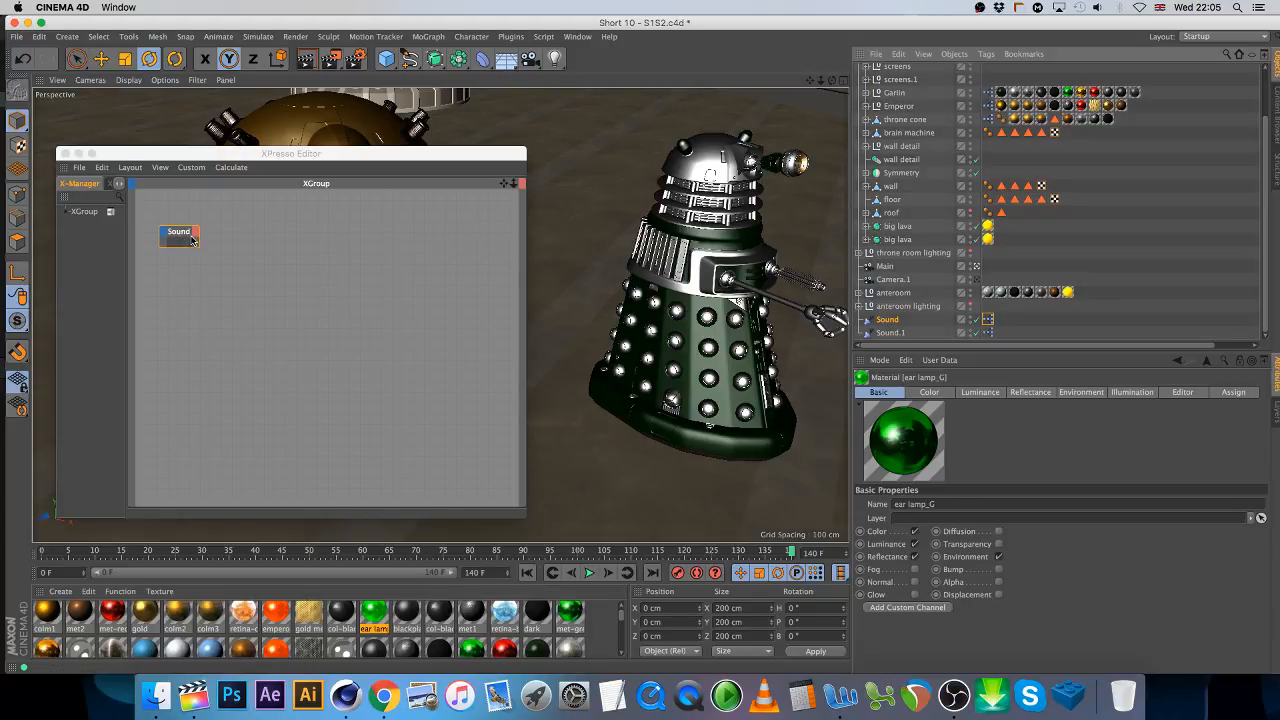
{"action": "left_click", "coordinate": [197, 231]}
{"action": "left_click", "coordinate": [197, 231]}
{"action": "left_click", "coordinate": [253, 339]}
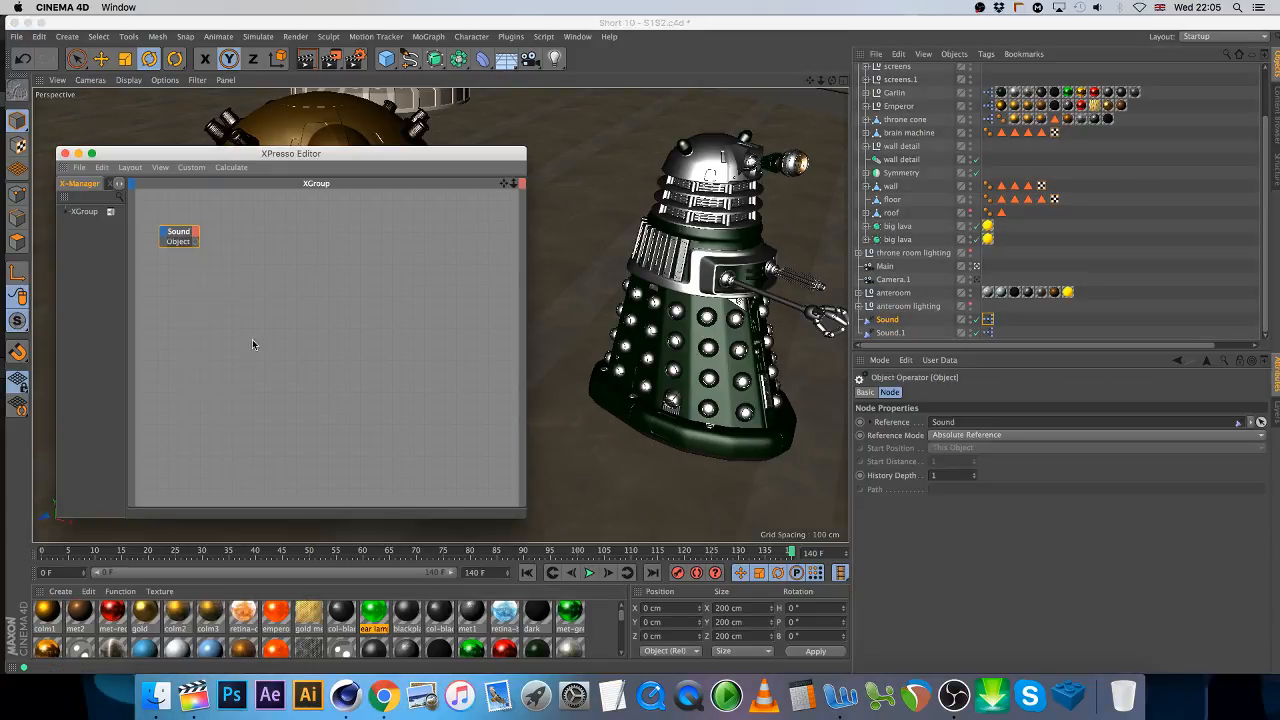
- Add a Motion Graphics Sample node with a Strength output and place it beside the new Sound node
{"action": "right_click", "coordinate": [263, 324]}
{"action": "mouse_move", "coordinate": [415, 357]}
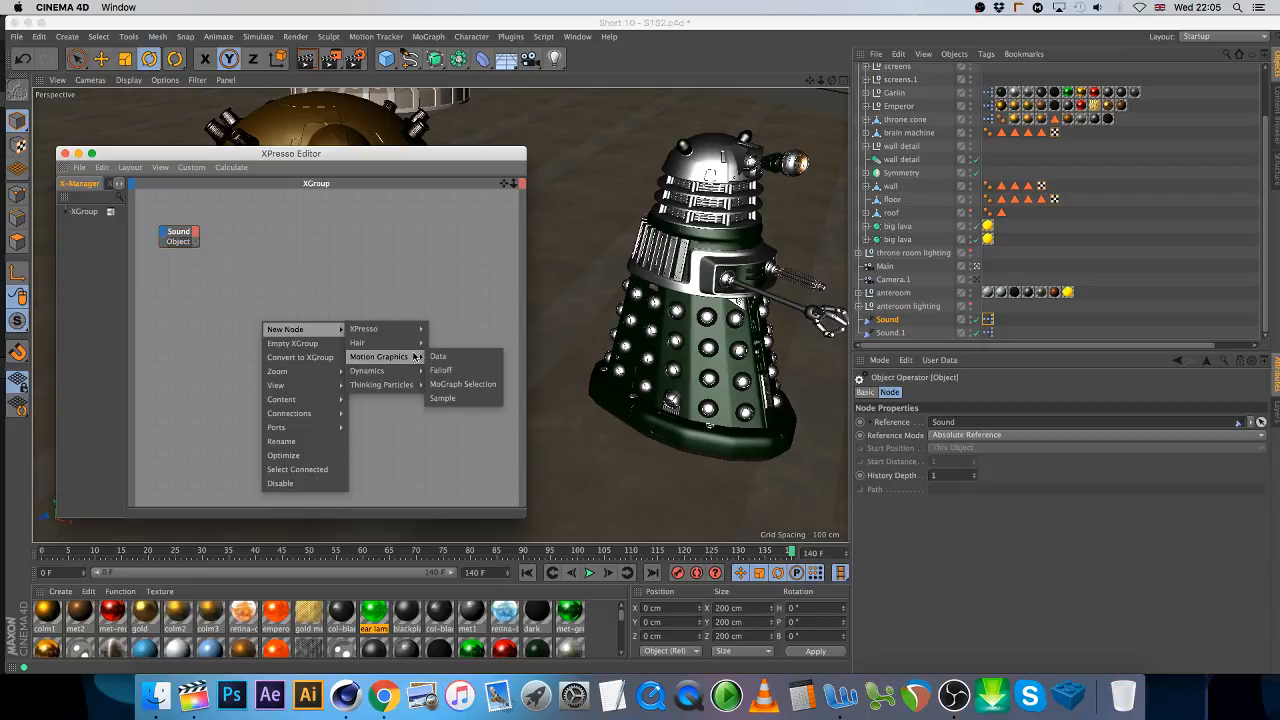
{"action": "left_click", "coordinate": [445, 398]}
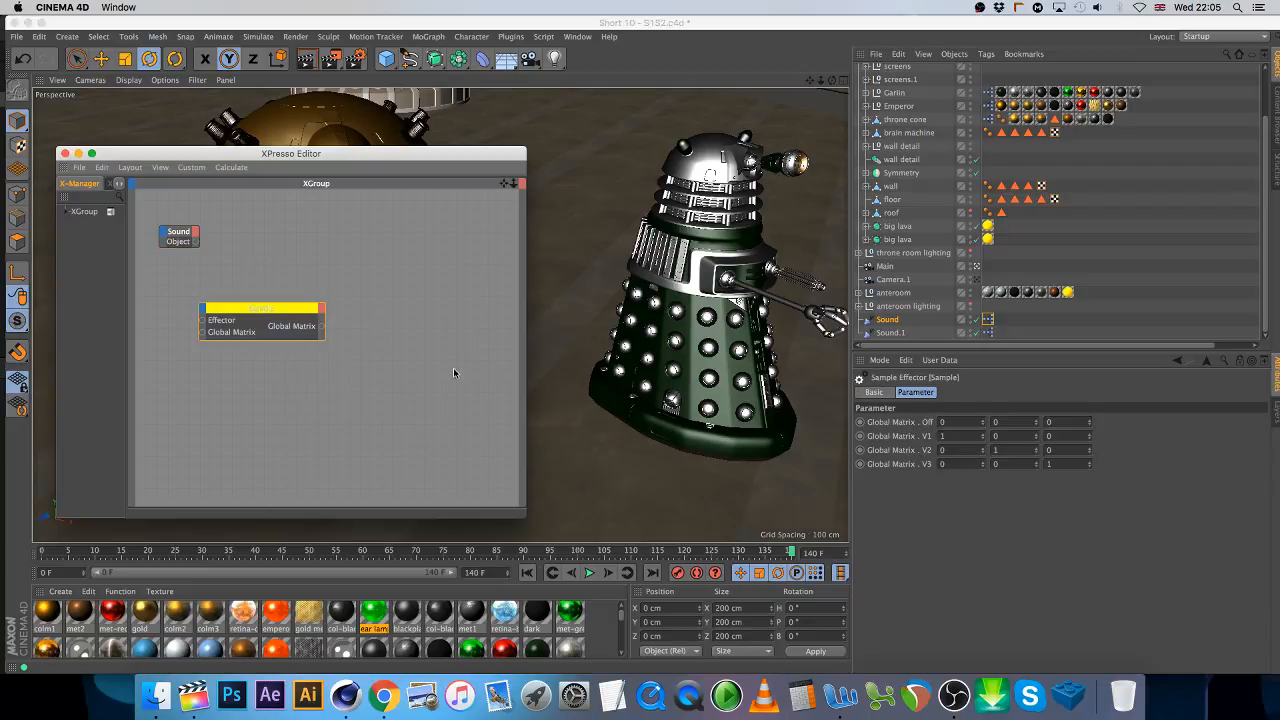
{"action": "left_click", "coordinate": [321, 307]}
{"action": "left_click_drag", "start_coordinate": [284, 310], "coordinate": [329, 237]}
- Add a Range Mapper with Output Upper 100, and wire Sound Object to Sample Effector and Sample Strength to the Range Mapper's input
{"action": "right_click", "coordinate": [314, 342]}
{"action": "mouse_move", "coordinate": [355, 347]}
{"action": "mouse_move", "coordinate": [452, 375]}
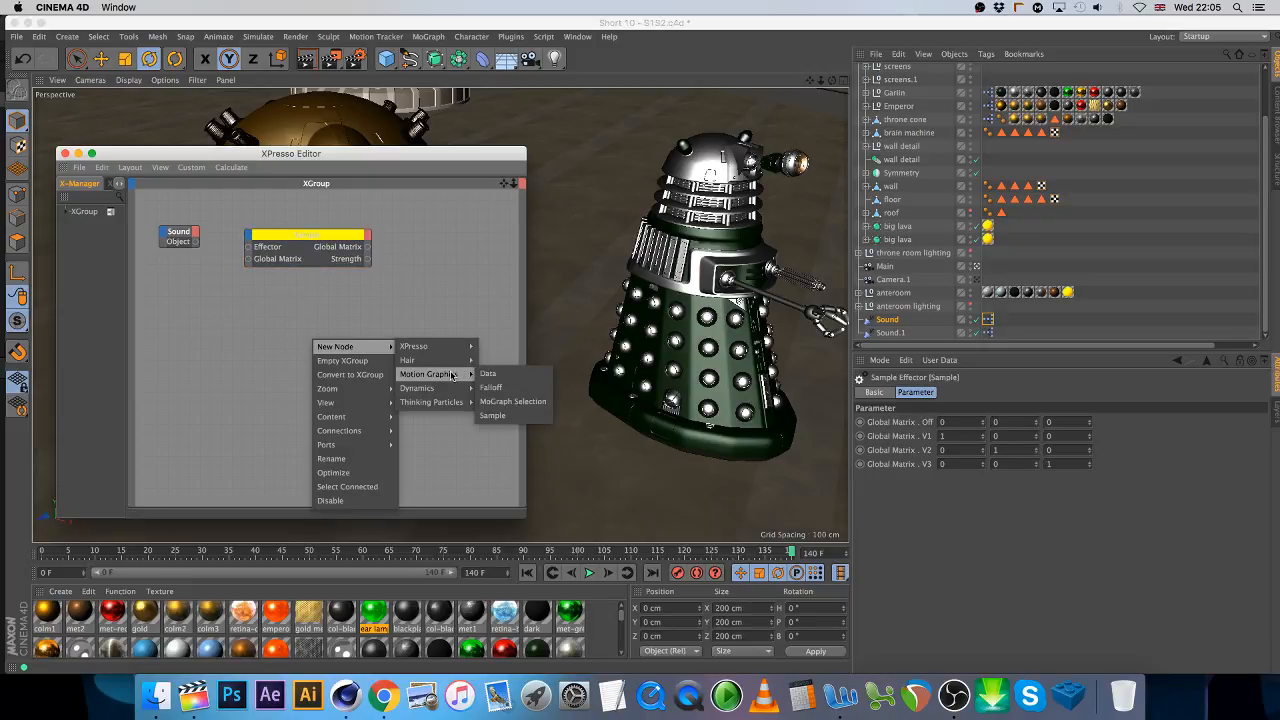
{"action": "mouse_move", "coordinate": [414, 346]}
{"action": "mouse_move", "coordinate": [496, 387]}
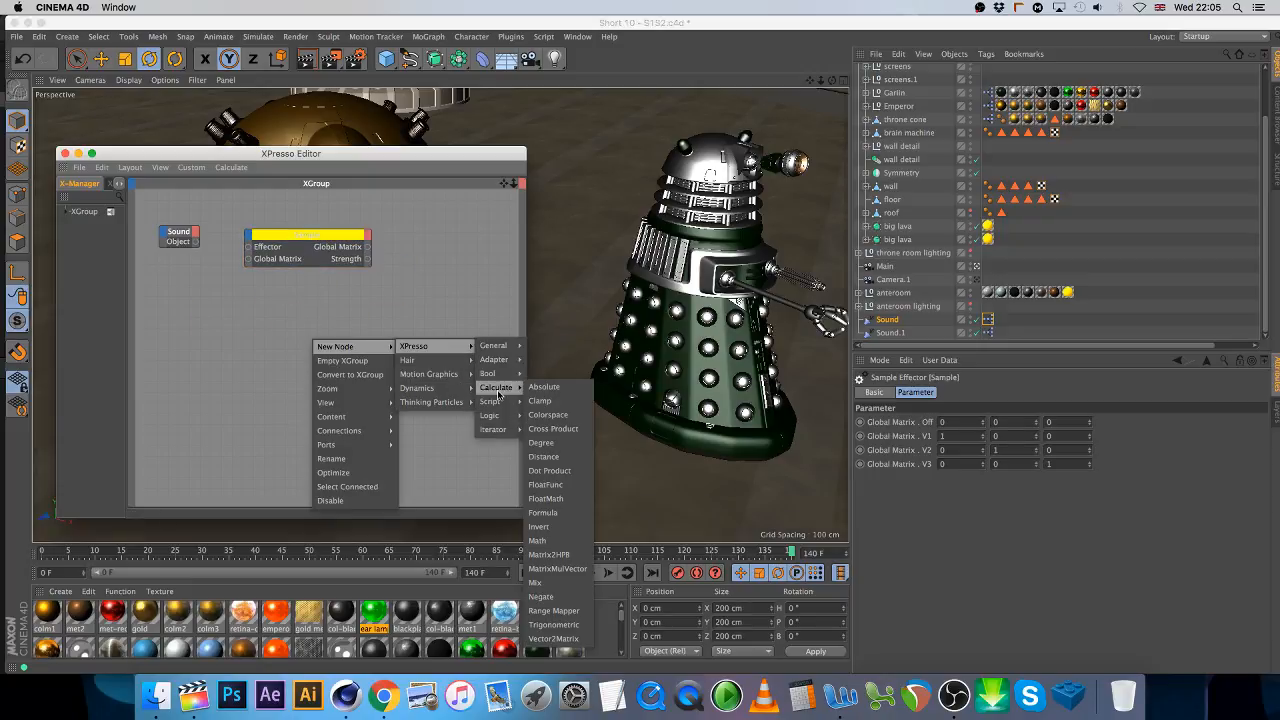
{"action": "left_click", "coordinate": [553, 610]}
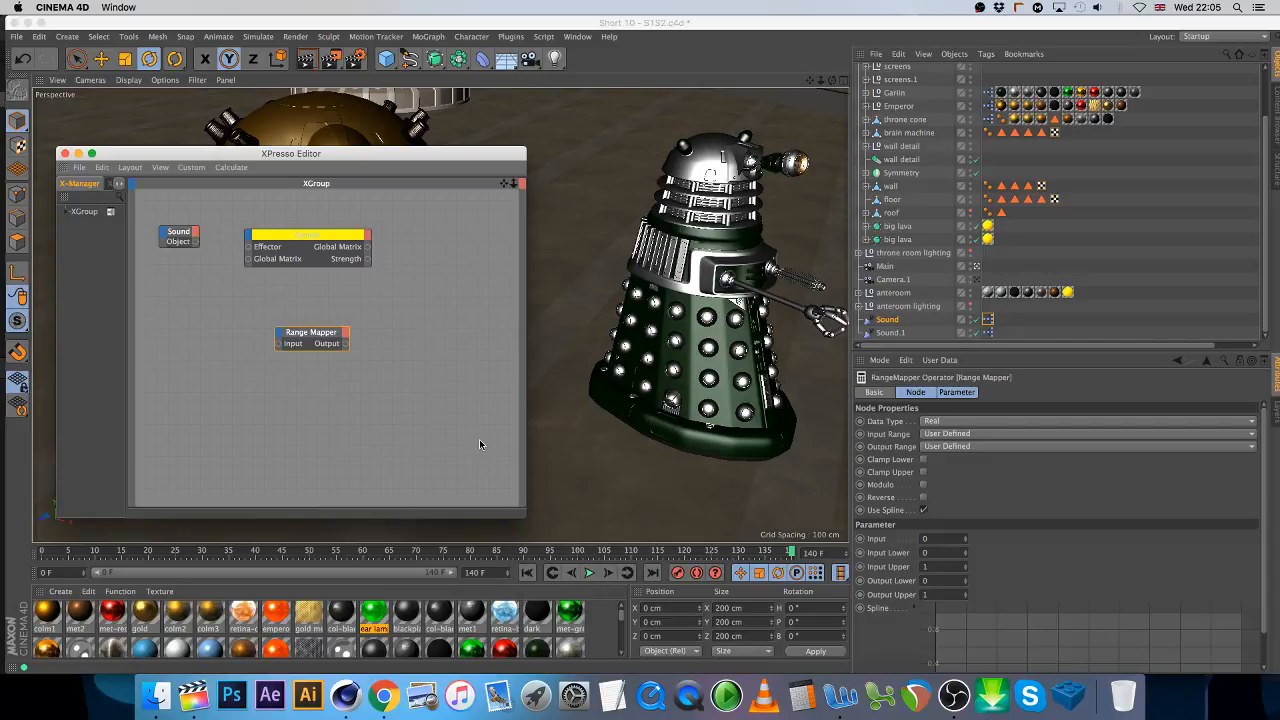
{"action": "left_click", "coordinate": [945, 595]}
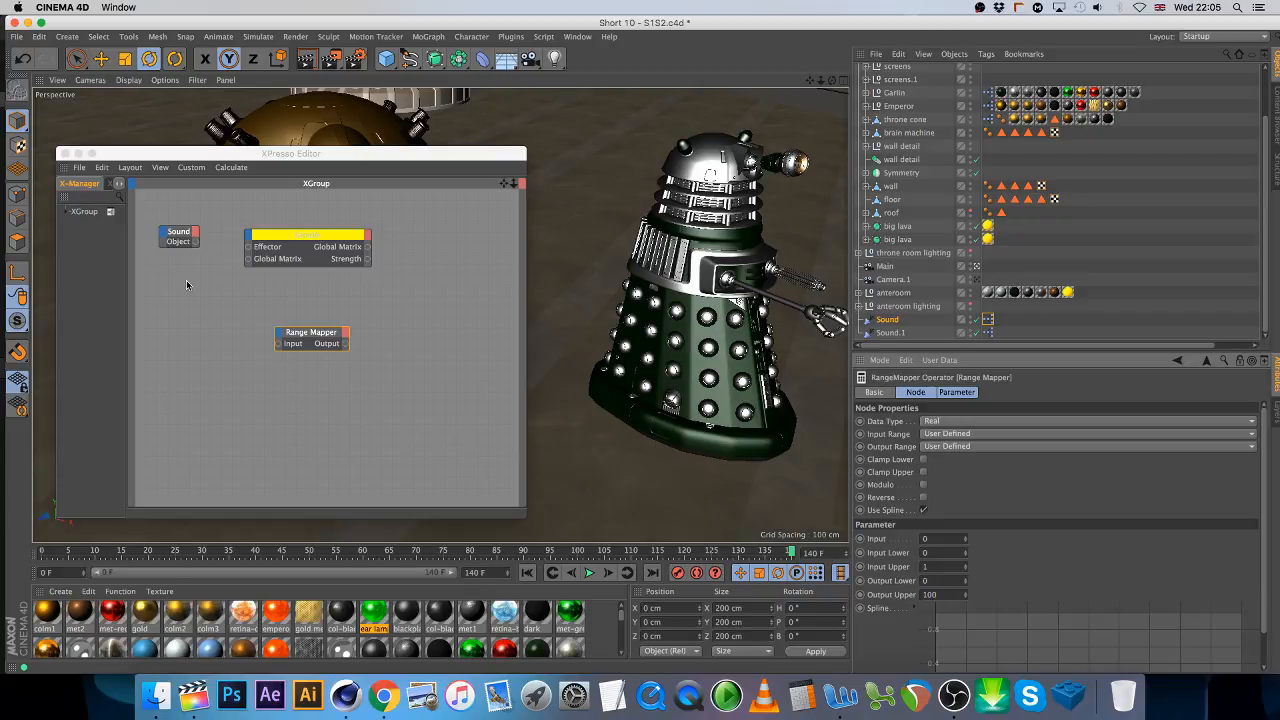
{"action": "left_click_drag", "start_coordinate": [195, 241], "coordinate": [258, 246]}
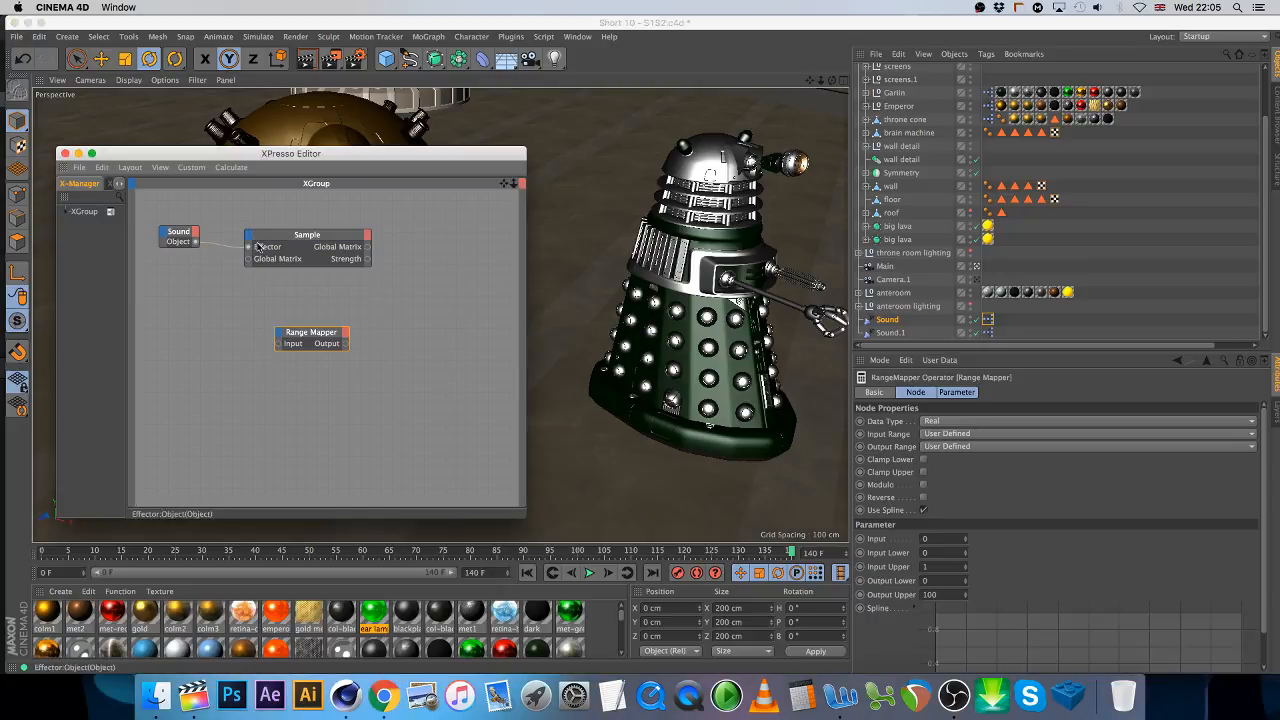
{"action": "left_click_drag", "start_coordinate": [295, 345], "coordinate": [396, 253]}
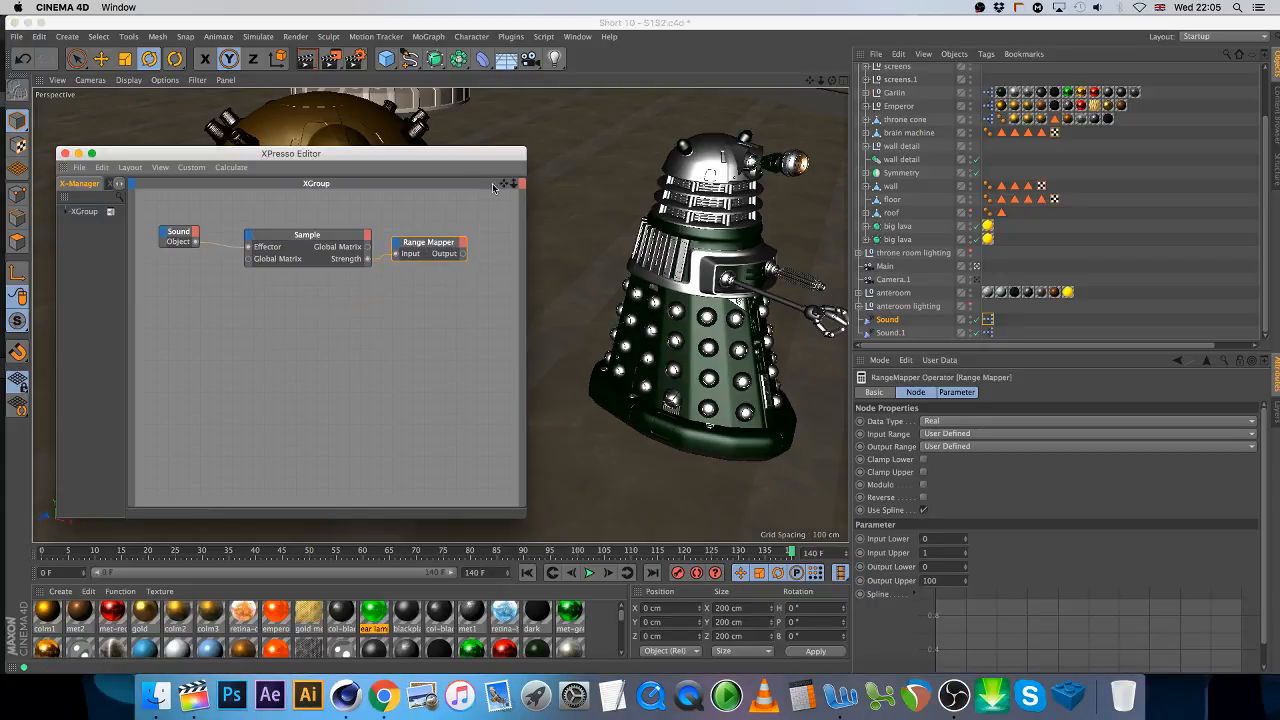
- Delete the Operator ear lamp node from the existing upper chain in the XPresso graph
{"action": "left_click_drag", "start_coordinate": [503, 187], "coordinate": [516, 343]}
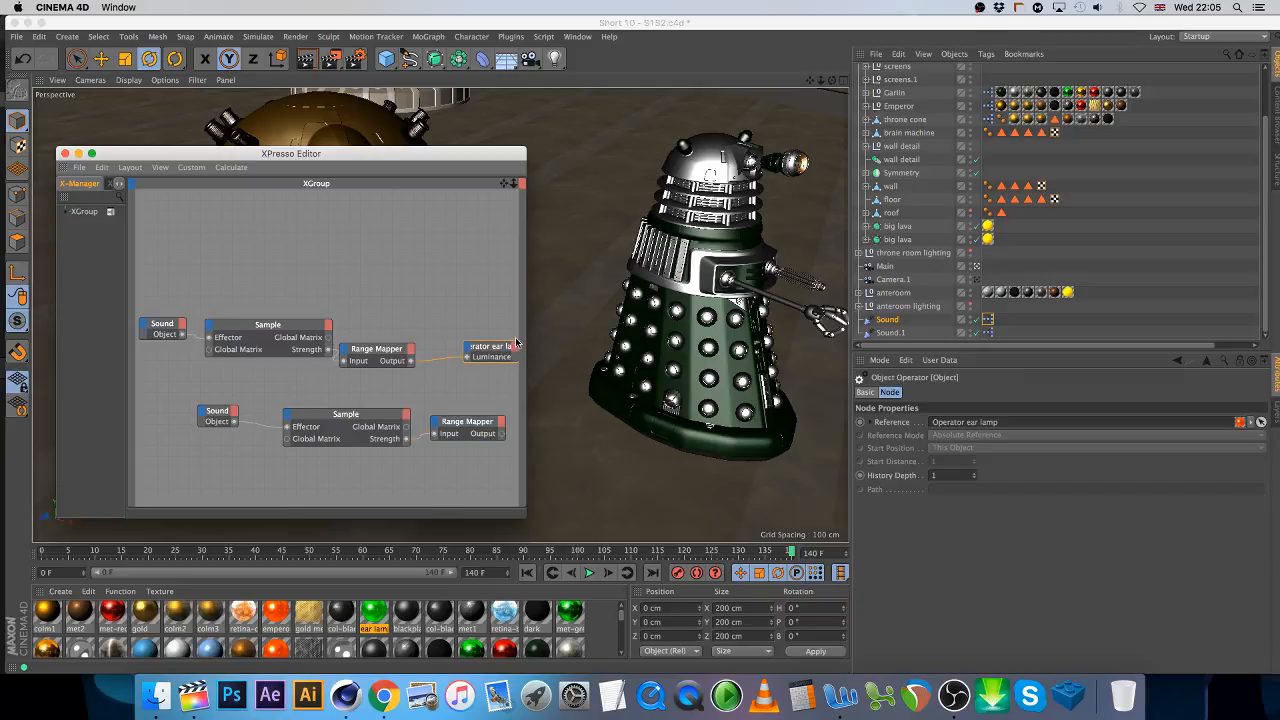
{"action": "left_click_drag", "start_coordinate": [514, 184], "coordinate": [504, 187]}
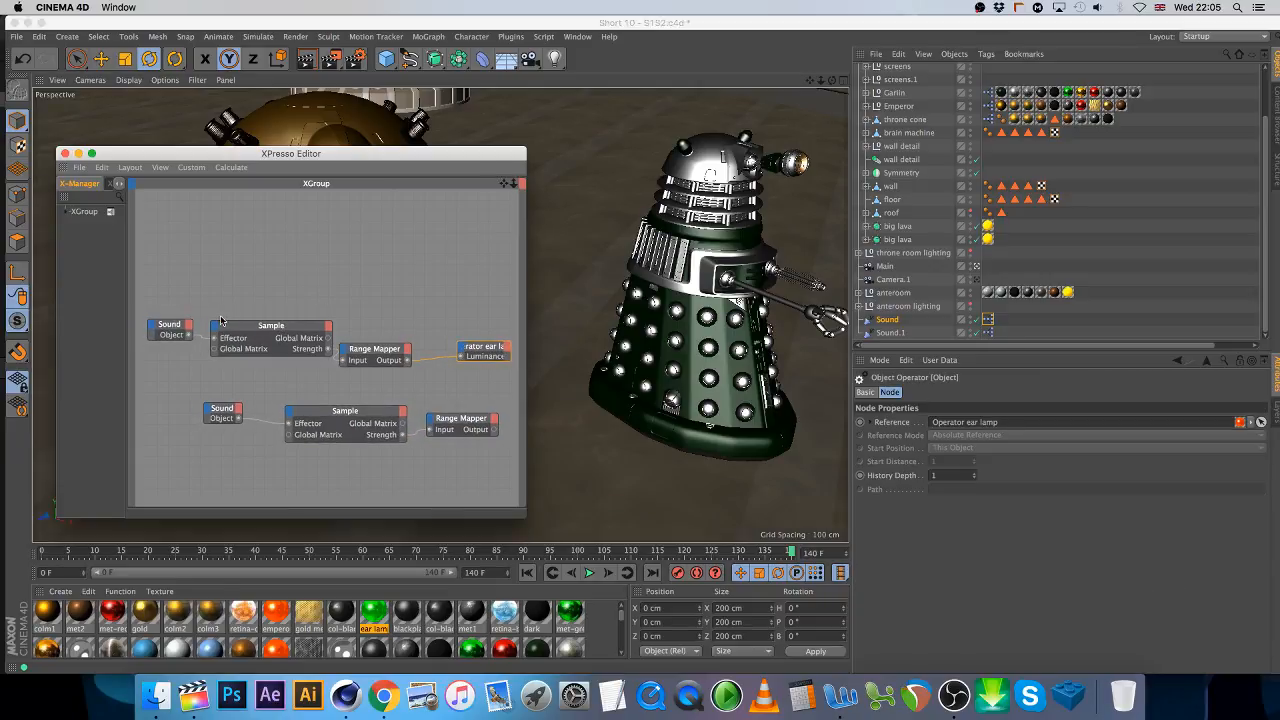
{"action": "left_click_drag", "start_coordinate": [171, 274], "coordinate": [225, 310]}
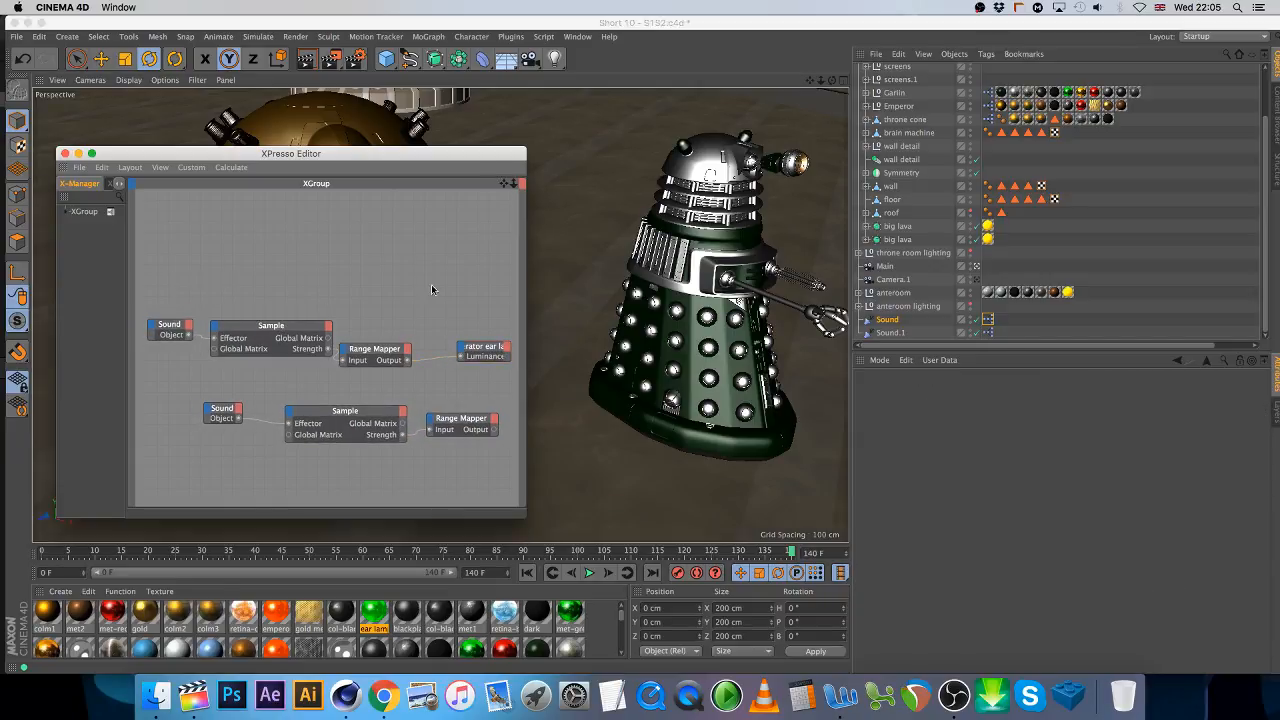
{"action": "left_click_drag", "start_coordinate": [462, 309], "coordinate": [503, 370]}
{"action": "key", "text": "Delete"}
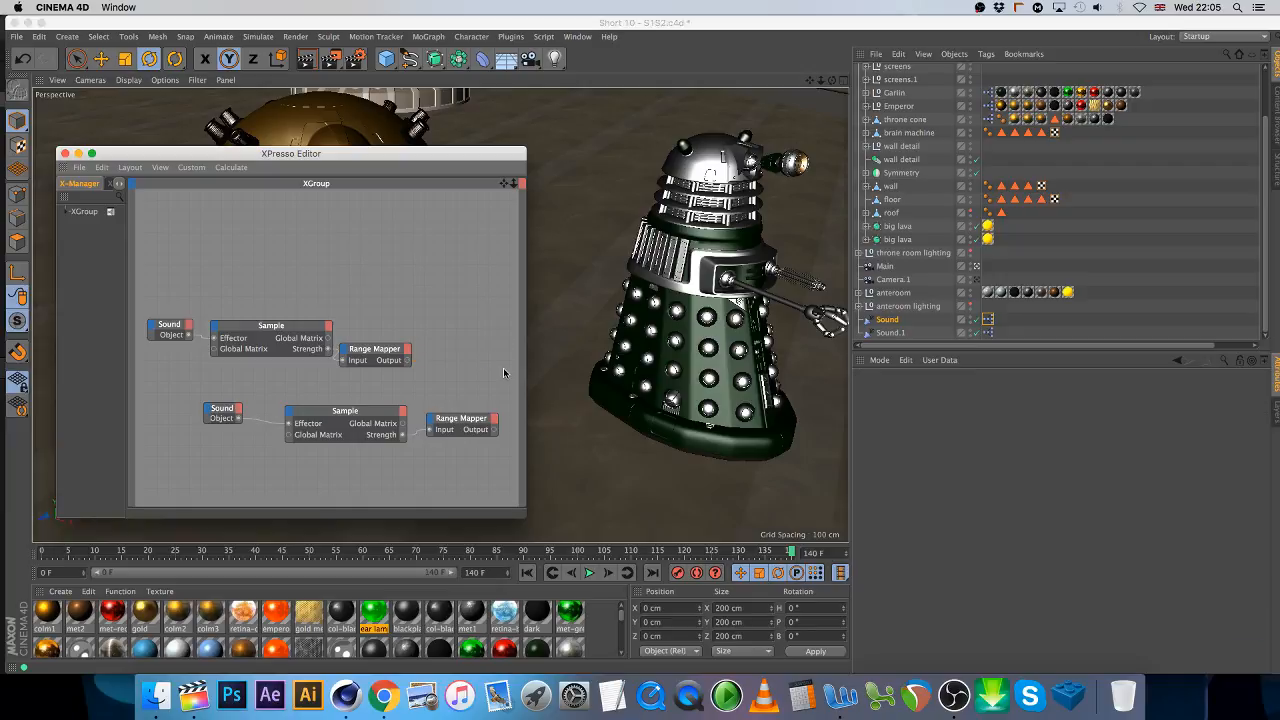
- Add the ear lamp_G material as a node with a luminance input, wire the lower Range Mapper's output to it, and close the XPresso graph
{"action": "left_click", "coordinate": [887, 333]}
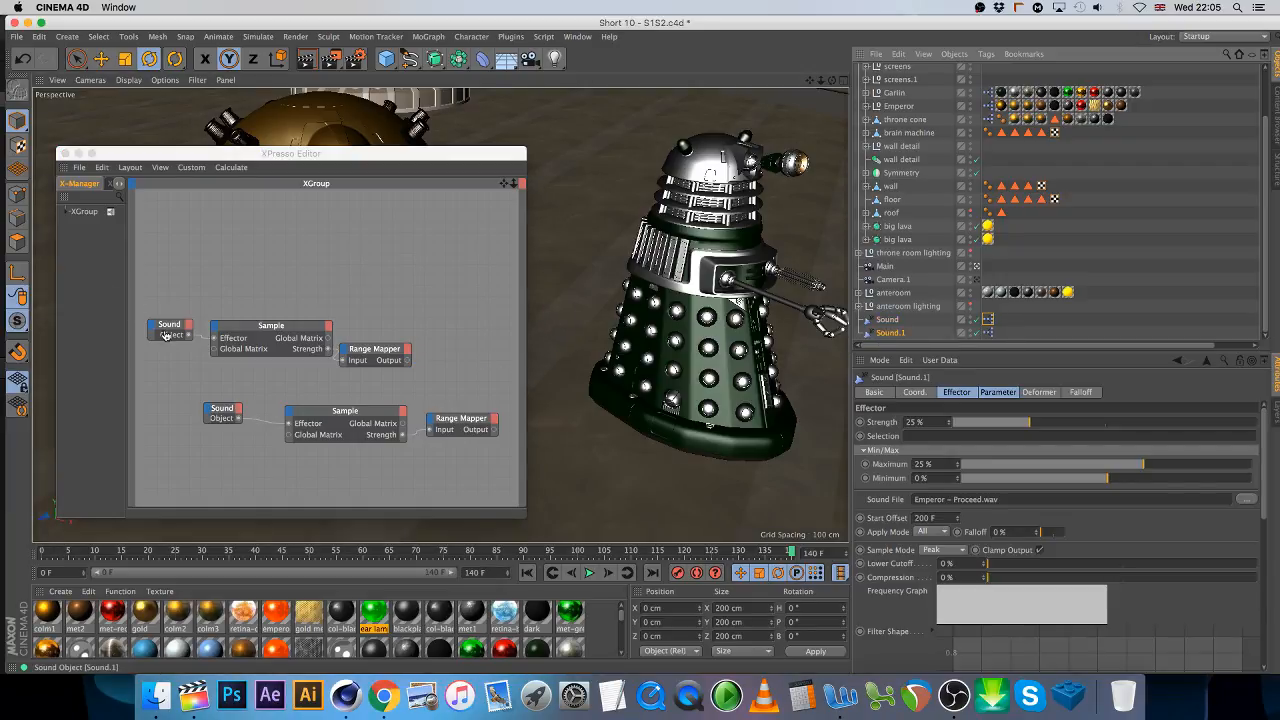
{"action": "left_click_drag", "start_coordinate": [504, 184], "coordinate": [417, 164]}
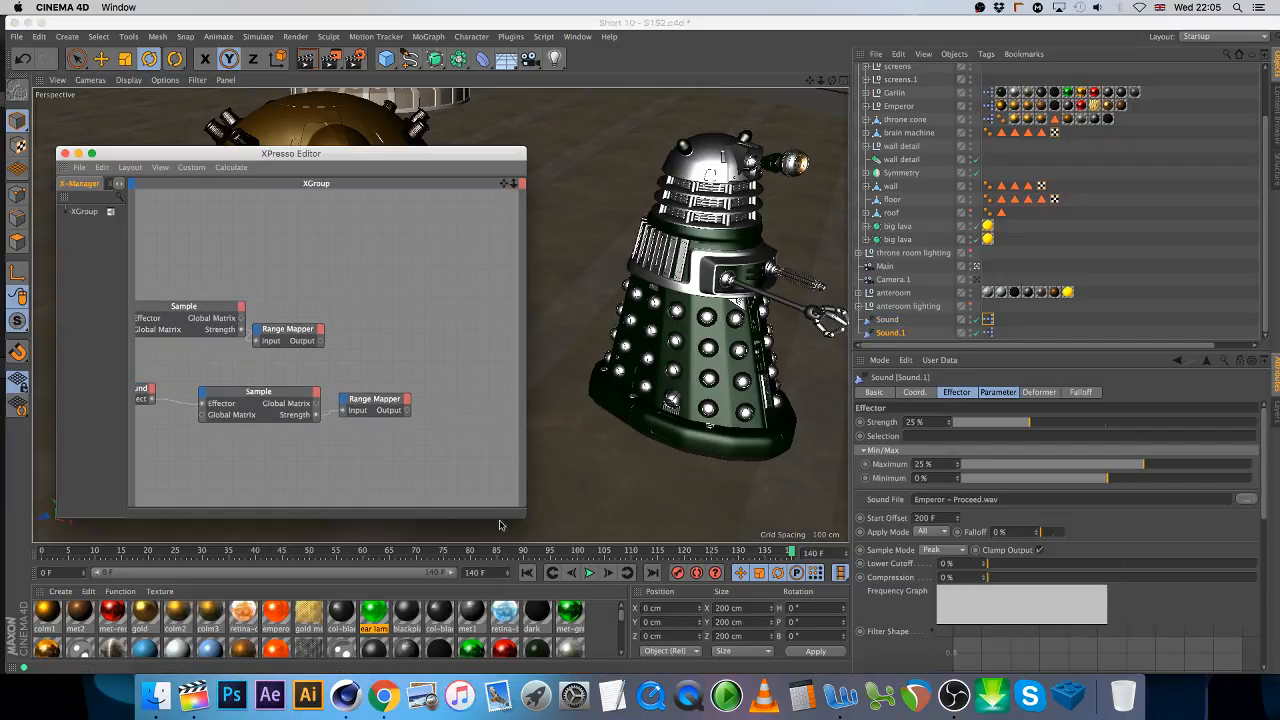
{"action": "left_click_drag", "start_coordinate": [371, 613], "coordinate": [413, 497]}
{"action": "left_click_drag", "start_coordinate": [451, 402], "coordinate": [447, 405]}
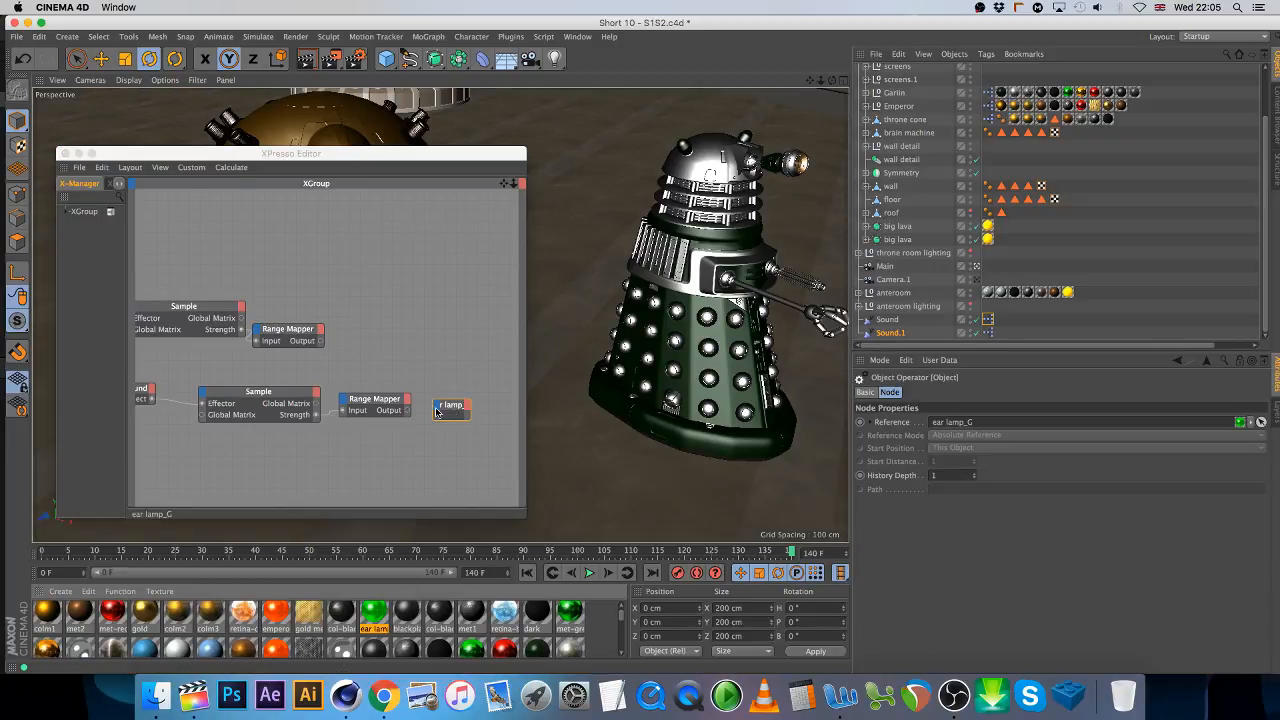
{"action": "left_click", "coordinate": [438, 409]}
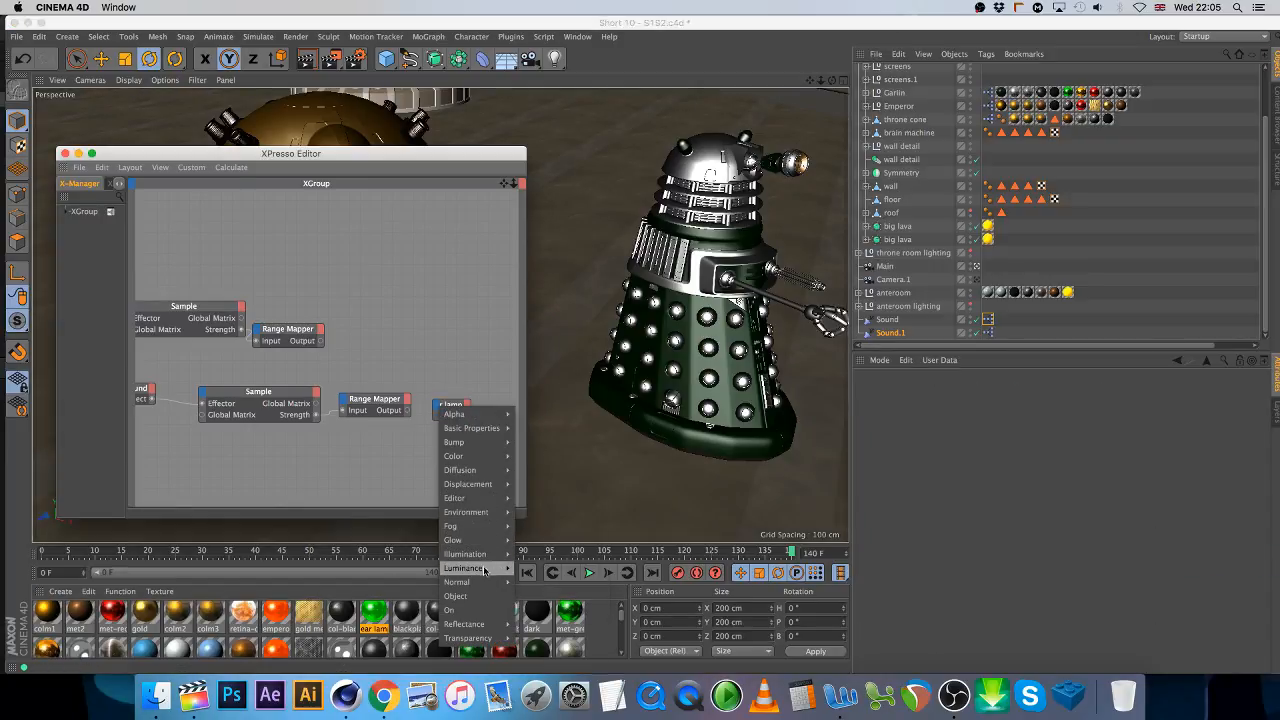
{"action": "left_click", "coordinate": [540, 569]}
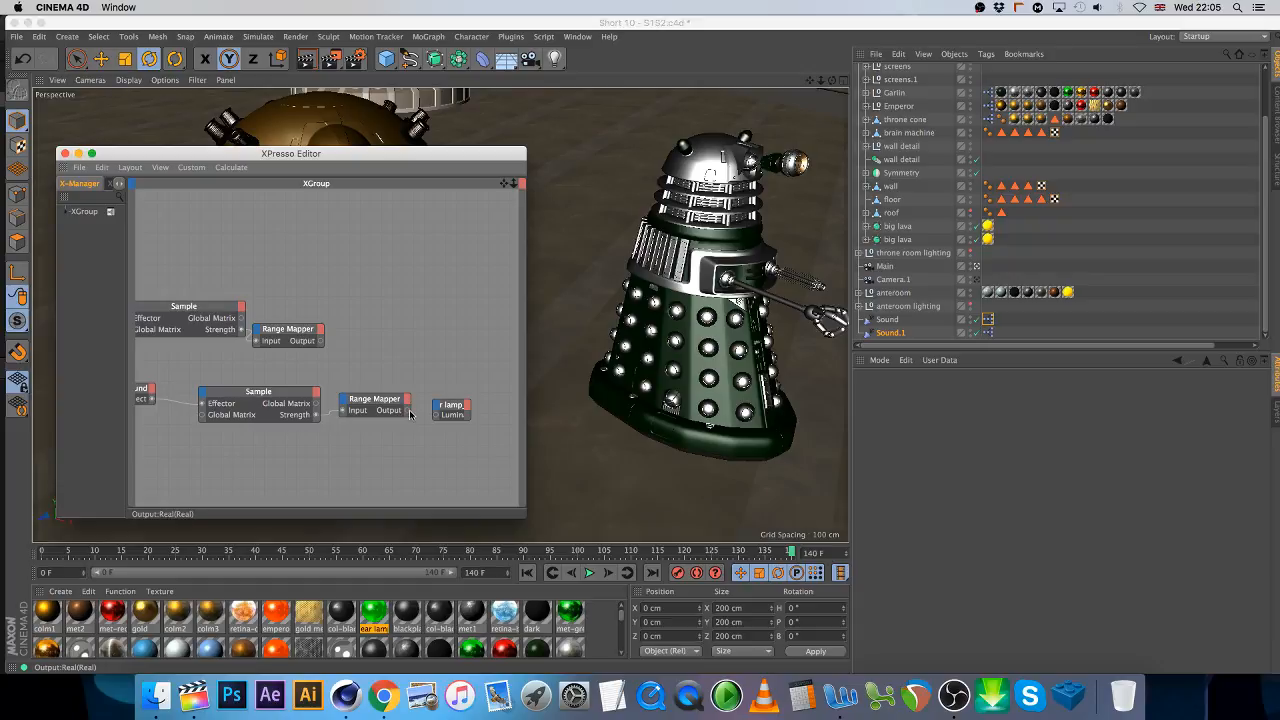
{"action": "left_click_drag", "start_coordinate": [437, 419], "coordinate": [437, 415]}
{"action": "left_click", "coordinate": [65, 154]}
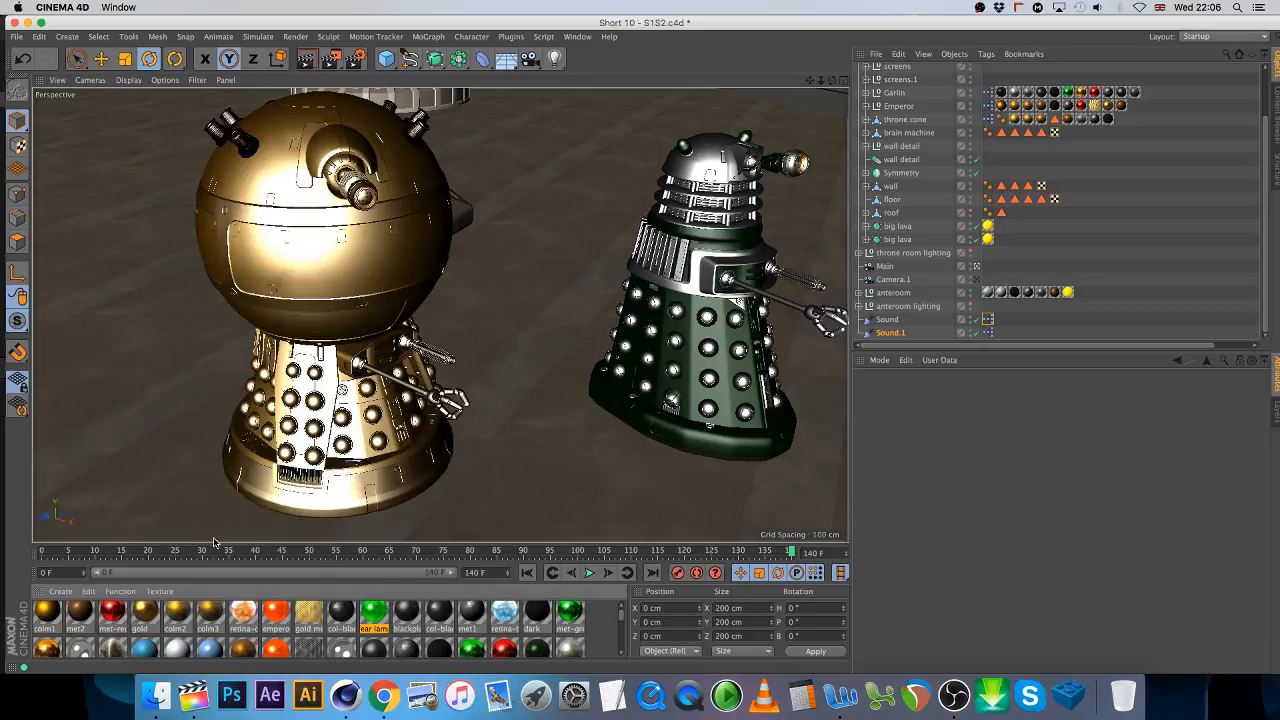
- Keyframe the green Dalek's Head Rotate at 0° and Eye Pivot at -10° on frame 0
{"action": "left_click", "coordinate": [148, 552]}
{"action": "left_click_drag", "start_coordinate": [168, 558], "coordinate": [362, 558]}
{"action": "left_click", "coordinate": [41, 556]}
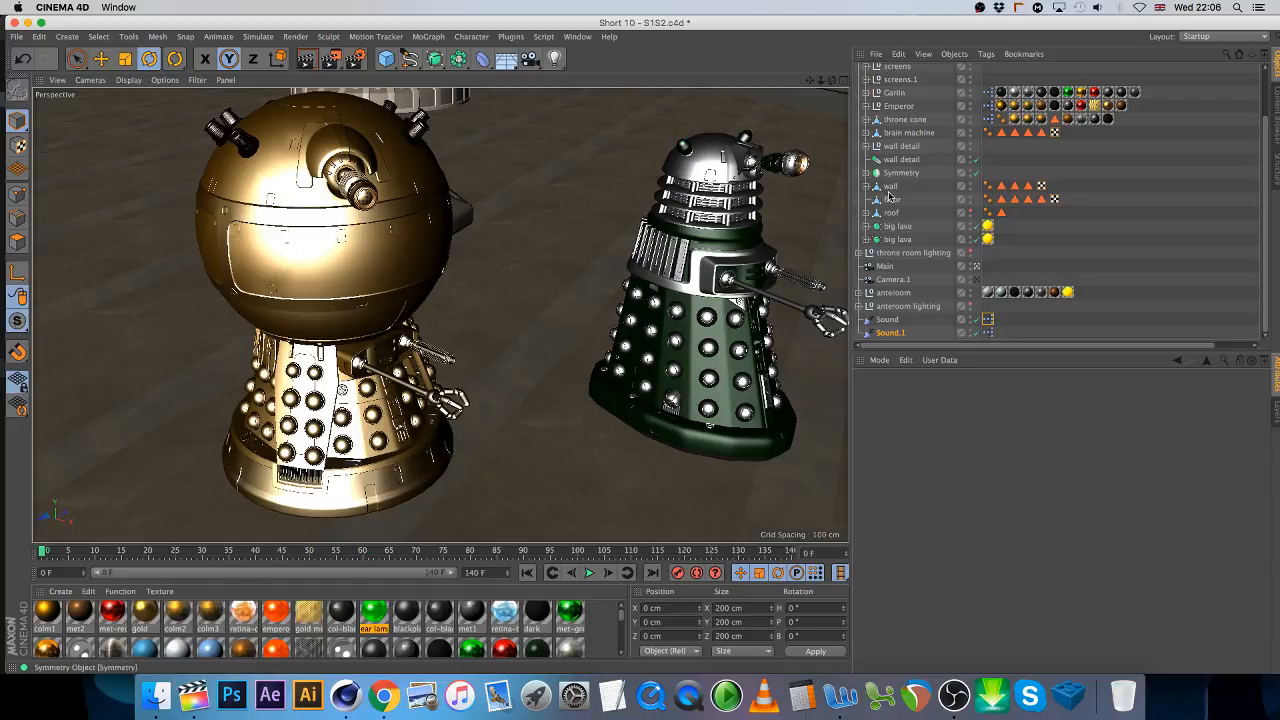
{"action": "left_click", "coordinate": [895, 93]}
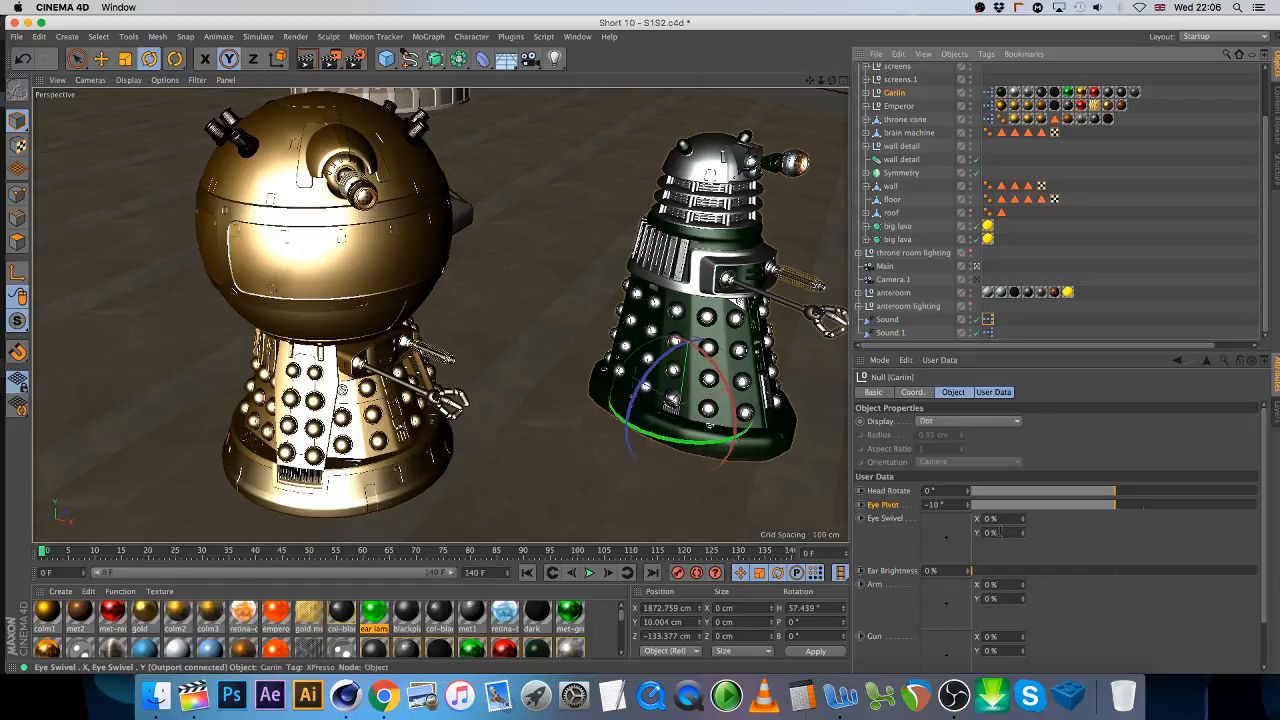
{"action": "left_click", "coordinate": [862, 507]}
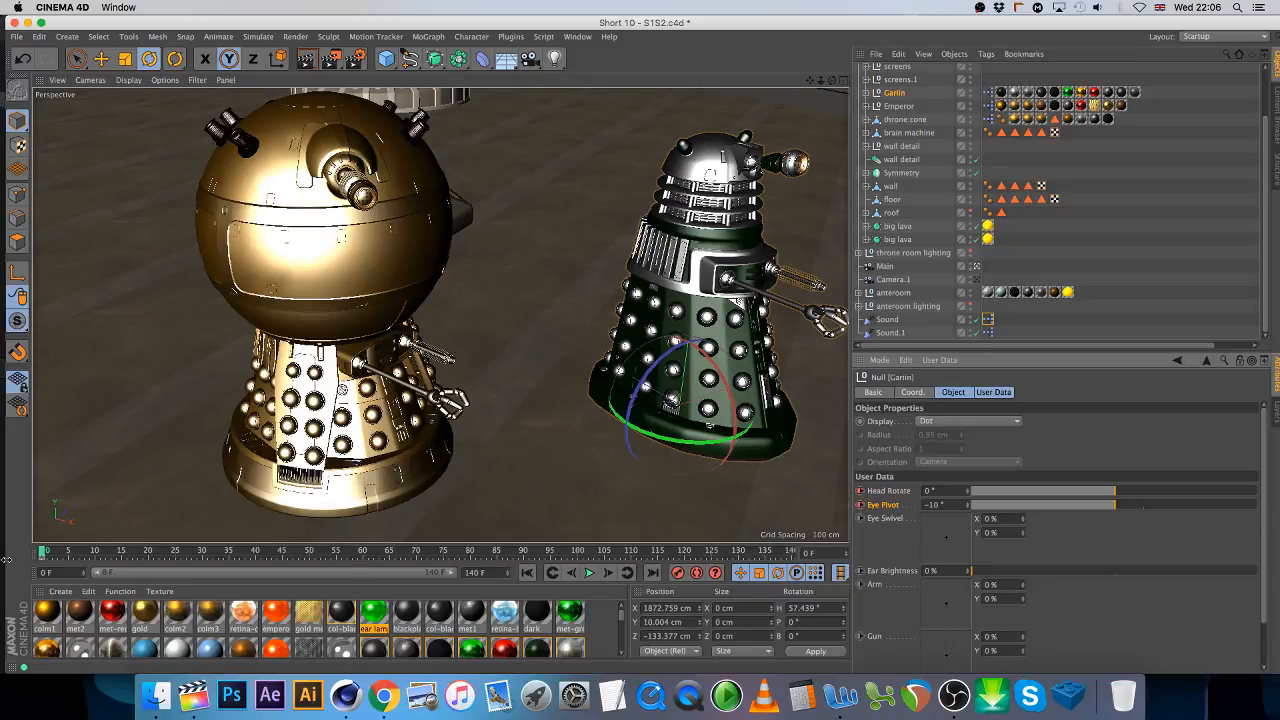
- Keyframe the green Dalek's Head Rotate at -99° and Eye Pivot at 1° on frame 50
{"action": "left_click", "coordinate": [304, 553]}
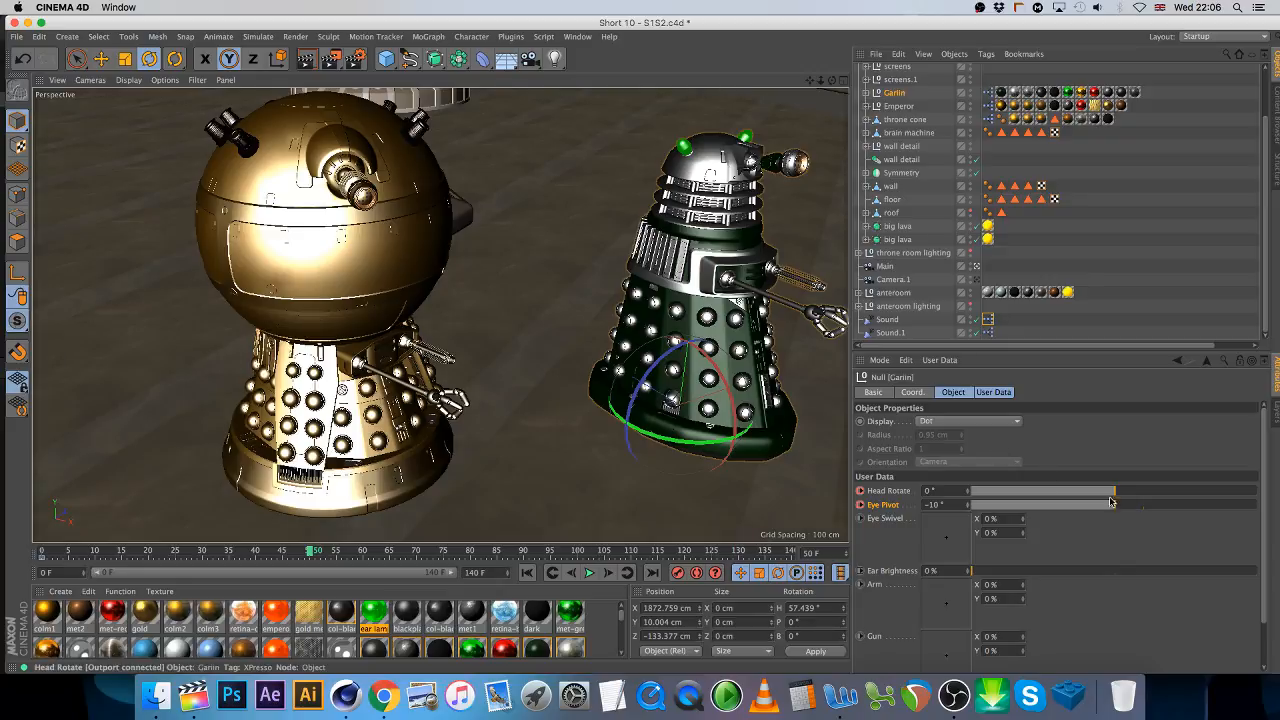
{"action": "left_click", "coordinate": [1111, 492]}
{"action": "left_click_drag", "start_coordinate": [1111, 492], "coordinate": [1035, 489]}
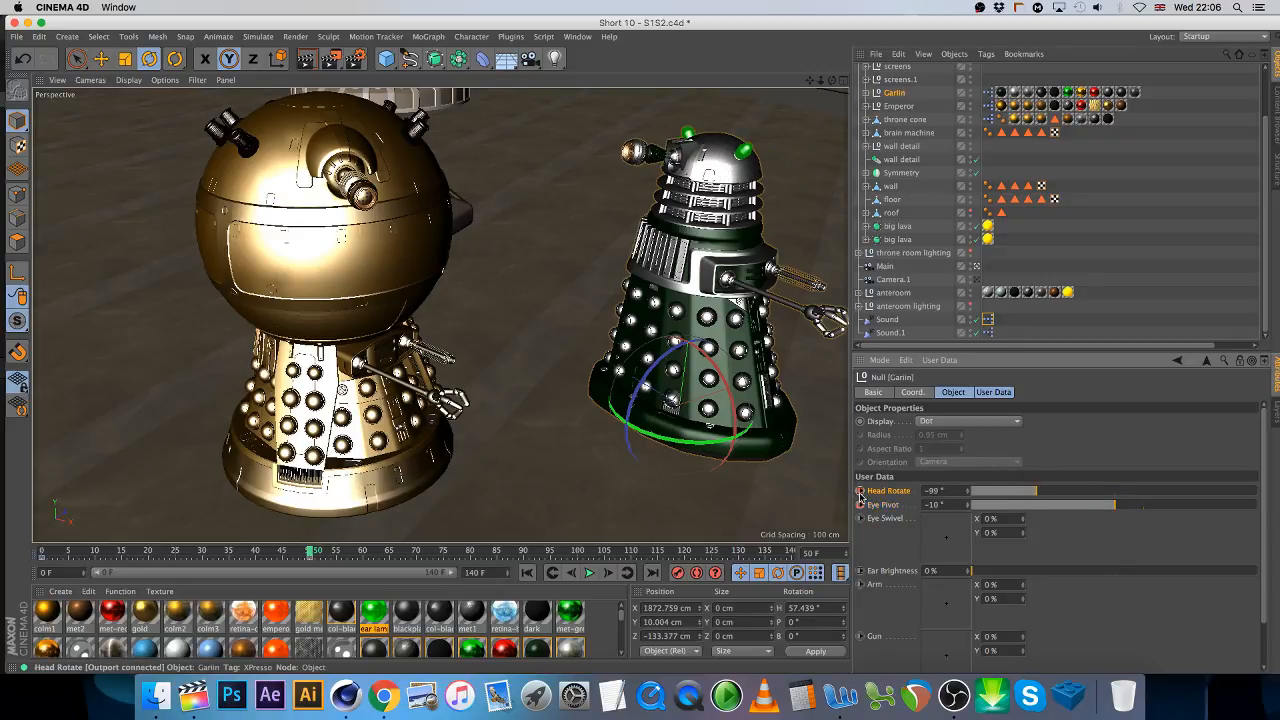
{"action": "left_click_drag", "start_coordinate": [1114, 505], "coordinate": [1146, 506]}
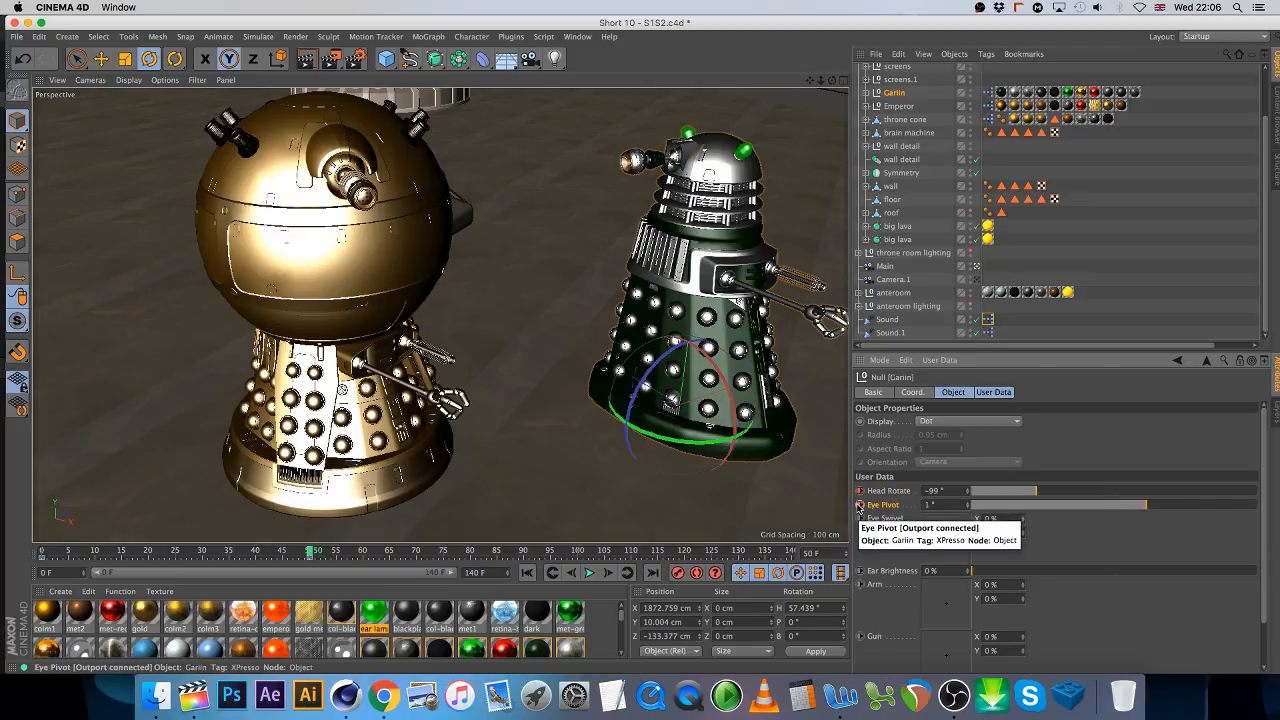
{"action": "left_click", "coordinate": [859, 506]}
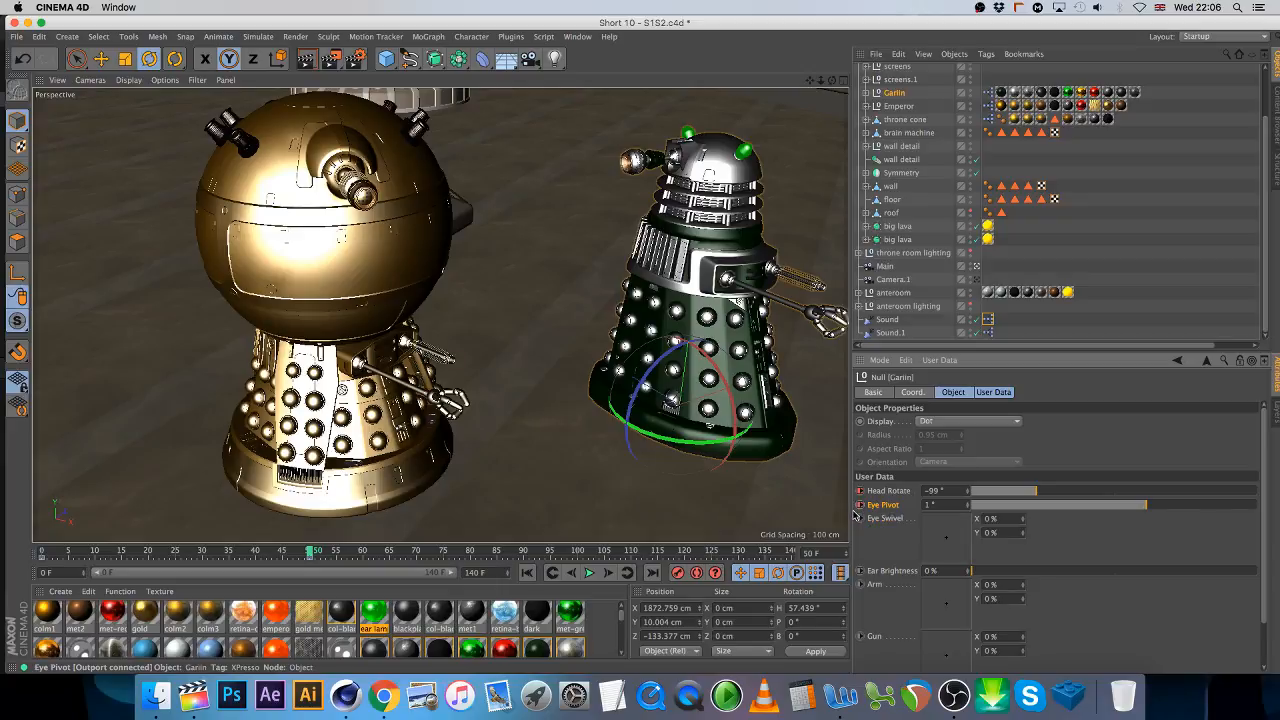
- Animate the Emperor's position from about X 1650, Z -257 cm at frame 0 to about X 1713, Z -274 cm at frame 140
{"action": "left_click", "coordinate": [899, 106]}
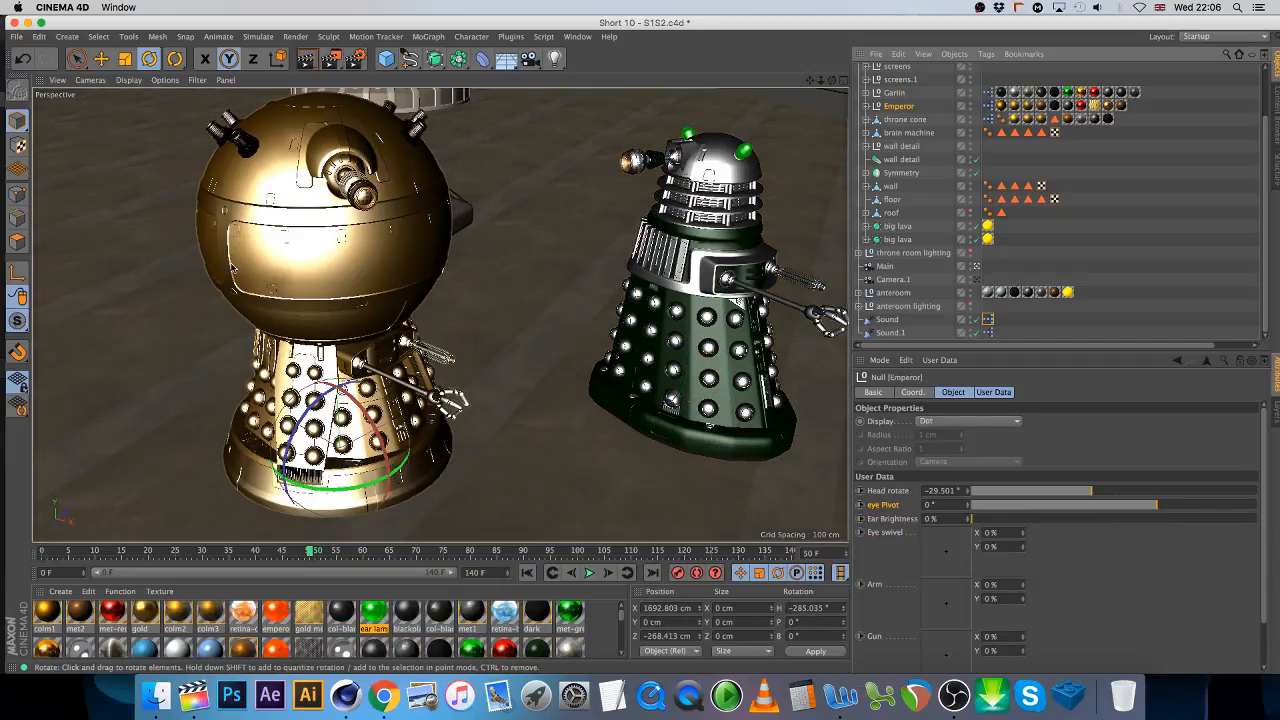
{"action": "left_click", "coordinate": [101, 58]}
{"action": "left_click_drag", "start_coordinate": [267, 320], "coordinate": [226, 306]}
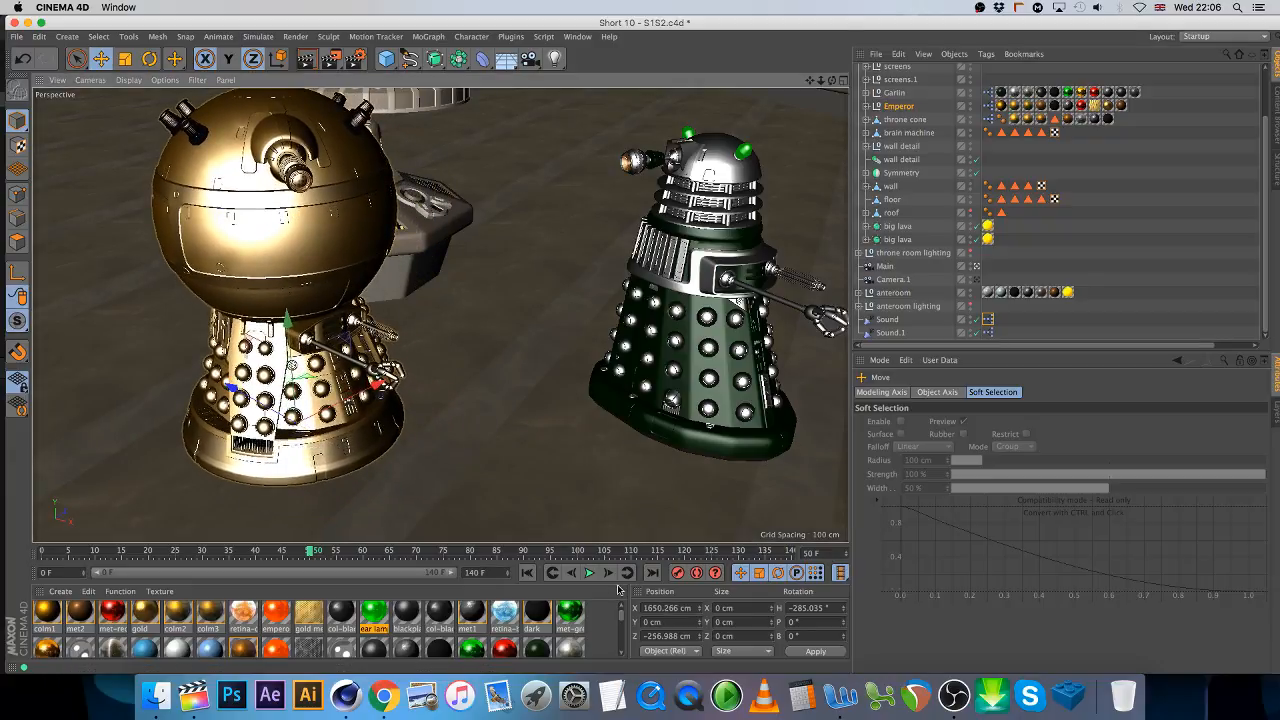
{"action": "left_click", "coordinate": [527, 572]}
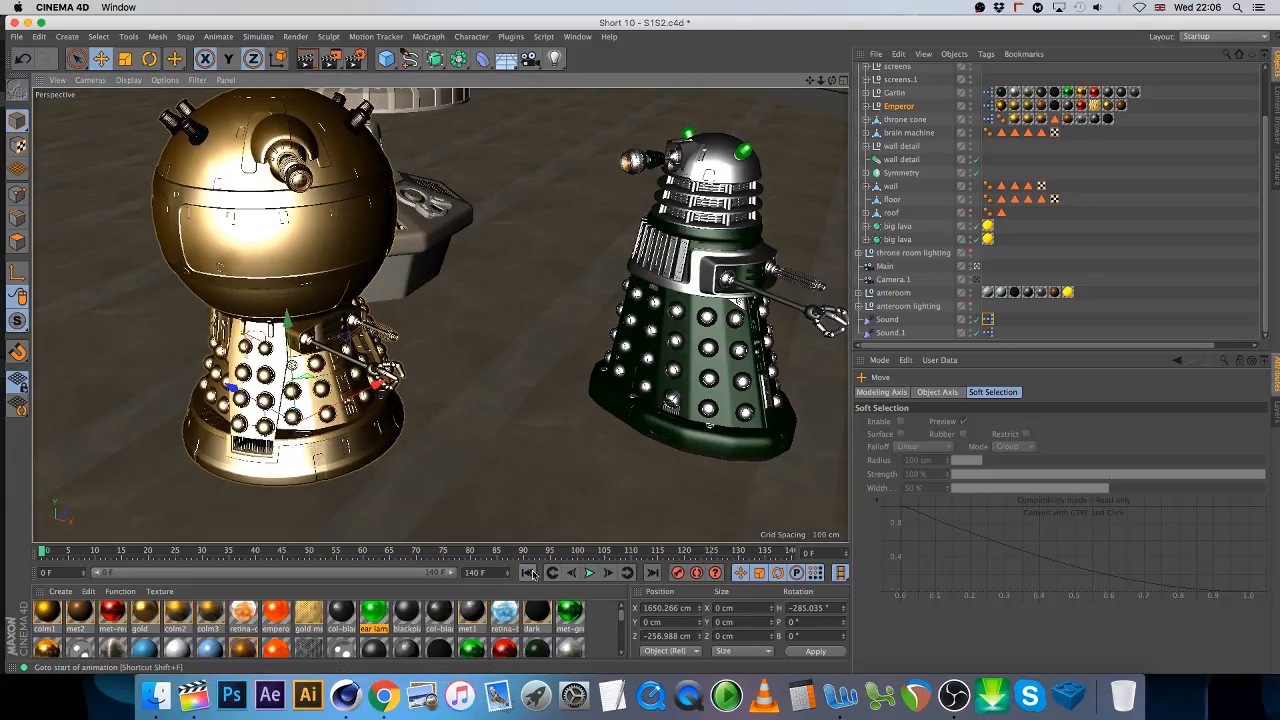
{"action": "left_click", "coordinate": [652, 573]}
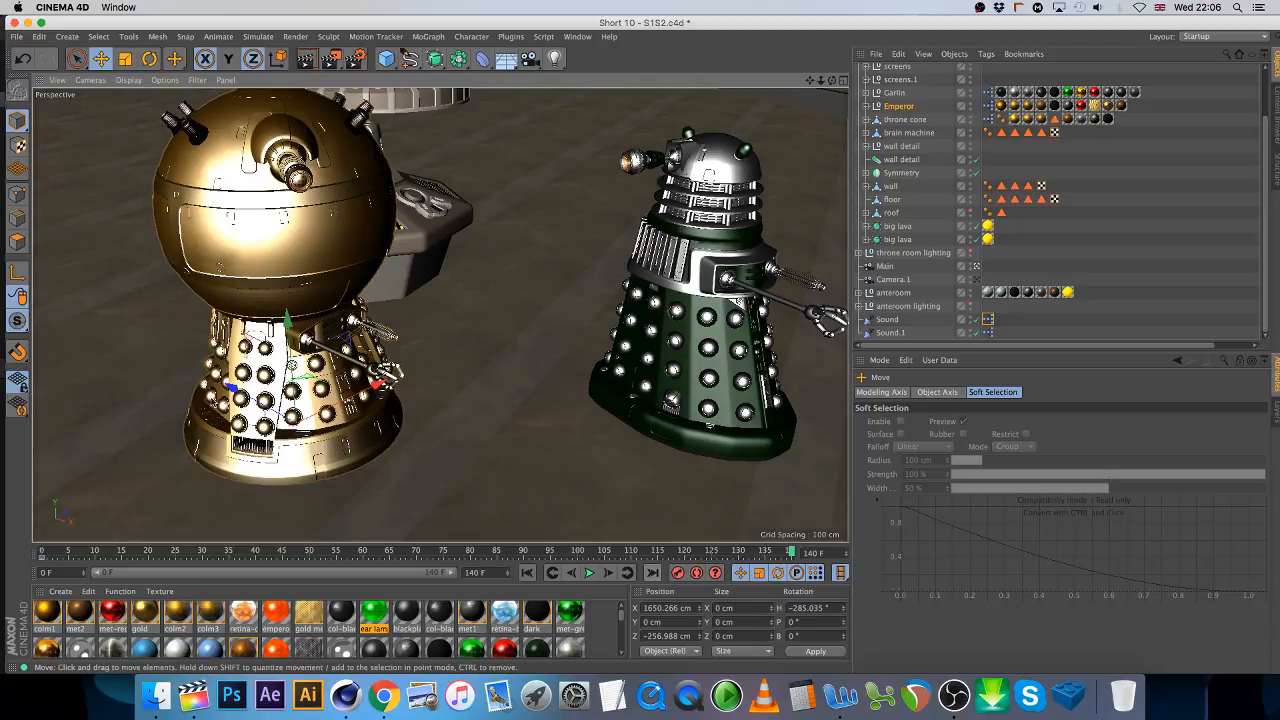
{"action": "left_click_drag", "start_coordinate": [390, 285], "coordinate": [468, 314]}
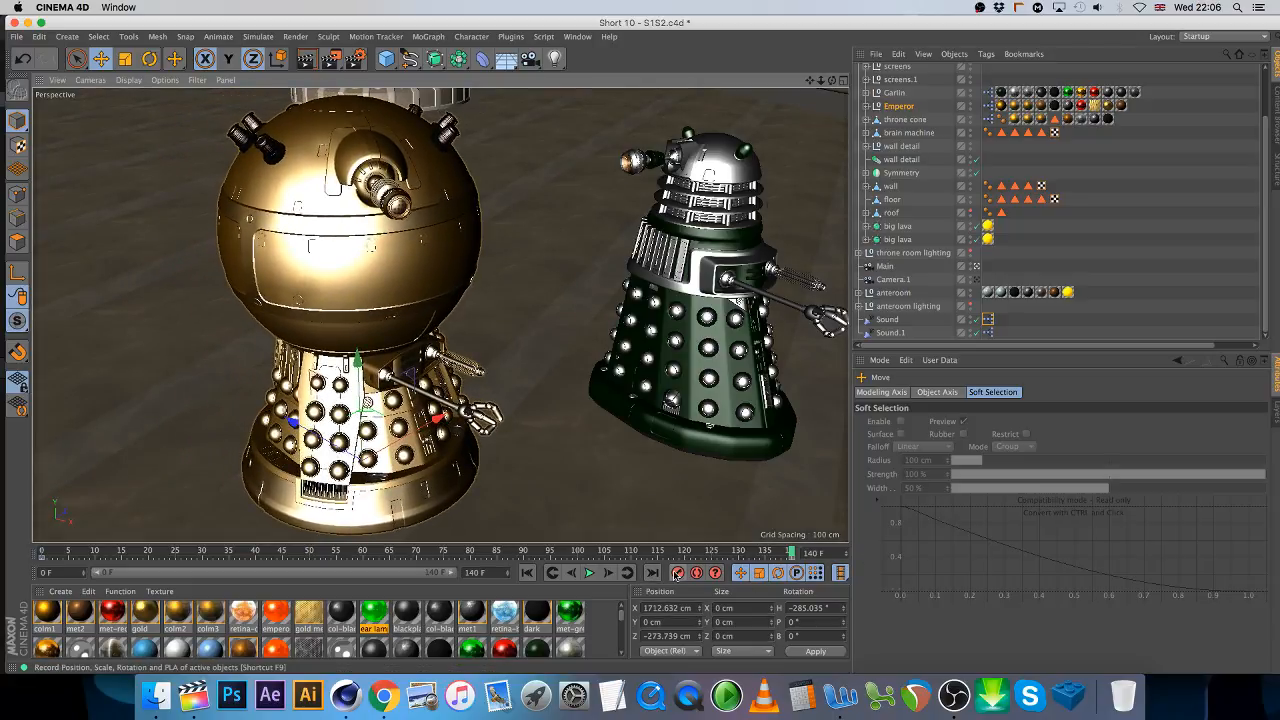
- Set the Emperor's Head rotate to 0°
{"action": "left_click", "coordinate": [899, 106]}
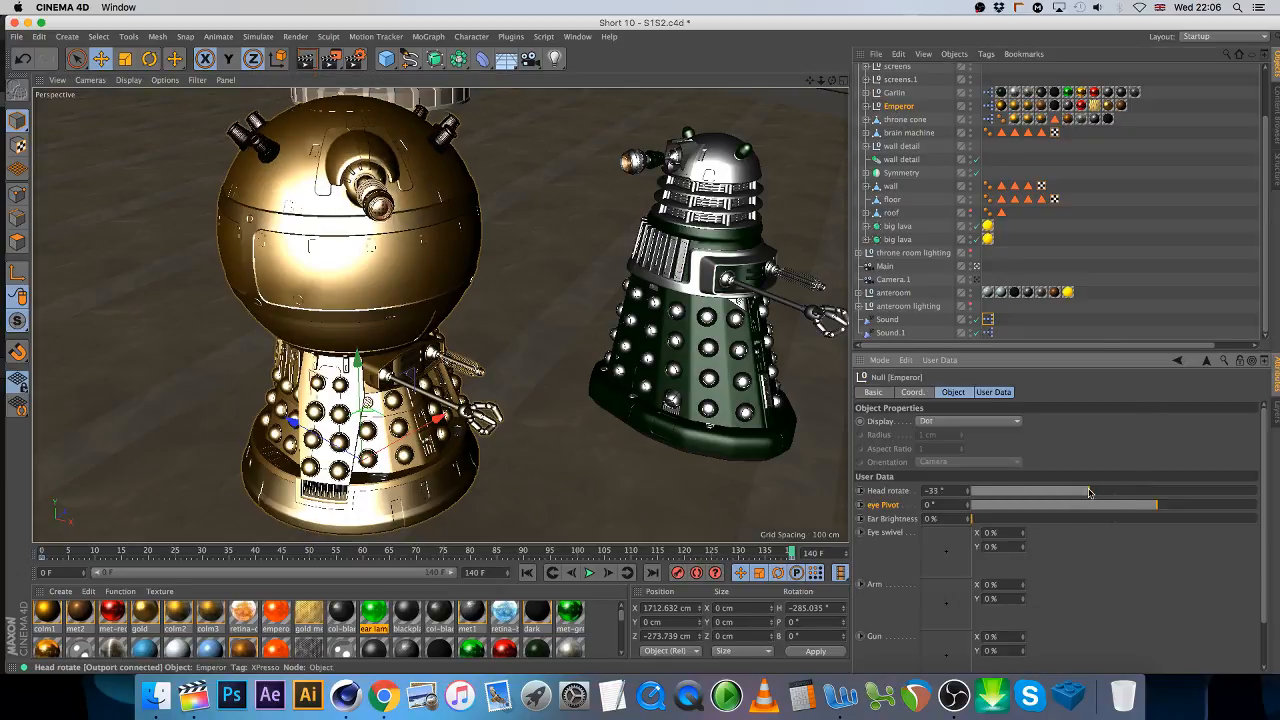
{"action": "left_click_drag", "start_coordinate": [1082, 491], "coordinate": [1104, 492]}
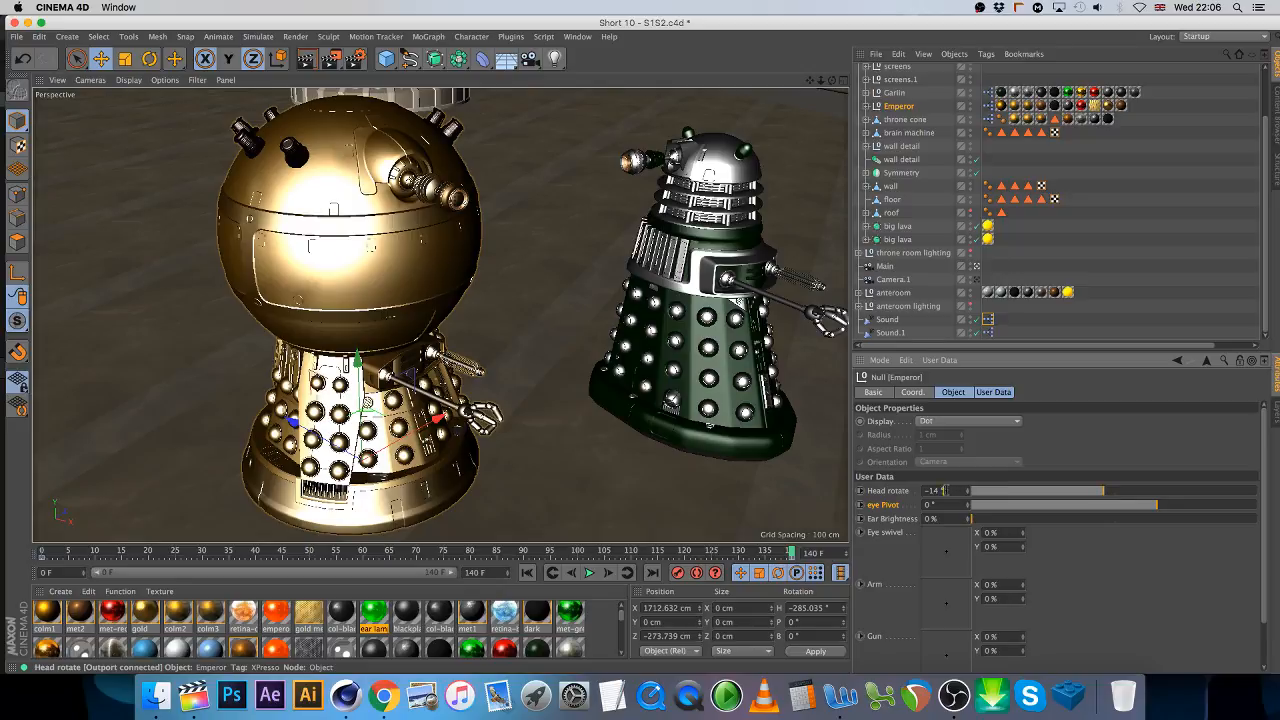
{"action": "type", "text": "0"}
{"action": "key", "text": "Return"}
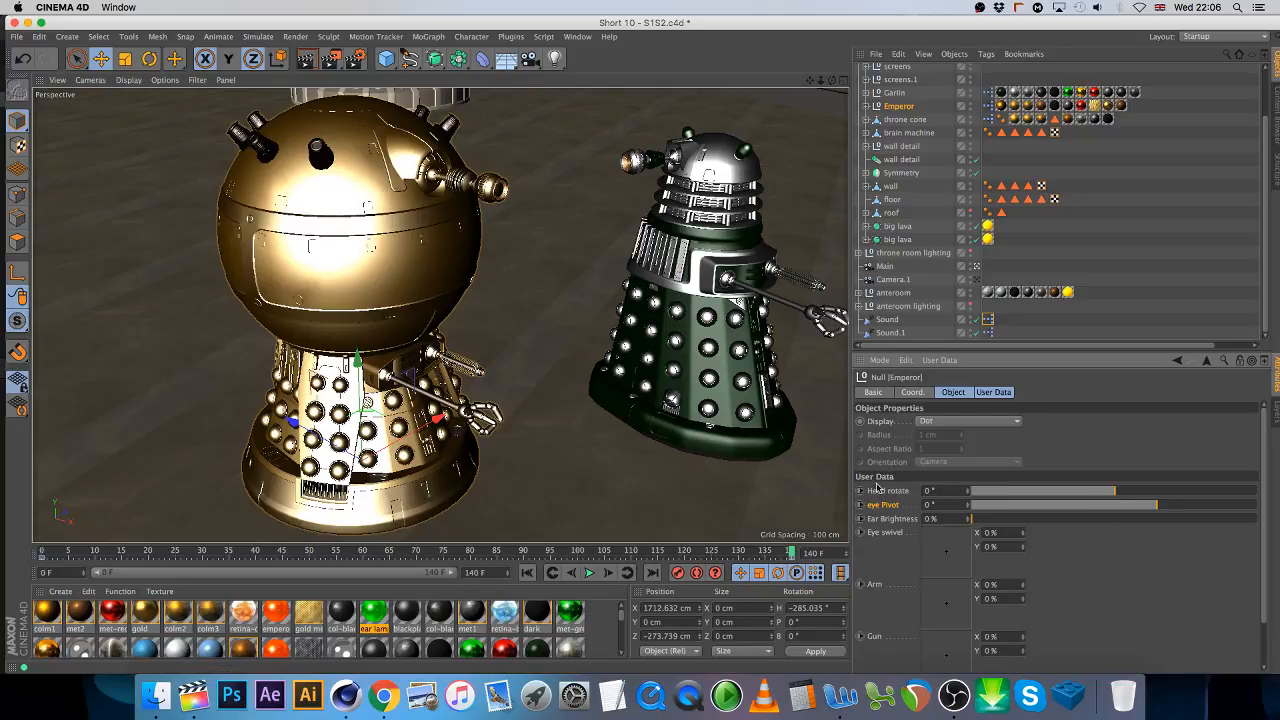
- Key the Emperor's eye Pivot and Eye swivel at frame 100, and key Eye swivel X 41.4%, Y 33% at frame 140
{"action": "left_click", "coordinate": [580, 551]}
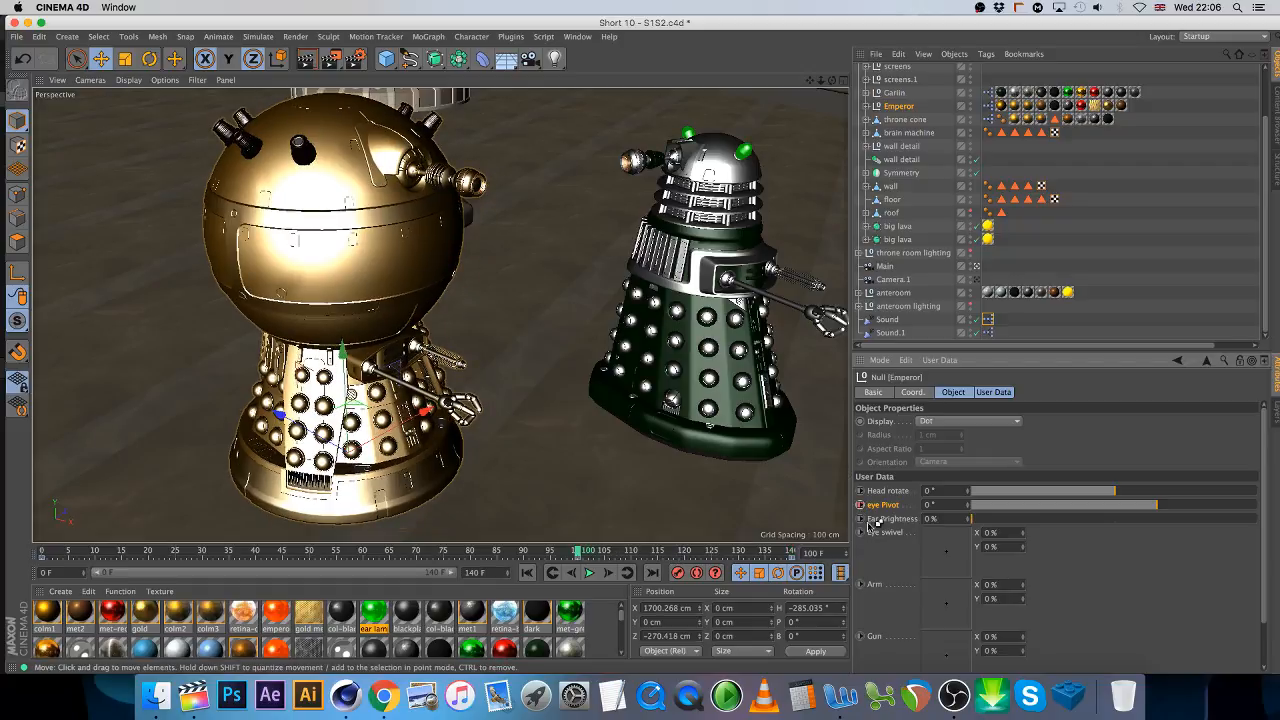
{"action": "left_click", "coordinate": [859, 533], "text": "ctrl"}
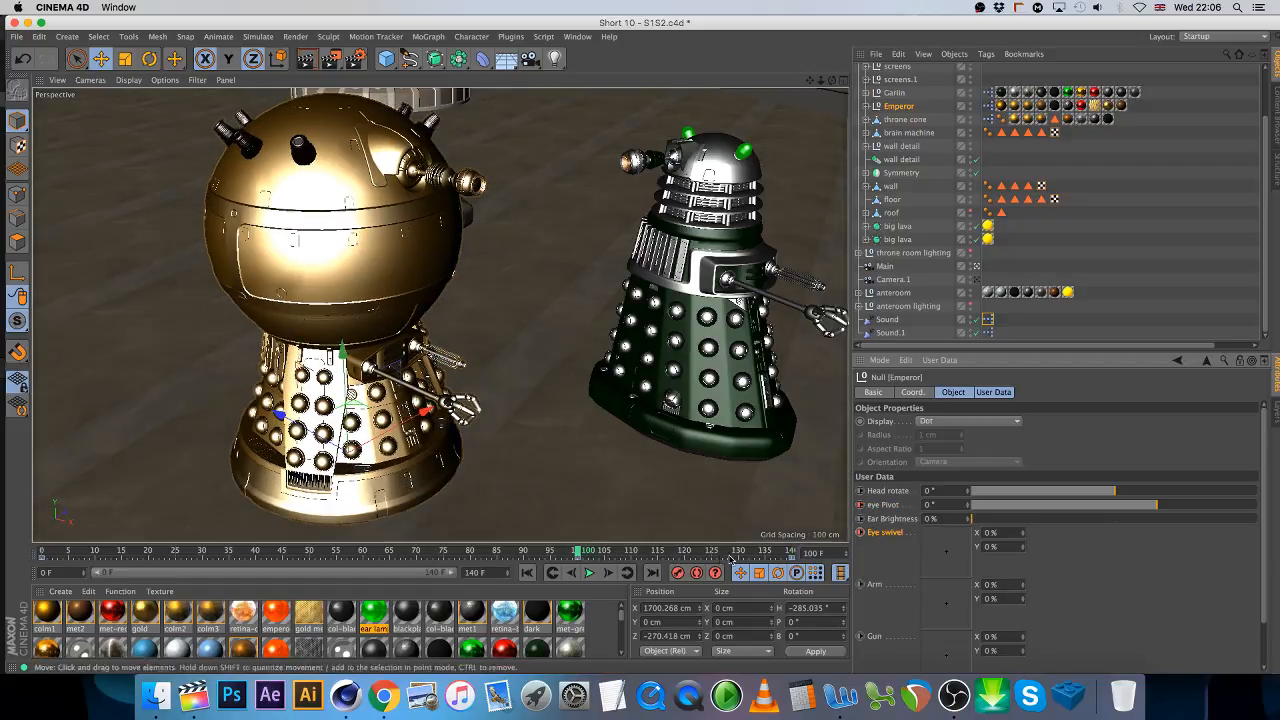
{"action": "left_click", "coordinate": [791, 552]}
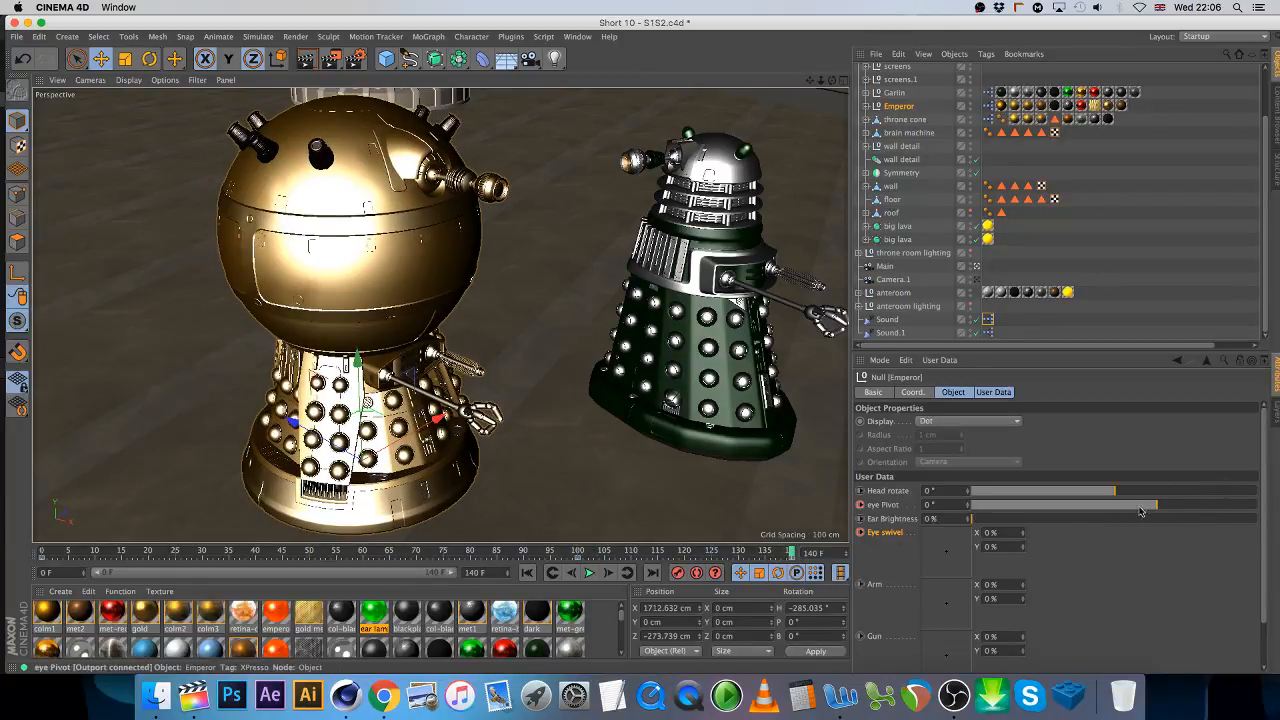
{"action": "left_click_drag", "start_coordinate": [932, 552], "coordinate": [969, 535]}
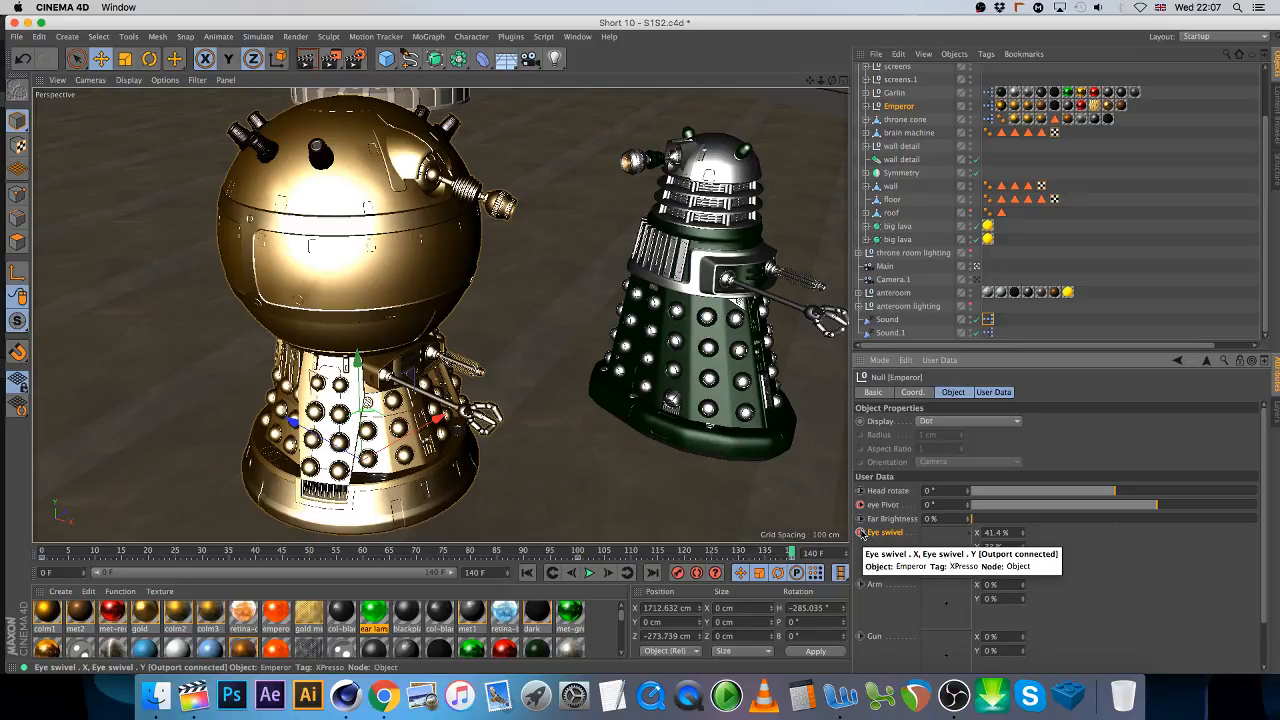
{"action": "left_click", "coordinate": [860, 533]}
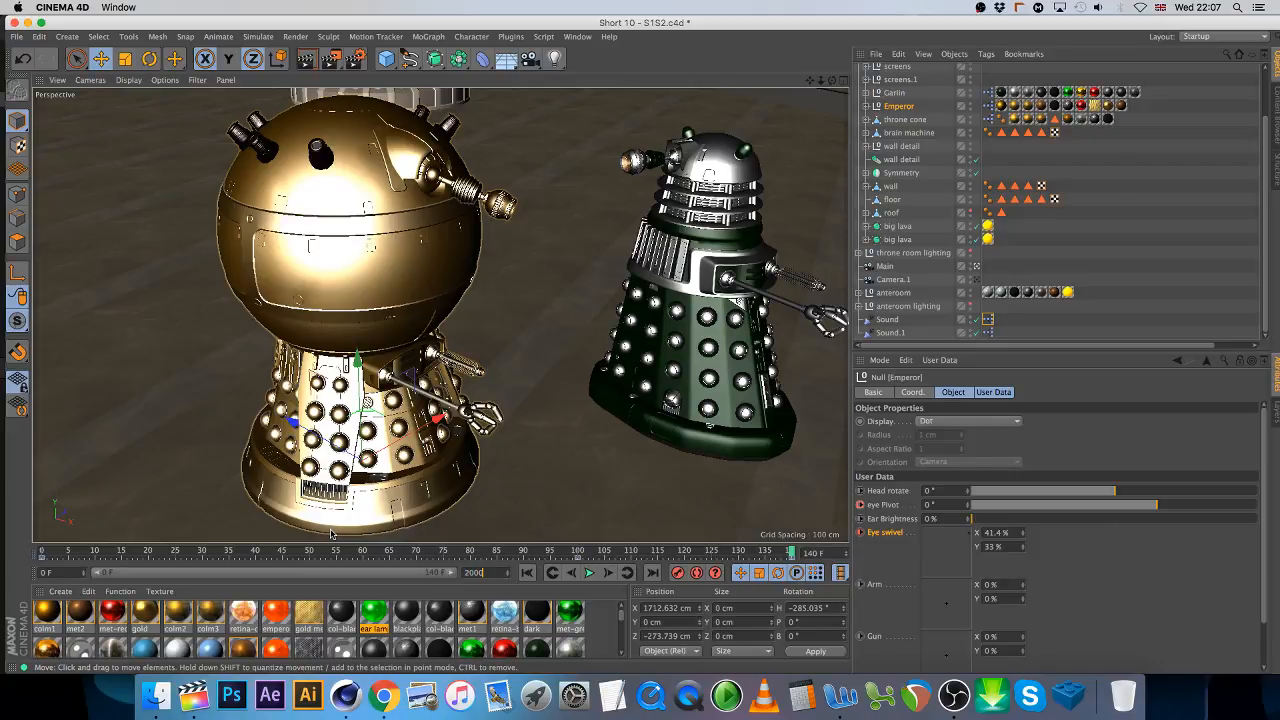
- Extend the project length to 2000 frames and stretch the preview range to match
{"action": "key", "text": "Return"}
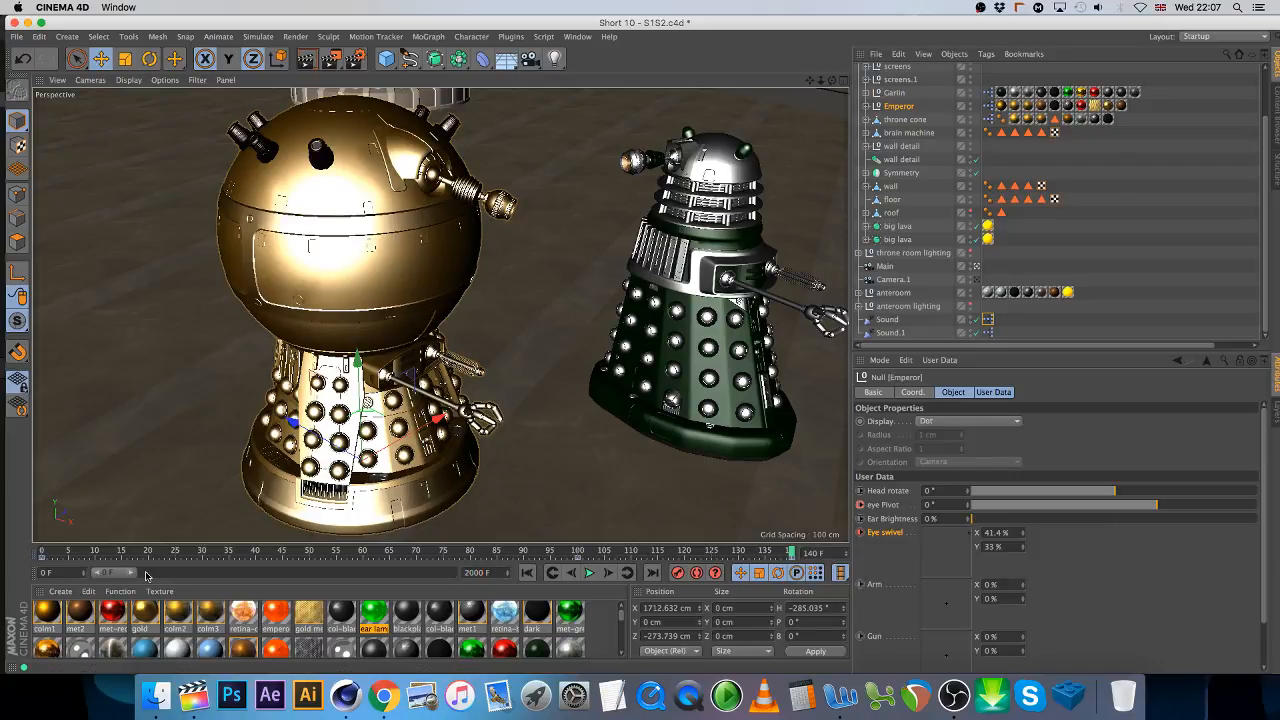
{"action": "left_click_drag", "start_coordinate": [136, 572], "coordinate": [450, 572]}
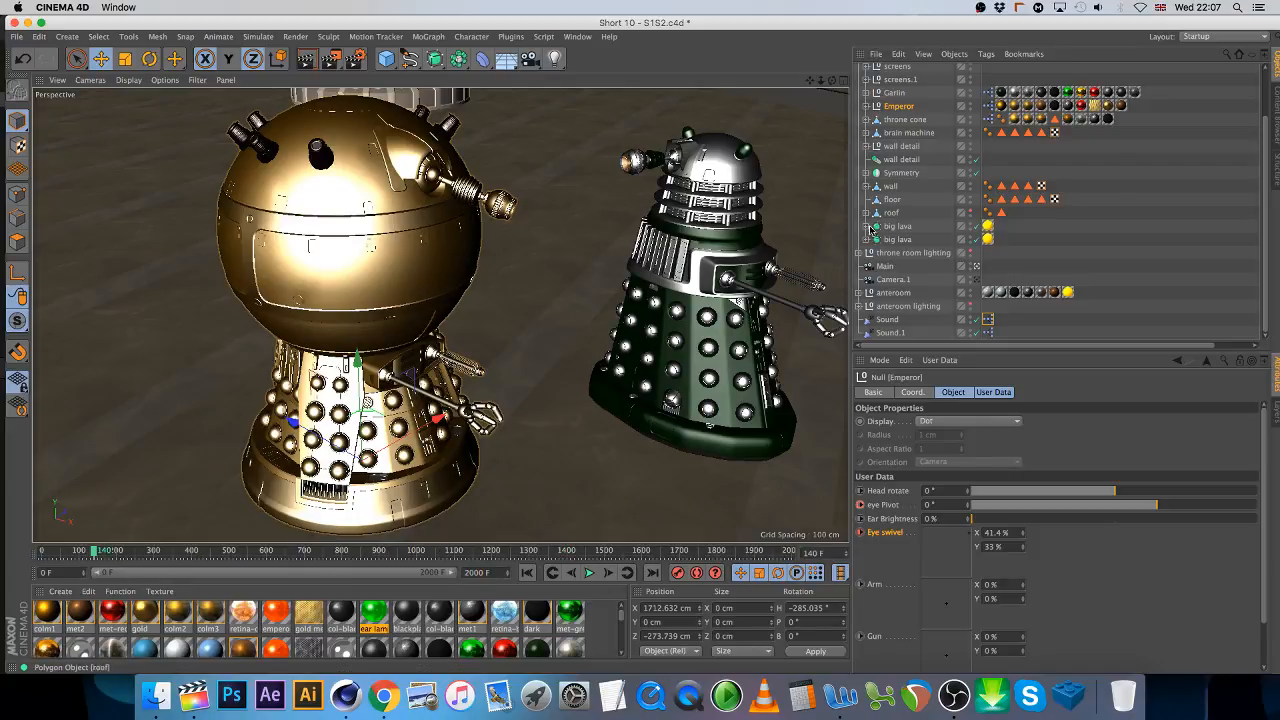
- Animate the Main camera from frame 0 to a closer view of both Daleks at frame 140, about X 1922, Y 403, Z 7245 cm
{"action": "left_click", "coordinate": [885, 266]}
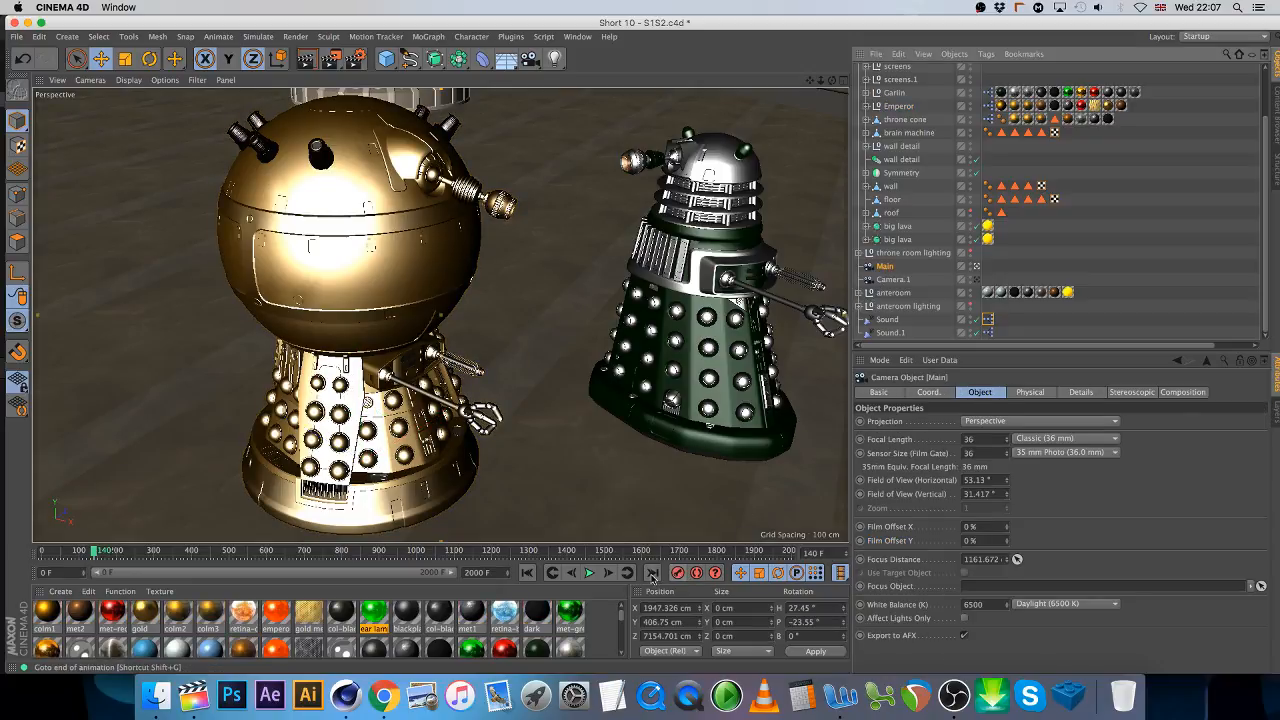
{"action": "left_click", "coordinate": [527, 572]}
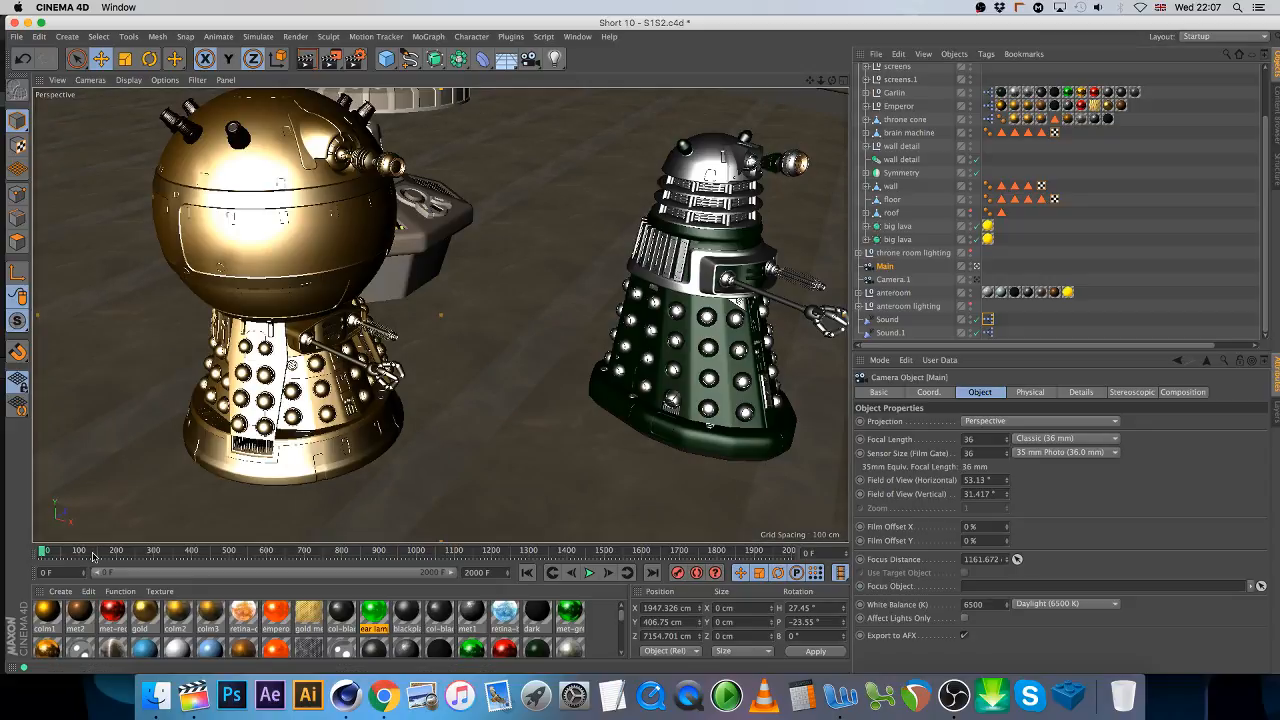
{"action": "left_click", "coordinate": [627, 572]}
{"action": "left_click", "coordinate": [608, 572]}
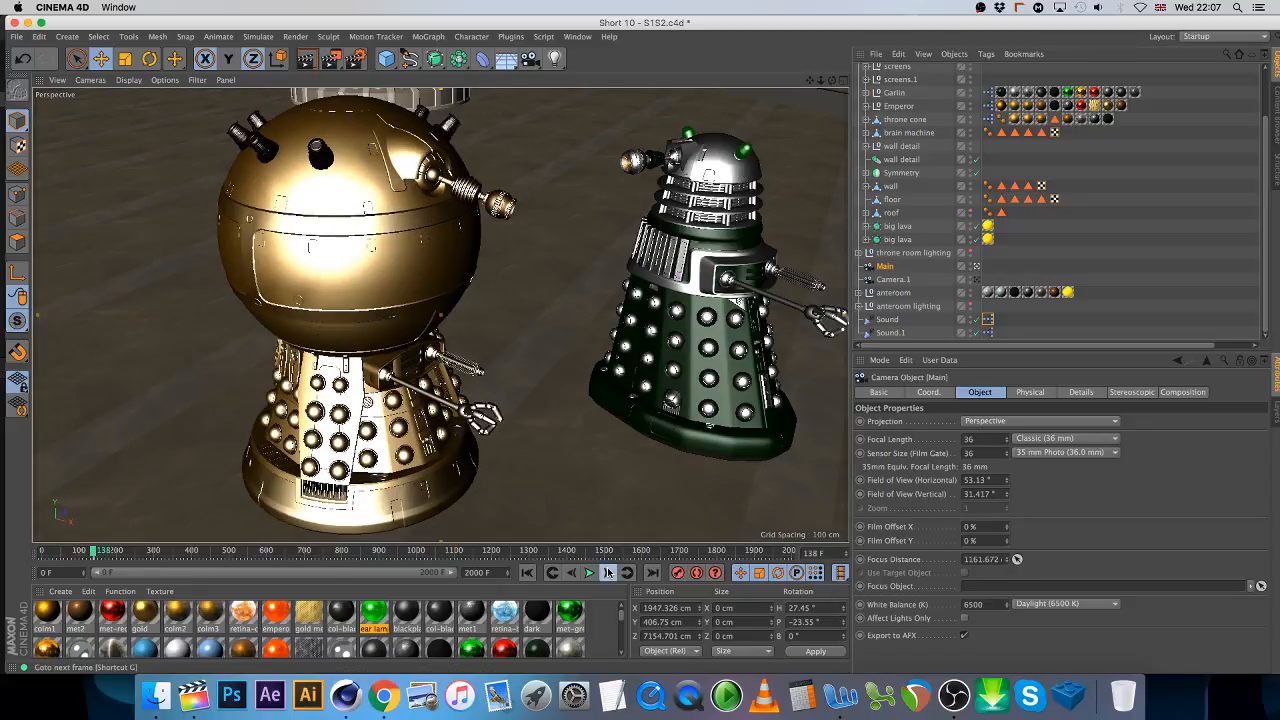
{"action": "left_click", "coordinate": [608, 572]}
{"action": "left_click", "coordinate": [608, 572]}
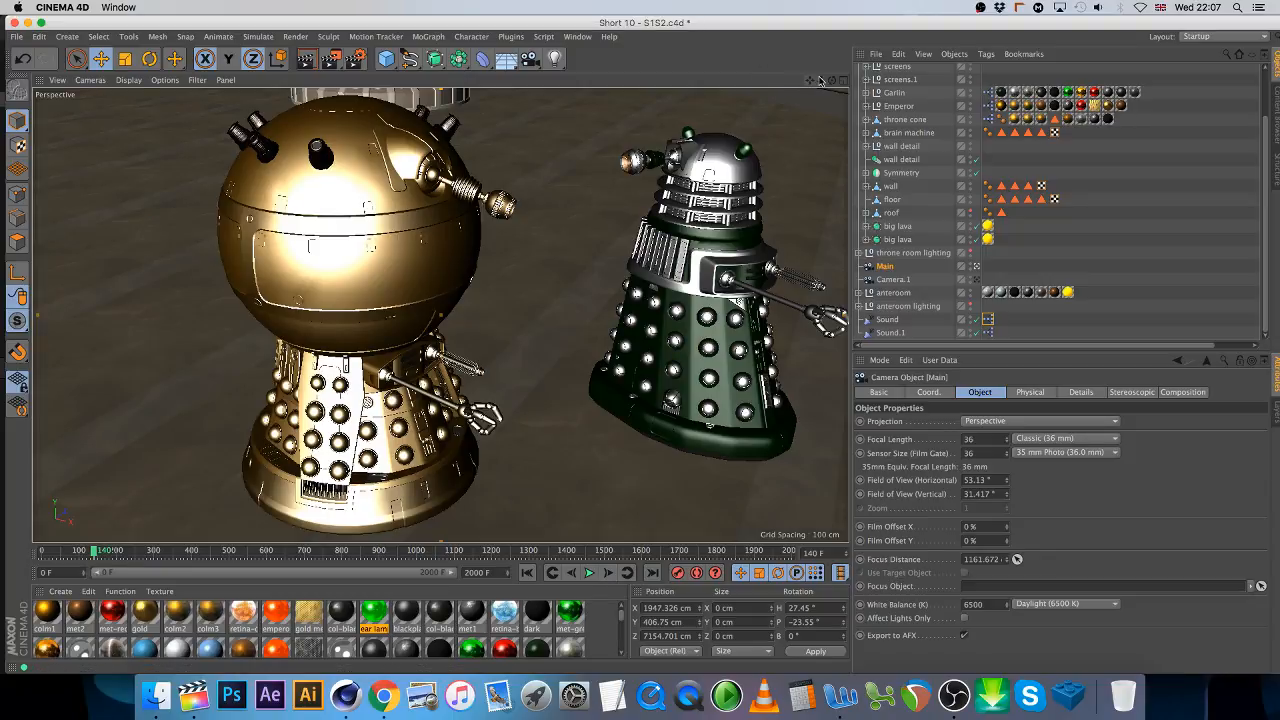
{"action": "left_click_drag", "start_coordinate": [821, 80], "coordinate": [816, 110]}
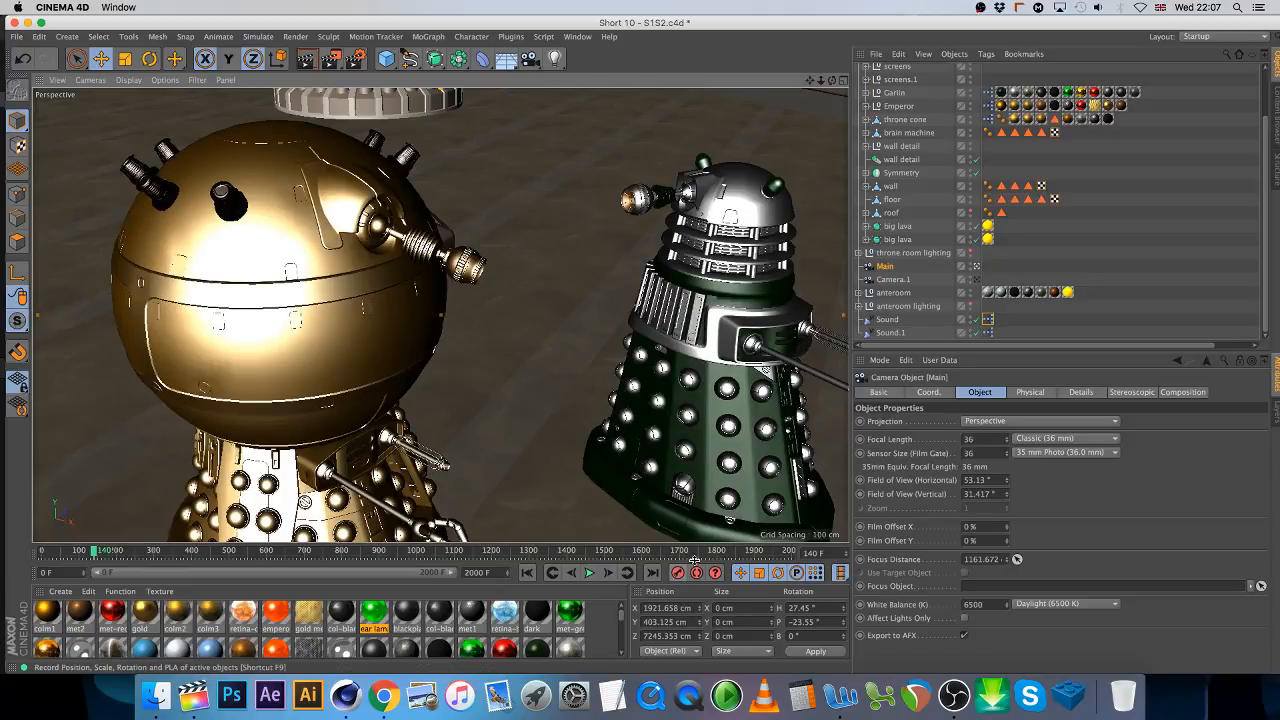
- Swing the Main camera around the Daleks at frame 141 to about H 52.65°, P -27.15° and record its keyframe
{"action": "left_click", "coordinate": [613, 575]}
{"action": "left_click_drag", "start_coordinate": [831, 80], "coordinate": [780, 85]}
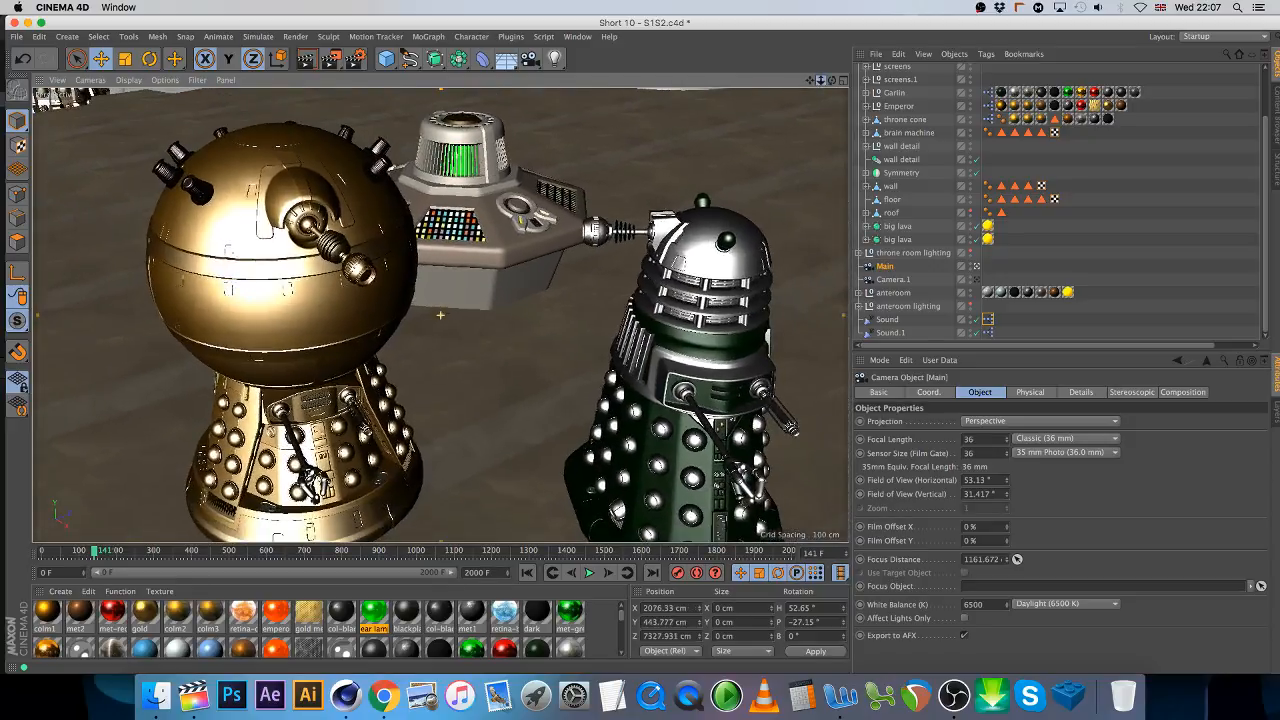
{"action": "left_click", "coordinate": [677, 574]}
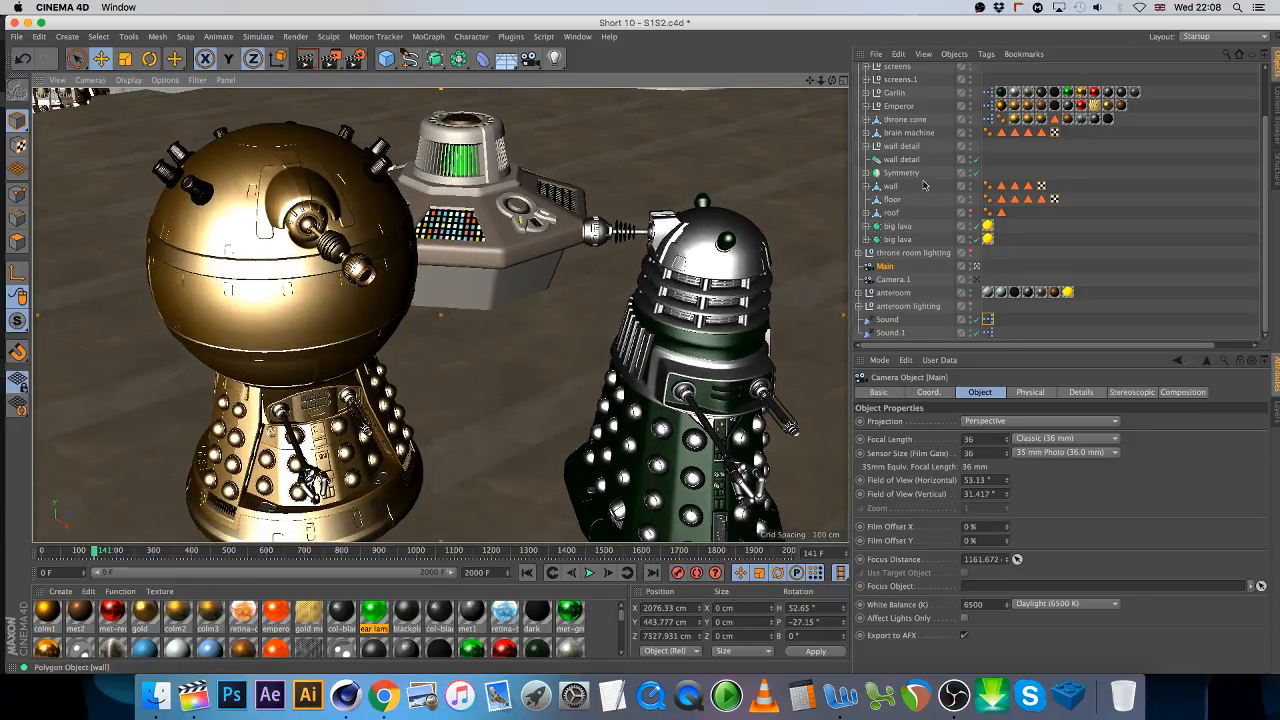
- Keyframe the Emperor's held eye Pivot and Eye swivel, and key Eye swivel X -12.6%, Y -27% at frame 266
{"action": "left_click", "coordinate": [896, 106]}
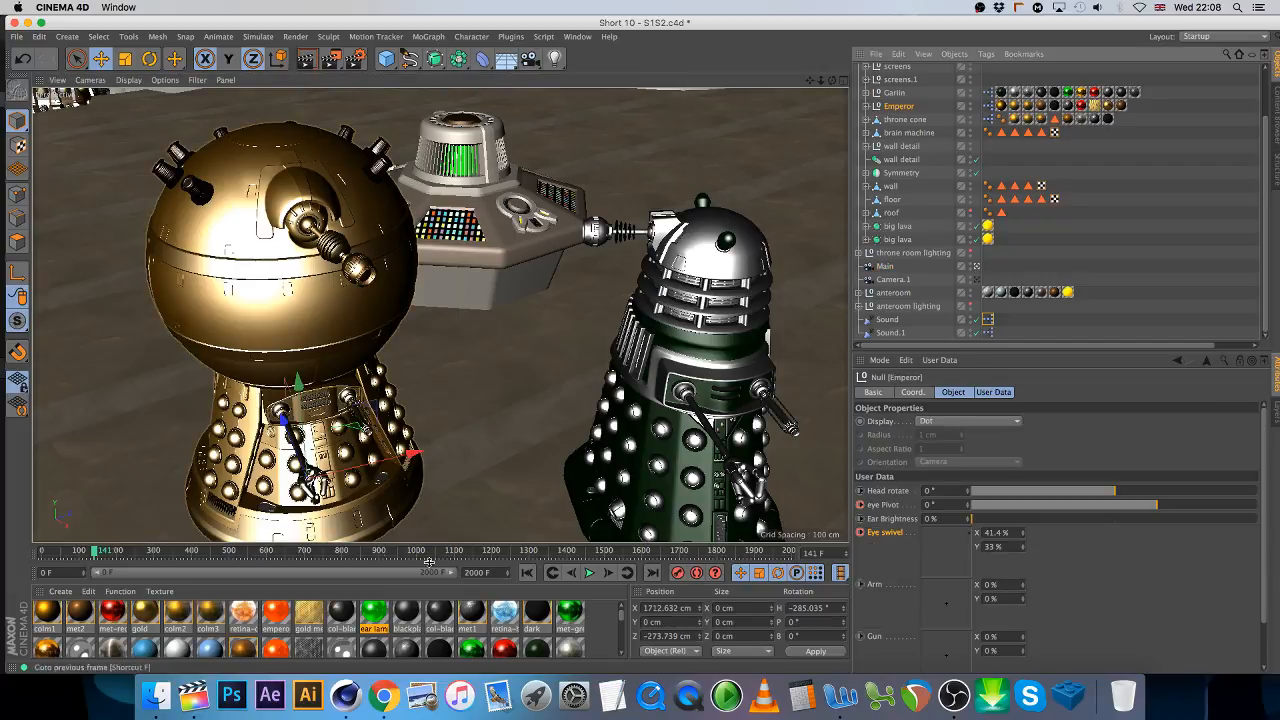
{"action": "left_click", "coordinate": [860, 504]}
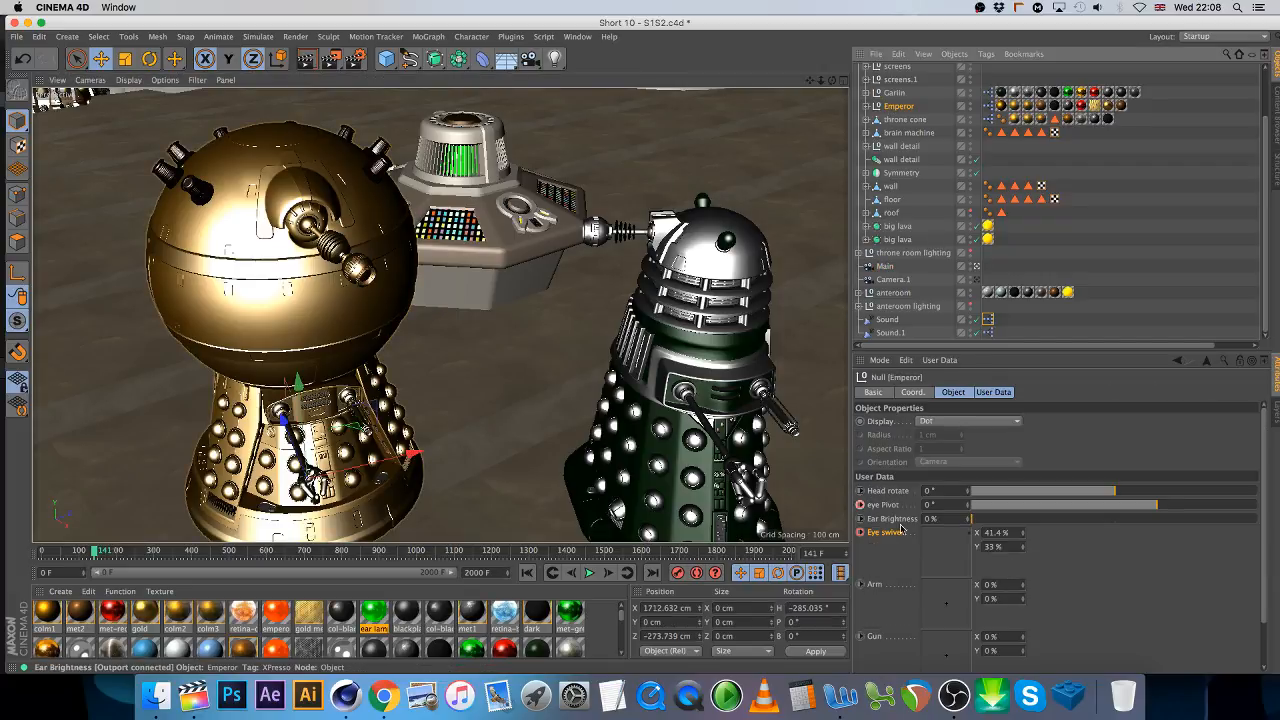
{"action": "left_click", "coordinate": [118, 552]}
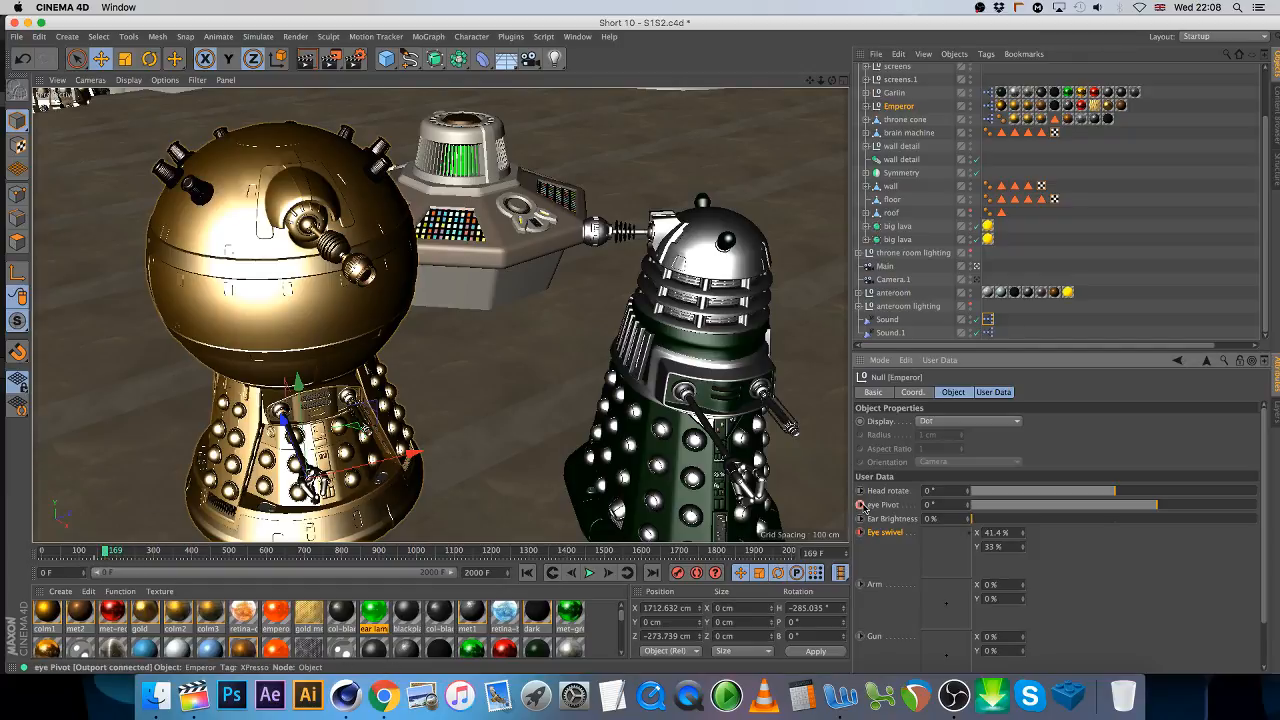
{"action": "left_click", "coordinate": [147, 551]}
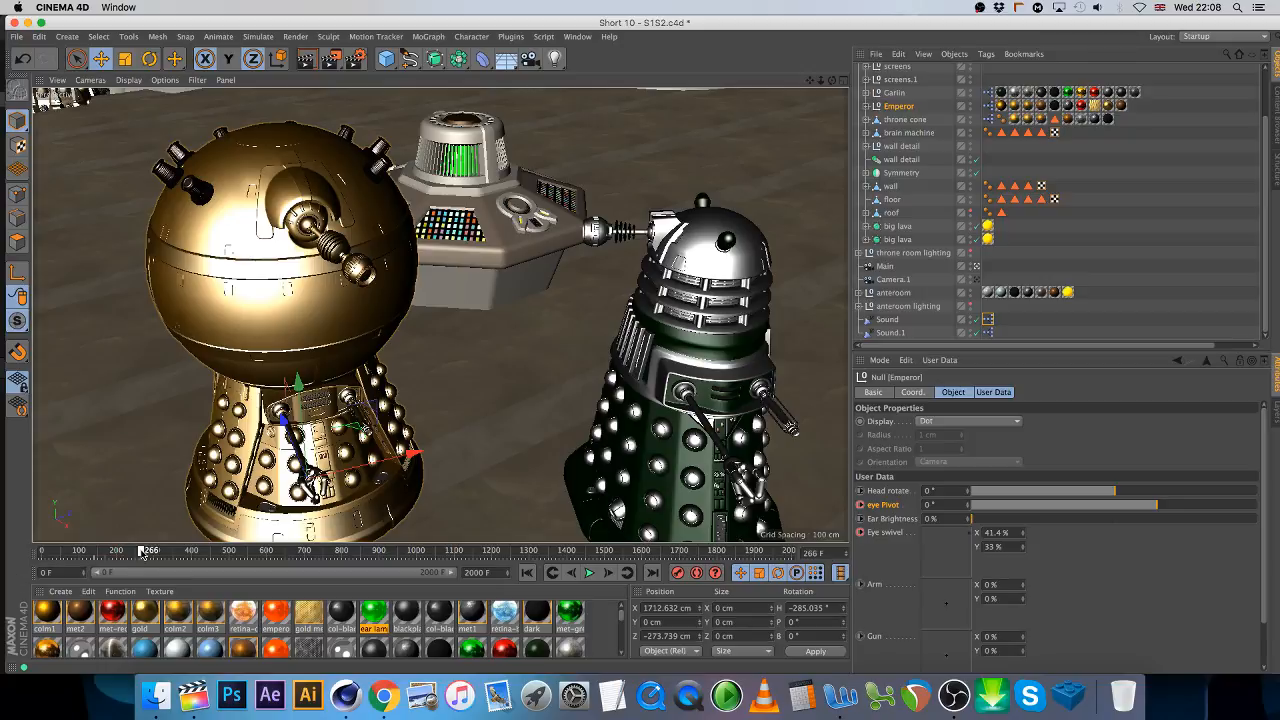
{"action": "left_click_drag", "start_coordinate": [954, 545], "coordinate": [936, 569]}
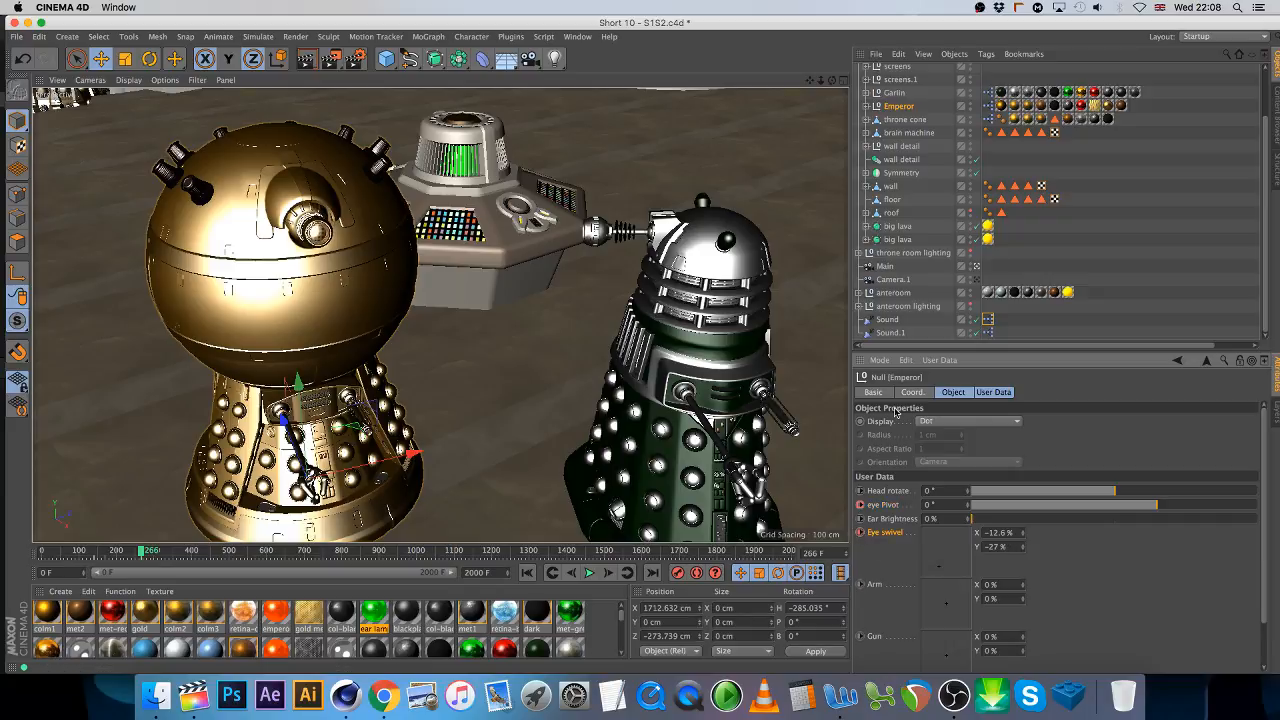
- Set the Sound.1 effector's Start Offset to 250 F and load outpost delta-005.wav, copying the file into the document path
{"action": "left_click", "coordinate": [890, 332]}
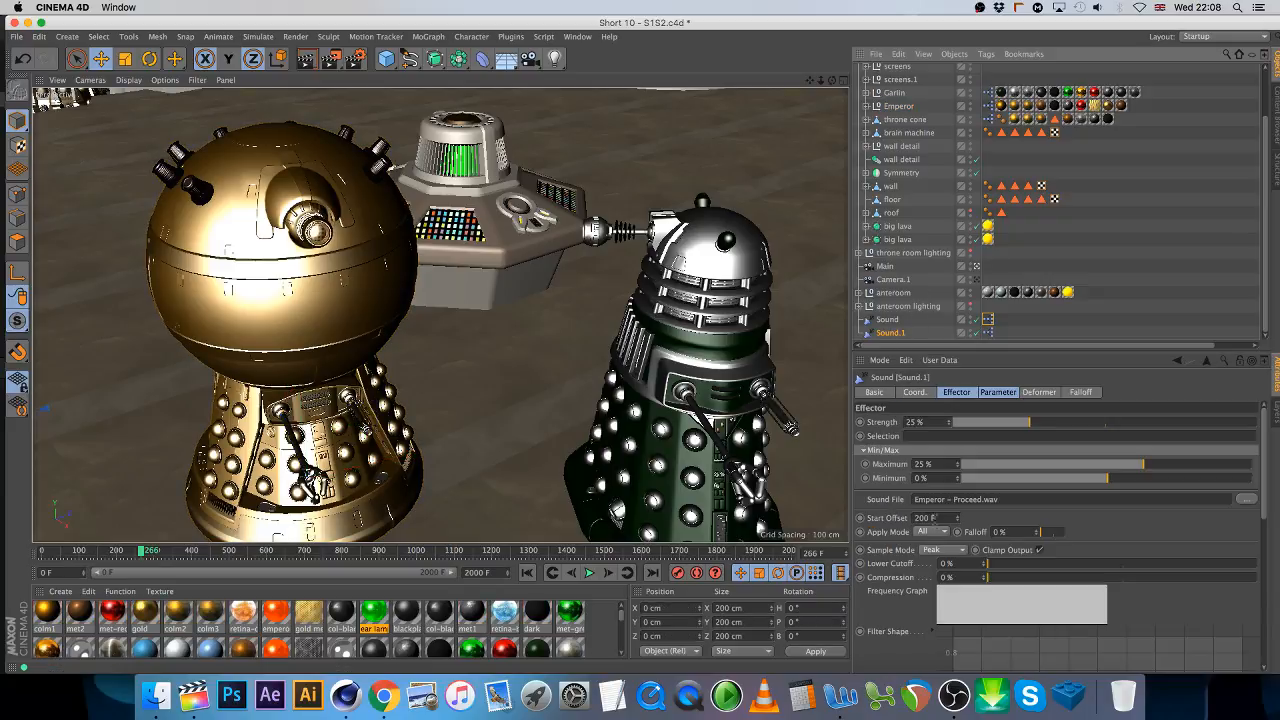
{"action": "double_click", "coordinate": [922, 517]}
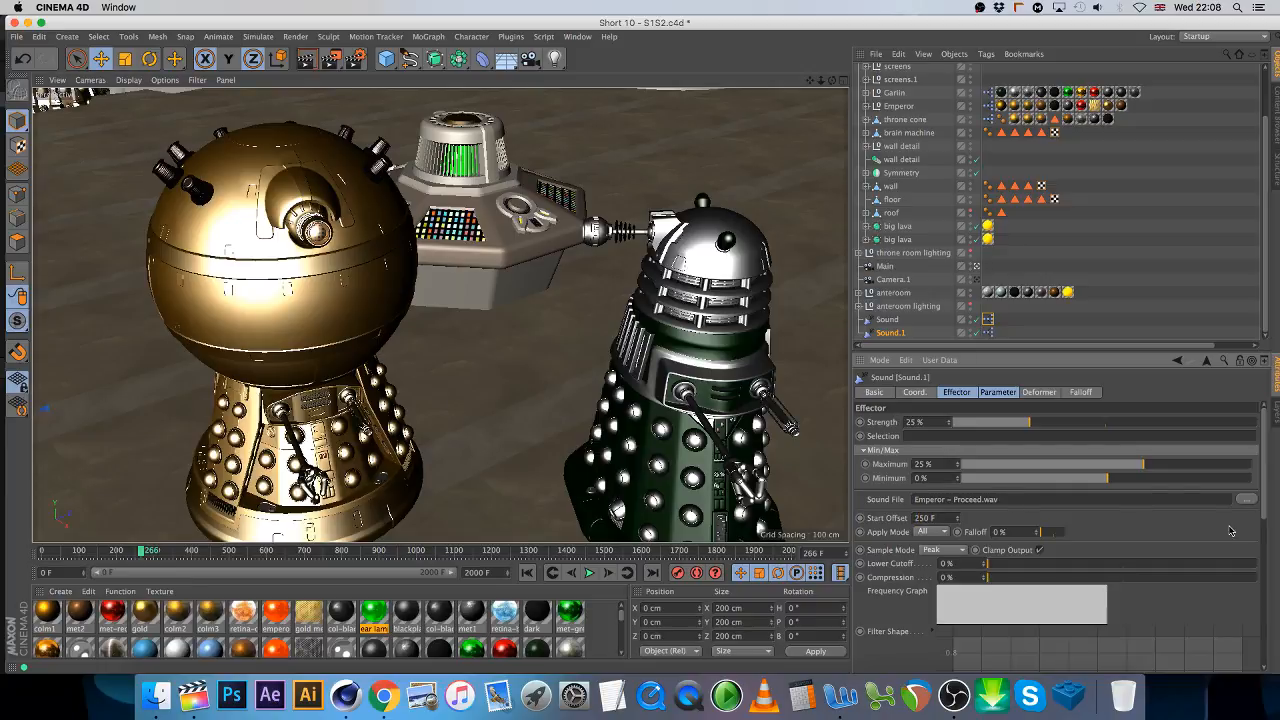
{"action": "left_click", "coordinate": [1245, 499]}
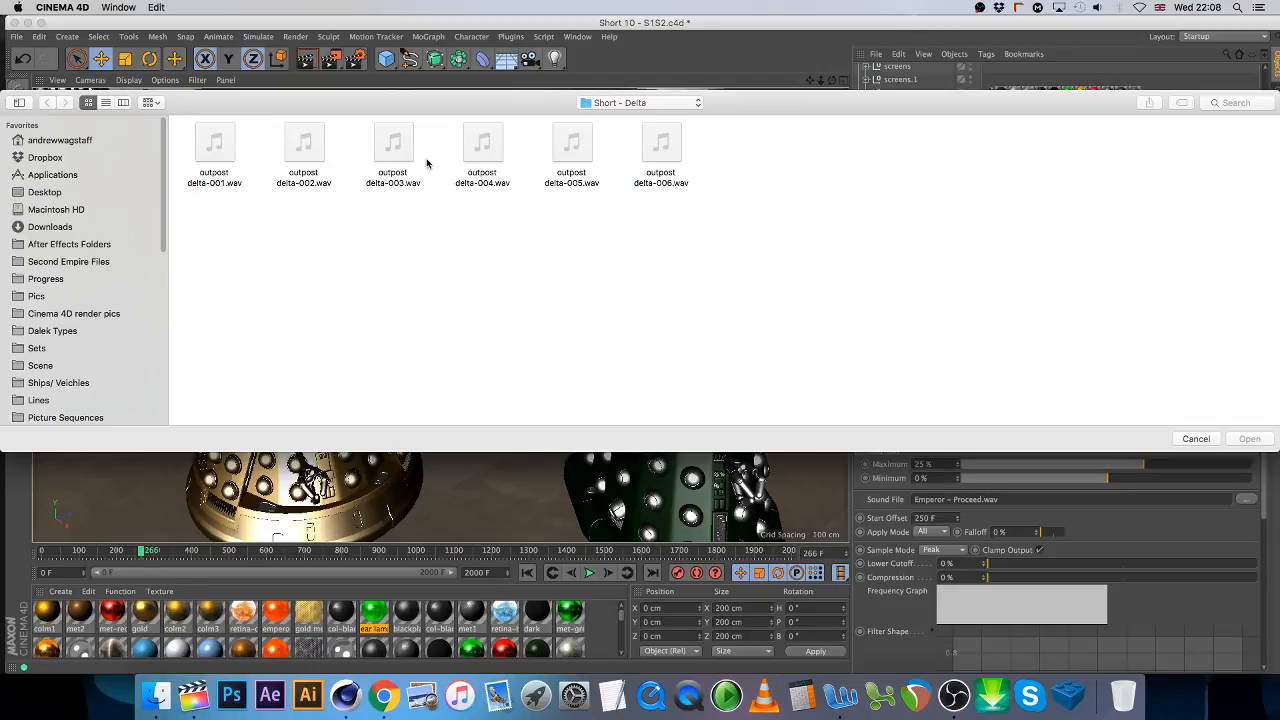
{"action": "double_click", "coordinate": [575, 150]}
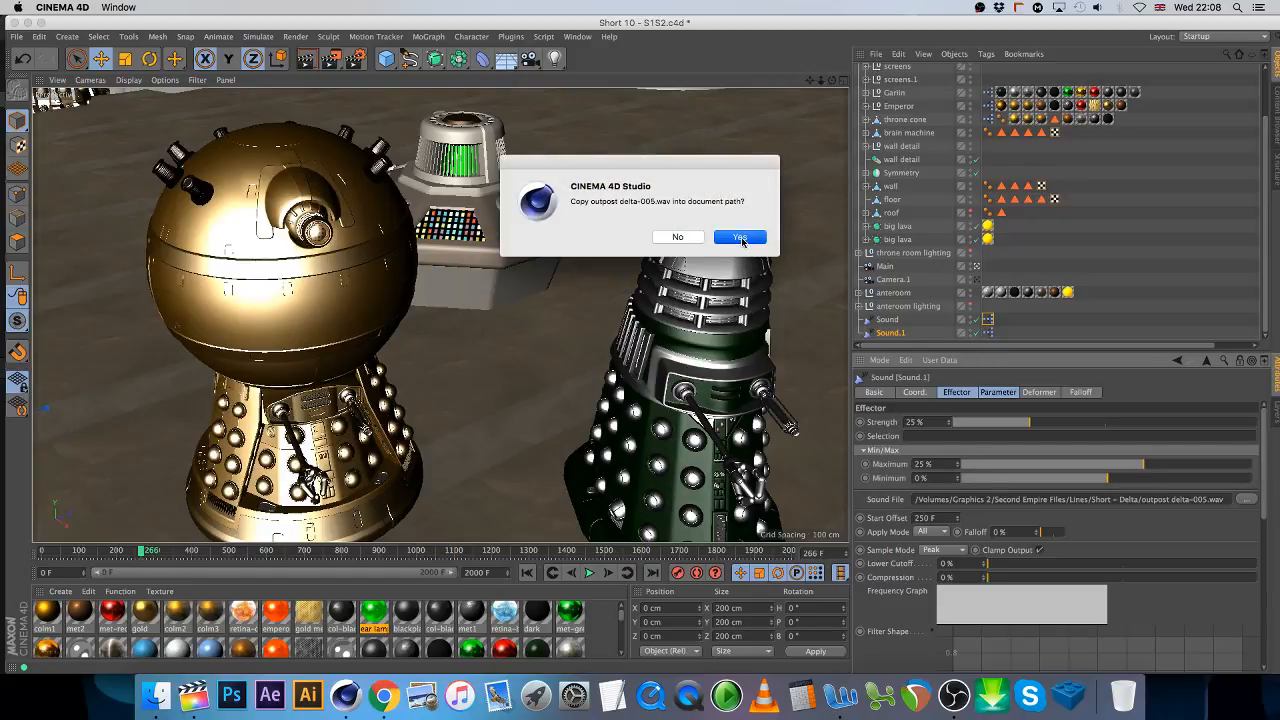
{"action": "left_click", "coordinate": [745, 240]}
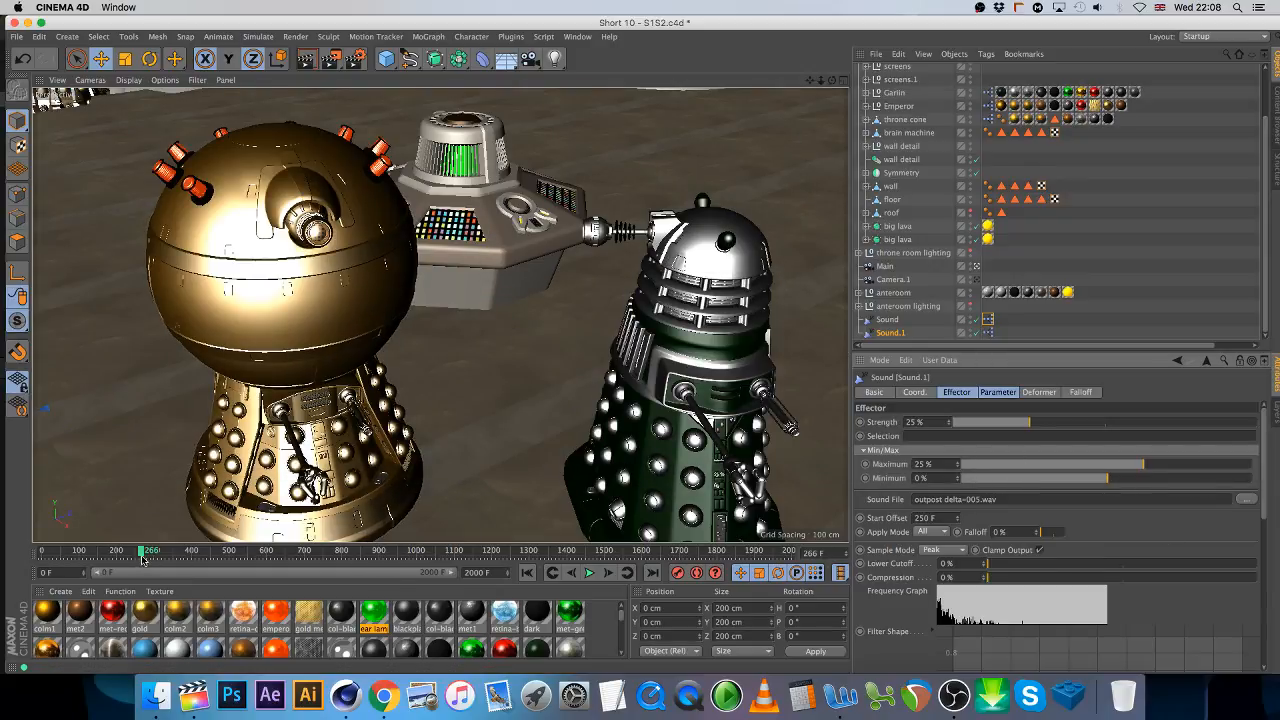
- Hold the Main camera with a keyframe at frame 399, and at frame 400 reframe it close on the Emperor at about H 68.85°, P -19.05°
{"action": "left_click_drag", "start_coordinate": [143, 556], "coordinate": [221, 557]}
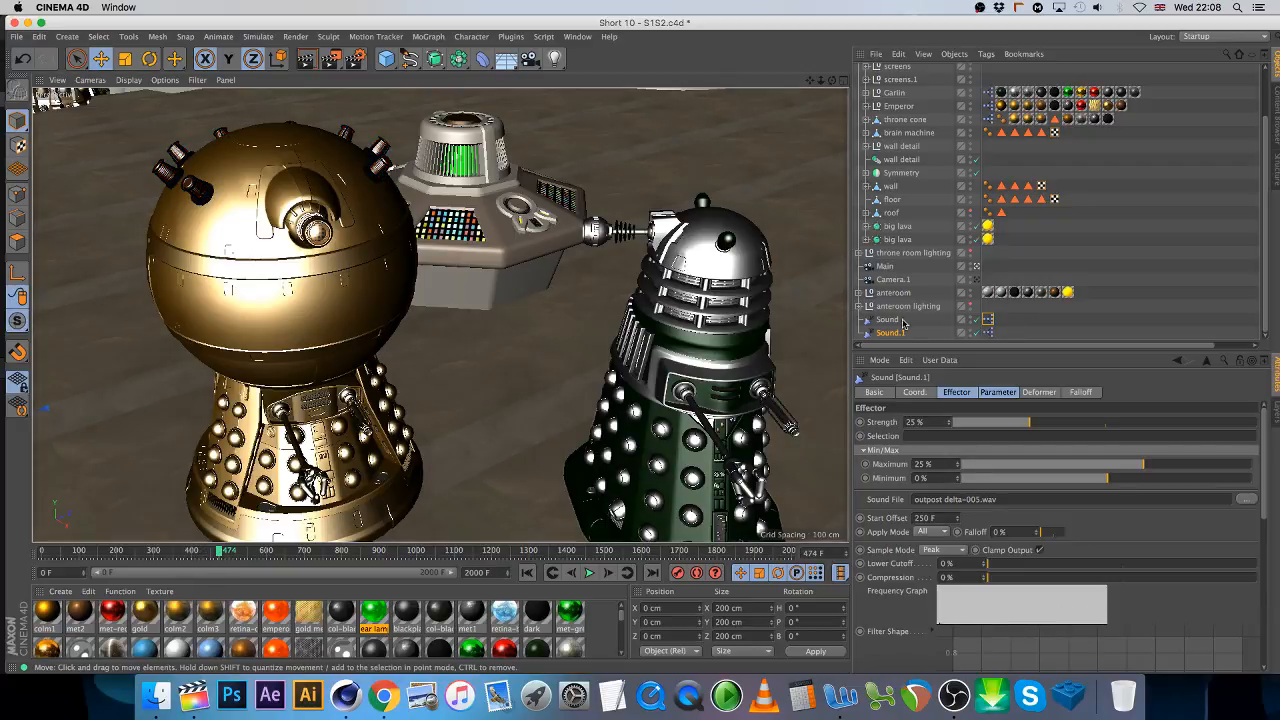
{"action": "left_click", "coordinate": [608, 572]}
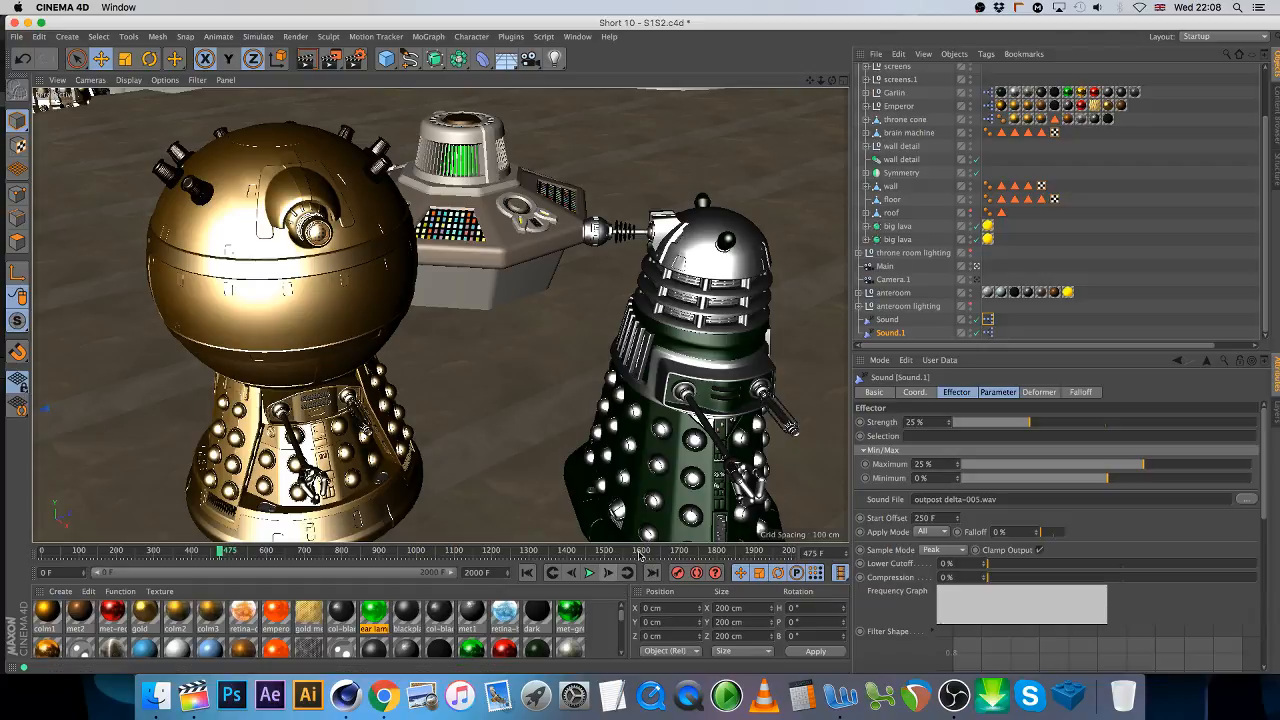
{"action": "left_click", "coordinate": [191, 553]}
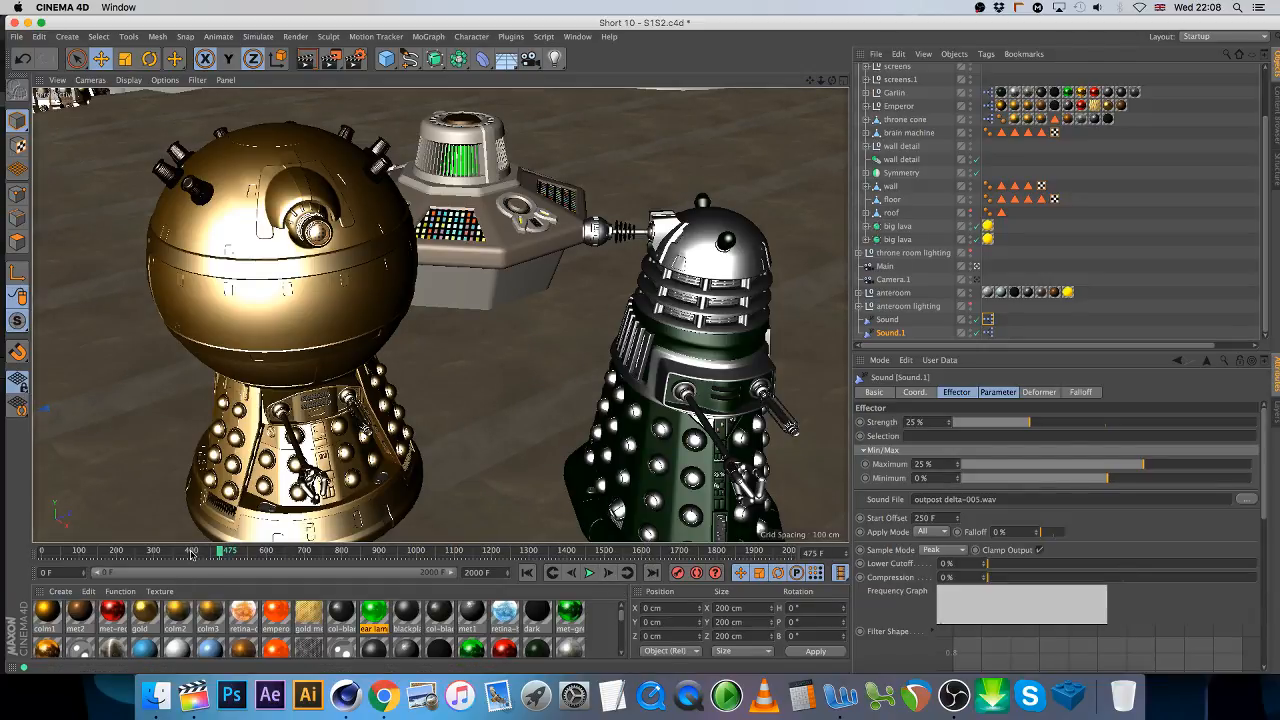
{"action": "left_click", "coordinate": [608, 572]}
{"action": "left_click", "coordinate": [608, 572]}
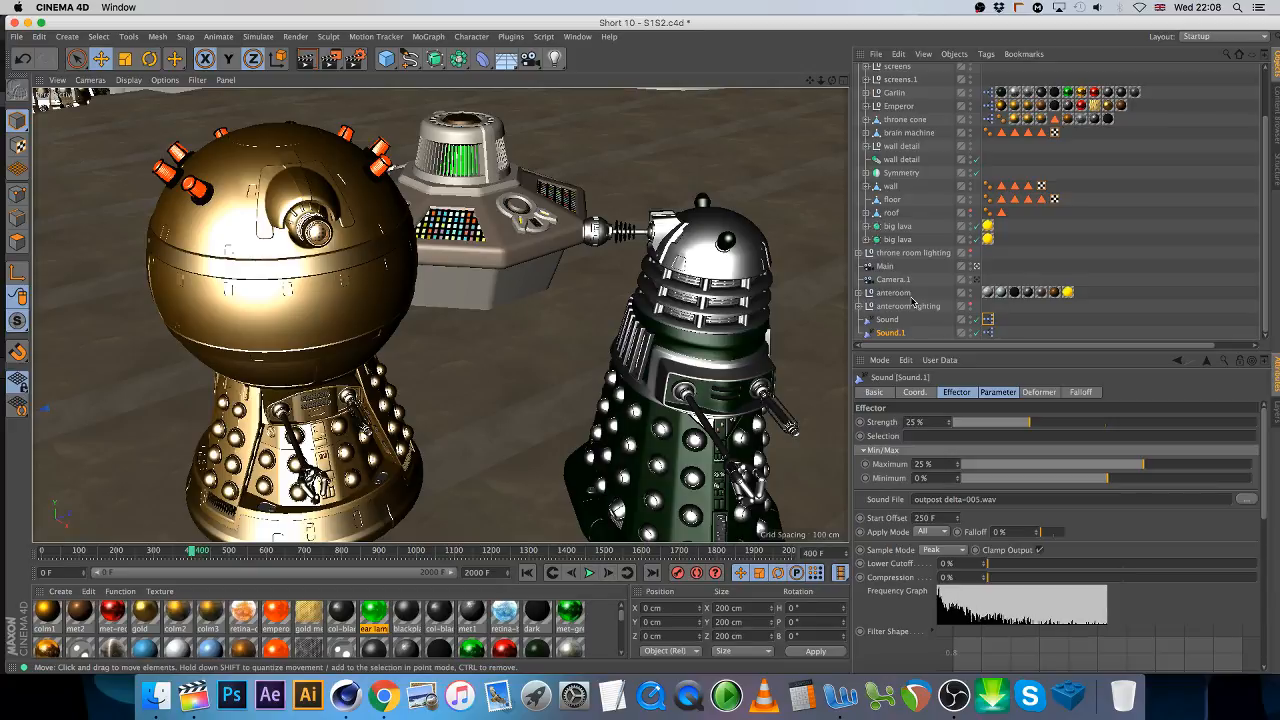
{"action": "left_click", "coordinate": [589, 573]}
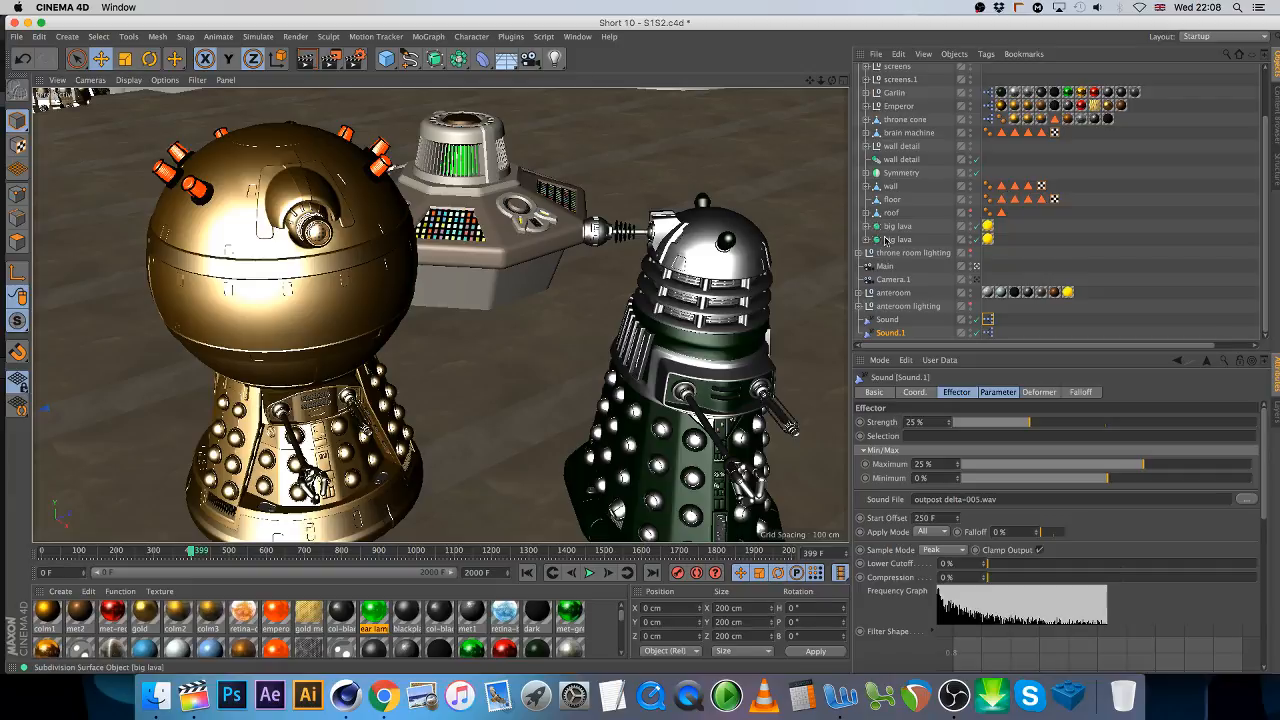
{"action": "left_click", "coordinate": [885, 266]}
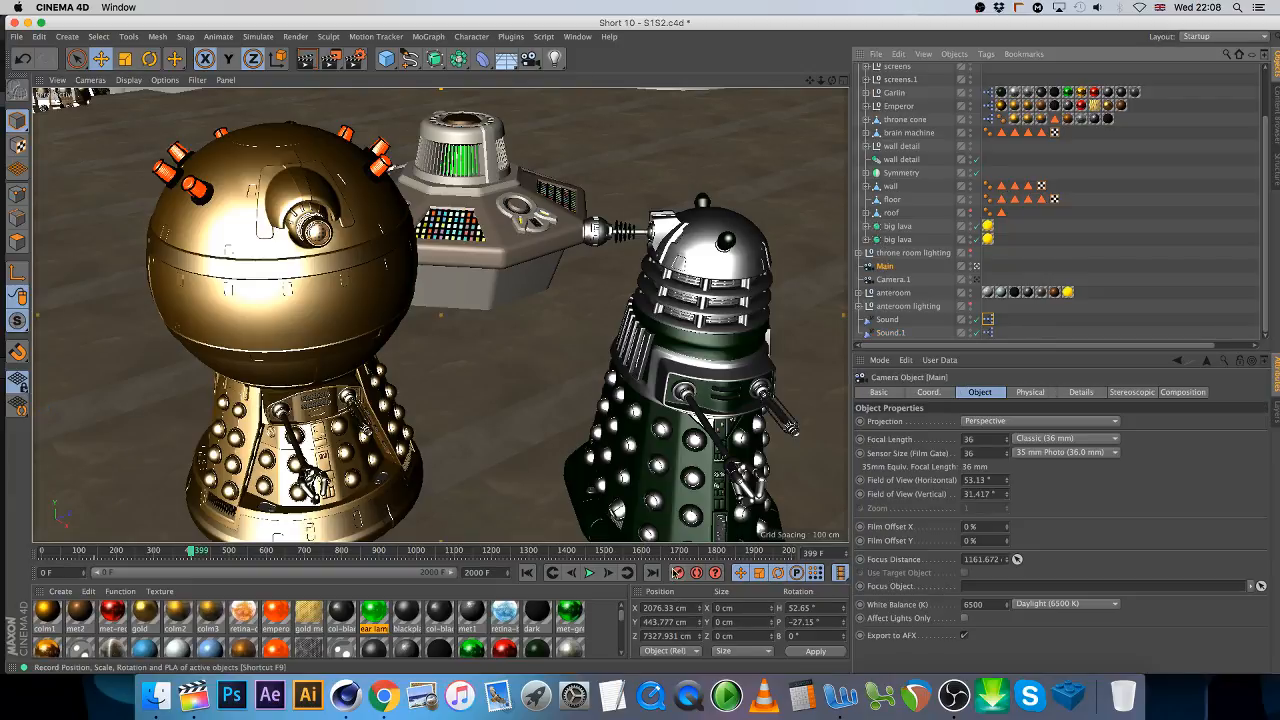
{"action": "left_click", "coordinate": [606, 578]}
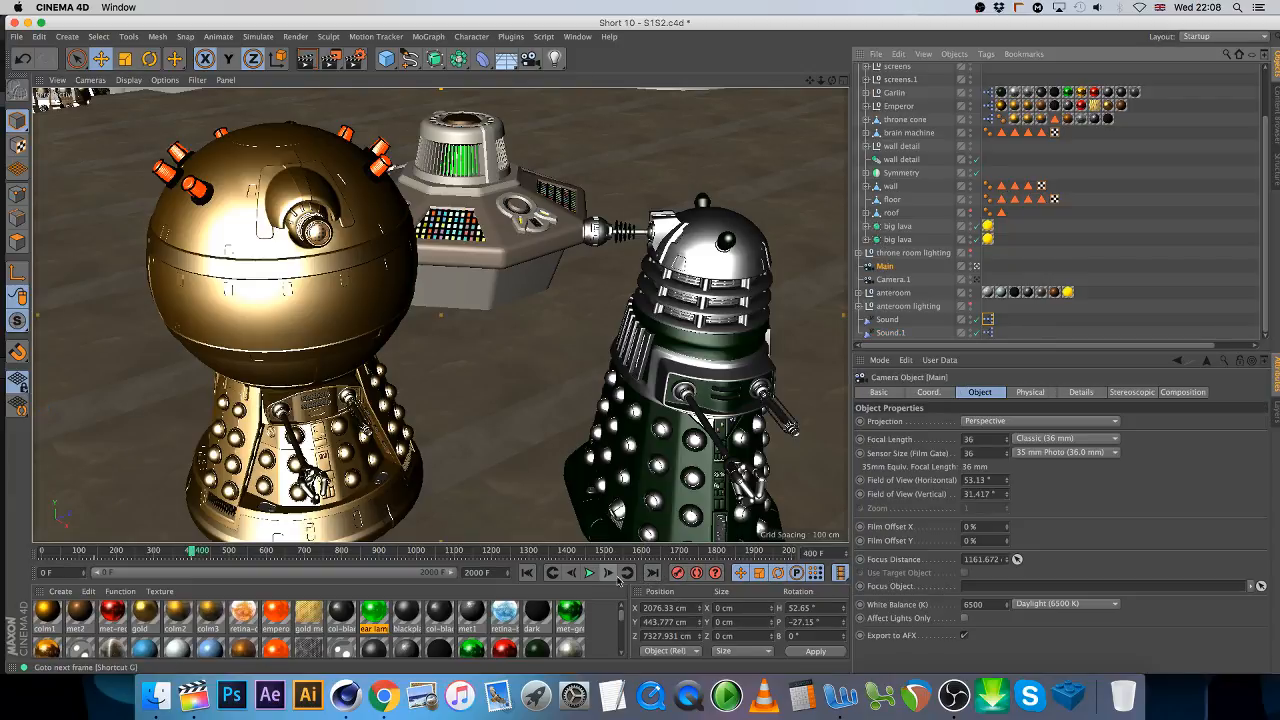
{"action": "left_click_drag", "start_coordinate": [821, 81], "coordinate": [872, 99]}
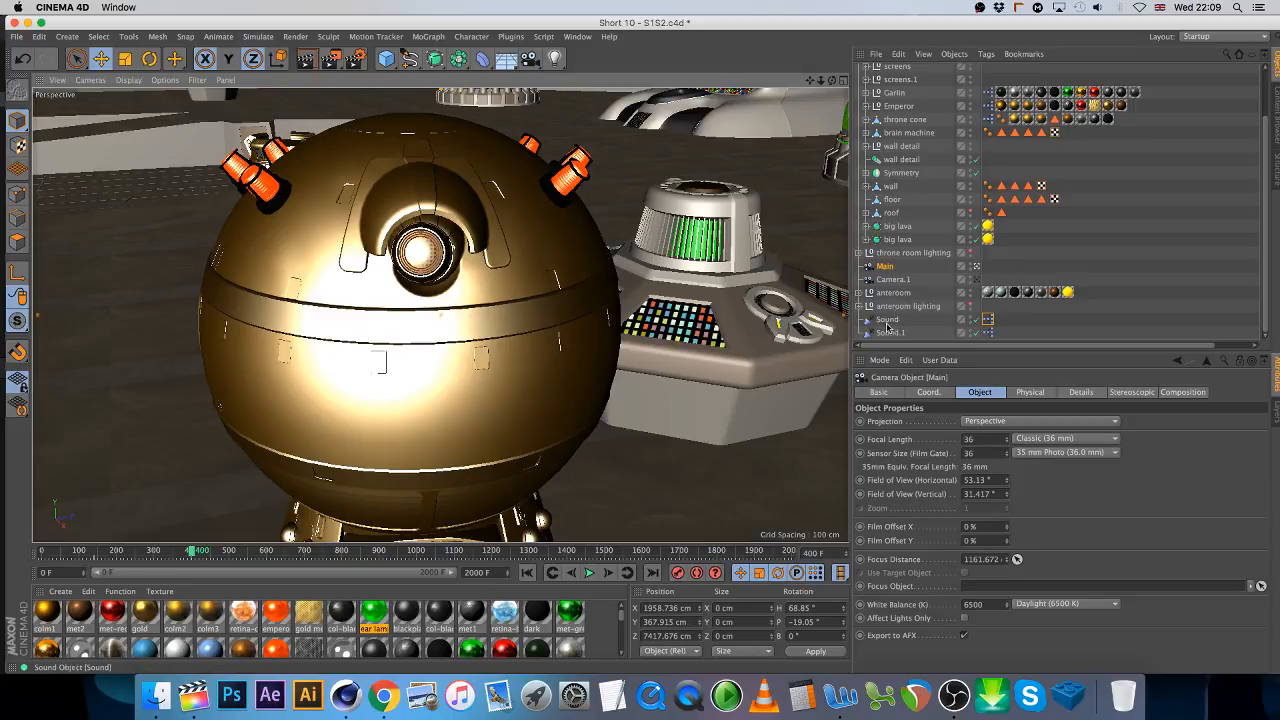
- Set the Emperor's Eye swivel X to 0% at frame 400 and record its keyframe
{"action": "left_click", "coordinate": [898, 106]}
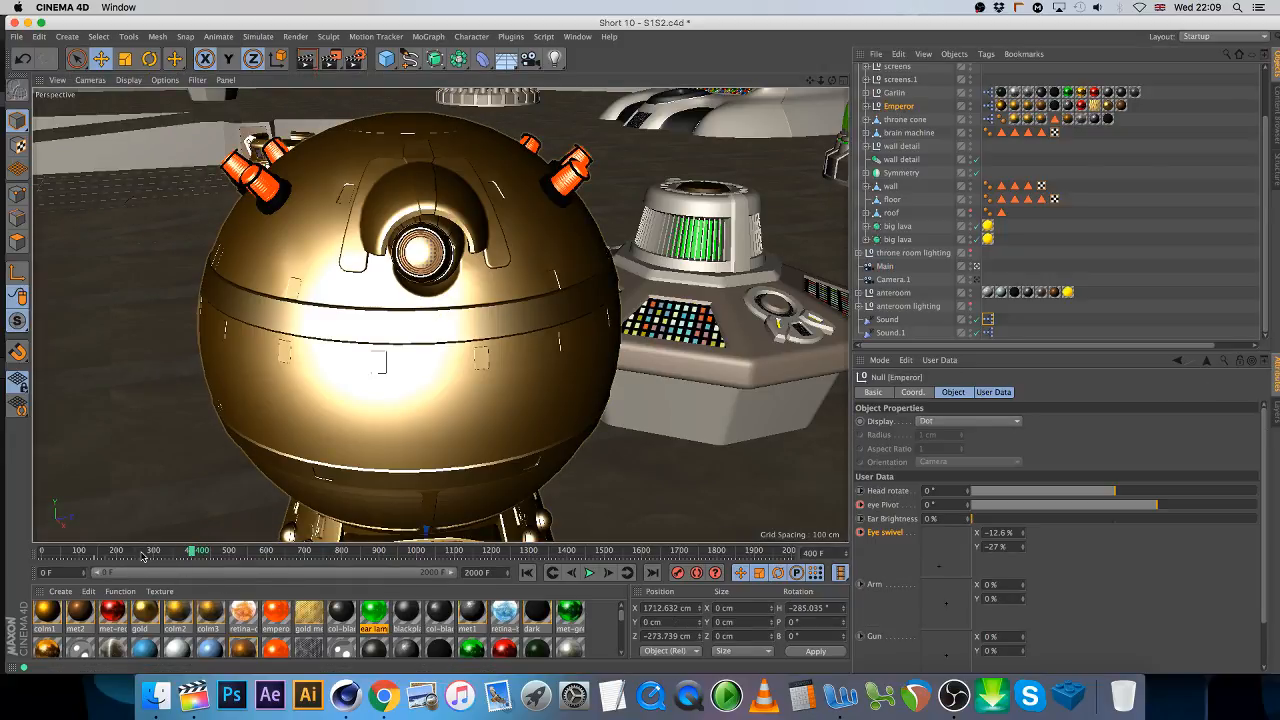
{"action": "left_click", "coordinate": [1000, 532]}
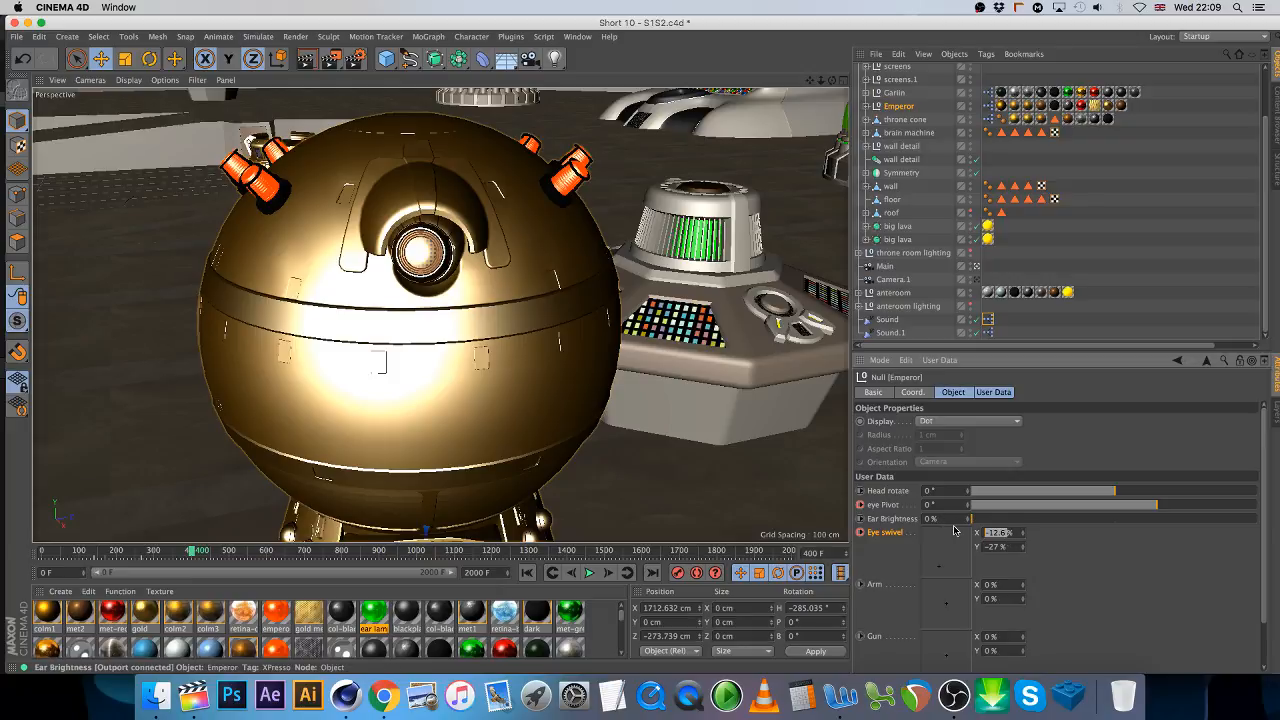
{"action": "type", "text": "0"}
{"action": "key", "text": "Return"}
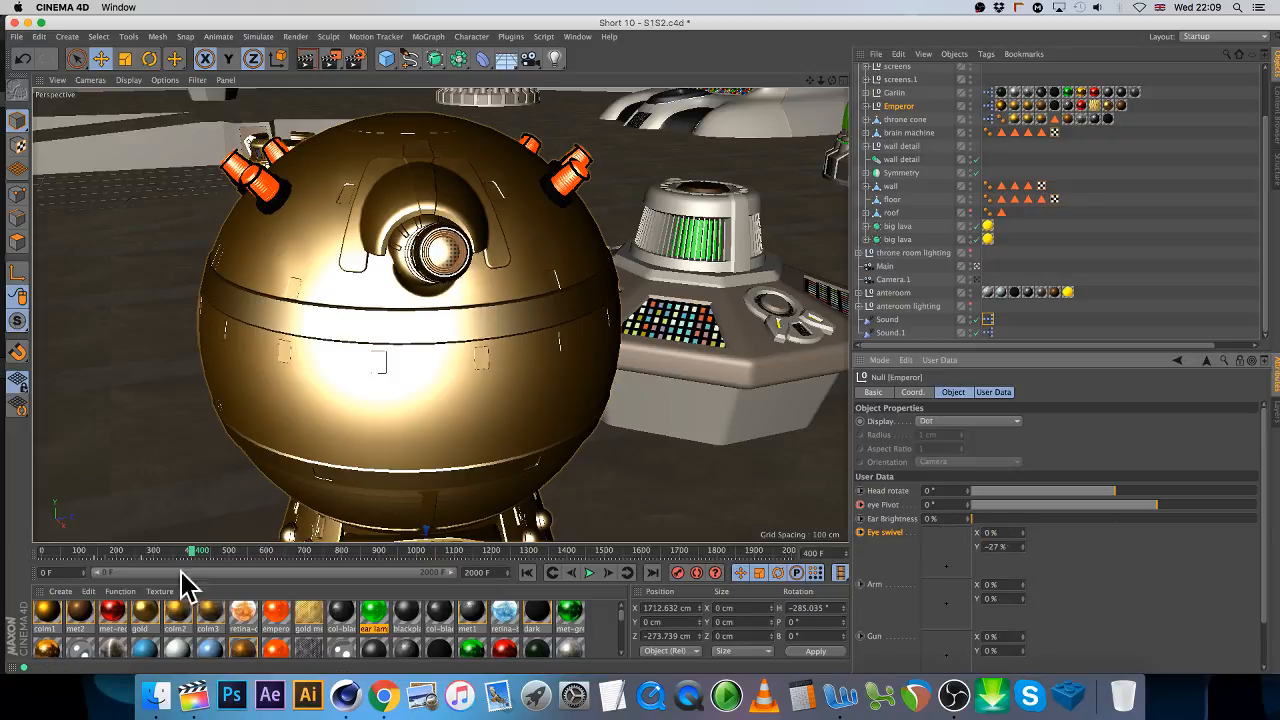
{"action": "left_click", "coordinate": [860, 533], "text": "ctrl"}
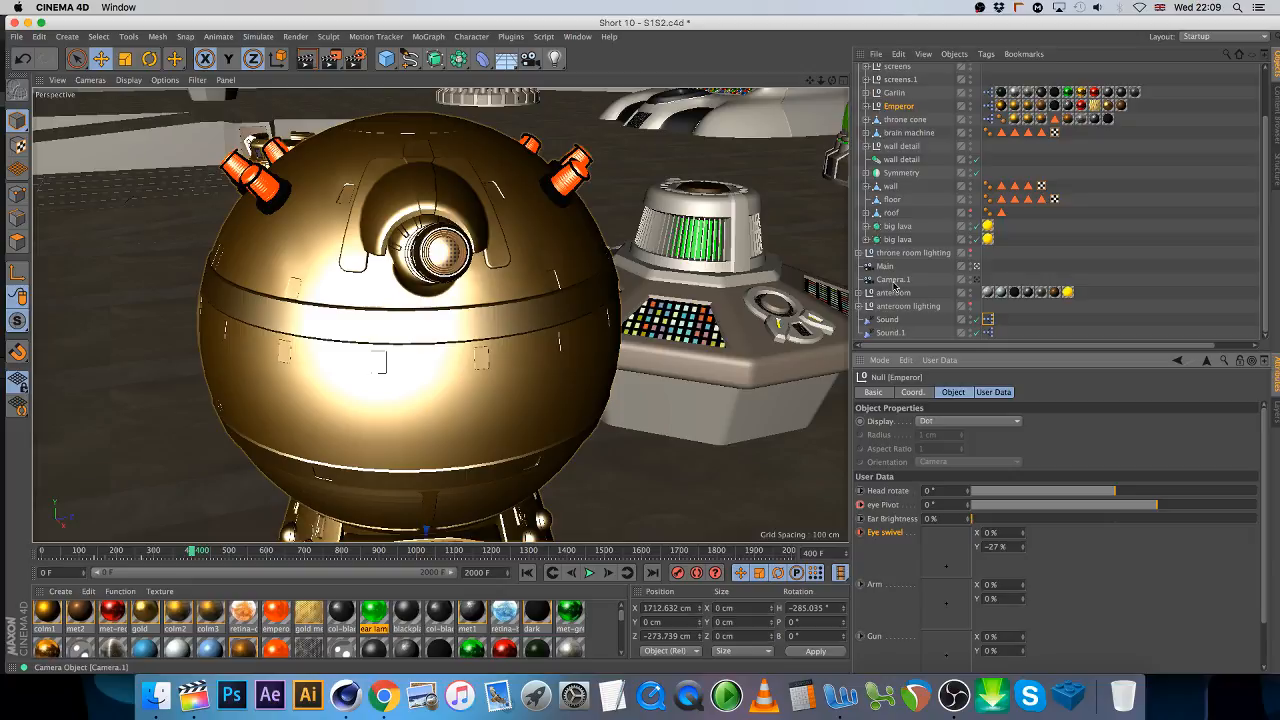
- Duplicate the Sound effector that uses outpost delta-002.wav, placing the copy below Sound.1
{"action": "left_click", "coordinate": [888, 320]}
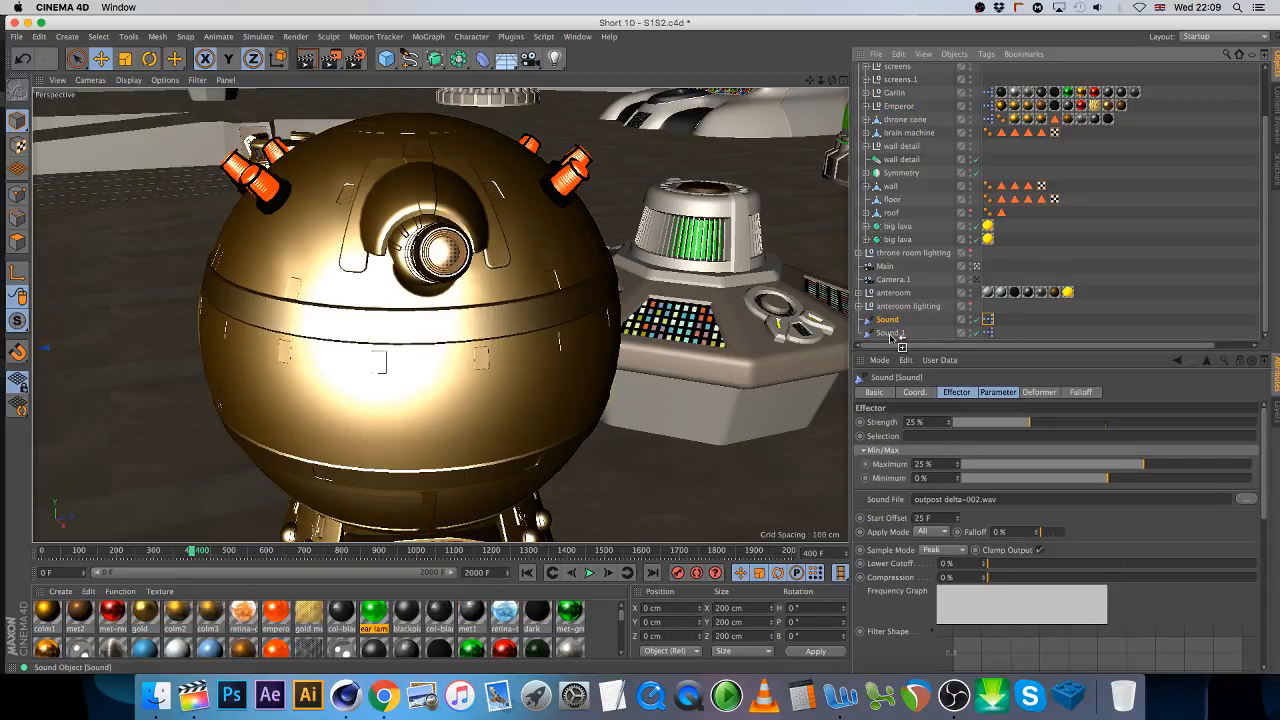
{"action": "left_click_drag", "start_coordinate": [890, 338], "coordinate": [893, 338], "text": "ctrl"}
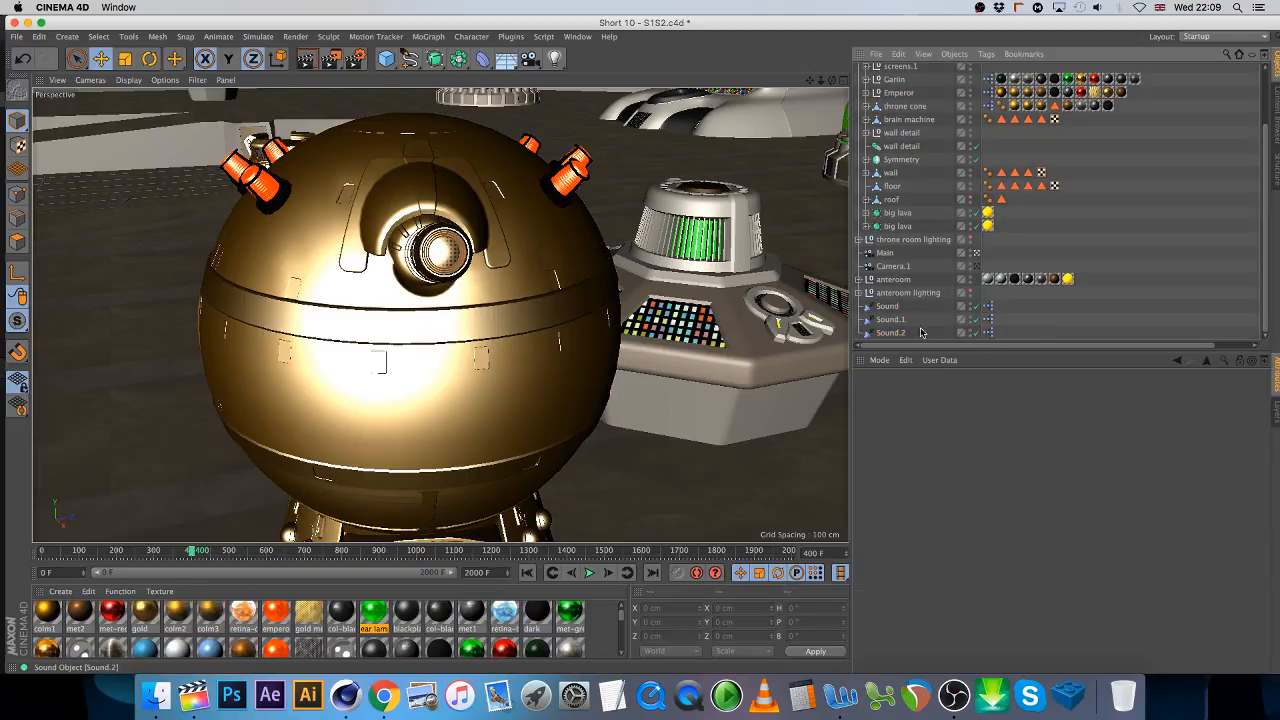
{"action": "left_click", "coordinate": [907, 333]}
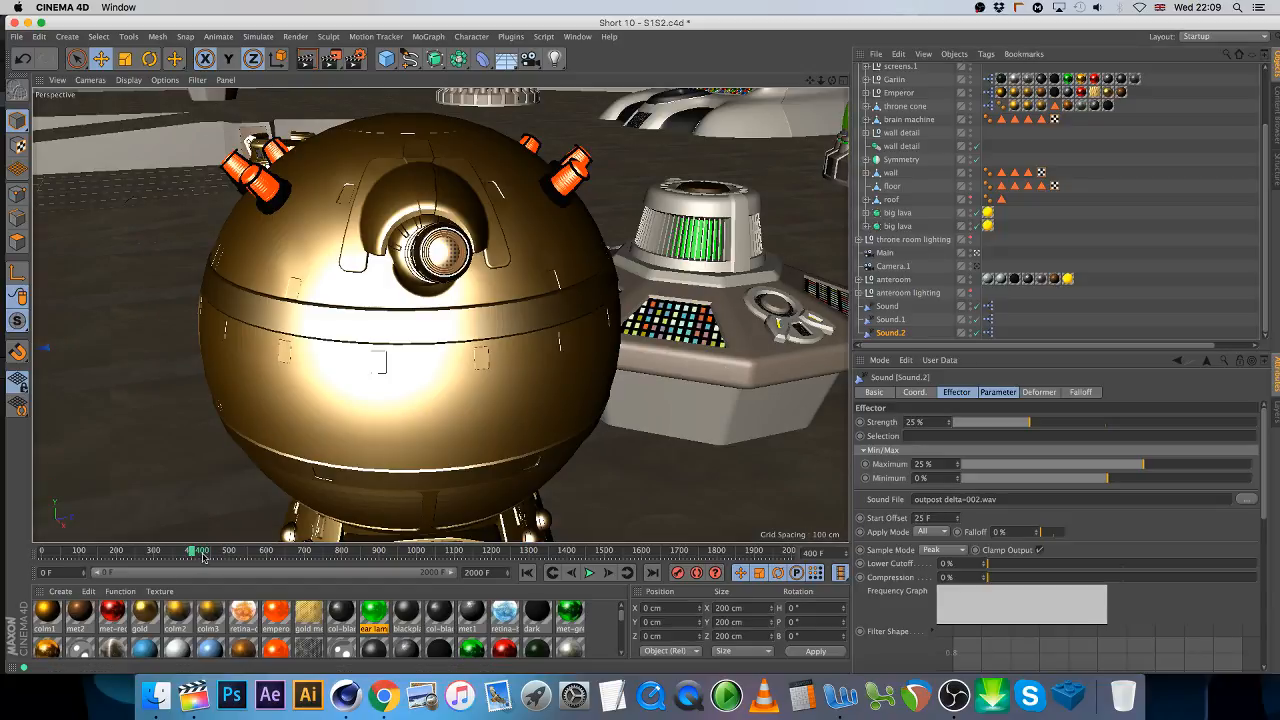
- Set the Sound.2 effector's Start Offset to 500 F and load outpost delta-003.wav, copying the file into the document path
{"action": "left_click_drag", "start_coordinate": [203, 556], "coordinate": [228, 557]}
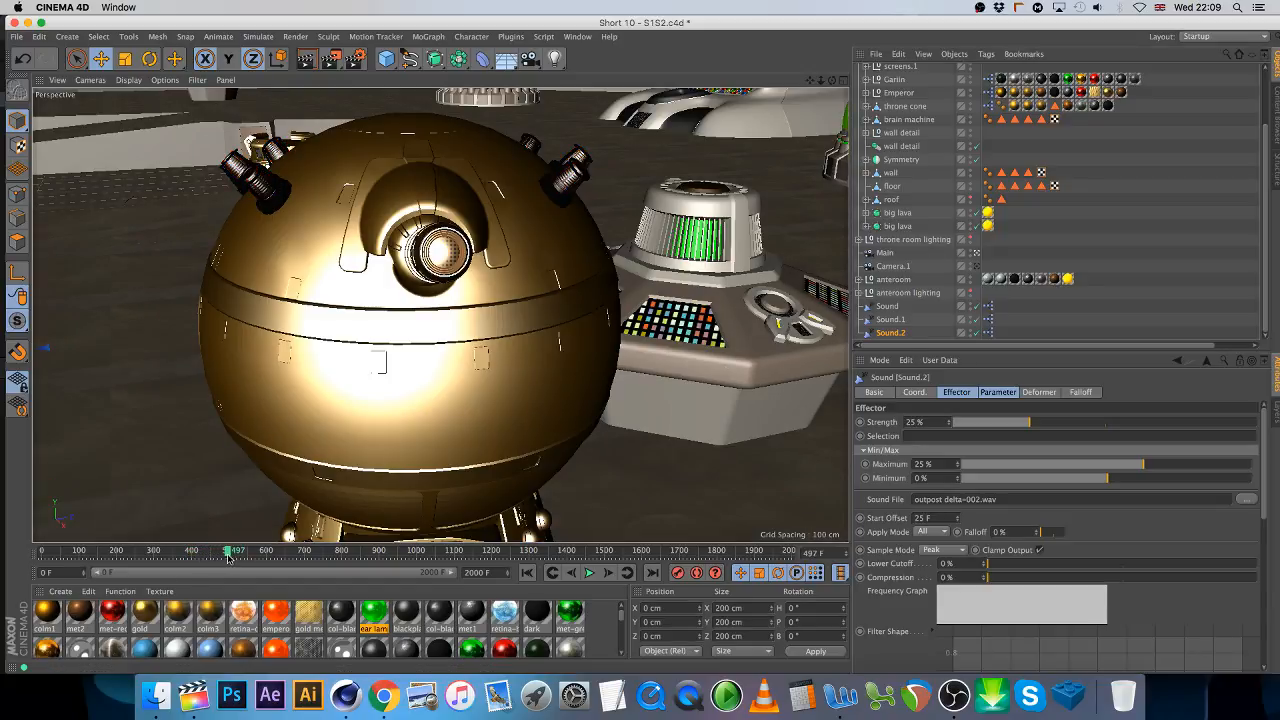
{"action": "left_click_drag", "start_coordinate": [934, 518], "coordinate": [888, 515]}
{"action": "type", "text": "5"}
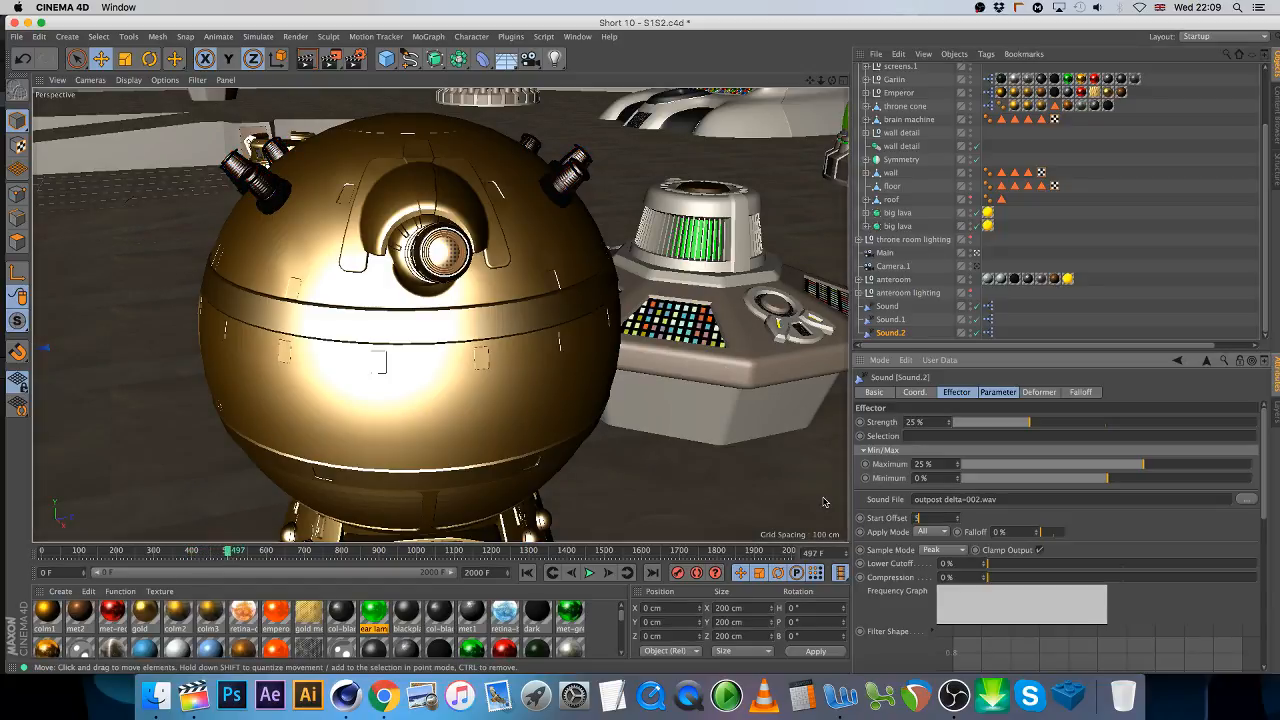
{"action": "left_click", "coordinate": [1245, 499]}
{"action": "double_click", "coordinate": [385, 148]}
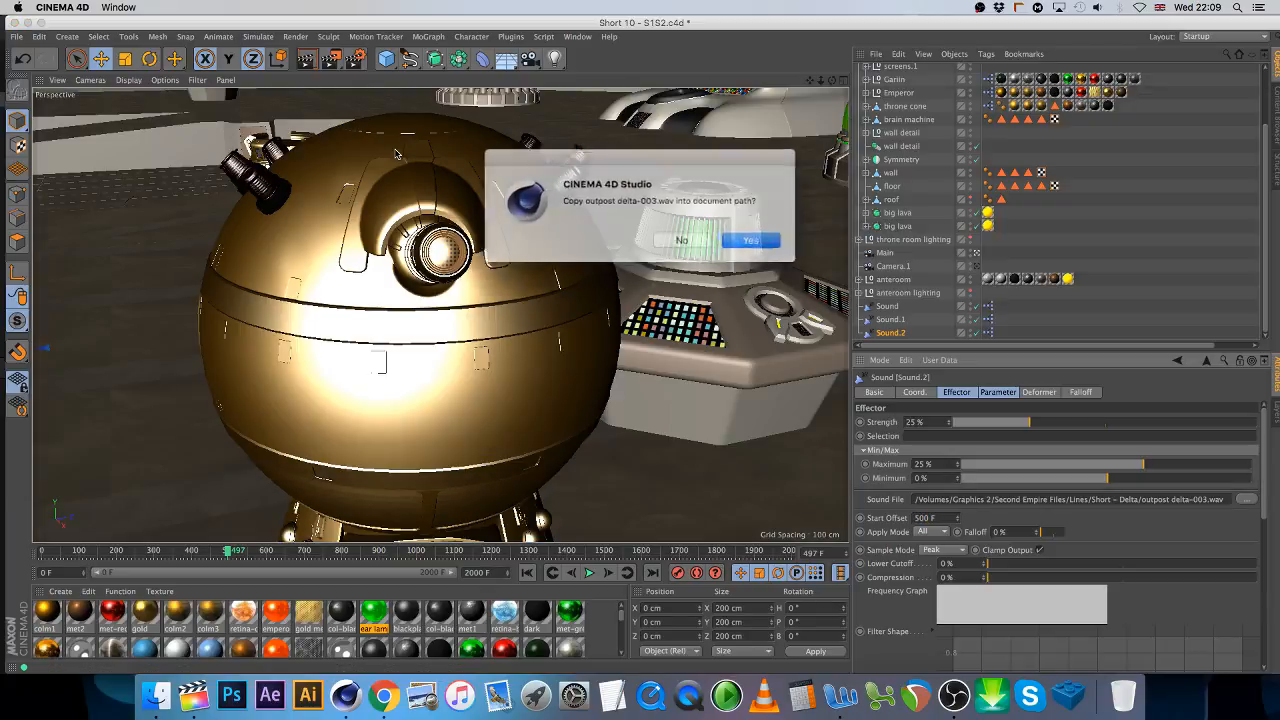
{"action": "left_click", "coordinate": [738, 236]}
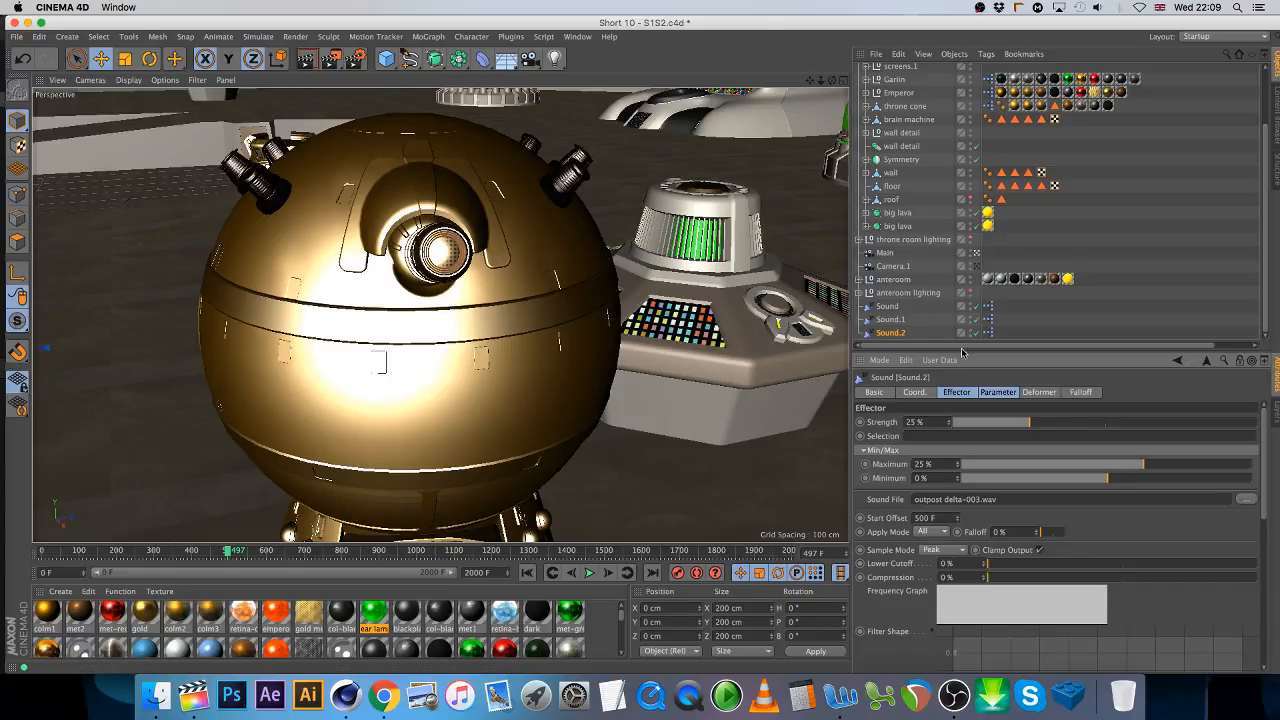
- Hold the Main camera to frame 500, and at frame 501 reframe it on the green Dalek at about X 1857, Y 360, Z 7470 cm
{"action": "left_click", "coordinate": [885, 253]}
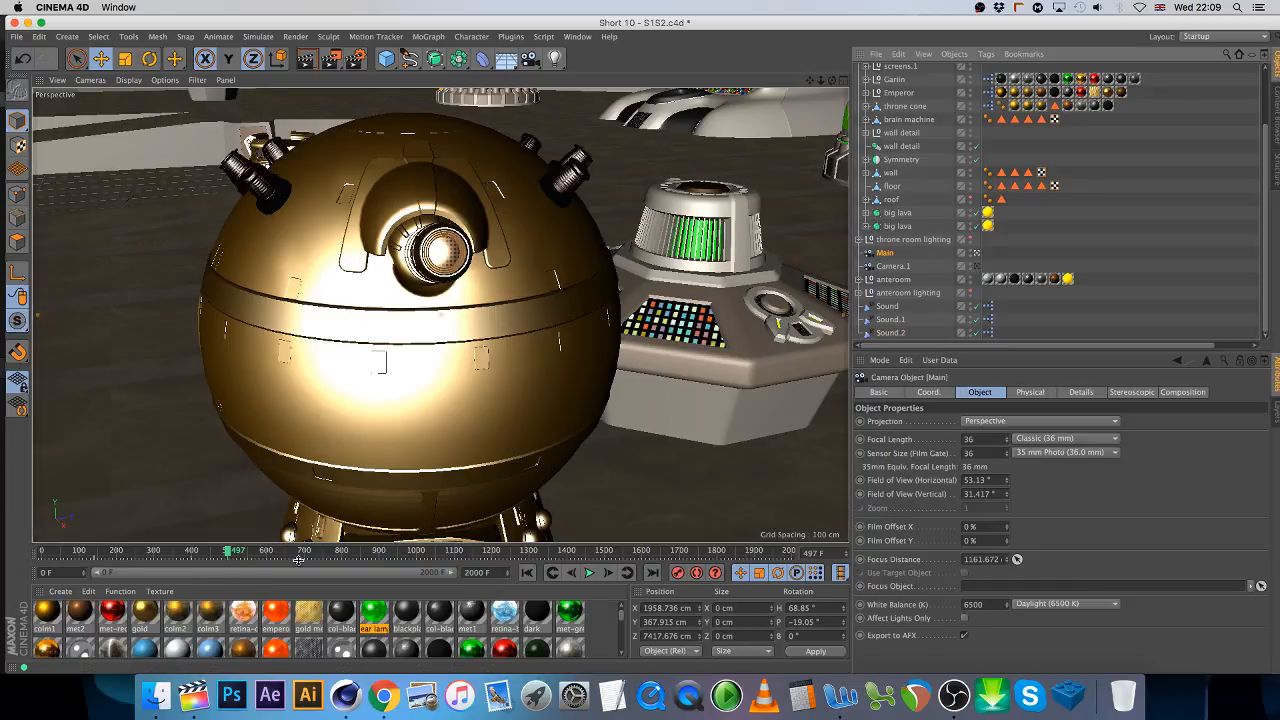
{"action": "left_click", "coordinate": [609, 575]}
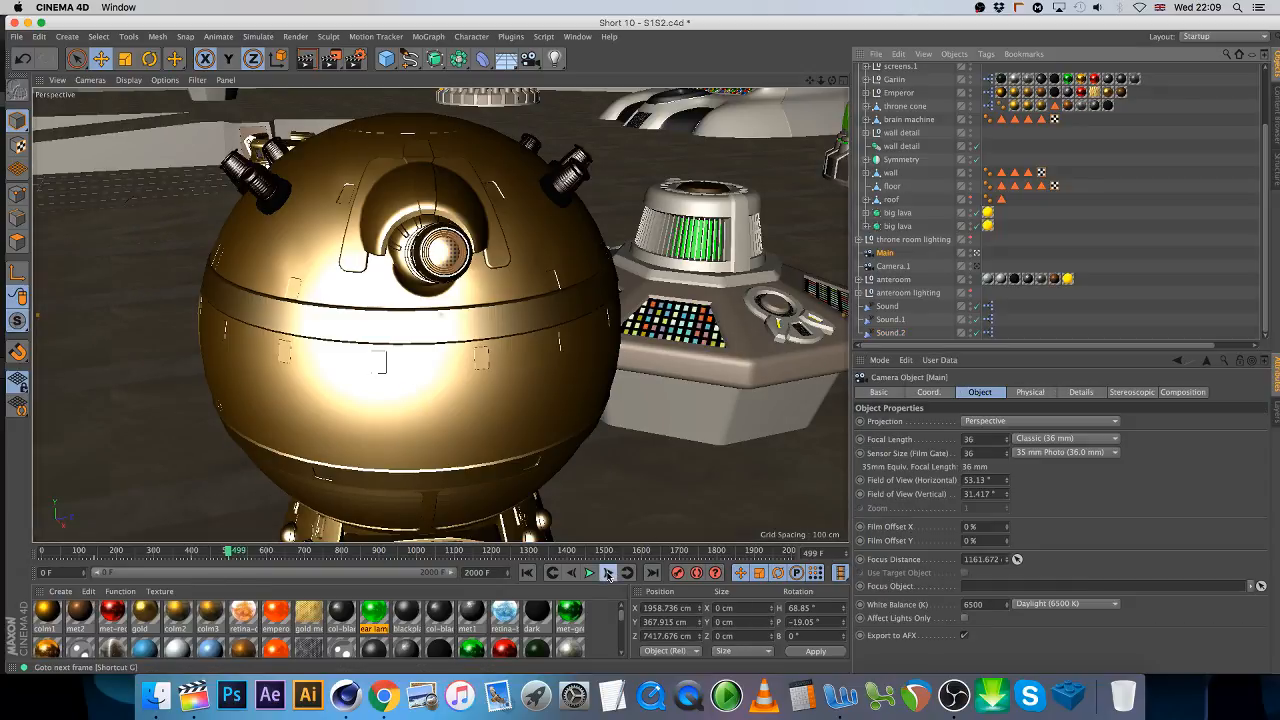
{"action": "left_click", "coordinate": [609, 575]}
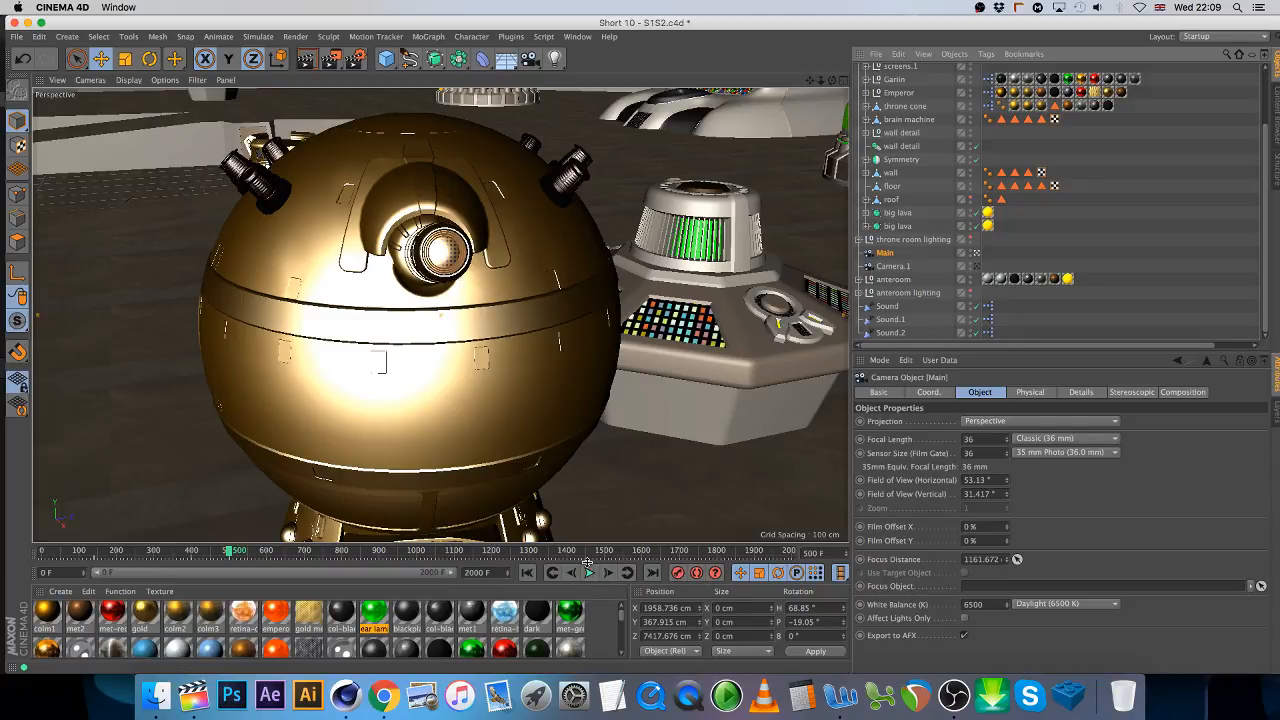
{"action": "left_click", "coordinate": [589, 572]}
{"action": "left_click_drag", "start_coordinate": [832, 80], "coordinate": [670, 71]}
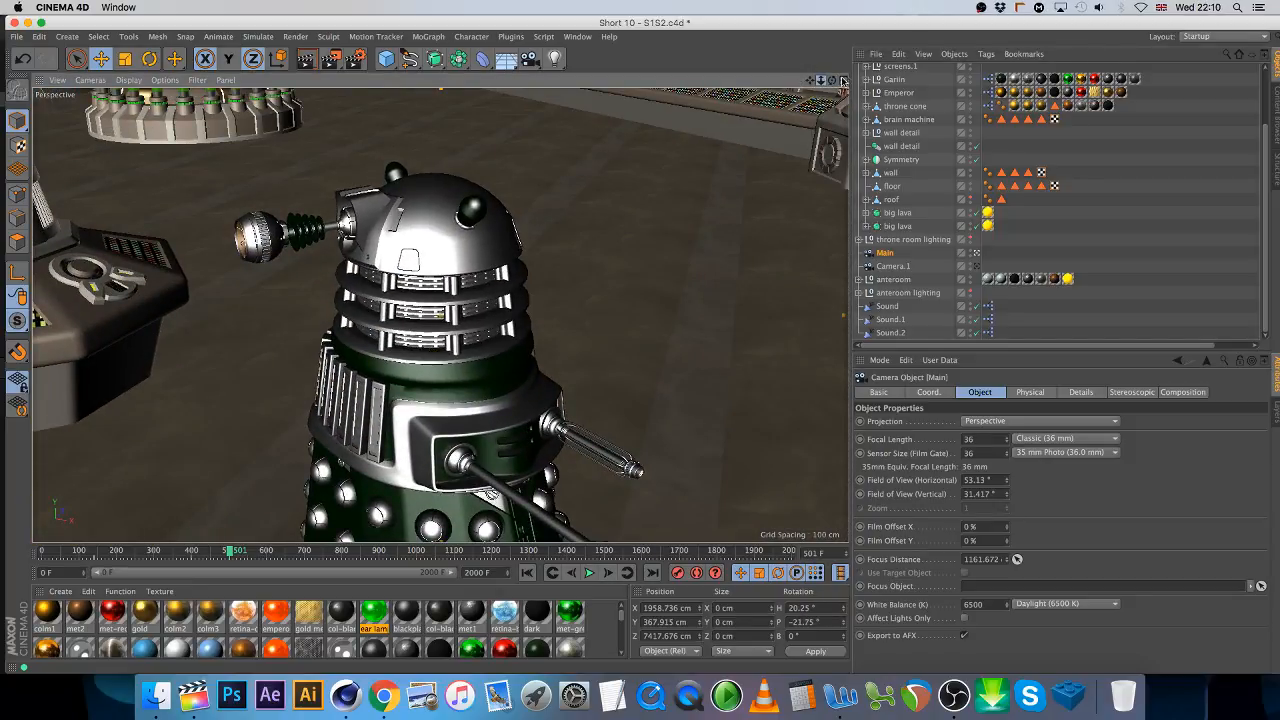
{"action": "left_click_drag", "start_coordinate": [821, 81], "coordinate": [916, 101]}
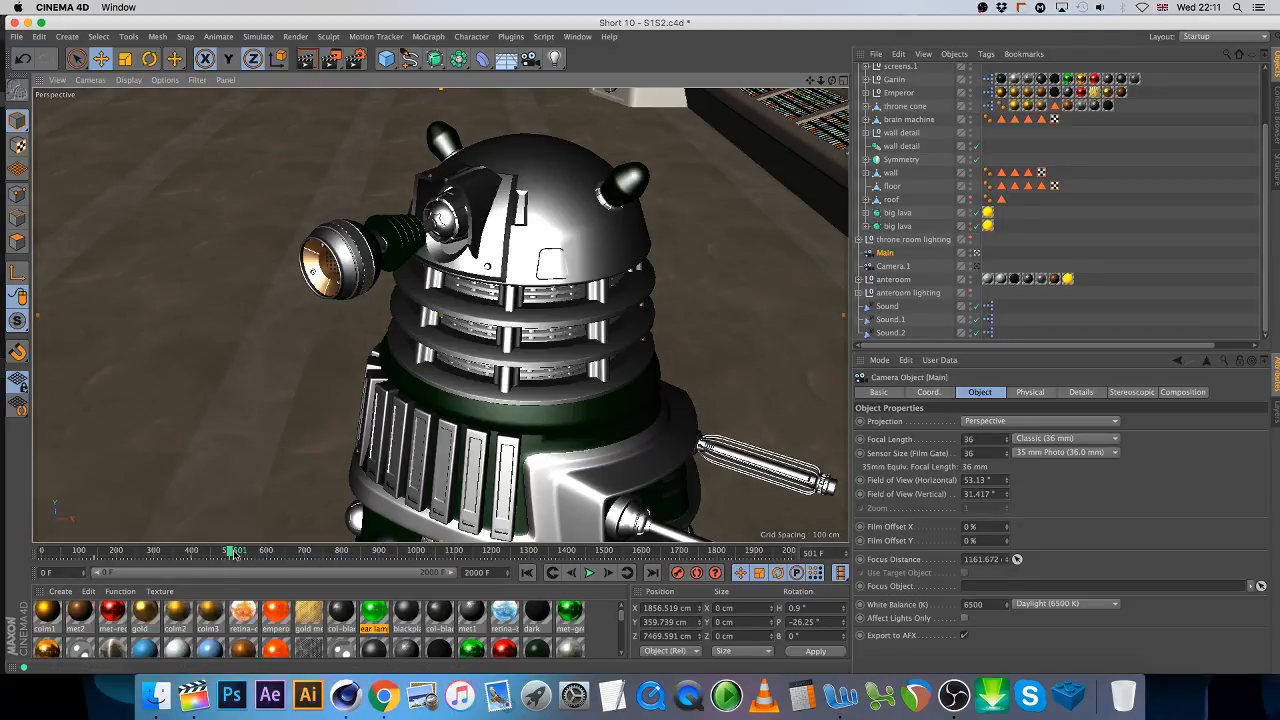
- Hold the Main camera to frame 630, and at frame 631 reframe it over the green Dalek towards the Emperor, about X 2032, Y 396, Z 7743 cm
{"action": "left_click_drag", "start_coordinate": [232, 552], "coordinate": [279, 557]}
{"action": "left_click", "coordinate": [617, 573]}
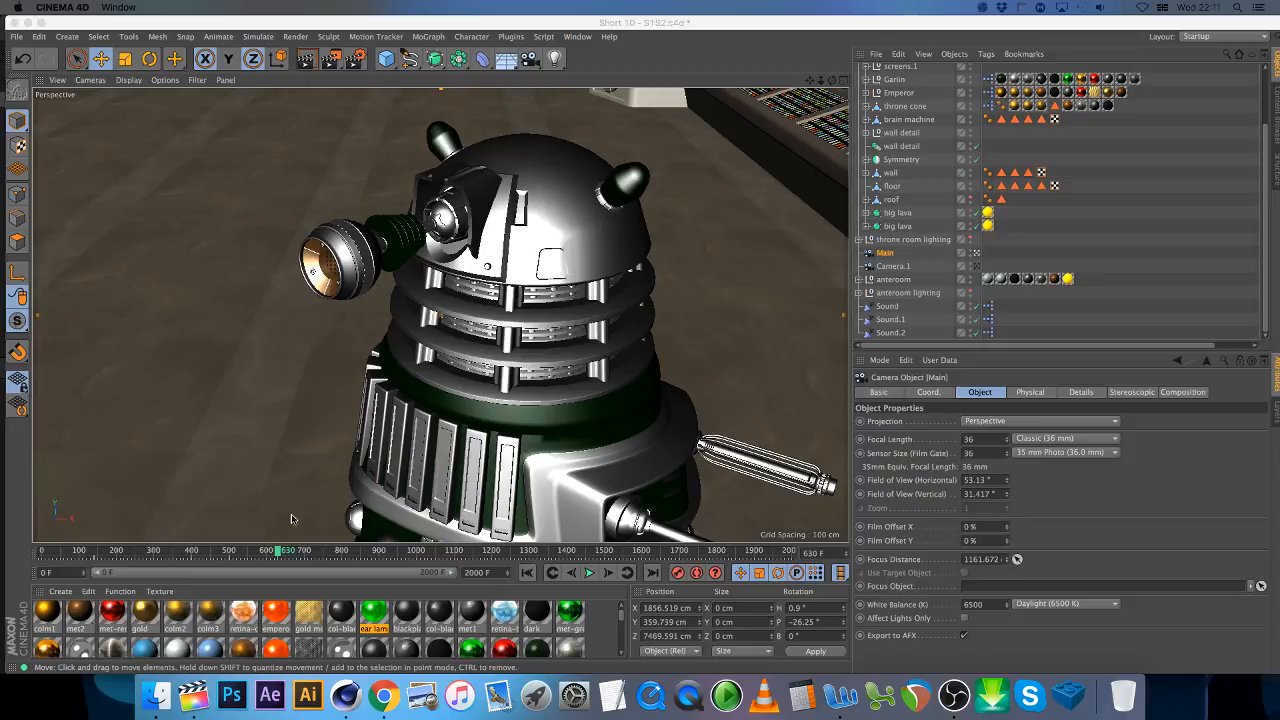
{"action": "left_click", "coordinate": [884, 258]}
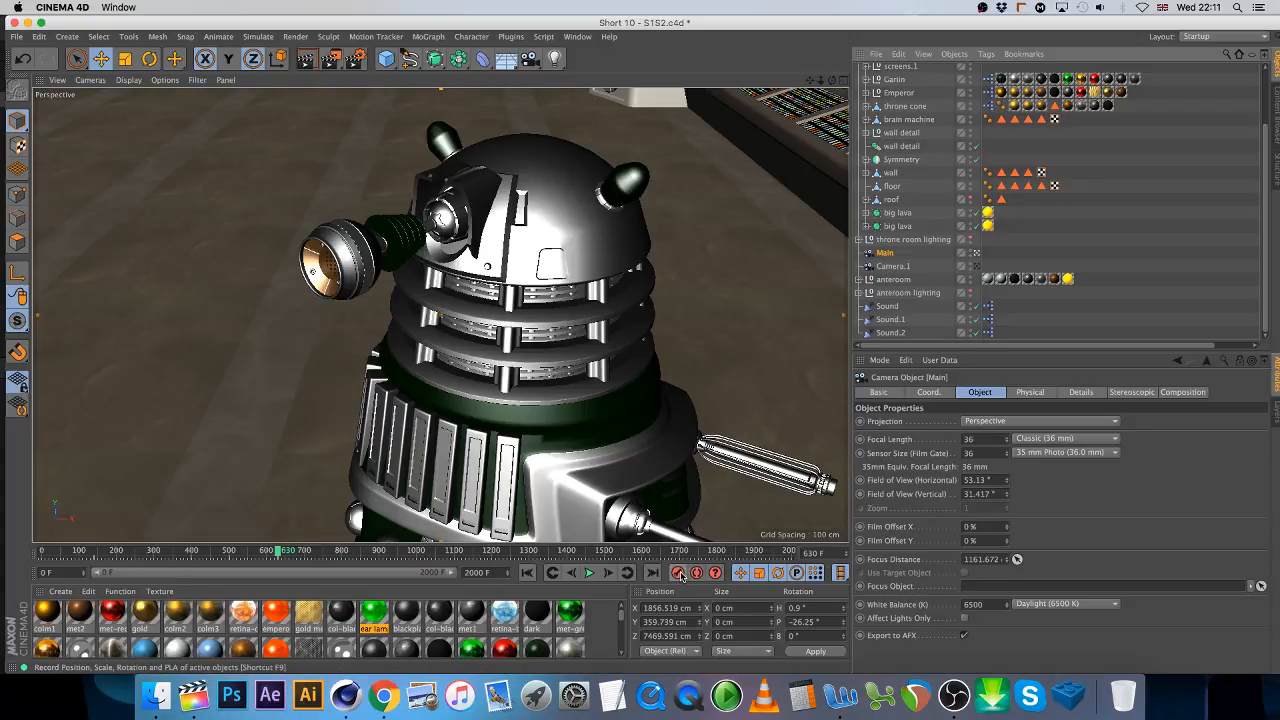
{"action": "left_click", "coordinate": [608, 575]}
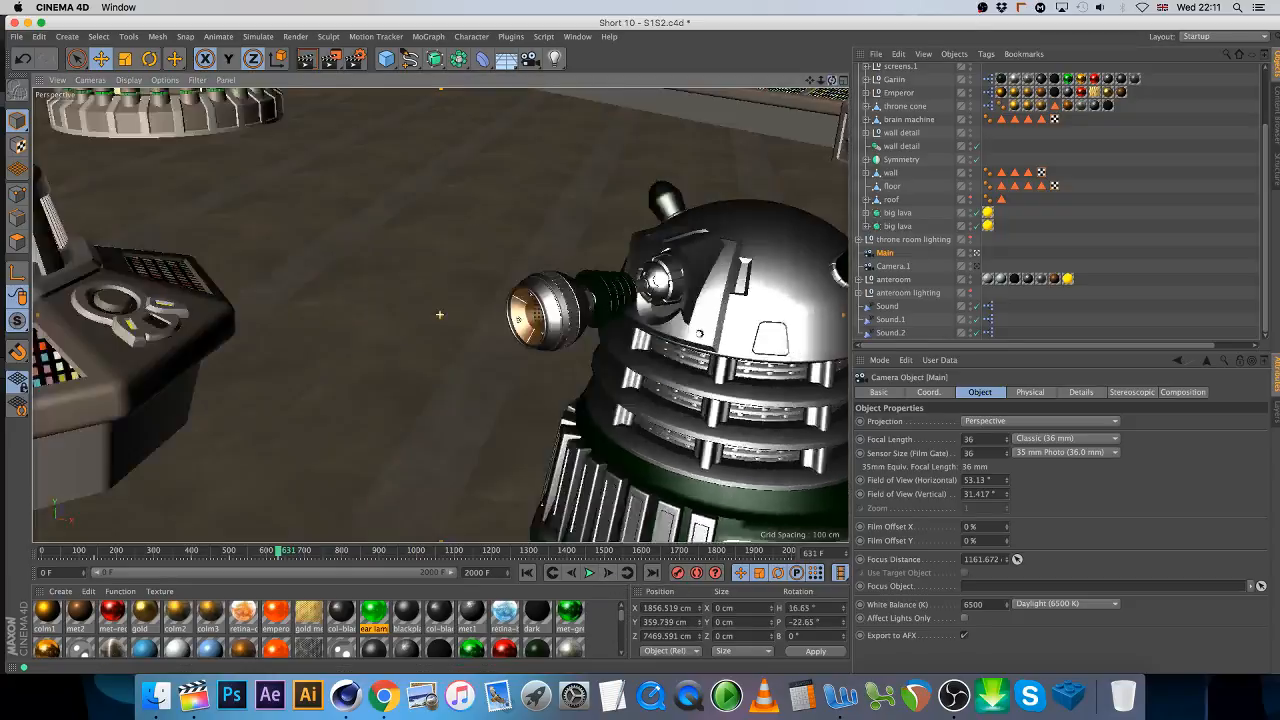
{"action": "left_click_drag", "start_coordinate": [832, 80], "coordinate": [835, 86]}
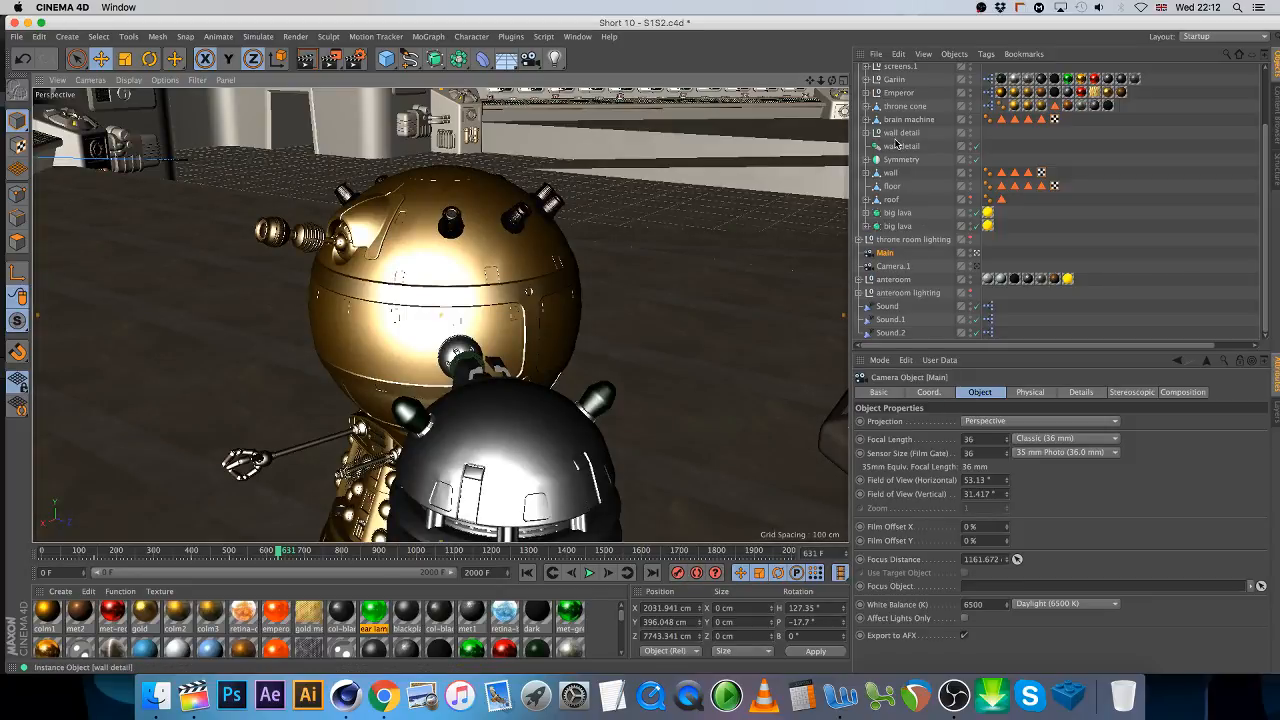
- Record keyframes for the Emperor's Head rotate and eye Pivot at frame 631
{"action": "left_click", "coordinate": [896, 92]}
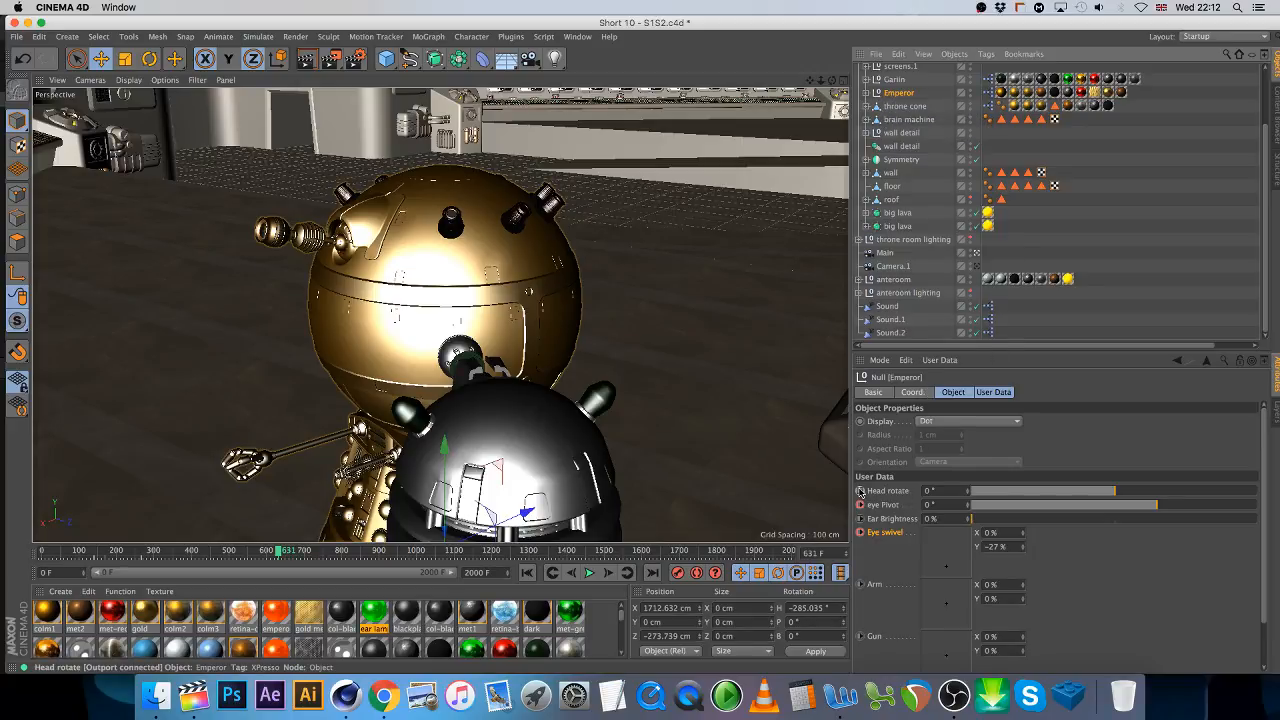
{"action": "left_click", "coordinate": [862, 491]}
{"action": "left_click", "coordinate": [862, 505]}
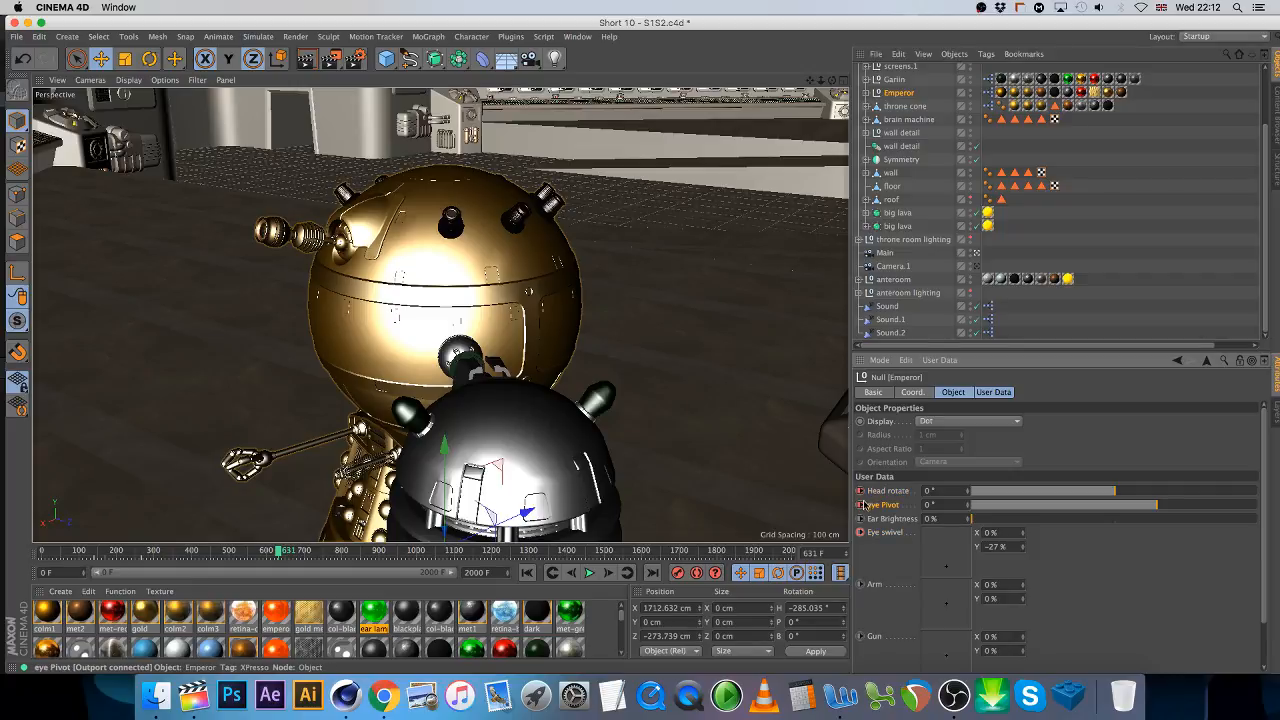
- At frame 687, set the Emperor's Head rotate to 50° and eye Pivot to 17°, and record both keyframes
{"action": "left_click_drag", "start_coordinate": [296, 556], "coordinate": [301, 556]}
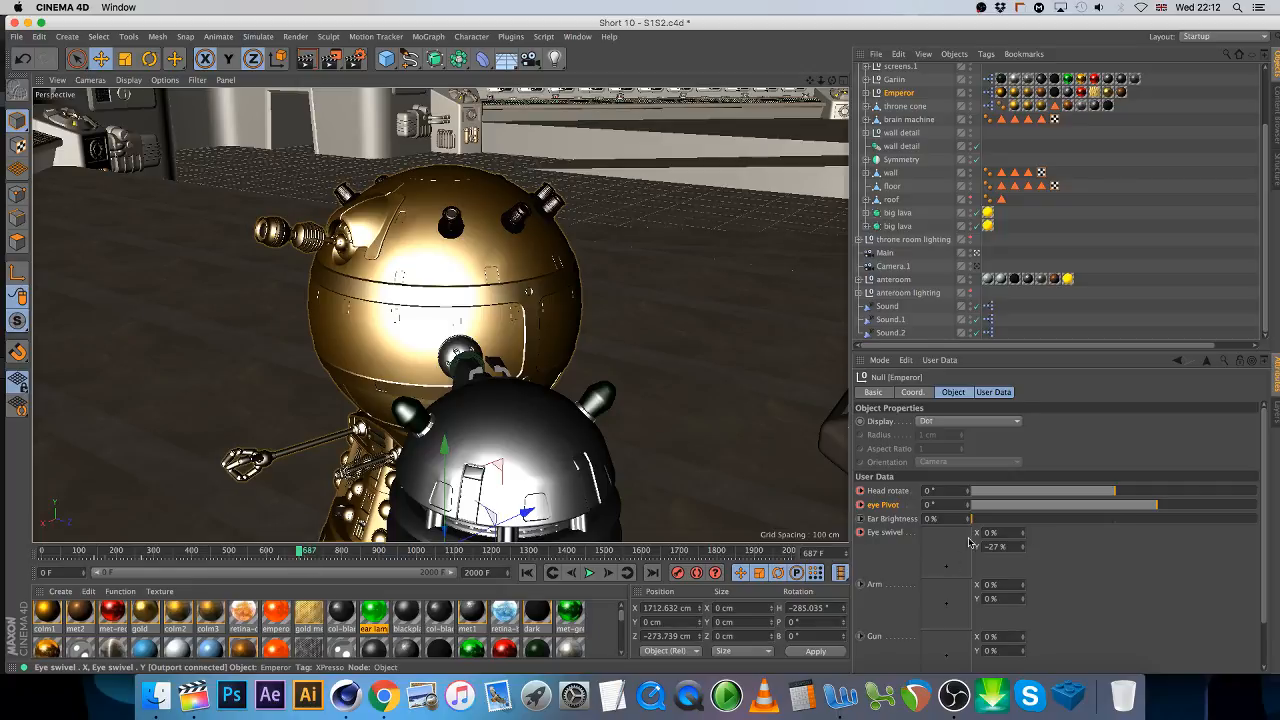
{"action": "left_click_drag", "start_coordinate": [1118, 491], "coordinate": [1214, 505]}
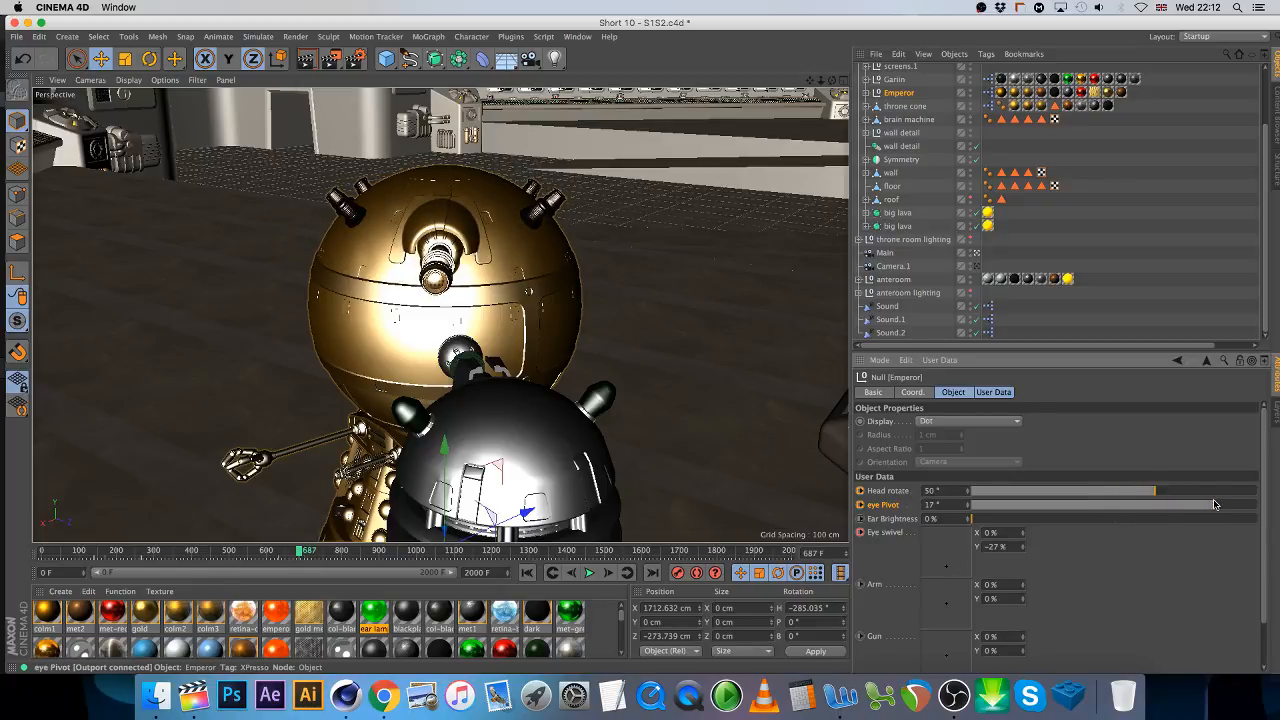
{"action": "left_click", "coordinate": [860, 505]}
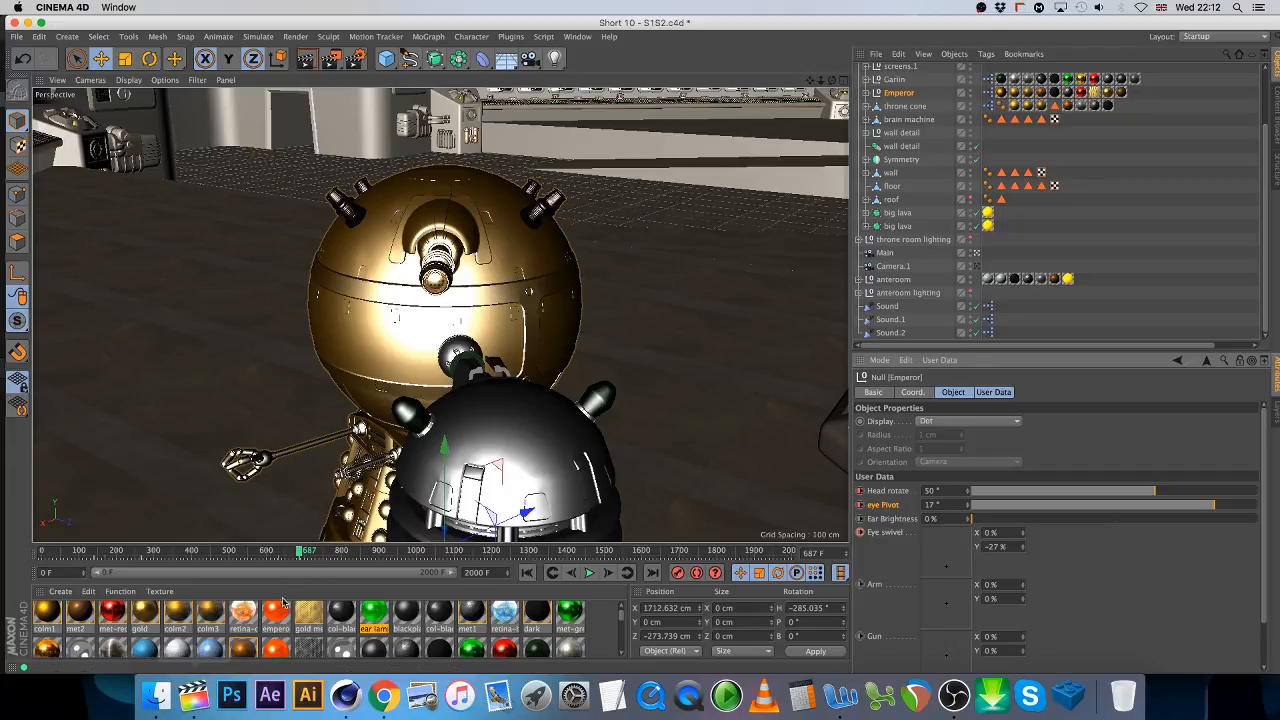
- Go to frame 725 and duplicate the Sound.1 effector, placing the copy below Sound.2
{"action": "left_click_drag", "start_coordinate": [279, 552], "coordinate": [314, 556]}
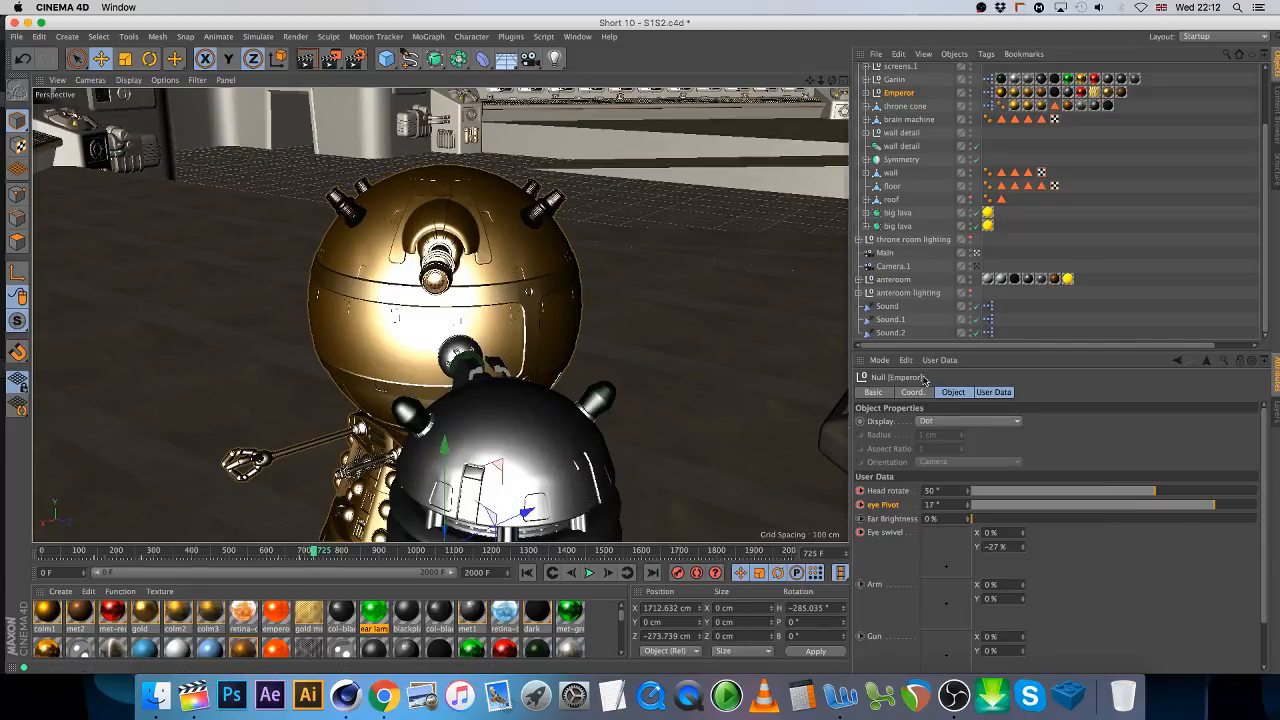
{"action": "left_click", "coordinate": [890, 319]}
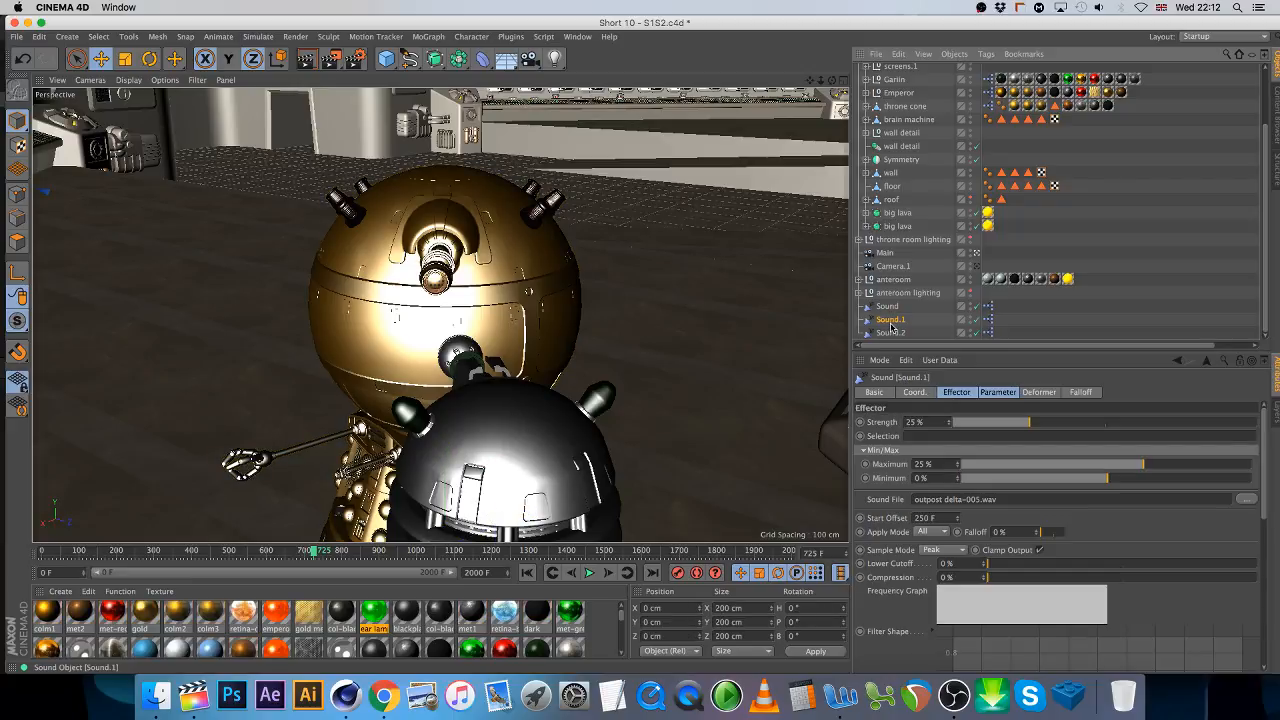
{"action": "scroll", "coordinate": [893, 330], "scroll_direction": "down", "scroll_amount": 1}
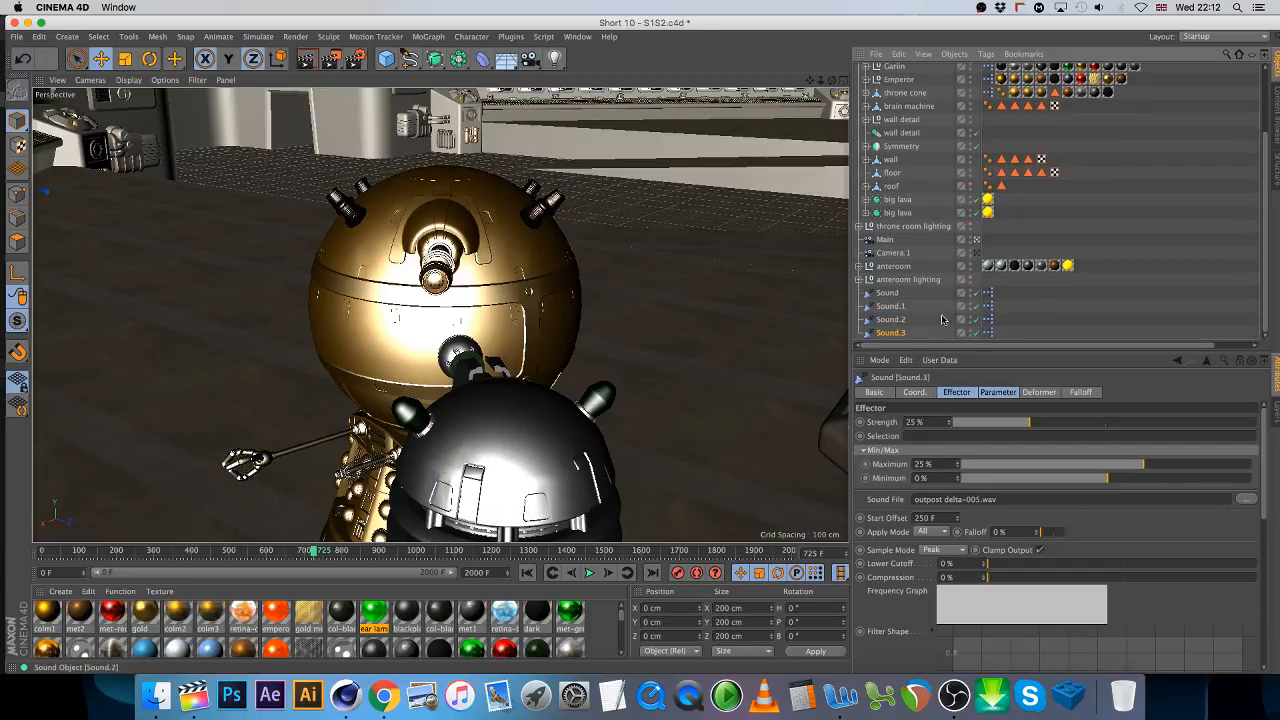
- Set the Sound.3 effector's Start Offset to 725 F and load outpost delta-006.wav, copying the file into the document path
{"action": "left_click", "coordinate": [915, 519]}
{"action": "type", "text": "7"}
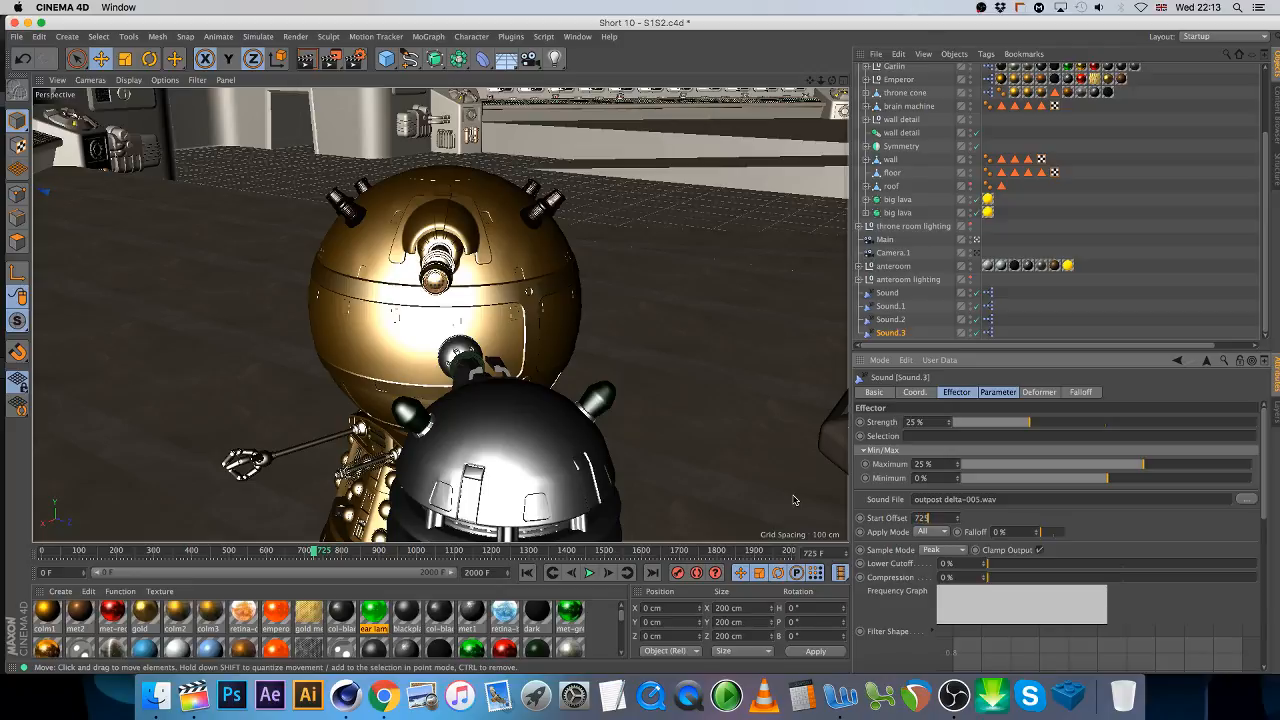
{"action": "left_click", "coordinate": [1245, 498]}
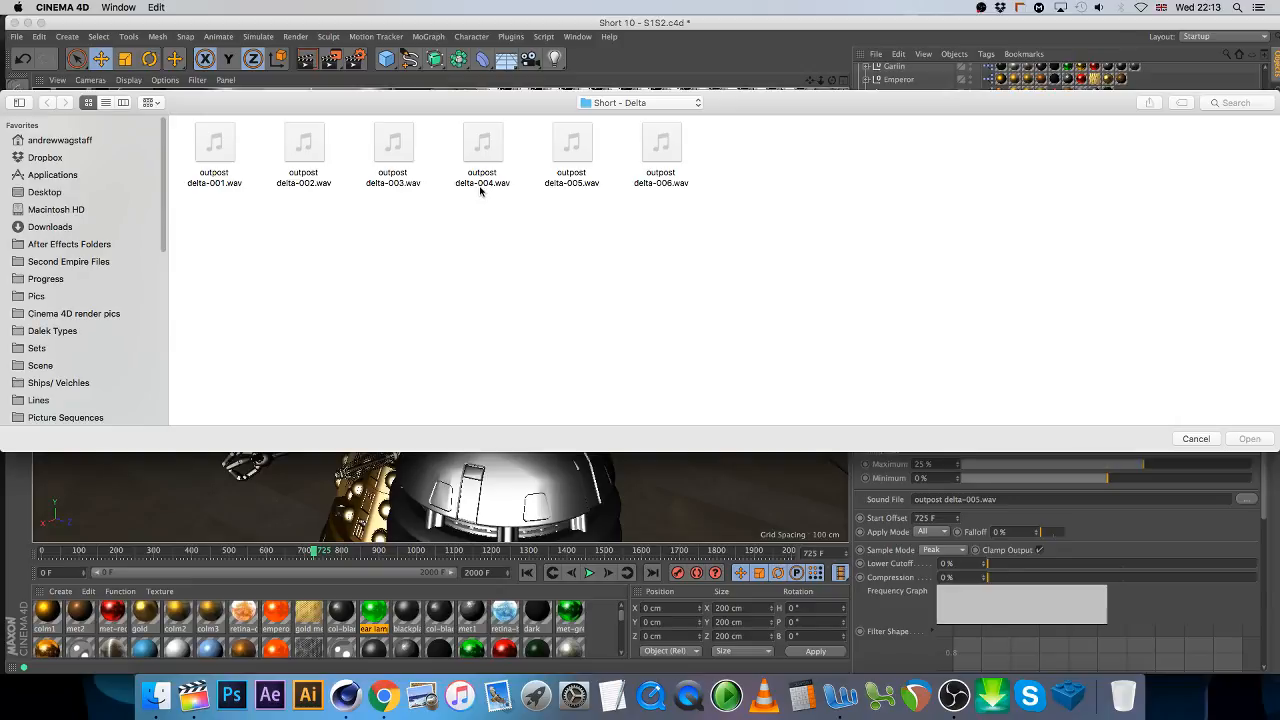
{"action": "double_click", "coordinate": [661, 147]}
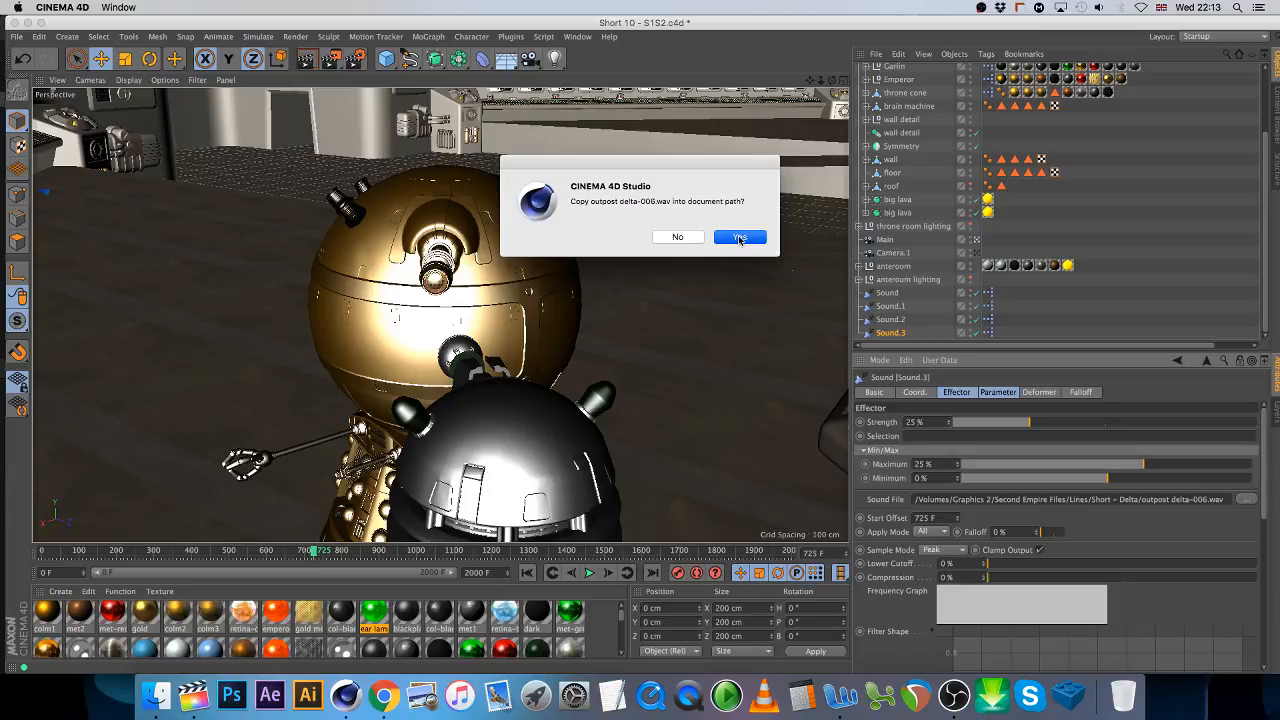
{"action": "left_click", "coordinate": [740, 237]}
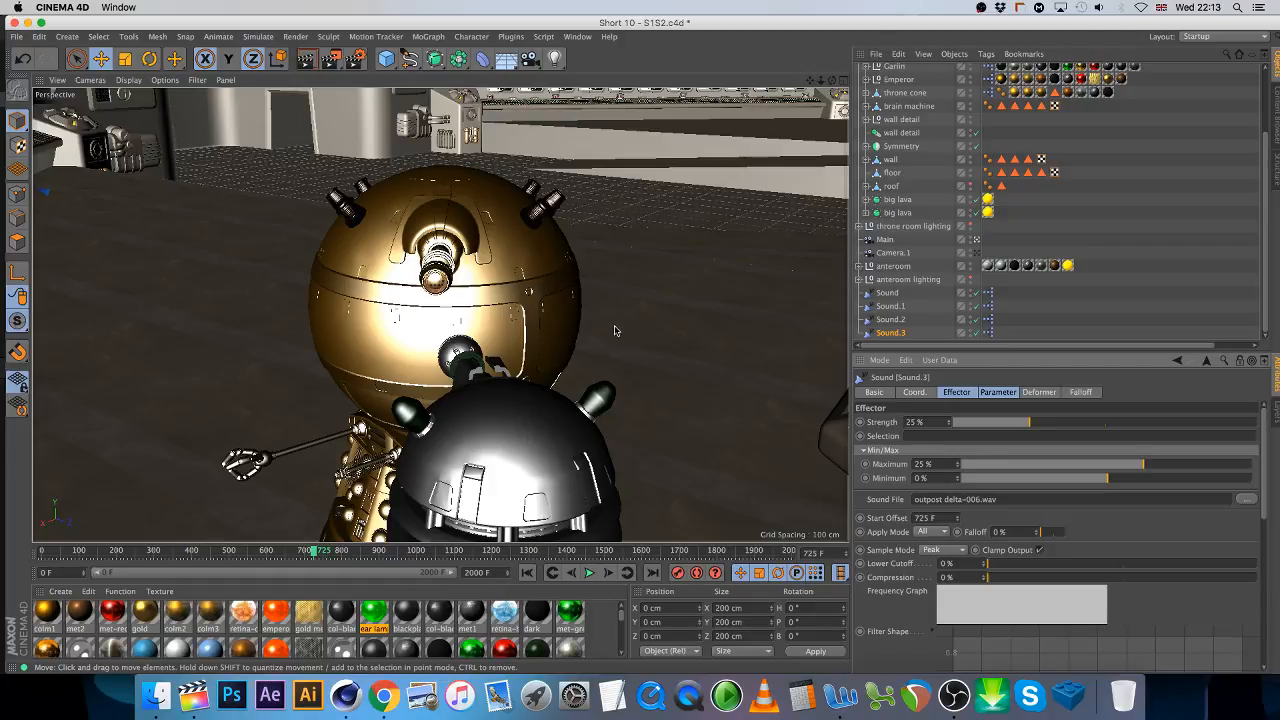
- Go to frame 1000 and duplicate the Sound.1 effector, placing the copy below Sound.3
{"action": "left_click_drag", "start_coordinate": [318, 552], "coordinate": [418, 556]}
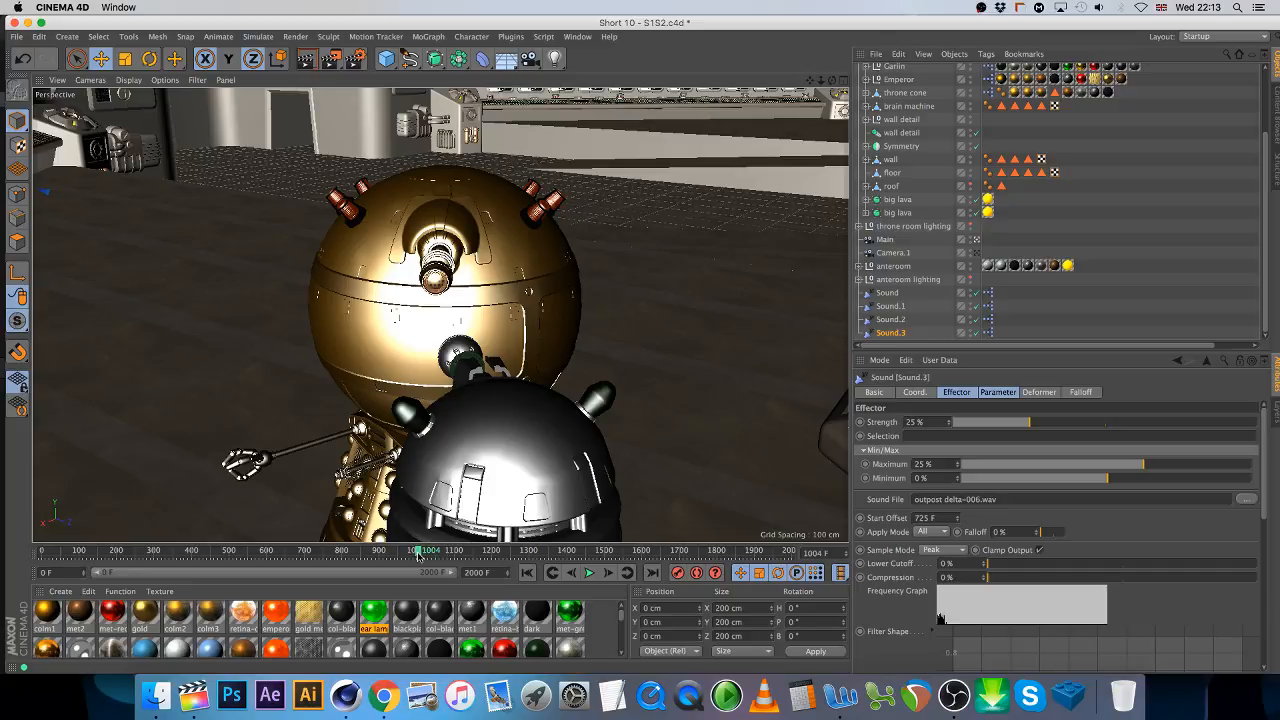
{"action": "left_click", "coordinate": [573, 574]}
{"action": "left_click", "coordinate": [573, 574]}
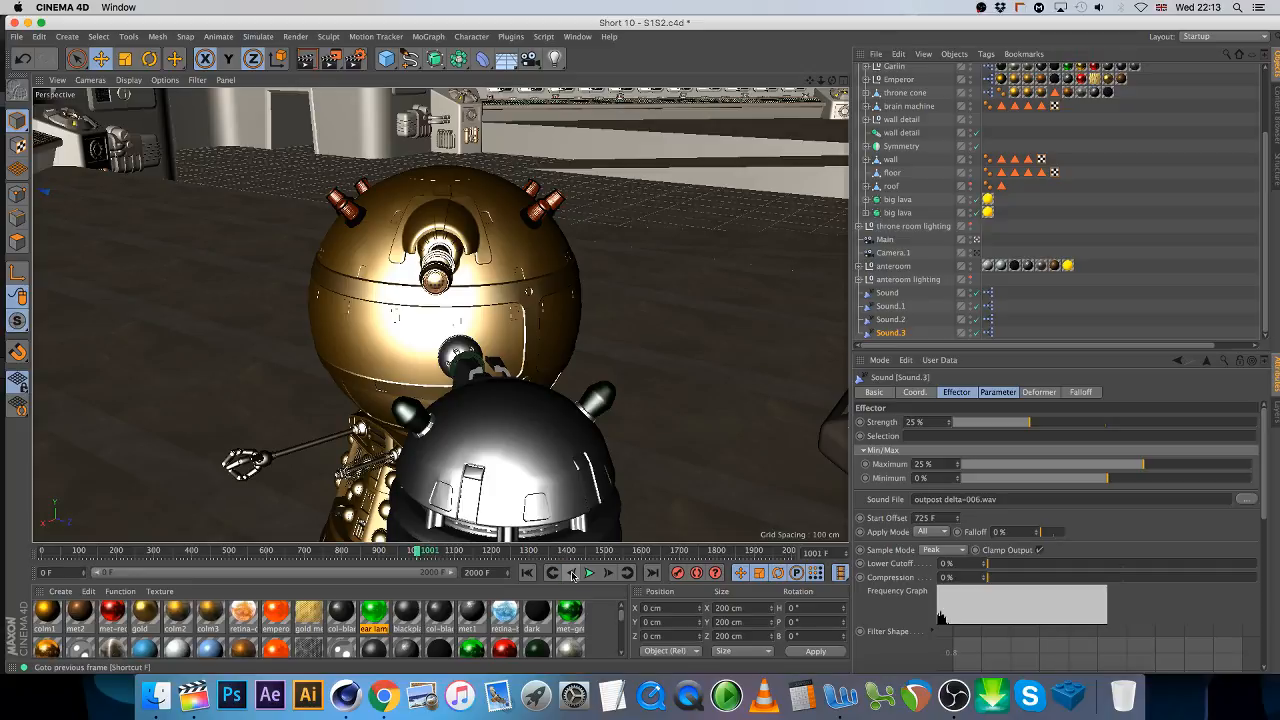
{"action": "left_click", "coordinate": [573, 574]}
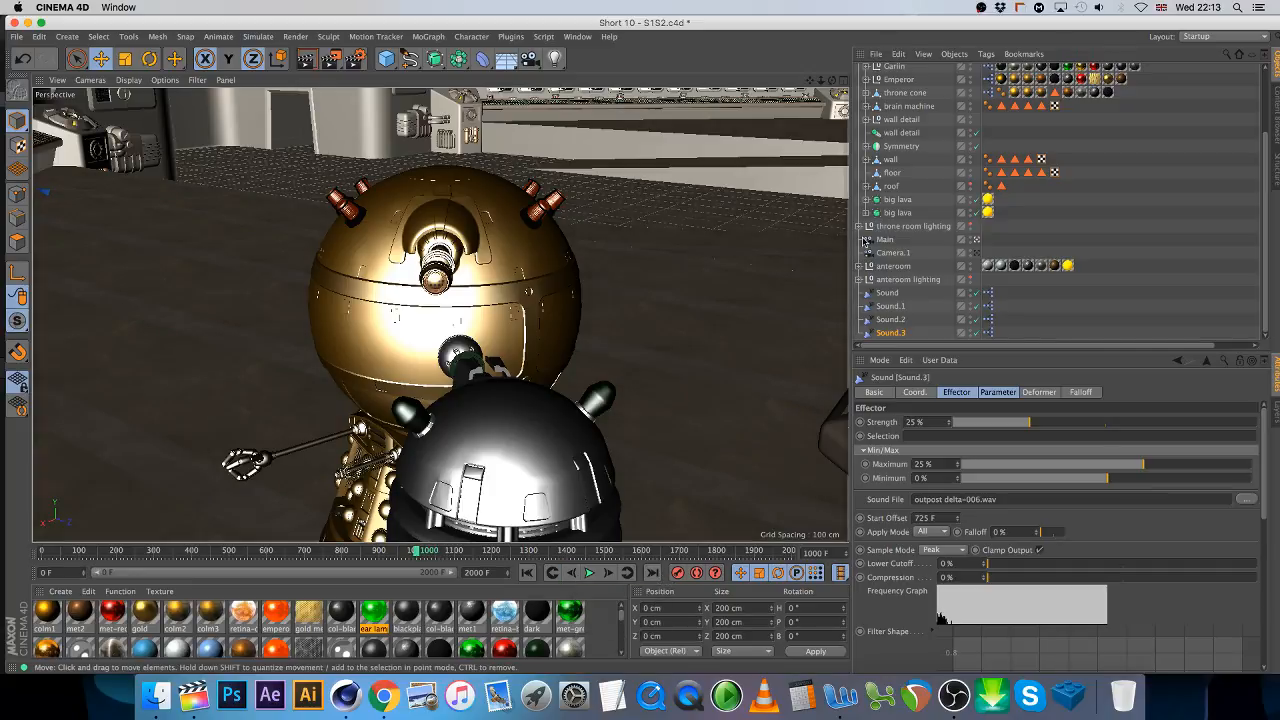
{"action": "left_click", "coordinate": [891, 306]}
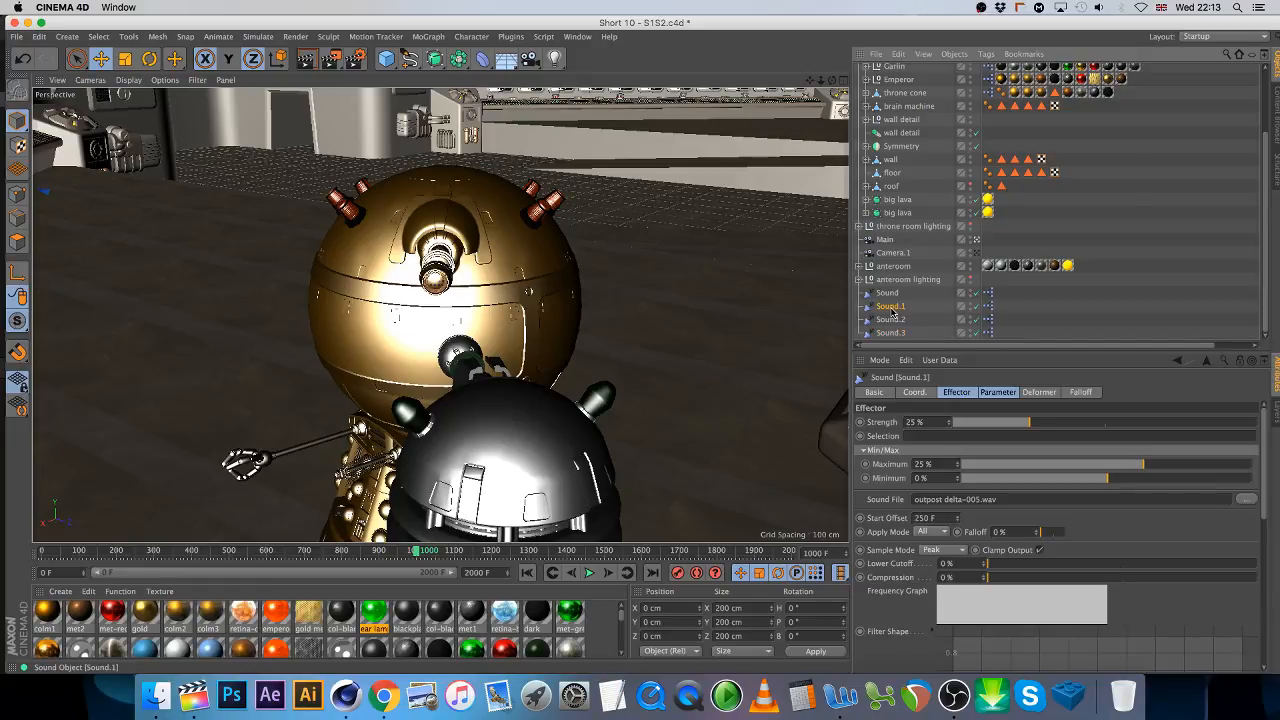
{"action": "left_click_drag", "start_coordinate": [892, 310], "coordinate": [901, 344], "text": "ctrl"}
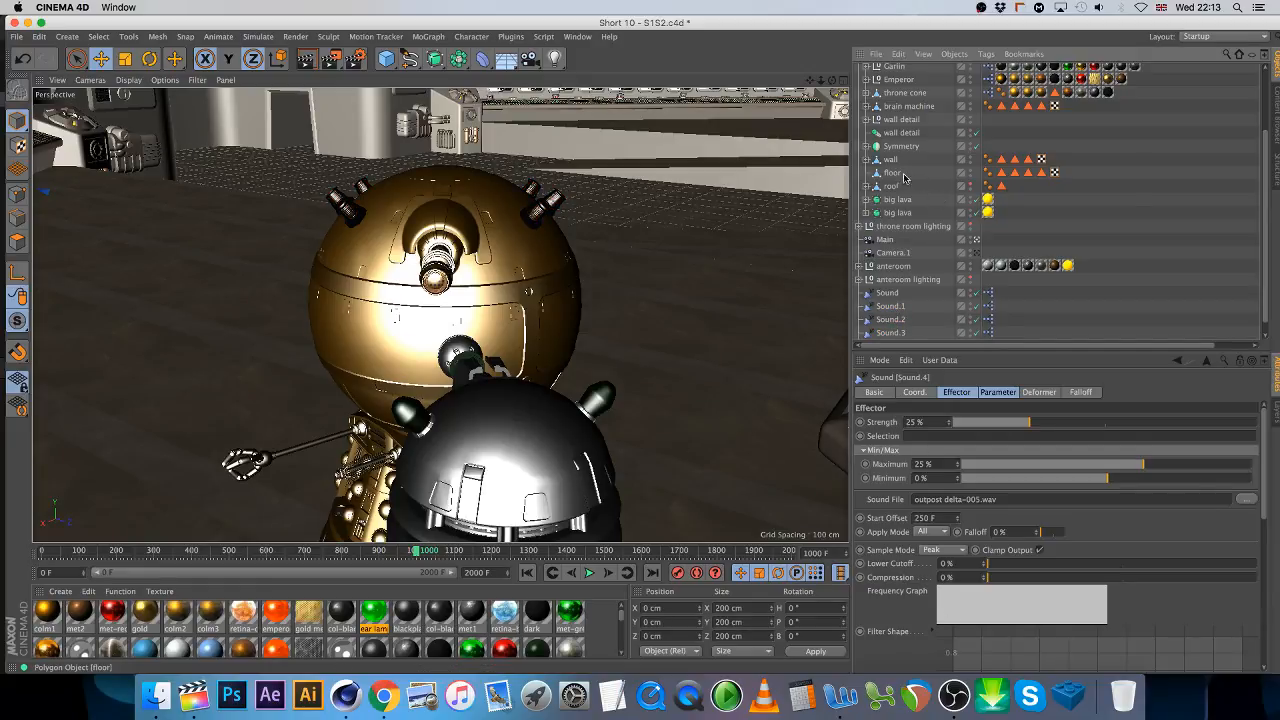
- Hold the Main camera to frame 1000, and at frame 1001 reframe it on the green Dalek at about X 1898, Y 318, Z 7476 cm
{"action": "left_click", "coordinate": [884, 240]}
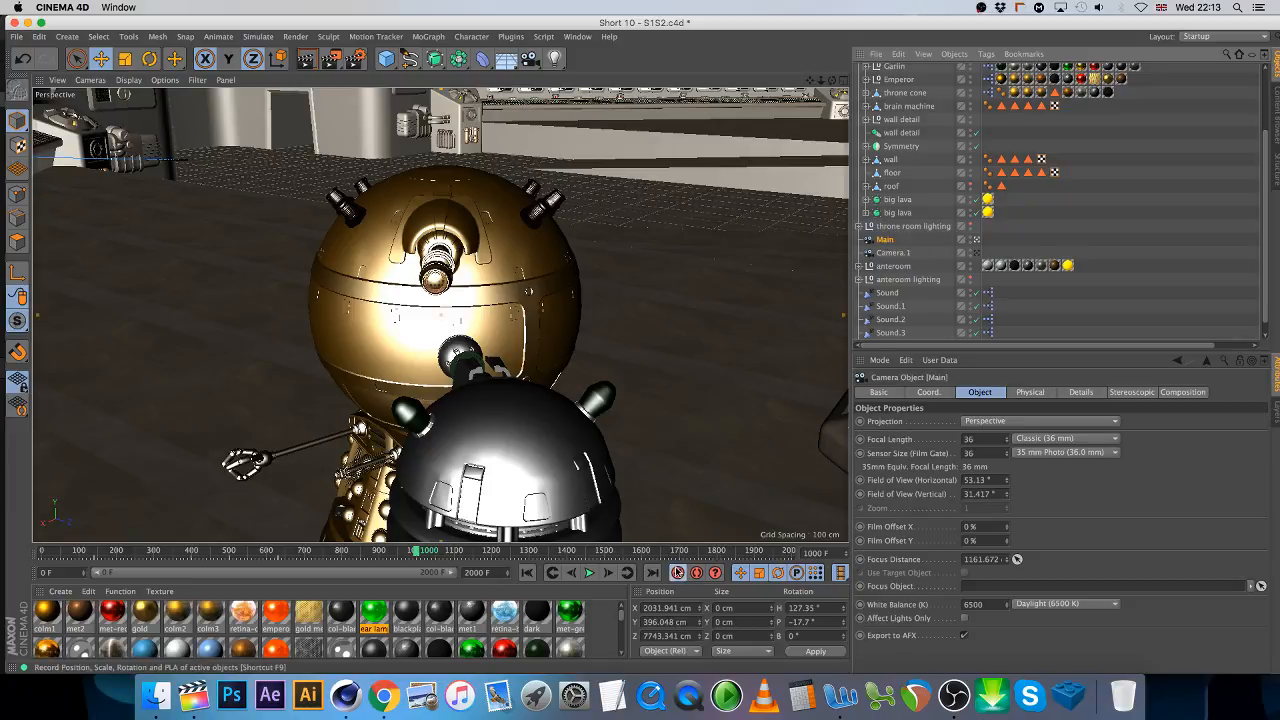
{"action": "left_click", "coordinate": [615, 574]}
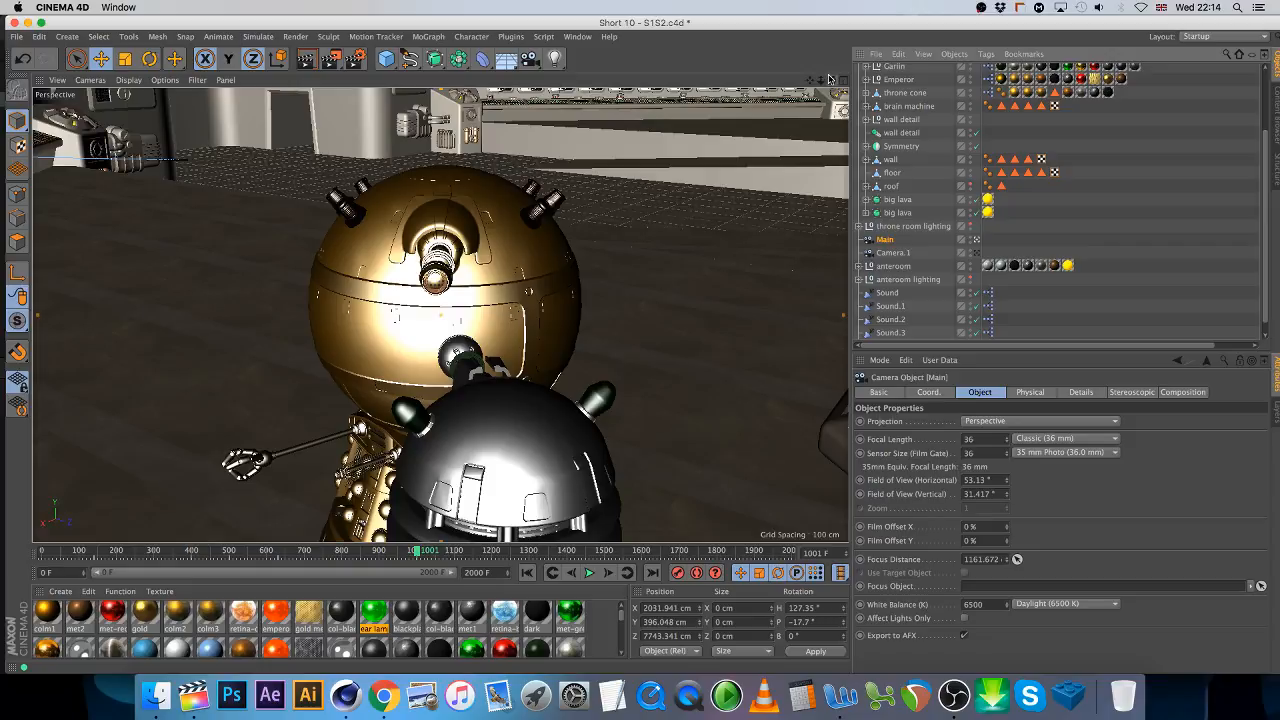
{"action": "left_click_drag", "start_coordinate": [829, 80], "coordinate": [816, 82]}
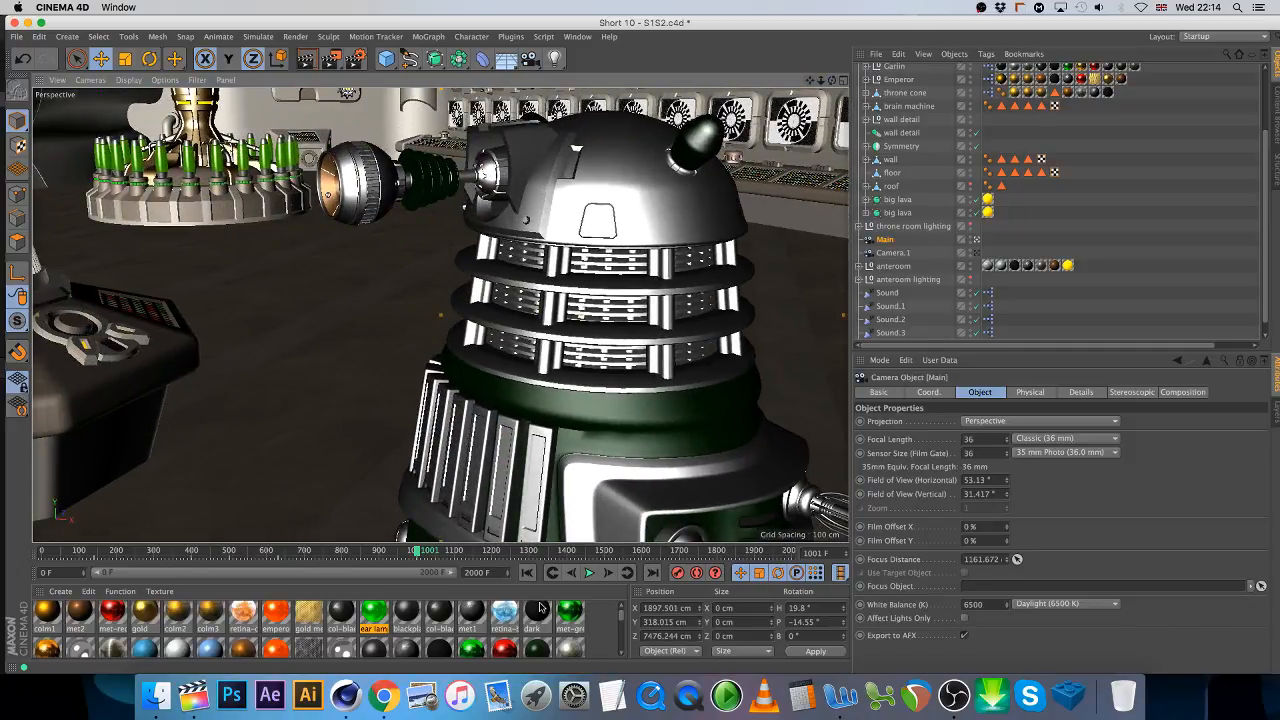
- Set the Sound.4 effector's Start Offset to 1010 F
{"action": "left_click", "coordinate": [893, 332]}
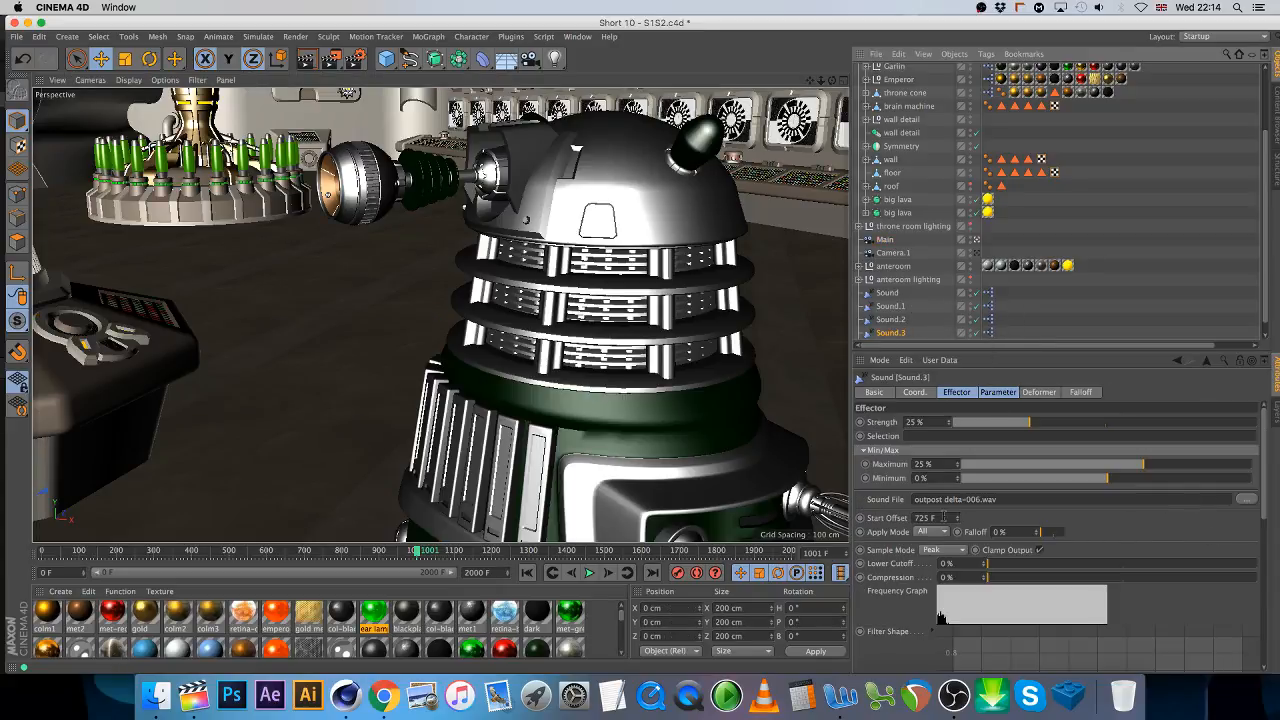
{"action": "left_click", "coordinate": [890, 320]}
{"action": "scroll", "coordinate": [893, 337], "scroll_direction": "down", "scroll_amount": 1}
{"action": "left_click", "coordinate": [889, 332]}
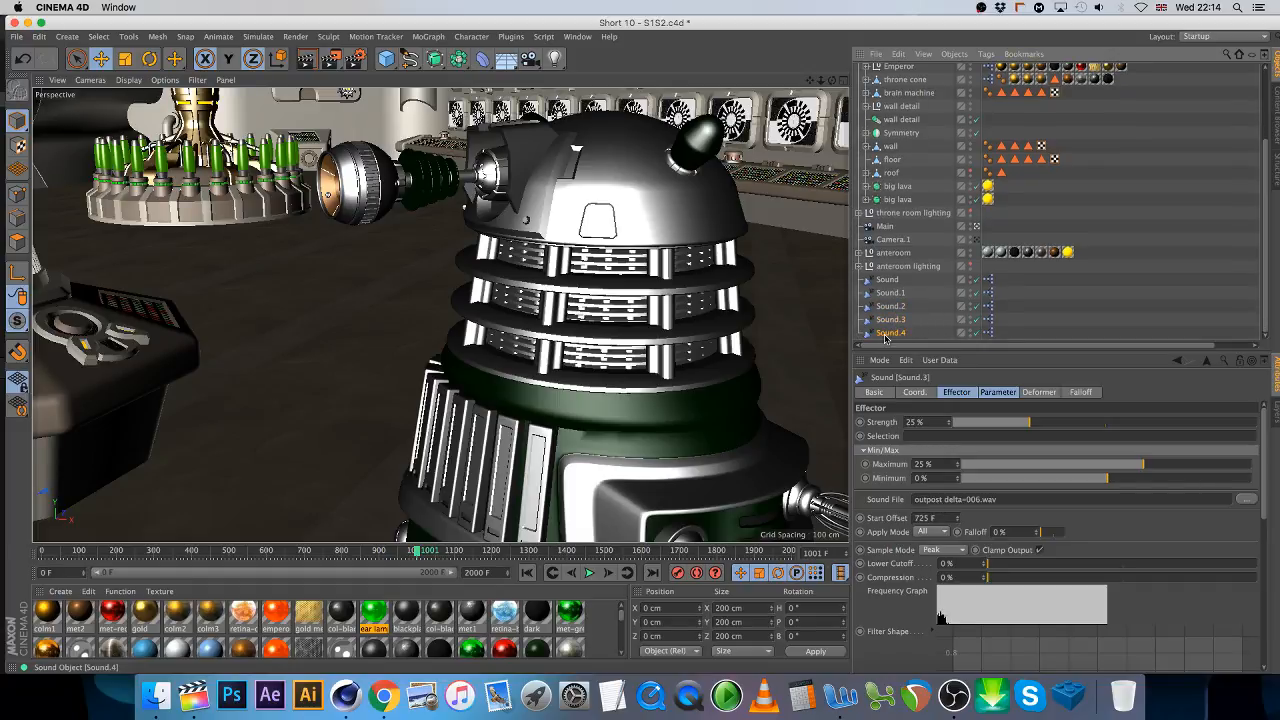
{"action": "left_click", "coordinate": [945, 517]}
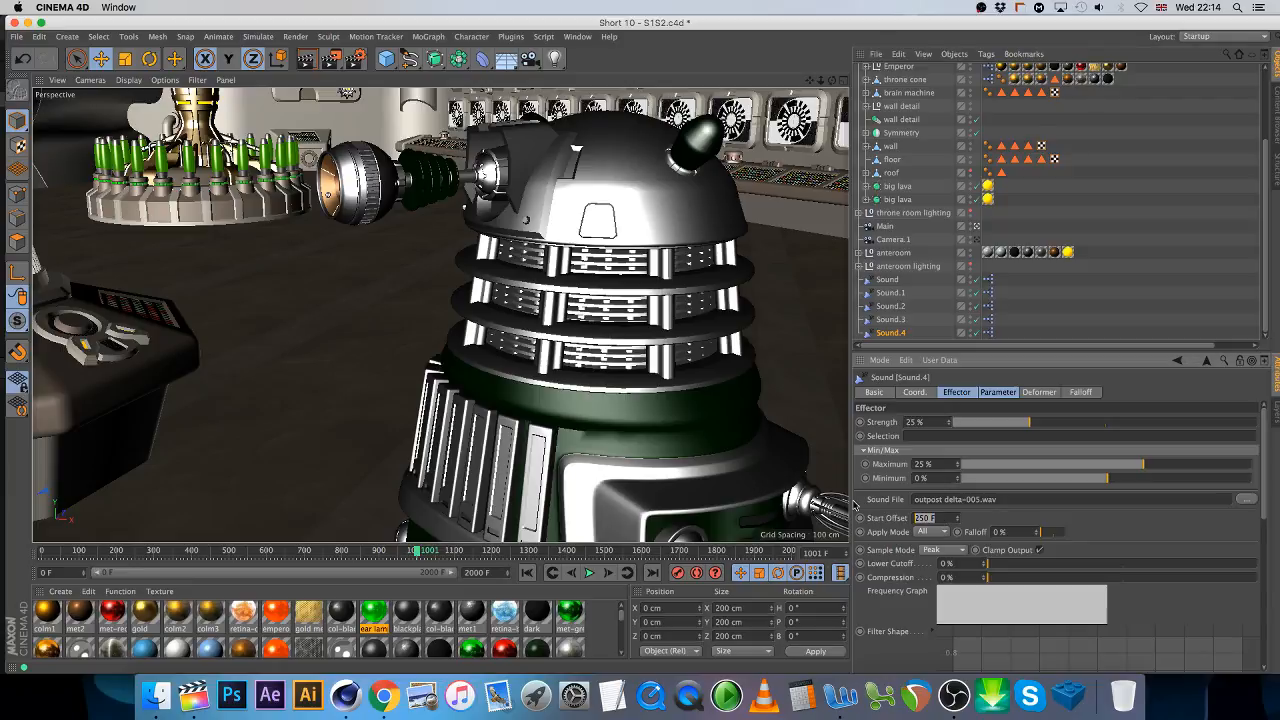
{"action": "type", "text": "101"}
- Load outpost delta-003.wav into the Sound.4 effector, replacing the file in the document path
{"action": "left_click", "coordinate": [1246, 500]}
{"action": "double_click", "coordinate": [398, 147]}
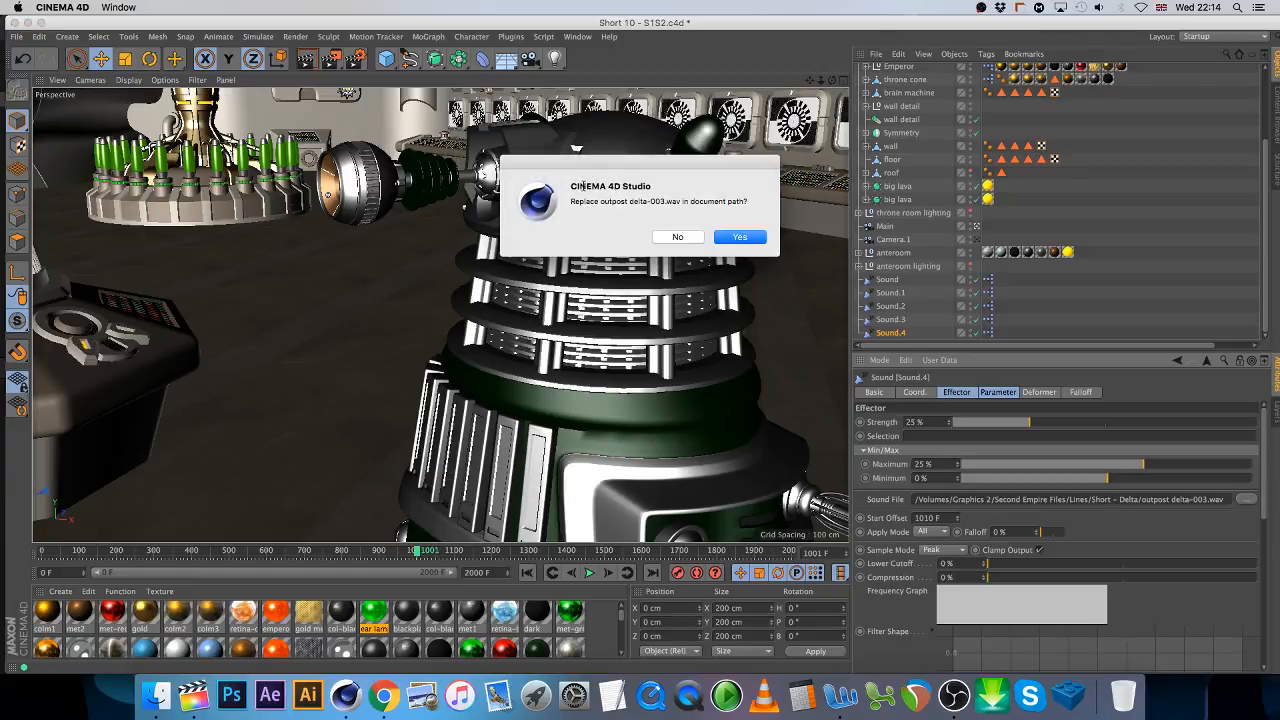
{"action": "left_click", "coordinate": [740, 237]}
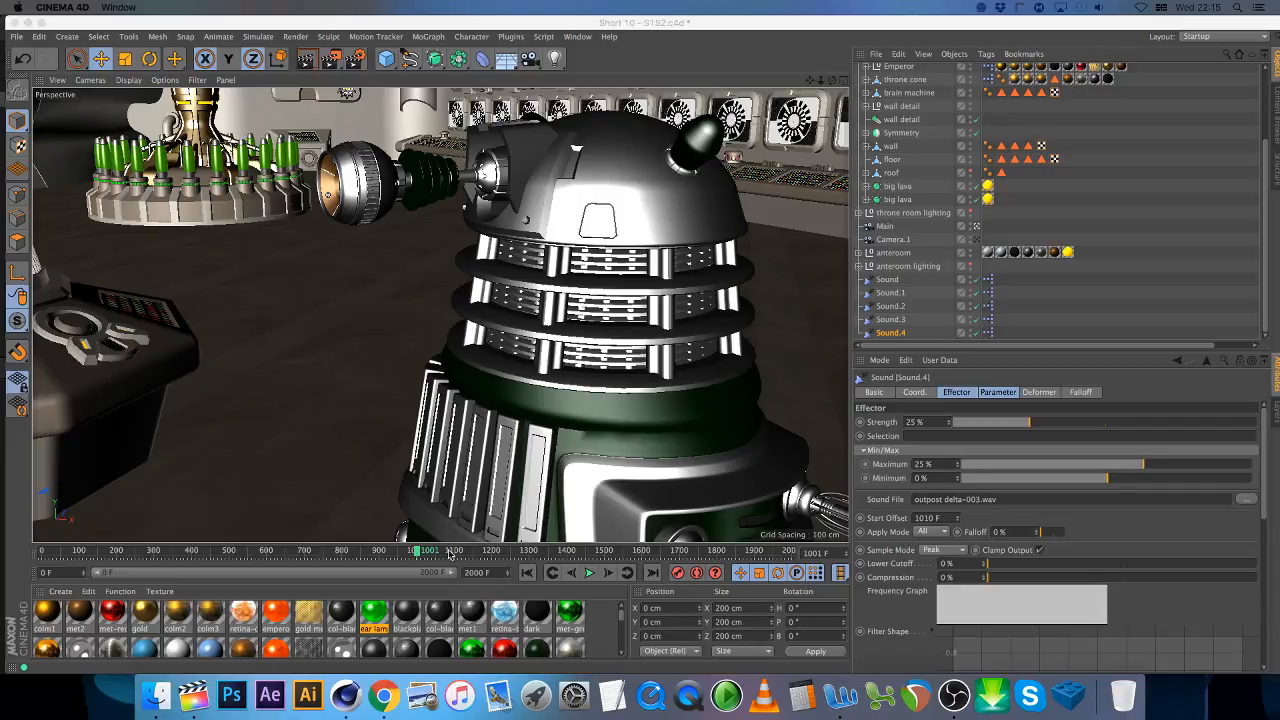
- Load outpost delta-004.wav as Sound.4's sound file, copying it into the document path
{"action": "left_click_drag", "start_coordinate": [420, 554], "coordinate": [466, 553]}
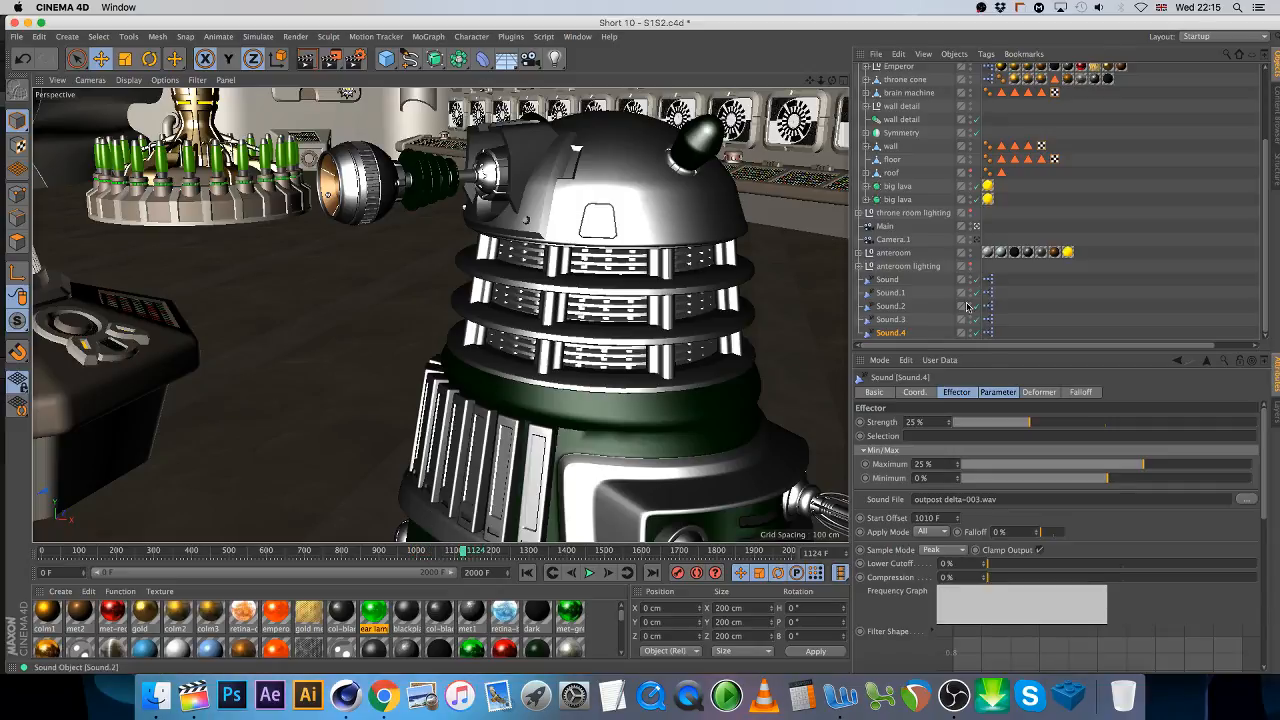
{"action": "left_click", "coordinate": [1252, 502]}
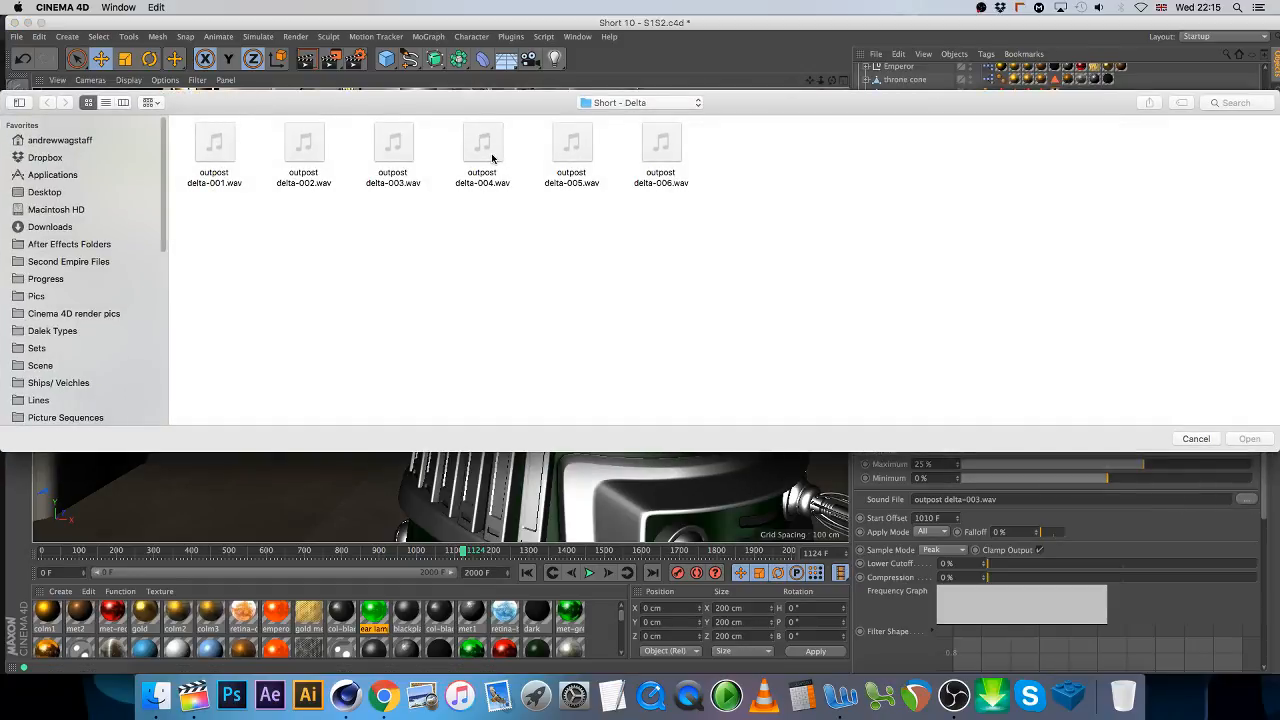
{"action": "double_click", "coordinate": [484, 150]}
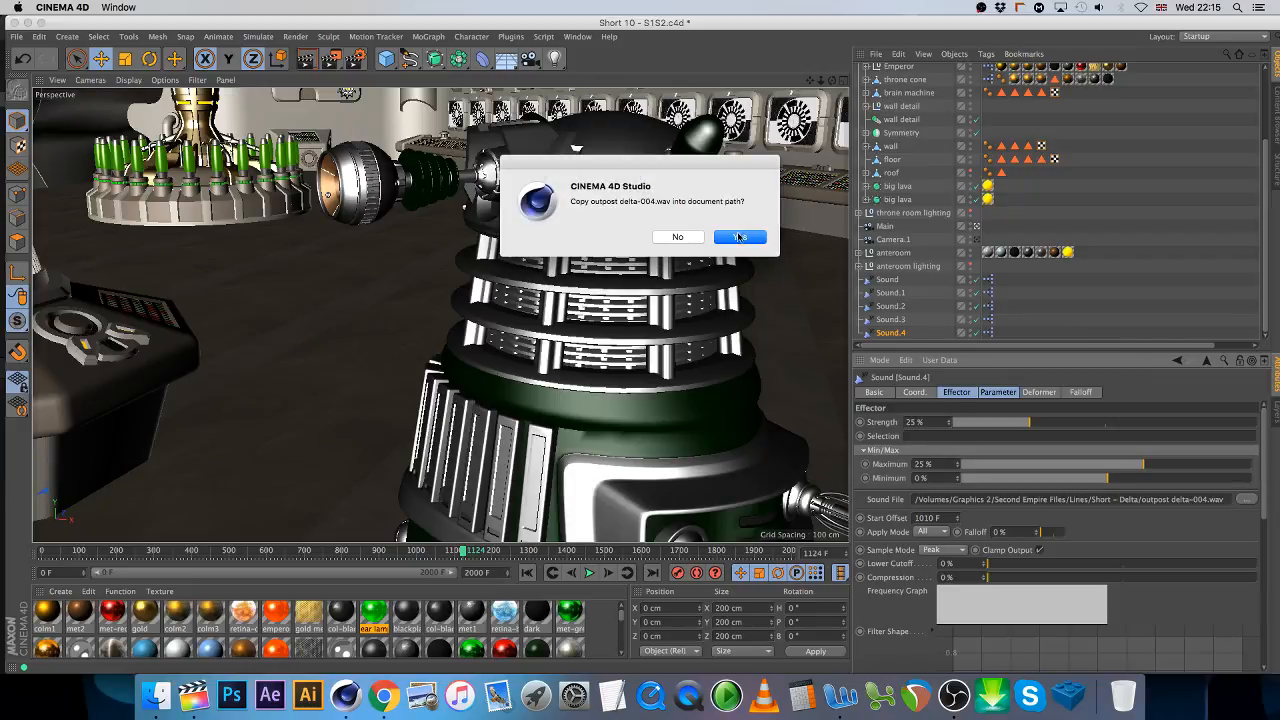
{"action": "left_click", "coordinate": [739, 238]}
- Check the sound files and start offsets of the Sound effectors, previewing the ear lamps at frames 1092 and 135
{"action": "left_click_drag", "start_coordinate": [419, 552], "coordinate": [454, 552]}
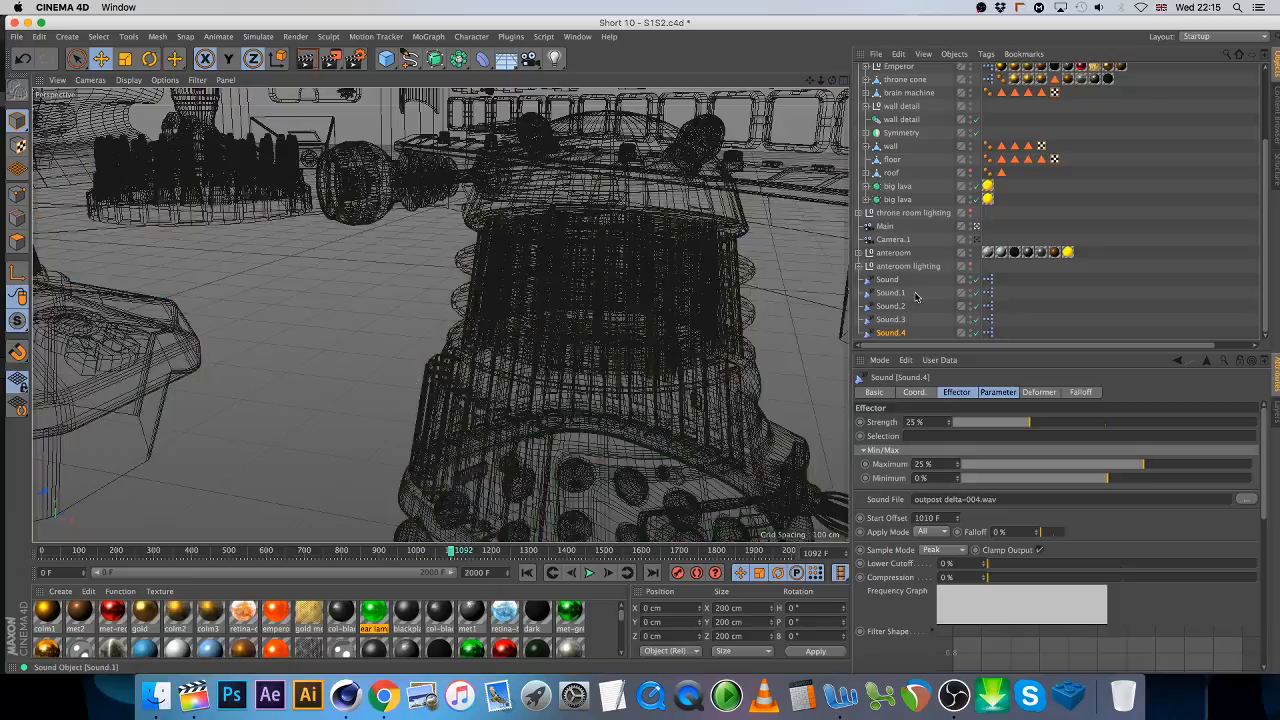
{"action": "left_click", "coordinate": [898, 319]}
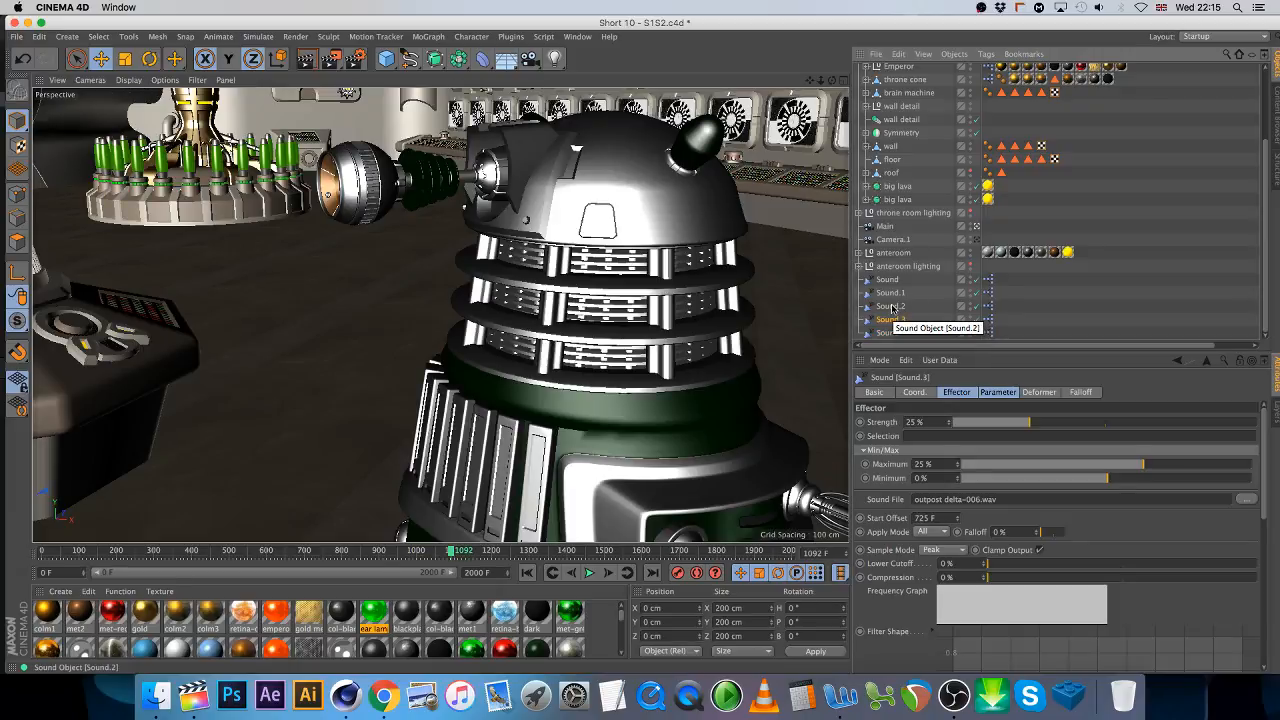
{"action": "left_click", "coordinate": [891, 306]}
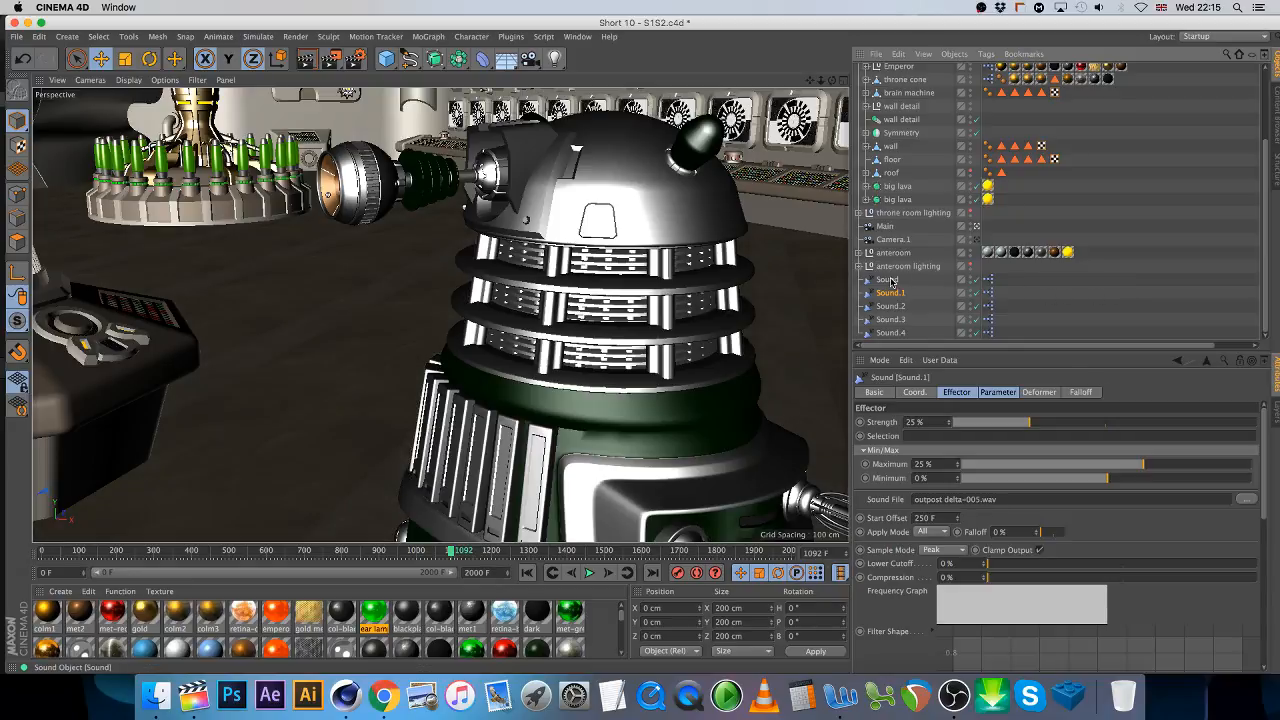
{"action": "left_click_drag", "start_coordinate": [79, 552], "coordinate": [93, 551]}
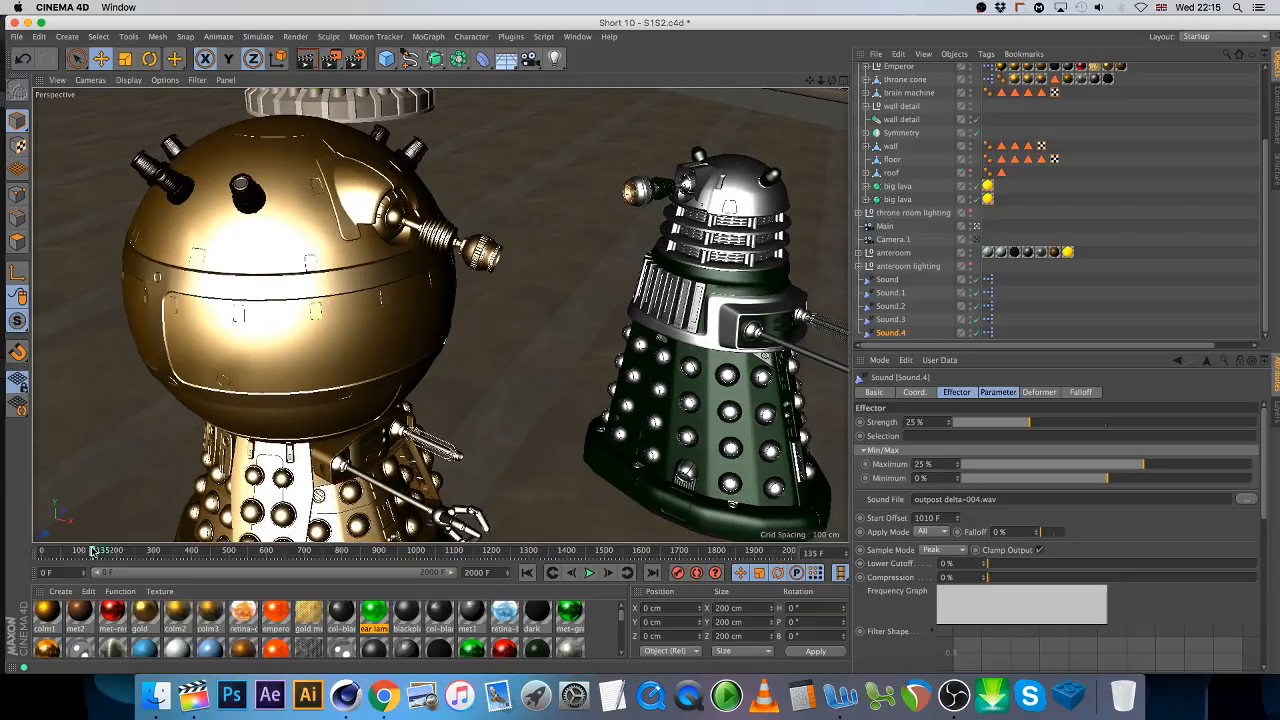
{"action": "left_click", "coordinate": [887, 280]}
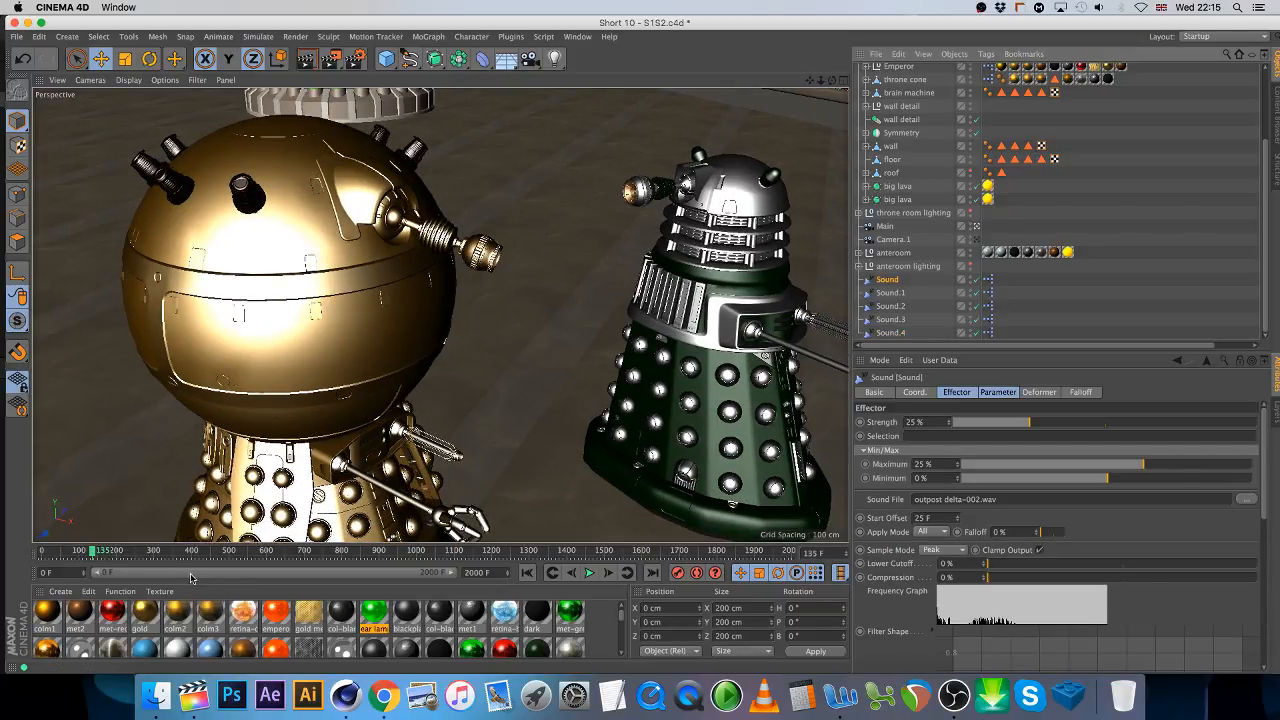
- Select the Sound.2, Sound.3 and Sound.4 effectors together and show their basic properties
{"action": "left_click", "coordinate": [890, 306]}
{"action": "left_click", "coordinate": [891, 333], "text": "shift"}
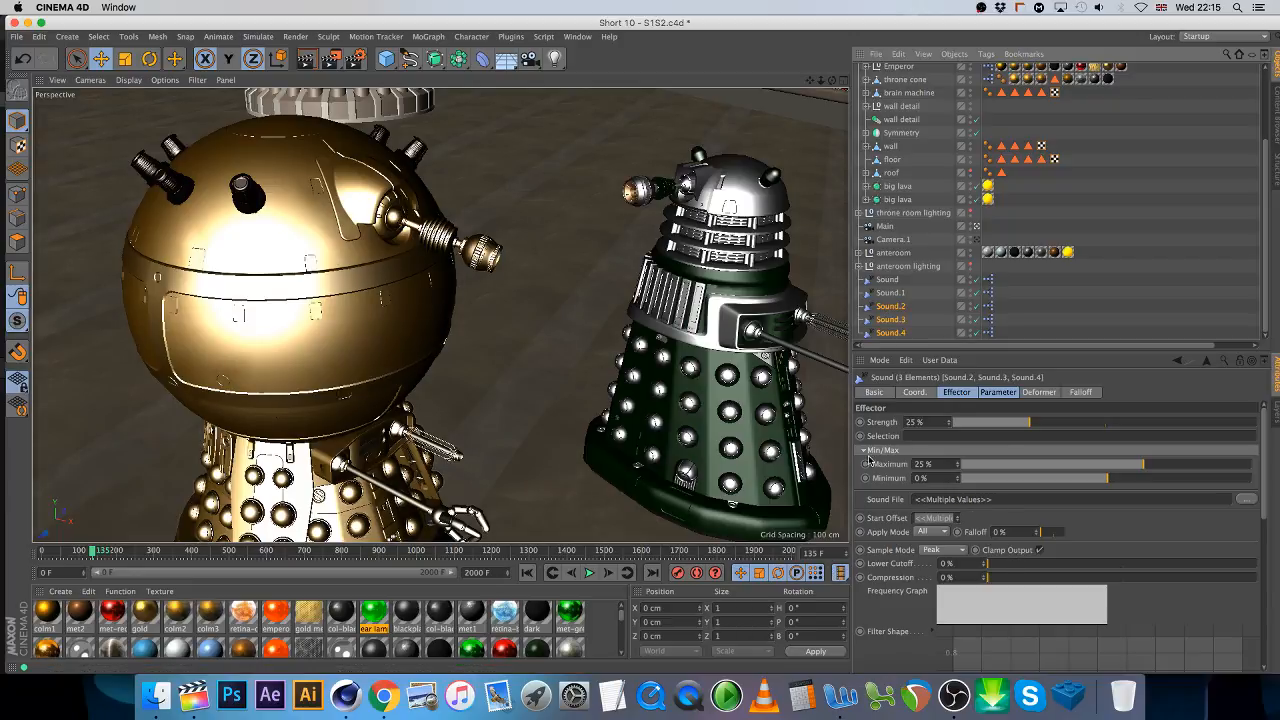
{"action": "left_click", "coordinate": [873, 393]}
- Try switching the editor and renderer visibility of the three selected effectors off and on, and restore both to Default
{"action": "left_click", "coordinate": [968, 452]}
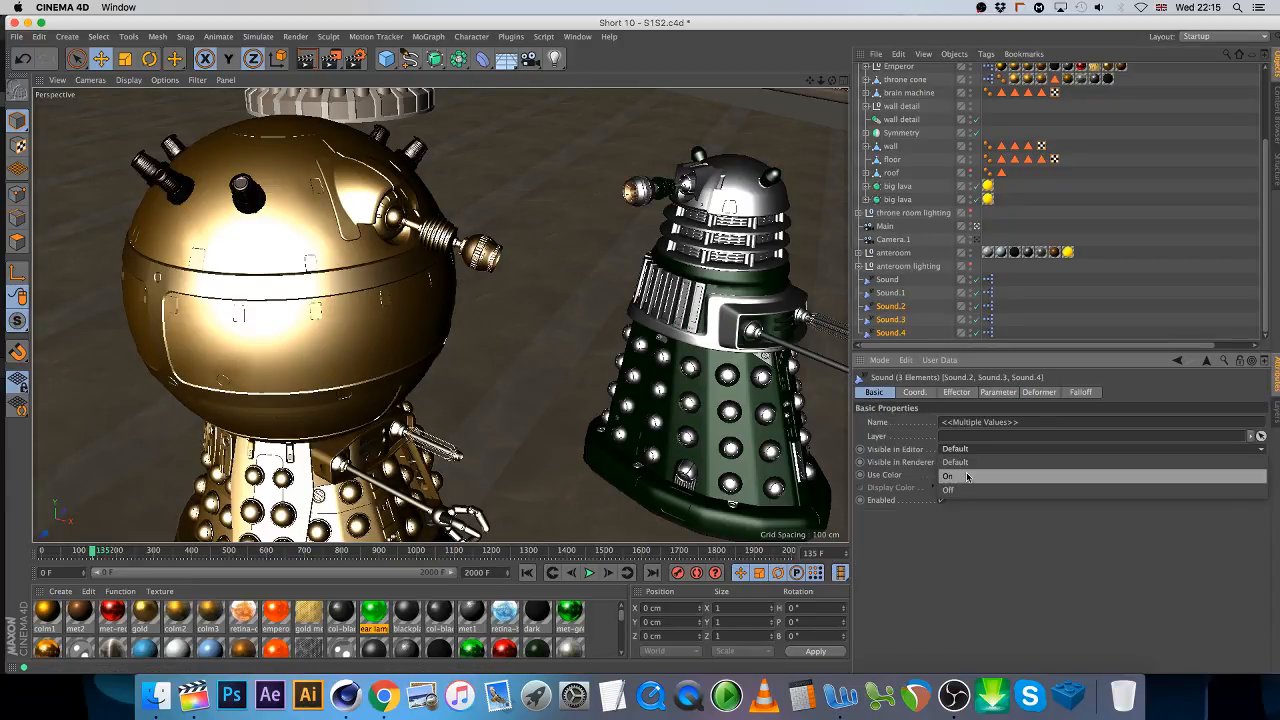
{"action": "left_click", "coordinate": [960, 488]}
{"action": "left_click", "coordinate": [960, 462]}
{"action": "left_click", "coordinate": [962, 505]}
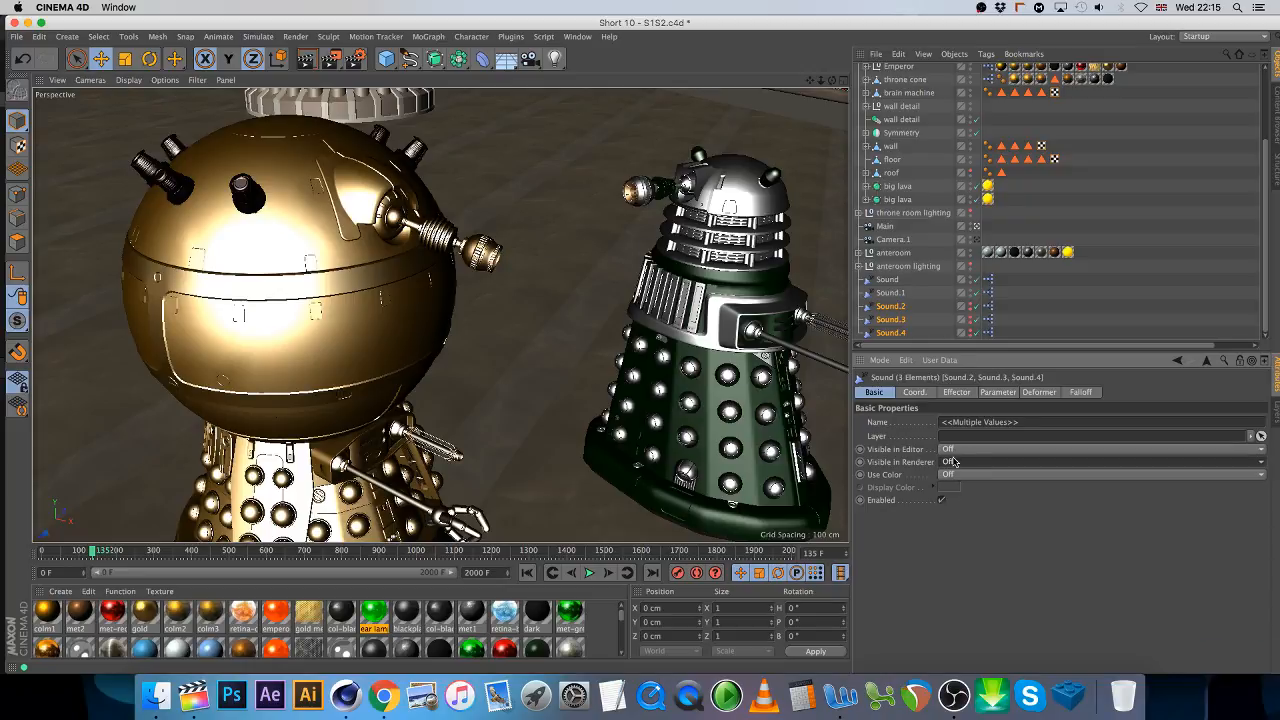
{"action": "left_click", "coordinate": [951, 450]}
{"action": "left_click", "coordinate": [960, 475]}
{"action": "left_click", "coordinate": [954, 451]}
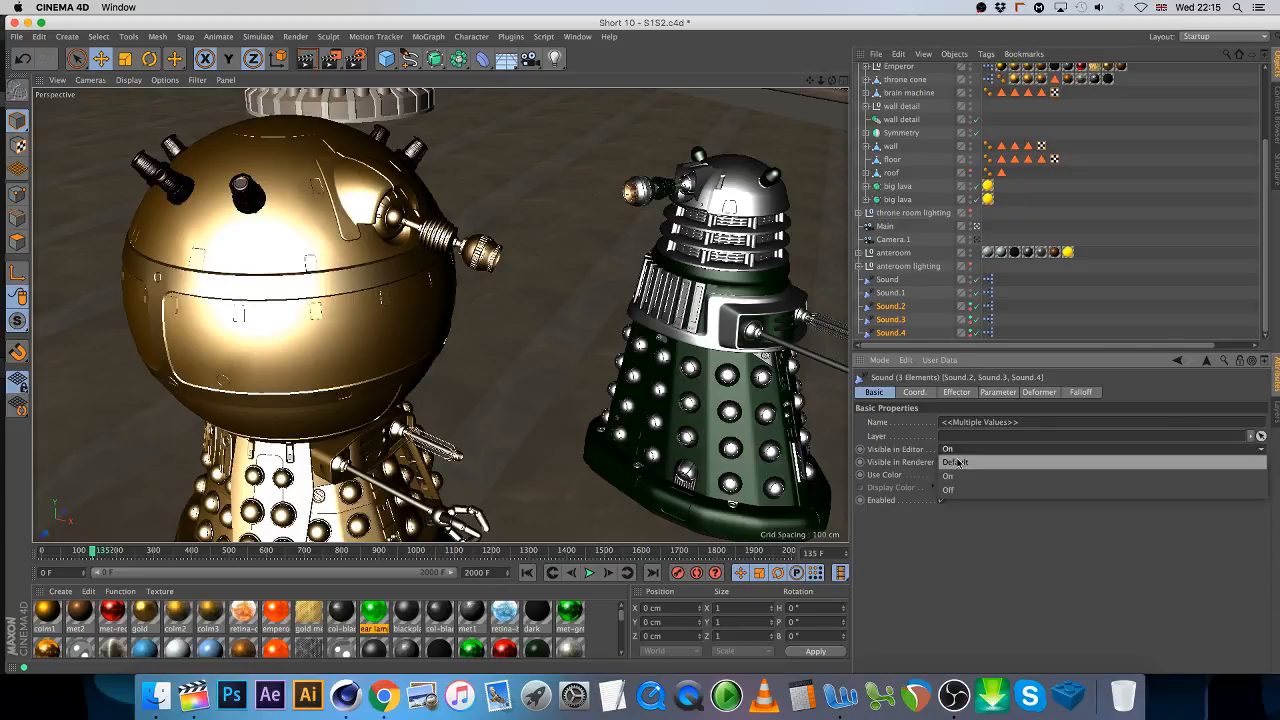
{"action": "left_click", "coordinate": [959, 463]}
{"action": "left_click", "coordinate": [957, 463]}
{"action": "left_click", "coordinate": [958, 476]}
- Disable the selected Sound.2, Sound.3 and Sound.4 effectors
{"action": "left_click", "coordinate": [874, 502]}
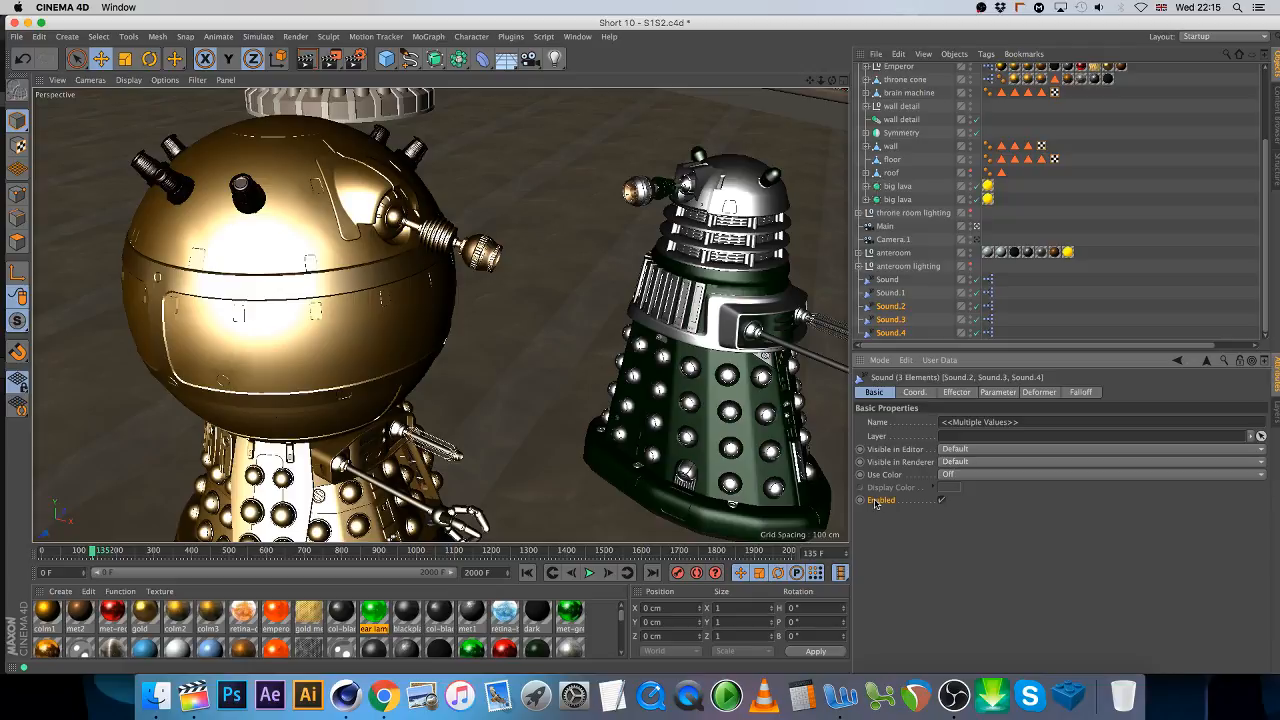
{"action": "left_click", "coordinate": [942, 501]}
- Check Sound.2's start offset and keyframe its Enabled property as off at frame 499
{"action": "left_click", "coordinate": [896, 307]}
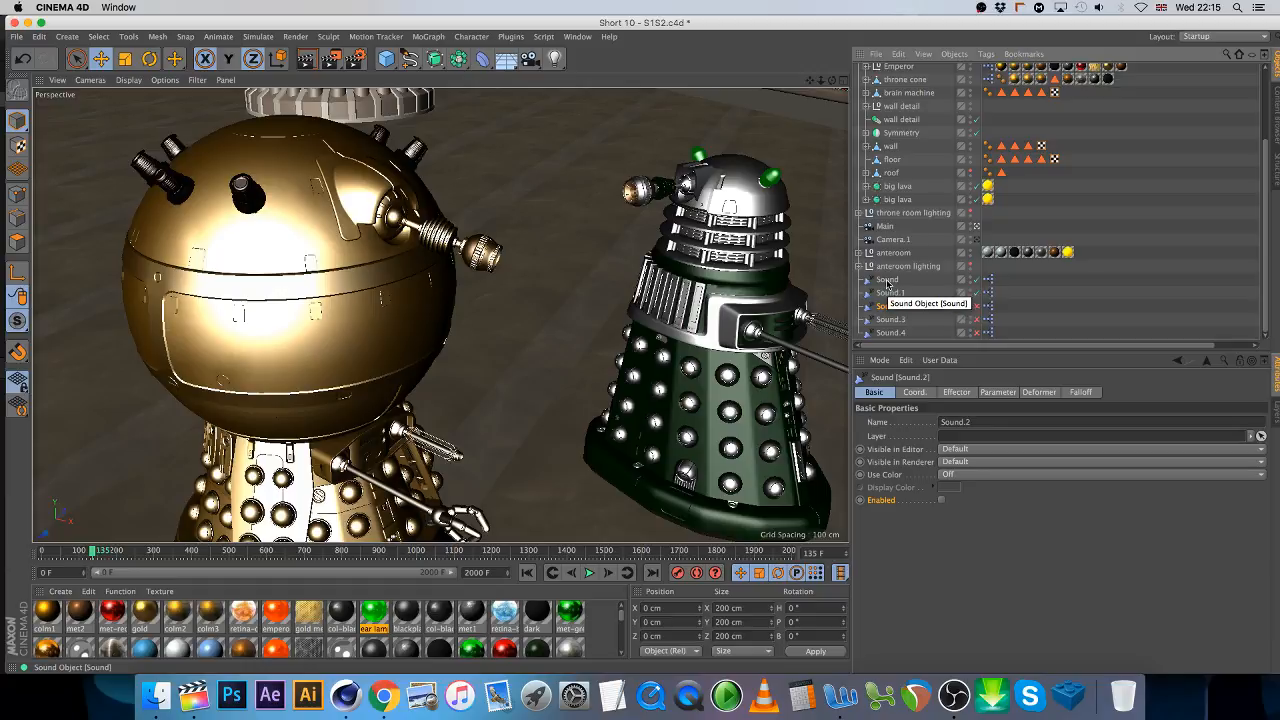
{"action": "left_click", "coordinate": [957, 392]}
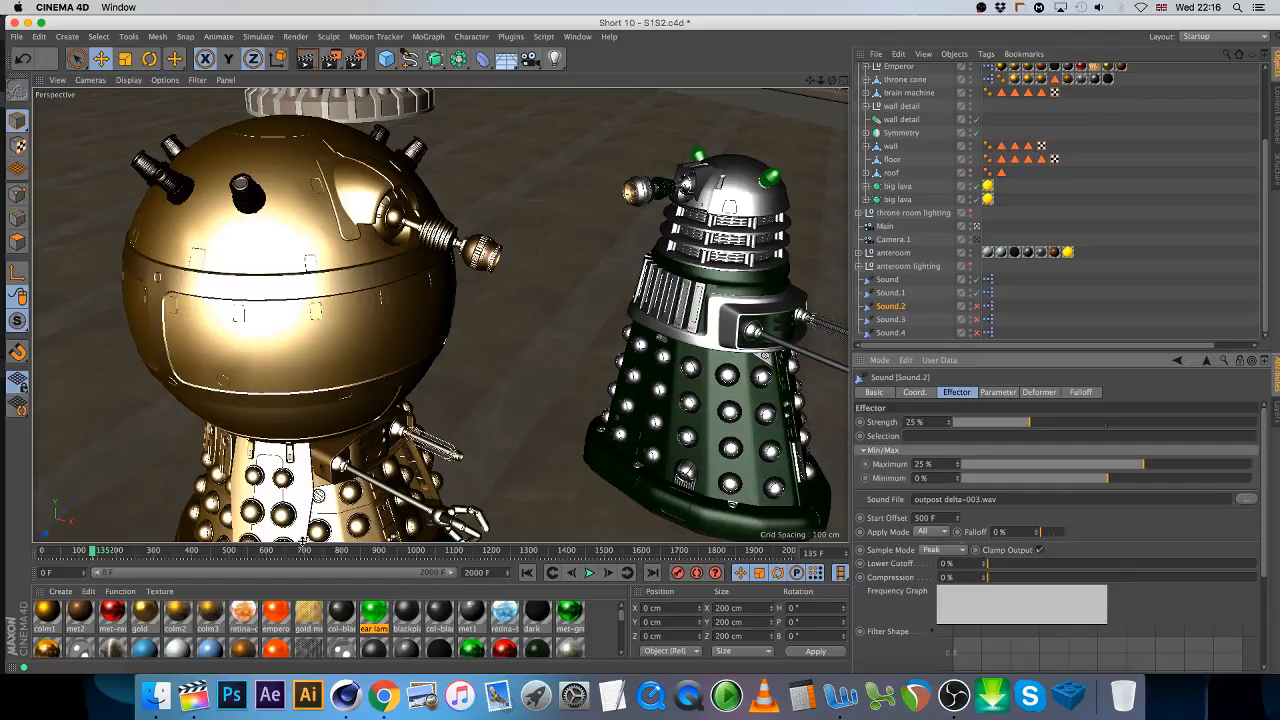
{"action": "left_click", "coordinate": [230, 551]}
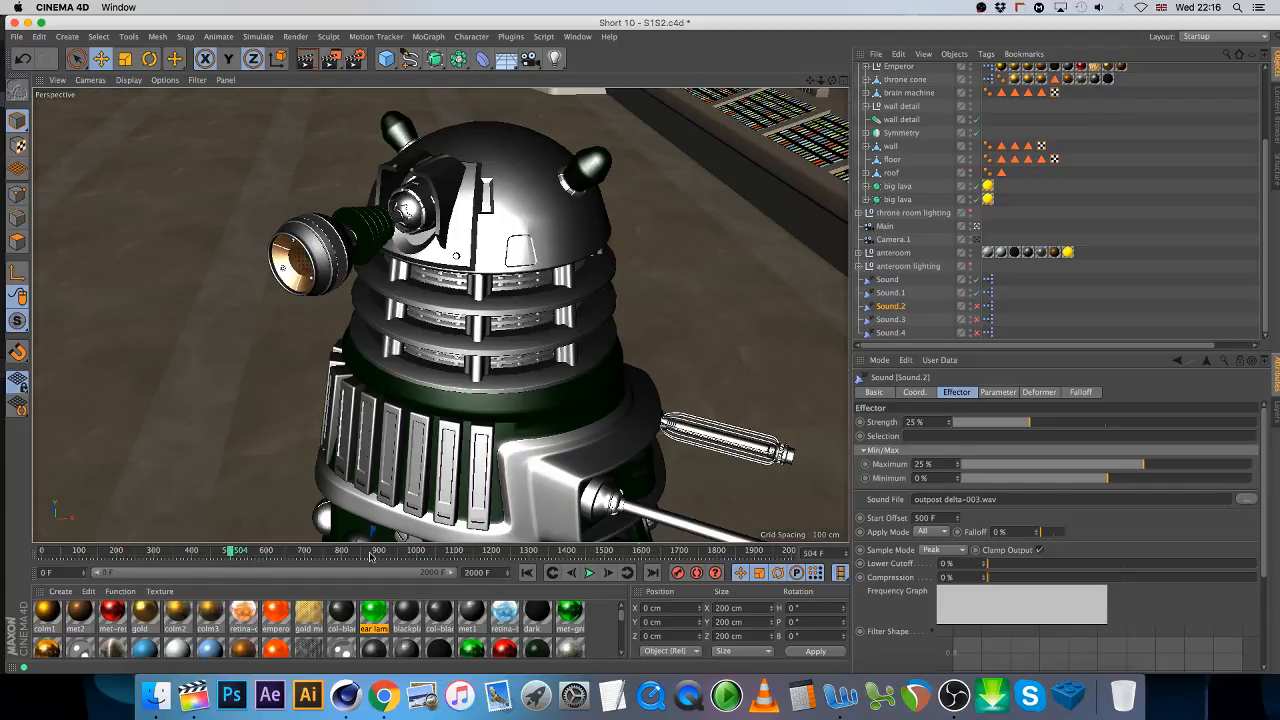
{"action": "left_click", "coordinate": [574, 573]}
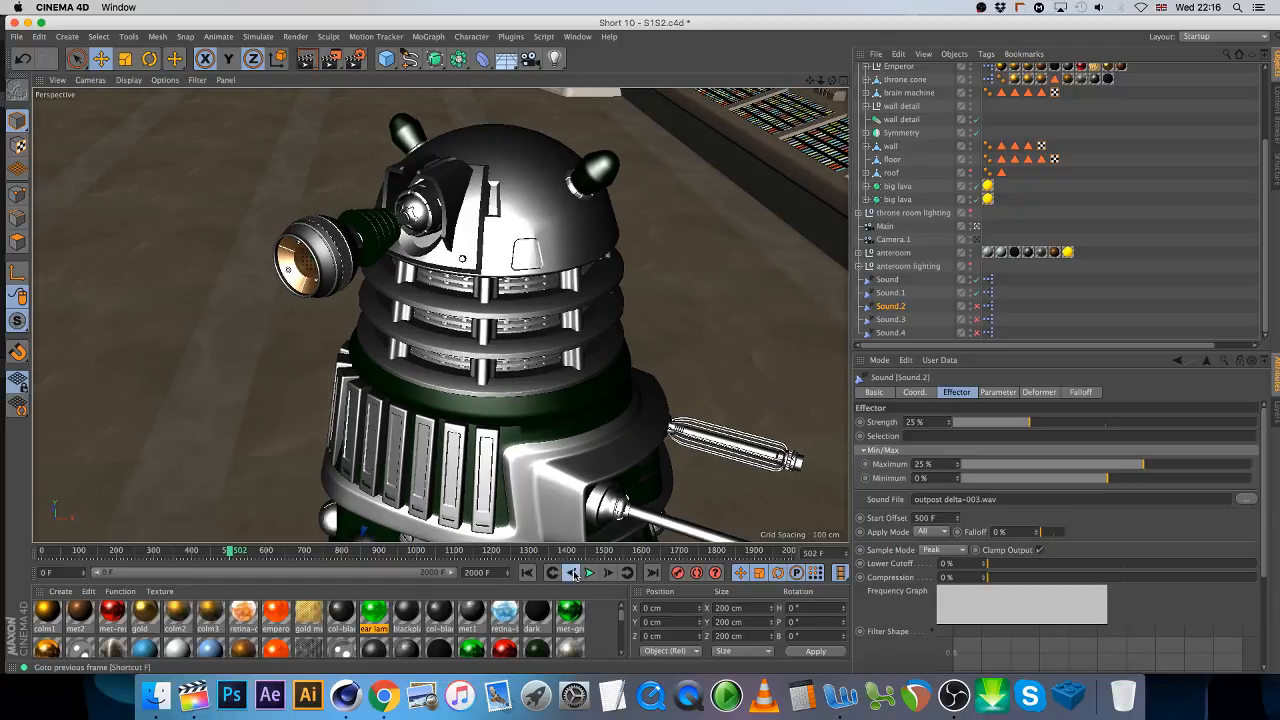
{"action": "left_click", "coordinate": [574, 573]}
{"action": "left_click", "coordinate": [574, 573]}
{"action": "left_click", "coordinate": [574, 573]}
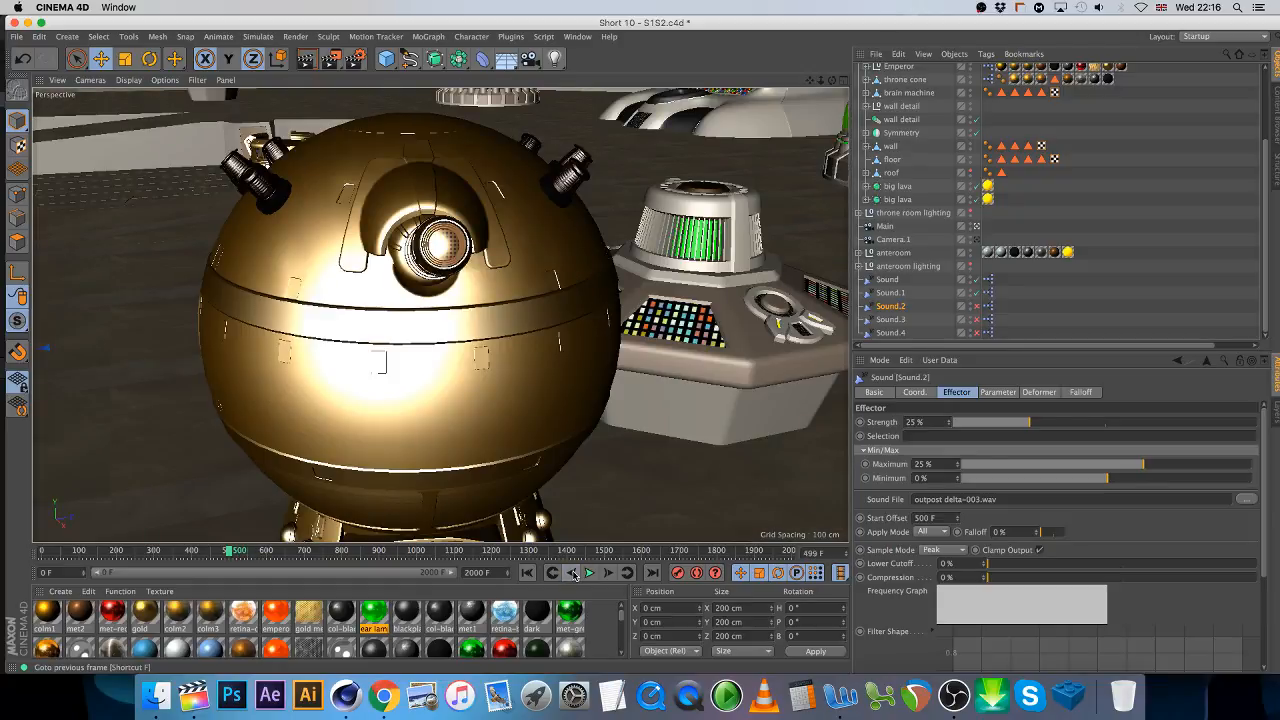
{"action": "left_click", "coordinate": [872, 392]}
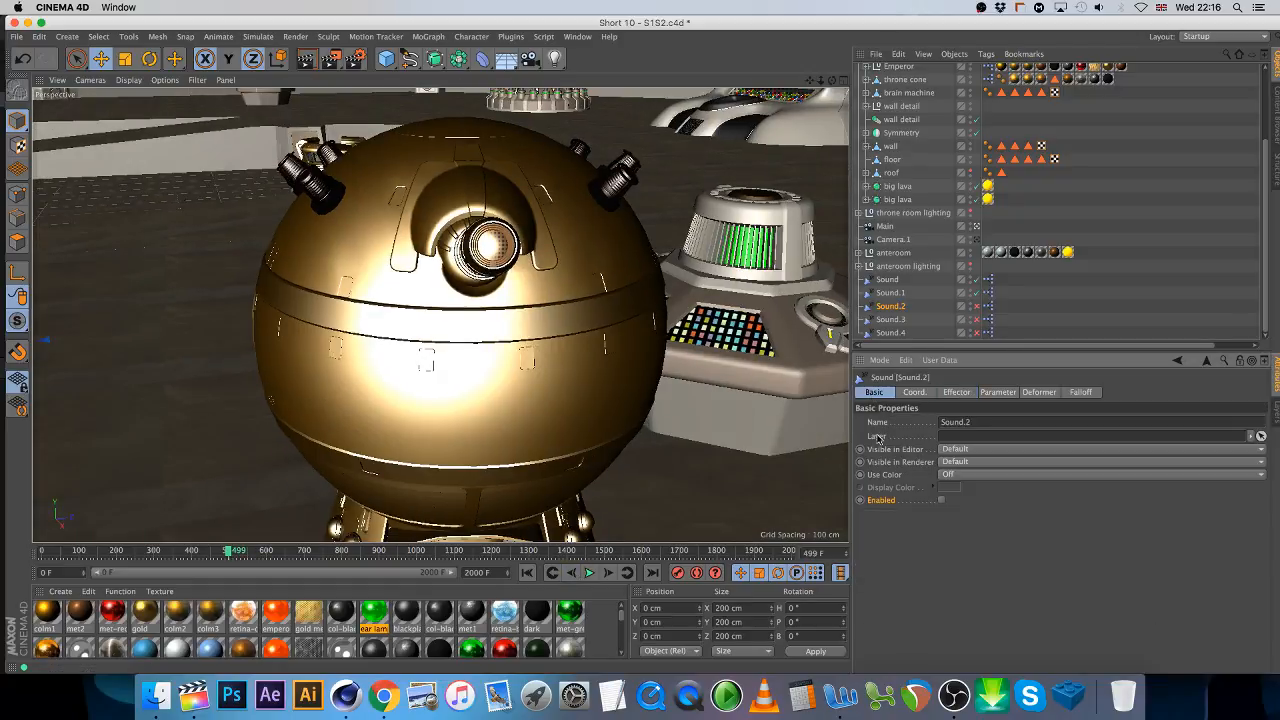
{"action": "left_click", "coordinate": [859, 500]}
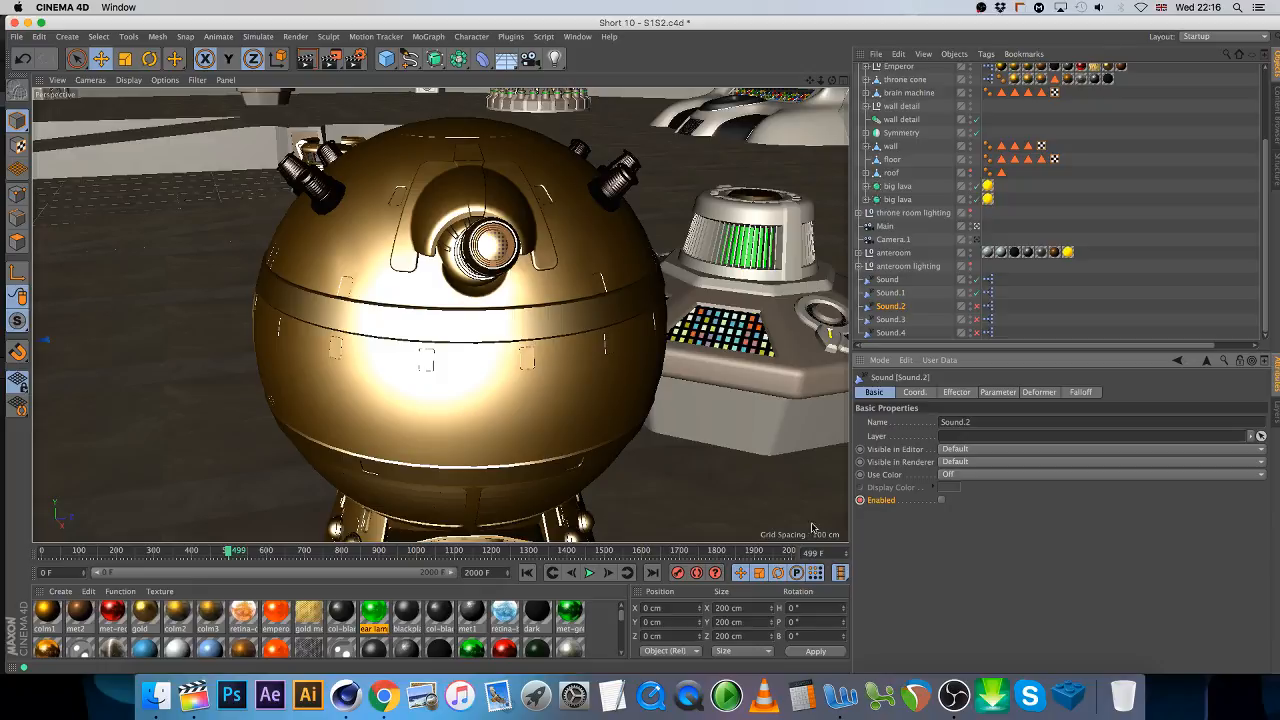
- Enable Sound.2 at frame 500 and keyframe its Enabled property there
{"action": "left_click", "coordinate": [607, 573]}
{"action": "left_click", "coordinate": [941, 500]}
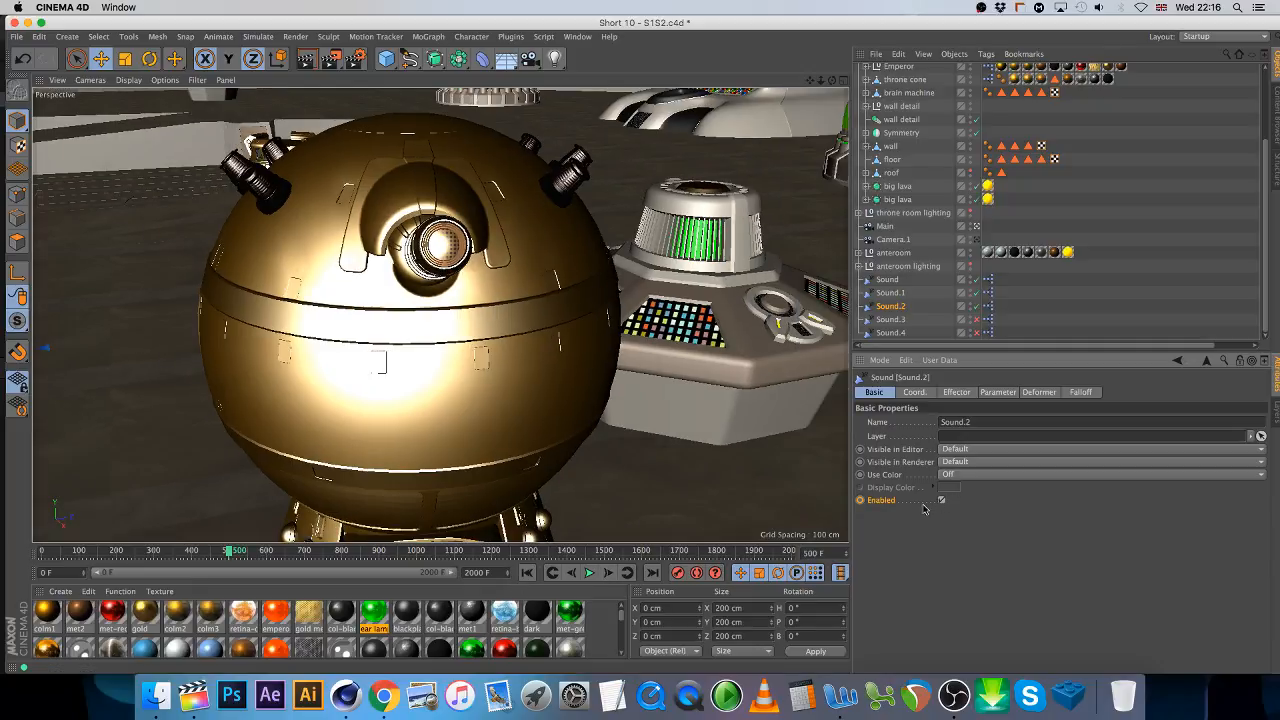
{"action": "left_click", "coordinate": [861, 501]}
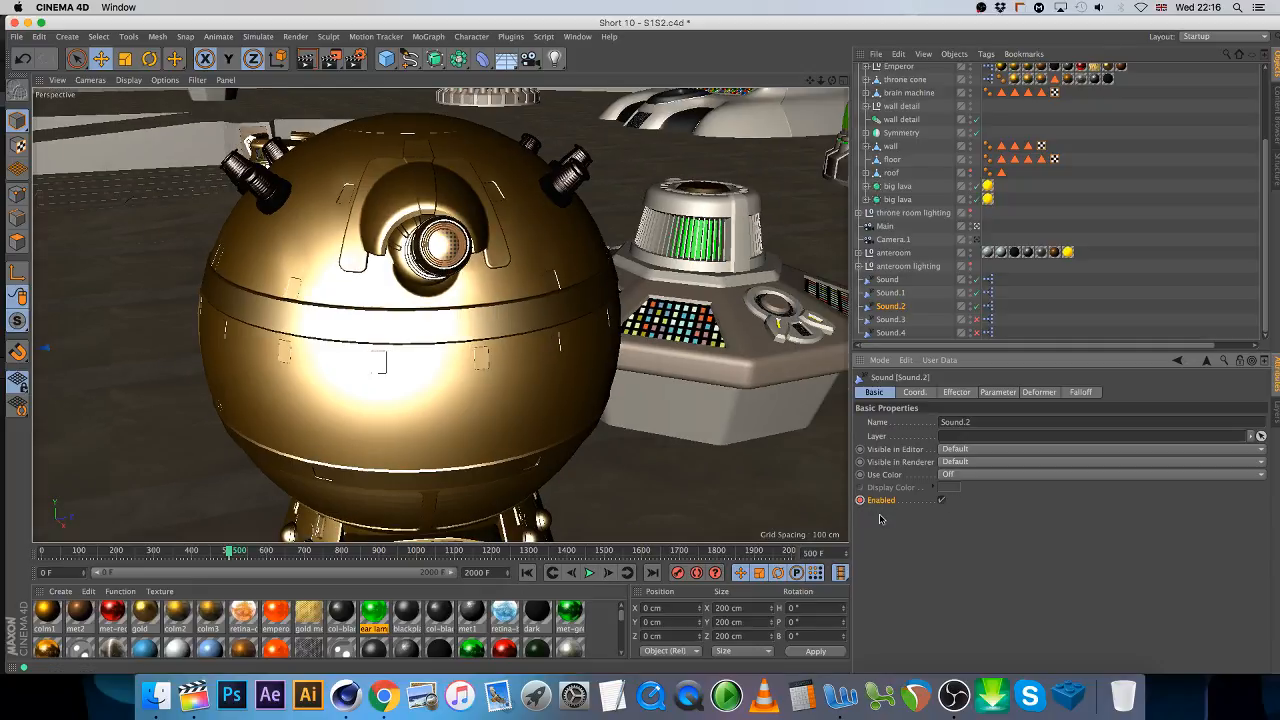
- Keyframe the first Sound effector's Enabled property as on at frame 499 and off at frame 500
{"action": "left_click", "coordinate": [887, 280]}
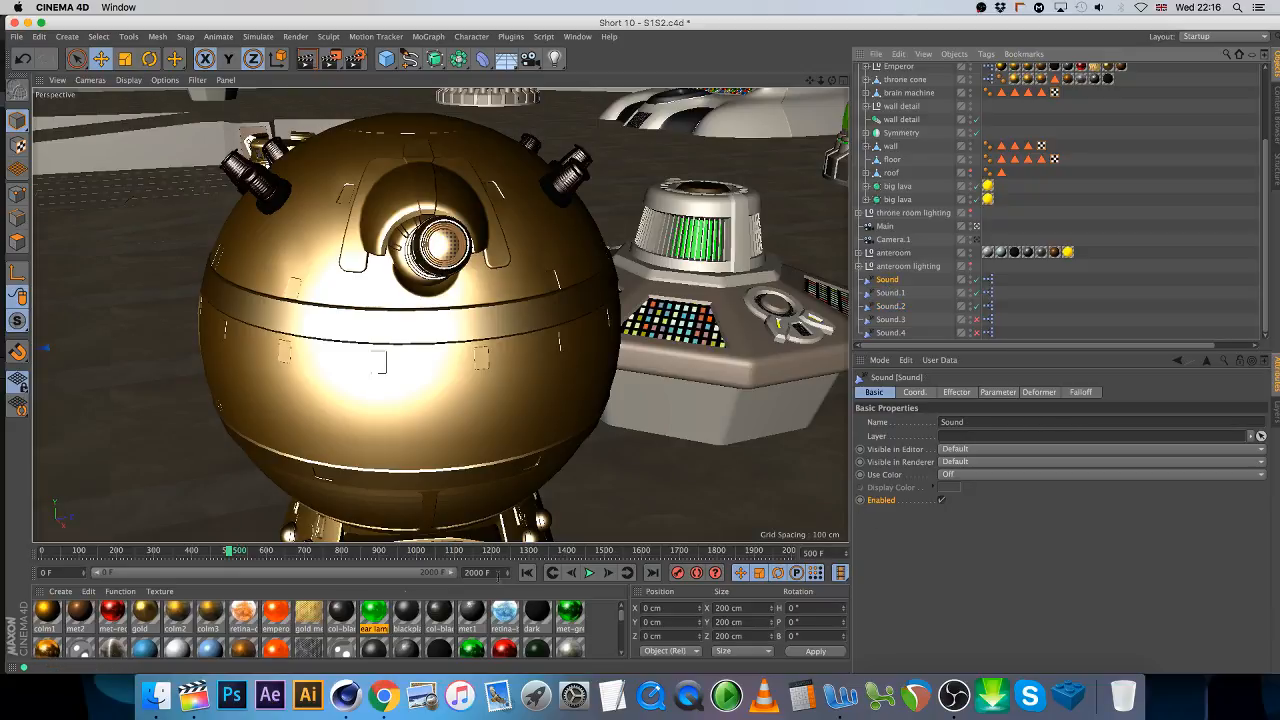
{"action": "key", "text": "f"}
{"action": "key", "text": "g"}
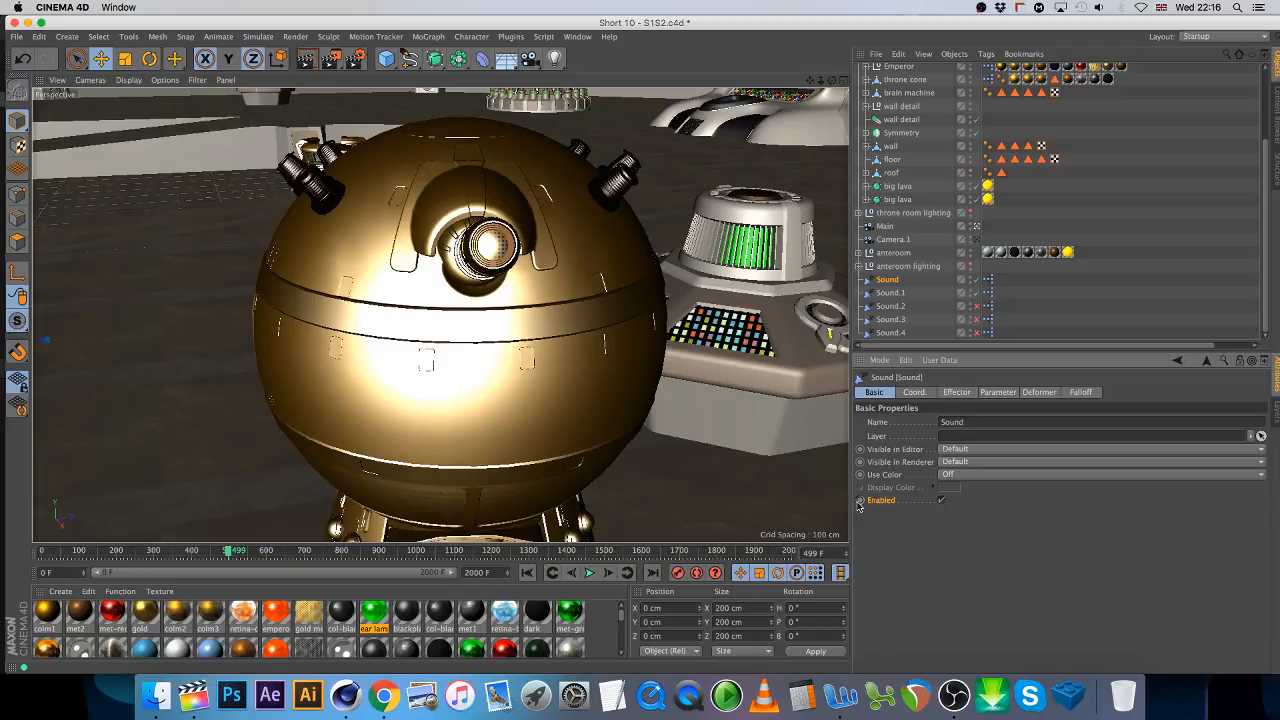
{"action": "left_click", "coordinate": [941, 499]}
{"action": "left_click", "coordinate": [860, 499]}
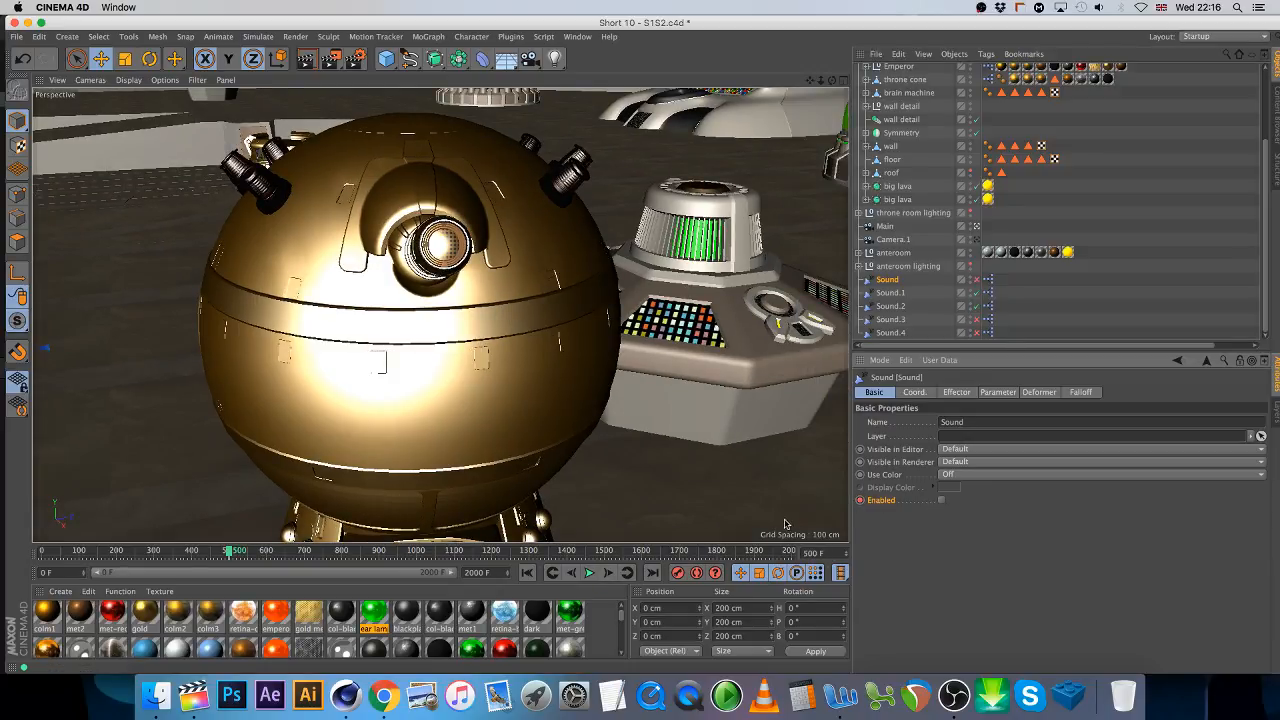
- Keyframe Sound.1's Enabled property as on at frame 500 and off at frame 501
{"action": "left_click", "coordinate": [888, 293]}
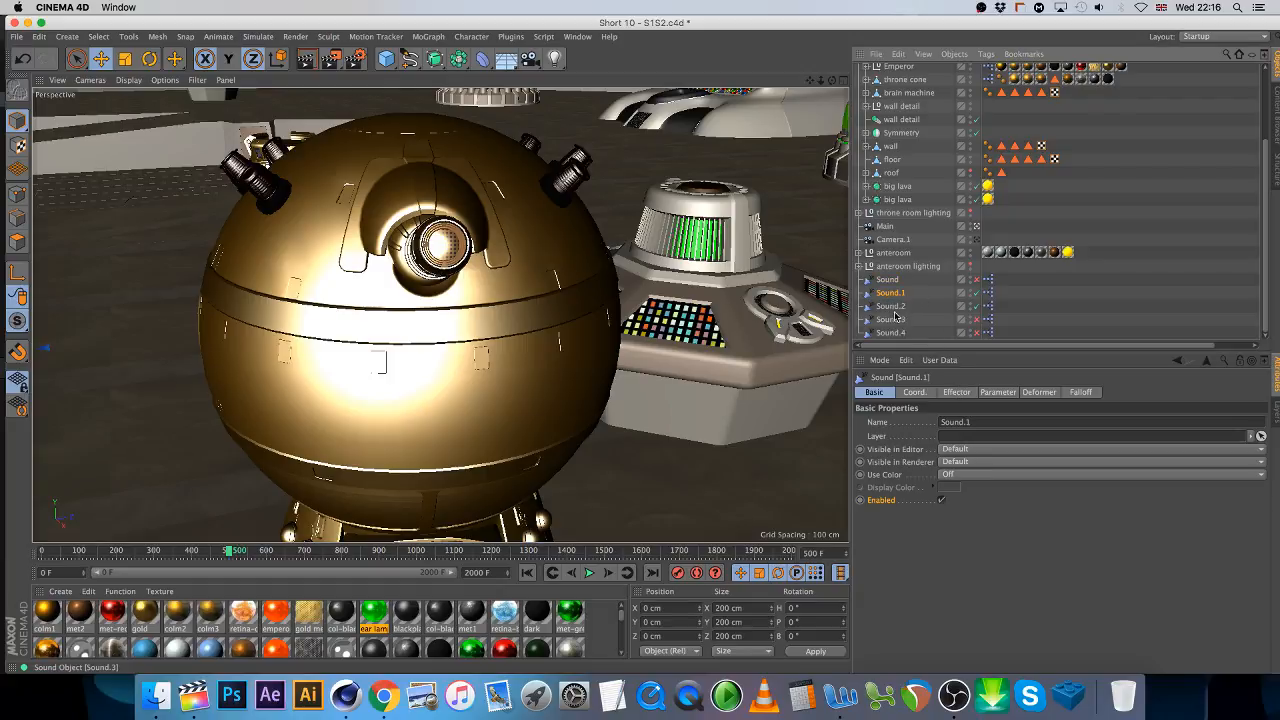
{"action": "left_click", "coordinate": [893, 320]}
{"action": "left_click", "coordinate": [952, 393]}
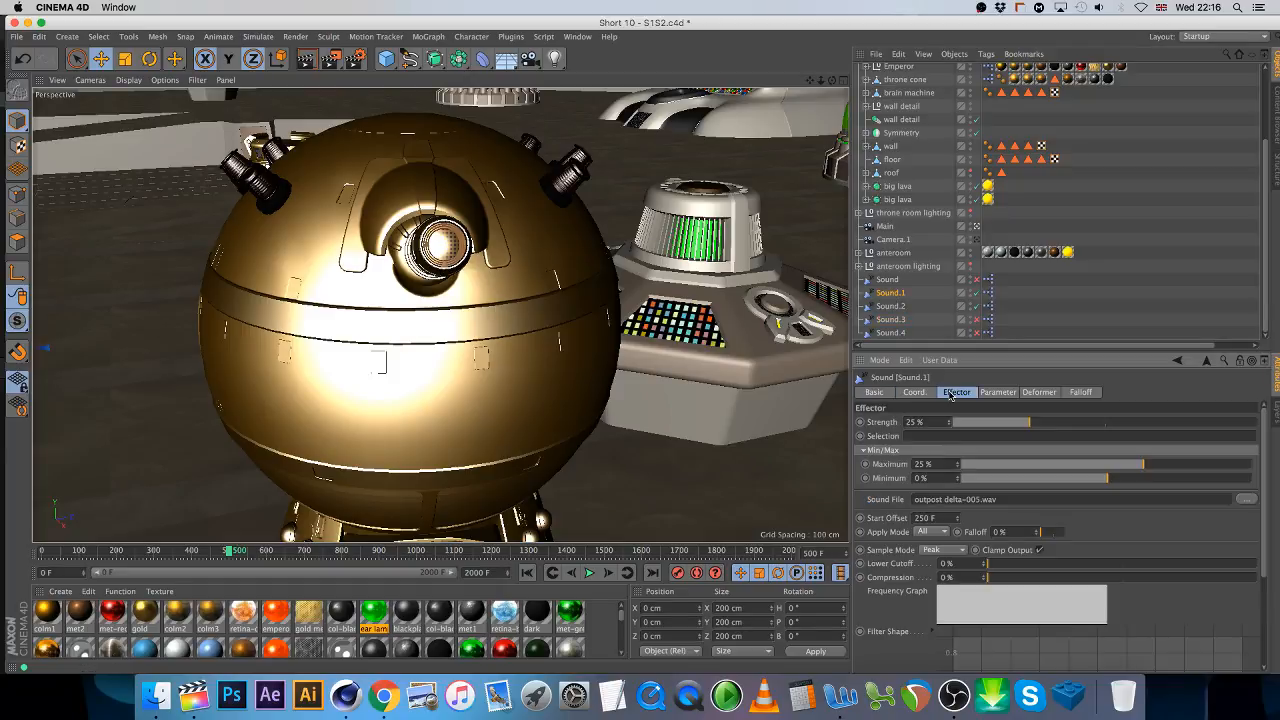
{"action": "left_click", "coordinate": [891, 320]}
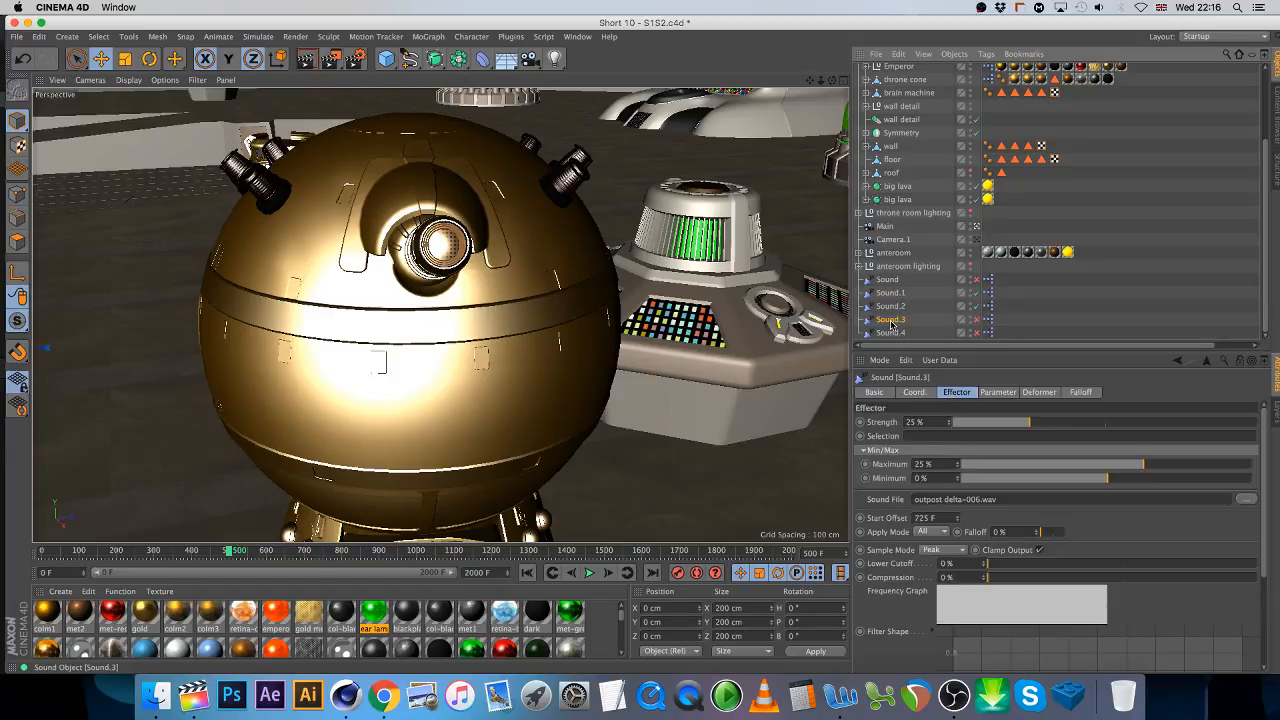
{"action": "left_click", "coordinate": [891, 293]}
{"action": "left_click", "coordinate": [874, 392]}
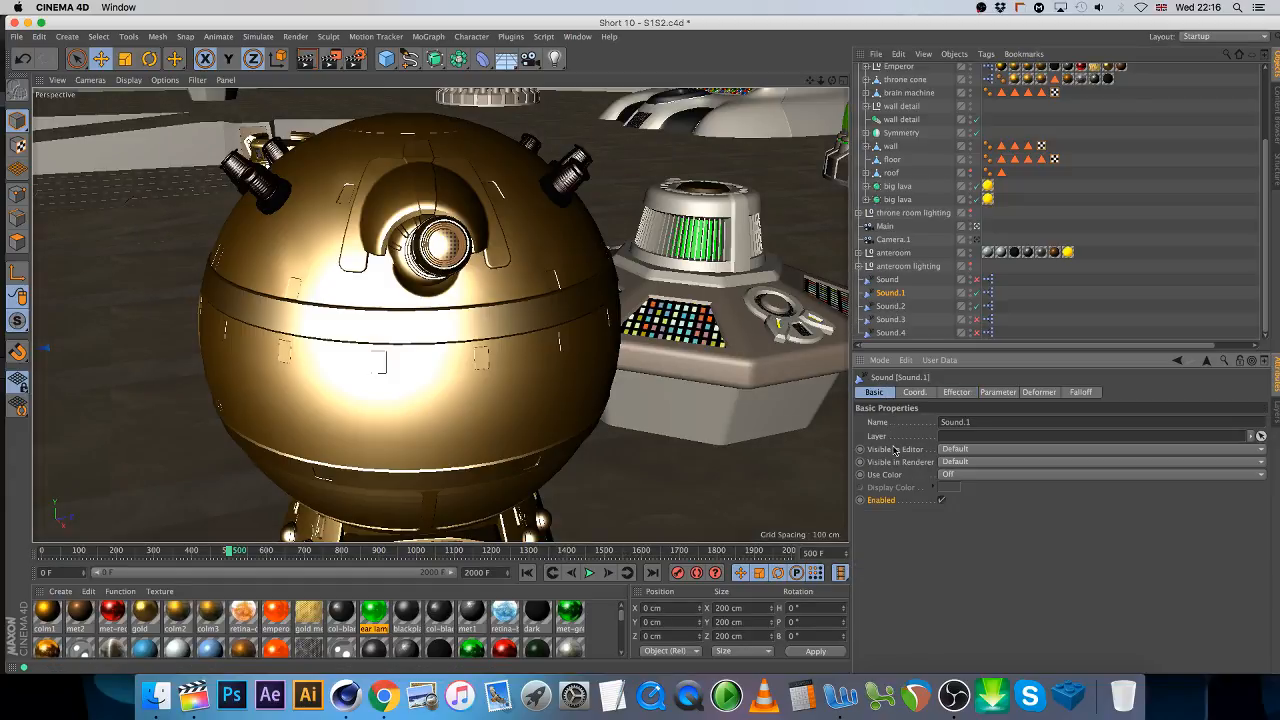
{"action": "left_click", "coordinate": [860, 500], "text": "ctrl"}
{"action": "left_click", "coordinate": [607, 573]}
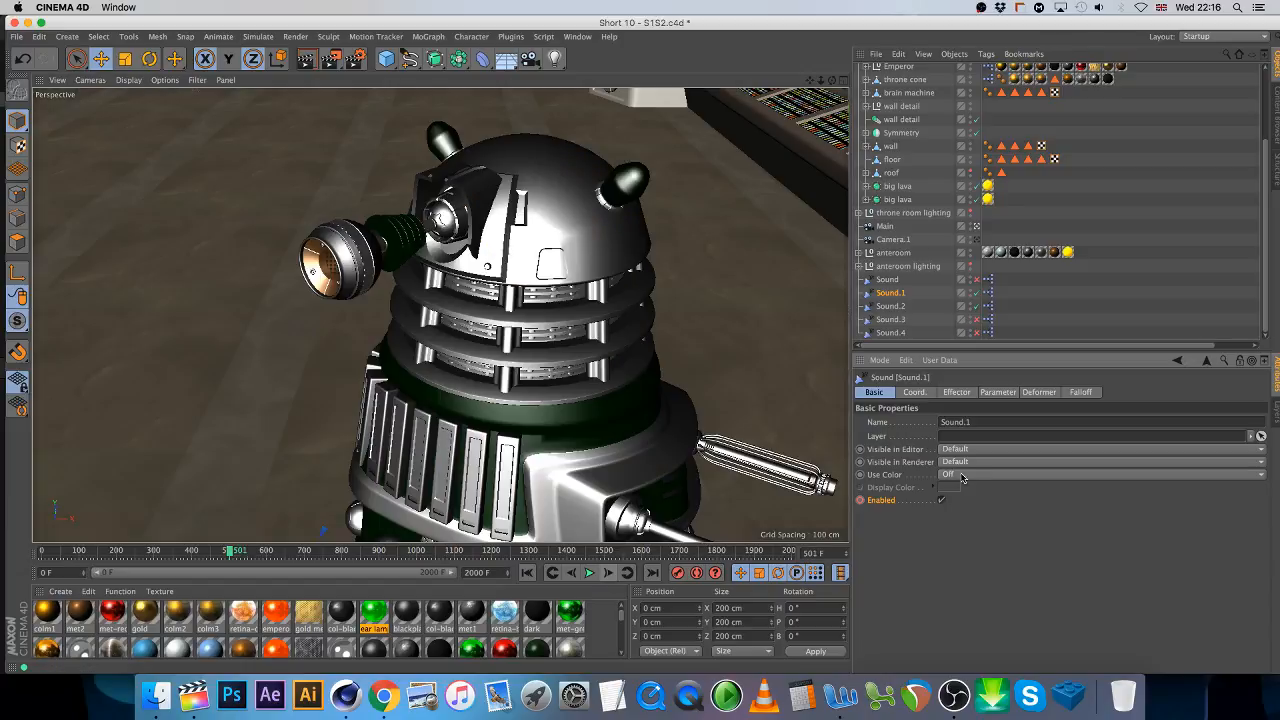
{"action": "left_click", "coordinate": [941, 500]}
{"action": "left_click", "coordinate": [860, 500], "text": "ctrl"}
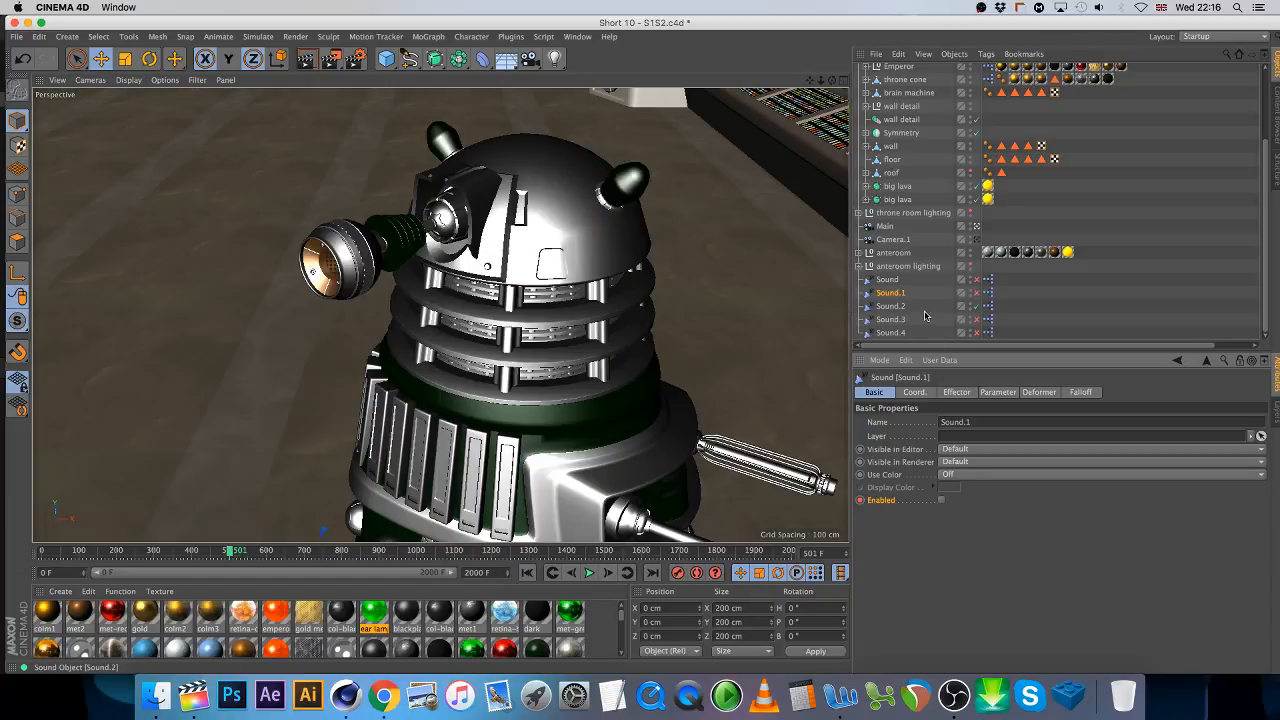
- Keyframe Sound.2's Enabled property as off at frame 500, and switch it on at frame 501
{"action": "left_click", "coordinate": [891, 306]}
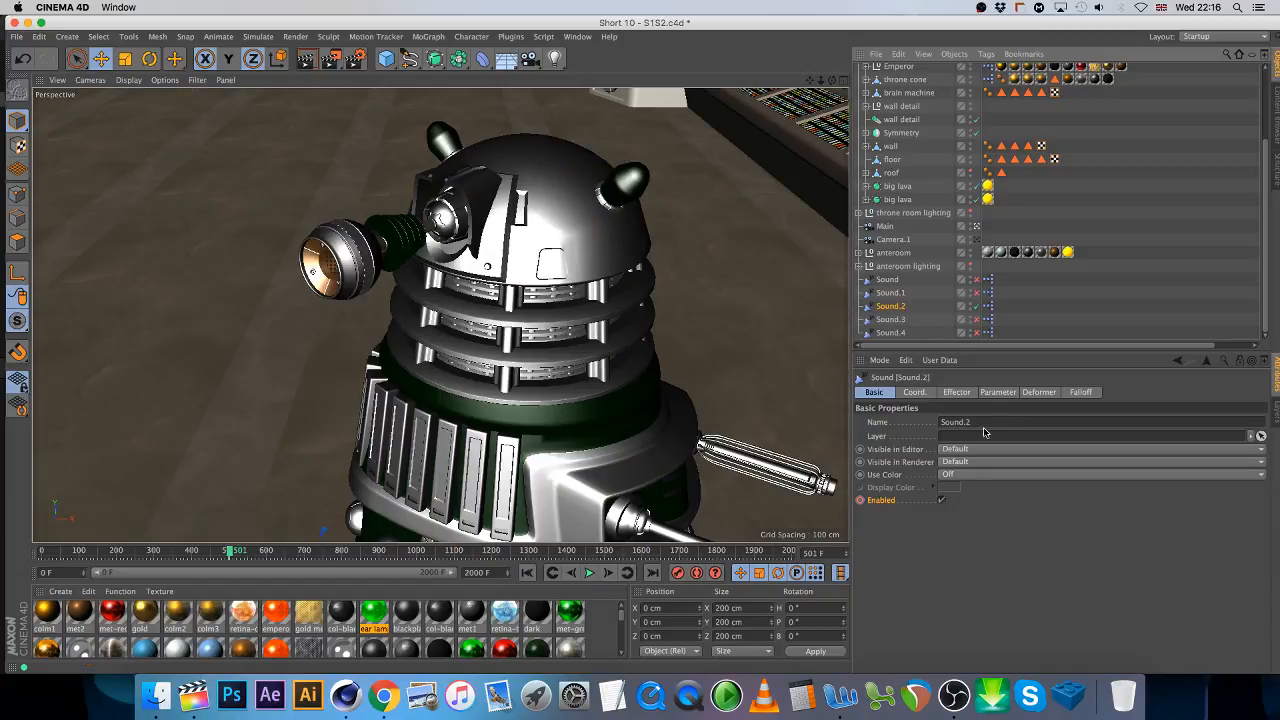
{"action": "left_click", "coordinate": [957, 392]}
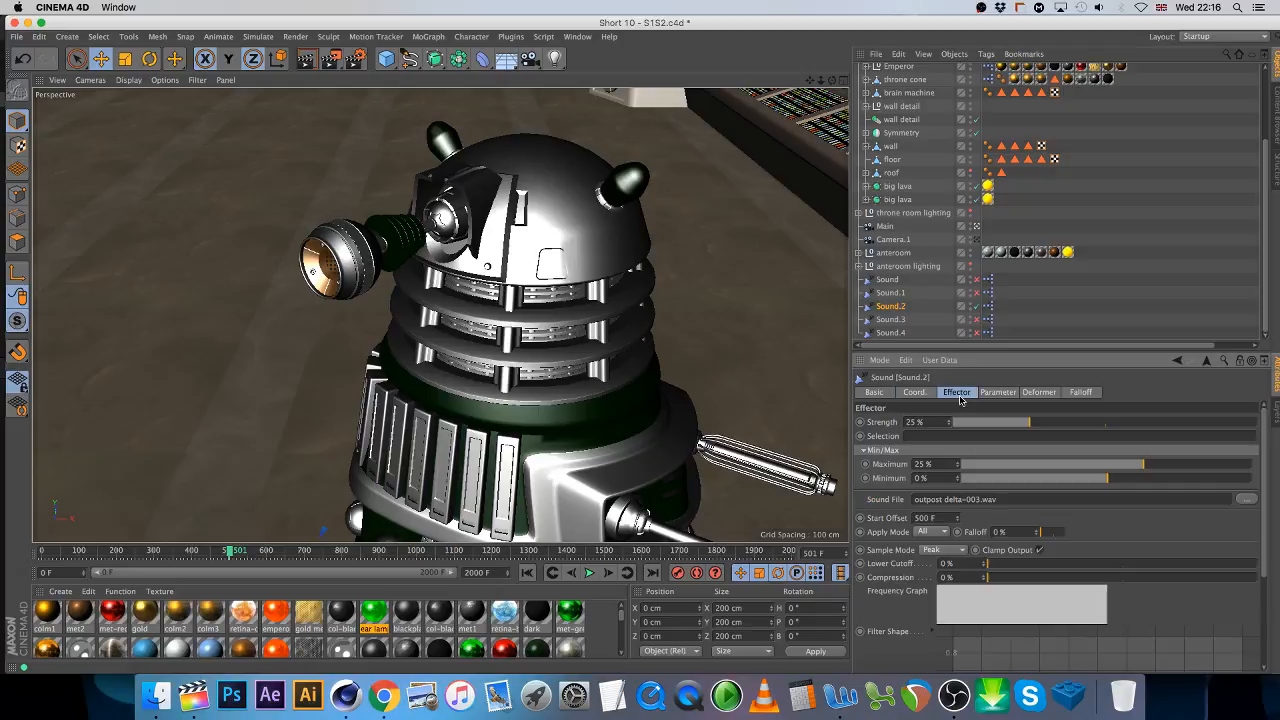
{"action": "left_click", "coordinate": [873, 392]}
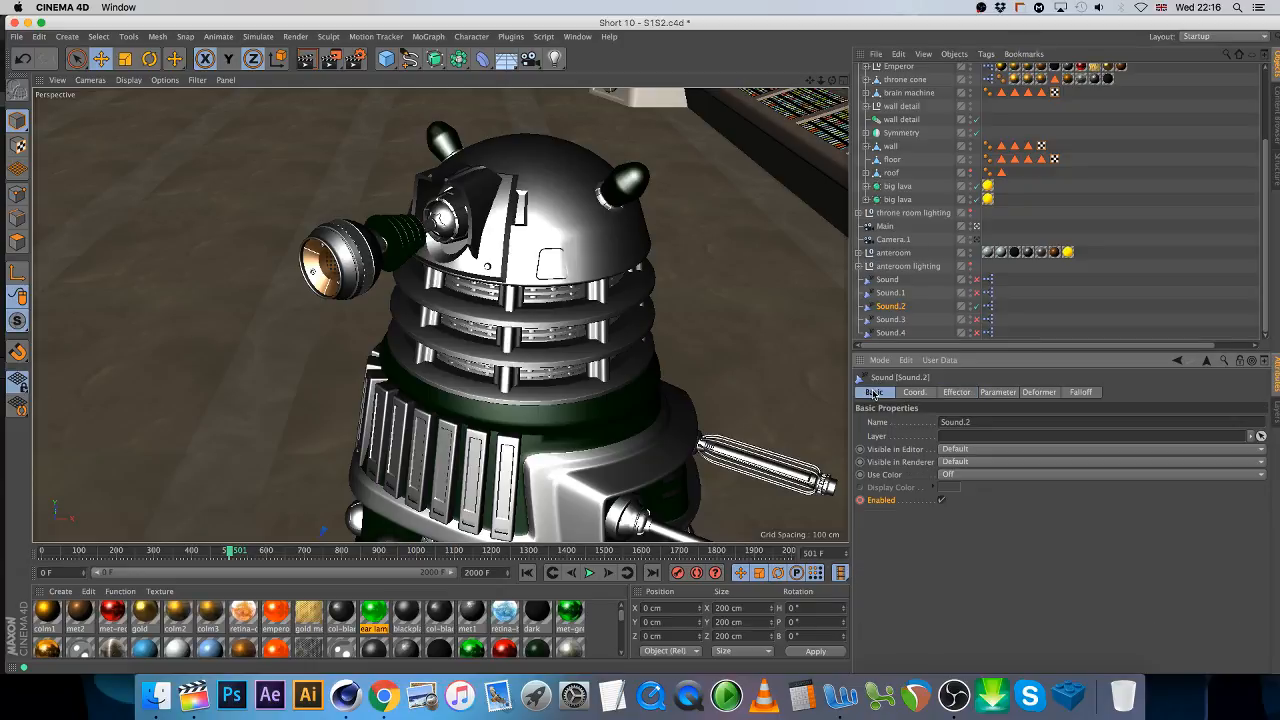
{"action": "left_click", "coordinate": [572, 573]}
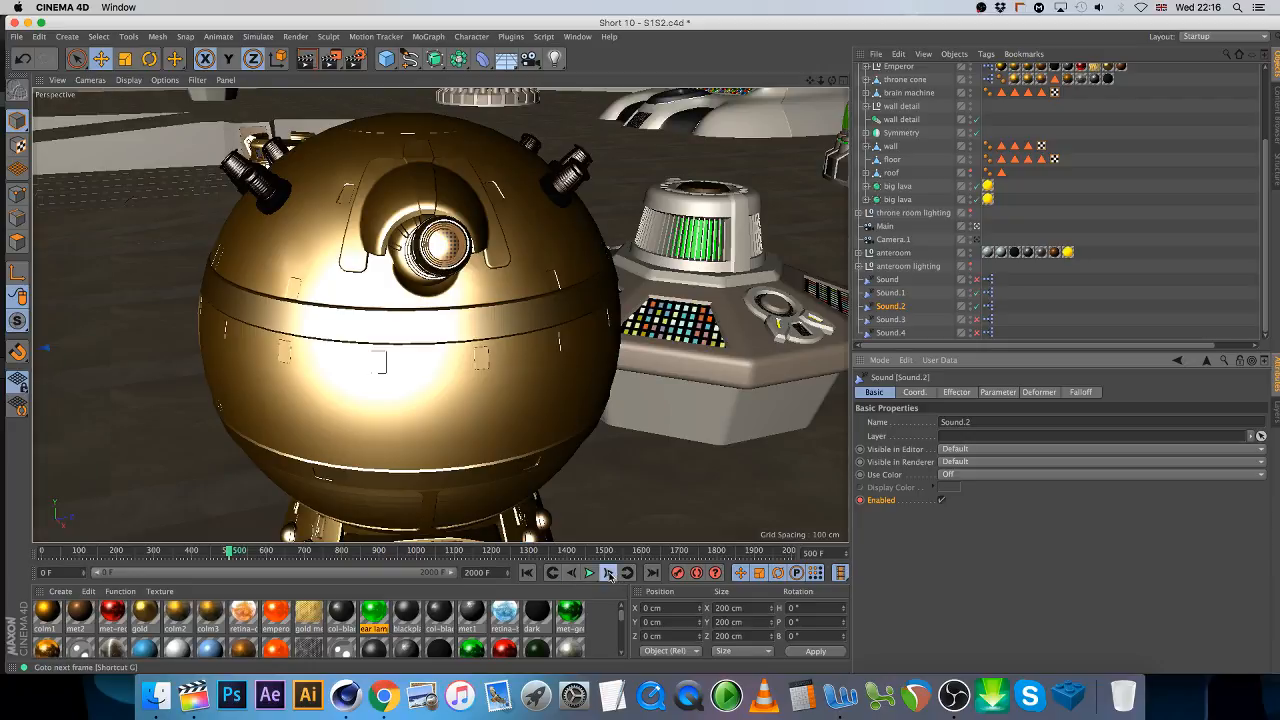
{"action": "left_click", "coordinate": [609, 573]}
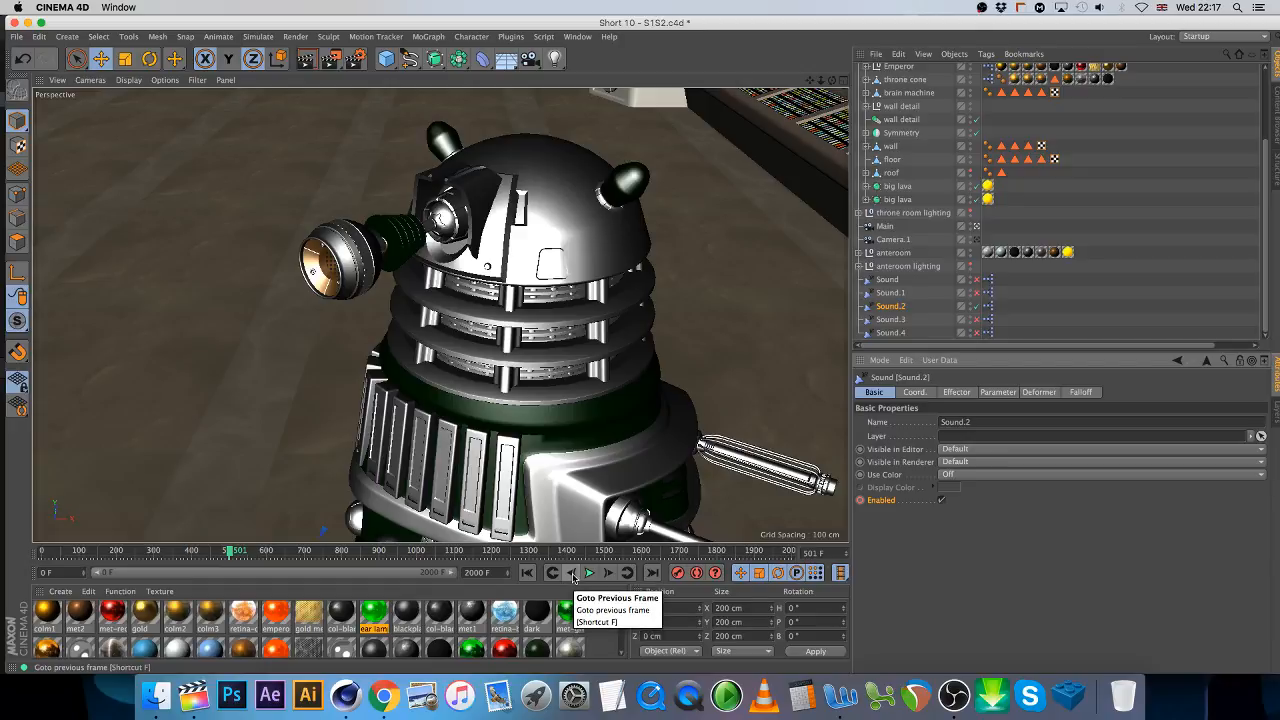
{"action": "left_click", "coordinate": [573, 573]}
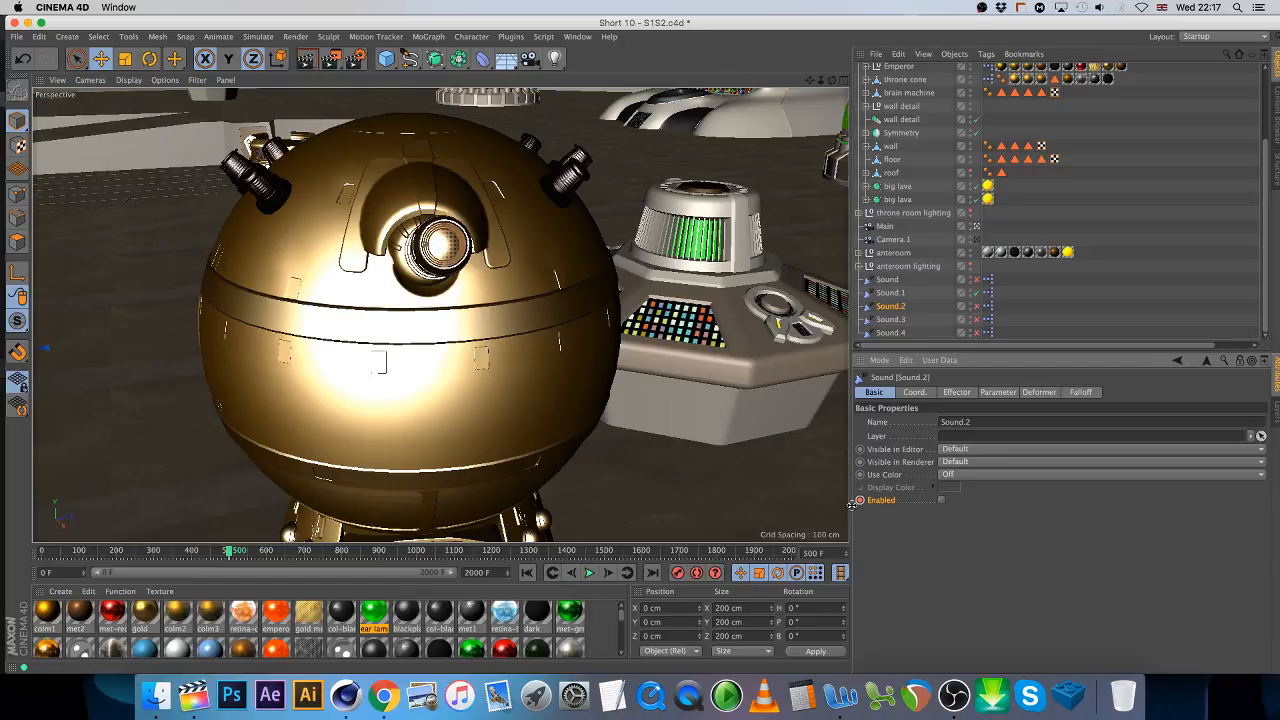
{"action": "key", "text": "g"}
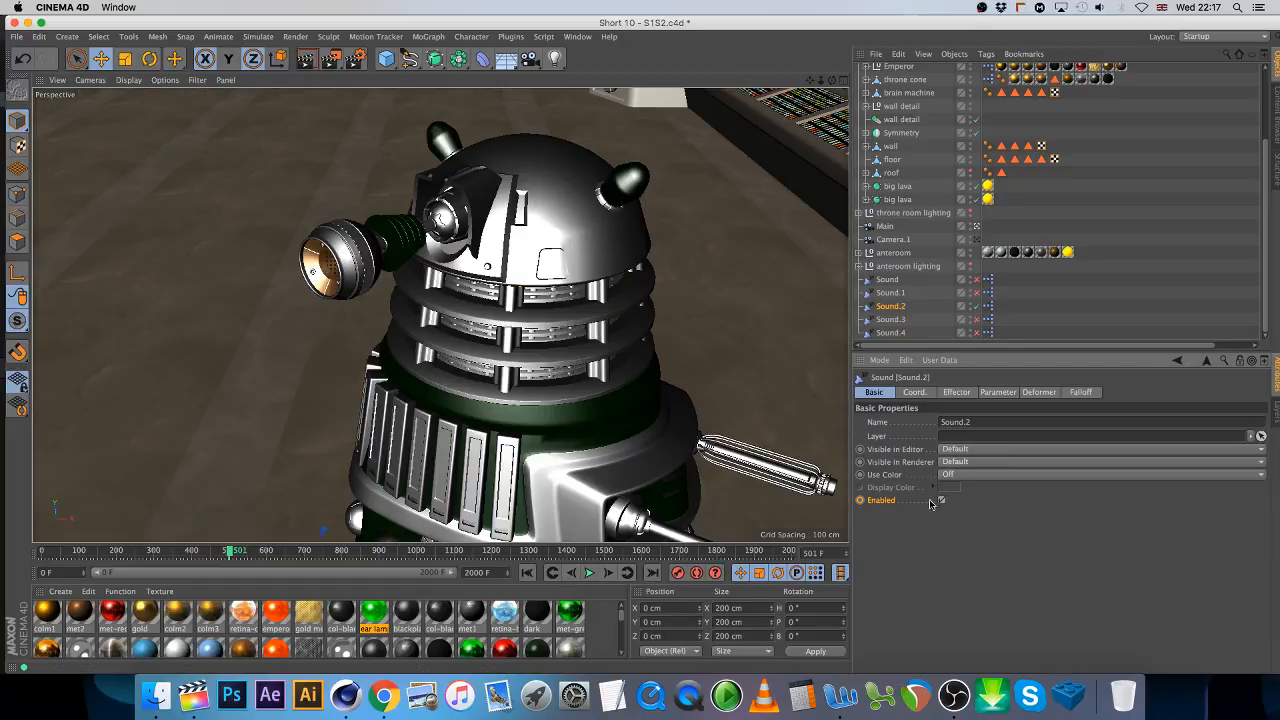
- Review the effector settings and Enabled state of Sound.1
{"action": "left_click", "coordinate": [889, 293]}
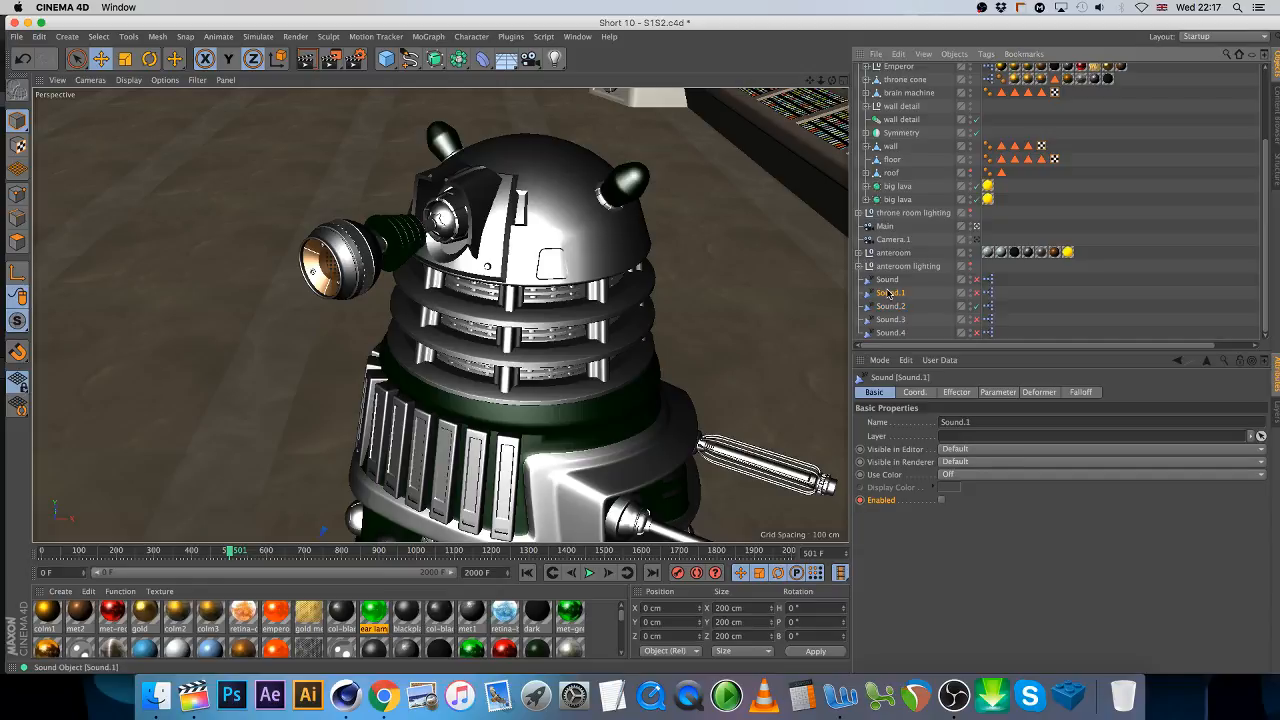
{"action": "left_click", "coordinate": [957, 392]}
{"action": "left_click", "coordinate": [874, 392]}
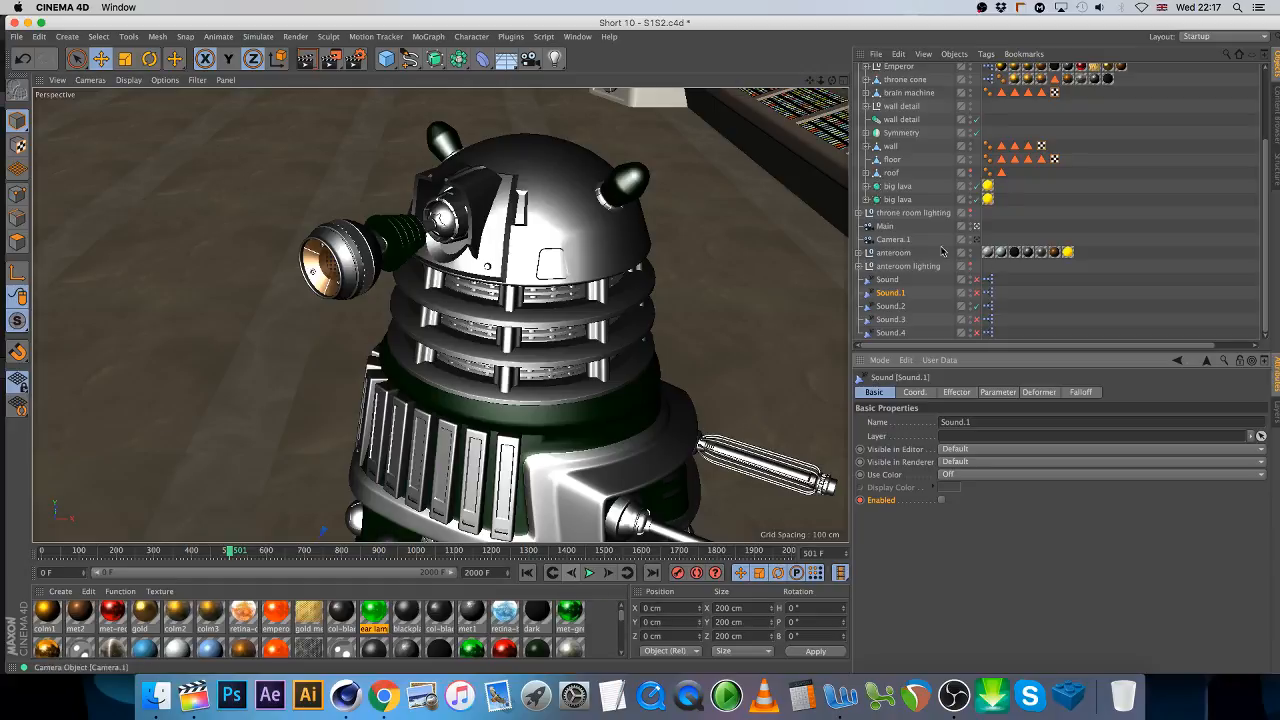
- Keyframe Sound.3's Enabled property as off at frame 749 and on at frame 750
{"action": "left_click", "coordinate": [900, 319]}
{"action": "left_click", "coordinate": [956, 392]}
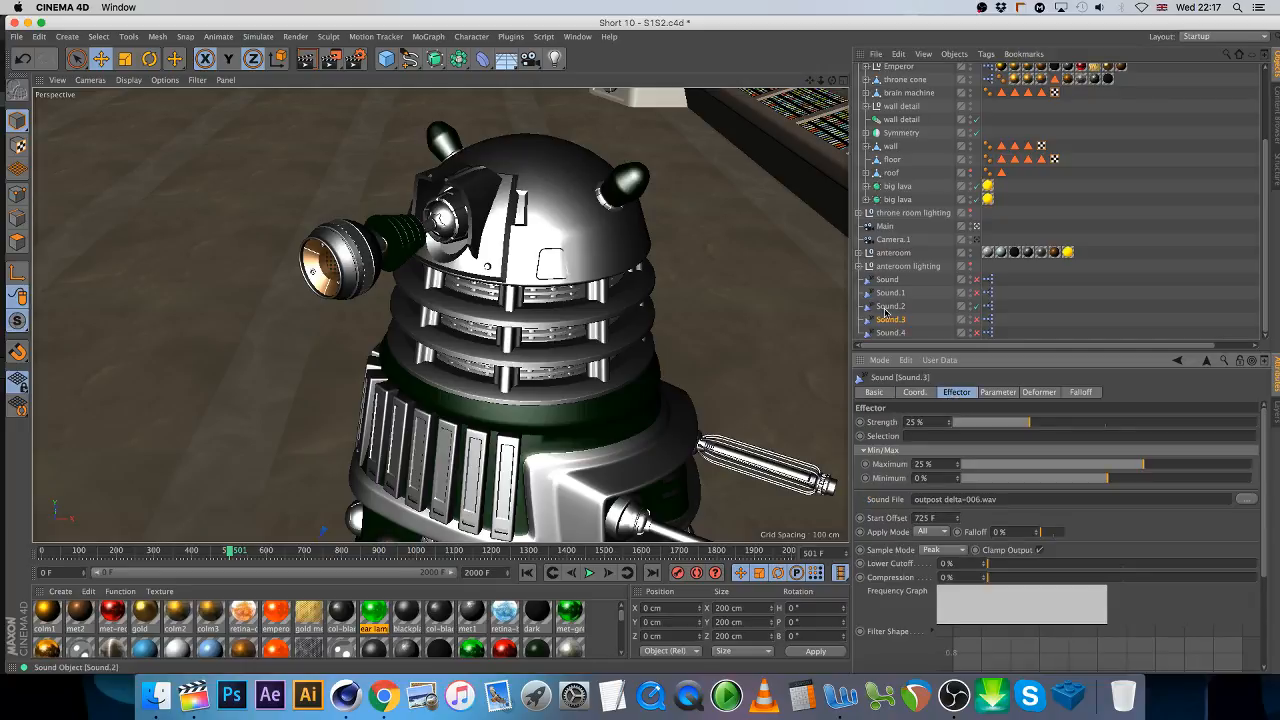
{"action": "left_click", "coordinate": [320, 551]}
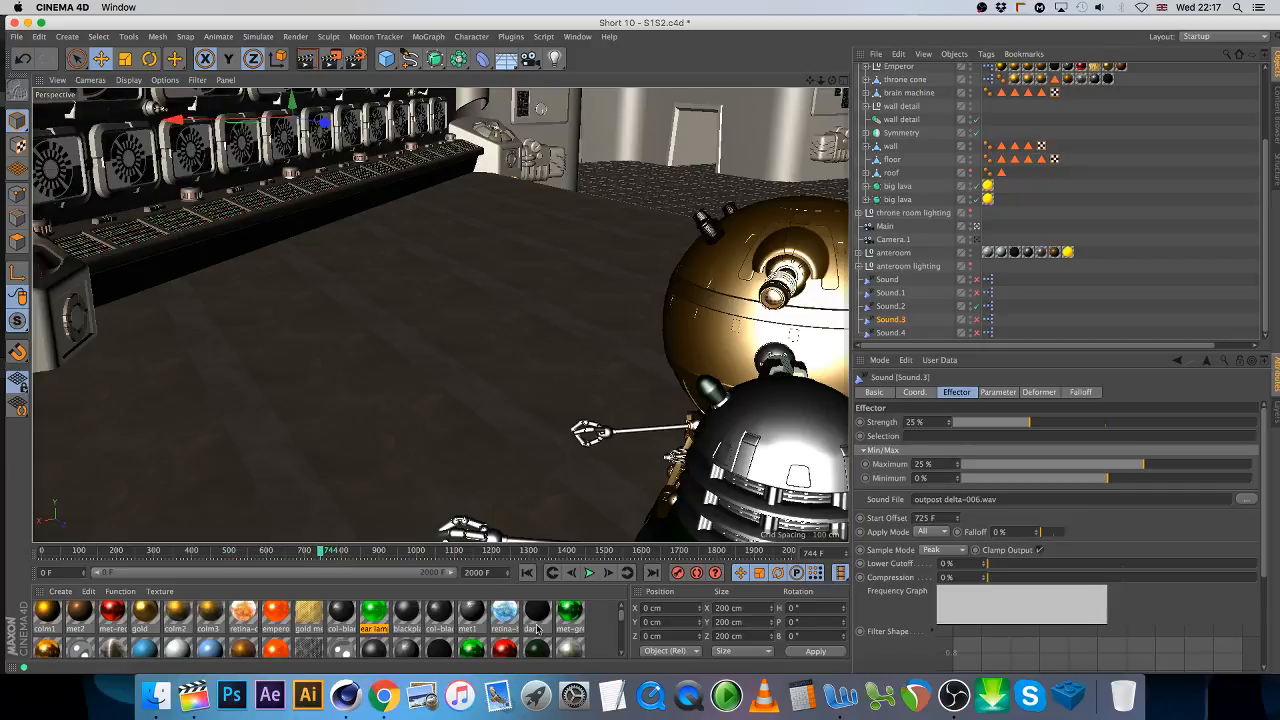
{"action": "left_click", "coordinate": [607, 573]}
{"action": "left_click", "coordinate": [607, 573]}
{"action": "left_click", "coordinate": [607, 573]}
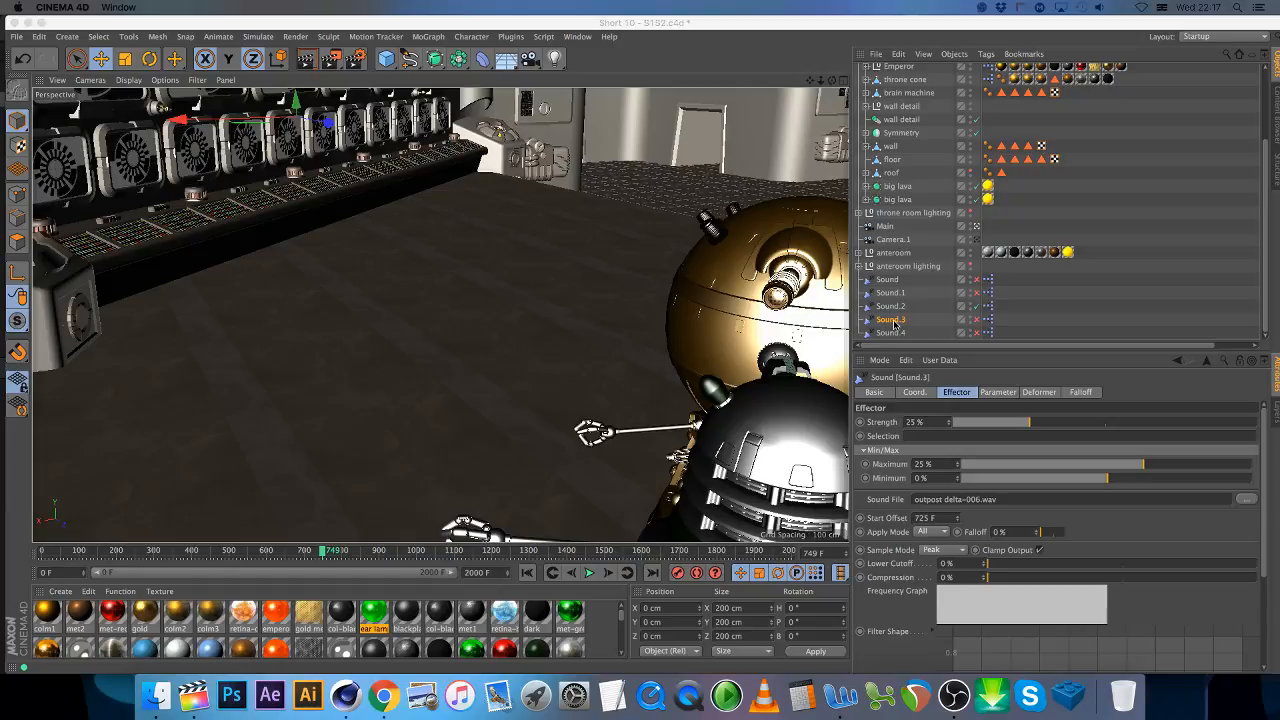
{"action": "left_click", "coordinate": [894, 320]}
{"action": "left_click", "coordinate": [874, 392]}
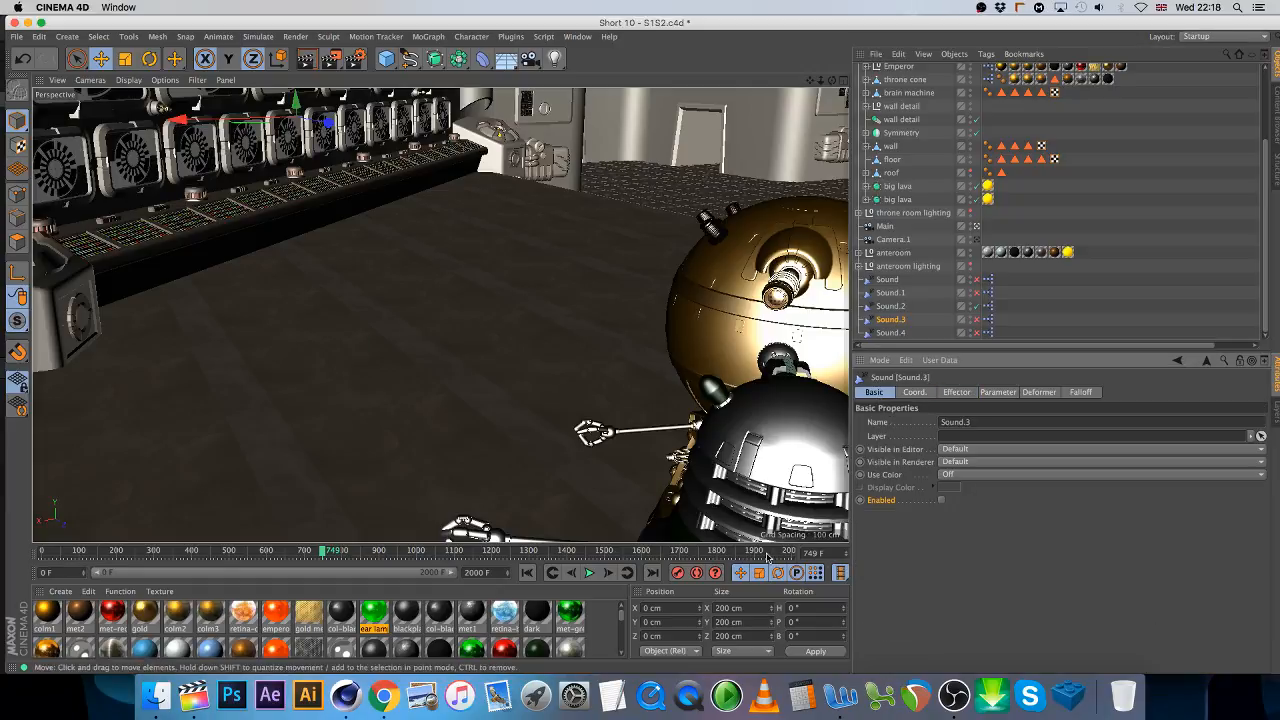
{"action": "left_click", "coordinate": [859, 500], "text": "ctrl"}
{"action": "left_click", "coordinate": [609, 573]}
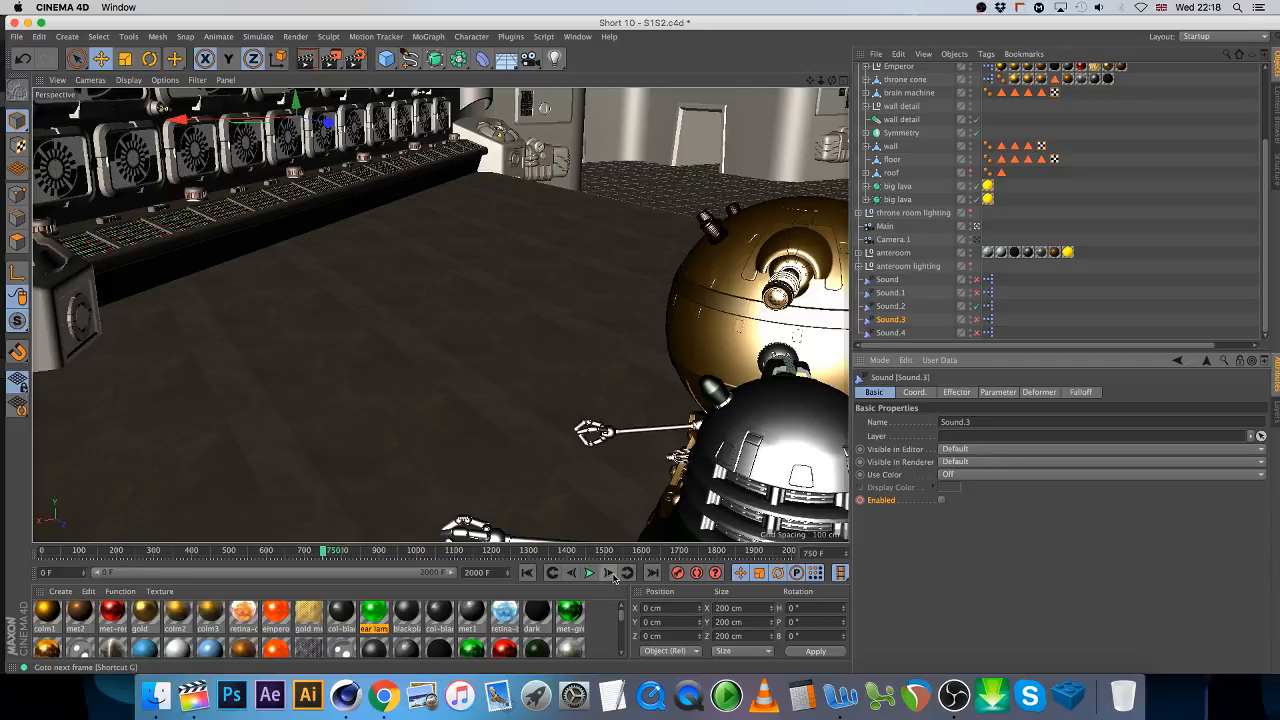
{"action": "left_click", "coordinate": [942, 501]}
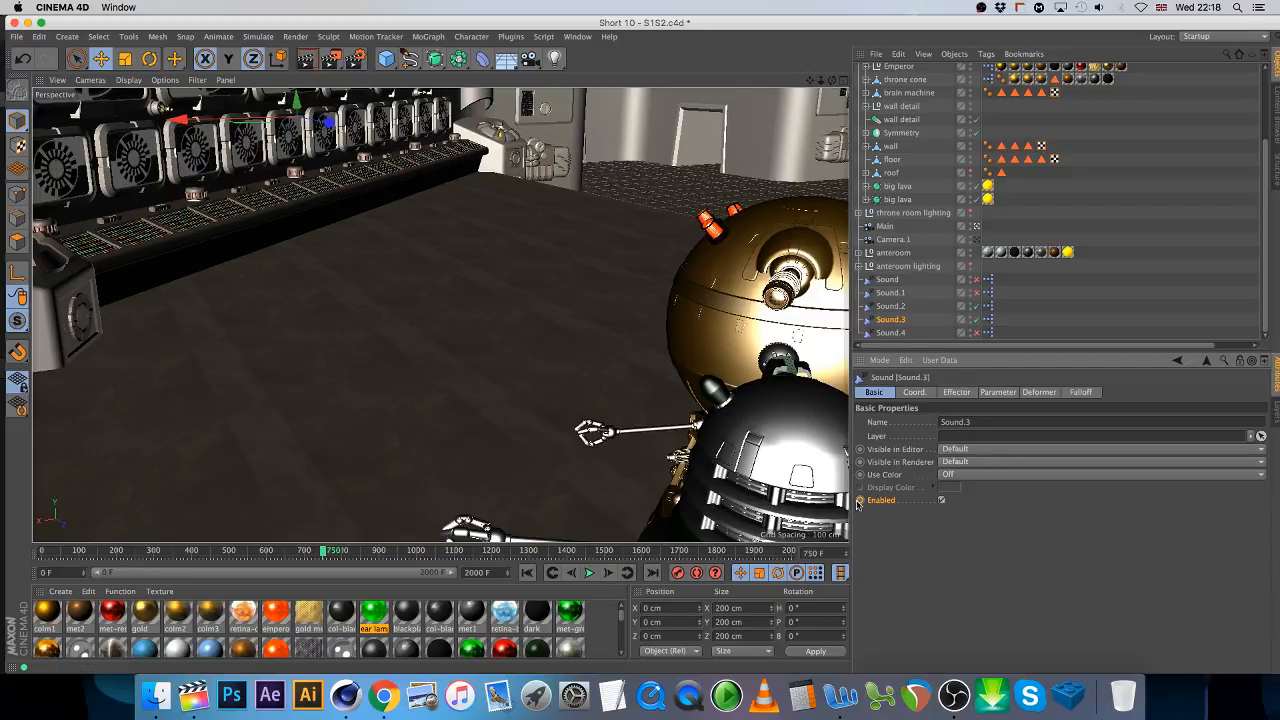
- Keyframe Sound.4's Enabled property as off at frame 1009 and on at frame 1010
{"action": "left_click", "coordinate": [893, 333]}
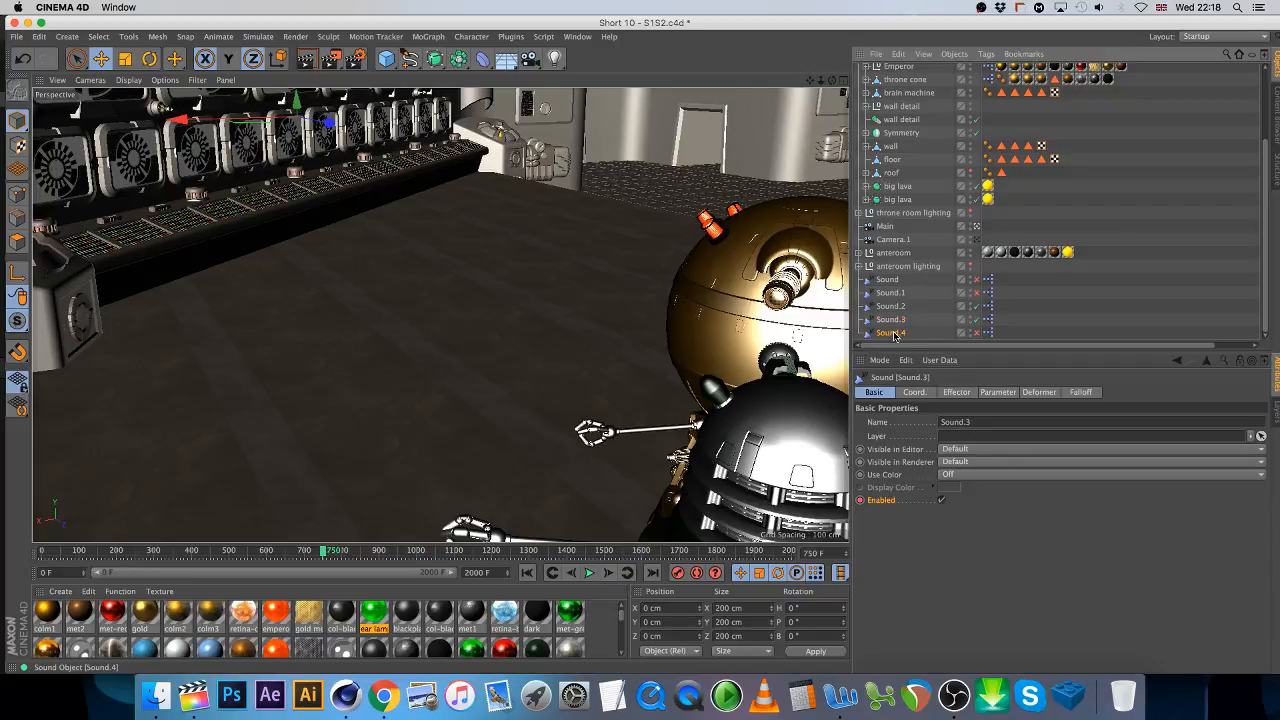
{"action": "left_click", "coordinate": [956, 393]}
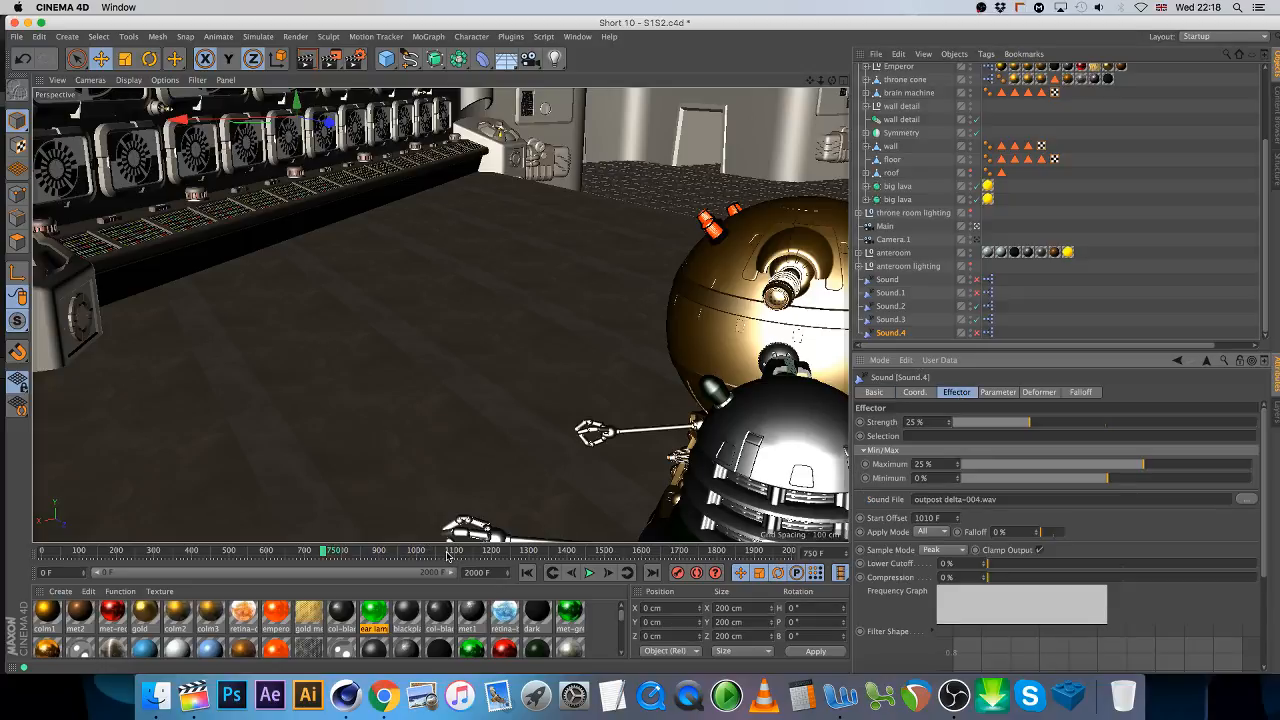
{"action": "mouse_move", "coordinate": [449, 556]}
{"action": "left_mouse_down"}
{"action": "mouse_move", "coordinate": [423, 552]}
{"action": "mouse_move", "coordinate": [442, 551]}
{"action": "left_mouse_up"}
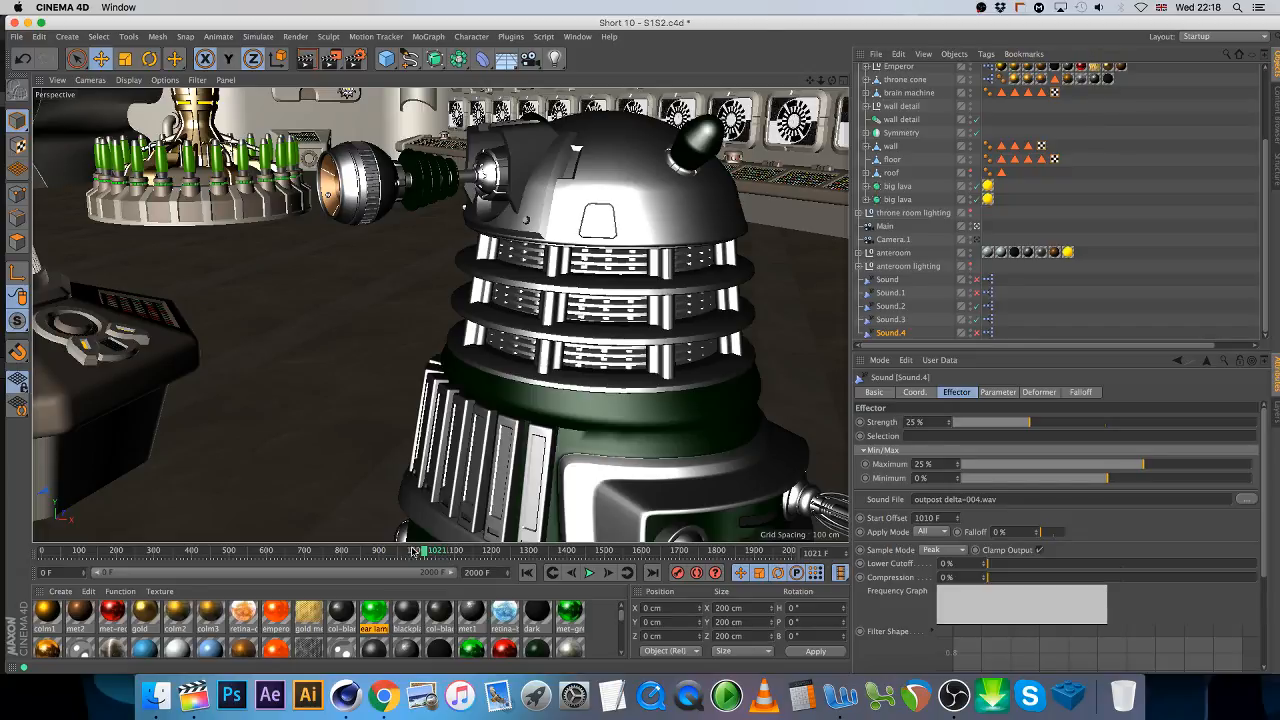
{"action": "left_click", "coordinate": [418, 553]}
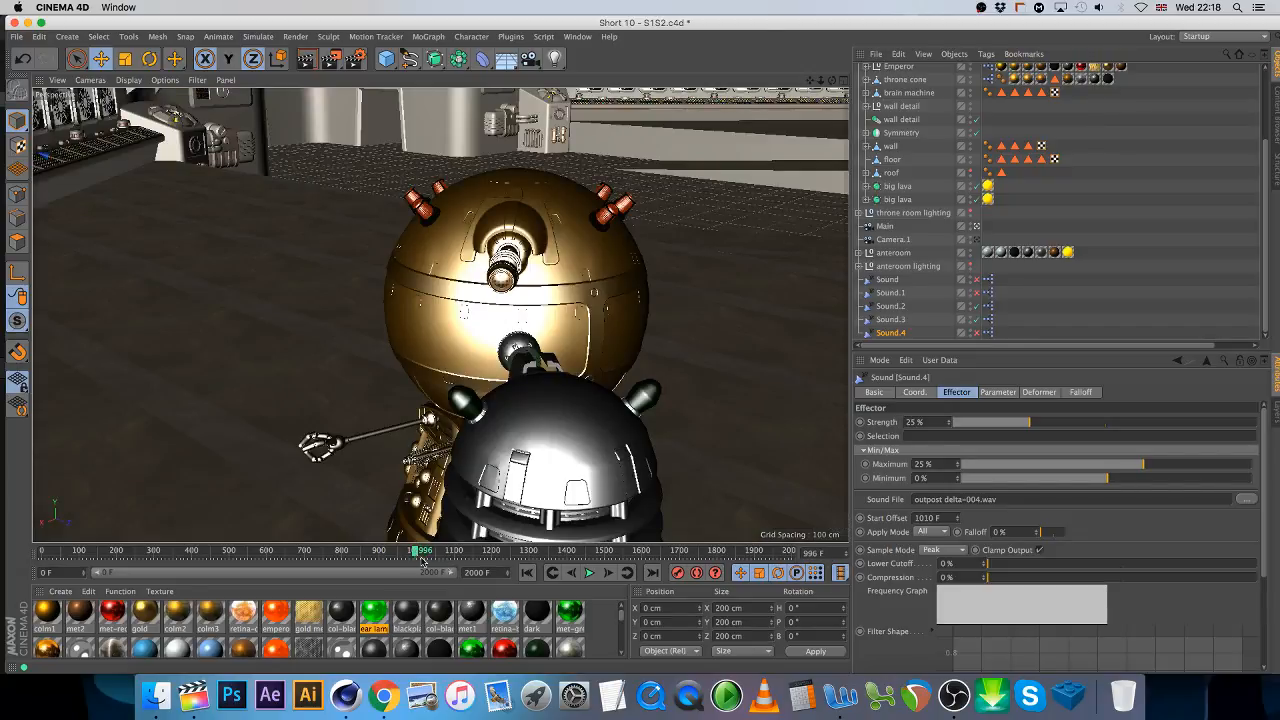
{"action": "left_click", "coordinate": [607, 573]}
{"action": "left_click", "coordinate": [607, 573]}
{"action": "left_click", "coordinate": [607, 573]}
{"action": "left_click", "coordinate": [607, 573]}
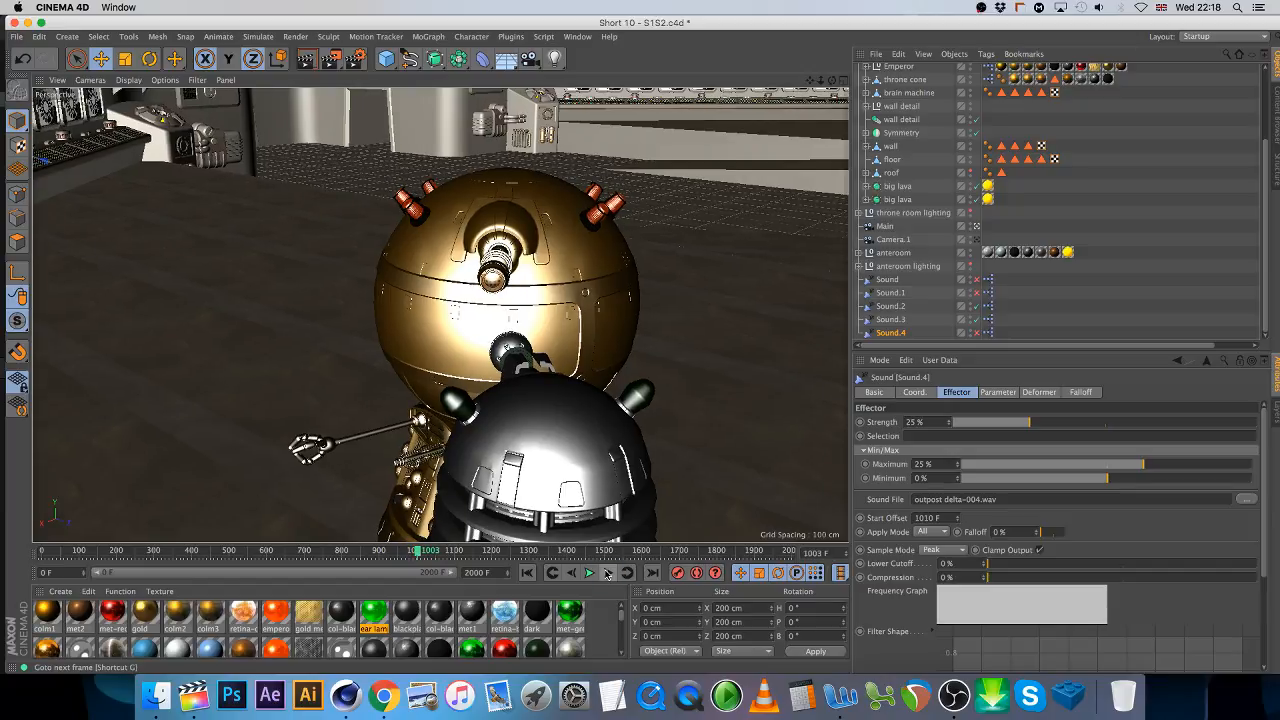
{"action": "left_click", "coordinate": [607, 573]}
{"action": "left_click", "coordinate": [607, 573]}
{"action": "left_click", "coordinate": [607, 573]}
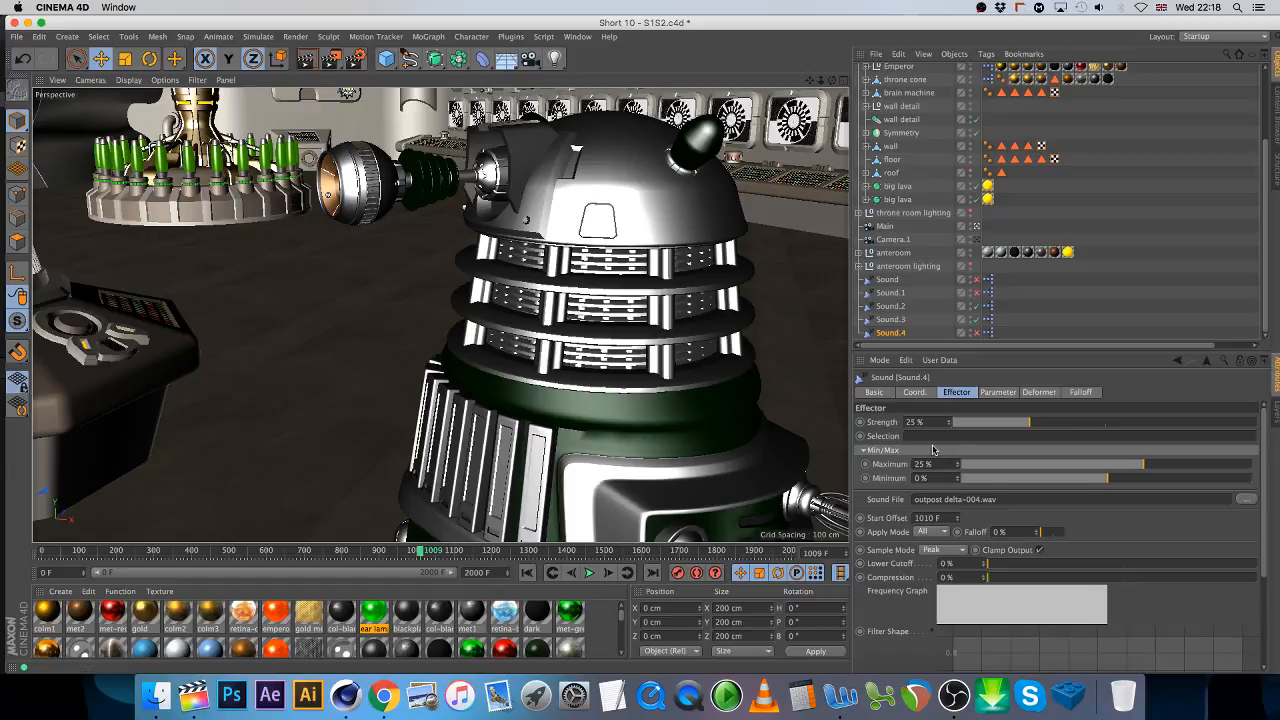
{"action": "left_click", "coordinate": [878, 393]}
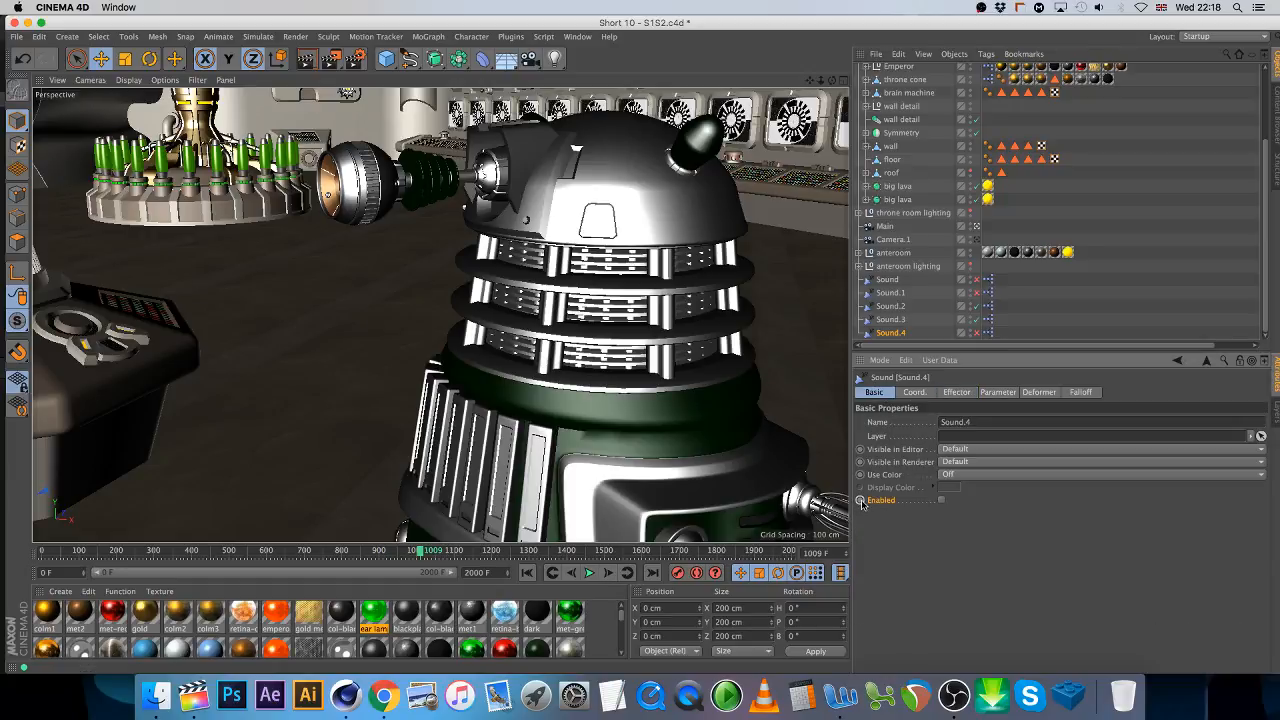
{"action": "left_click", "coordinate": [940, 501]}
- Check Sound.3's sound file and start offset, and scrub the timeline to frame 1052
{"action": "left_click", "coordinate": [887, 321]}
{"action": "left_click", "coordinate": [948, 392]}
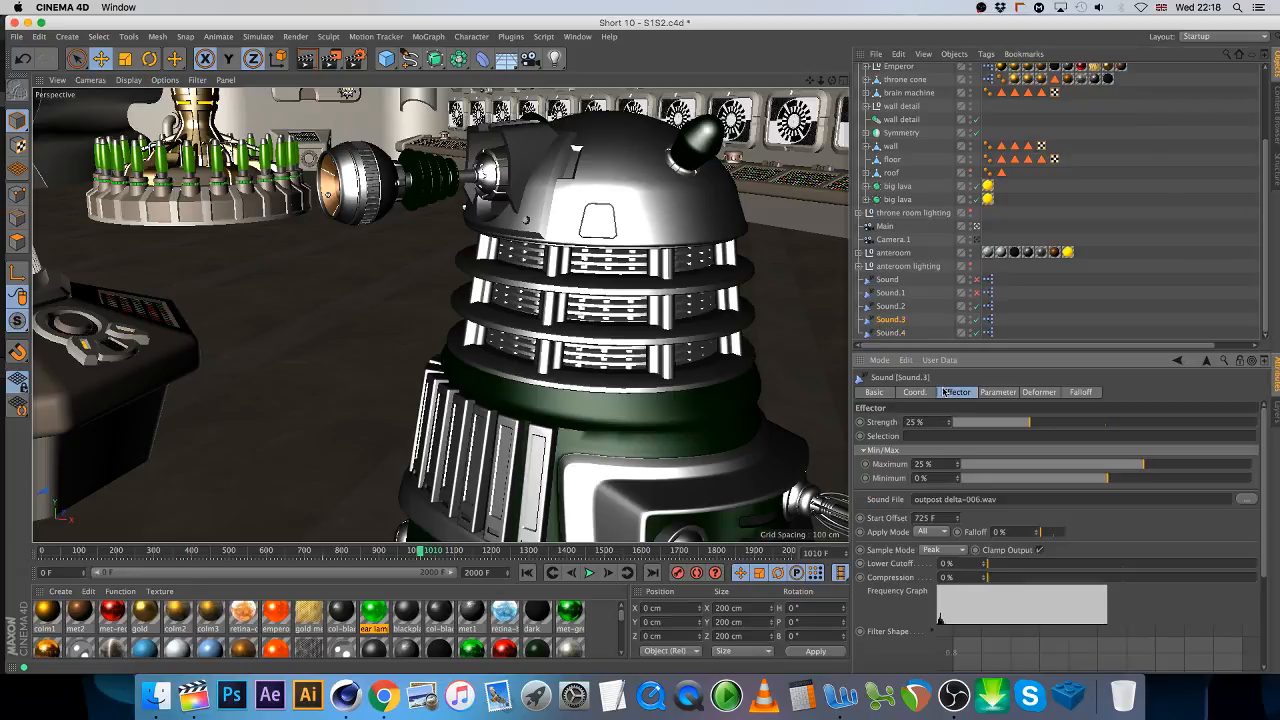
{"action": "left_click", "coordinate": [875, 392]}
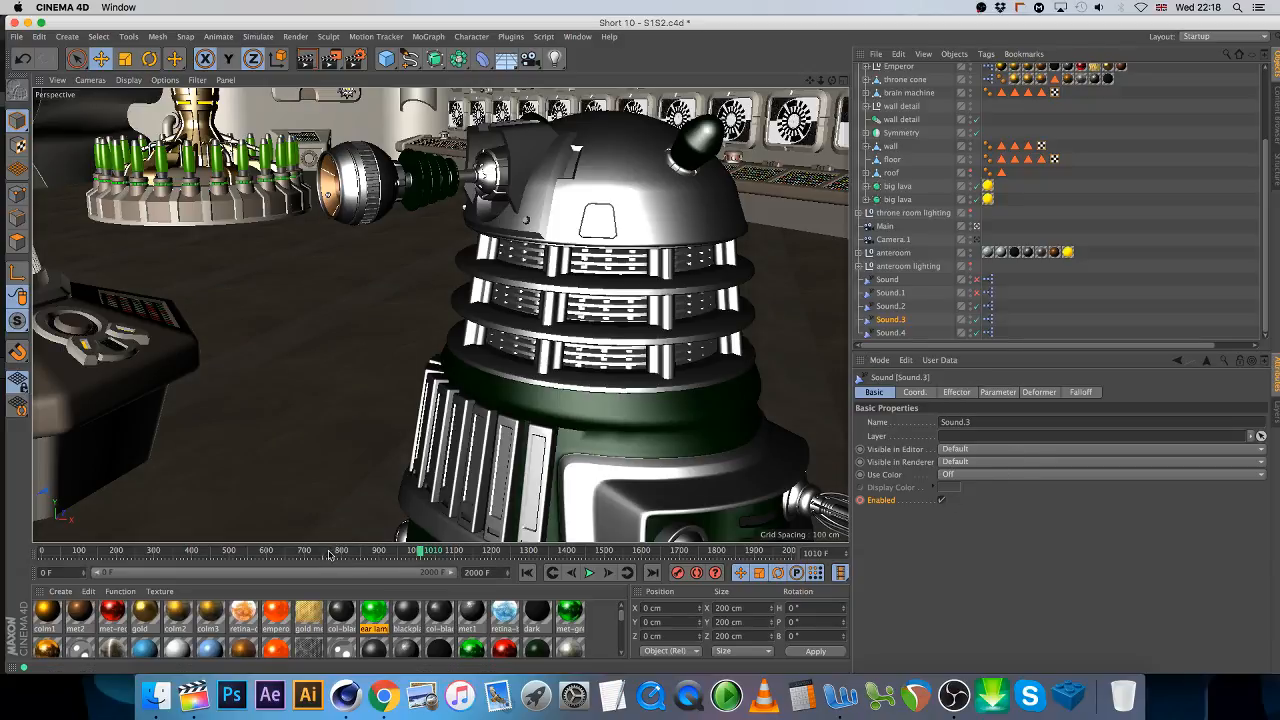
{"action": "left_click_drag", "start_coordinate": [329, 553], "coordinate": [431, 556]}
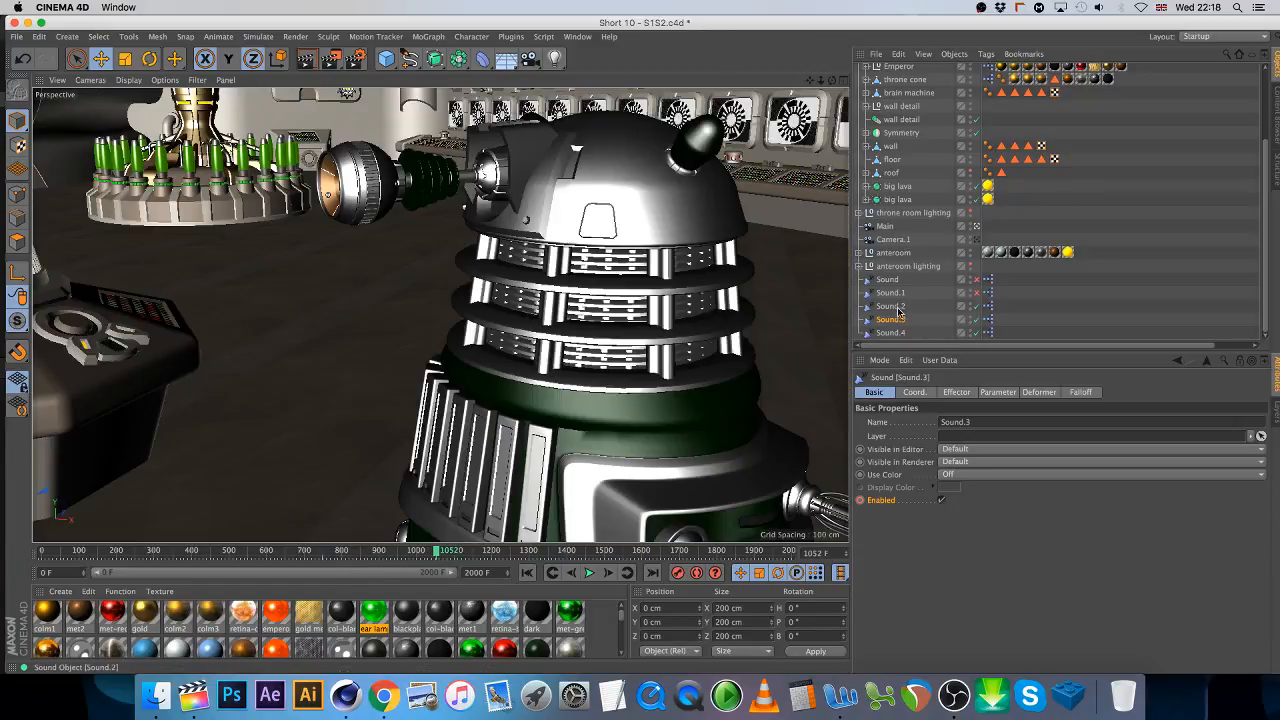
- Keyframe Sound.2's Enabled property as on at frame 941 and off at frame 942
{"action": "left_click", "coordinate": [893, 306]}
{"action": "left_click", "coordinate": [962, 393]}
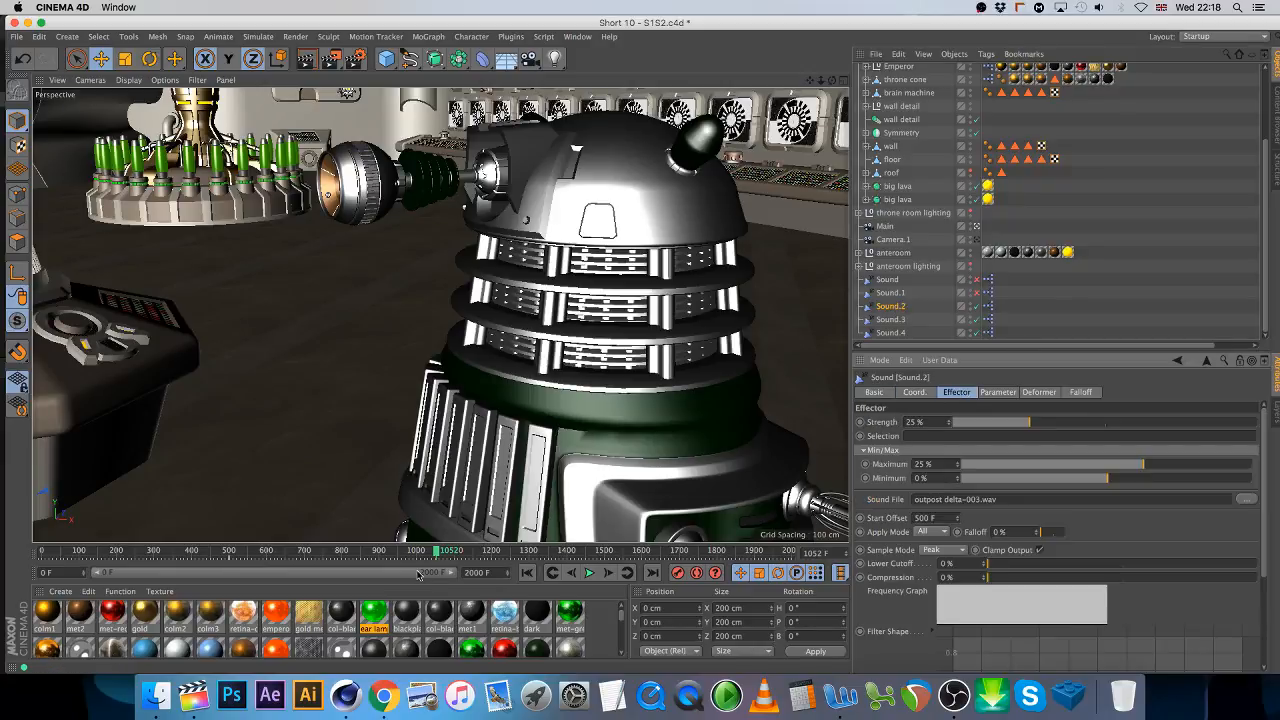
{"action": "left_click", "coordinate": [394, 552]}
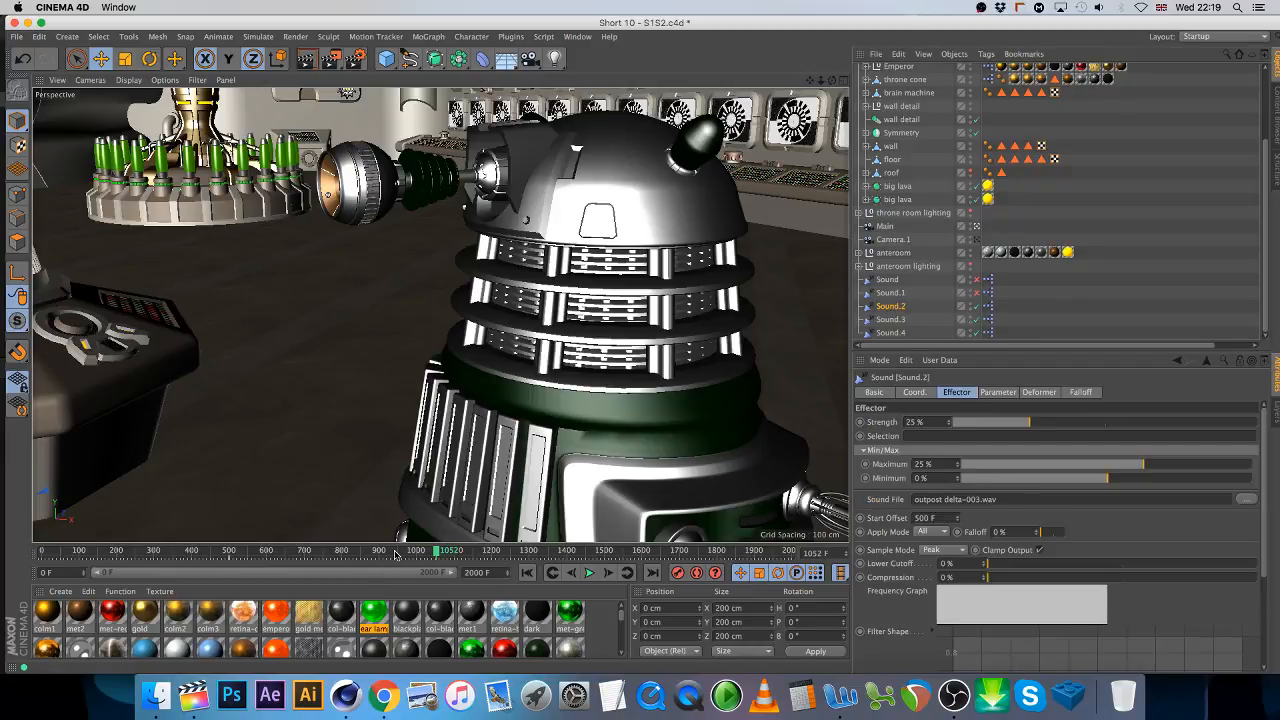
{"action": "left_click", "coordinate": [878, 394]}
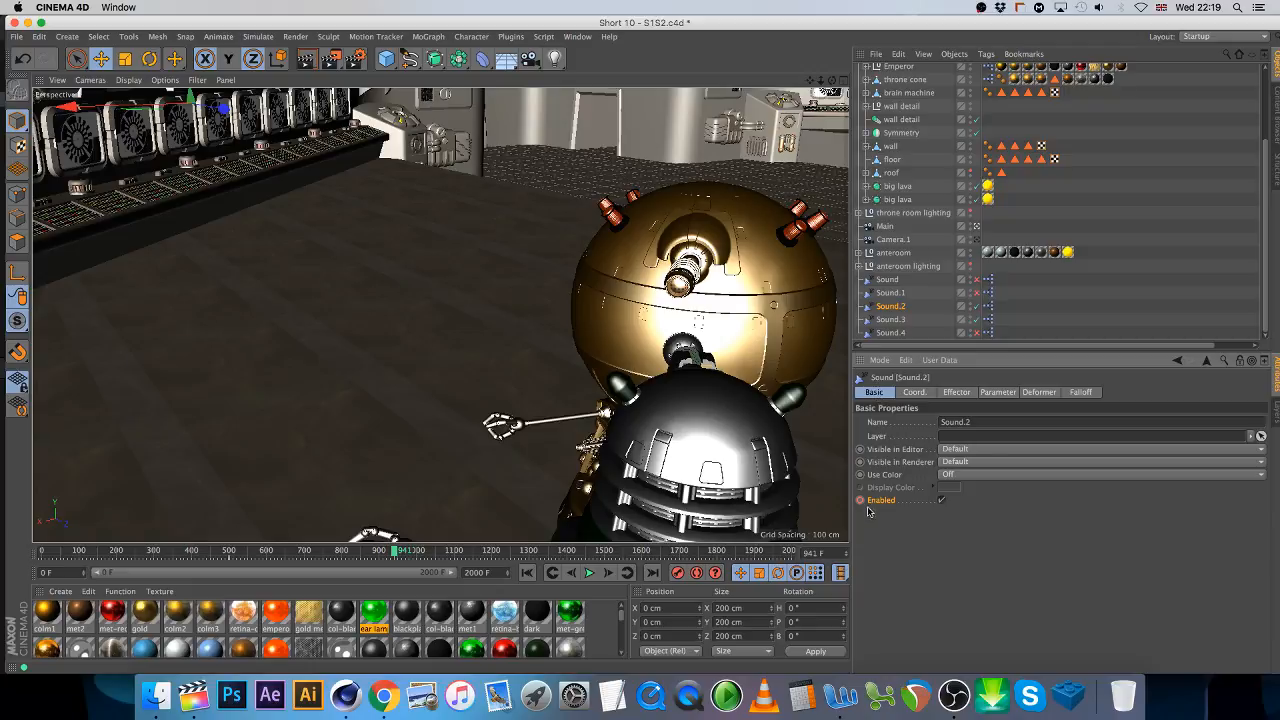
{"action": "left_click", "coordinate": [608, 572]}
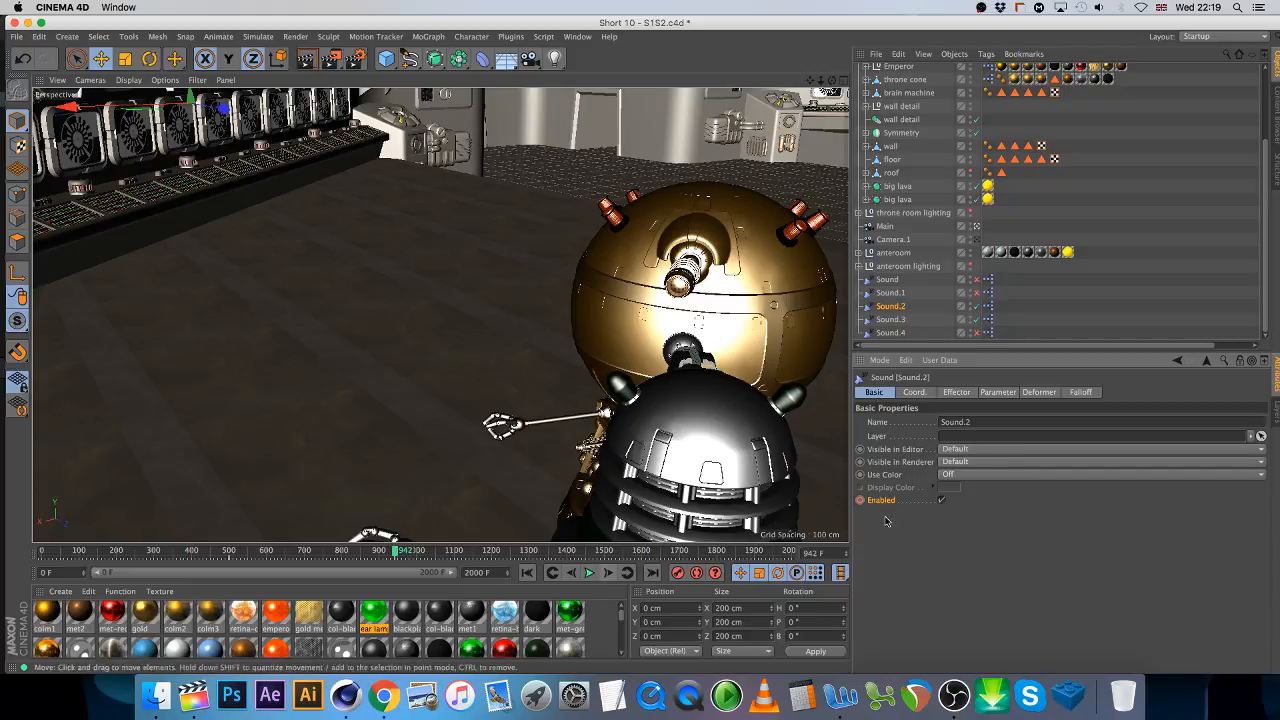
{"action": "left_click", "coordinate": [859, 500]}
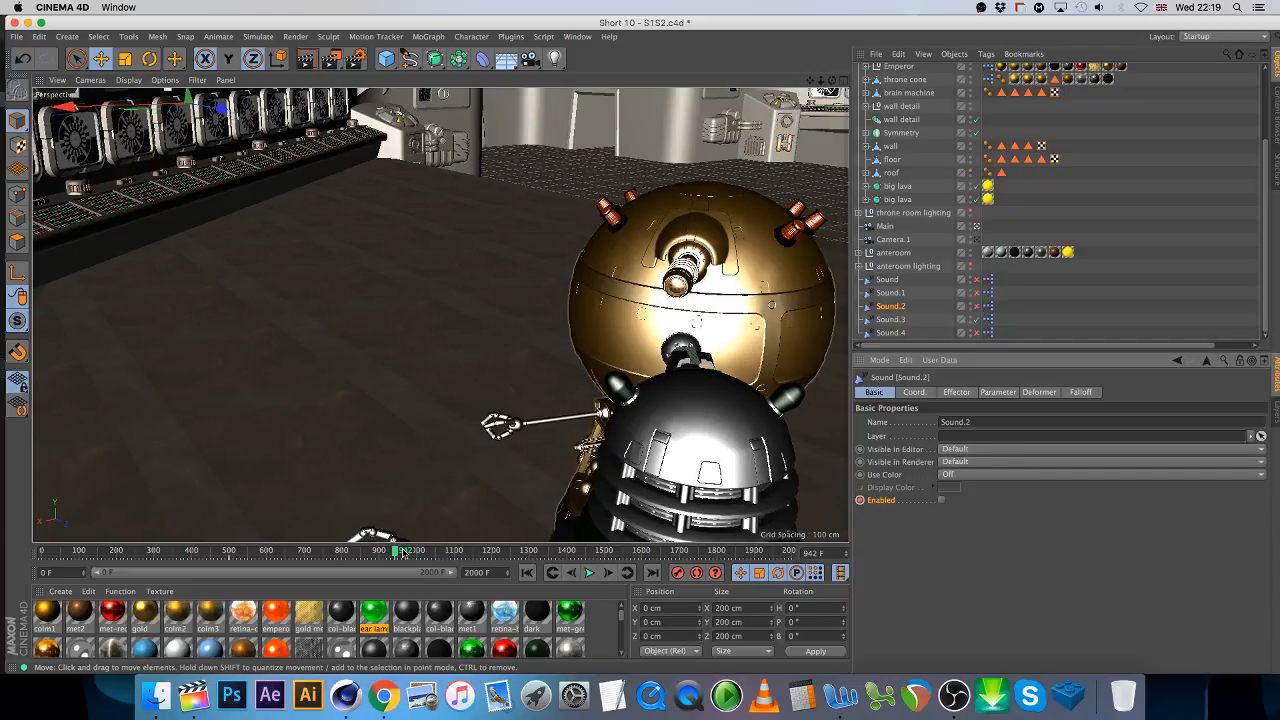
- Scrub to frame 1078 and compare the effector settings of Sound.4 and Sound.3
{"action": "left_click_drag", "start_coordinate": [400, 552], "coordinate": [446, 556]}
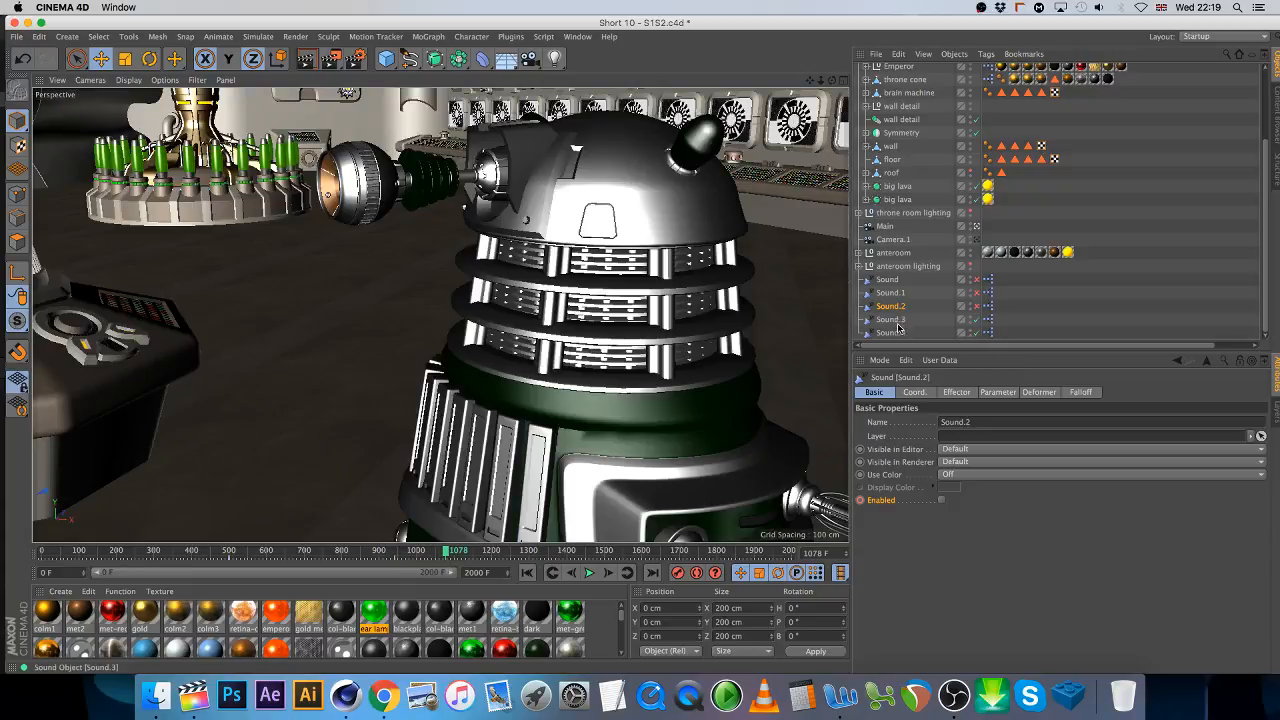
{"action": "left_click", "coordinate": [898, 331]}
{"action": "left_click", "coordinate": [958, 392]}
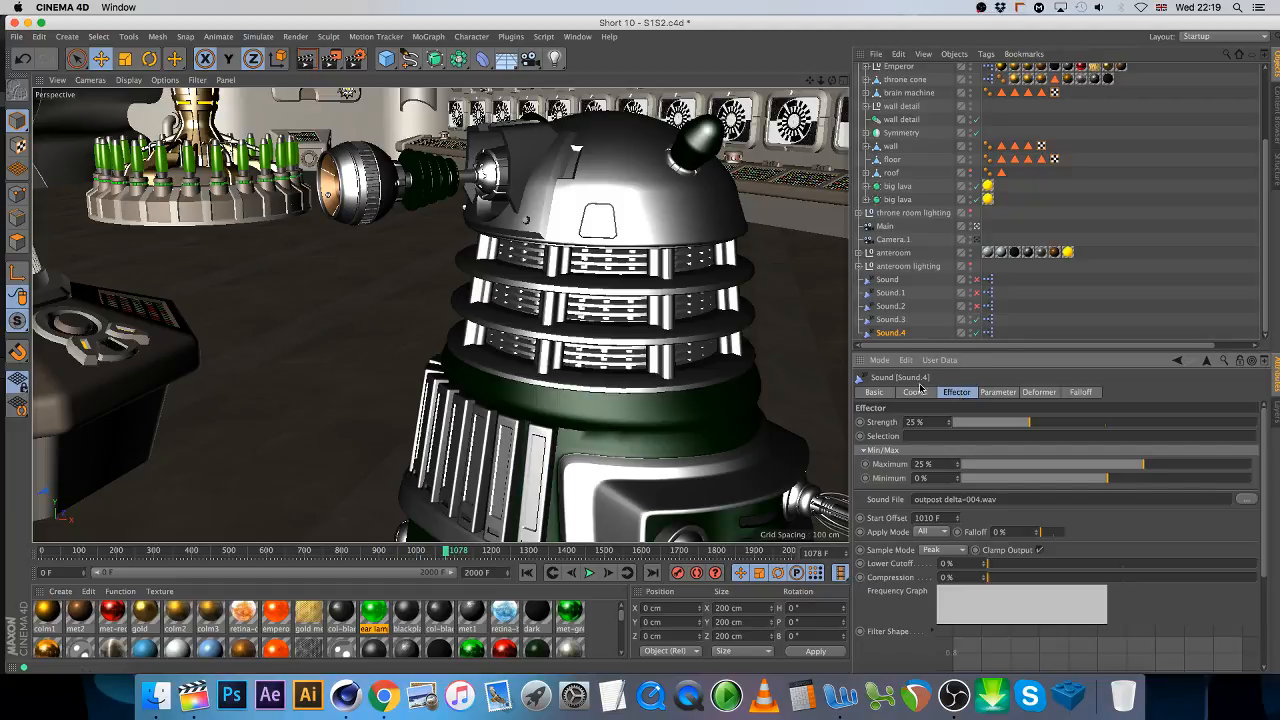
{"action": "left_click", "coordinate": [875, 393]}
{"action": "left_click", "coordinate": [956, 392]}
{"action": "left_click", "coordinate": [891, 319]}
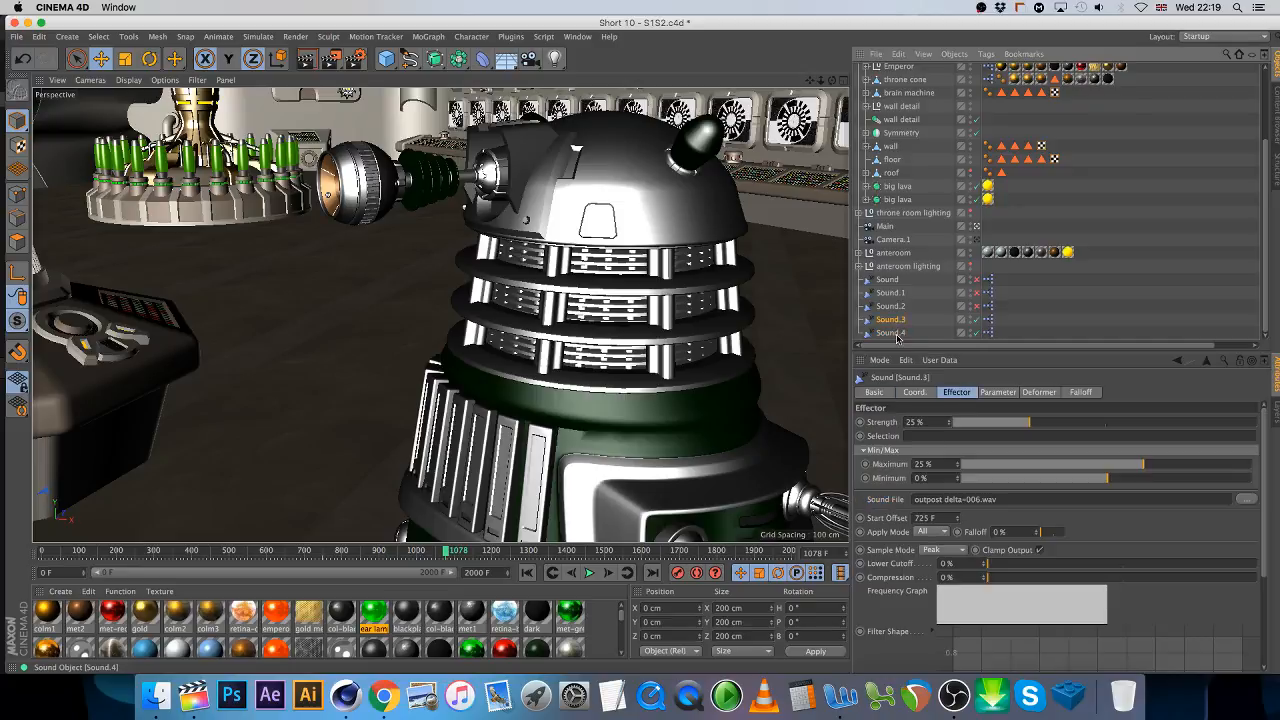
{"action": "left_click", "coordinate": [891, 333]}
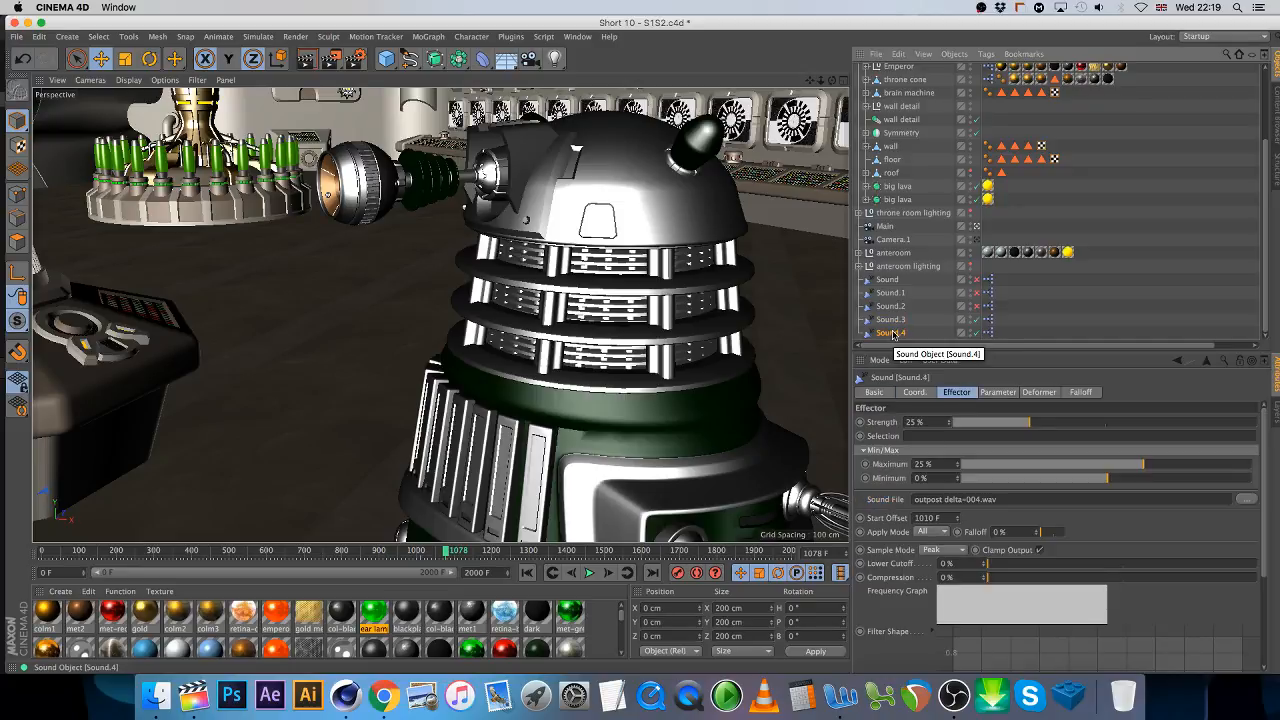
- Open Sound.4's XPresso graph and widen the material node fed by the Range Mapper so its full name shows
{"action": "double_click", "coordinate": [988, 333]}
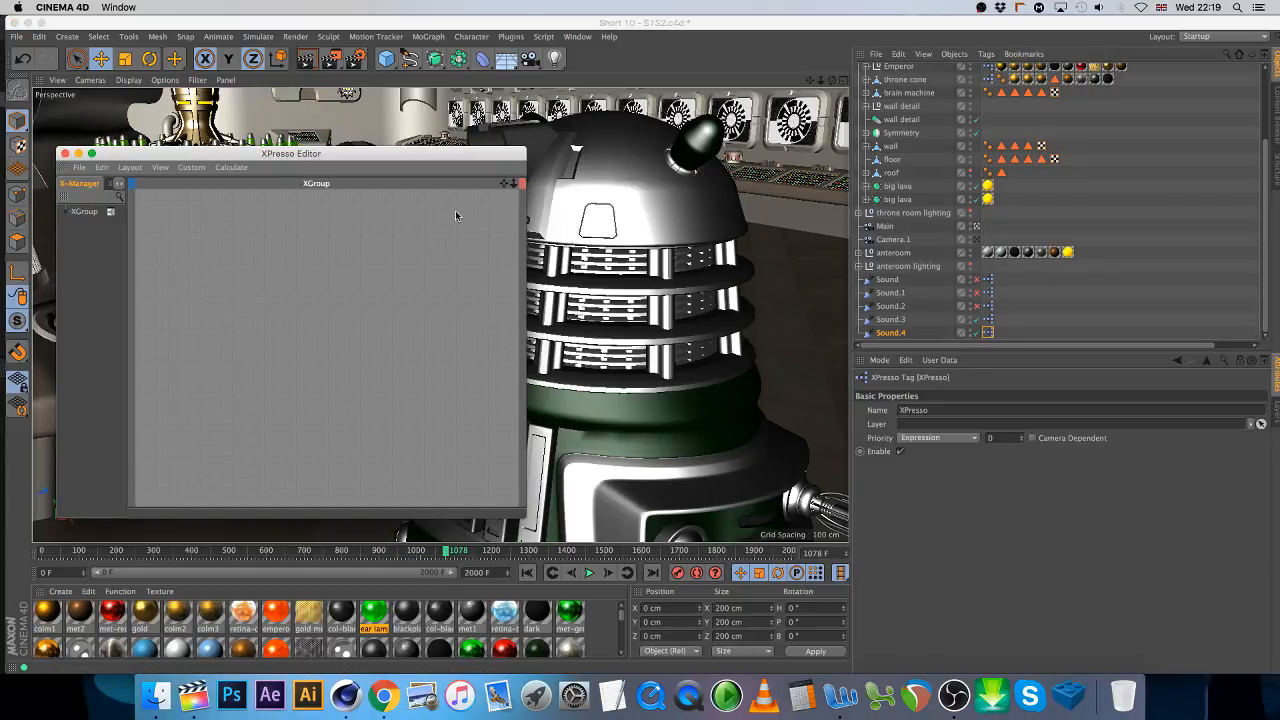
{"action": "left_click_drag", "start_coordinate": [504, 183], "coordinate": [291, 21]}
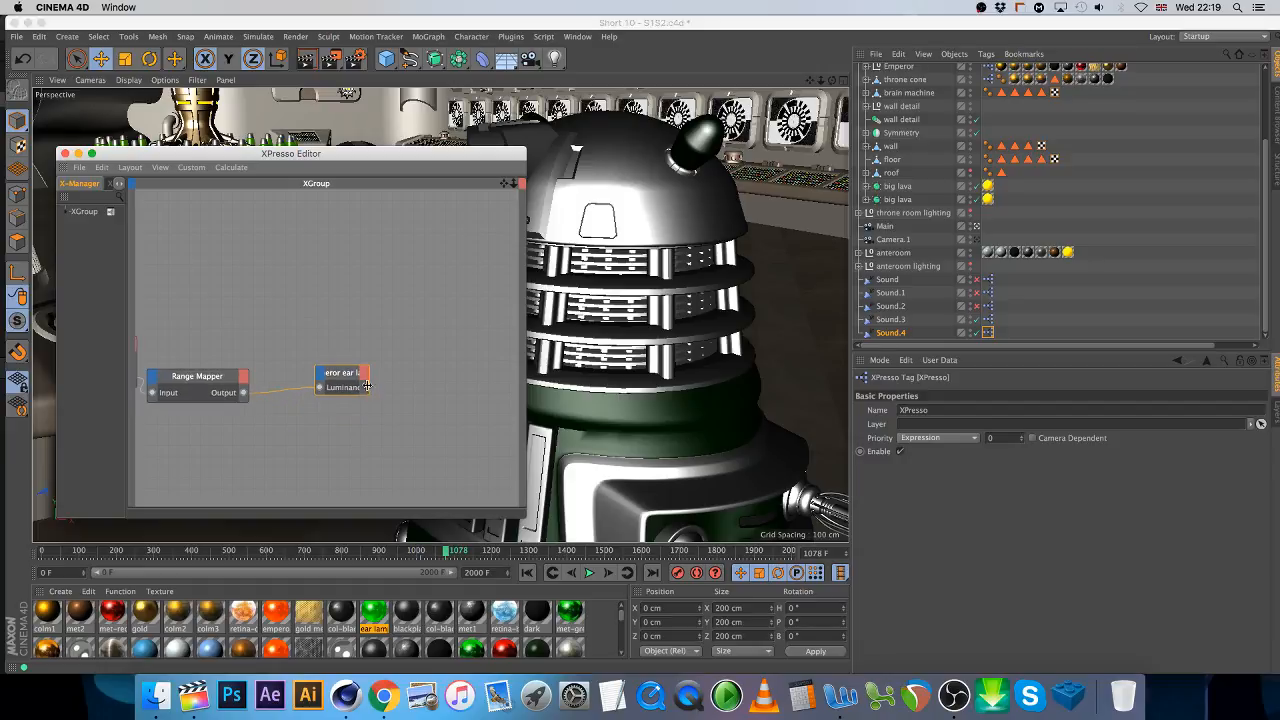
{"action": "left_click_drag", "start_coordinate": [367, 385], "coordinate": [450, 386]}
{"action": "left_click_drag", "start_coordinate": [505, 186], "coordinate": [706, 147]}
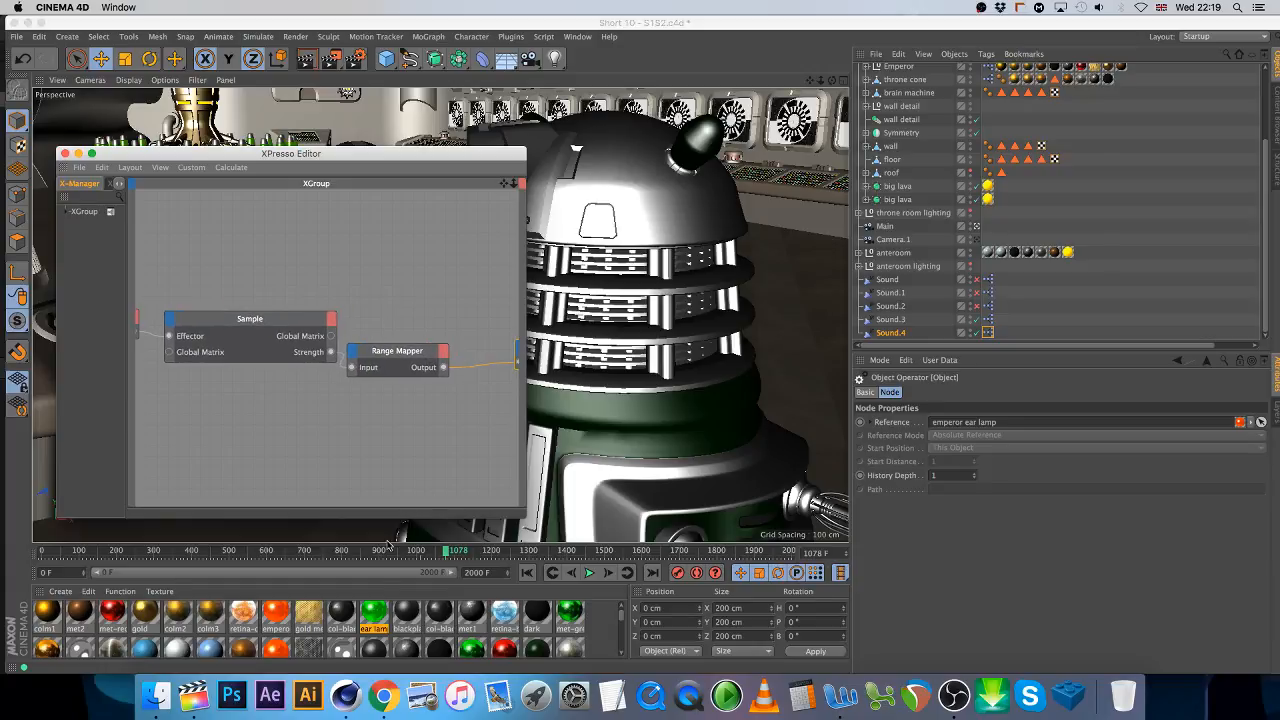
- Replace the emperor ear lamp material with ear lamp_G in Sound.4's Luminance Brightness node, close the graph, and preview frame 1041
{"action": "left_click_drag", "start_coordinate": [504, 186], "coordinate": [364, 196]}
{"action": "left_click_drag", "start_coordinate": [377, 613], "coordinate": [386, 443]}
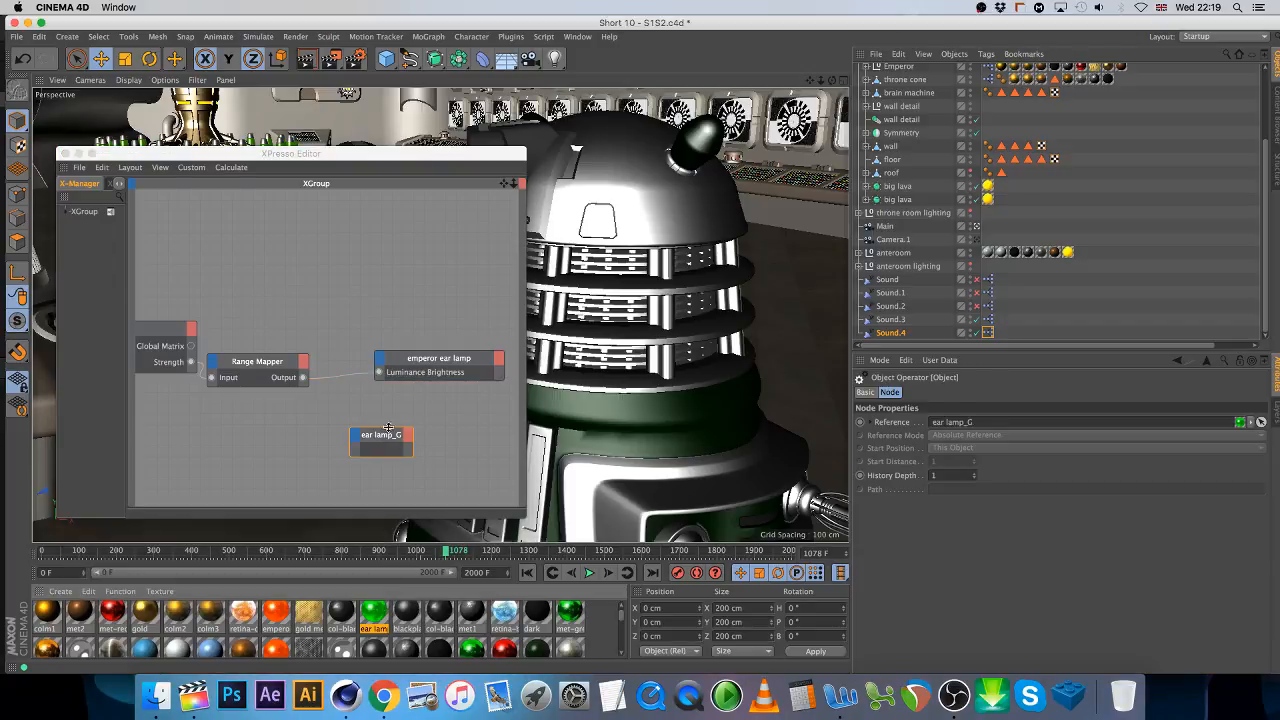
{"action": "key", "text": "Delete"}
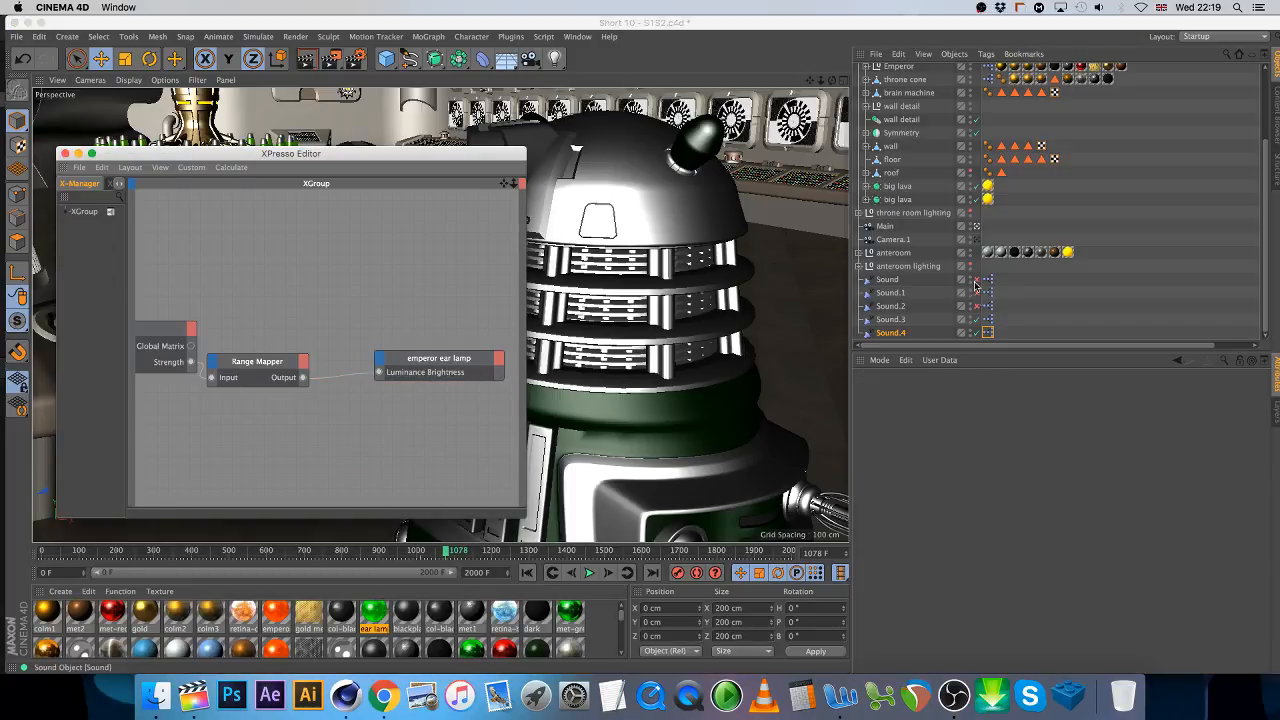
{"action": "left_click", "coordinate": [900, 333]}
{"action": "left_click_drag", "start_coordinate": [372, 614], "coordinate": [441, 378]}
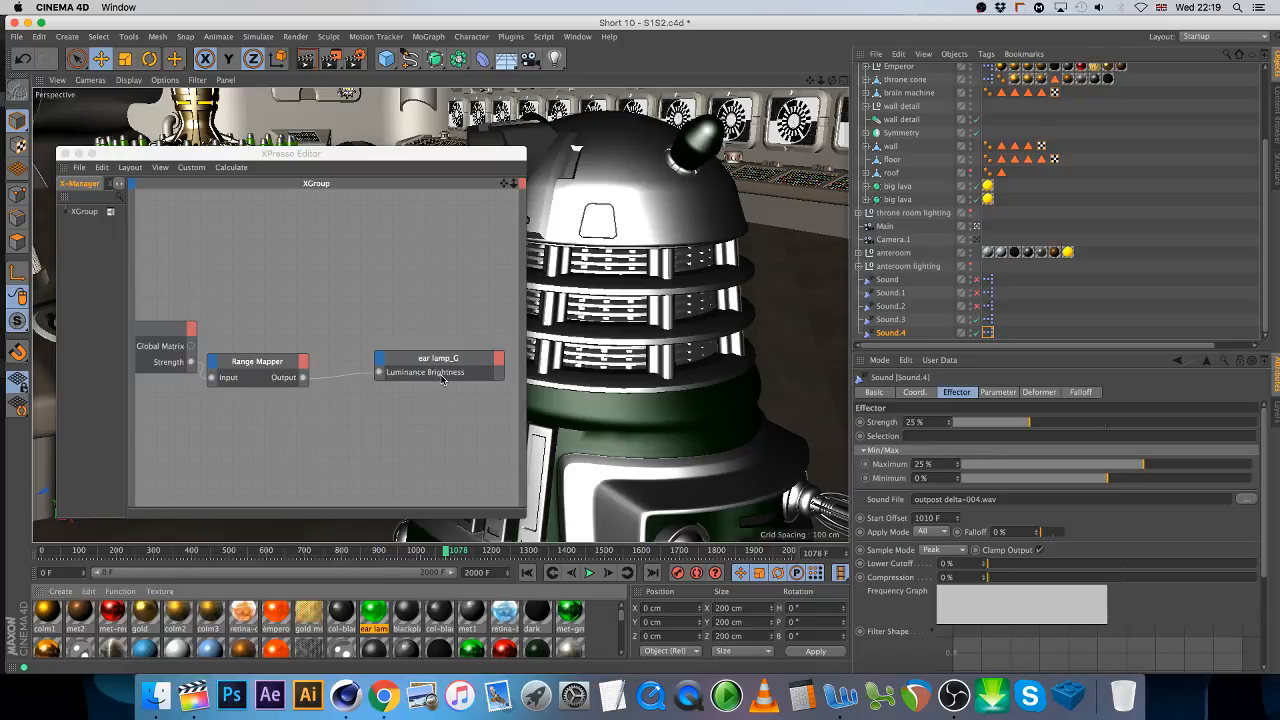
{"action": "left_click", "coordinate": [63, 153]}
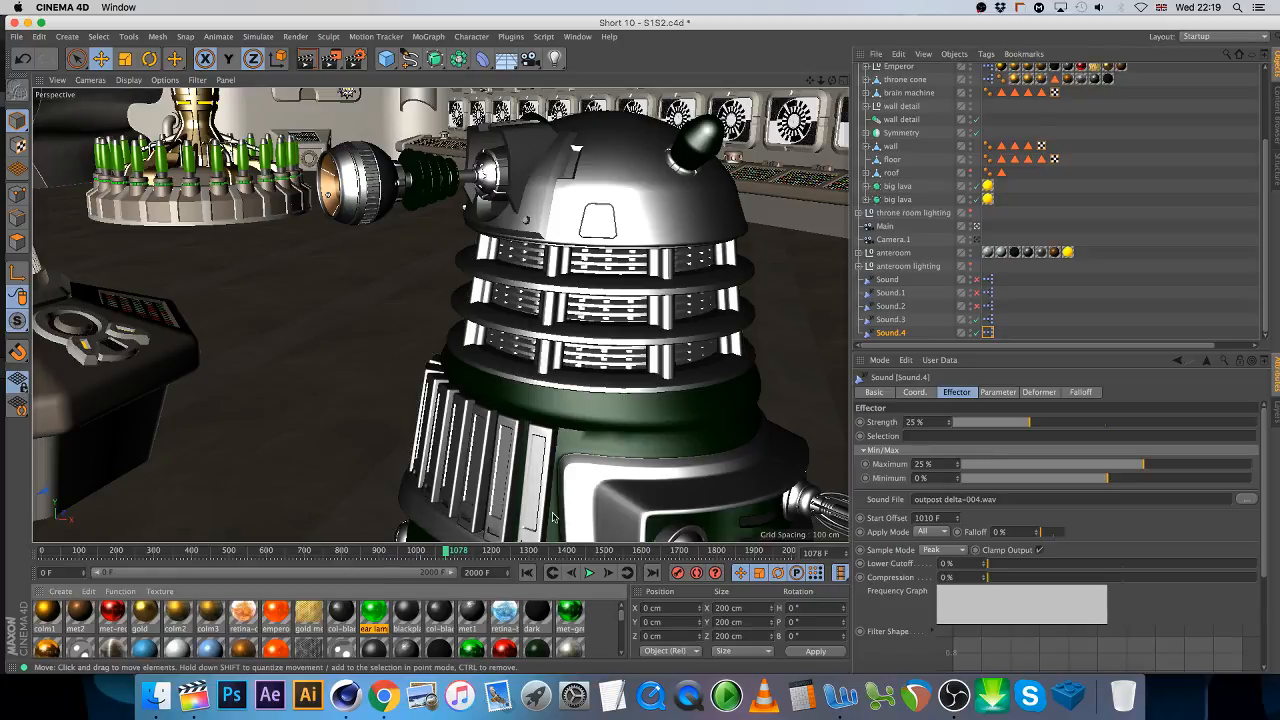
{"action": "left_click", "coordinate": [431, 553]}
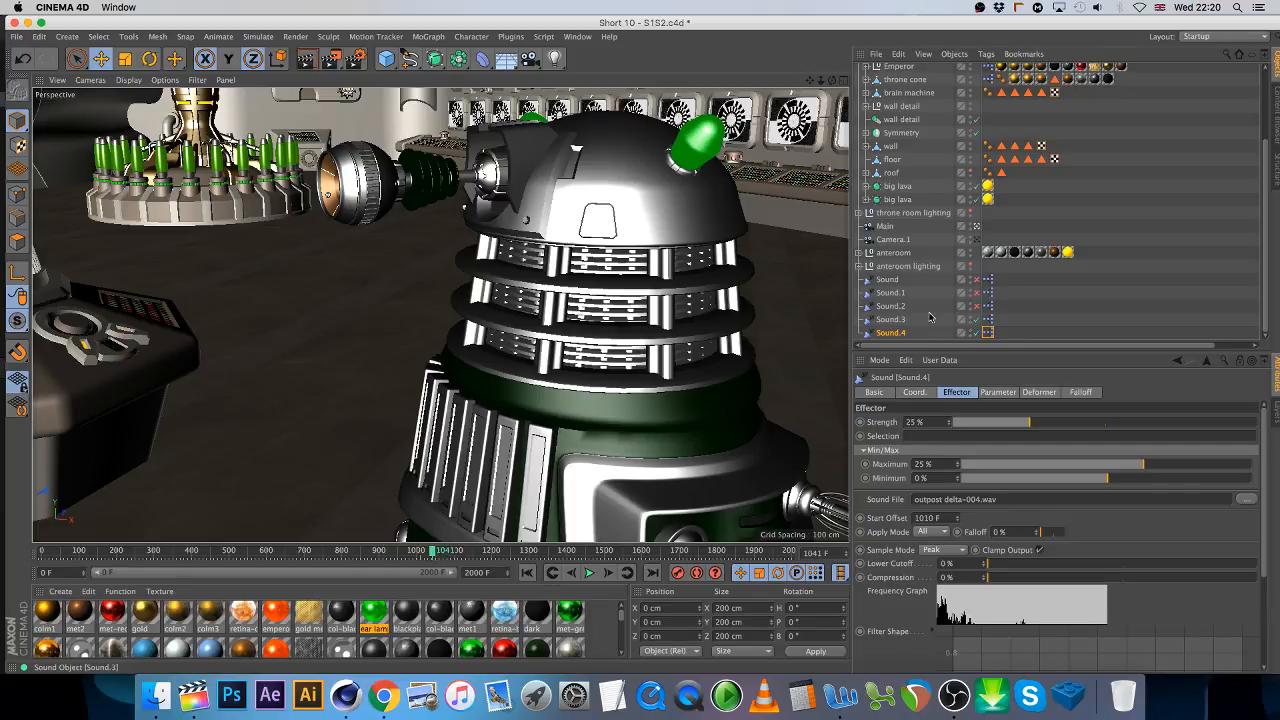
- Open Sound.3's XPresso graph to check its contents and close it again
{"action": "left_click", "coordinate": [891, 319]}
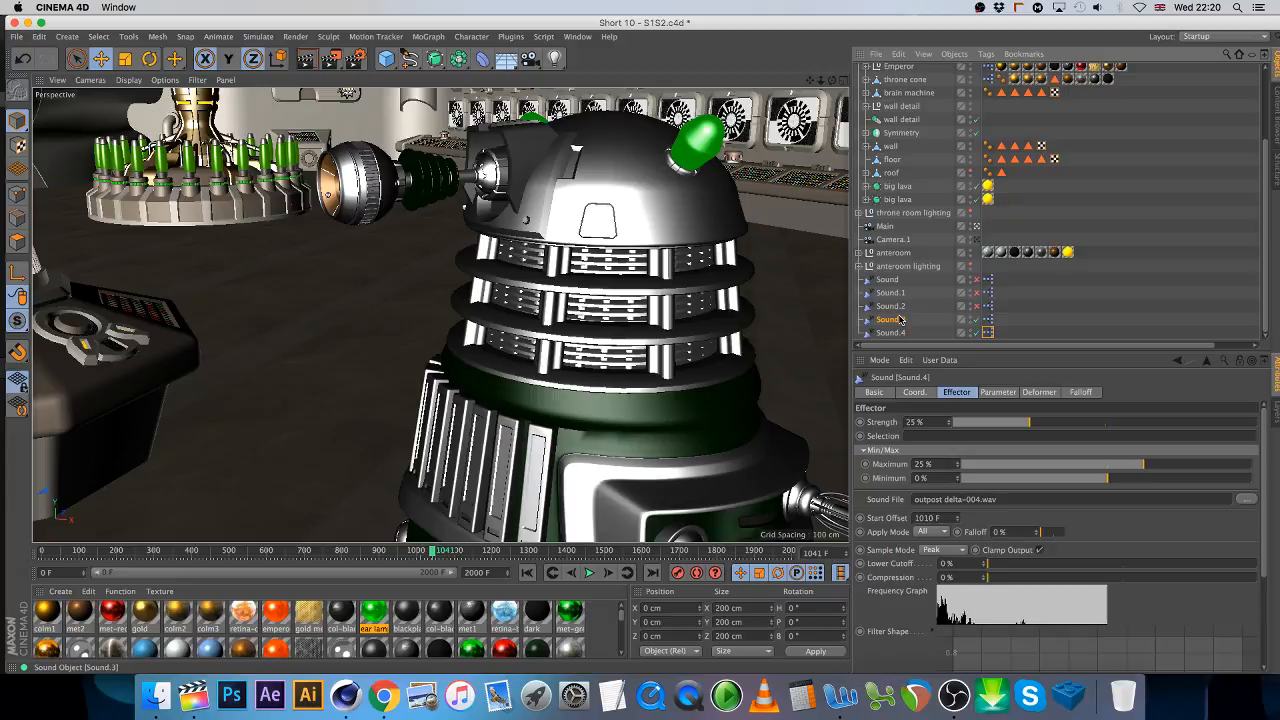
{"action": "double_click", "coordinate": [990, 322]}
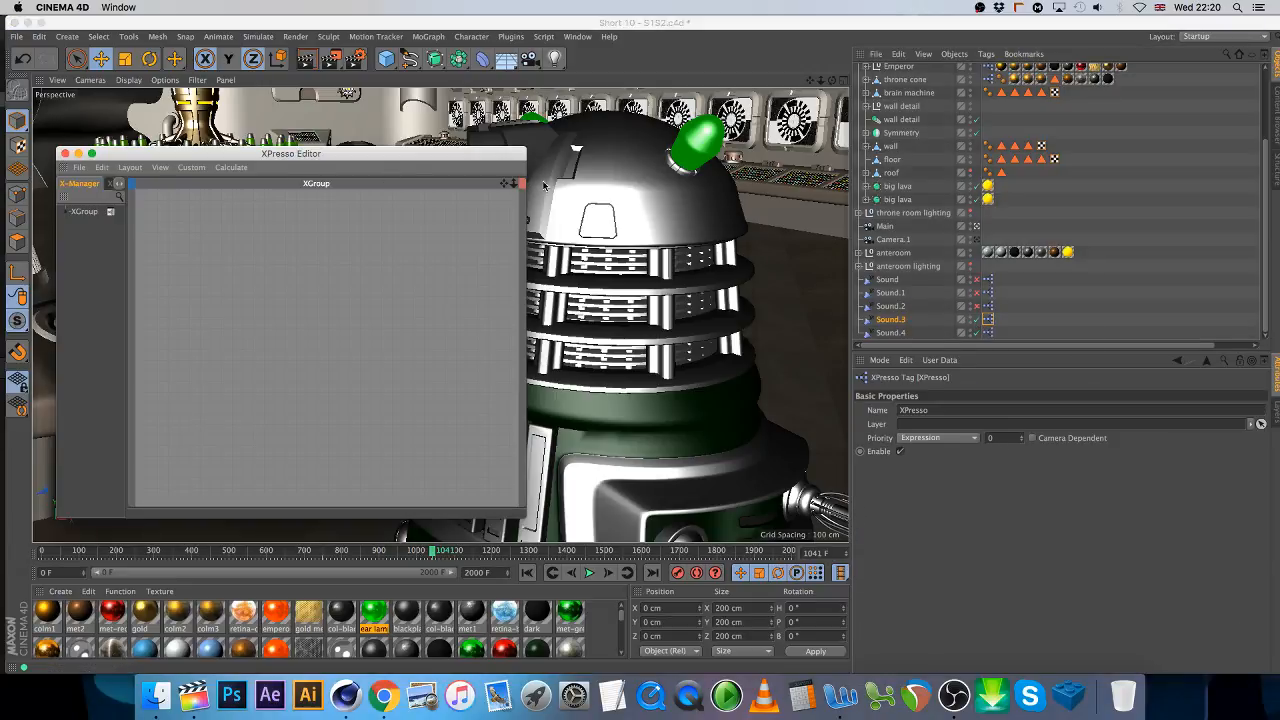
{"action": "left_click", "coordinate": [65, 155]}
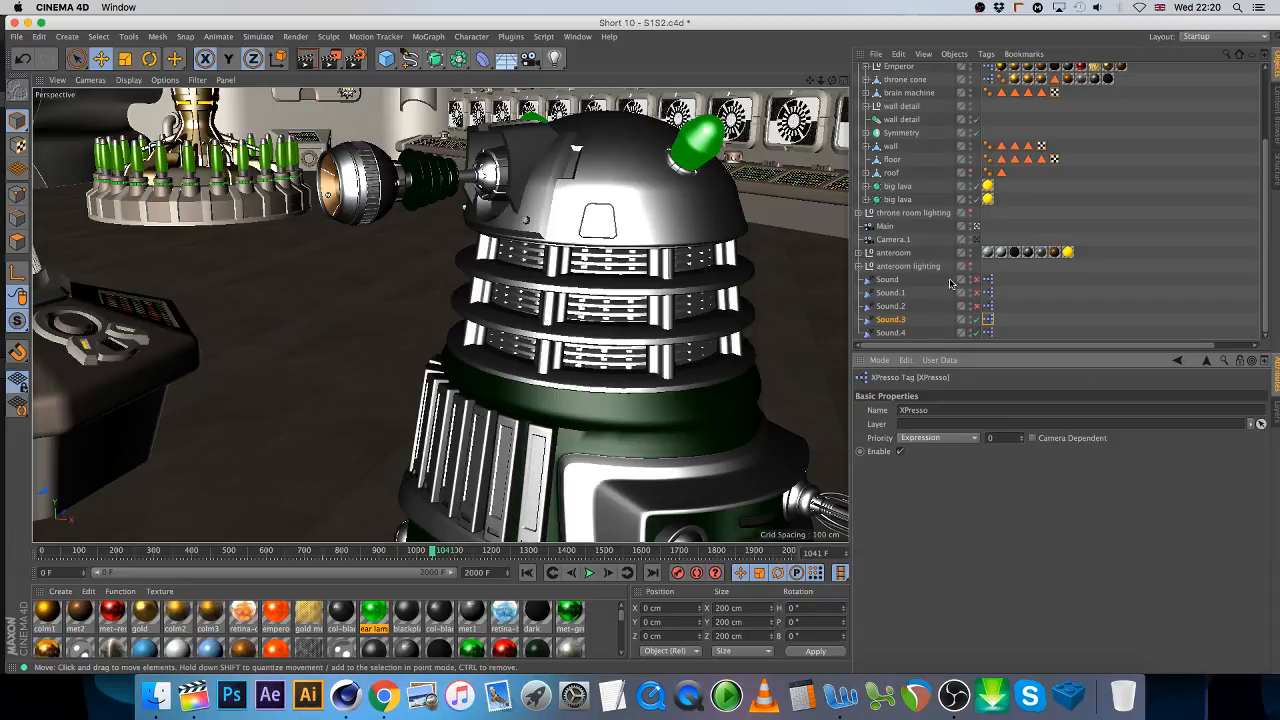
- Open Sound.2's XPresso graph and widen the material node fed by the Range Mapper so its full name shows
{"action": "left_click", "coordinate": [885, 306]}
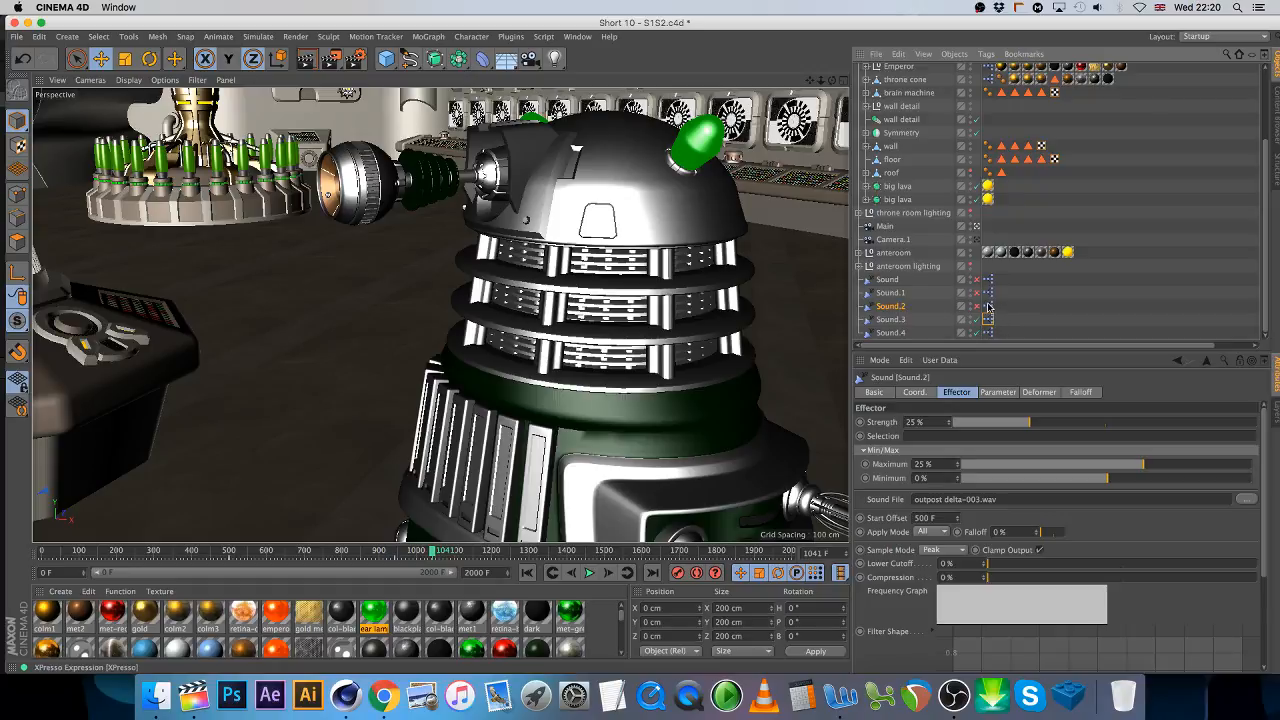
{"action": "double_click", "coordinate": [988, 305]}
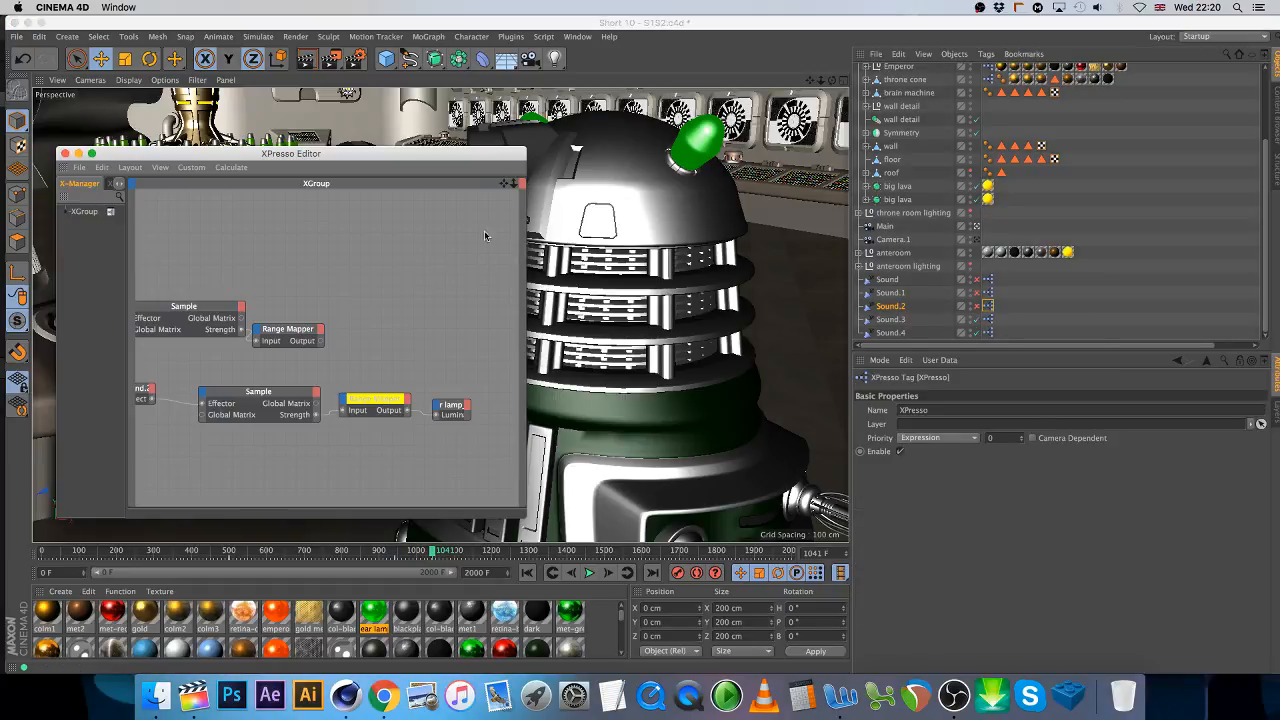
{"action": "left_click_drag", "start_coordinate": [503, 184], "coordinate": [477, 180]}
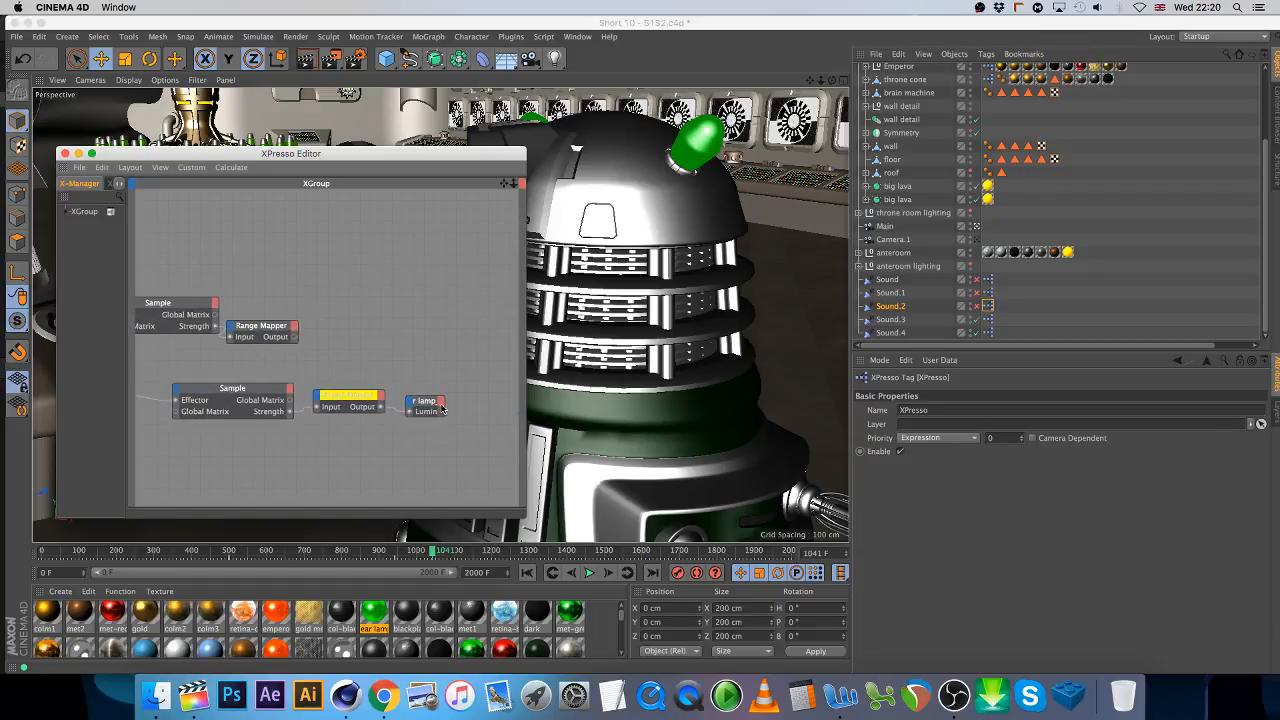
{"action": "left_click_drag", "start_coordinate": [447, 414], "coordinate": [490, 413]}
- Replace the Range Mapper feeding ear lamp_G with the spare one, wiring it between the lower Sample's Strength and Luminance Brightness
{"action": "left_click", "coordinate": [352, 405]}
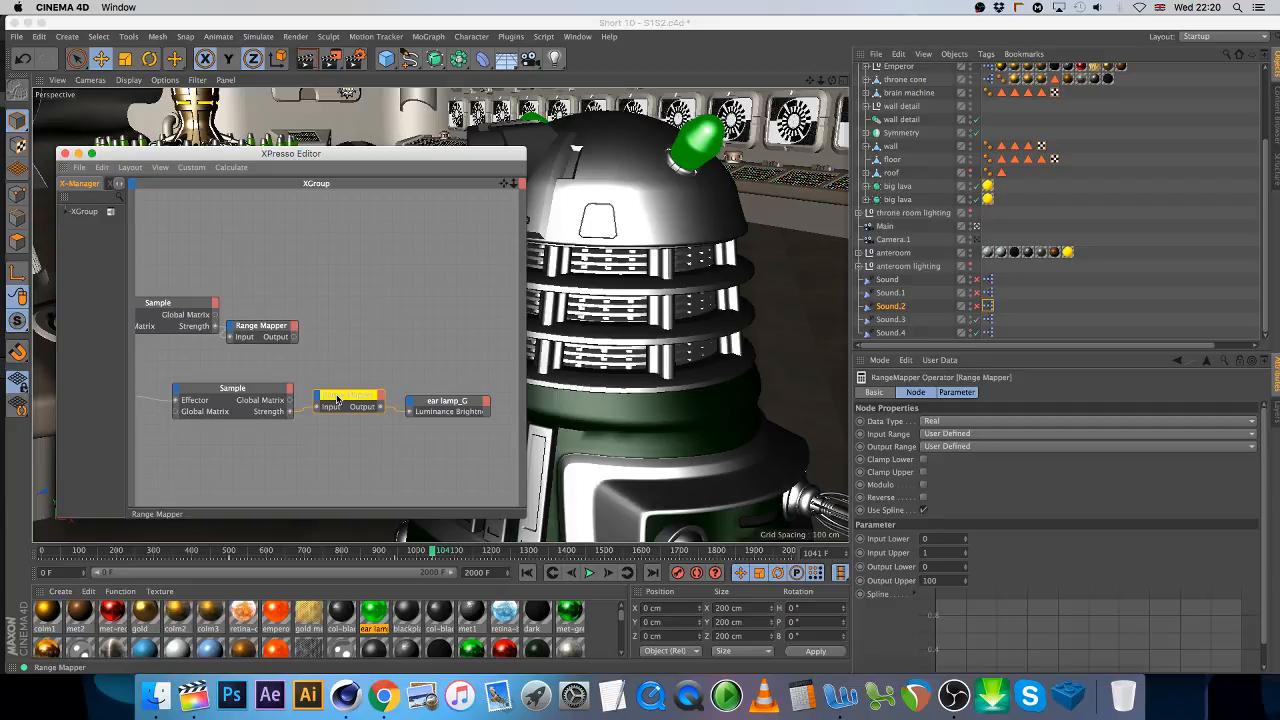
{"action": "key", "text": "Delete"}
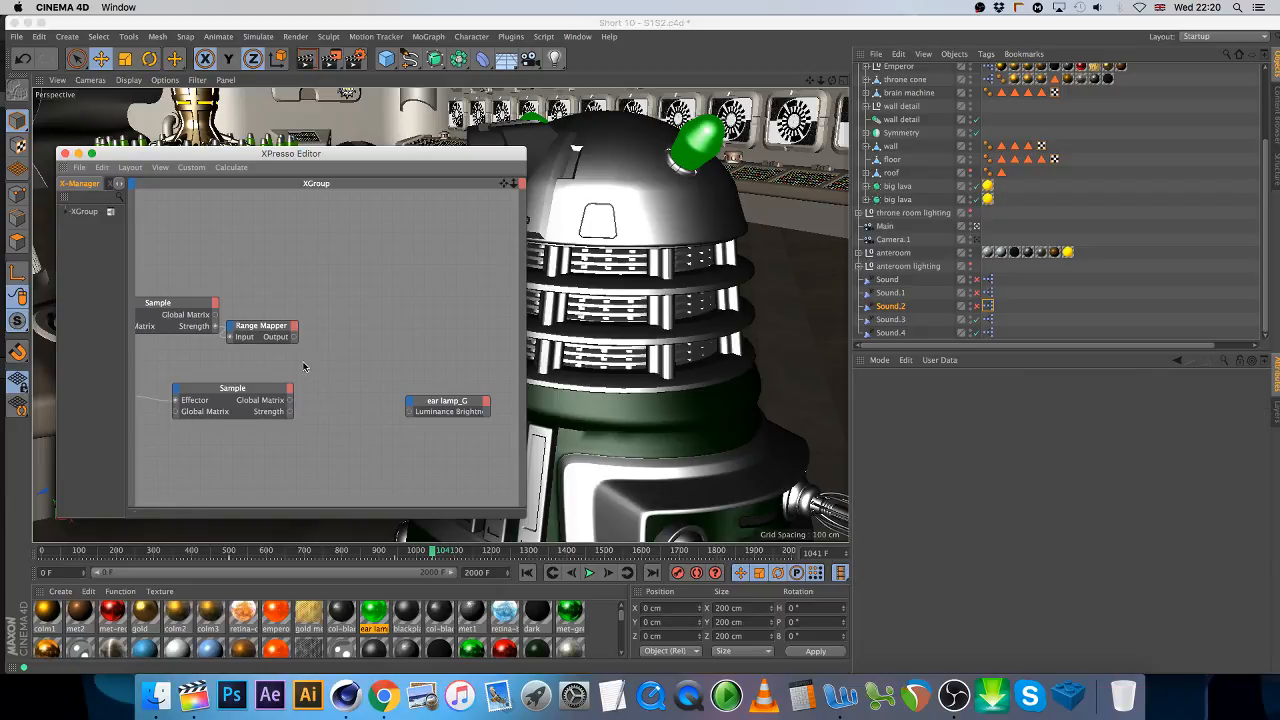
{"action": "left_click", "coordinate": [272, 326]}
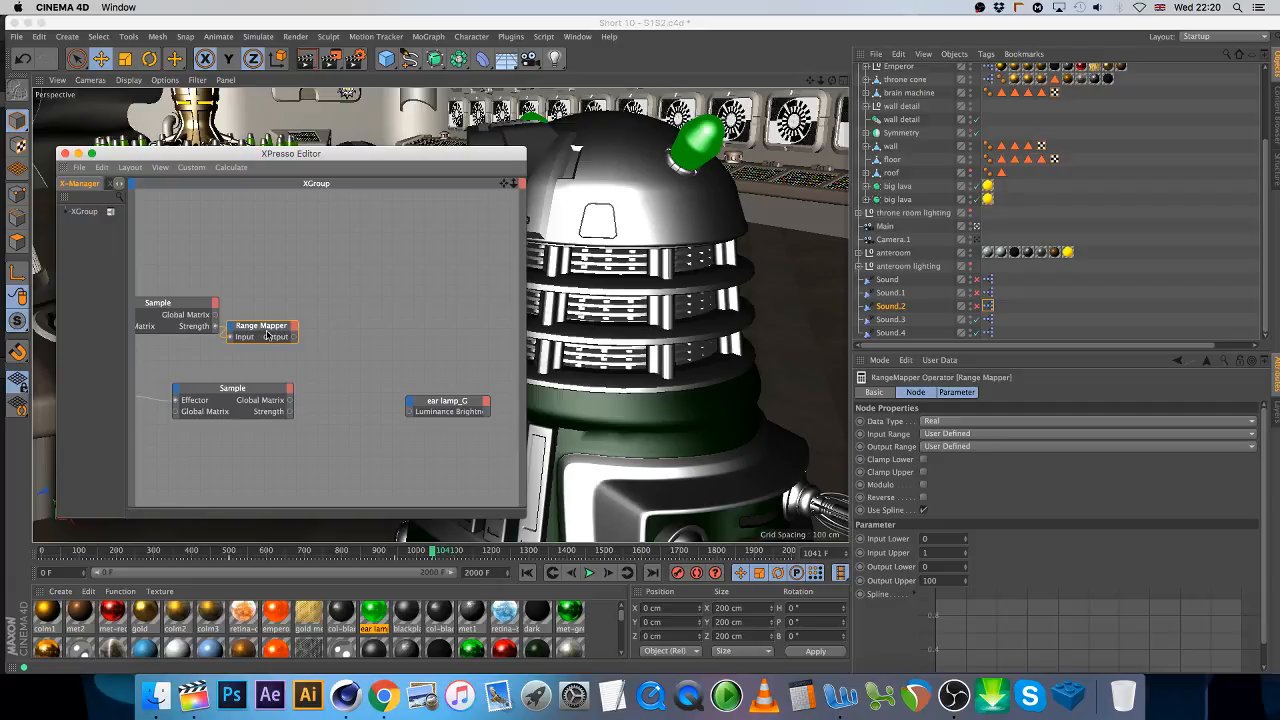
{"action": "double_click", "coordinate": [230, 337]}
{"action": "left_click_drag", "start_coordinate": [252, 326], "coordinate": [410, 411]}
{"action": "left_click", "coordinate": [342, 397]}
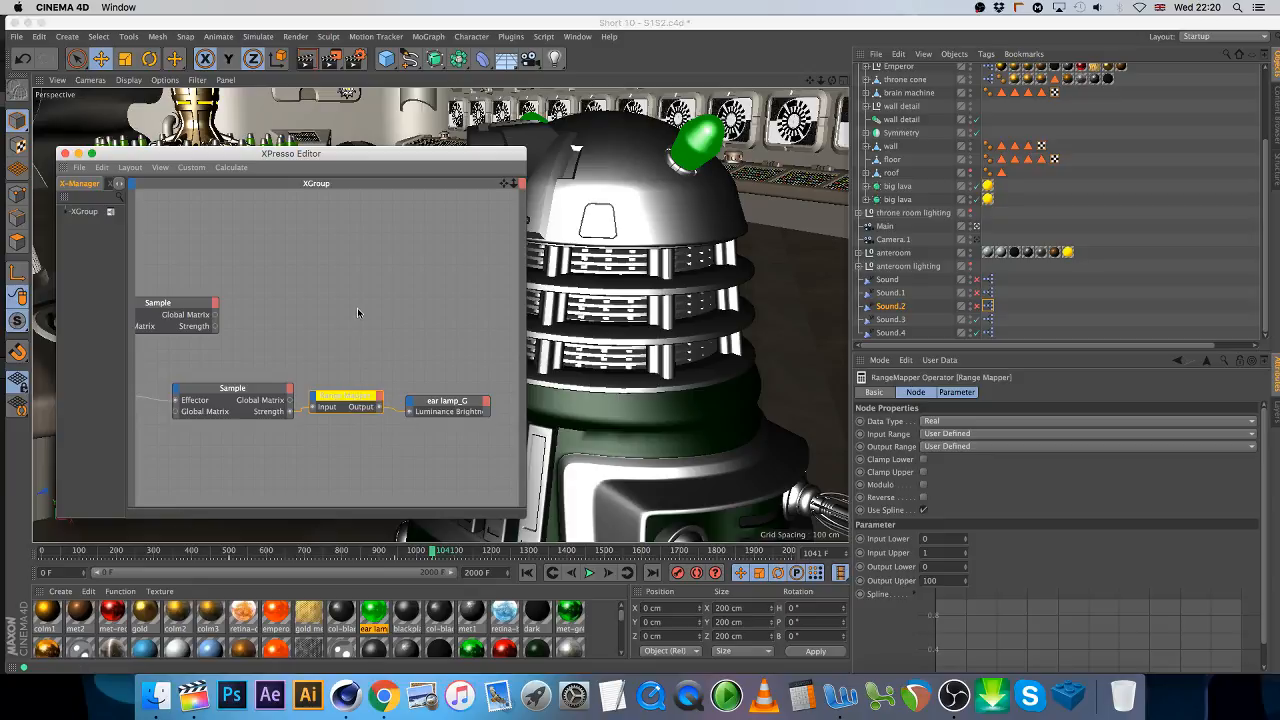
- Delete the leftover Sound.1 and Sample nodes from Sound.2's XPresso graph and close the graph
{"action": "left_click_drag", "start_coordinate": [502, 186], "coordinate": [644, 195]}
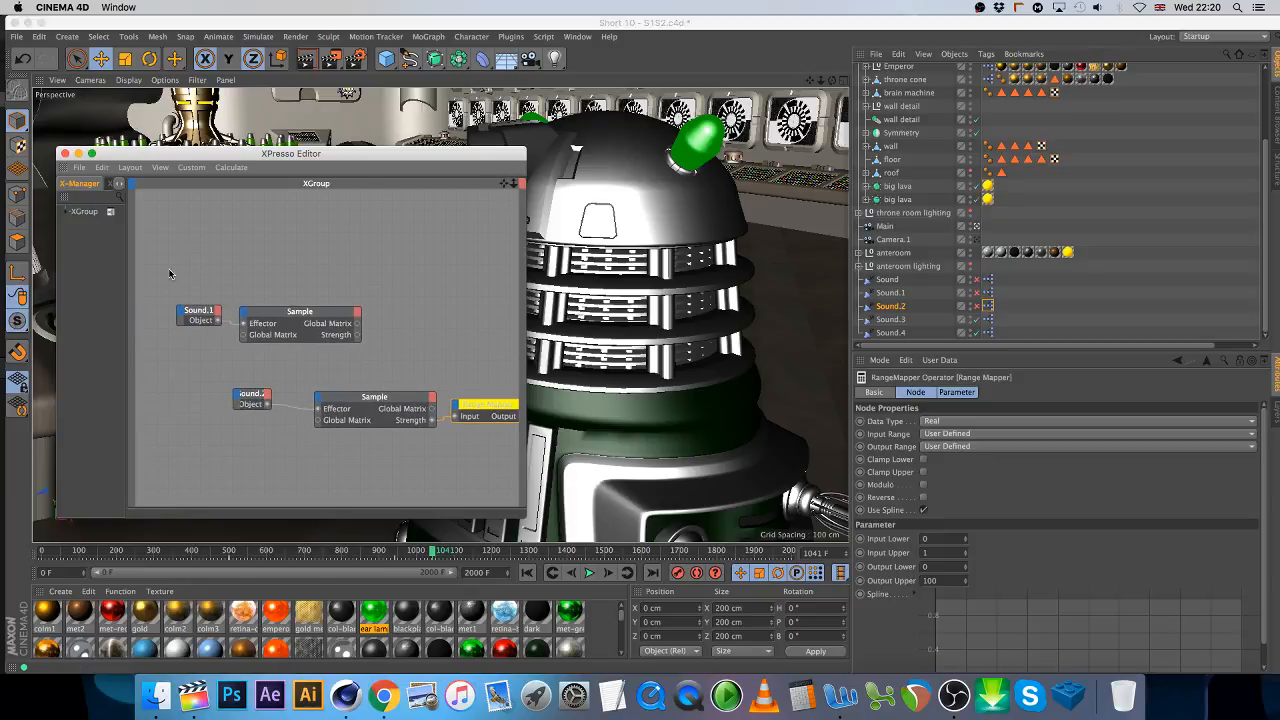
{"action": "left_click_drag", "start_coordinate": [178, 279], "coordinate": [366, 350]}
{"action": "key", "text": "Delete"}
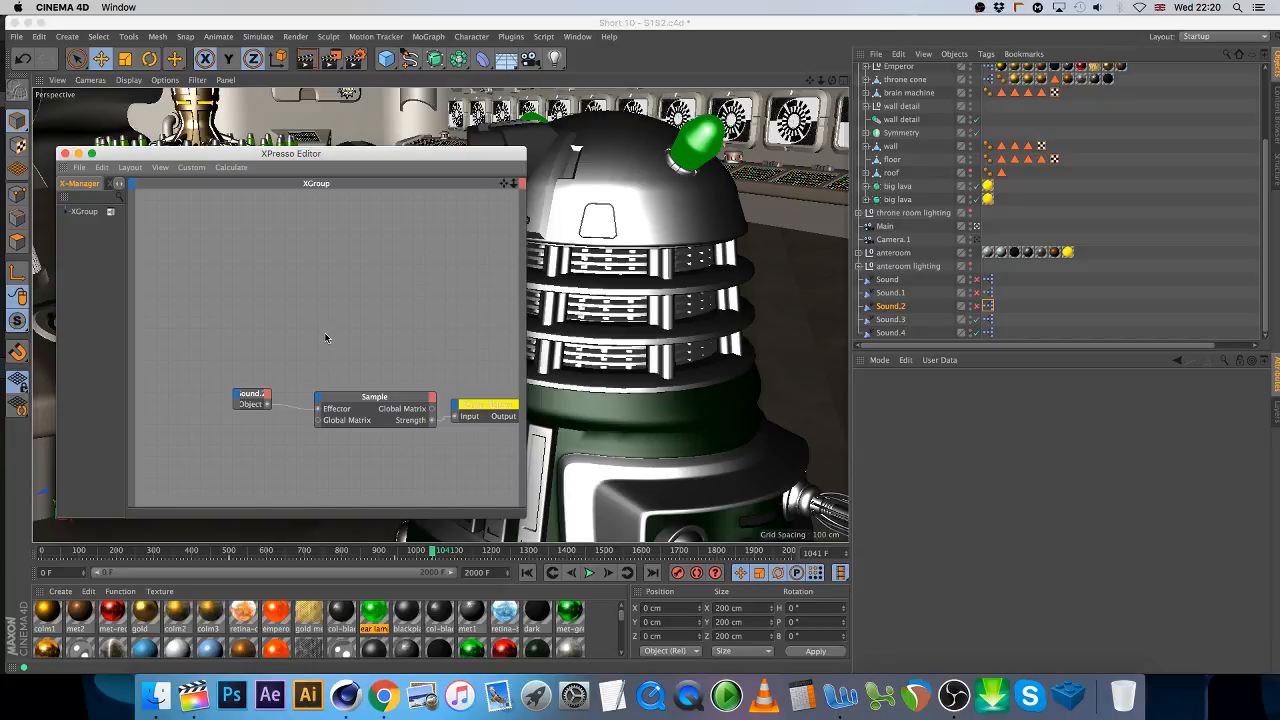
{"action": "left_click_drag", "start_coordinate": [507, 183], "coordinate": [386, 156]}
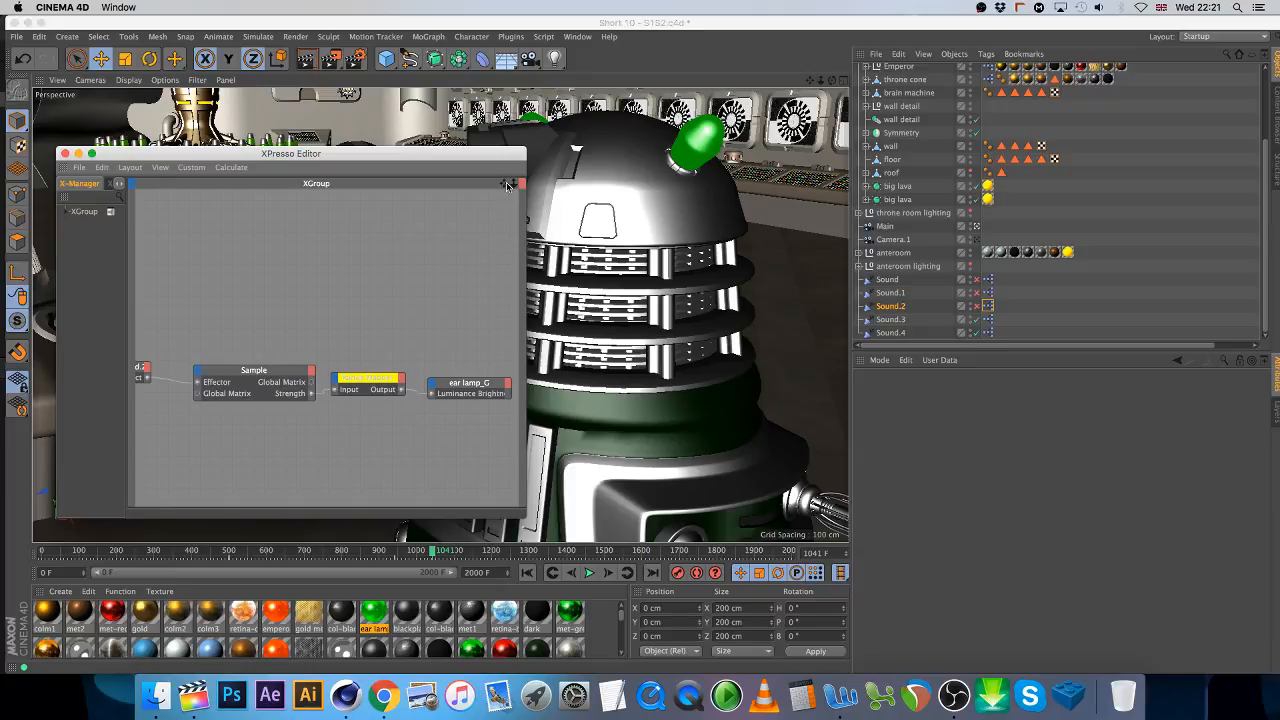
{"action": "left_click_drag", "start_coordinate": [514, 183], "coordinate": [520, 181]}
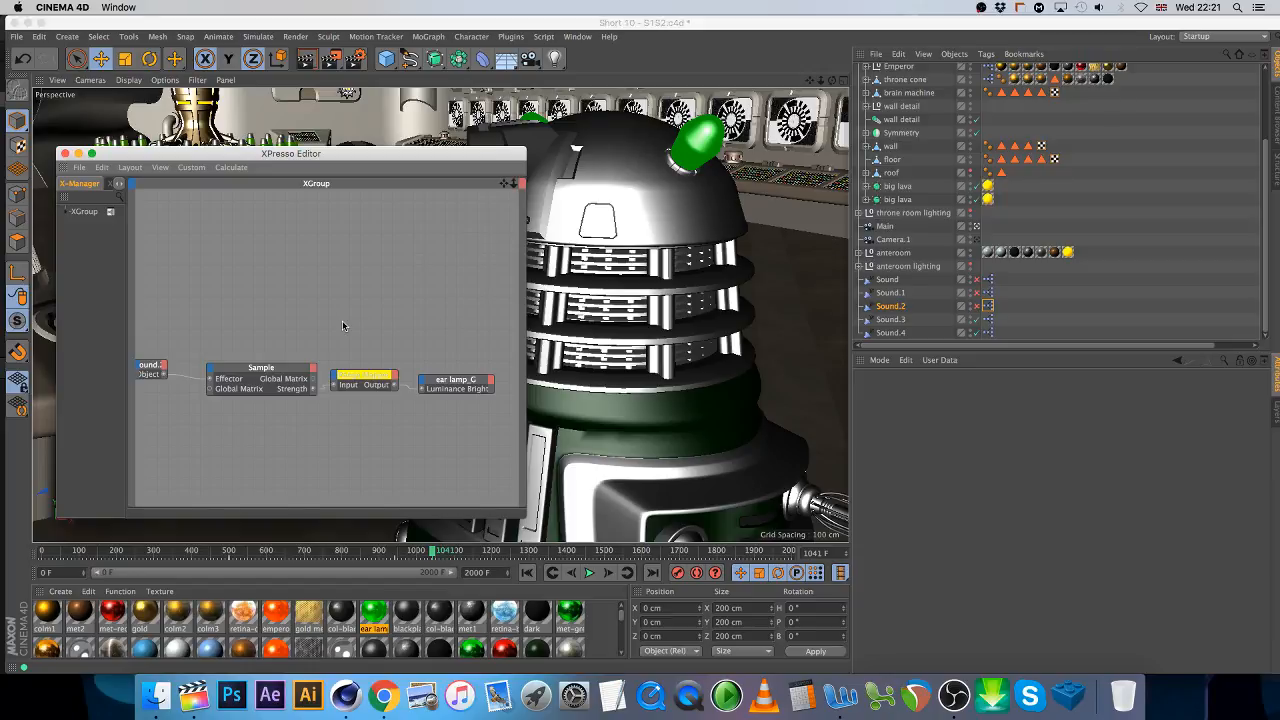
{"action": "left_click", "coordinate": [362, 376]}
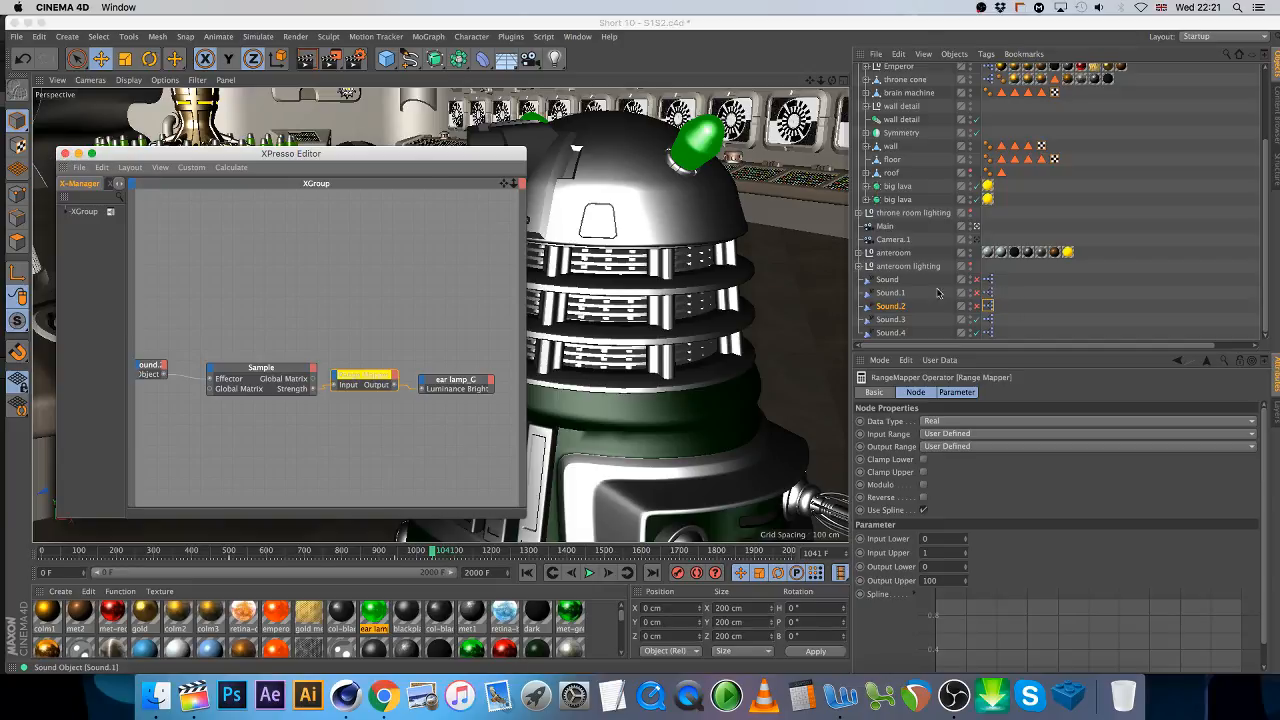
{"action": "left_click", "coordinate": [886, 293]}
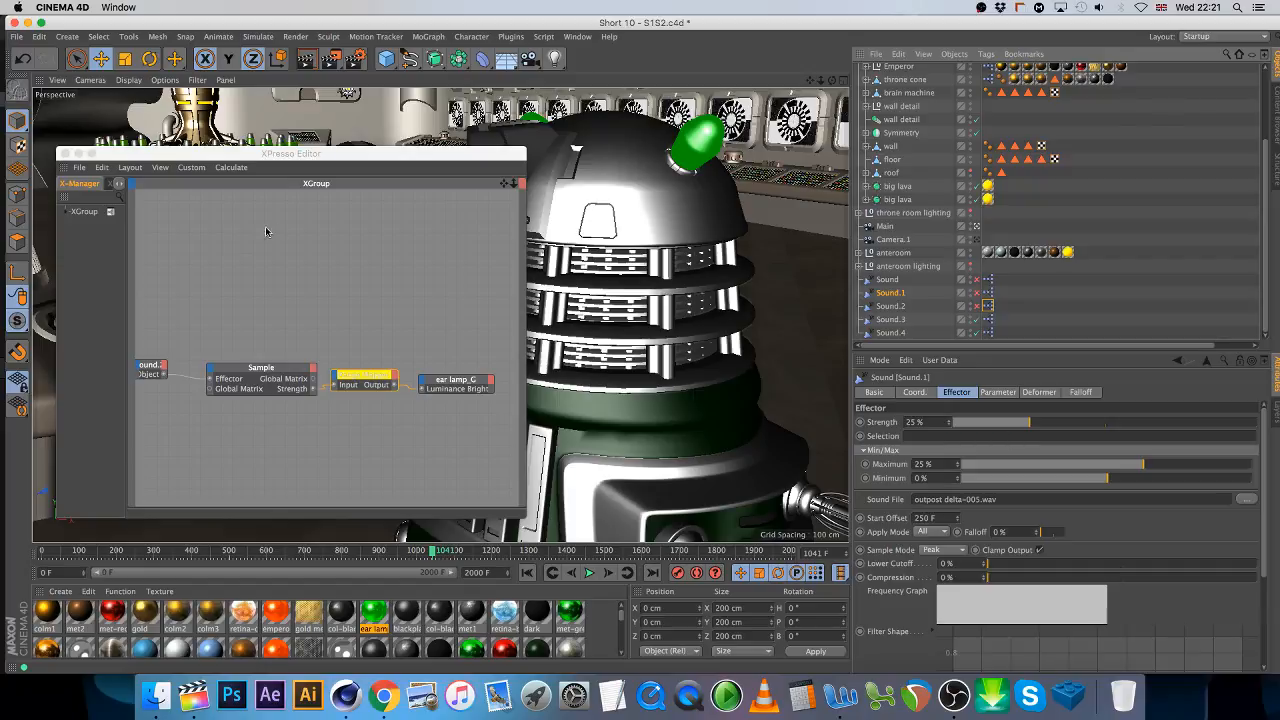
{"action": "left_click", "coordinate": [64, 154]}
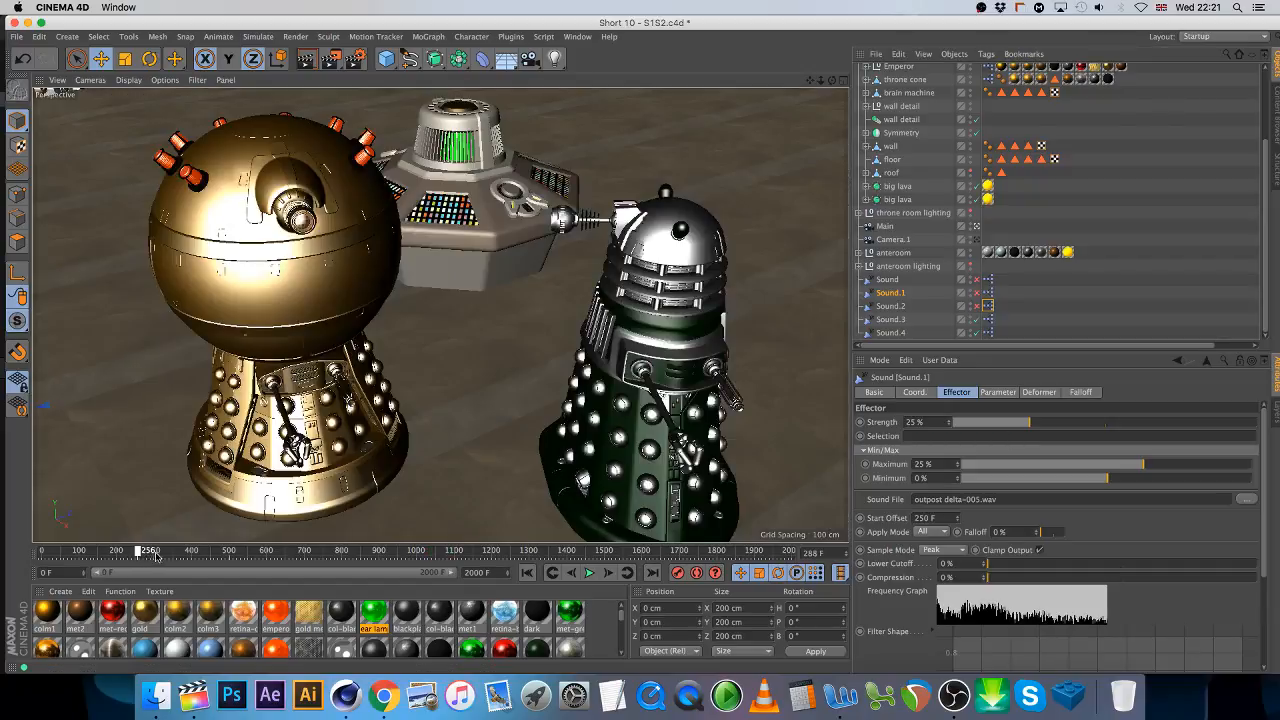
- Scrub to frame 554 and set the Main camera's keyframes to linear interpolation in the Timeline
{"action": "left_click_drag", "start_coordinate": [148, 553], "coordinate": [231, 545]}
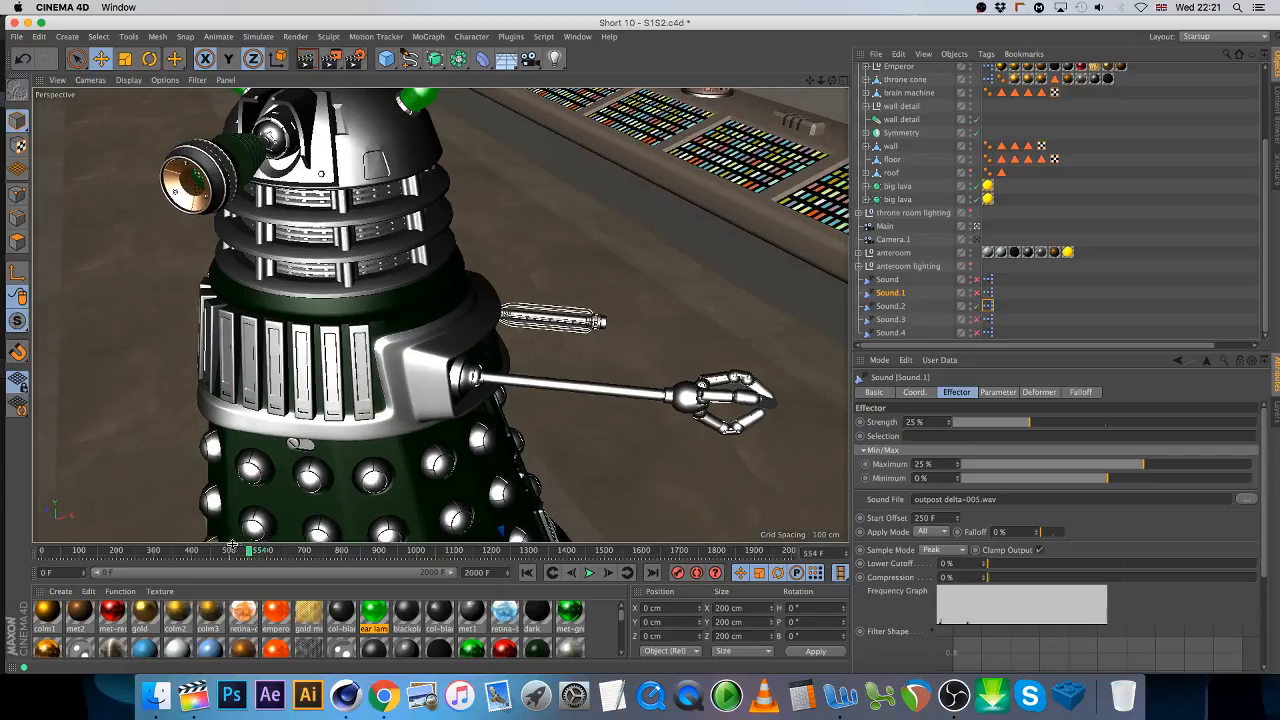
{"action": "left_click", "coordinate": [577, 36]}
{"action": "left_click", "coordinate": [629, 150]}
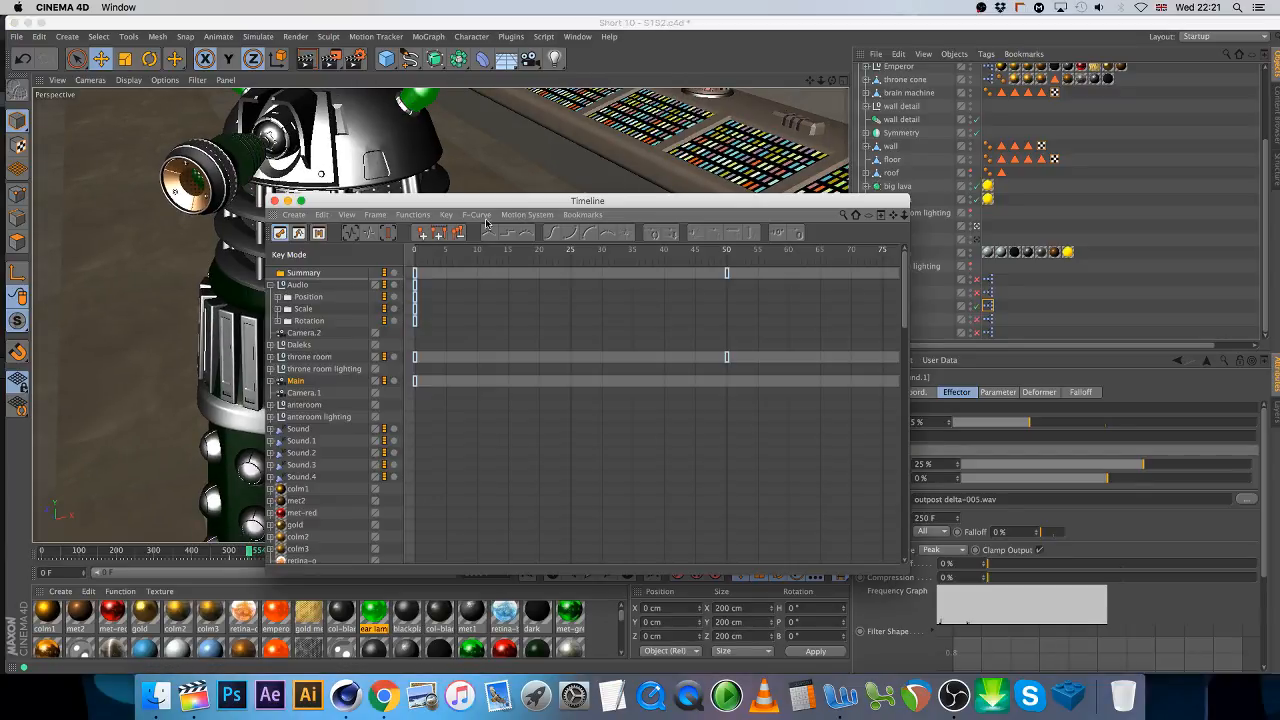
{"action": "left_click", "coordinate": [295, 381]}
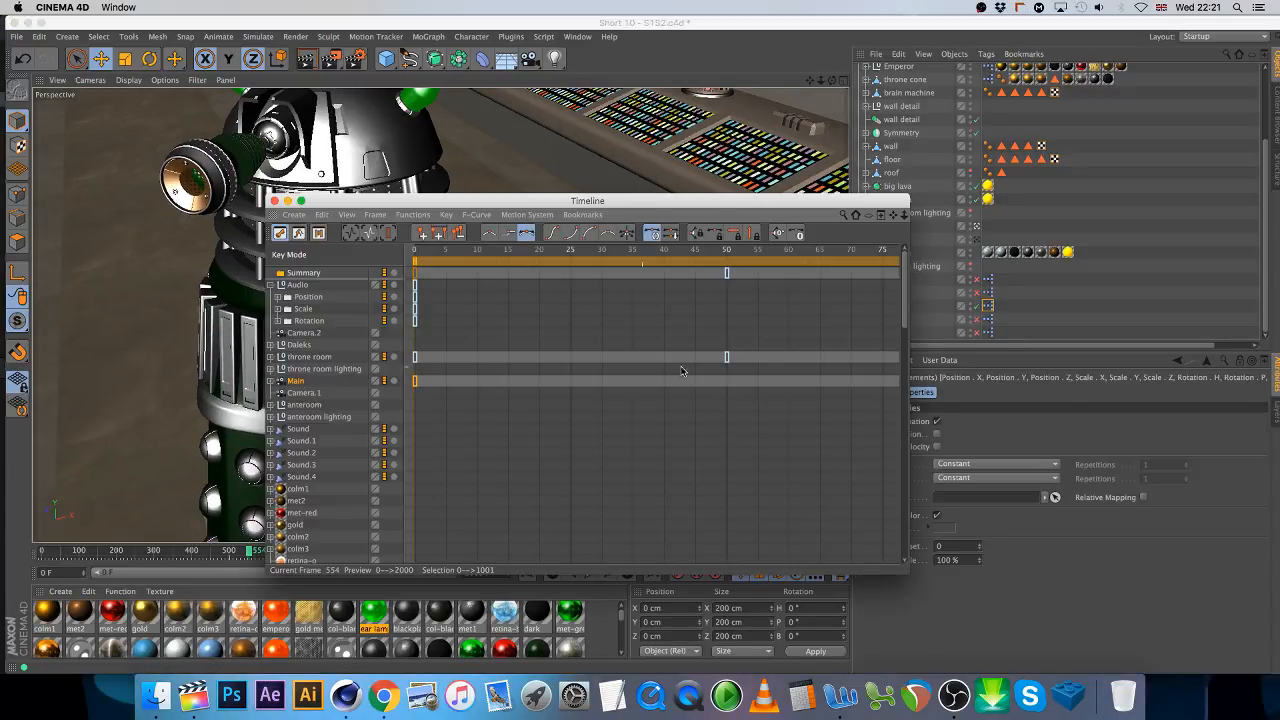
{"action": "left_click", "coordinate": [489, 233]}
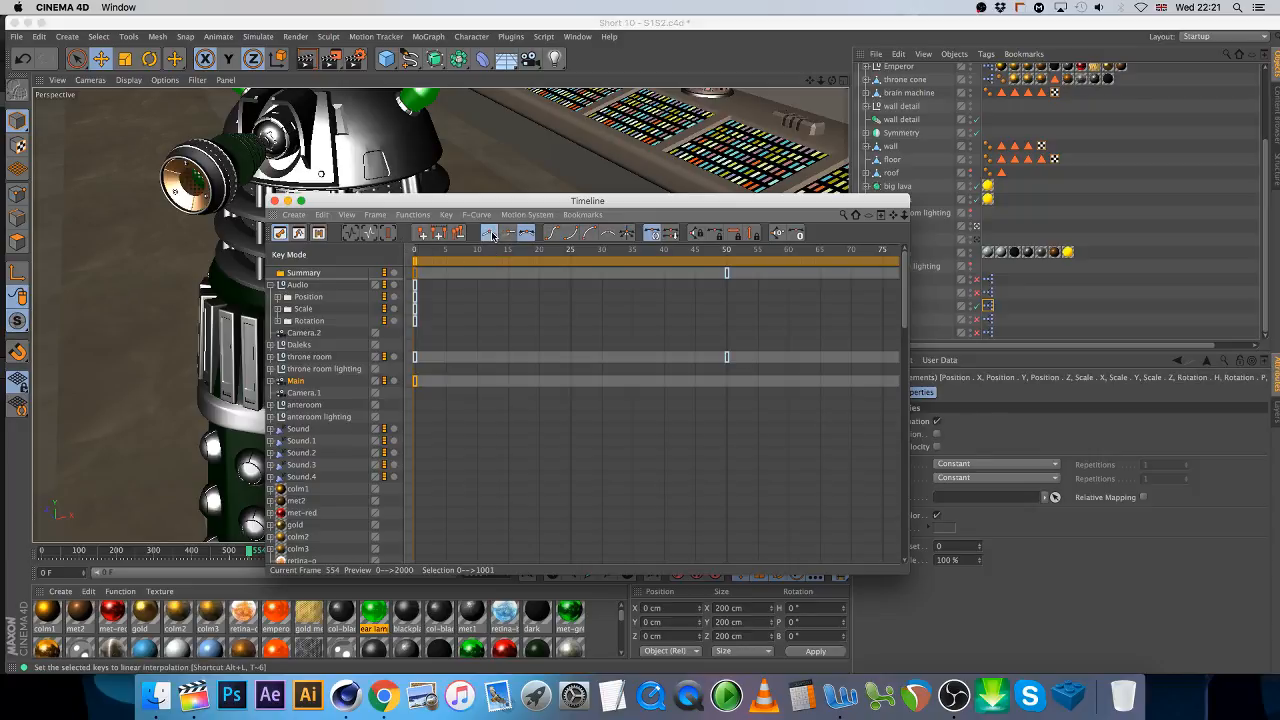
{"action": "left_click", "coordinate": [274, 201]}
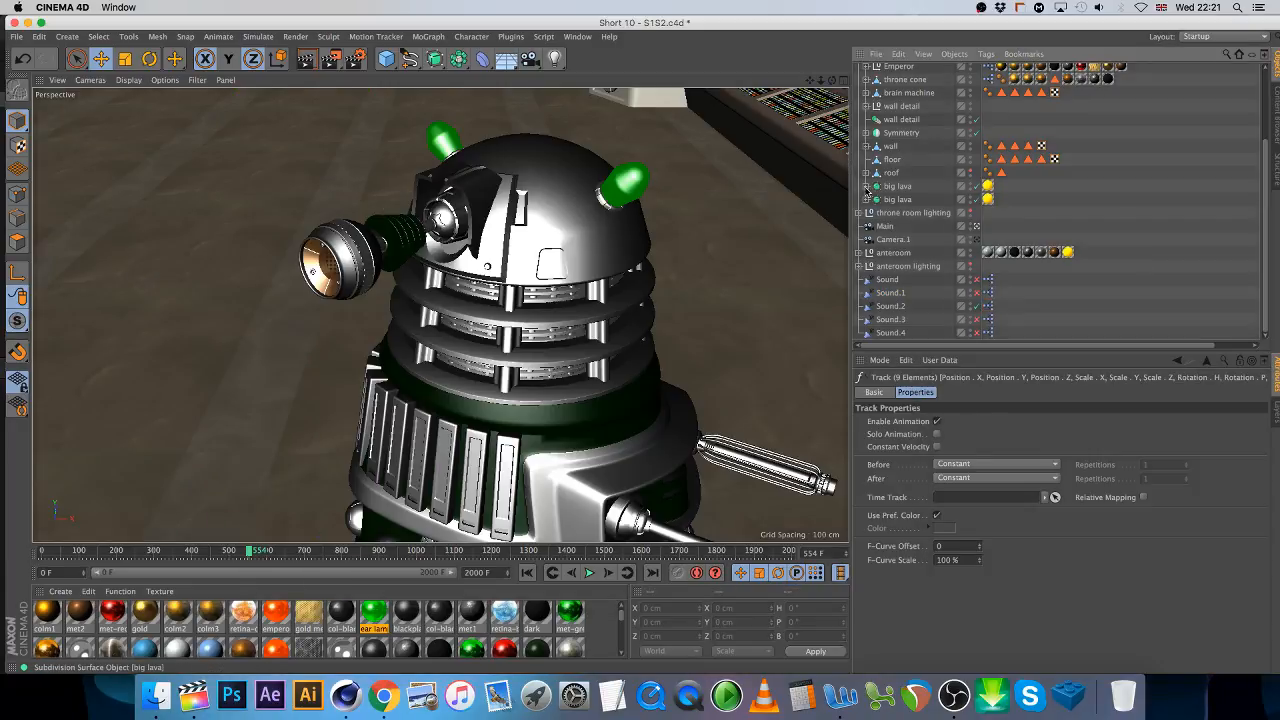
- Scrub through the closing frames, shorten the project's end frame to 1100 and save the project
{"action": "left_click_drag", "start_coordinate": [432, 549], "coordinate": [451, 553]}
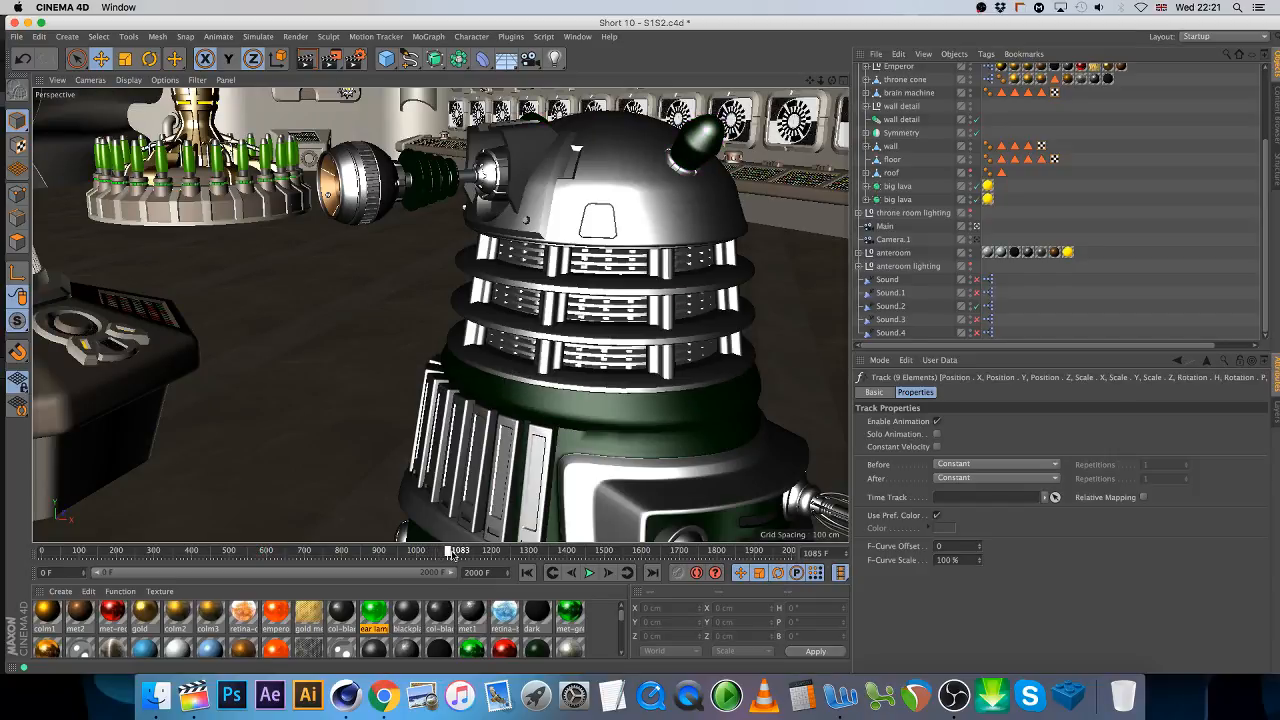
{"action": "left_click", "coordinate": [411, 555]}
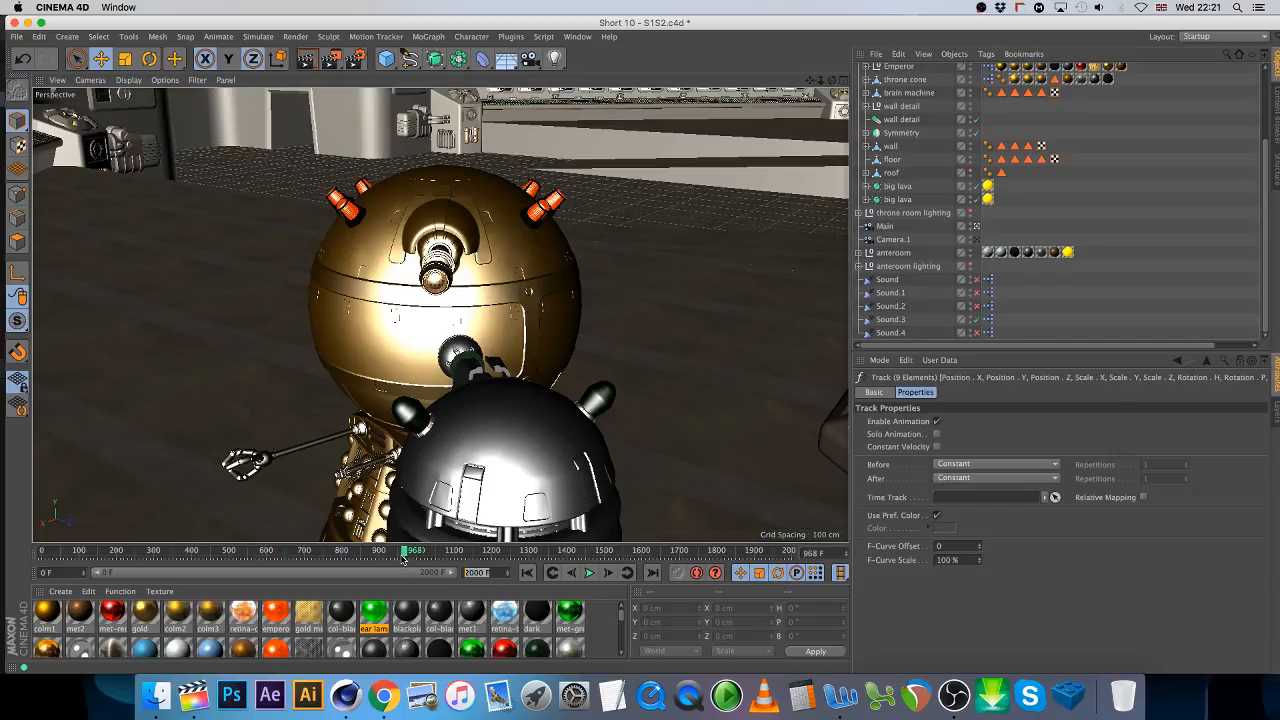
{"action": "type", "text": "1100"}
{"action": "key", "text": "Return"}
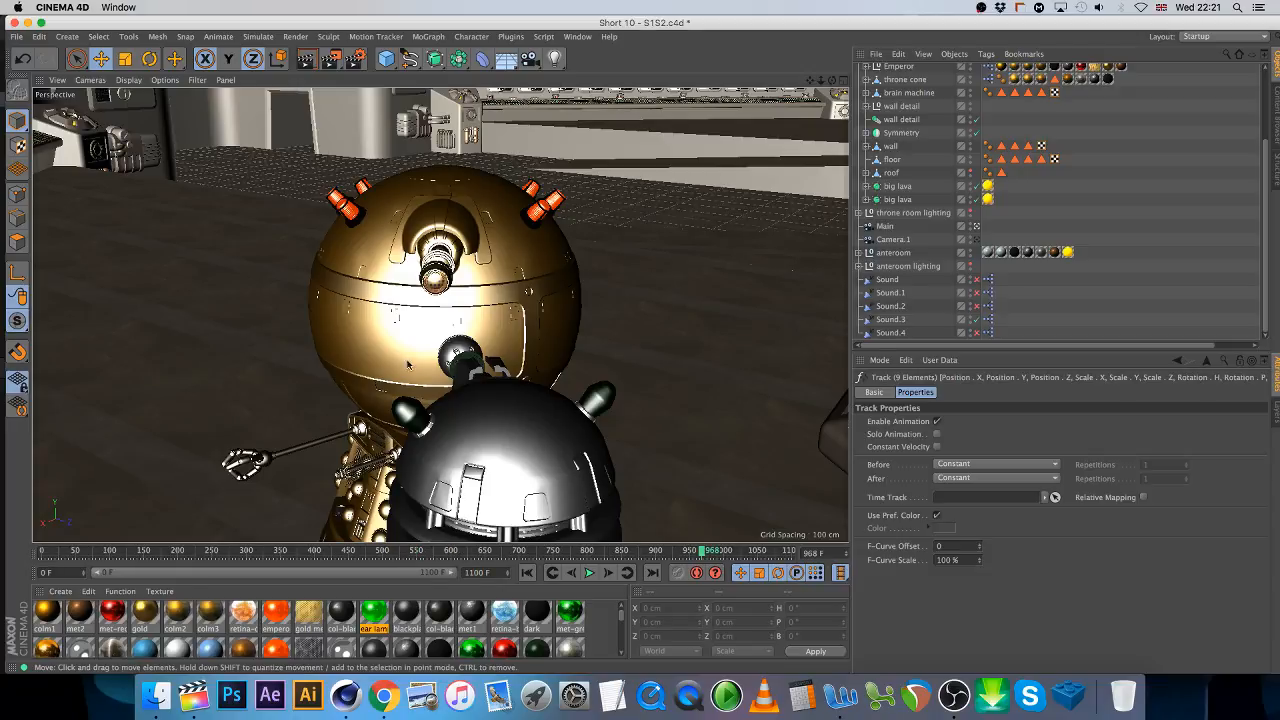
{"action": "left_click", "coordinate": [14, 36]}
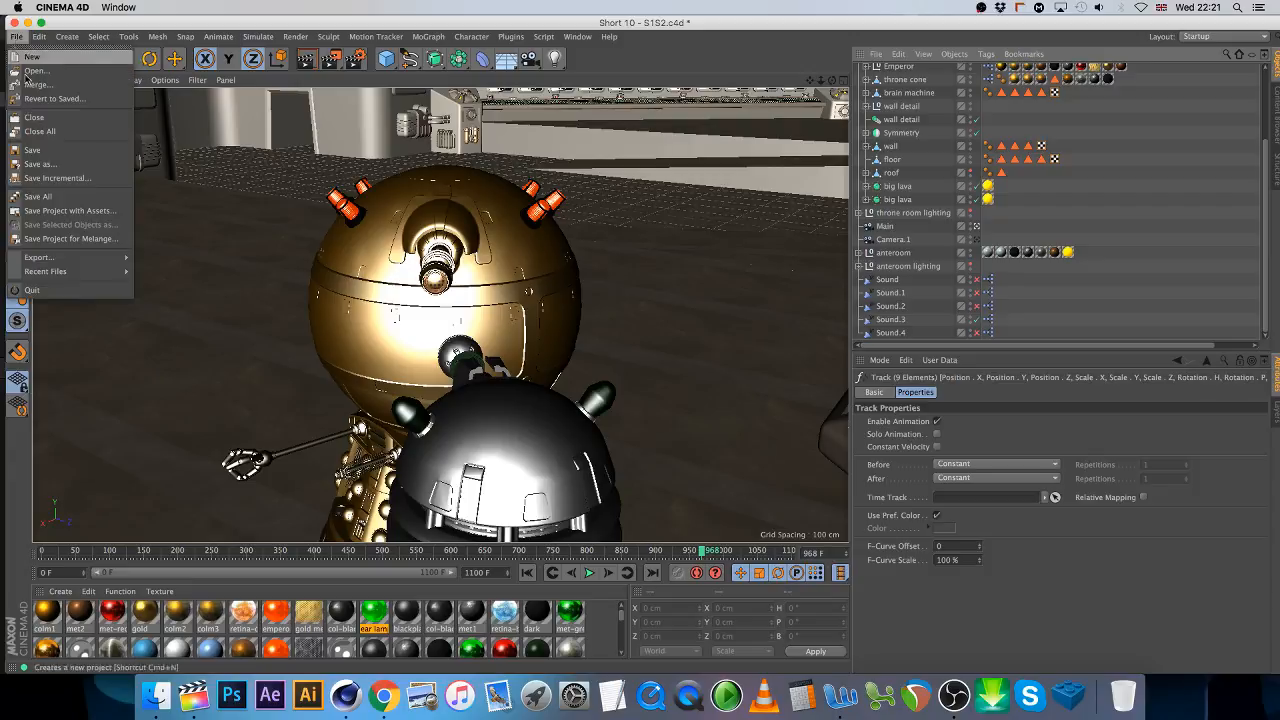
{"action": "left_click", "coordinate": [52, 150]}
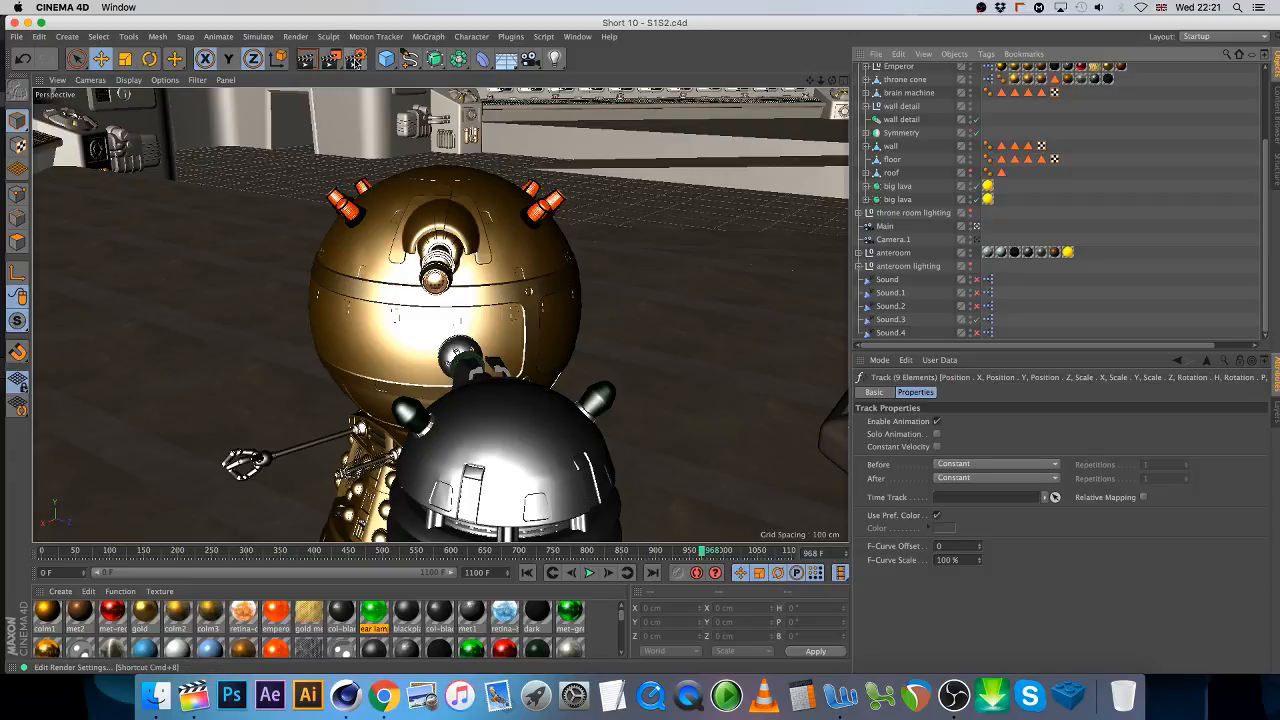
- Preview frame 498, then in the render settings disable Multi-Pass and switch the renderer to Hardware
{"action": "left_click", "coordinate": [357, 551]}
{"action": "left_click_drag", "start_coordinate": [357, 551], "coordinate": [388, 551]}
{"action": "left_click", "coordinate": [354, 58]}
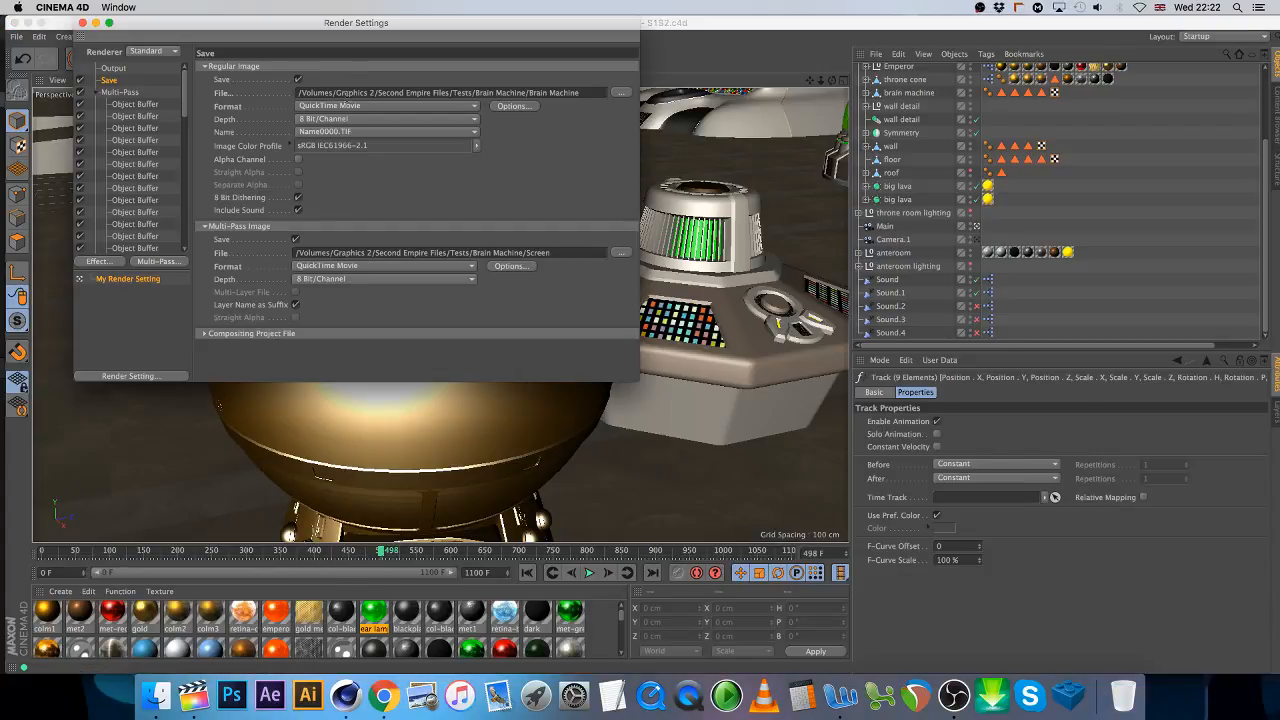
{"action": "left_click", "coordinate": [81, 92]}
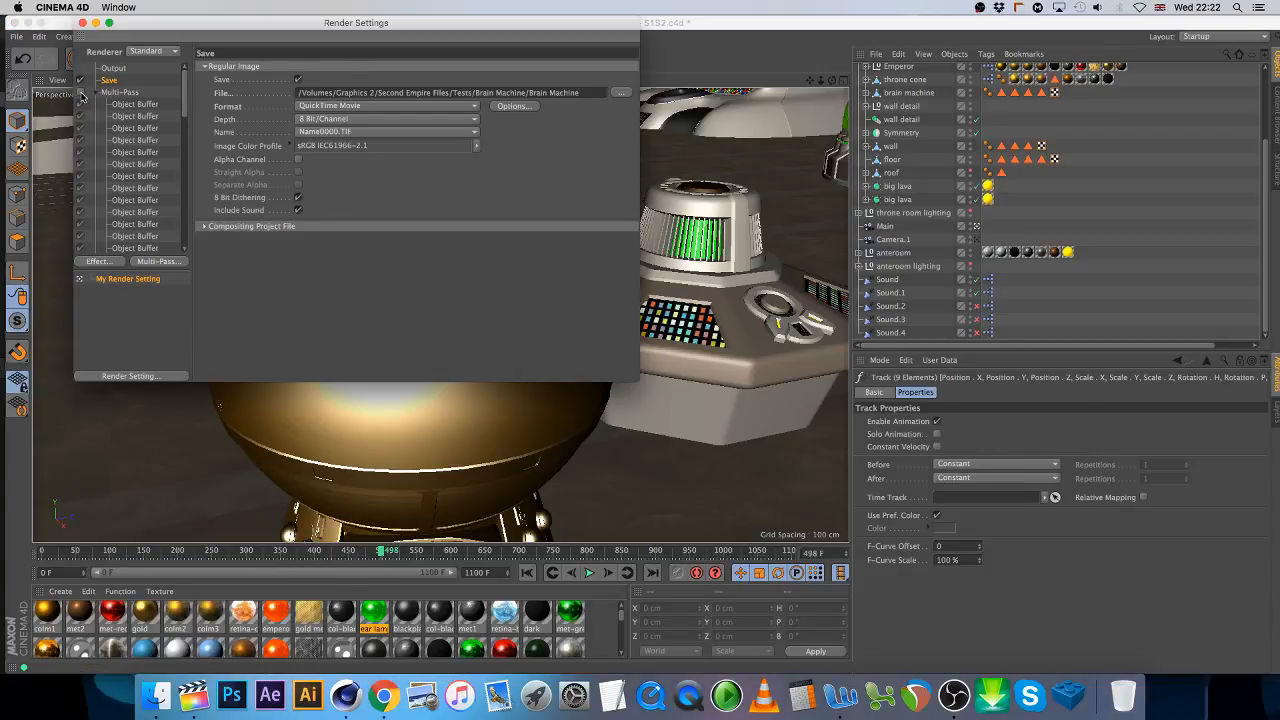
{"action": "left_click", "coordinate": [168, 51]}
{"action": "left_click", "coordinate": [147, 106]}
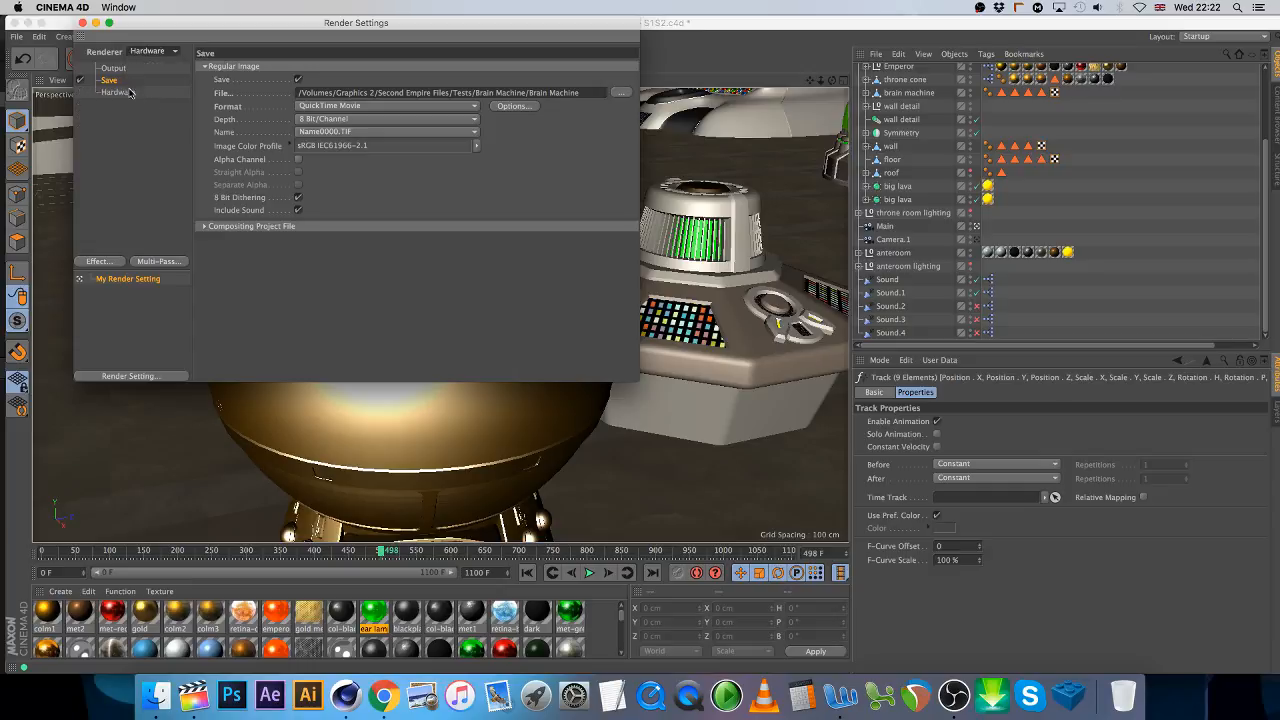
- Set the render output file to S1S2 in the Short - Delta folder under Rough Animations
{"action": "left_click", "coordinate": [624, 93]}
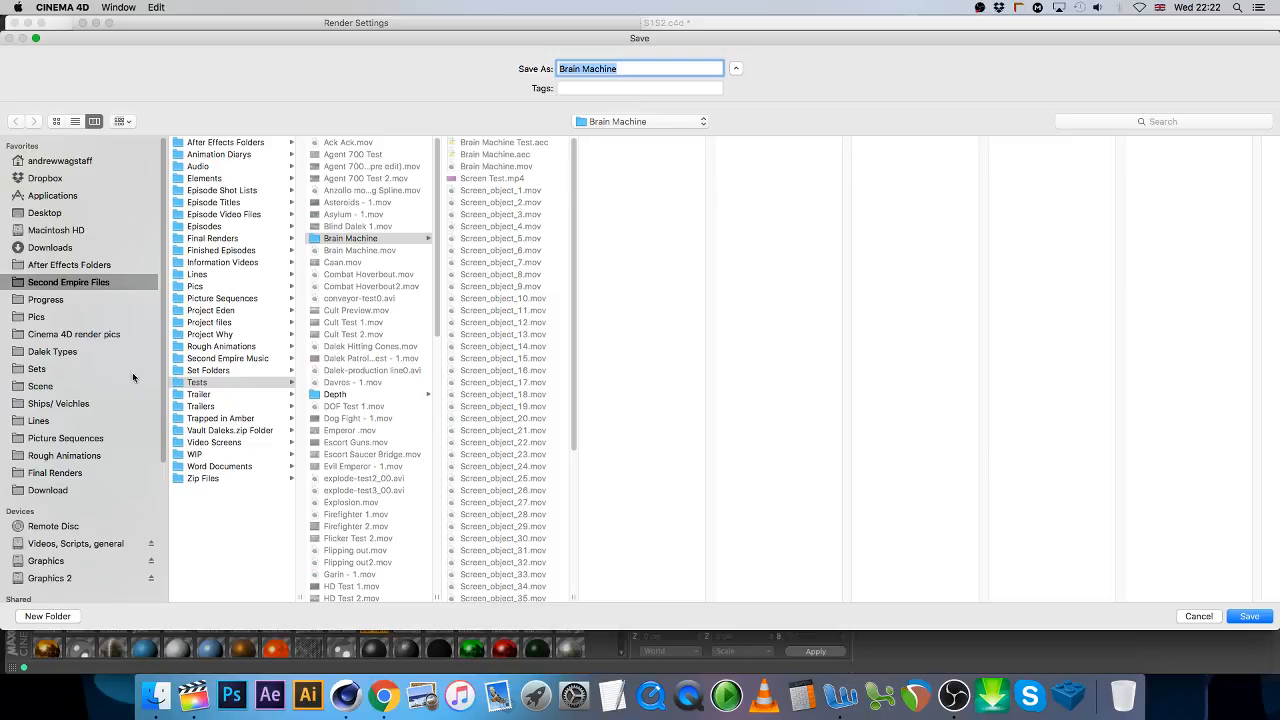
{"action": "left_click", "coordinate": [65, 456]}
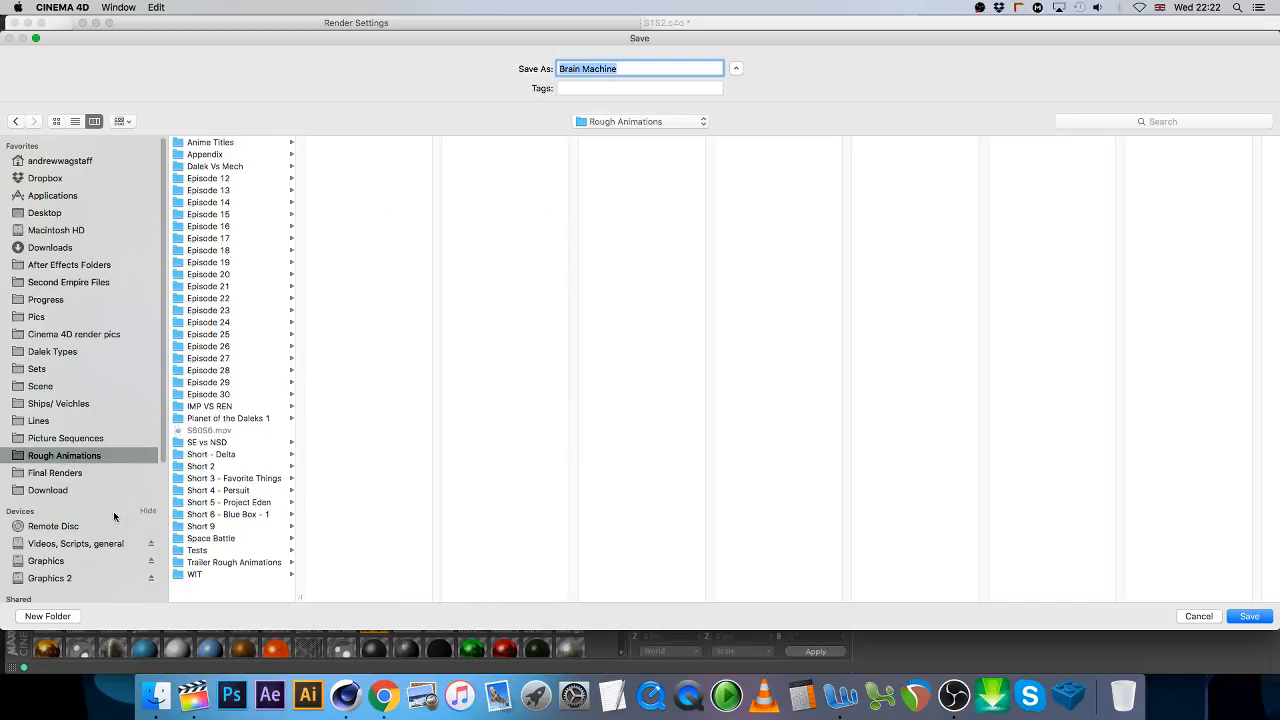
{"action": "left_click", "coordinate": [222, 455]}
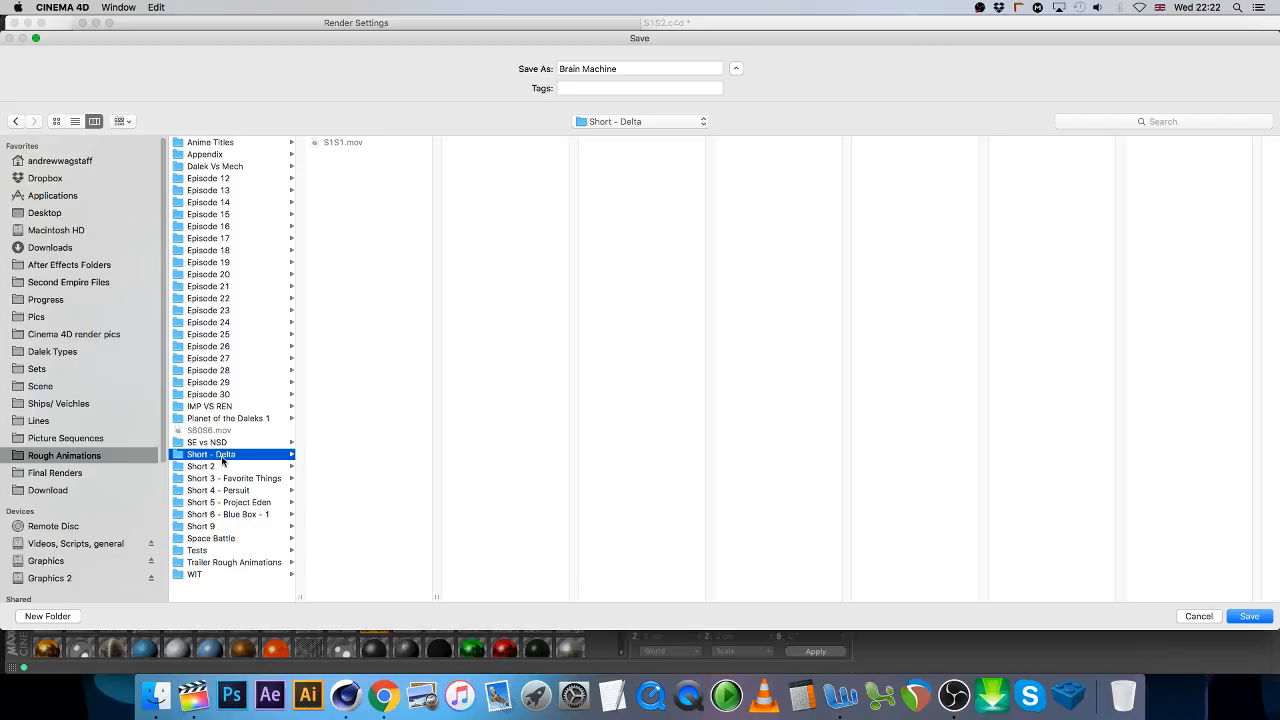
{"action": "left_click", "coordinate": [650, 68]}
{"action": "type", "text": "S1S2"}
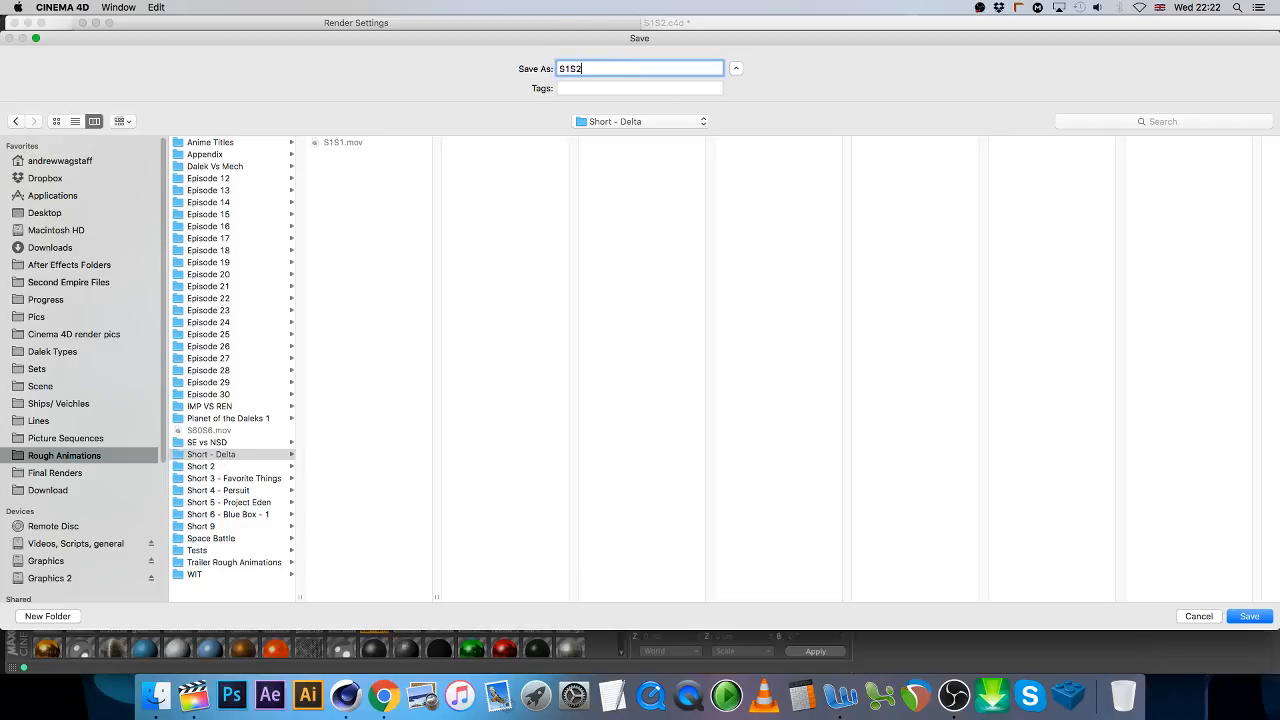
{"action": "key", "text": "Return"}
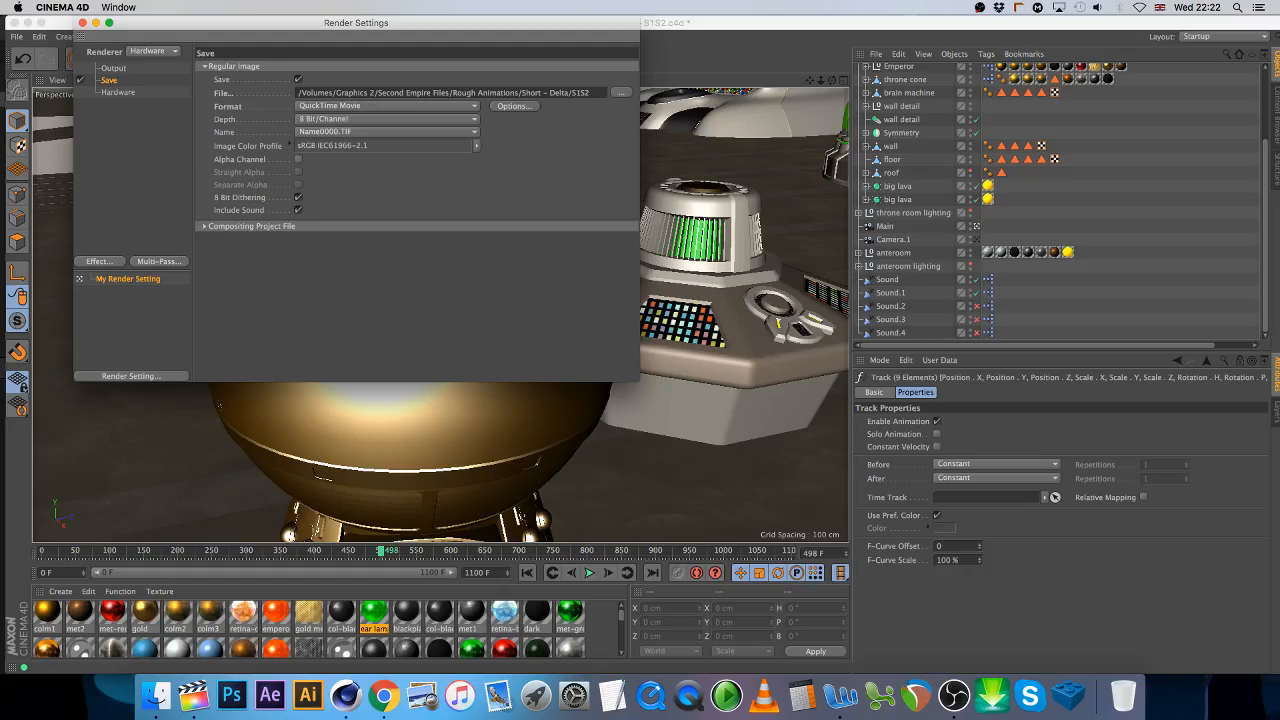
- Check the output settings, render the full animation in the Picture Viewer and return to its first frame
{"action": "left_click", "coordinate": [136, 68]}
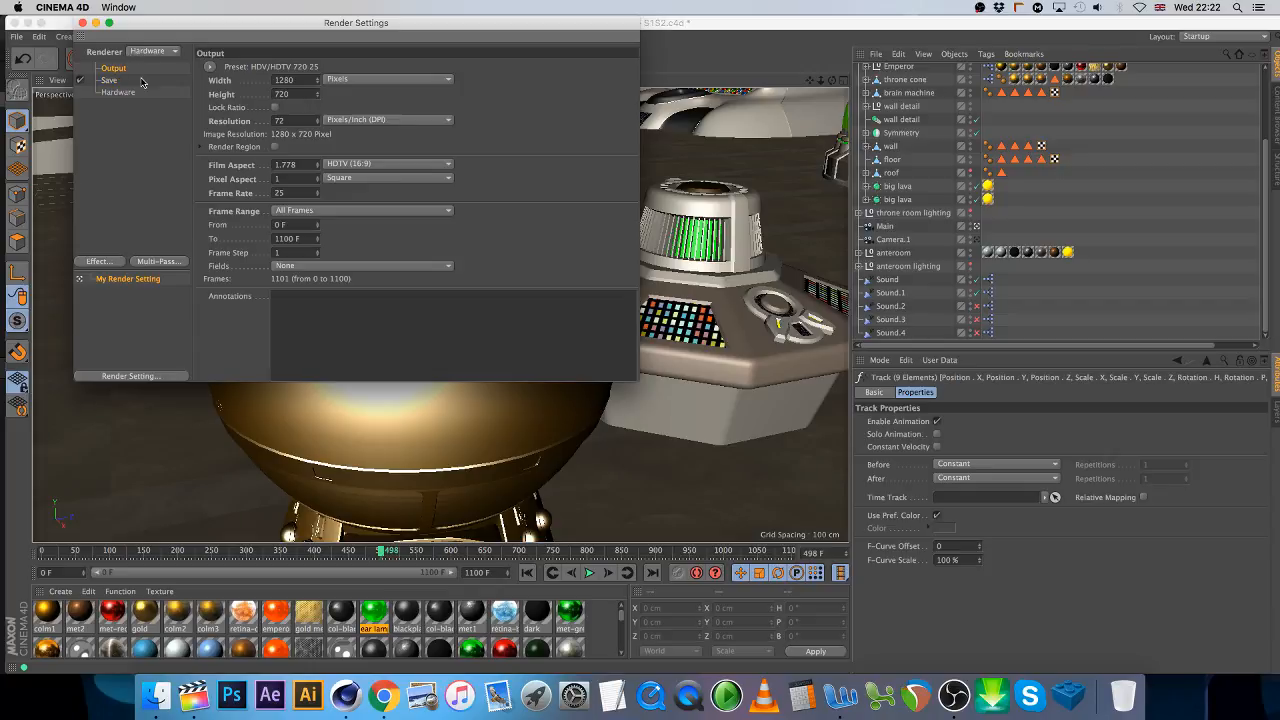
{"action": "left_click", "coordinate": [83, 22]}
{"action": "left_click", "coordinate": [333, 58]}
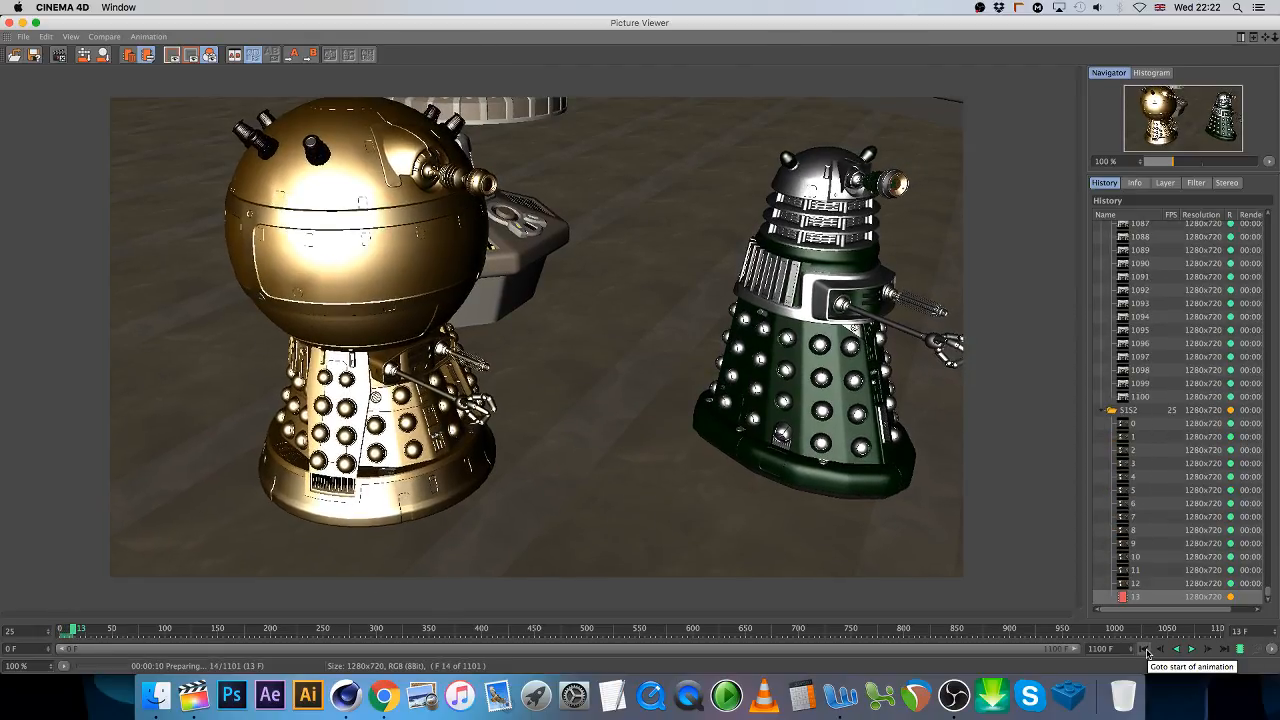
{"action": "left_click", "coordinate": [1146, 651]}
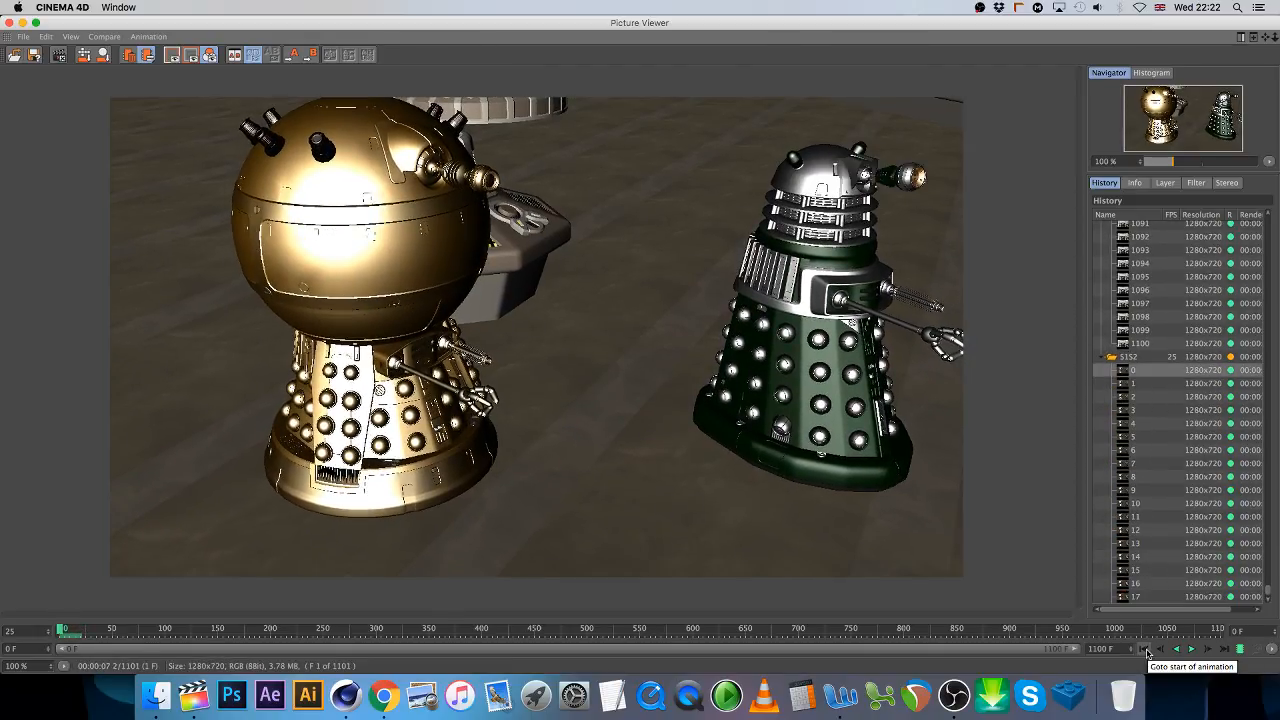
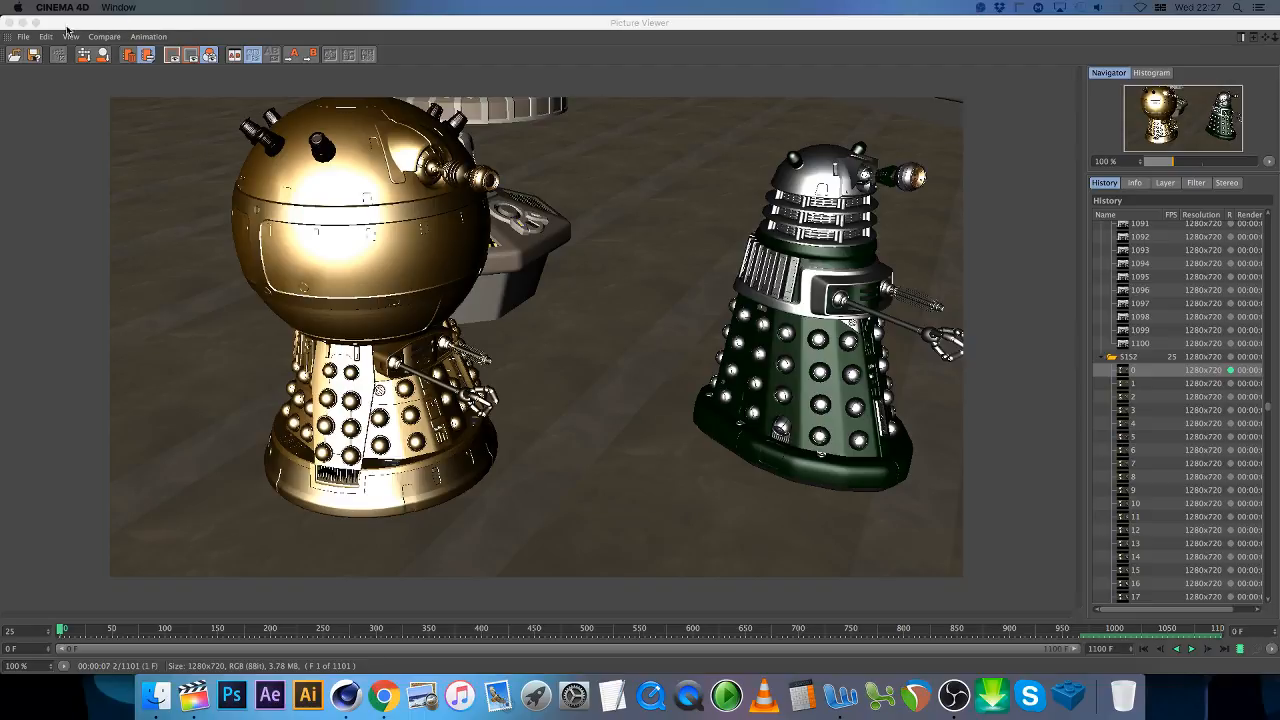
{"action": "left_click", "coordinate": [8, 22]}
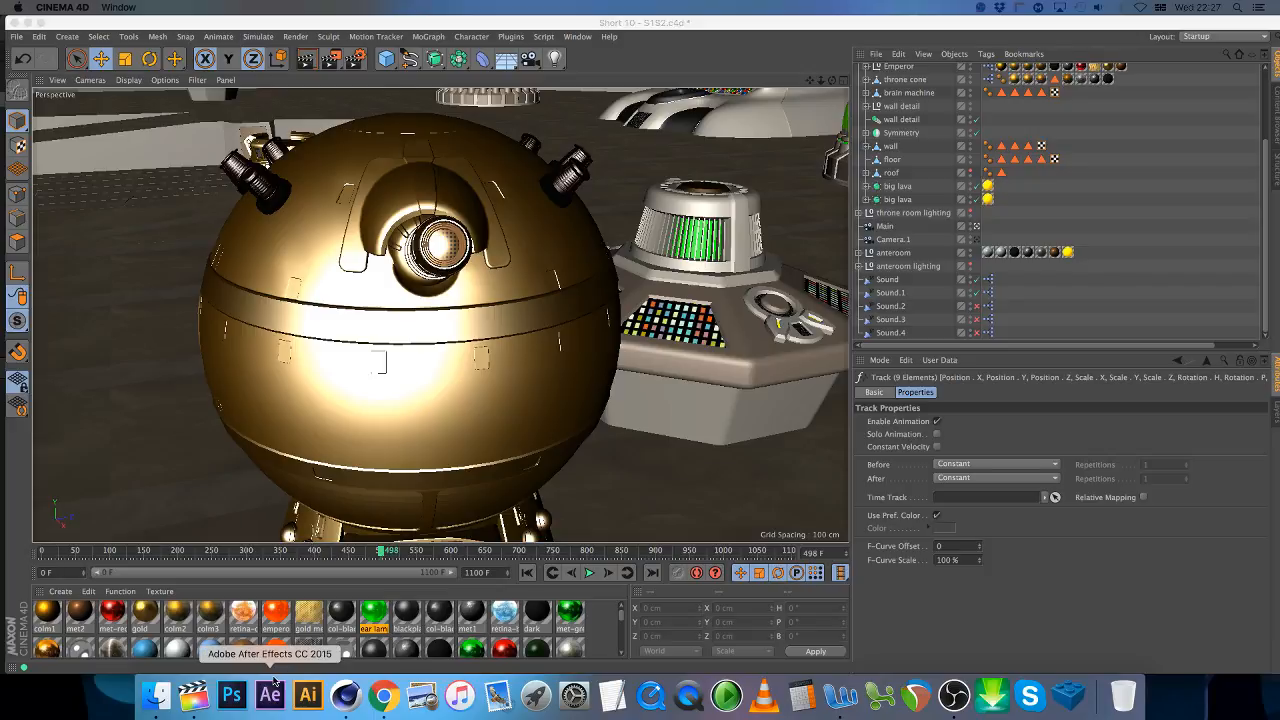
- Switch to Final Cut Pro and add S1S2.mov from the Short - Delta folder directly after the S1S1 clip
{"action": "left_click", "coordinate": [193, 697]}
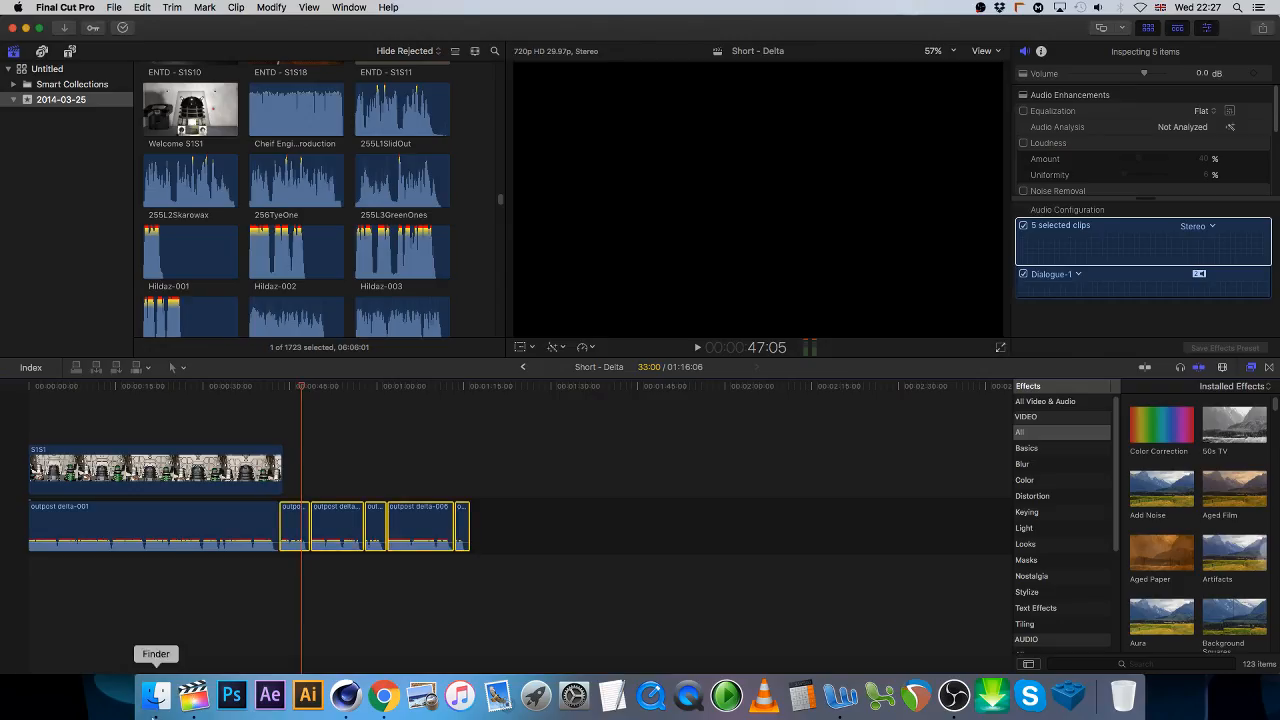
{"action": "left_click", "coordinate": [170, 697]}
{"action": "left_click", "coordinate": [903, 57]}
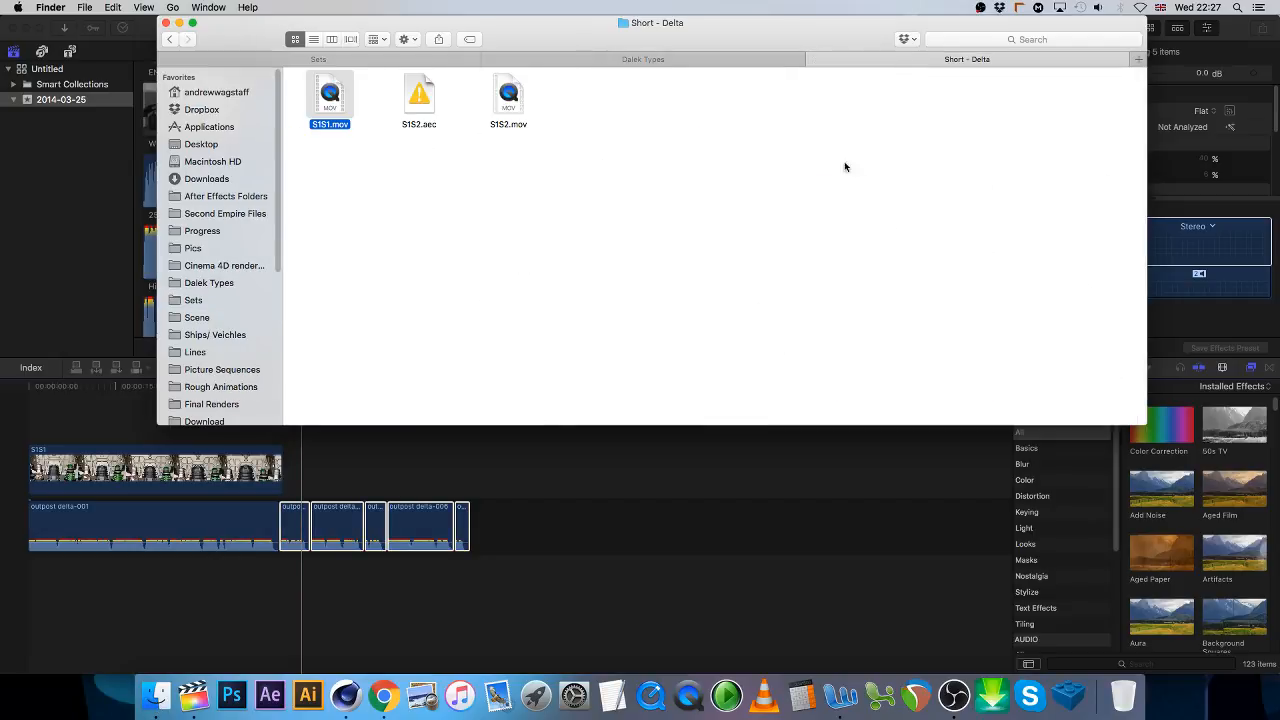
{"action": "left_click_drag", "start_coordinate": [508, 96], "coordinate": [437, 441]}
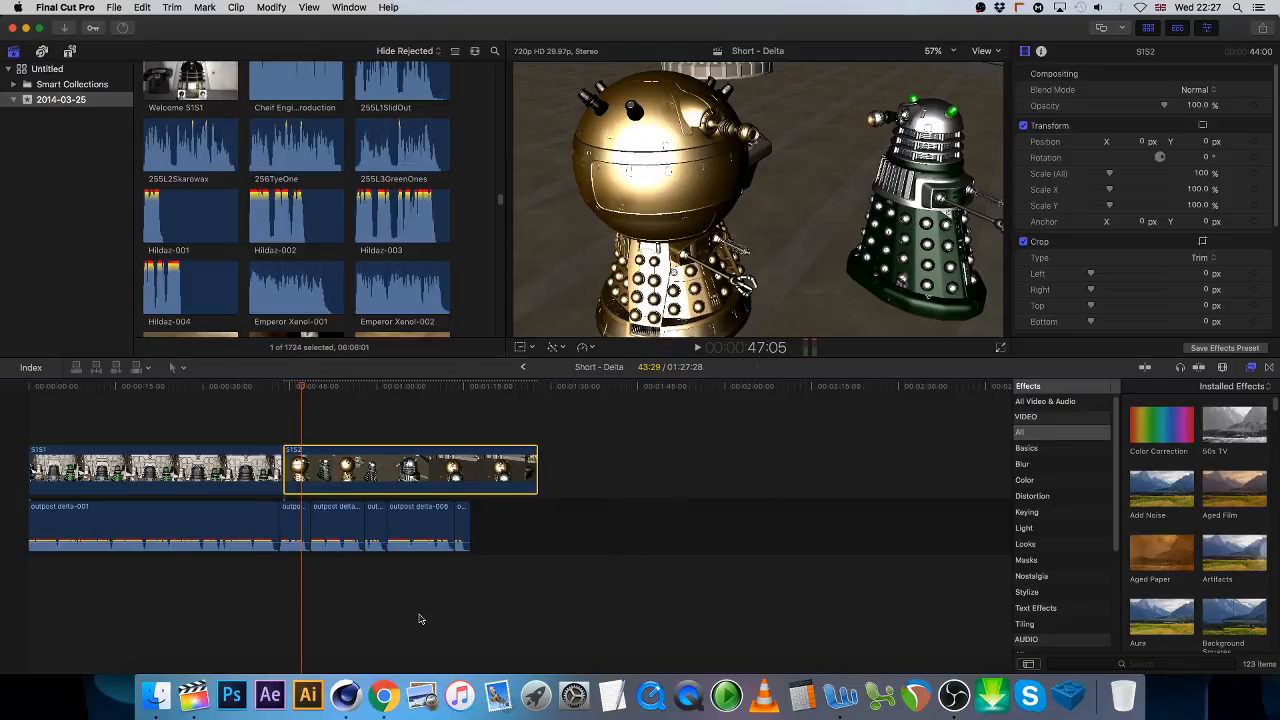
- Hide the effects browser and try to move the outpost delta-004 audio clip towards the end of the S1S2 clip
{"action": "key", "text": "super+equal"}
{"action": "key", "text": "super+equal"}
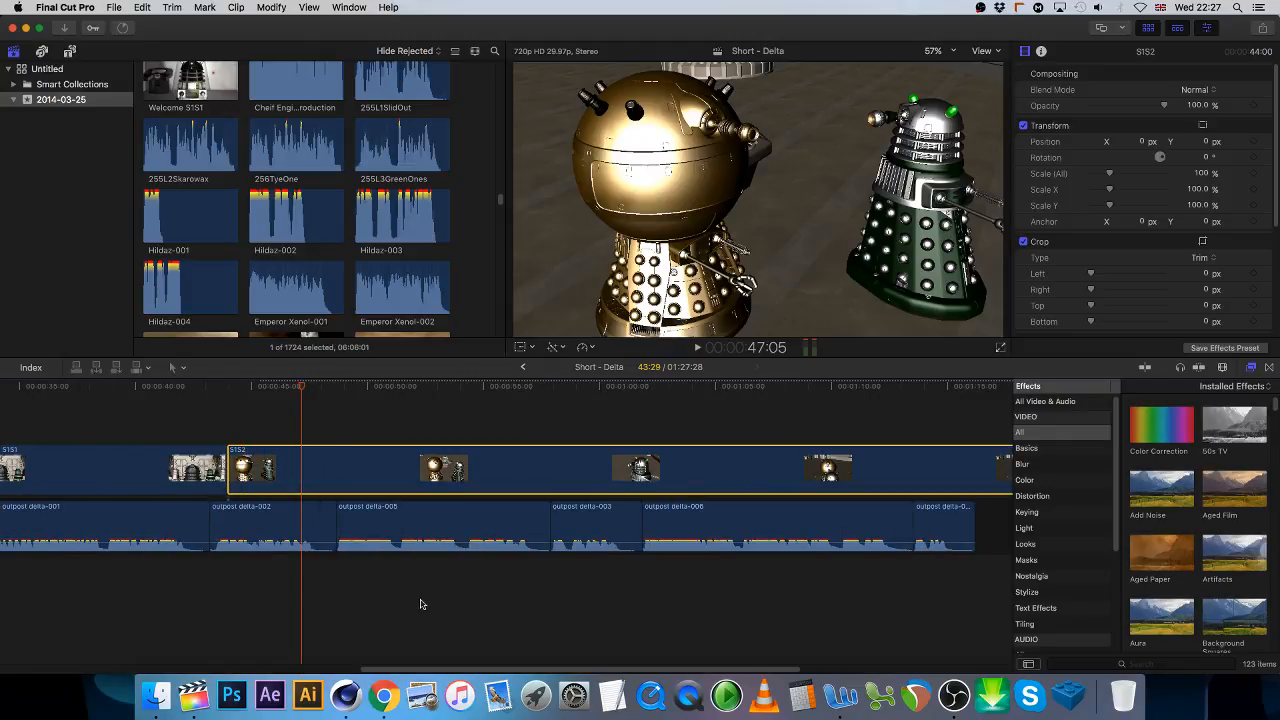
{"action": "scroll", "coordinate": [726, 534], "scroll_direction": "right", "scroll_amount": 5}
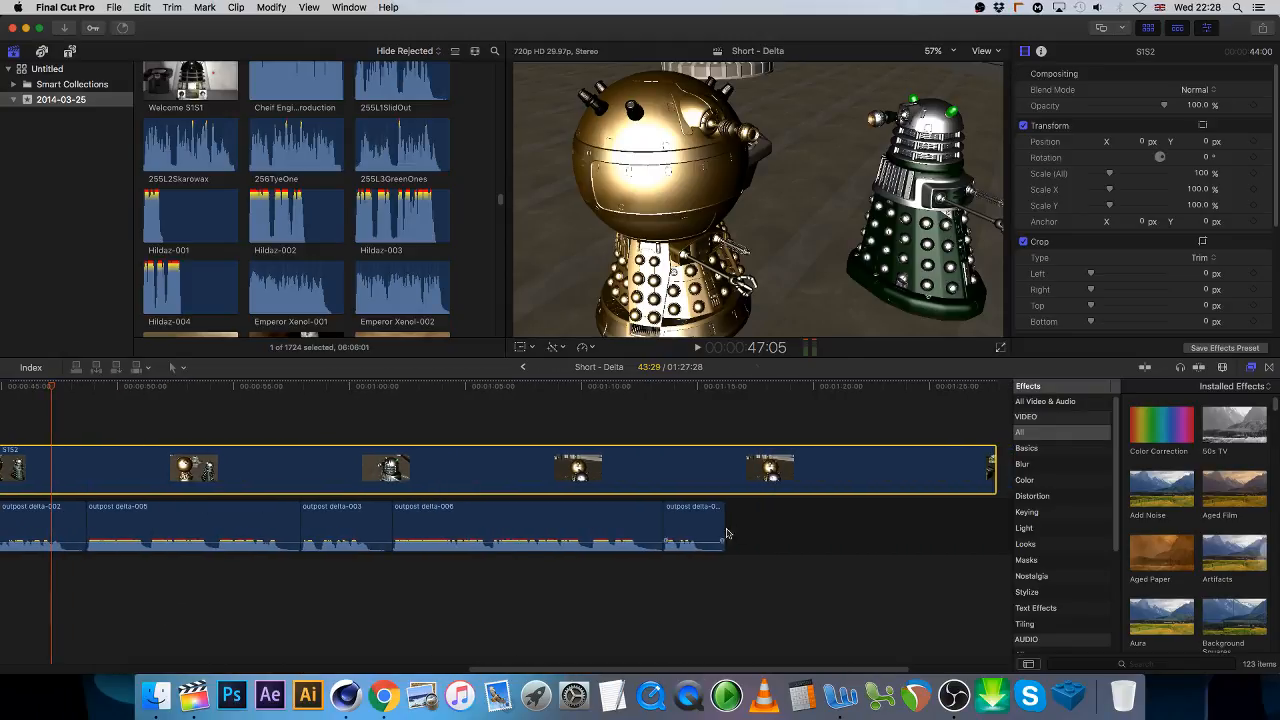
{"action": "left_click", "coordinate": [708, 523]}
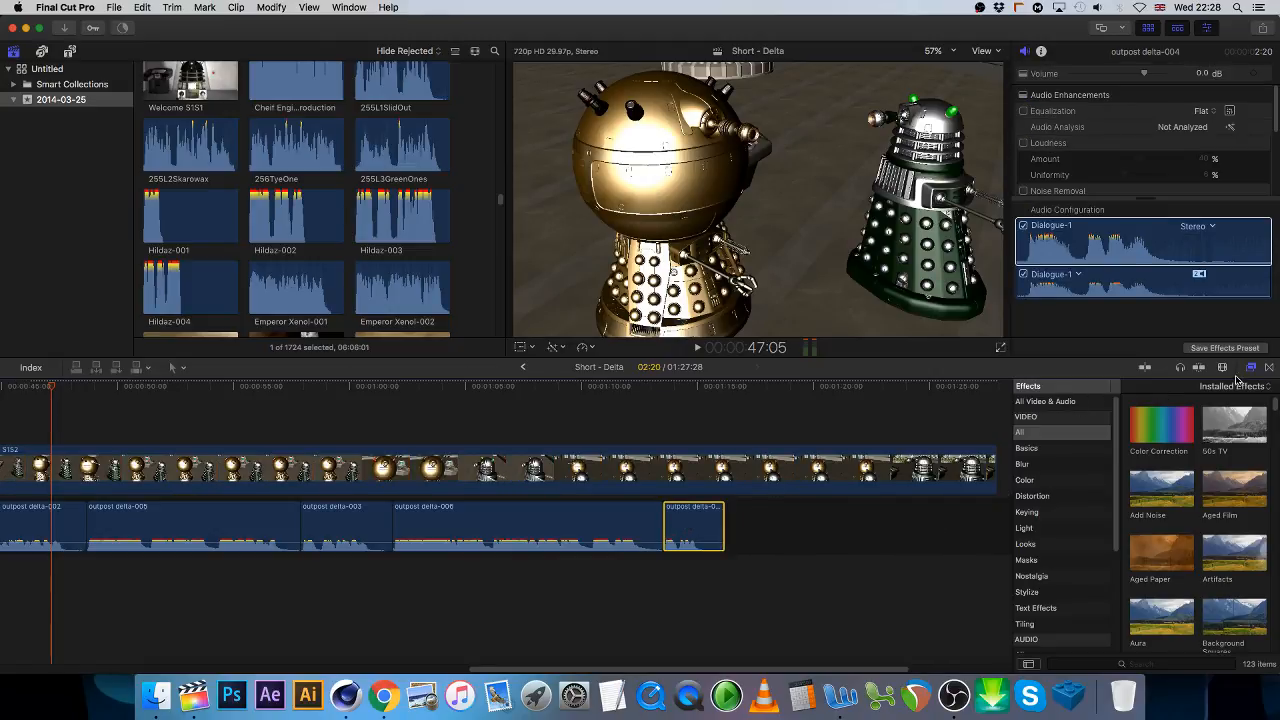
{"action": "left_click", "coordinate": [1251, 367]}
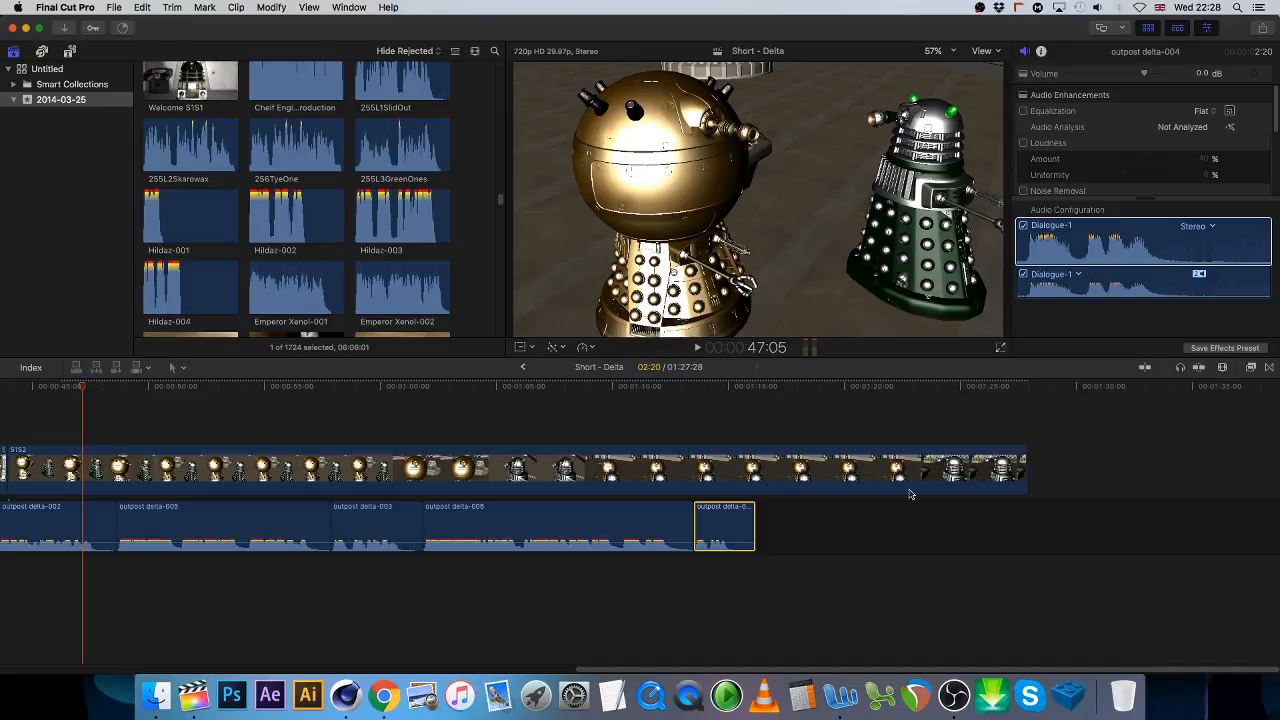
{"action": "left_click_drag", "start_coordinate": [727, 528], "coordinate": [995, 516]}
- Review the end of the S1S2 clip and split it at 1:24:09 and 1:11:13
{"action": "mouse_move", "coordinate": [831, 393]}
{"action": "left_mouse_down"}
{"action": "mouse_move", "coordinate": [907, 402]}
{"action": "mouse_move", "coordinate": [823, 397]}
{"action": "left_mouse_up"}
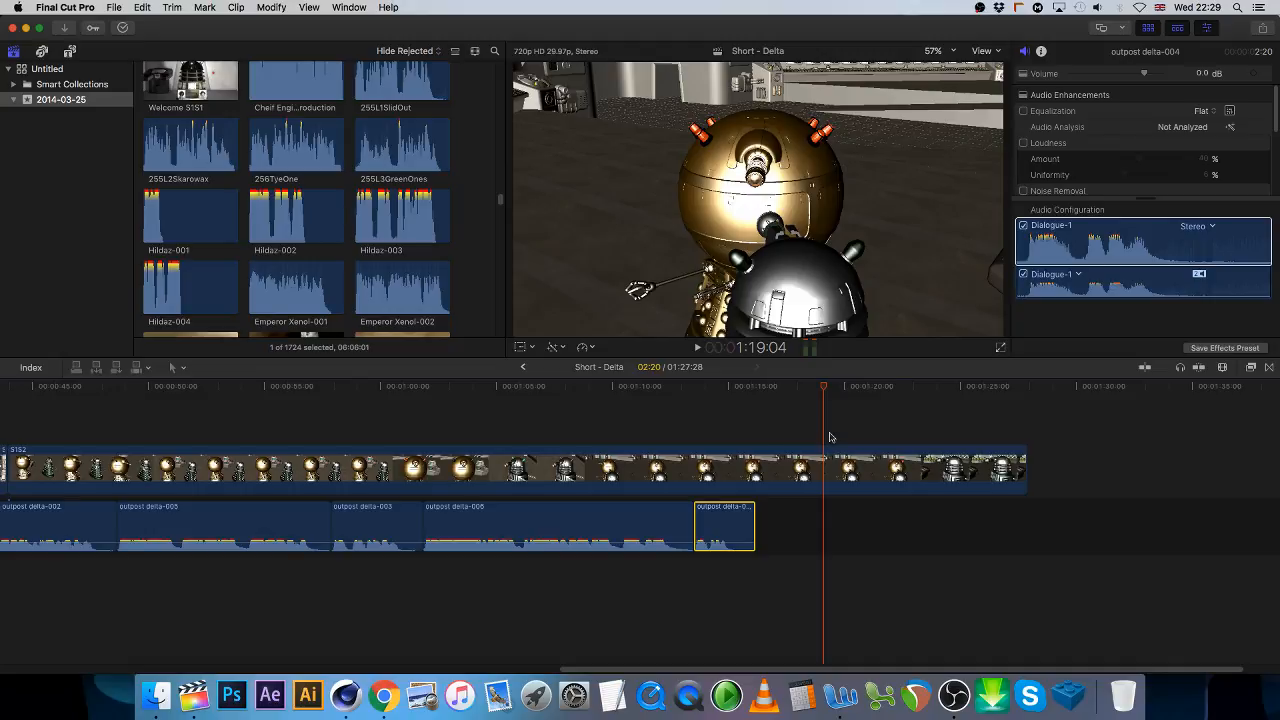
{"action": "left_click", "coordinate": [687, 392]}
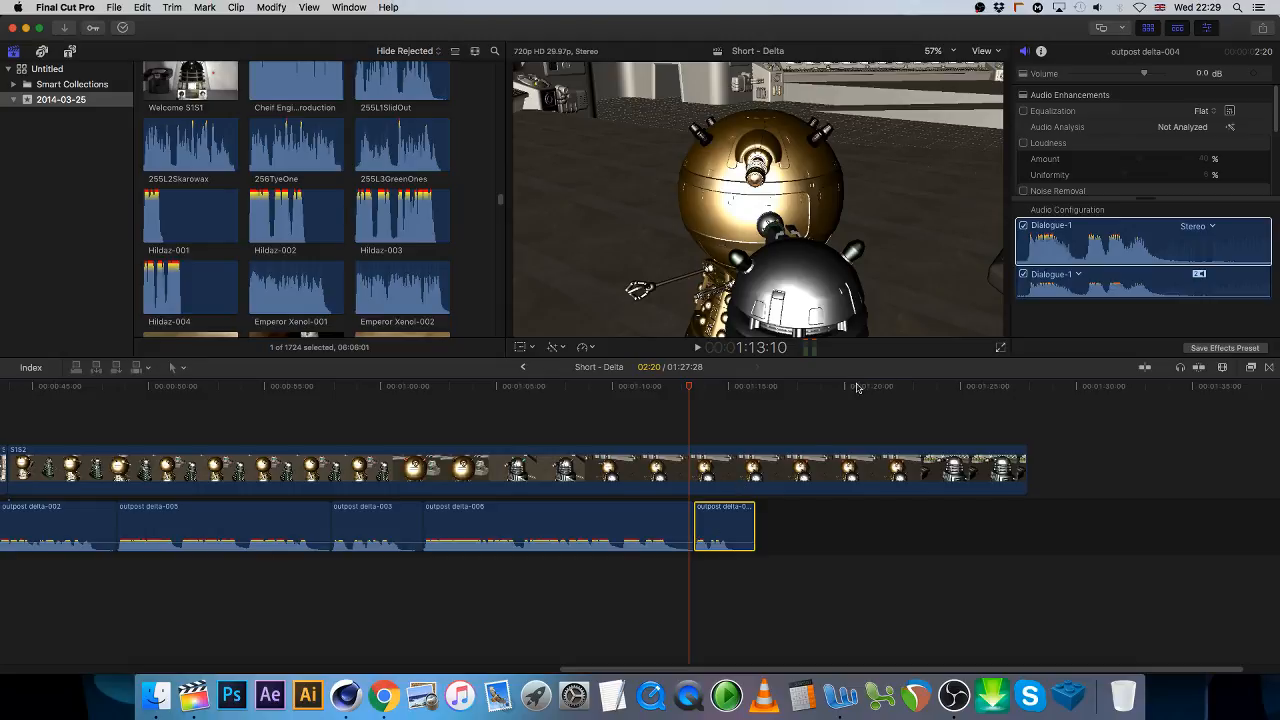
{"action": "left_click_drag", "start_coordinate": [848, 388], "coordinate": [943, 390]}
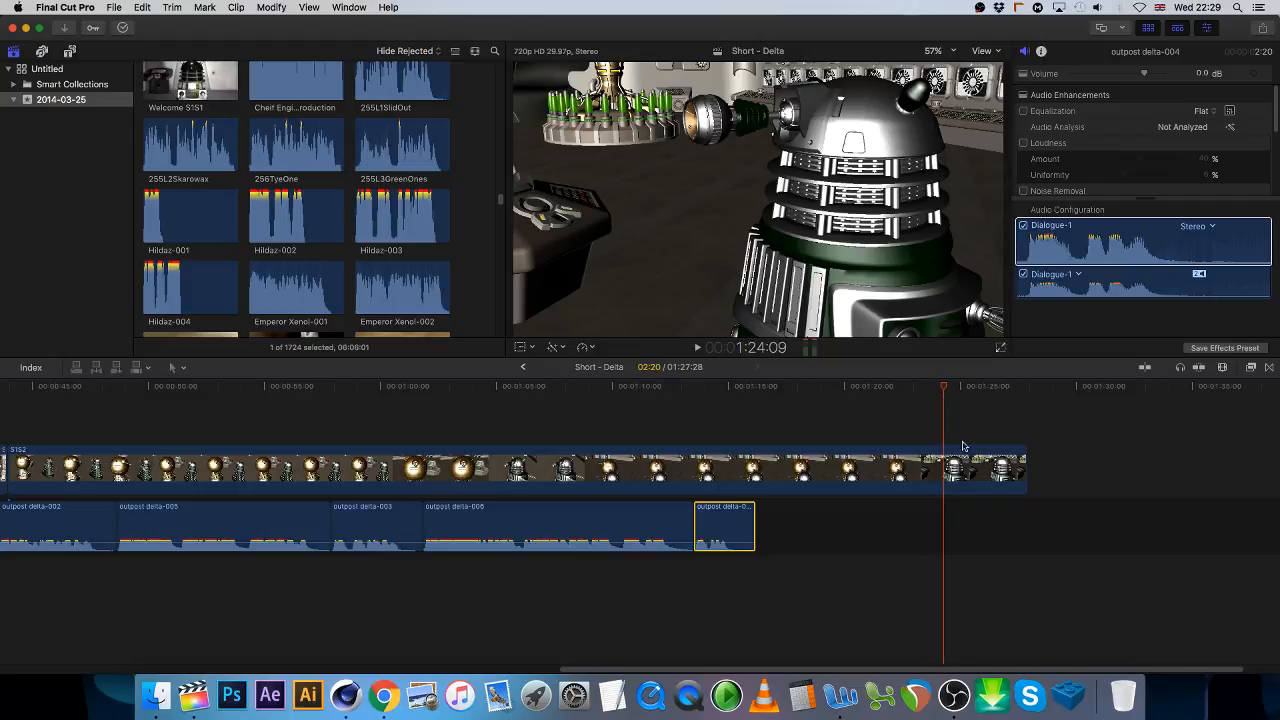
{"action": "left_click", "coordinate": [973, 490]}
{"action": "key", "text": "super+b"}
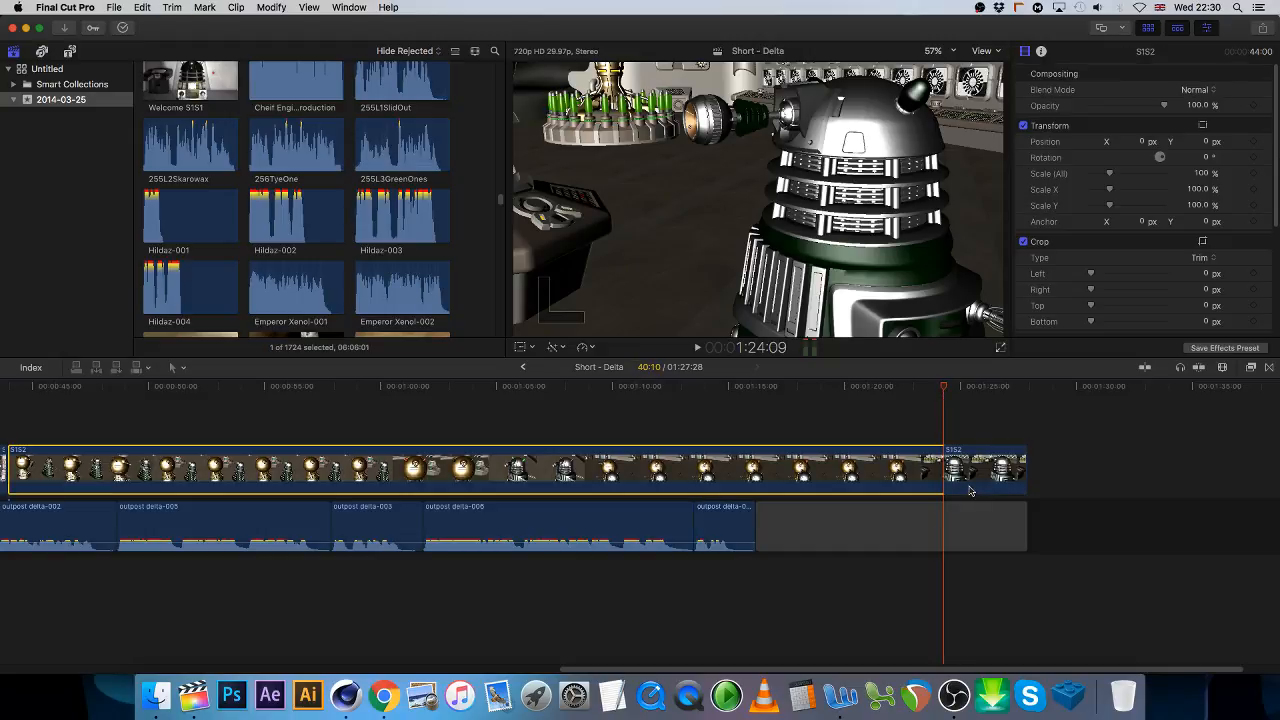
{"action": "left_click", "coordinate": [696, 390]}
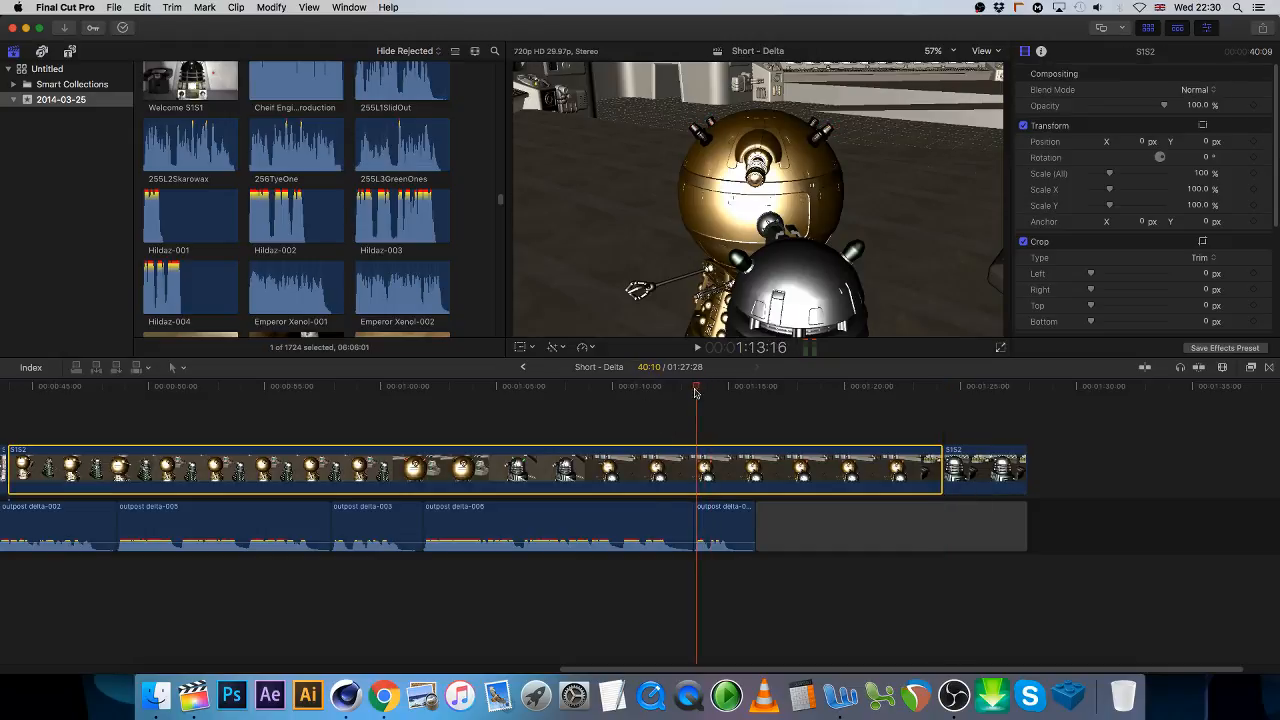
{"action": "left_click_drag", "start_coordinate": [696, 391], "coordinate": [645, 398]}
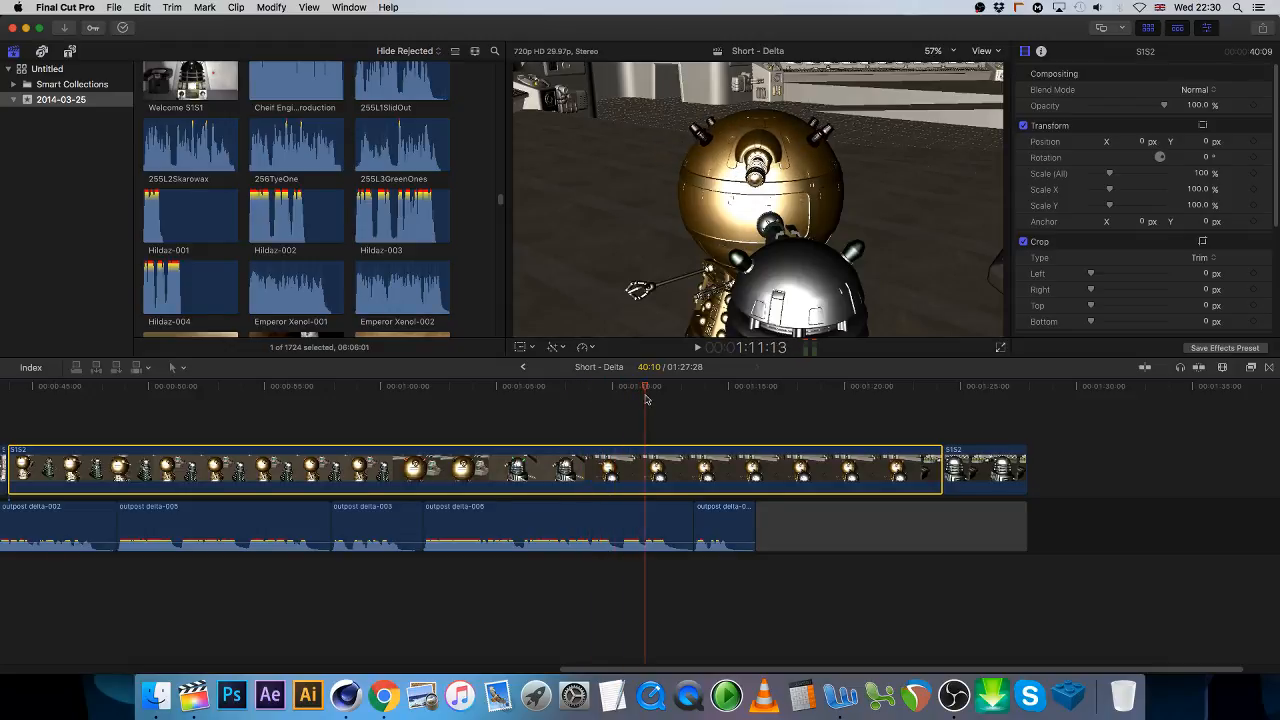
{"action": "key", "text": "super+b"}
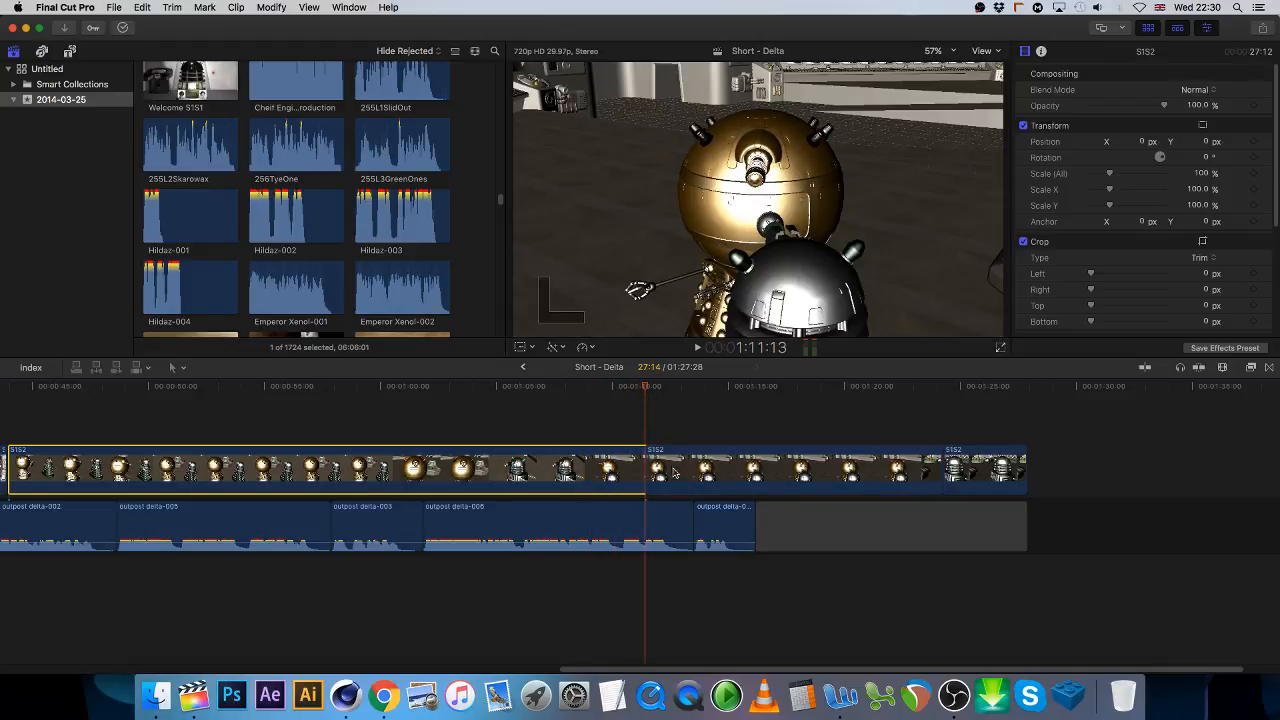
- Try to move the outpost delta-004 audio clip to the end of the timeline, and undo the move
{"action": "left_click", "coordinate": [716, 525]}
{"action": "left_click_drag", "start_coordinate": [831, 509], "coordinate": [958, 524]}
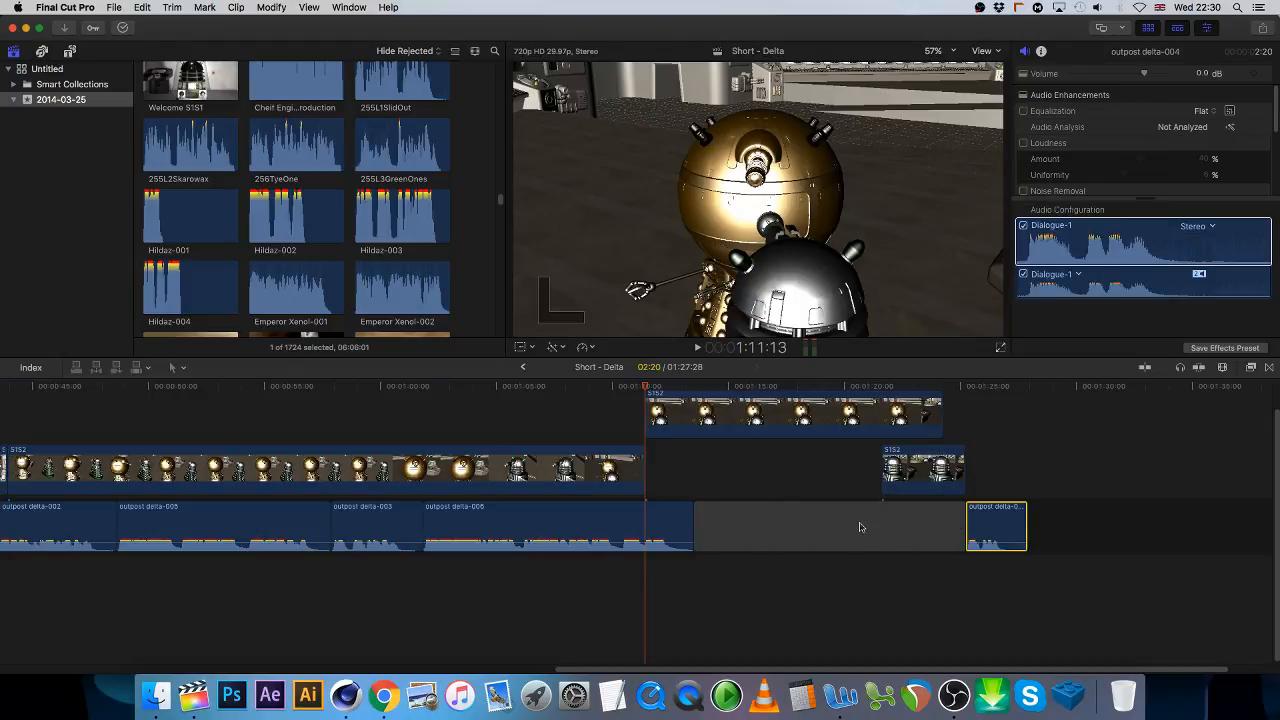
{"action": "key", "text": "super+z"}
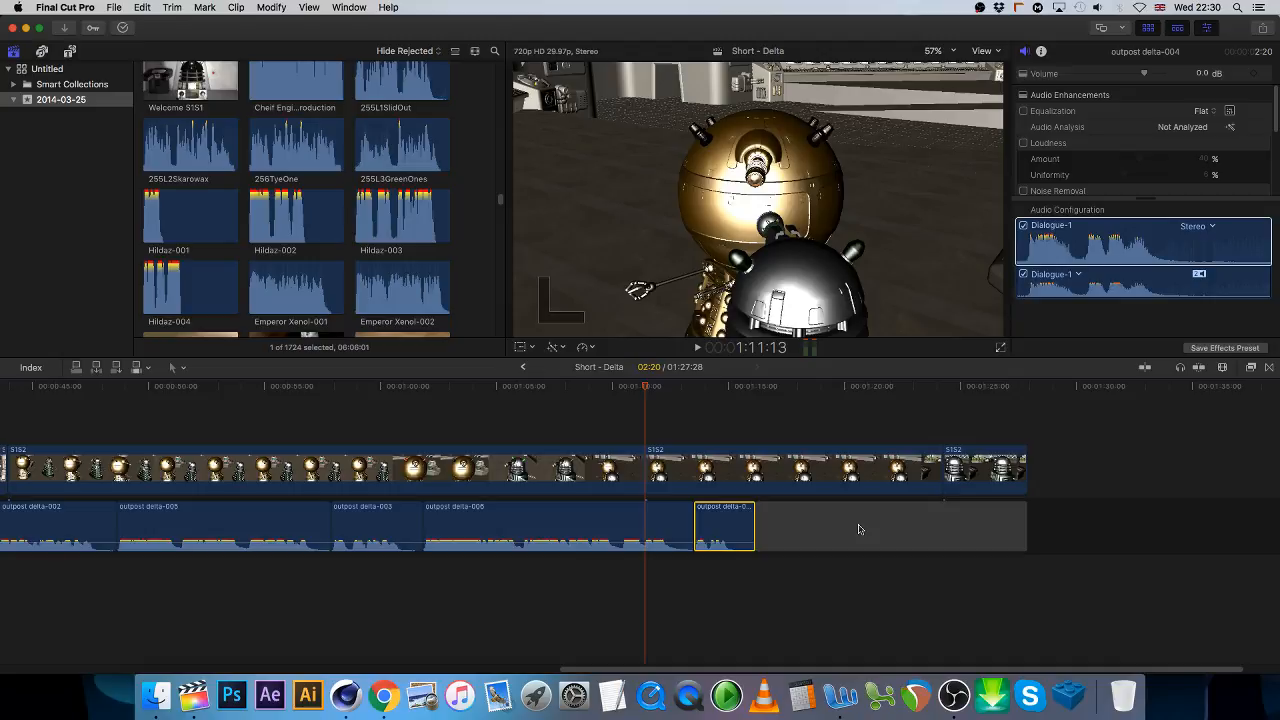
- Delete the gap at the timeline's end and the outpost delta-004, 006, 003, 005 and 002 audio clips
{"action": "left_click", "coordinate": [826, 518]}
{"action": "key", "text": "BackSpace"}
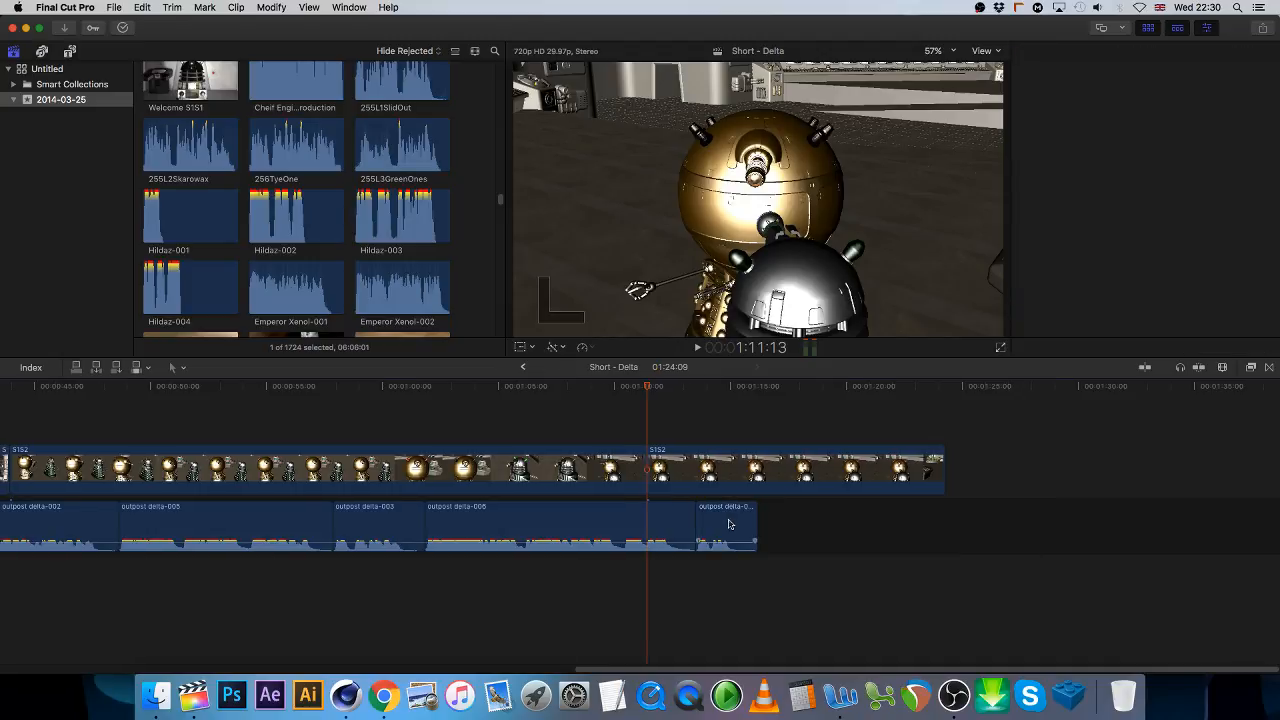
{"action": "left_click", "coordinate": [730, 524]}
{"action": "key", "text": "BackSpace"}
{"action": "left_click", "coordinate": [690, 525]}
{"action": "key", "text": "BackSpace"}
{"action": "left_click", "coordinate": [365, 516]}
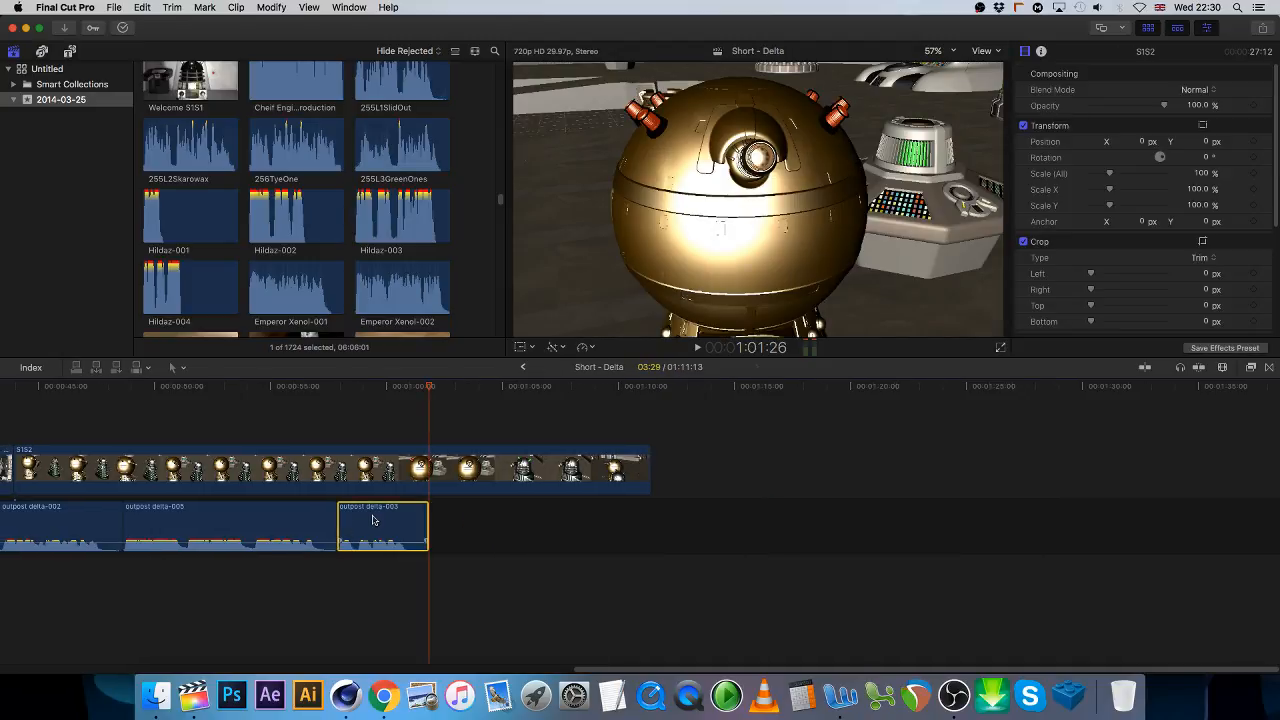
{"action": "key", "text": "BackSpace"}
{"action": "left_click", "coordinate": [256, 523]}
{"action": "key", "text": "BackSpace"}
{"action": "left_click", "coordinate": [60, 524]}
{"action": "key", "text": "BackSpace"}
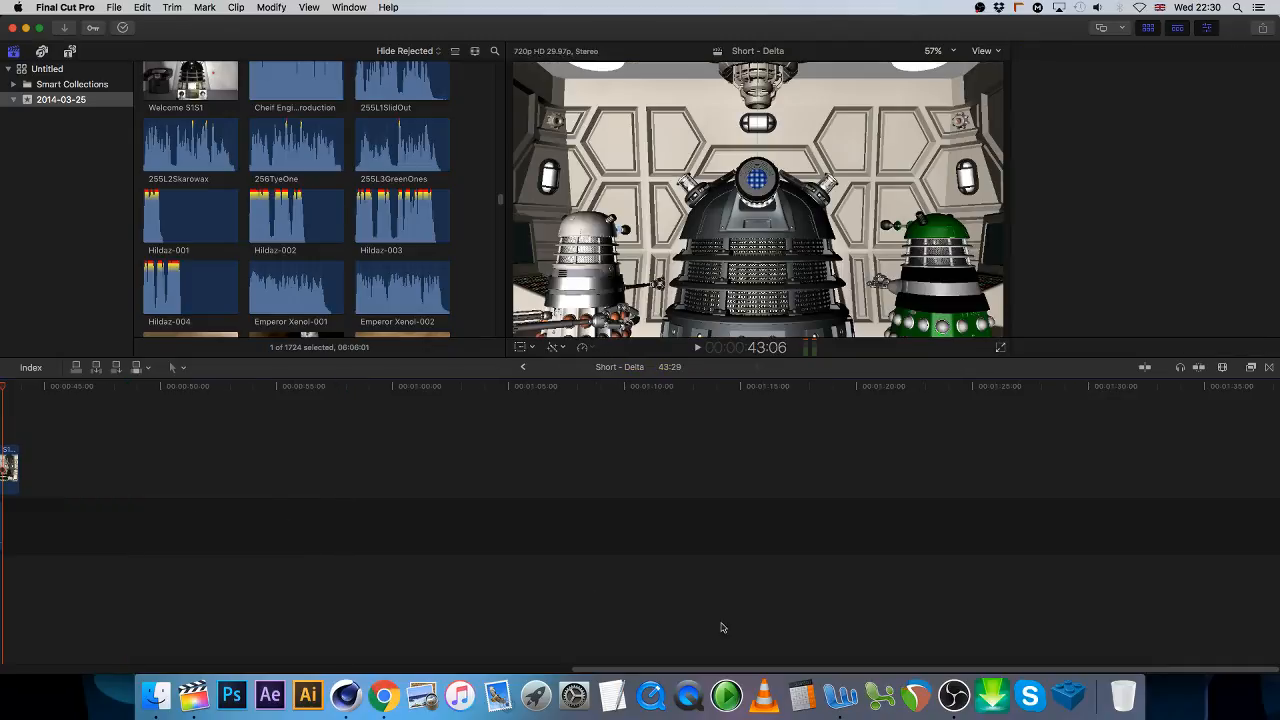
- Undo the deletion of outpost delta-002, and delete all remaining audio and video clips to empty the Short - Delta timeline
{"action": "left_click_drag", "start_coordinate": [721, 671], "coordinate": [300, 605]}
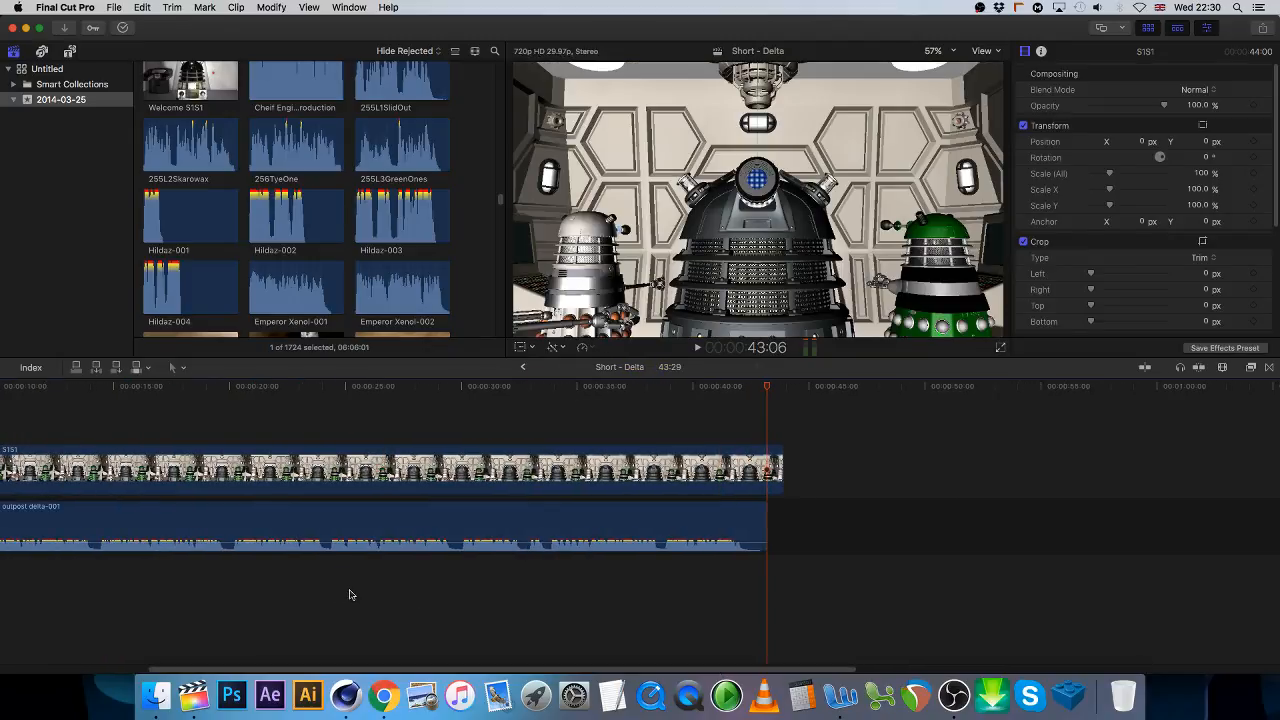
{"action": "key", "text": "super+z"}
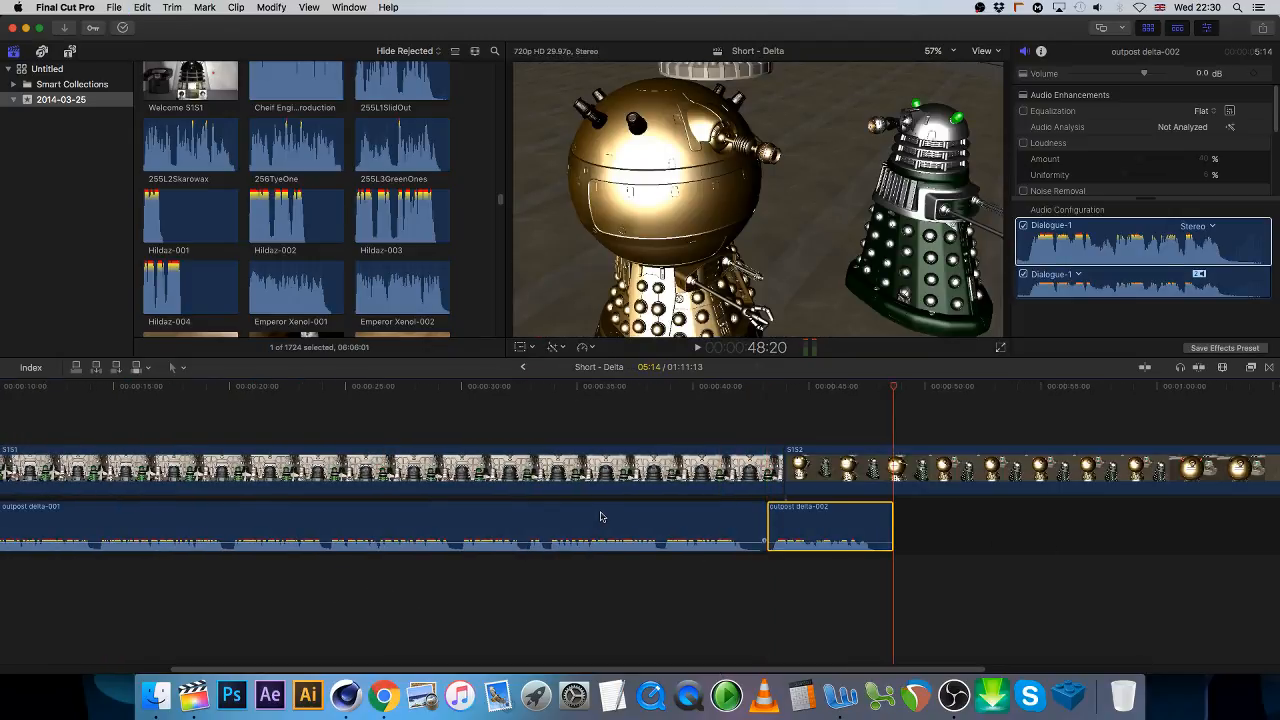
{"action": "left_click", "coordinate": [600, 517]}
{"action": "key", "text": "BackSpace"}
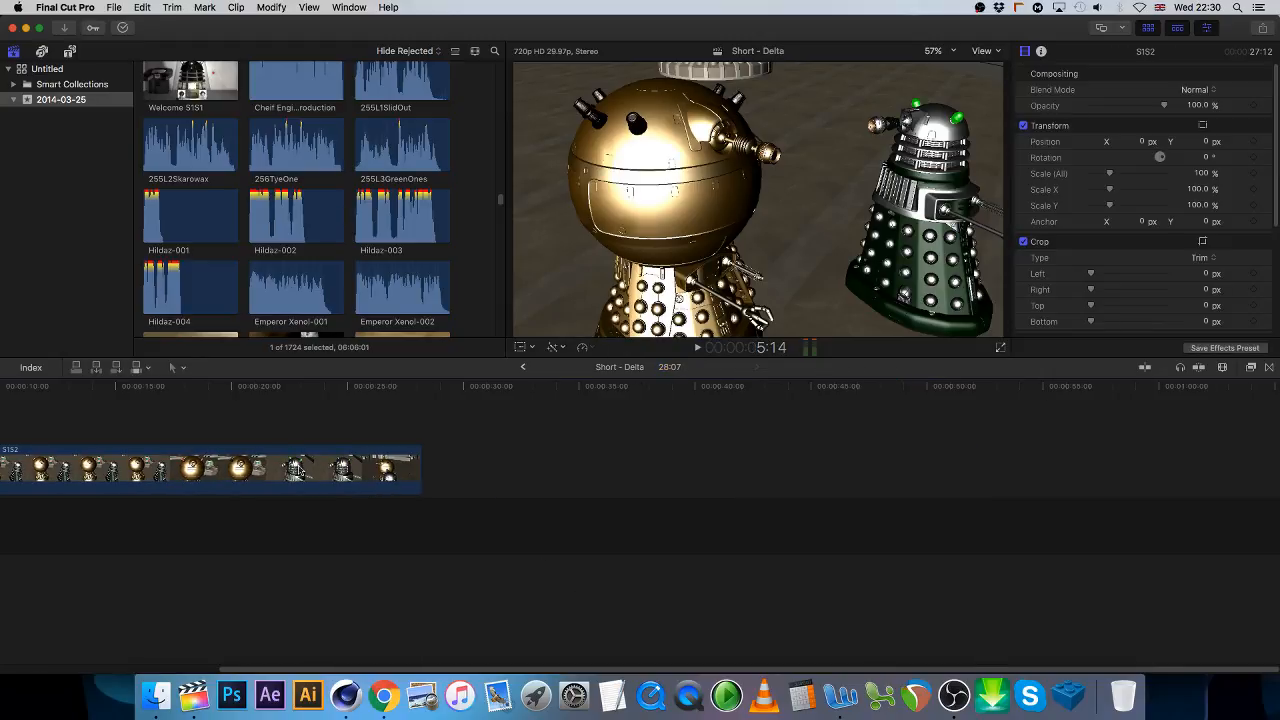
{"action": "left_click", "coordinate": [343, 482]}
{"action": "key", "text": "BackSpace"}
{"action": "left_click", "coordinate": [109, 520]}
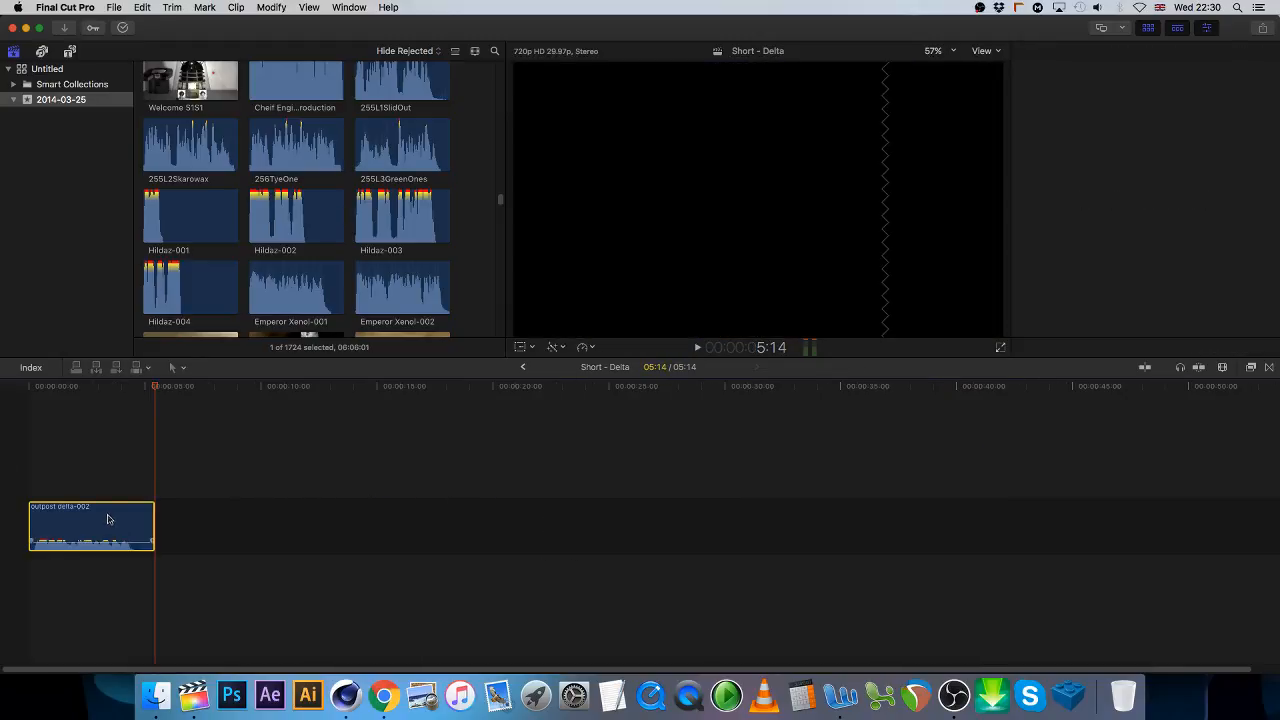
{"action": "key", "text": "BackSpace"}
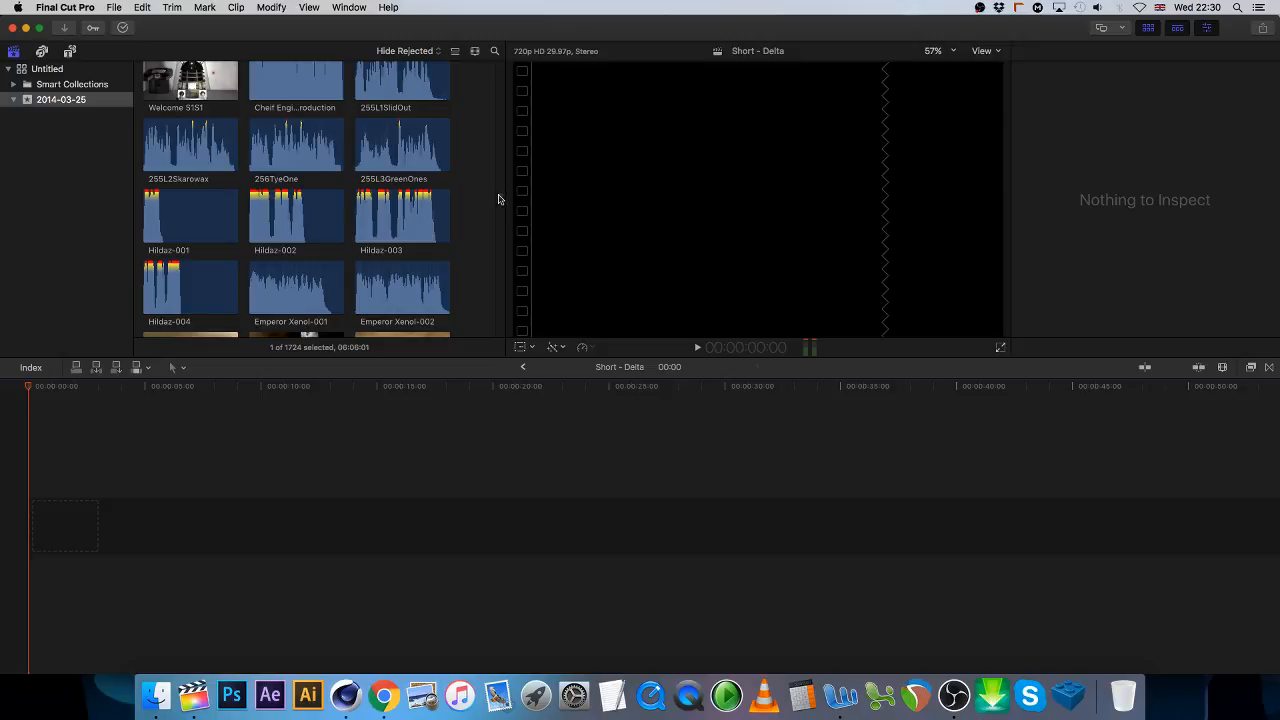
- Find the S1S1 clip in the media browser, place it at the timeline's start and append the S1S2 clip after it
{"action": "scroll", "coordinate": [500, 203], "scroll_direction": "down", "scroll_amount": 10}
{"action": "scroll", "coordinate": [500, 203], "scroll_direction": "down", "scroll_amount": 2}
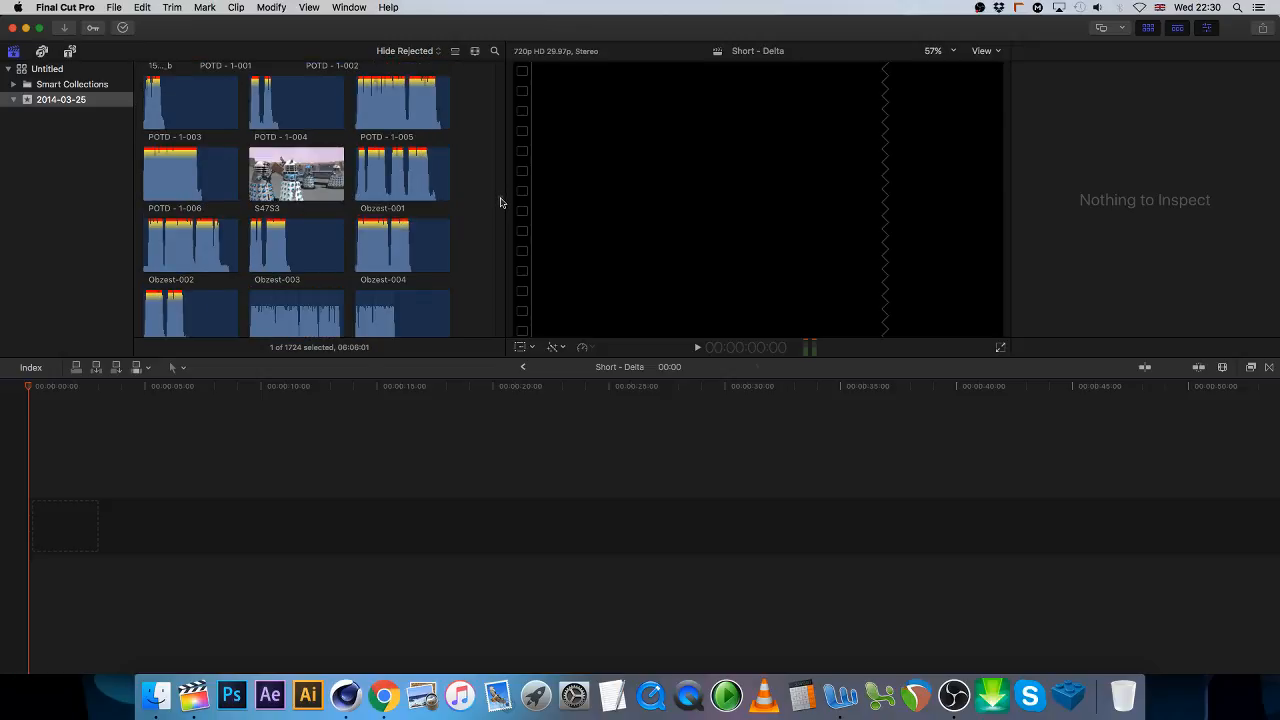
{"action": "scroll", "coordinate": [483, 228], "scroll_direction": "down", "scroll_amount": 5}
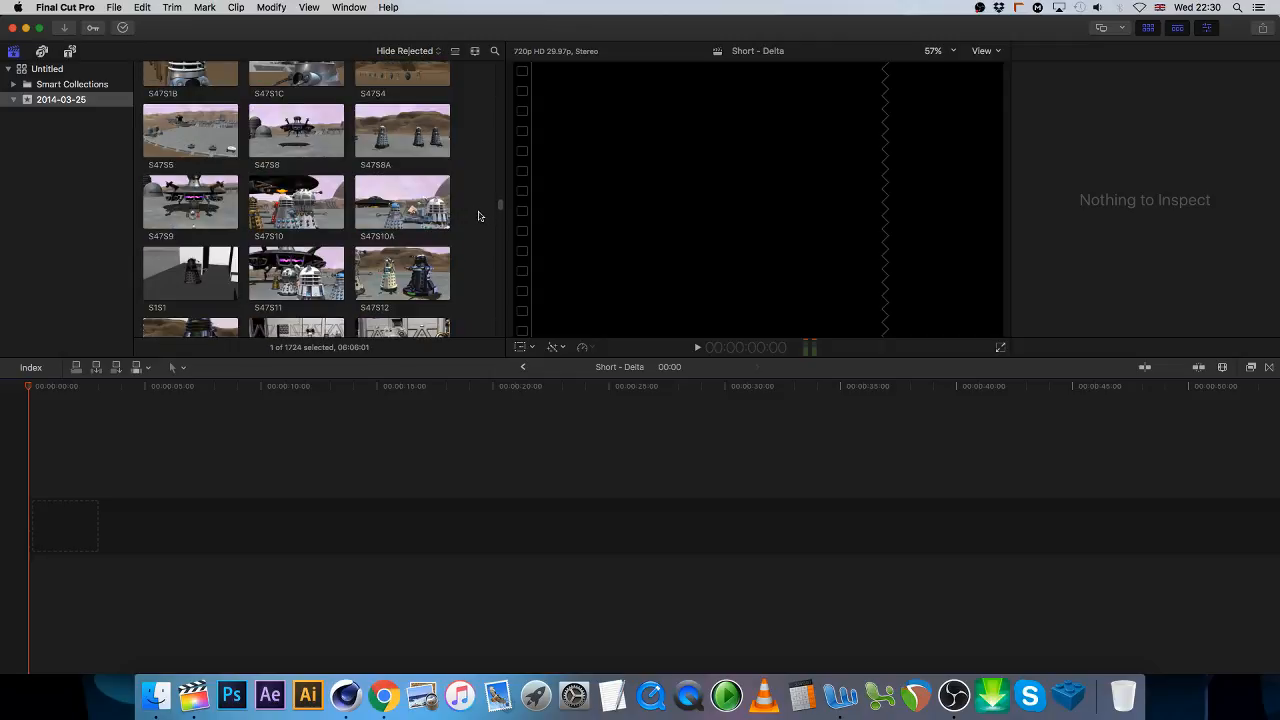
{"action": "left_click_drag", "start_coordinate": [500, 206], "coordinate": [494, 337]}
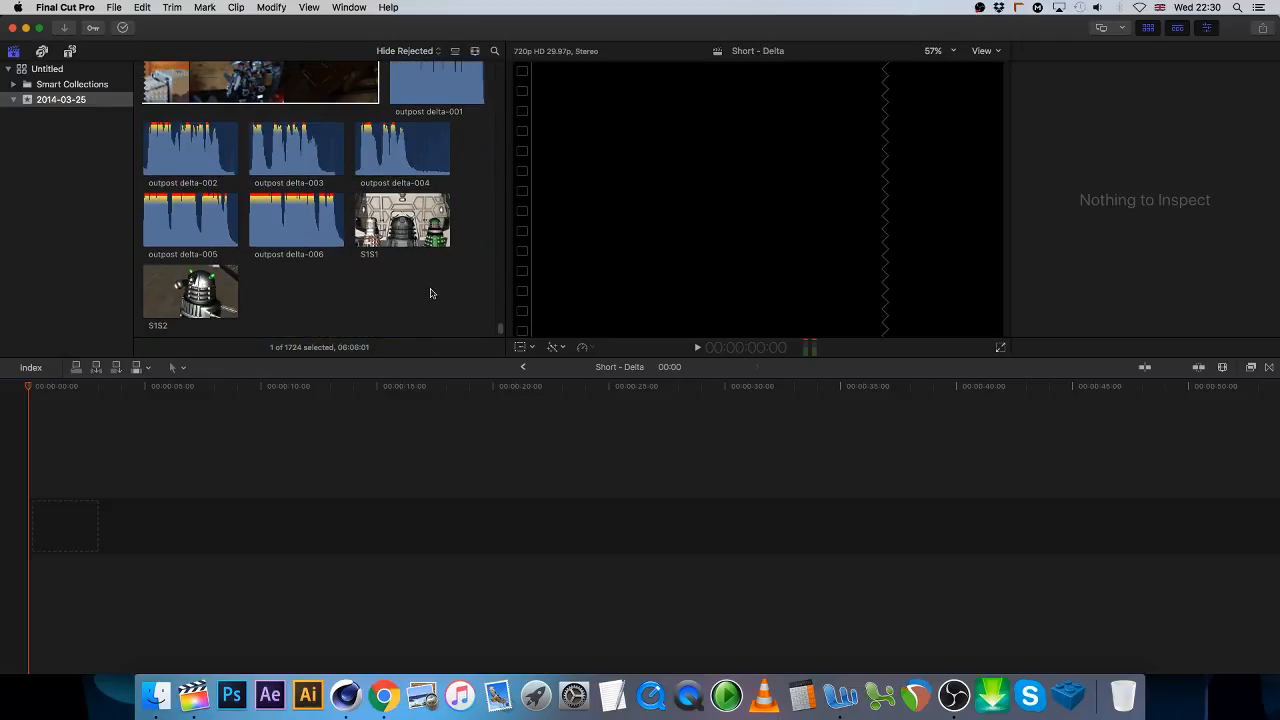
{"action": "left_click", "coordinate": [416, 222]}
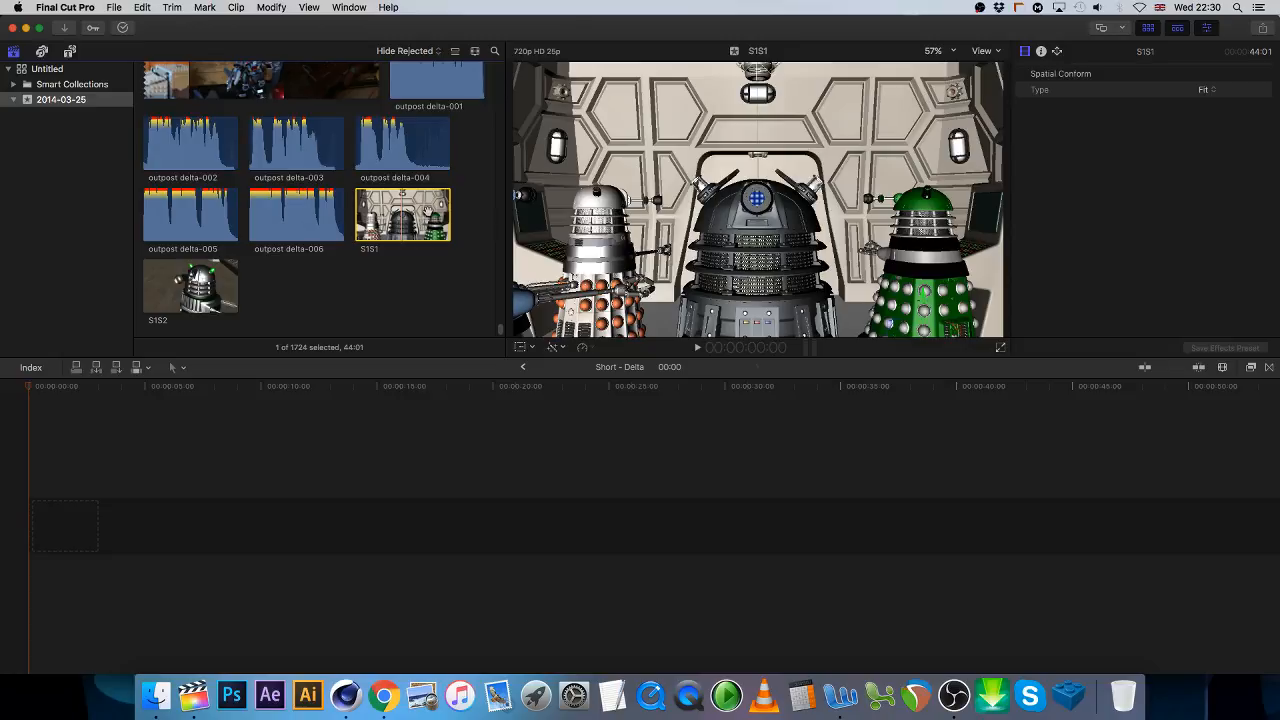
{"action": "left_click_drag", "start_coordinate": [425, 215], "coordinate": [96, 500]}
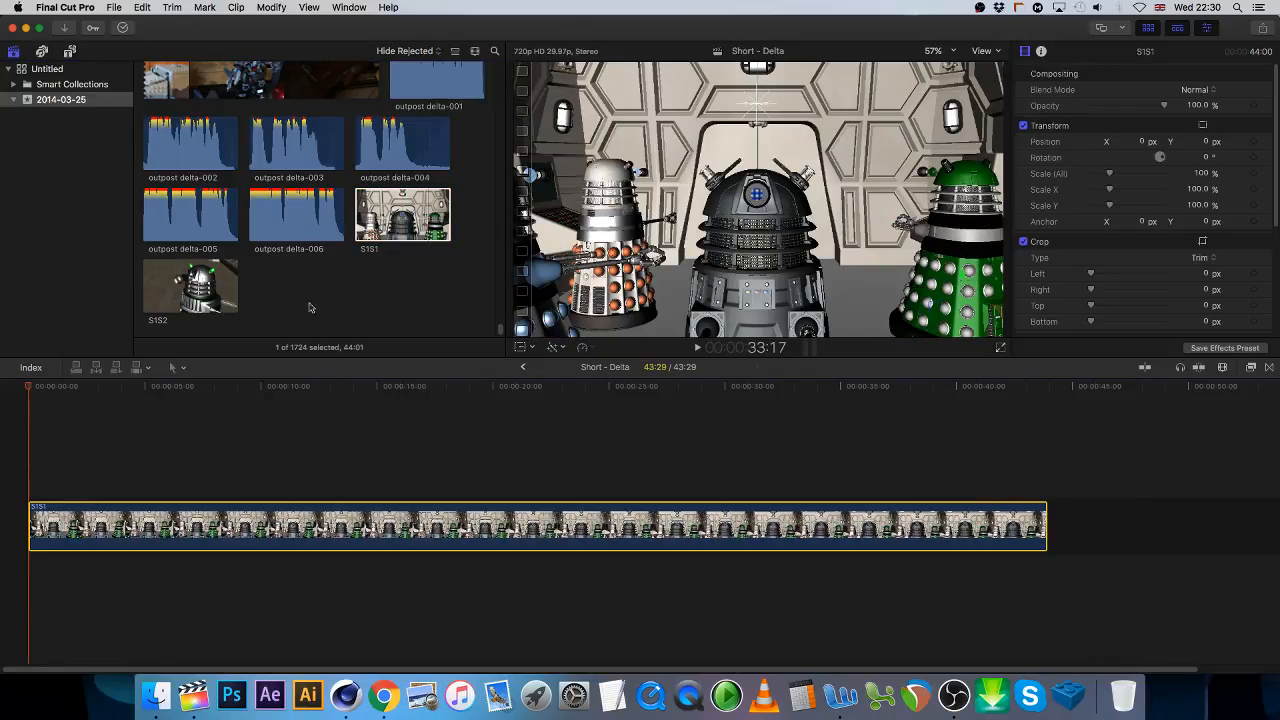
{"action": "left_click", "coordinate": [160, 281]}
{"action": "left_click_drag", "start_coordinate": [157, 279], "coordinate": [1106, 530]}
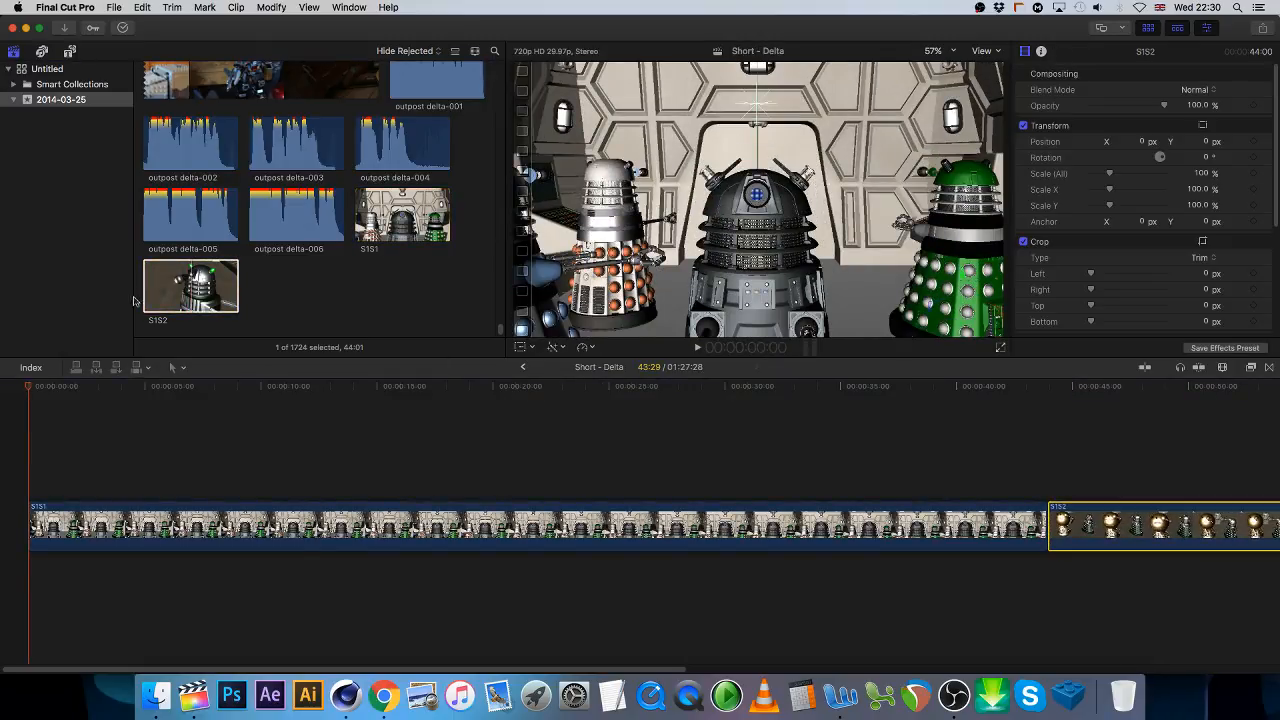
- Place the outpost delta-001 audio beneath the S1S1 clip, starting at 00:25, and play the opening to check its timing
{"action": "scroll", "coordinate": [313, 315], "scroll_direction": "up", "scroll_amount": 1}
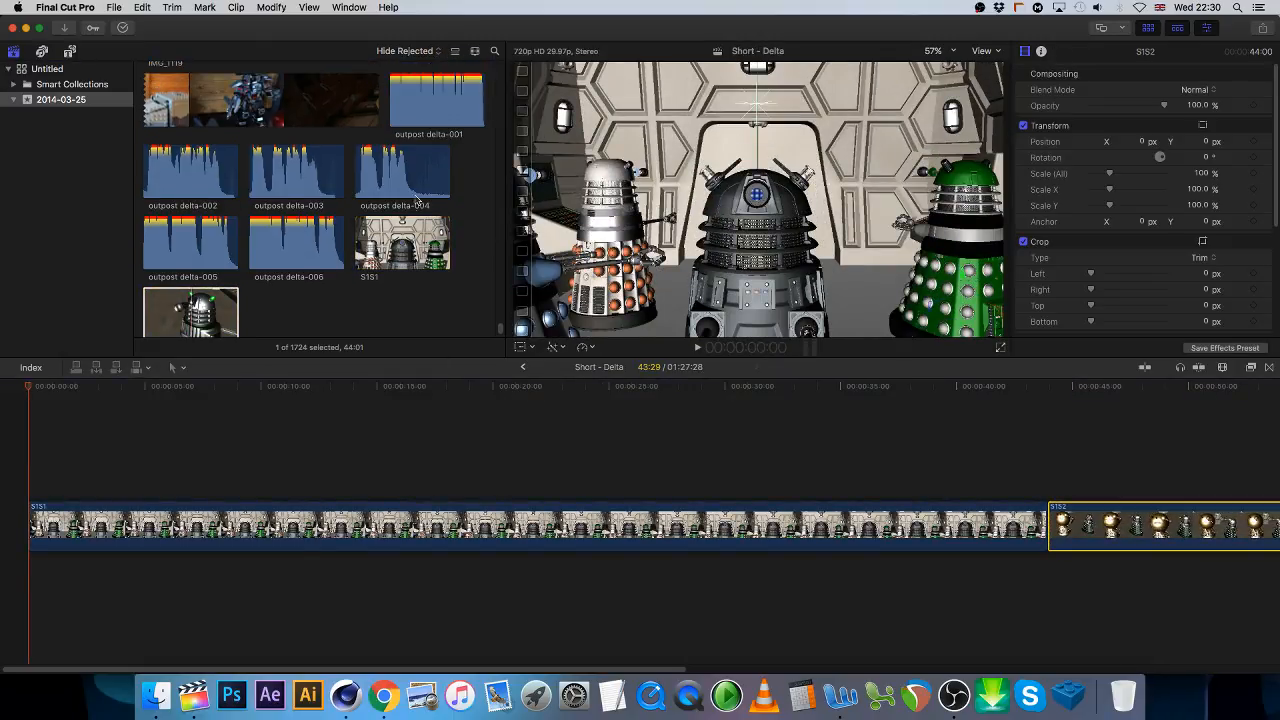
{"action": "left_click", "coordinate": [460, 113]}
{"action": "left_click_drag", "start_coordinate": [425, 104], "coordinate": [140, 602]}
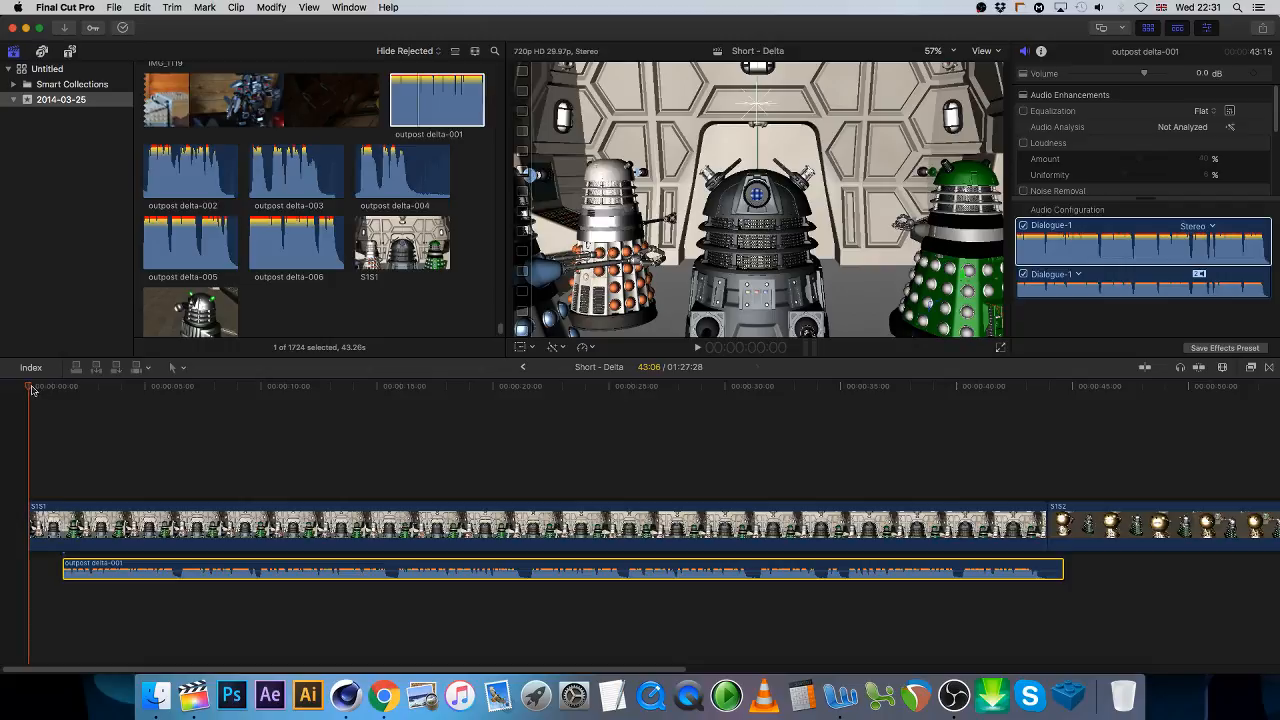
{"action": "mouse_move", "coordinate": [35, 390]}
{"action": "left_mouse_down"}
{"action": "mouse_move", "coordinate": [60, 398]}
{"action": "mouse_move", "coordinate": [49, 399]}
{"action": "left_mouse_up"}
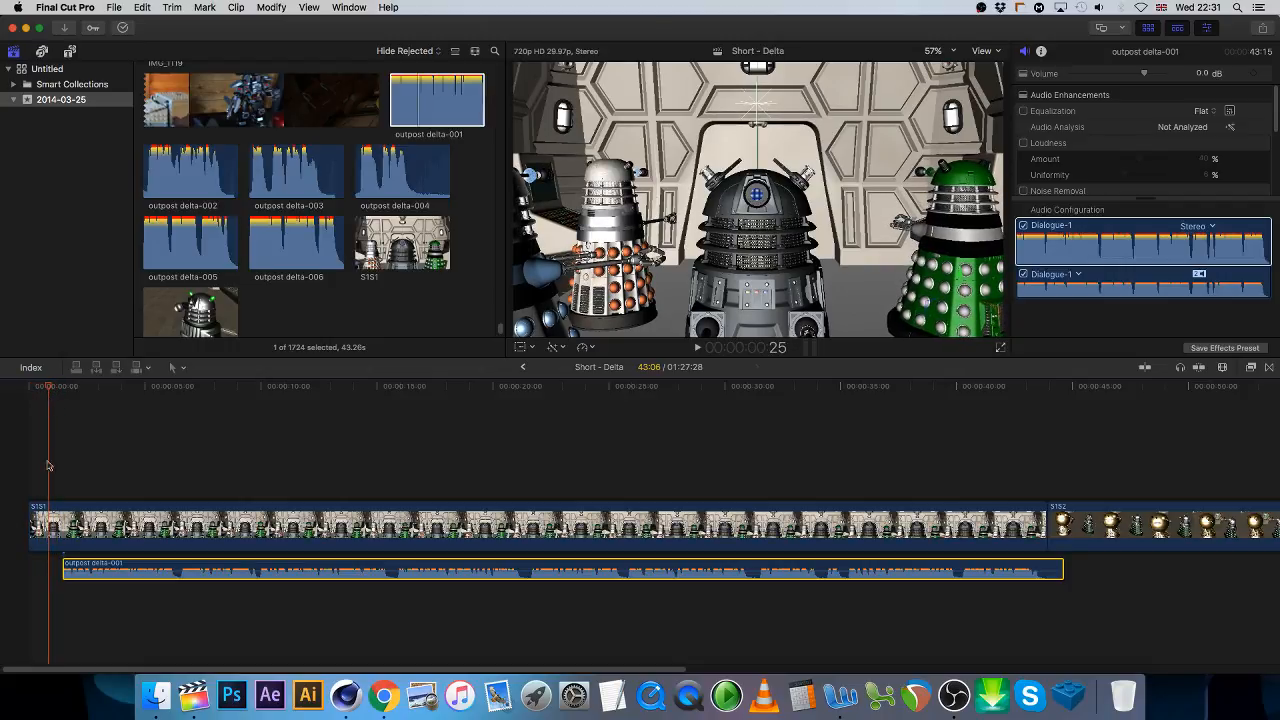
{"action": "left_click_drag", "start_coordinate": [99, 567], "coordinate": [84, 566]}
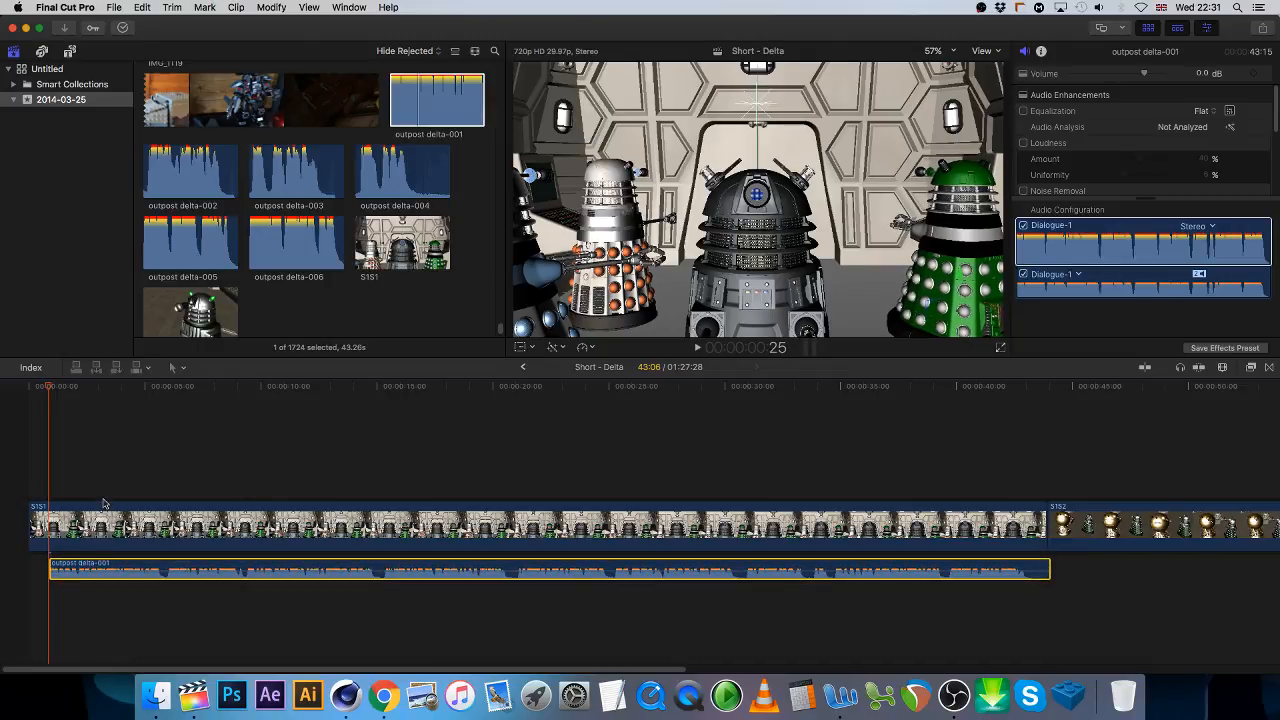
{"action": "key", "text": "space"}
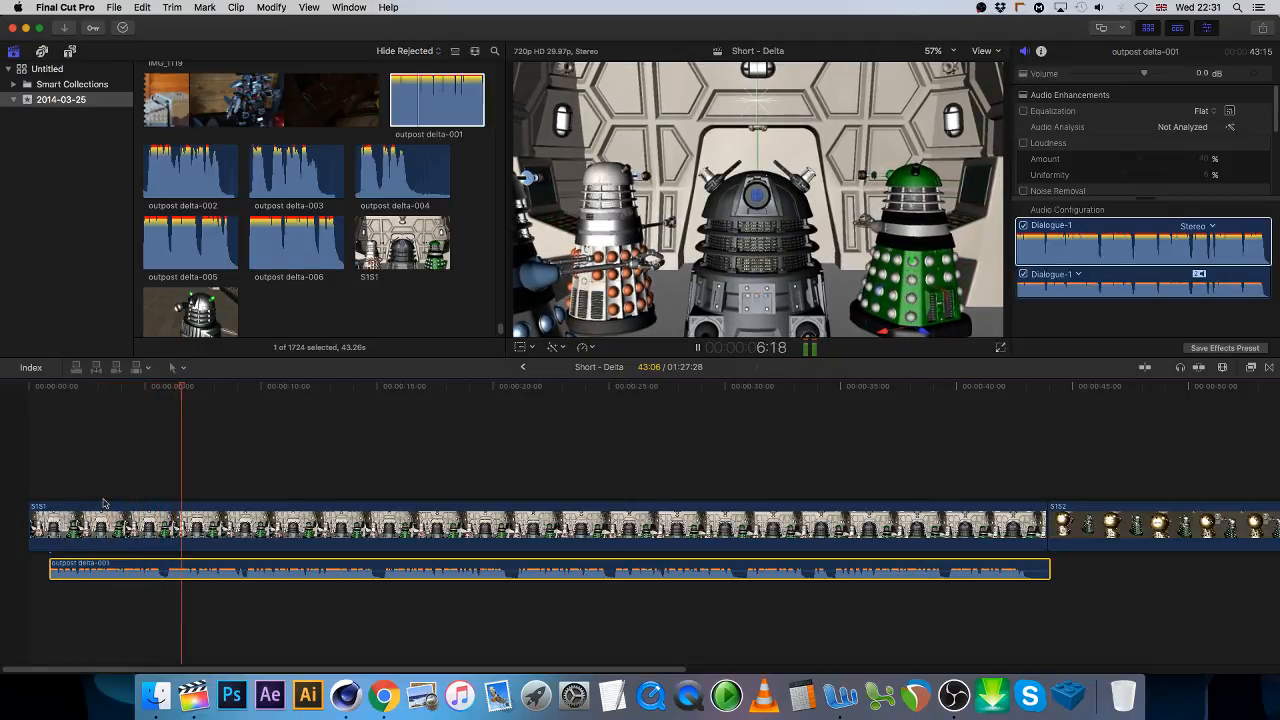
{"action": "key", "text": "space"}
- Trim the ends of the outpost delta-001 audio and the S1S1 clip to about 43:01
{"action": "left_click", "coordinate": [1024, 387]}
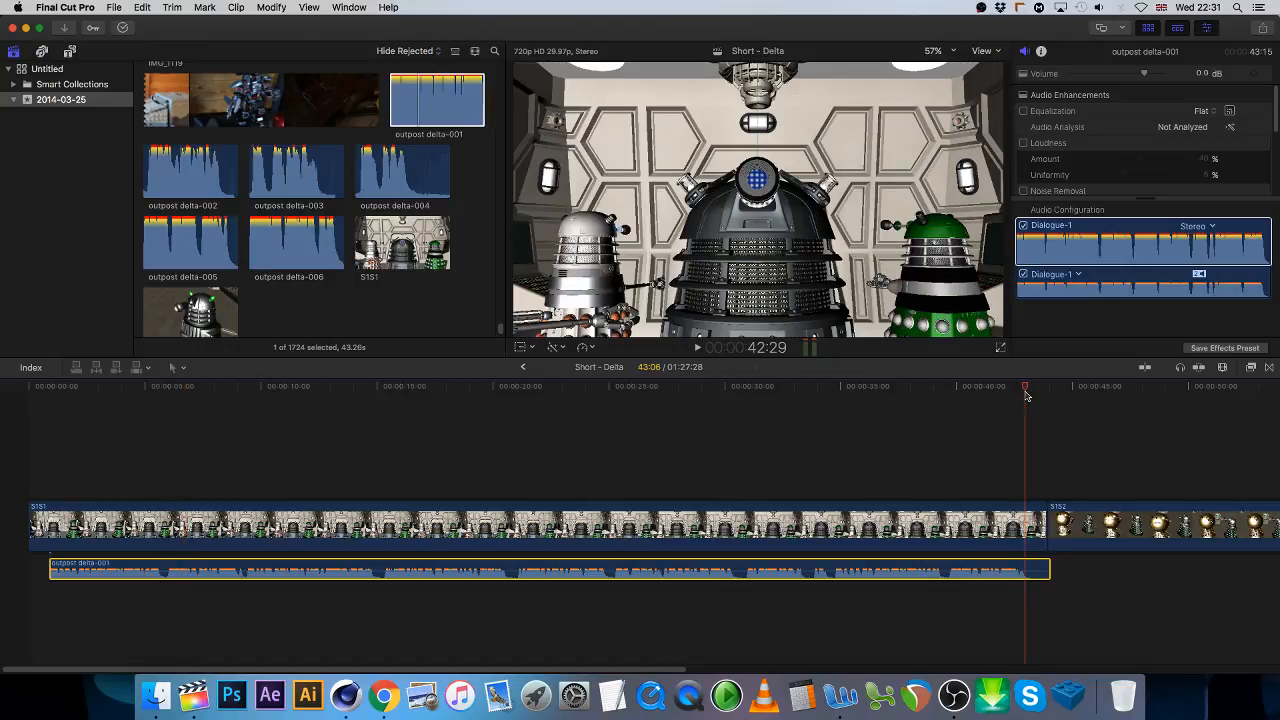
{"action": "left_click_drag", "start_coordinate": [1047, 566], "coordinate": [1025, 566]}
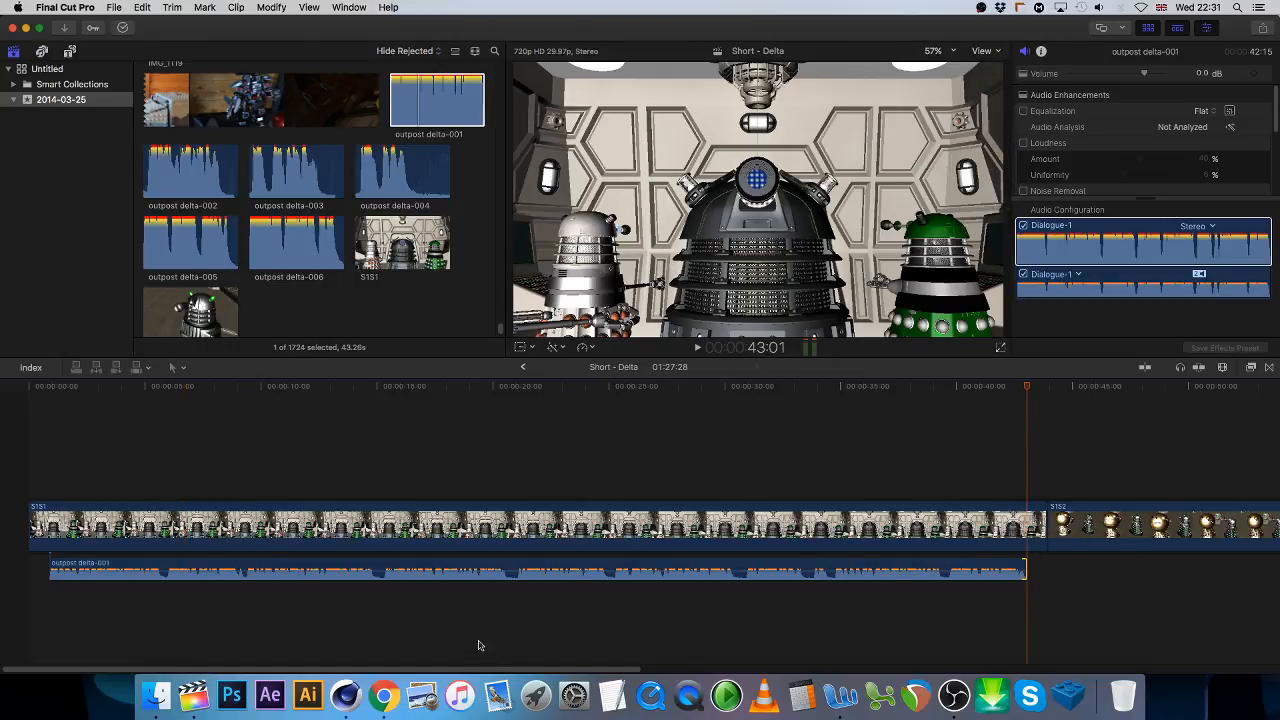
{"action": "left_click_drag", "start_coordinate": [551, 670], "coordinate": [700, 672]}
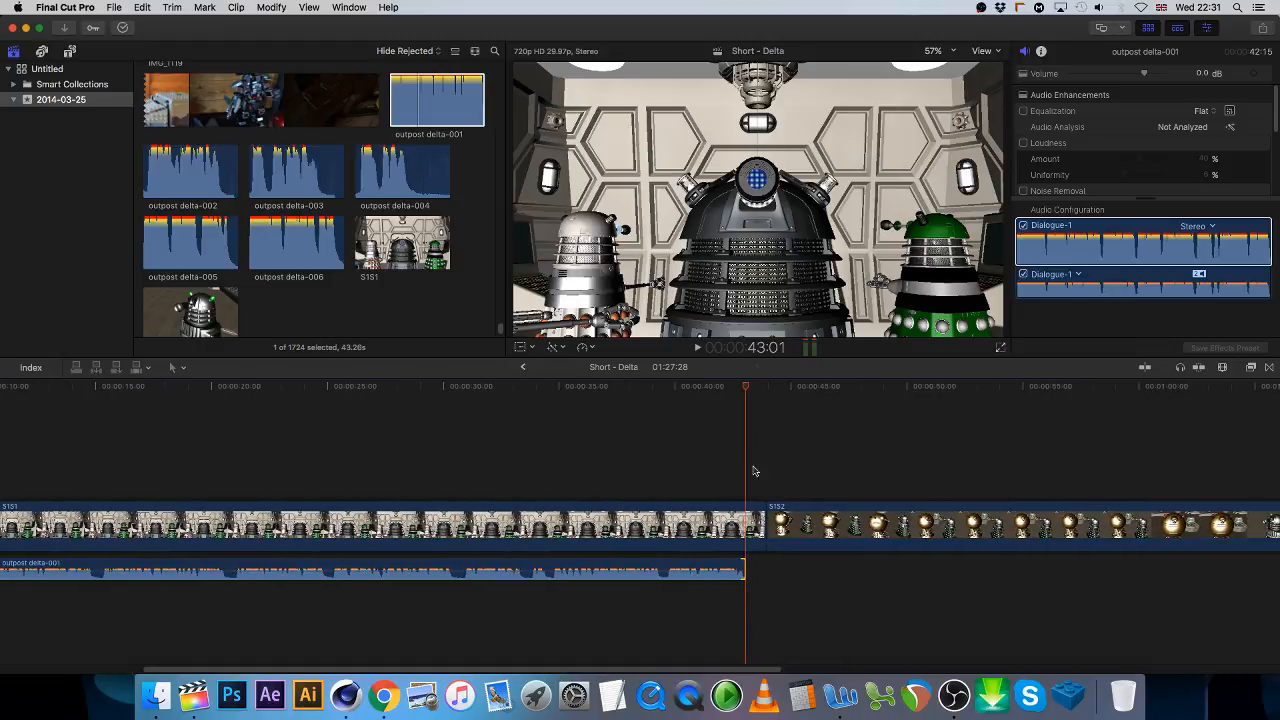
{"action": "left_click", "coordinate": [760, 526]}
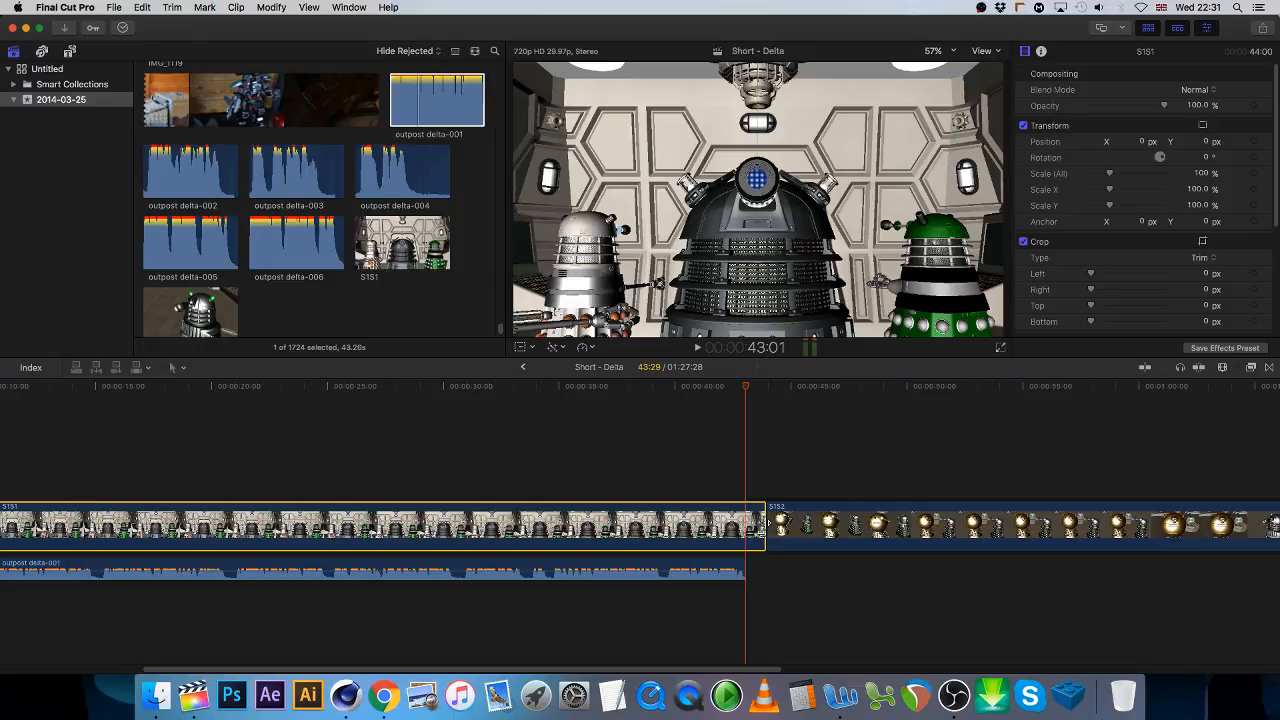
{"action": "left_click_drag", "start_coordinate": [762, 526], "coordinate": [748, 526]}
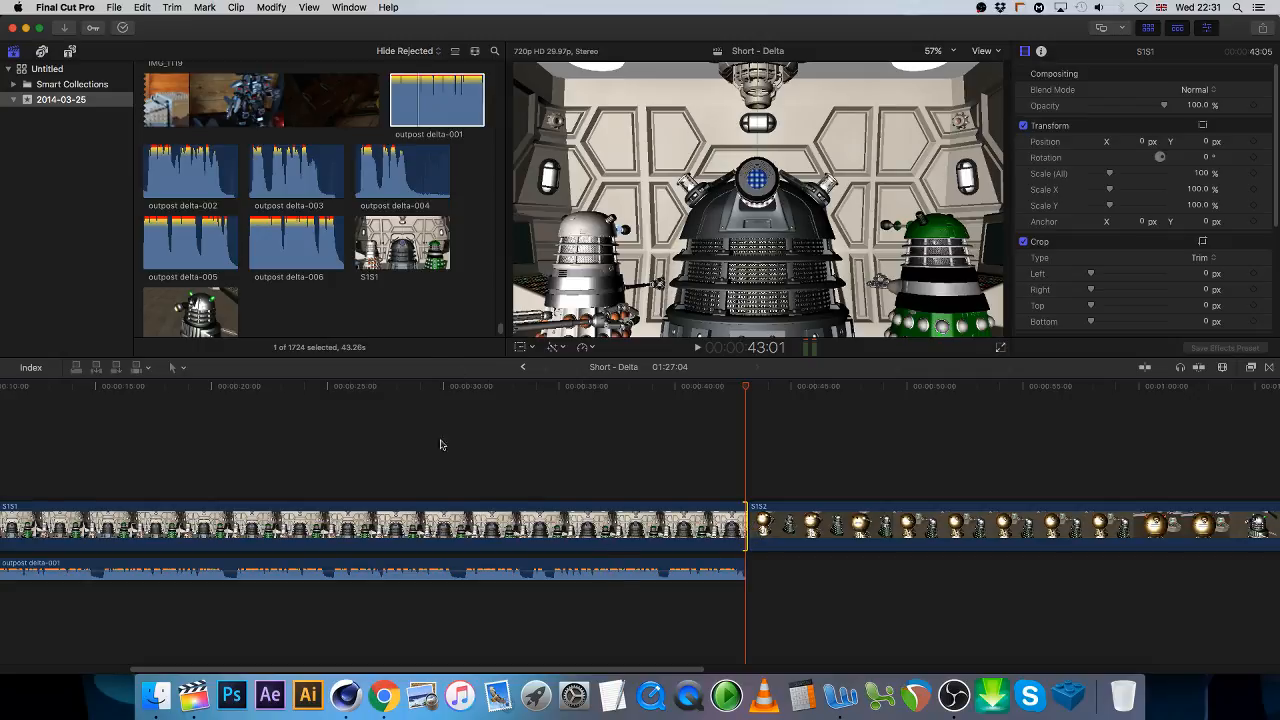
- Place the outpost delta-002 audio beneath the beginning of S1S2 and shift it to start at about 44 seconds
{"action": "left_click", "coordinate": [177, 187]}
{"action": "scroll", "coordinate": [300, 230], "scroll_direction": "down", "scroll_amount": 1}
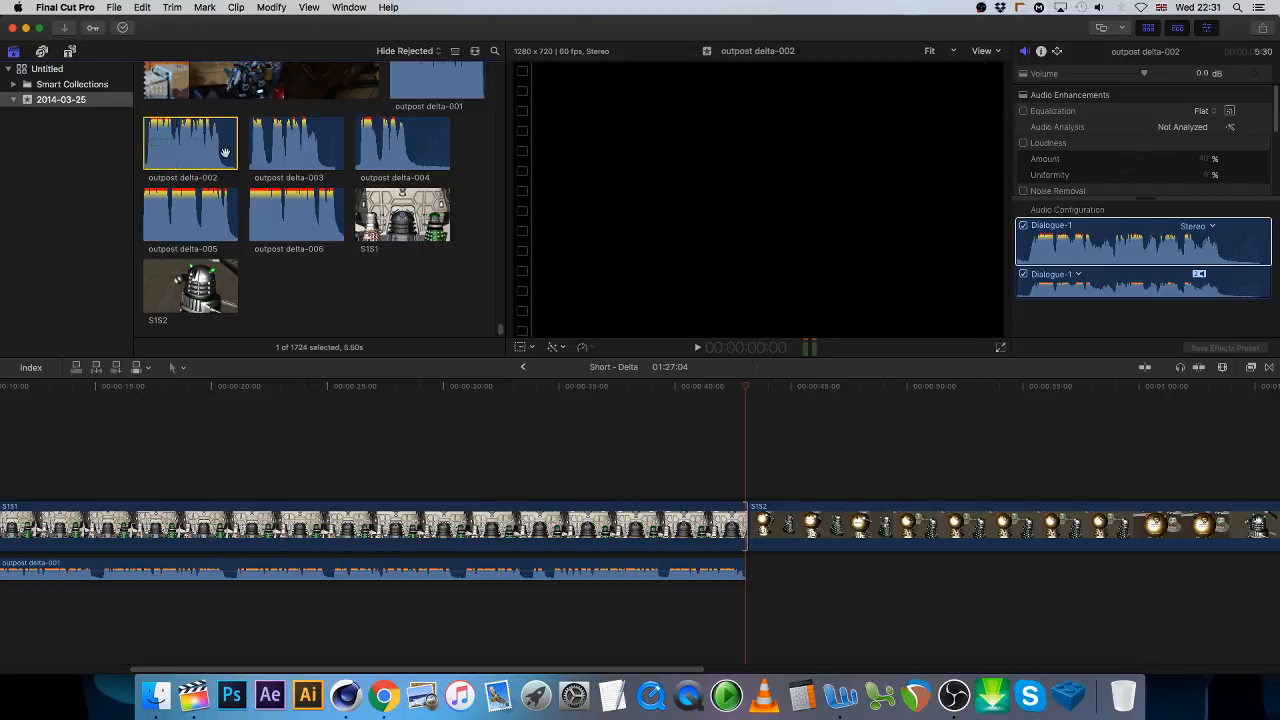
{"action": "left_click_drag", "start_coordinate": [190, 145], "coordinate": [755, 572]}
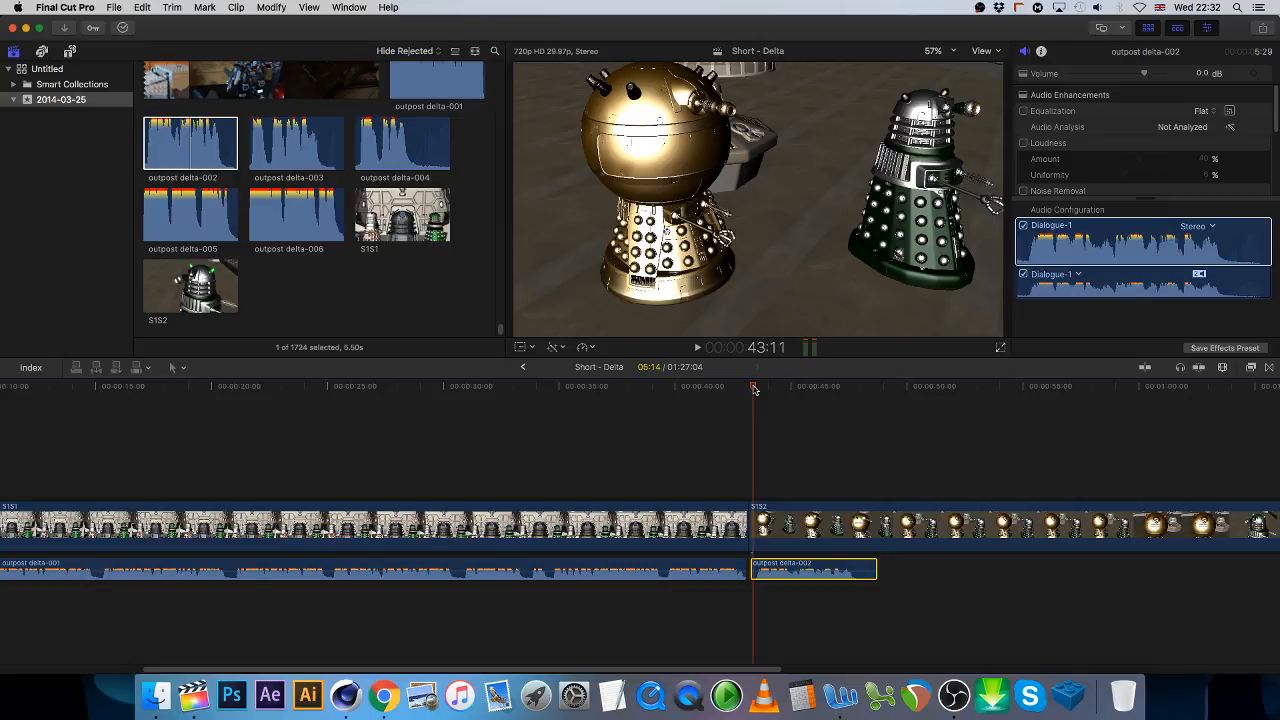
{"action": "left_click_drag", "start_coordinate": [755, 390], "coordinate": [778, 403]}
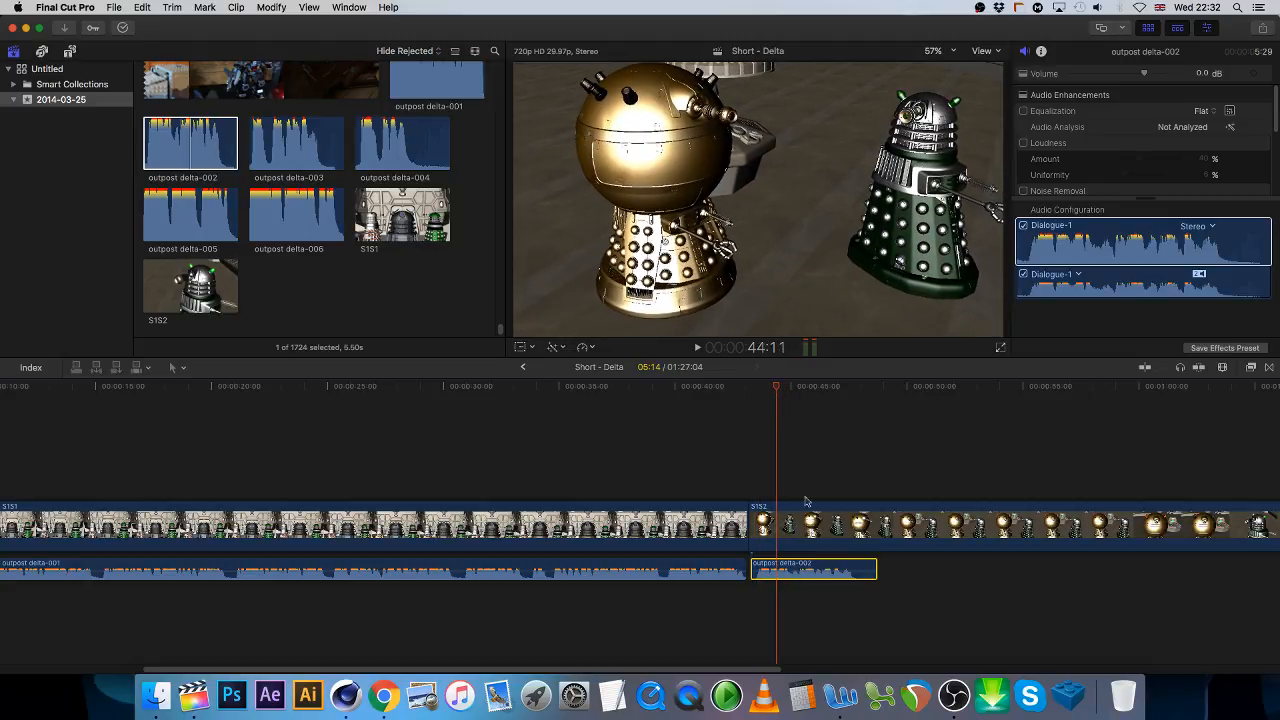
{"action": "left_click_drag", "start_coordinate": [793, 565], "coordinate": [815, 566]}
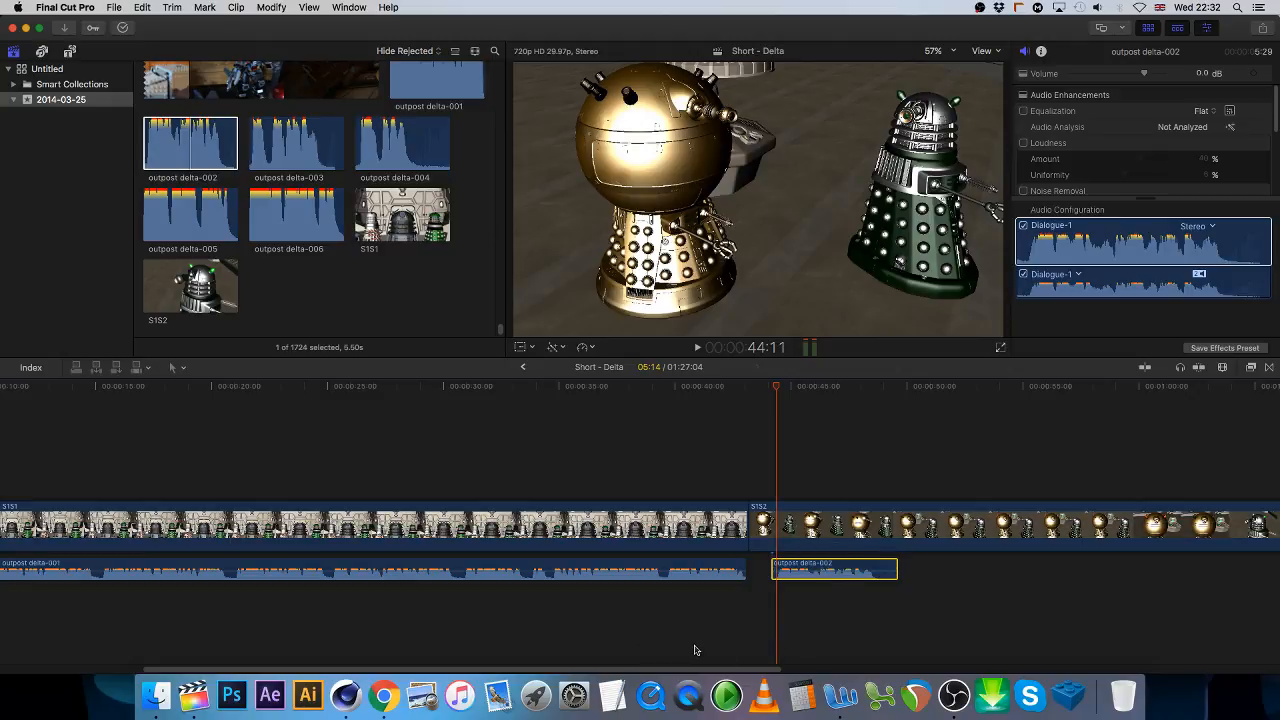
- Trim the end of the outpost delta-002 audio to 48:17, where its dialogue finishes
{"action": "scroll", "coordinate": [700, 663], "scroll_direction": "right", "scroll_amount": 5}
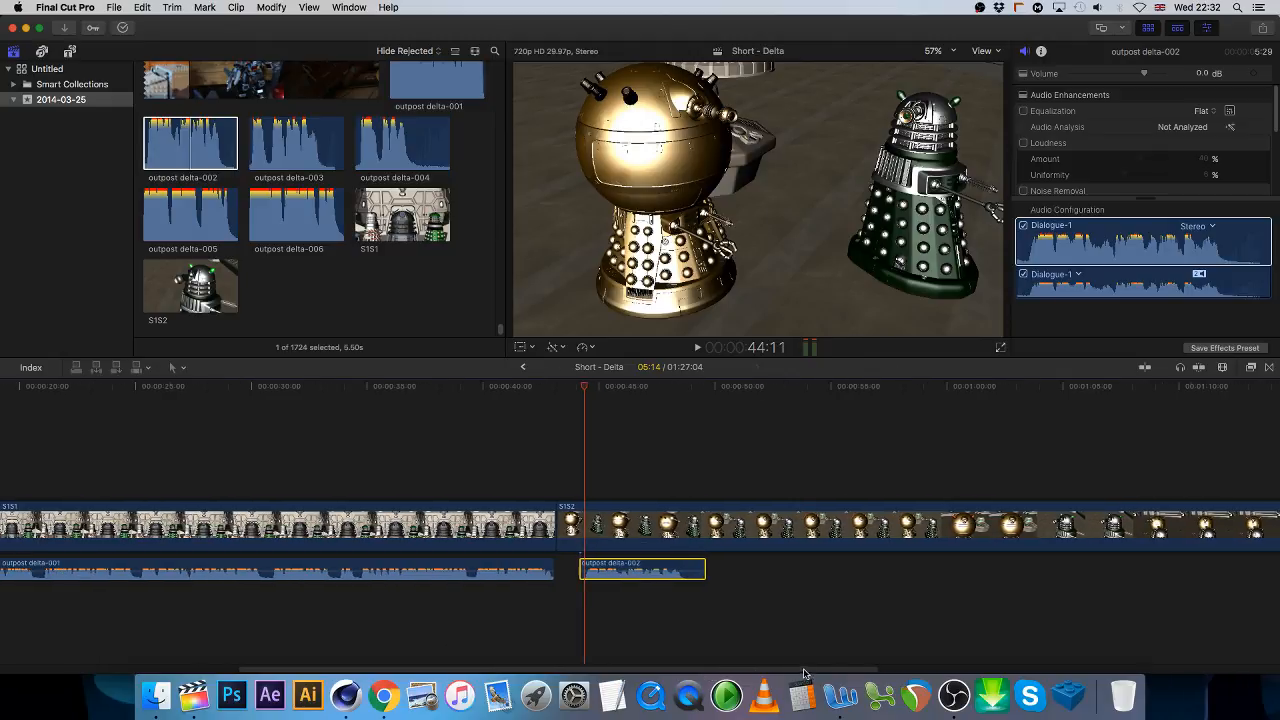
{"action": "left_click", "coordinate": [671, 387]}
{"action": "left_click_drag", "start_coordinate": [673, 392], "coordinate": [683, 394]}
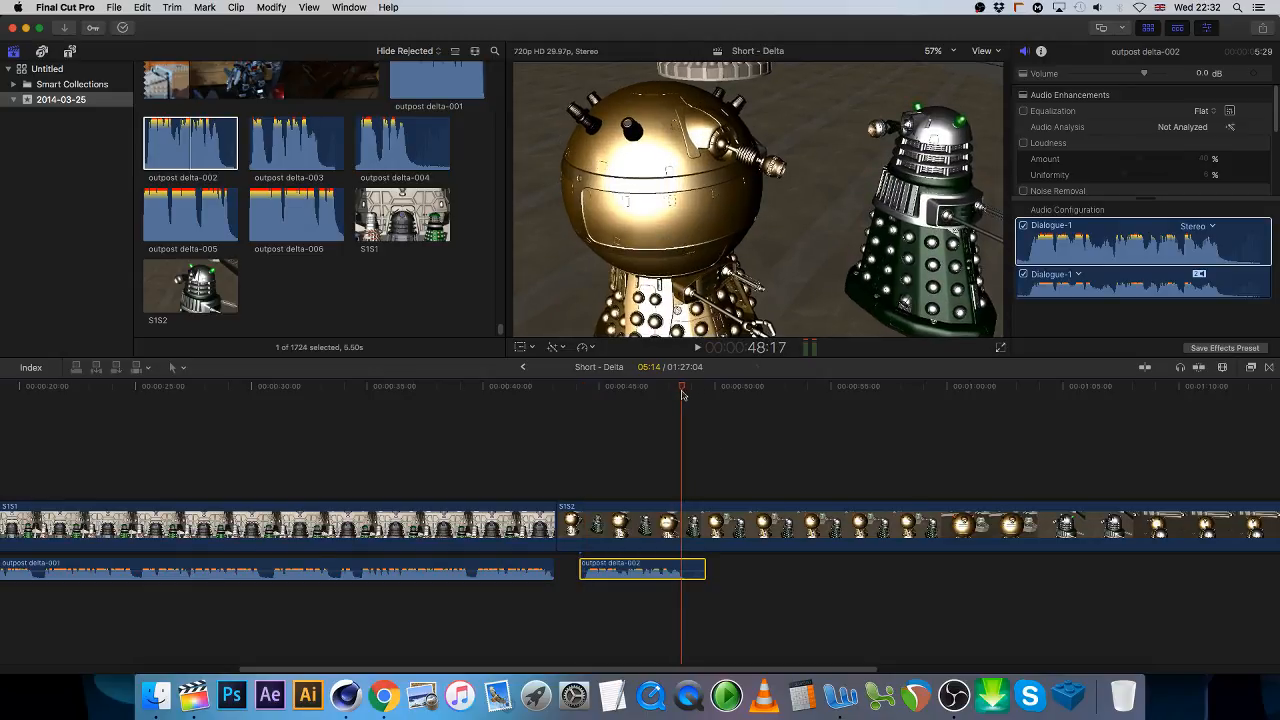
{"action": "left_click_drag", "start_coordinate": [705, 567], "coordinate": [682, 566]}
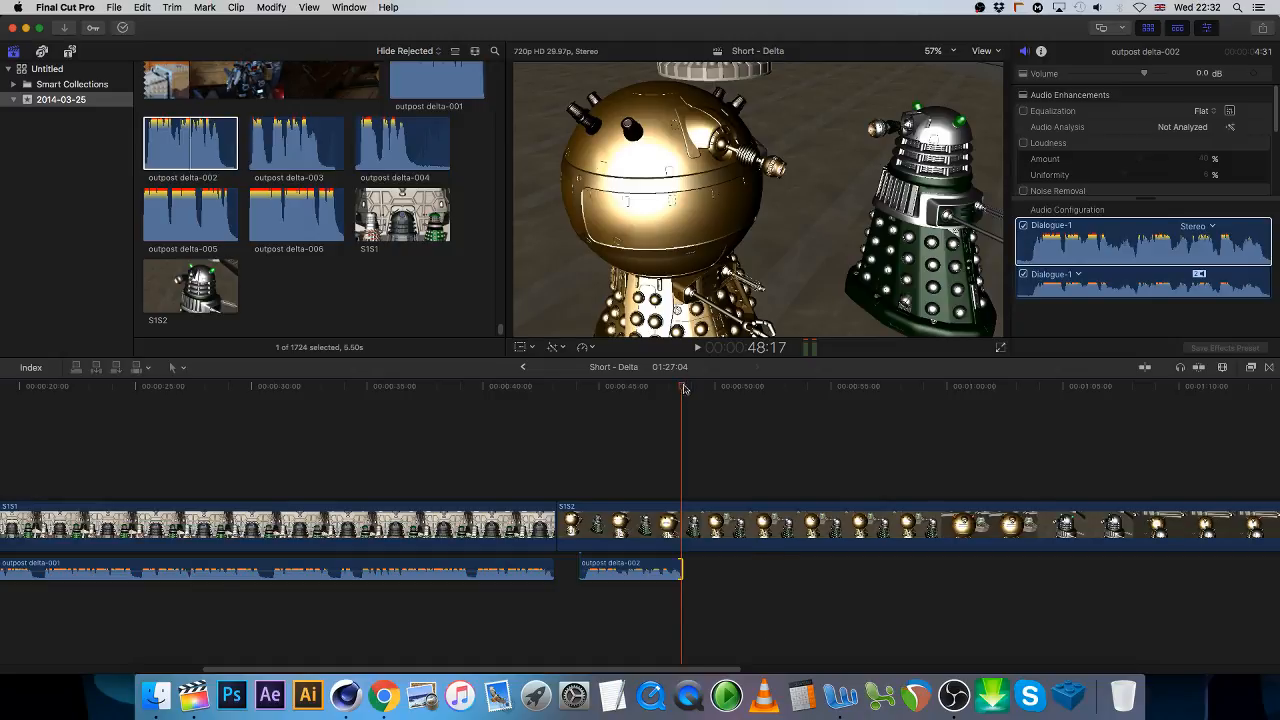
- Find where the gold Dalek's ear lamps start flashing and place the outpost delta-005 audio beneath S1S2, starting at 53:03
{"action": "left_click_drag", "start_coordinate": [684, 388], "coordinate": [690, 433]}
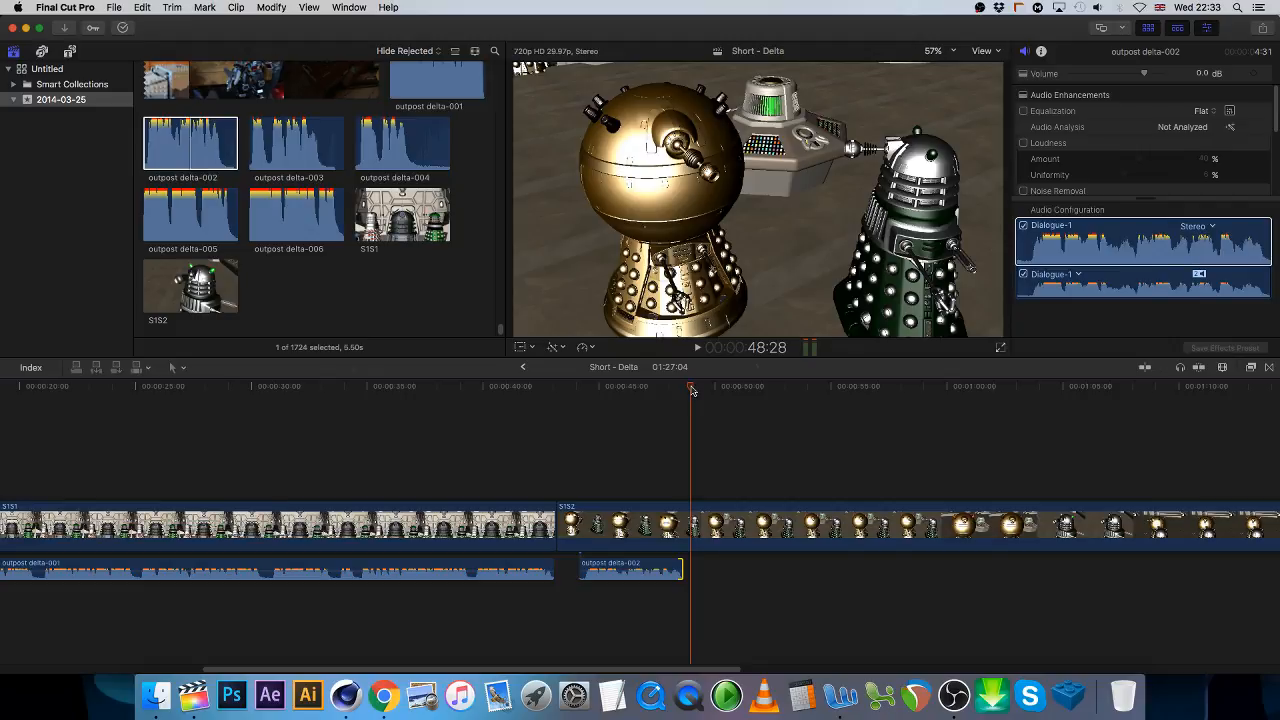
{"action": "left_click_drag", "start_coordinate": [691, 389], "coordinate": [801, 403]}
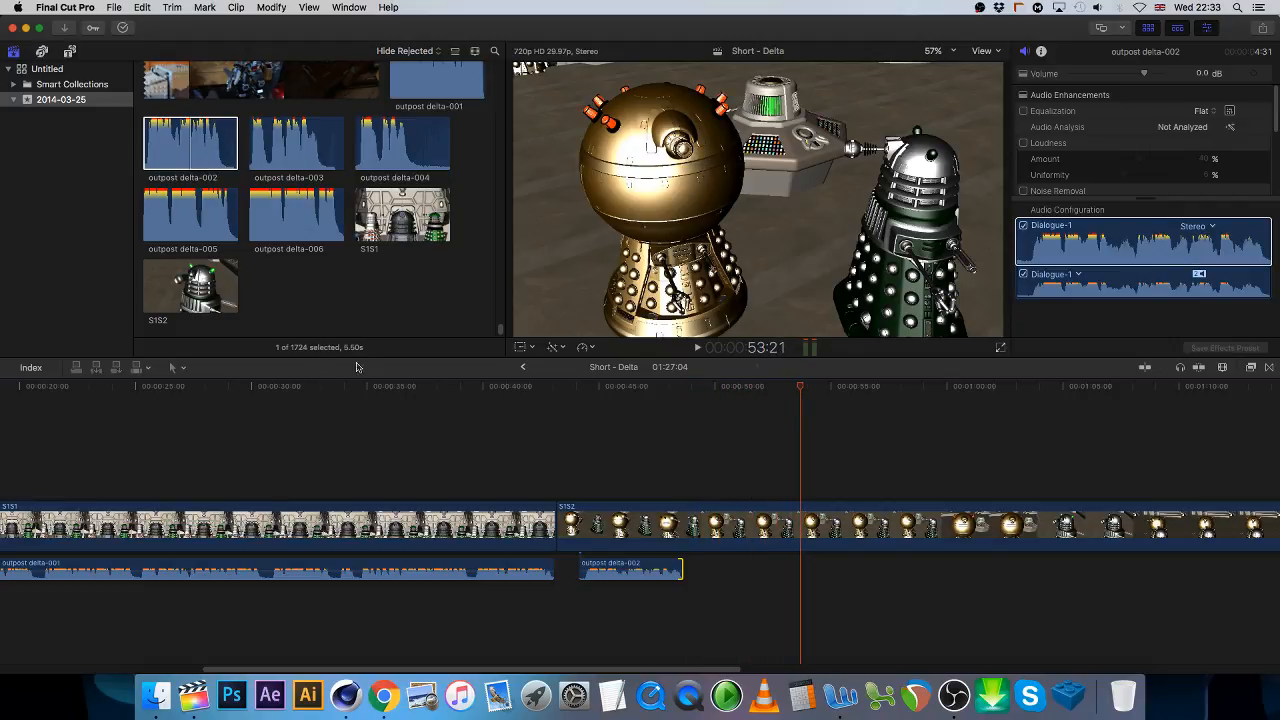
{"action": "left_click", "coordinate": [179, 234]}
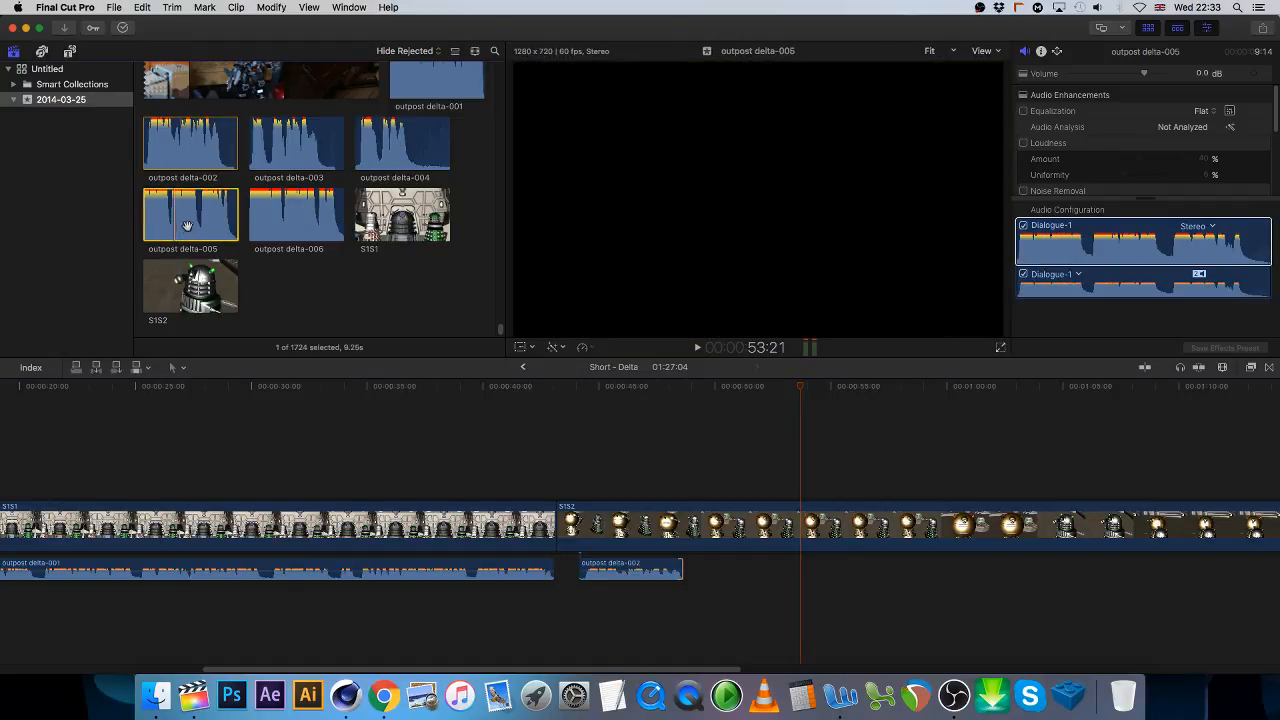
{"action": "left_click_drag", "start_coordinate": [203, 228], "coordinate": [802, 572]}
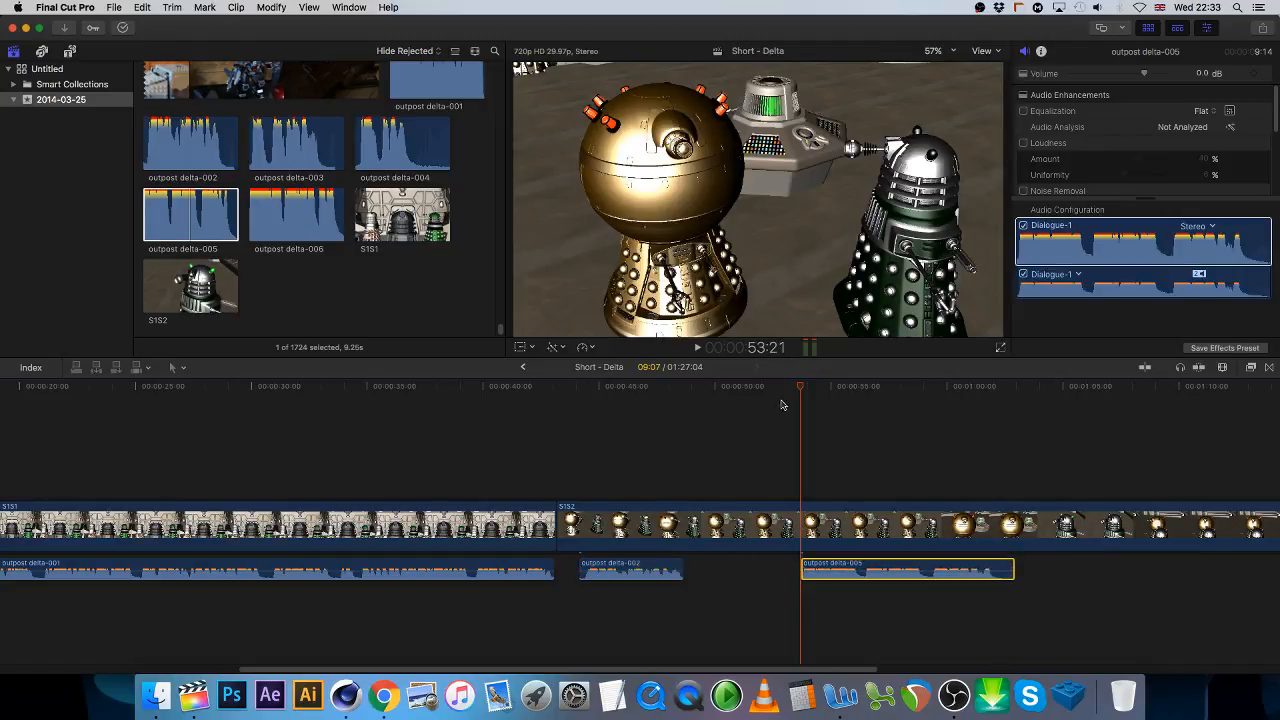
{"action": "left_click_drag", "start_coordinate": [800, 387], "coordinate": [788, 392]}
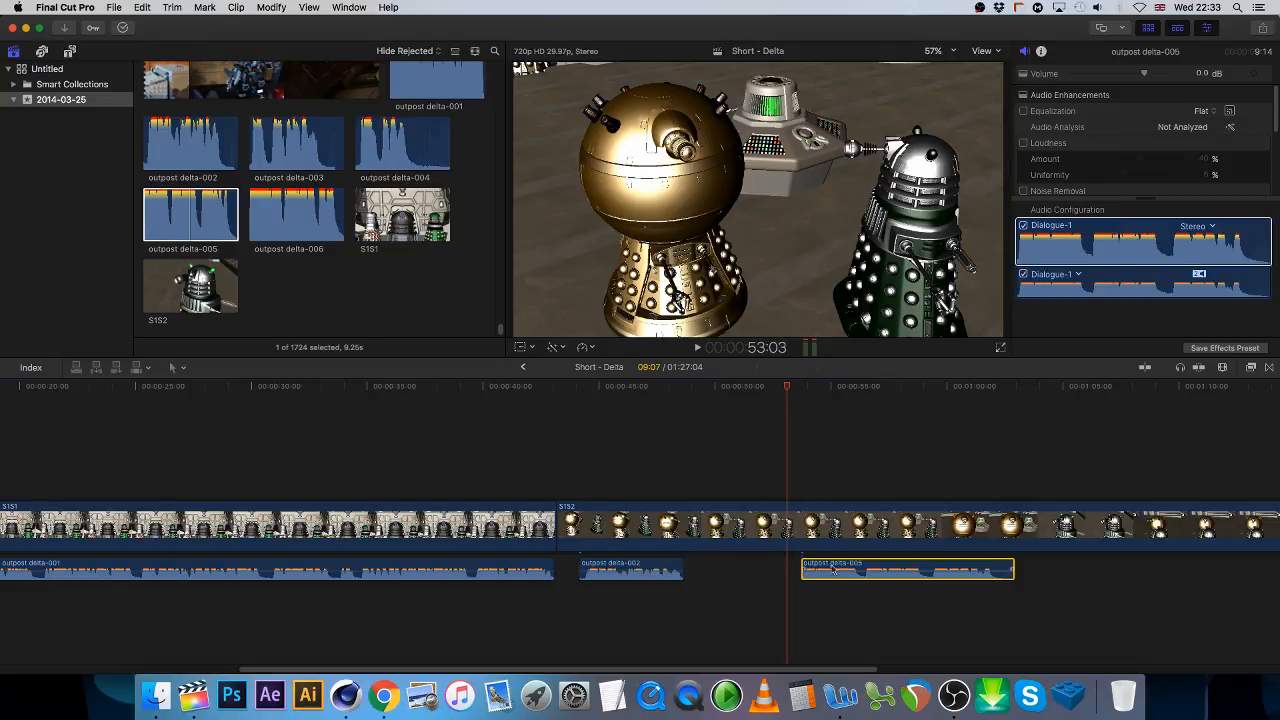
{"action": "left_click_drag", "start_coordinate": [824, 566], "coordinate": [810, 566]}
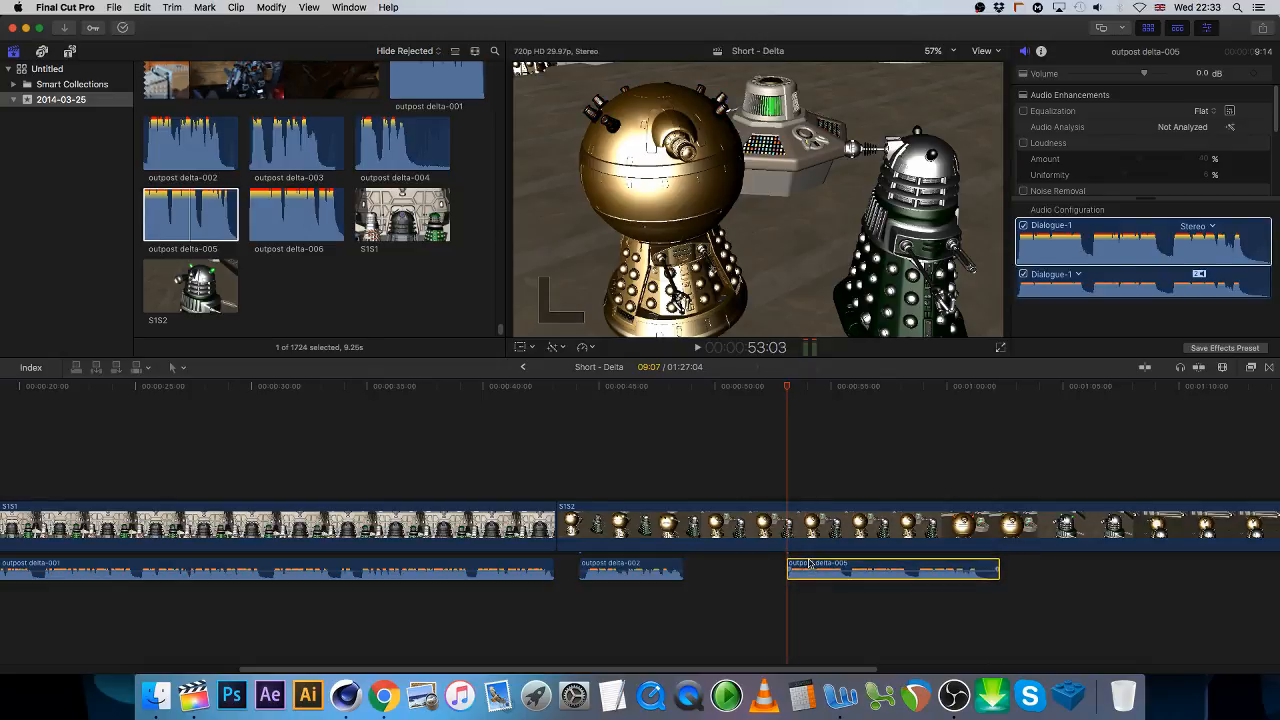
- Place the outpost delta-003 audio beneath S1S2 after outpost delta-005, starting at 1:03:09
{"action": "left_click_drag", "start_coordinate": [783, 672], "coordinate": [813, 673]}
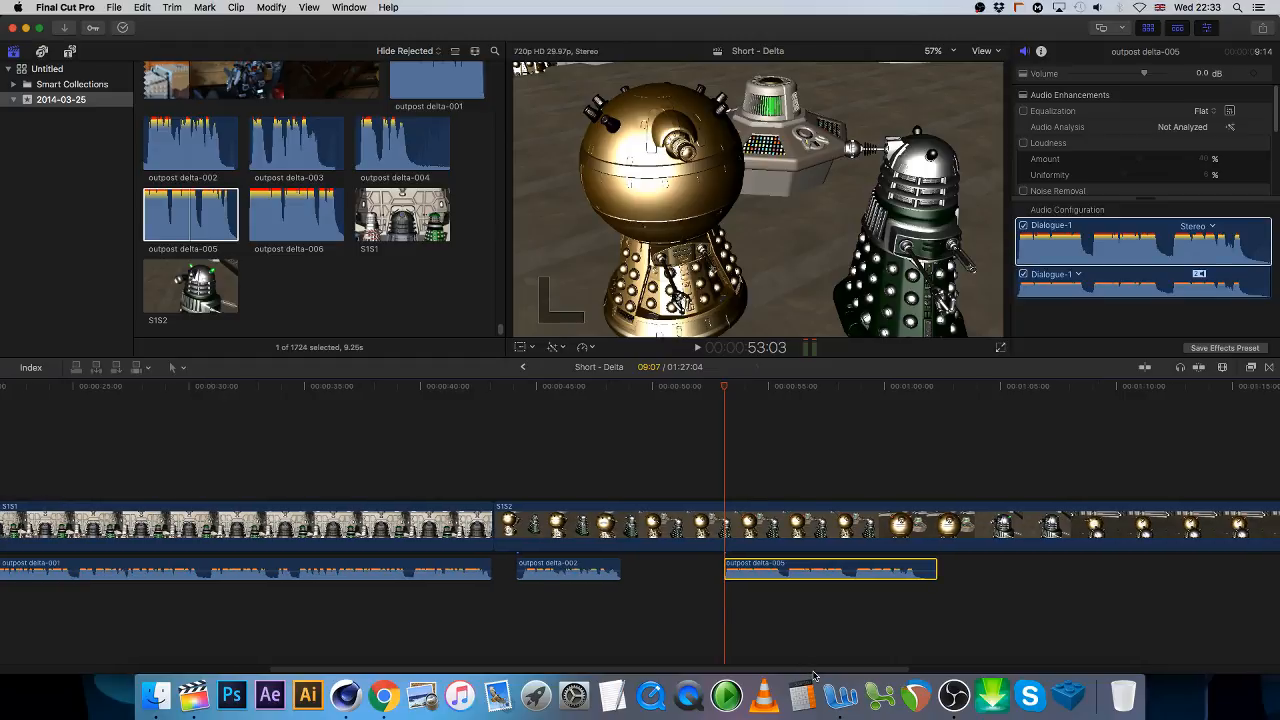
{"action": "left_click_drag", "start_coordinate": [813, 675], "coordinate": [960, 668]}
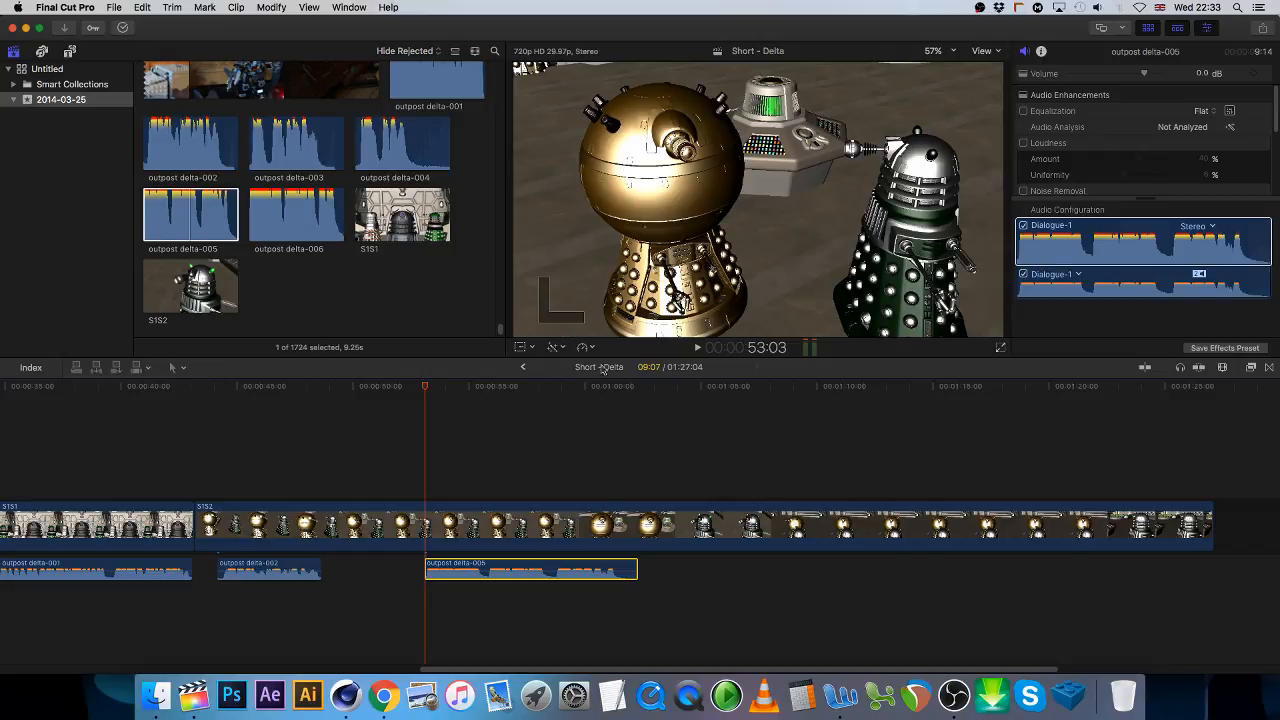
{"action": "left_click", "coordinate": [322, 396]}
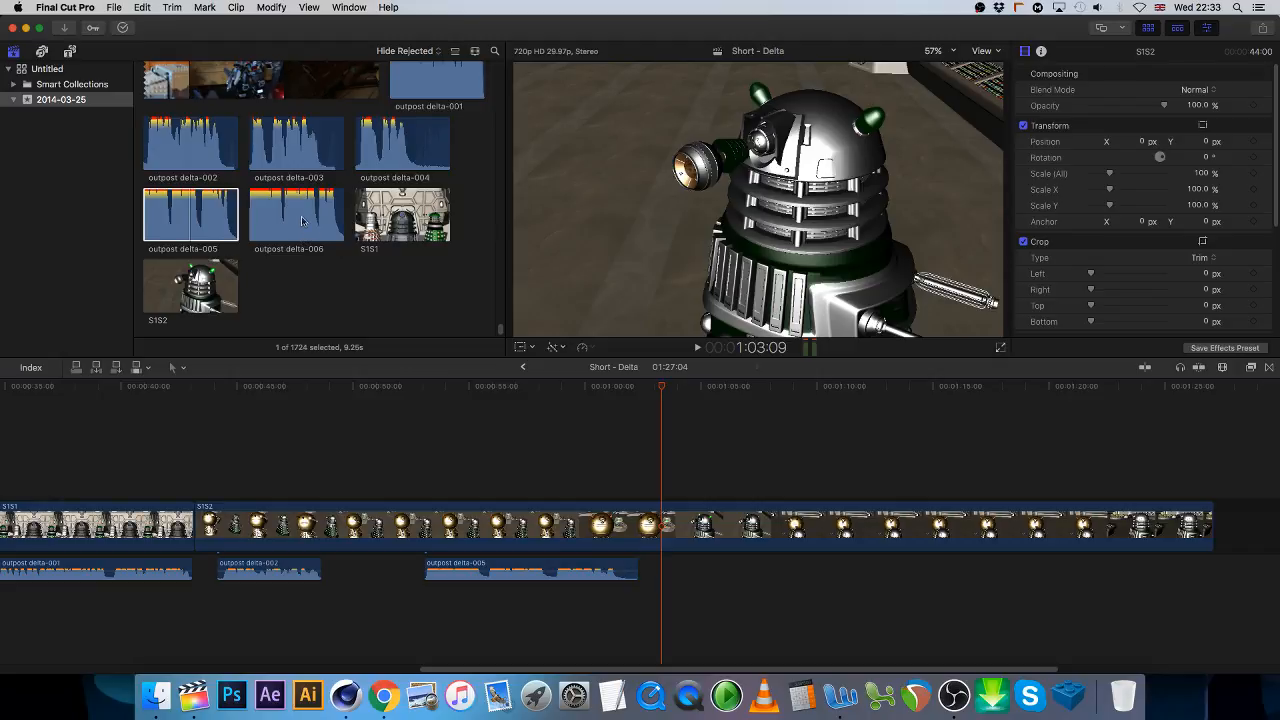
{"action": "left_click", "coordinate": [306, 156]}
{"action": "left_click_drag", "start_coordinate": [284, 143], "coordinate": [665, 572]}
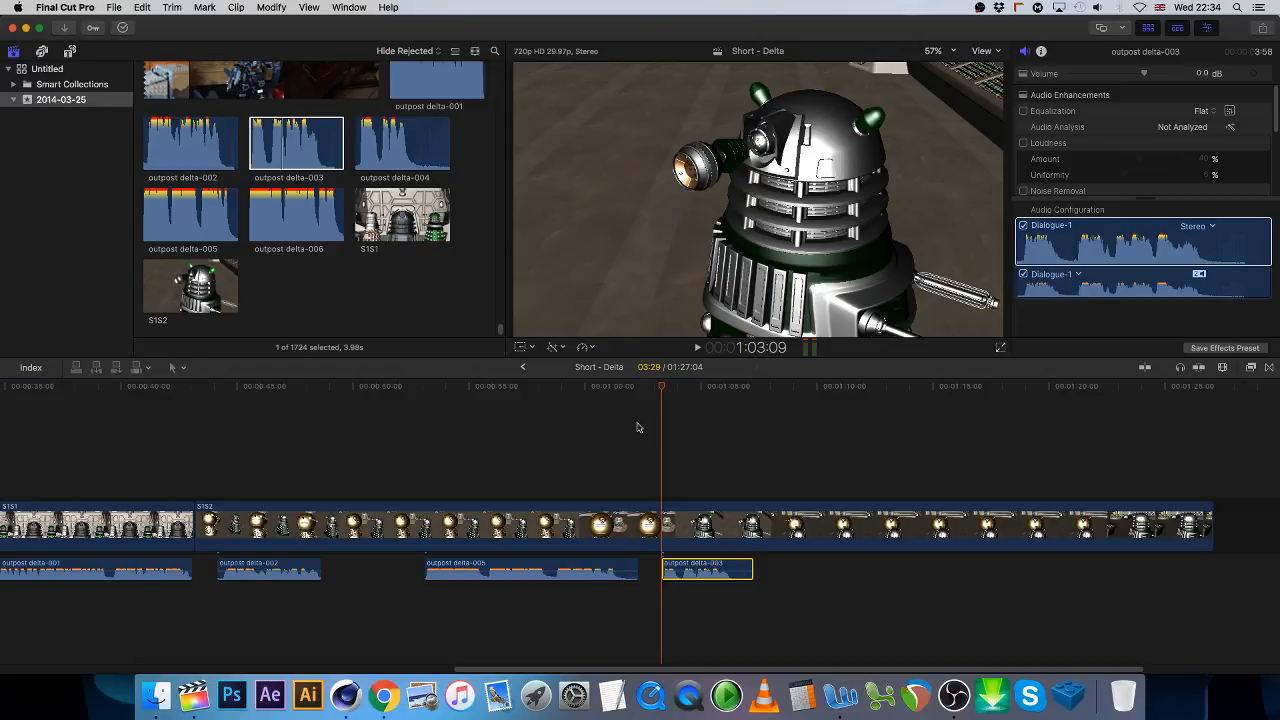
- Place the outpost delta-006 audio beneath S1S2, starting at 1:12:14
{"action": "left_click_drag", "start_coordinate": [749, 388], "coordinate": [874, 435]}
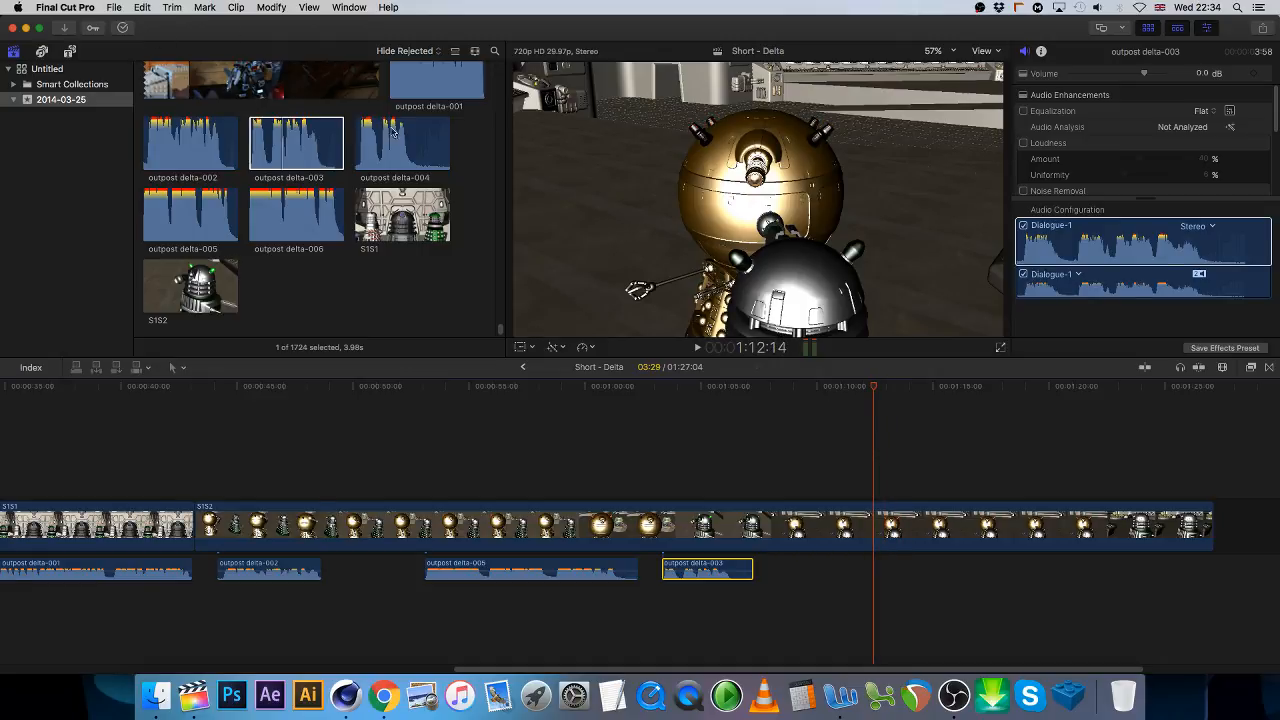
{"action": "left_click", "coordinate": [295, 229]}
{"action": "left_click_drag", "start_coordinate": [295, 229], "coordinate": [878, 582]}
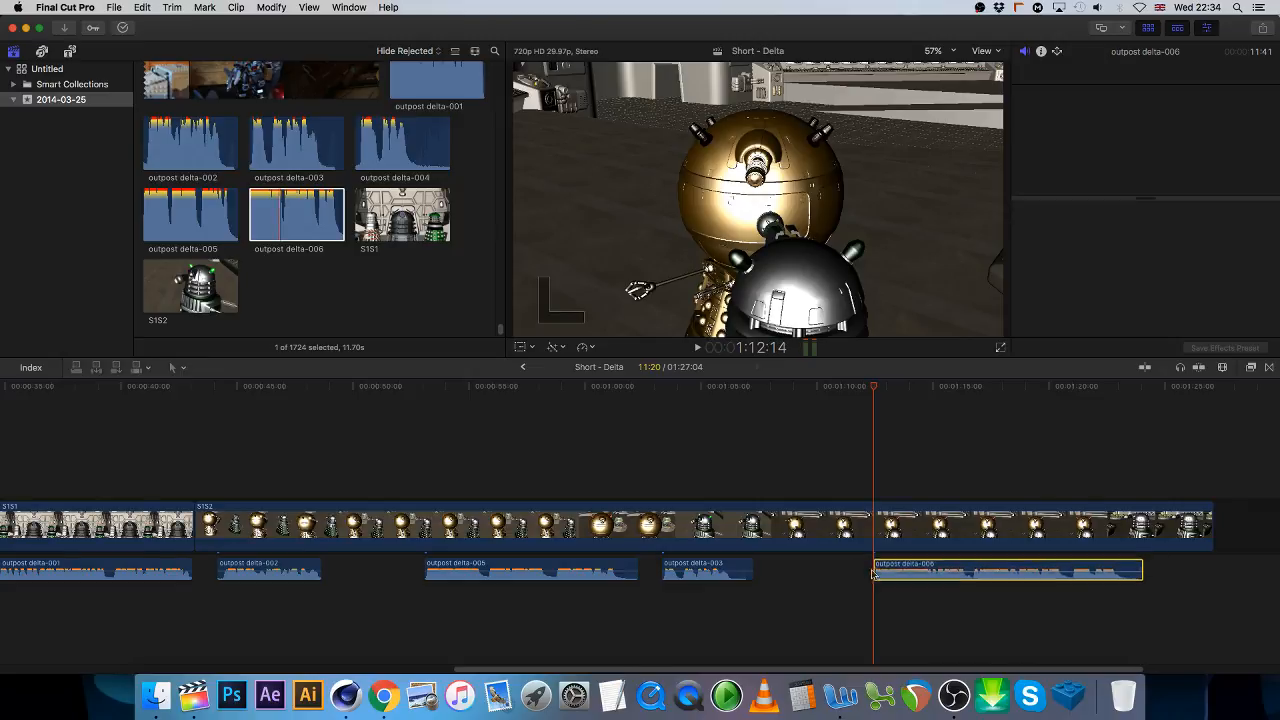
- Place the outpost delta-004 audio directly after the end of outpost delta-006, starting at 1:24:03
{"action": "left_click_drag", "start_coordinate": [577, 667], "coordinate": [713, 667]}
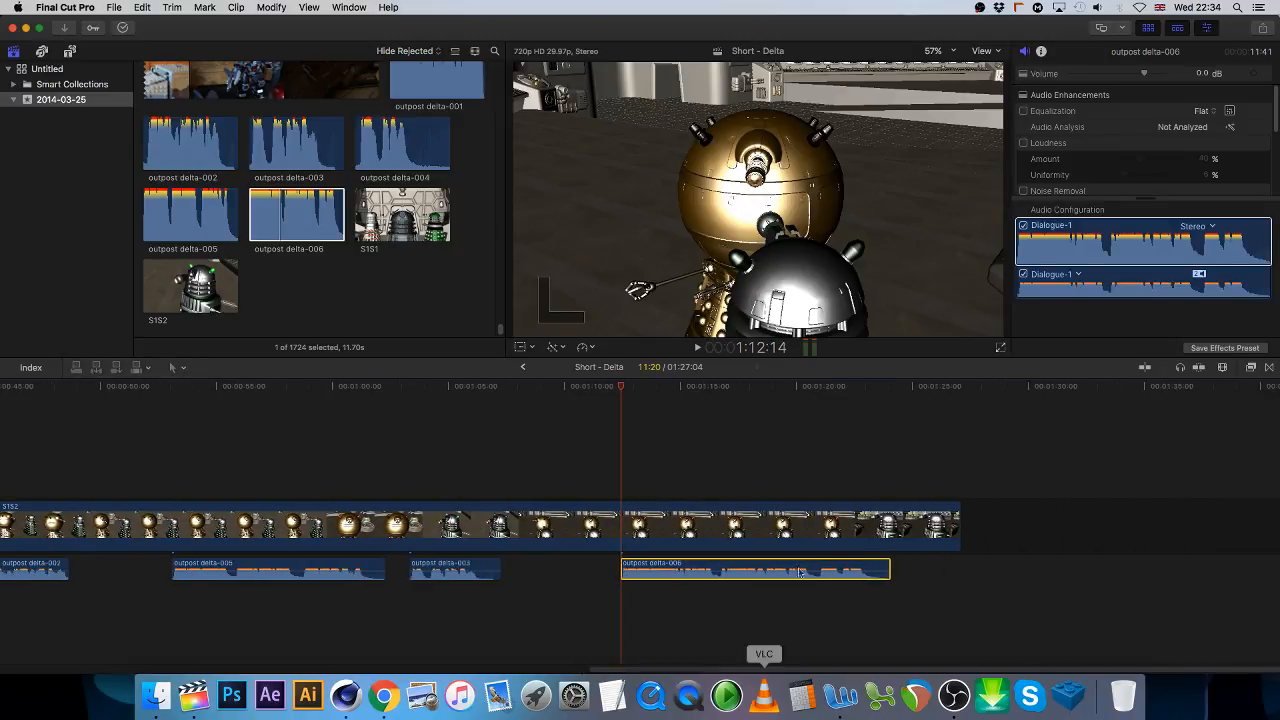
{"action": "left_click", "coordinate": [828, 390]}
{"action": "left_click_drag", "start_coordinate": [828, 391], "coordinate": [891, 412]}
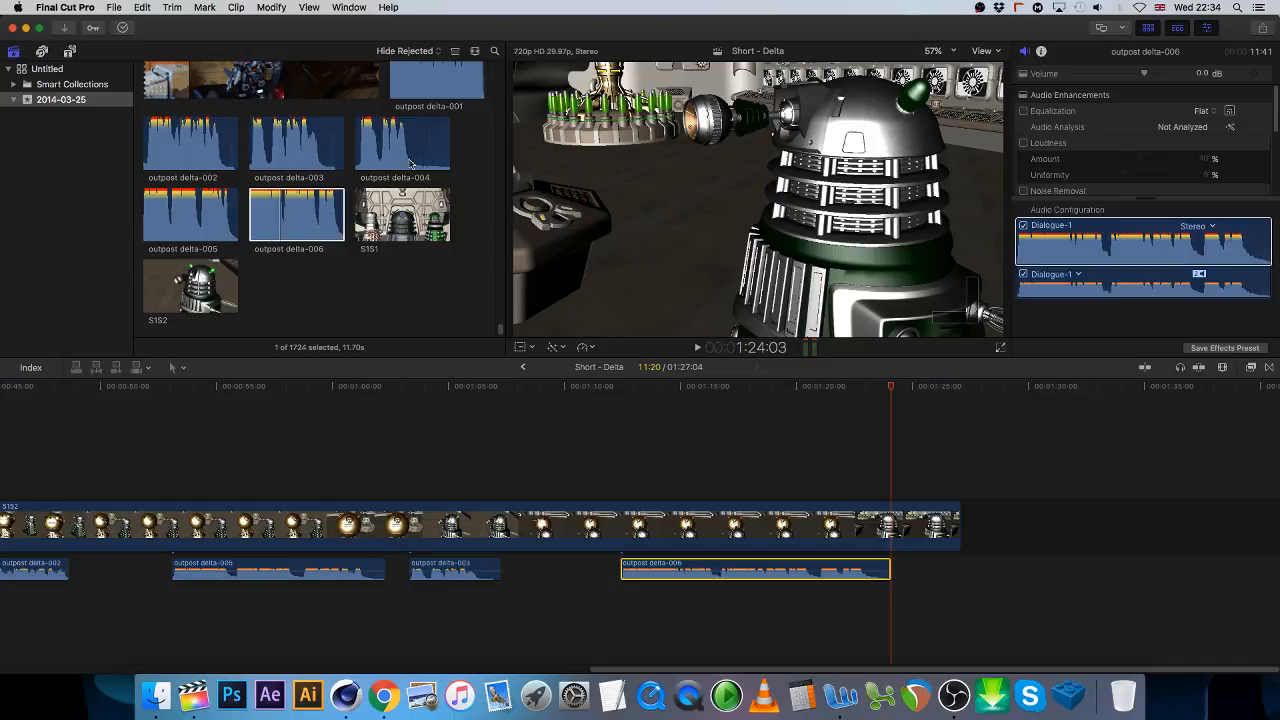
{"action": "left_click_drag", "start_coordinate": [418, 158], "coordinate": [913, 565]}
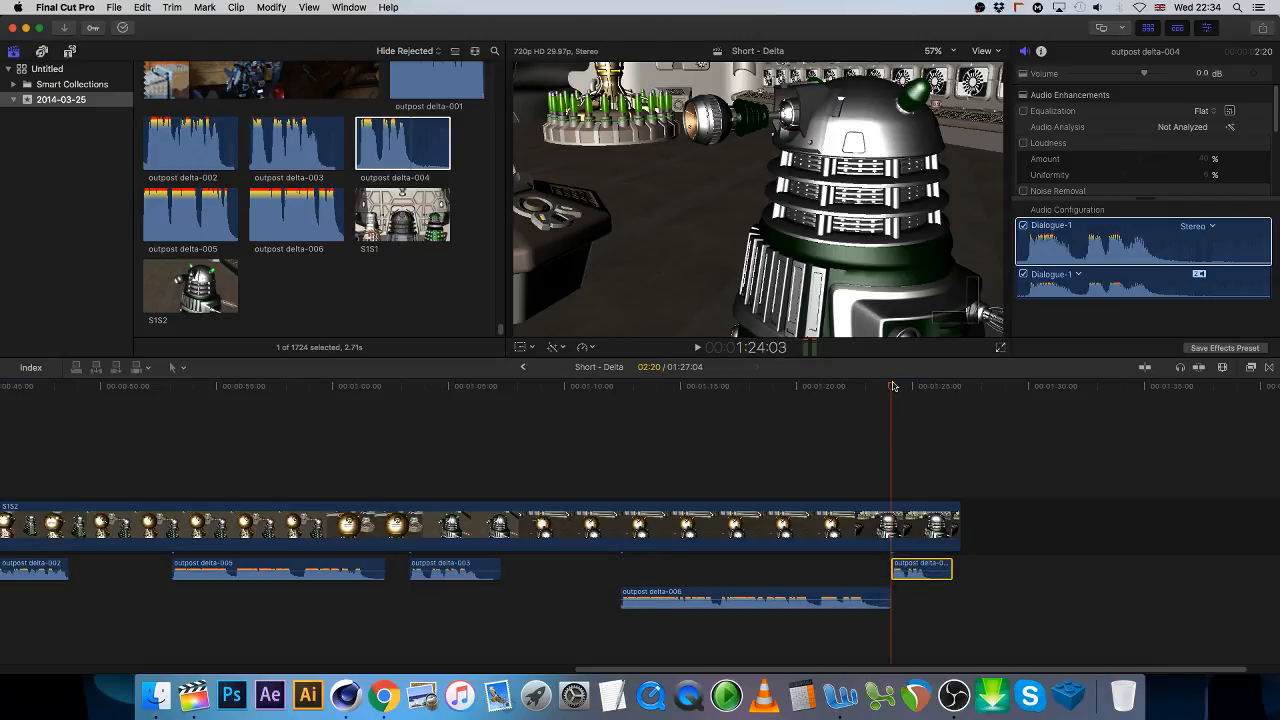
- Play the whole edit from the timeline's start to check the dialogue against the ear lamps in both clips
{"action": "mouse_move", "coordinate": [893, 386]}
{"action": "left_mouse_down"}
{"action": "mouse_move", "coordinate": [947, 400]}
{"action": "mouse_move", "coordinate": [906, 400]}
{"action": "left_mouse_up"}
{"action": "key", "text": "Up"}
{"action": "key", "text": "Up"}
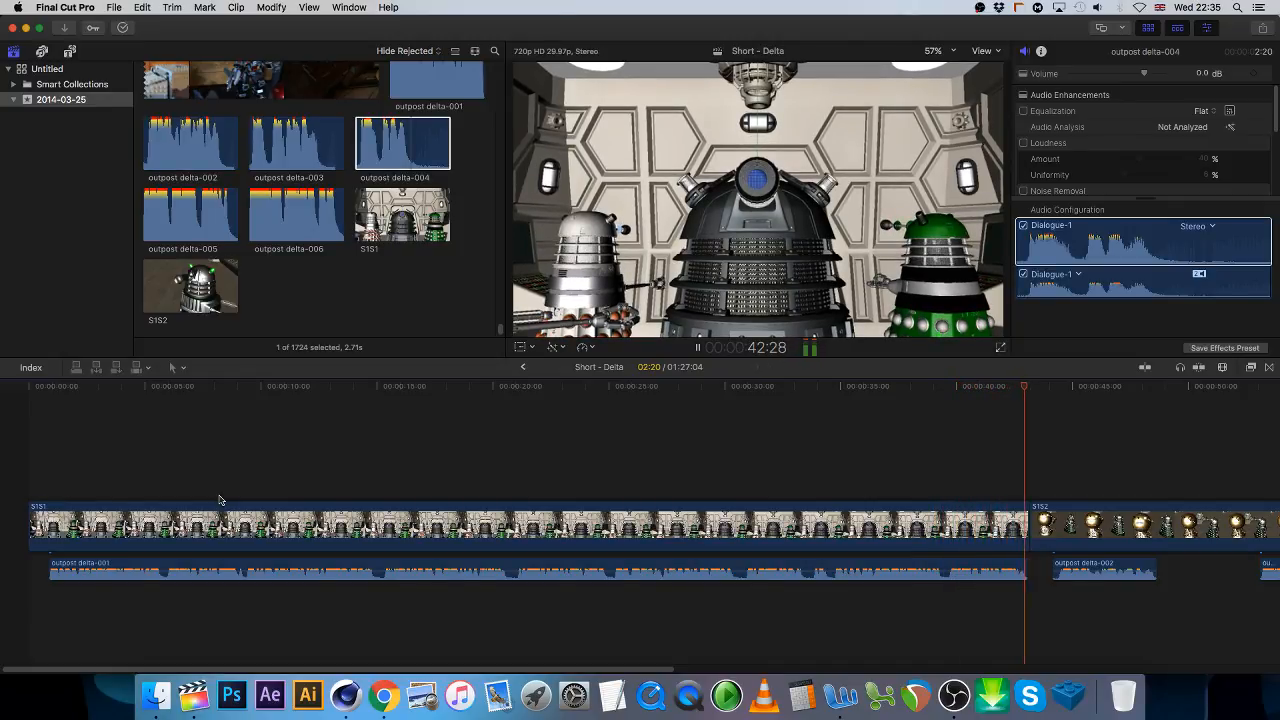
{"action": "key", "text": "space"}
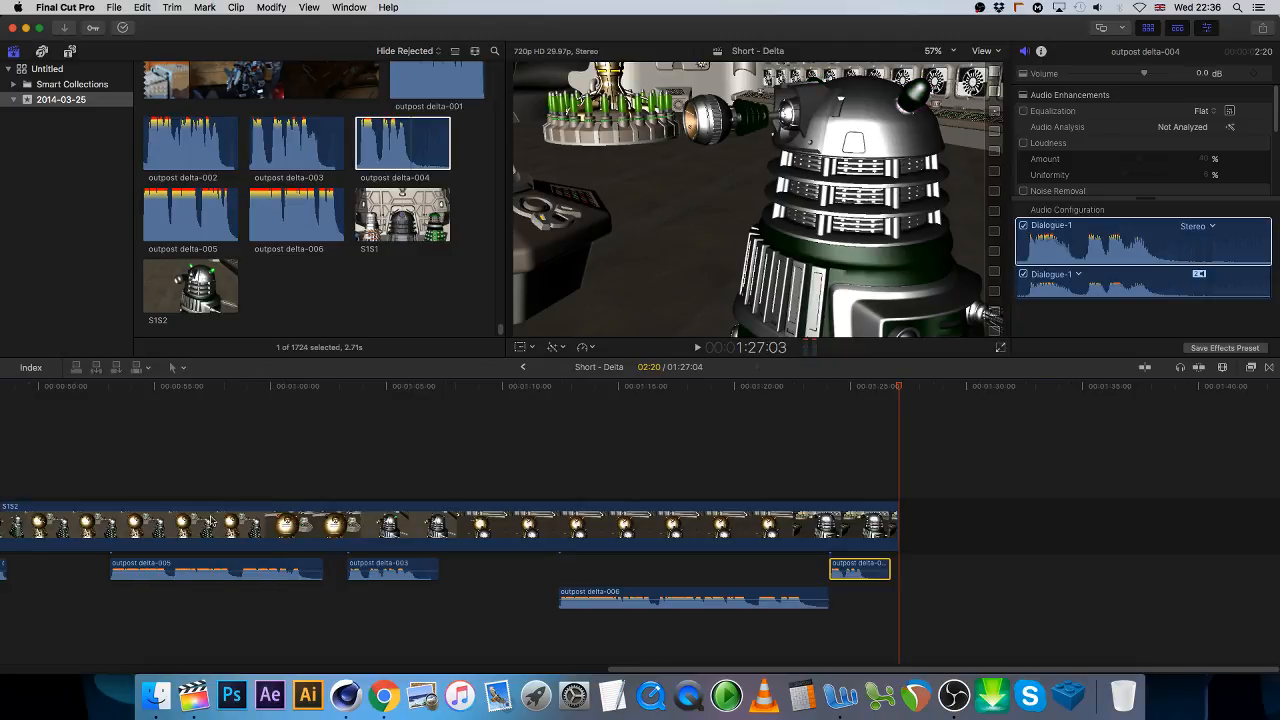
- Switch to Cinema 4D, where the S1S2 scene is open
{"action": "left_click", "coordinate": [343, 697]}
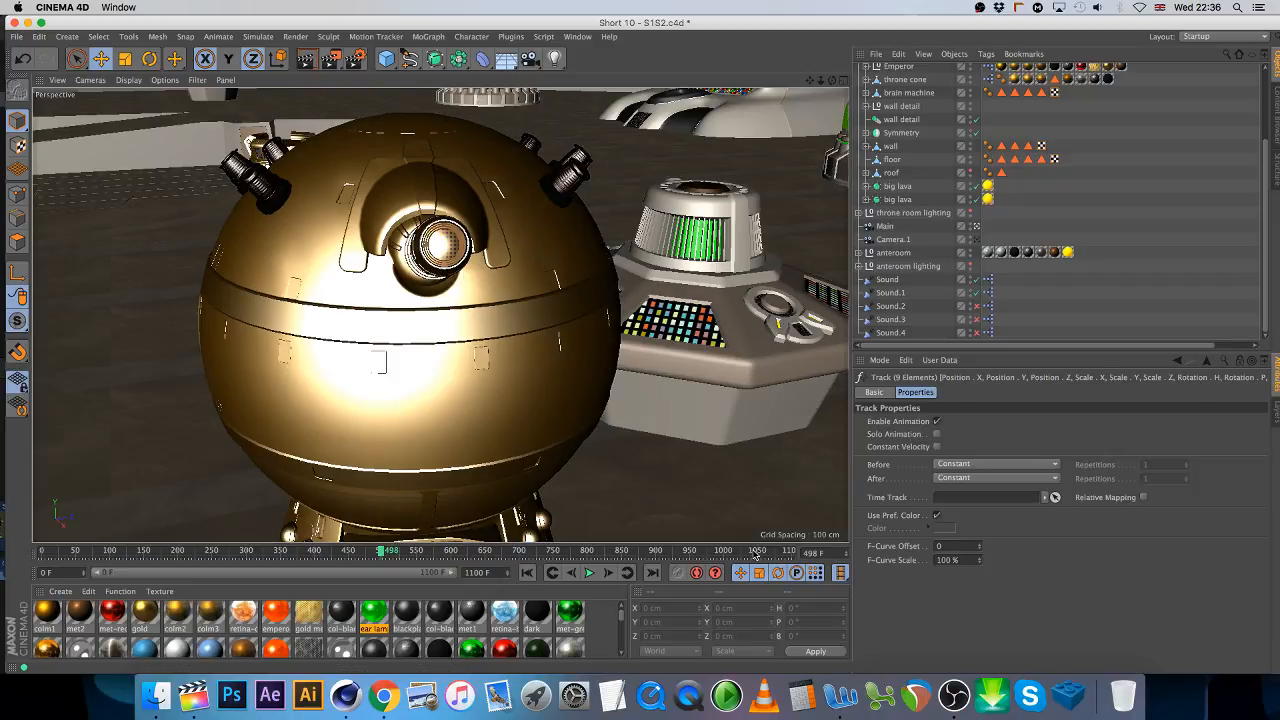
- Reframe the Main camera to a higher angle looking down on the green-lamped Dalek and keyframe it at frame 1001
{"action": "left_click", "coordinate": [757, 556]}
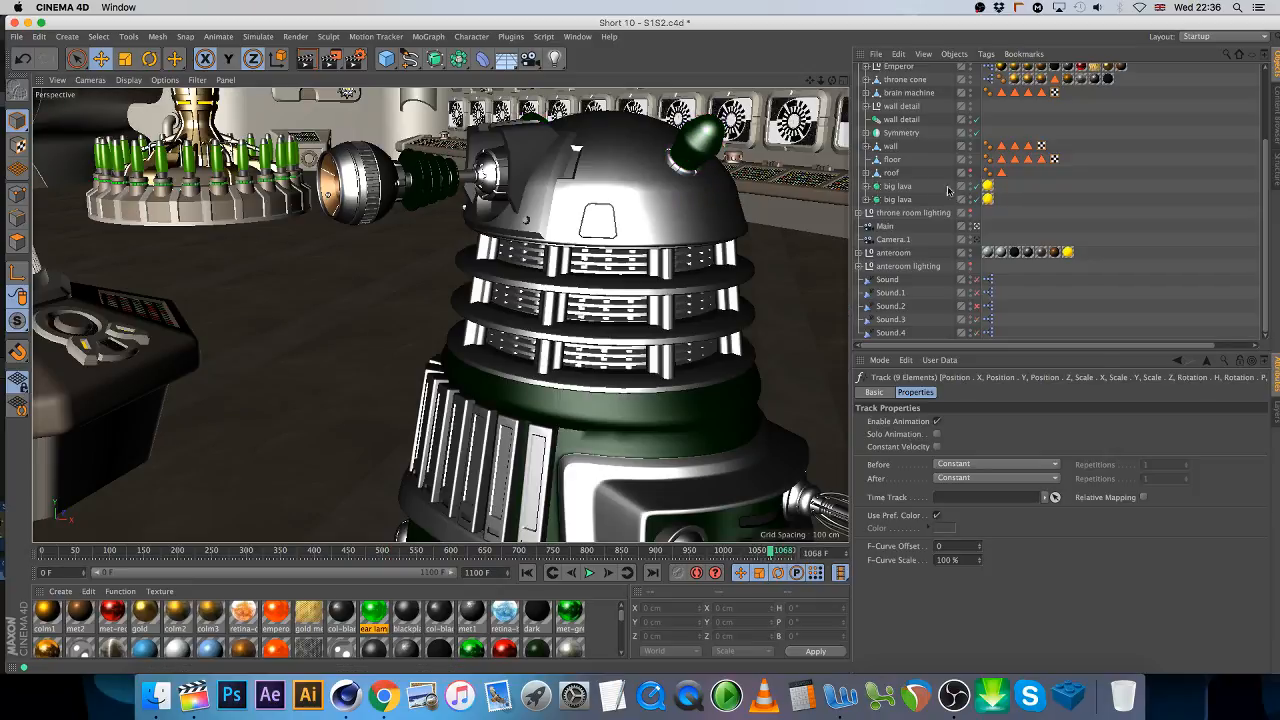
{"action": "left_click", "coordinate": [884, 227]}
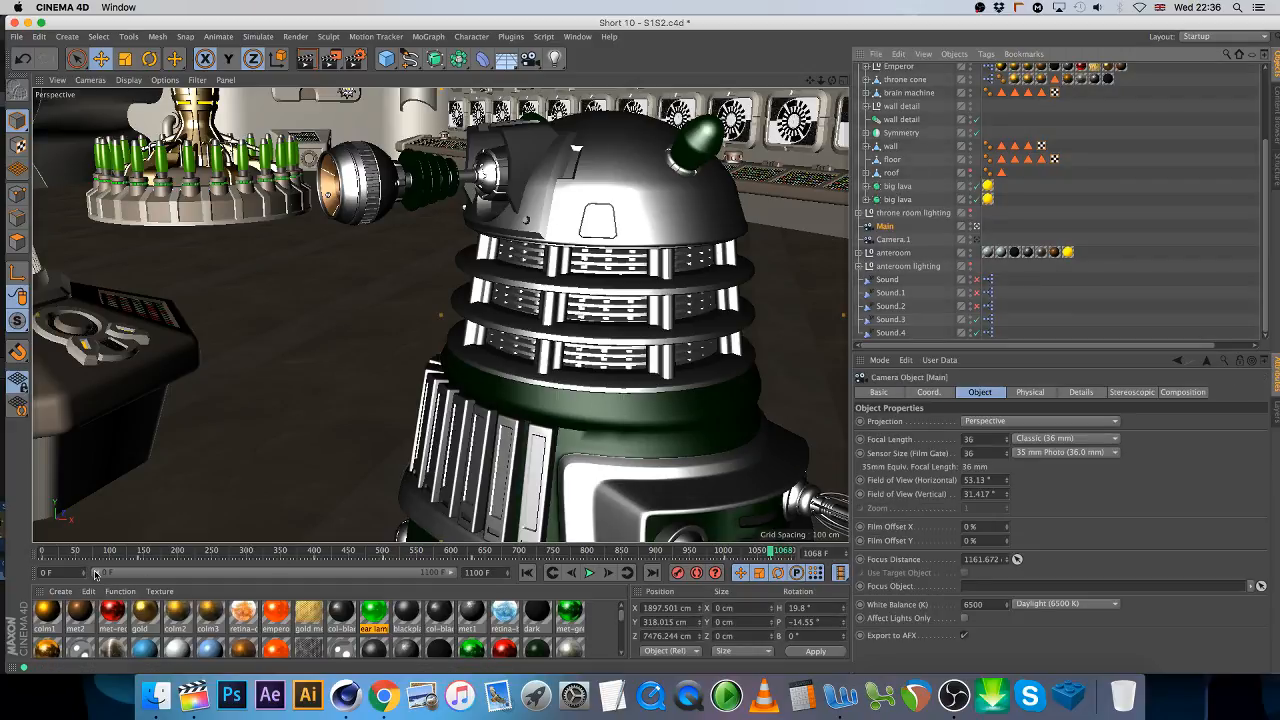
{"action": "left_click_drag", "start_coordinate": [97, 573], "coordinate": [403, 600]}
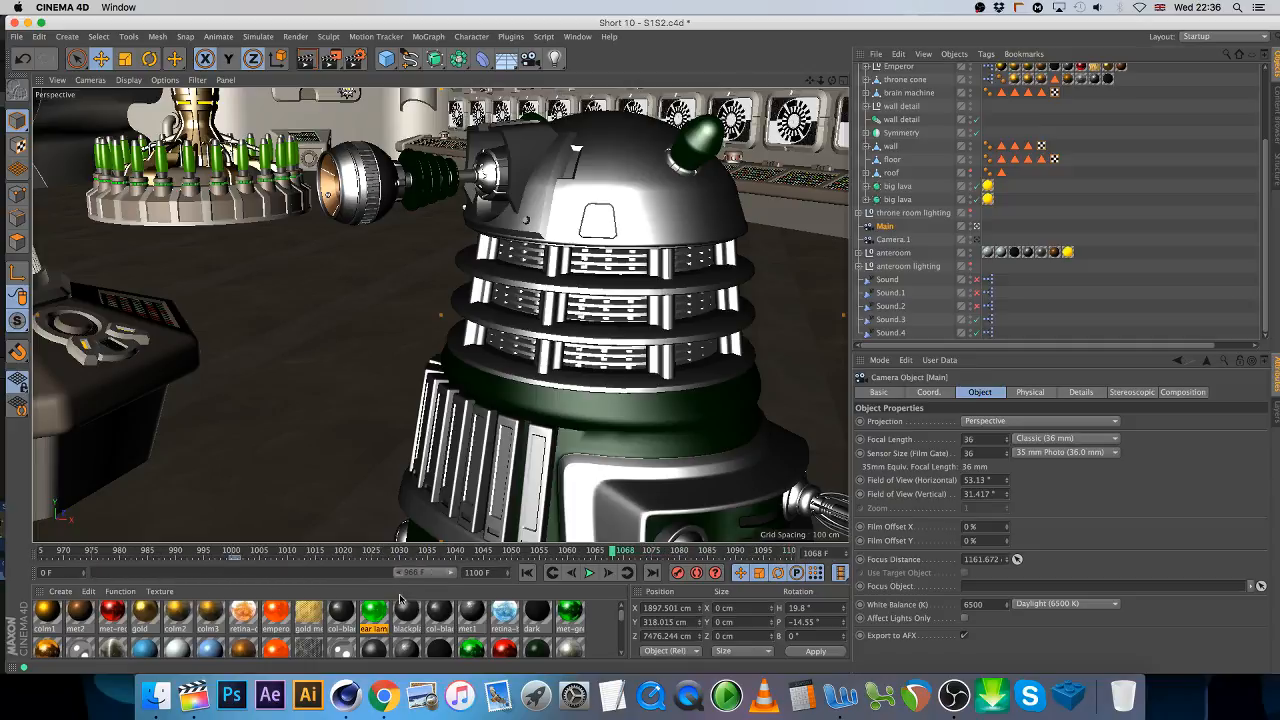
{"action": "left_click", "coordinate": [232, 551]}
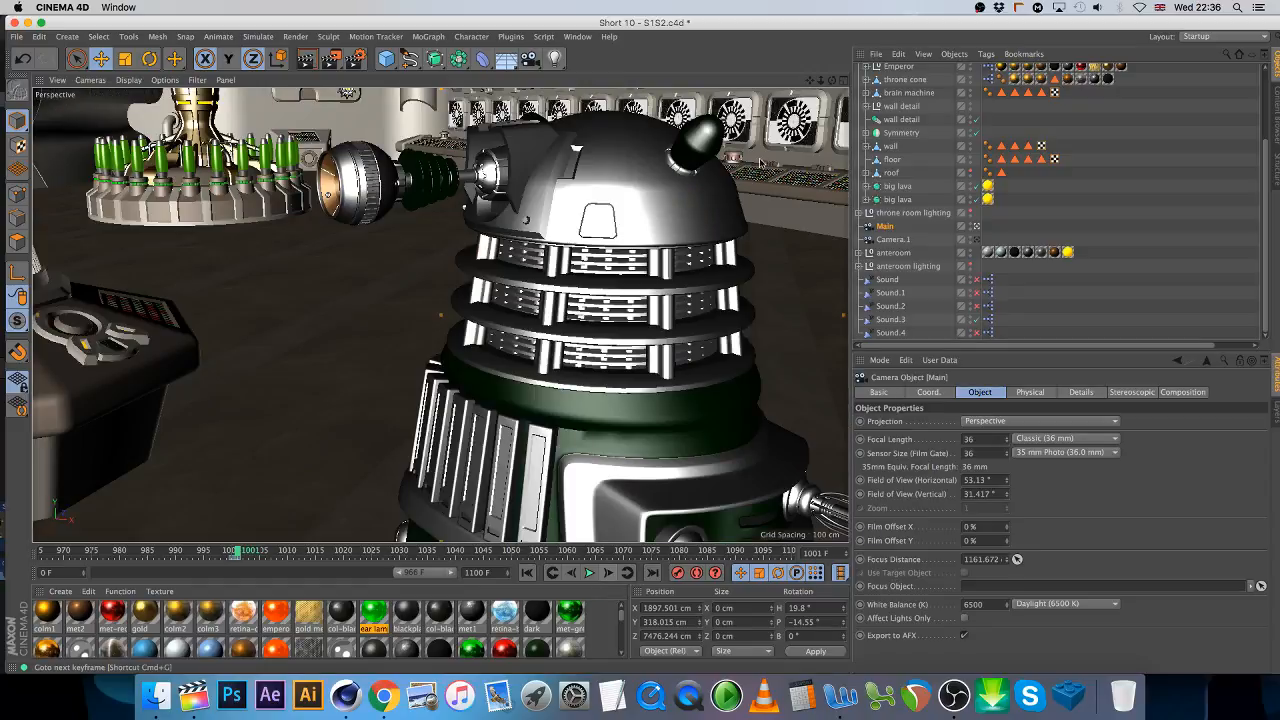
{"action": "mouse_move", "coordinate": [811, 80]}
{"action": "left_mouse_down"}
{"action": "mouse_move", "coordinate": [829, 80]}
{"action": "mouse_move", "coordinate": [811, 81]}
{"action": "left_mouse_up"}
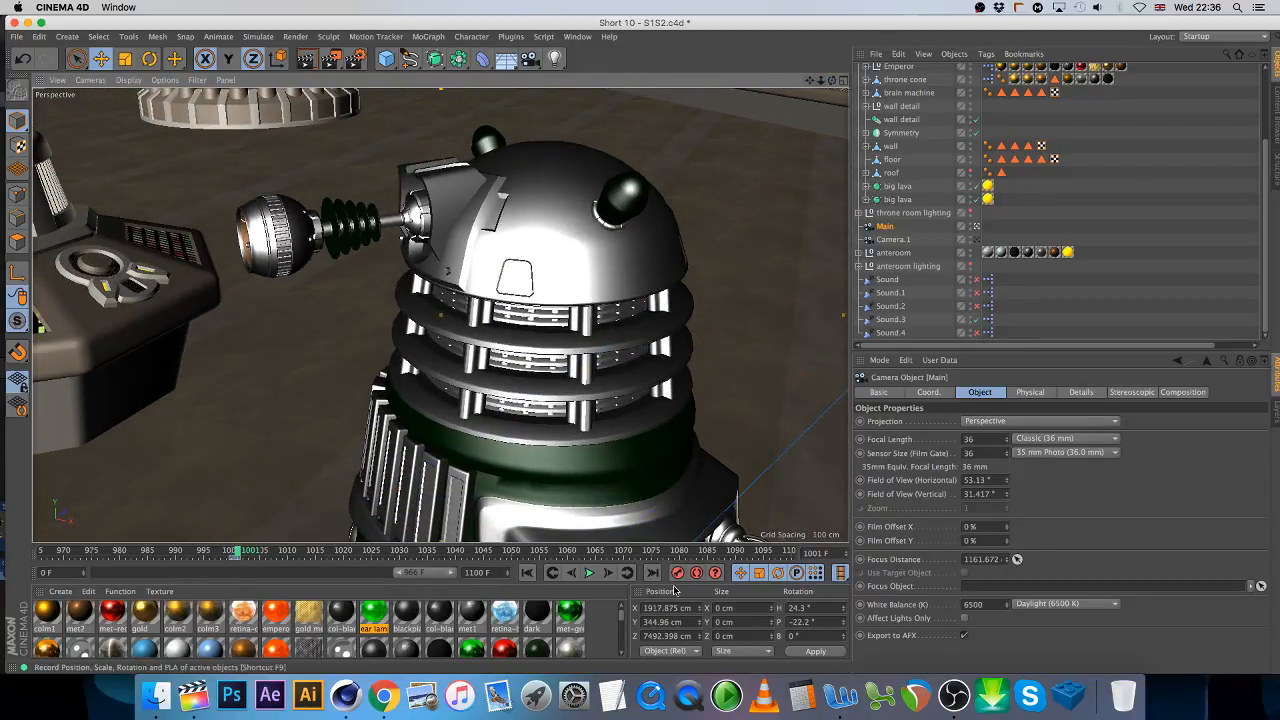
{"action": "left_click", "coordinate": [681, 576]}
{"action": "left_click_drag", "start_coordinate": [233, 552], "coordinate": [367, 551]}
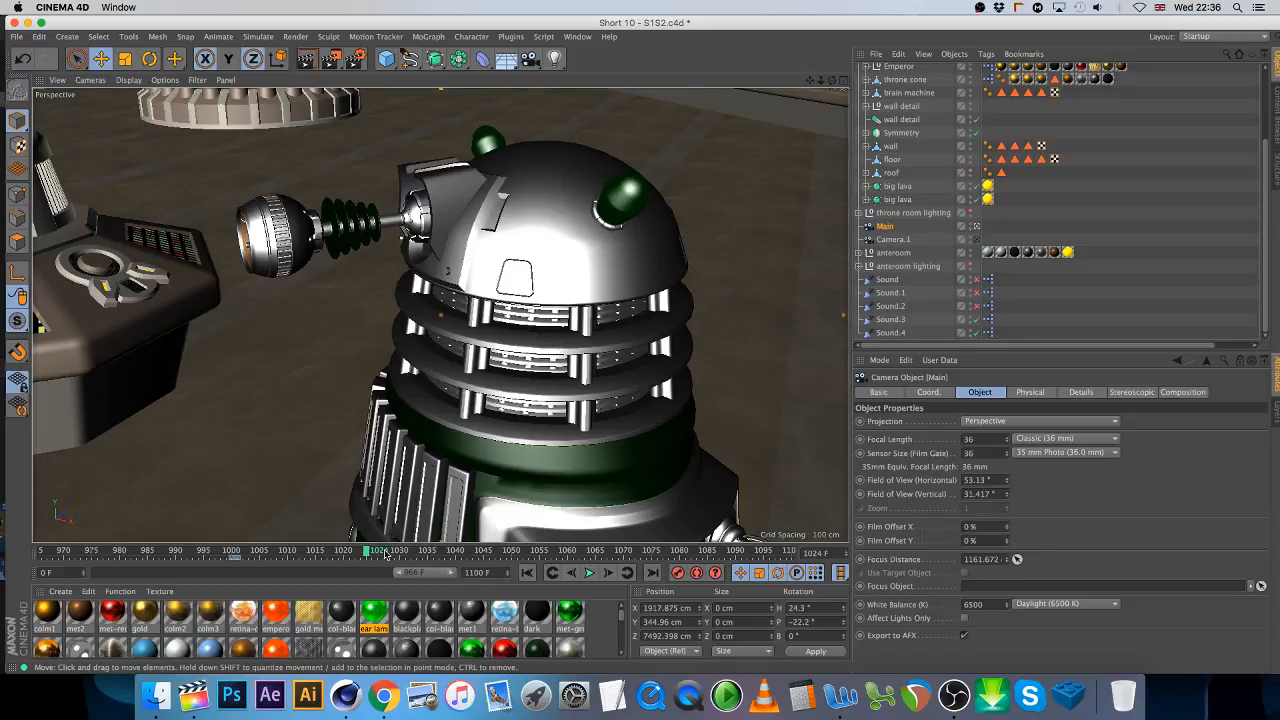
{"action": "left_click_drag", "start_coordinate": [400, 573], "coordinate": [92, 575]}
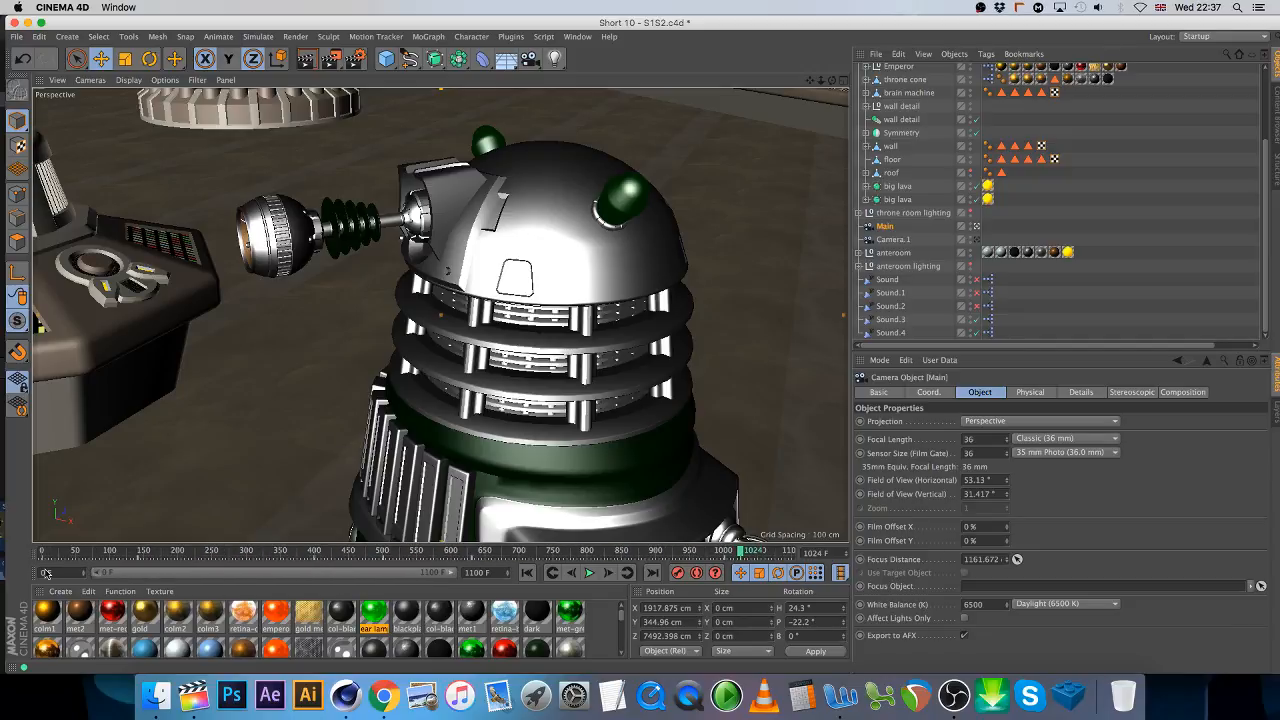
- Open the Timeline beside the object list and add a Sound special track to the Audio object
{"action": "left_click", "coordinate": [578, 37]}
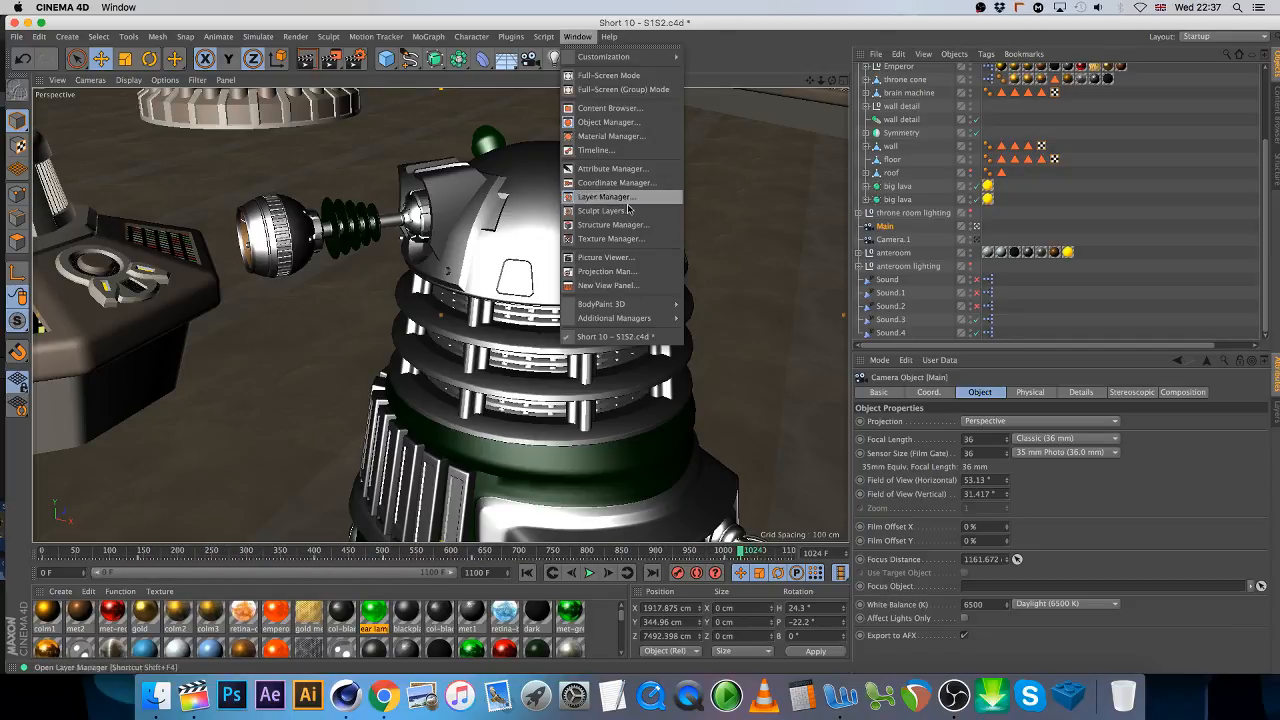
{"action": "left_click", "coordinate": [621, 151]}
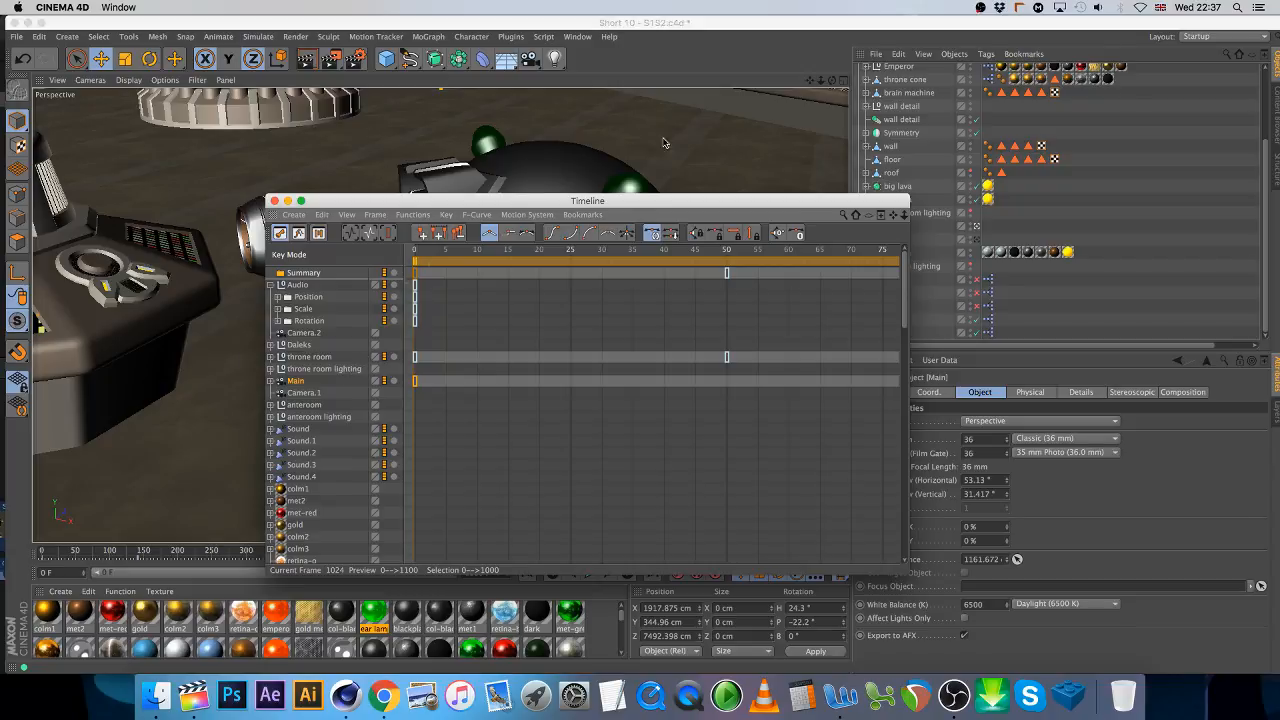
{"action": "left_click_drag", "start_coordinate": [712, 203], "coordinate": [571, 212]}
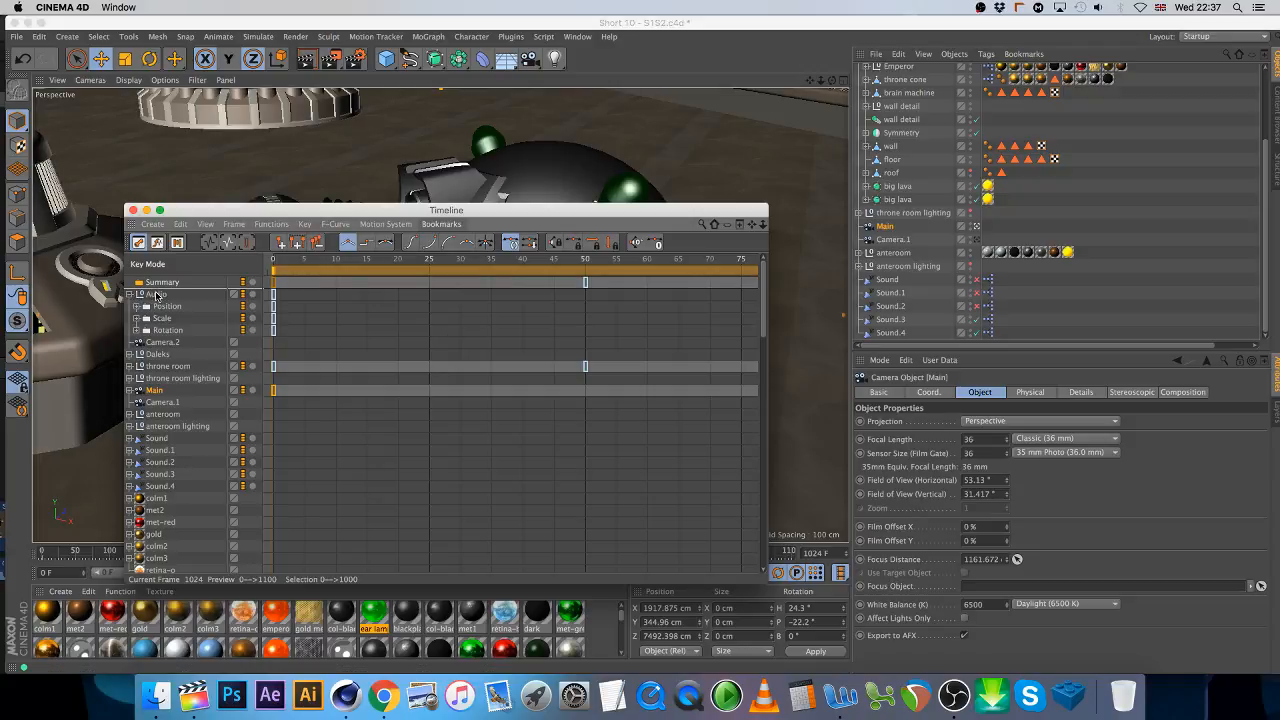
{"action": "left_click", "coordinate": [157, 295]}
{"action": "right_click", "coordinate": [157, 297]}
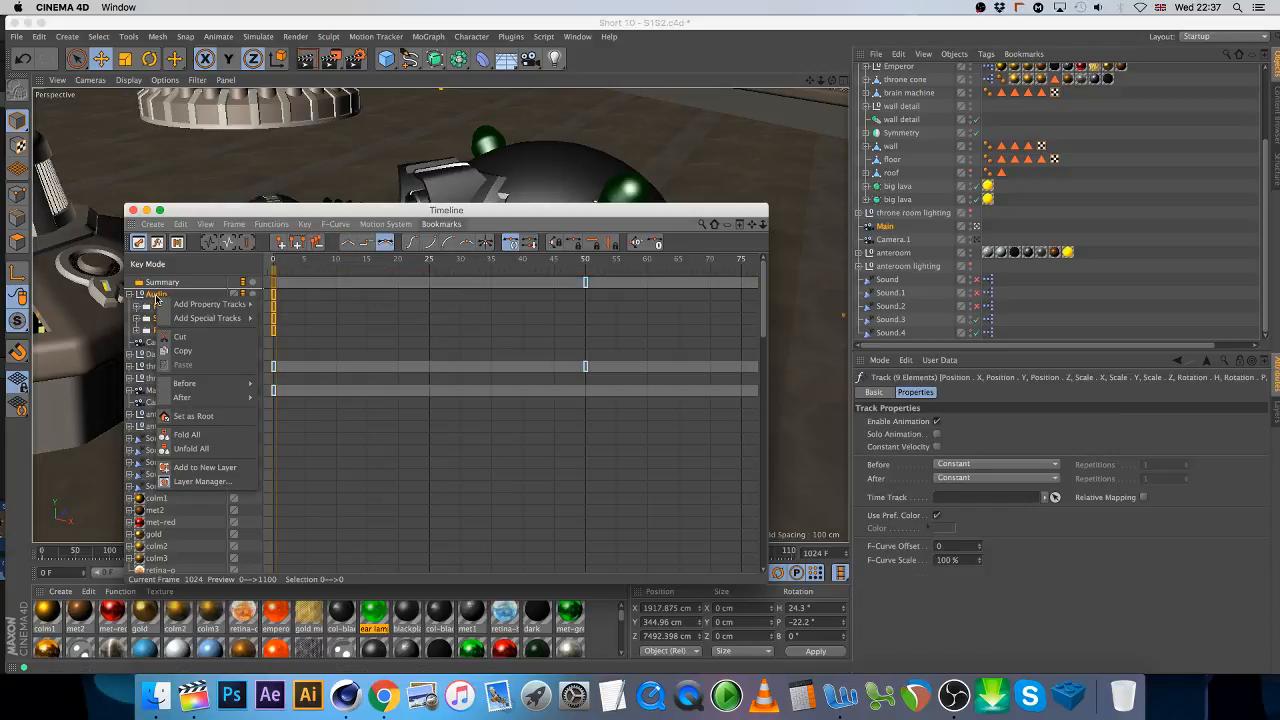
{"action": "mouse_move", "coordinate": [226, 320]}
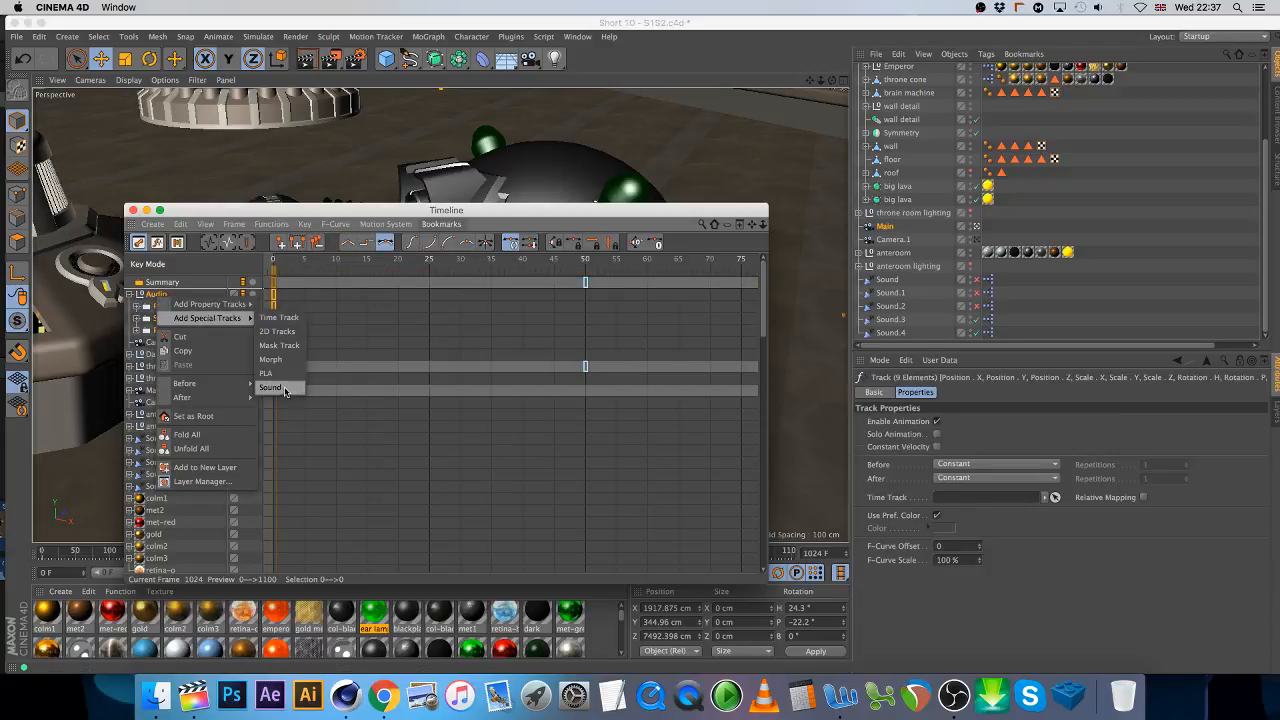
{"action": "left_click", "coordinate": [285, 389]}
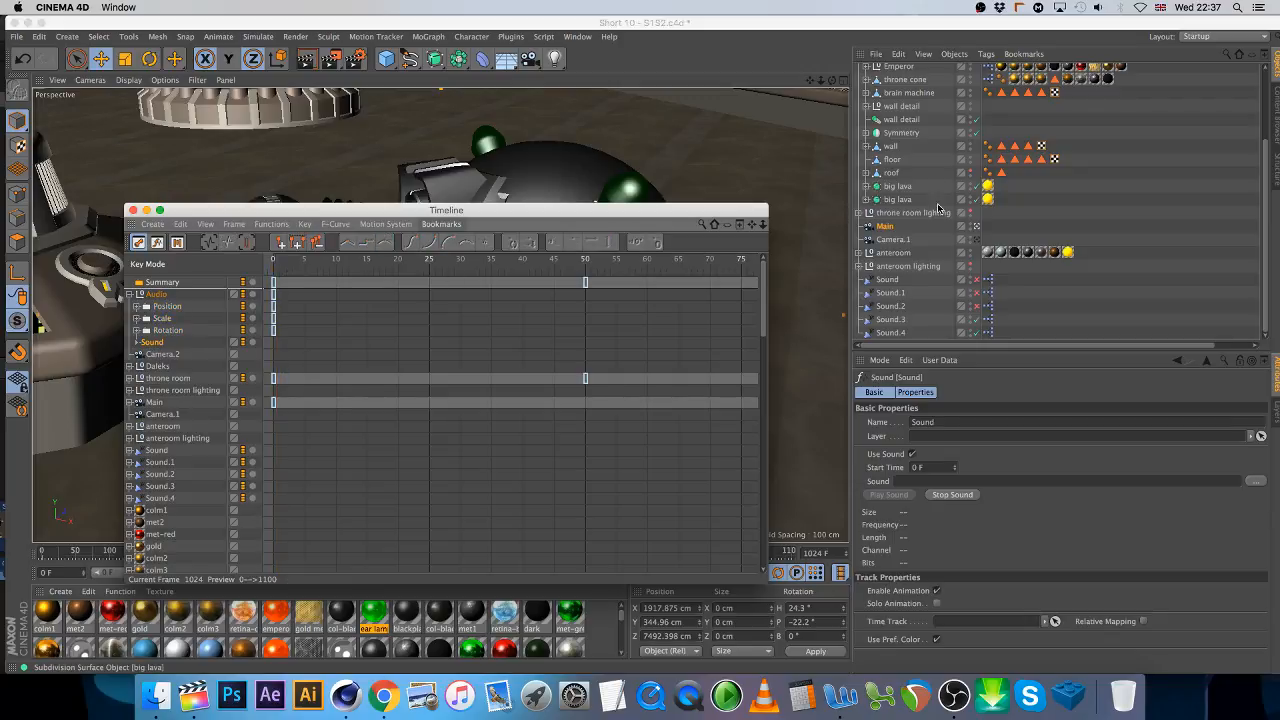
- Set the new sound track's start time to 25 F, matching the start offset of the Sound effector
{"action": "left_click", "coordinate": [887, 280]}
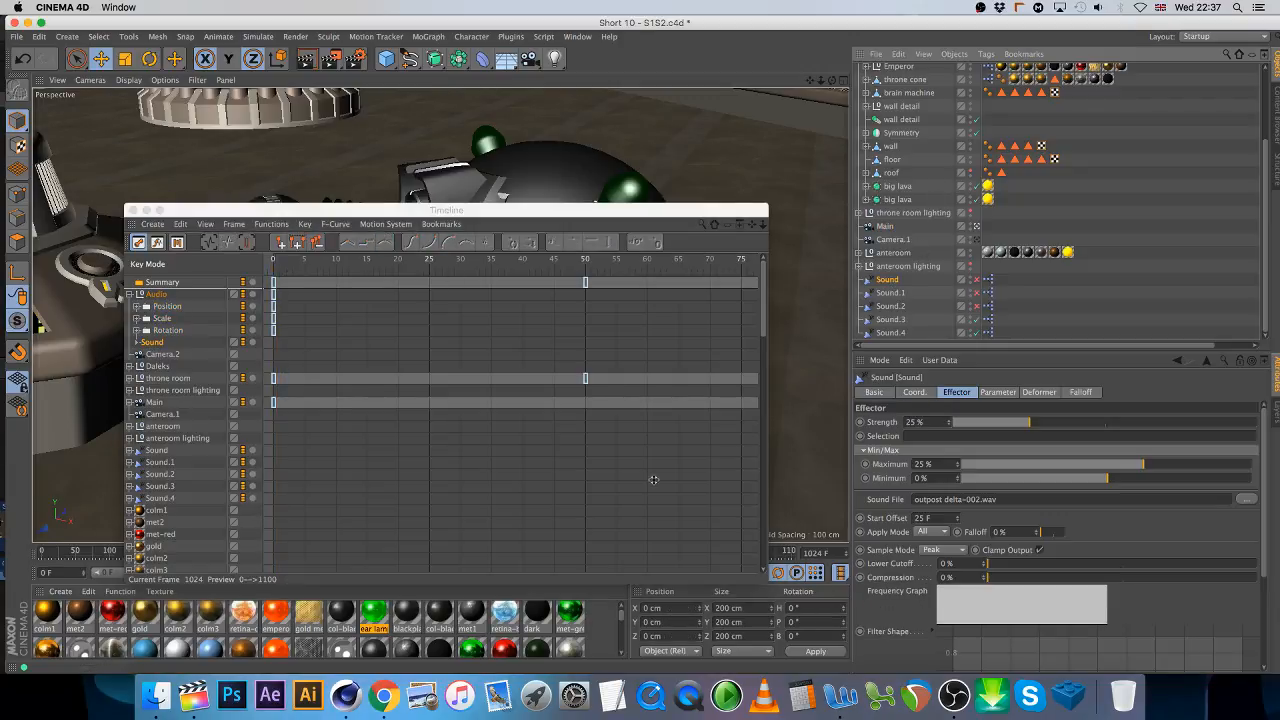
{"action": "left_click", "coordinate": [151, 343]}
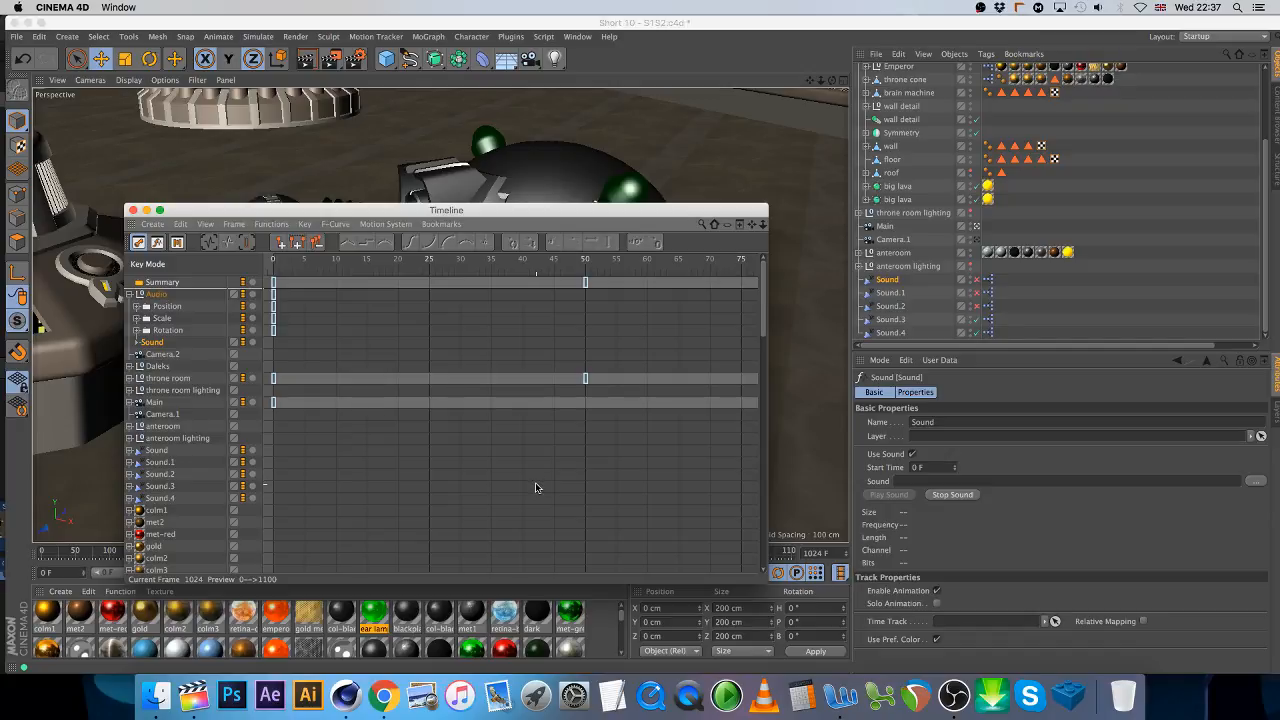
{"action": "left_click_drag", "start_coordinate": [932, 468], "coordinate": [816, 448]}
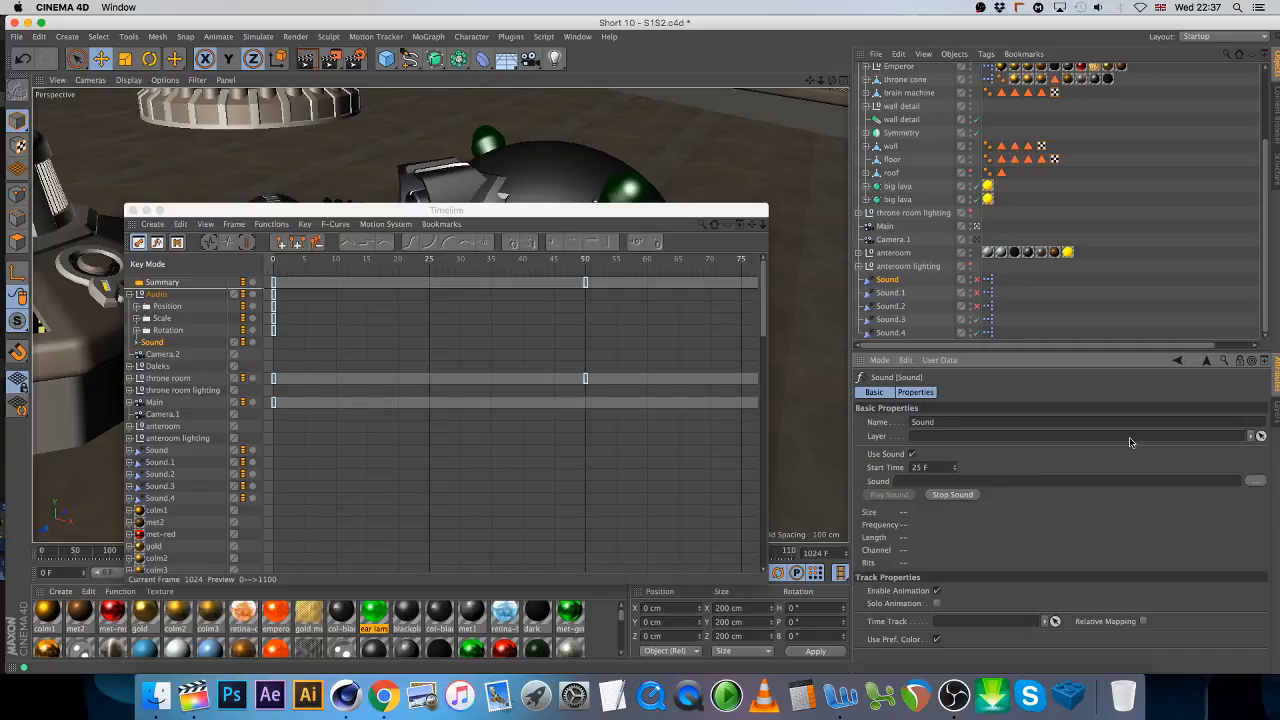
- Load outpost delta-002.wav from the Short - Delta lines folder into the Audio object's sound track
{"action": "left_click", "coordinate": [888, 280]}
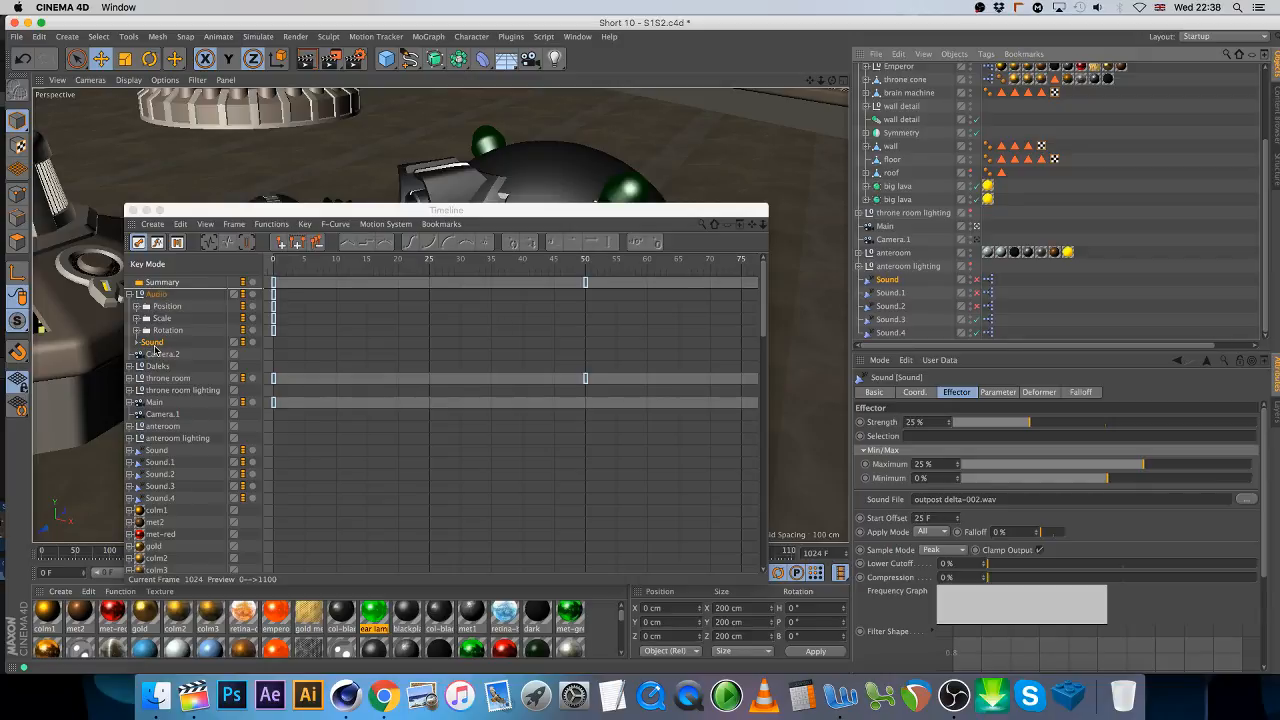
{"action": "left_click", "coordinate": [152, 343]}
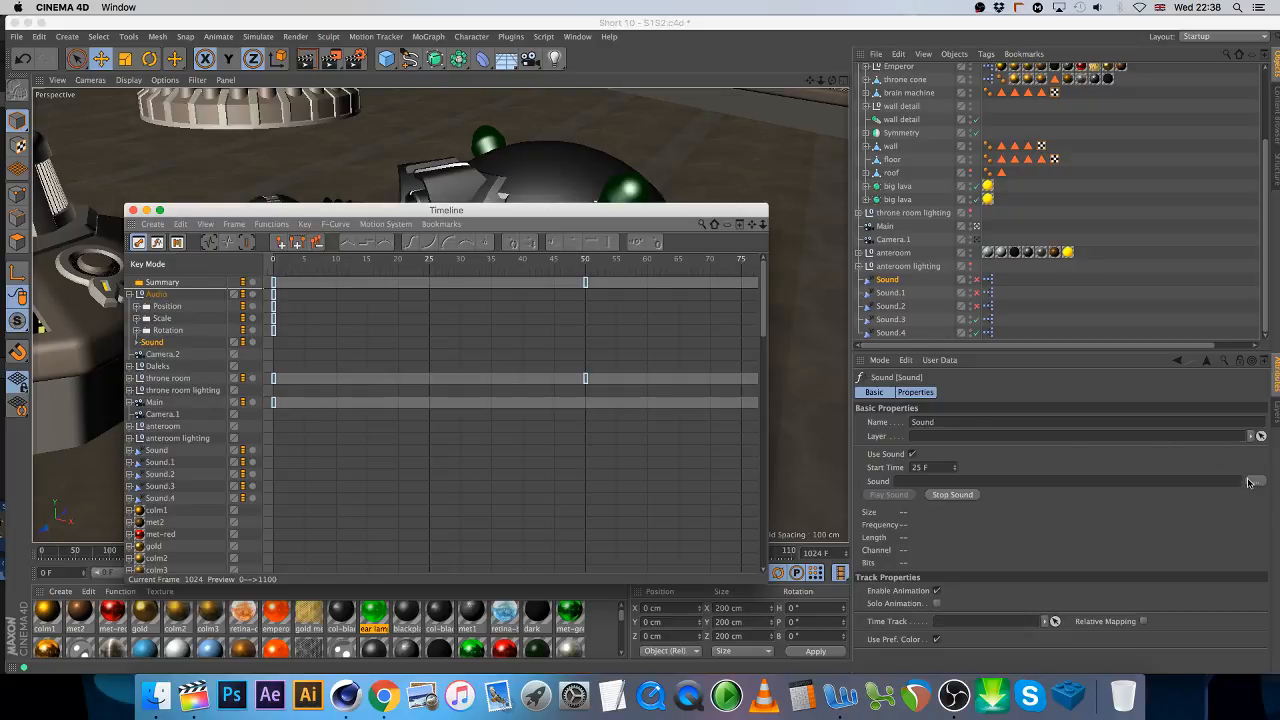
{"action": "left_click", "coordinate": [1254, 481]}
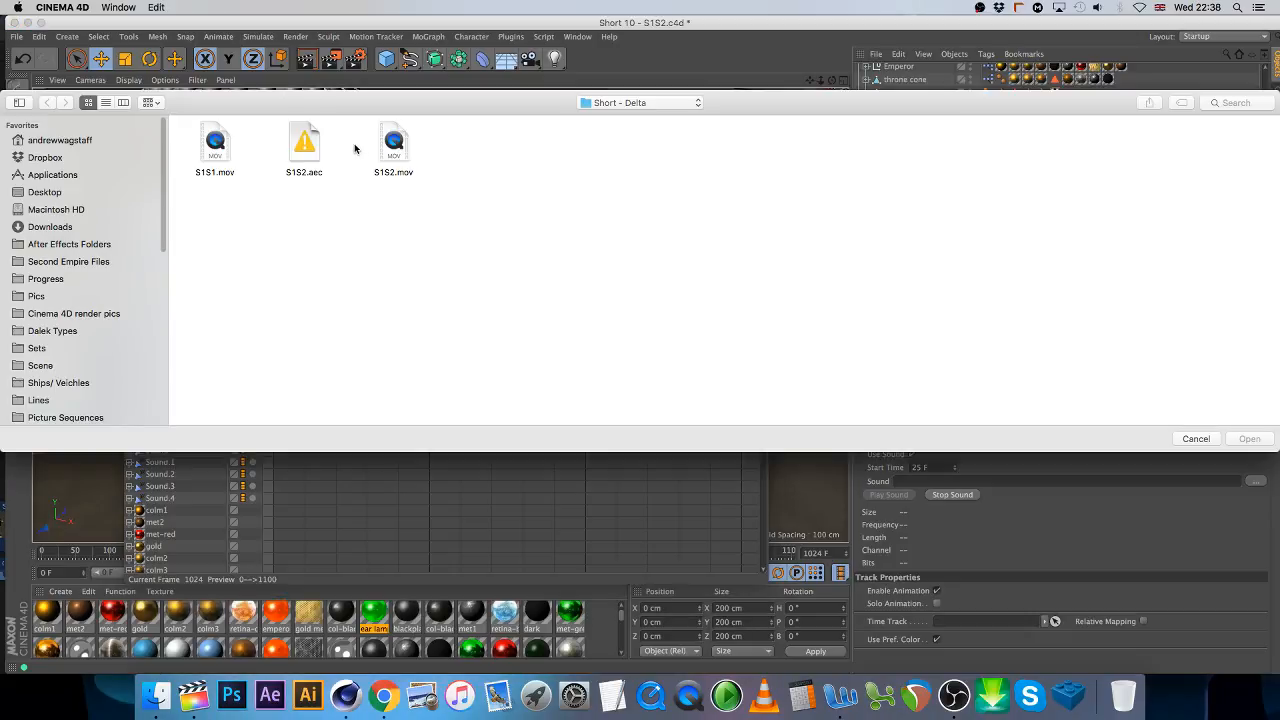
{"action": "left_click", "coordinate": [646, 103]}
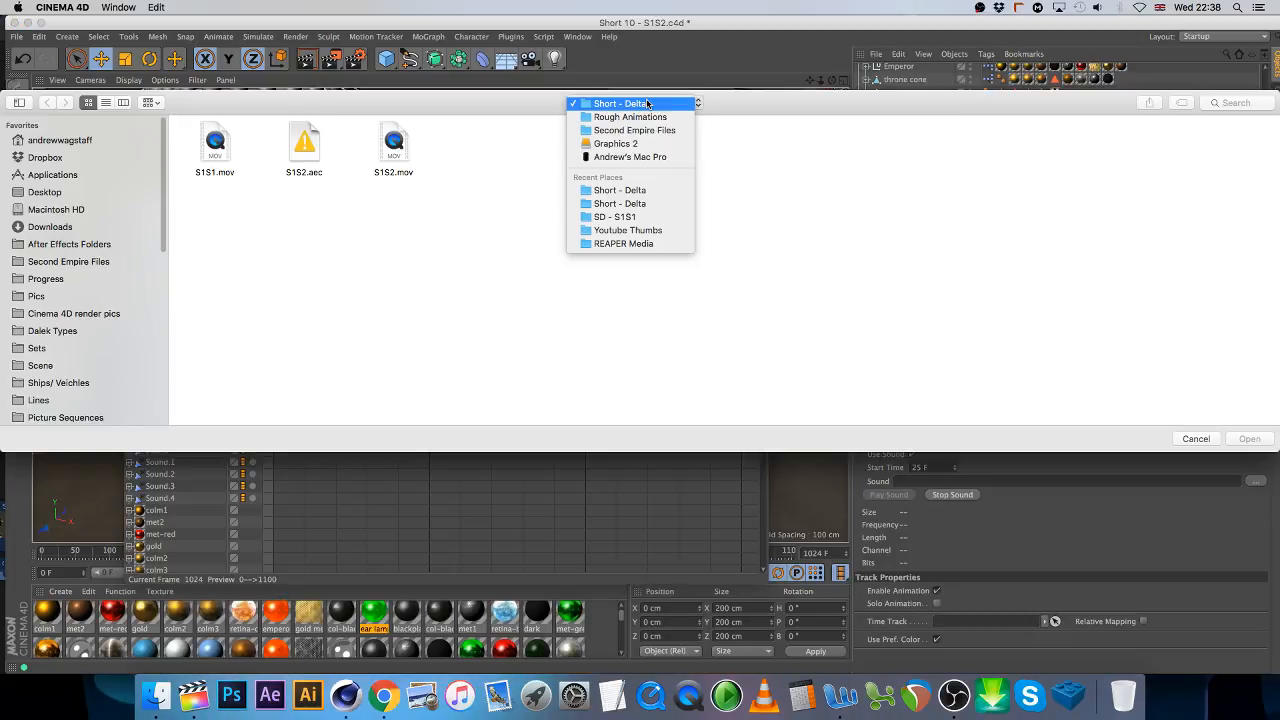
{"action": "left_click", "coordinate": [656, 208]}
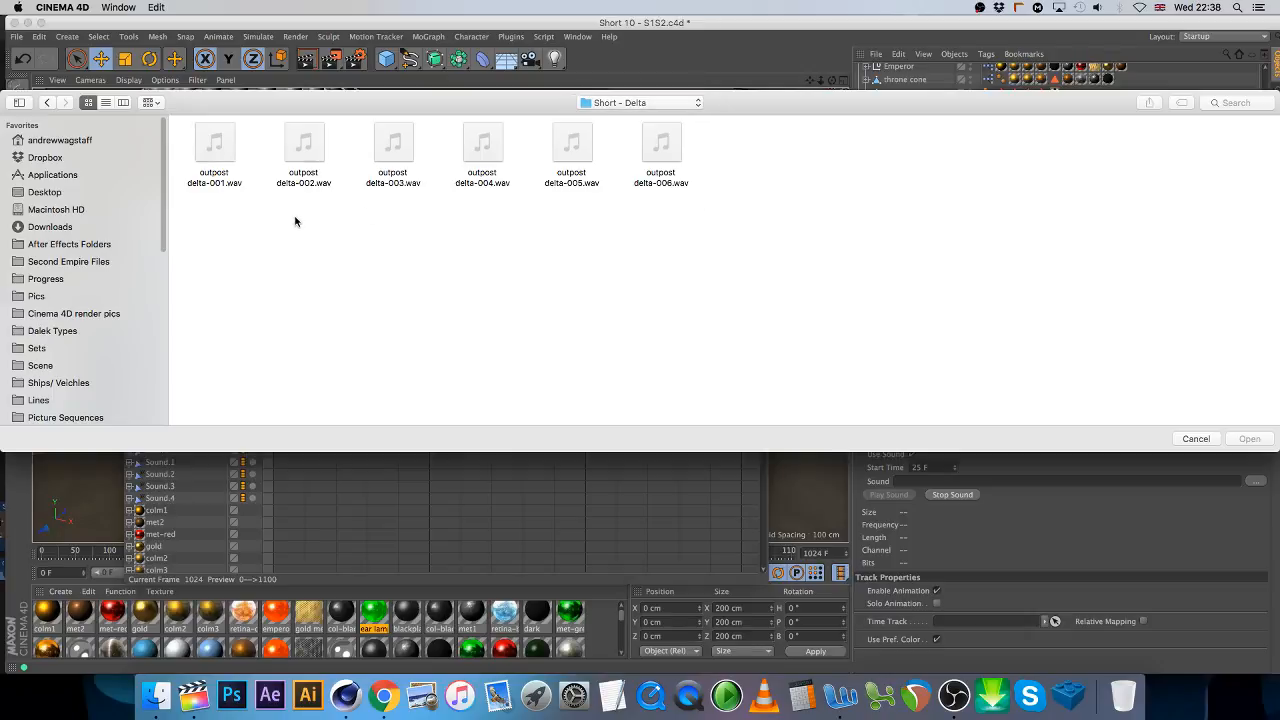
{"action": "double_click", "coordinate": [322, 150]}
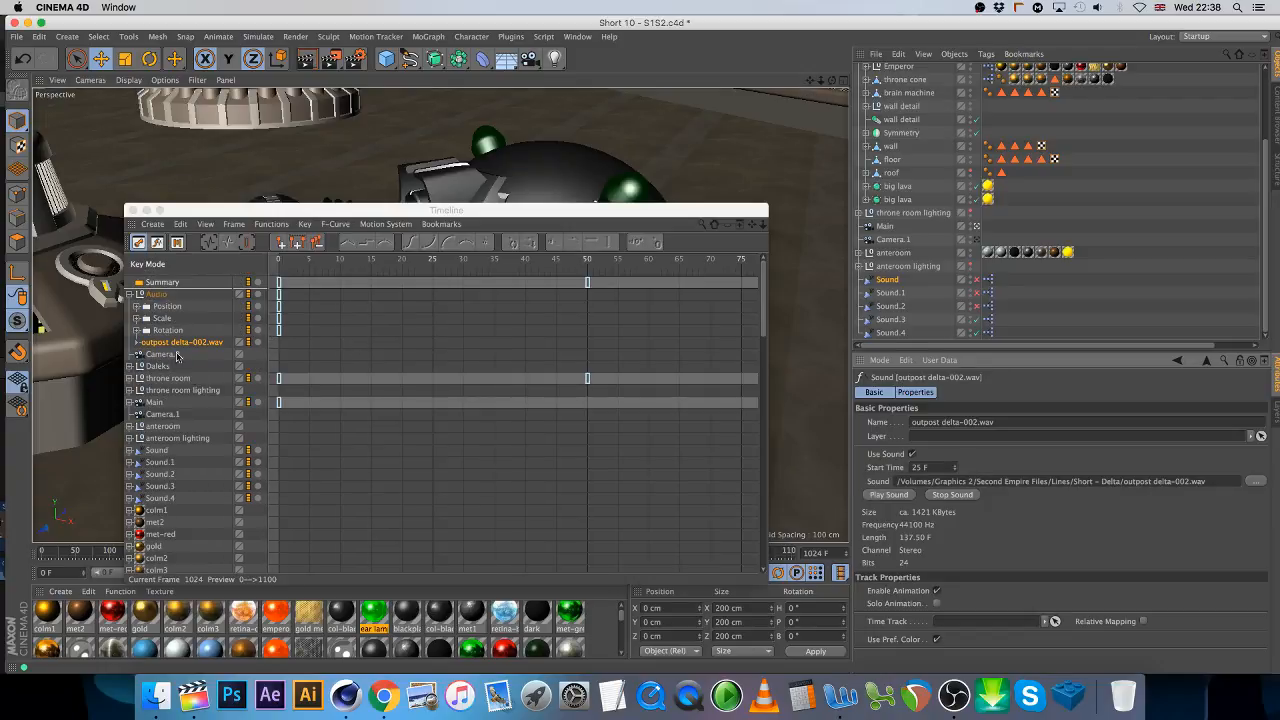
- Add a second Sound special track to the Audio object, below outpost delta-002.wav
{"action": "left_click", "coordinate": [157, 297]}
{"action": "right_click", "coordinate": [157, 297]}
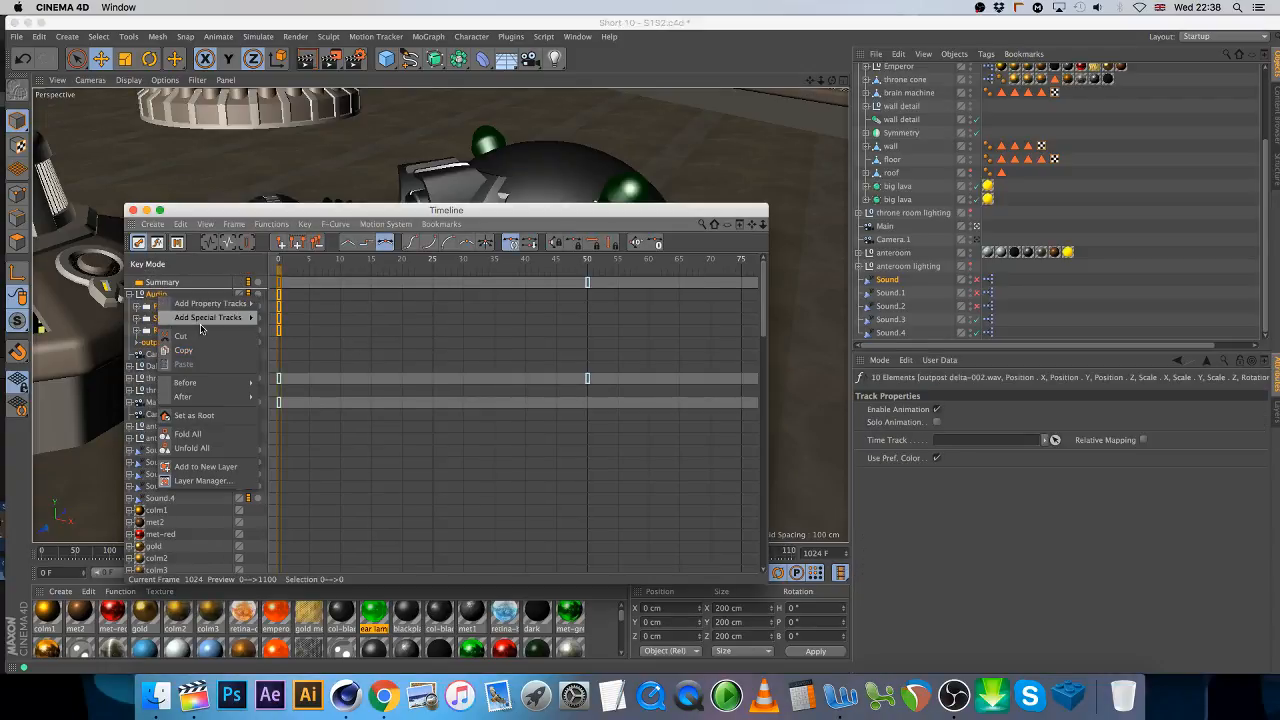
{"action": "mouse_move", "coordinate": [208, 317]}
{"action": "left_click", "coordinate": [272, 387]}
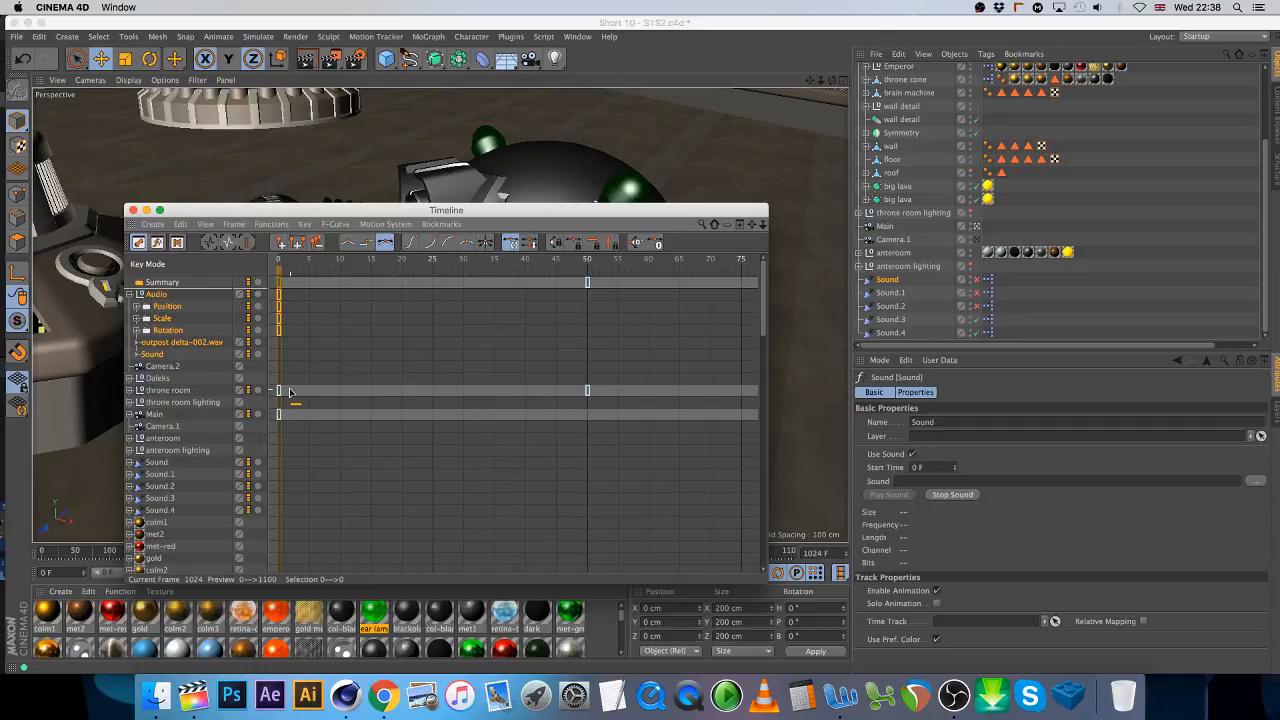
- Set the second sound track's start time to 250 F, matching the start offset of the Sound.1 effector
{"action": "left_click", "coordinate": [153, 357]}
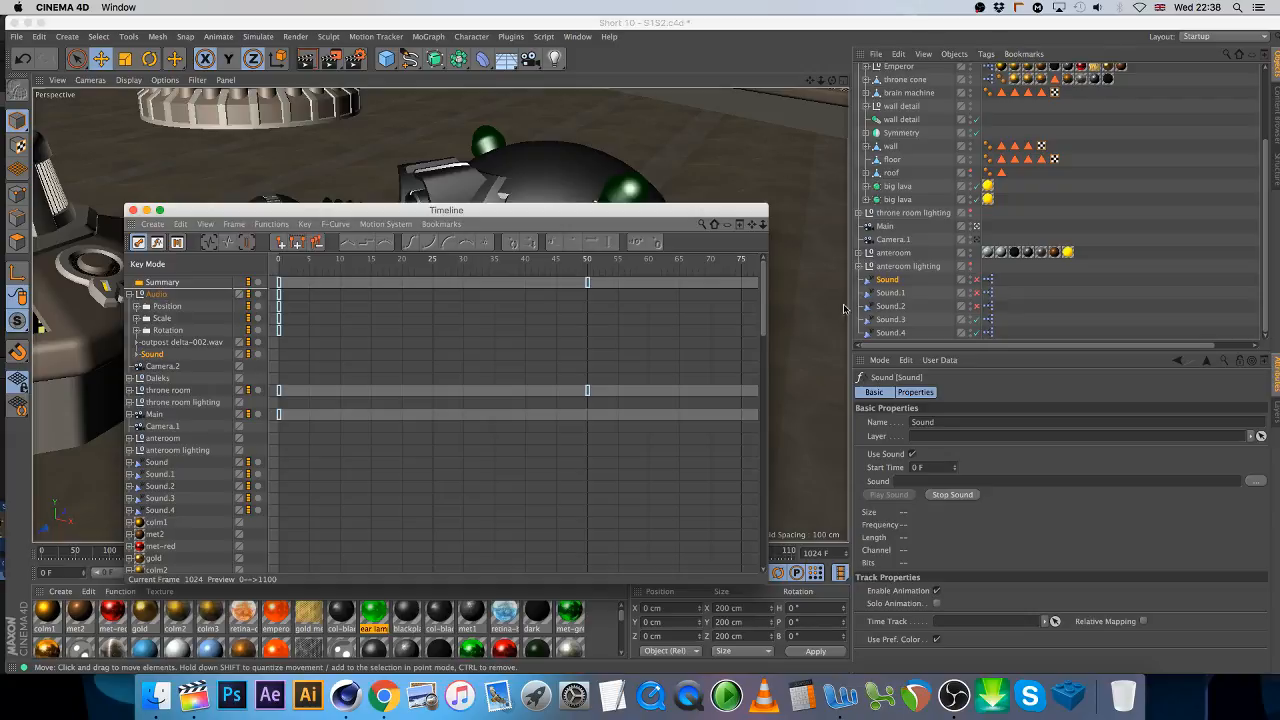
{"action": "left_click", "coordinate": [893, 293]}
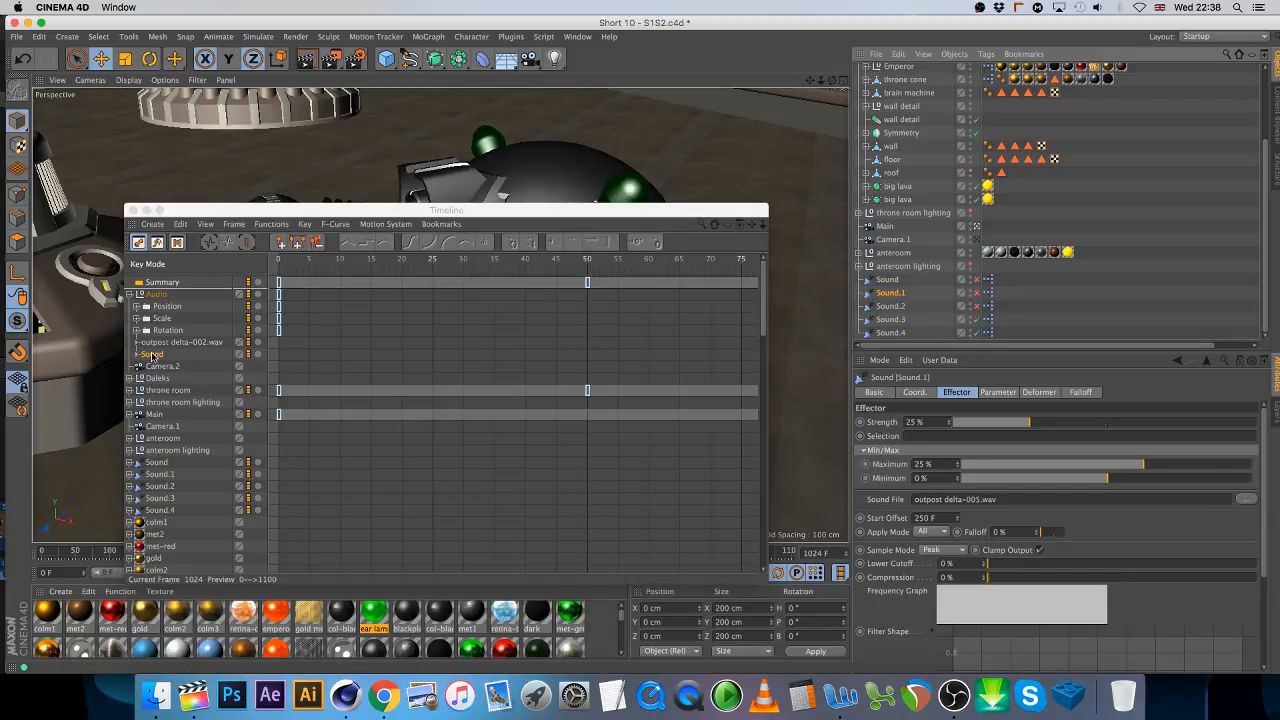
{"action": "left_click", "coordinate": [152, 355]}
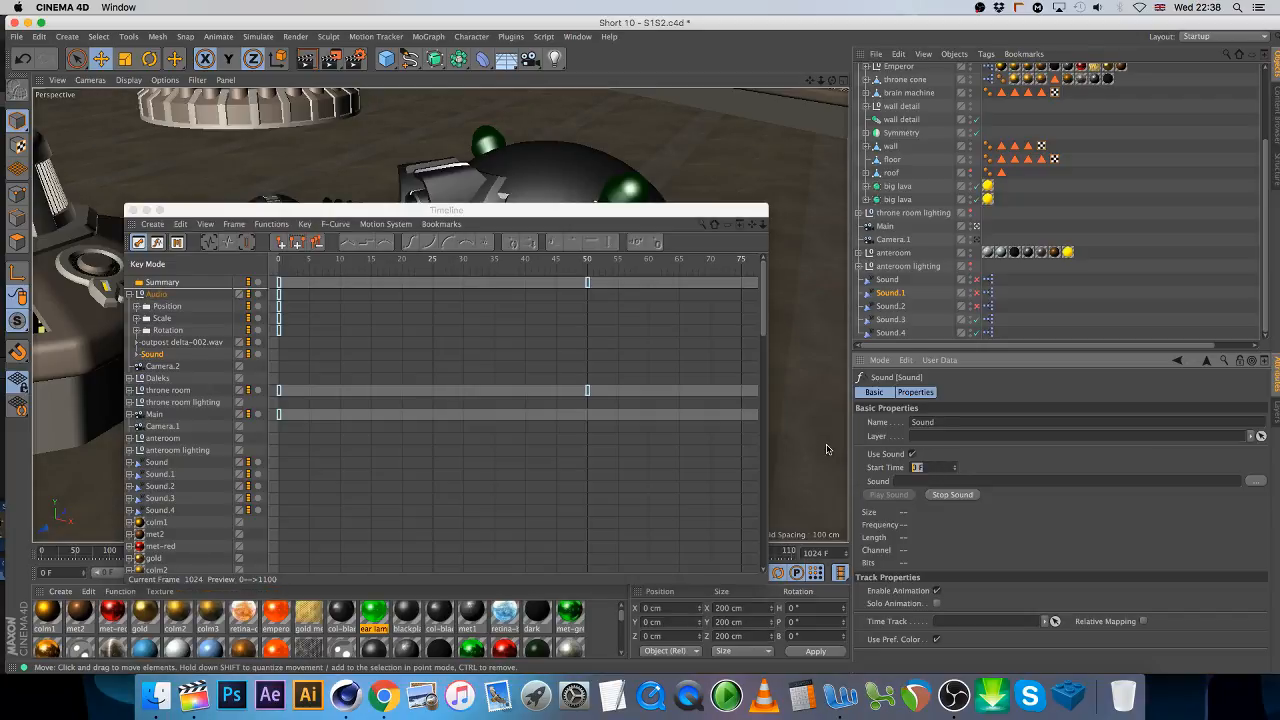
{"action": "key", "text": "Return"}
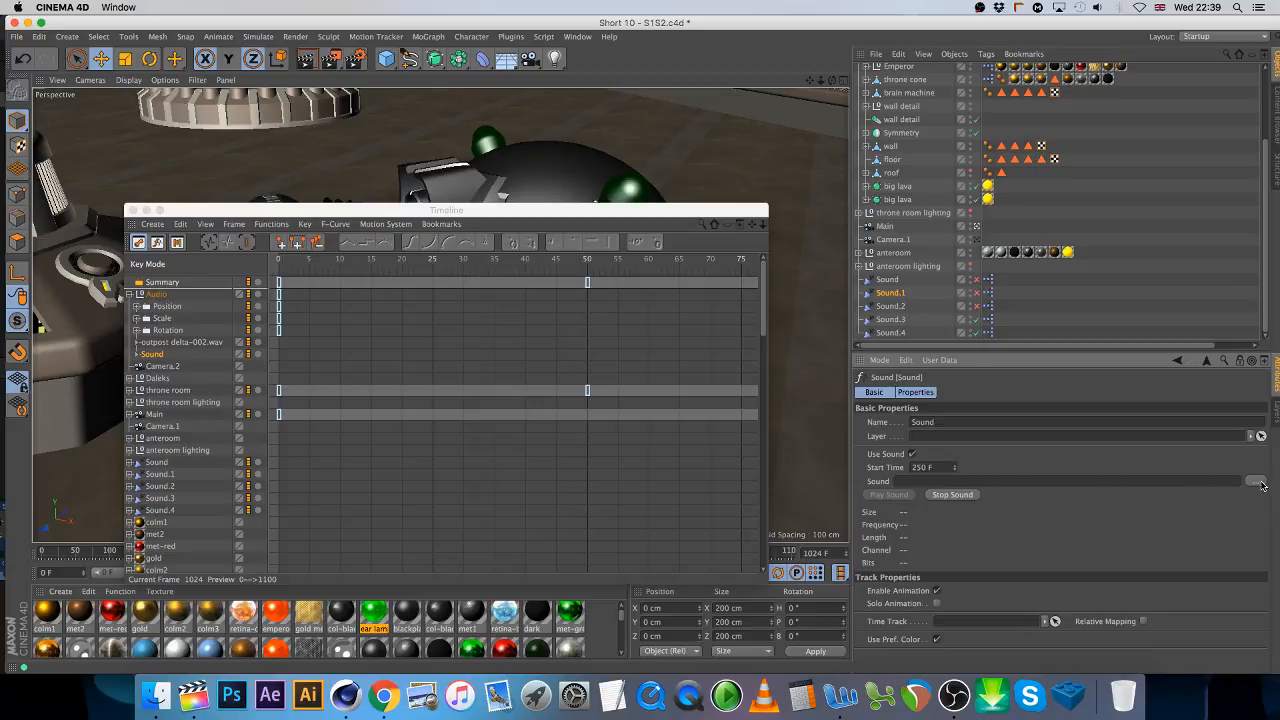
- Check the Sound.1 effector's sound file and load the same outpost delta-005.wav into the second sound track
{"action": "left_click", "coordinate": [892, 293]}
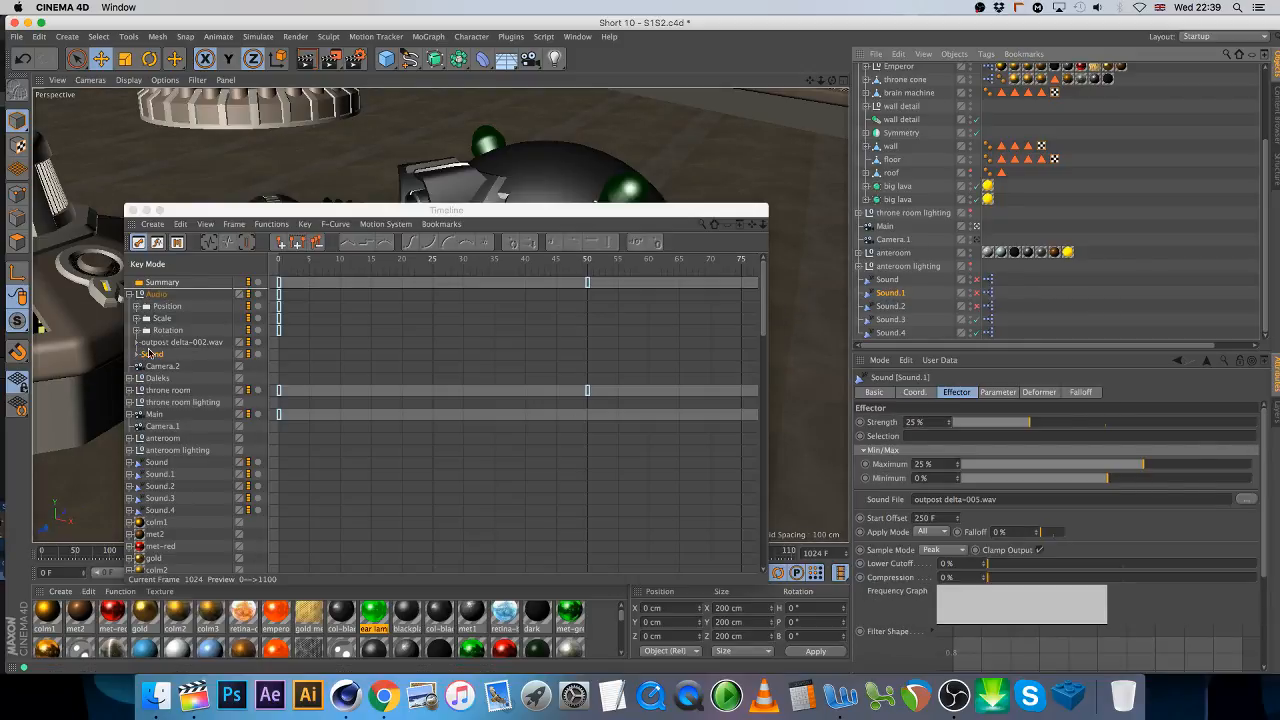
{"action": "left_click", "coordinate": [152, 355]}
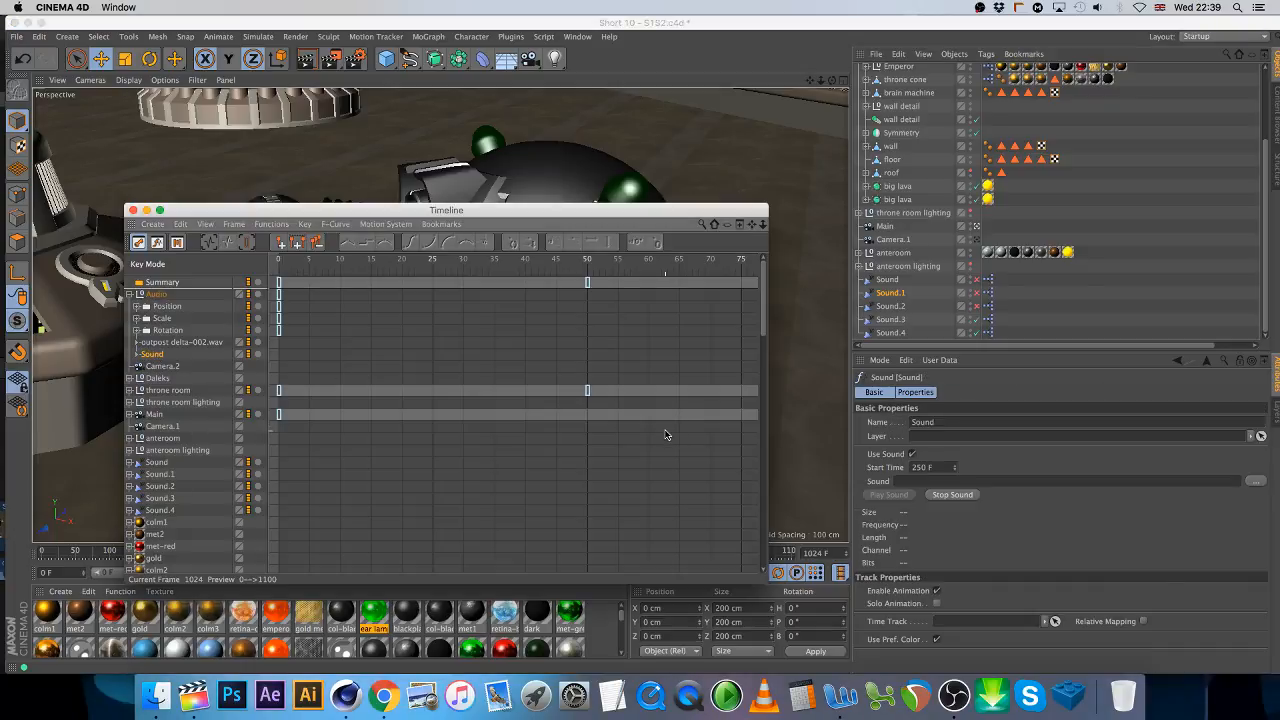
{"action": "left_click", "coordinate": [1255, 481]}
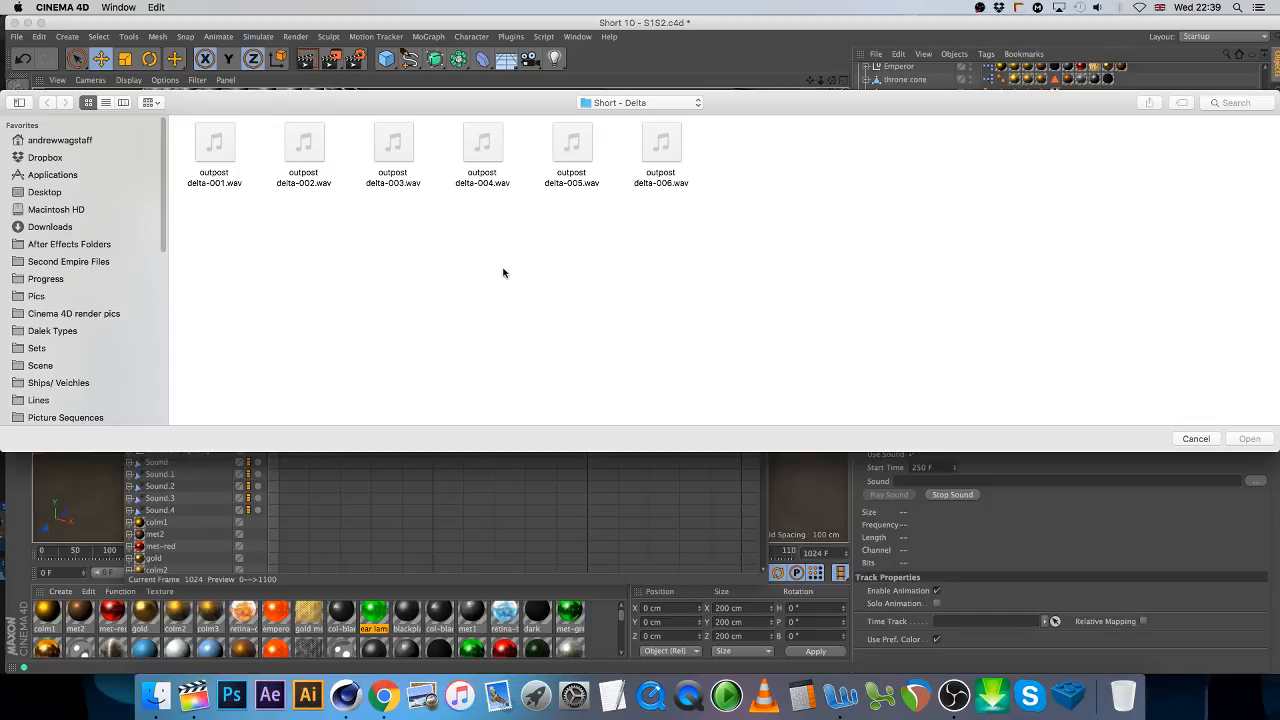
{"action": "left_click", "coordinate": [586, 152]}
{"action": "double_click", "coordinate": [586, 152]}
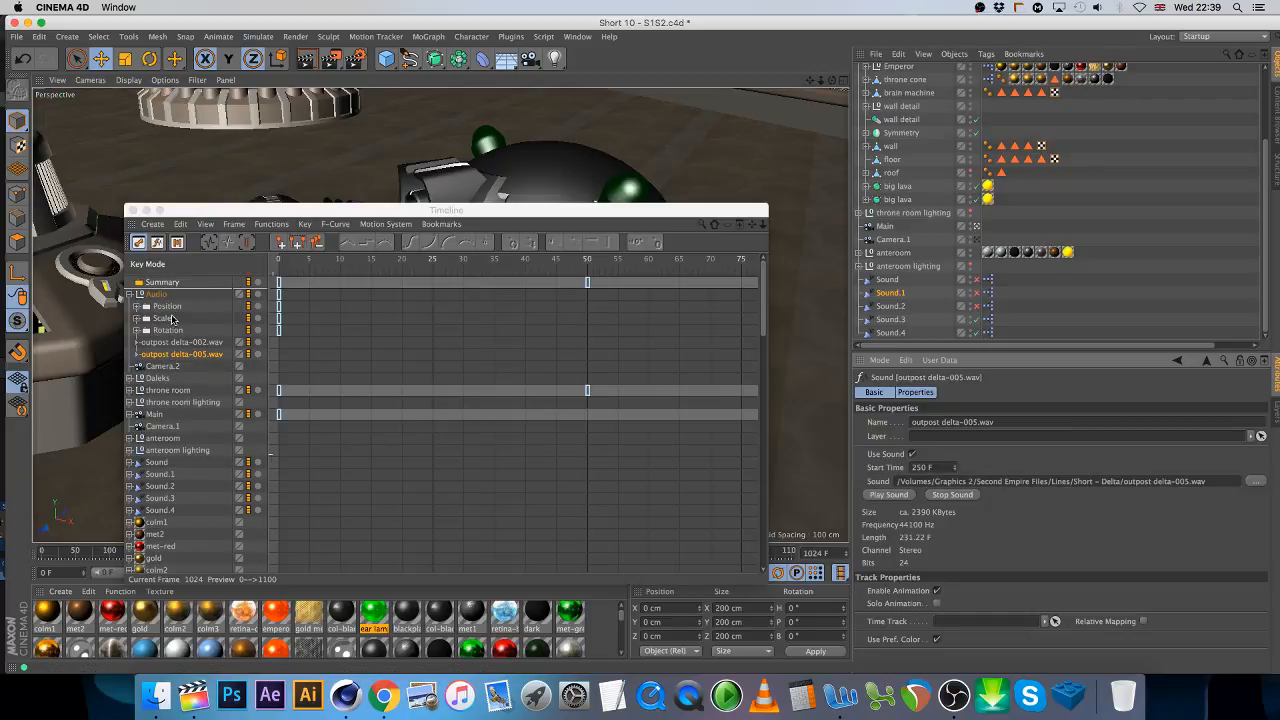
- Add a third Sound special track to the Audio object, below outpost delta-005.wav
{"action": "left_click", "coordinate": [157, 295]}
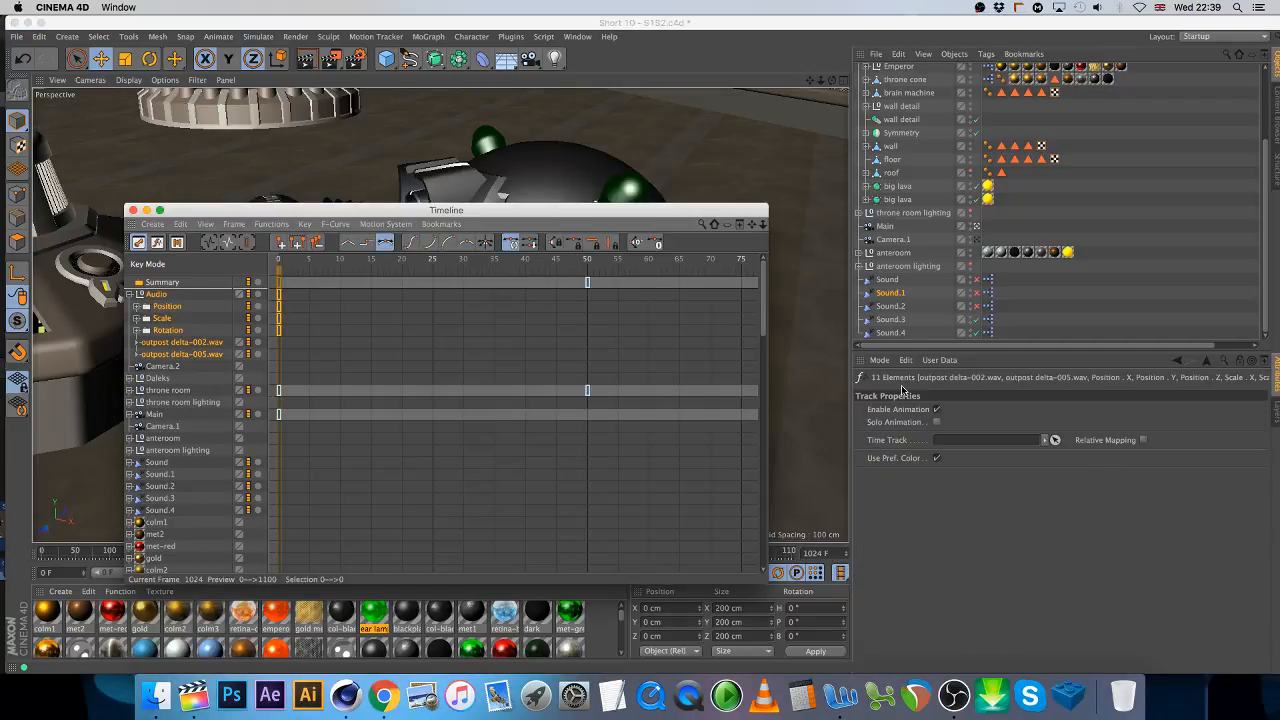
{"action": "right_click", "coordinate": [162, 296]}
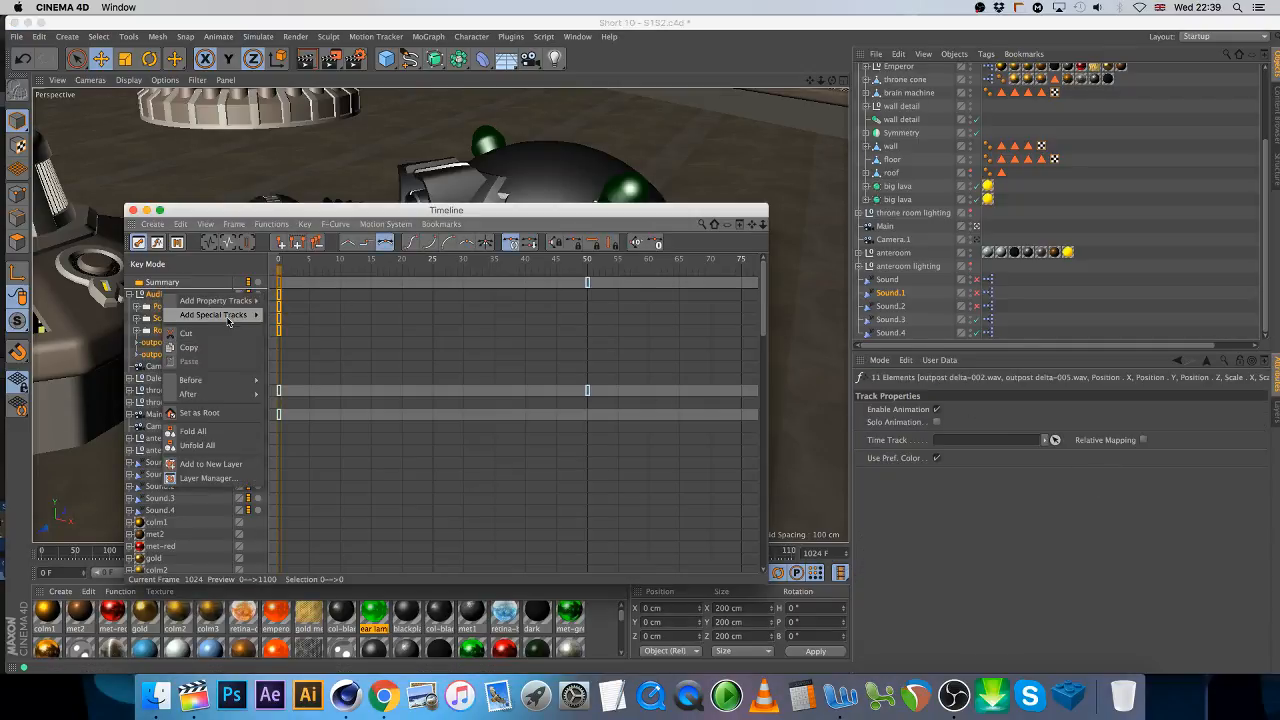
{"action": "mouse_move", "coordinate": [230, 316]}
{"action": "left_click", "coordinate": [285, 385]}
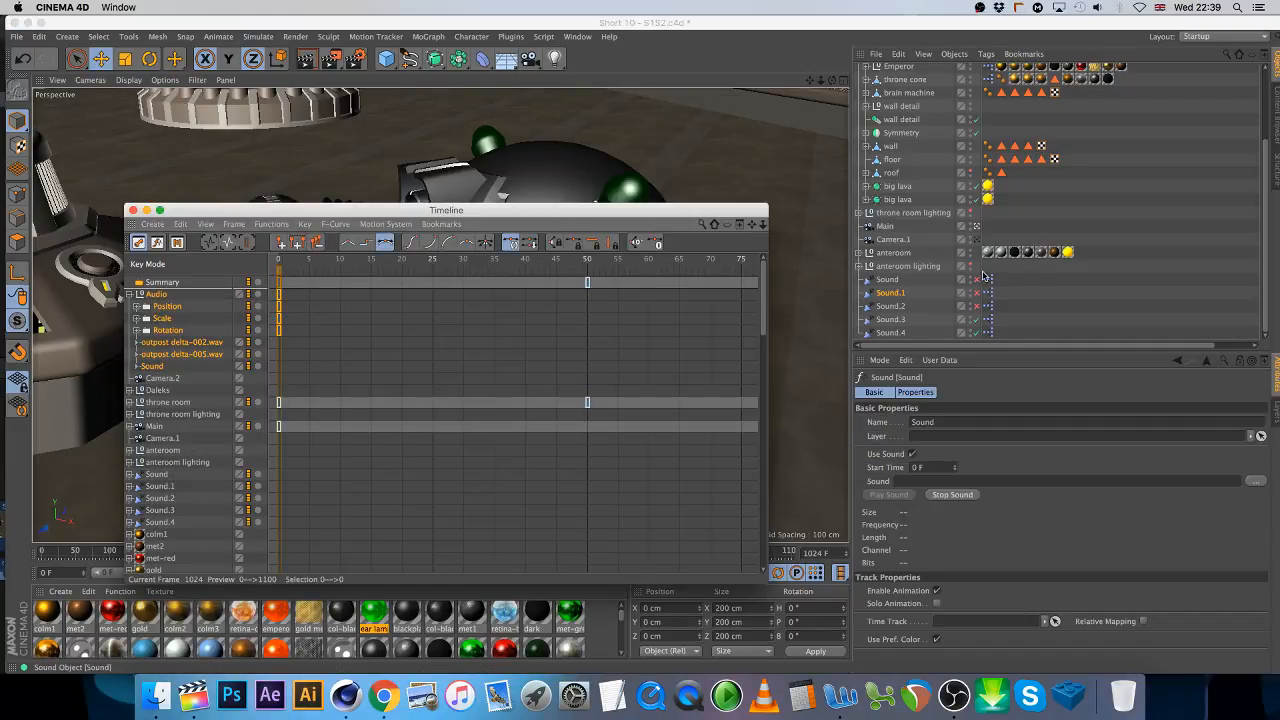
- Set the third sound track's start time to 500 F and load outpost delta-003.wav, matching the Sound.2 effector
{"action": "left_click", "coordinate": [889, 307]}
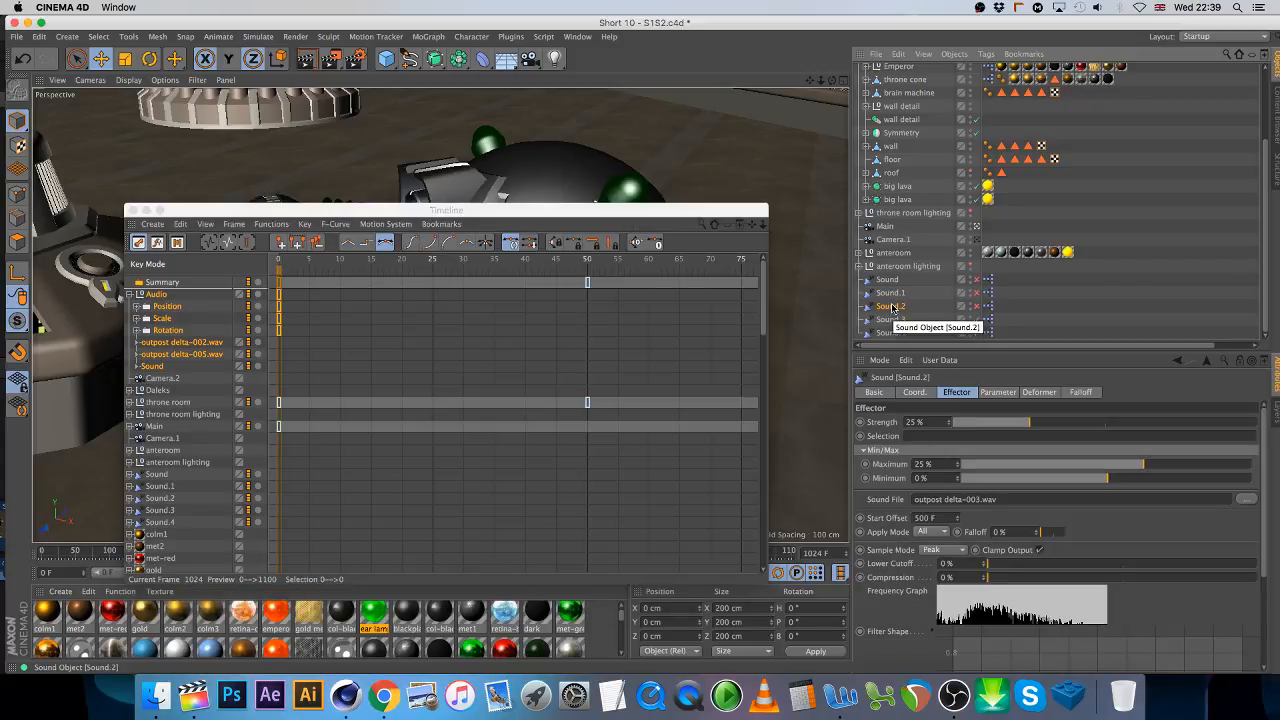
{"action": "left_click", "coordinate": [150, 367]}
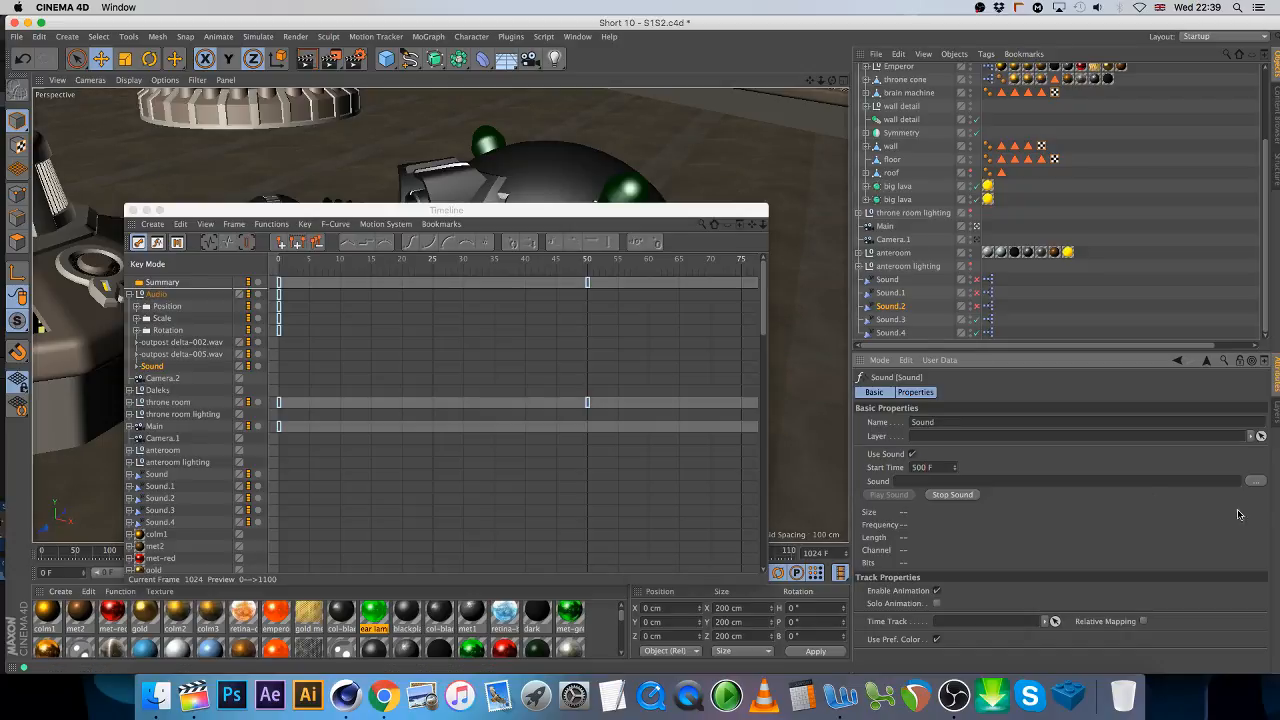
{"action": "left_click", "coordinate": [1257, 483]}
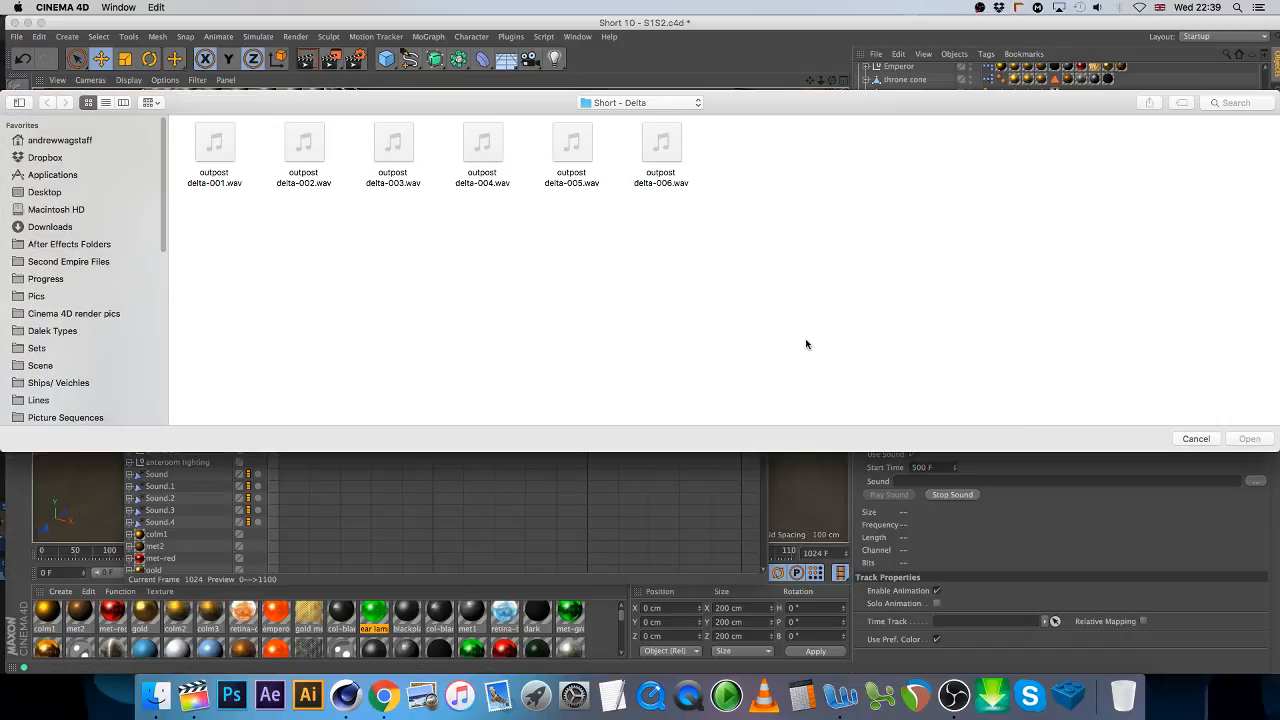
{"action": "left_click", "coordinate": [394, 158]}
{"action": "double_click", "coordinate": [394, 158]}
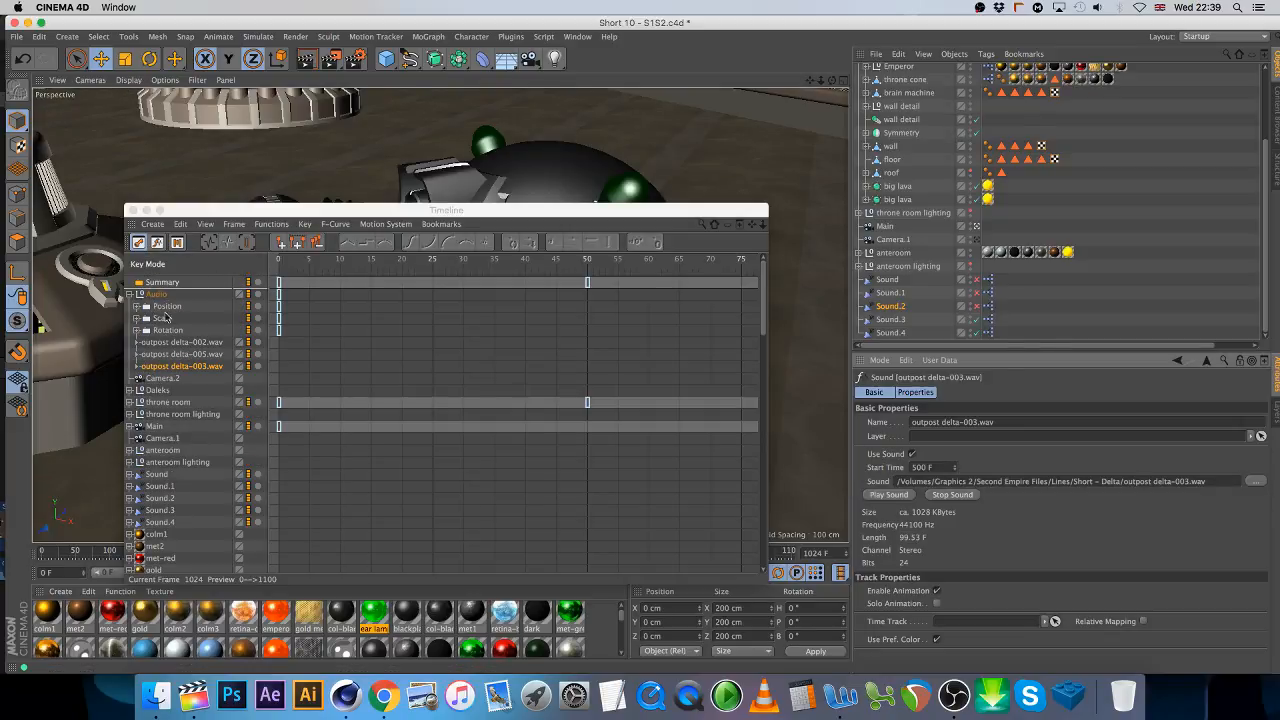
- Add a fourth Sound special track to the Audio object, below outpost delta-003.wav
{"action": "right_click", "coordinate": [157, 295]}
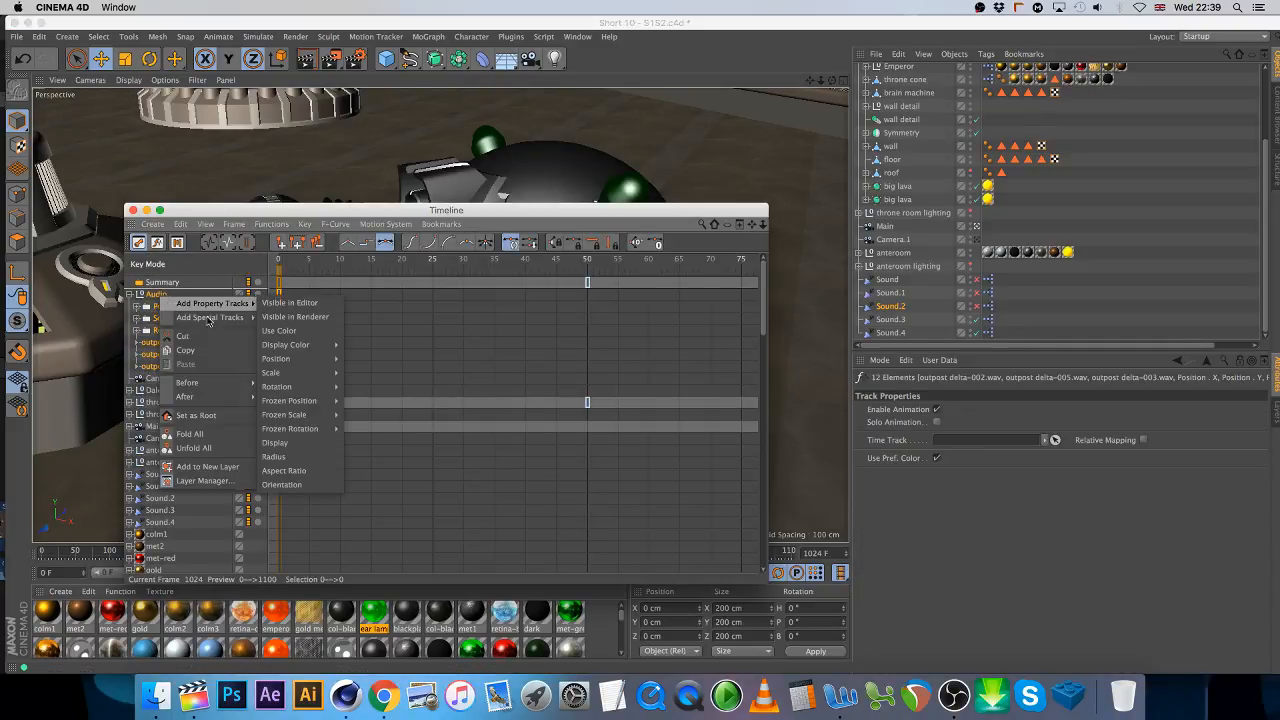
{"action": "mouse_move", "coordinate": [210, 321]}
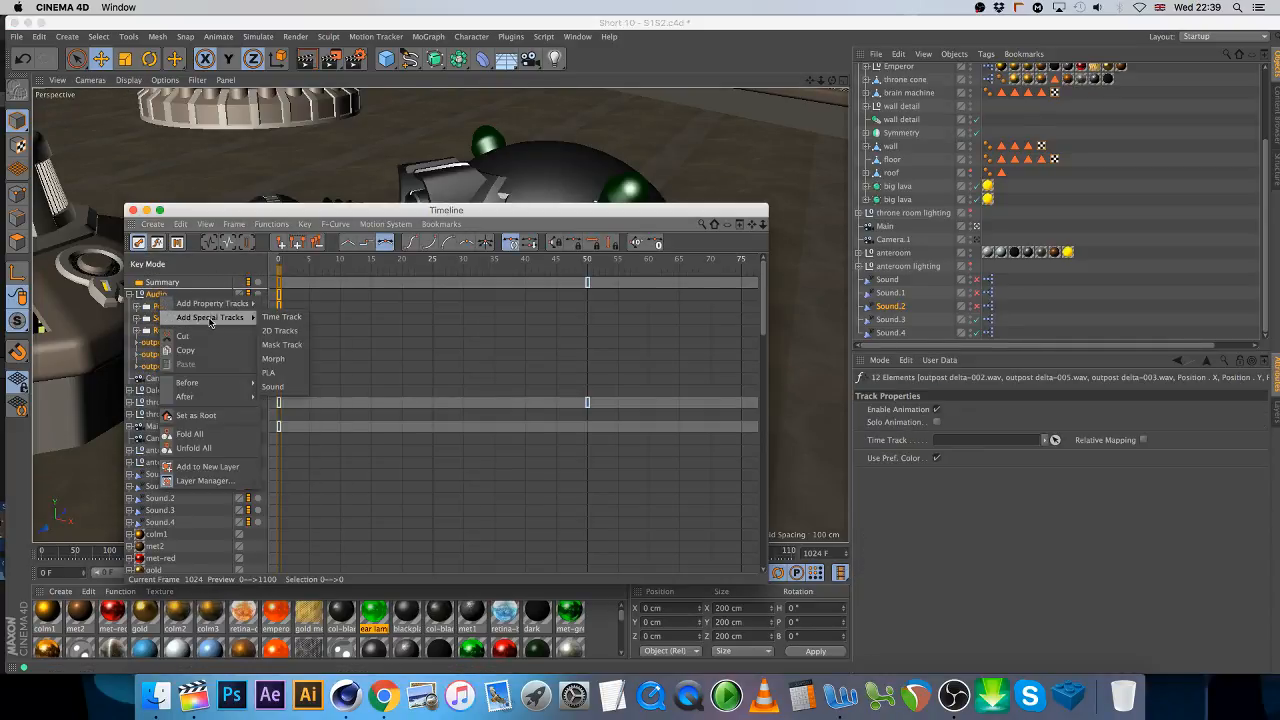
{"action": "left_click", "coordinate": [272, 386]}
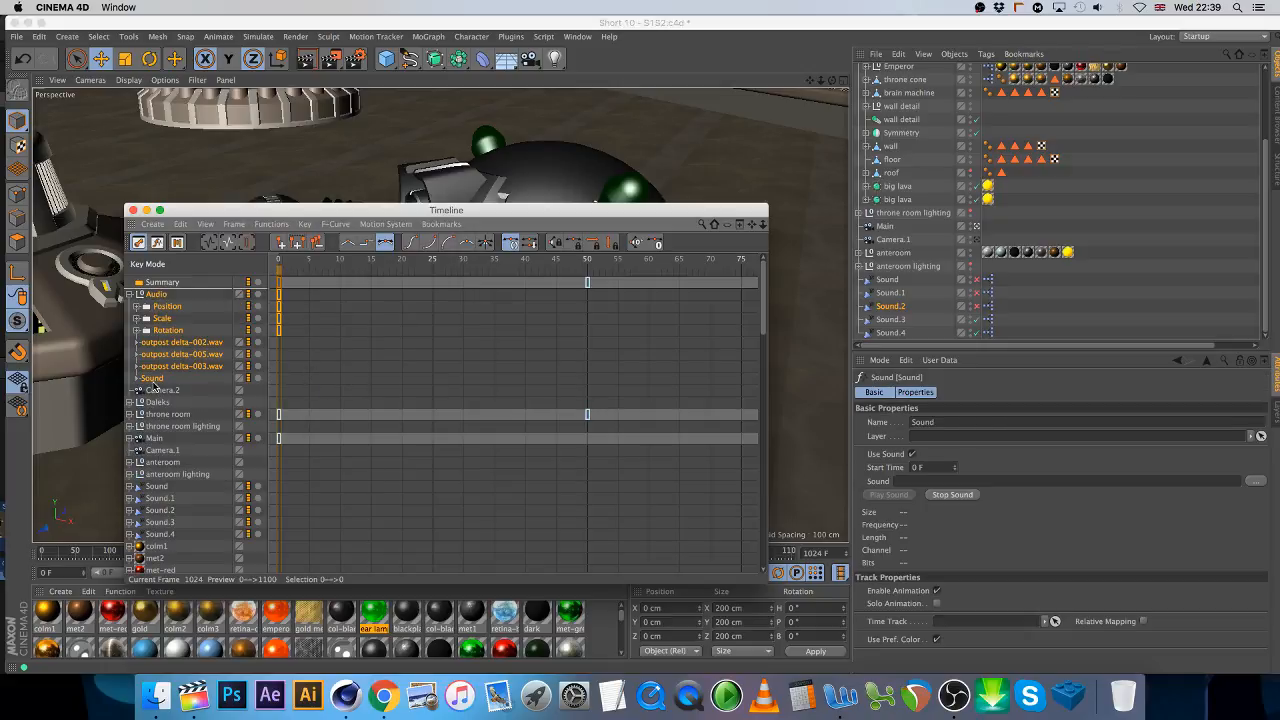
- Set the fourth sound track's start time to 725 F, matching the start offset of the Sound.3 effector
{"action": "left_click", "coordinate": [889, 320]}
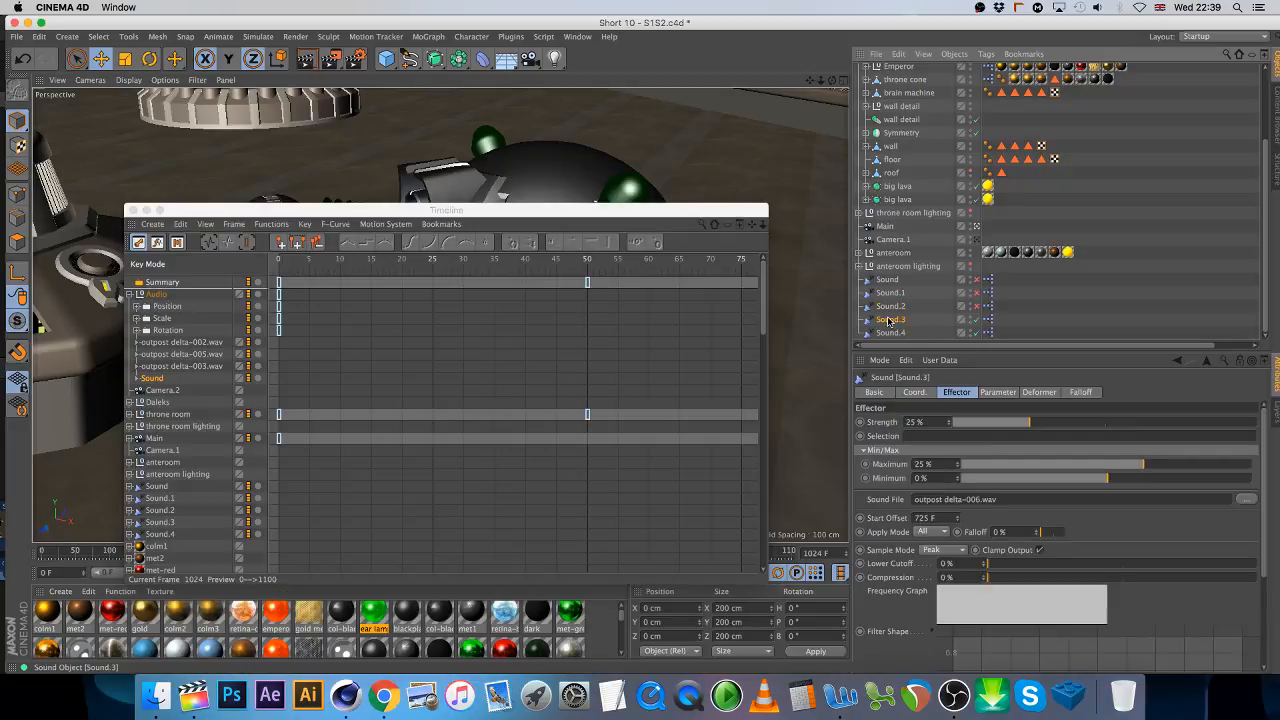
{"action": "left_click", "coordinate": [144, 379]}
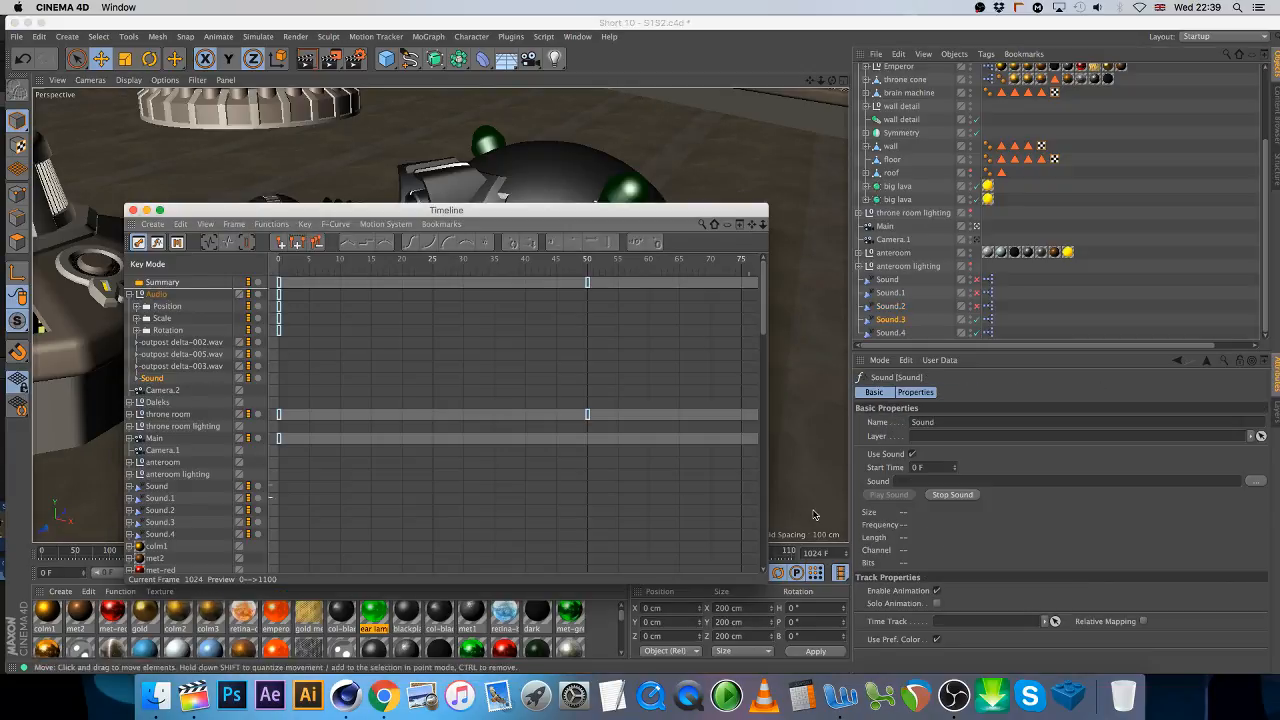
{"action": "left_click", "coordinate": [920, 467]}
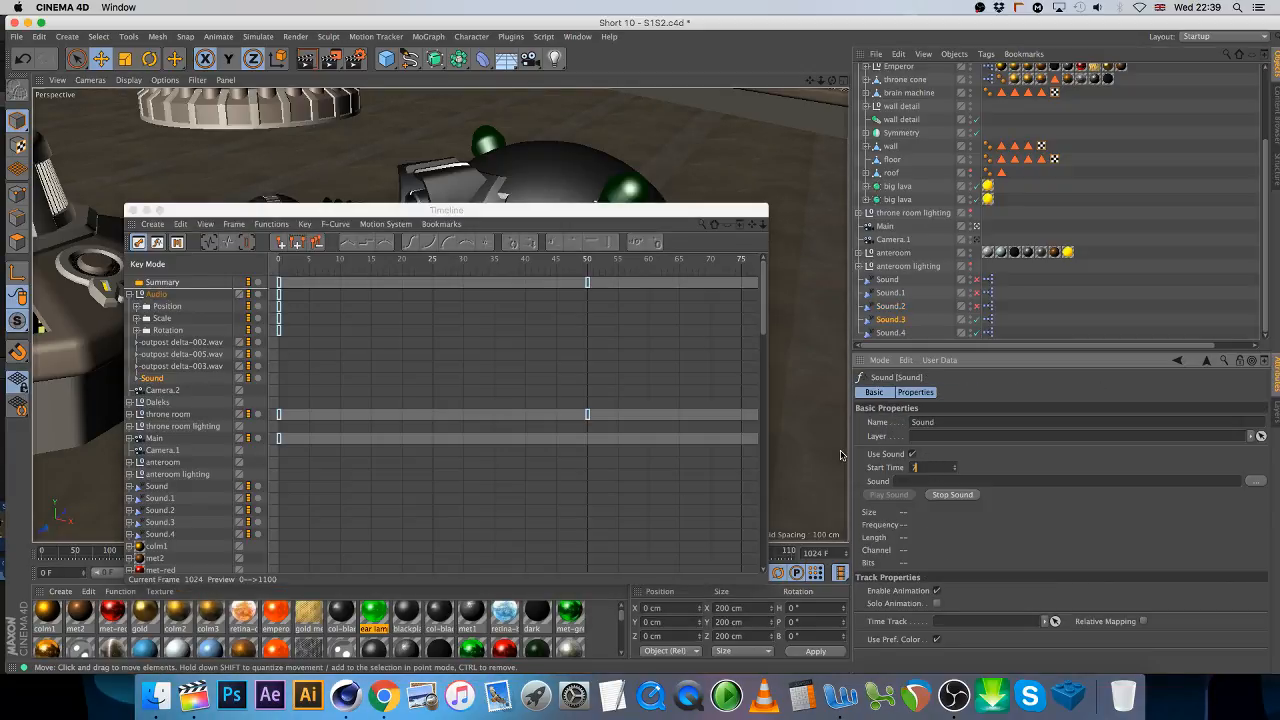
{"action": "key", "text": "Return"}
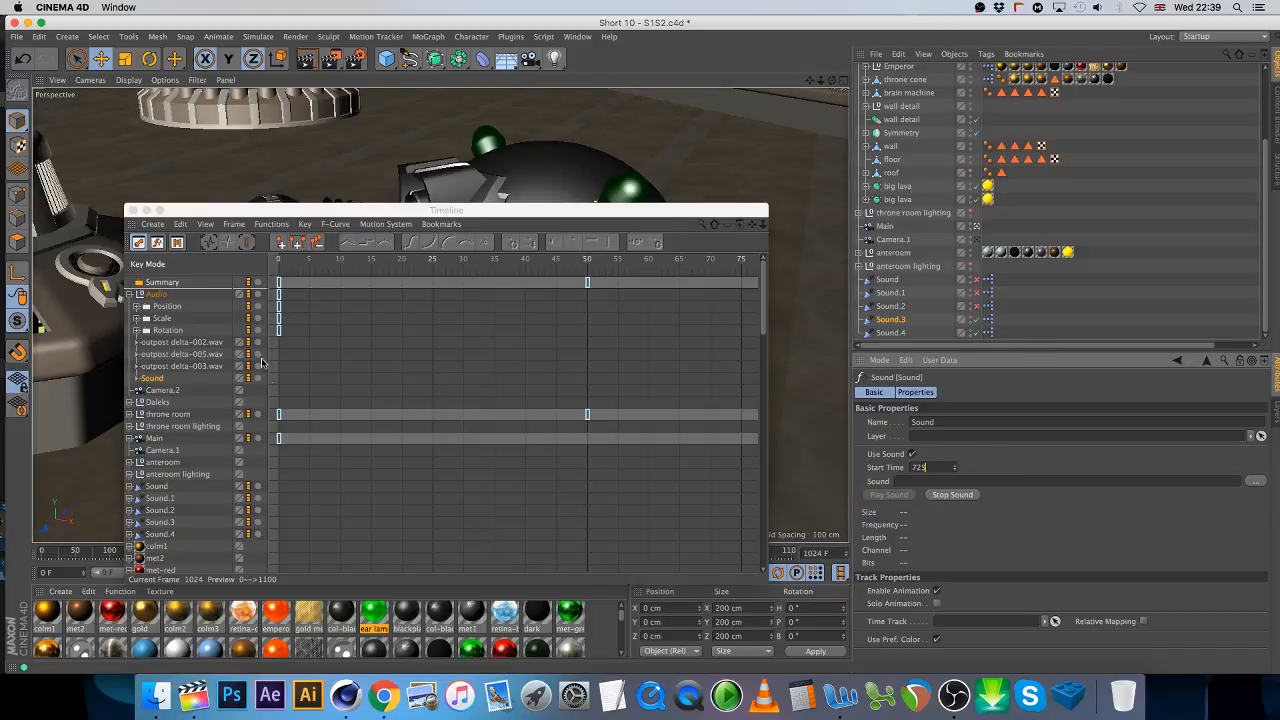
- Check the Sound.3 effector's sound file and load the same outpost delta-006.wav into the fourth sound track
{"action": "left_click", "coordinate": [906, 318]}
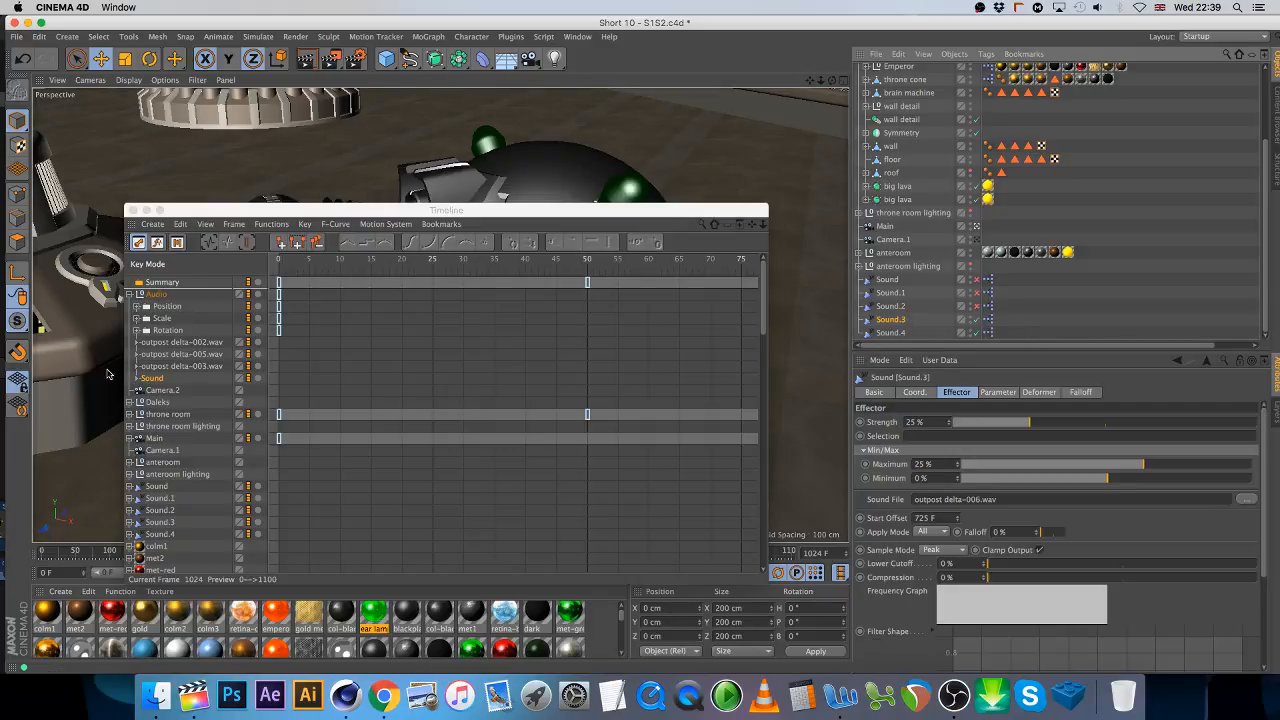
{"action": "left_click", "coordinate": [153, 379]}
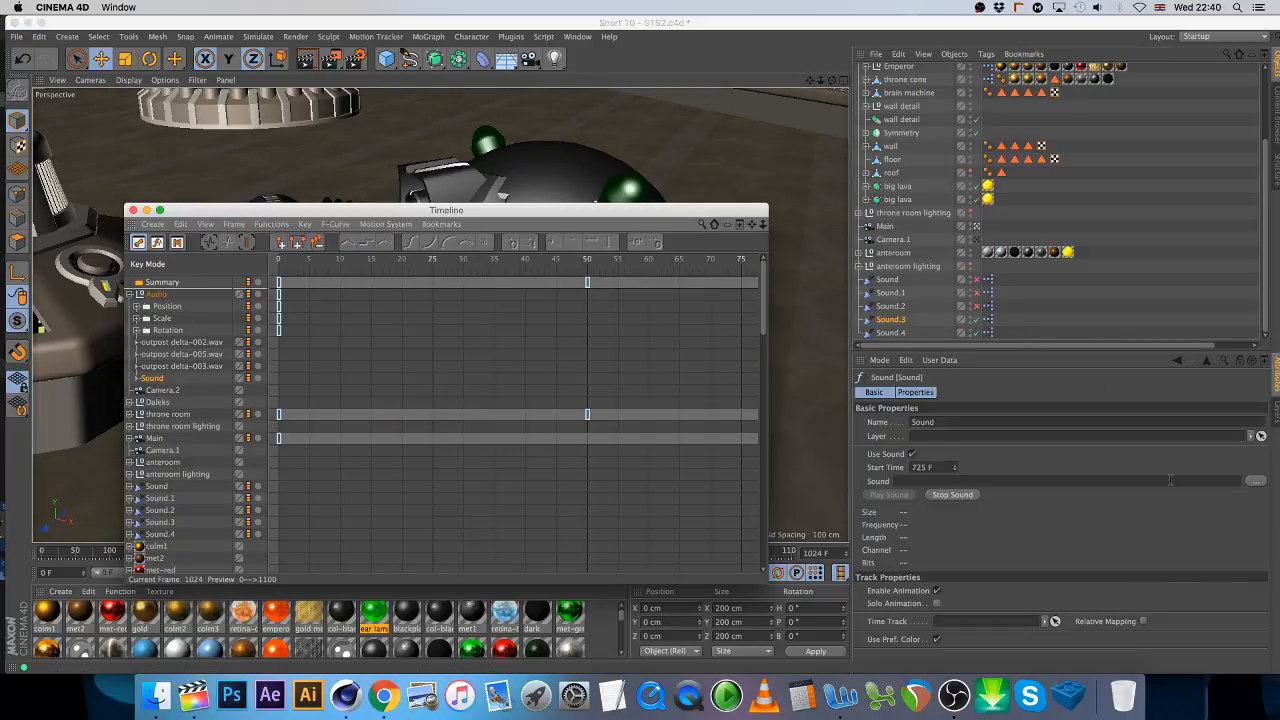
{"action": "left_click", "coordinate": [1256, 482]}
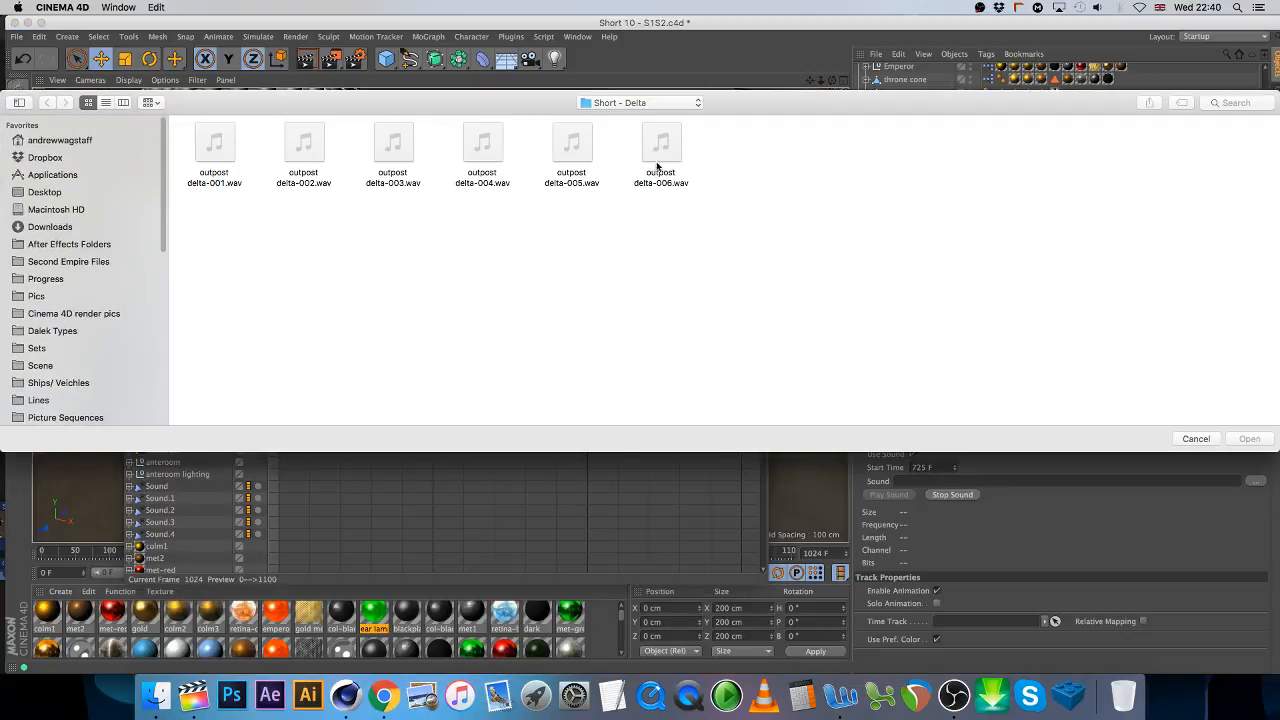
{"action": "double_click", "coordinate": [660, 150]}
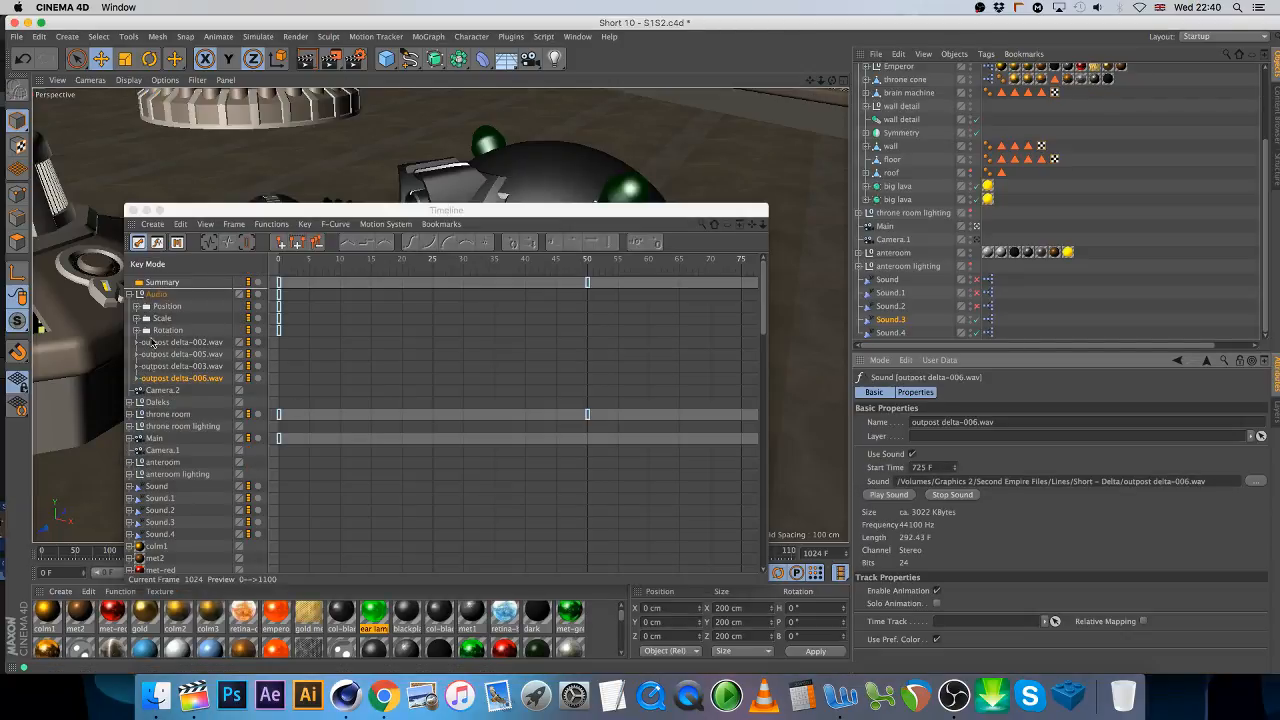
- Add a fifth Sound special track to the Audio object, below outpost delta-006.wav
{"action": "left_click", "coordinate": [160, 296]}
{"action": "right_click", "coordinate": [164, 296]}
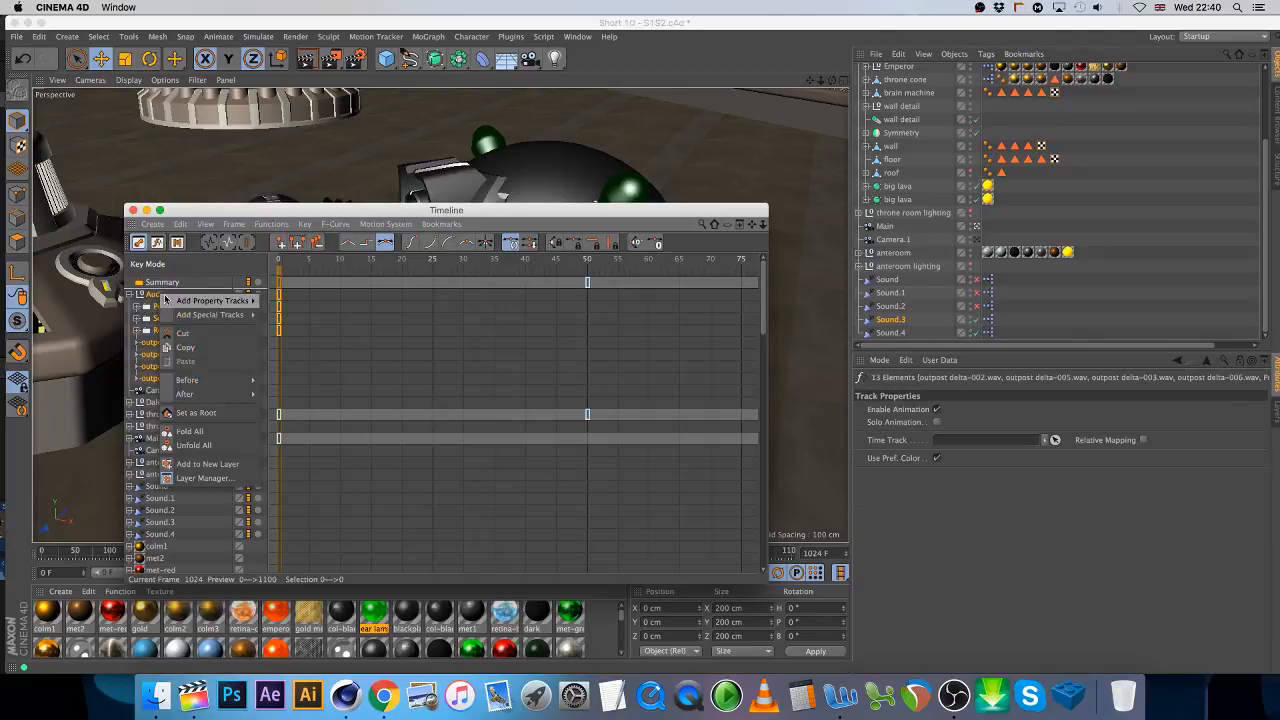
{"action": "mouse_move", "coordinate": [228, 315]}
{"action": "left_click", "coordinate": [270, 384]}
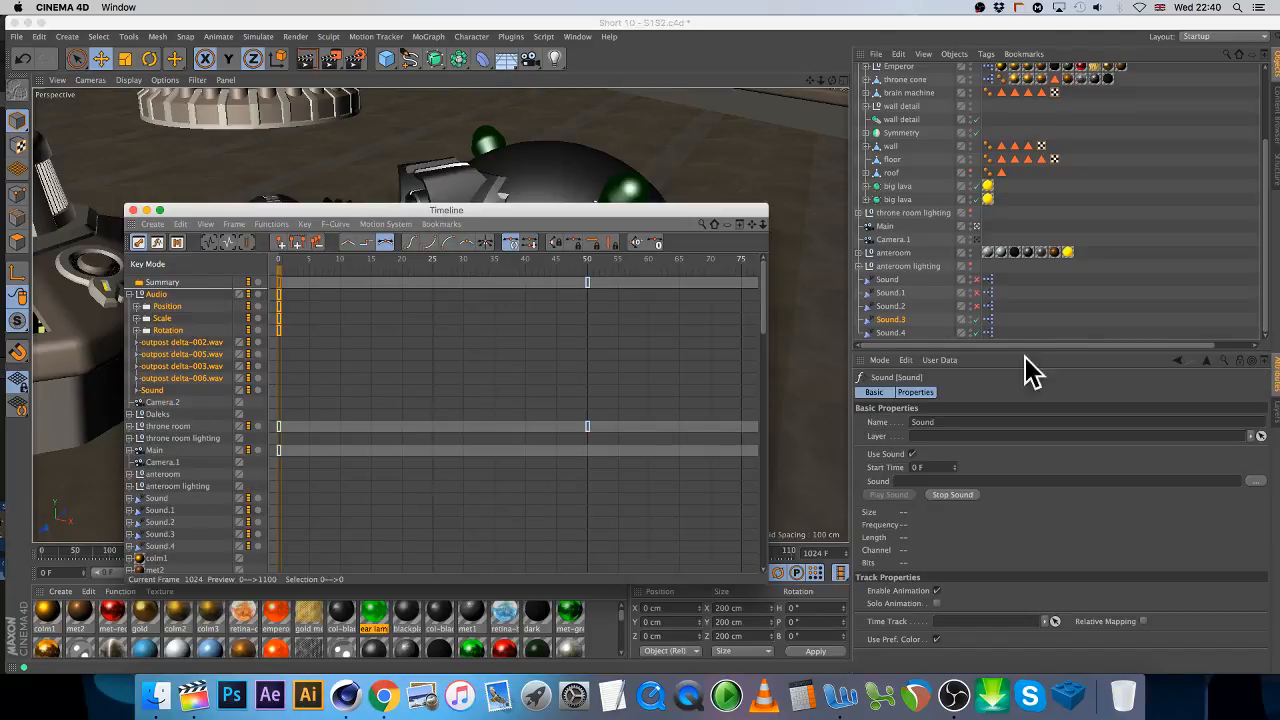
- Set the fifth sound track's start time to 1010 F, matching the start offset of the Sound.4 effector
{"action": "left_click", "coordinate": [901, 333]}
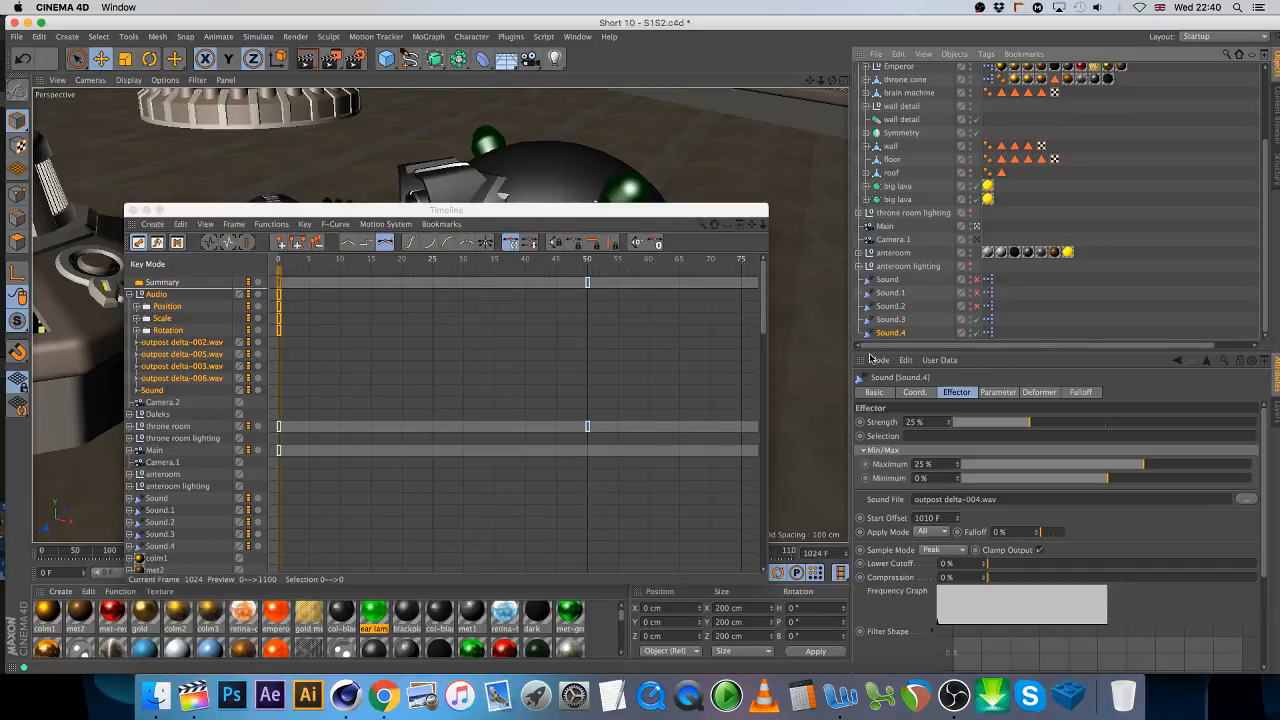
{"action": "left_click", "coordinate": [140, 392]}
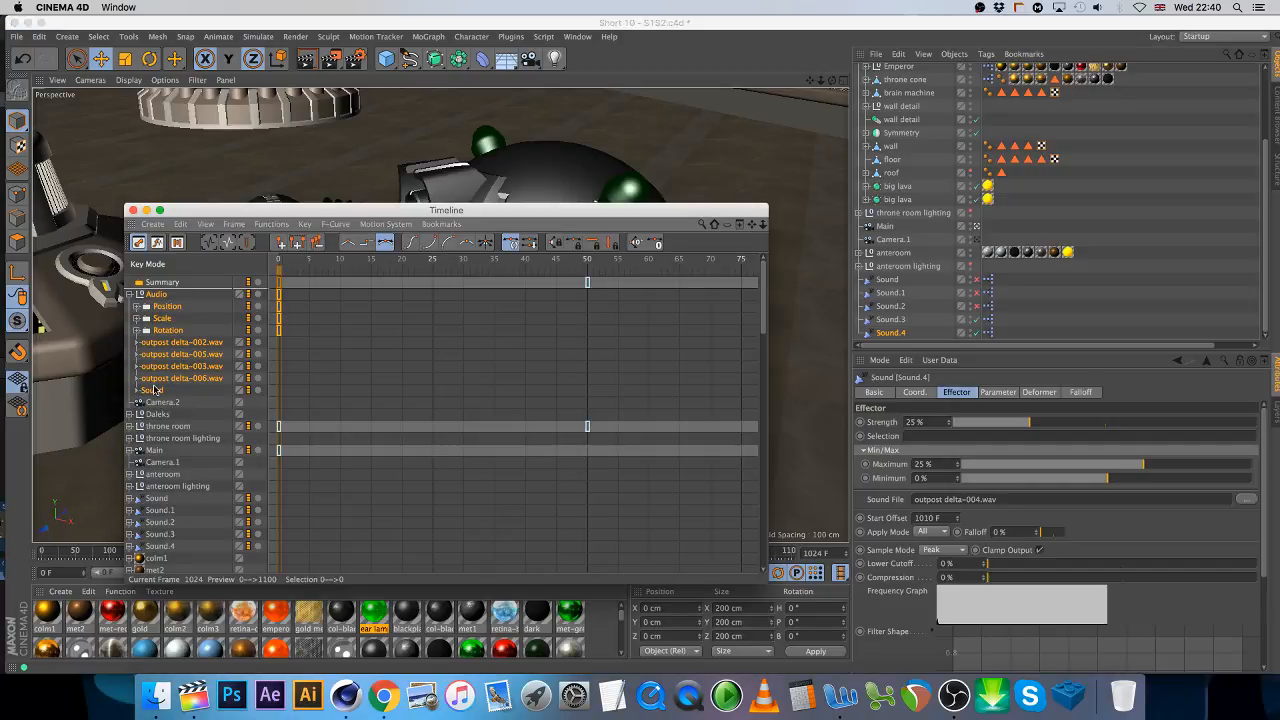
{"action": "left_click", "coordinate": [897, 333]}
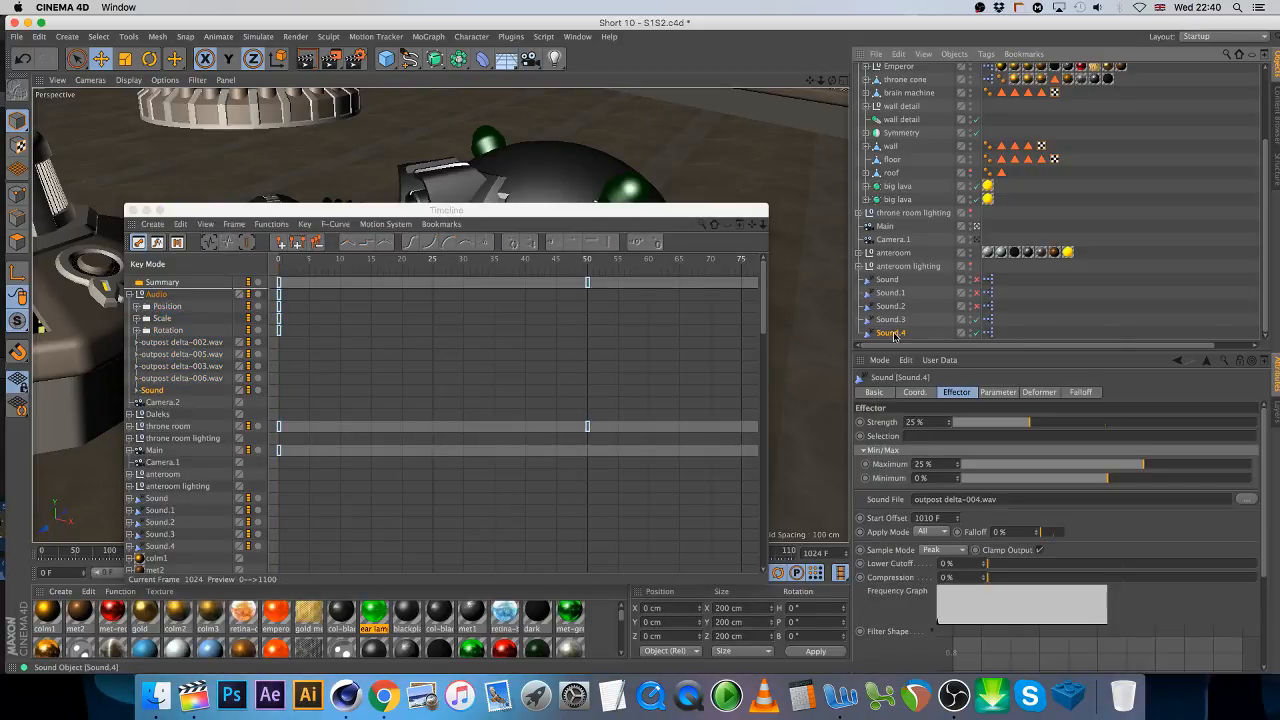
{"action": "left_click", "coordinate": [156, 392]}
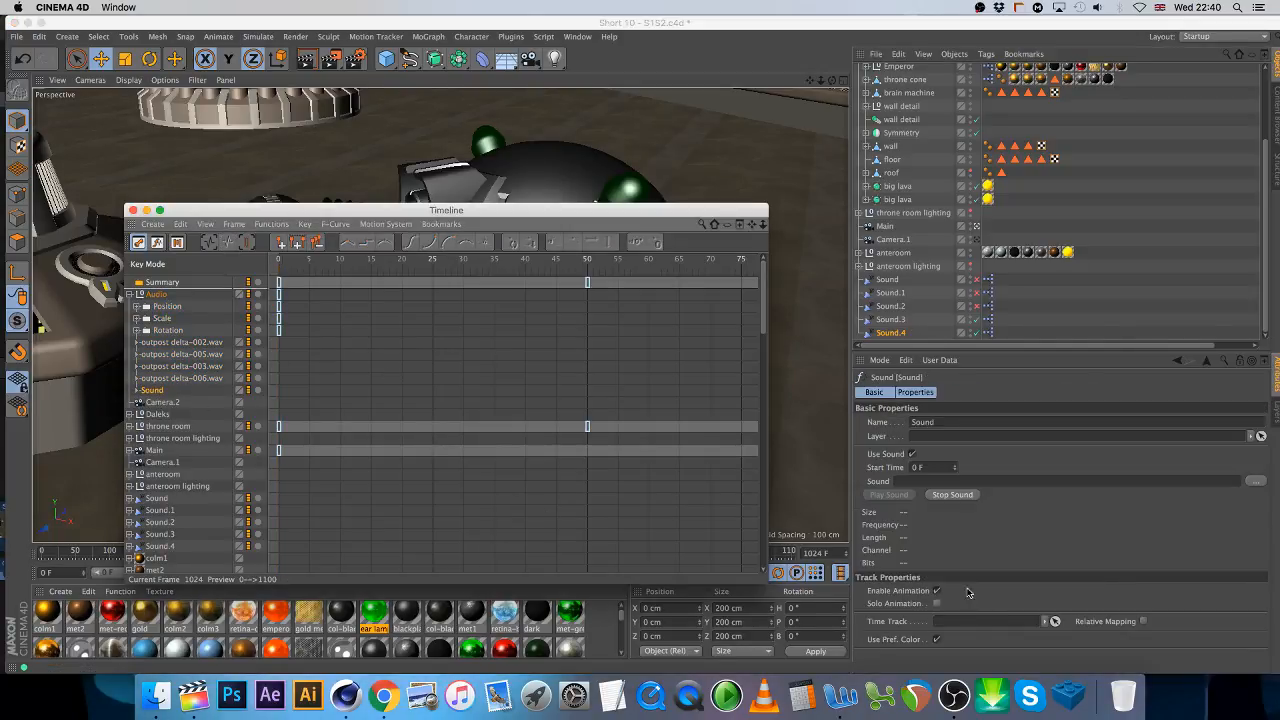
{"action": "left_click", "coordinate": [829, 452]}
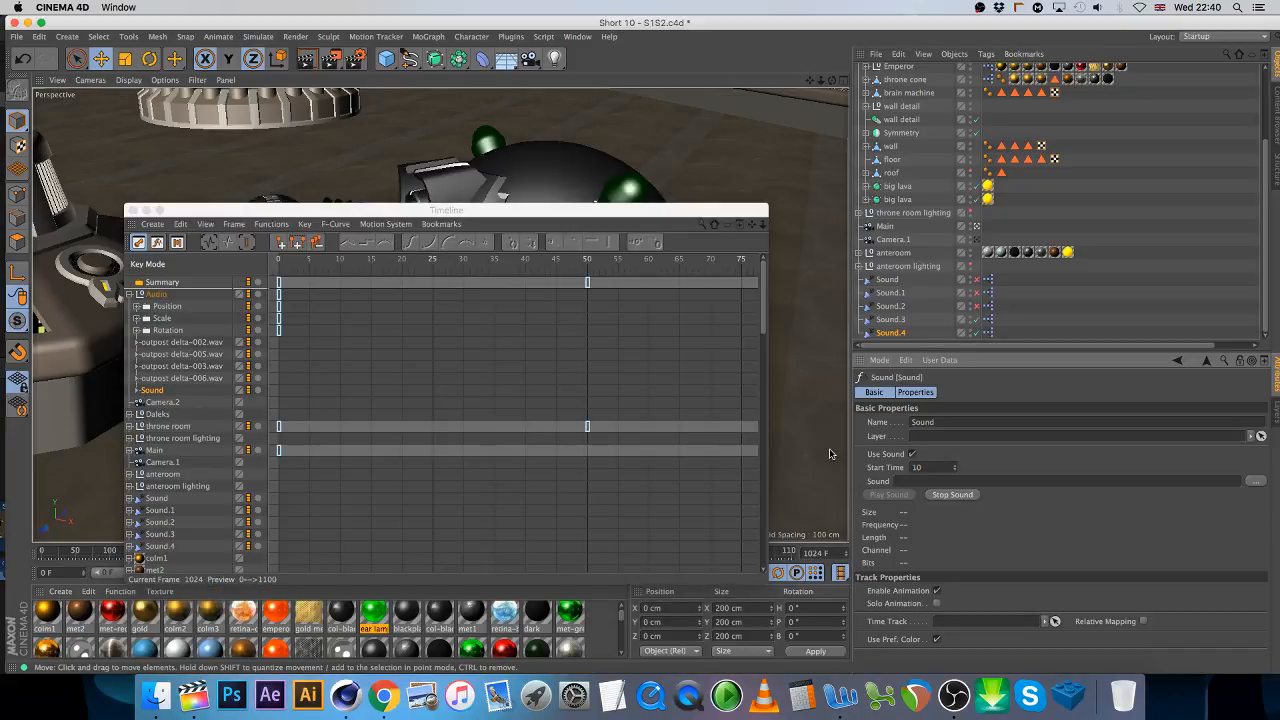
- Load the Sound.4 effector's file, outpost delta-004.wav, into the fifth sound track and close the Timeline
{"action": "left_click", "coordinate": [893, 333]}
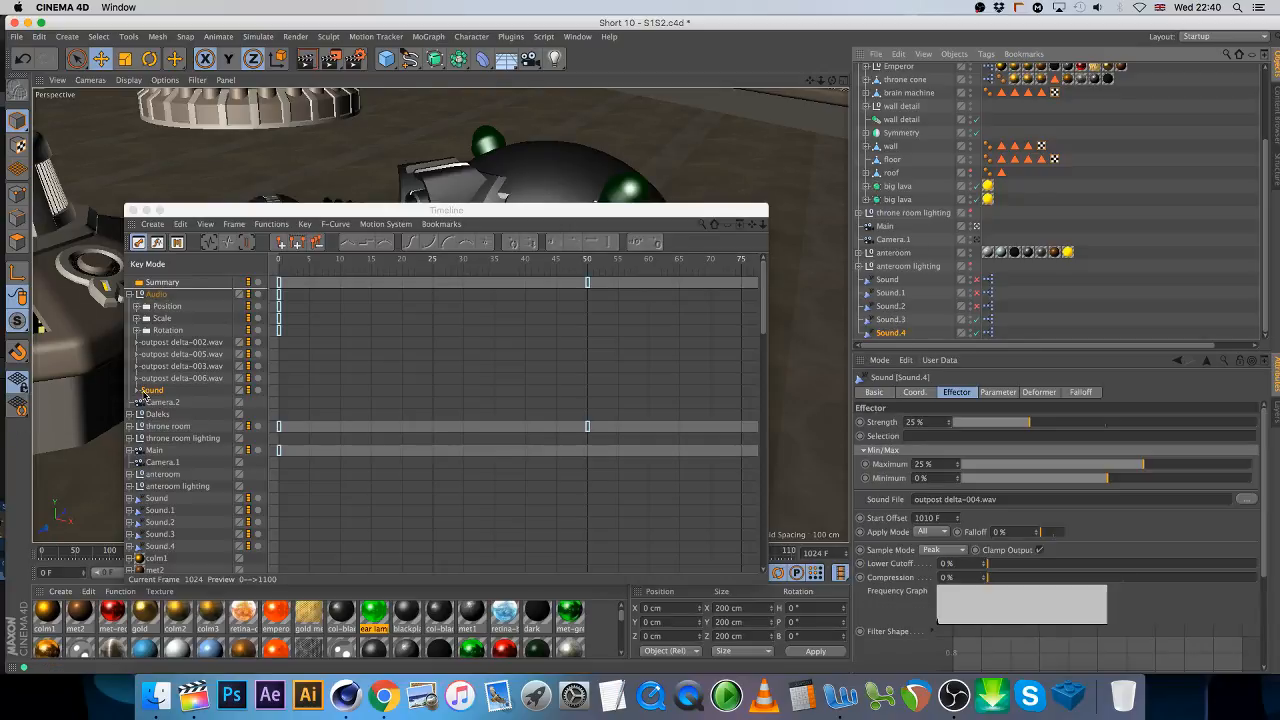
{"action": "left_click", "coordinate": [146, 391]}
{"action": "left_click", "coordinate": [1258, 481]}
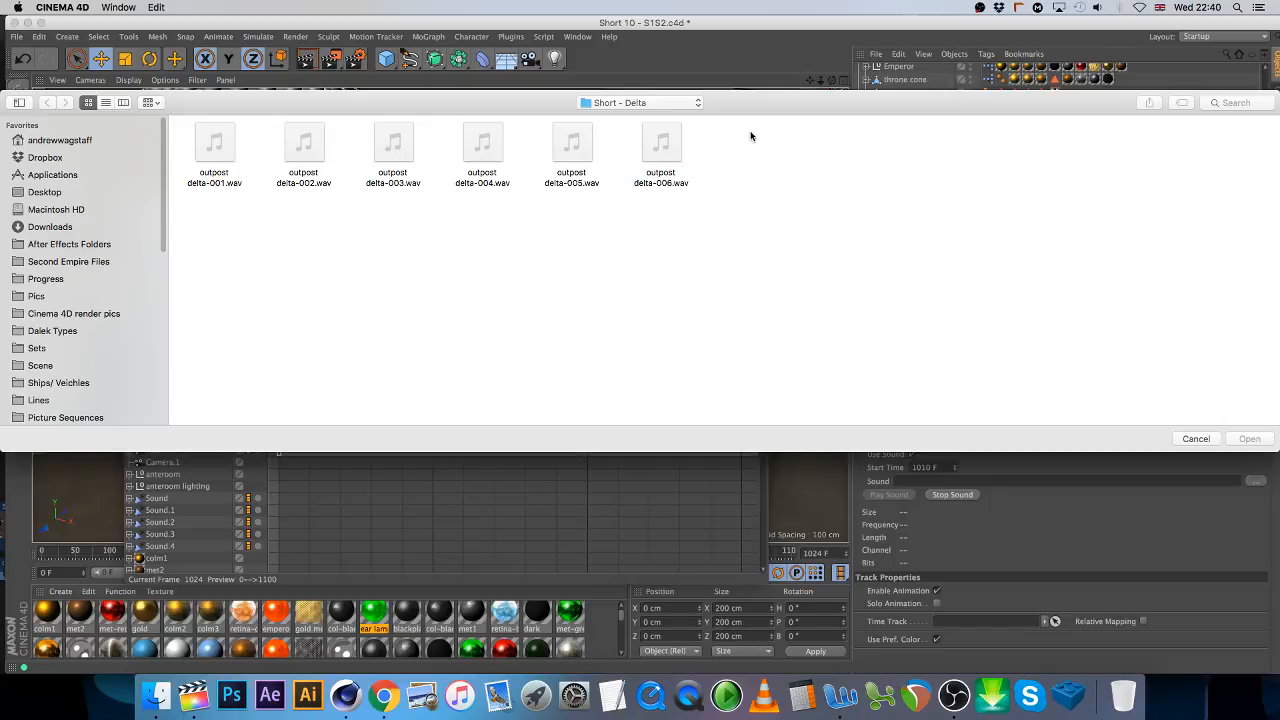
{"action": "left_click_drag", "start_coordinate": [738, 99], "coordinate": [809, 380]}
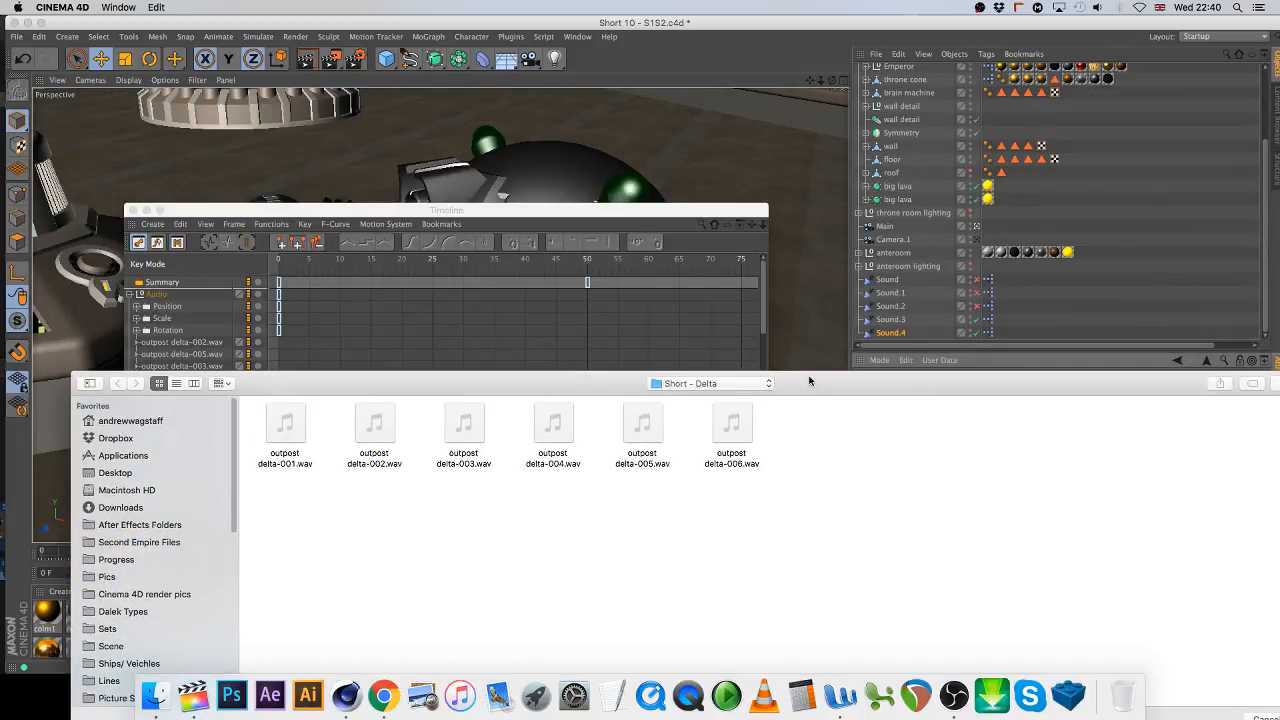
{"action": "double_click", "coordinate": [555, 440]}
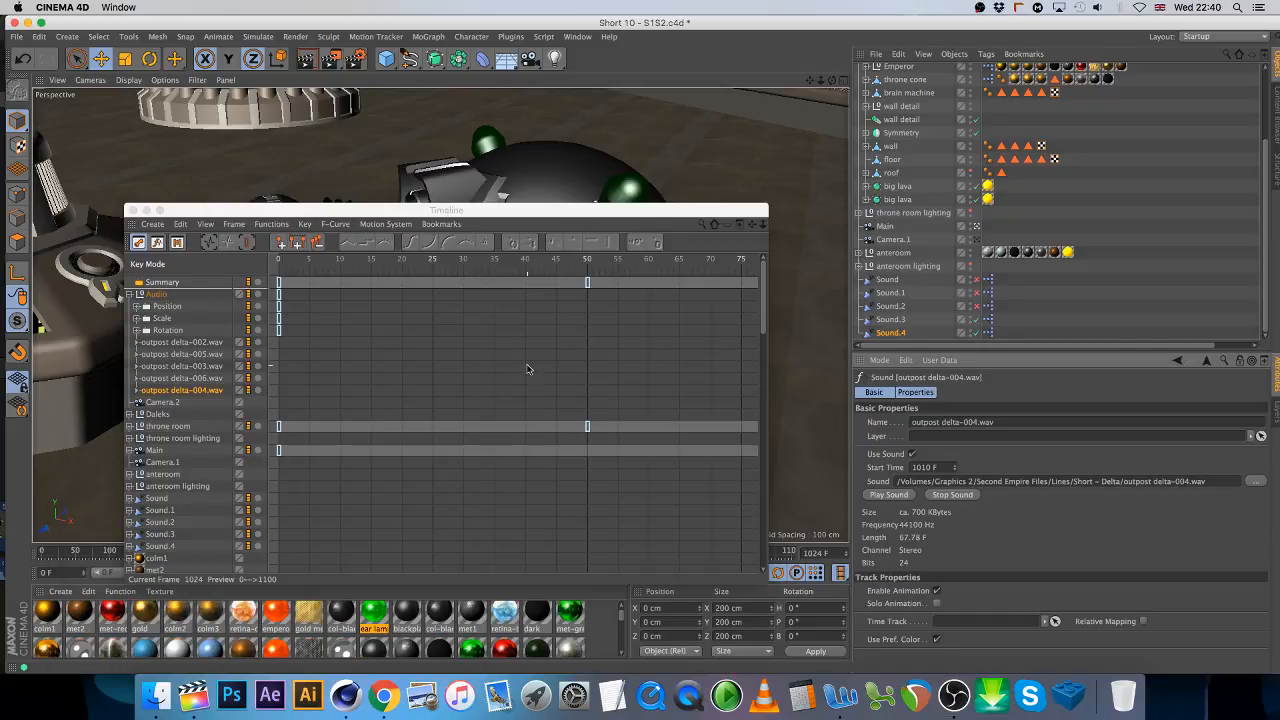
{"action": "left_click", "coordinate": [134, 211]}
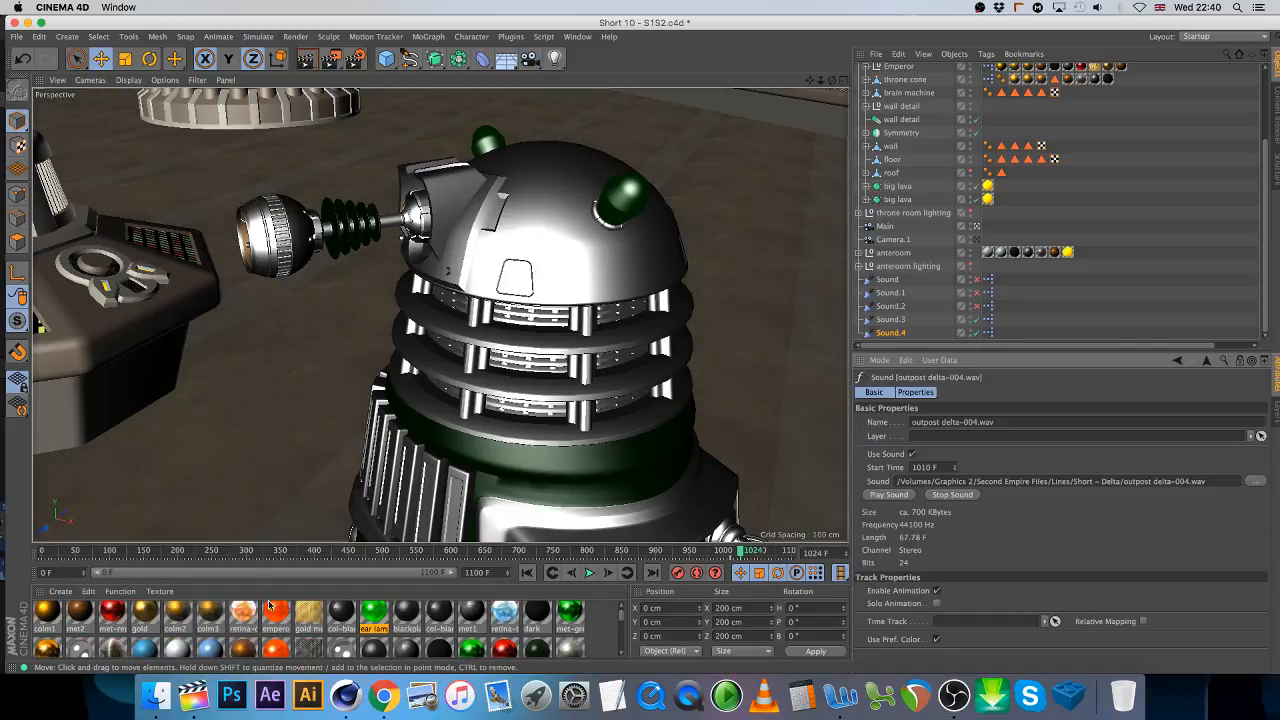
- Scrub the animation and step frame by frame around frame 400 to examine where the camera shot changes
{"action": "left_click_drag", "start_coordinate": [253, 556], "coordinate": [362, 554]}
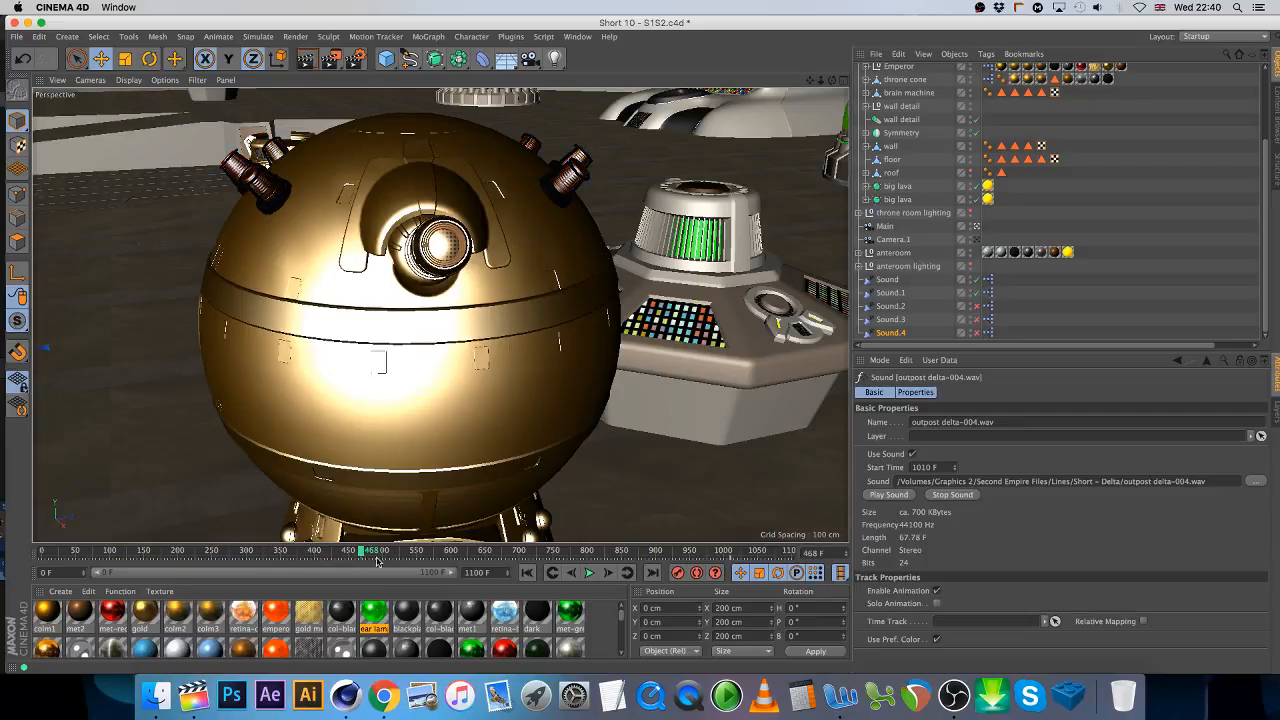
{"action": "left_click", "coordinate": [326, 552]}
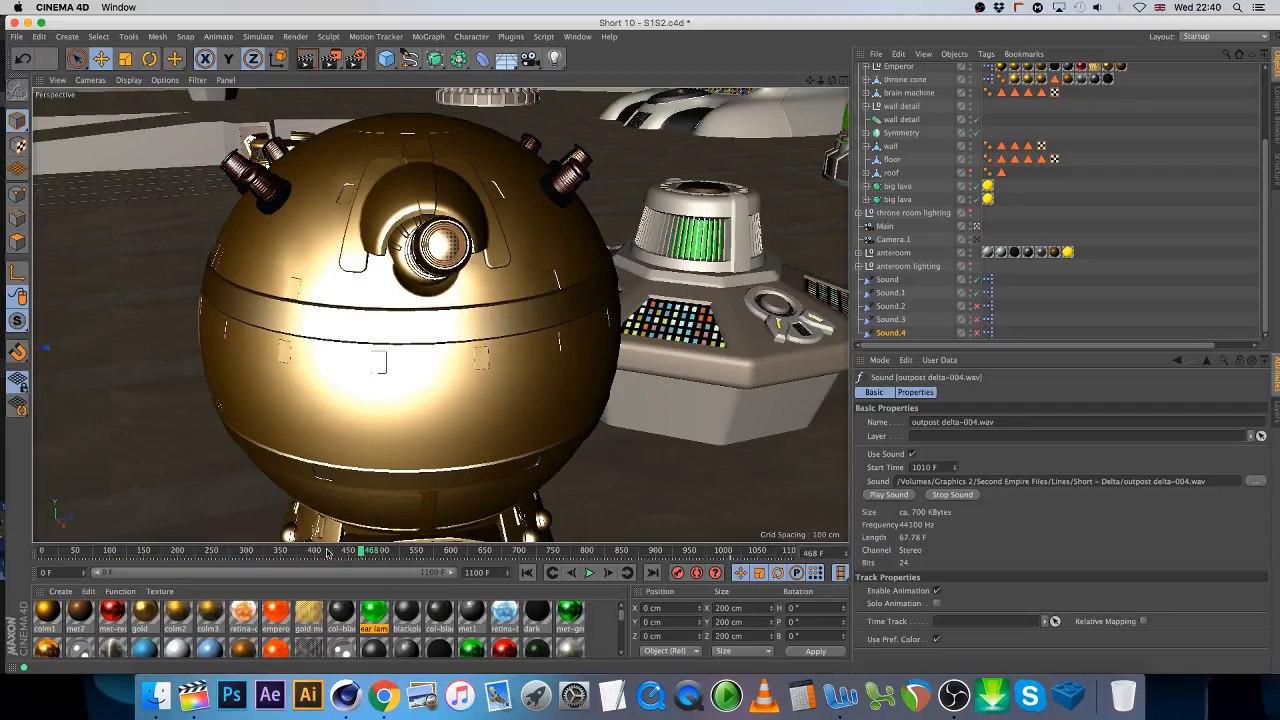
{"action": "left_click", "coordinate": [571, 572]}
{"action": "left_click", "coordinate": [571, 572]}
{"action": "left_click", "coordinate": [571, 572]}
{"action": "left_click", "coordinate": [571, 572]}
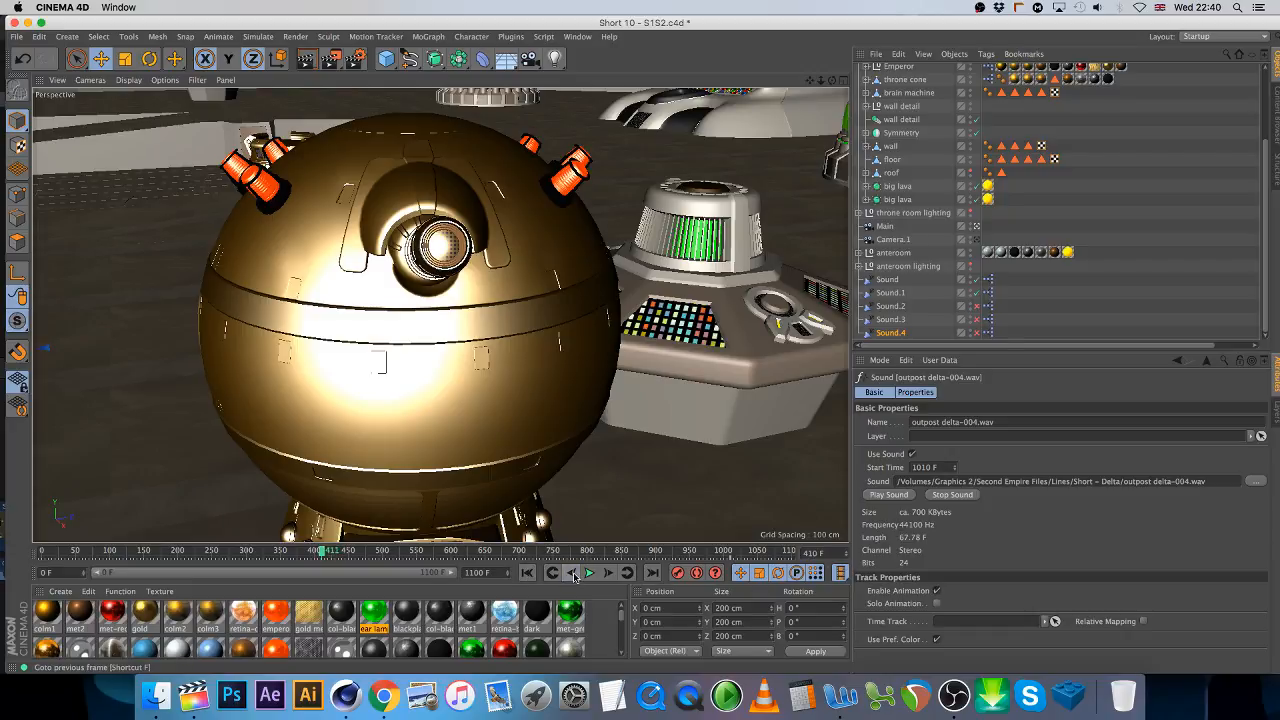
{"action": "left_click", "coordinate": [571, 572]}
{"action": "left_click", "coordinate": [571, 572]}
{"action": "left_click", "coordinate": [571, 572]}
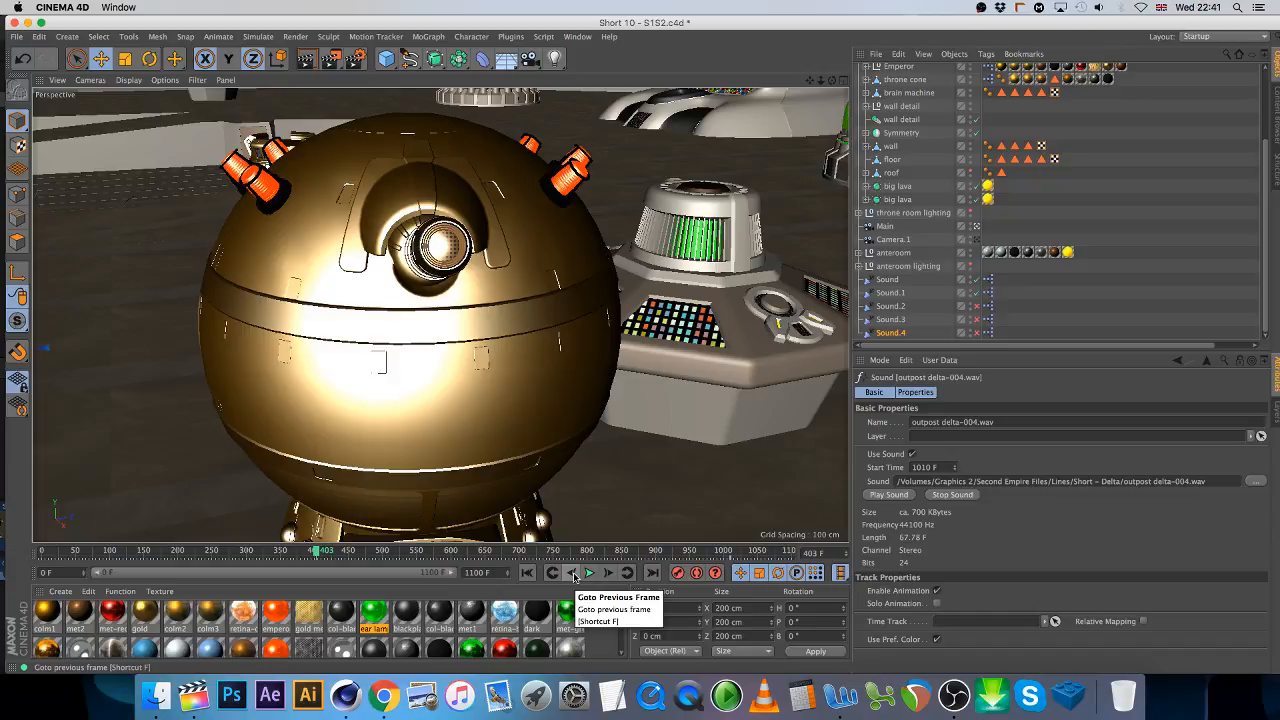
{"action": "left_click", "coordinate": [573, 573]}
{"action": "left_click", "coordinate": [573, 573]}
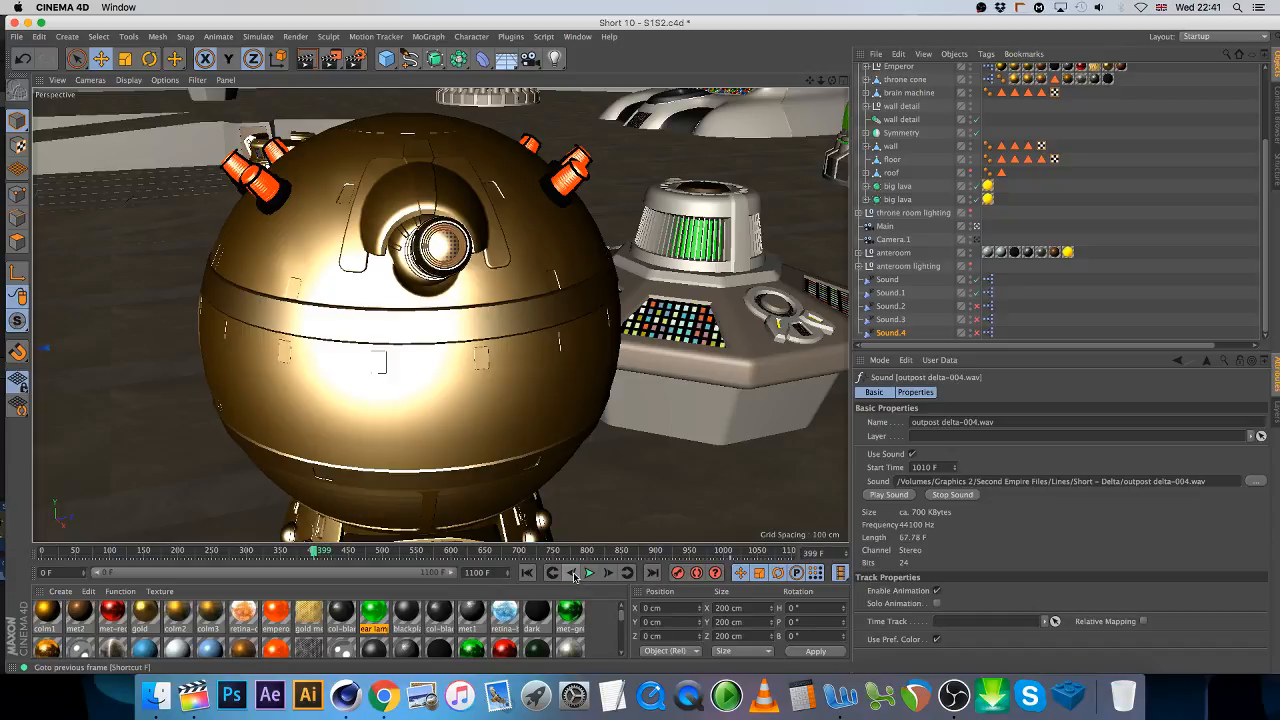
{"action": "left_click", "coordinate": [573, 573]}
{"action": "left_click", "coordinate": [573, 573]}
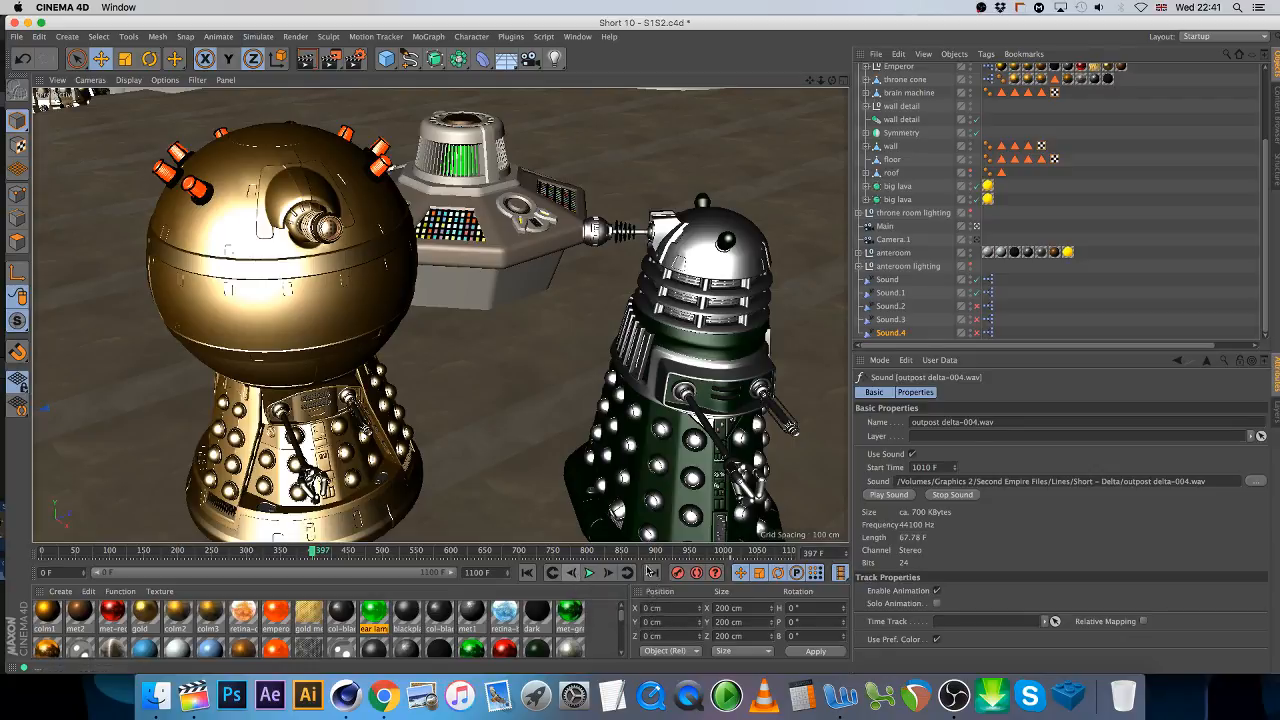
{"action": "left_click", "coordinate": [608, 575]}
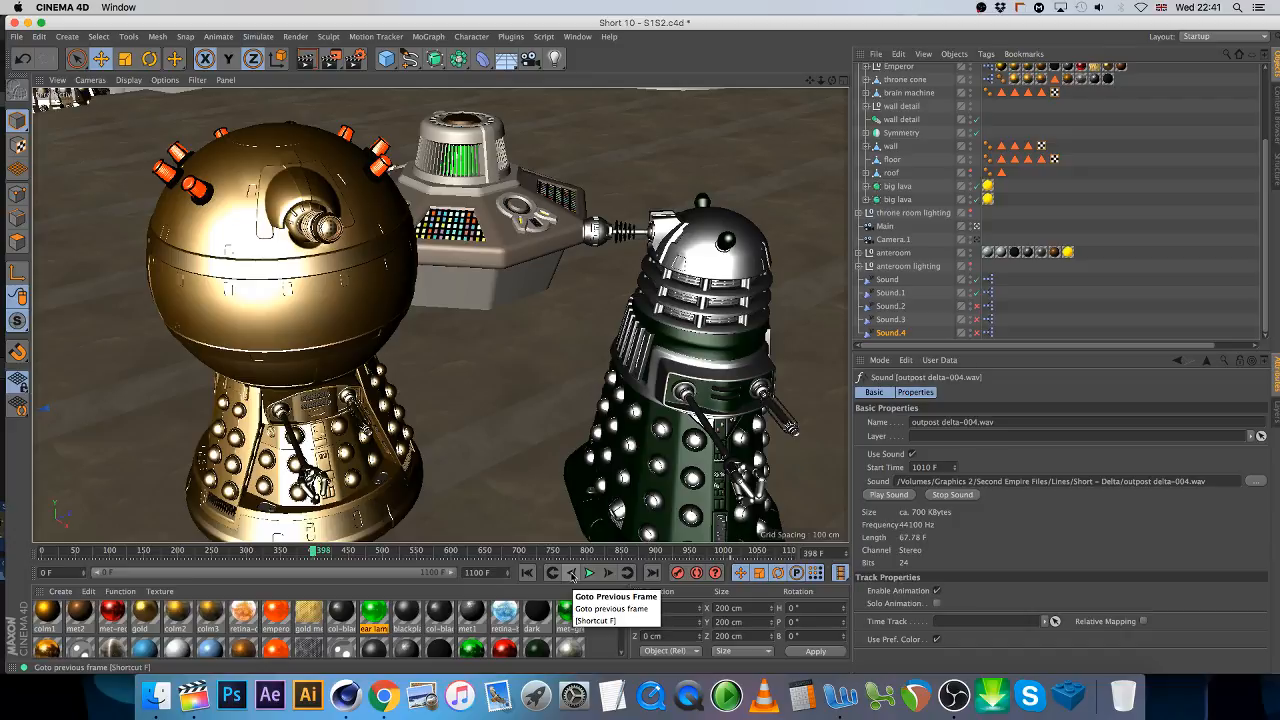
{"action": "left_click", "coordinate": [571, 576]}
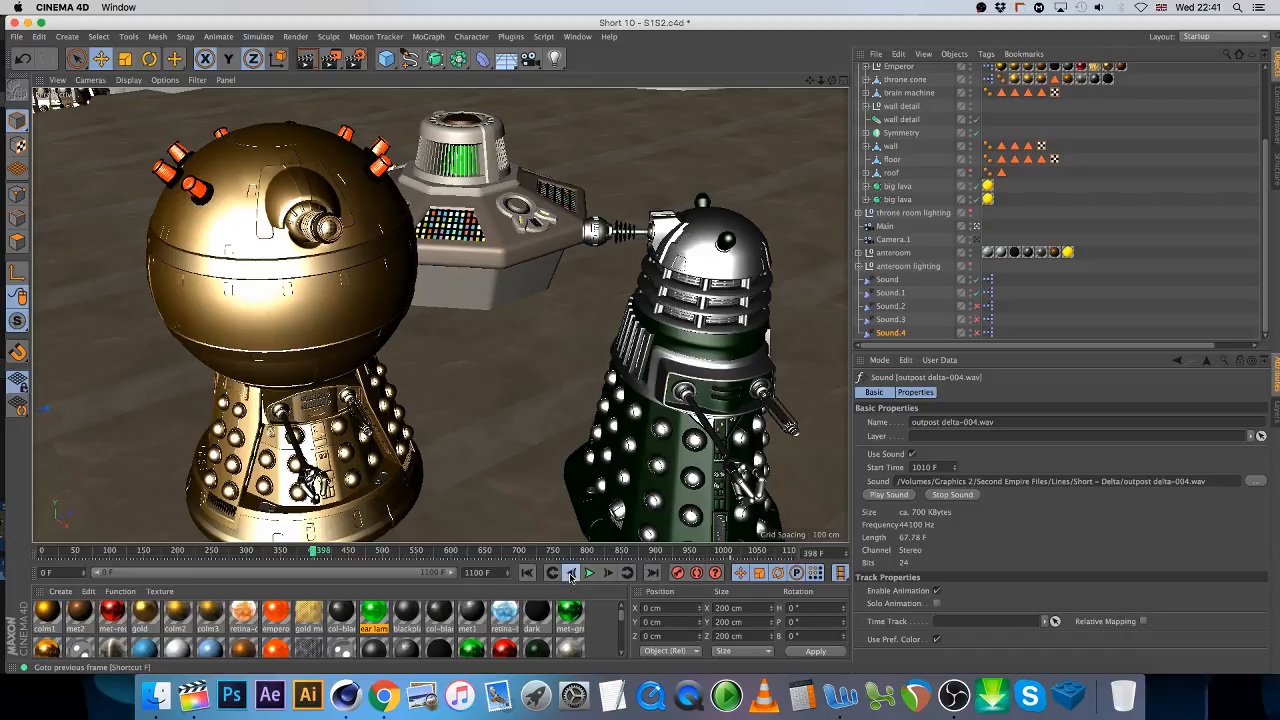
- Move the Main camera's shot-change keys near frame 397 earlier, so that the cut falls at frames 390 to 391
{"action": "left_click", "coordinate": [571, 576]}
{"action": "left_click", "coordinate": [571, 576]}
{"action": "left_click", "coordinate": [571, 576]}
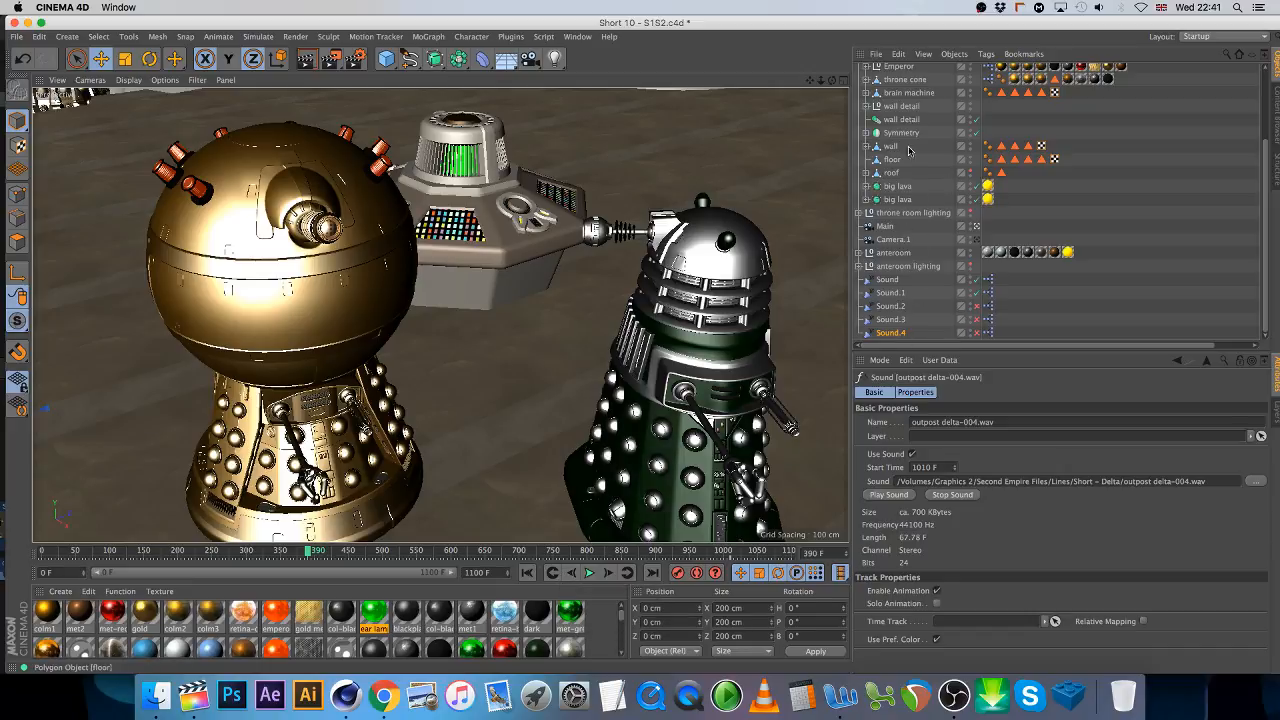
{"action": "left_click", "coordinate": [887, 227]}
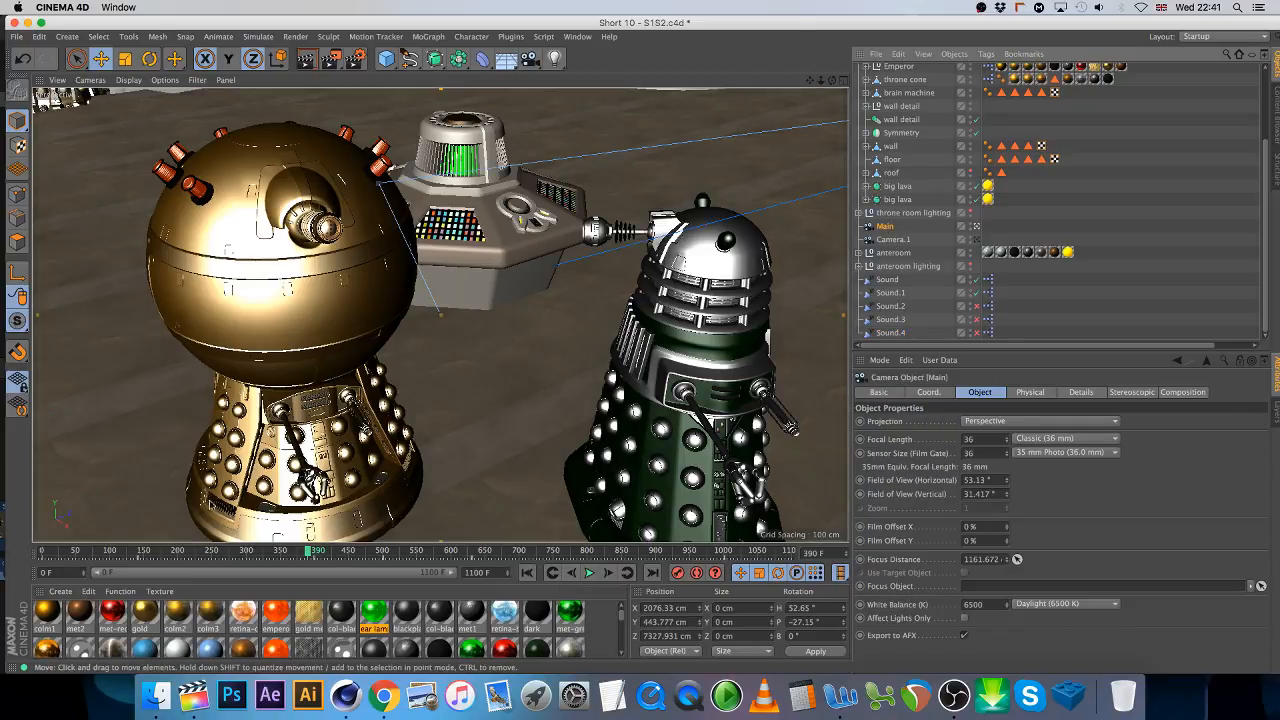
{"action": "left_click_drag", "start_coordinate": [103, 572], "coordinate": [249, 574]}
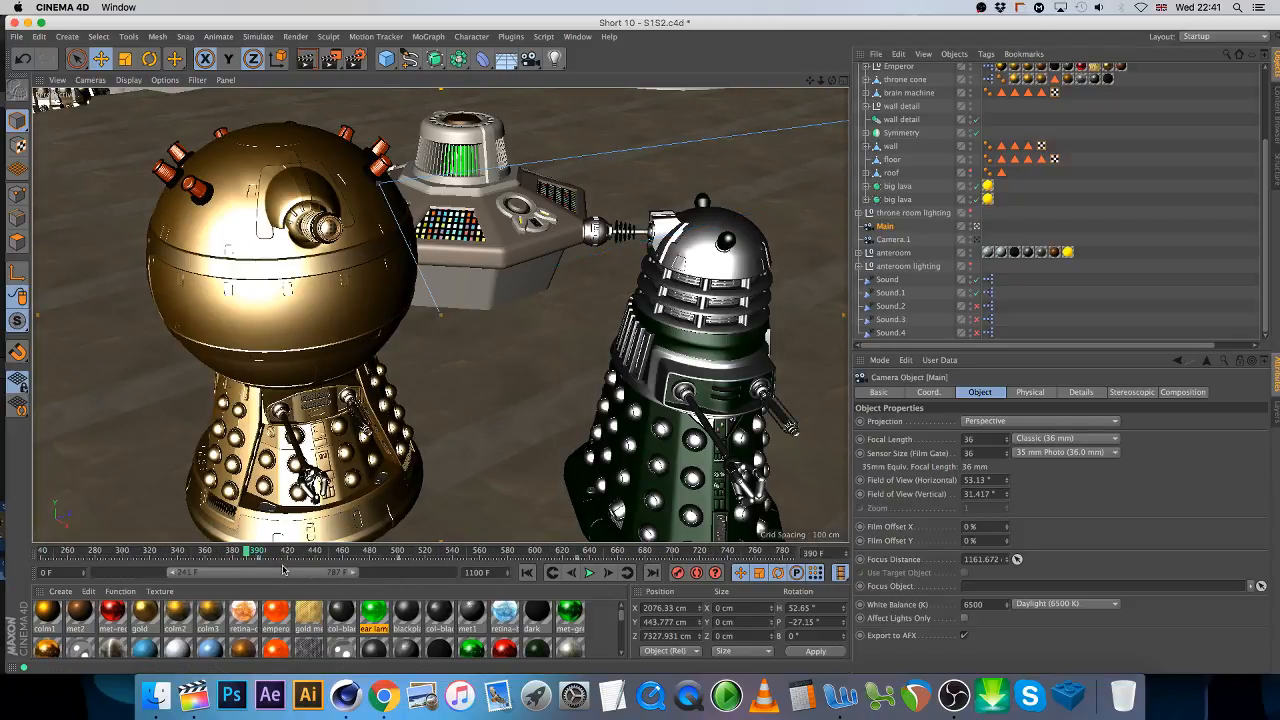
{"action": "left_click_drag", "start_coordinate": [350, 576], "coordinate": [259, 573]}
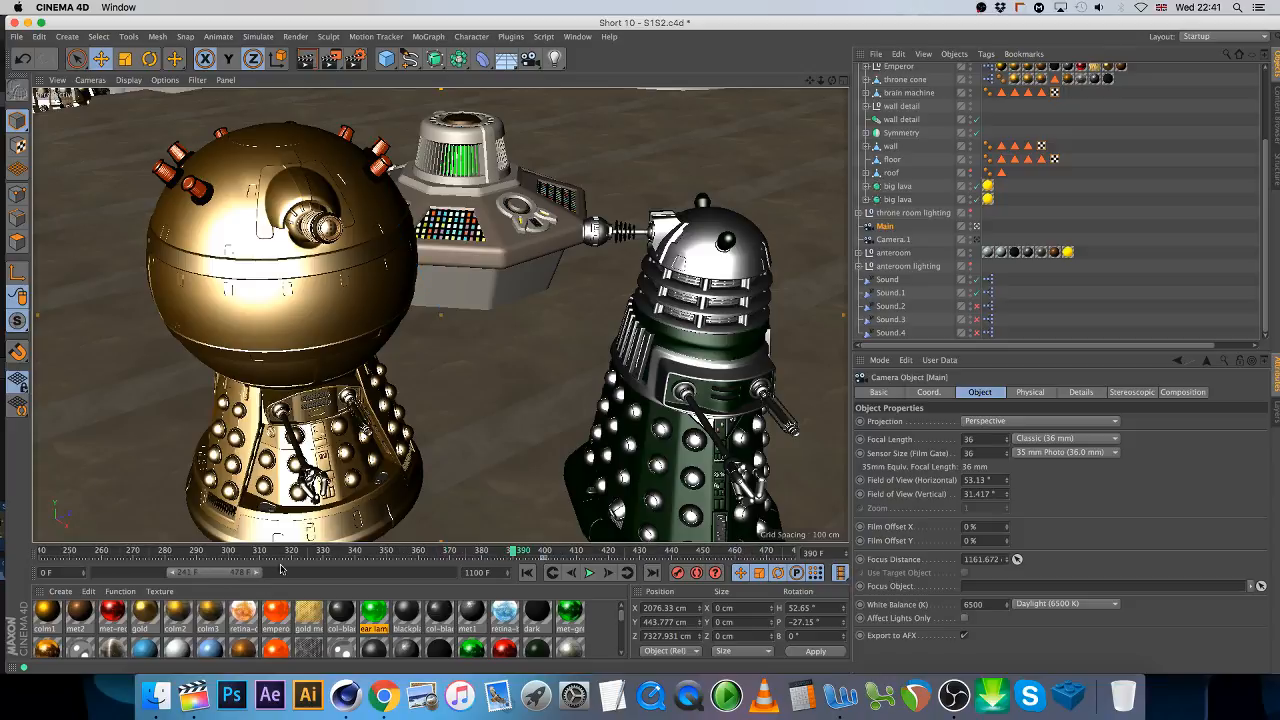
{"action": "left_click", "coordinate": [520, 558]}
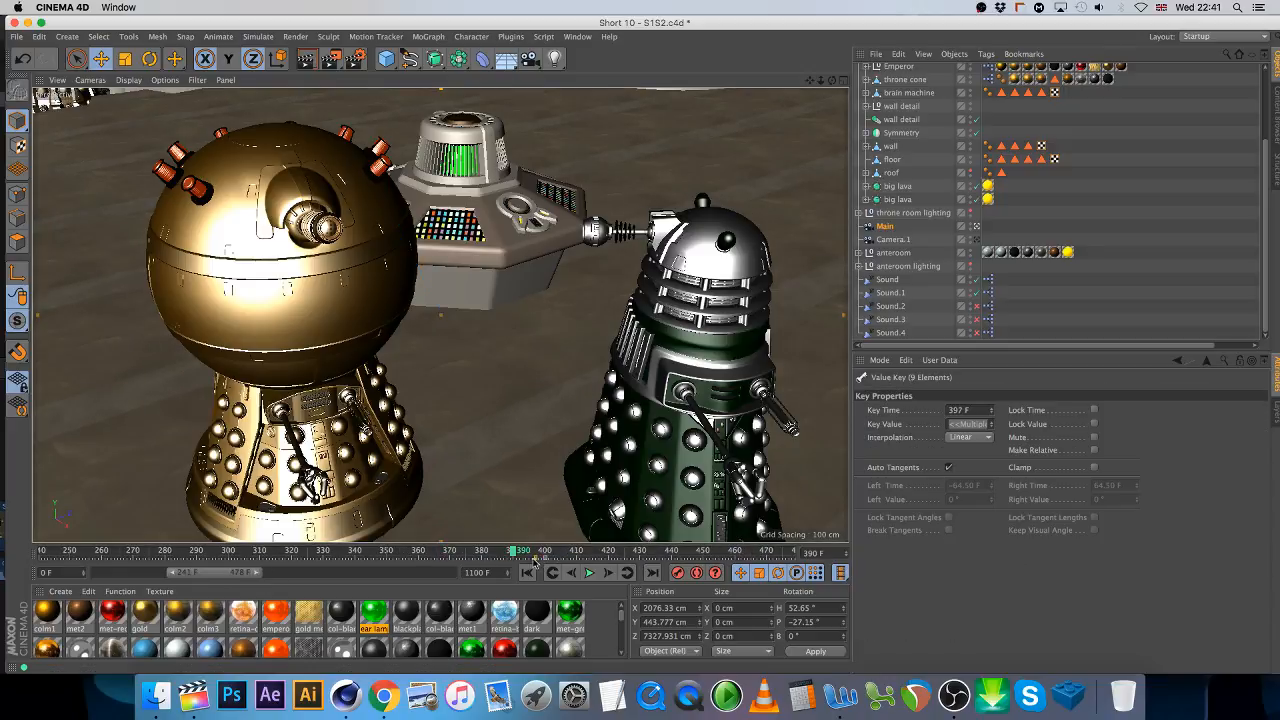
{"action": "mouse_move", "coordinate": [514, 563]}
{"action": "left_mouse_down"}
{"action": "mouse_move", "coordinate": [544, 561]}
{"action": "mouse_move", "coordinate": [522, 565]}
{"action": "left_mouse_up"}
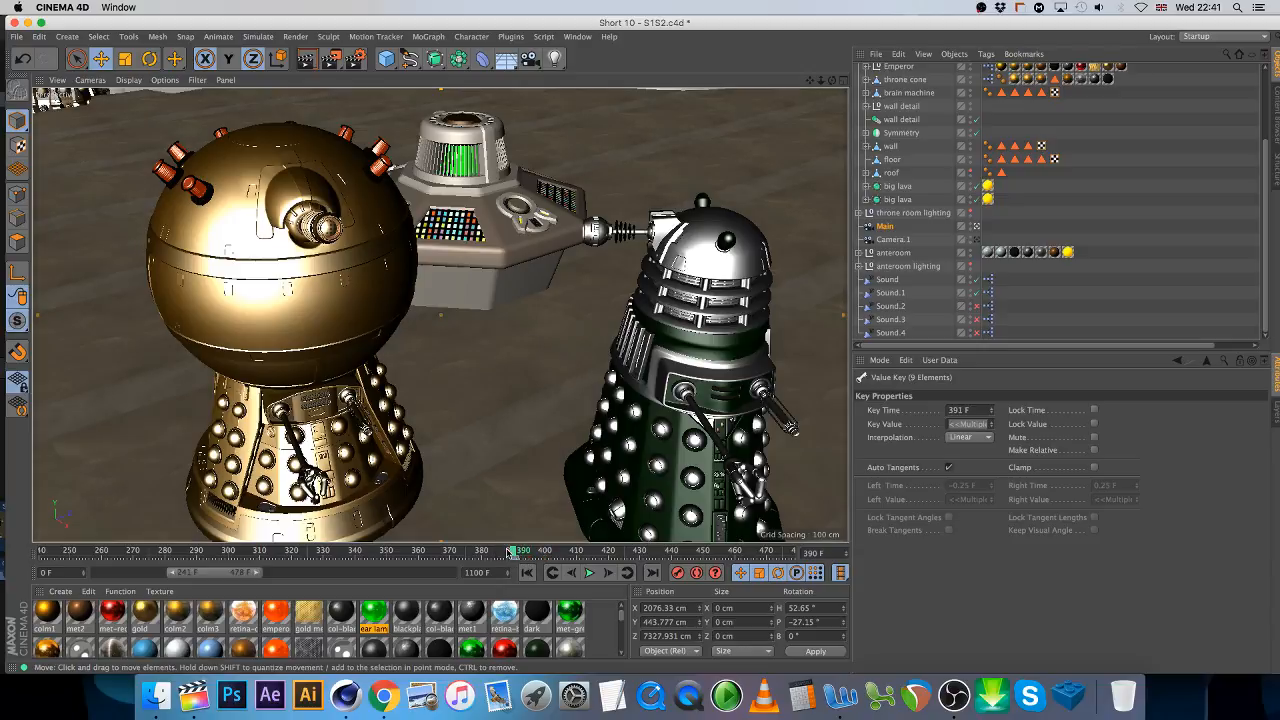
- Scrub to frame 409 to check the new camera cut and restore the visible timeline range to 0–1100 F
{"action": "left_click_drag", "start_coordinate": [516, 554], "coordinate": [573, 555]}
{"action": "left_click_drag", "start_coordinate": [258, 572], "coordinate": [455, 575]}
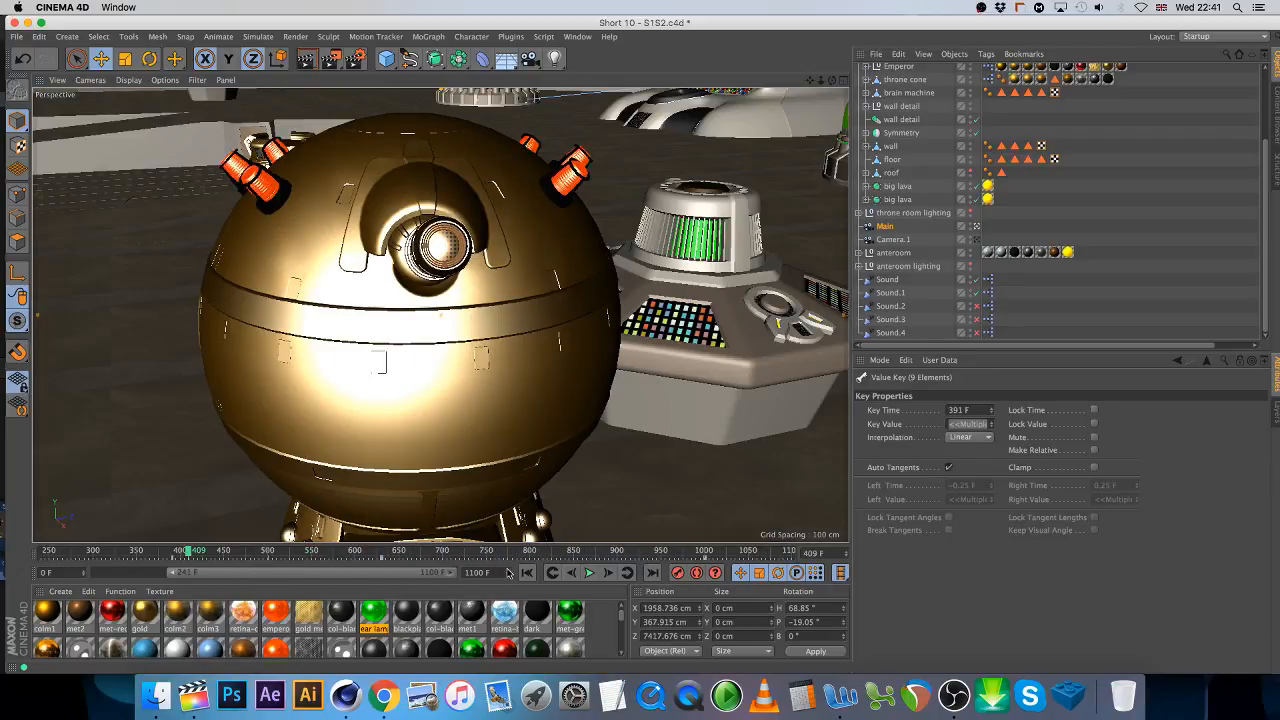
{"action": "left_click_drag", "start_coordinate": [170, 576], "coordinate": [95, 575]}
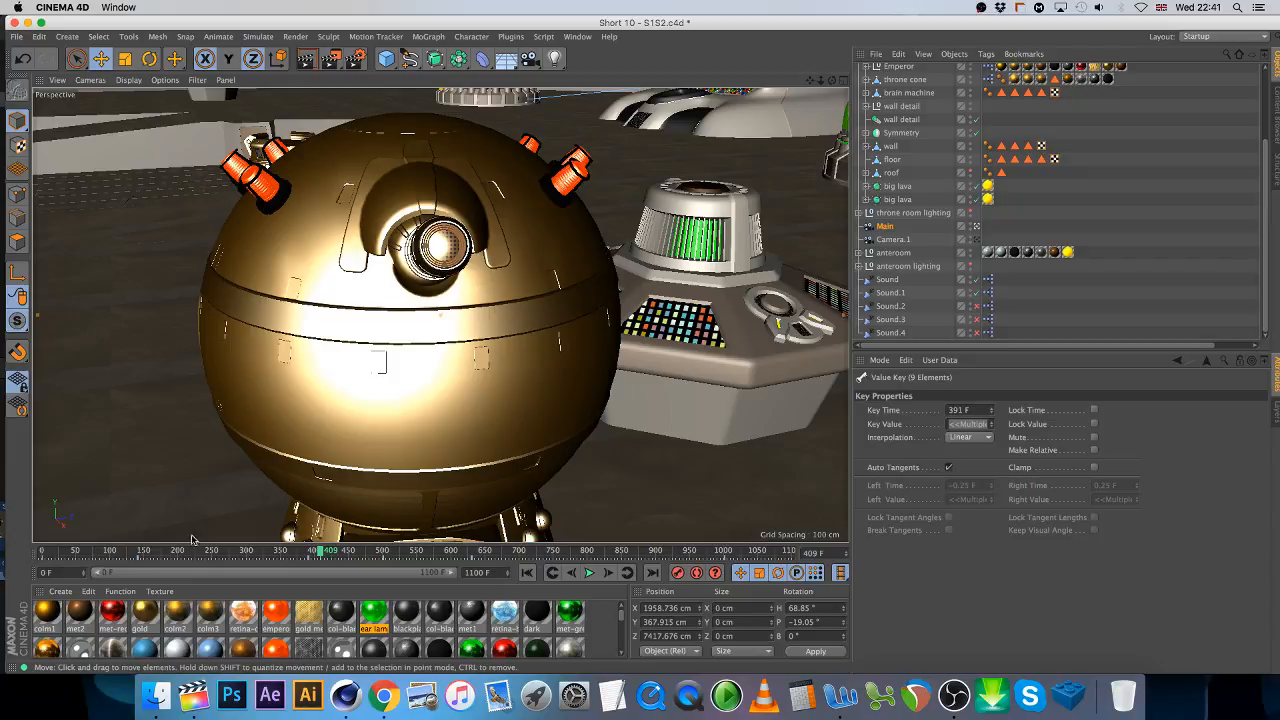
- Save the S1S2 scene and render the full animation, frames 0 to 1100, to the Picture Viewer
{"action": "left_click", "coordinate": [1095, 272]}
{"action": "left_click", "coordinate": [16, 36]}
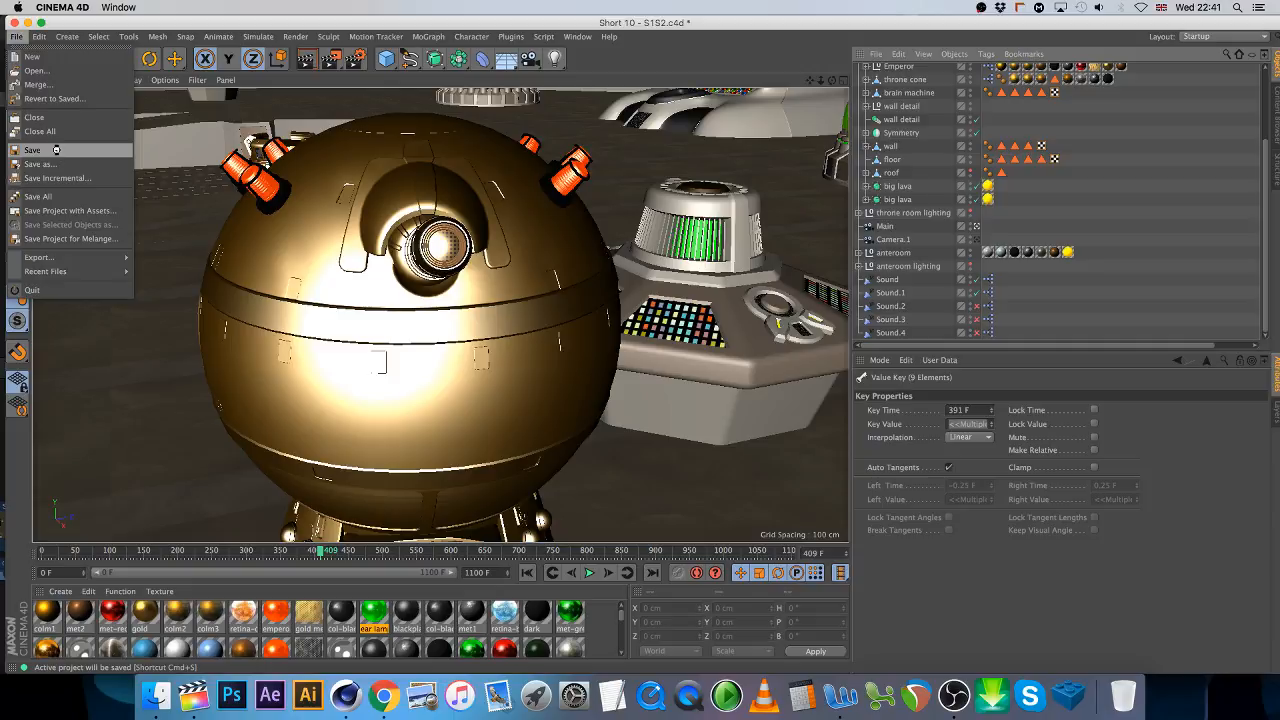
{"action": "left_click", "coordinate": [335, 63]}
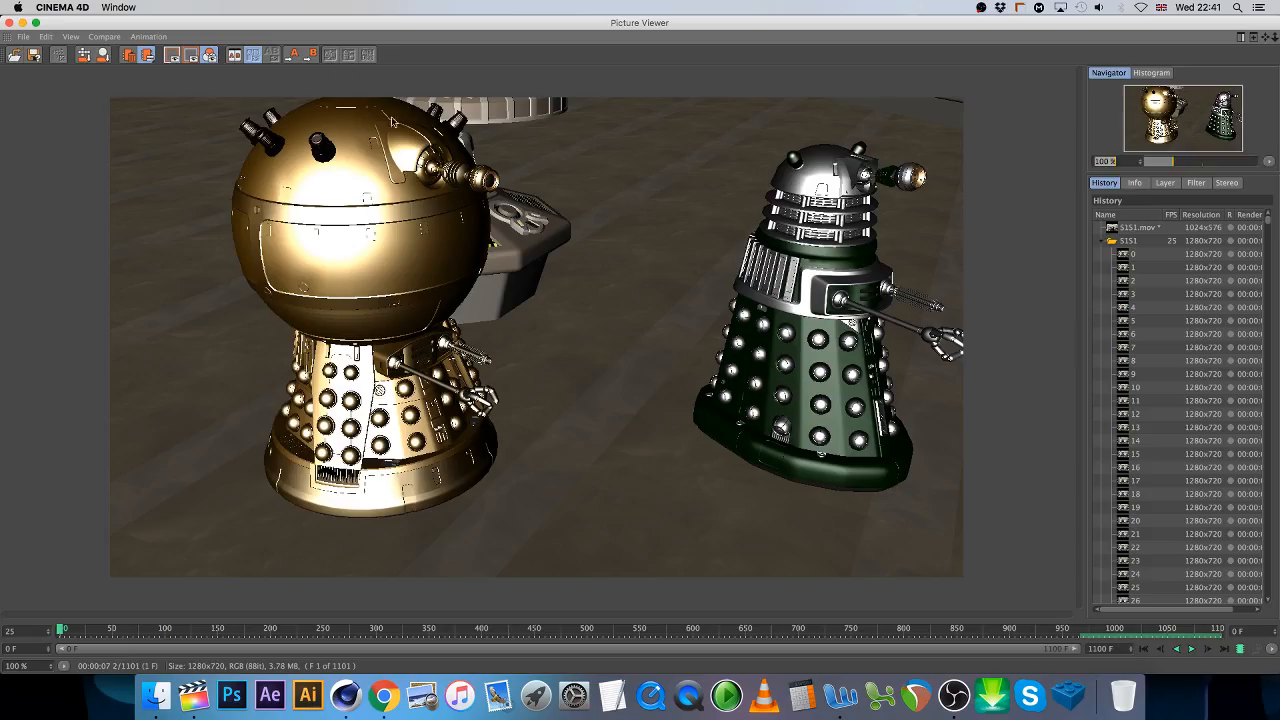
{"action": "left_click", "coordinate": [745, 238]}
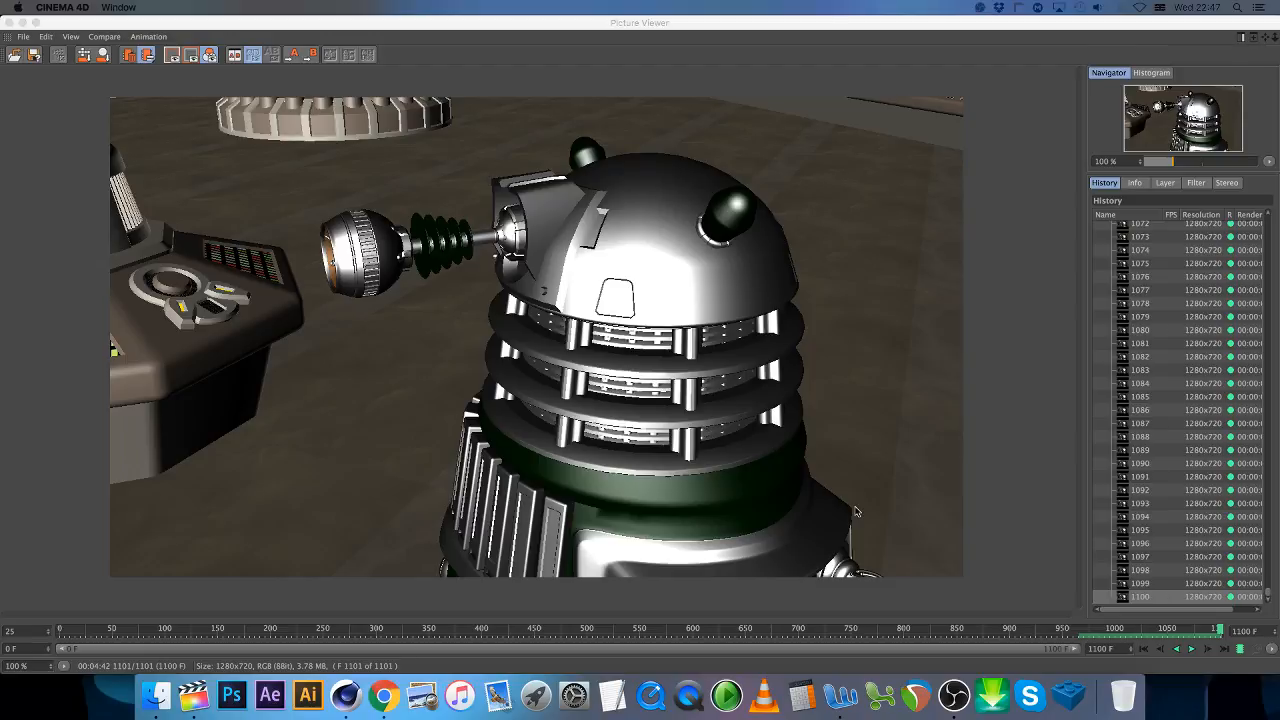
- Close the Picture Viewer and switch to the Short - Delta project in Final Cut Pro
{"action": "left_click", "coordinate": [9, 23]}
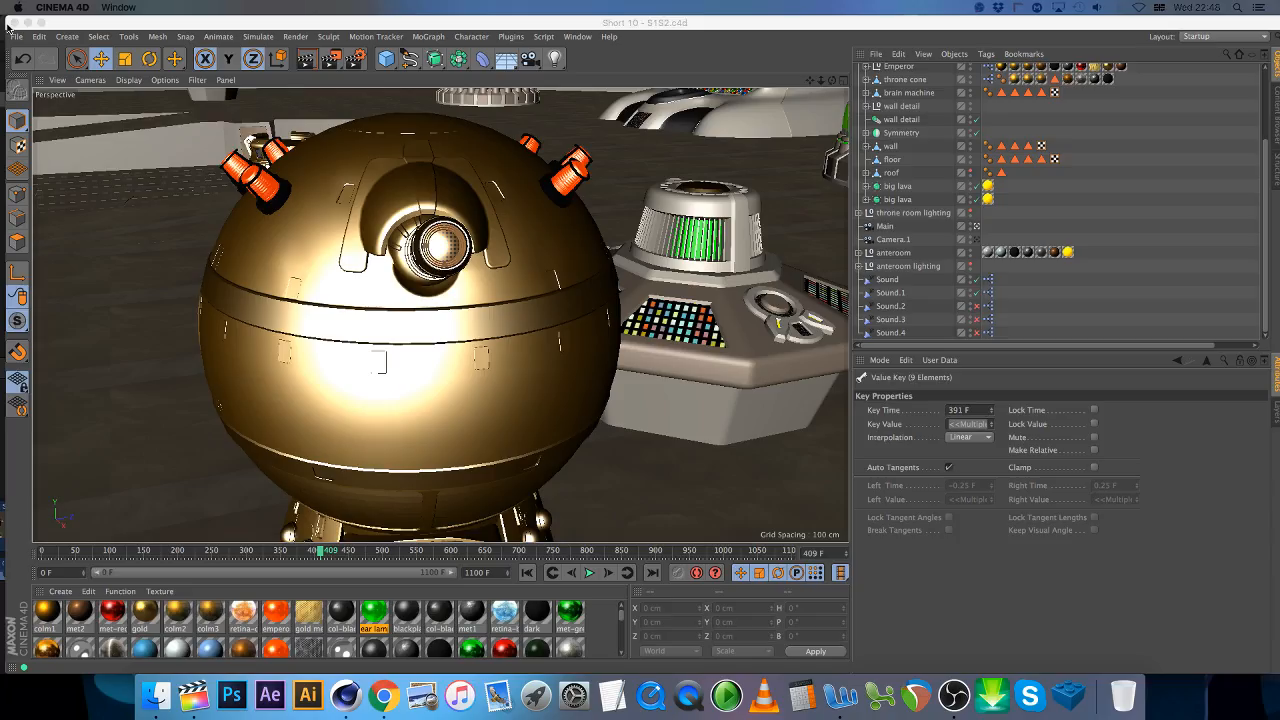
{"action": "left_click", "coordinate": [196, 700]}
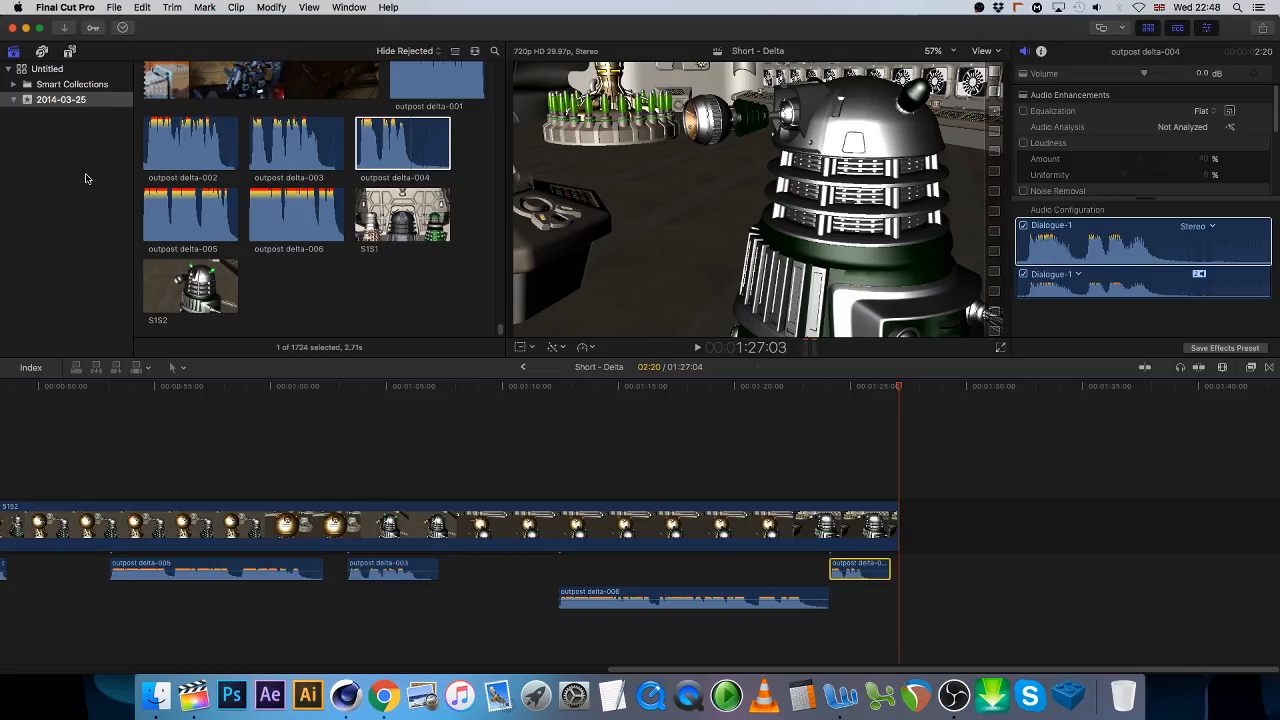
{"action": "key", "text": "super+a"}
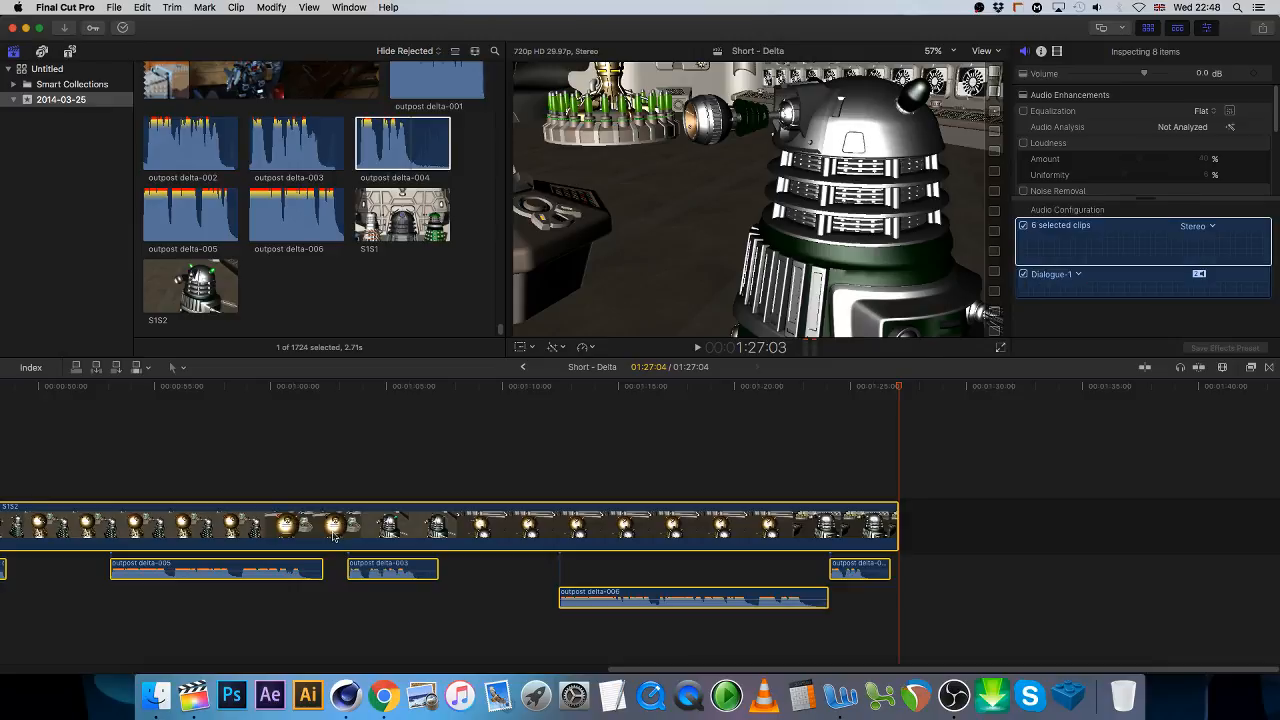
{"action": "key", "text": "Delete"}
{"action": "left_click", "coordinate": [155, 697]}
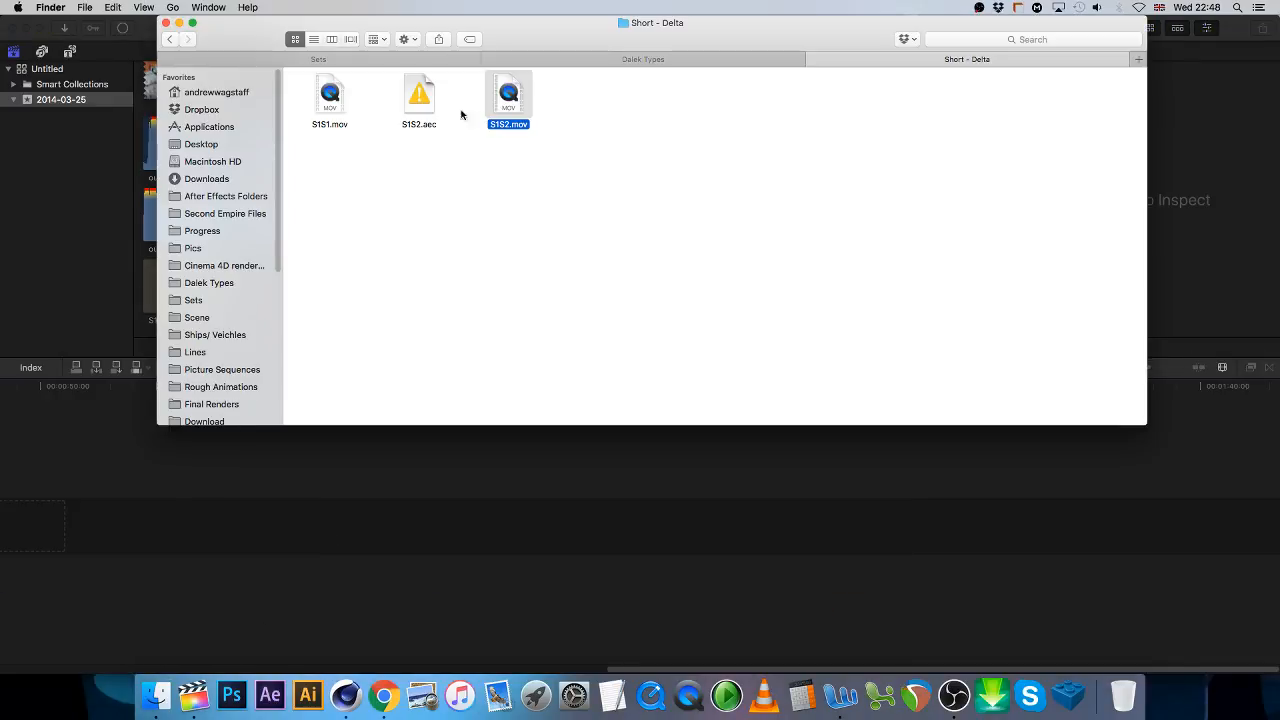
{"action": "left_click", "coordinate": [440, 505]}
{"action": "key", "text": "super+z"}
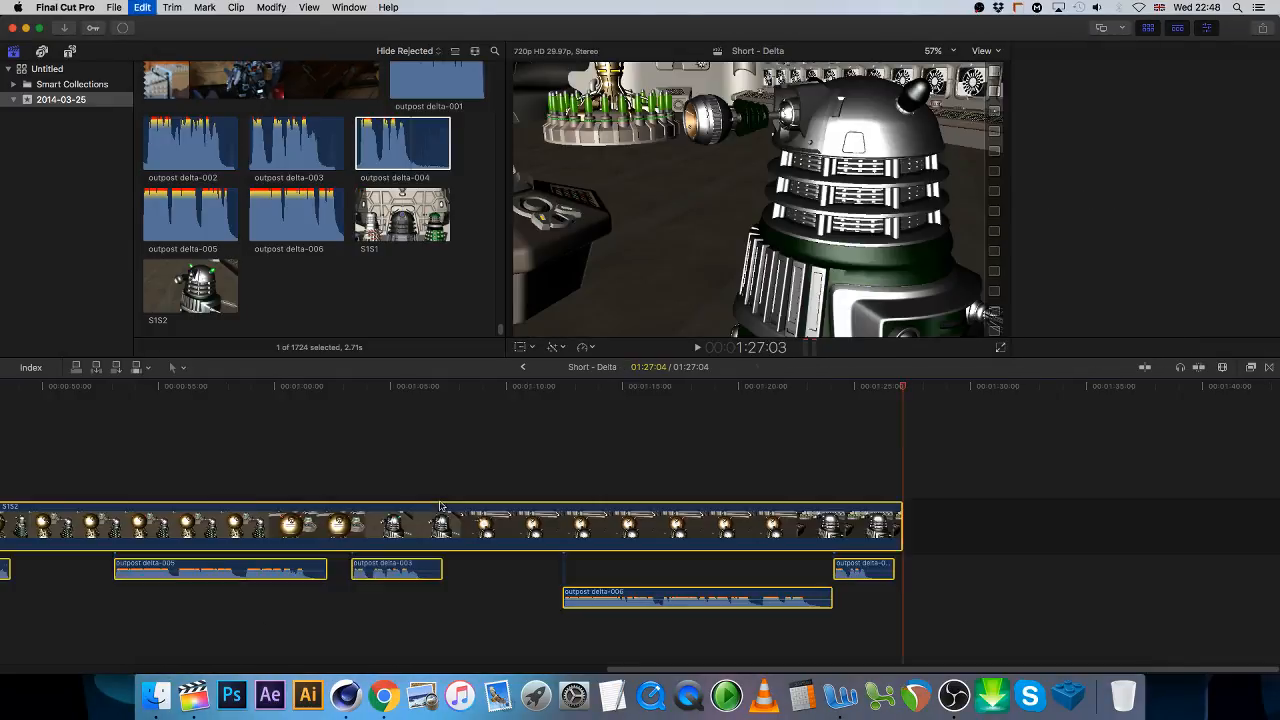
- Replace the old S1S2 clip and its dialogue clips with S1S2.mov from the Short - Delta folder, placed directly after the S1S1 clip
{"action": "left_click_drag", "start_coordinate": [283, 425], "coordinate": [870, 660]}
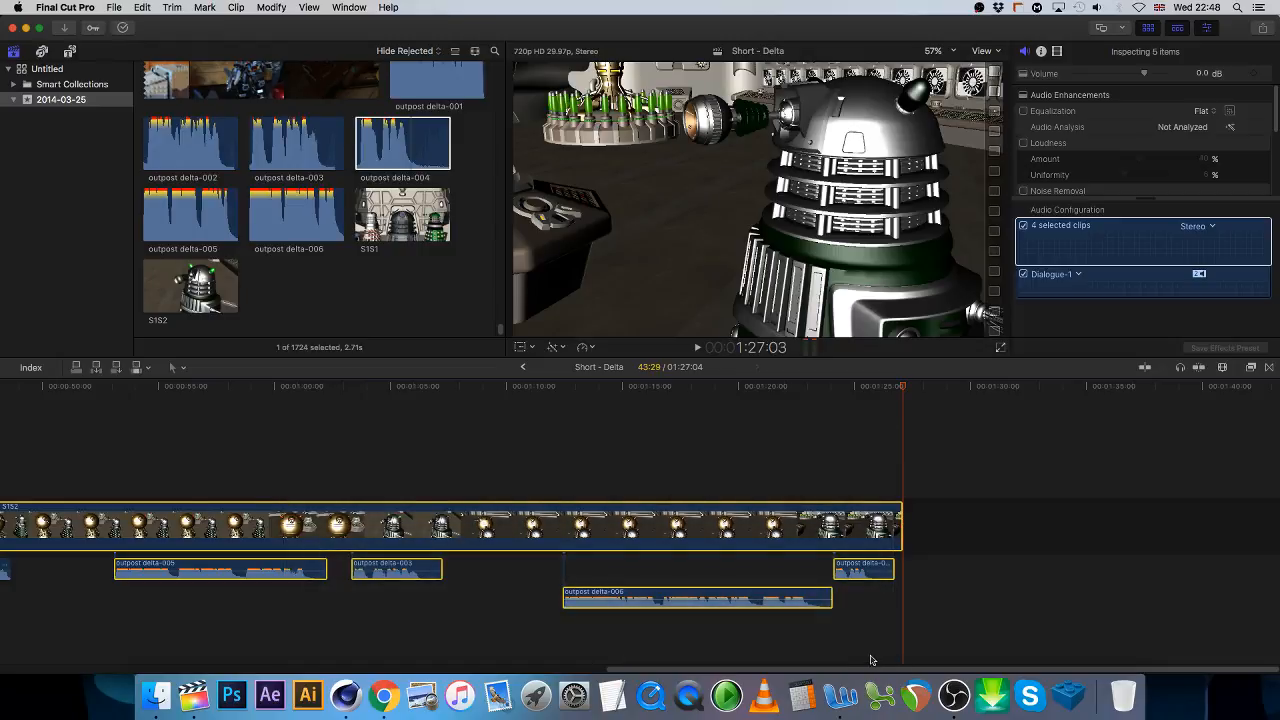
{"action": "key", "text": "Delete"}
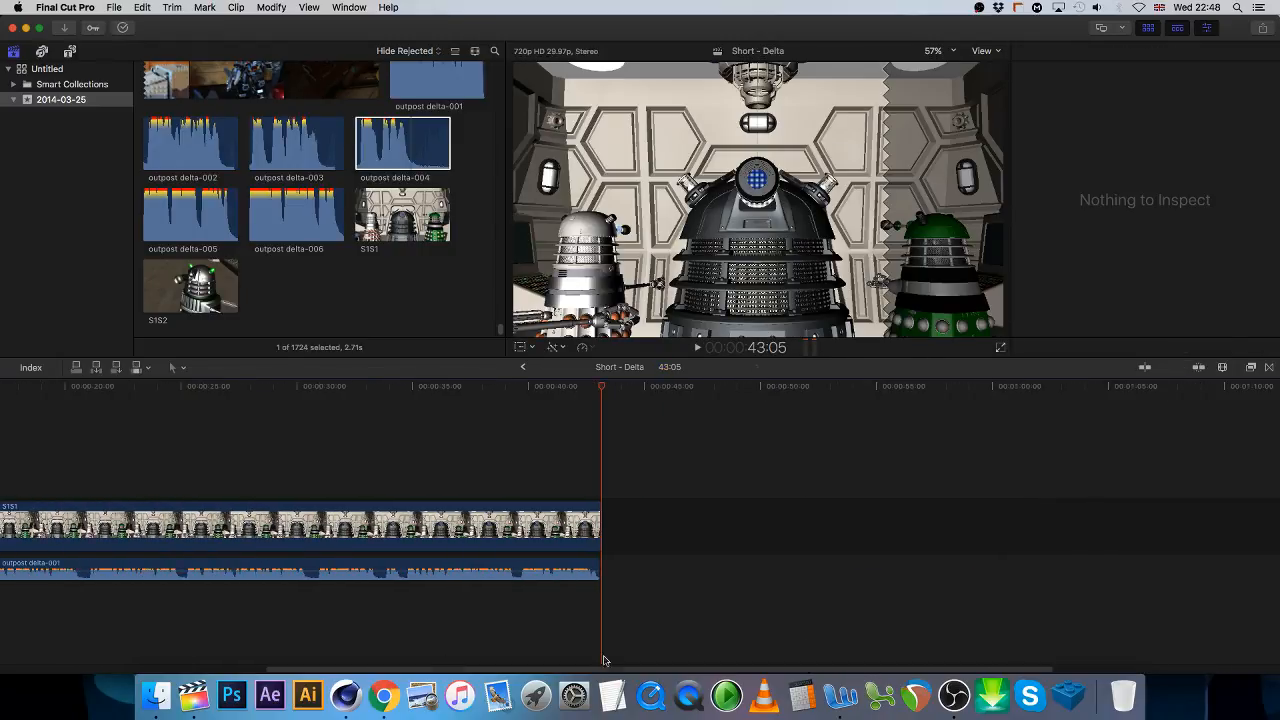
{"action": "left_click", "coordinate": [156, 695]}
{"action": "left_click_drag", "start_coordinate": [515, 99], "coordinate": [751, 529]}
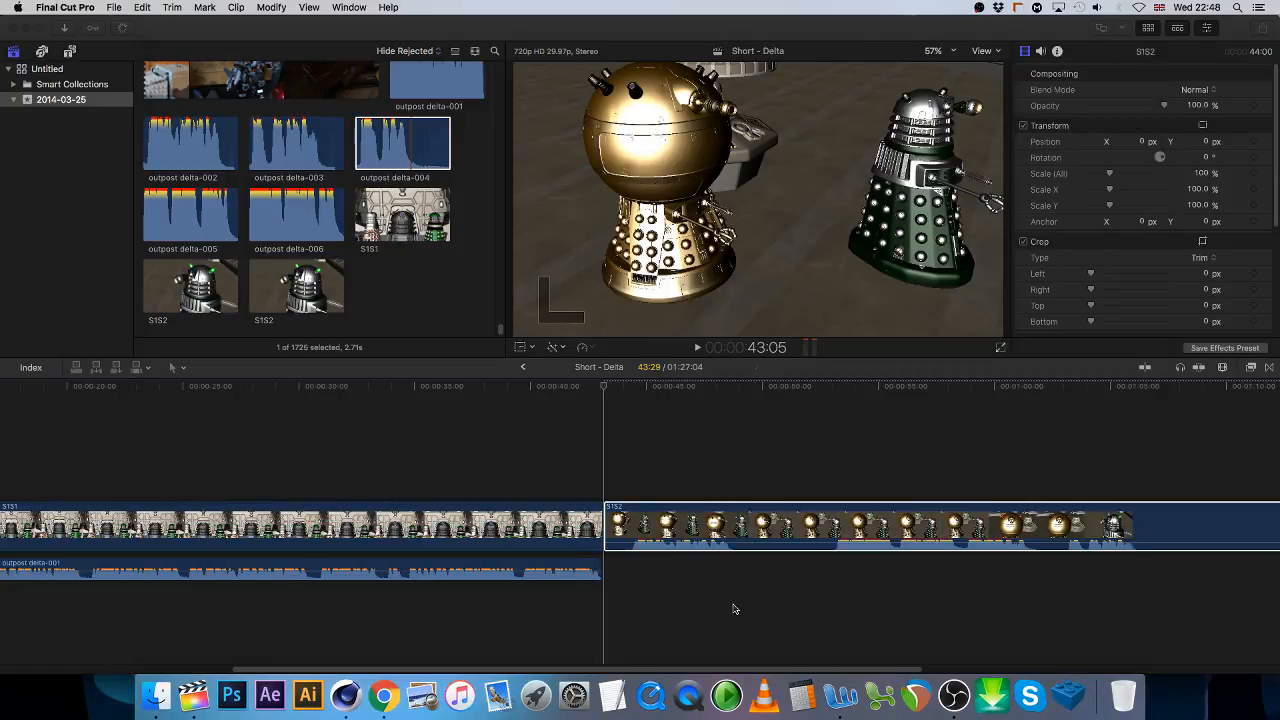
- Play the new S1S2 clip to check its dialogue sync and the camera shot changes around 1:01 to 1:04
{"action": "key", "text": "space"}
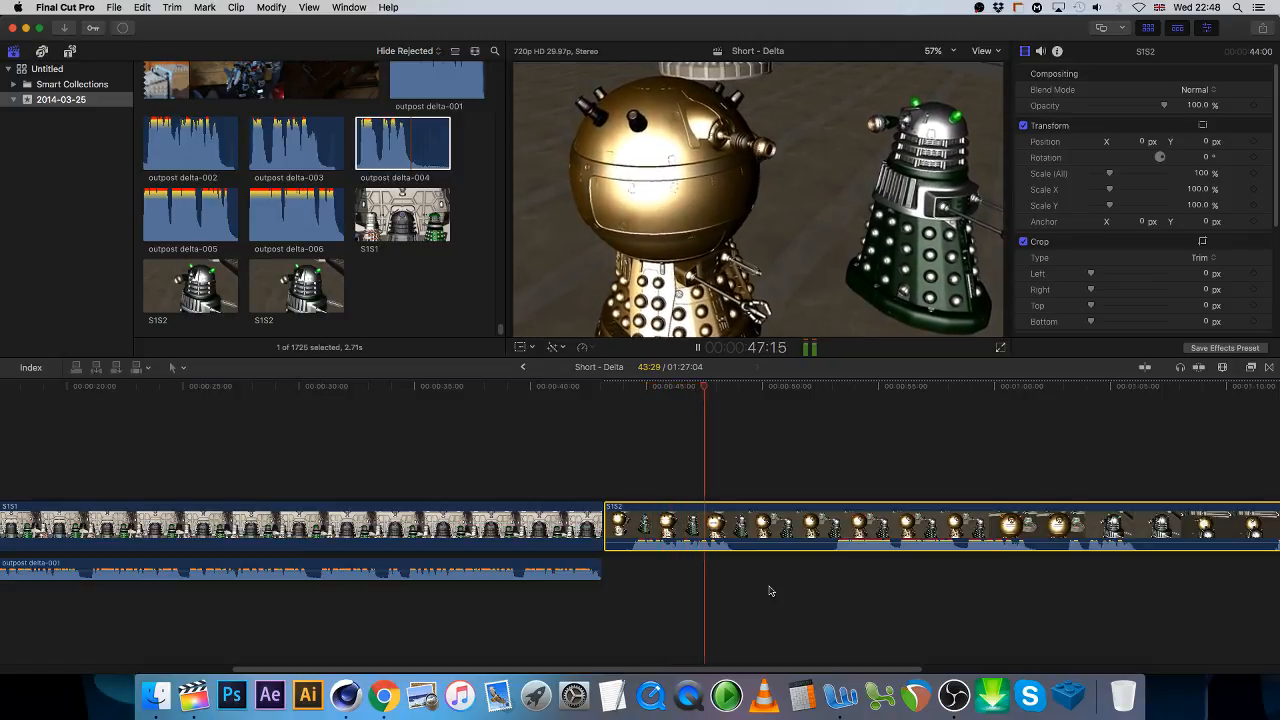
{"action": "key", "text": "space"}
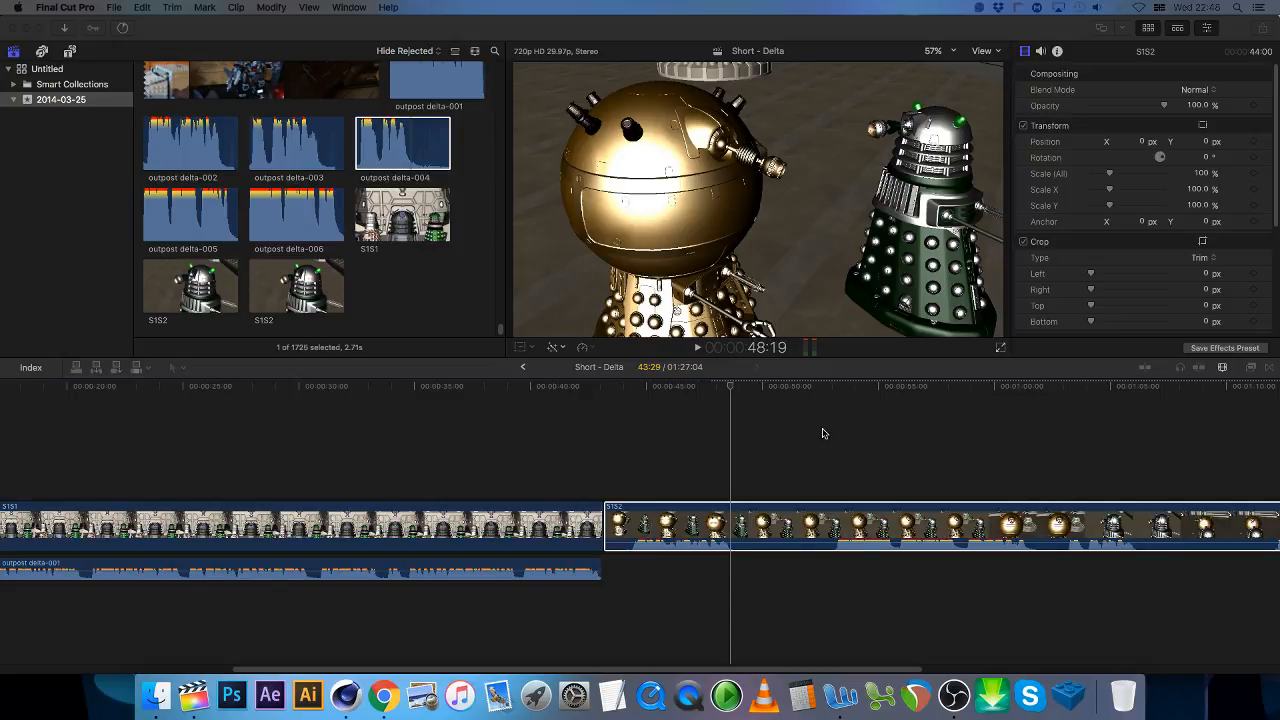
{"action": "left_click", "coordinate": [731, 395]}
{"action": "key", "text": "space"}
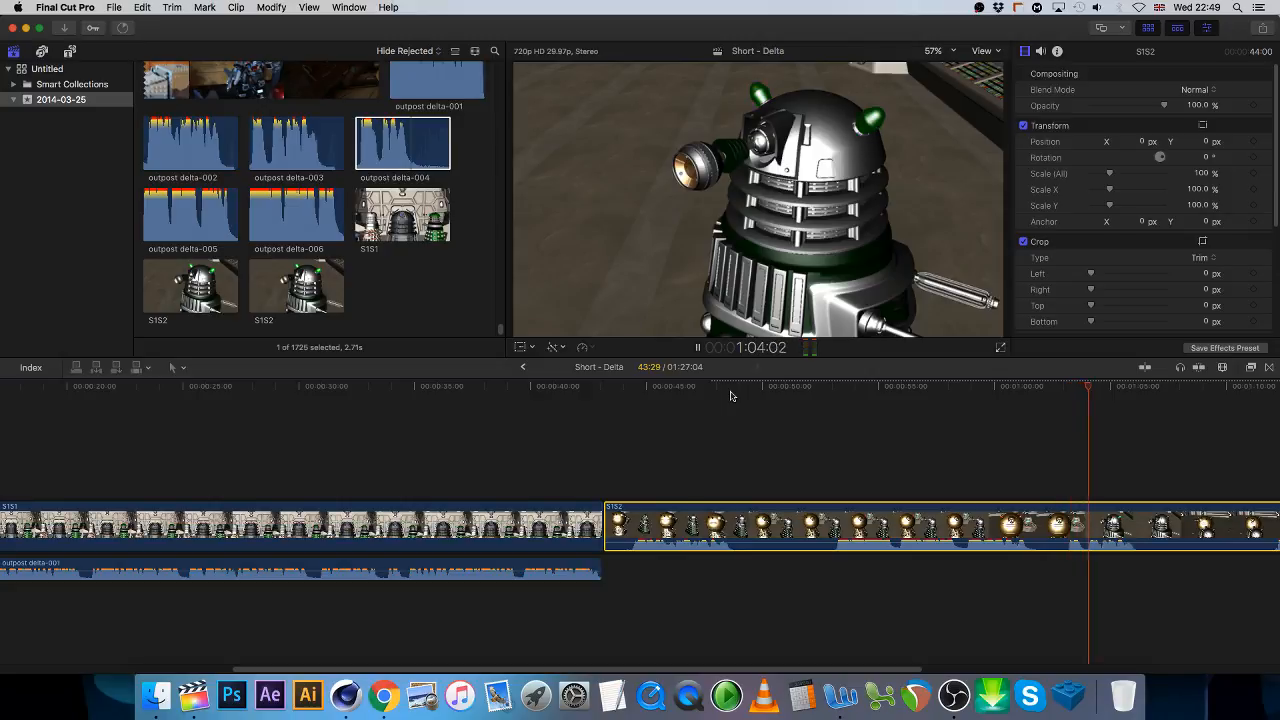
{"action": "key", "text": "space"}
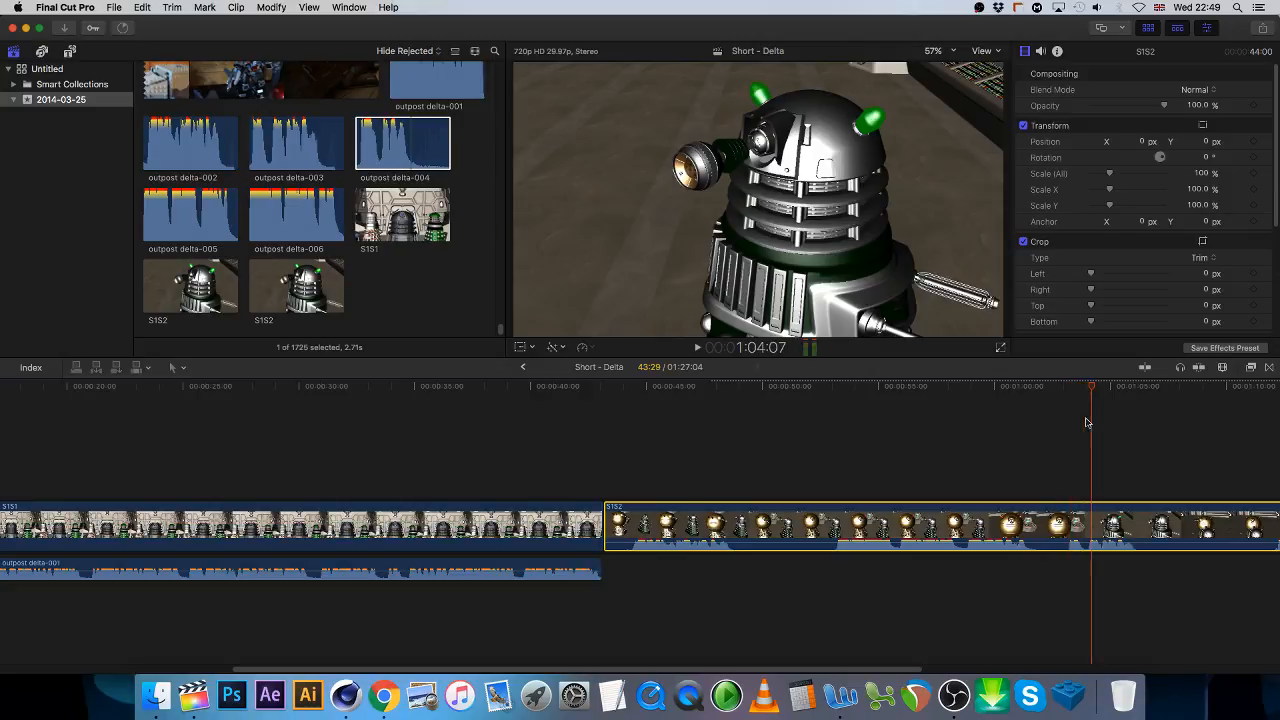
{"action": "left_click", "coordinate": [1030, 388]}
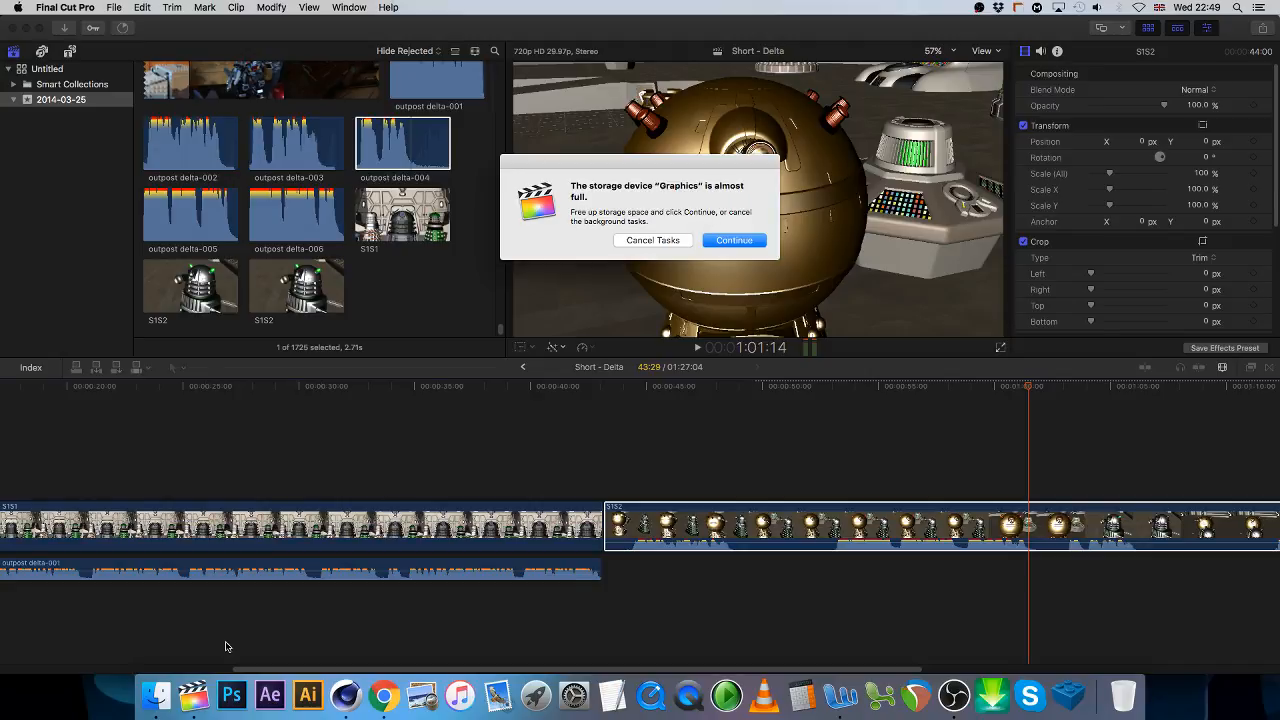
- Empty the Trash to free up space on the Graphics drive and let the Final Cut Pro background tasks continue
{"action": "left_click", "coordinate": [155, 695]}
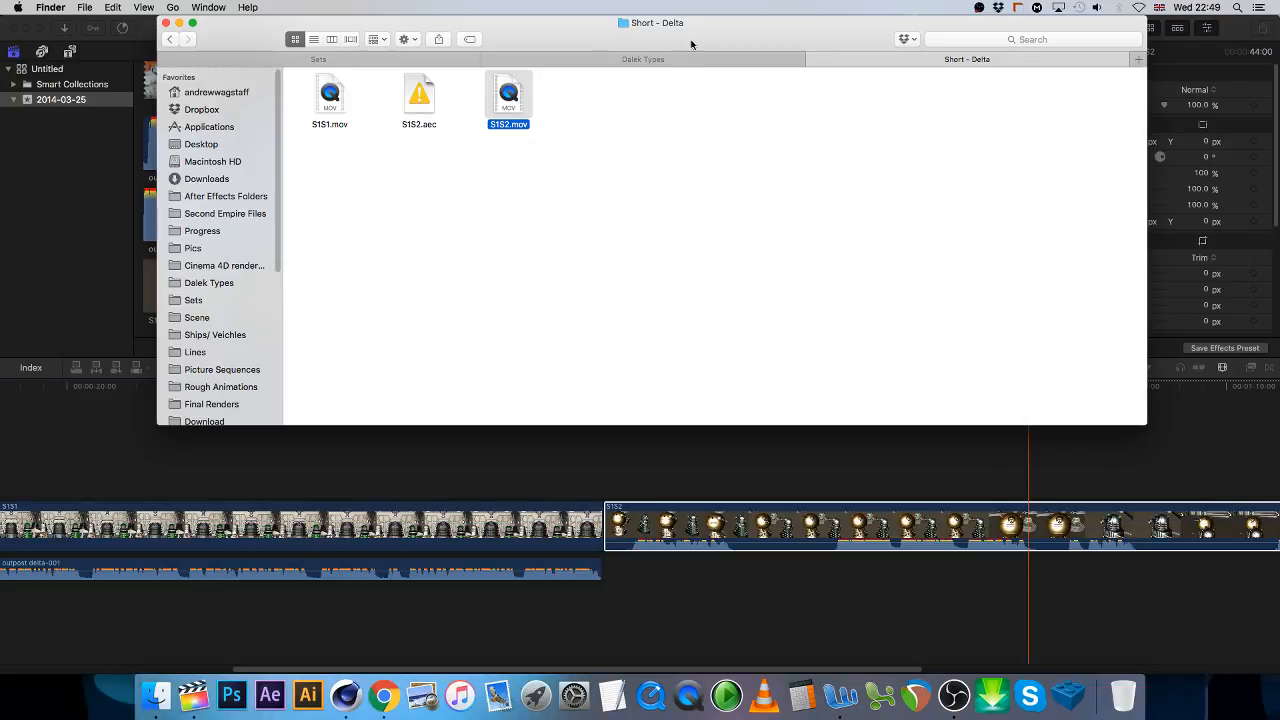
{"action": "left_click_drag", "start_coordinate": [691, 43], "coordinate": [0, 275]}
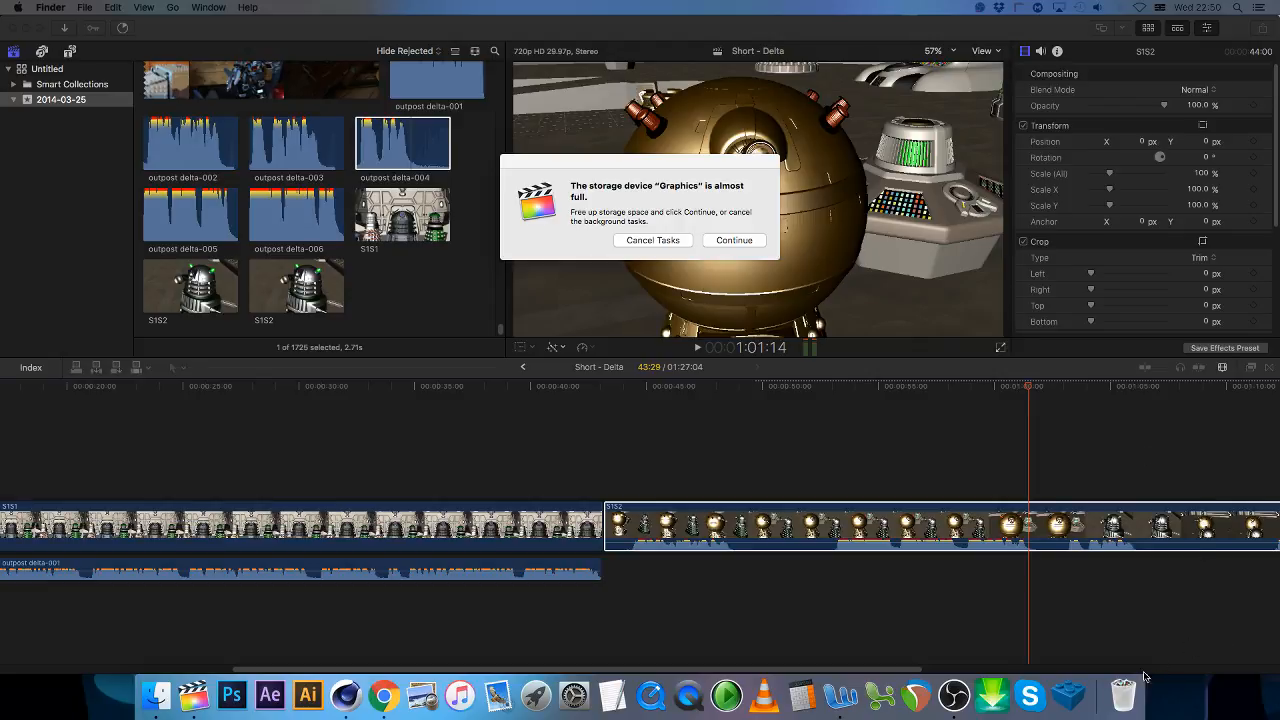
{"action": "right_click", "coordinate": [1123, 694]}
{"action": "left_click", "coordinate": [1146, 650]}
{"action": "left_click", "coordinate": [734, 240]}
{"action": "left_click", "coordinate": [734, 240]}
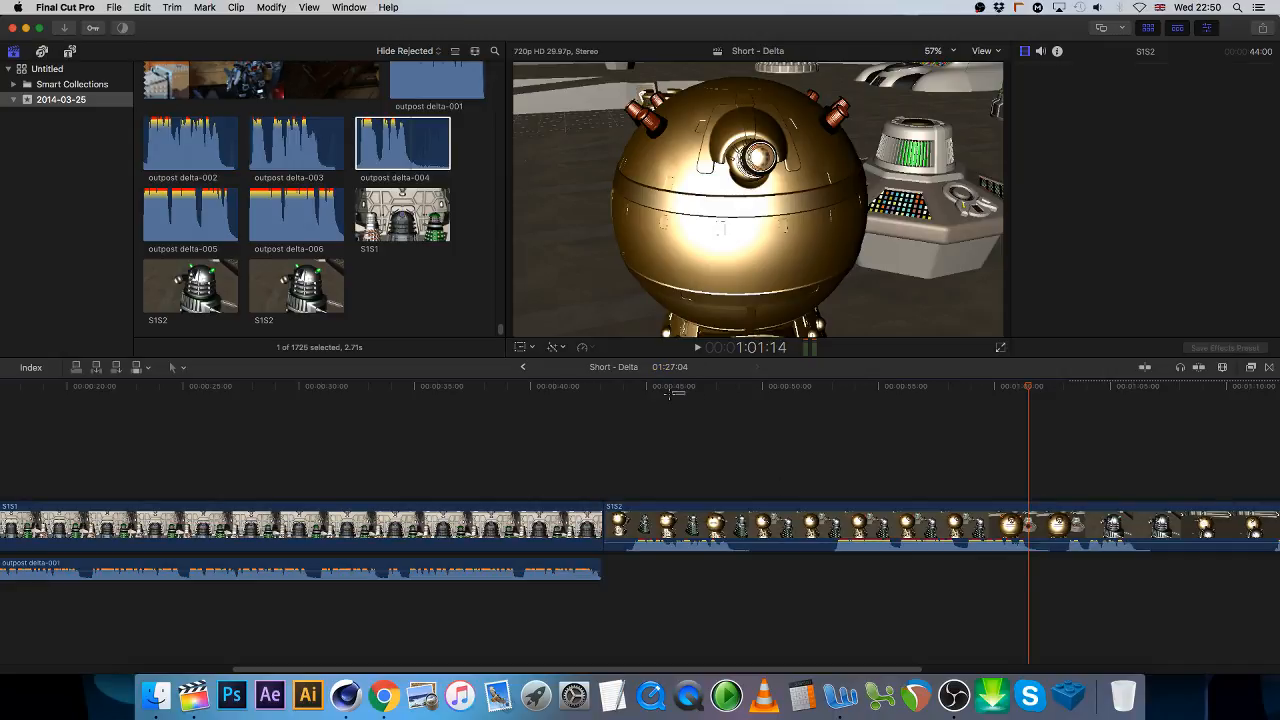
- Scrub through the opening of the S1S2 clip to examine the first dialogue line
{"action": "left_click", "coordinate": [620, 389]}
{"action": "key", "text": "Left"}
{"action": "key", "text": "Left"}
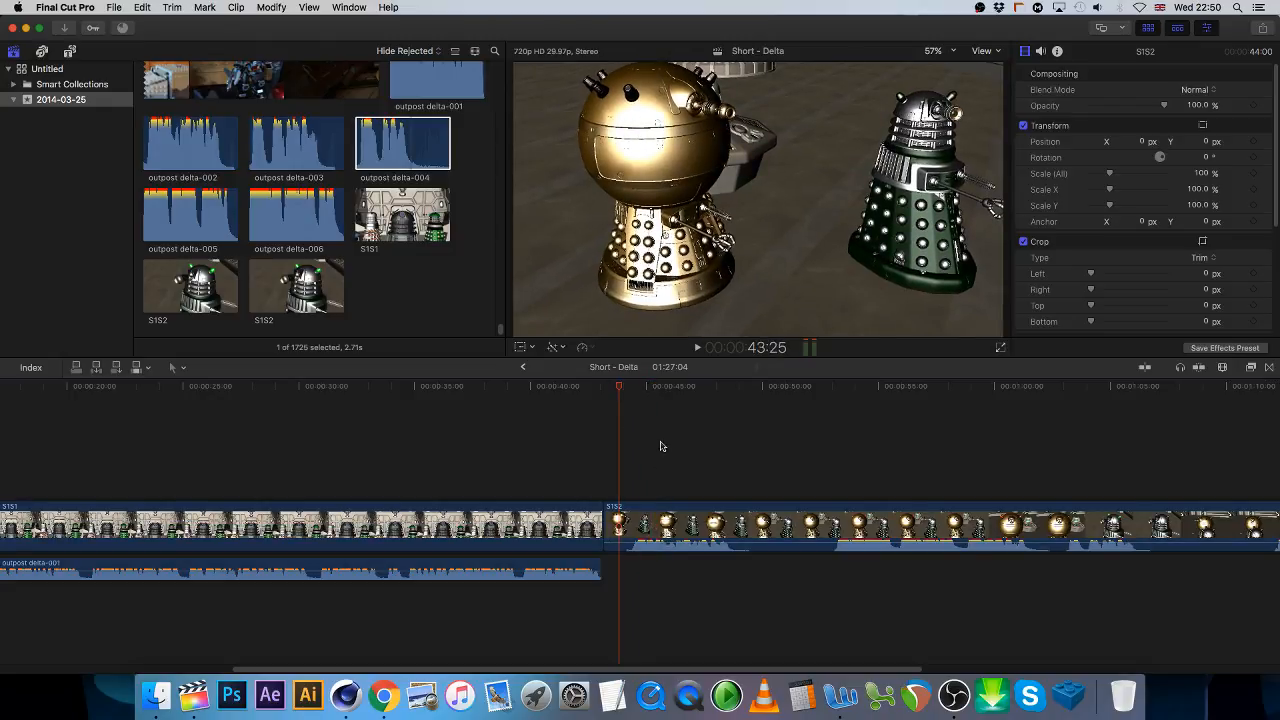
{"action": "left_click_drag", "start_coordinate": [622, 387], "coordinate": [667, 419]}
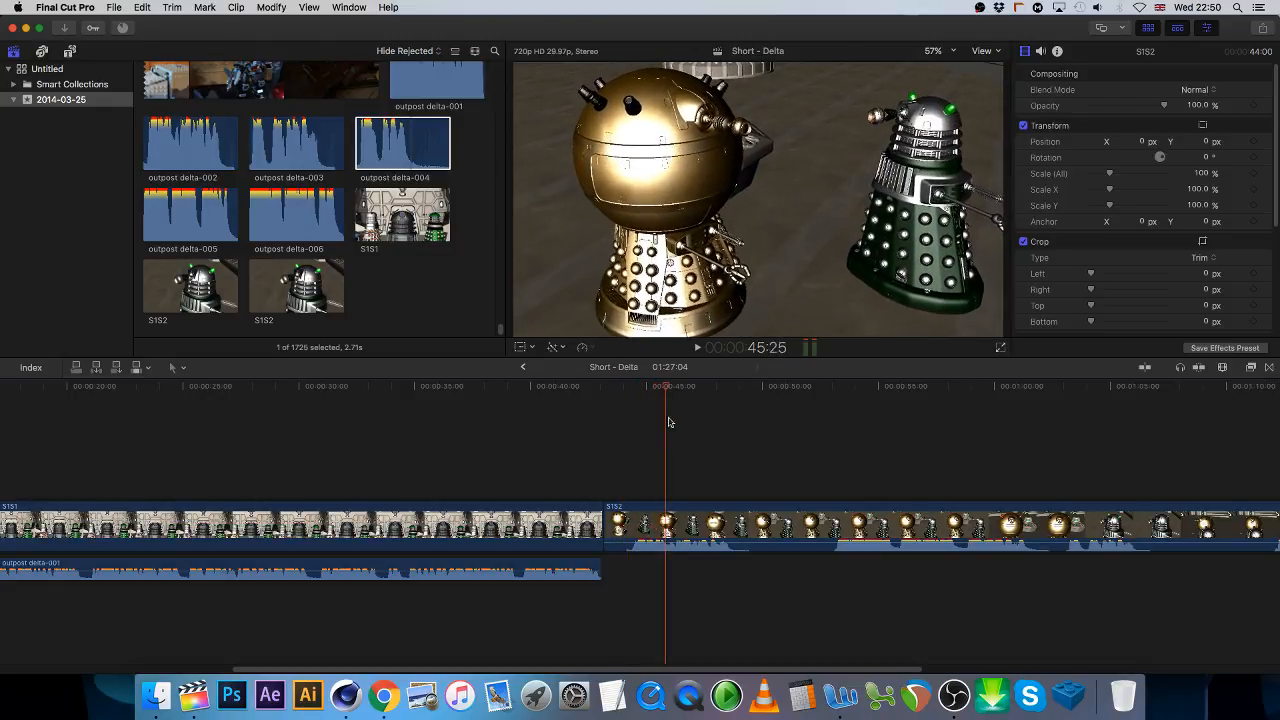
- Select the S1S2 clip, put the playhead at about 48:13 and detach the clip's audio
{"action": "left_click", "coordinate": [768, 533]}
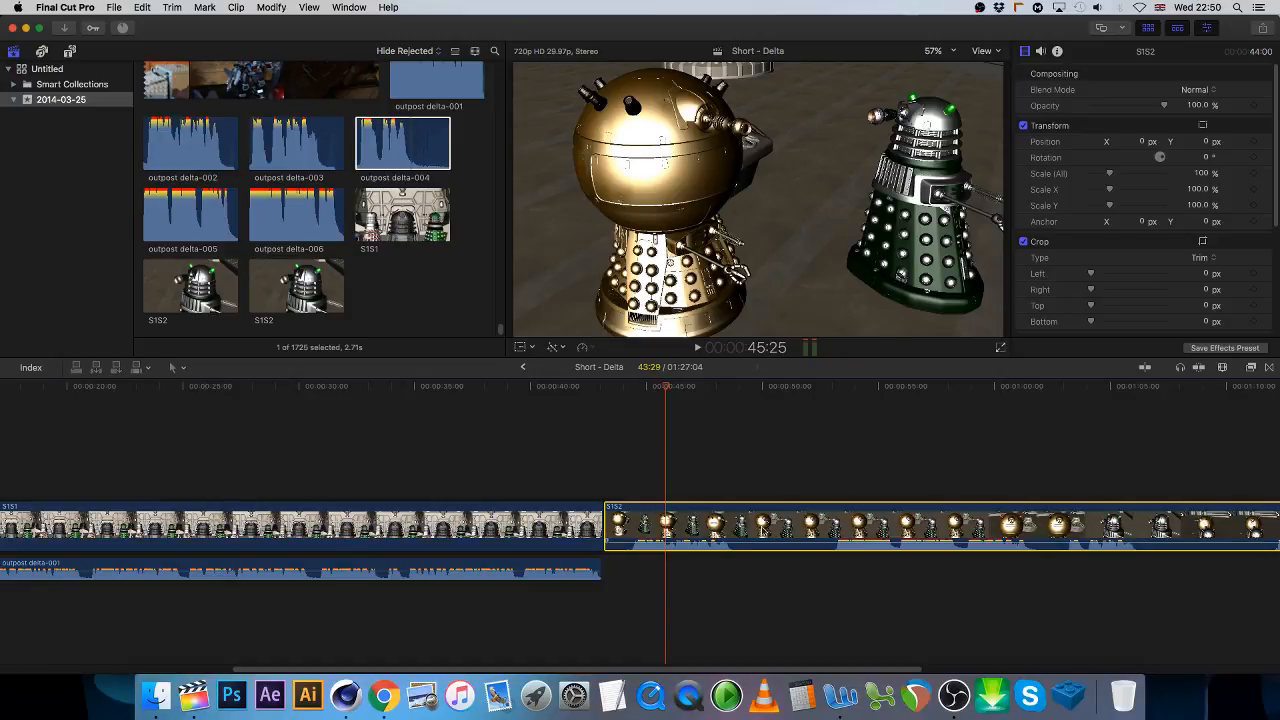
{"action": "left_click", "coordinate": [670, 388]}
{"action": "left_click_drag", "start_coordinate": [670, 388], "coordinate": [725, 402]}
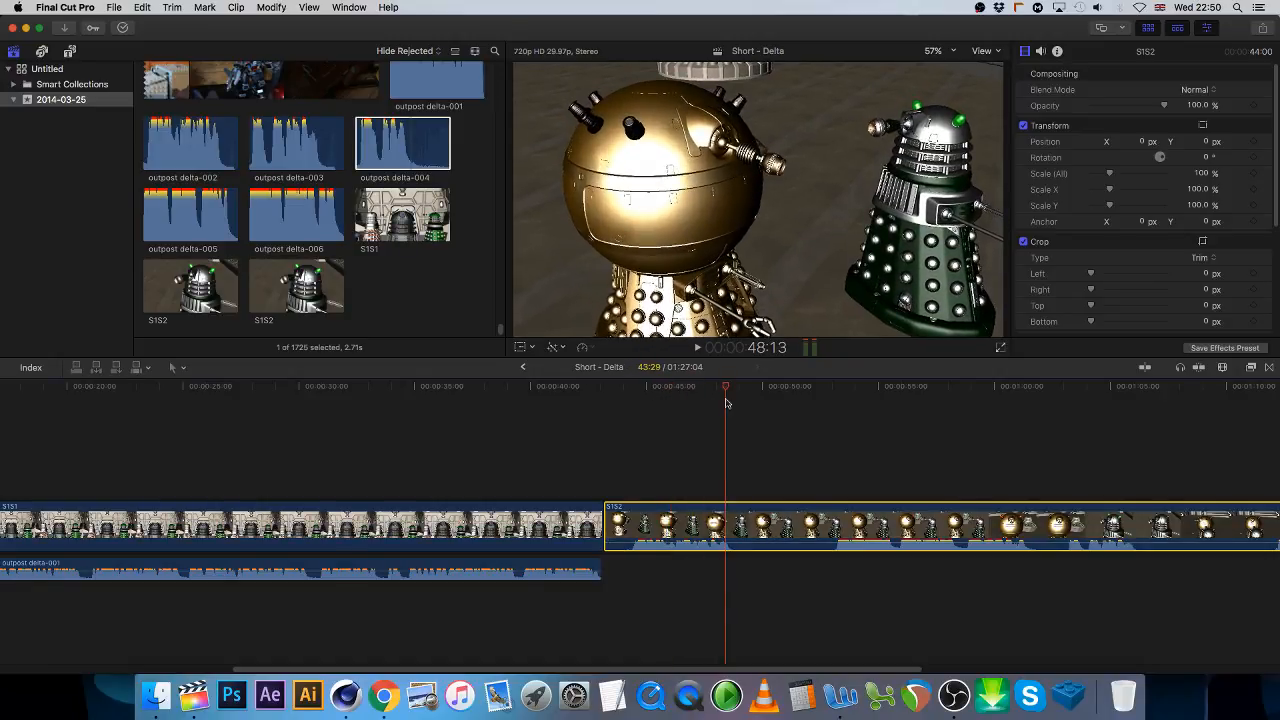
{"action": "right_click", "coordinate": [789, 522]}
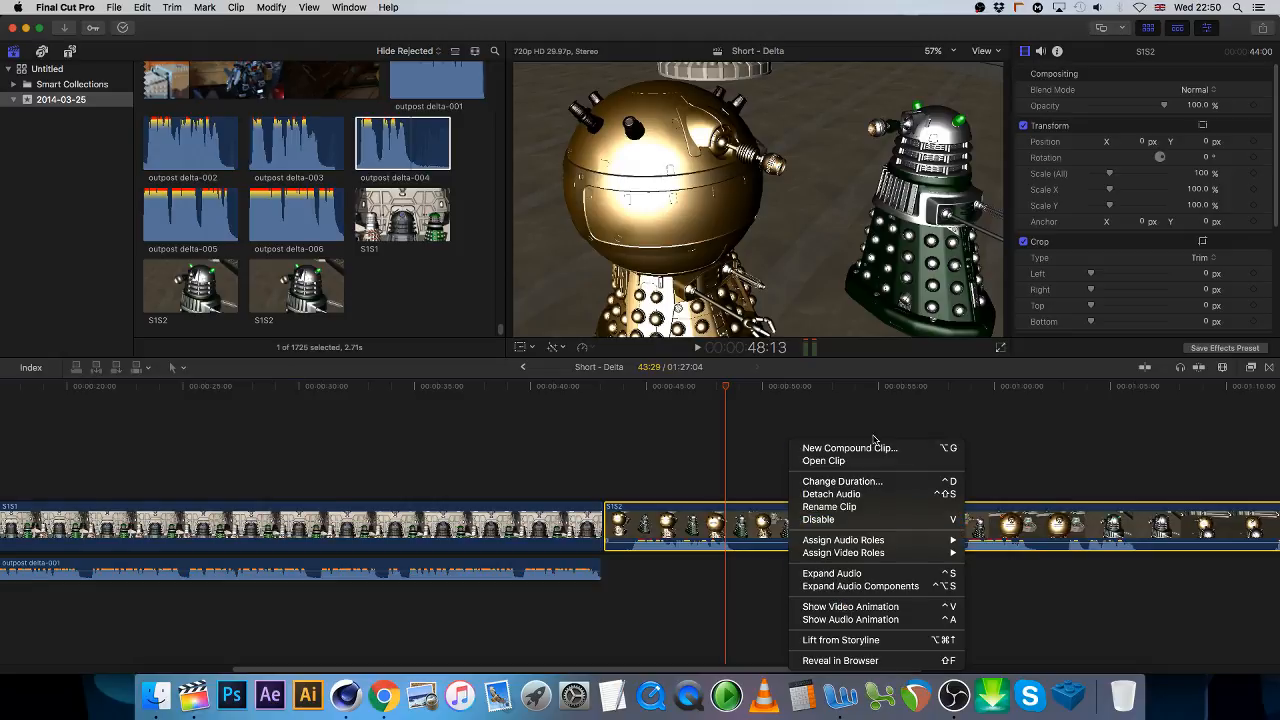
{"action": "left_click", "coordinate": [866, 494]}
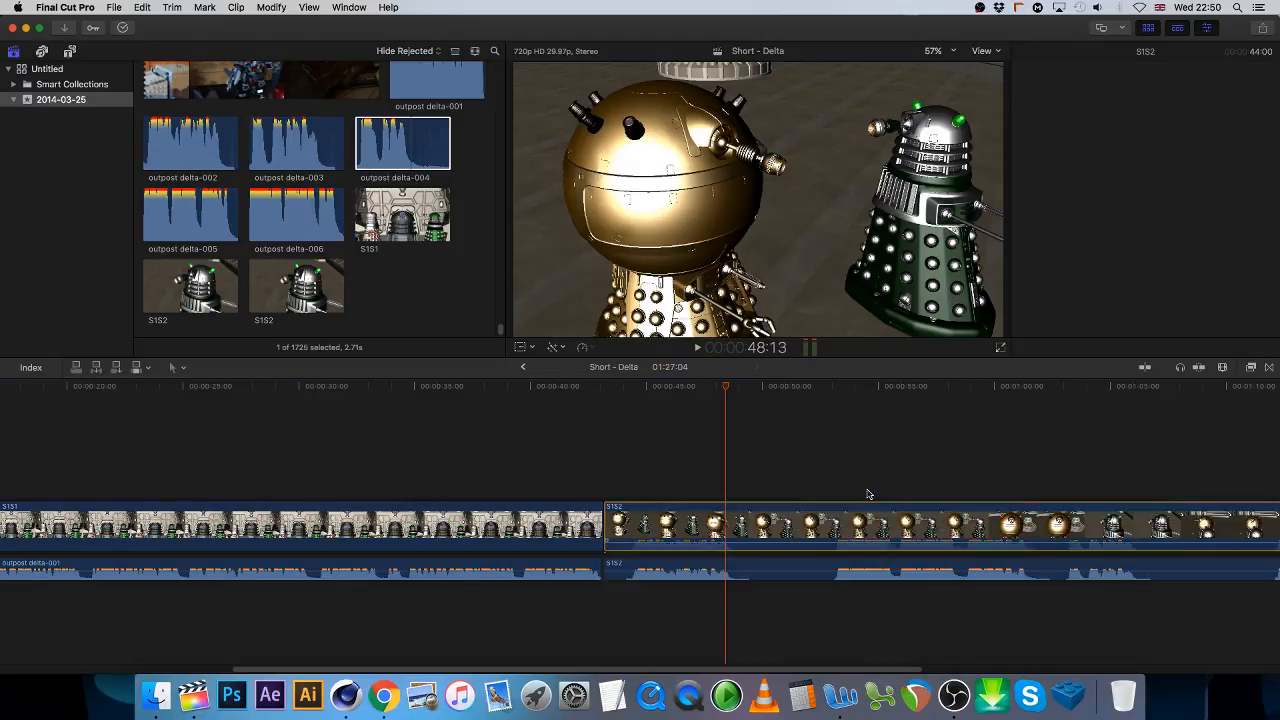
- Play the S1S2 clip between about 1:00 and 1:03 to examine the pause between the gold and silver Daleks' lines
{"action": "left_click", "coordinate": [776, 524]}
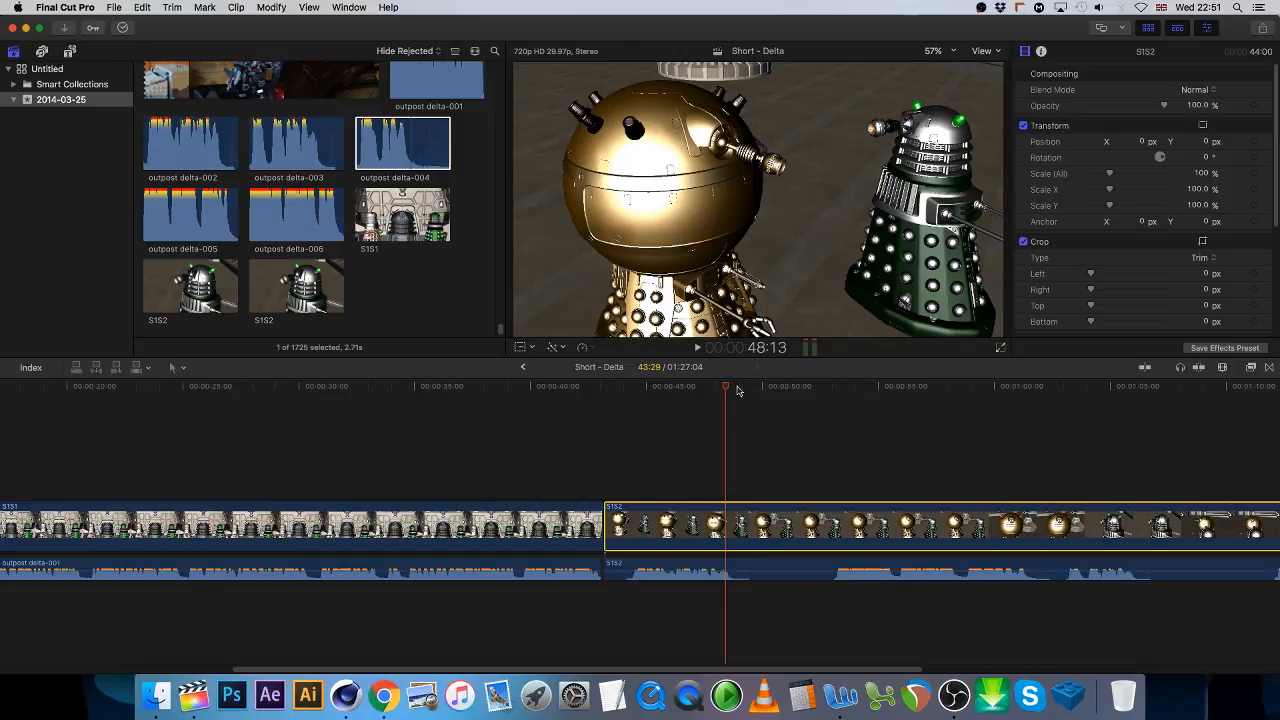
{"action": "left_click_drag", "start_coordinate": [737, 390], "coordinate": [1013, 453]}
{"action": "key", "text": "space"}
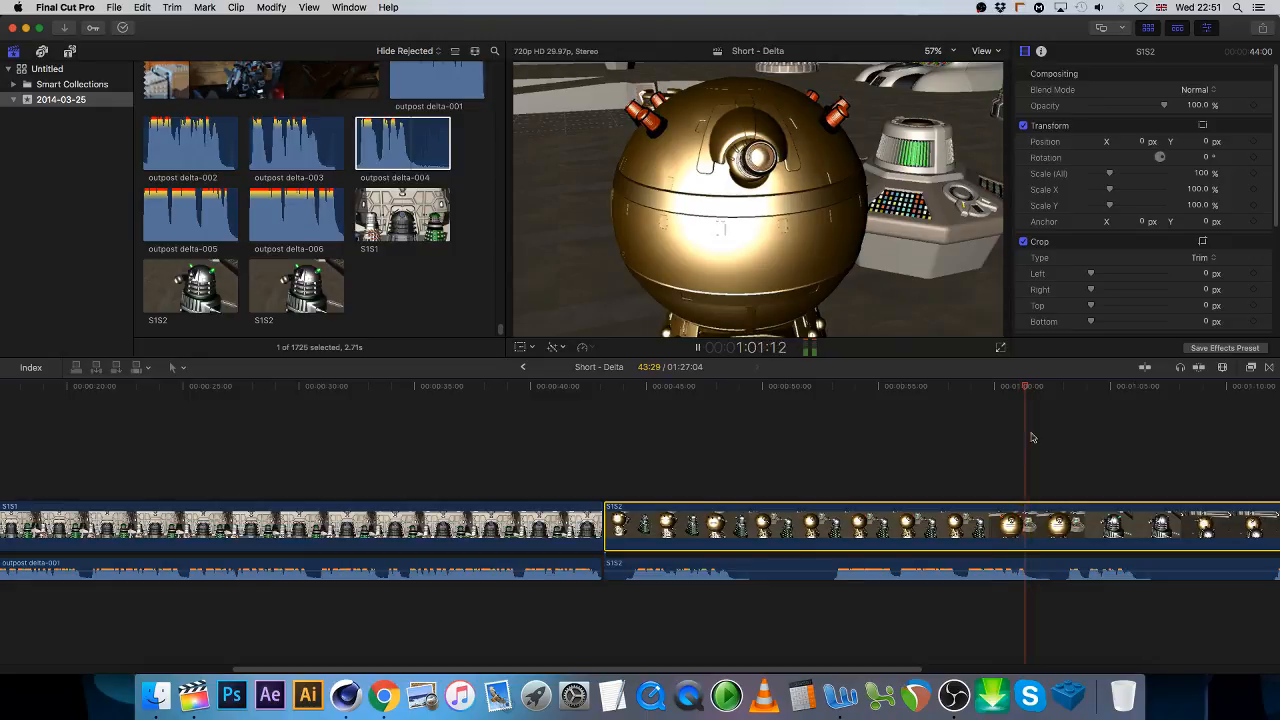
{"action": "key", "text": "space"}
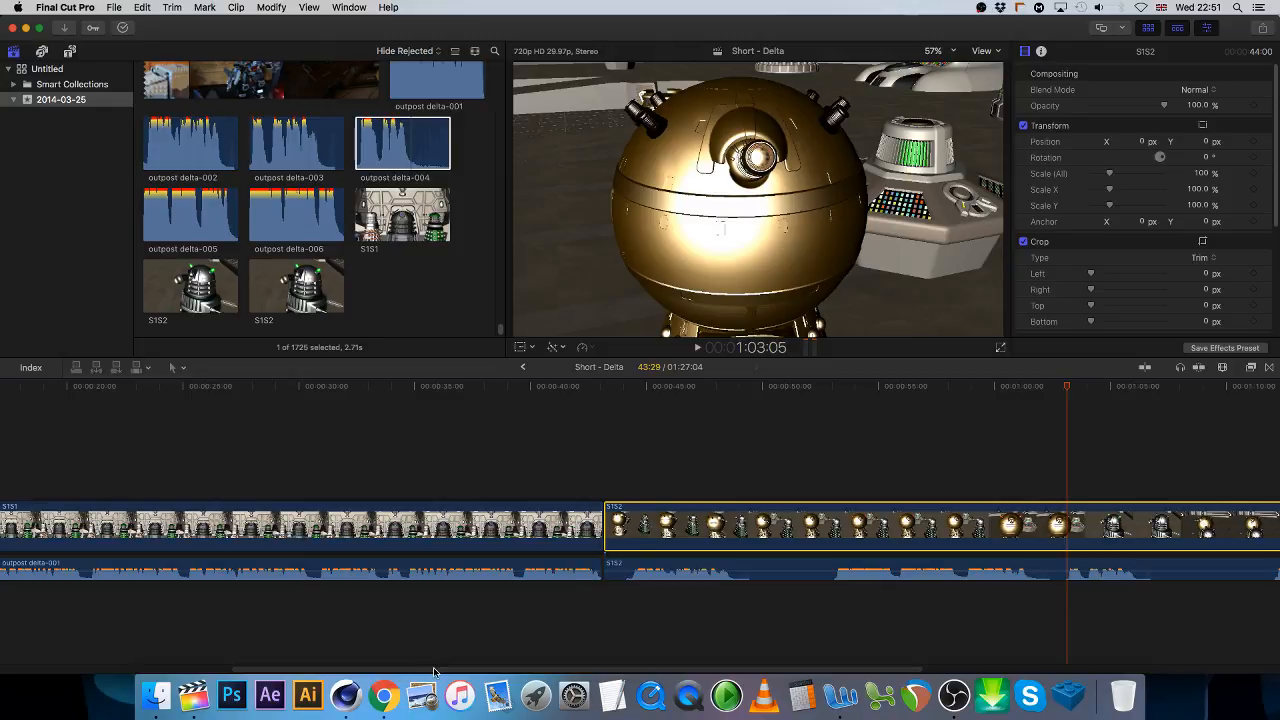
{"action": "left_click_drag", "start_coordinate": [432, 670], "coordinate": [647, 676]}
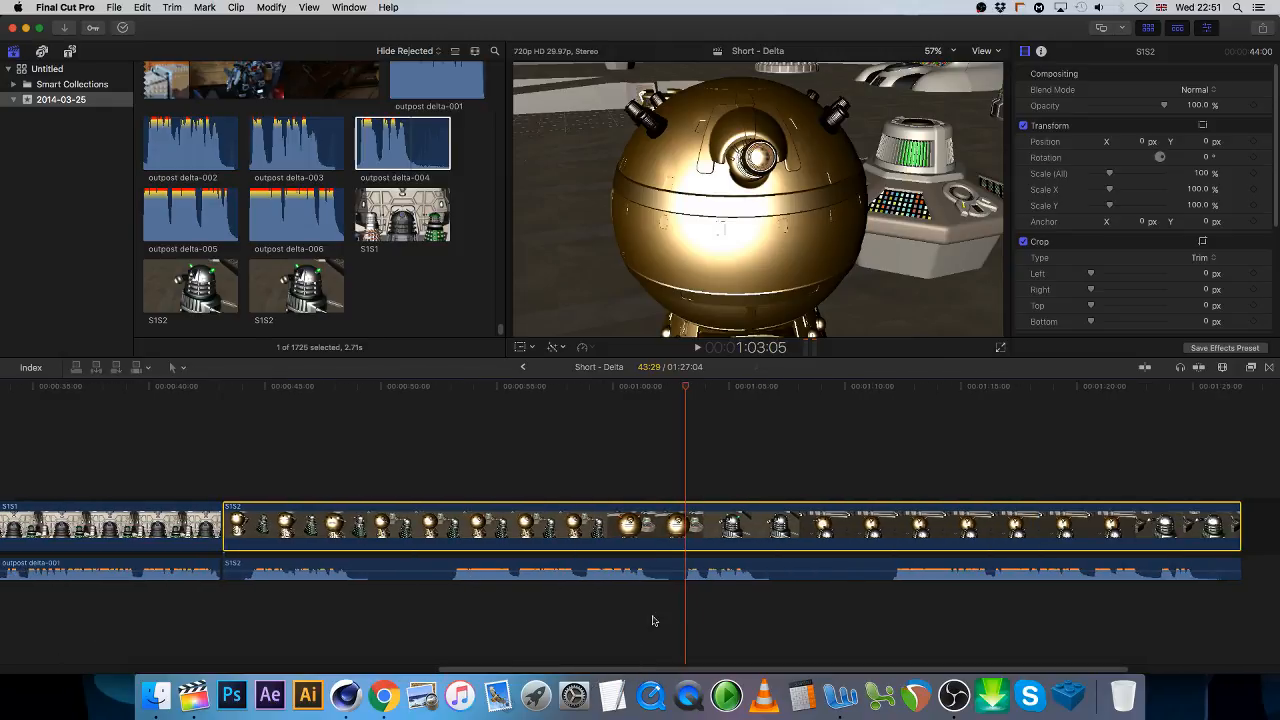
{"action": "left_click_drag", "start_coordinate": [651, 392], "coordinate": [610, 402]}
{"action": "key", "text": "space"}
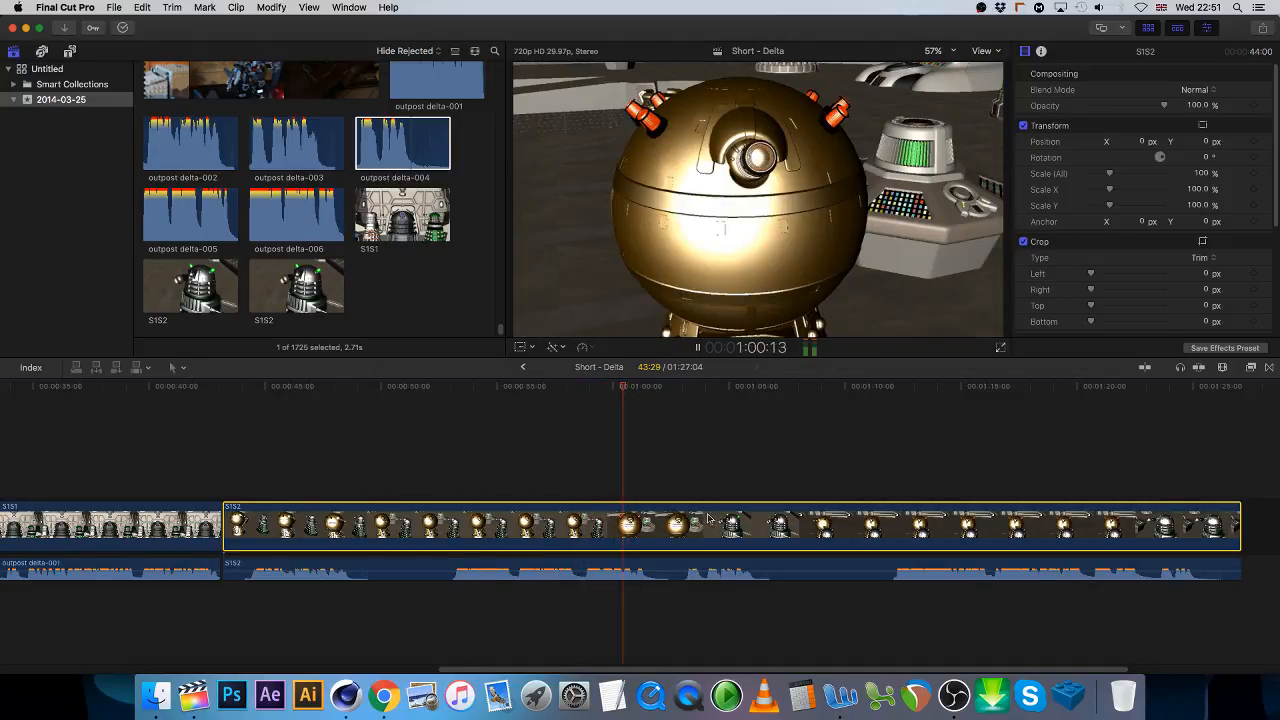
{"action": "key", "text": "space"}
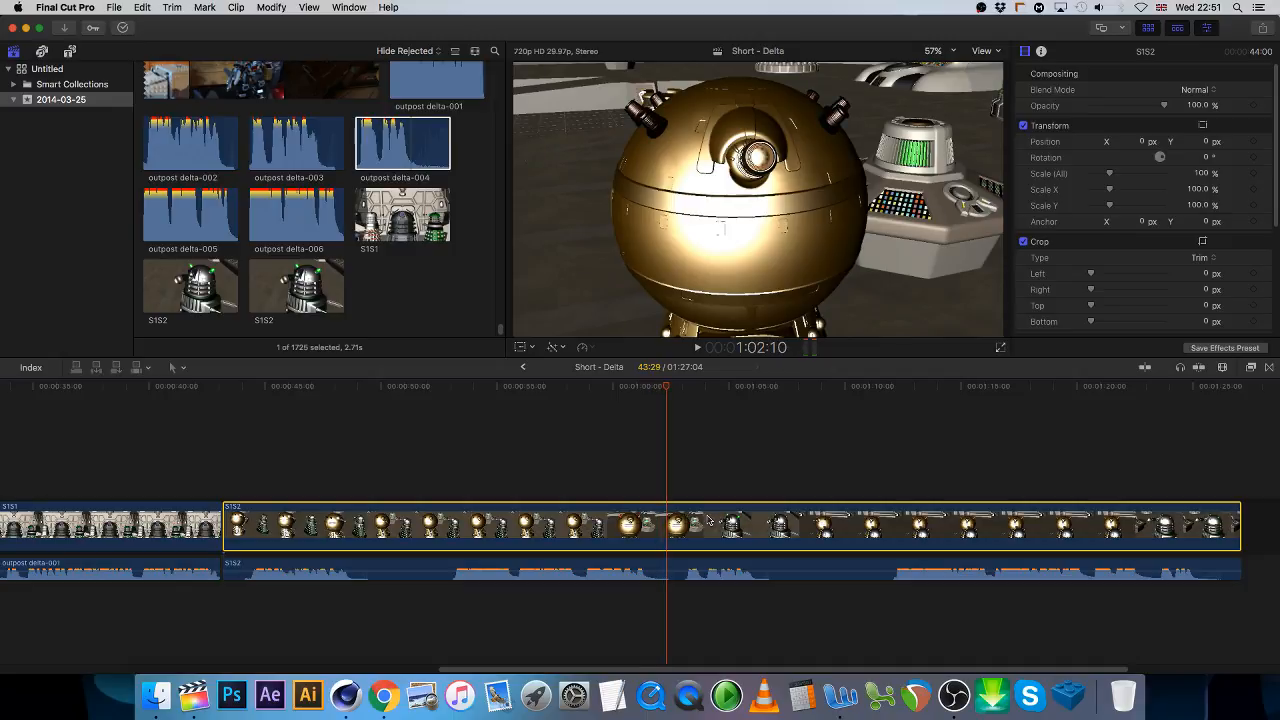
- Split the S1S2 video at 1:01:11 and at 1:03:06, where the silver Dalek's shot begins
{"action": "left_click_drag", "start_coordinate": [665, 390], "coordinate": [645, 389]}
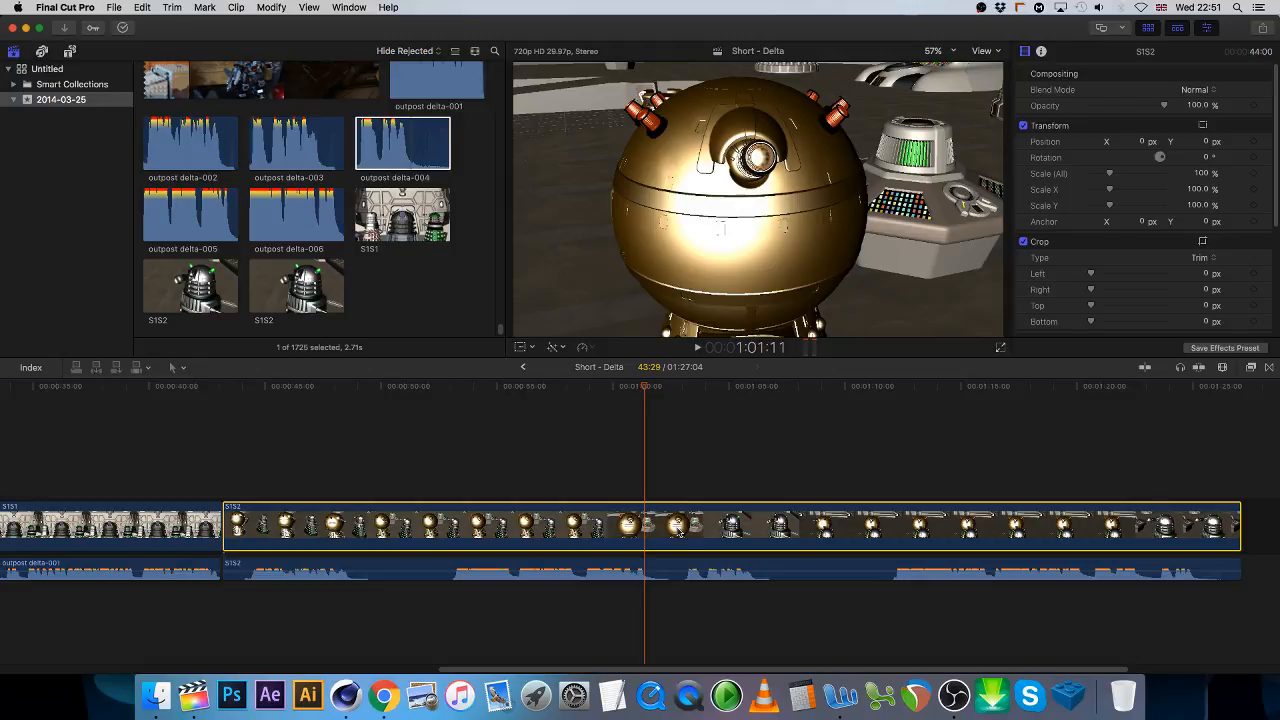
{"action": "key", "text": "super+b"}
{"action": "left_click_drag", "start_coordinate": [676, 390], "coordinate": [688, 397]}
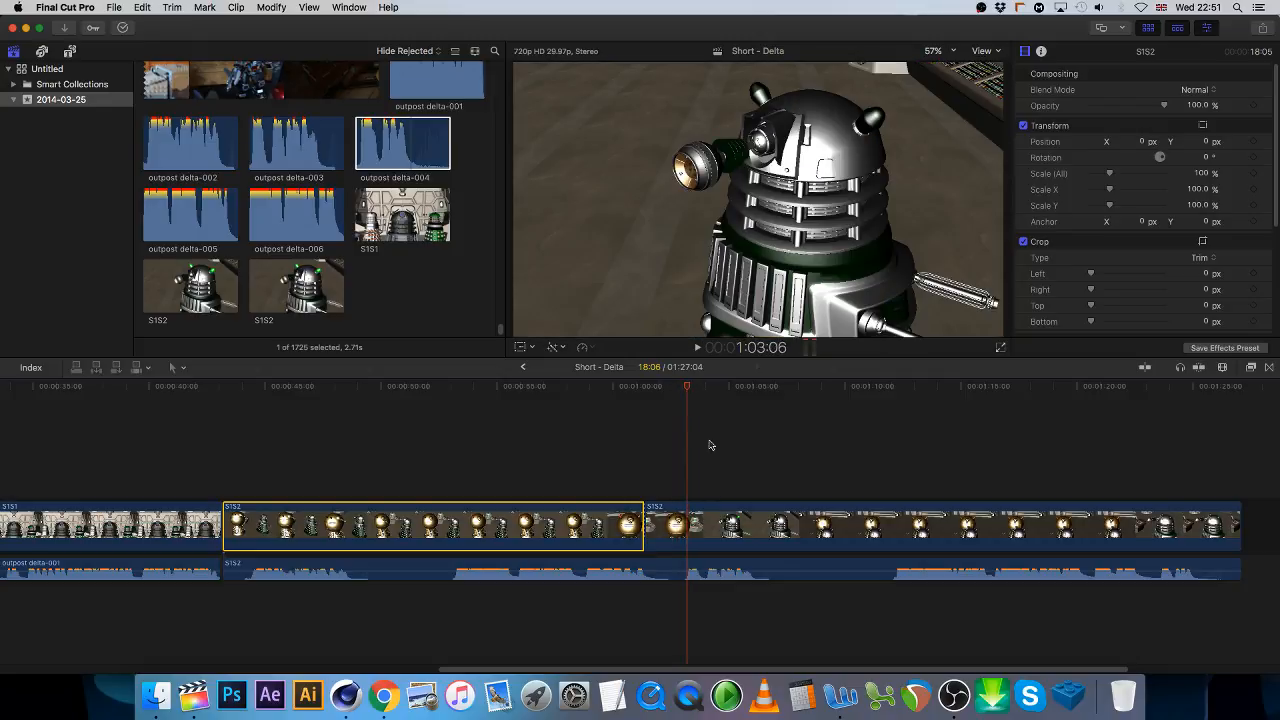
{"action": "left_click", "coordinate": [721, 542]}
{"action": "key", "text": "super+b"}
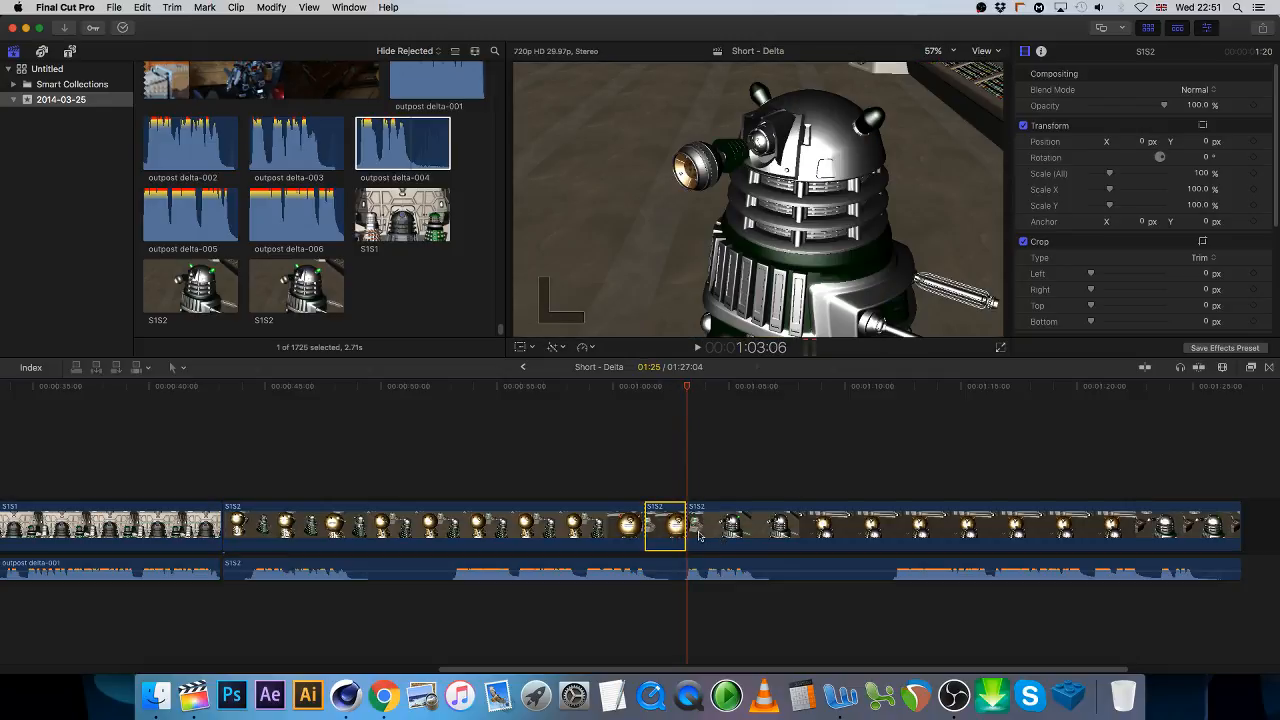
- Split the detached S1S2 audio at 1:03:06 and 1:01:11 to match the video cuts
{"action": "left_click", "coordinate": [676, 566]}
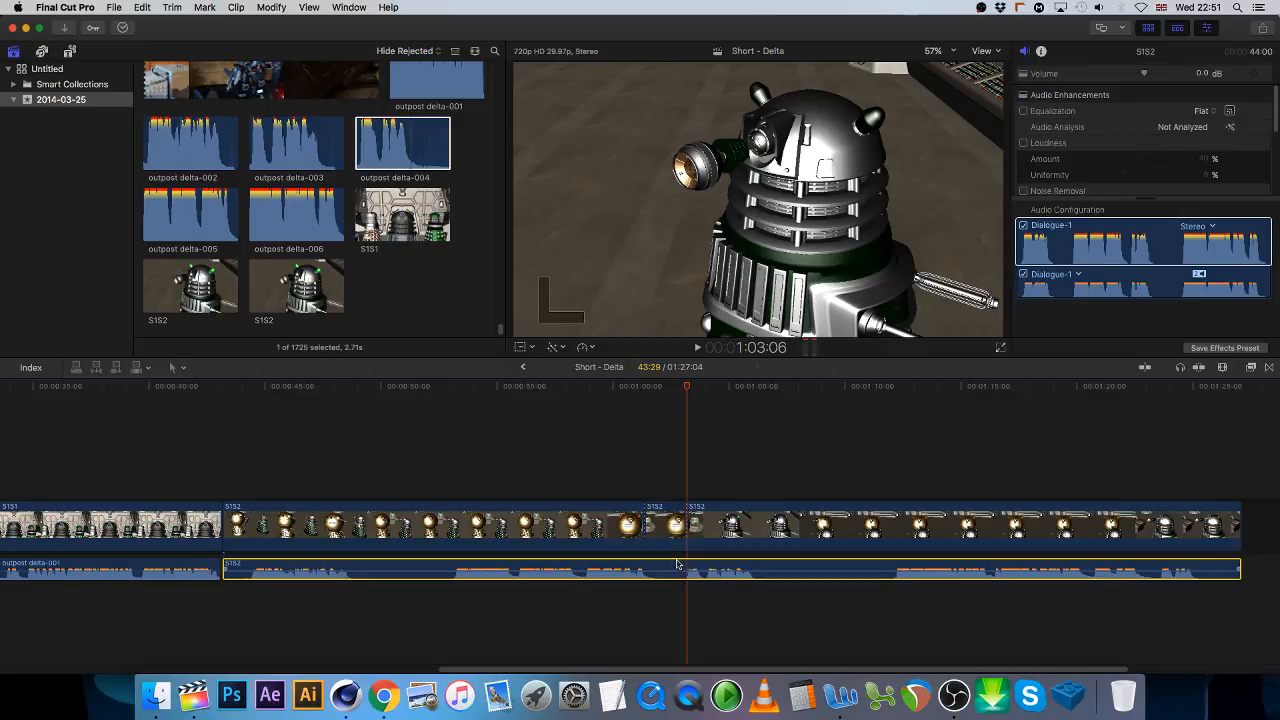
{"action": "key", "text": "super+b"}
{"action": "left_click_drag", "start_coordinate": [666, 389], "coordinate": [645, 387]}
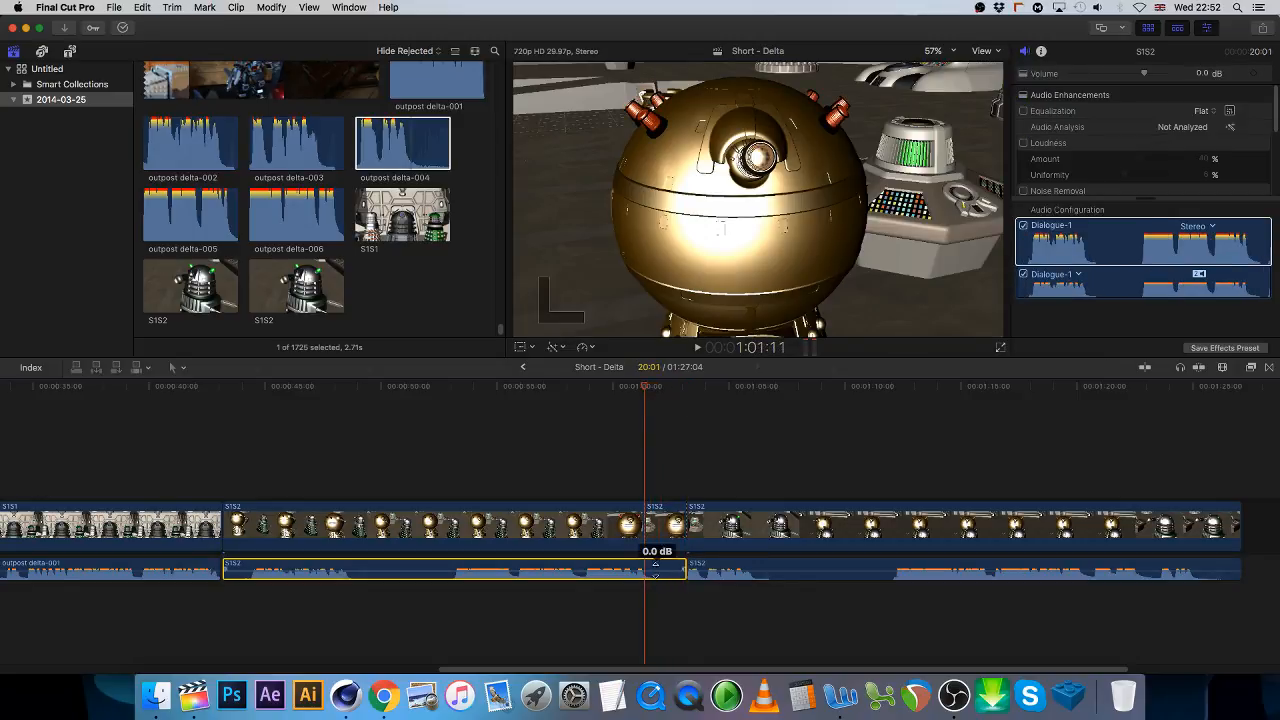
{"action": "key", "text": "super+b"}
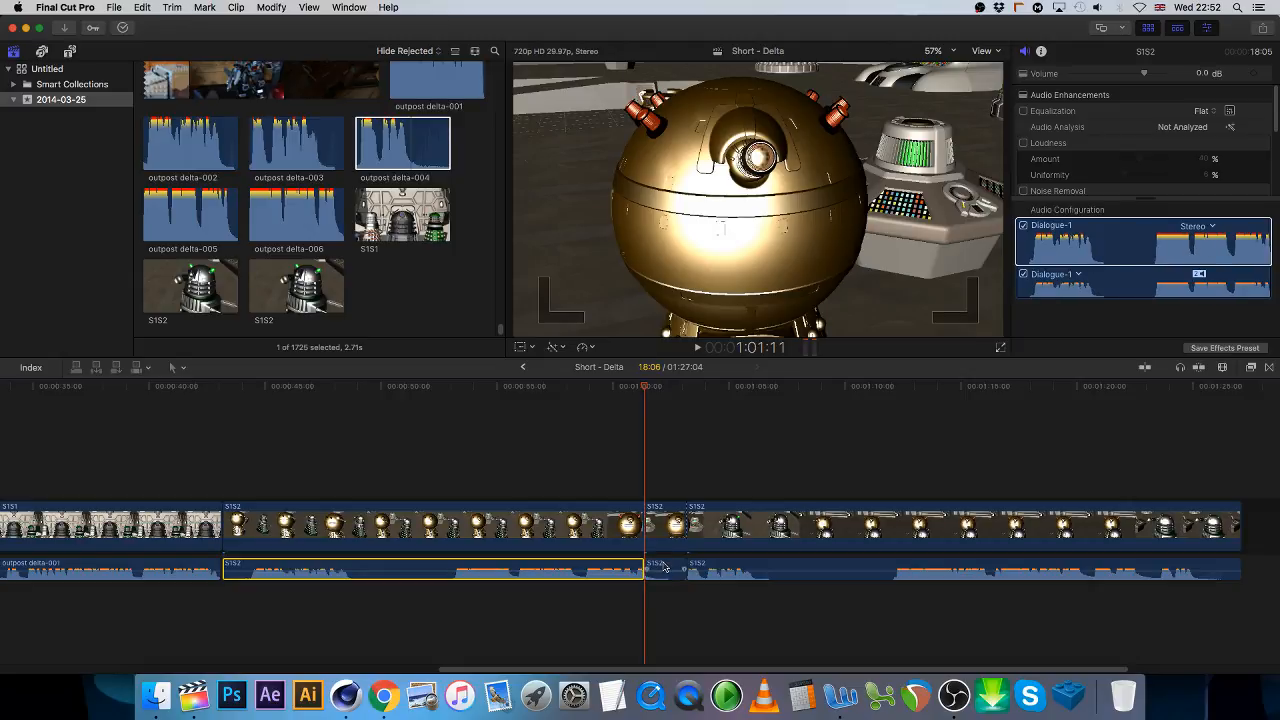
- Delete the short audio and video pieces between the 1:01:11 and 1:03:06 cuts, closing the gap
{"action": "left_click", "coordinate": [670, 566]}
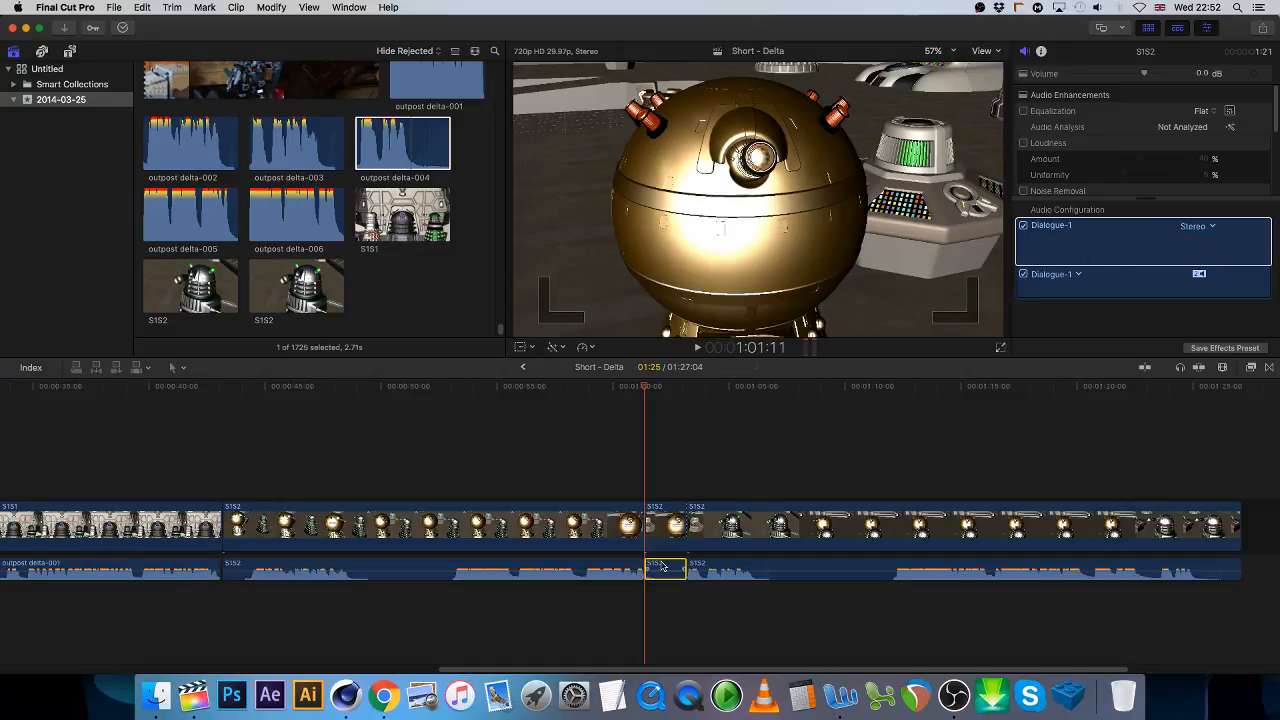
{"action": "key", "text": "Delete"}
{"action": "left_click", "coordinate": [666, 514]}
{"action": "key", "text": "Delete"}
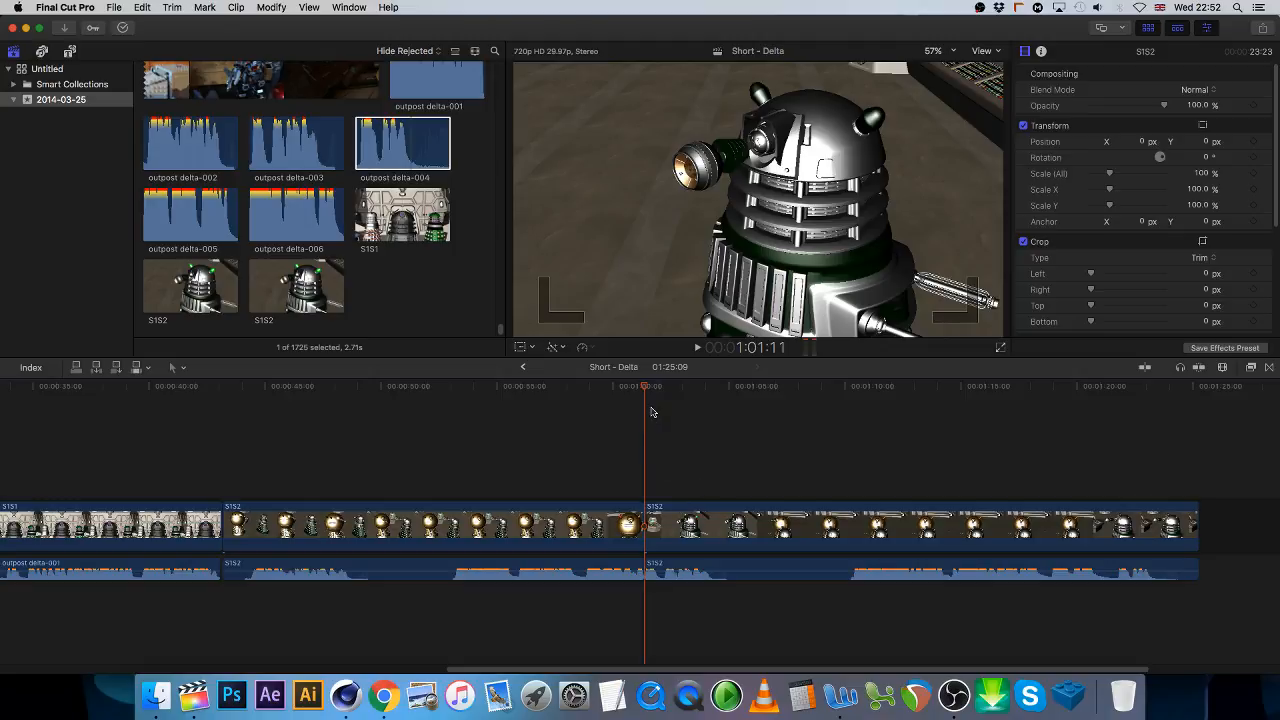
- Play on from the new cut and split both the S1S2 video and its detached audio at 1:09:22, just before the next dialogue line
{"action": "left_click", "coordinate": [680, 513]}
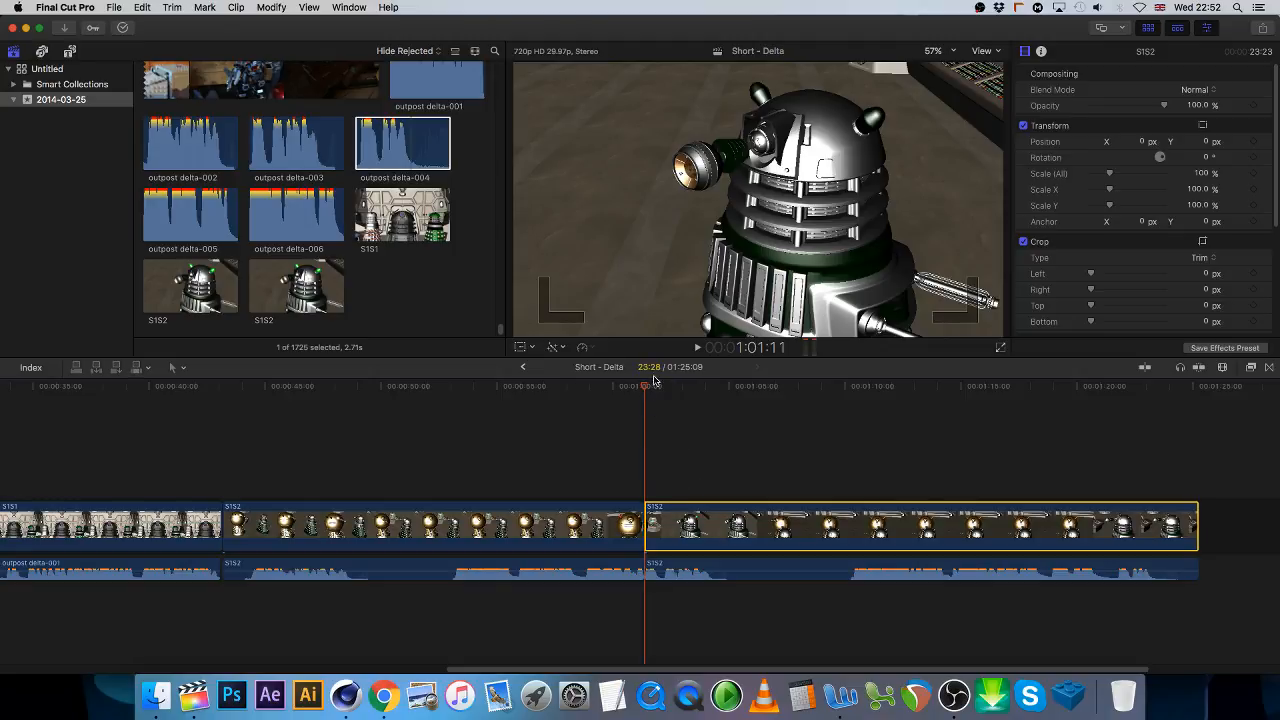
{"action": "mouse_move", "coordinate": [645, 389]}
{"action": "left_mouse_down"}
{"action": "mouse_move", "coordinate": [665, 399]}
{"action": "mouse_move", "coordinate": [645, 403]}
{"action": "left_mouse_up"}
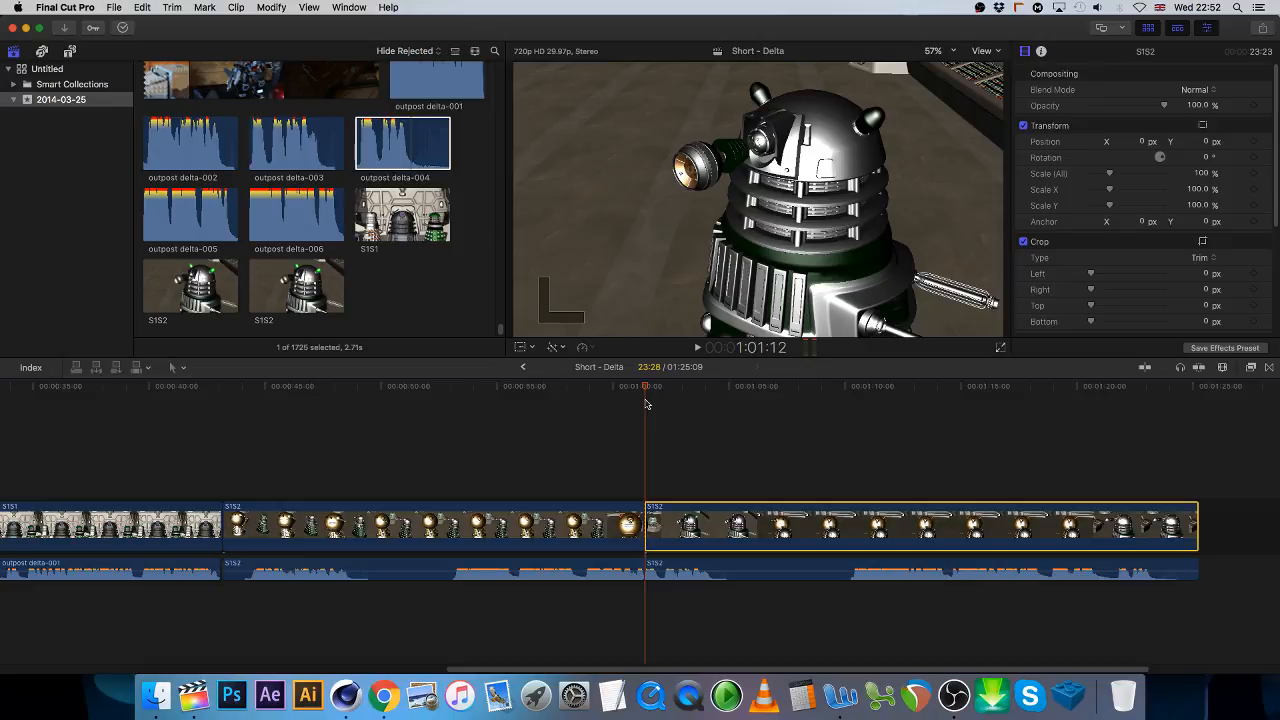
{"action": "key", "text": "space"}
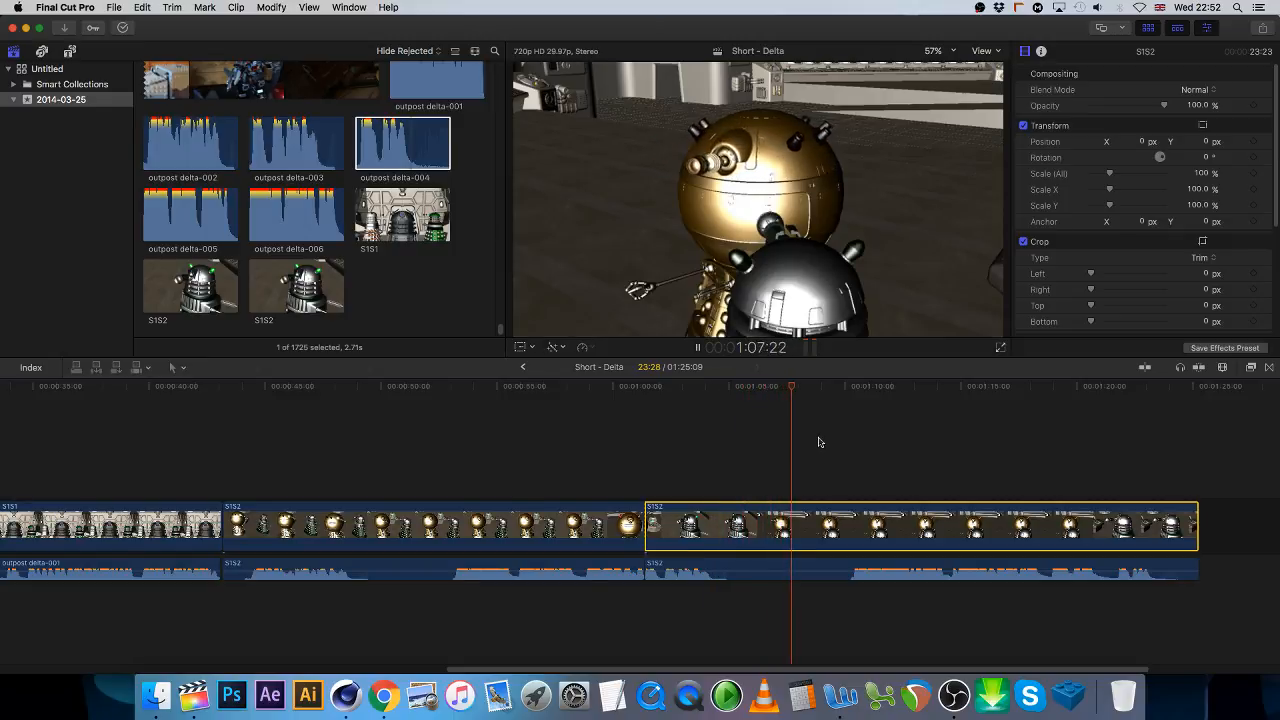
{"action": "key", "text": "space"}
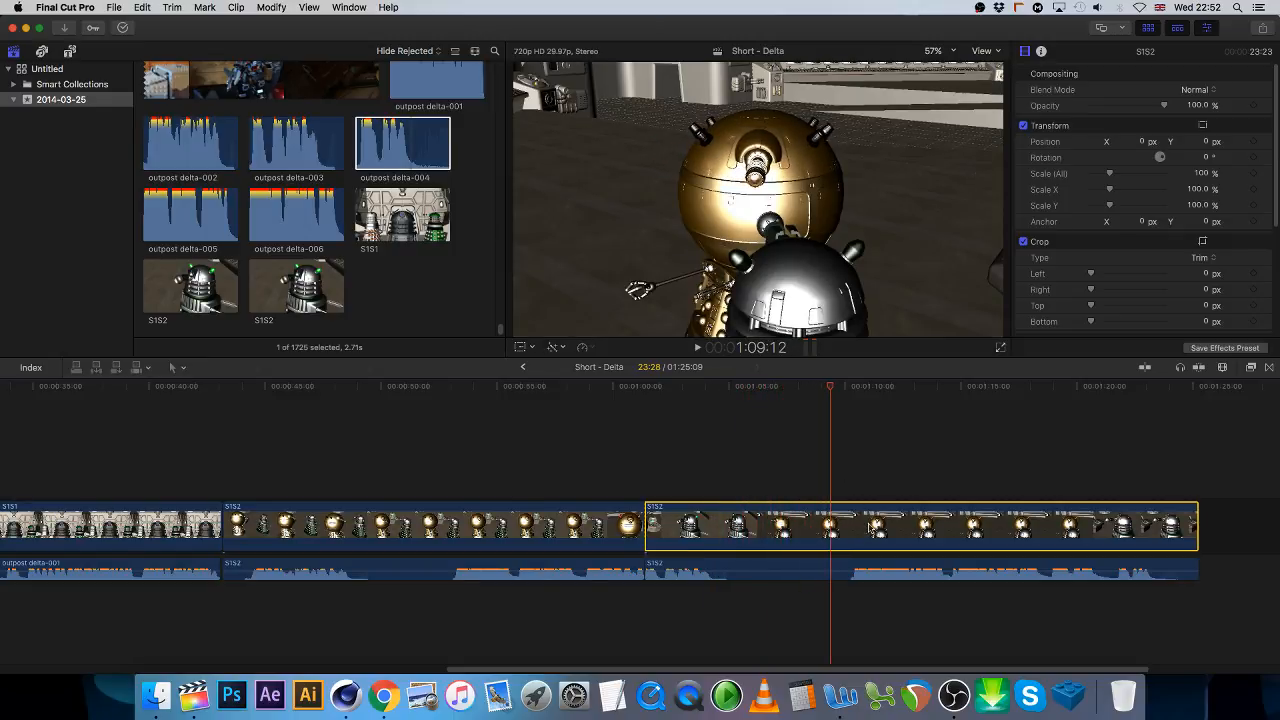
{"action": "key", "text": "Right"}
{"action": "key", "text": "Right"}
{"action": "key", "text": "Right"}
{"action": "key", "text": "Right"}
{"action": "key", "text": "Right"}
{"action": "key", "text": "Right"}
{"action": "key", "text": "Right"}
{"action": "key", "text": "Right"}
{"action": "key", "text": "Right"}
{"action": "key", "text": "Right"}
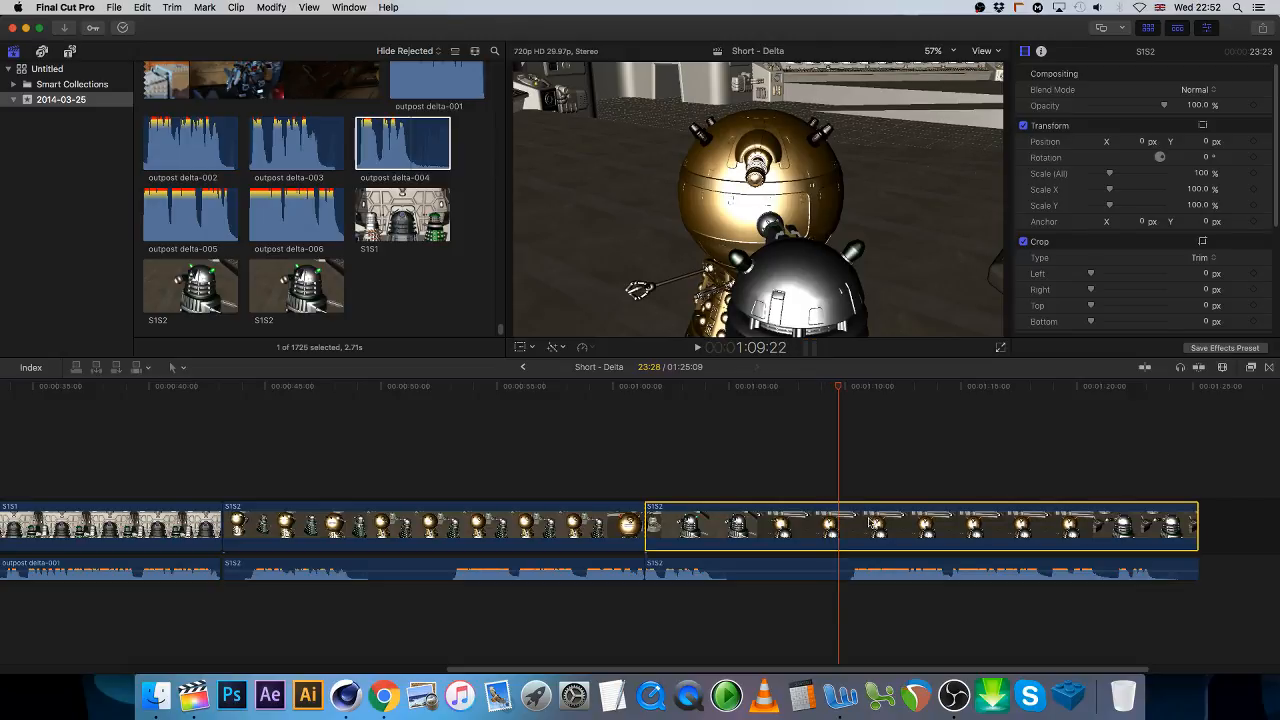
{"action": "key", "text": "super+b"}
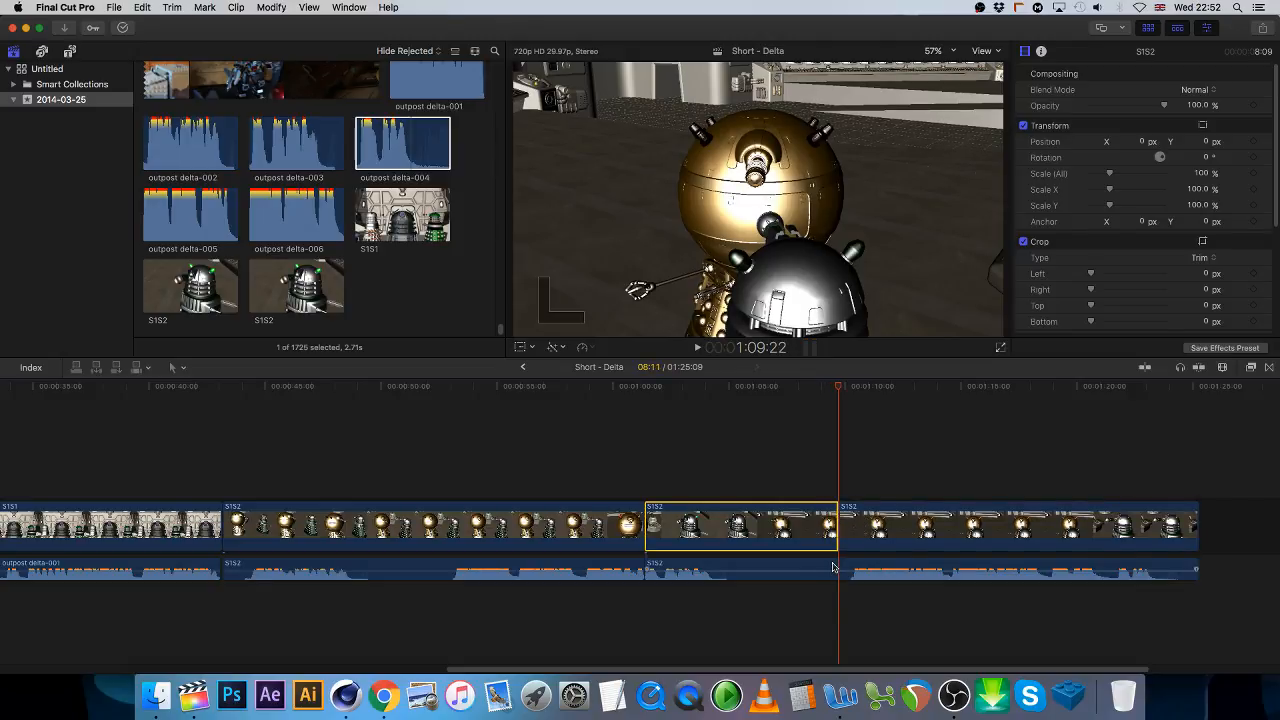
{"action": "left_click", "coordinate": [833, 567]}
{"action": "key", "text": "super+b"}
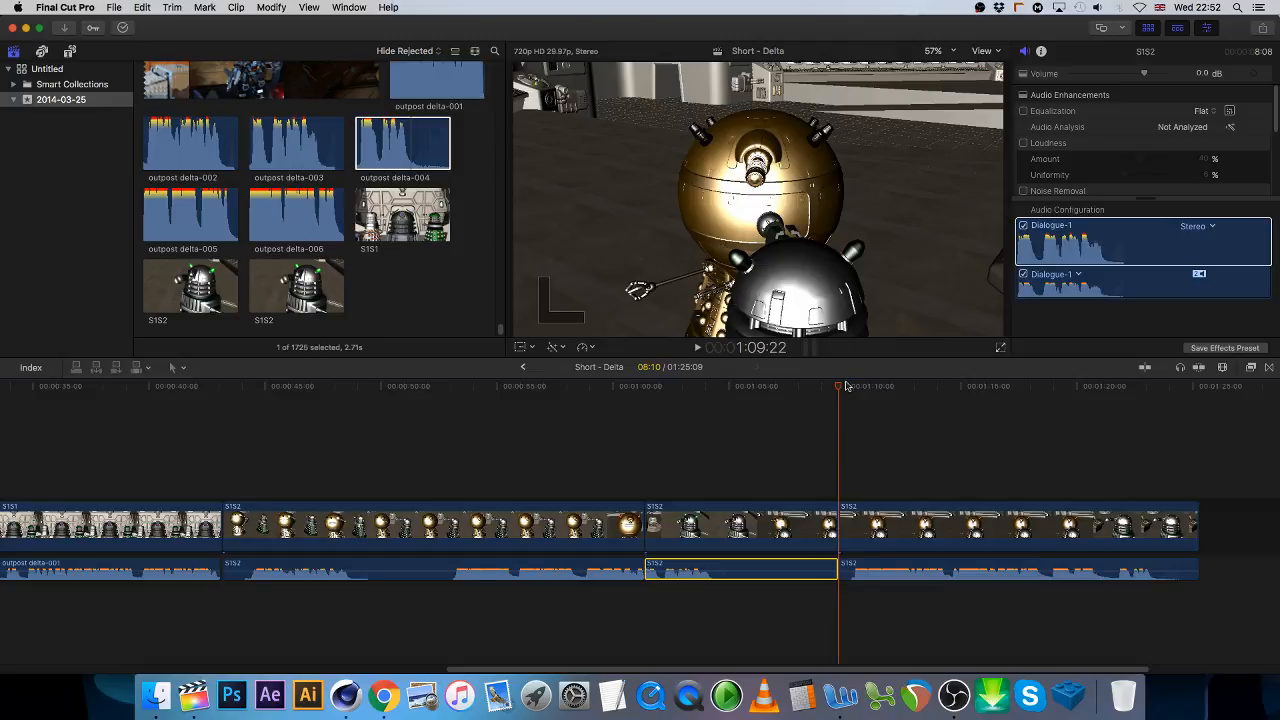
- Split the silver Dalek section's video and audio at 1:04:12 and delete the silent piece up to the following cut
{"action": "left_click", "coordinate": [788, 390]}
{"action": "left_click", "coordinate": [715, 400]}
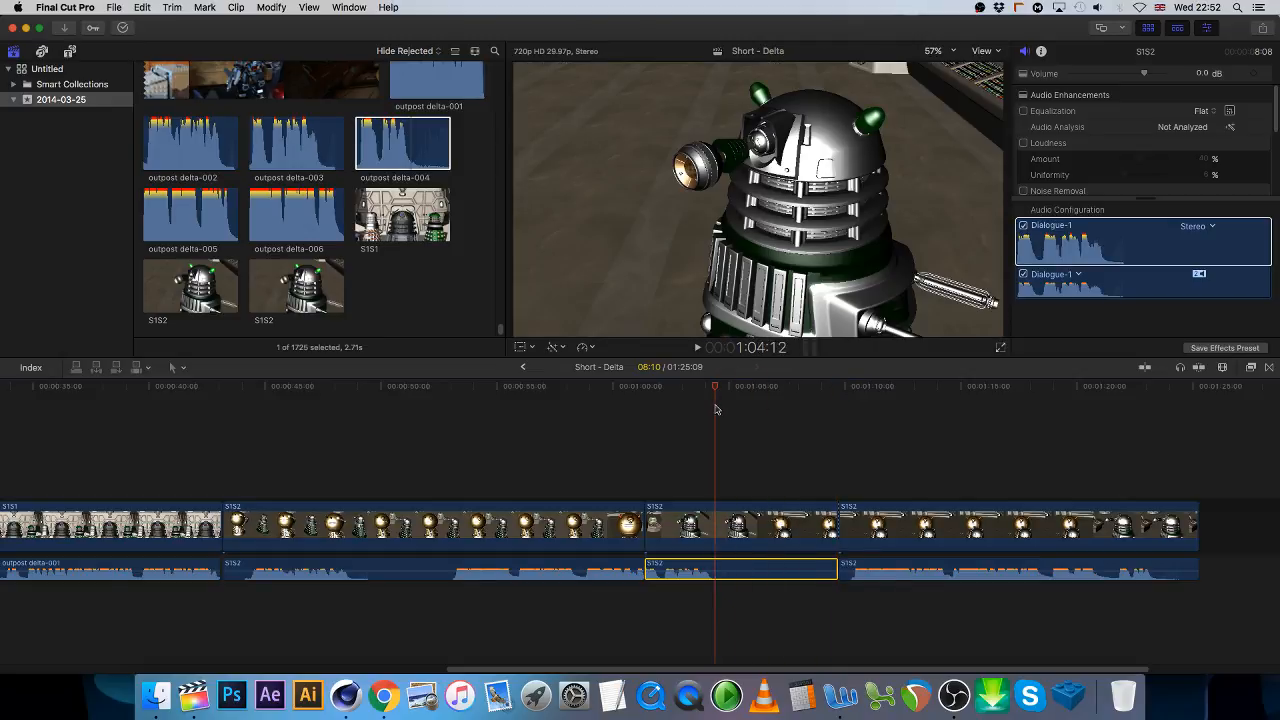
{"action": "left_click", "coordinate": [752, 522]}
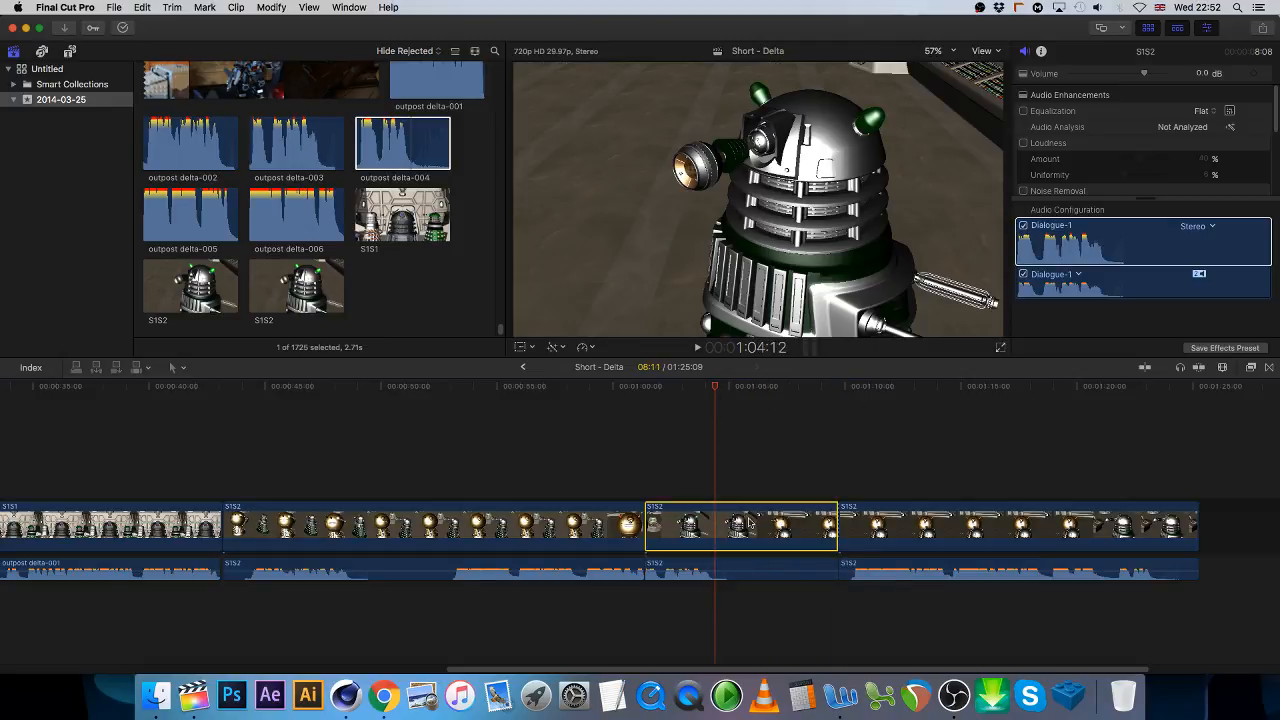
{"action": "left_click", "coordinate": [738, 566], "text": "super"}
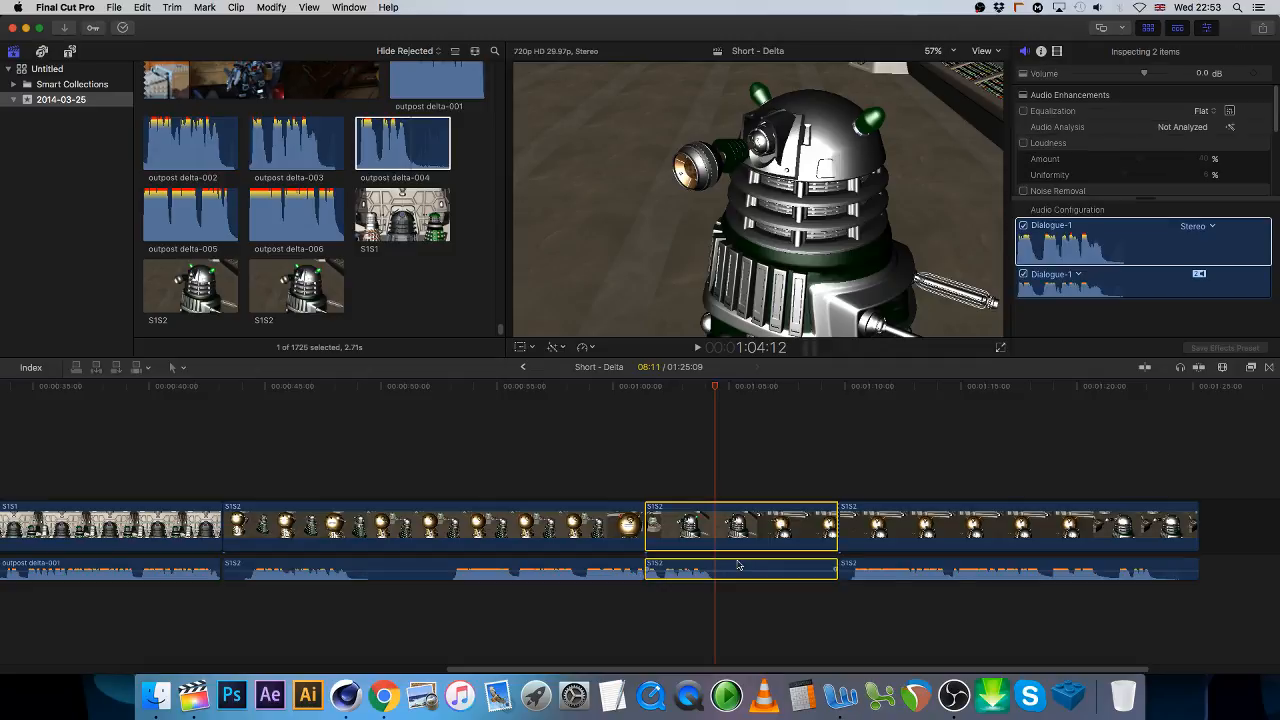
{"action": "key", "text": "super+b"}
{"action": "left_click", "coordinate": [760, 530]}
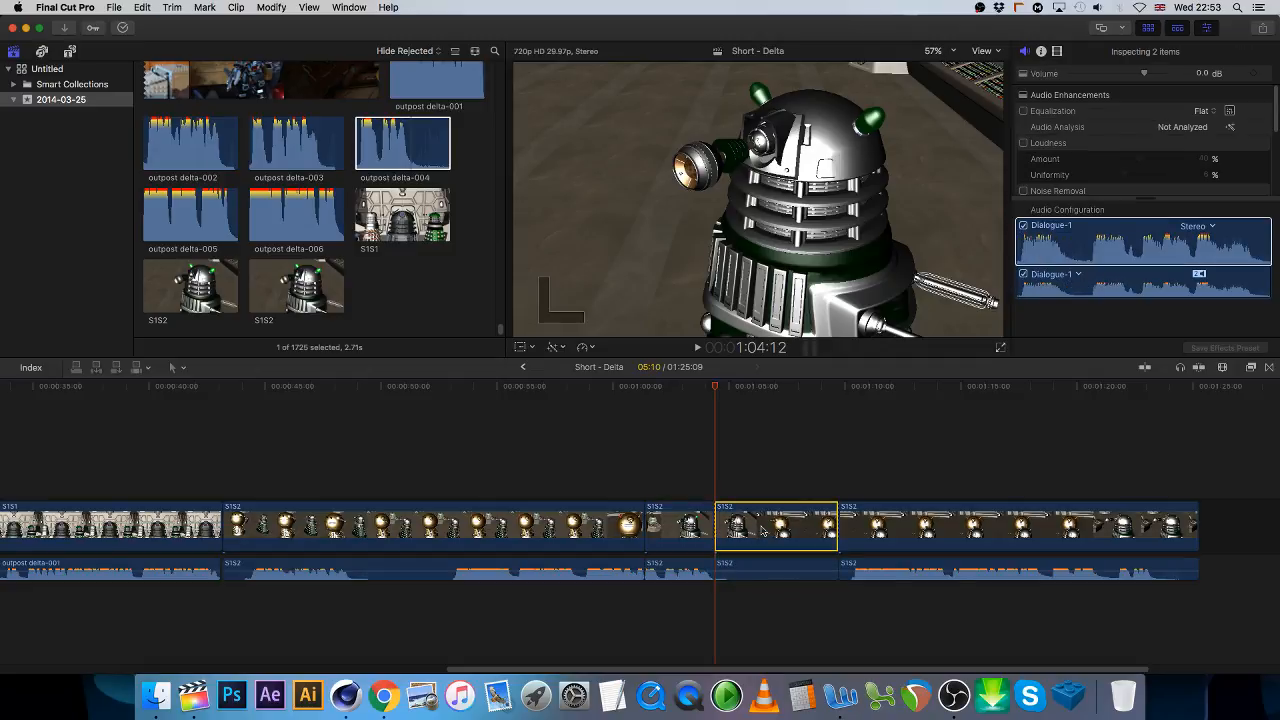
{"action": "key", "text": "Delete"}
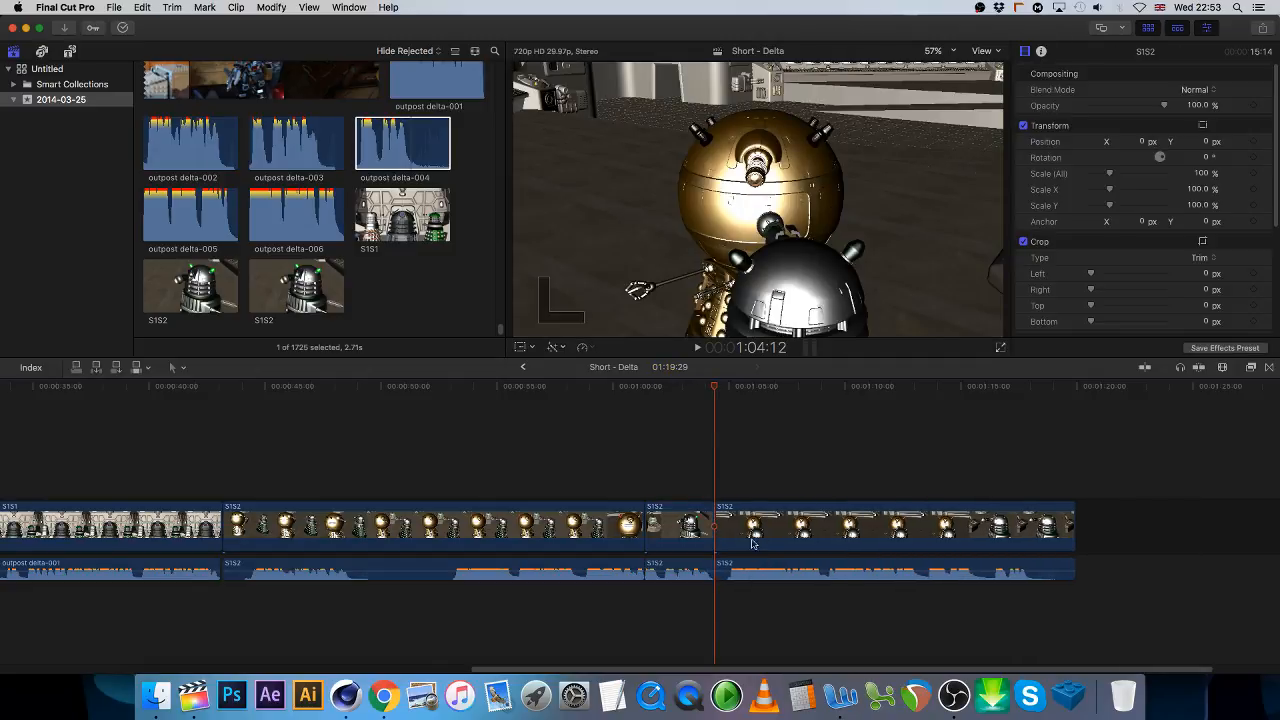
- Move the last S1S2 audio piece about 1 second later so its speech starts with the gold Dalek's lights at 1:06:01
{"action": "left_click_drag", "start_coordinate": [712, 387], "coordinate": [706, 395]}
{"action": "key", "text": "space"}
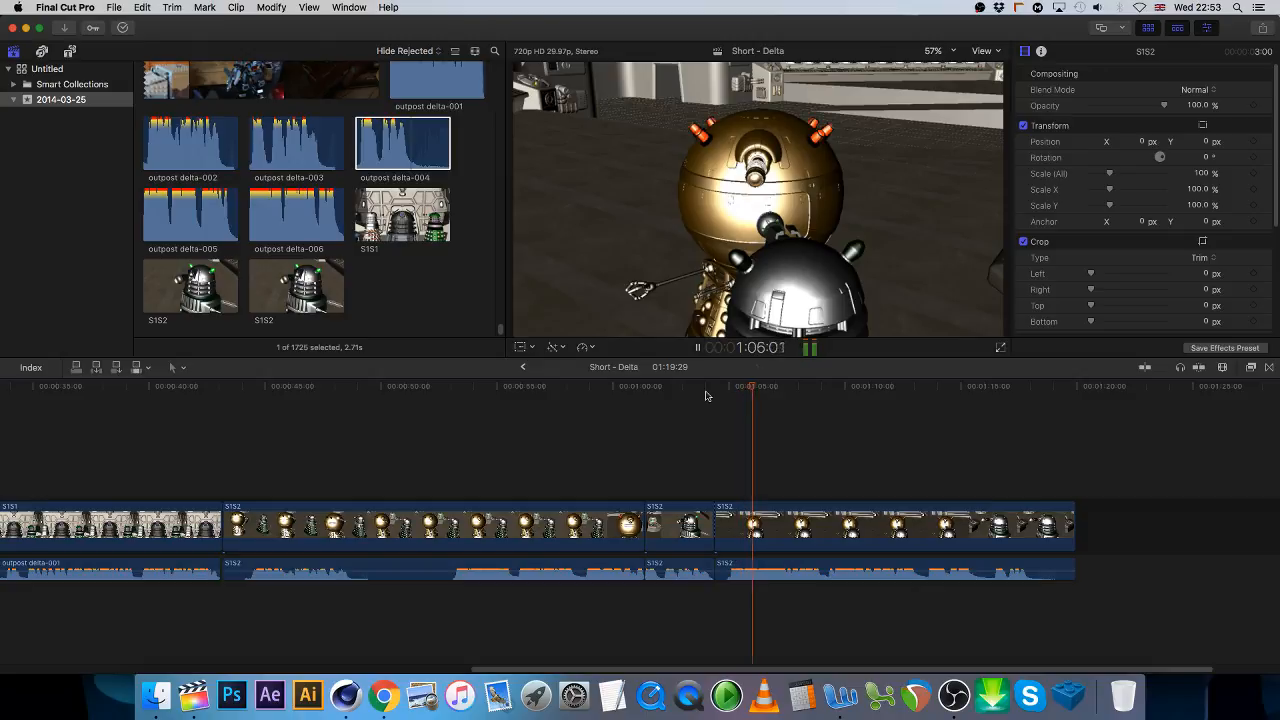
{"action": "key", "text": "space"}
{"action": "left_click_drag", "start_coordinate": [763, 392], "coordinate": [722, 396]}
{"action": "key", "text": "space"}
{"action": "key", "text": "space"}
{"action": "mouse_move", "coordinate": [760, 391]}
{"action": "left_mouse_down"}
{"action": "mouse_move", "coordinate": [729, 397]}
{"action": "mouse_move", "coordinate": [754, 409]}
{"action": "left_mouse_up"}
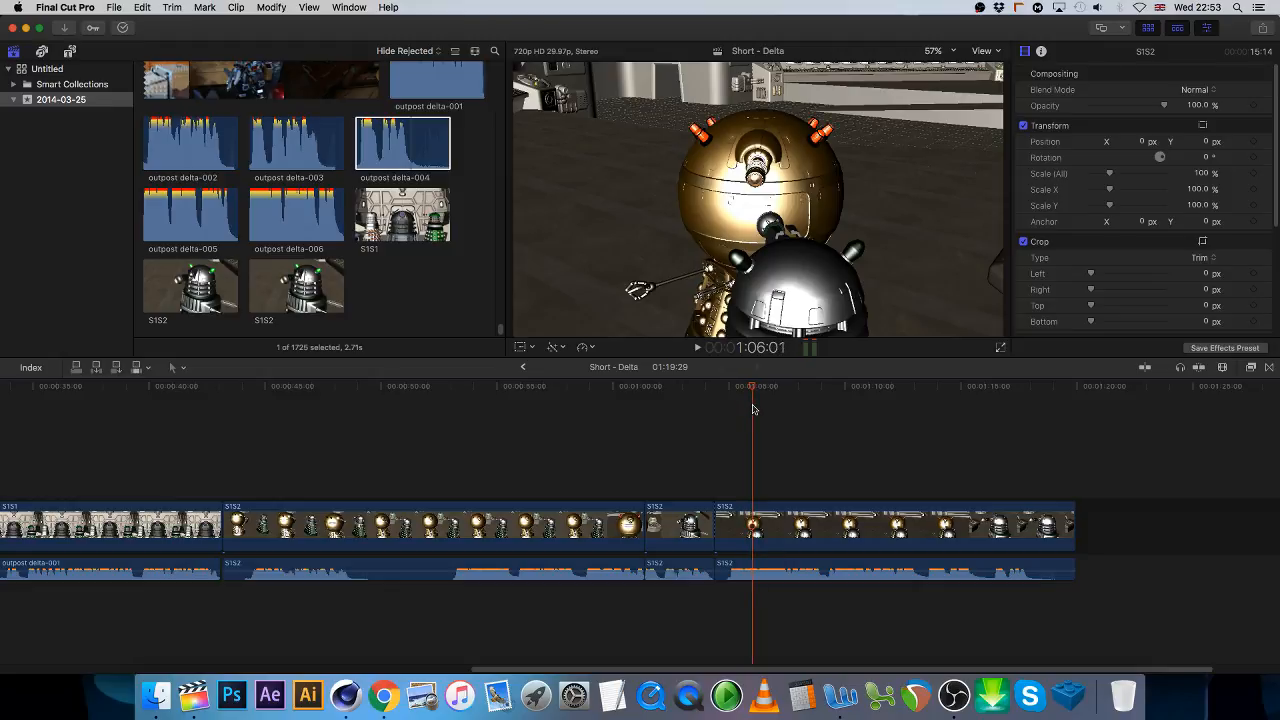
{"action": "left_click", "coordinate": [763, 559]}
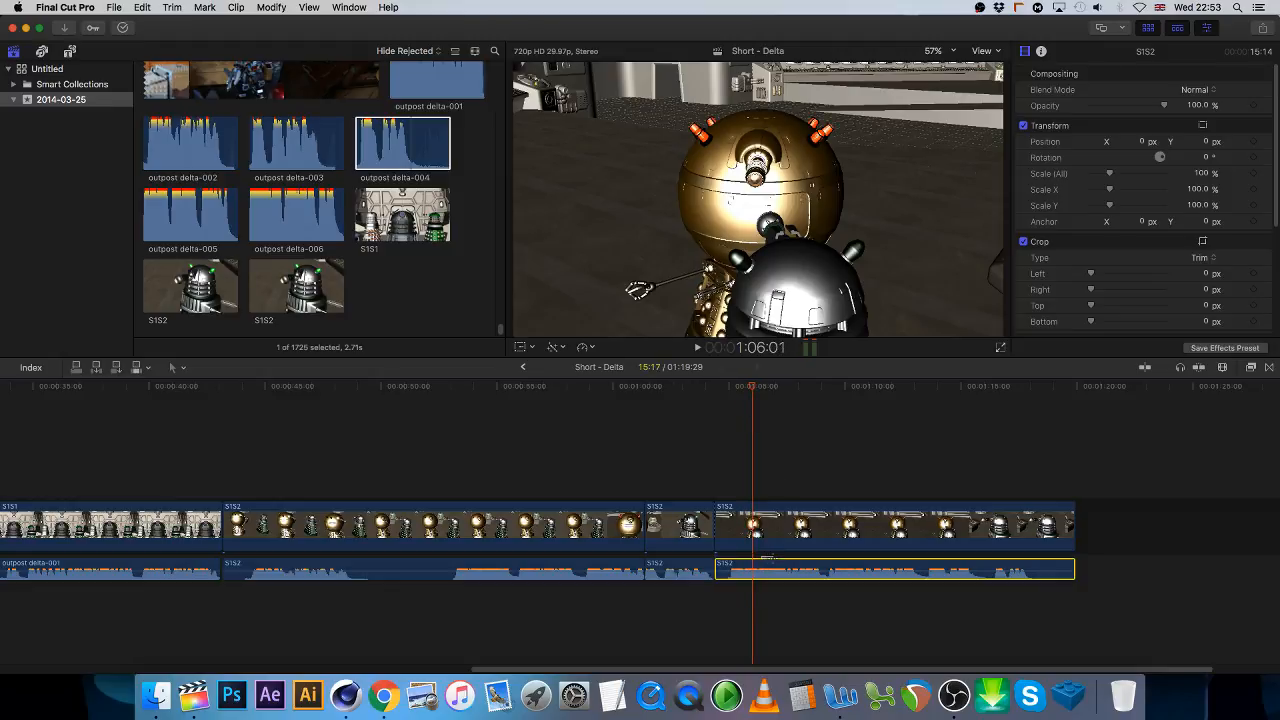
{"action": "left_click_drag", "start_coordinate": [781, 557], "coordinate": [803, 564]}
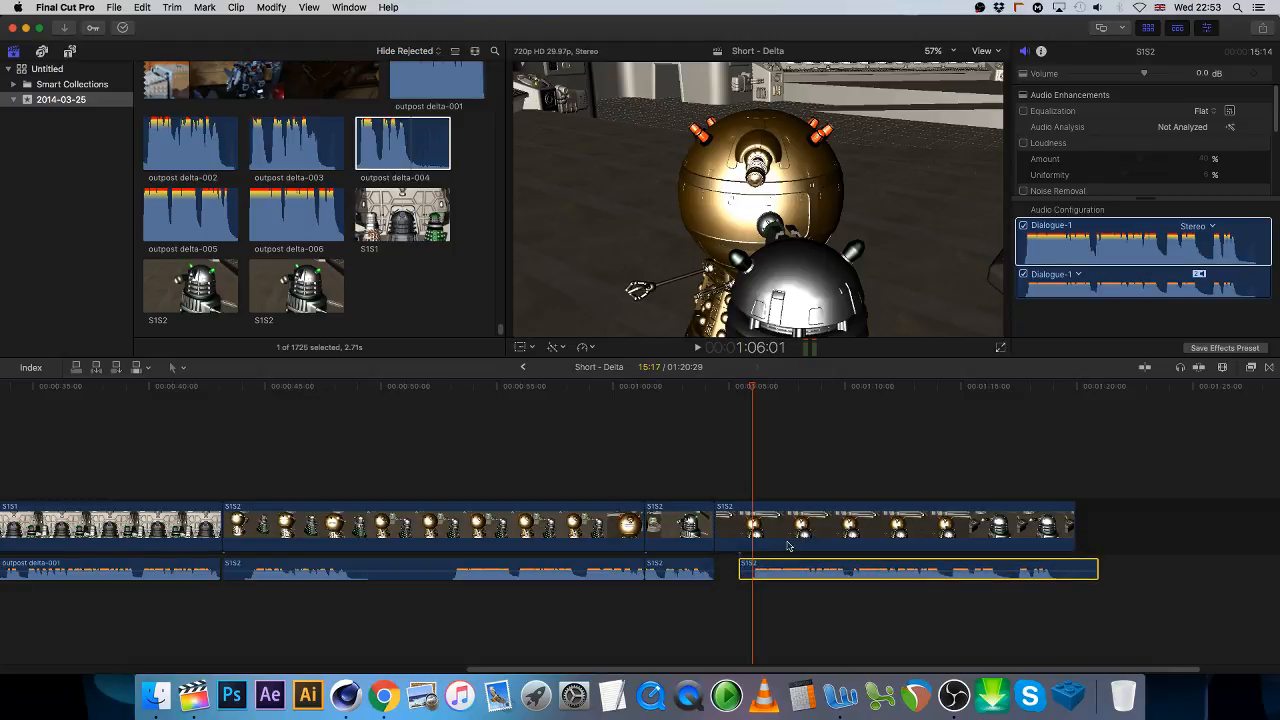
- Split the shifted audio at 1:17:14 and trim the end of its first part back to a duration of about 11:06
{"action": "key", "text": "space"}
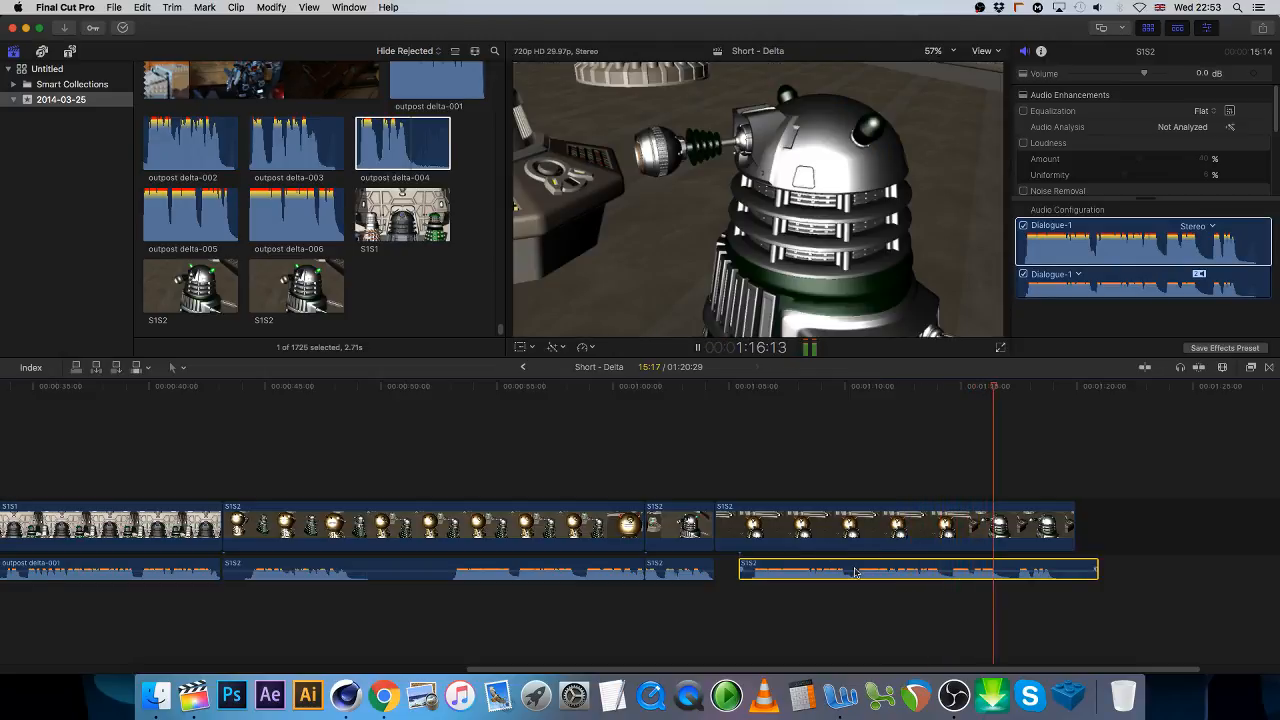
{"action": "key", "text": "space"}
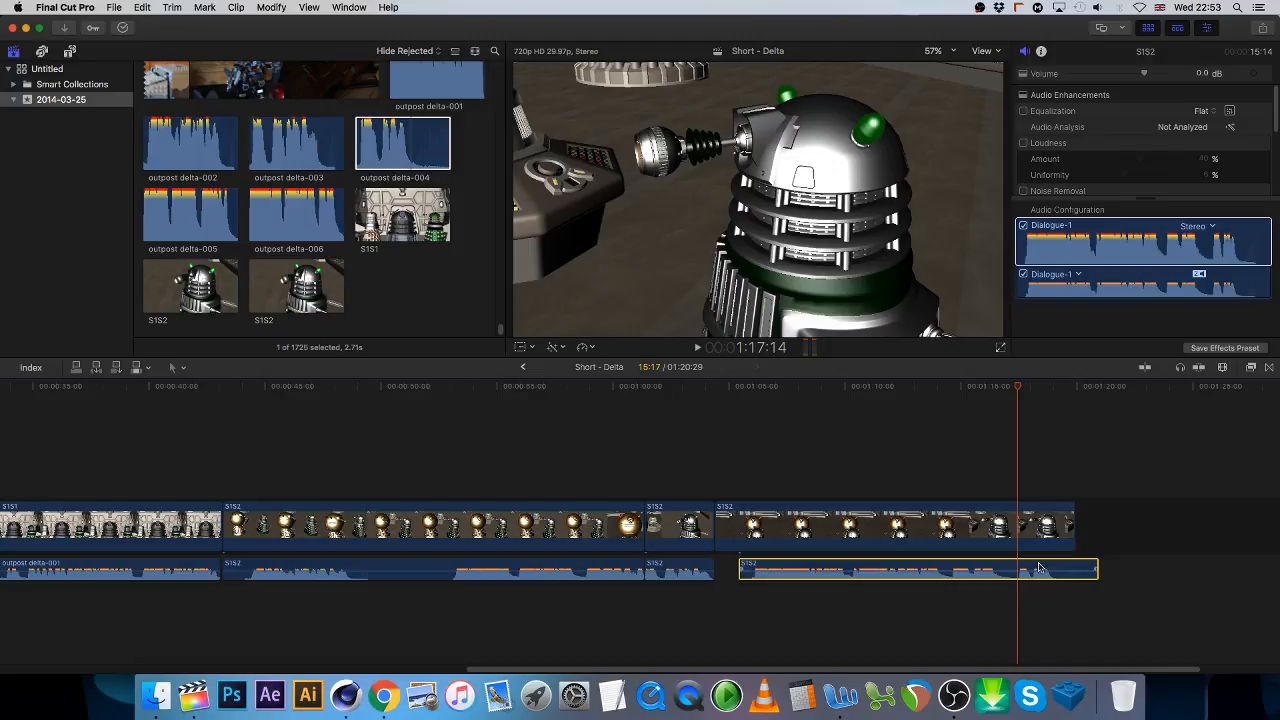
{"action": "key", "text": "cmd+b"}
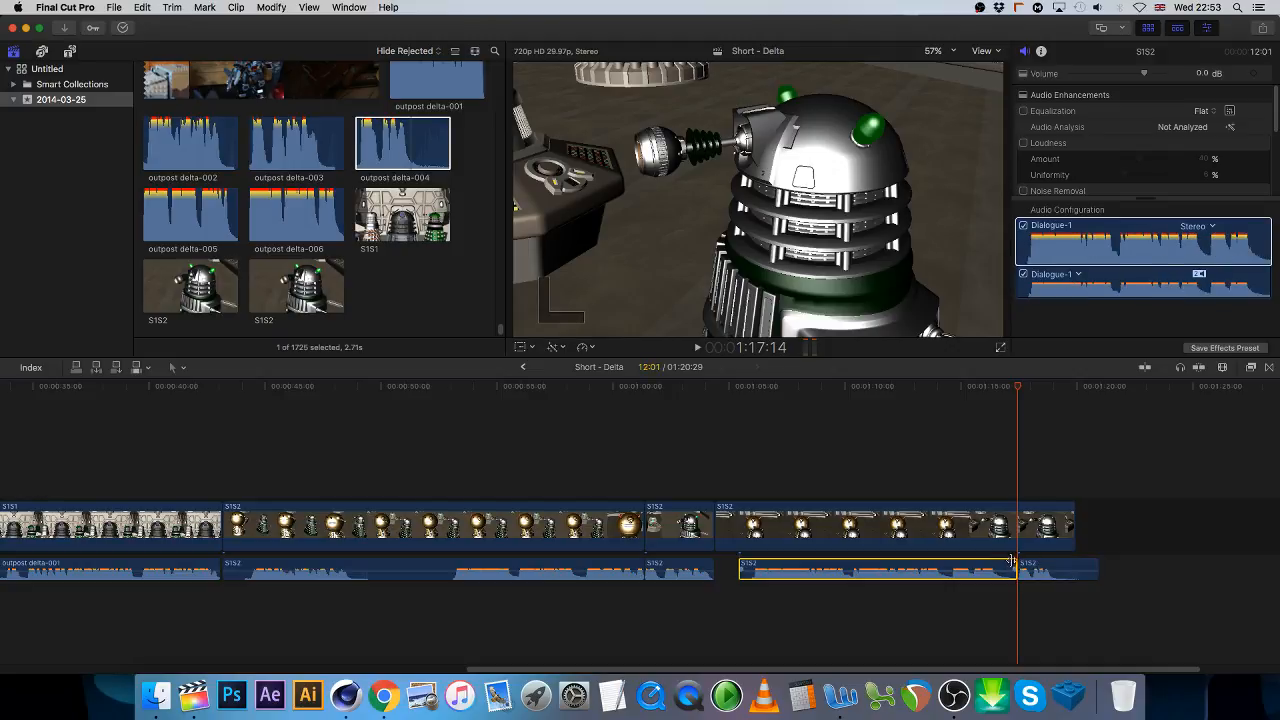
{"action": "left_click", "coordinate": [1015, 563]}
{"action": "left_click_drag", "start_coordinate": [1015, 563], "coordinate": [997, 564]}
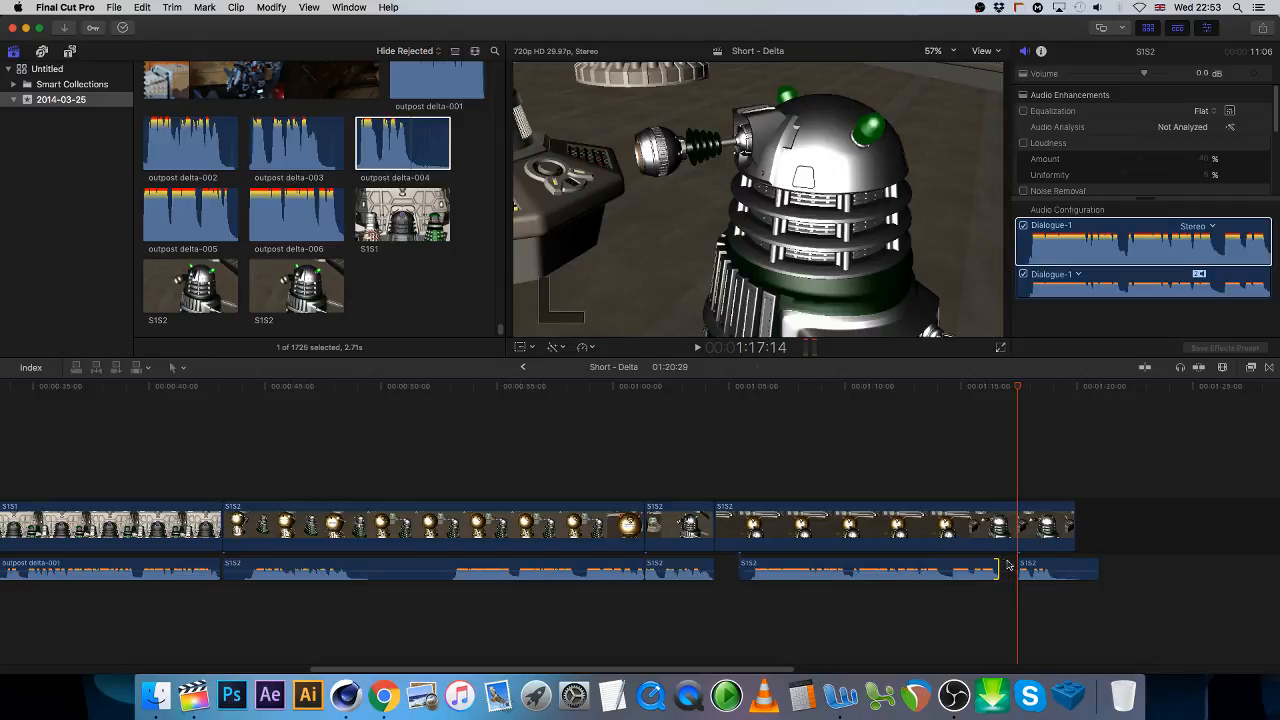
- Move the last S1S2 audio piece earlier so it starts at 1:16:23, and play the silver Dalek's line to check its timing
{"action": "left_click_drag", "start_coordinate": [1001, 388], "coordinate": [1003, 392]}
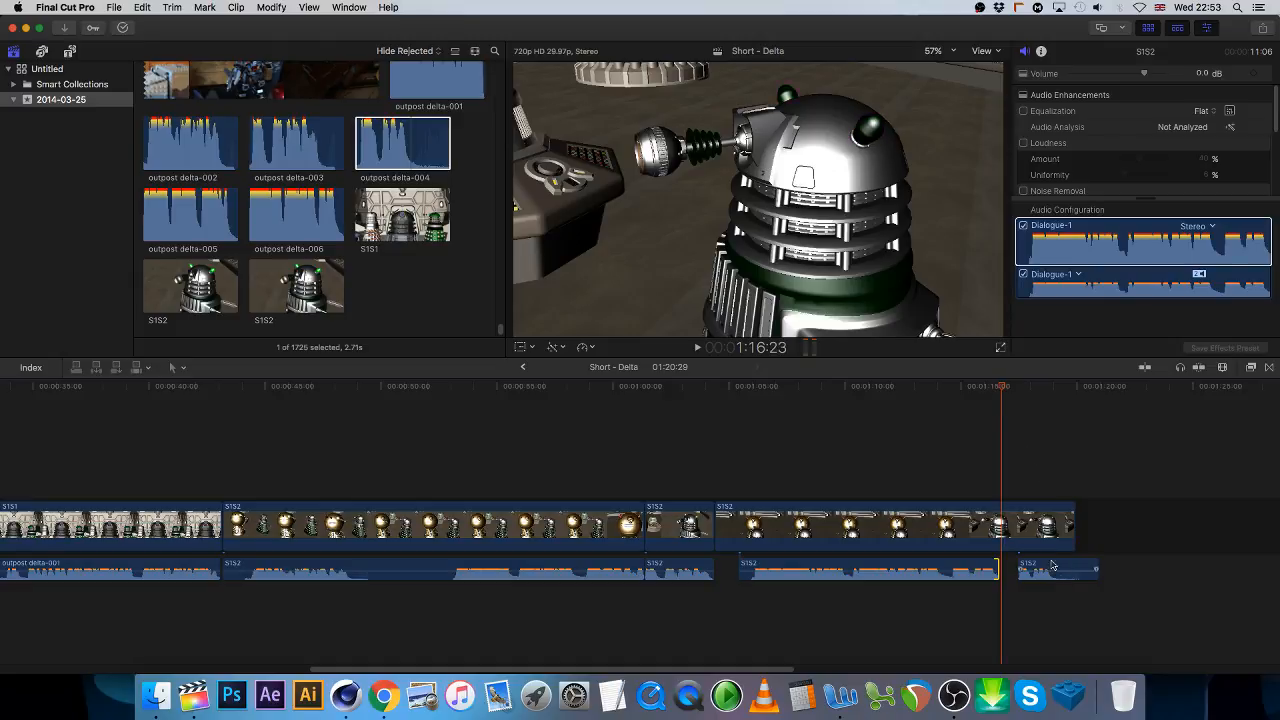
{"action": "left_click_drag", "start_coordinate": [1049, 565], "coordinate": [1031, 564]}
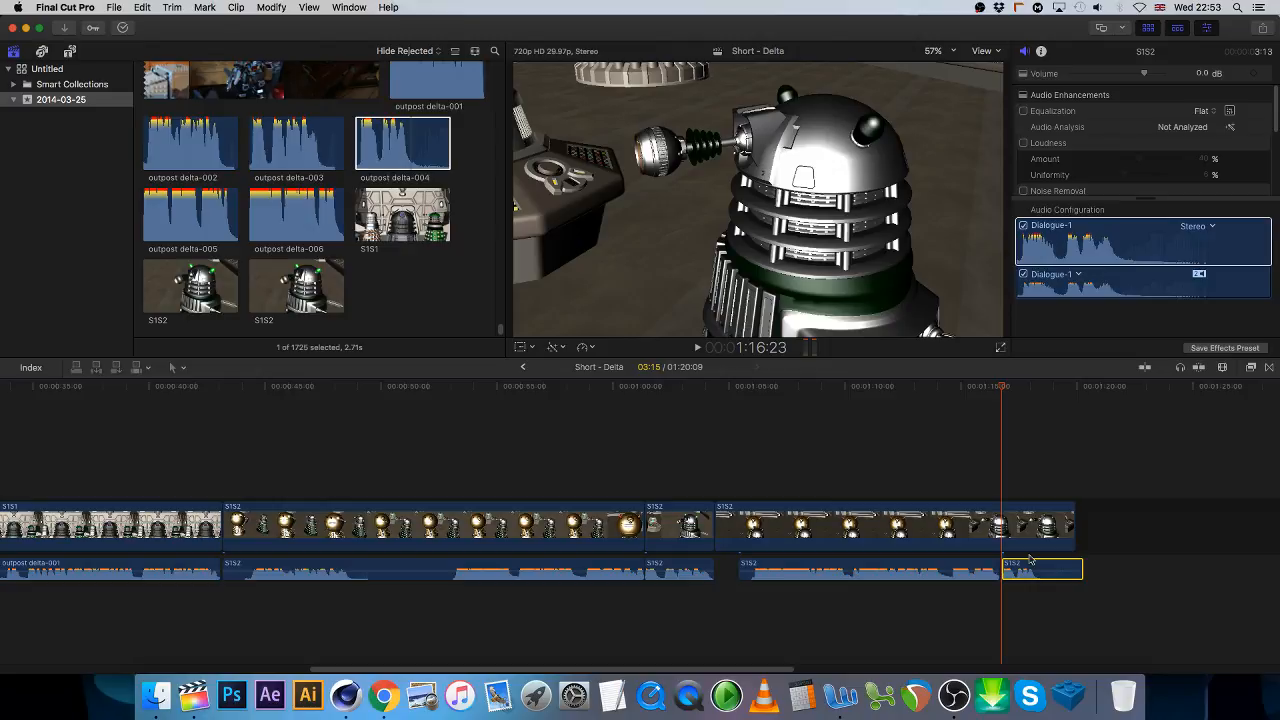
{"action": "key", "text": "space"}
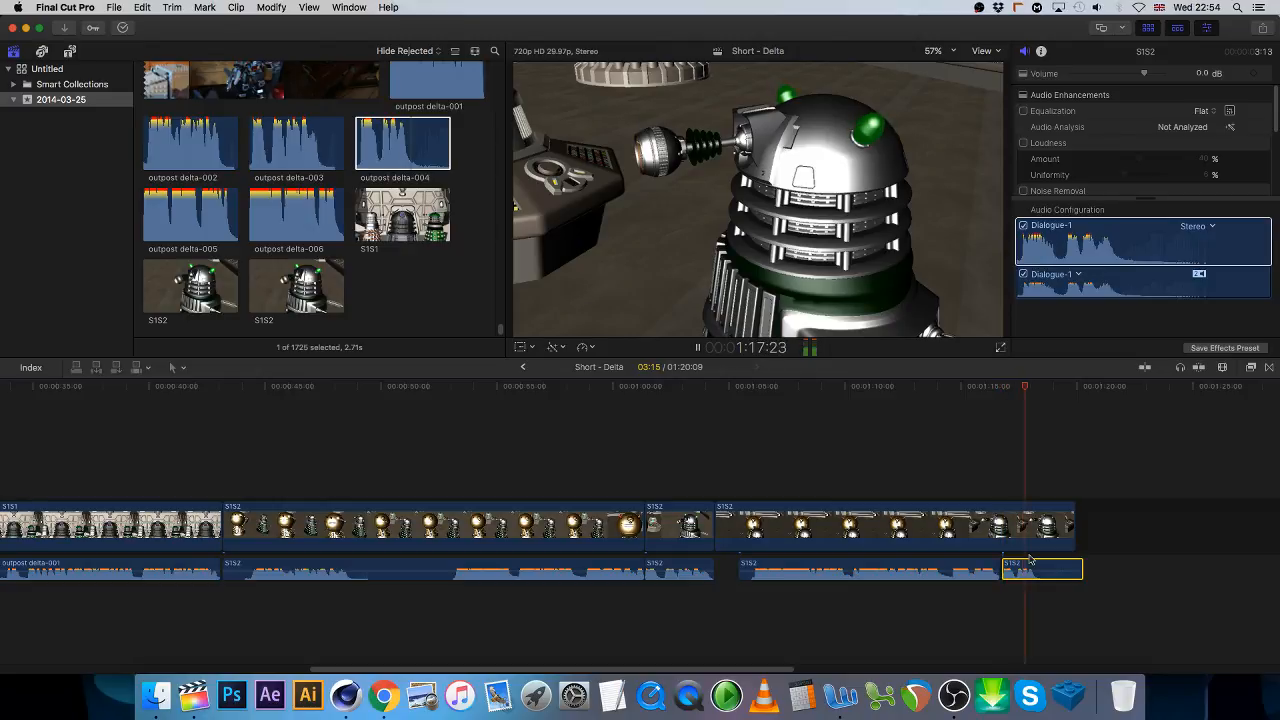
{"action": "key", "text": "space"}
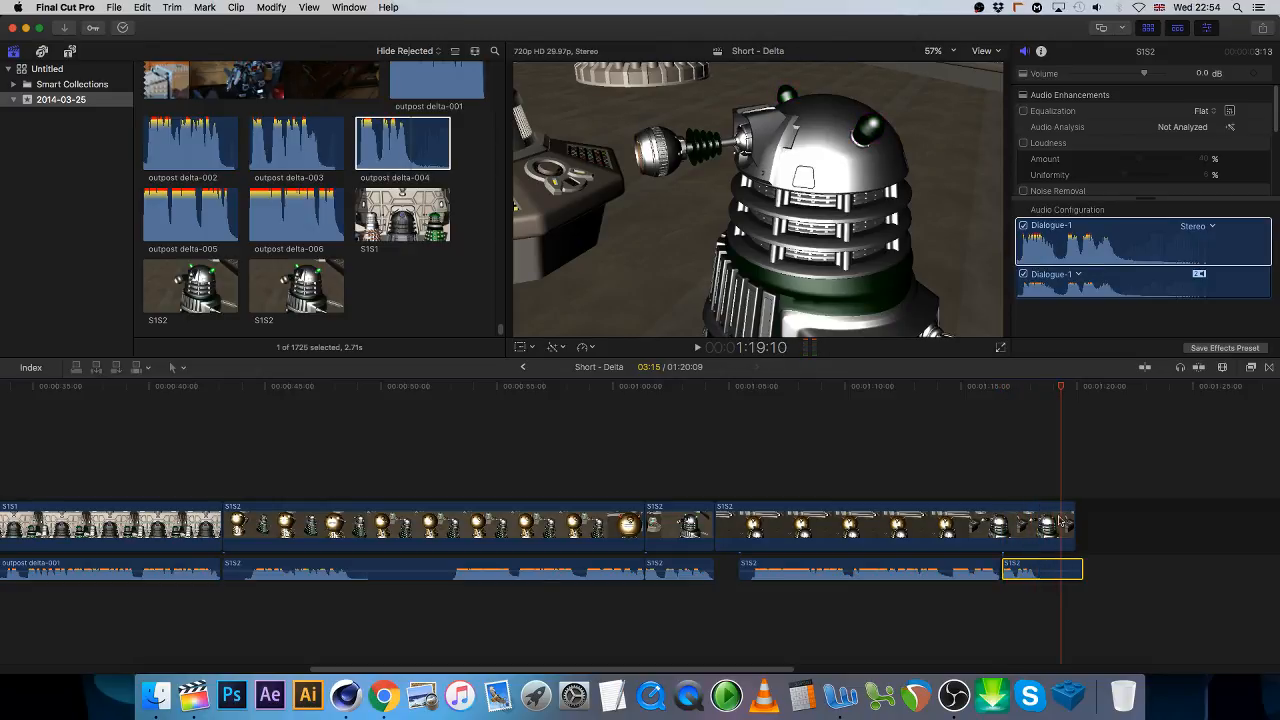
- Trim the end of the last S1S2 audio piece back to 1:18:11, giving it a duration of 1:16, and play on from there
{"action": "left_click_drag", "start_coordinate": [1050, 387], "coordinate": [1039, 386]}
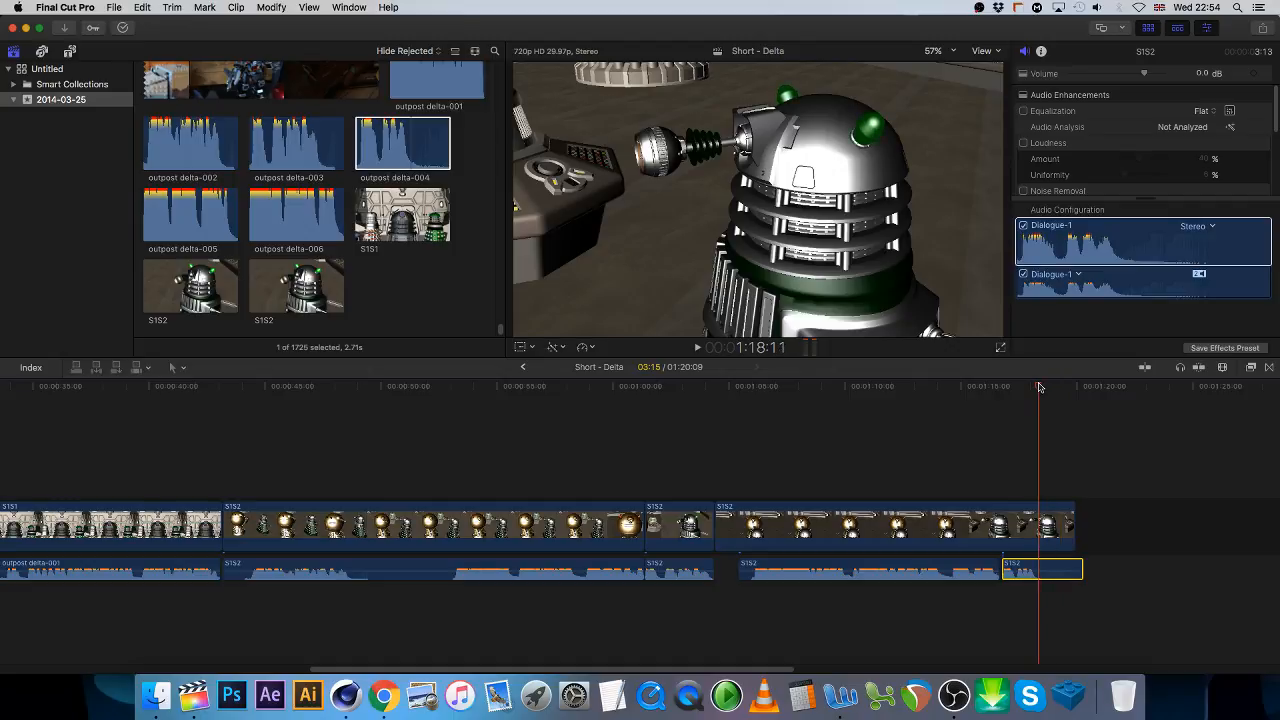
{"action": "left_click_drag", "start_coordinate": [1082, 568], "coordinate": [1039, 567]}
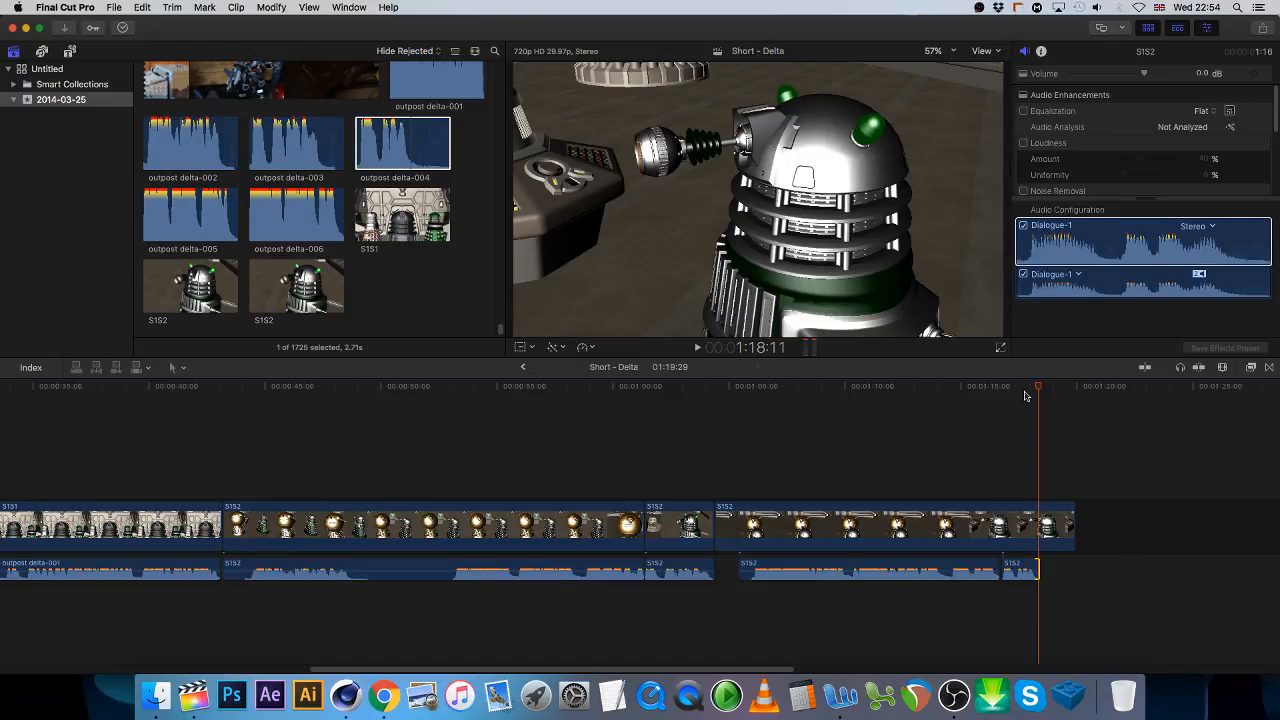
{"action": "key", "text": "space"}
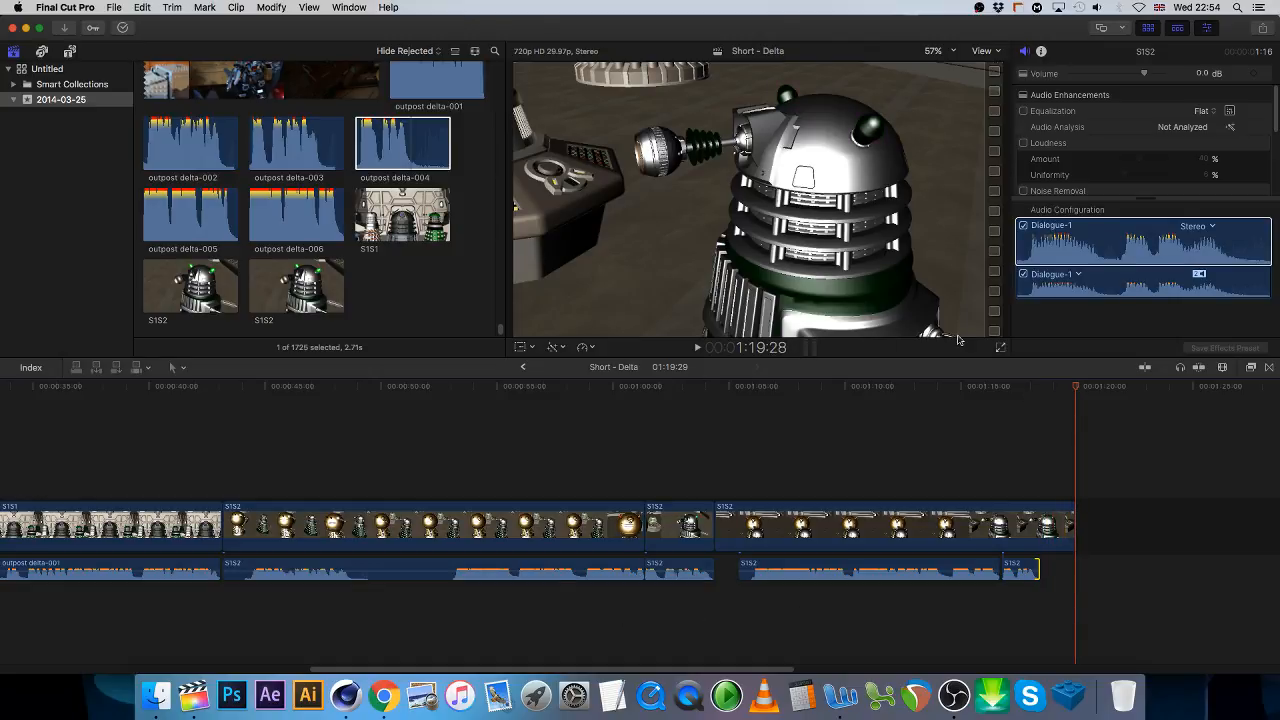
- Play the whole Short - Delta project full screen from the beginning to review the edit, and return to the timeline
{"action": "left_click", "coordinate": [1002, 347]}
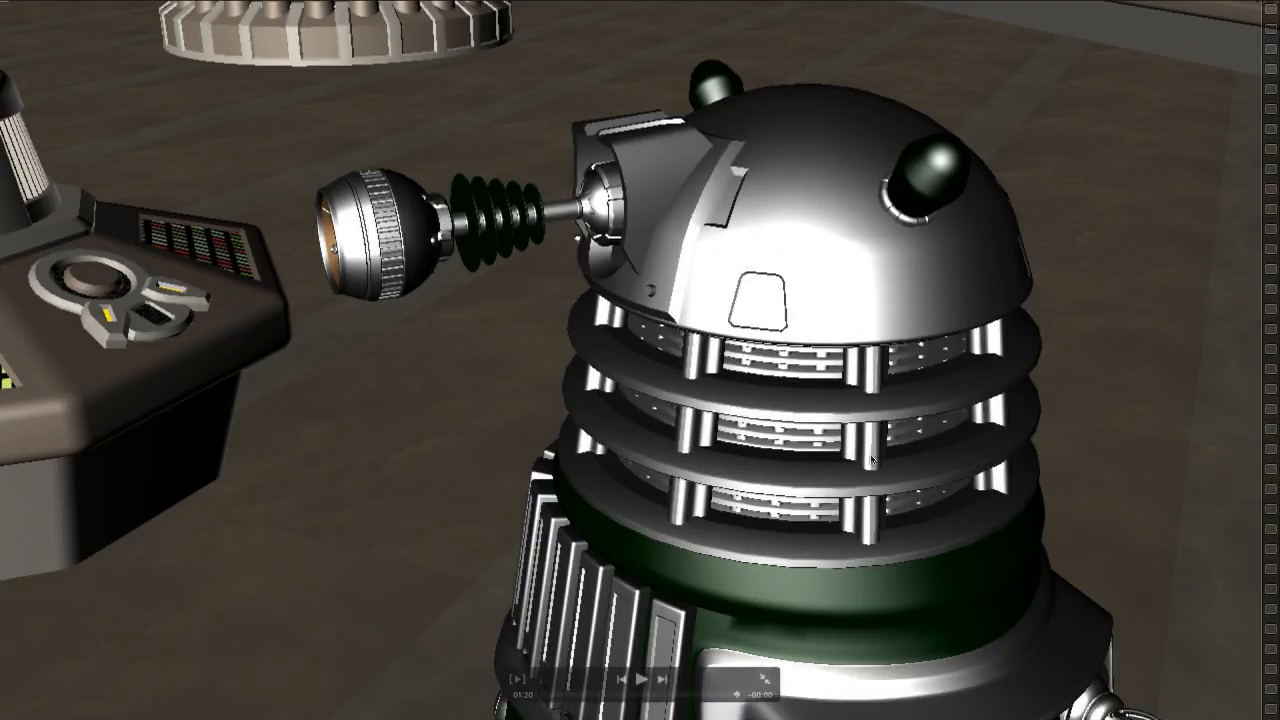
{"action": "left_click", "coordinate": [635, 680]}
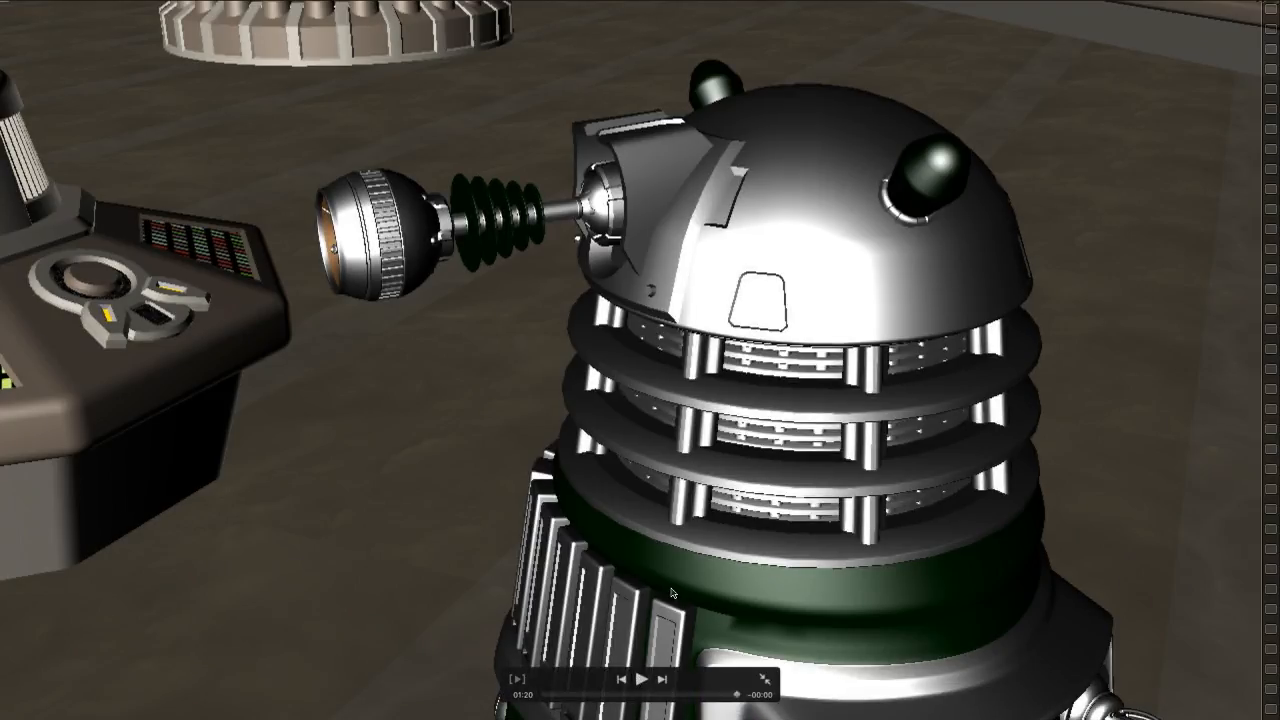
{"action": "left_click", "coordinate": [620, 681]}
{"action": "left_click", "coordinate": [625, 681]}
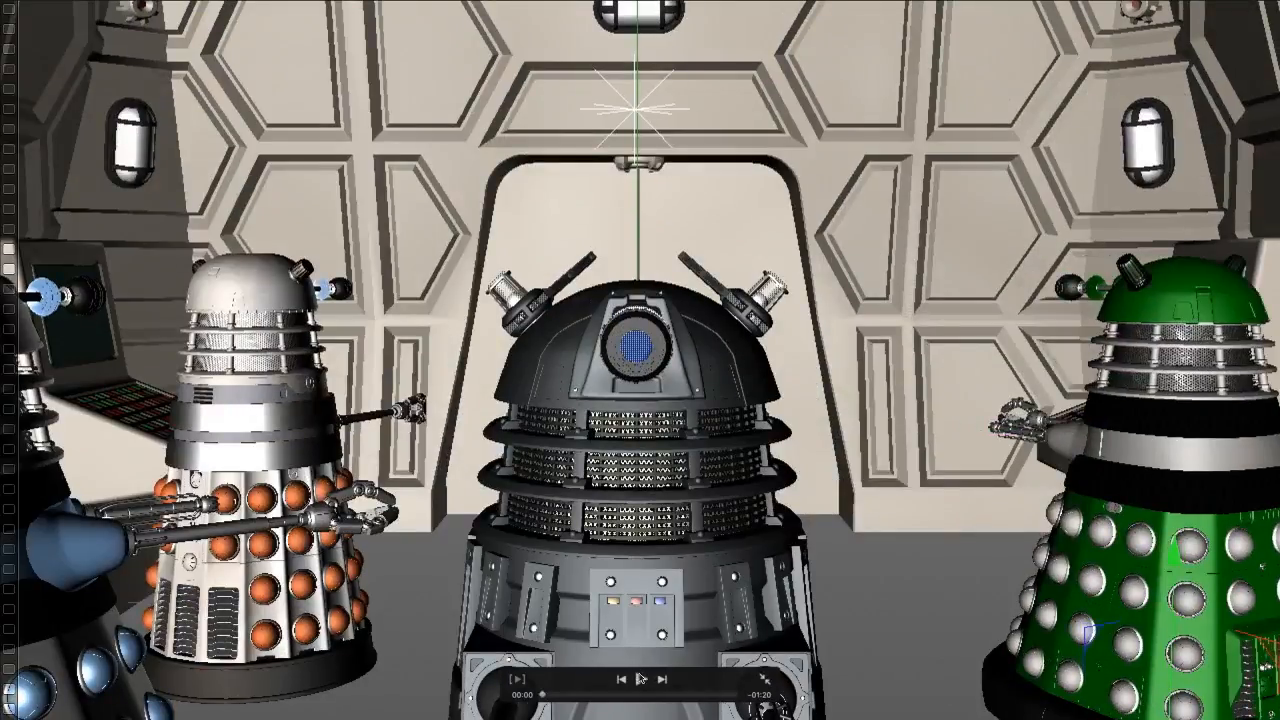
{"action": "left_click", "coordinate": [641, 679]}
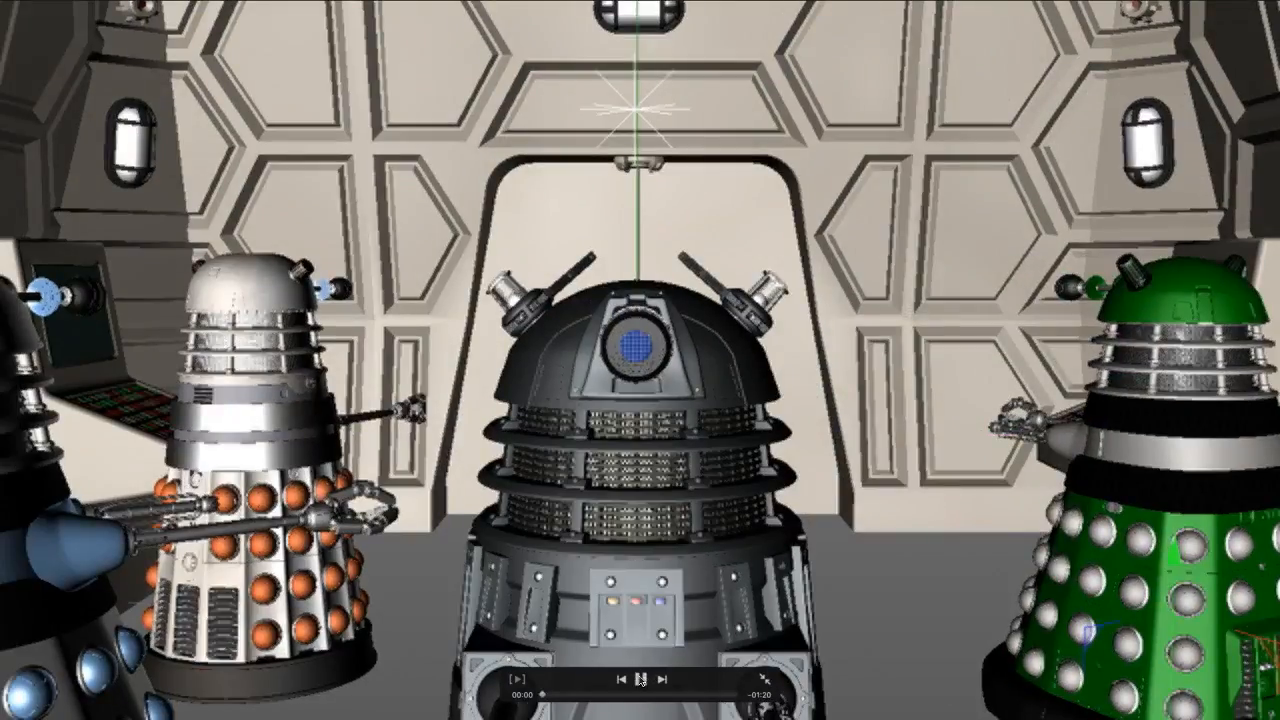
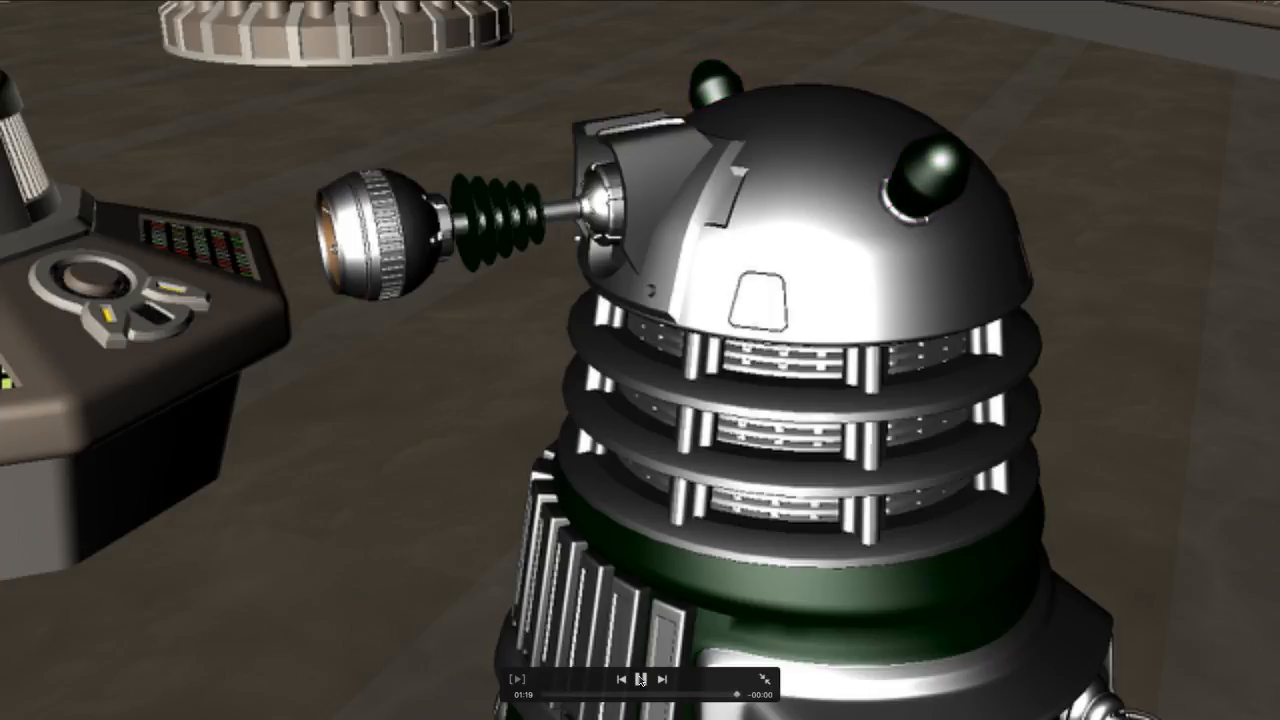
{"action": "left_click", "coordinate": [641, 679]}
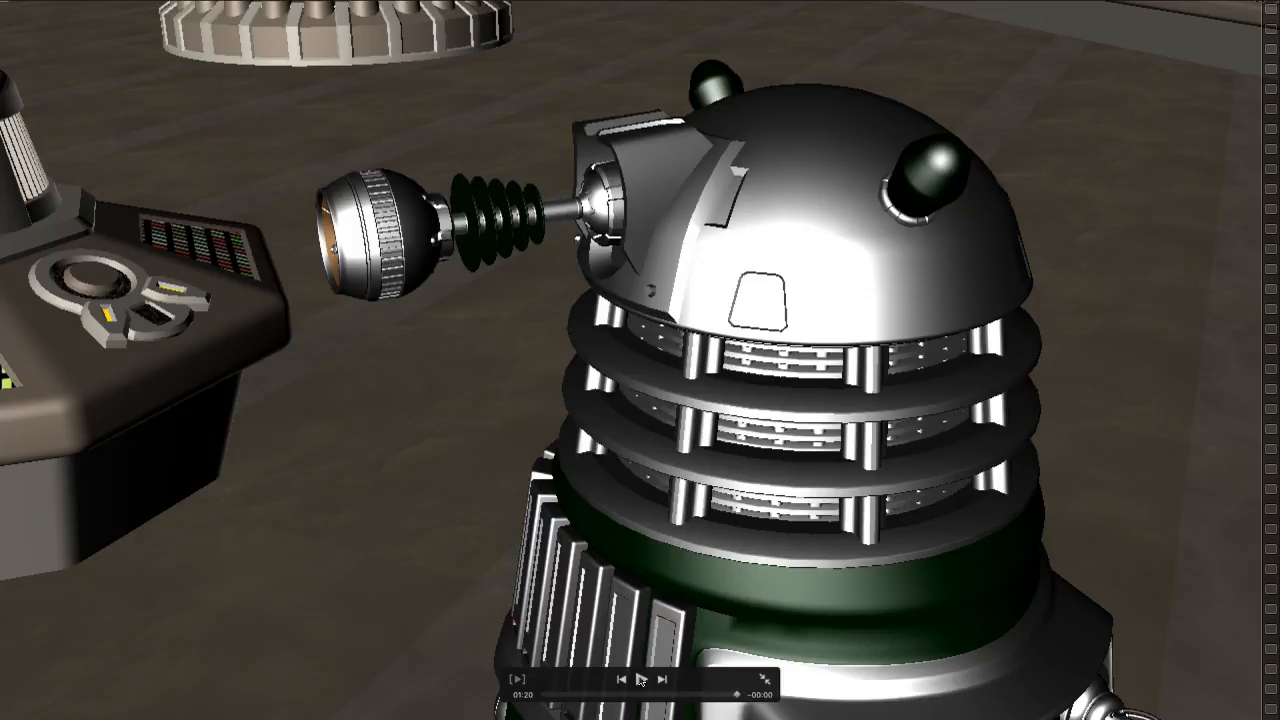
{"action": "key", "text": "Escape"}
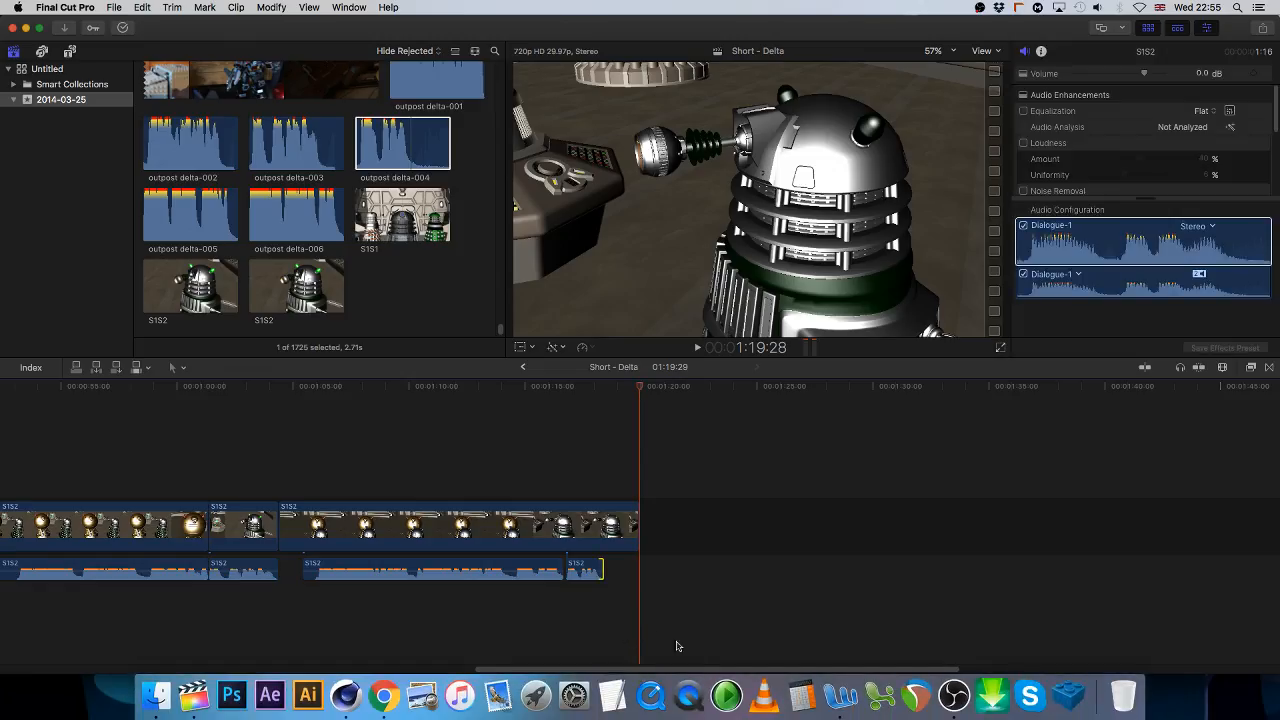
- Trim the start of the last S1S2 video clip to shorten the pause before the gold Dalek speaks, giving it a duration of 14:22
{"action": "left_click", "coordinate": [293, 388]}
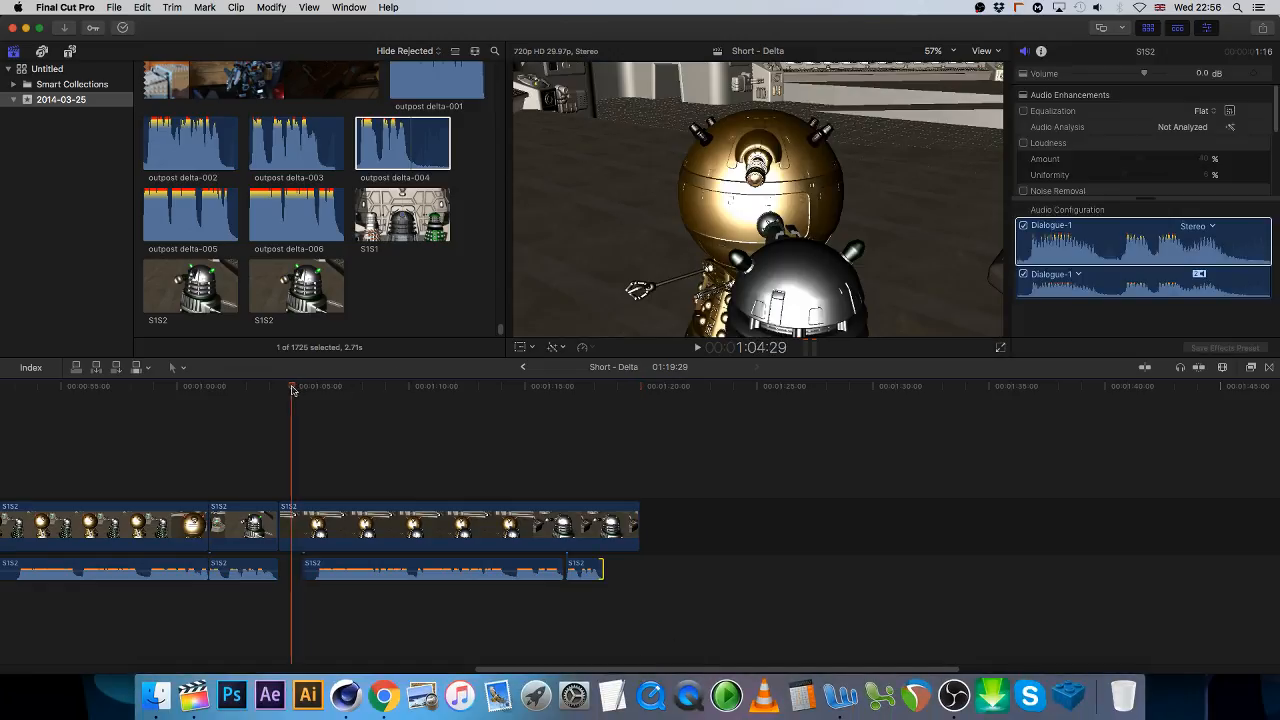
{"action": "mouse_move", "coordinate": [293, 388]}
{"action": "left_mouse_down"}
{"action": "mouse_move", "coordinate": [271, 390]}
{"action": "mouse_move", "coordinate": [298, 395]}
{"action": "left_mouse_up"}
{"action": "left_click_drag", "start_coordinate": [297, 528], "coordinate": [299, 528]}
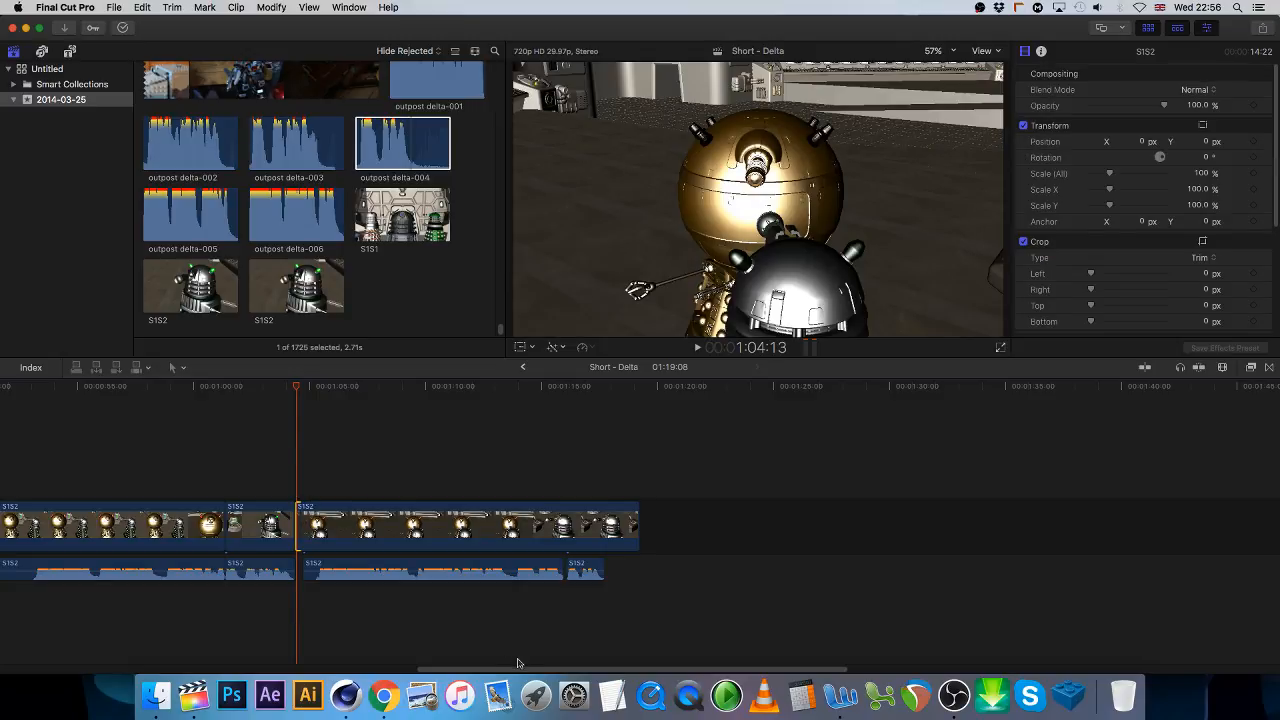
{"action": "left_click_drag", "start_coordinate": [518, 662], "coordinate": [389, 657]}
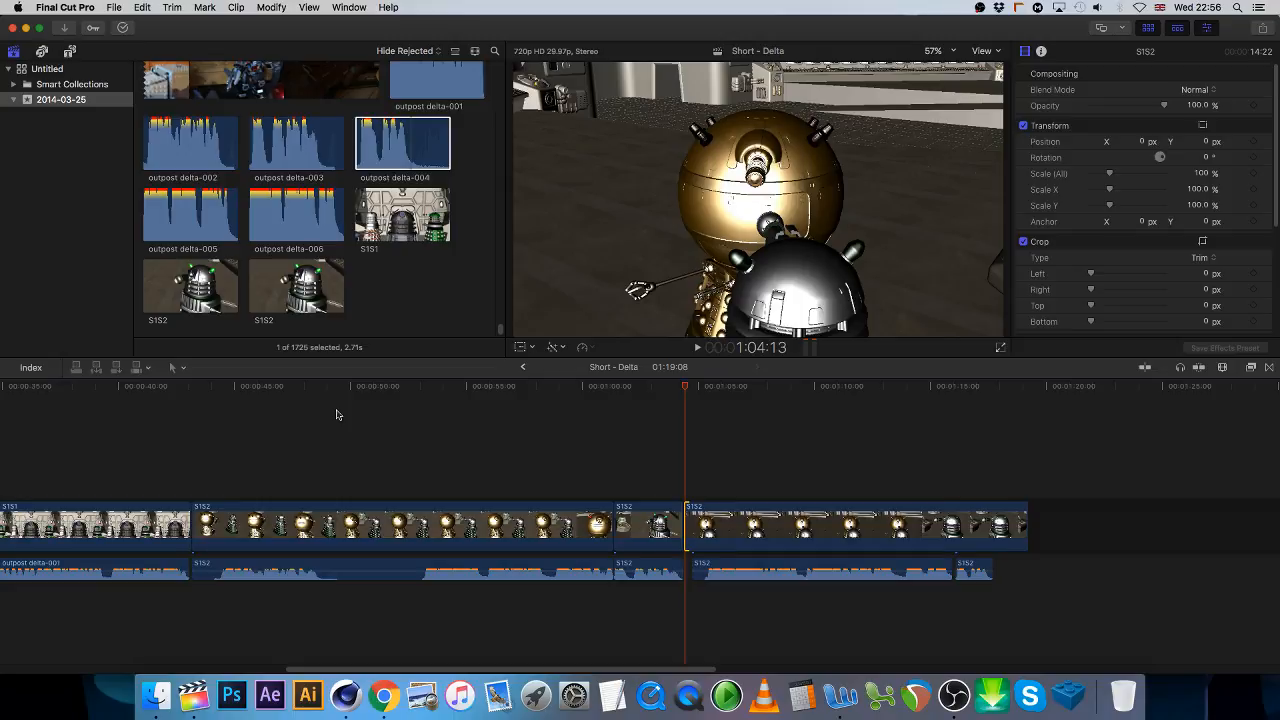
{"action": "left_click_drag", "start_coordinate": [700, 670], "coordinate": [403, 606]}
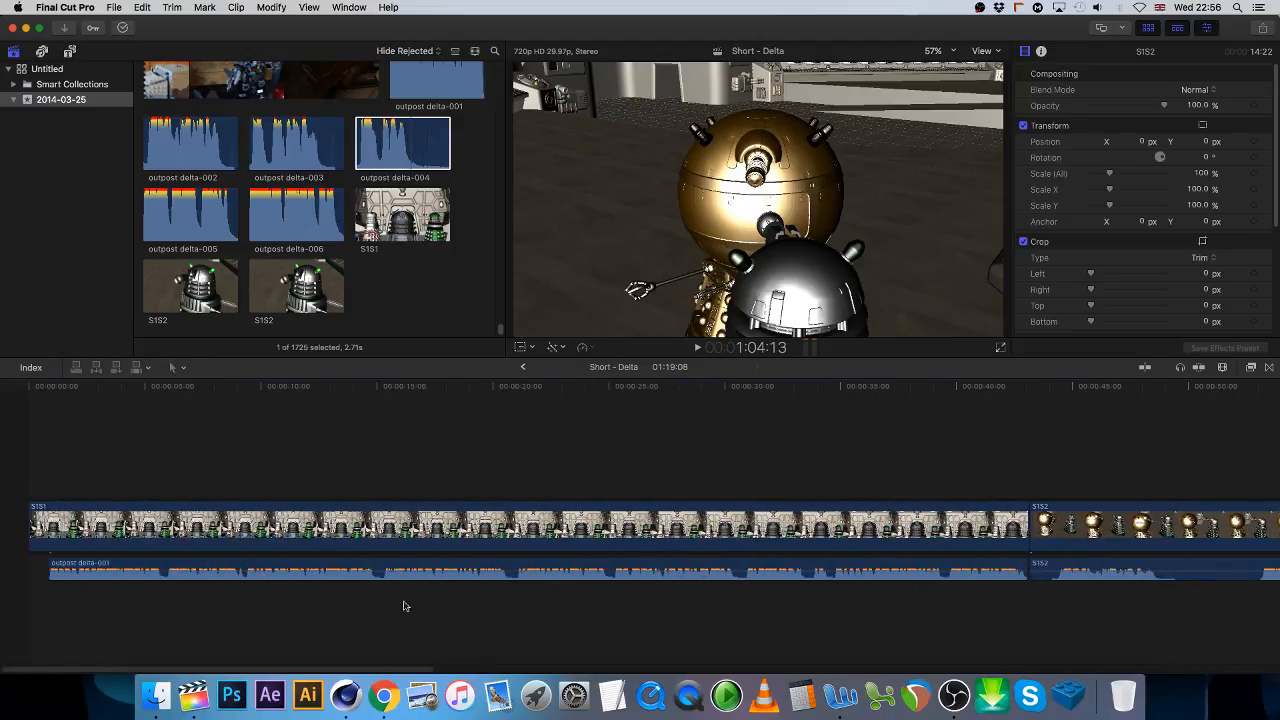
- In Cinema 4D, add Emperor and Garlin to the include list of all four throne room lights and test-render the view
{"action": "left_click", "coordinate": [345, 694]}
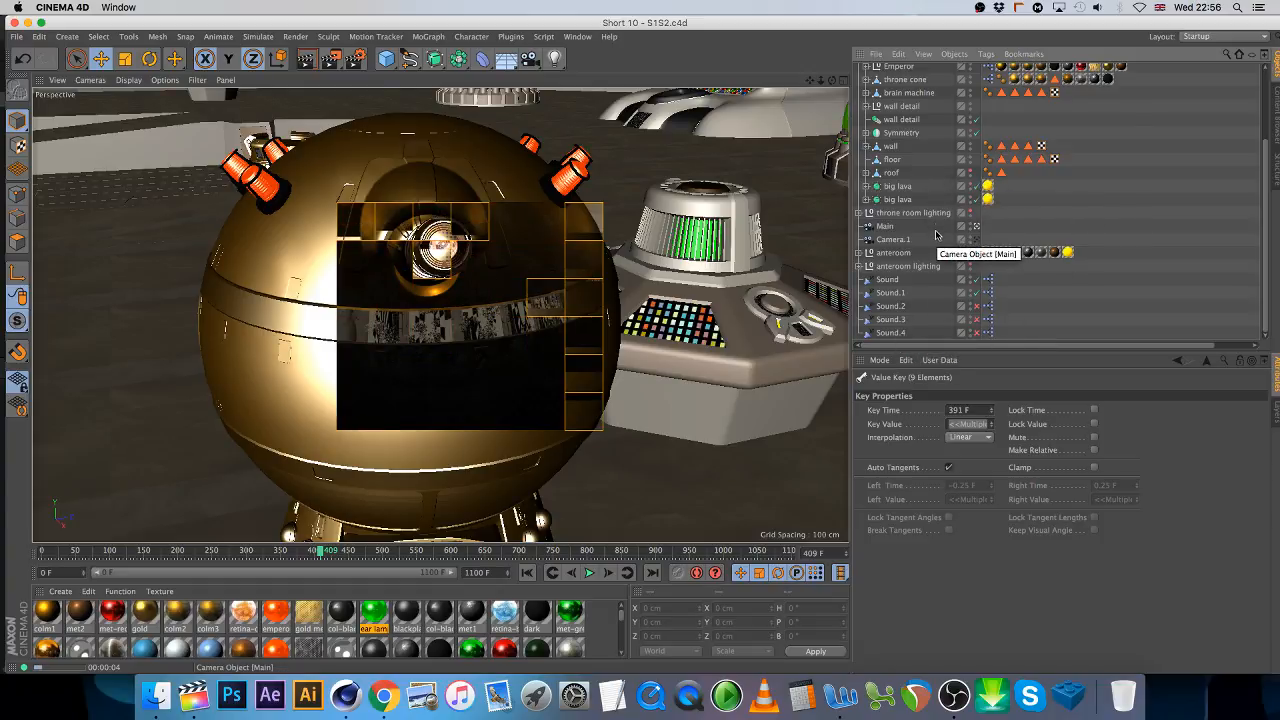
{"action": "left_click", "coordinate": [859, 213]}
{"action": "left_click", "coordinate": [908, 240]}
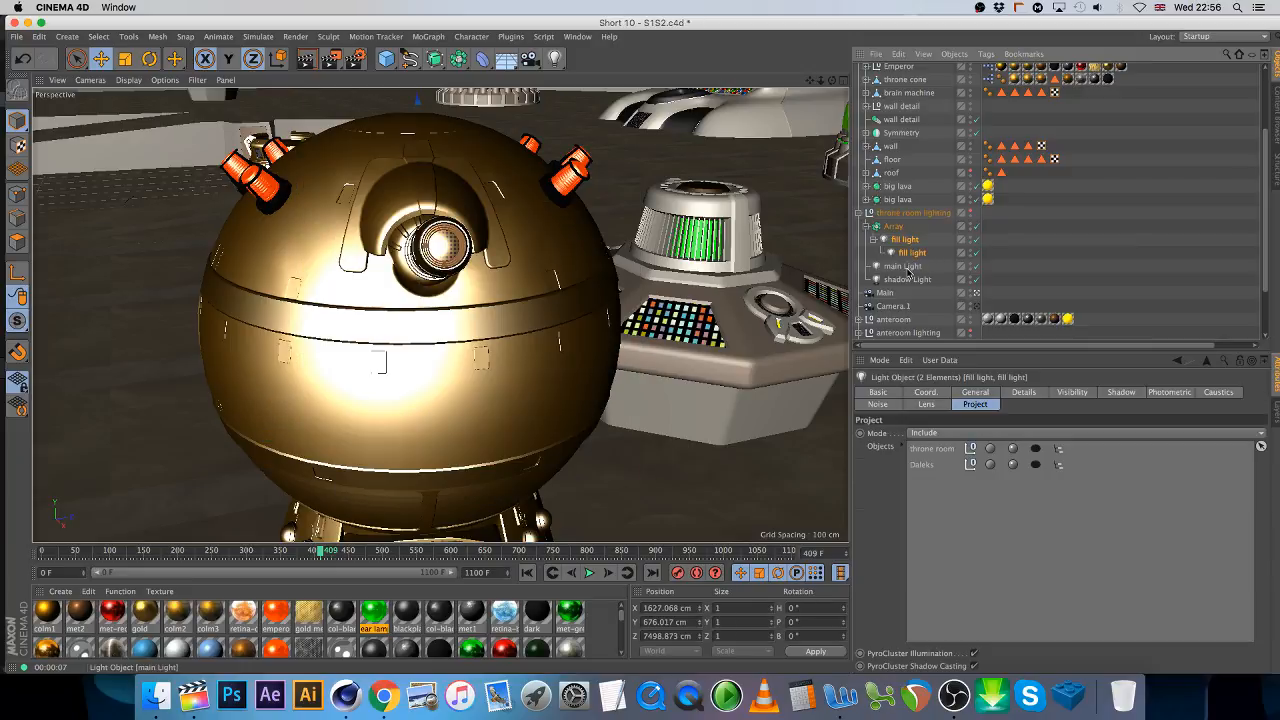
{"action": "left_click", "coordinate": [907, 280], "text": "shift"}
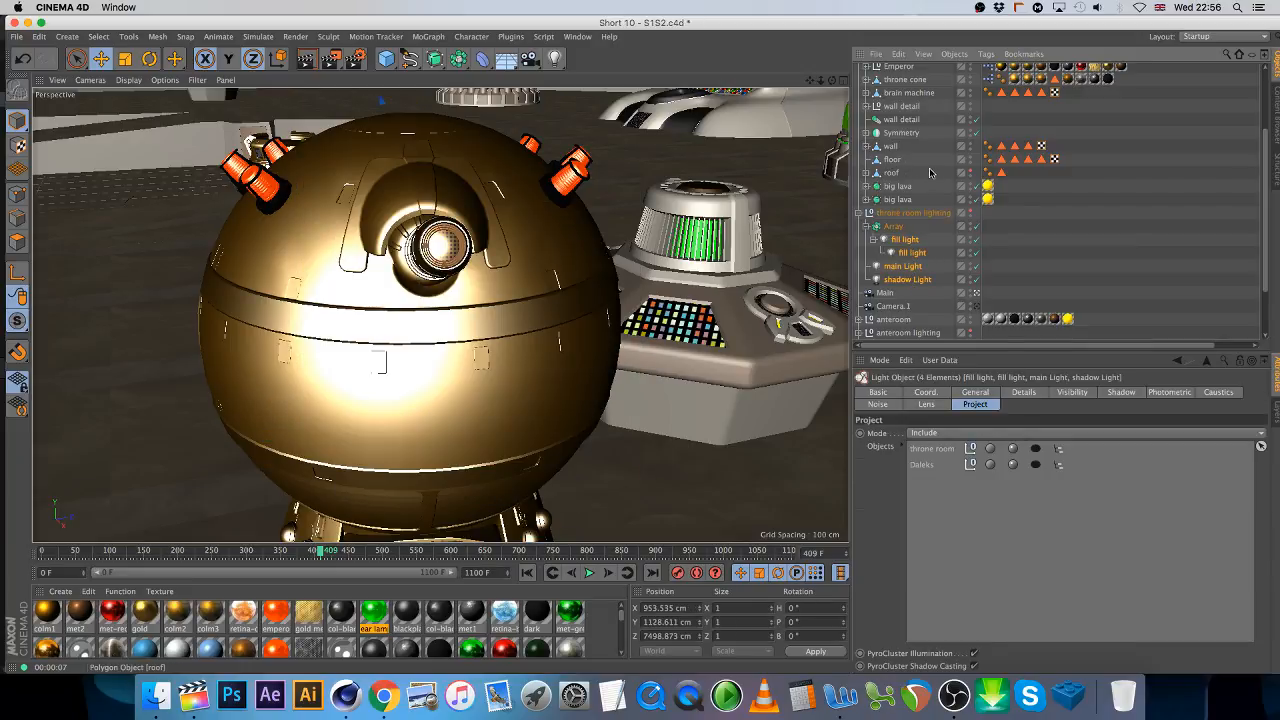
{"action": "scroll", "coordinate": [896, 140], "scroll_direction": "up", "scroll_amount": 4}
{"action": "left_click_drag", "start_coordinate": [895, 118], "coordinate": [995, 530]}
{"action": "left_click_drag", "start_coordinate": [890, 103], "coordinate": [980, 594]}
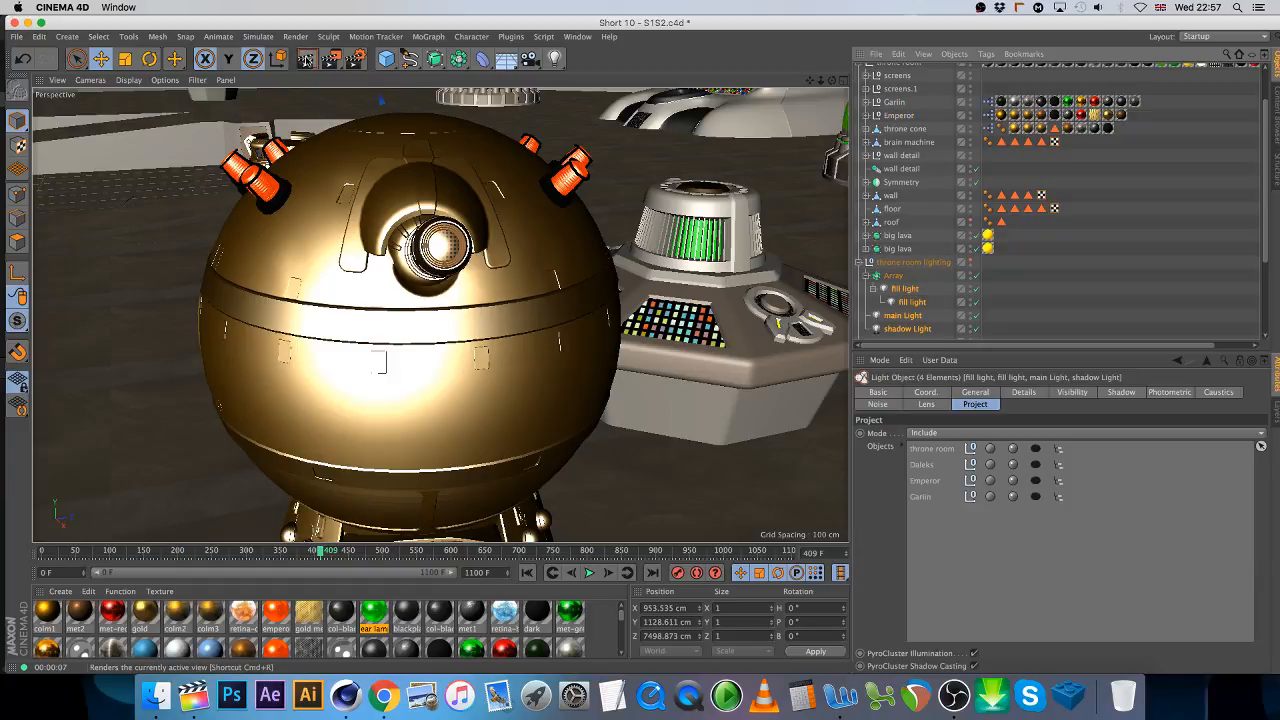
{"action": "left_click", "coordinate": [306, 58]}
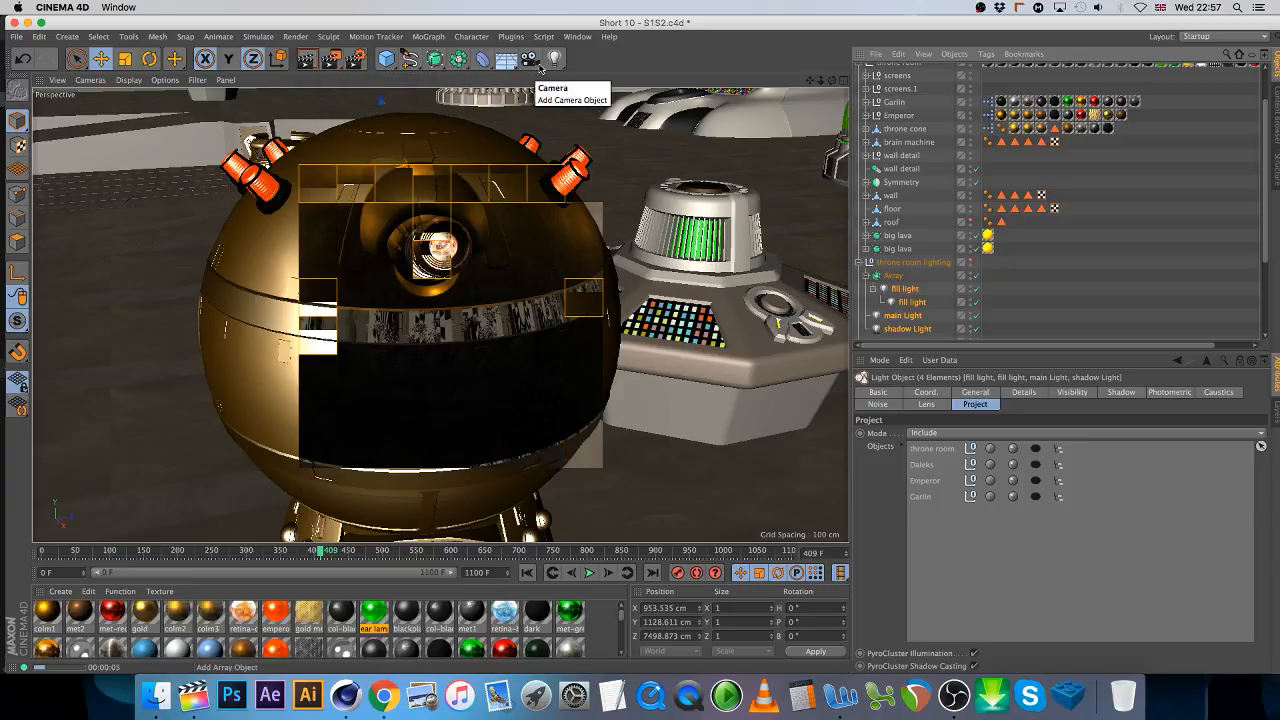
- Add a new light to the scene and make it a child of the Emperor object
{"action": "left_click", "coordinate": [557, 59]}
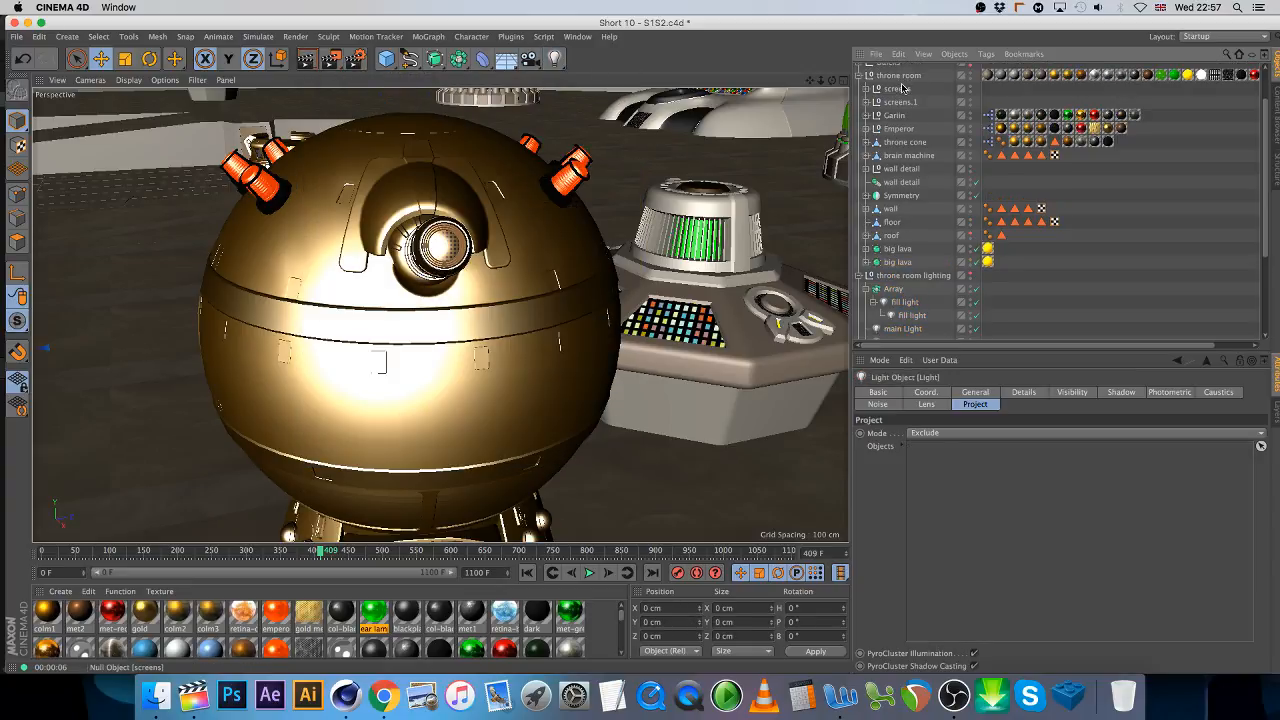
{"action": "scroll", "coordinate": [902, 88], "scroll_direction": "up", "scroll_amount": 2}
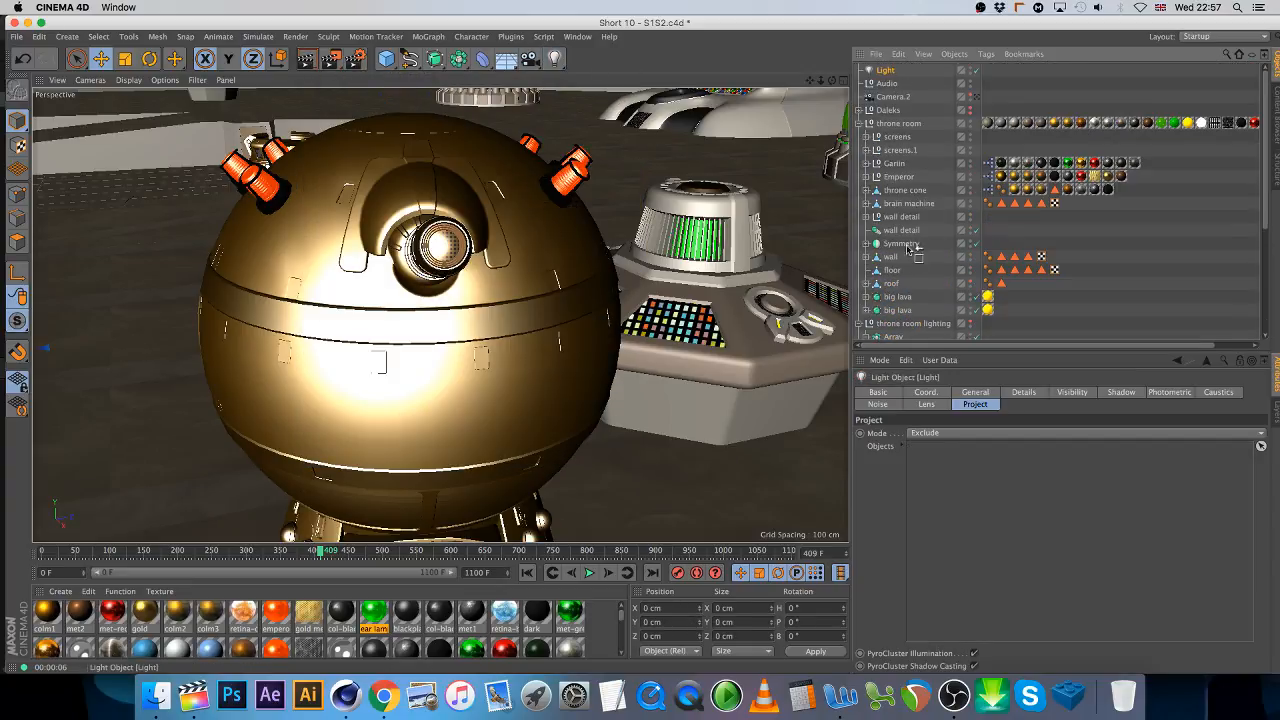
{"action": "left_click_drag", "start_coordinate": [907, 249], "coordinate": [894, 178]}
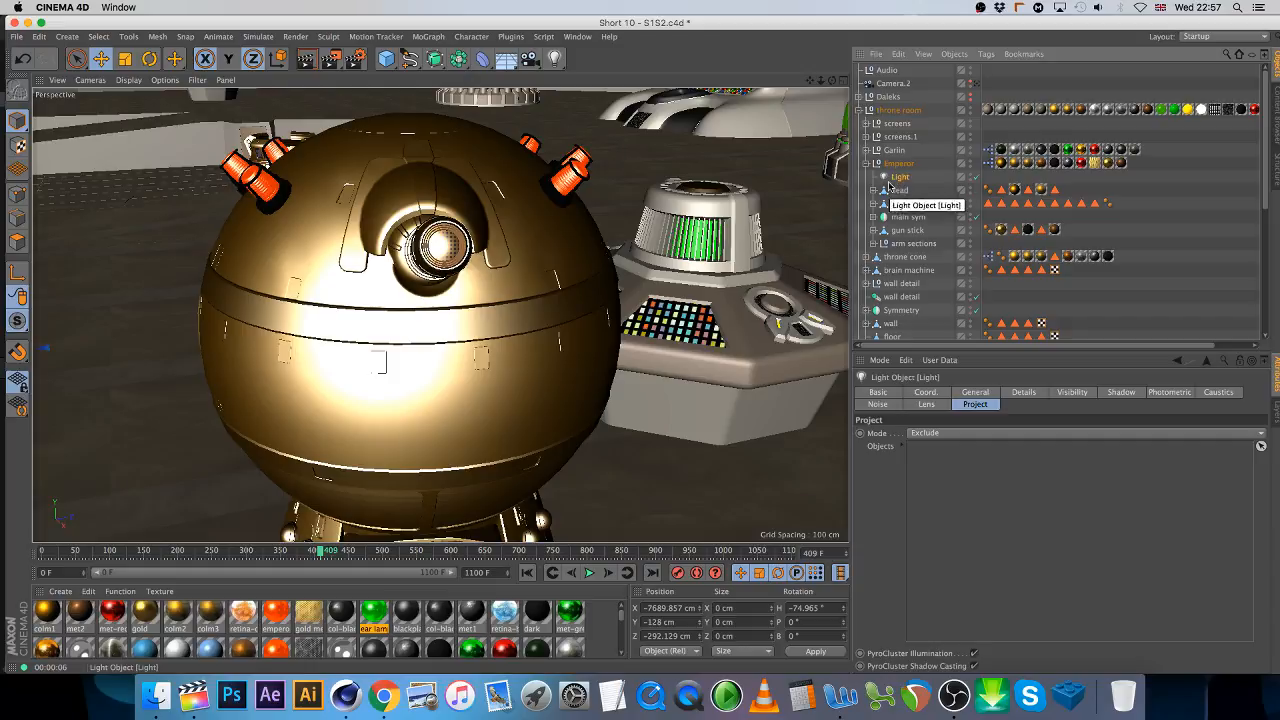
- Set the new light's X, Y and Z position to 0 cm and its H rotation to 0°
{"action": "left_click_drag", "start_coordinate": [694, 608], "coordinate": [538, 590]}
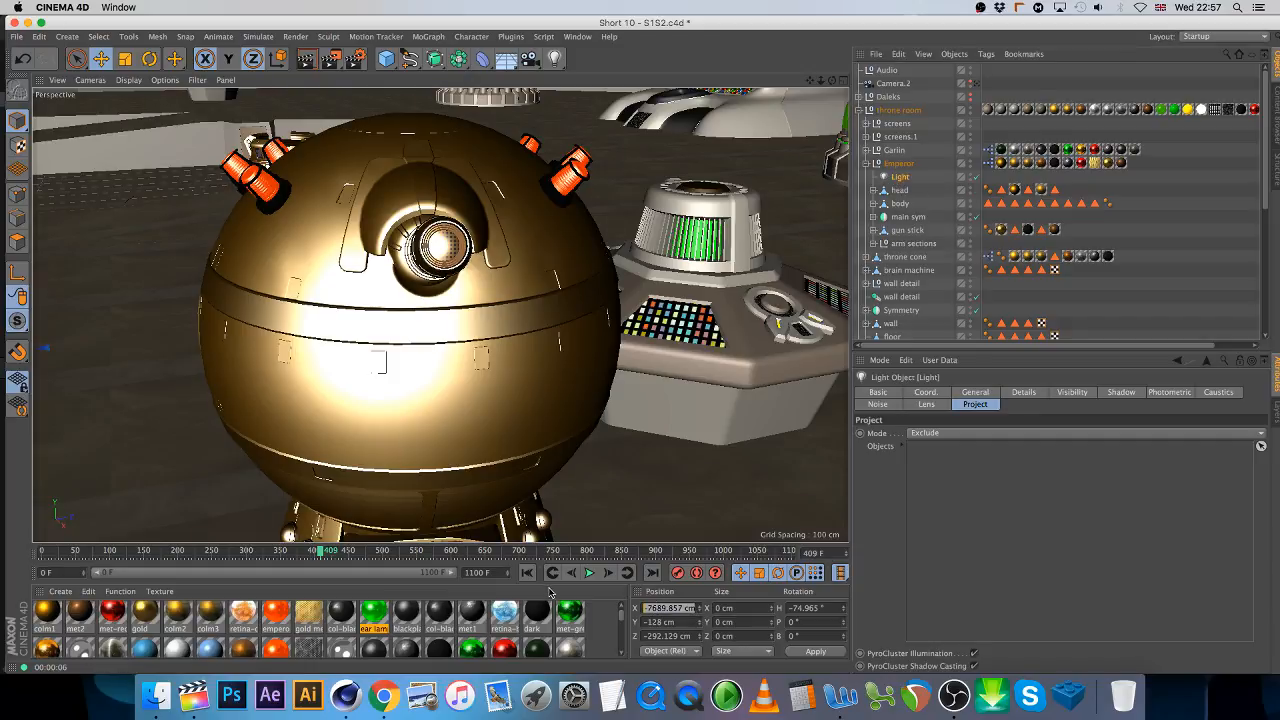
{"action": "type", "text": "0"}
{"action": "key", "text": "Return"}
{"action": "left_click_drag", "start_coordinate": [683, 622], "coordinate": [563, 606]}
{"action": "key", "text": "BackSpace"}
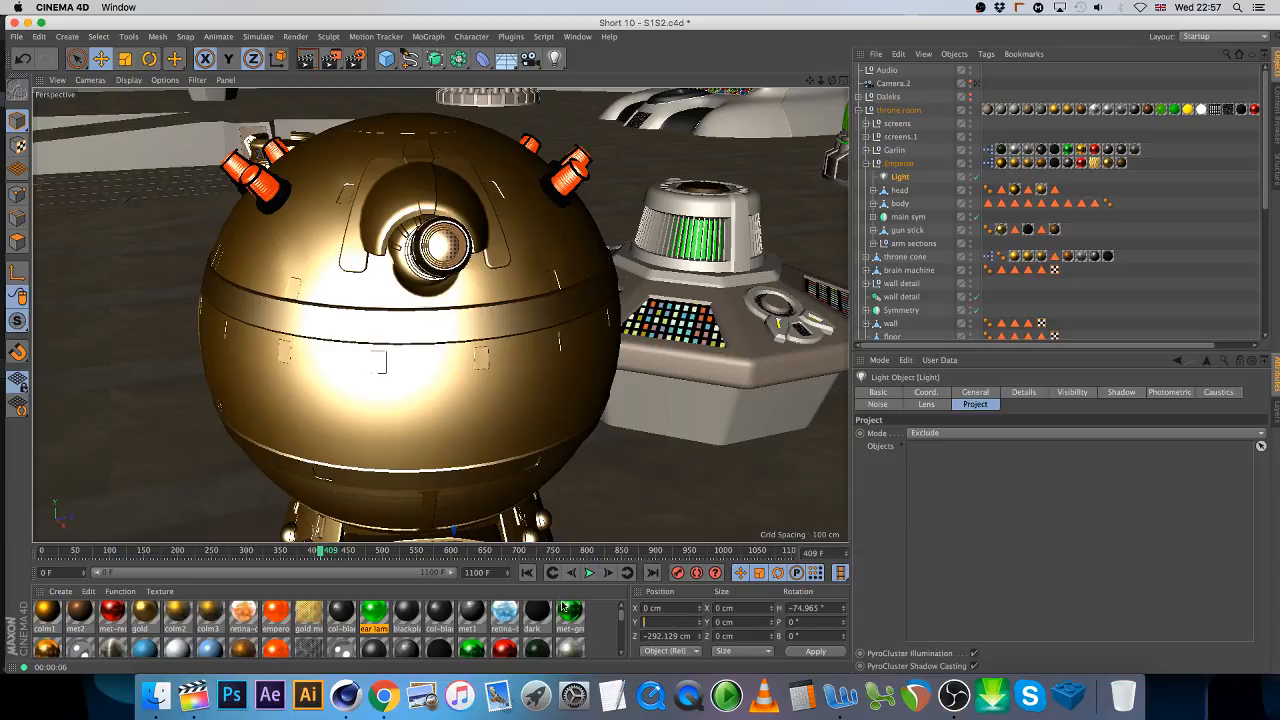
{"action": "type", "text": "0"}
{"action": "key", "text": "Return"}
{"action": "left_click_drag", "start_coordinate": [696, 637], "coordinate": [557, 609]}
{"action": "key", "text": "BackSpace"}
{"action": "type", "text": "0"}
{"action": "key", "text": "Return"}
{"action": "left_click_drag", "start_coordinate": [822, 608], "coordinate": [786, 608]}
{"action": "type", "text": "0"}
{"action": "key", "text": "Return"}
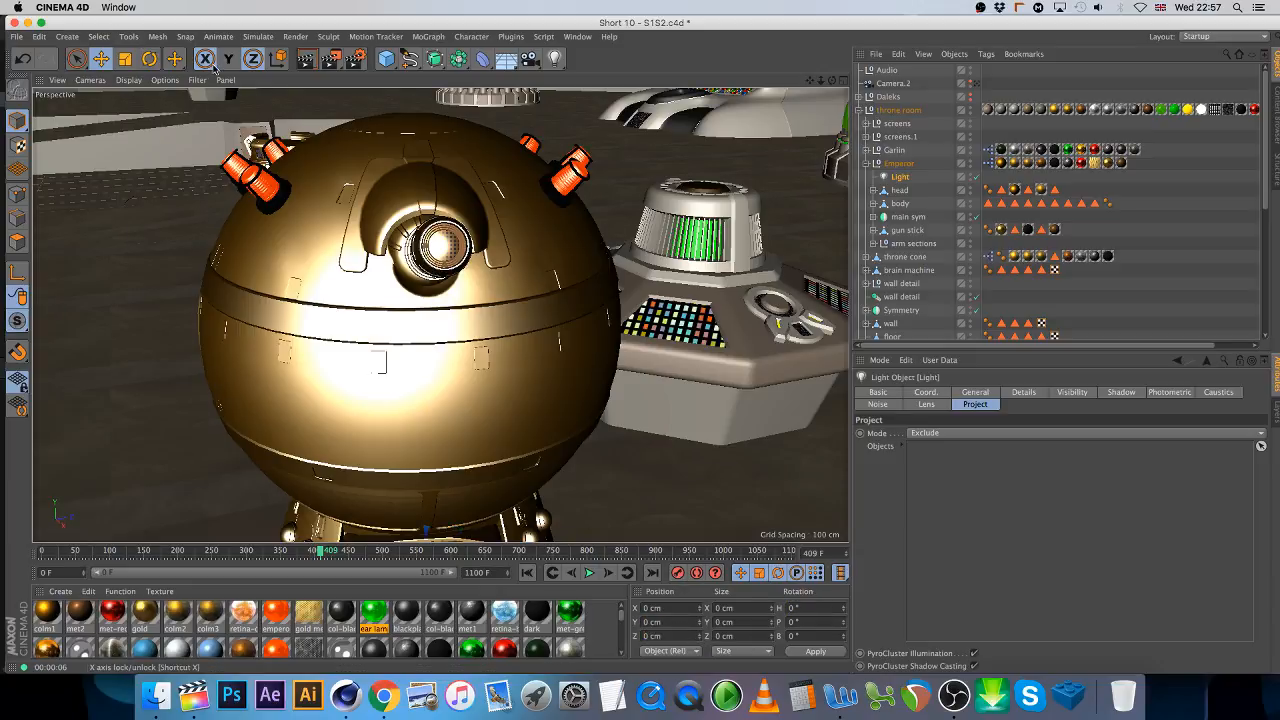
- Lock the X and Z axes and move the light up and in front of the Emperor, to about Y 232 cm and Z -225 cm
{"action": "left_click", "coordinate": [205, 58]}
{"action": "left_click", "coordinate": [229, 58]}
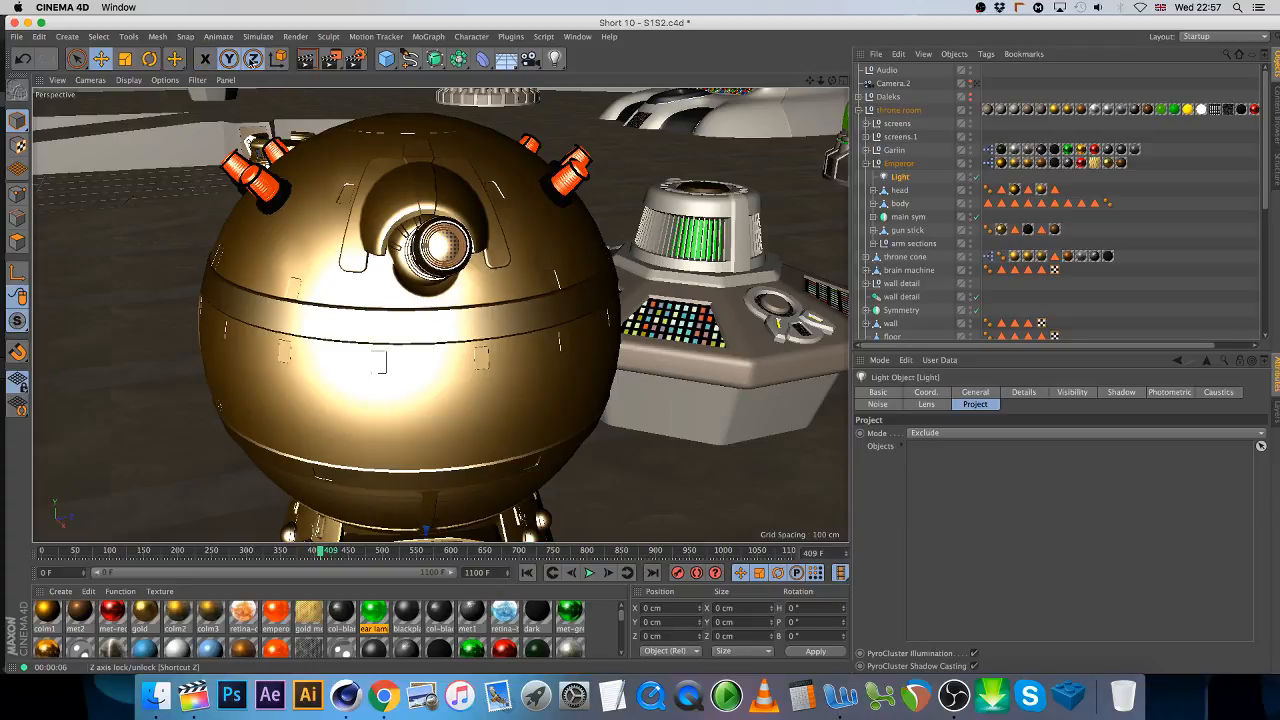
{"action": "left_click", "coordinate": [253, 58]}
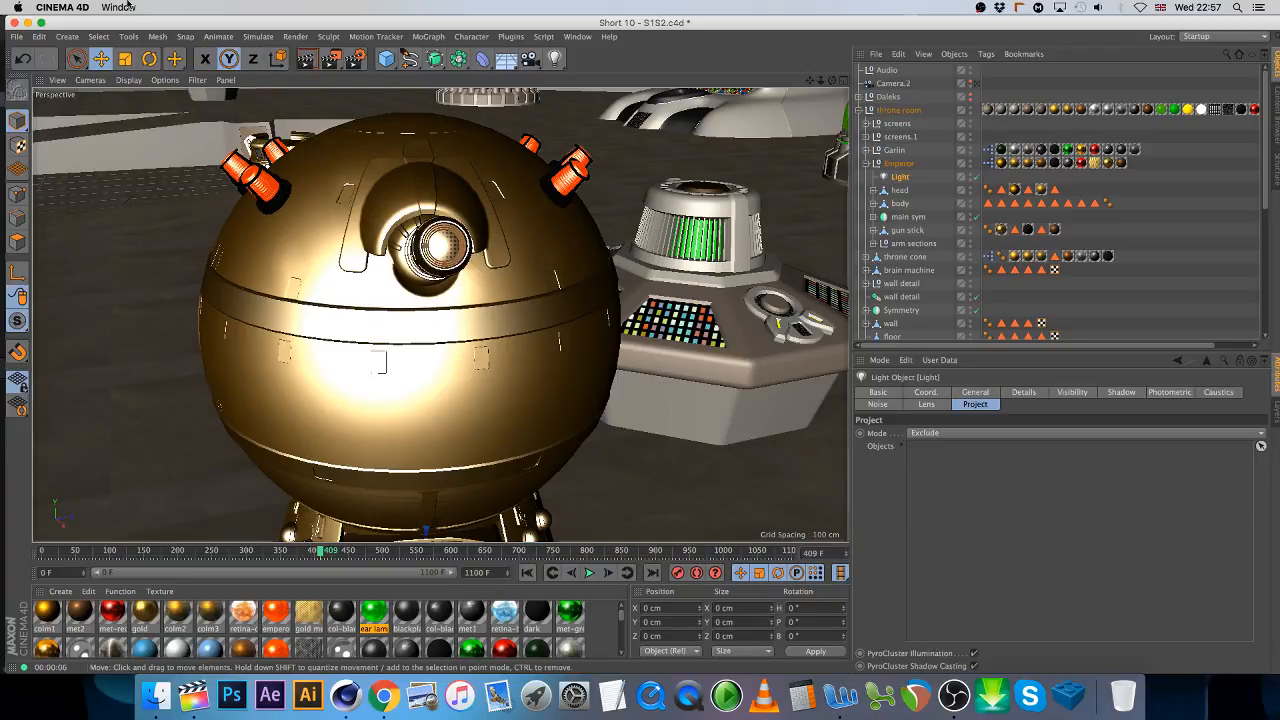
{"action": "left_click_drag", "start_coordinate": [424, 455], "coordinate": [424, 530]}
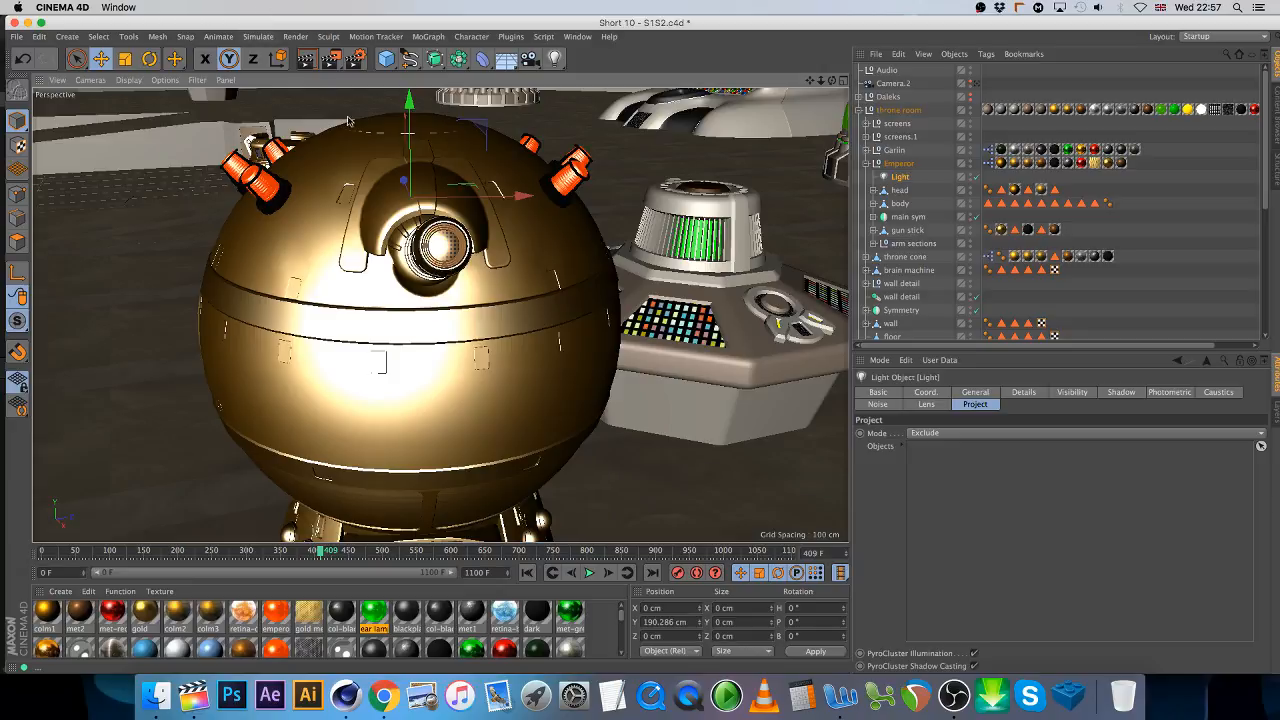
{"action": "left_click_drag", "start_coordinate": [477, 130], "coordinate": [622, 458]}
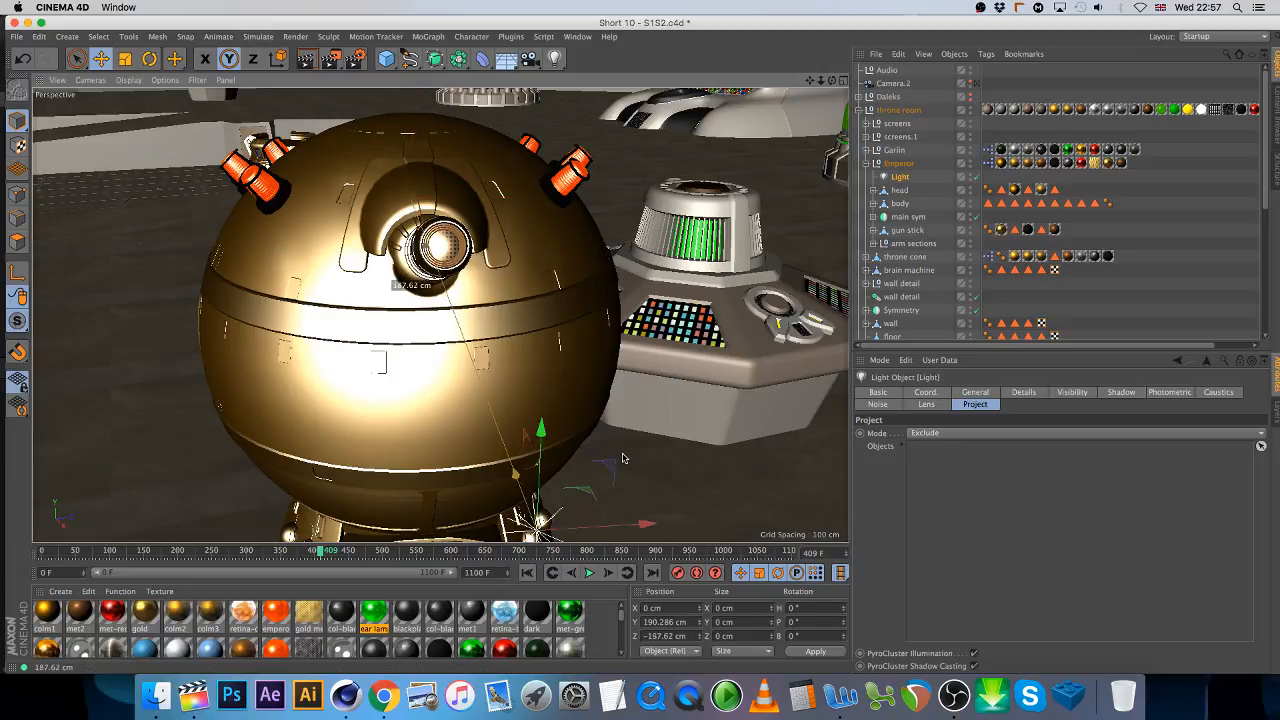
{"action": "left_click_drag", "start_coordinate": [540, 520], "coordinate": [727, 210]}
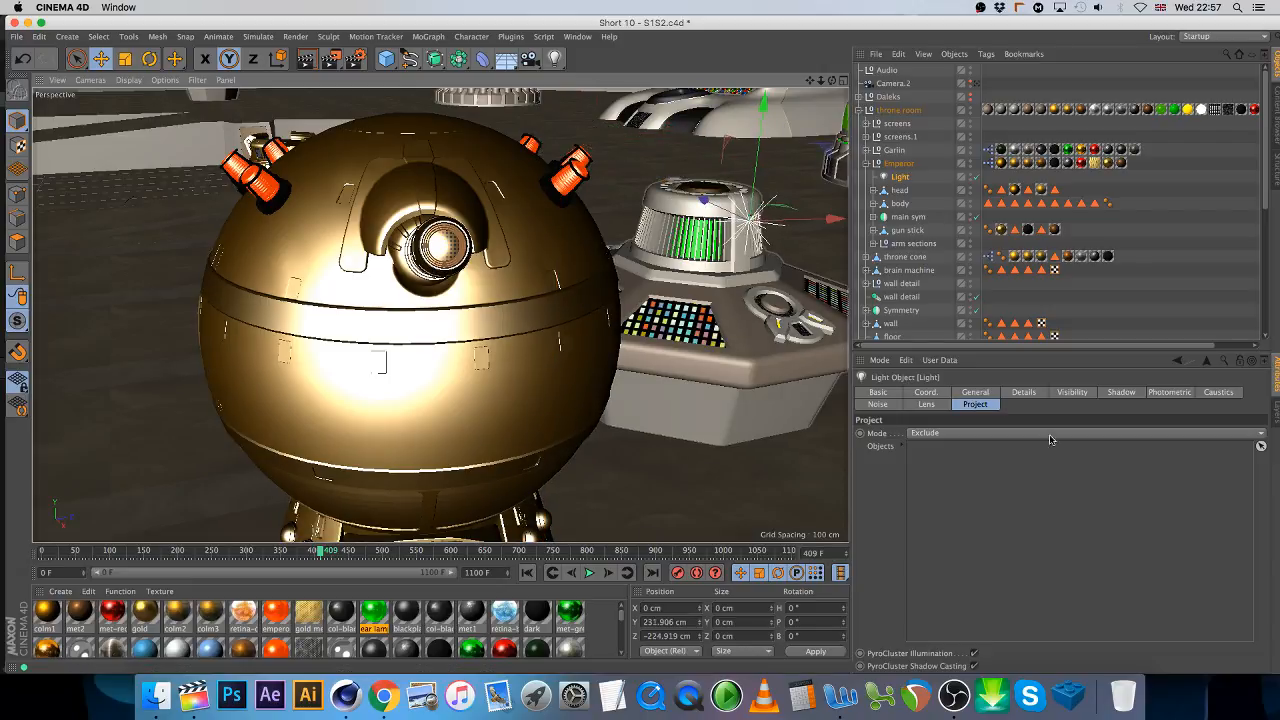
- Set the new Emperor light's project mode to Include and add Garlin and Emperor to its object list
{"action": "left_click", "coordinate": [950, 433]}
{"action": "left_click", "coordinate": [925, 462]}
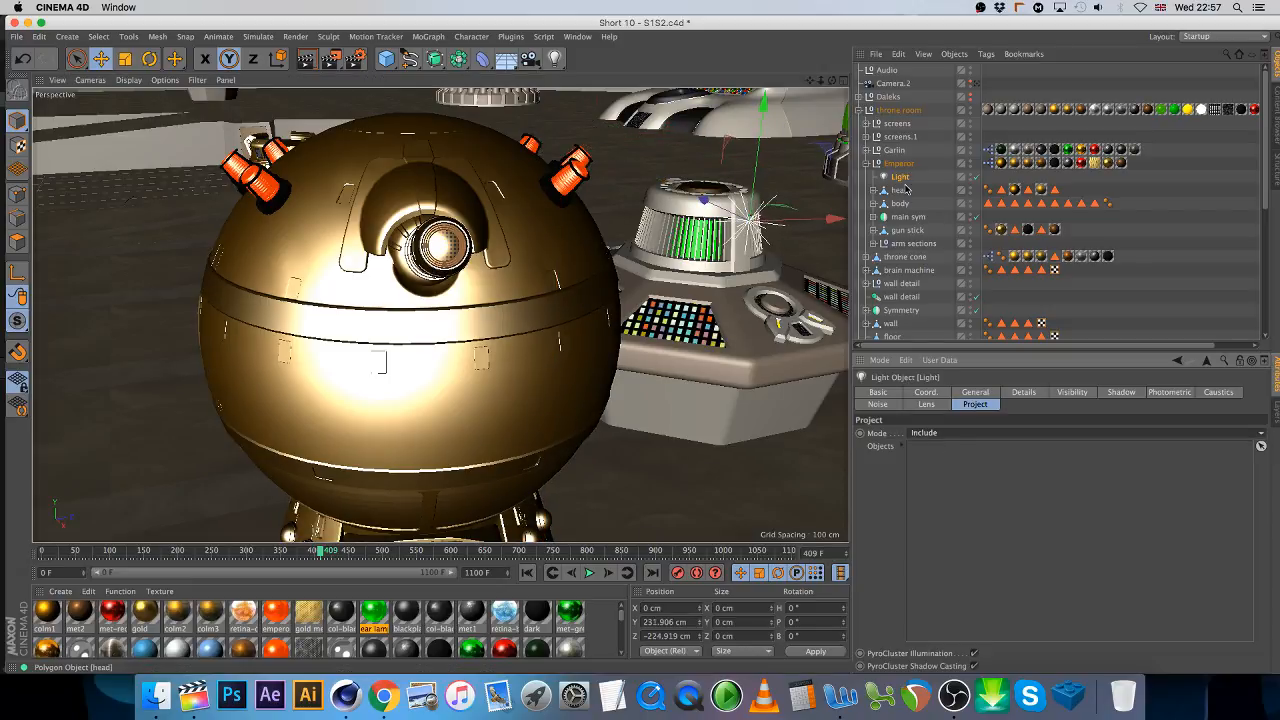
{"action": "left_click_drag", "start_coordinate": [890, 149], "coordinate": [990, 508]}
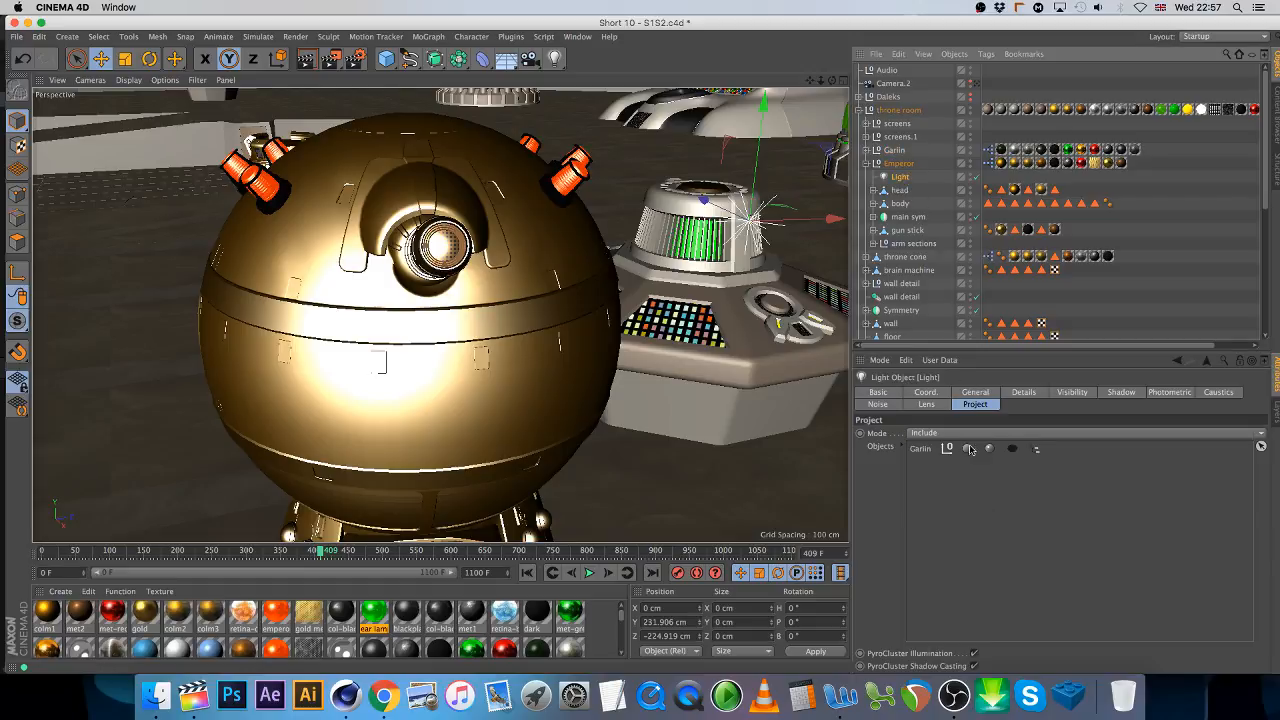
{"action": "left_click_drag", "start_coordinate": [904, 174], "coordinate": [963, 528]}
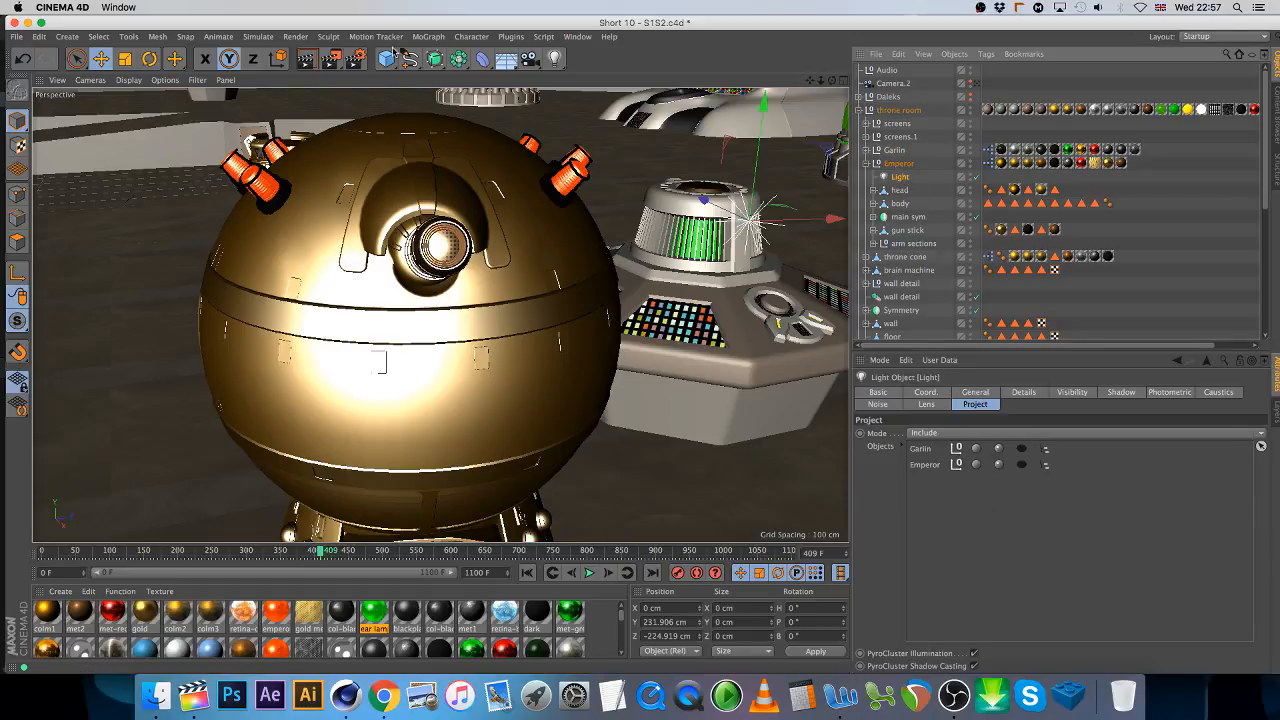
- Test-render the view at frame 409 and again at about frame 307 to examine the Emperor's lighting
{"action": "left_click", "coordinate": [315, 63]}
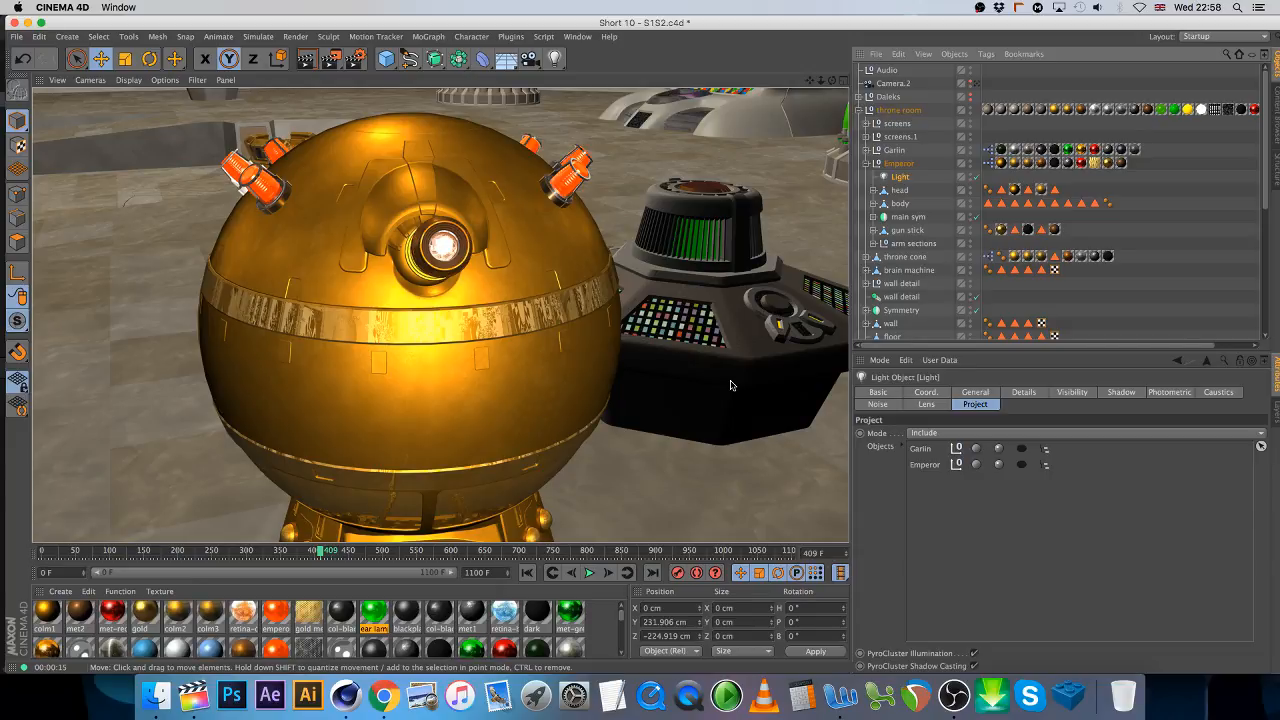
{"action": "left_click", "coordinate": [252, 551]}
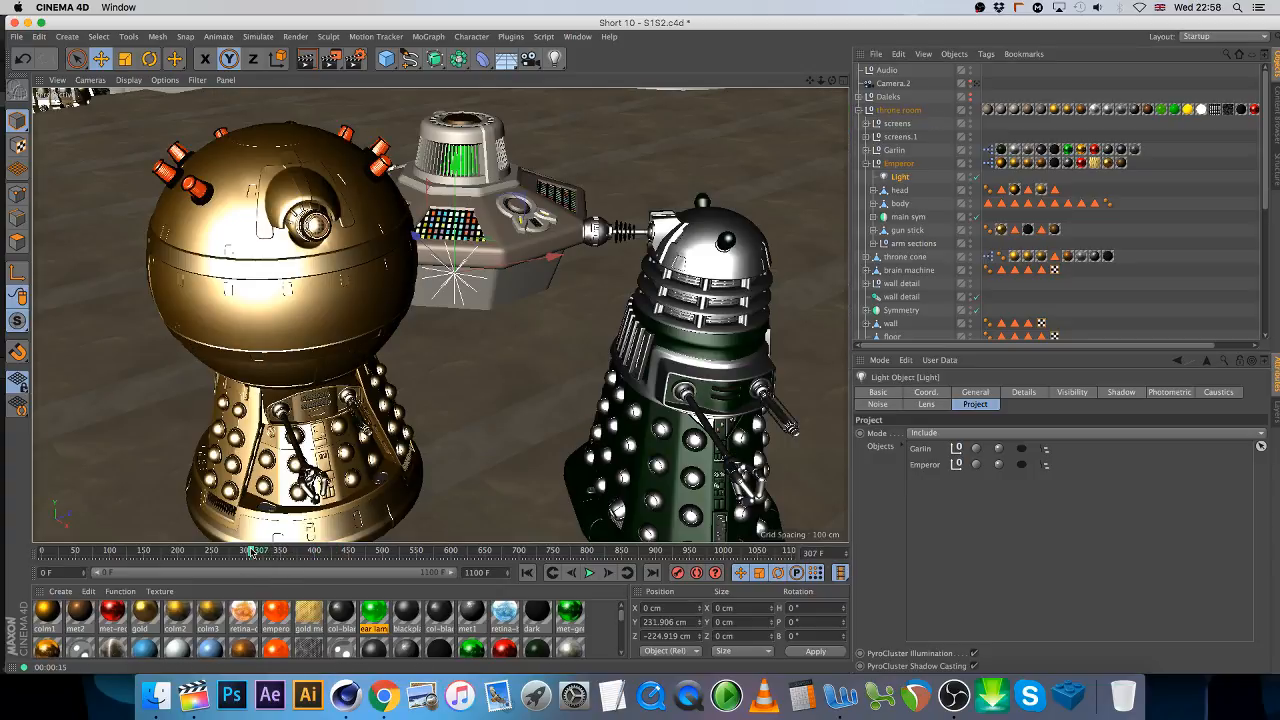
{"action": "left_click", "coordinate": [308, 60]}
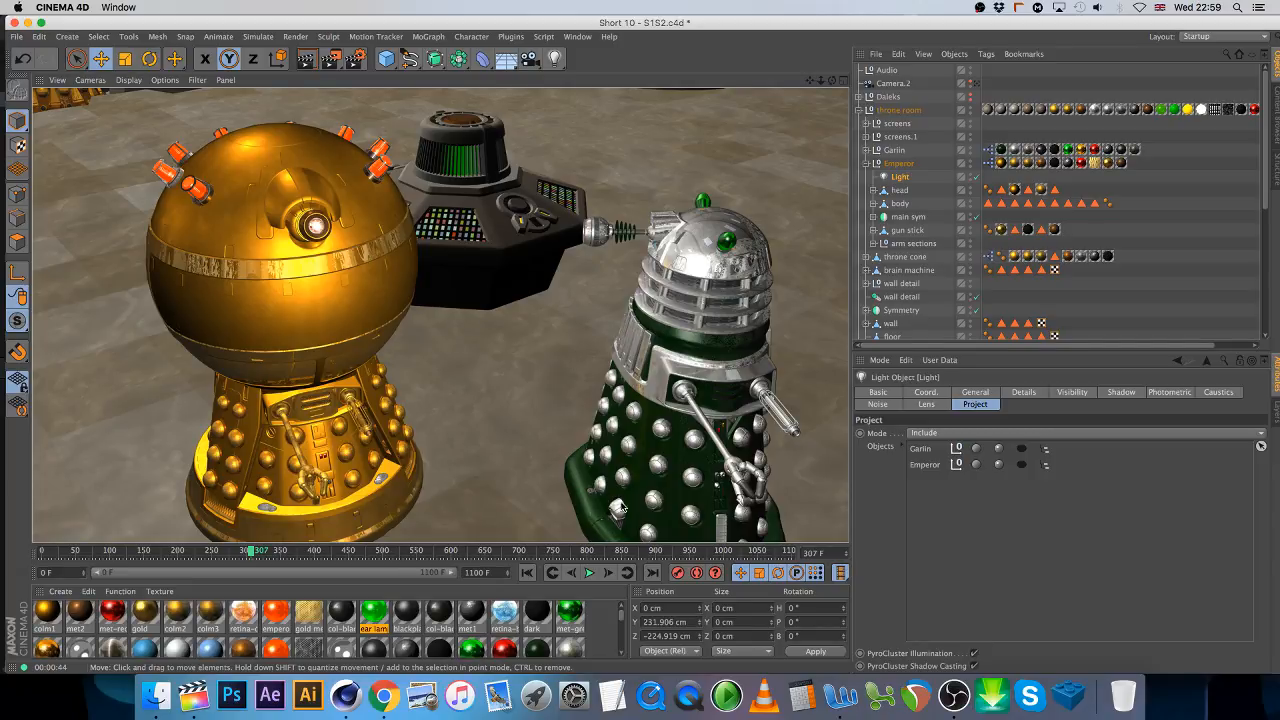
- Collapse the Emperor, throne room and throne room lighting hierarchies, deselect everything and save the scene
{"action": "left_click", "coordinate": [866, 163]}
{"action": "left_click", "coordinate": [857, 110]}
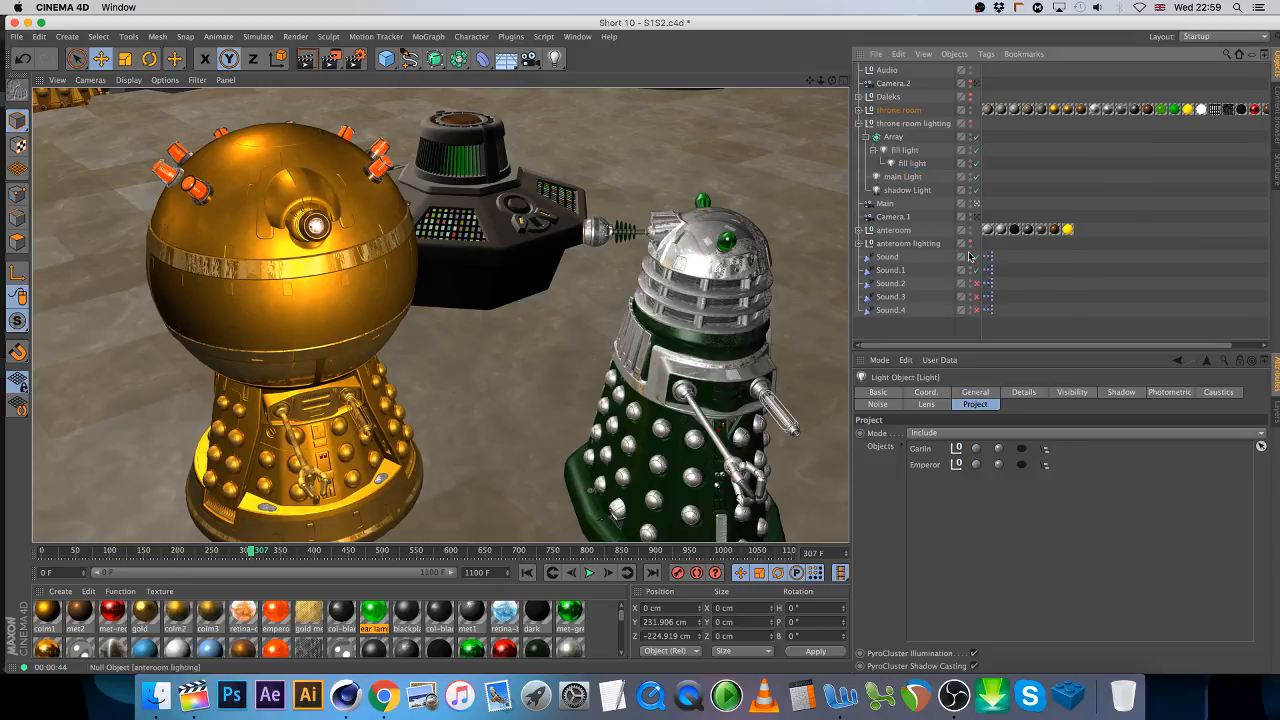
{"action": "left_click", "coordinate": [857, 123]}
{"action": "left_click", "coordinate": [1014, 289]}
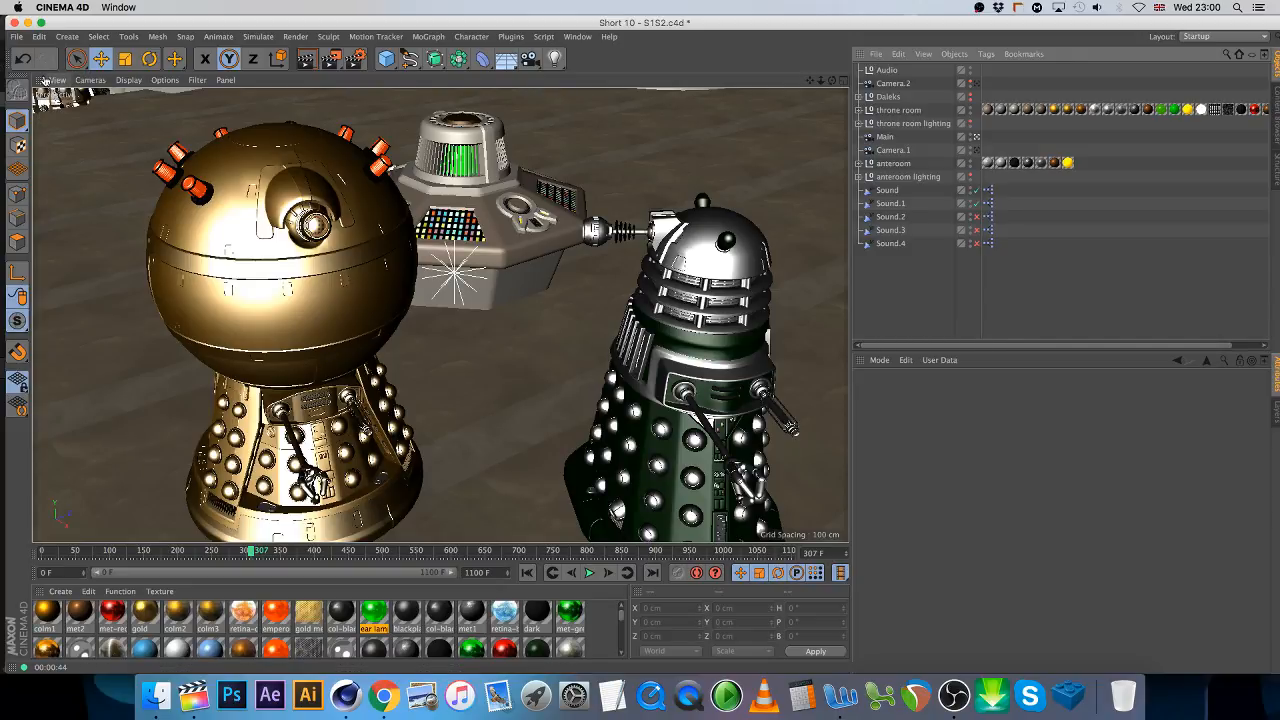
{"action": "left_click", "coordinate": [16, 36]}
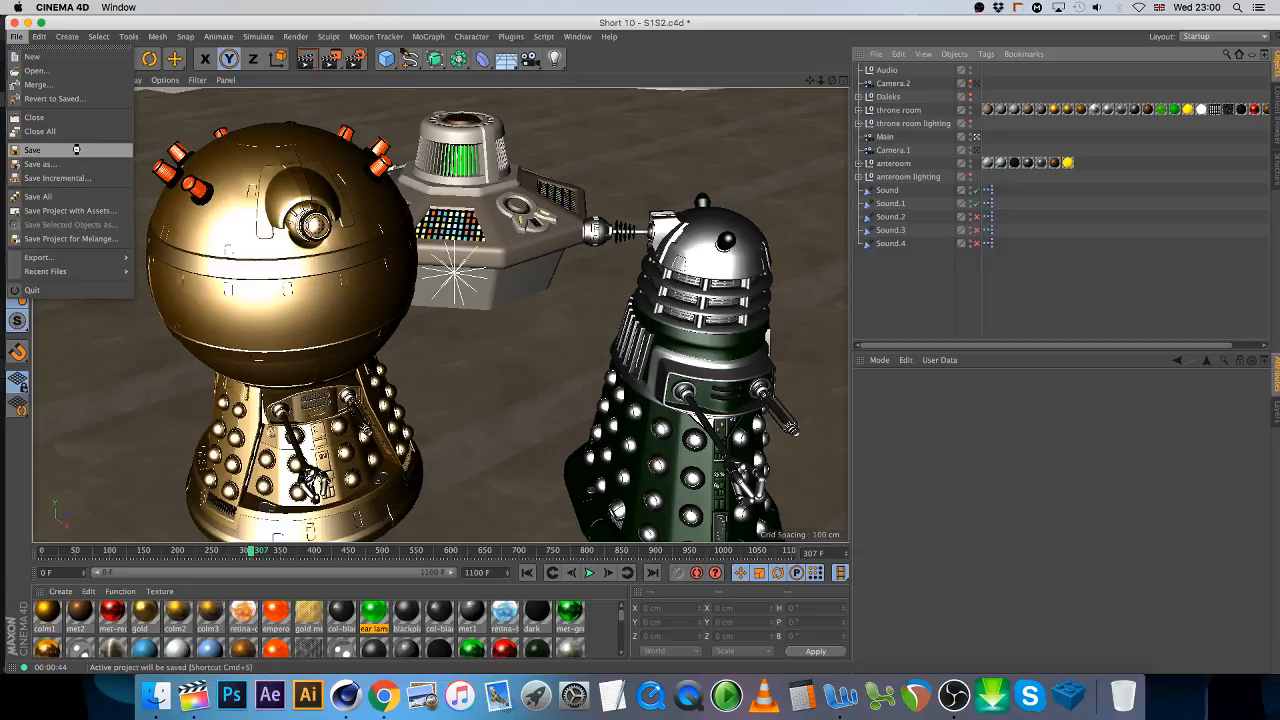
{"action": "left_click", "coordinate": [100, 154]}
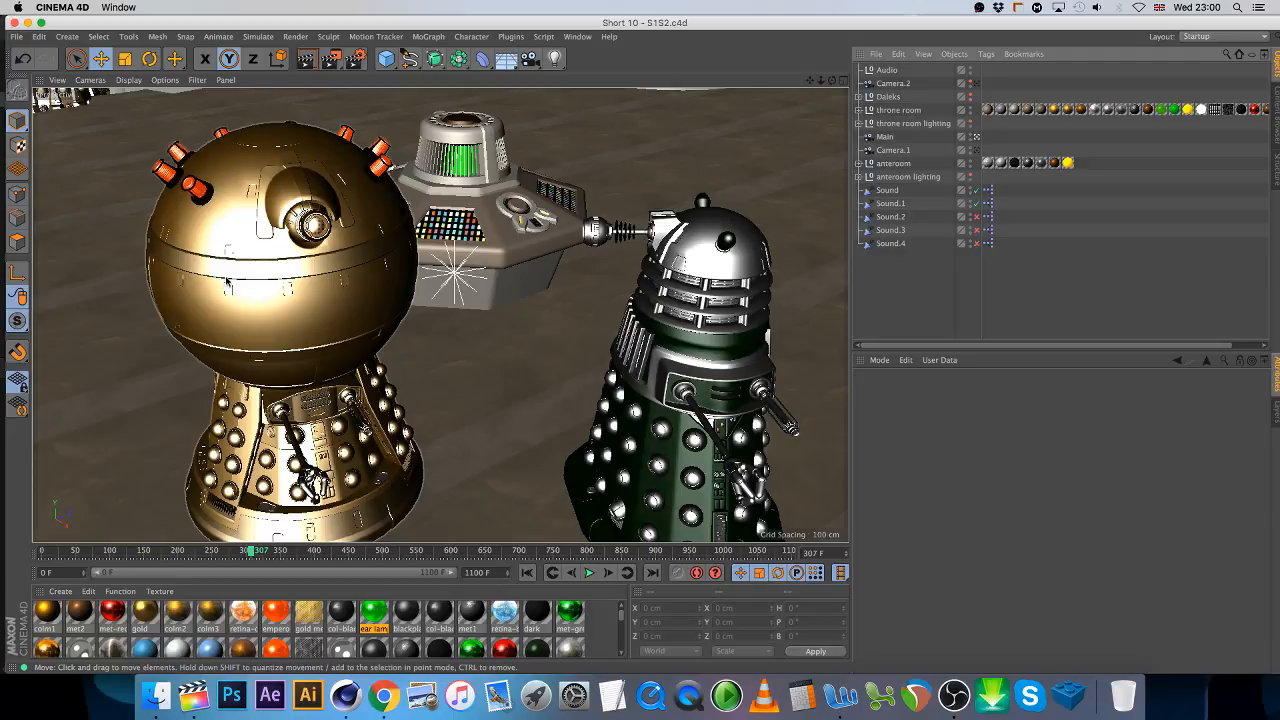
- Render a region covering the lower part of the Emperor's spherical head and its upper body
{"action": "left_click", "coordinate": [358, 60]}
{"action": "left_click", "coordinate": [362, 76]}
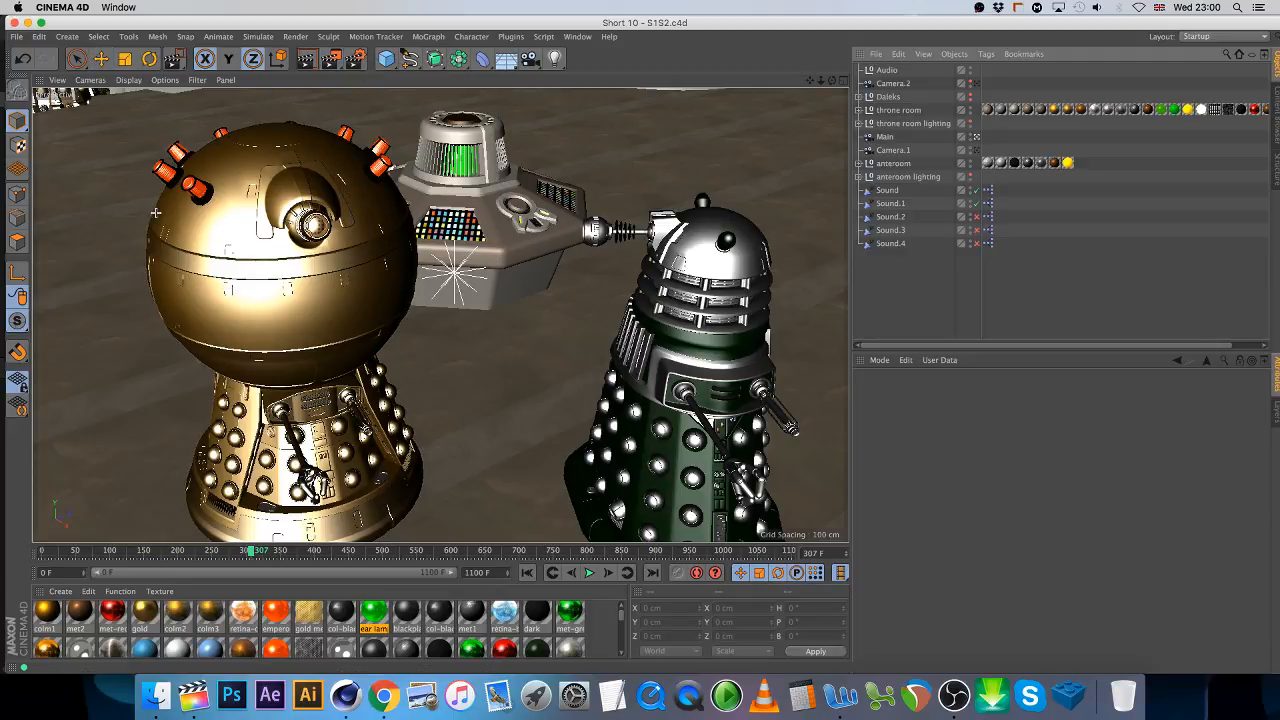
{"action": "left_click_drag", "start_coordinate": [114, 200], "coordinate": [484, 400]}
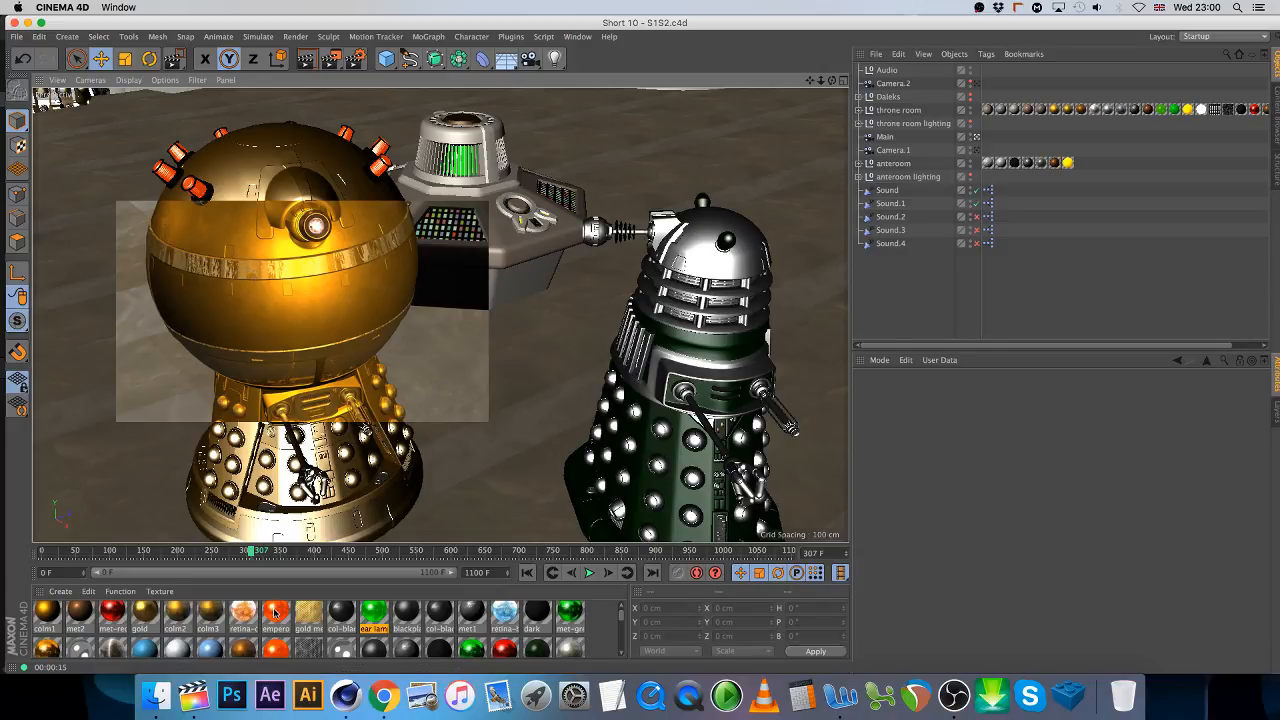
- Select the Emperor's body, reveal it in the hierarchy, and set the gold material's Default Reflection strength to 61%
{"action": "left_click", "coordinate": [283, 272]}
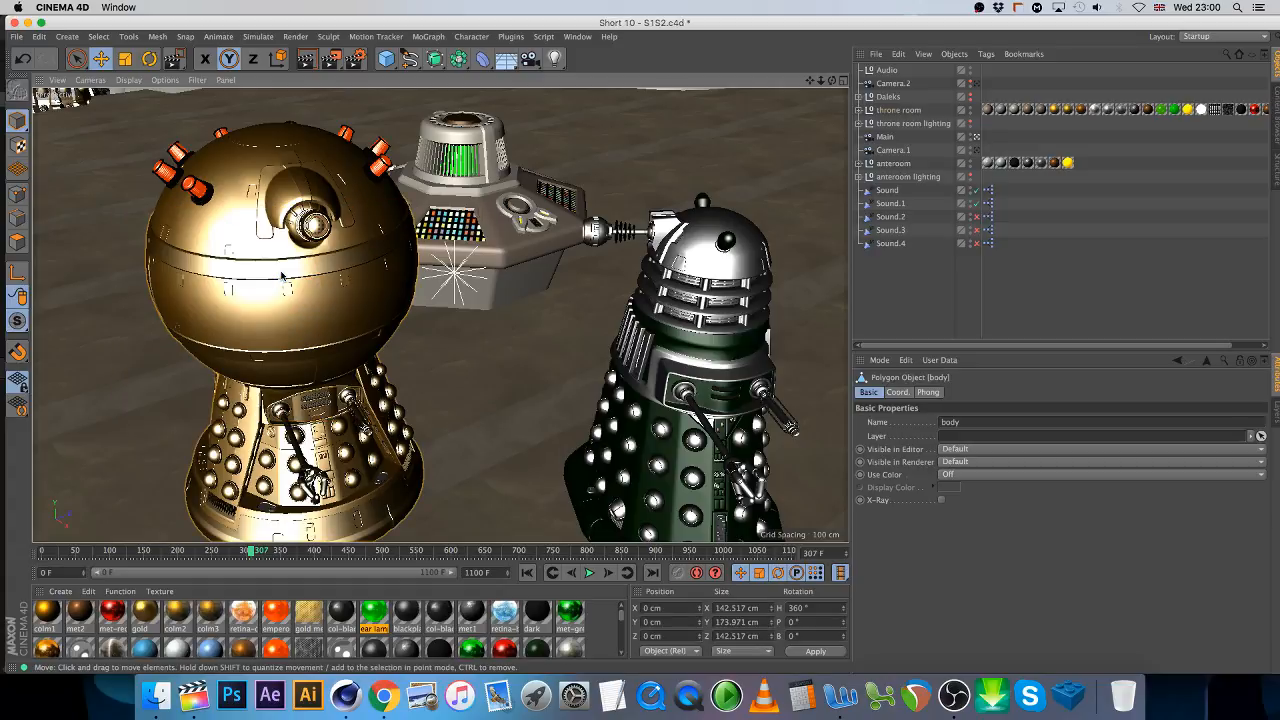
{"action": "left_click", "coordinate": [859, 110]}
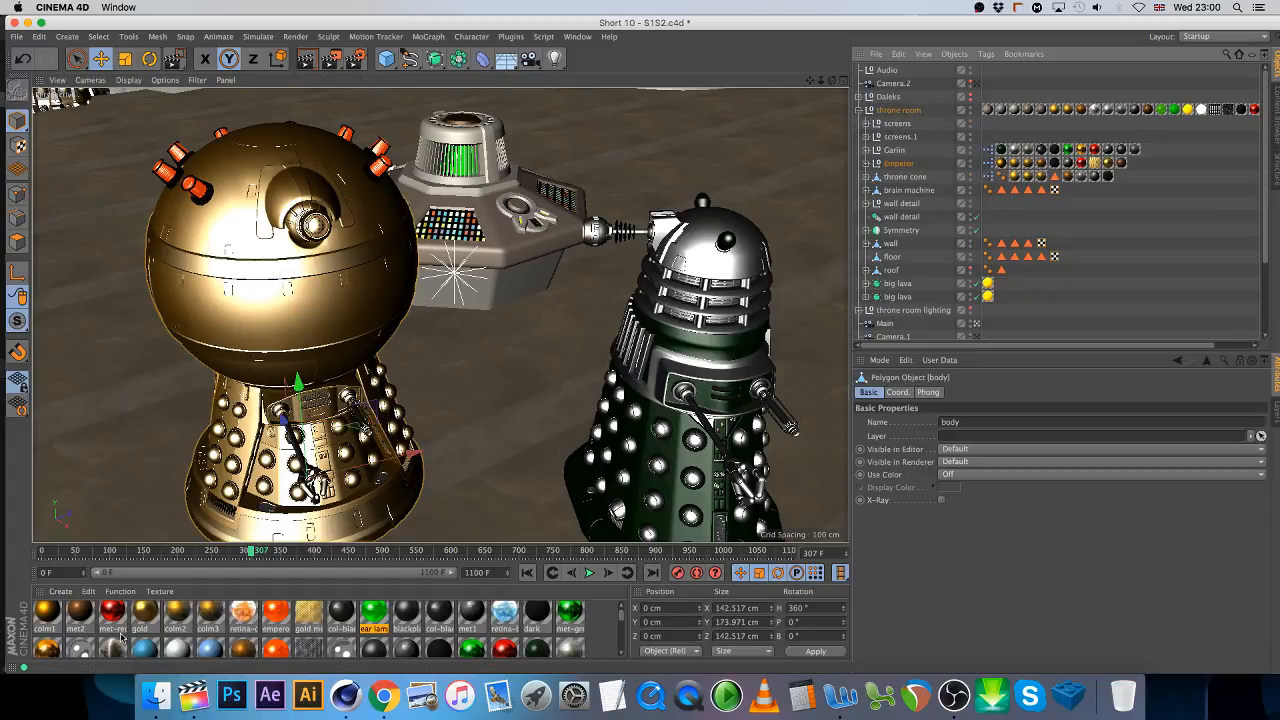
{"action": "left_click", "coordinate": [146, 613]}
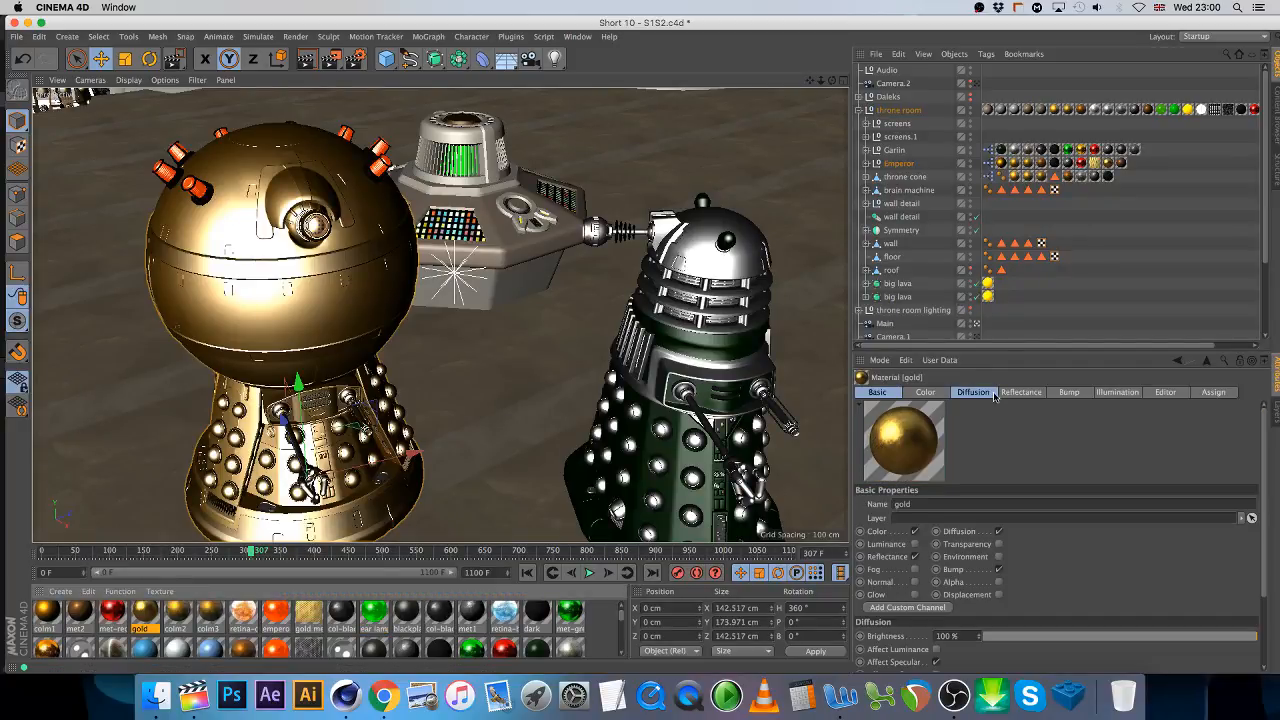
{"action": "left_click", "coordinate": [1021, 392]}
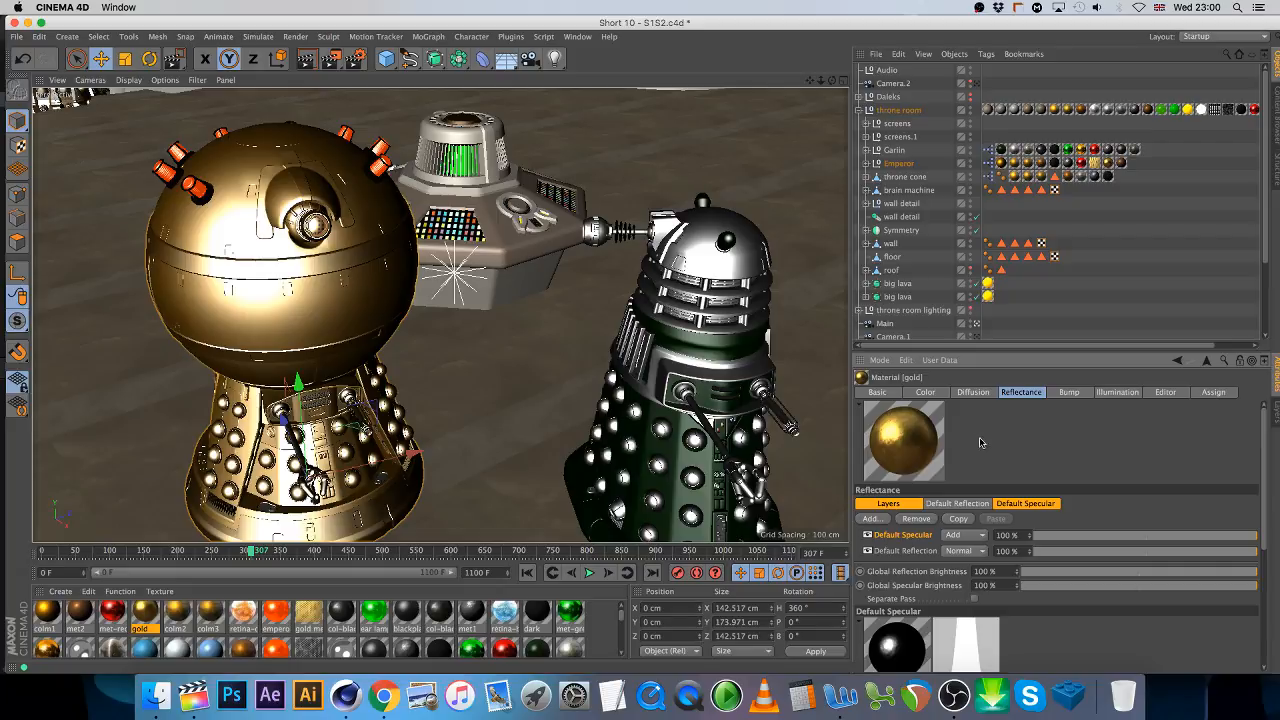
{"action": "left_click", "coordinate": [1099, 552]}
{"action": "left_click_drag", "start_coordinate": [1099, 553], "coordinate": [1171, 557]}
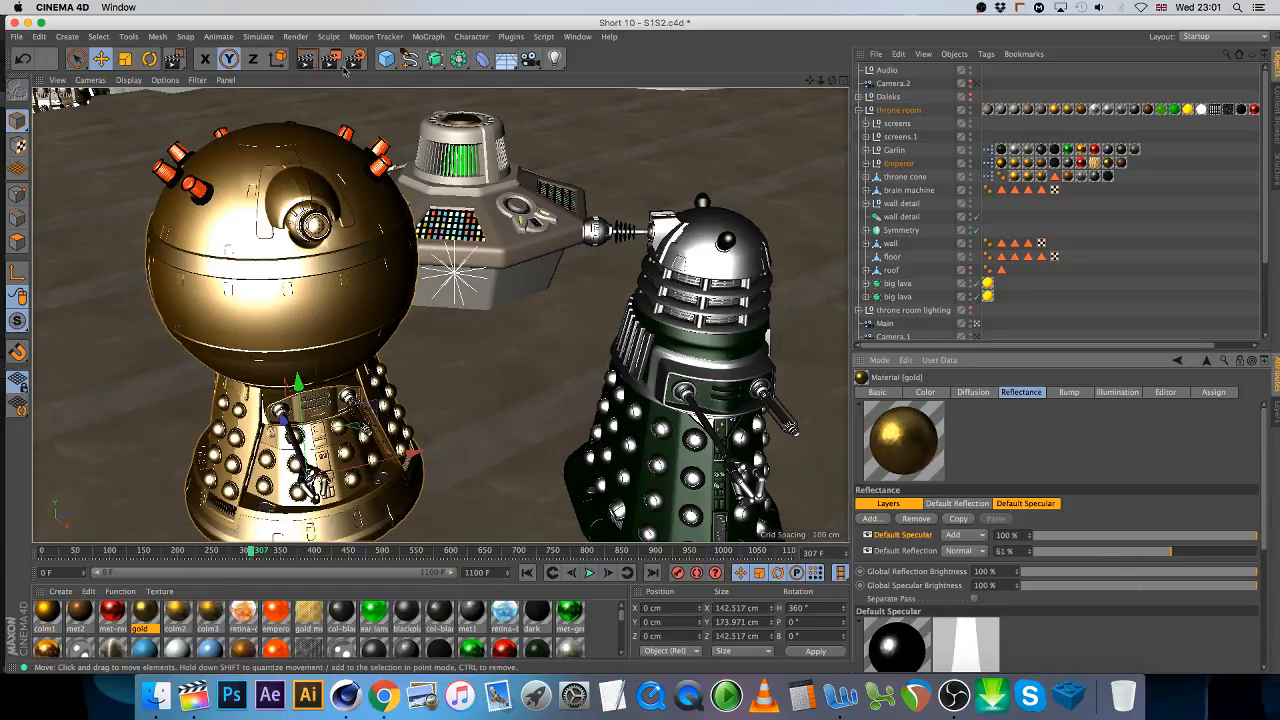
- Test-render a region of the Emperor's head and return the gold material's Default Reflection strength to 100%
{"action": "left_click_drag", "start_coordinate": [331, 59], "coordinate": [357, 148]}
{"action": "left_click_drag", "start_coordinate": [185, 237], "coordinate": [489, 363]}
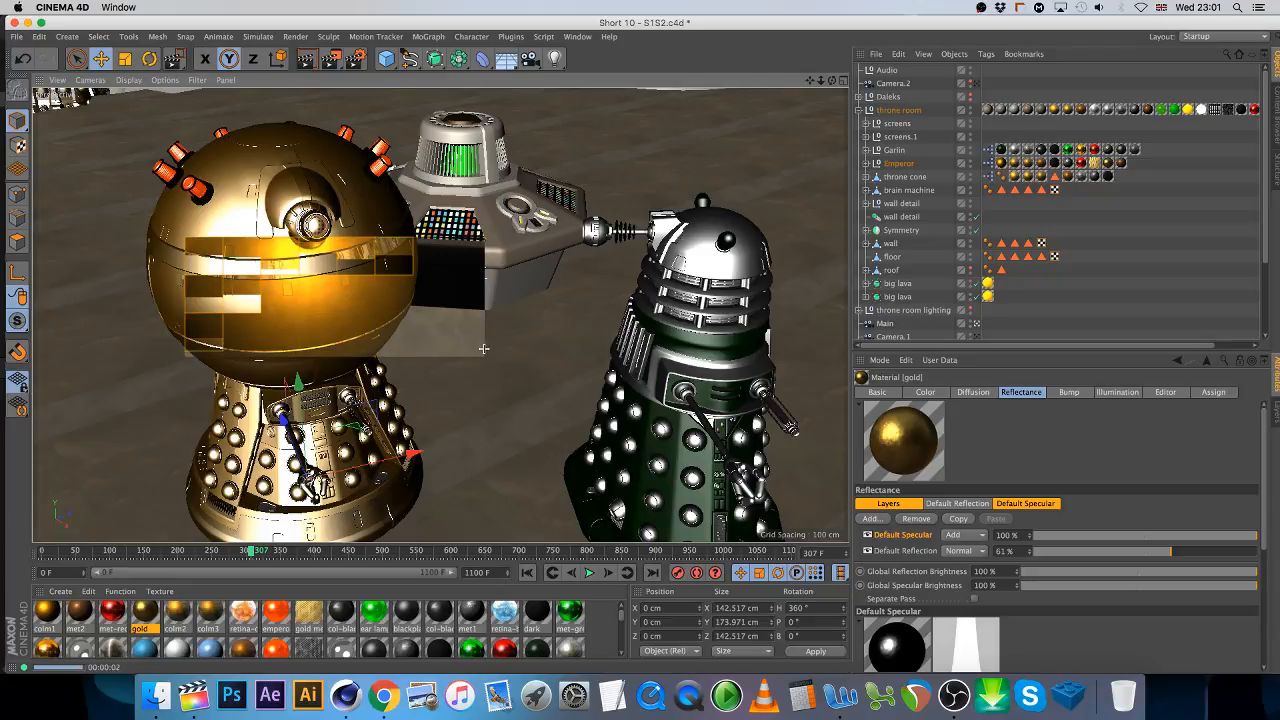
{"action": "left_click_drag", "start_coordinate": [1174, 551], "coordinate": [1262, 552]}
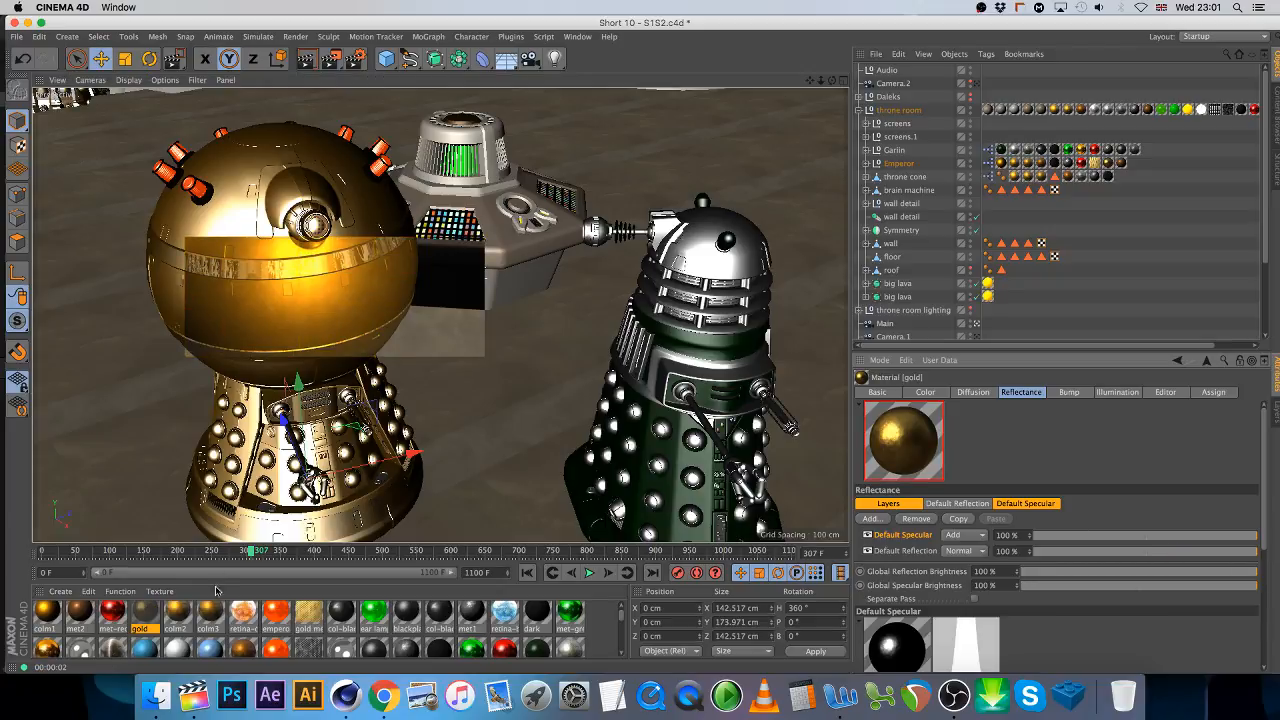
- Set the colm2 material's Default Reflection strength to 7% and test-render a region across the Emperor's head
{"action": "left_click", "coordinate": [177, 615]}
{"action": "left_click", "coordinate": [177, 615]}
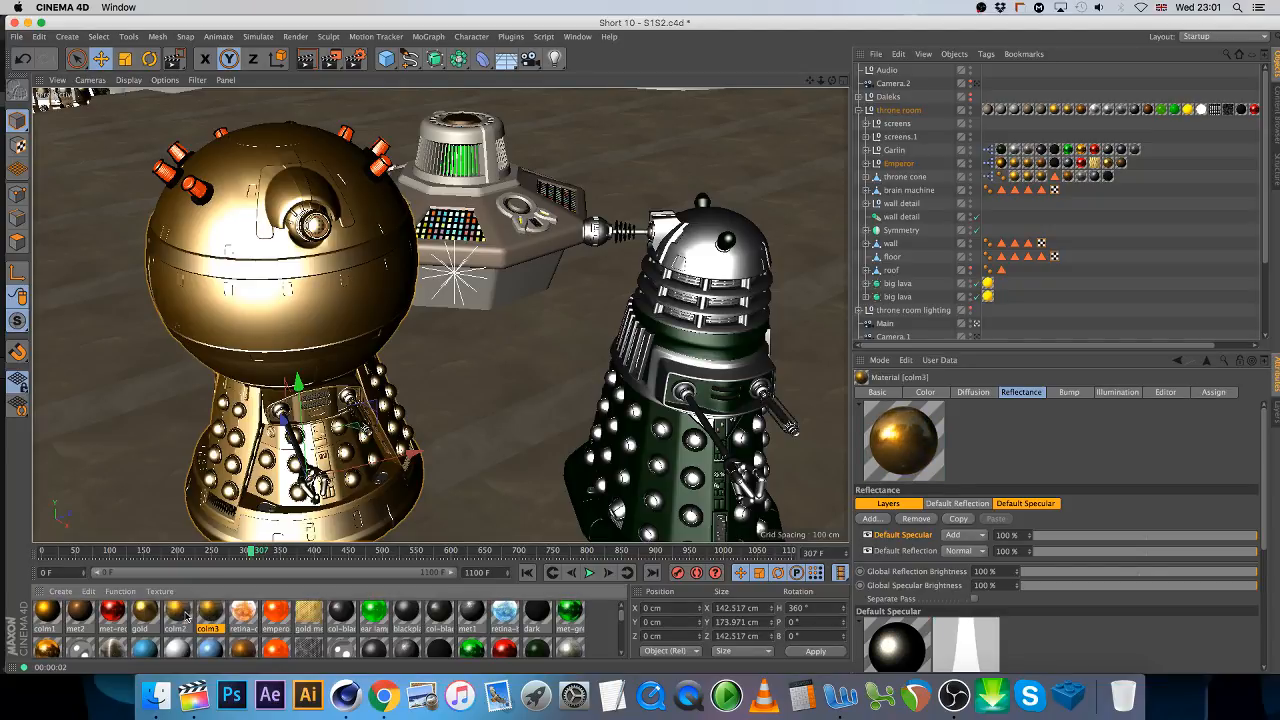
{"action": "left_click_drag", "start_coordinate": [1172, 552], "coordinate": [1047, 556]}
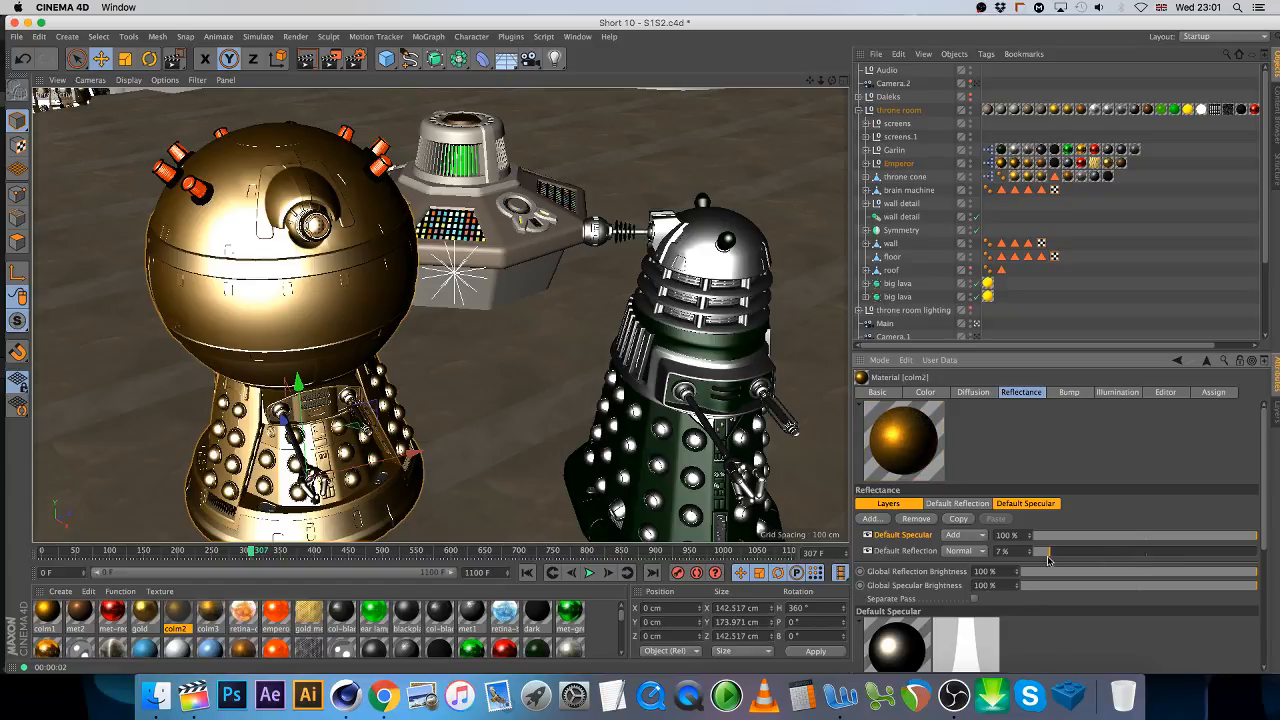
{"action": "left_click_drag", "start_coordinate": [332, 59], "coordinate": [354, 80]}
{"action": "left_click_drag", "start_coordinate": [203, 250], "coordinate": [463, 322]}
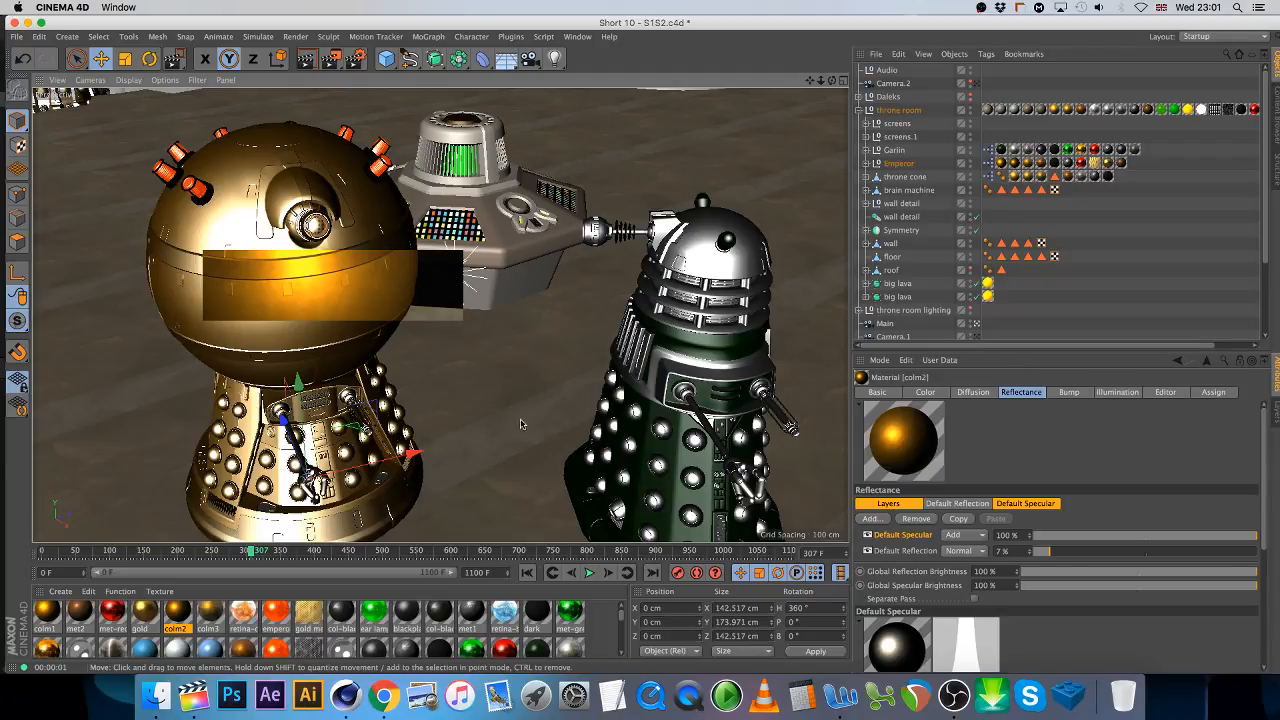
- Save the scene, collapse the throne room hierarchy and deselect all objects
{"action": "left_click", "coordinate": [16, 36]}
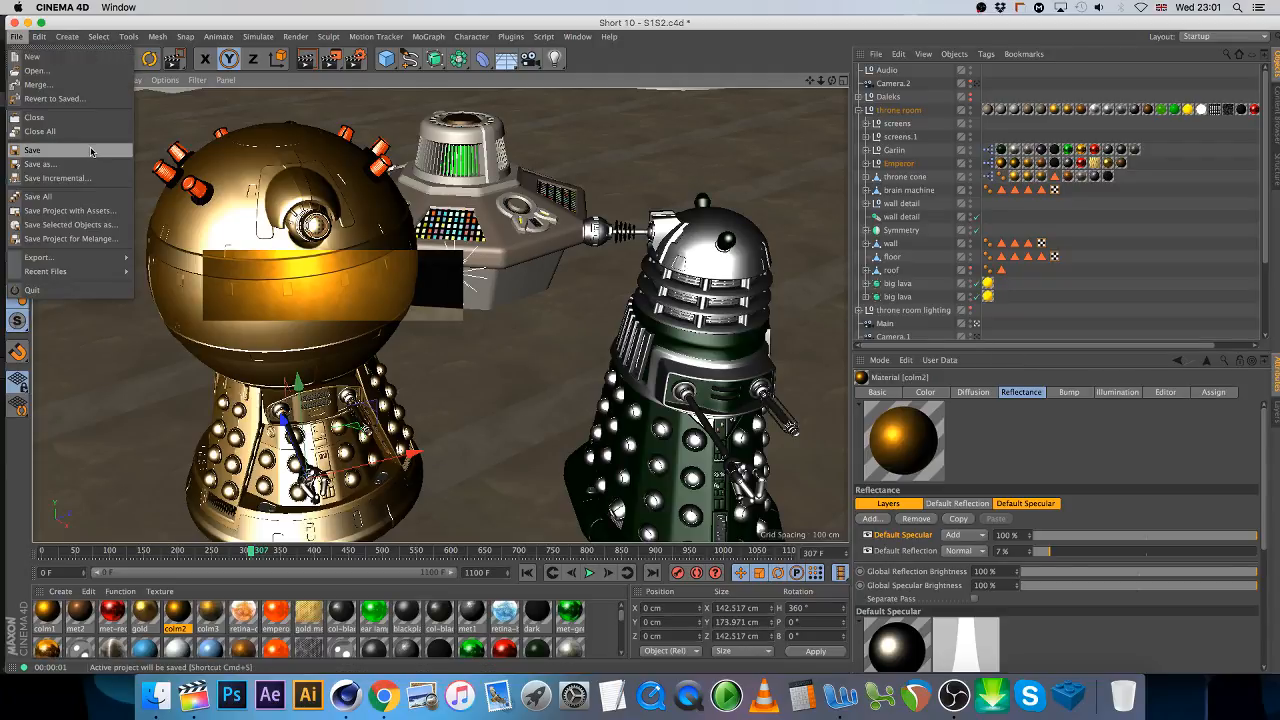
{"action": "left_click", "coordinate": [90, 149]}
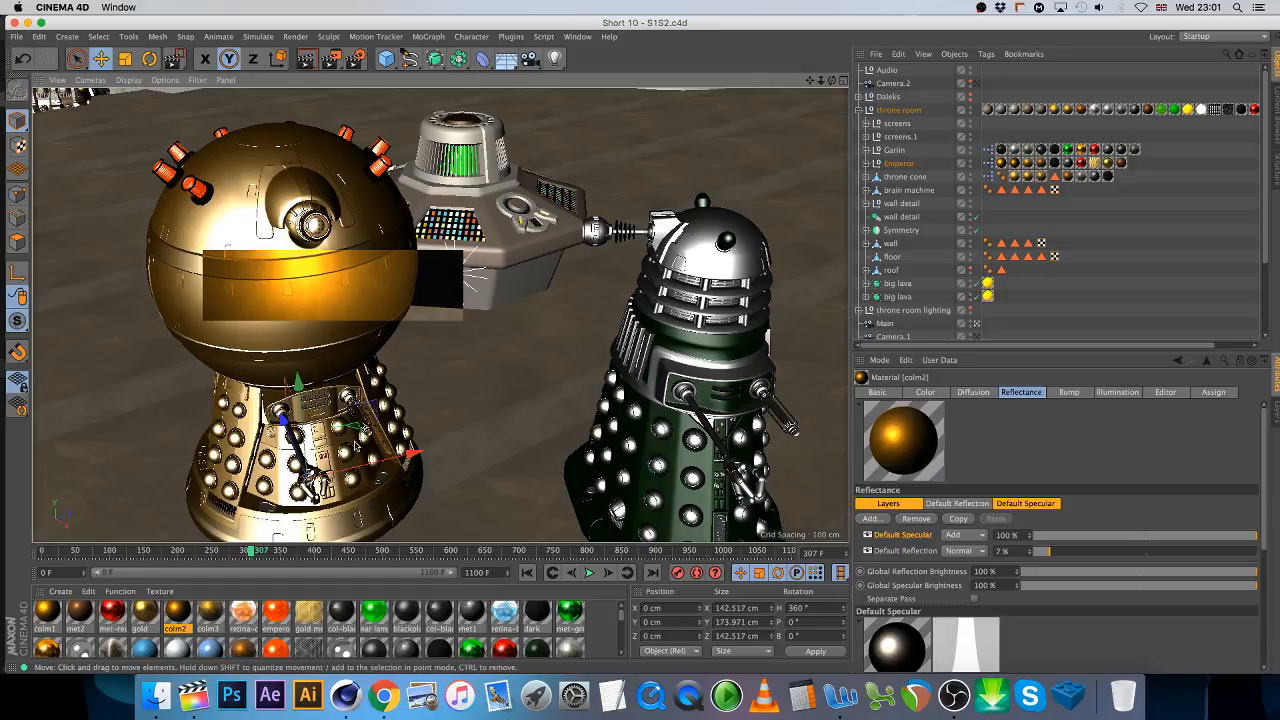
{"action": "left_click", "coordinate": [858, 110]}
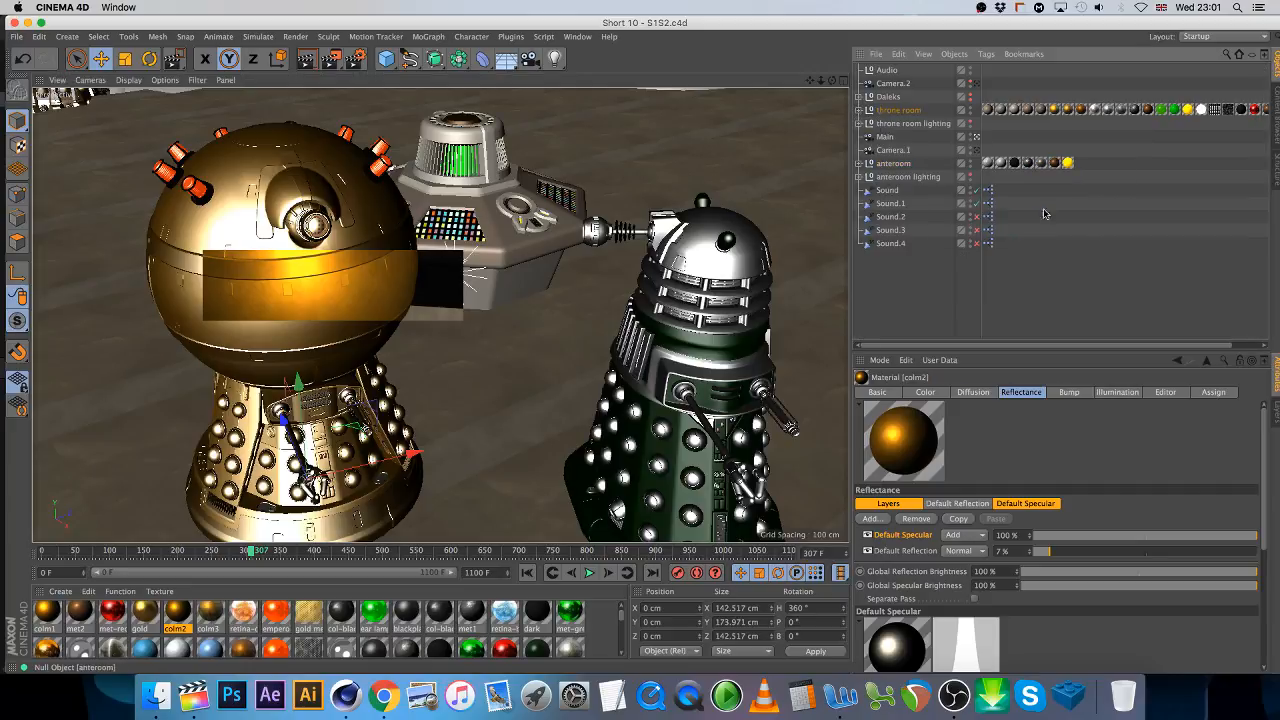
{"action": "left_click", "coordinate": [1143, 243]}
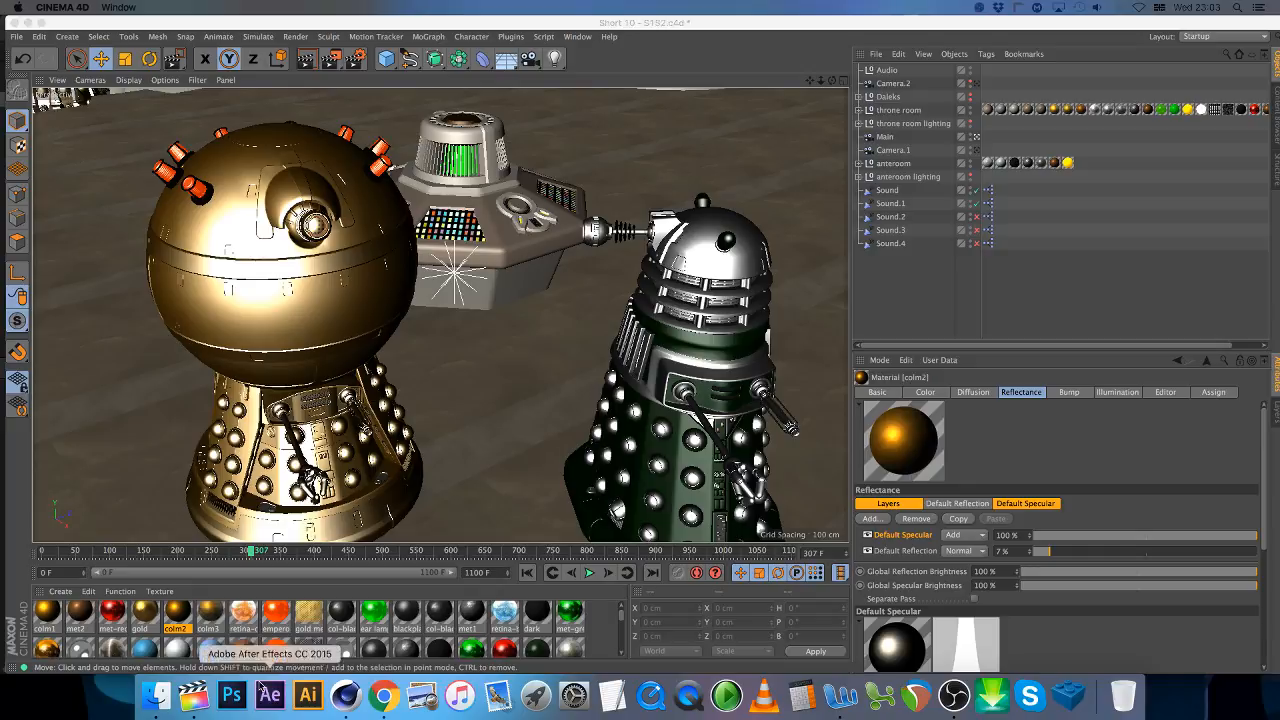
{"action": "left_click", "coordinate": [954, 696]}
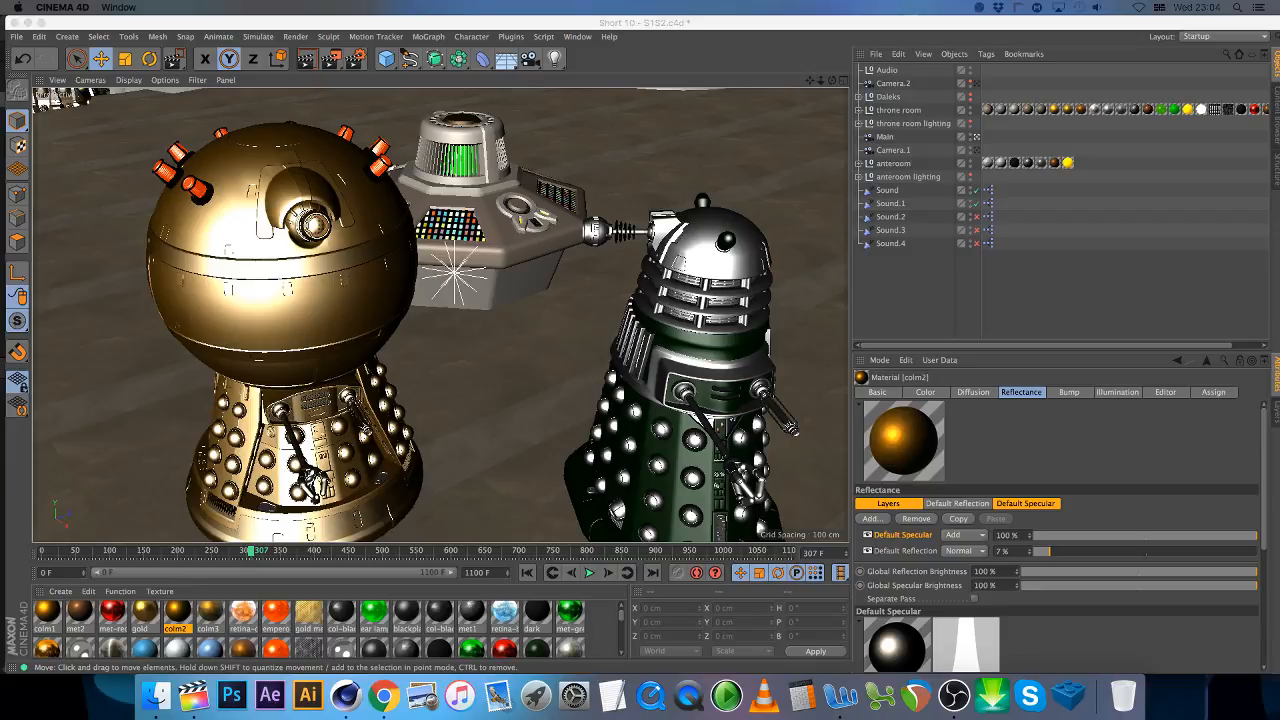